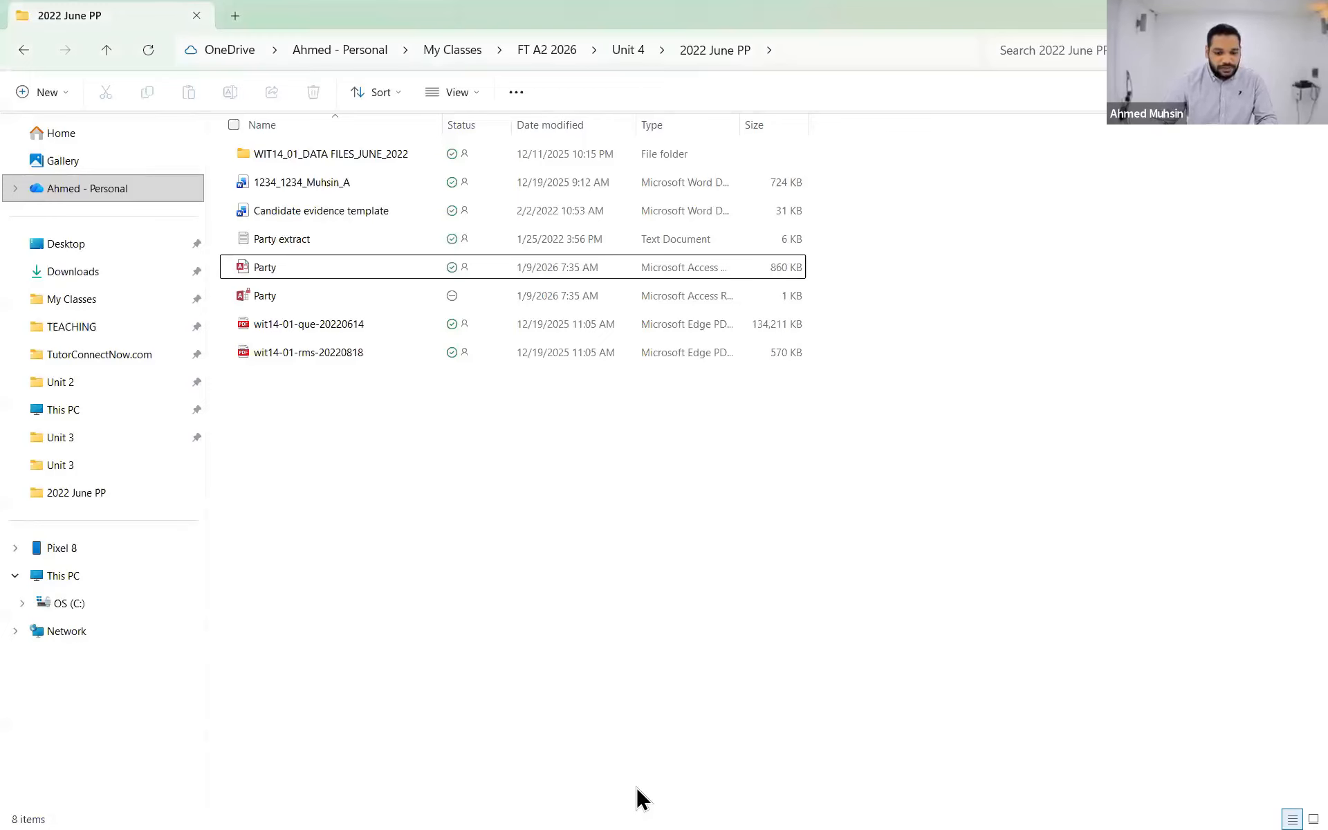
- Switch to the Party database in Access and open query Q2b in Datasheet view
key(alt+Tab)
key(alt+Tab)
key(alt+Tab)
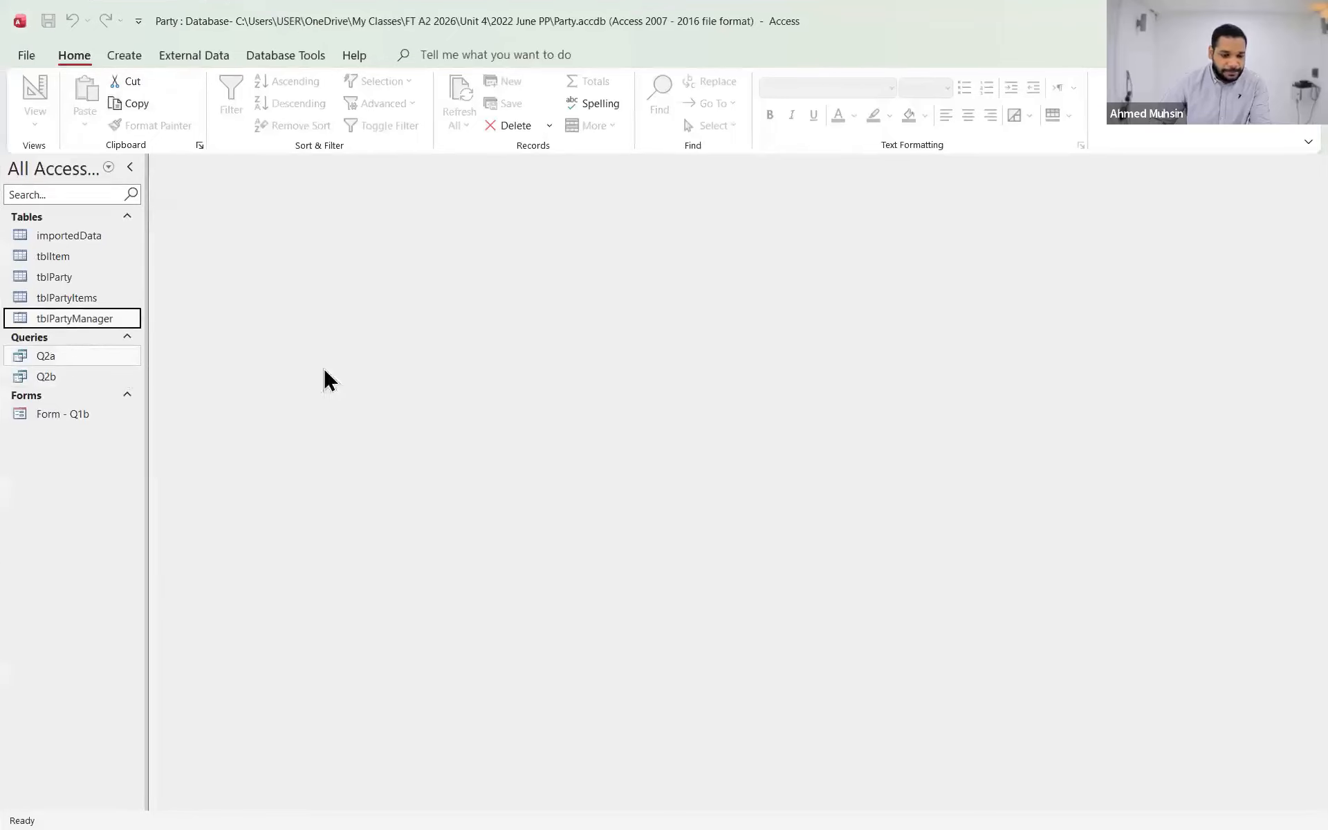
key(alt+Tab)
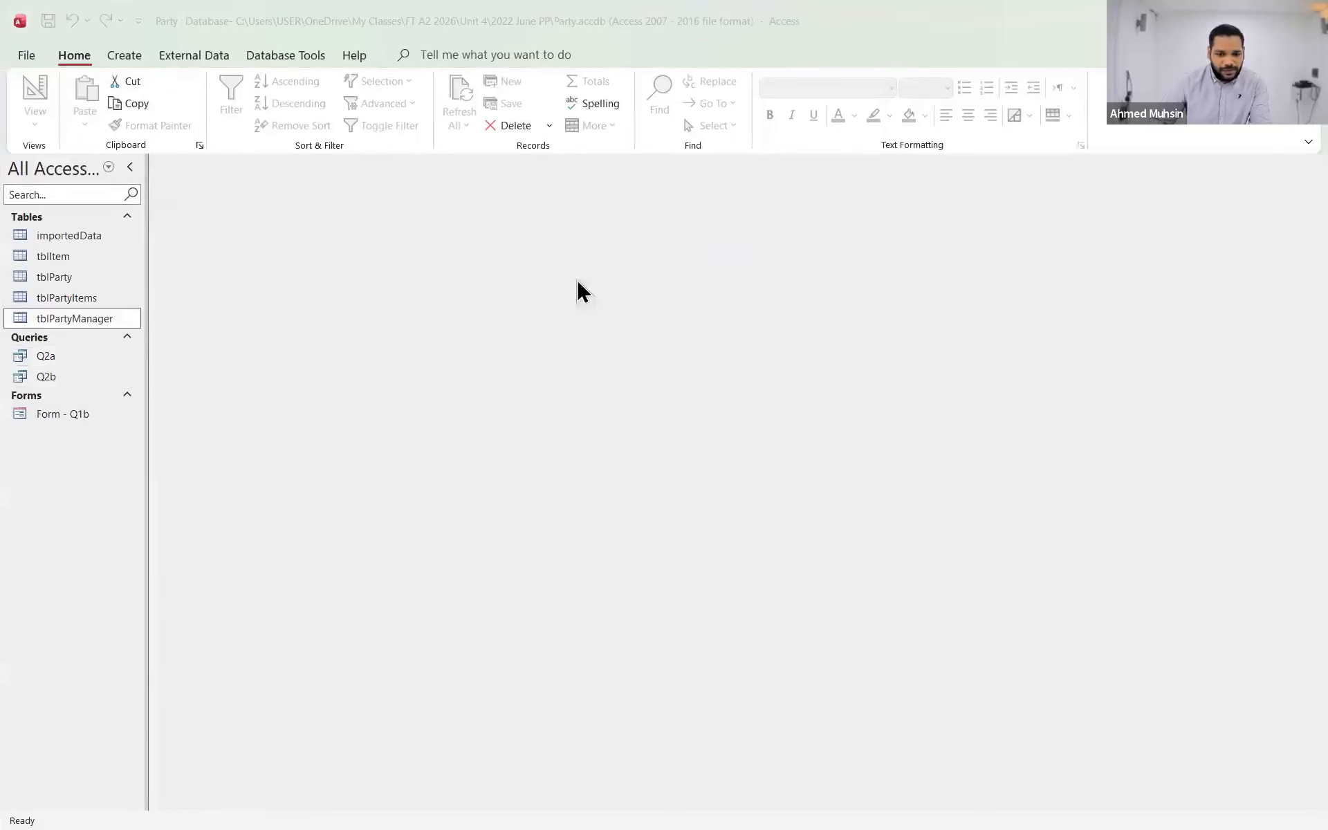
key(alt+Tab)
click(313, 273)
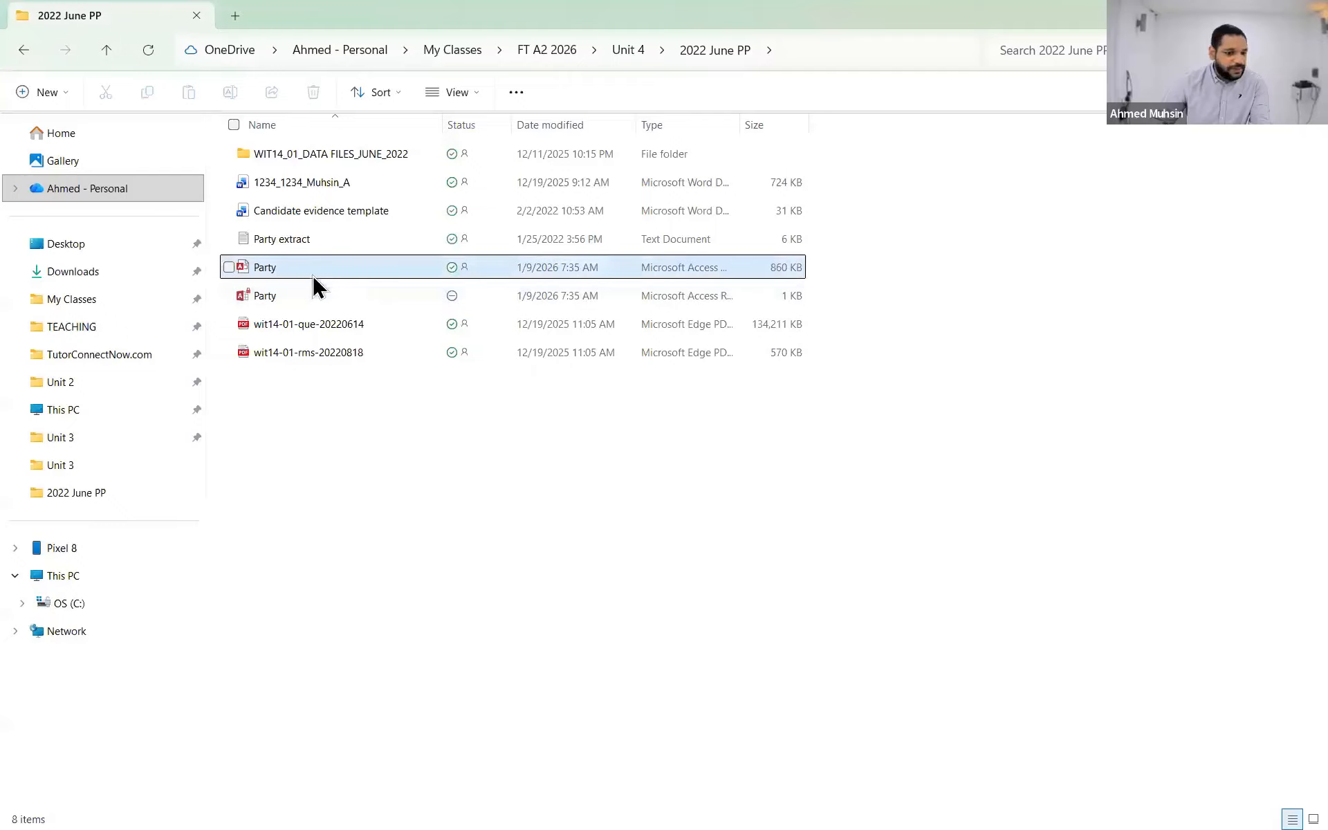
click(365, 451)
key(alt+Tab)
key(alt+Tab)
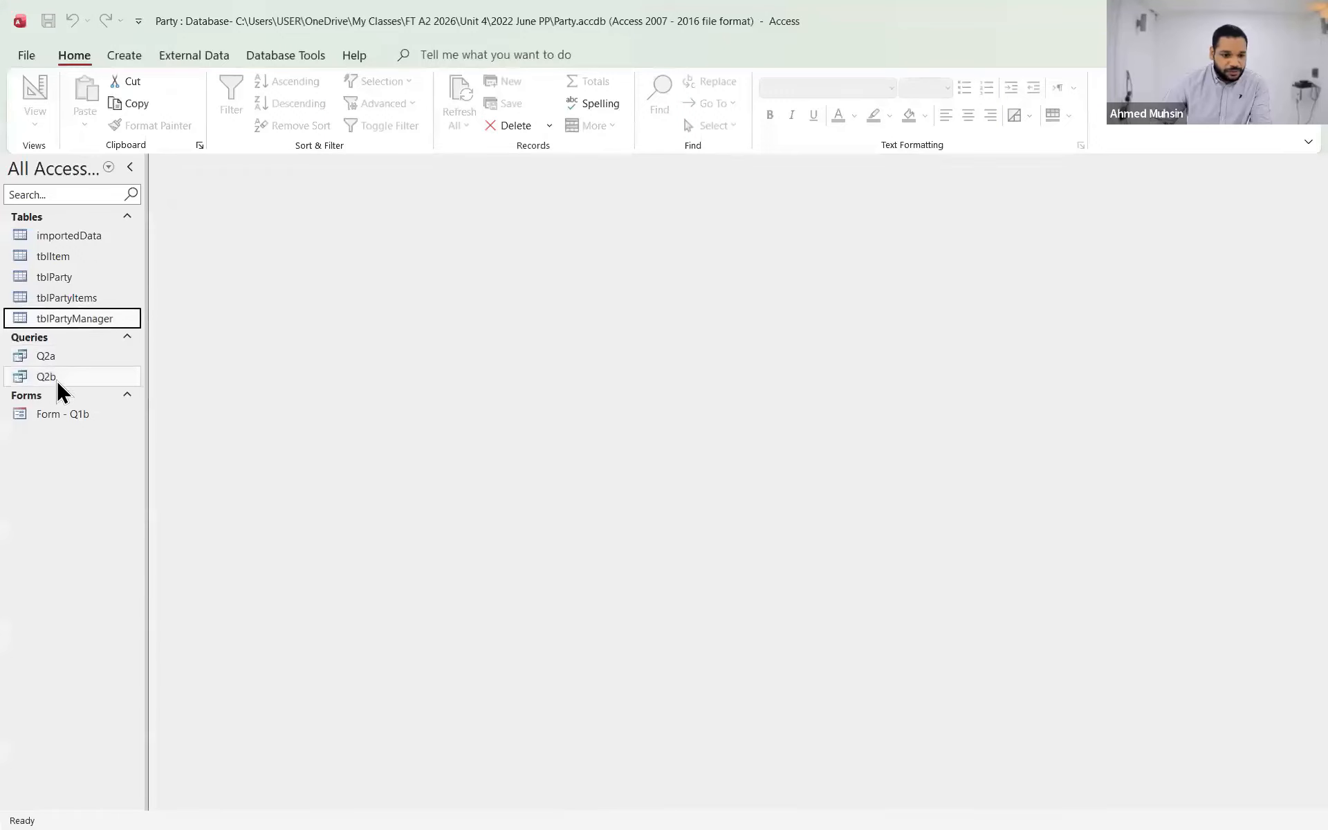
double_click(57, 380)
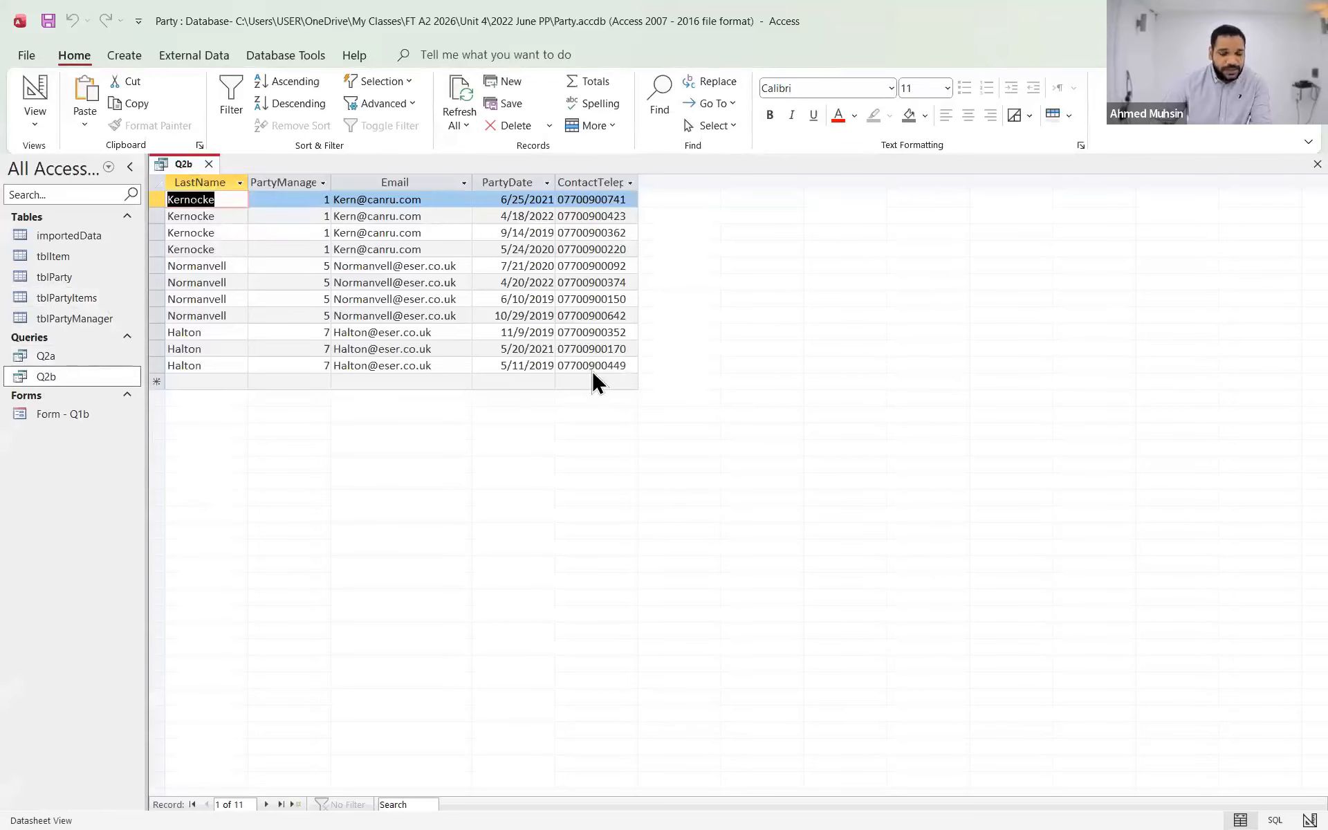
- Switch to the question paper PDF and review question 2(a) and the Figure 1 report layout in question 2(b)(i)
key(alt+Tab)
key(alt+Tab)
key(alt+Tab)
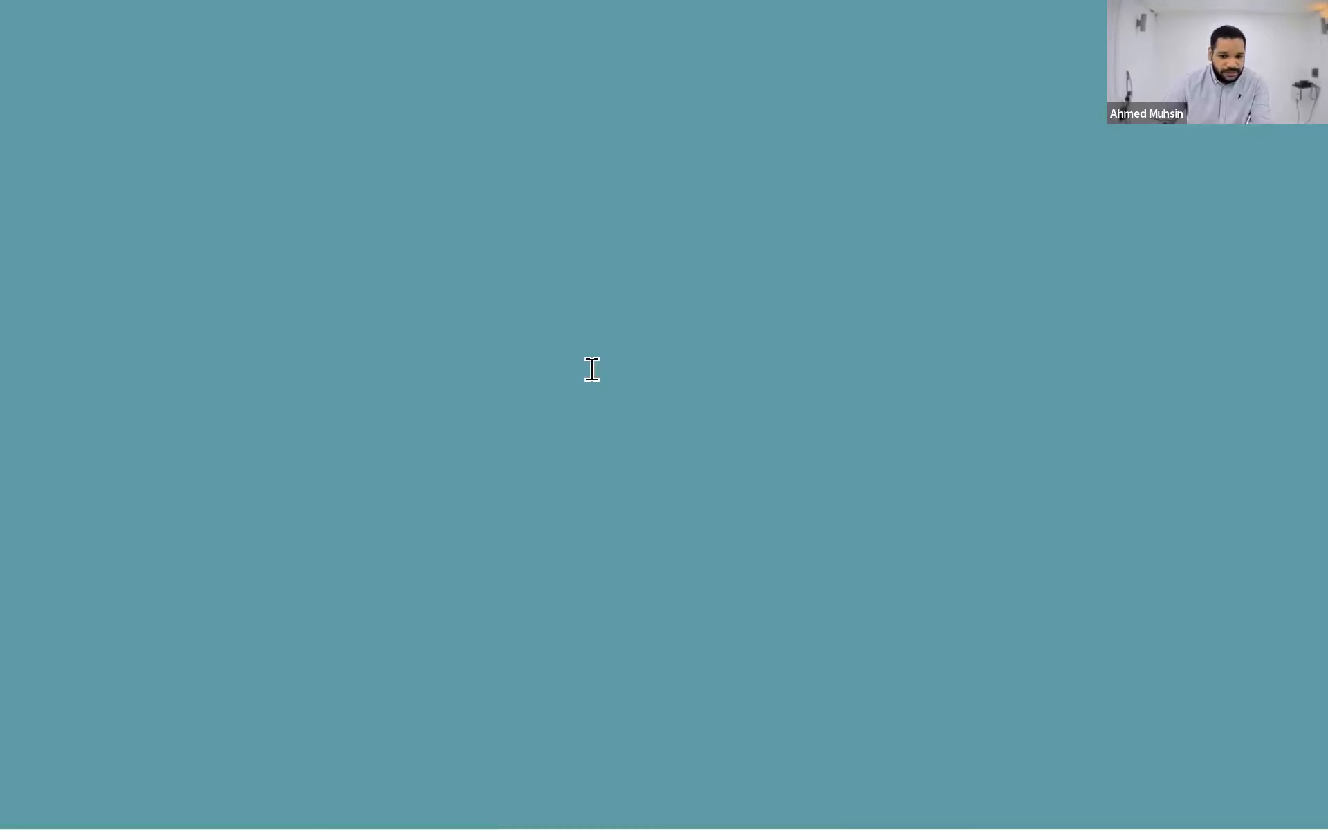
scroll(720, 413, down, 3)
scroll(629, 370, up, 2)
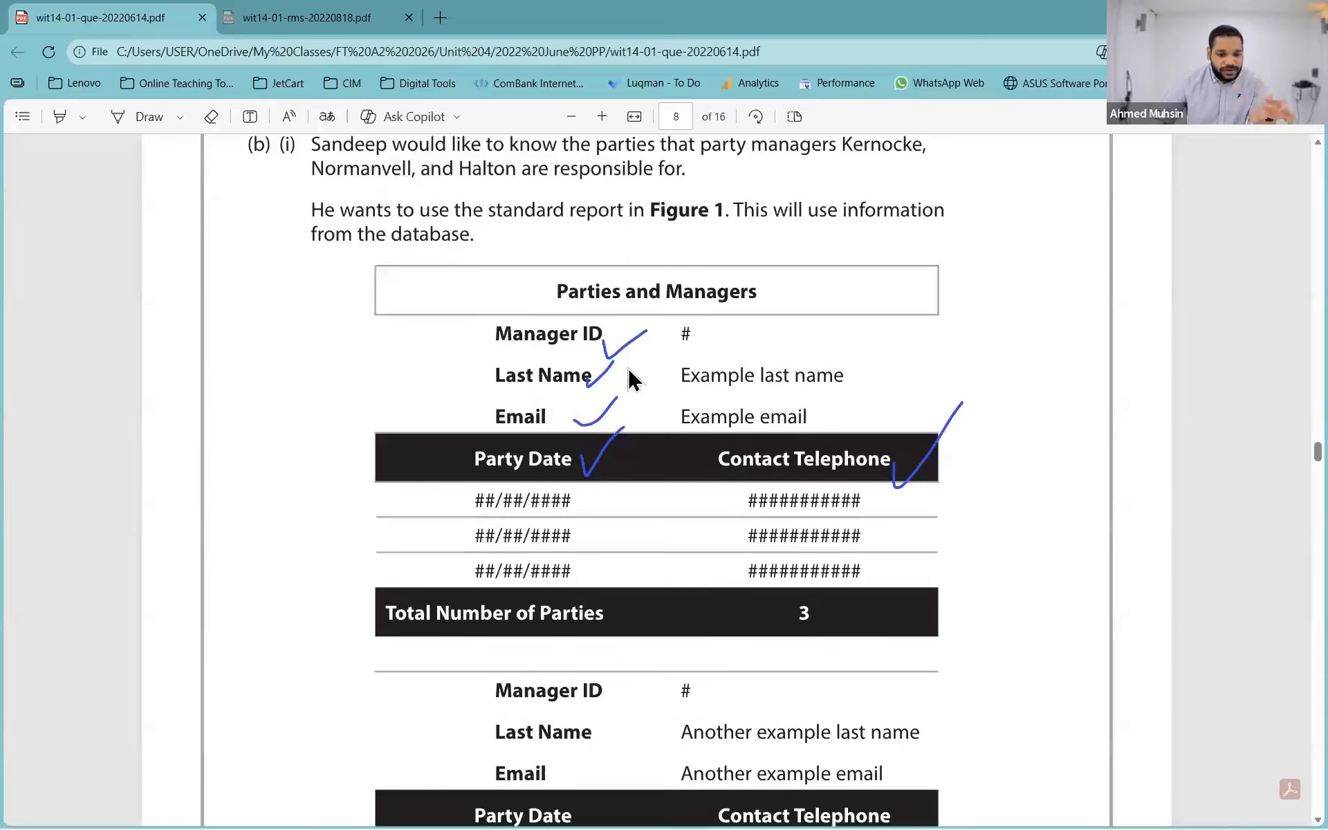
scroll(733, 425, down, 2)
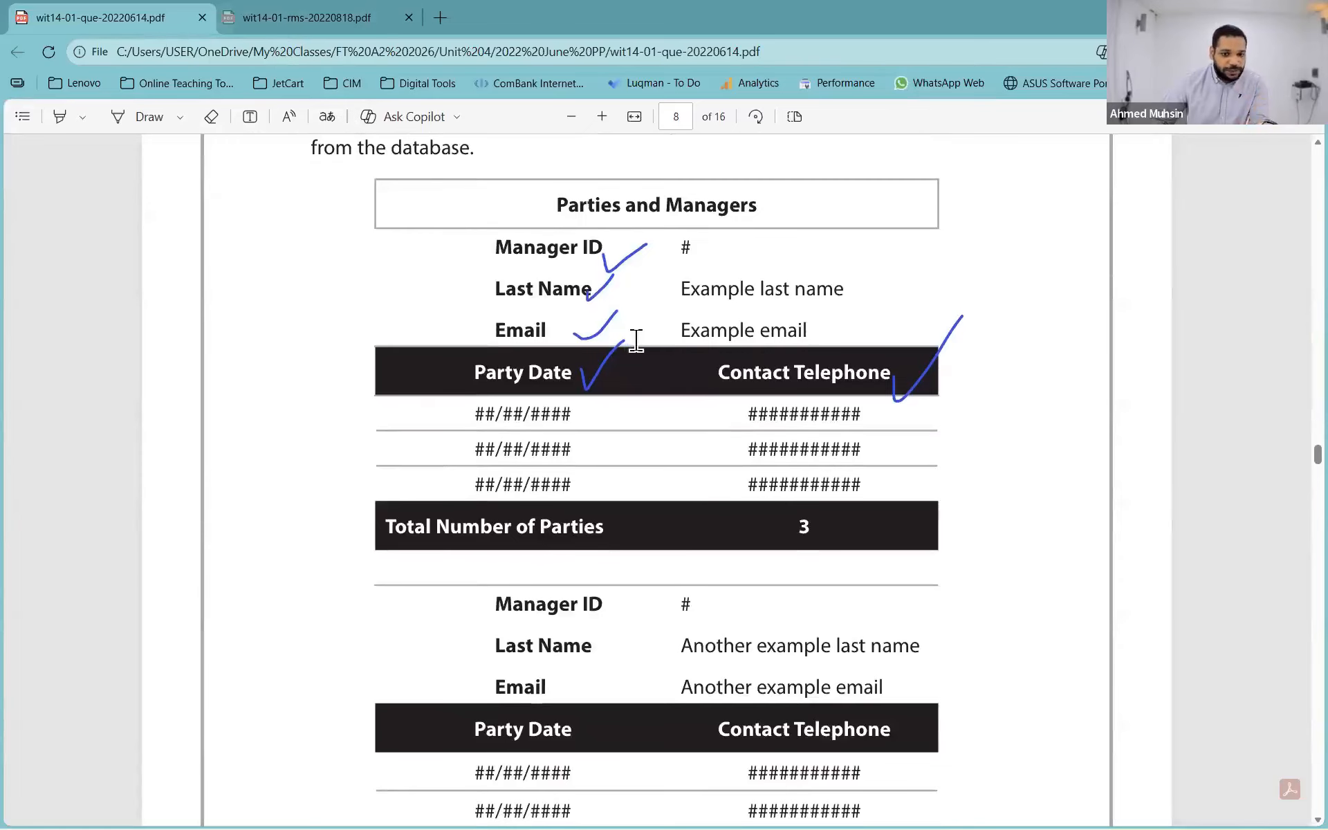
scroll(635, 342, up, 20)
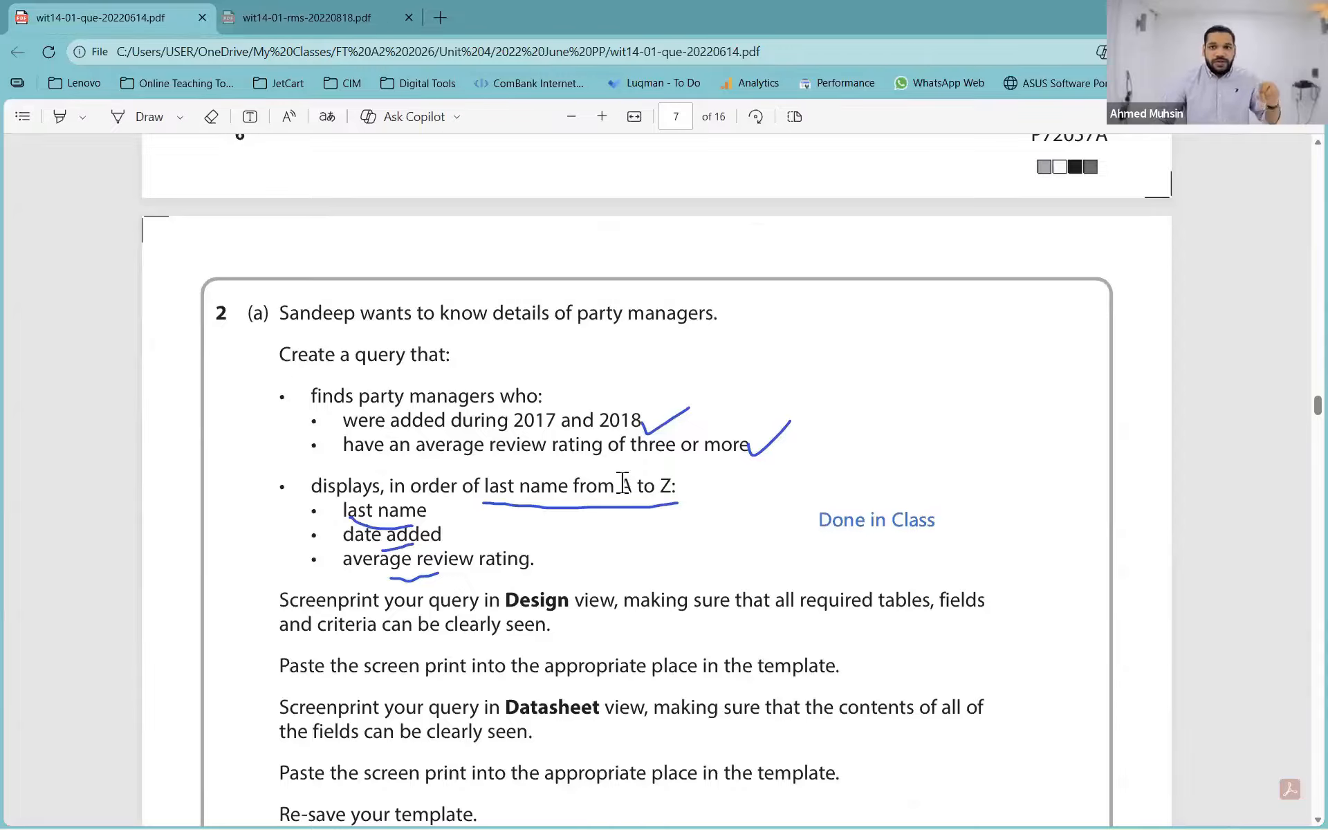
scroll(612, 484, down, 3)
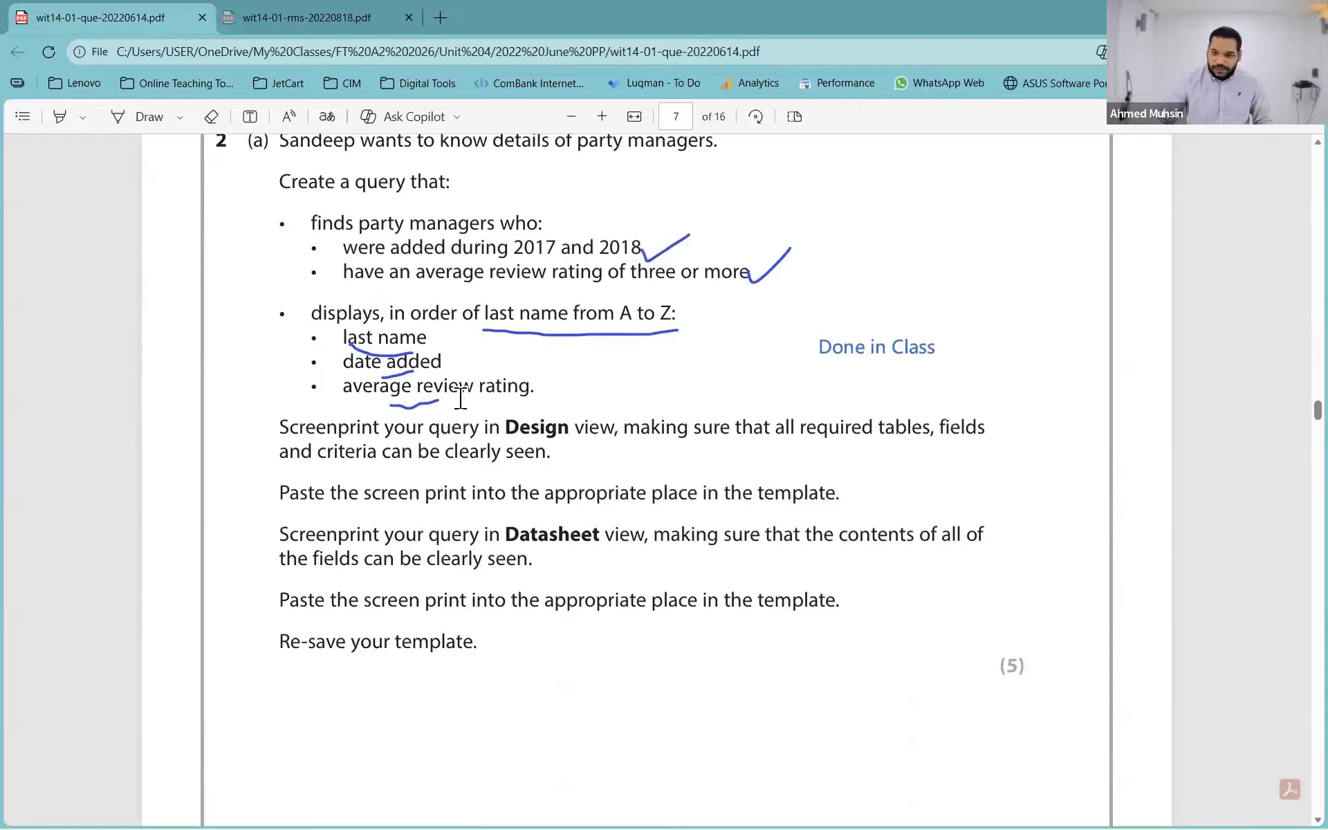
scroll(641, 442, down, 15)
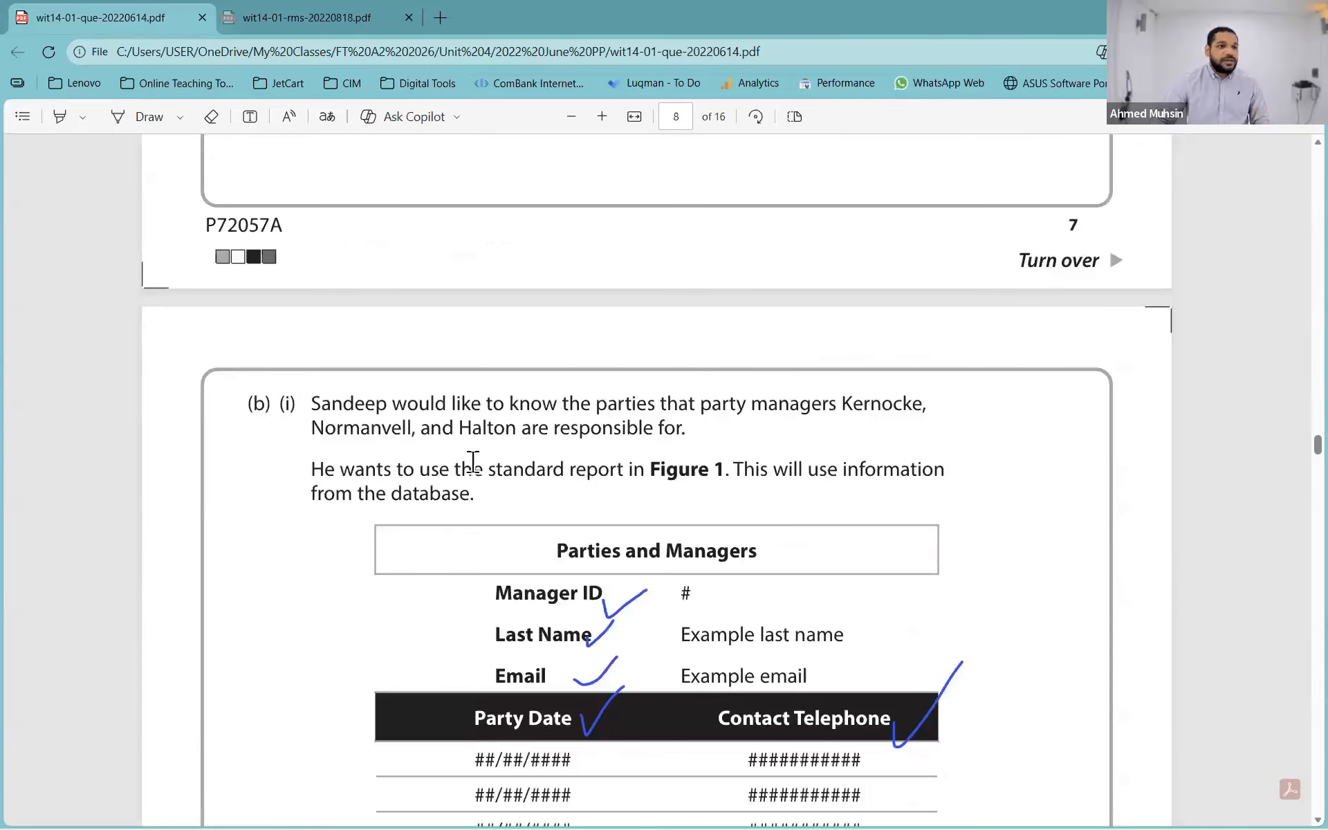
scroll(488, 446, down, 4)
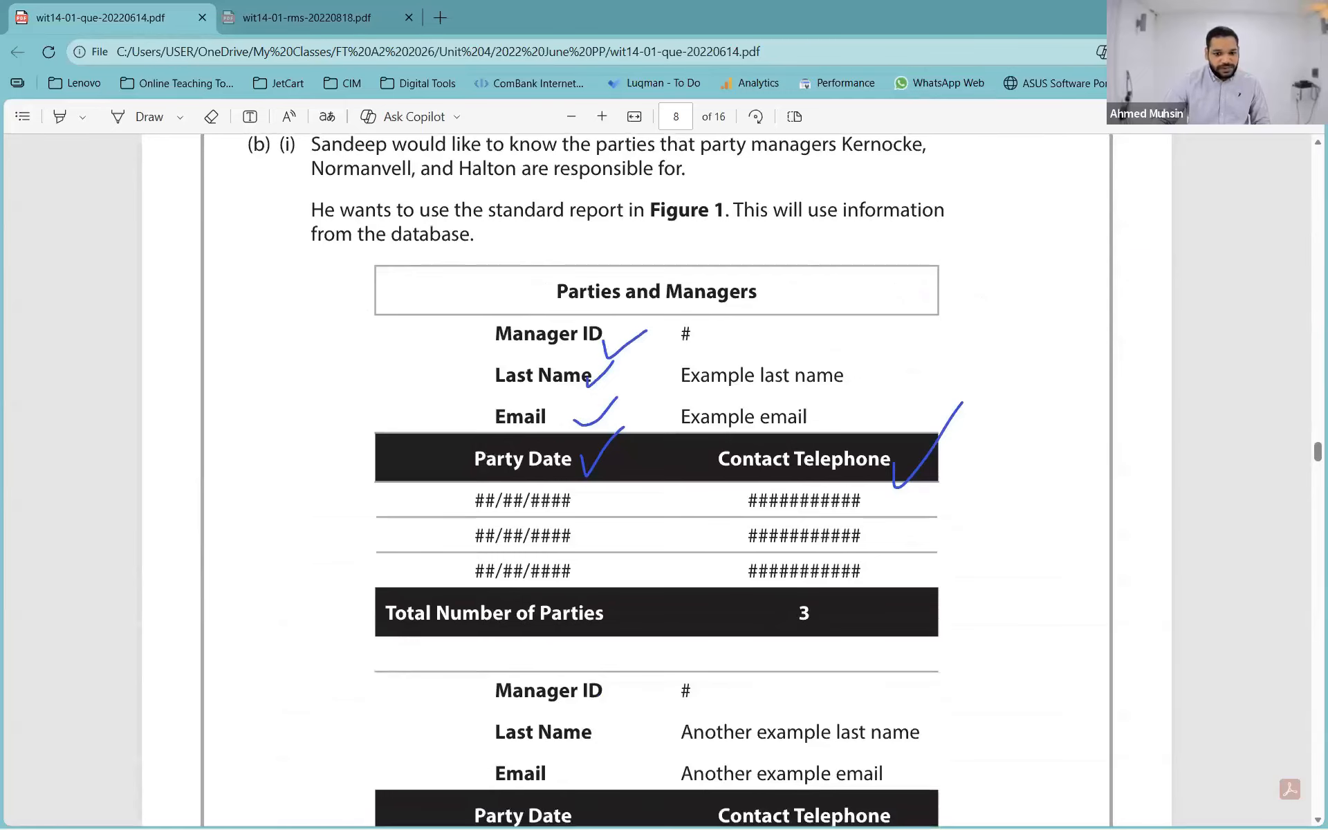
- Return to Access, start the Report Wizard on query Q2b and include all of its available fields in the report
key(alt+Tab)
click(134, 66)
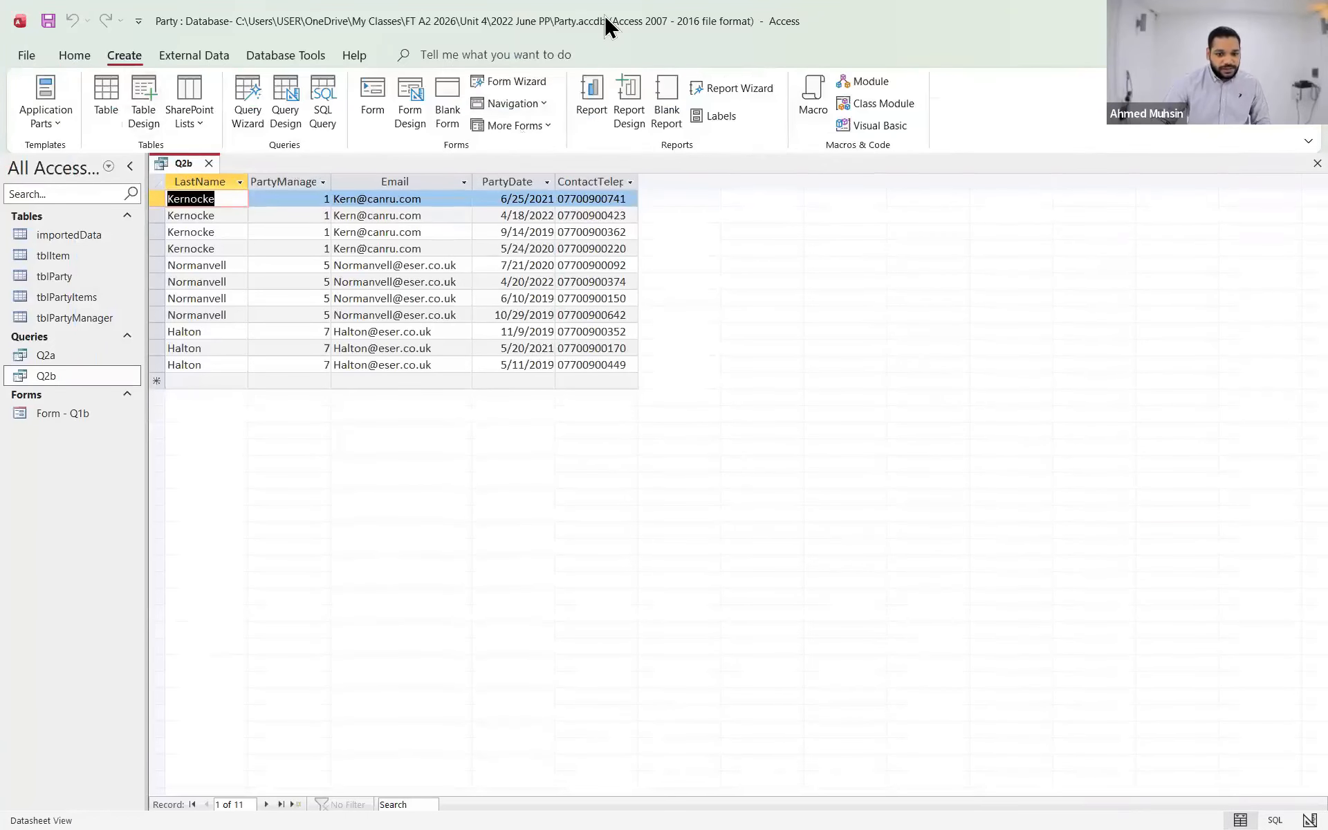
click(716, 90)
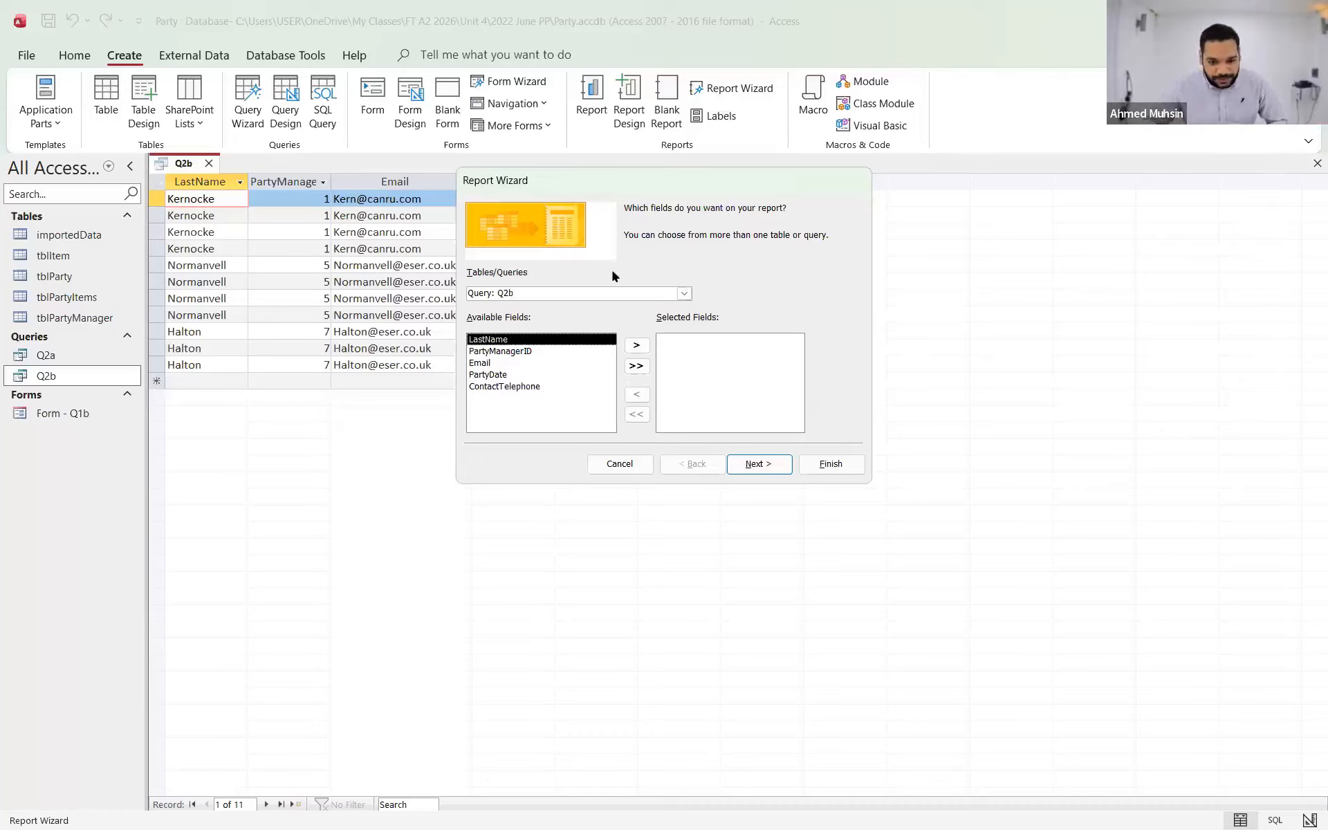
click(635, 366)
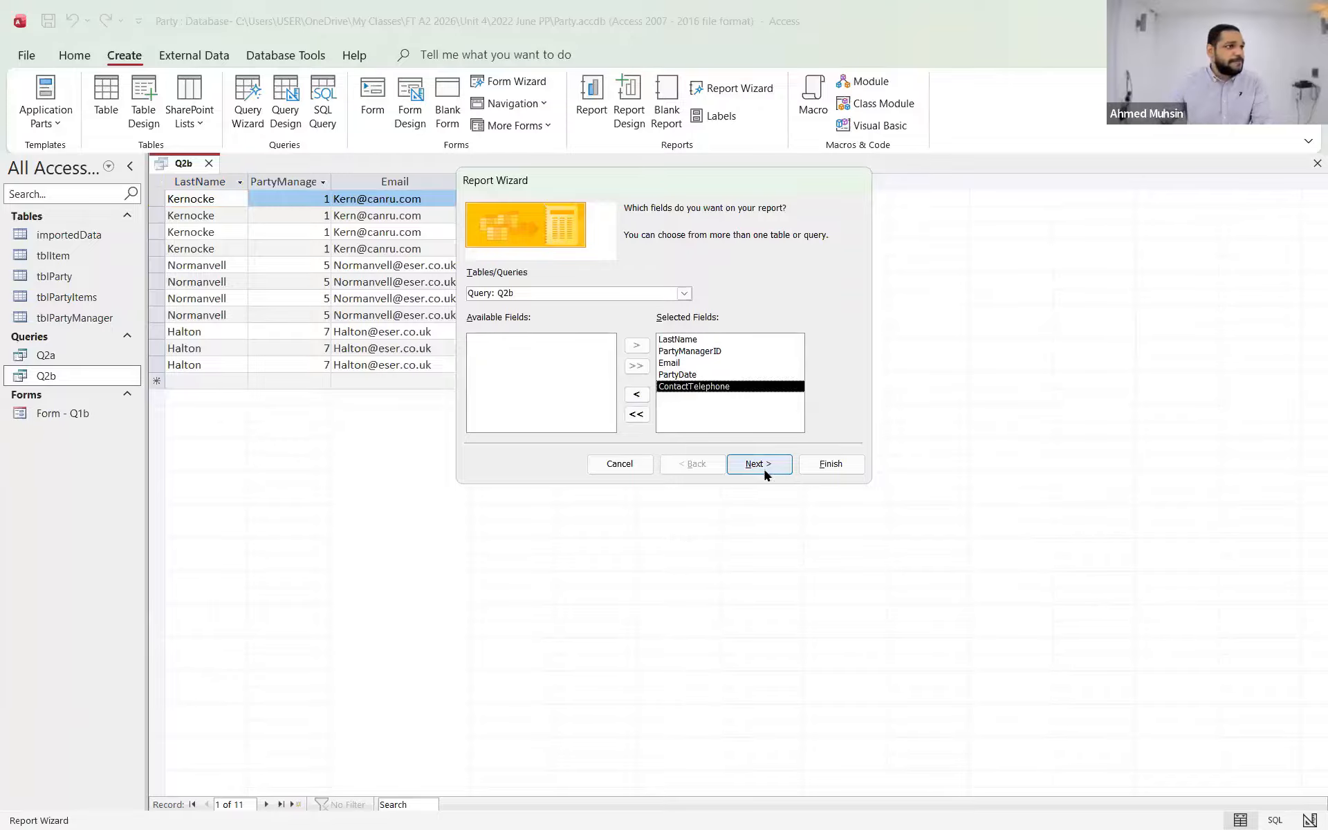
key(super+plus)
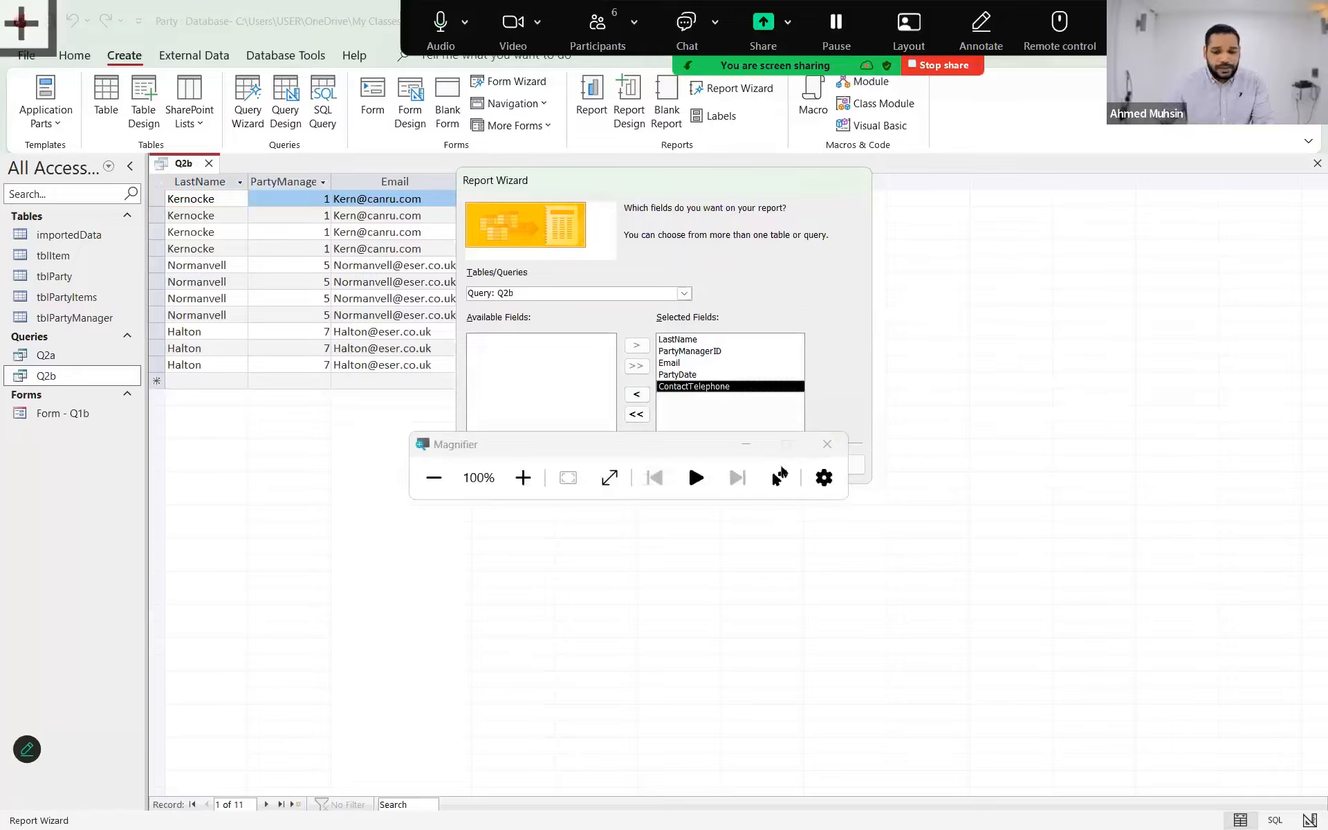
key(super+plus)
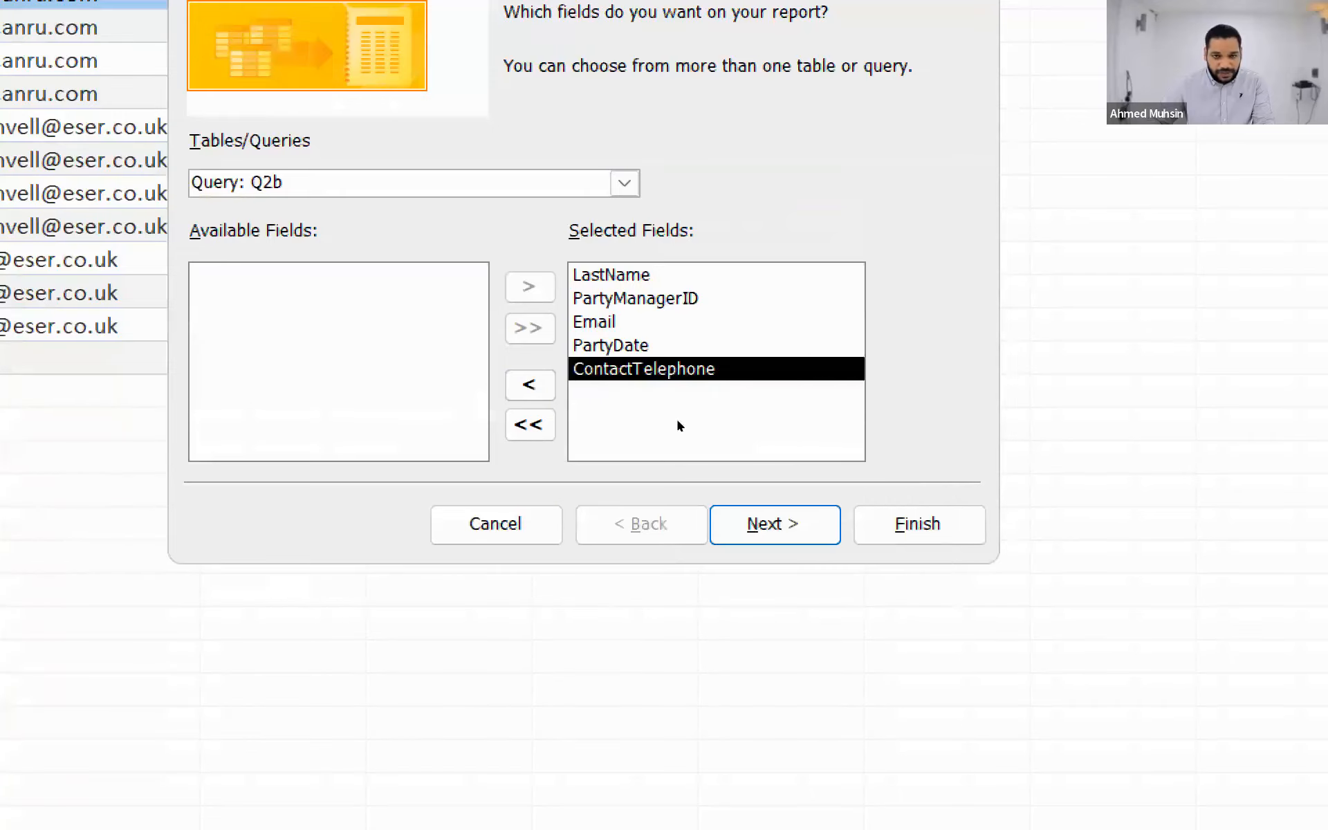
key(Return)
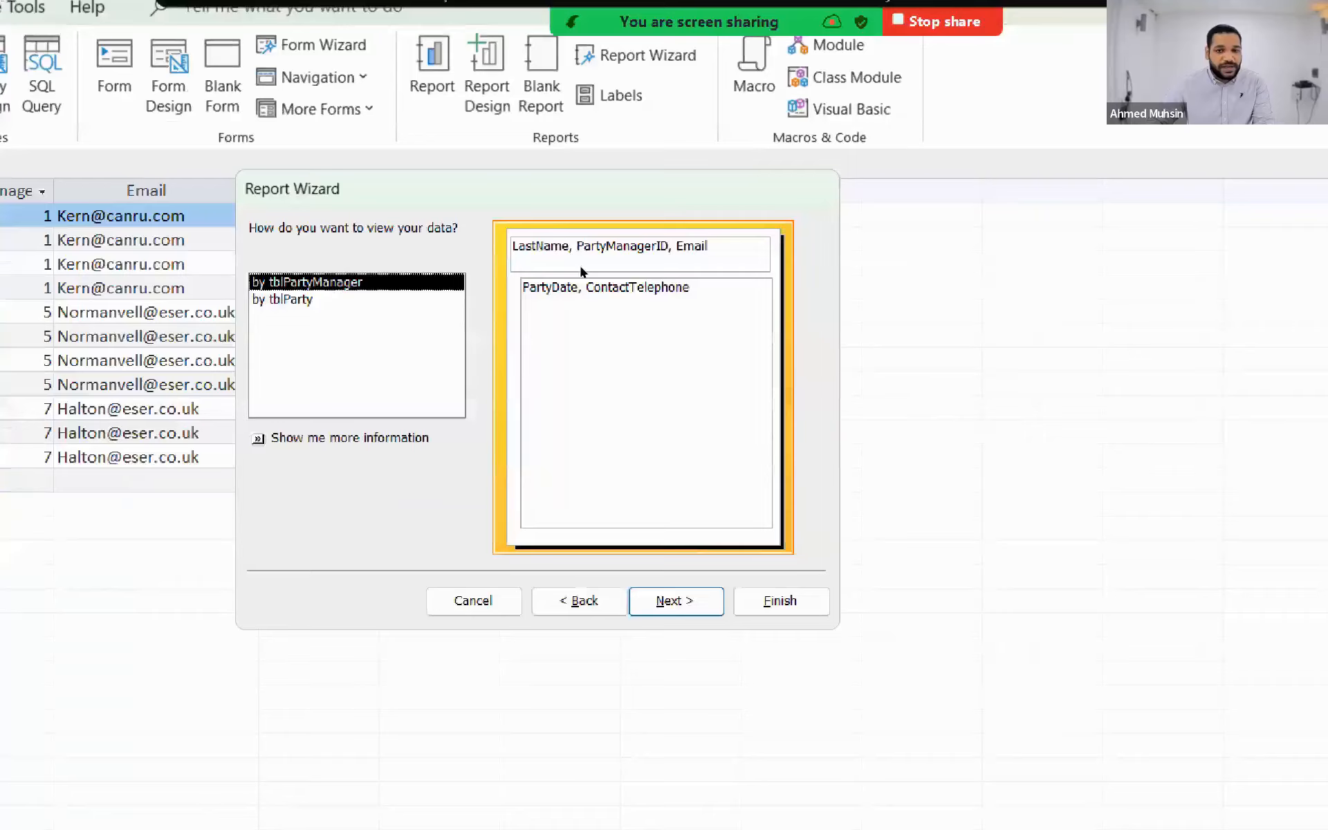
- Compare the wizard's field arrangement with Figure 1 in the question paper and accept viewing the data by tblPartyManager
key(super+minus)
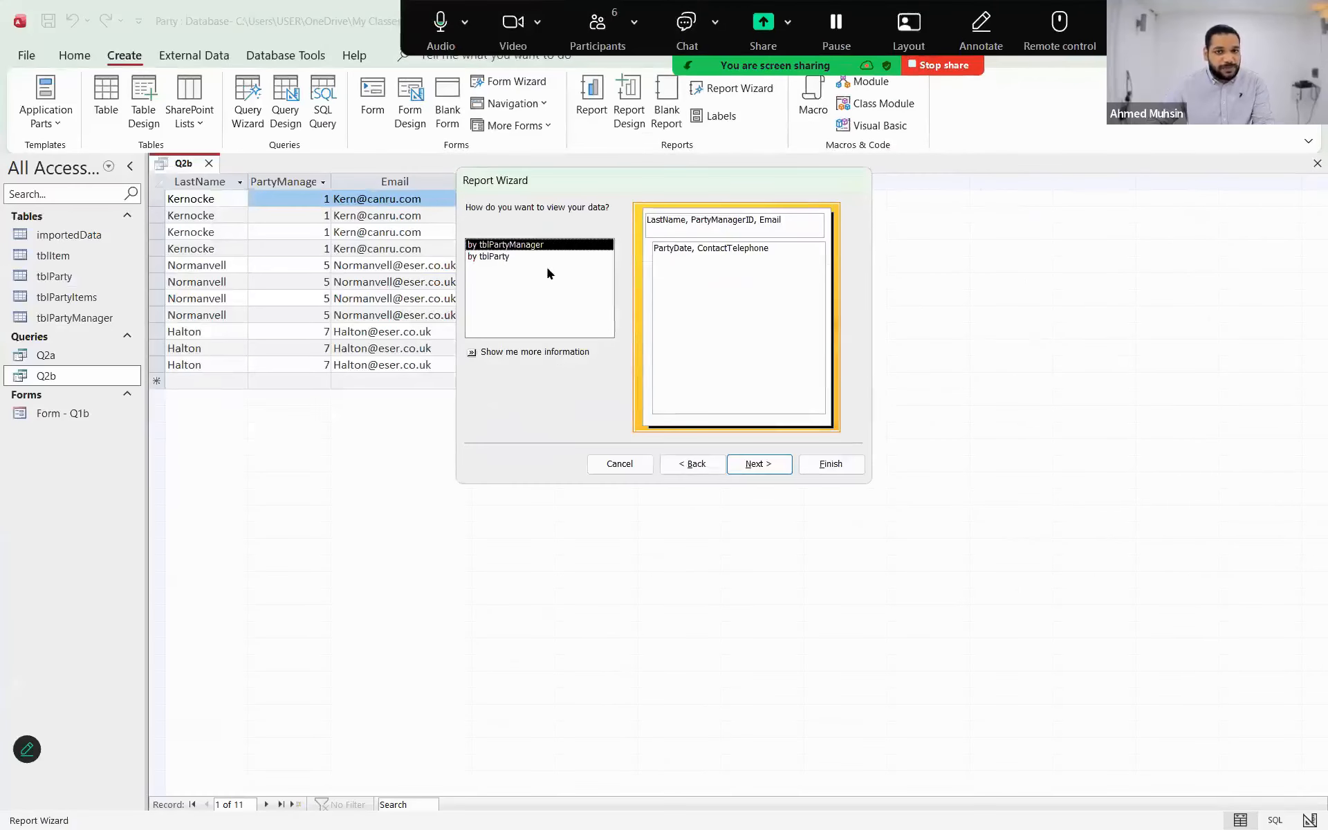
key(alt+Tab)
key(alt+Tab)
key(alt+Tab)
scroll(590, 458, up, 2)
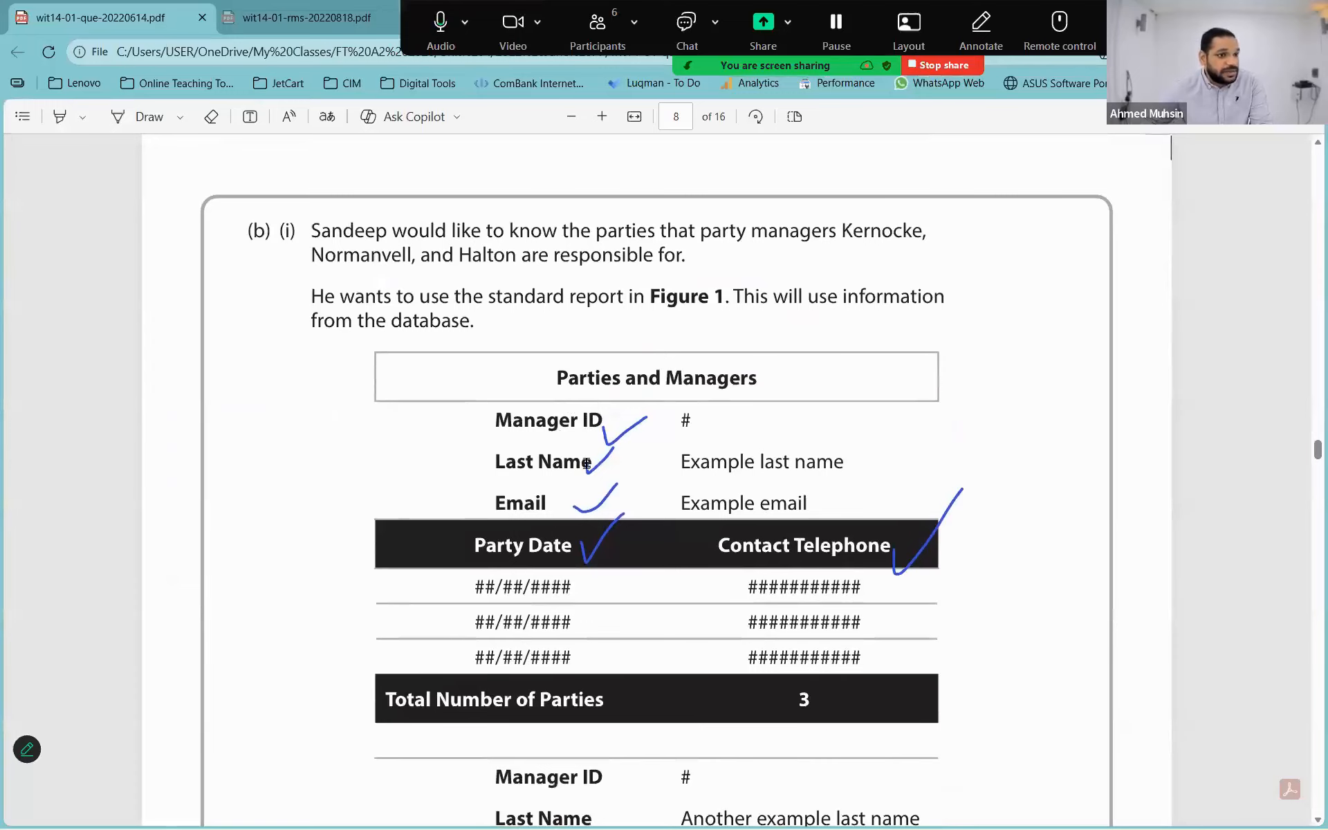
scroll(590, 462, down, 3)
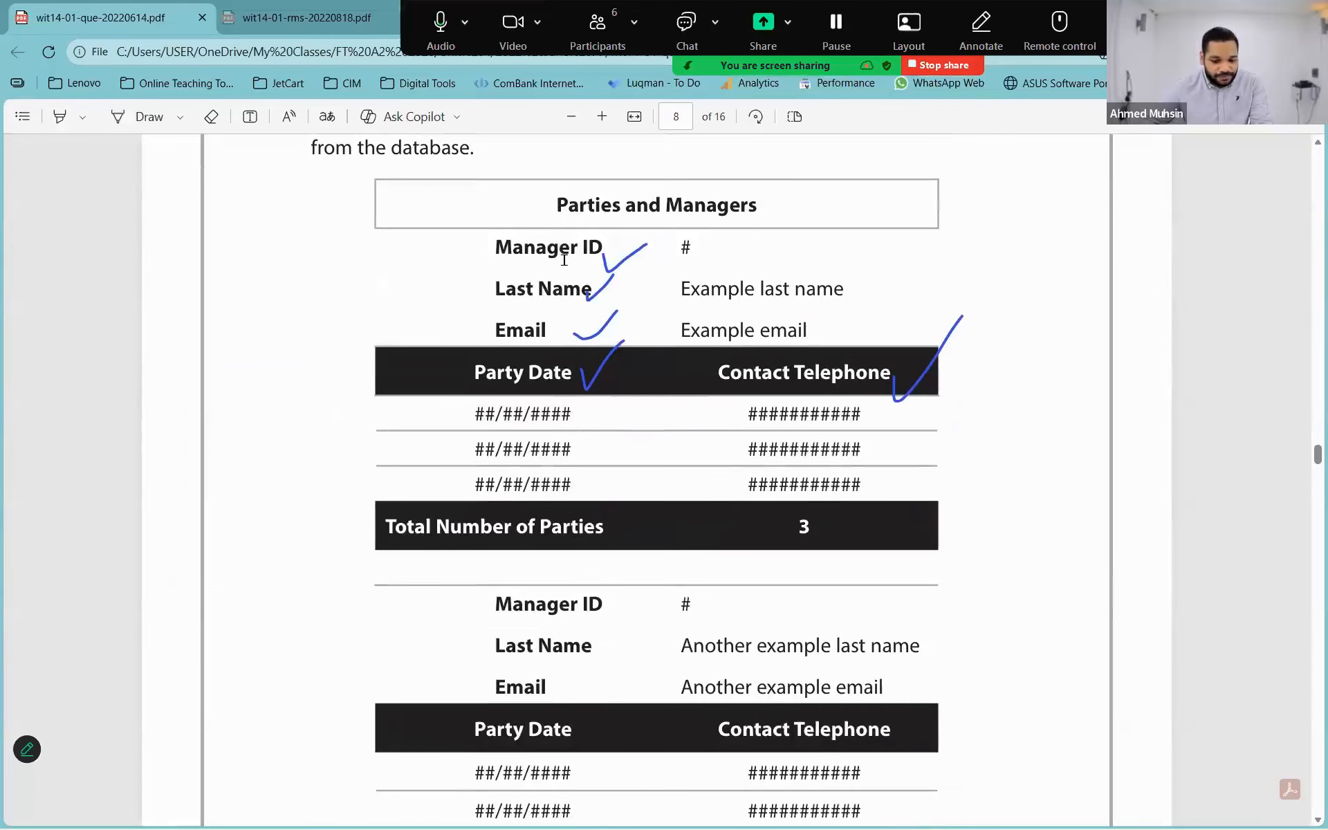
key(alt+Tab)
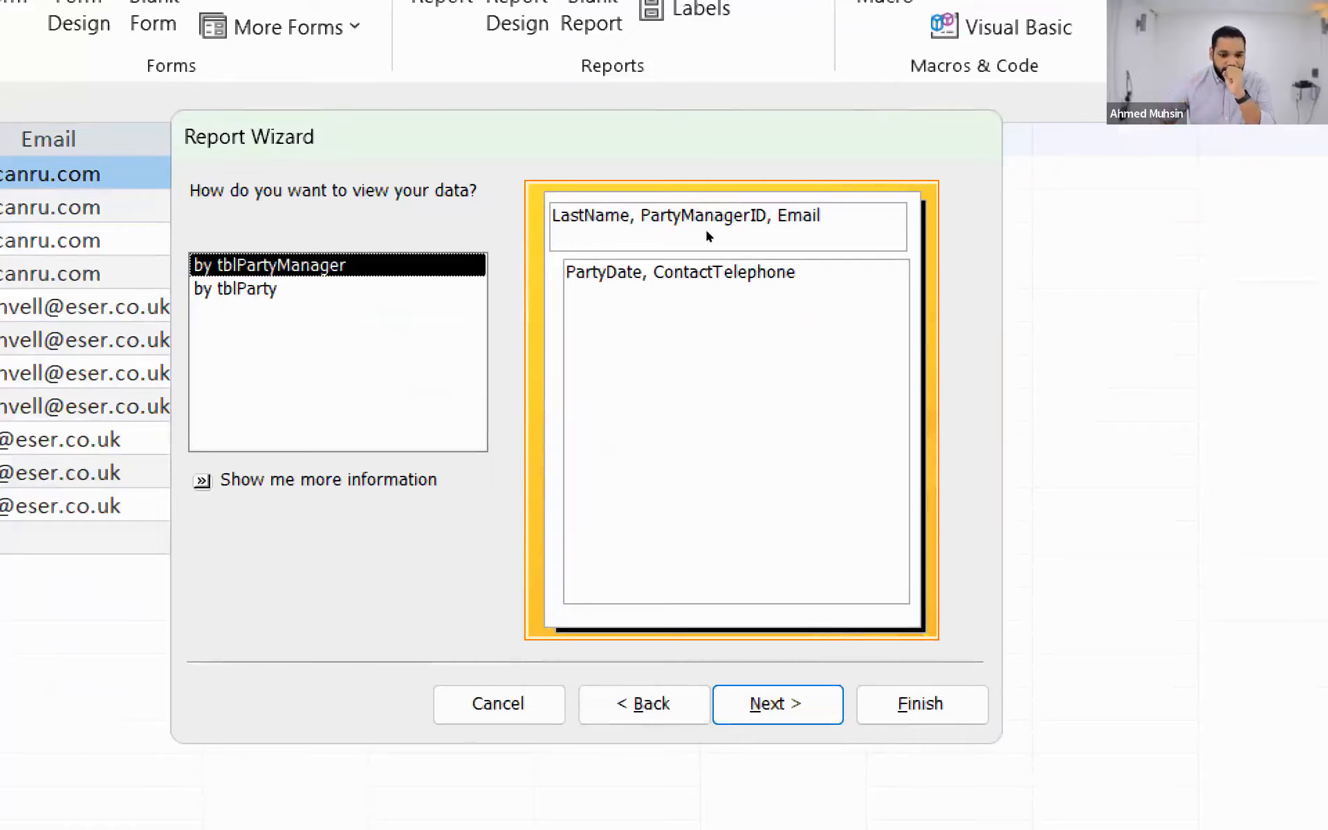
key(Return)
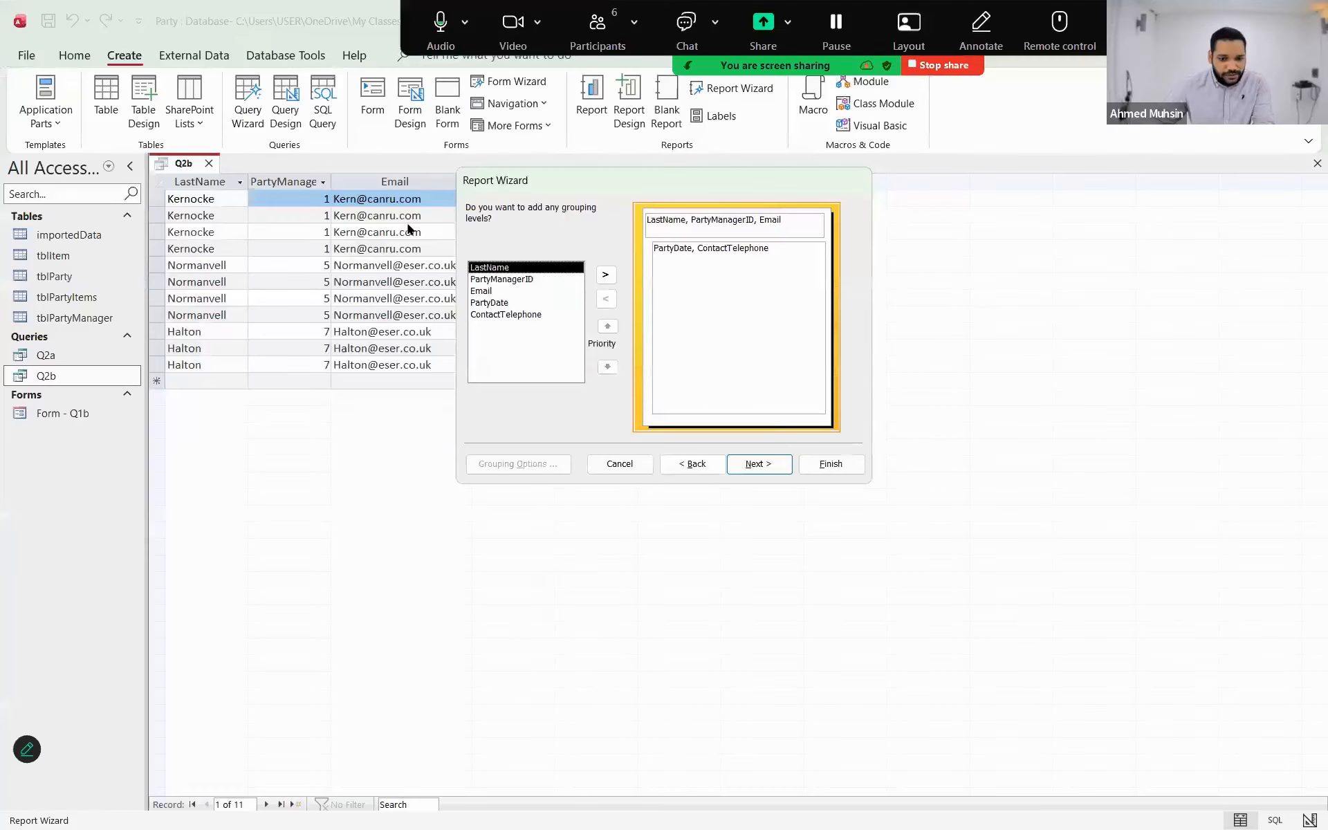
- Check the grouping in Figure 1, and continue the Report Wizard without extra grouping levels or a sort order
key(alt+Tab)
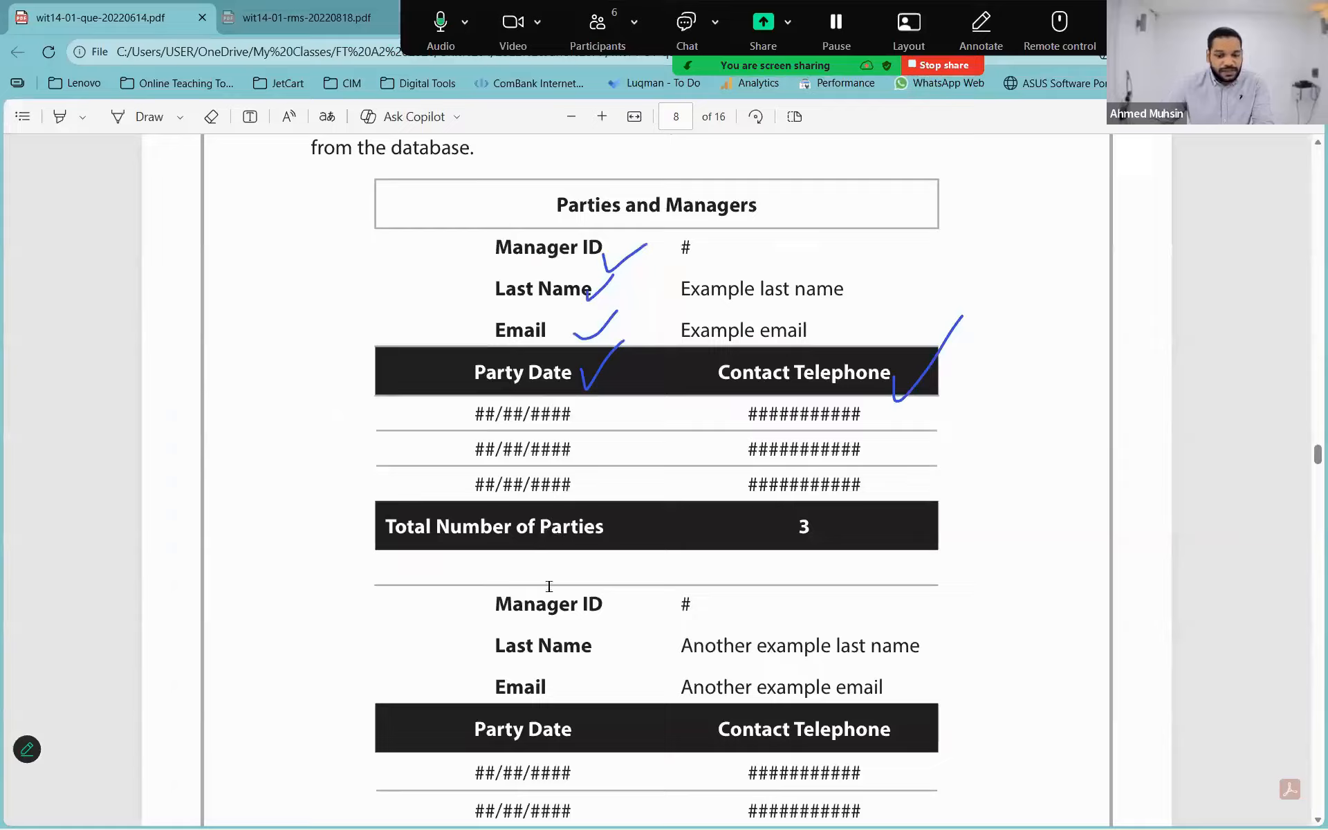
scroll(568, 593, down, 1)
scroll(543, 587, down, 3)
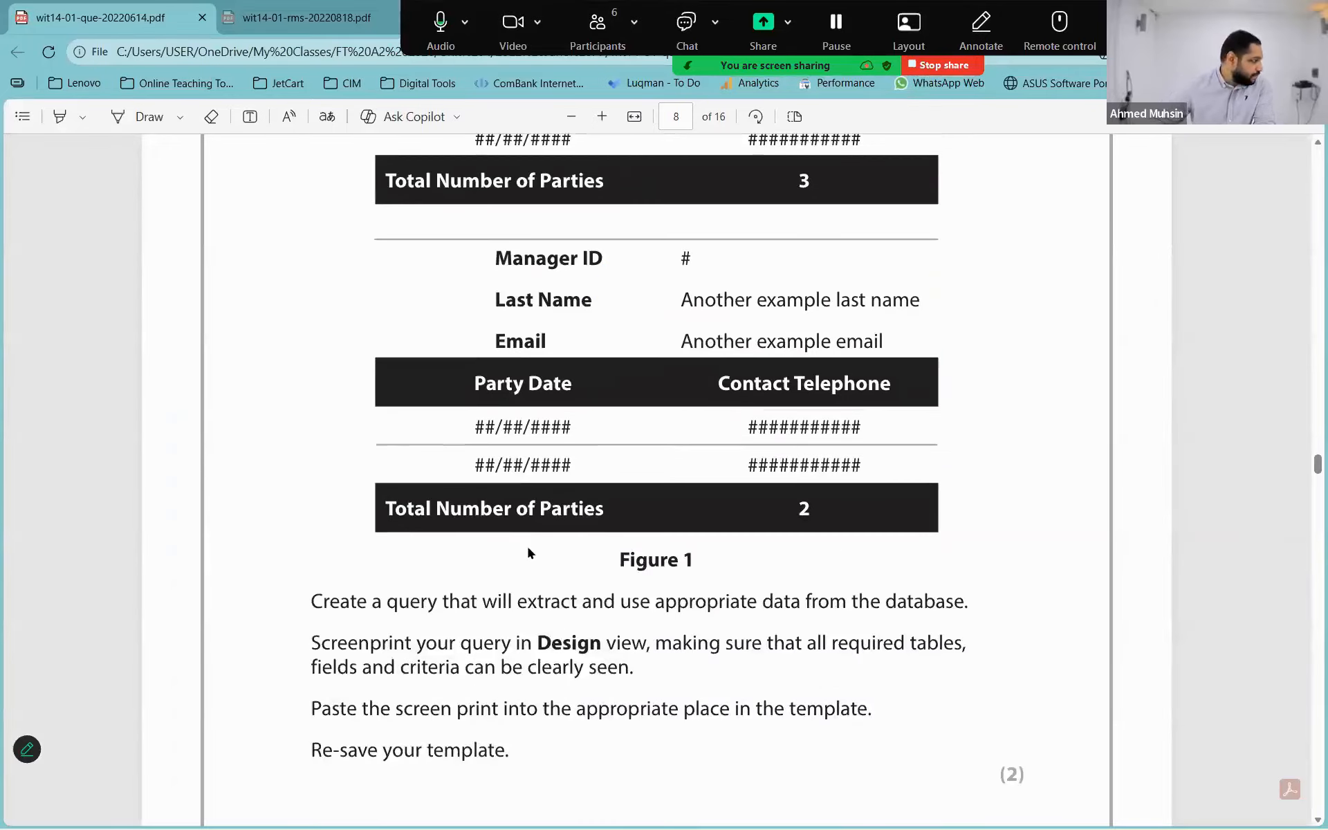
key(alt+Tab)
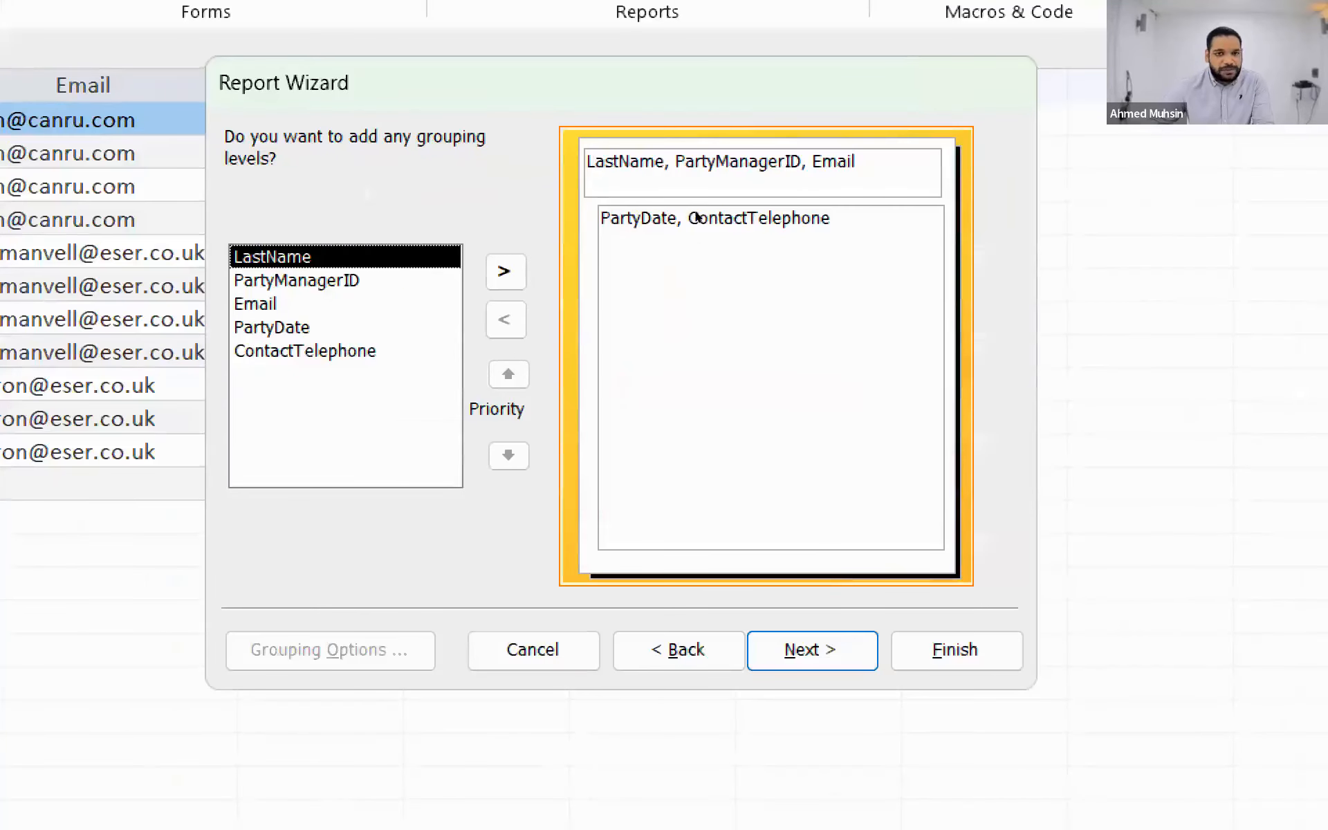
key(Return)
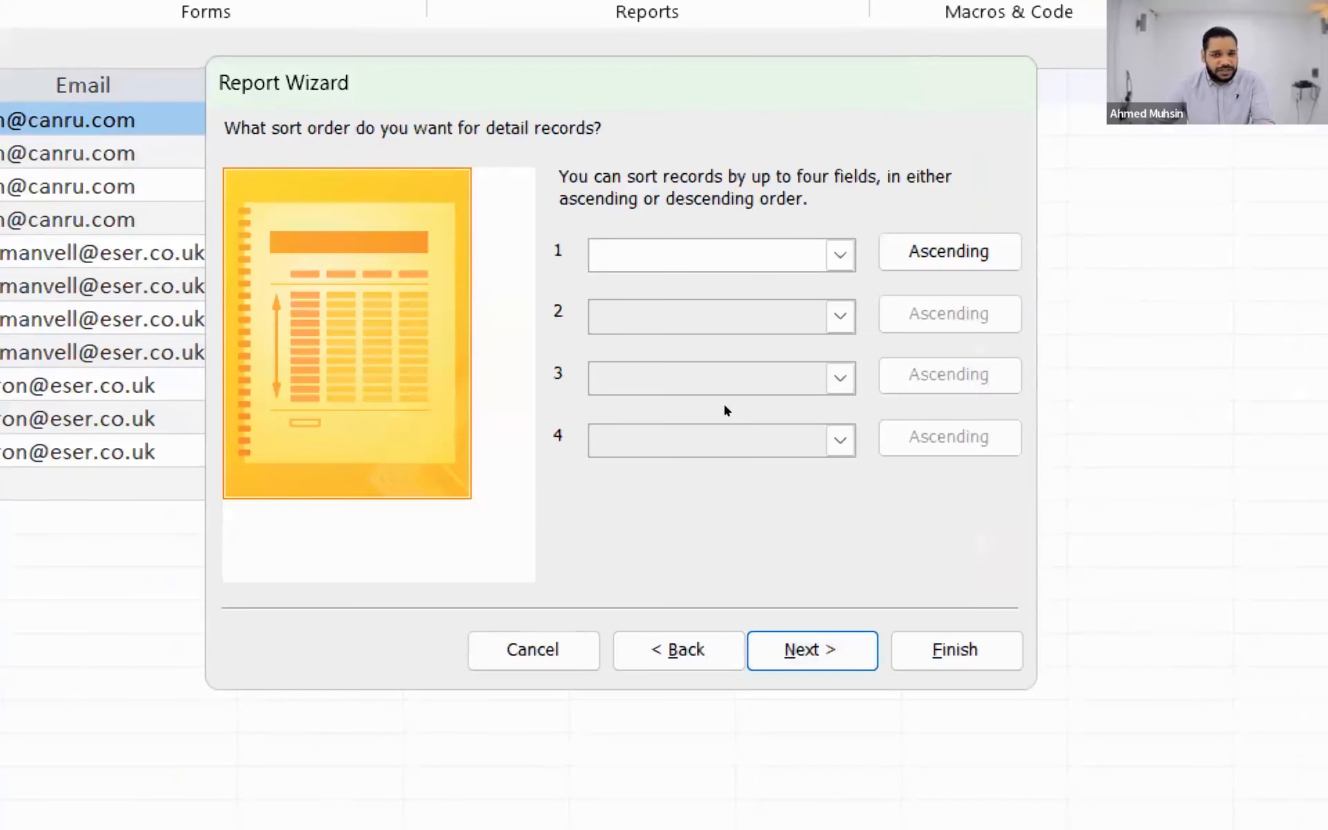
key(Return)
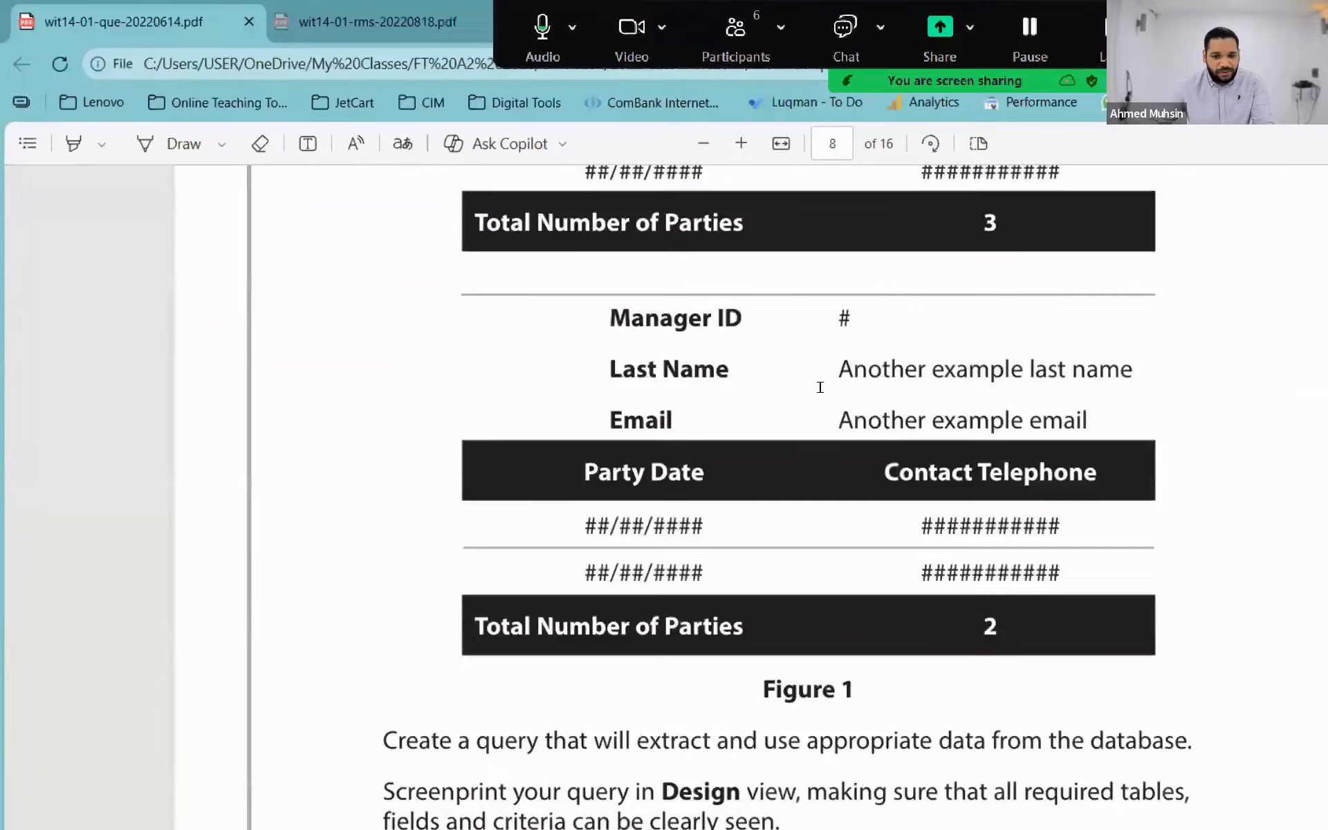
- Check Figure 1's layout, then keep the Stepped layout in Portrait and turn off adjusting field widths to fit a page
scroll(1093, 563, up, 5)
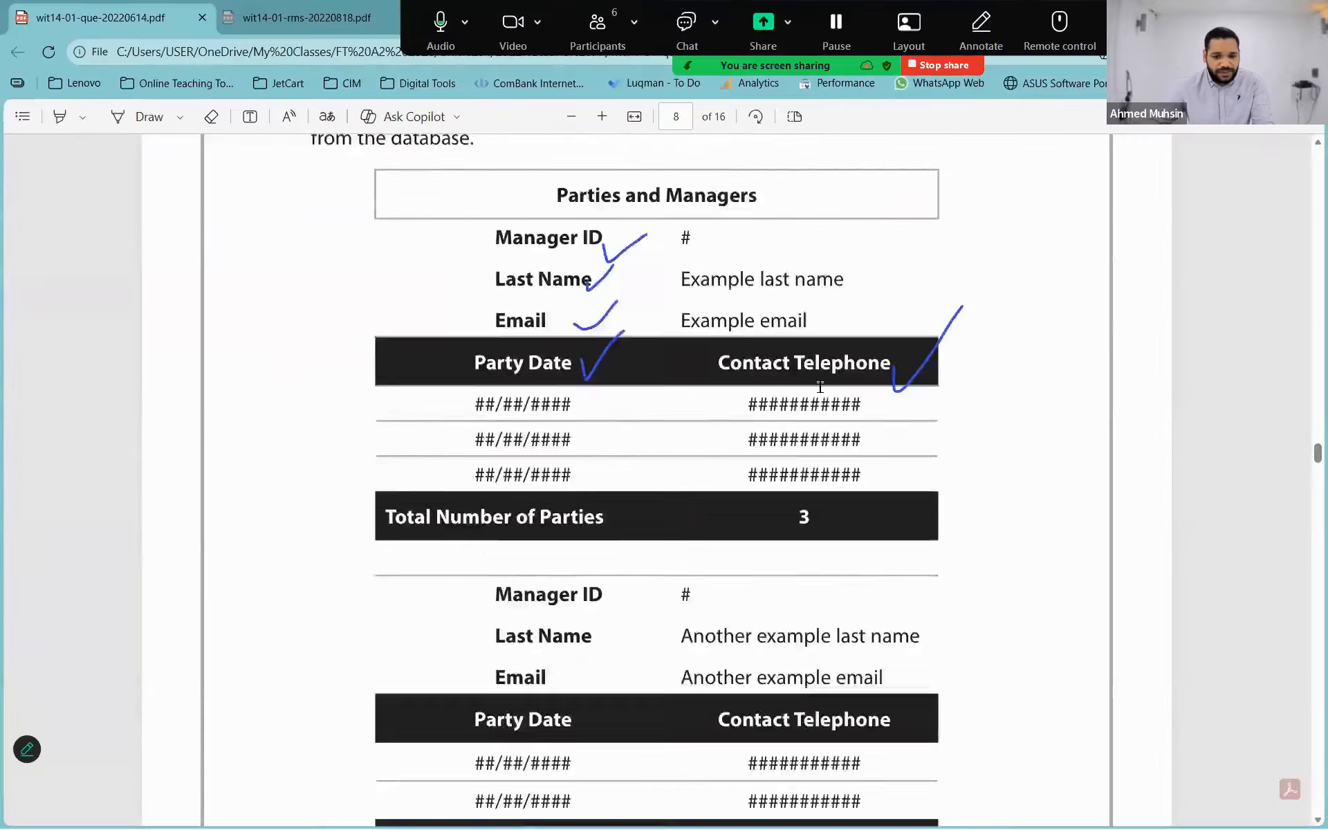
scroll(820, 387, down, 3)
scroll(820, 387, up, 1)
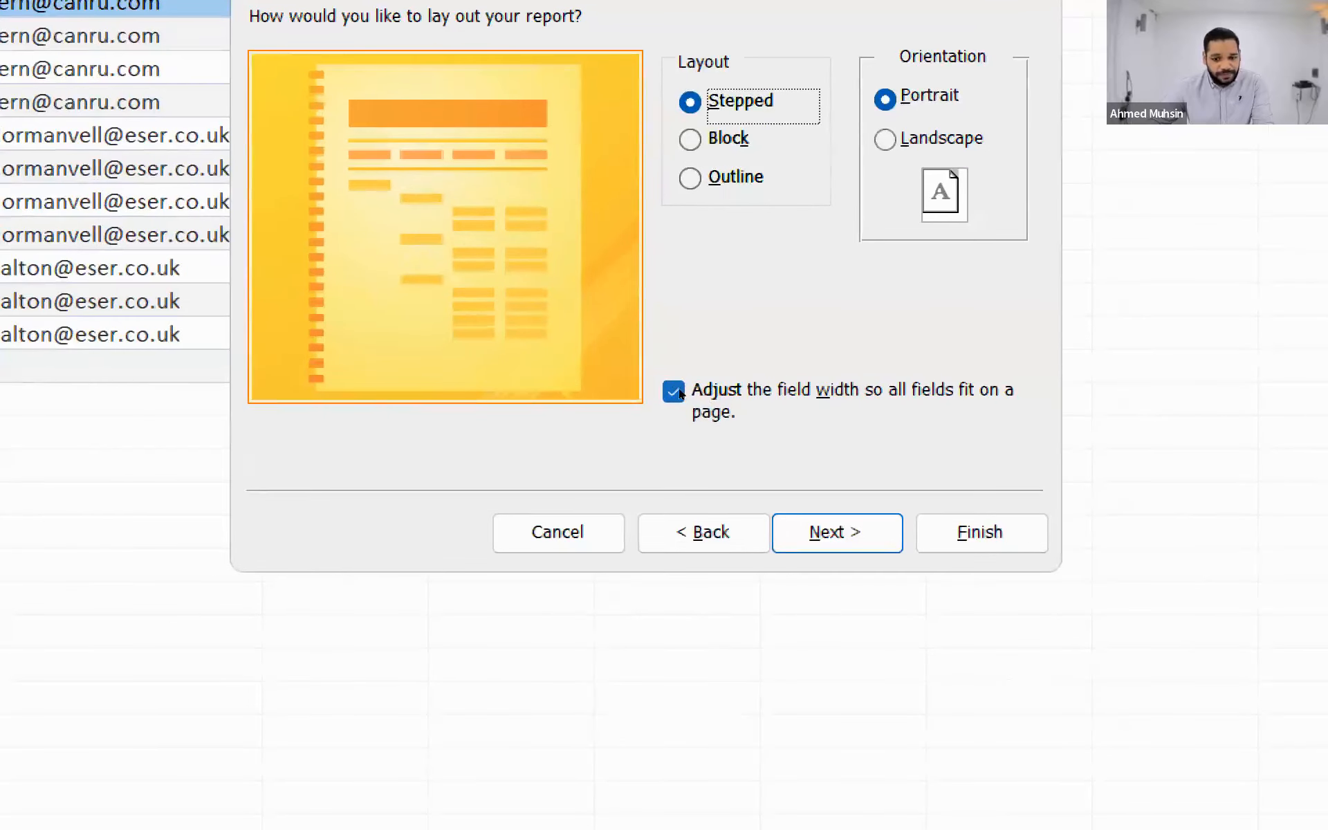
click(673, 391)
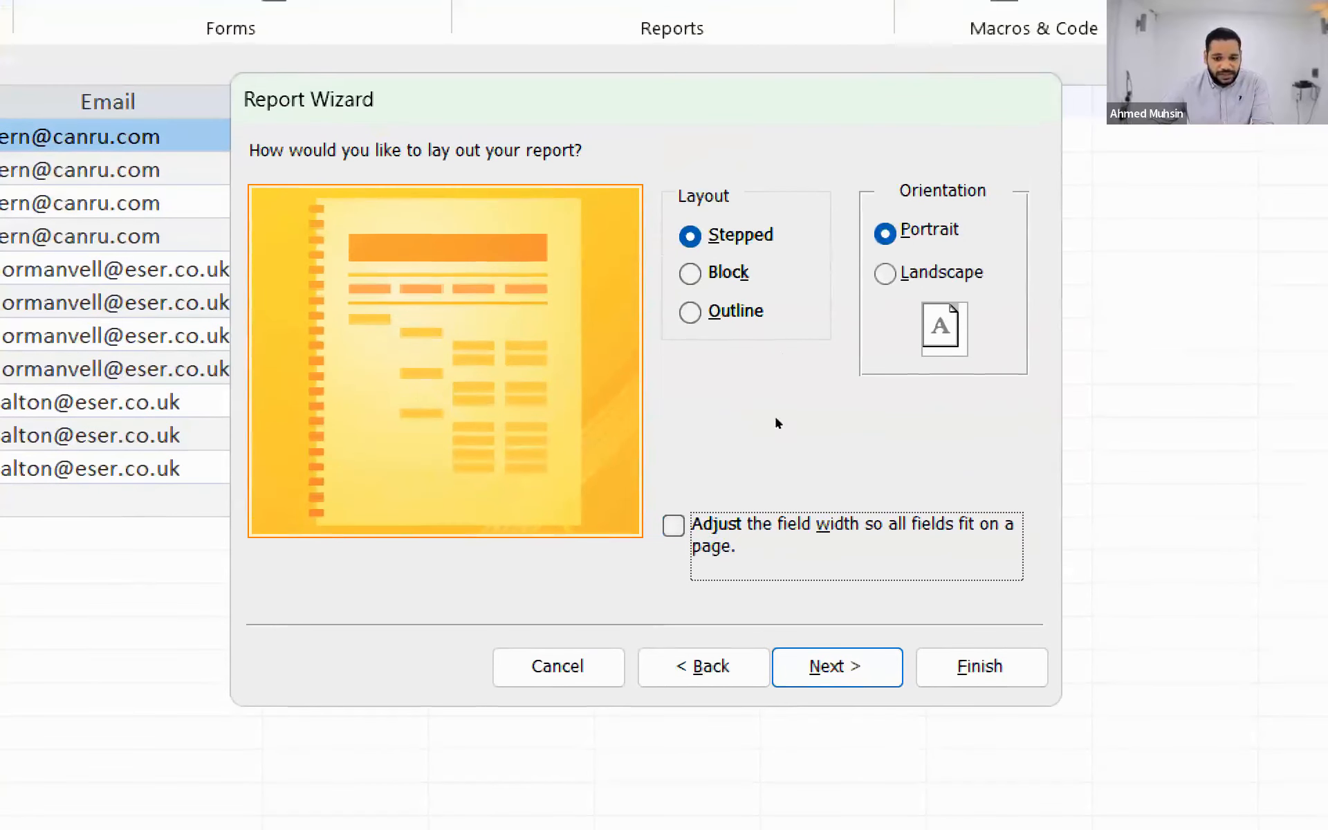
key(Return)
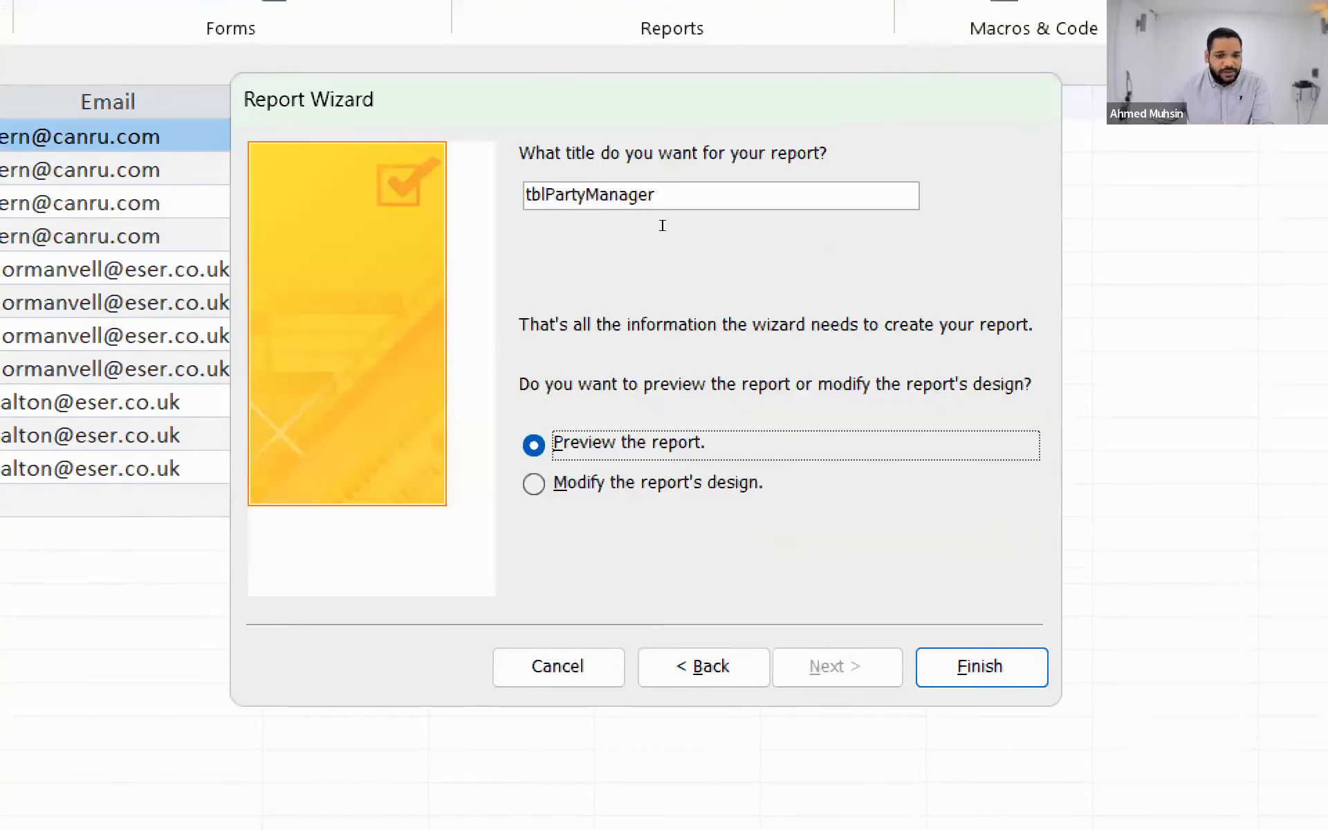
- Title the report "Parties and Managers" as in Figure 1, choose to modify the report's design, and finish the Report Wizard
drag(664, 197, 569, 230)
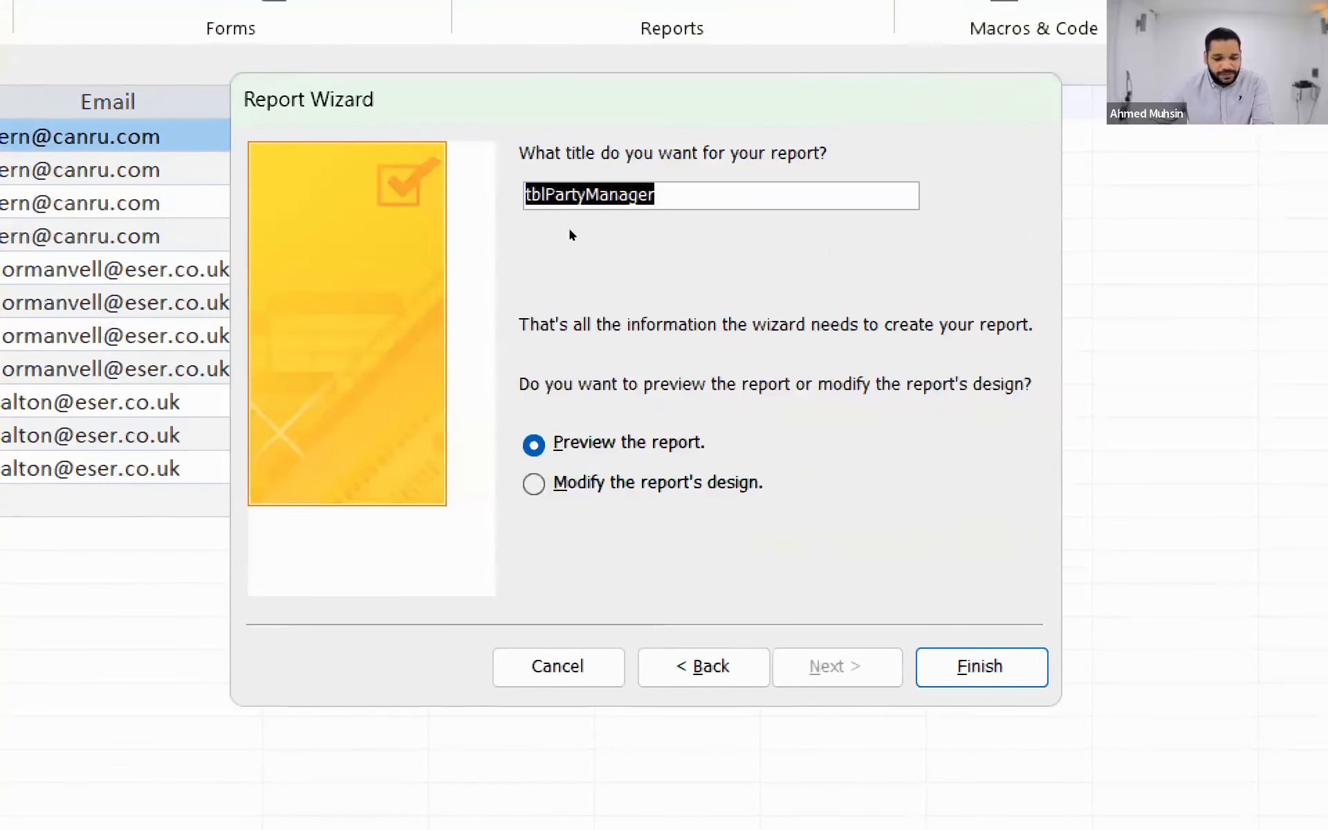
key(alt+Tab)
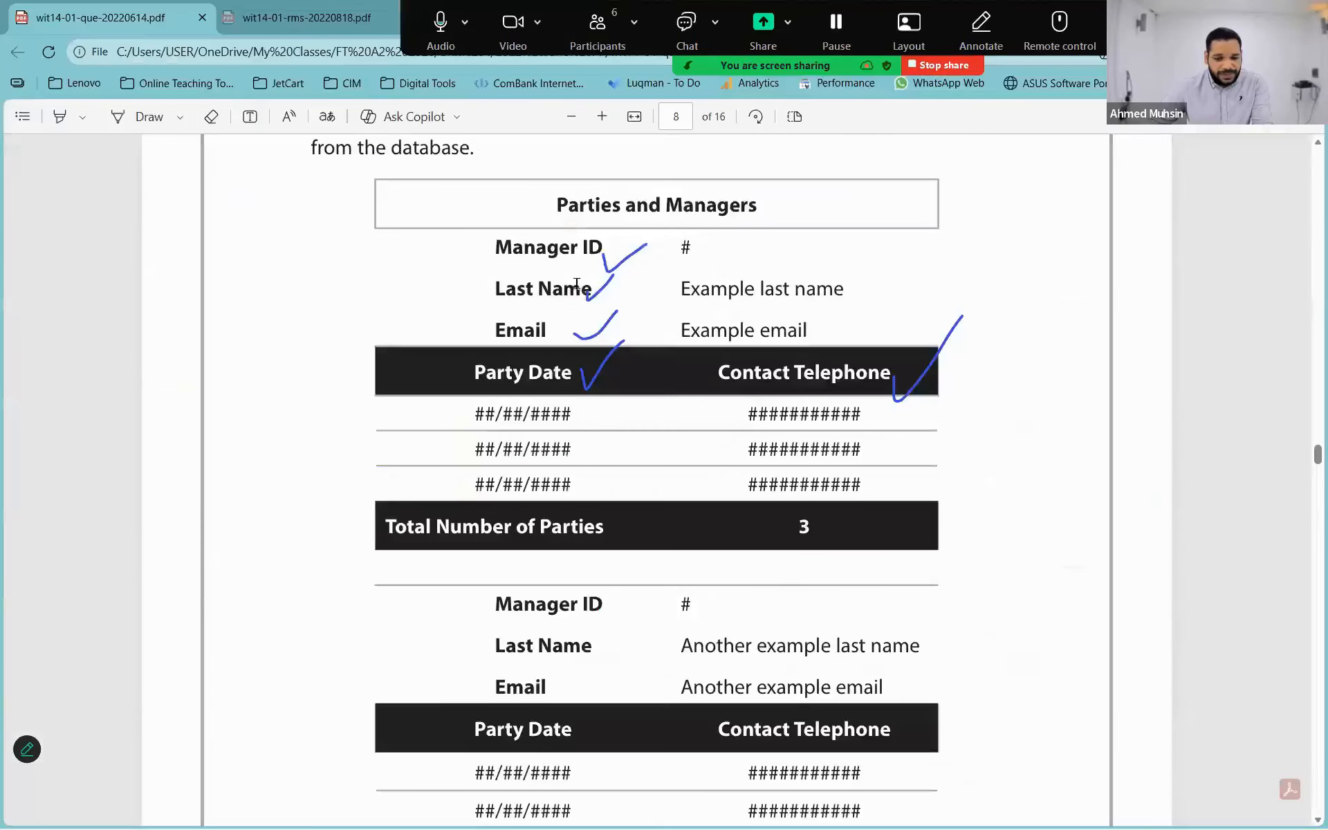
scroll(554, 277, up, 1)
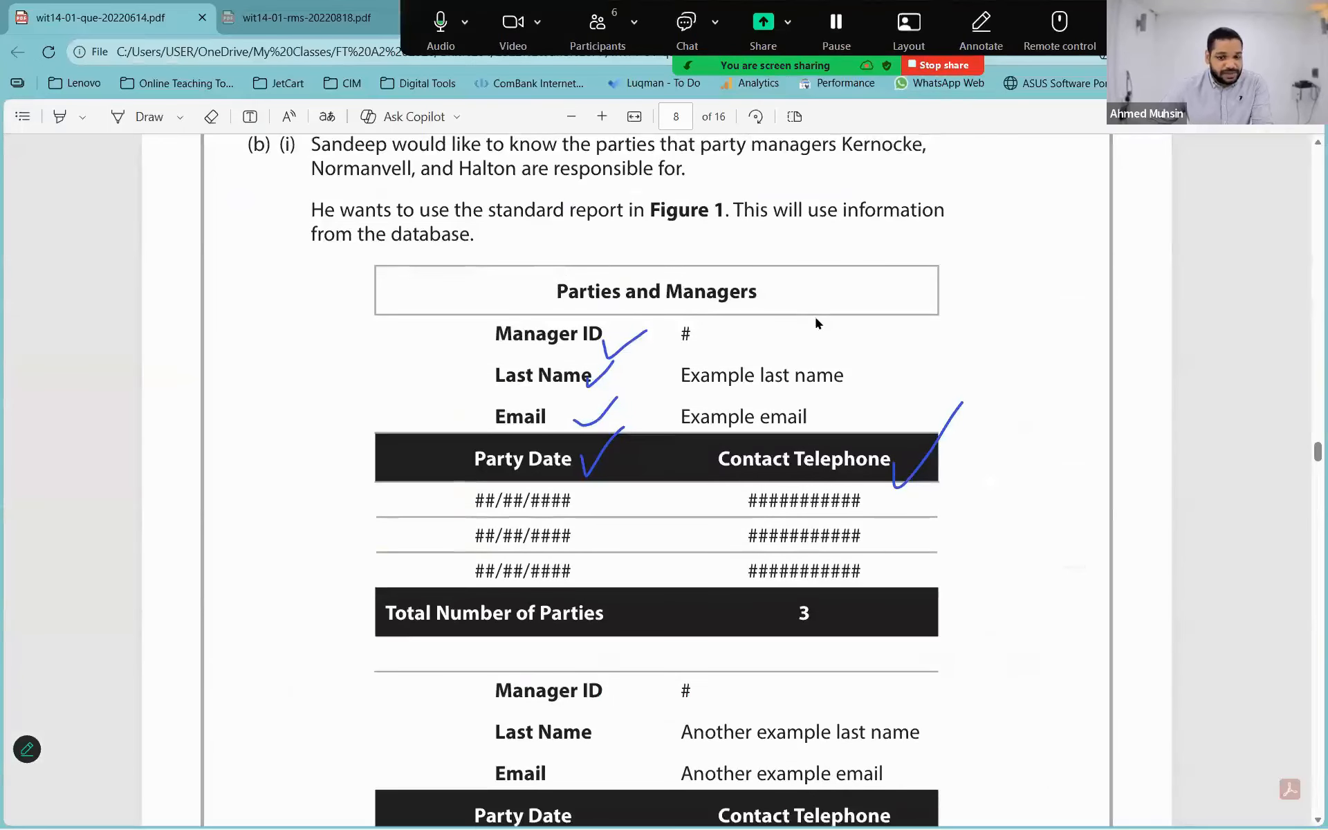
key(alt+Tab)
text(Parties and Managers)
click(704, 374)
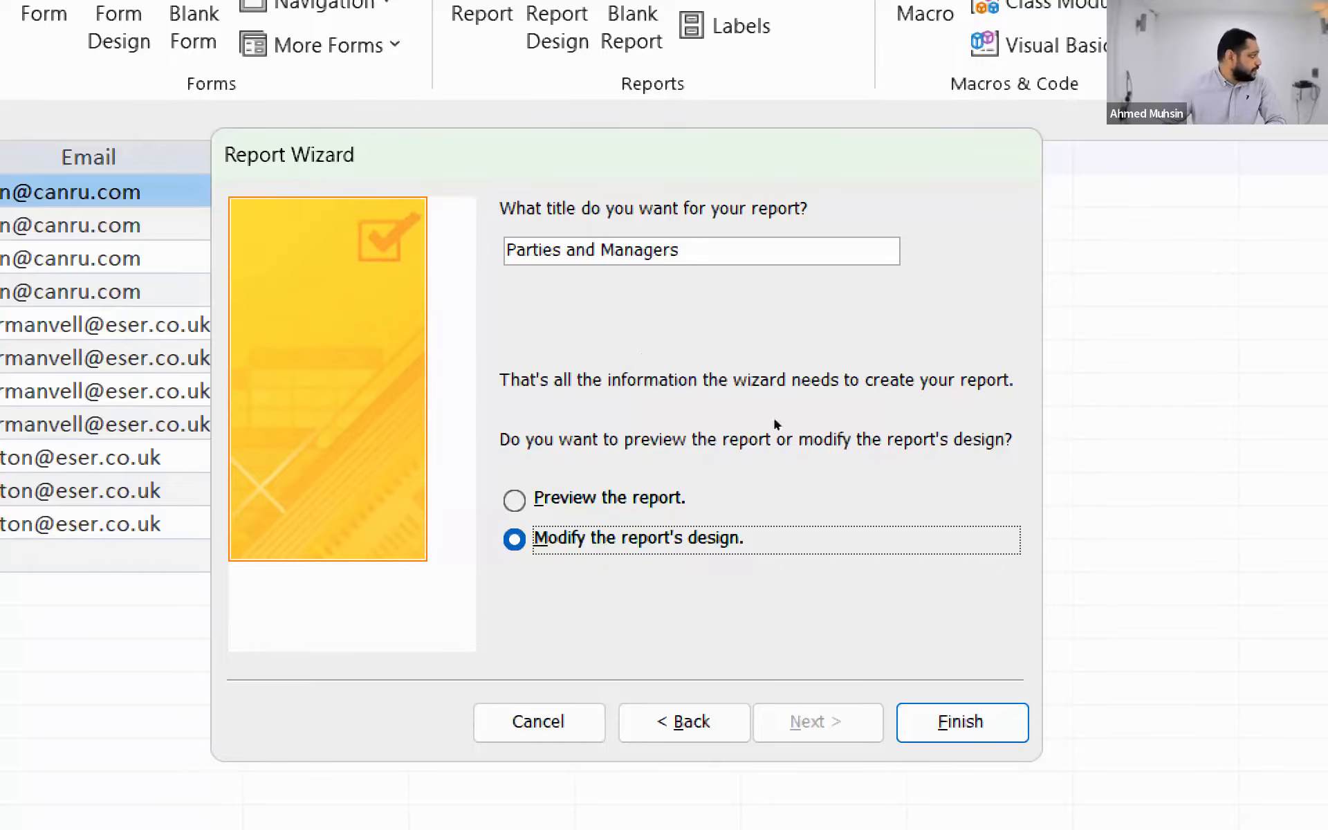
key(Return)
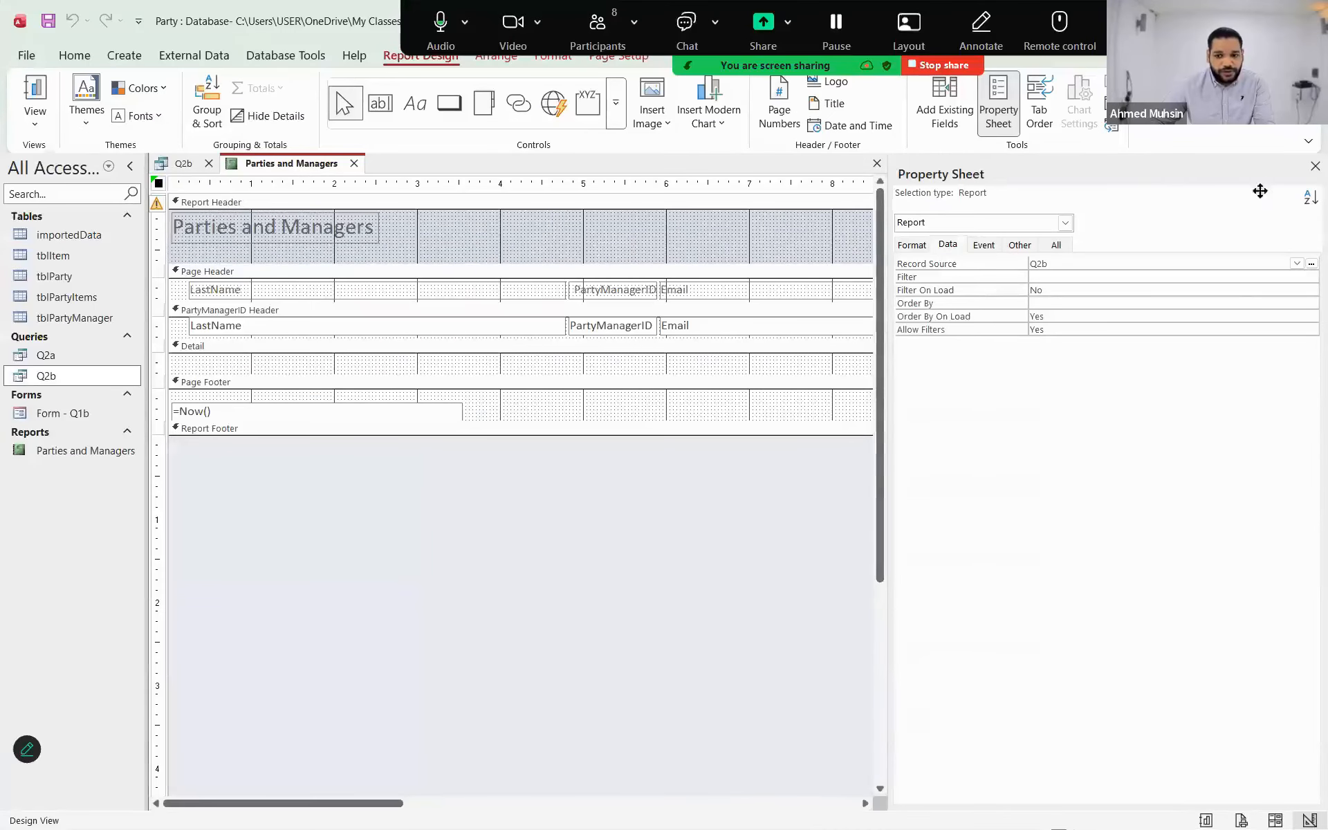
- Close the Property Sheet and switch the Parties and Managers report to Layout View
click(1314, 166)
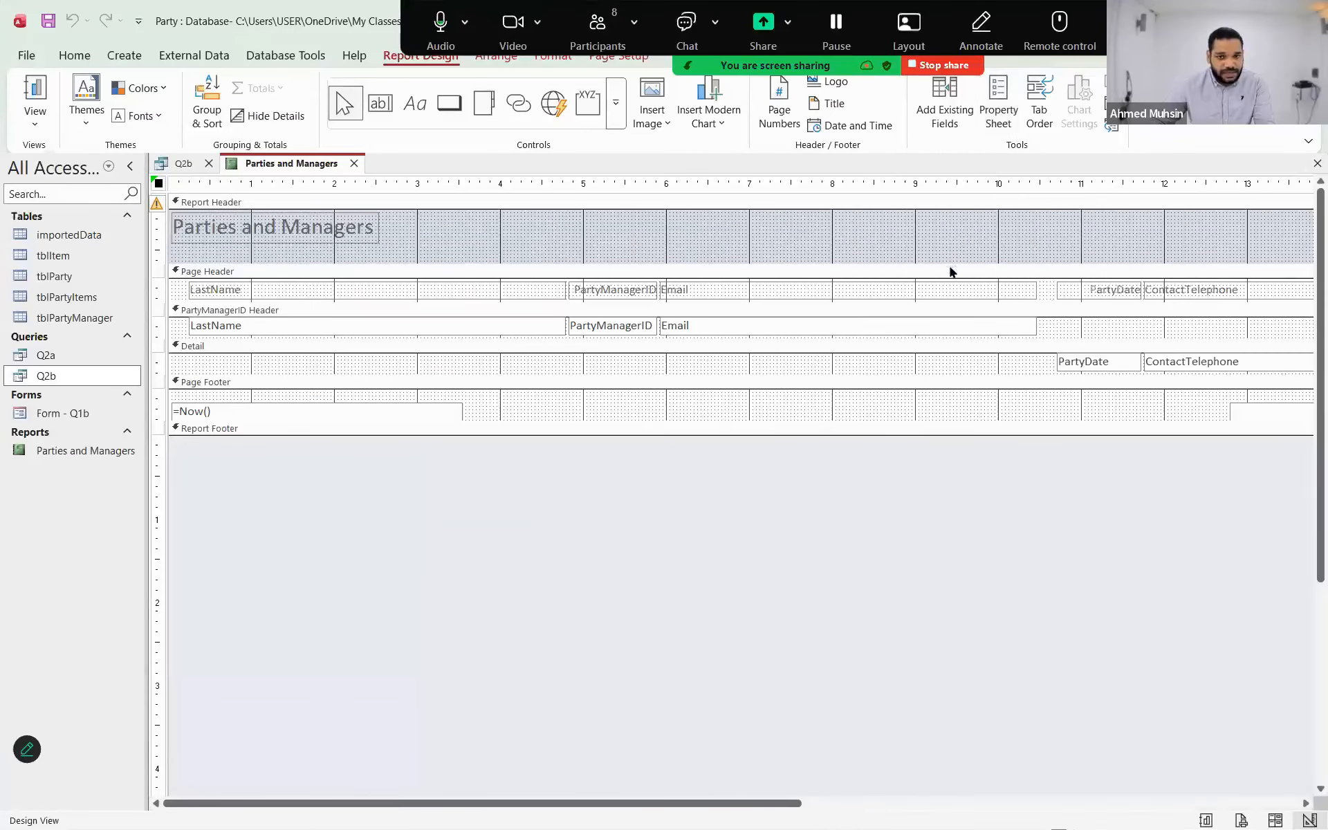
click(36, 126)
click(63, 236)
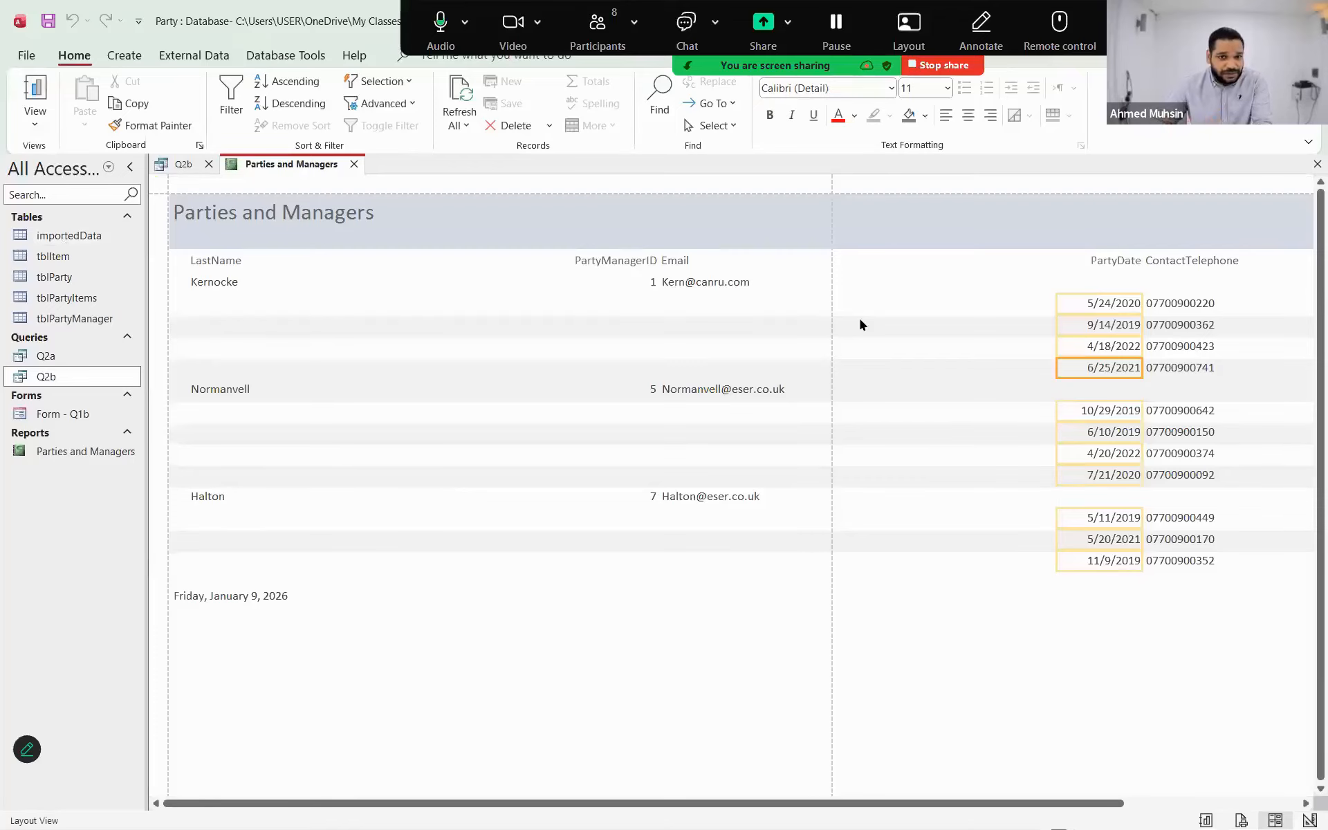
- Narrow the LastName heading and its data column to just fit the last names
click(209, 263)
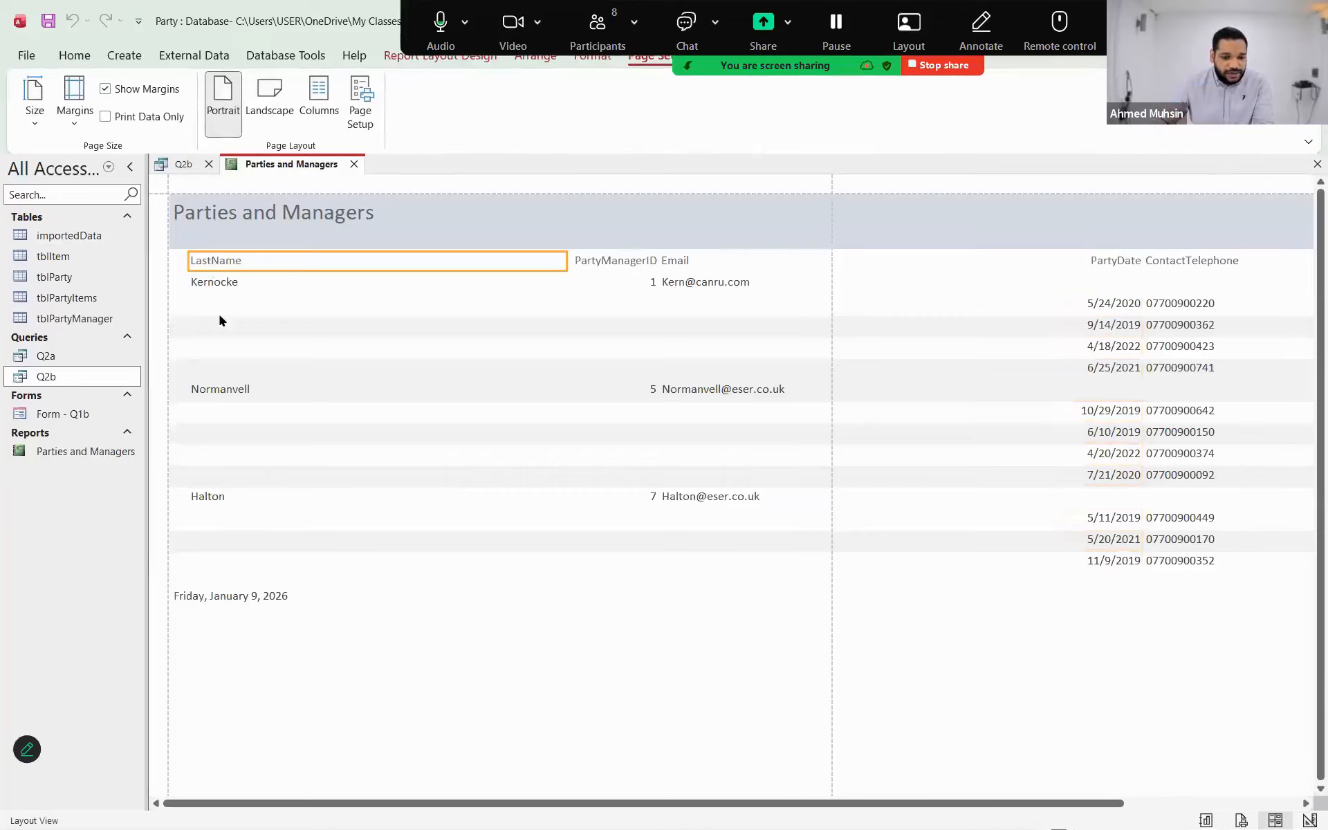
ctrl+click(215, 286)
drag(562, 281, 278, 297)
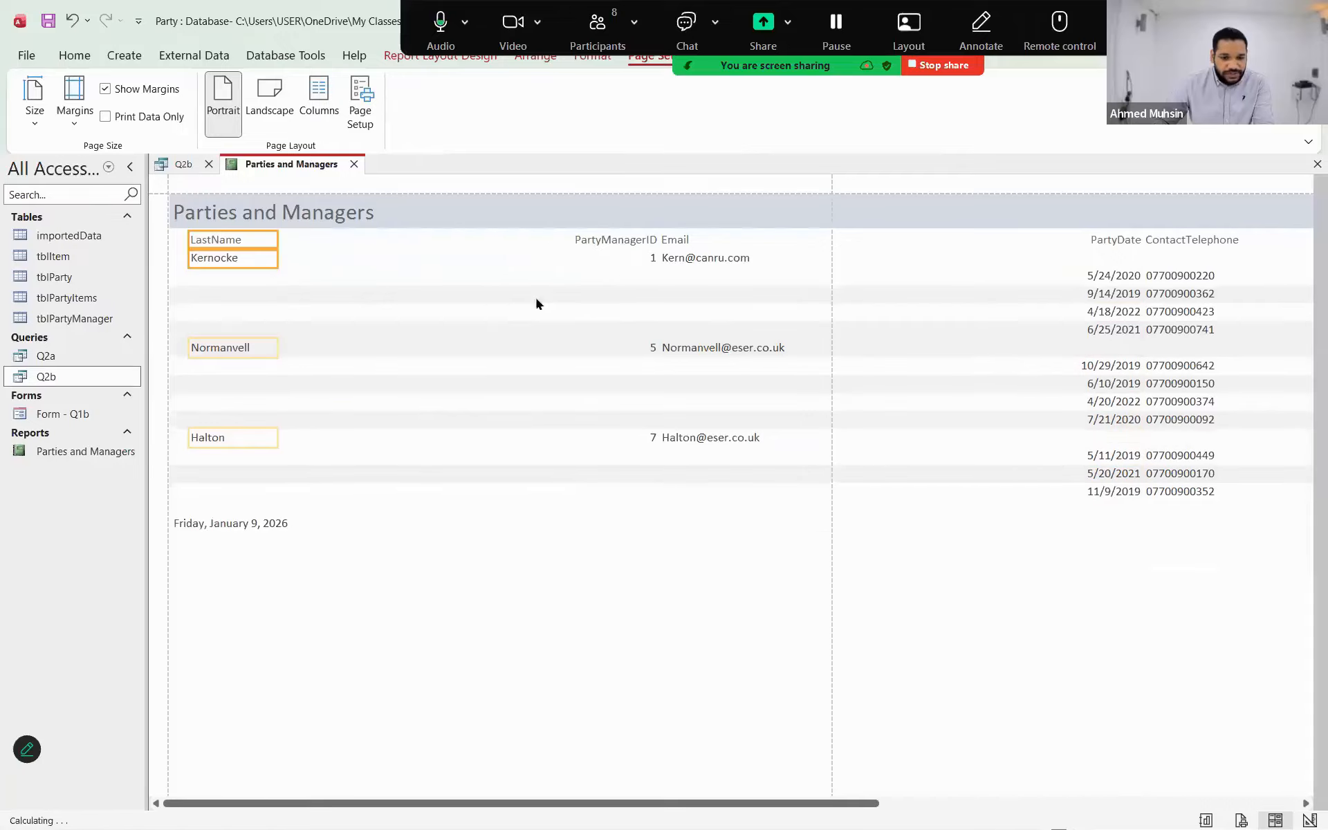
- Move the PartyManagerID heading and its values across until they sit right beside the LastName column
click(627, 244)
ctrl+click(635, 262)
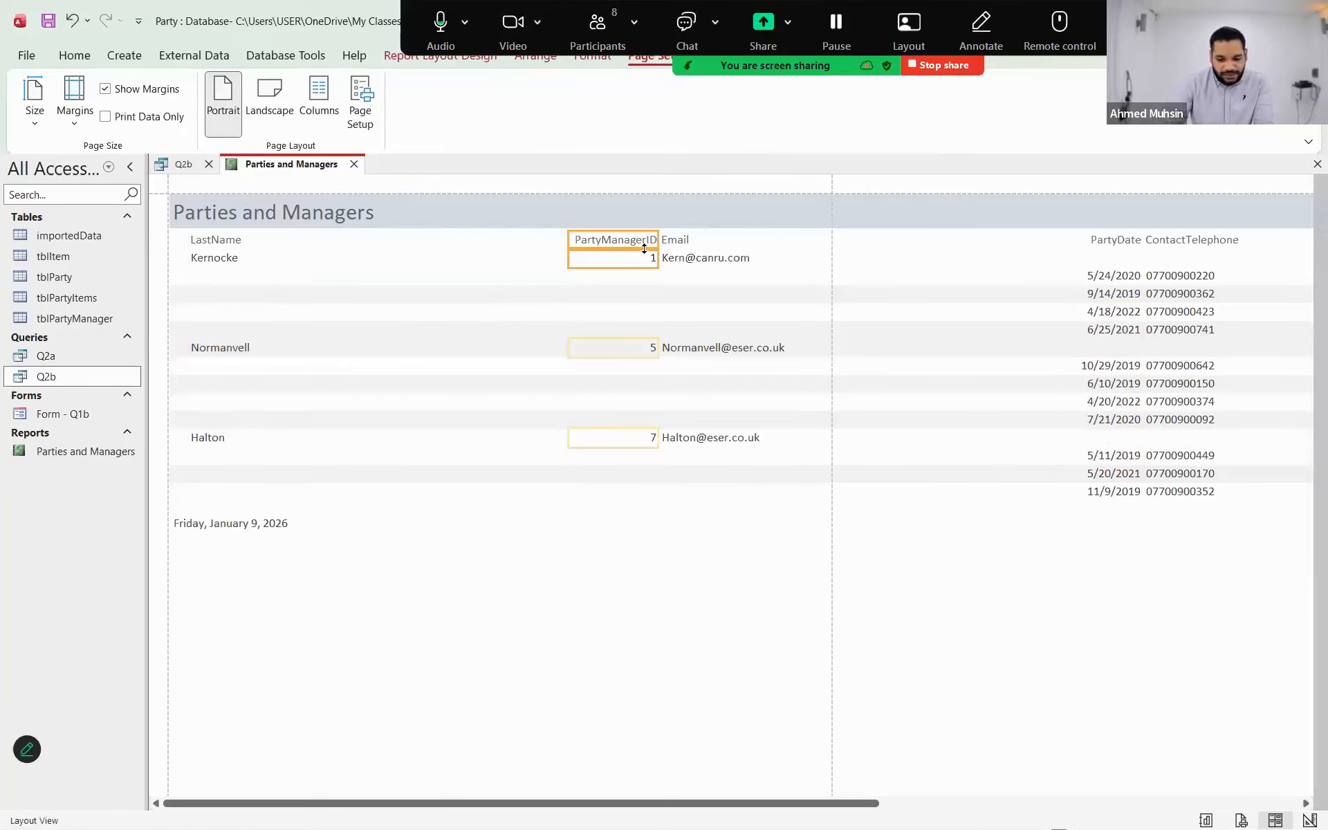
key(Left)
key(Left)
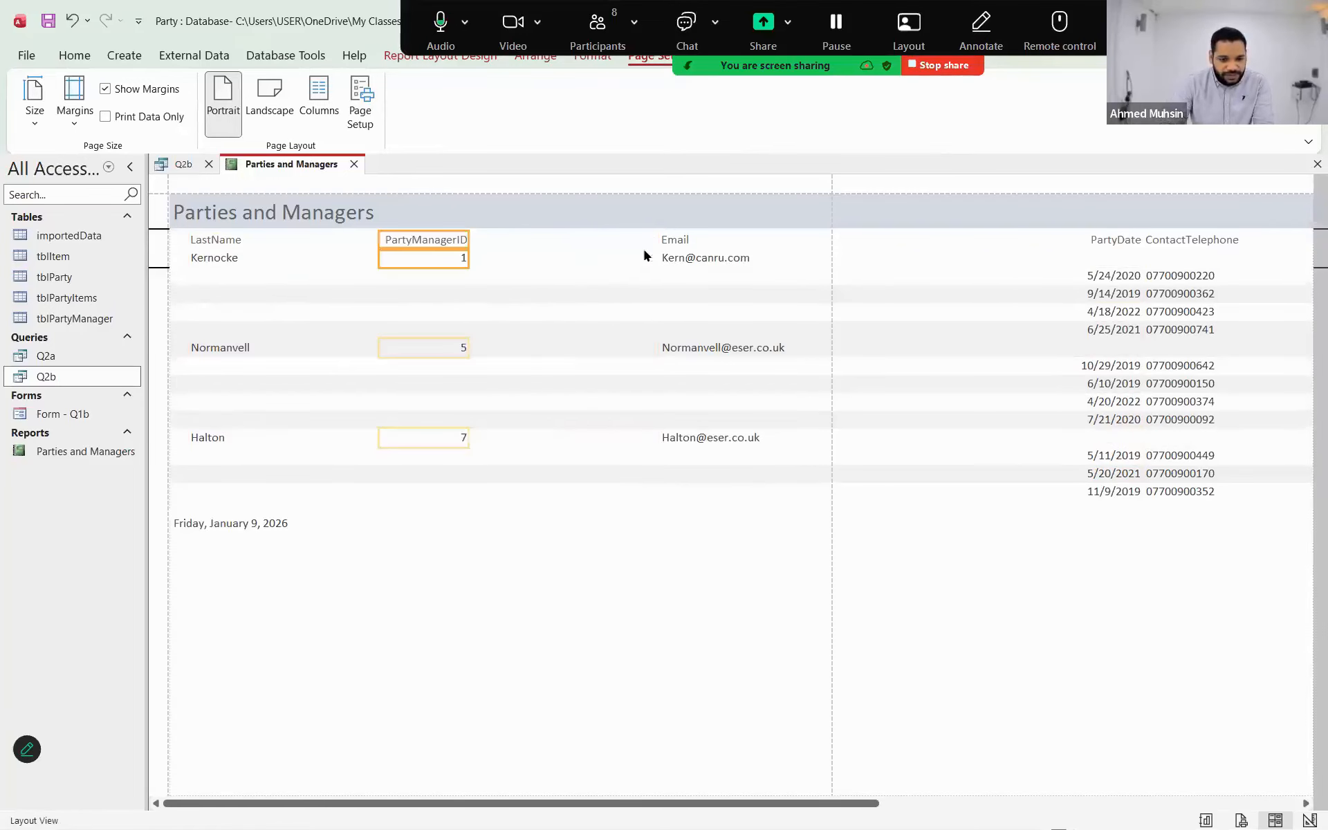
key(Left)
key(Left)
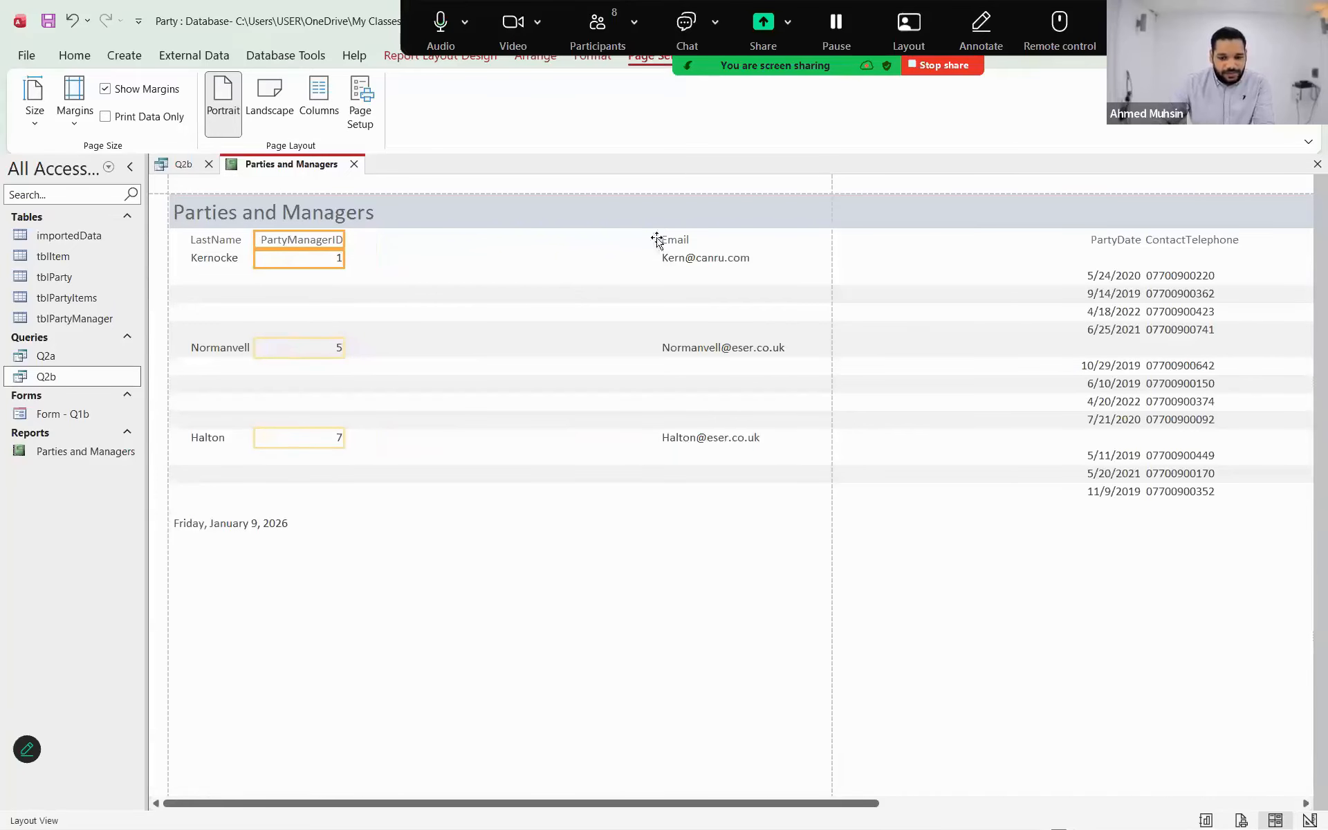
- Move the Email heading and its values across so they sit beside the PartyManagerID column
click(676, 240)
shift+click(687, 261)
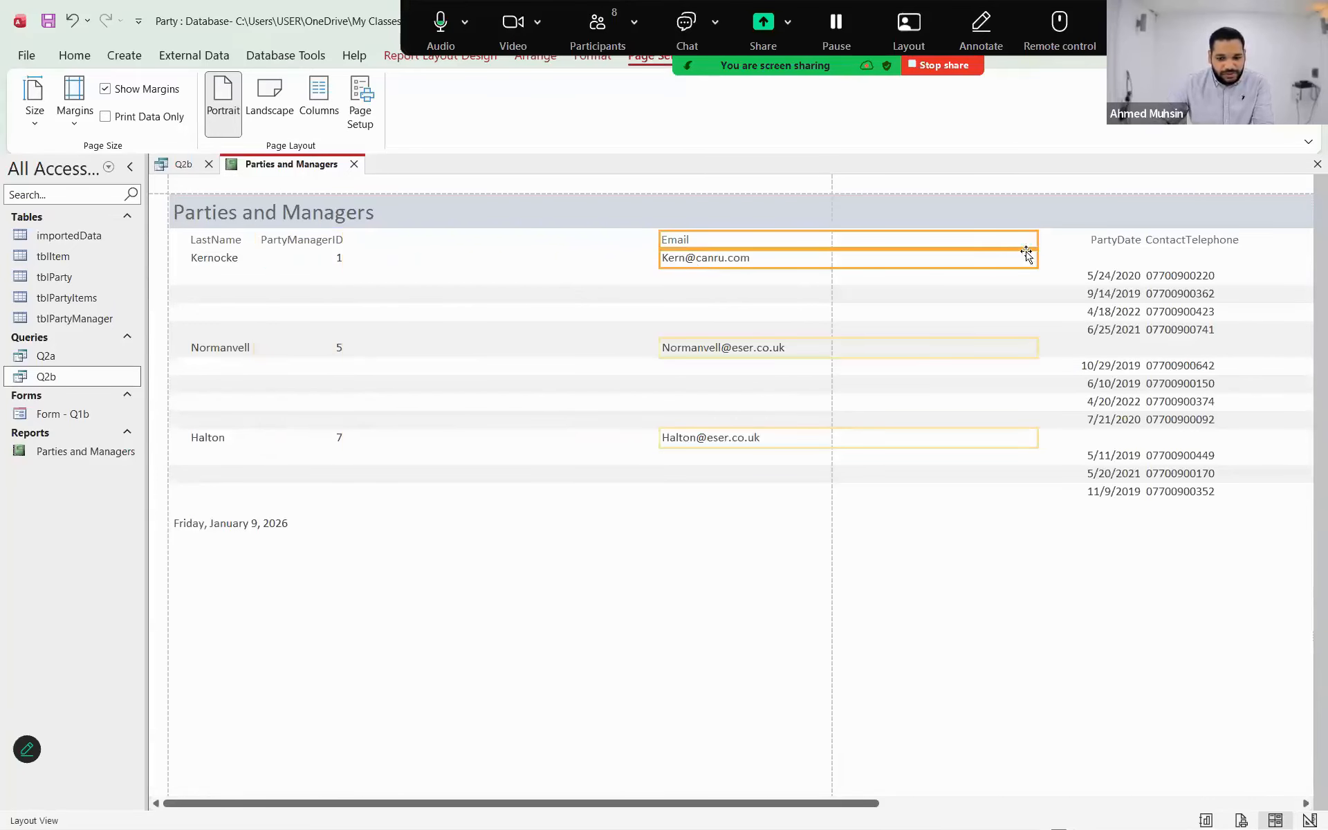
drag(786, 286, 786, 284)
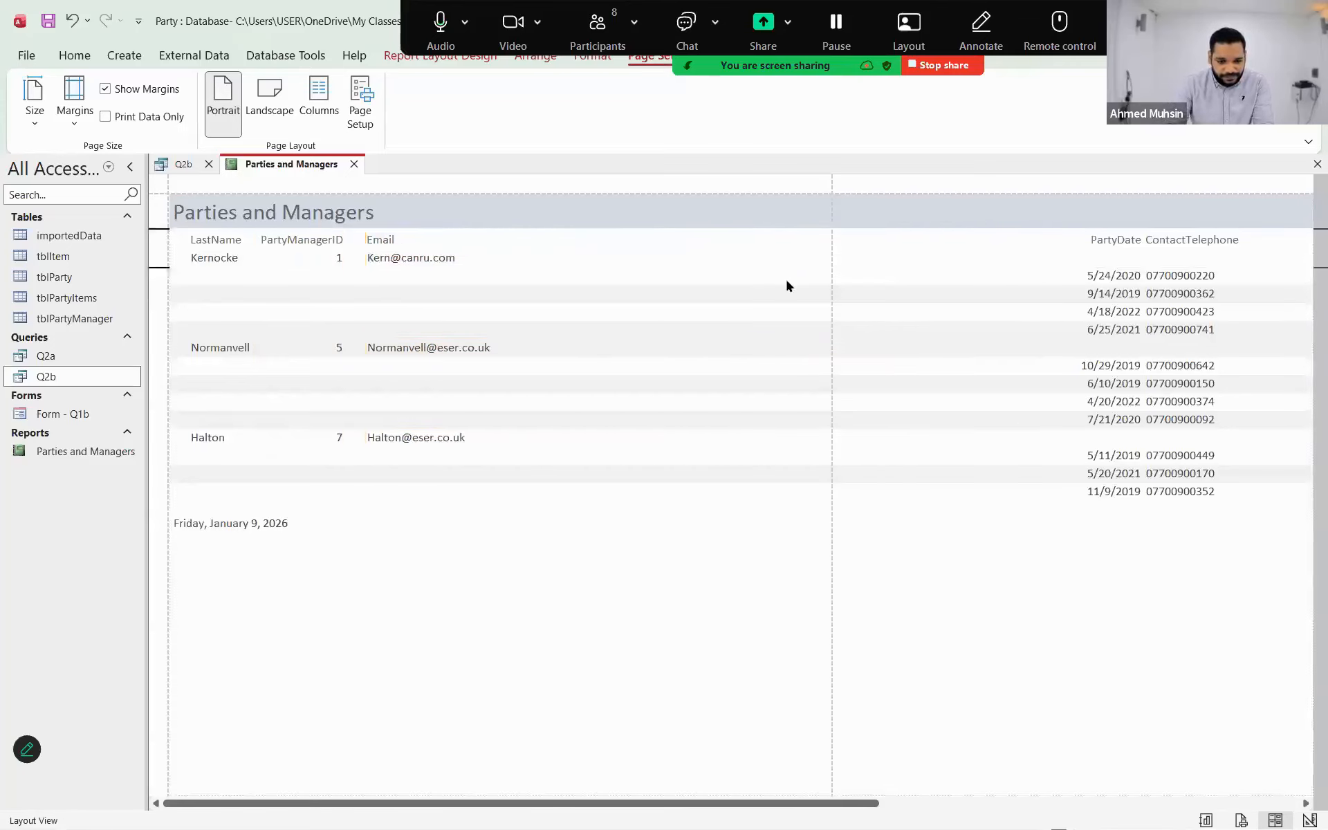
- Move the PartyDate heading and its dates across onto the first page, just past the Email column's text
click(1116, 241)
shift+click(1094, 278)
key(Left)
key(Left)
key(Left)
key(Left)
key(Left)
key(Left)
key(Left)
key(Left)
key(Left)
key(Left)
key(Left)
key(Left)
key(Left)
key(Left)
key(Left)
key(Left)
key(Left)
key(Left)
key(Left)
key(Left)
key(Left)
key(Left)
key(Left)
key(Left)
key(Left)
key(Left)
key(Left)
key(Left)
key(Left)
key(Left)
key(Left)
key(Left)
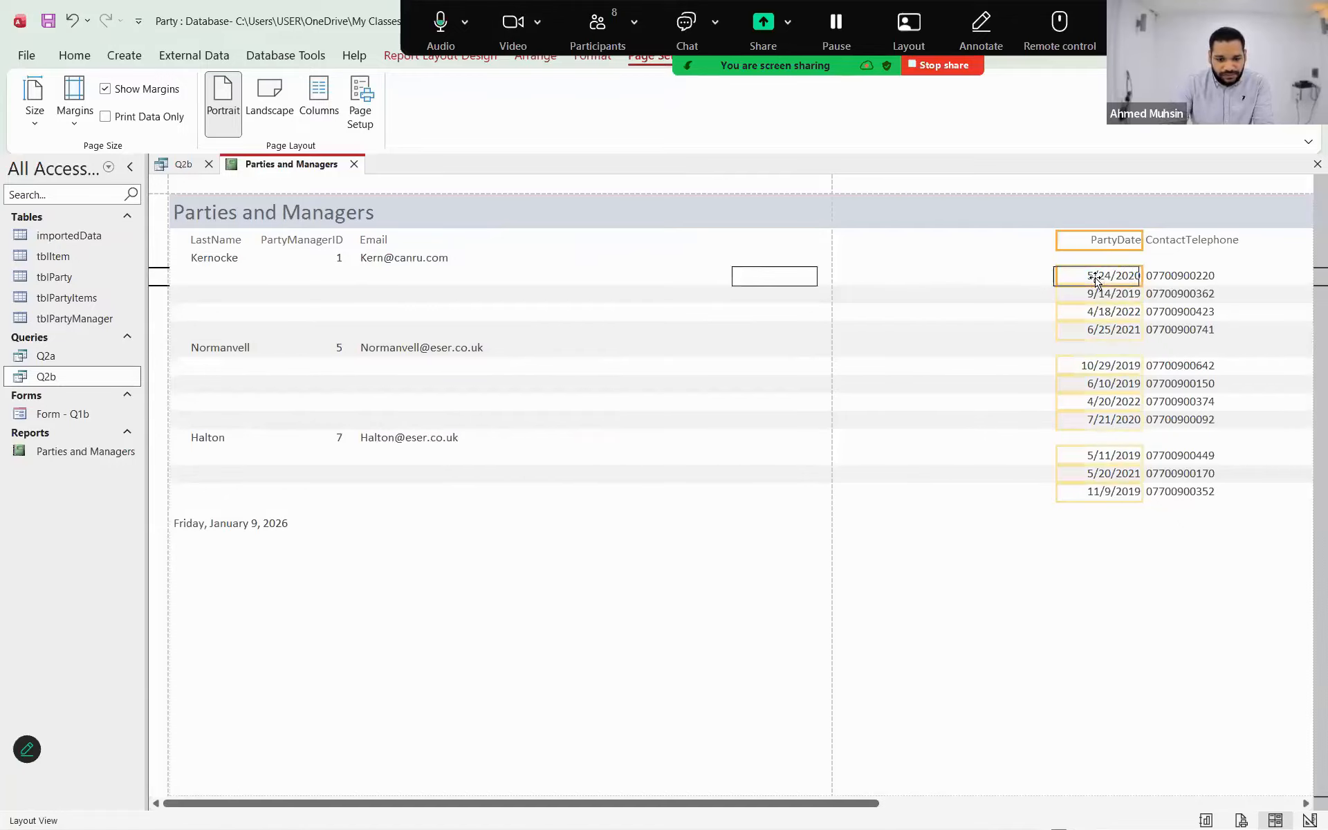
key(Left)
key(Left)
key(Left)
key(Left)
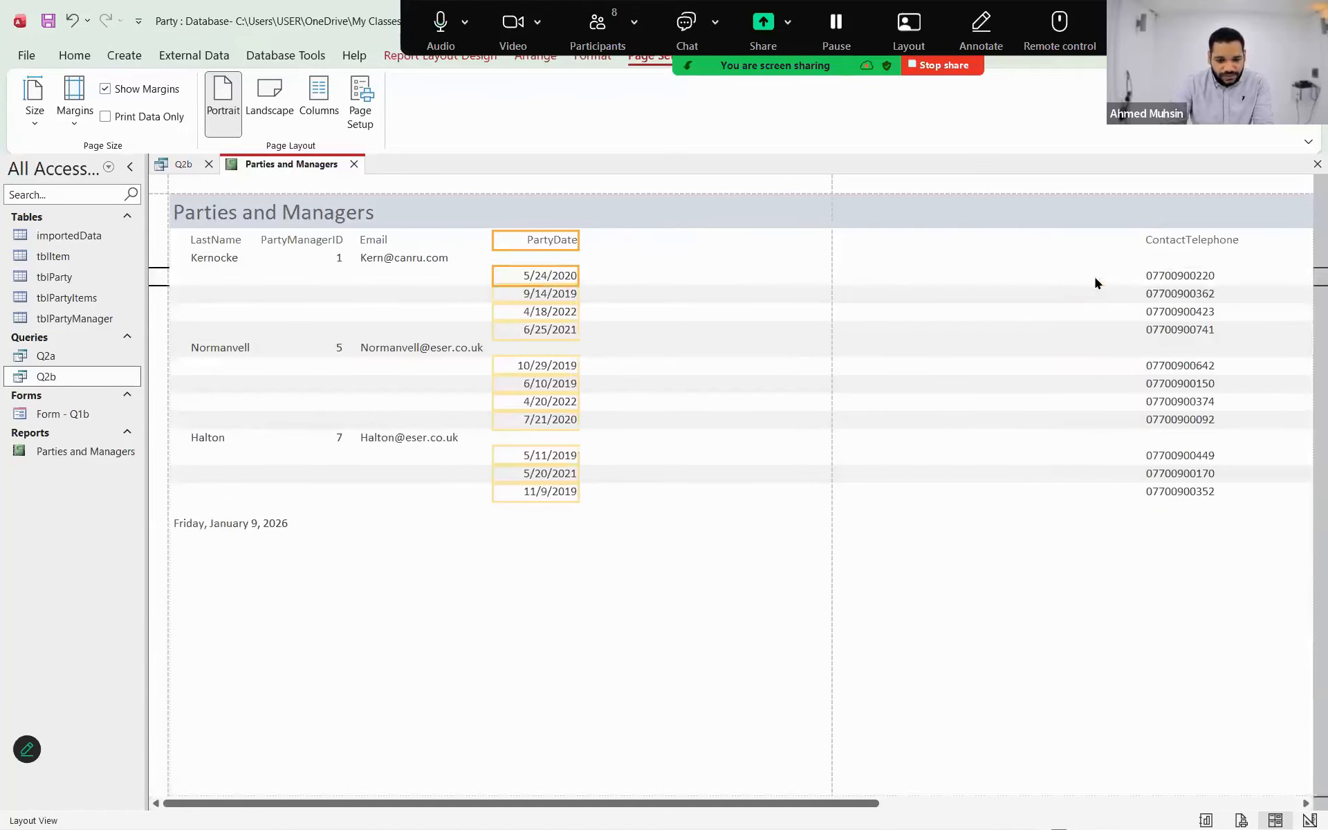
- Move the ContactTelephone heading and its numbers beside the PartyDate column, and narrow the column to fit its heading
click(1192, 244)
click(1191, 275)
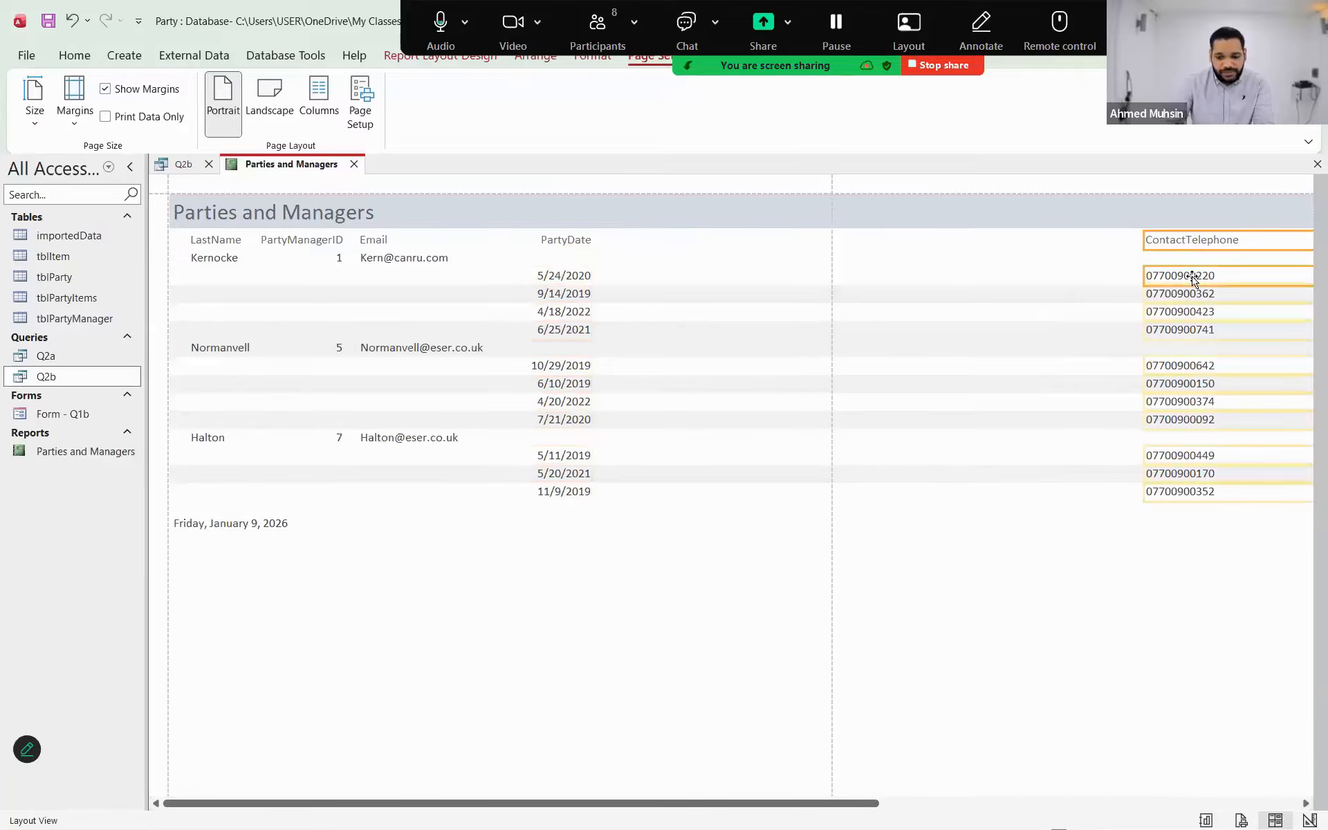
key(Left)
key(Left)
key(Left)
key(Left)
key(Left)
key(Left)
key(Left)
key(Left)
key(Left)
key(Left)
key(Left)
key(Left)
key(Left)
key(Left)
key(Left)
key(Left)
key(Left)
key(Left)
key(Left)
key(Left)
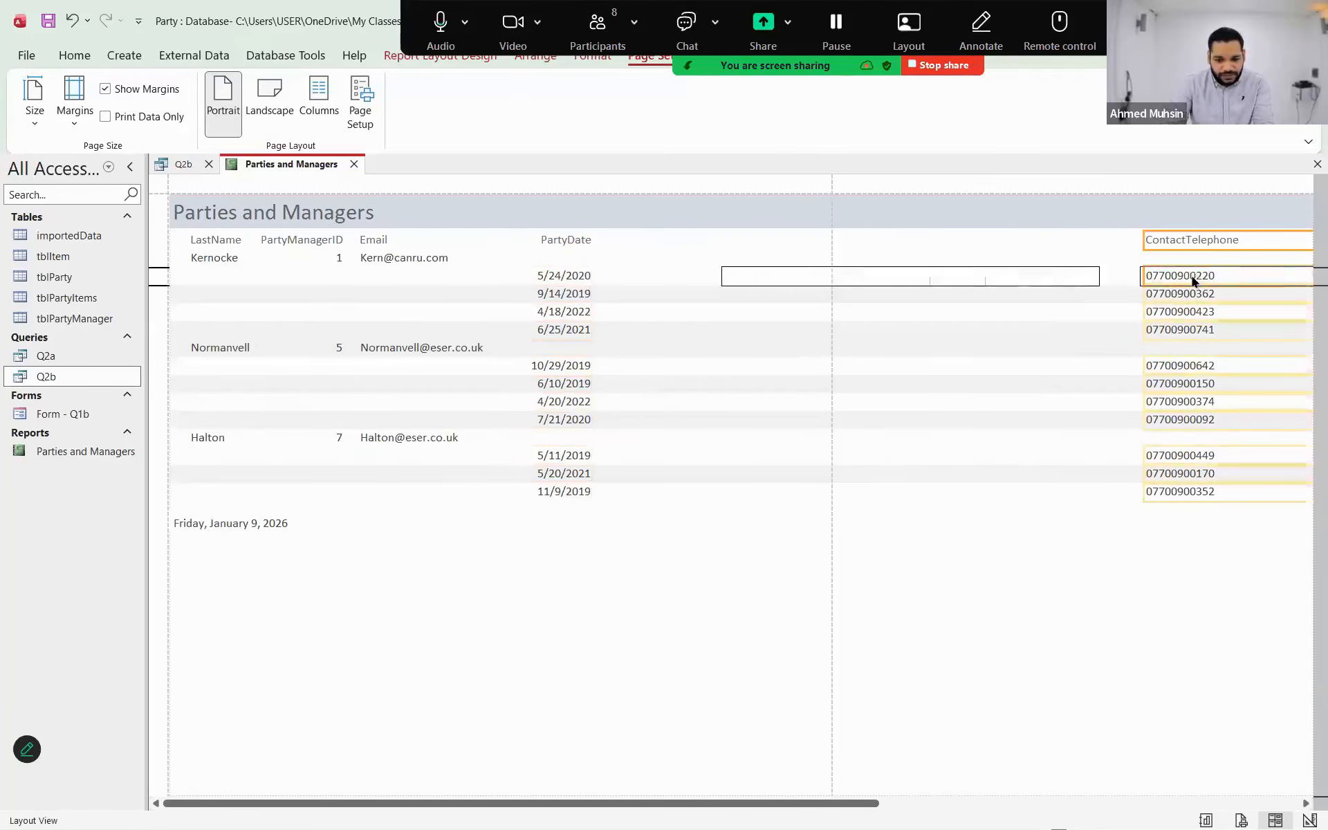
key(Left)
key(Left)
key(Left)
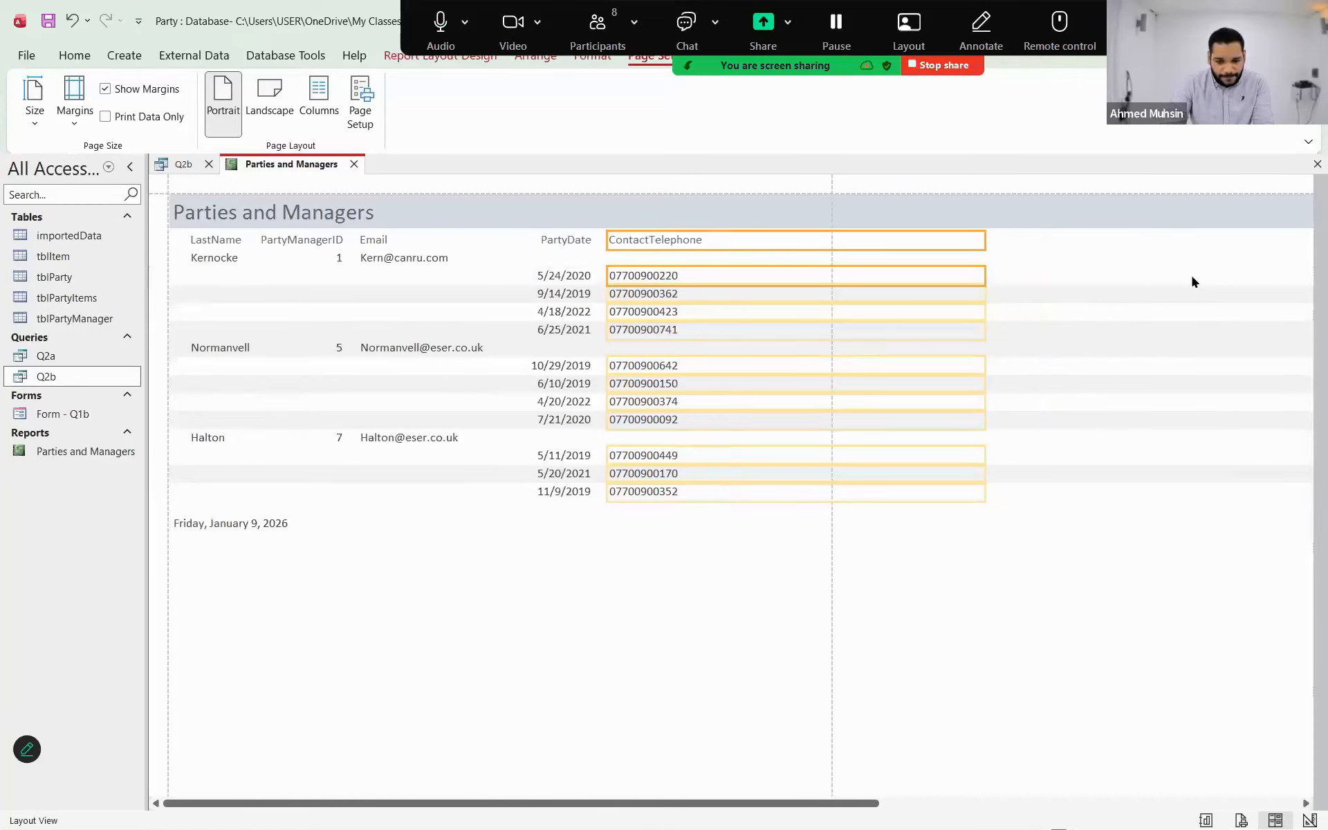
key(Right)
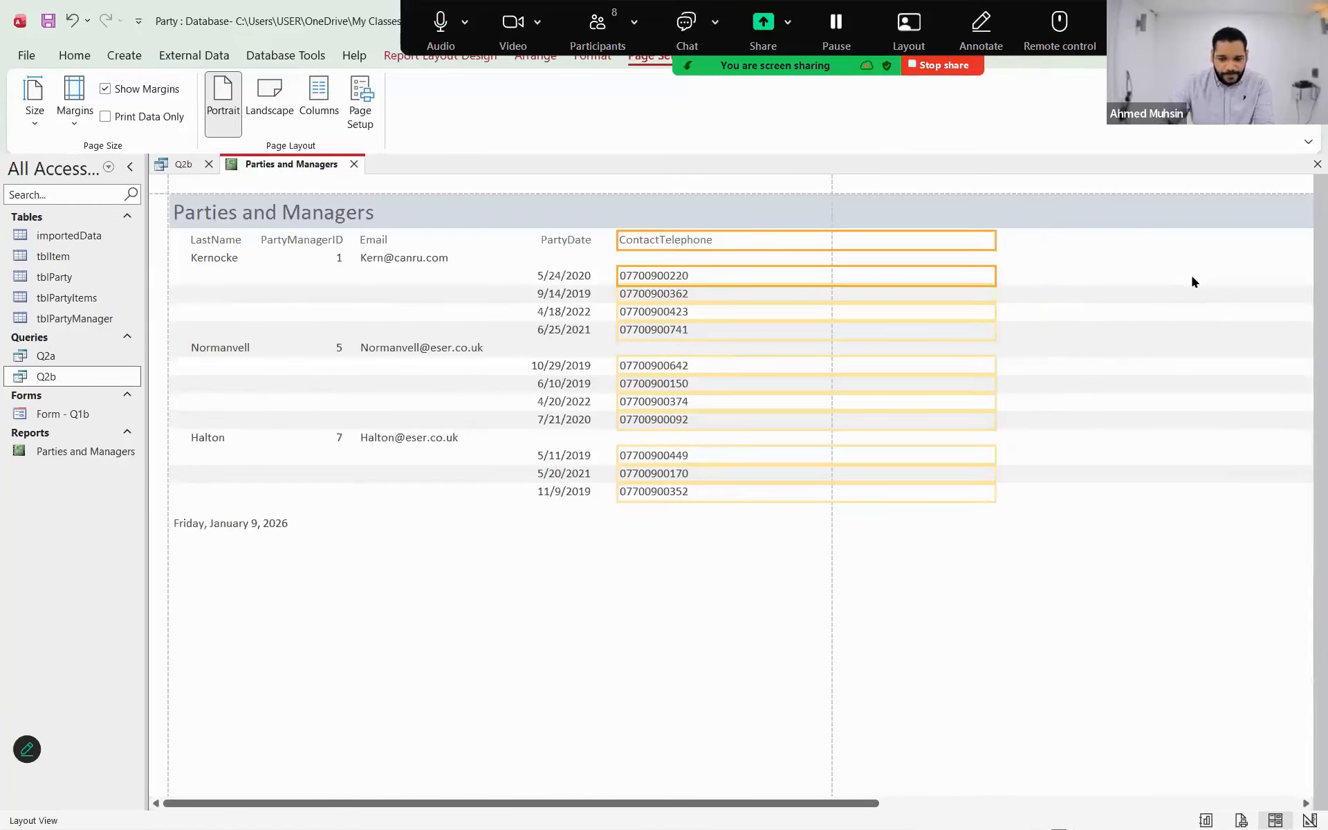
drag(994, 276, 717, 296)
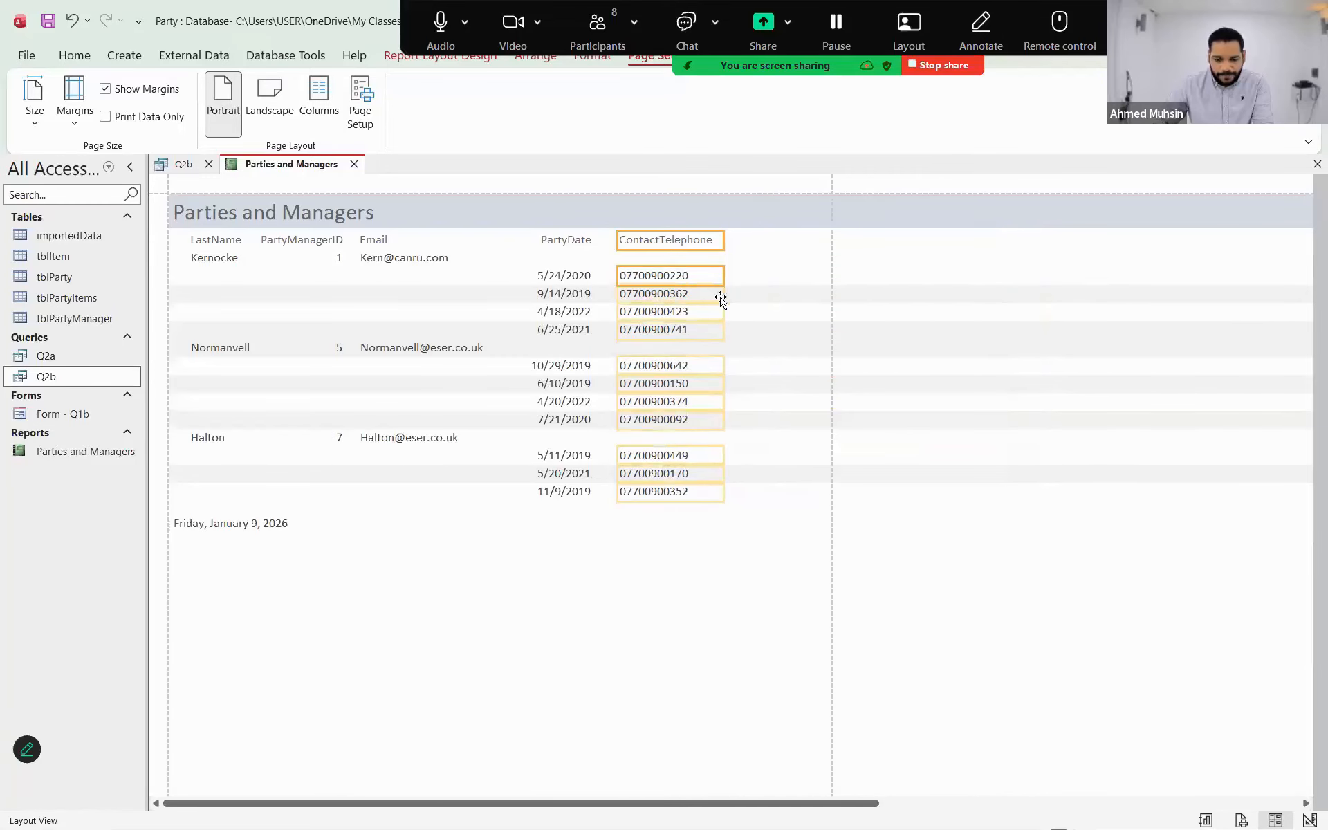
- Check Figure 1 for a page number, then remove the page-number box and reduce the report to one page's width
drag(795, 803, 1161, 804)
click(903, 525)
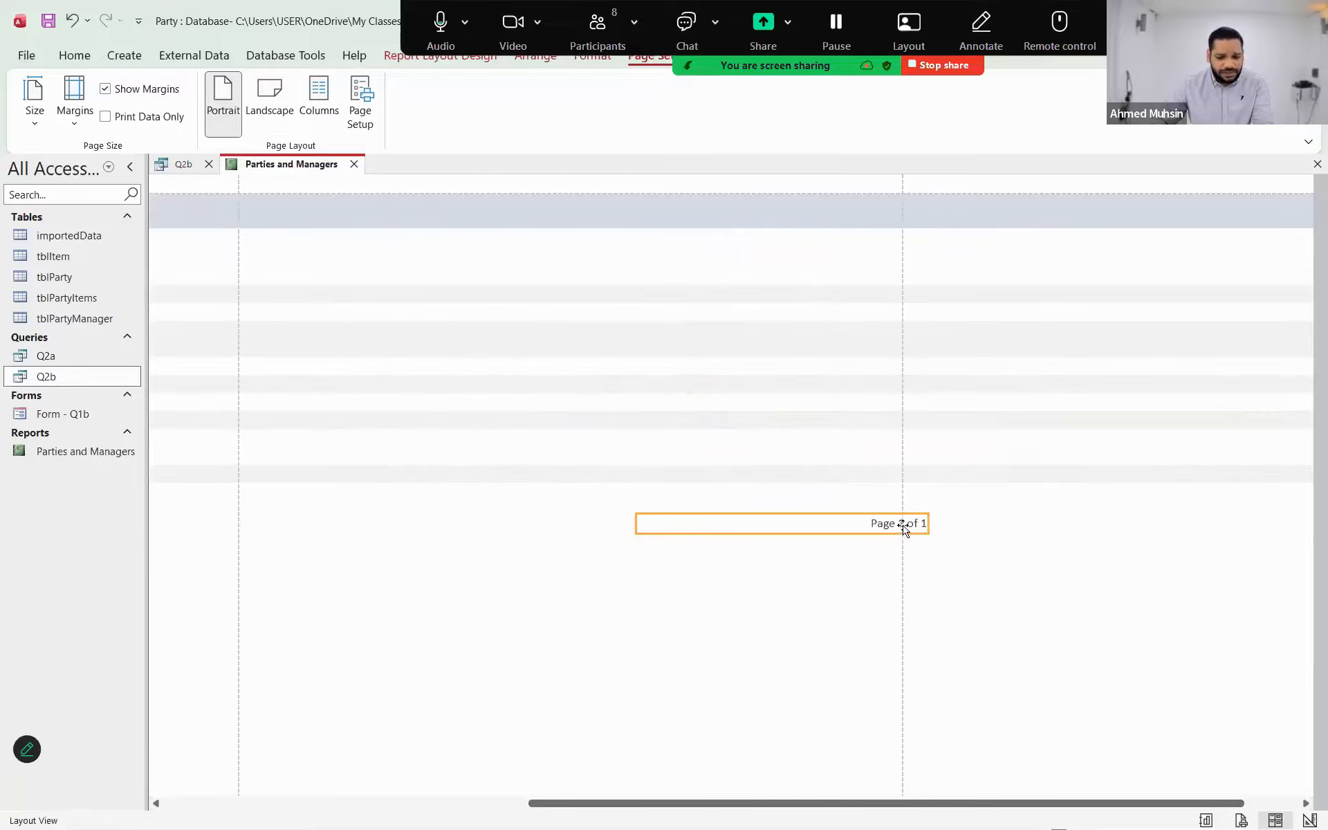
key(alt+Tab)
scroll(907, 465, up, 10)
scroll(907, 477, down, 5)
scroll(907, 477, up, 4)
key(alt+Tab)
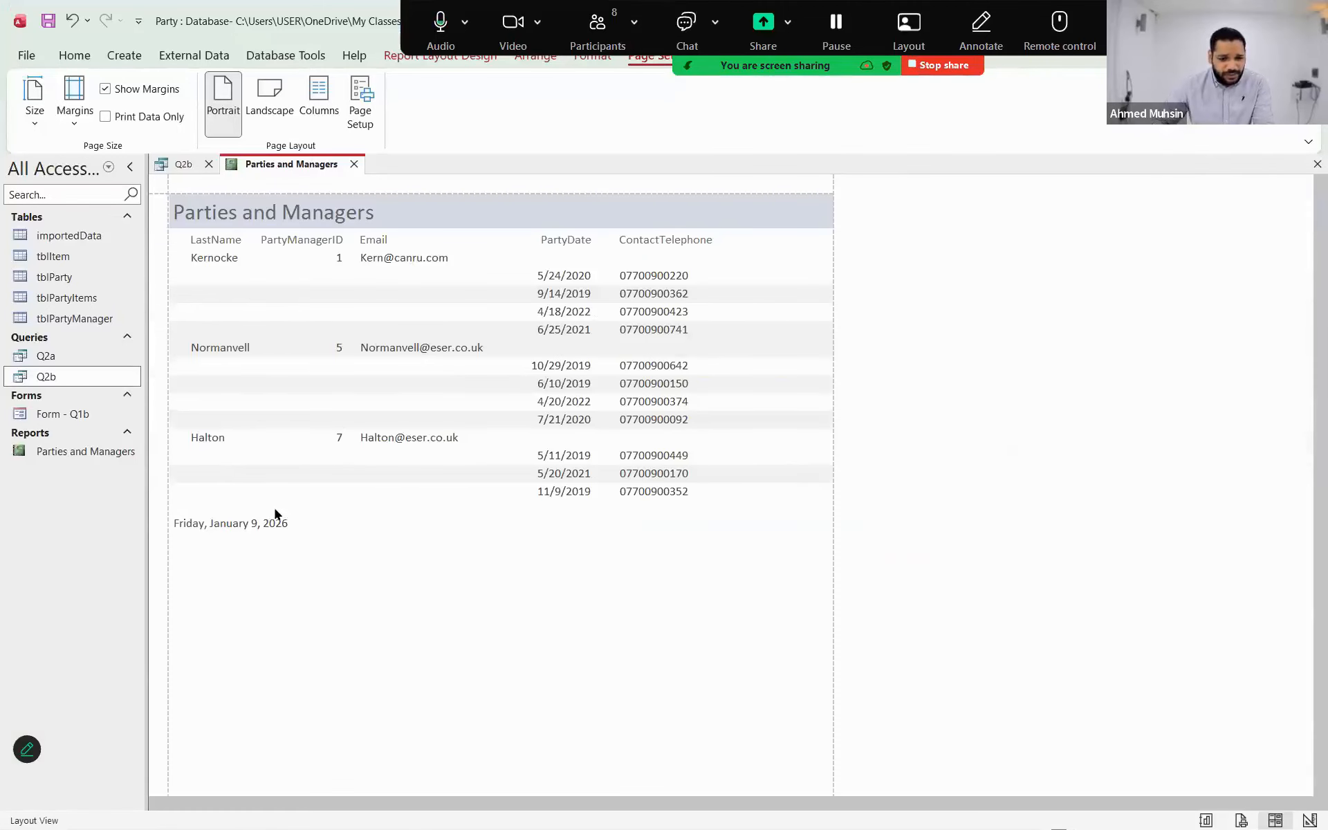
- Check whether Figure 1 shows a date, then delete the date box from the report's page footer
key(alt+Tab)
scroll(485, 418, down, 3)
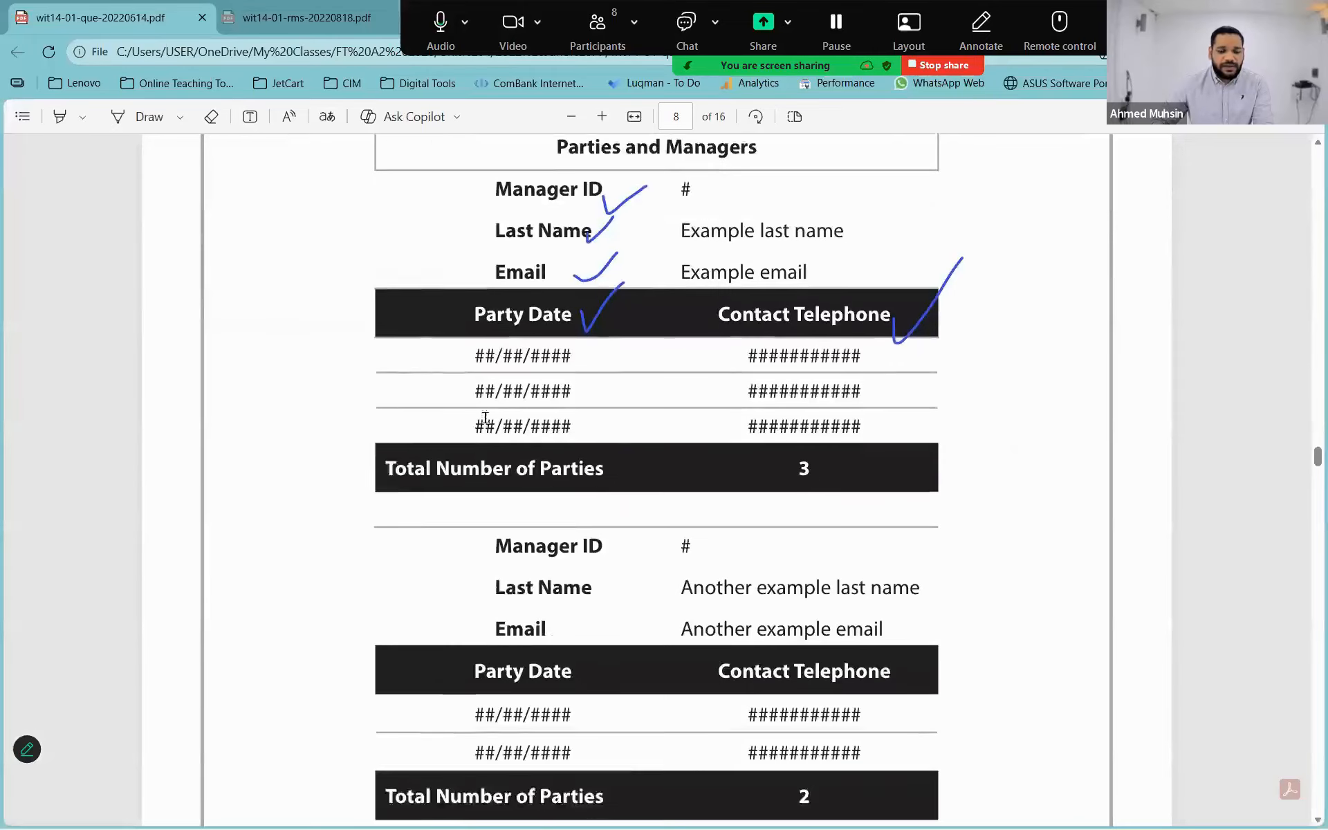
scroll(486, 417, down, 5)
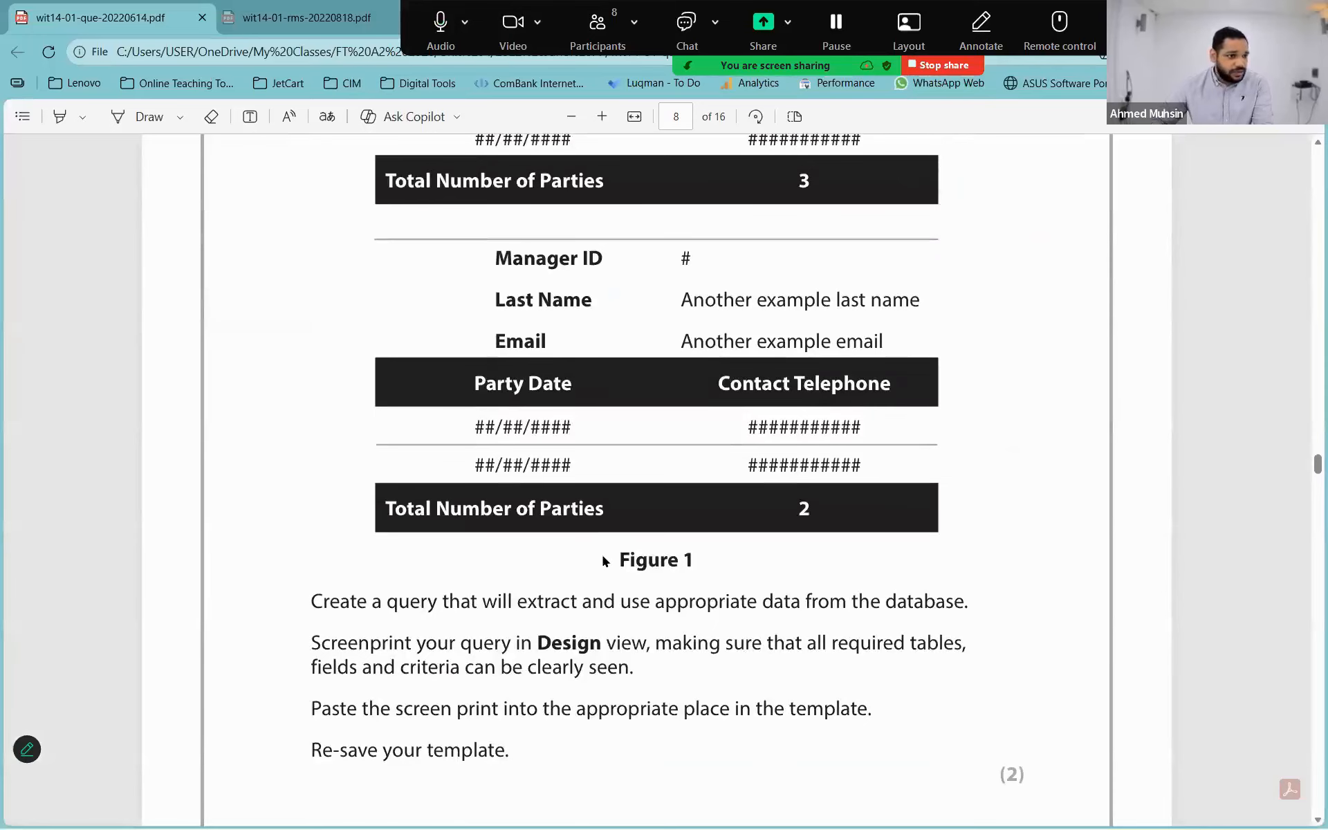
key(alt+Tab)
click(261, 533)
key(Delete)
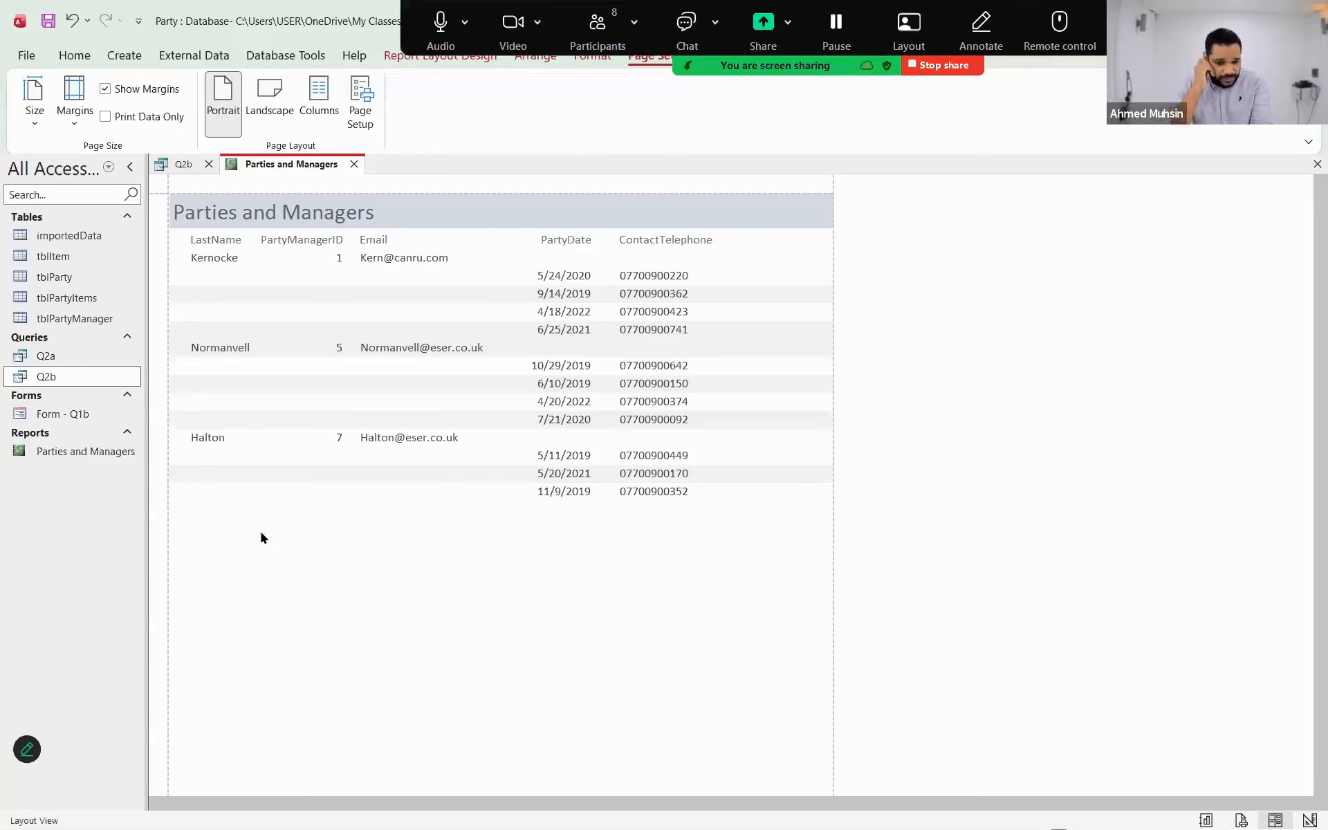
- Check the title box in Figure 1, then give the report's title label a grey outline with a thicker line
key(alt+Tab)
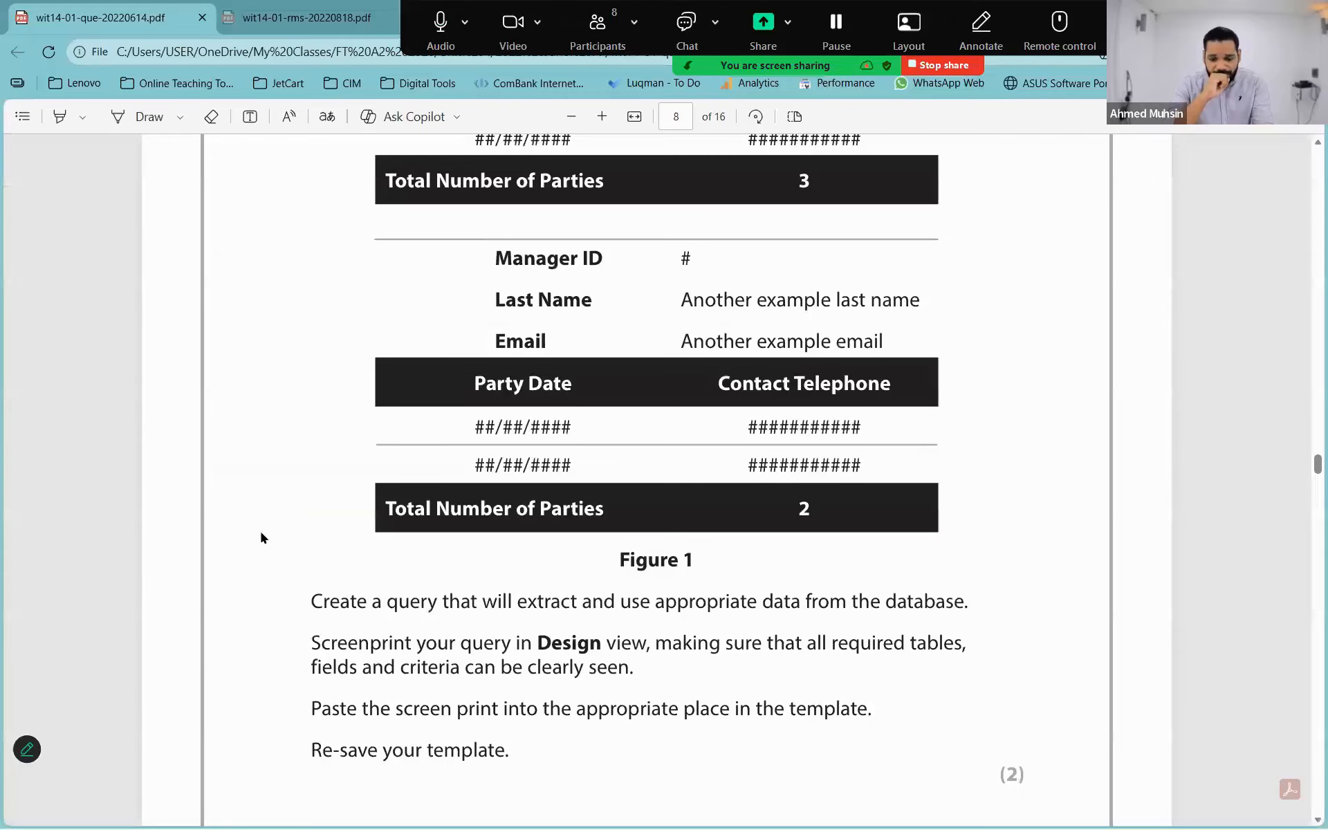
scroll(524, 456, up, 8)
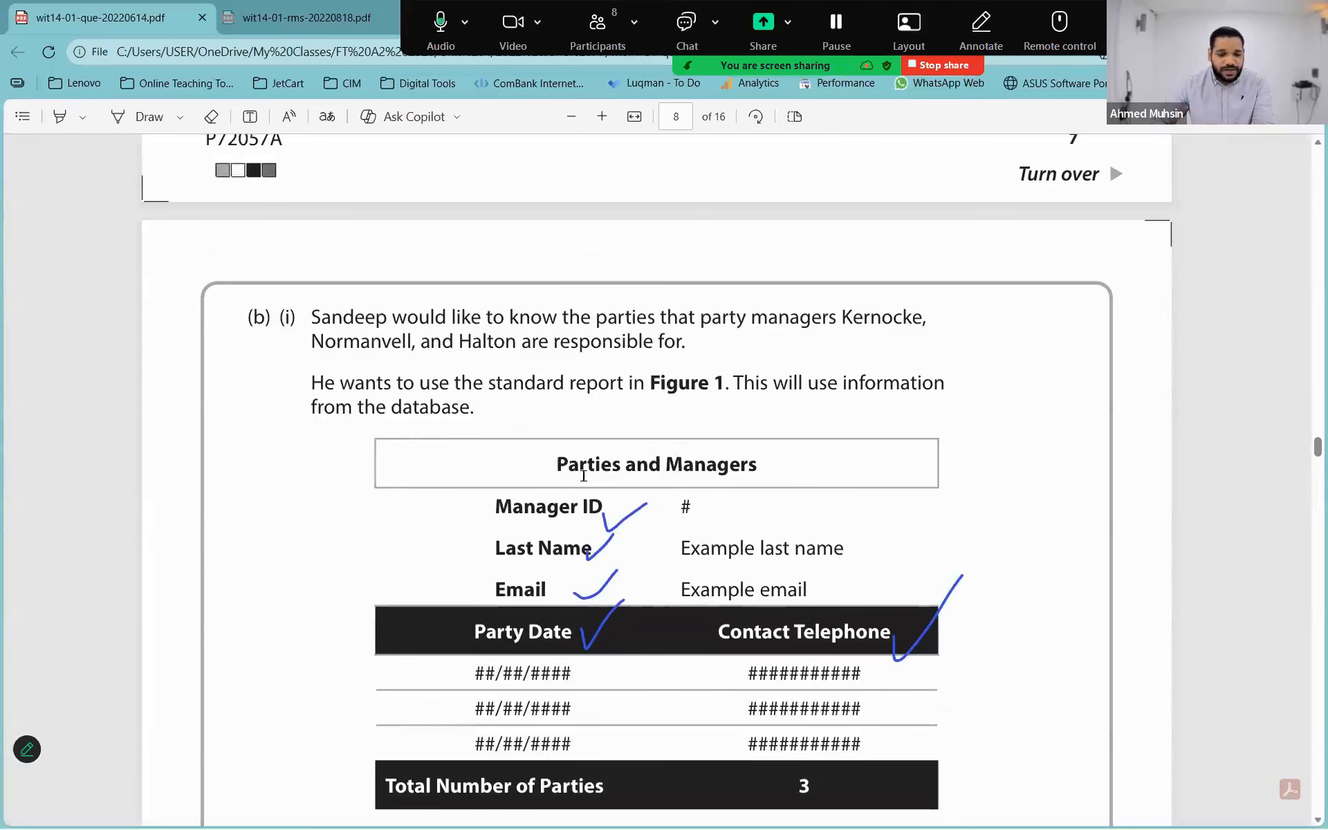
key(alt+Tab)
click(320, 208)
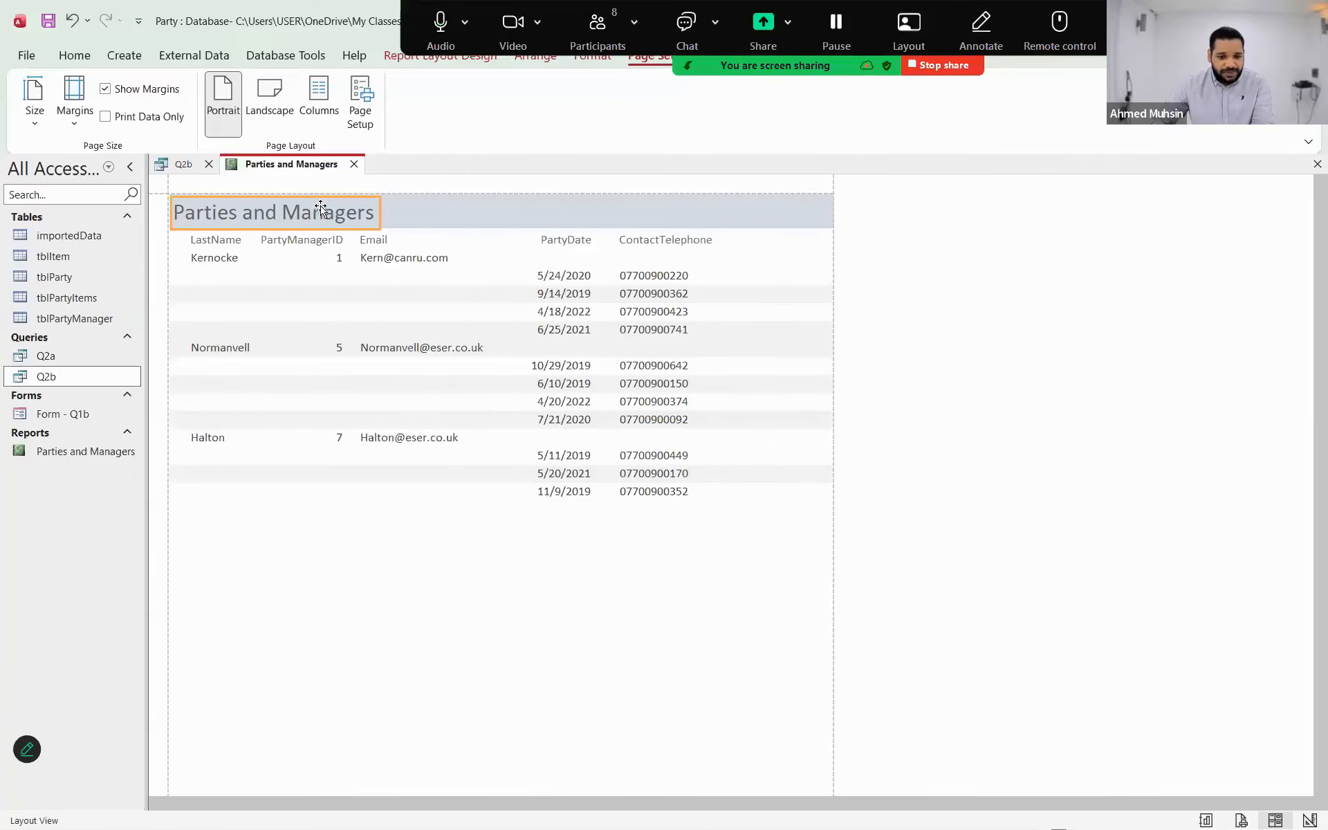
scroll(584, 82, up, 1)
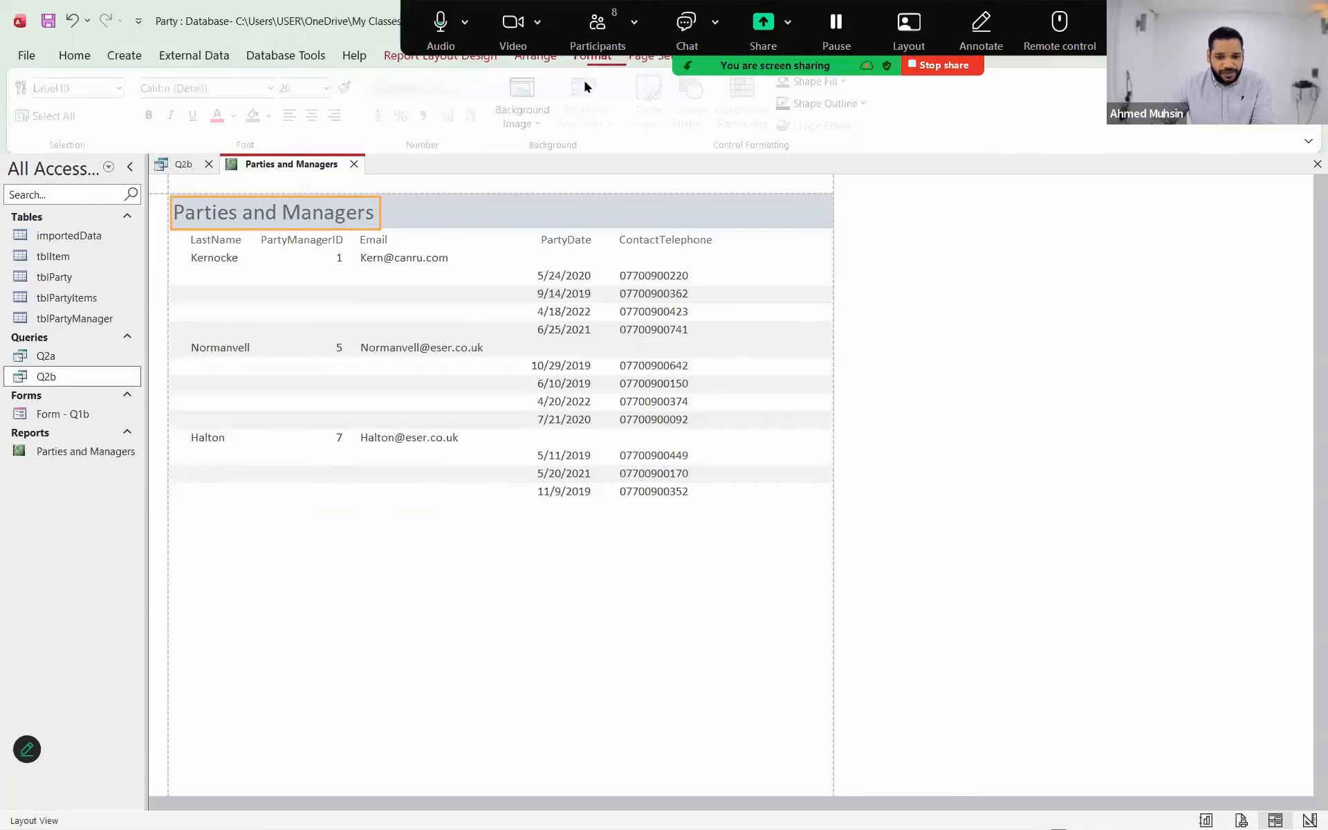
click(832, 108)
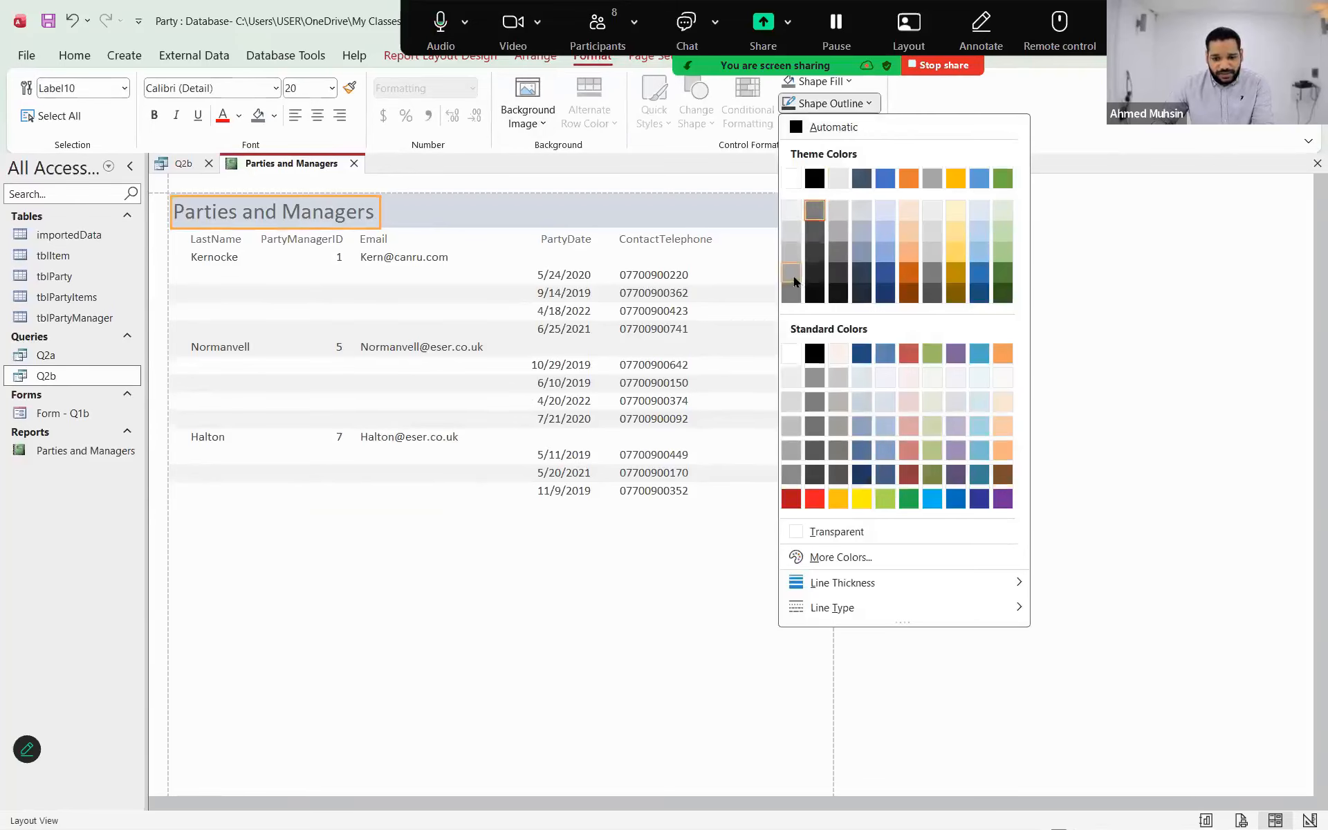
click(794, 276)
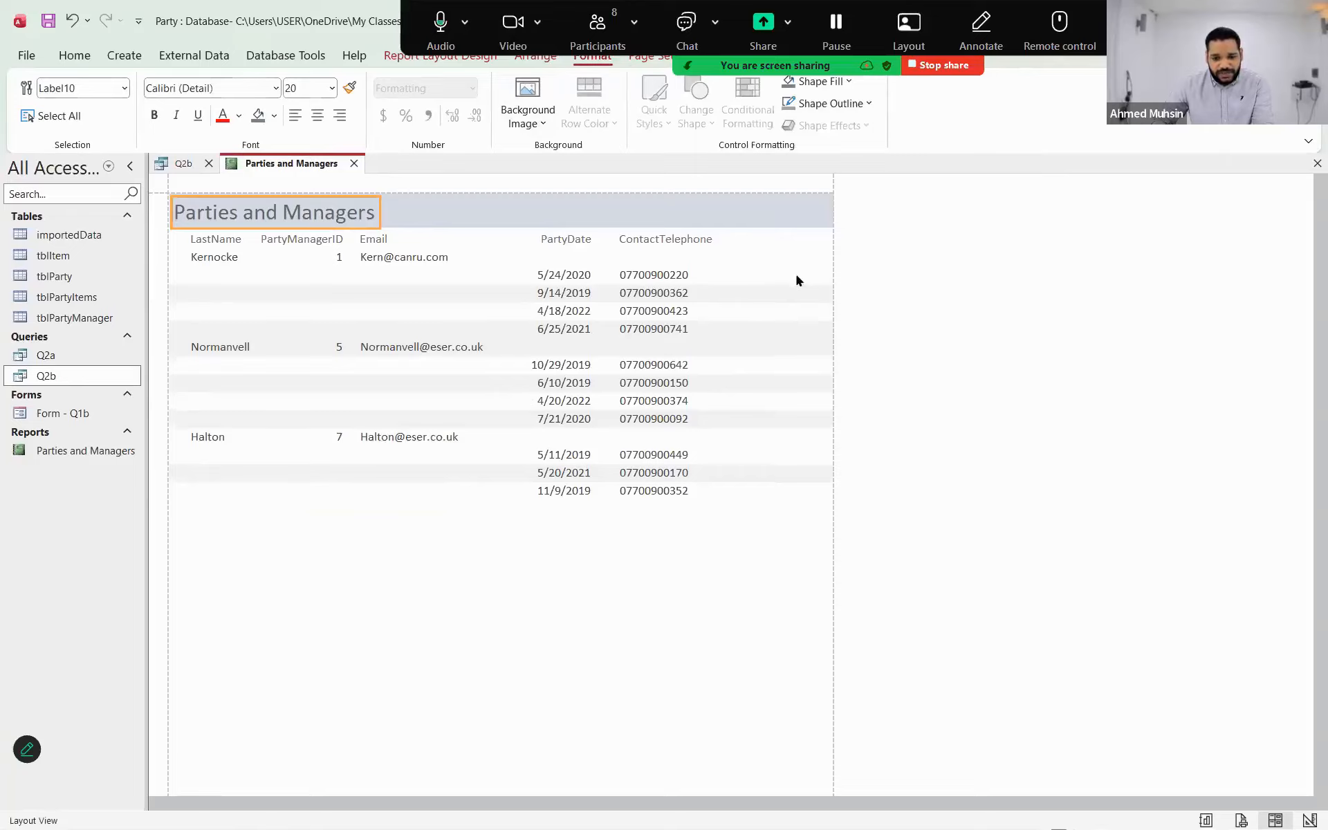
click(829, 104)
mouse_move(865, 641)
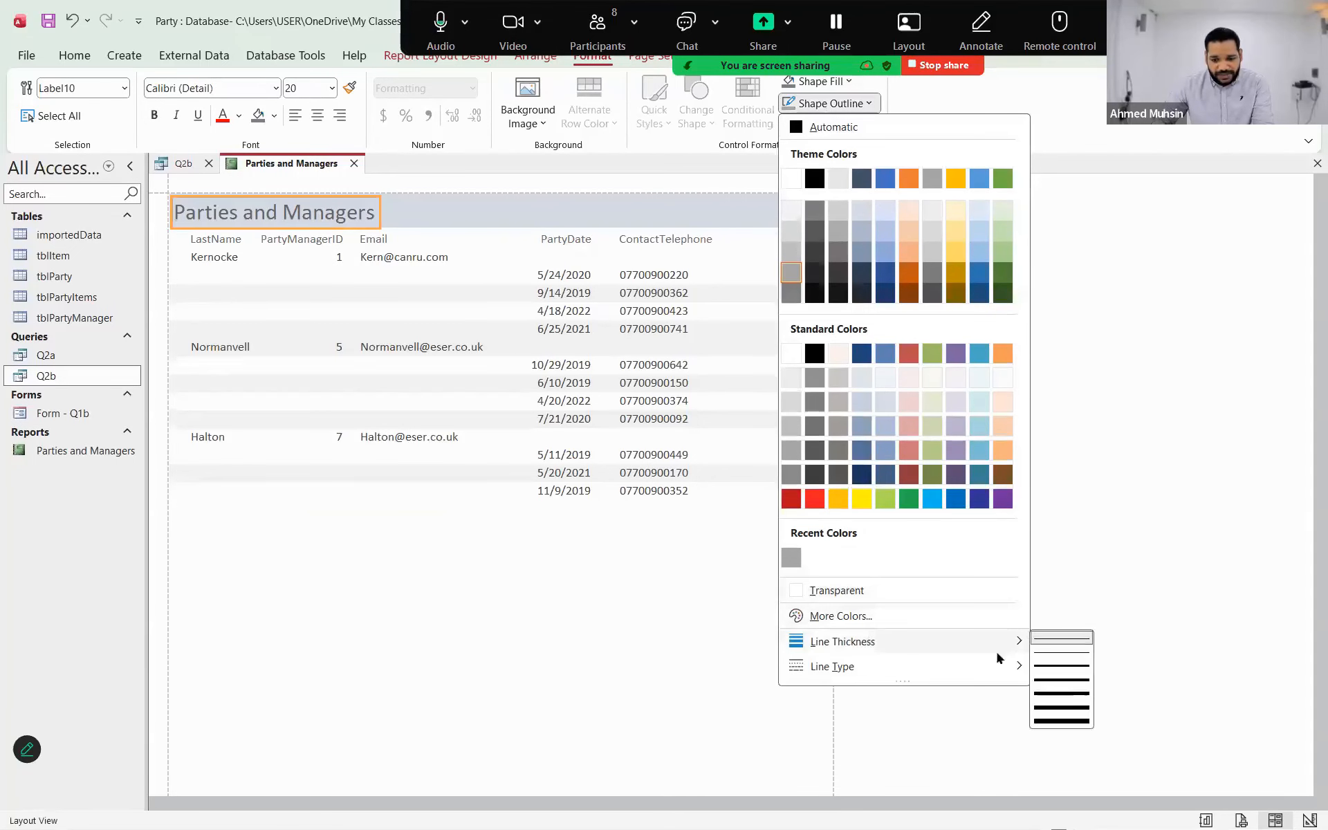
click(1056, 690)
- Fill the report header's background with white and reselect the title label
click(467, 206)
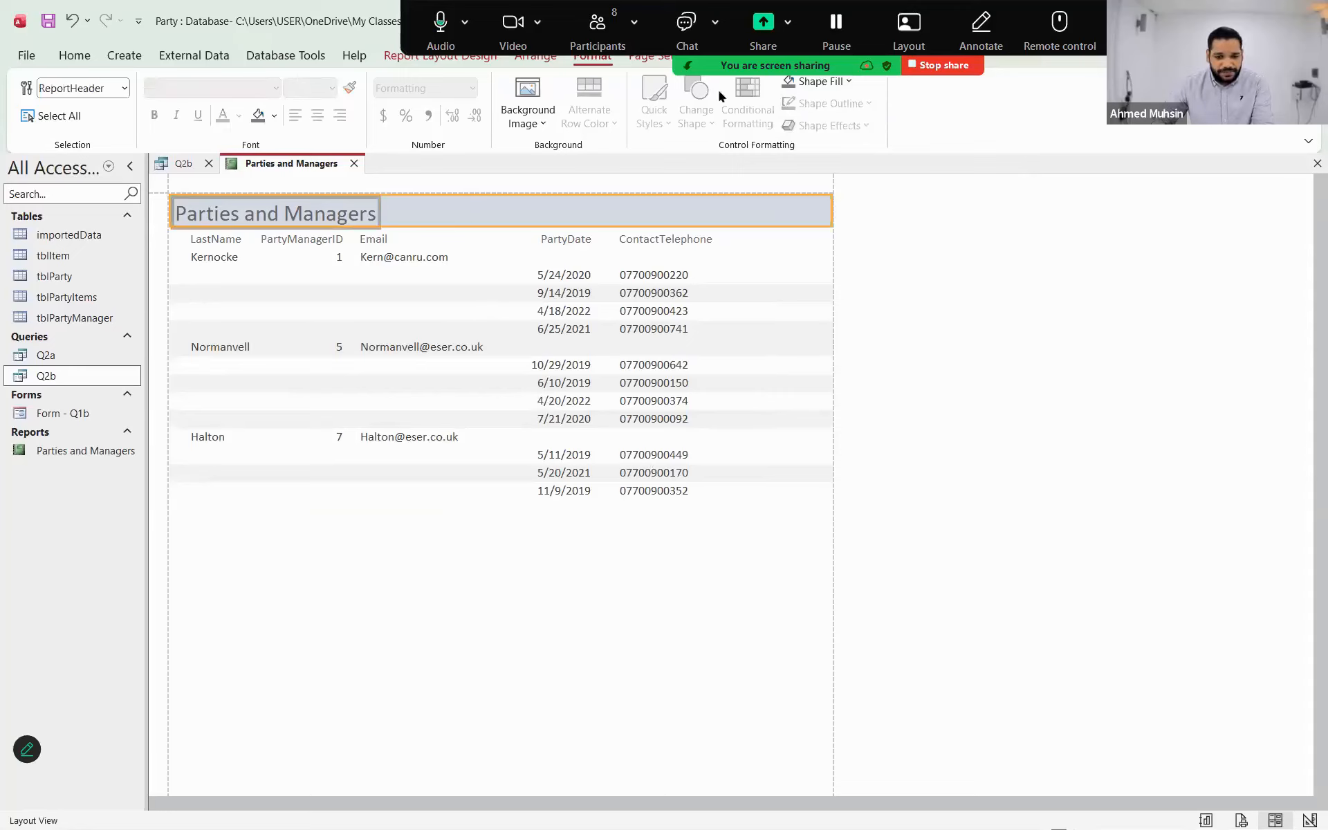
click(816, 83)
click(788, 155)
click(383, 214)
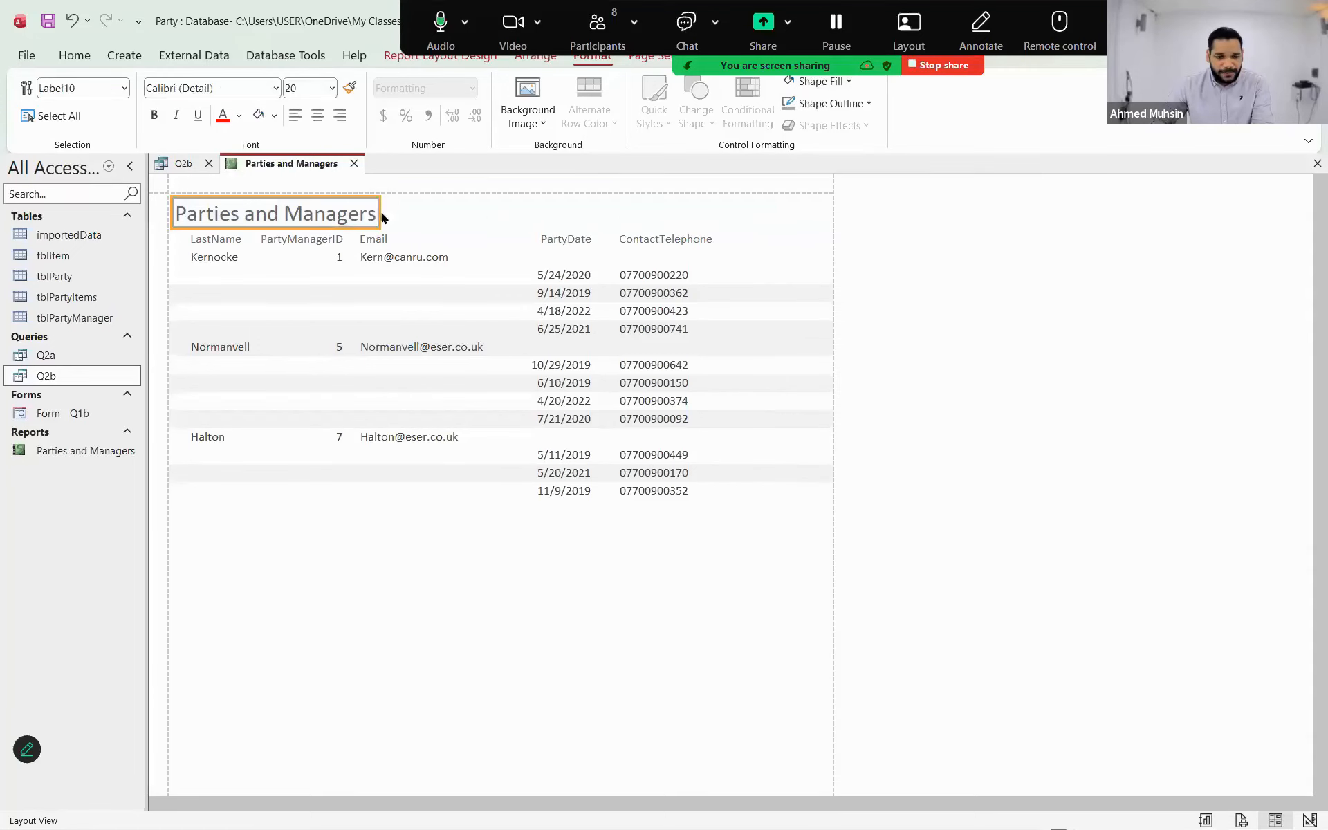
- Widen the title label across the full page width and centre its text
drag(383, 213, 833, 235)
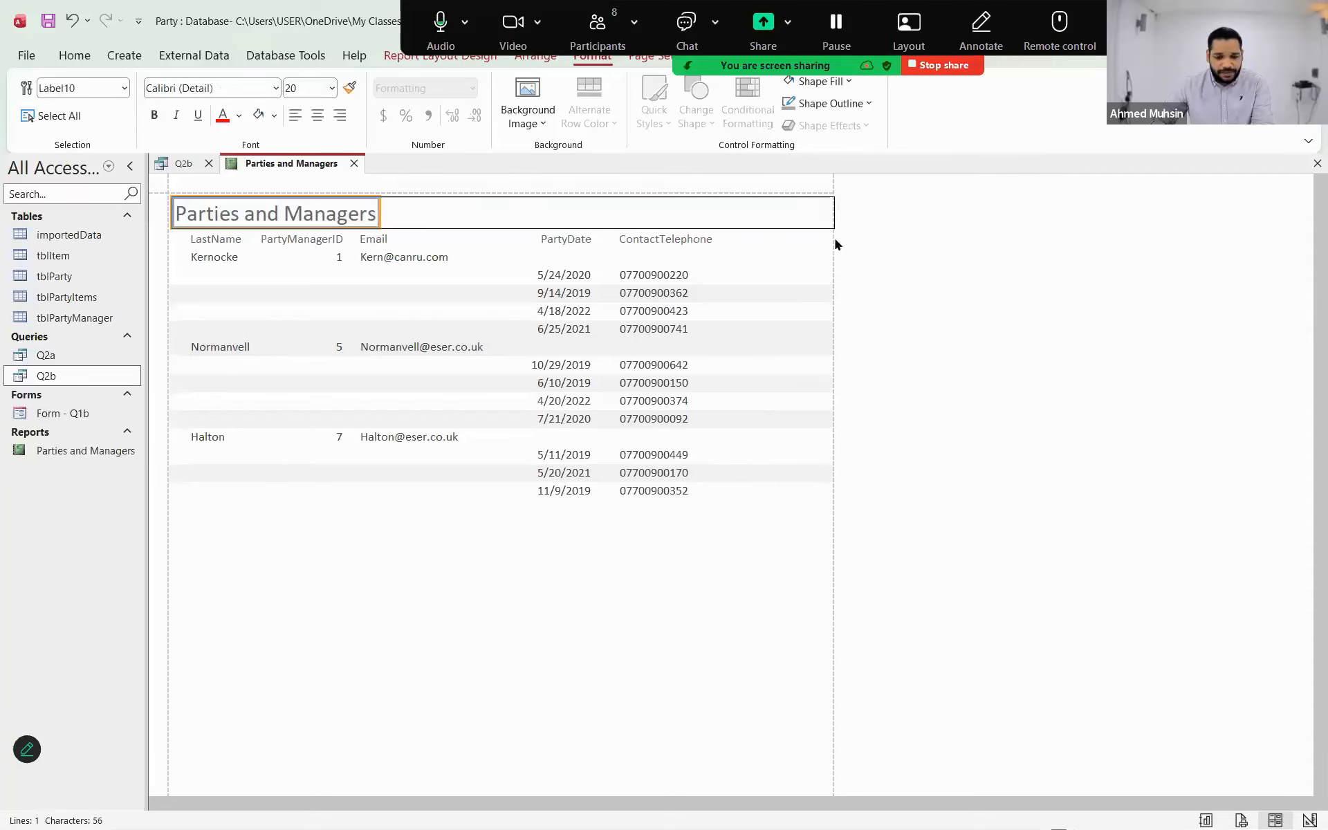
click(827, 216)
drag(827, 217, 823, 216)
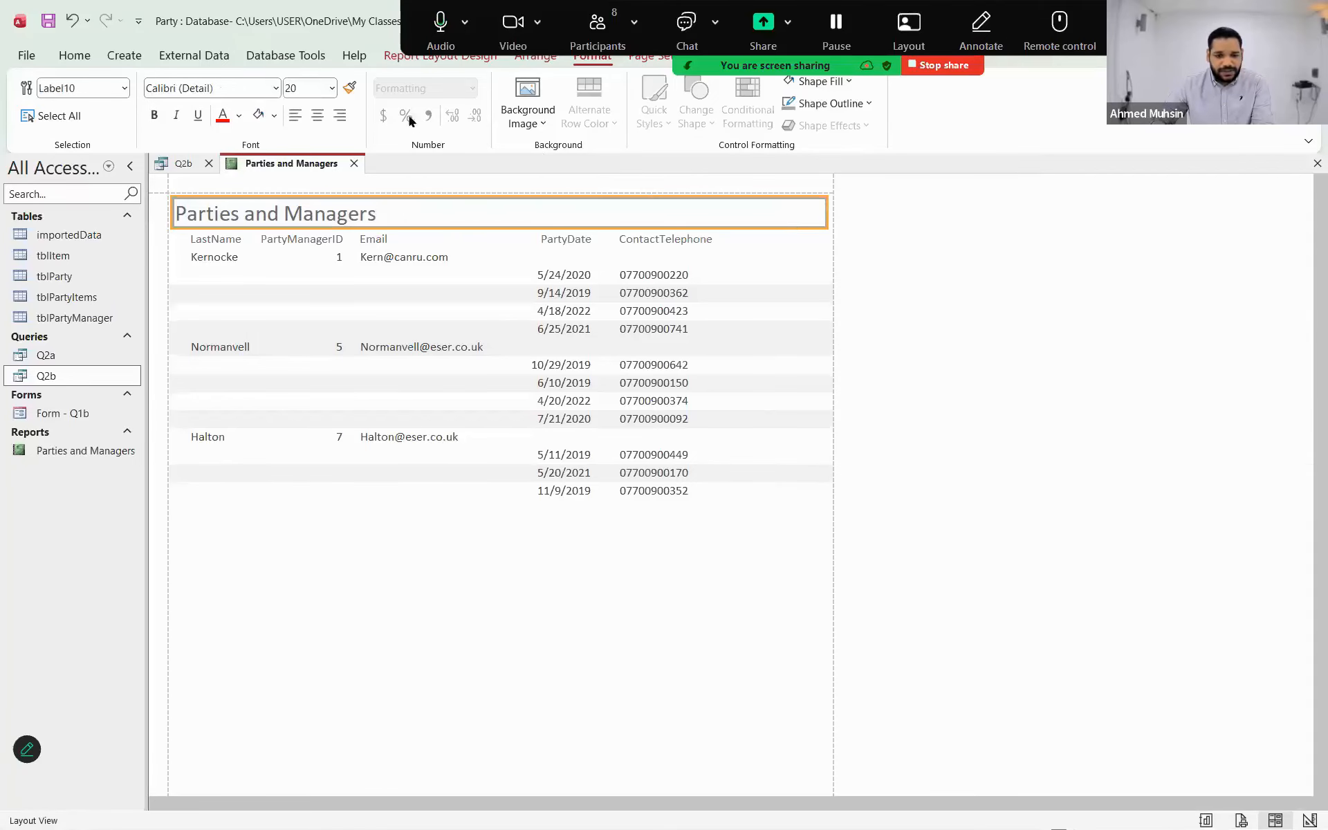
click(322, 116)
click(968, 337)
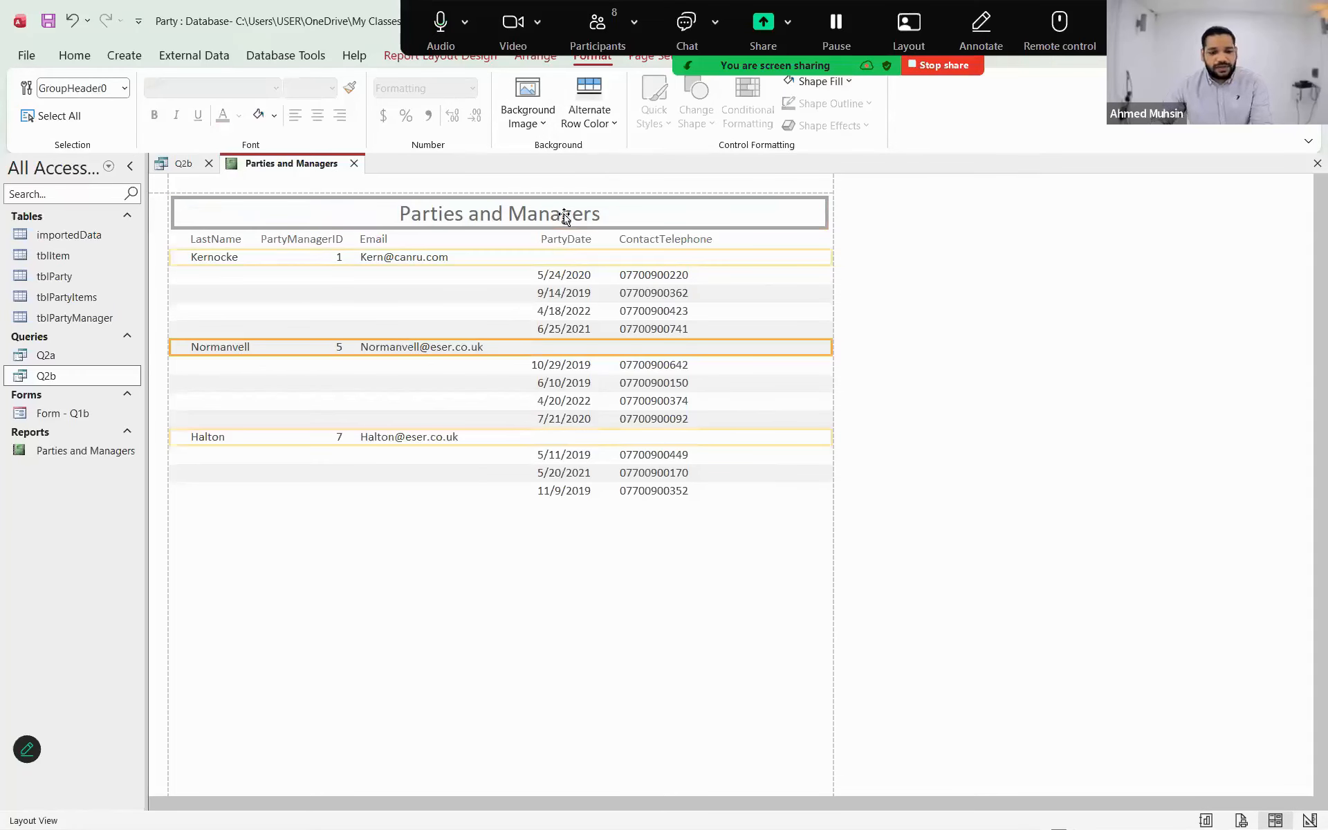
- Check the title style in Figure 1, then make the Parties and Managers title text bold and black
click(521, 220)
key(alt+Tab)
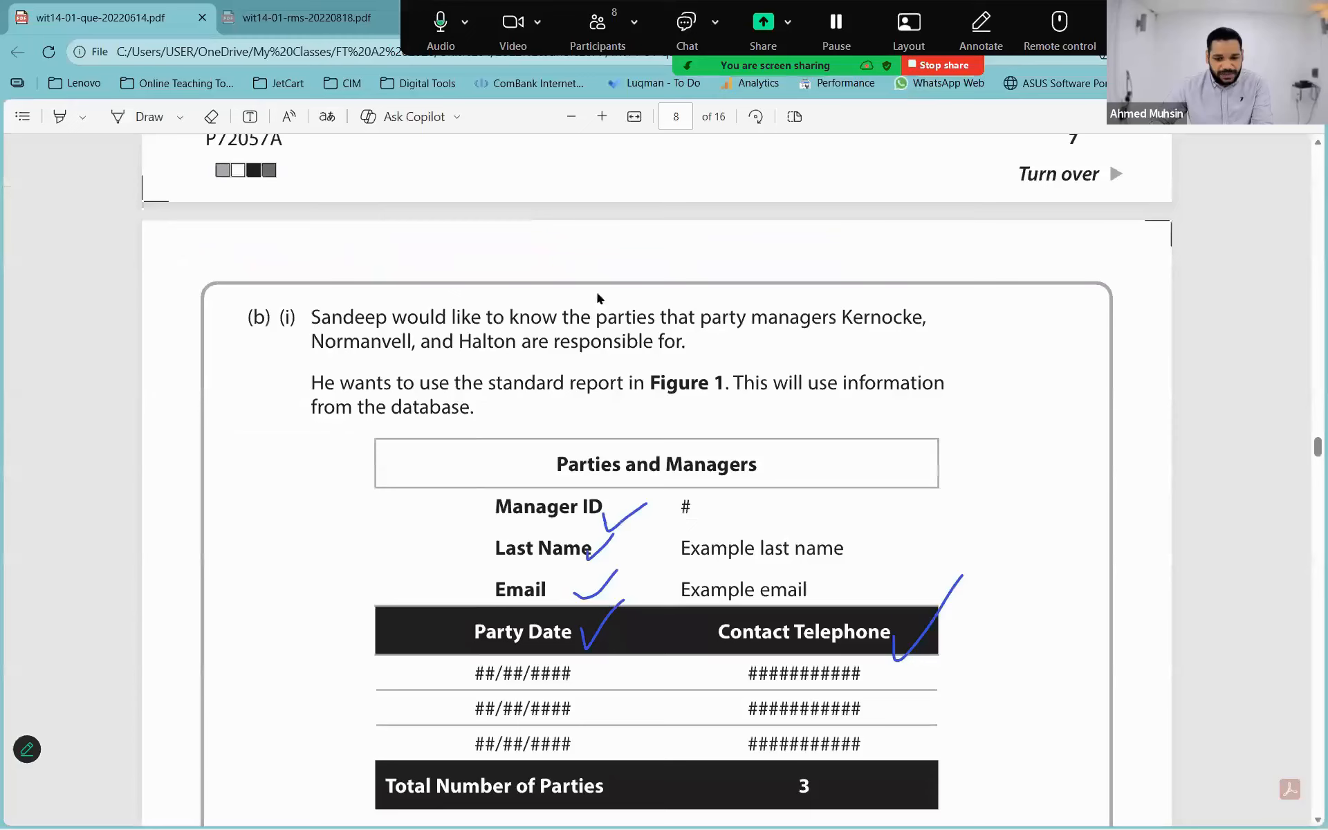
key(alt+Tab)
double_click(415, 214)
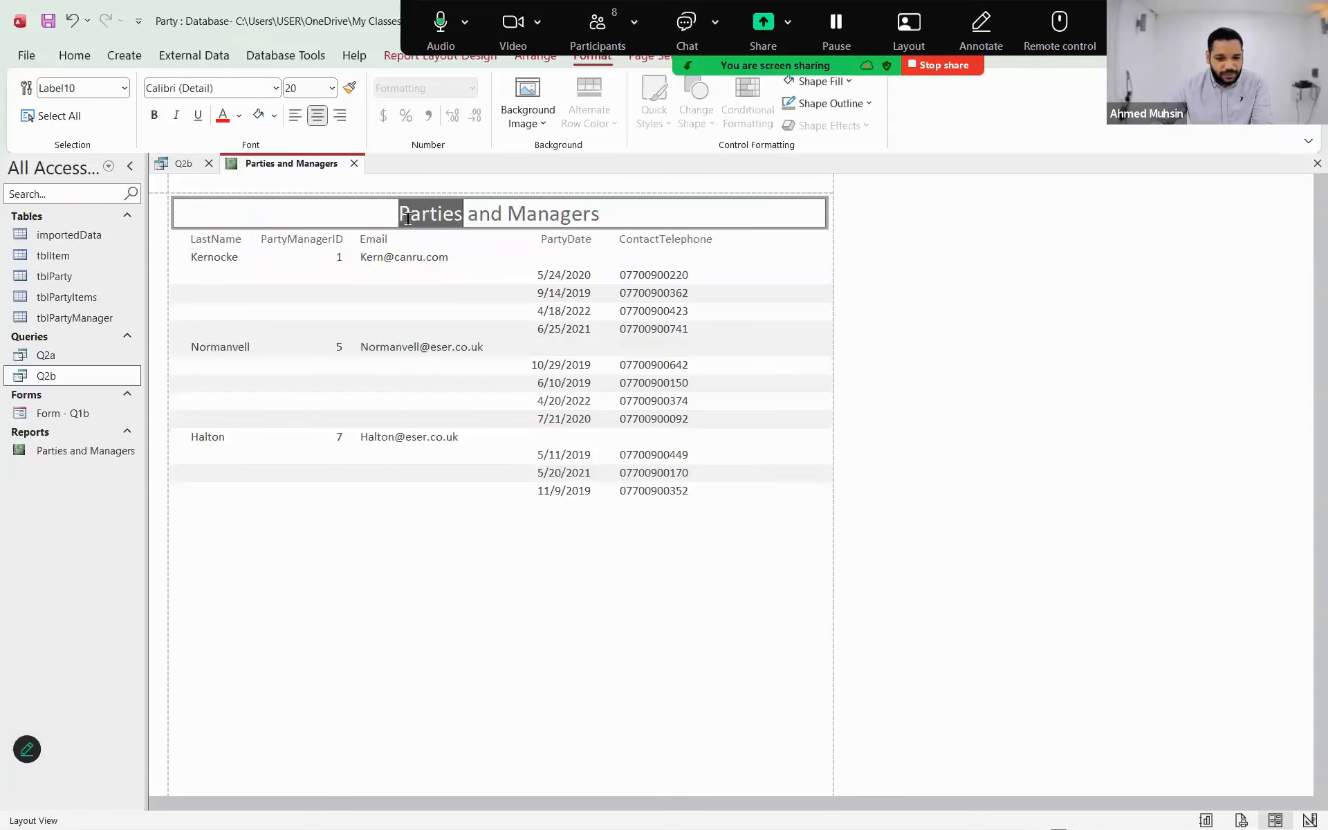
click(388, 213)
drag(387, 213, 615, 223)
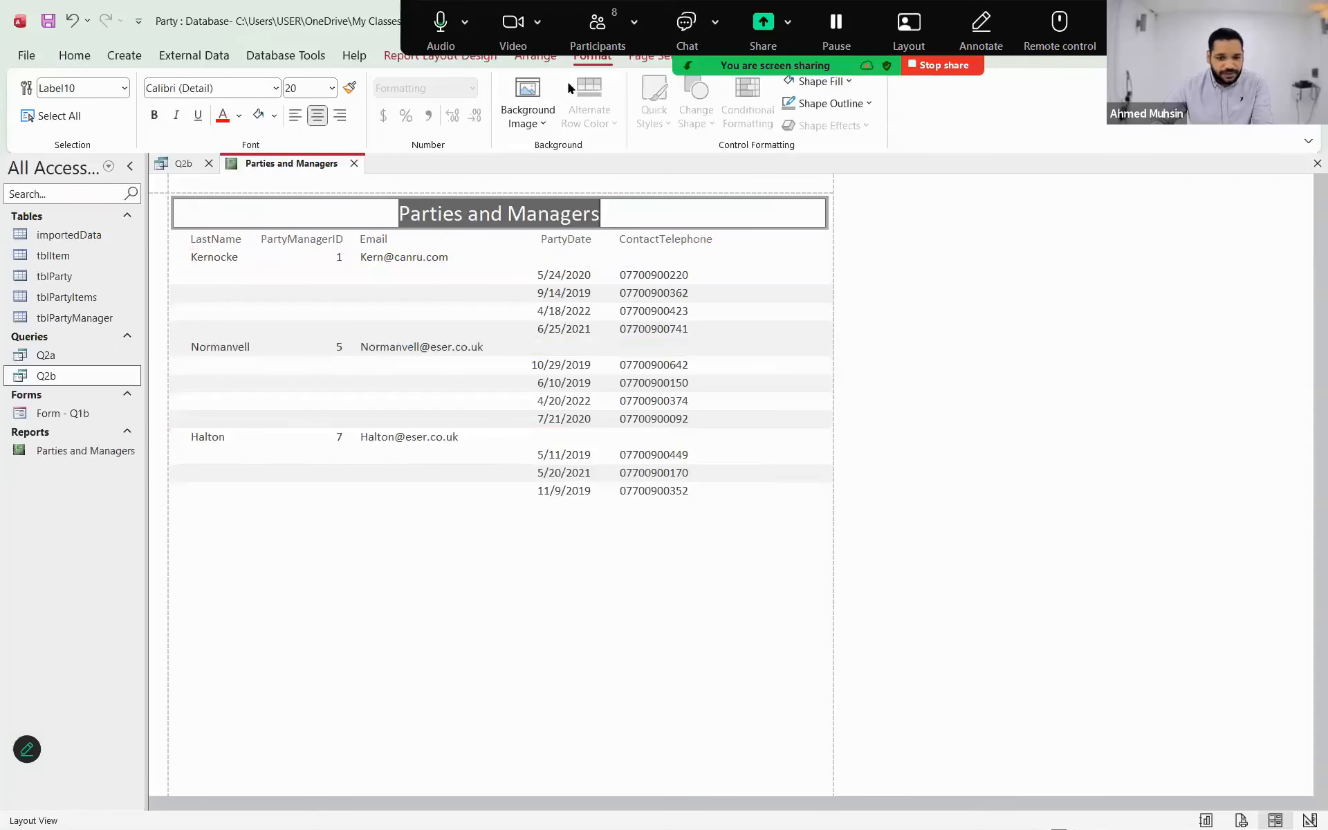
click(155, 115)
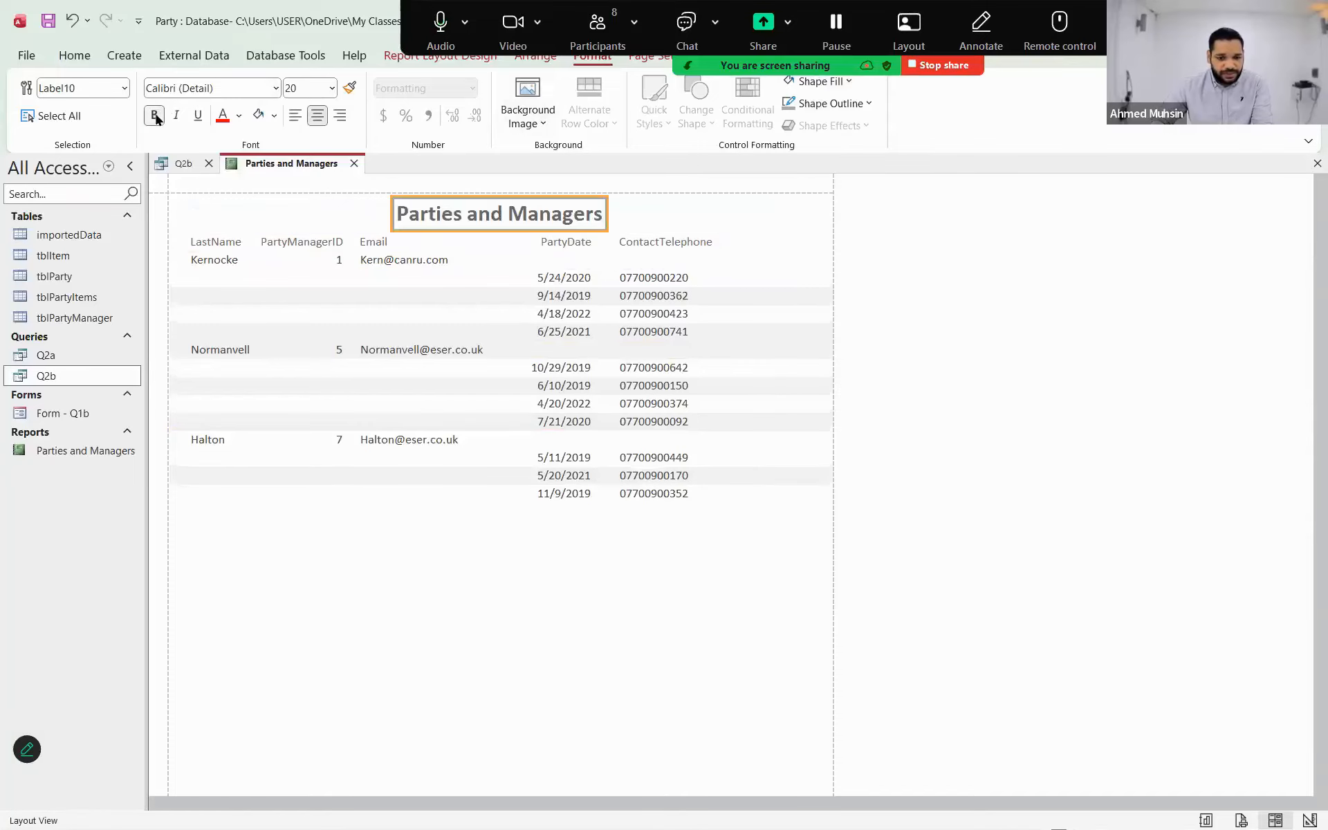
click(239, 116)
click(249, 191)
click(1085, 304)
- Stretch the bold title label in both directions so that it spans the page width again
click(394, 214)
drag(394, 214, 173, 212)
click(606, 215)
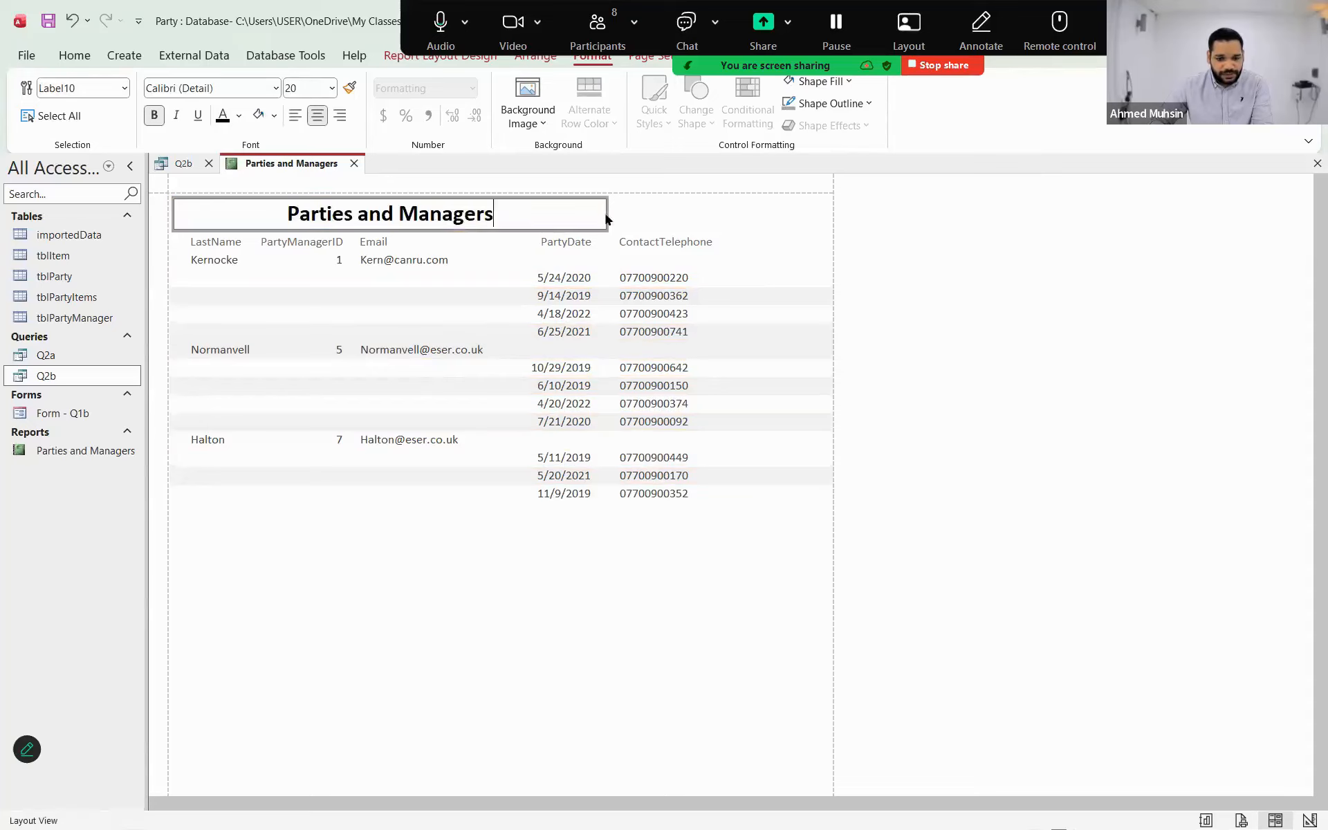
click(795, 233)
click(599, 211)
drag(605, 212, 823, 235)
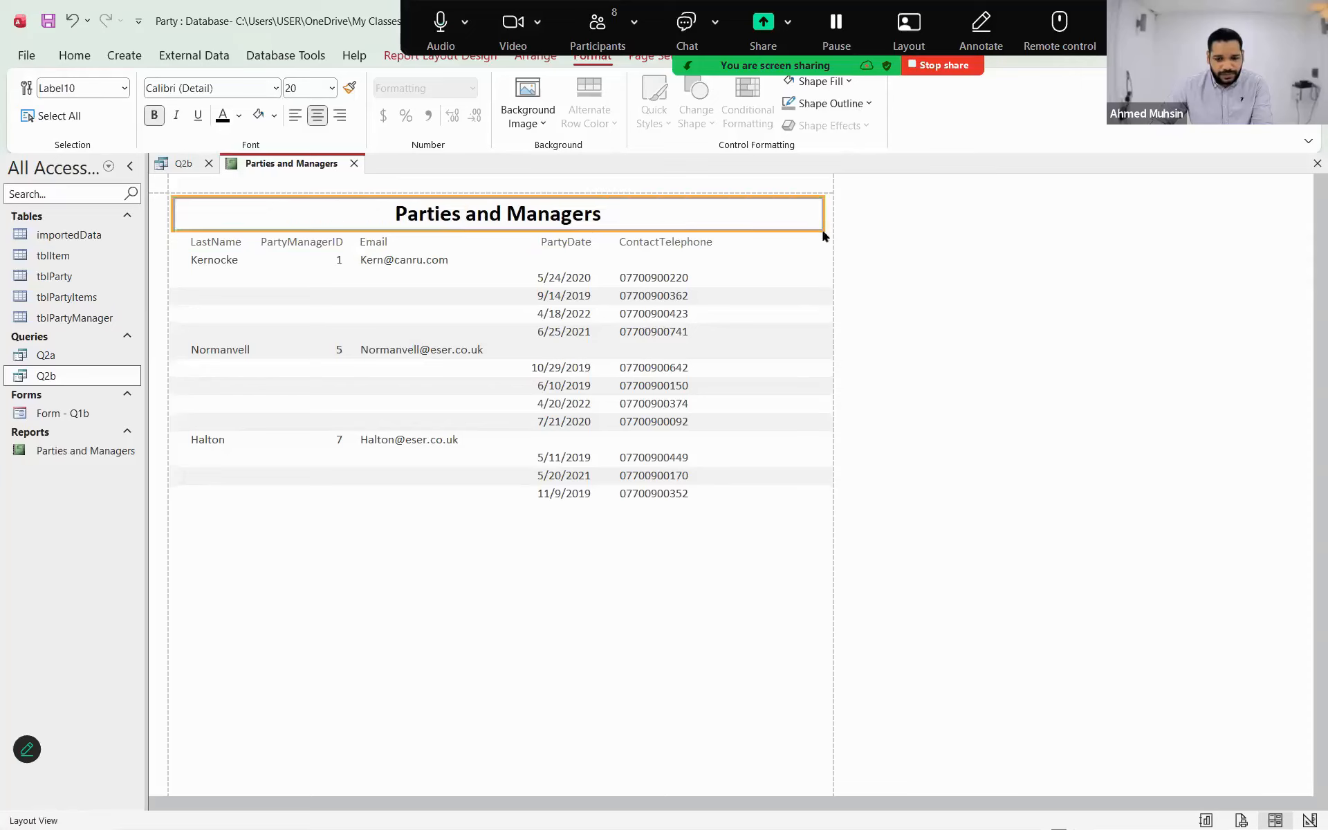
drag(824, 215, 829, 215)
click(928, 248)
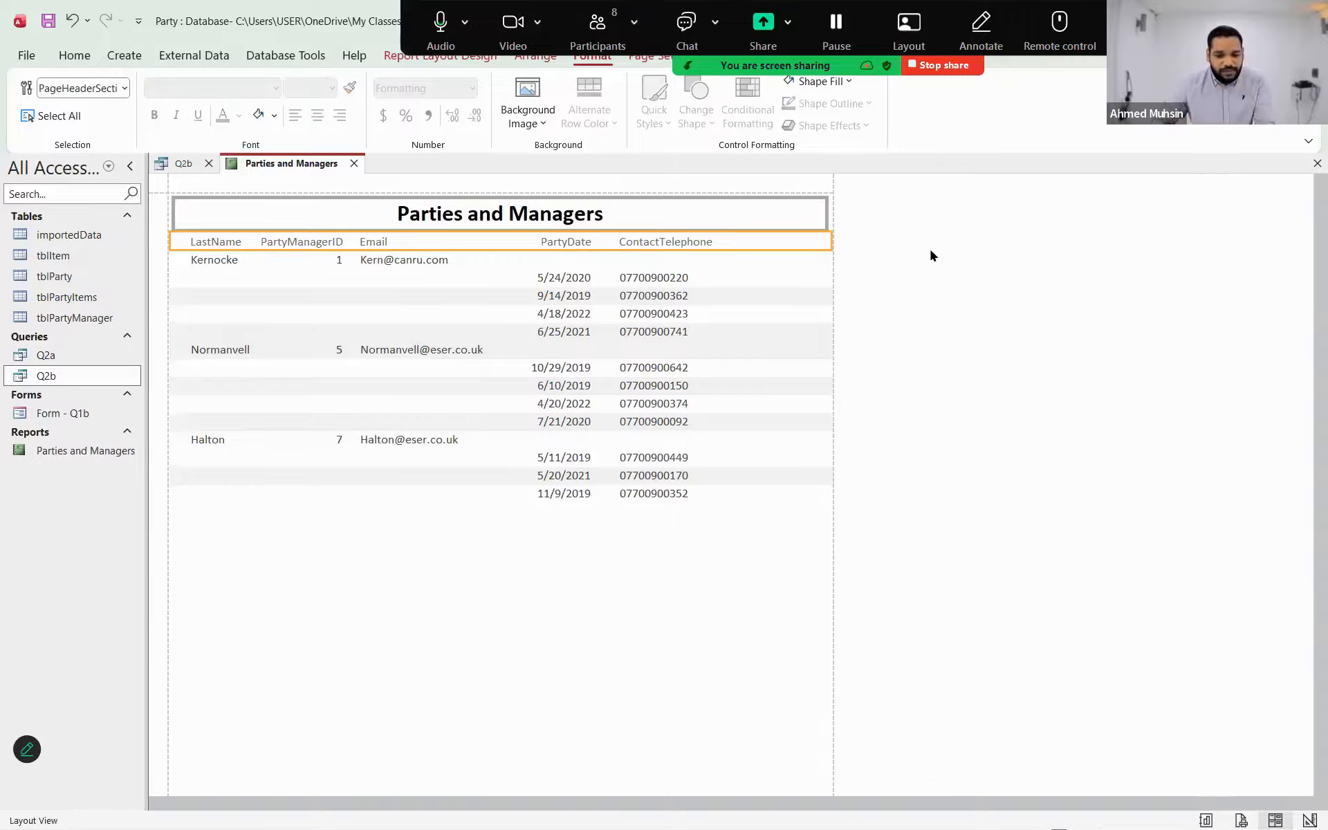
- Check the layout of the manager details in Figure 1, then open the report in Design View
key(alt+Tab)
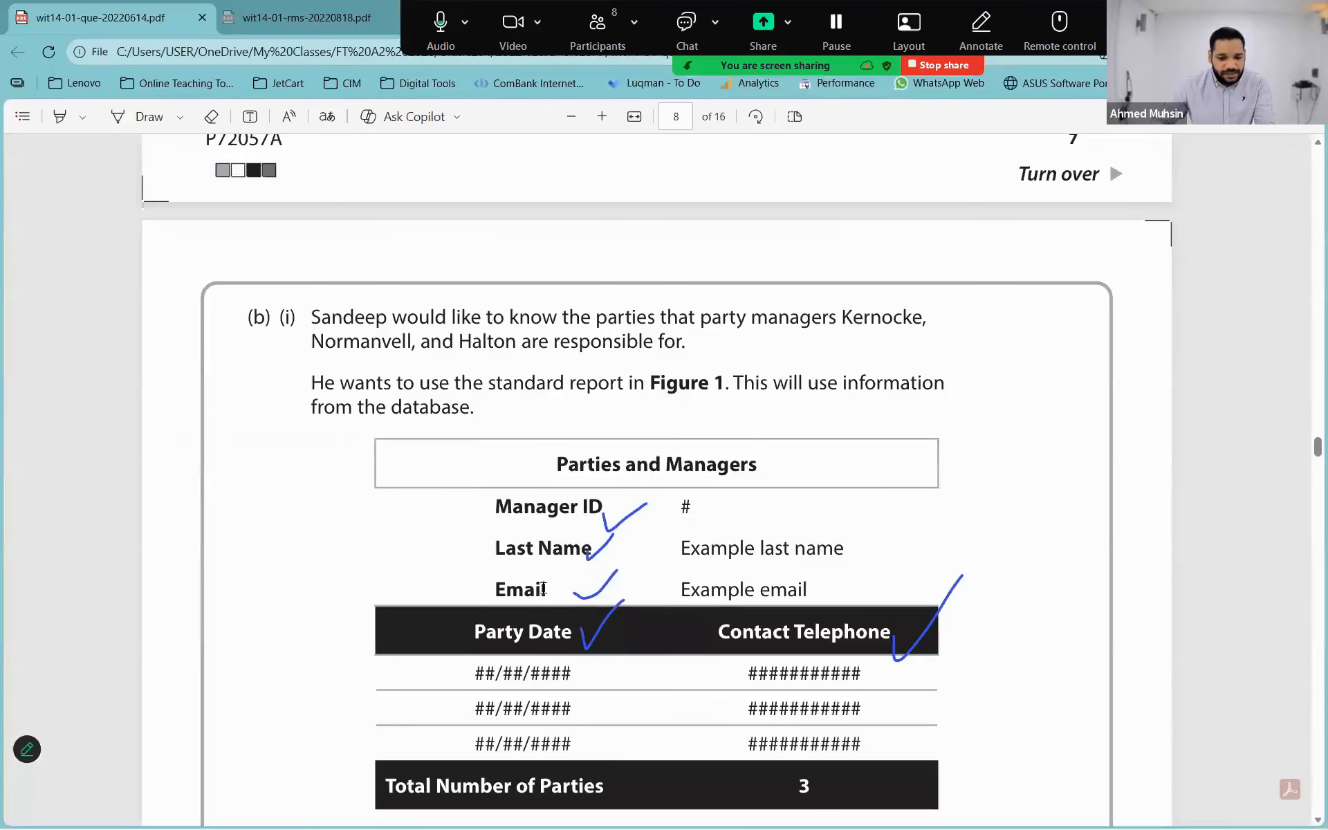
key(alt+Tab)
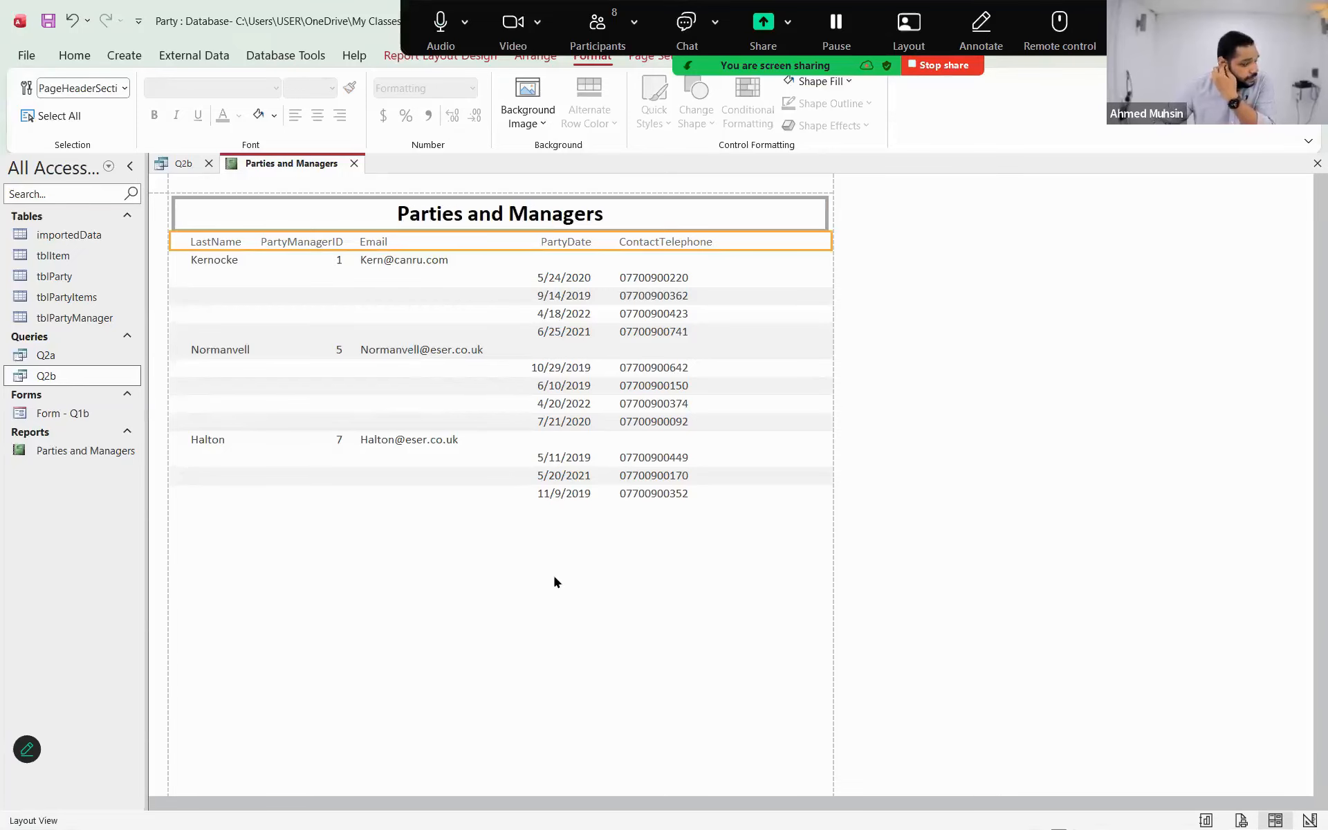
click(67, 60)
click(44, 119)
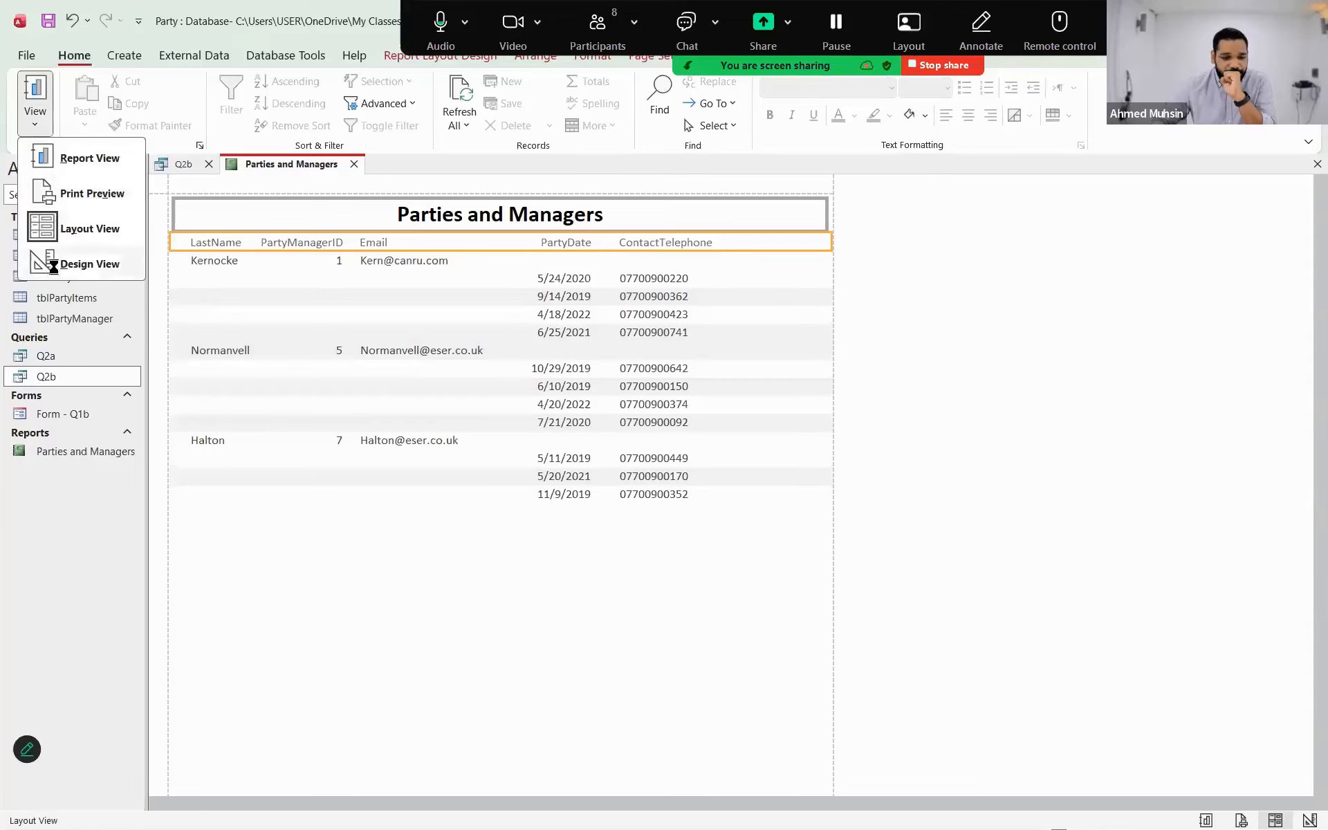
click(83, 264)
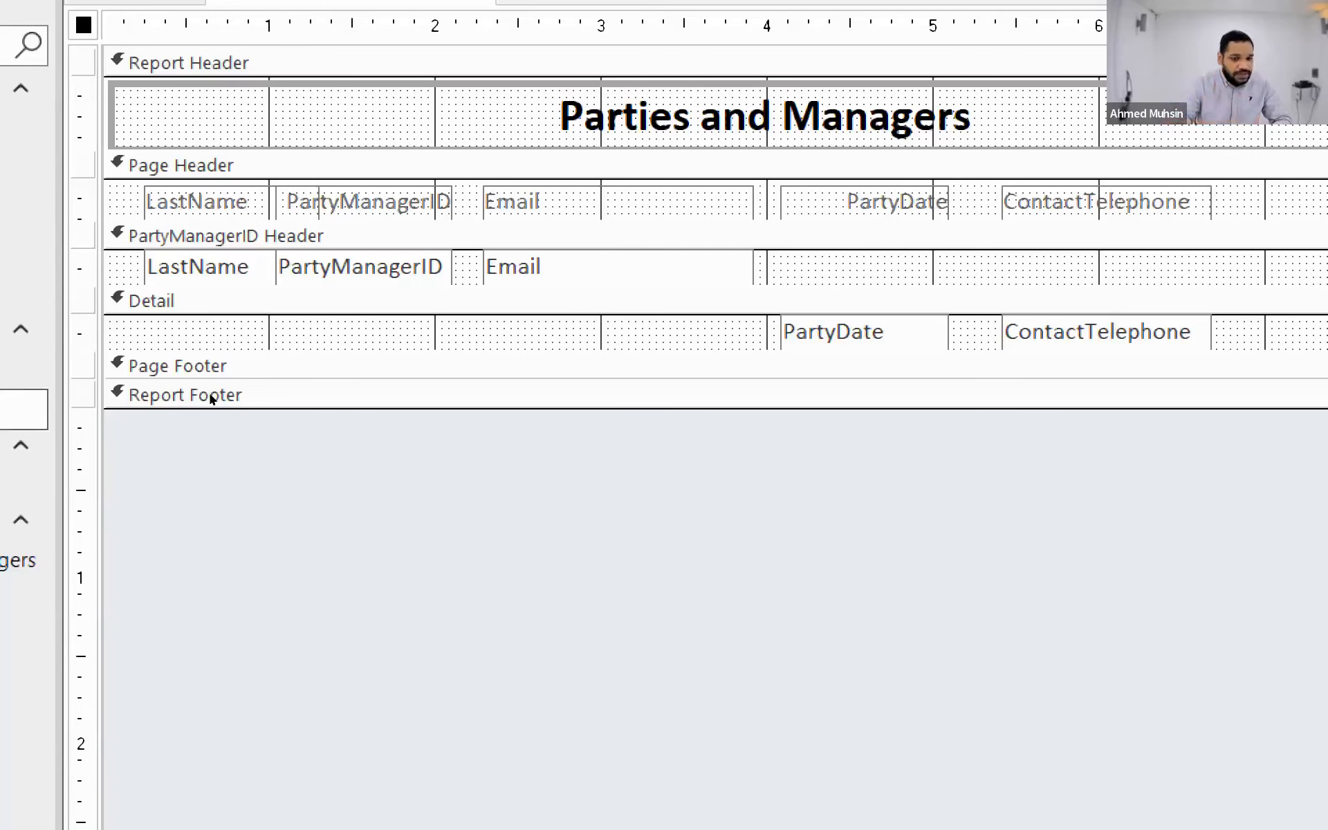
- Check Figure 1 again, then increase the height of the PartyManagerID Header section to about 0.8 inches
key(super+minus)
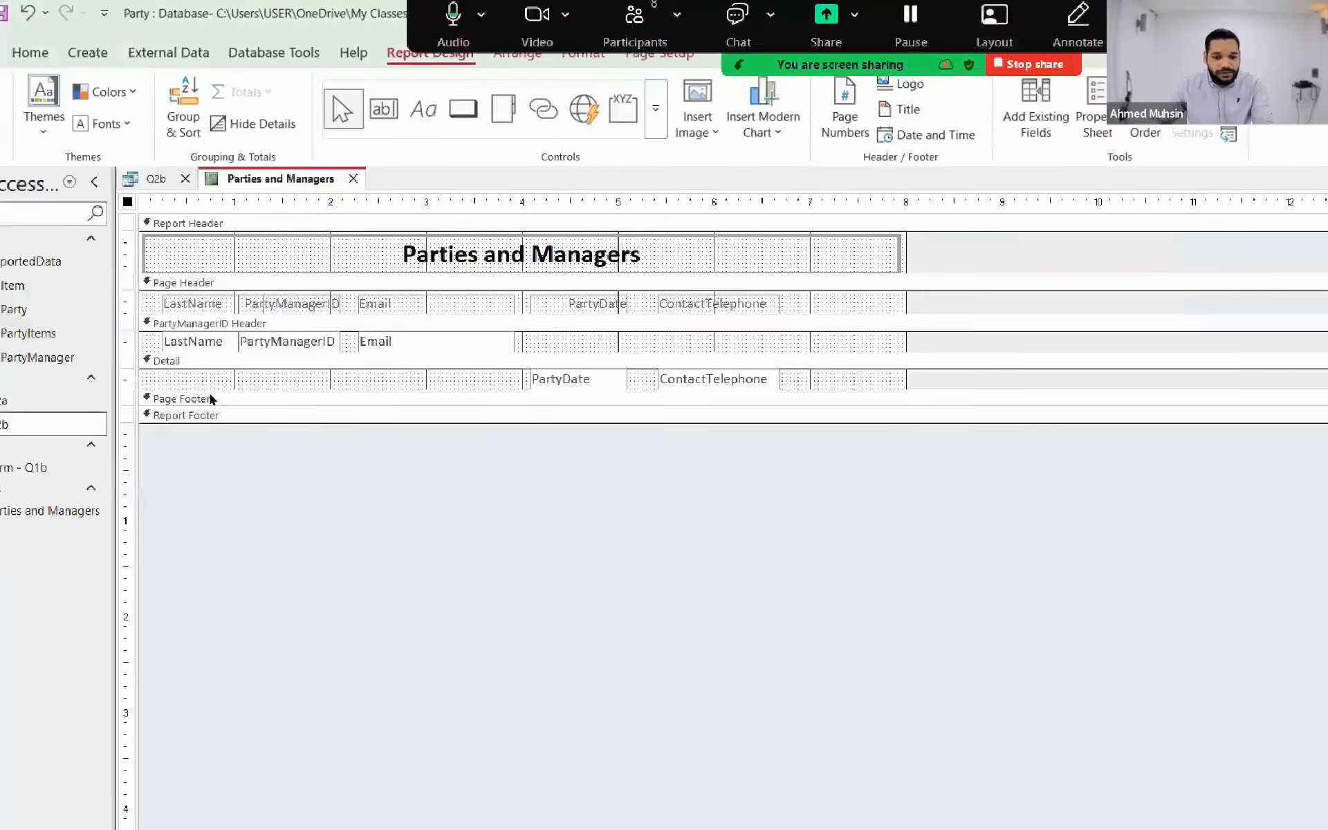
key(alt+Tab)
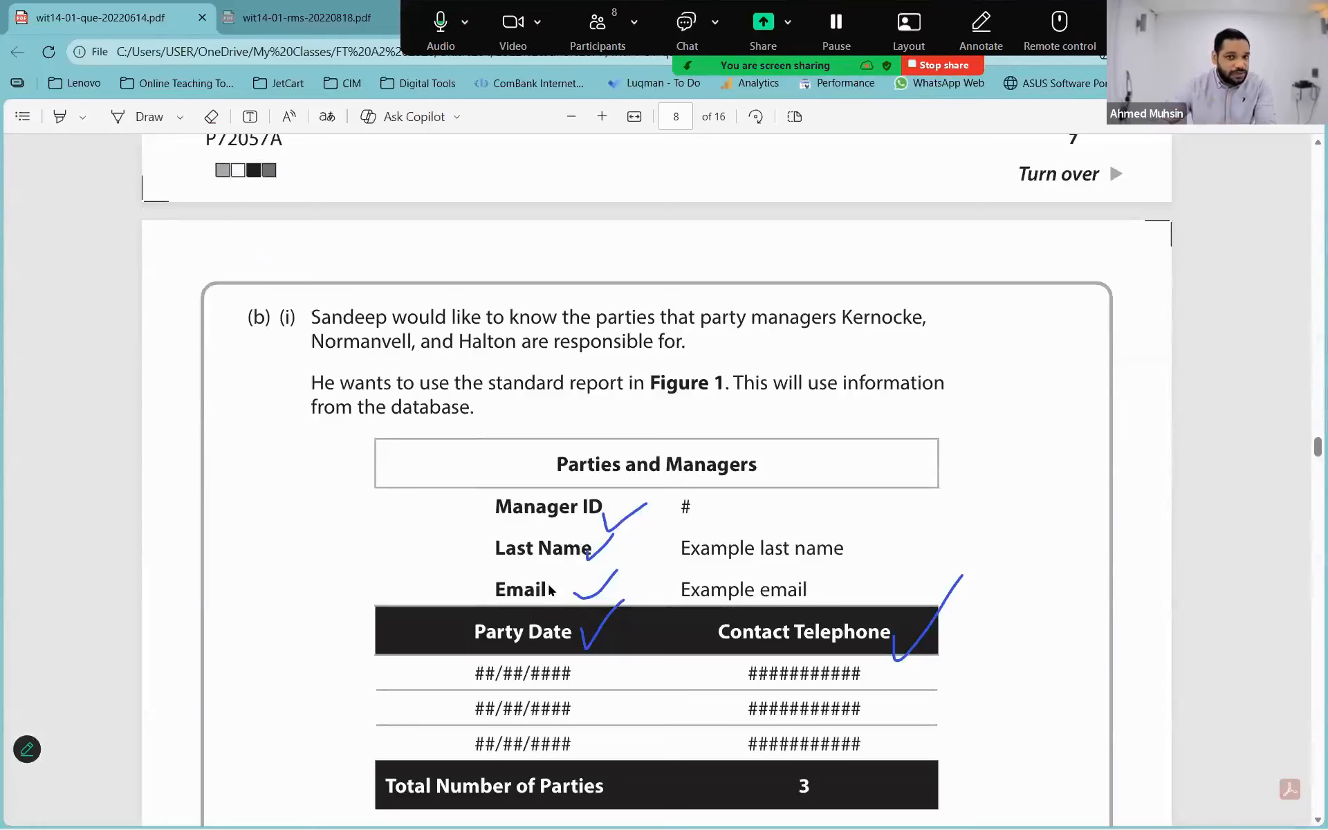
key(alt+Tab)
key(super+plus)
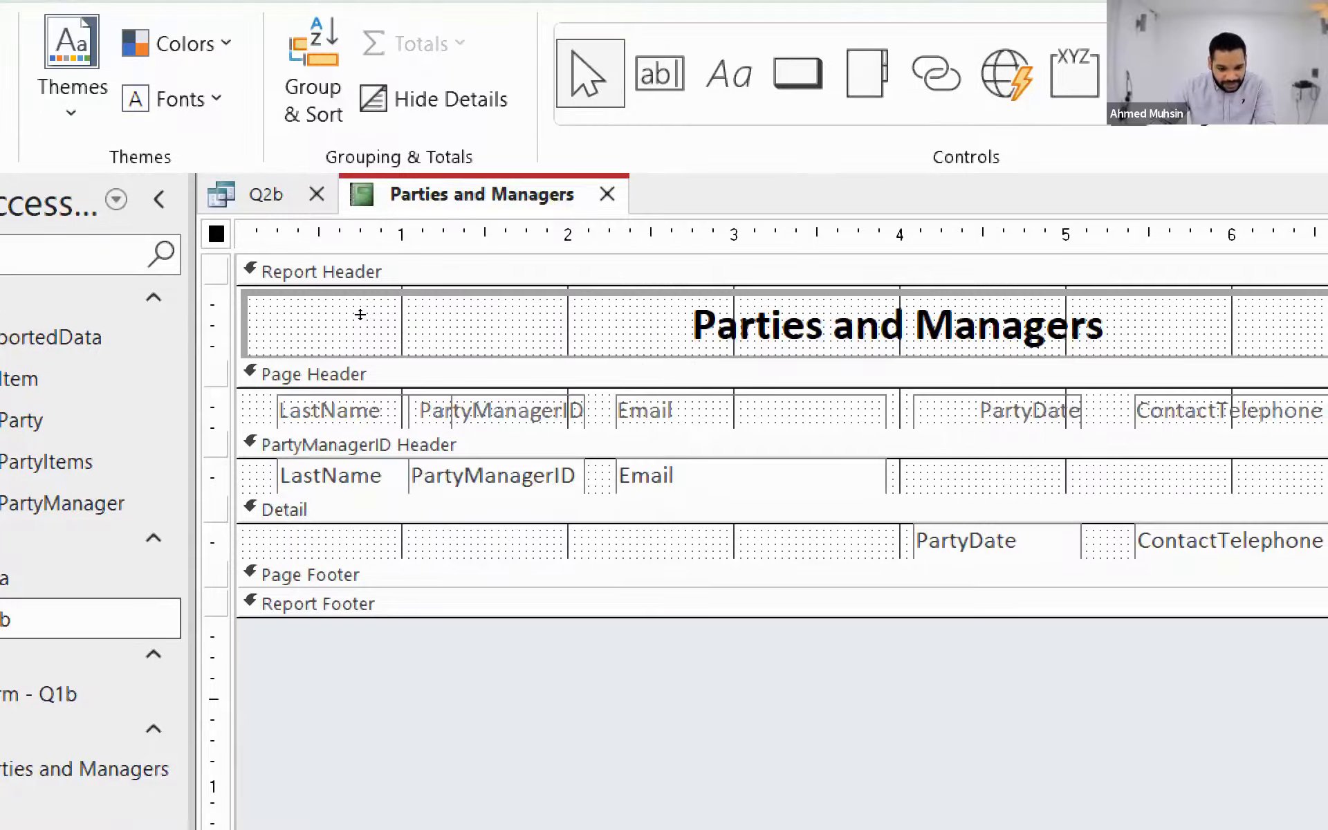
drag(360, 314, 354, 364)
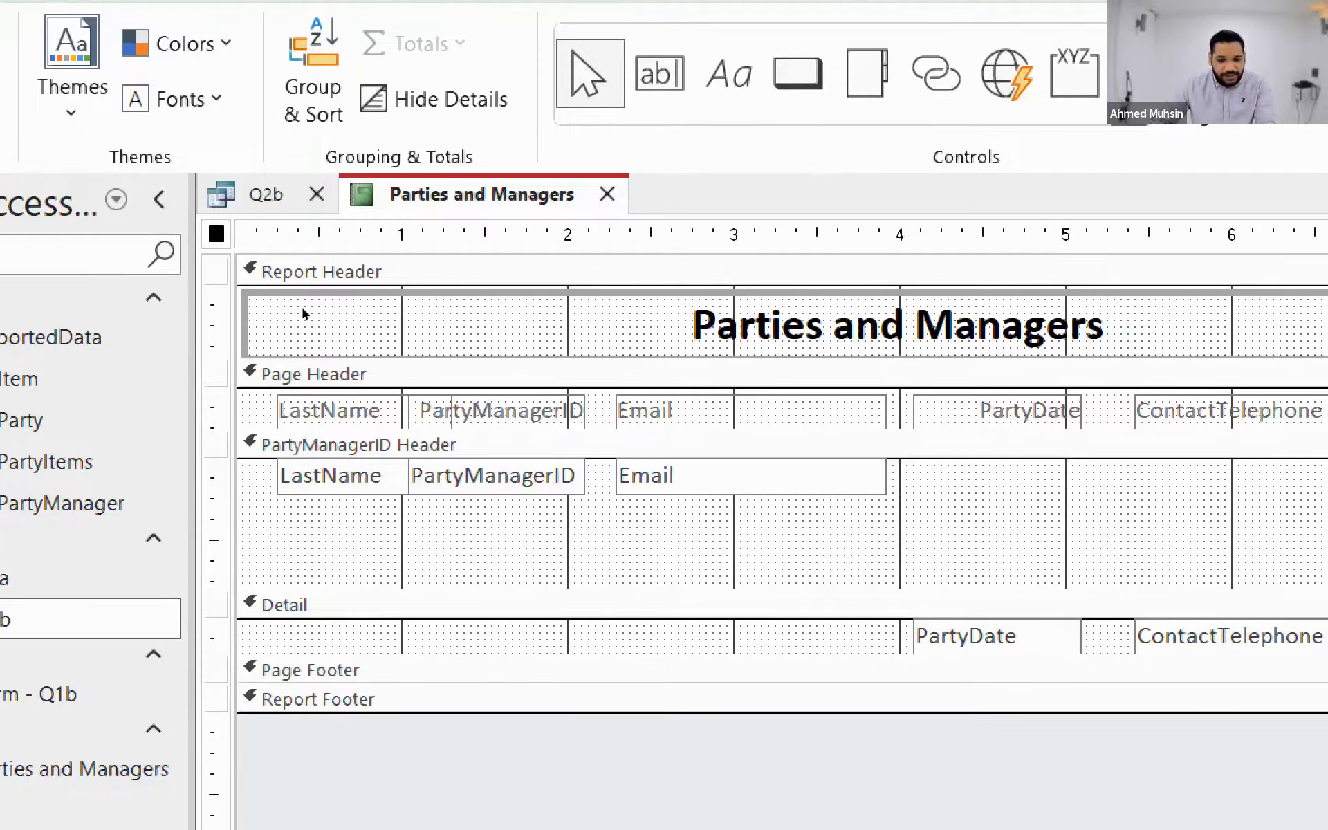
- Examine the LastName, PartyManagerID and Email fields in the PartyManagerID Header by selecting them together, then Email alone
key(Tab)
key(Tab)
key(Tab)
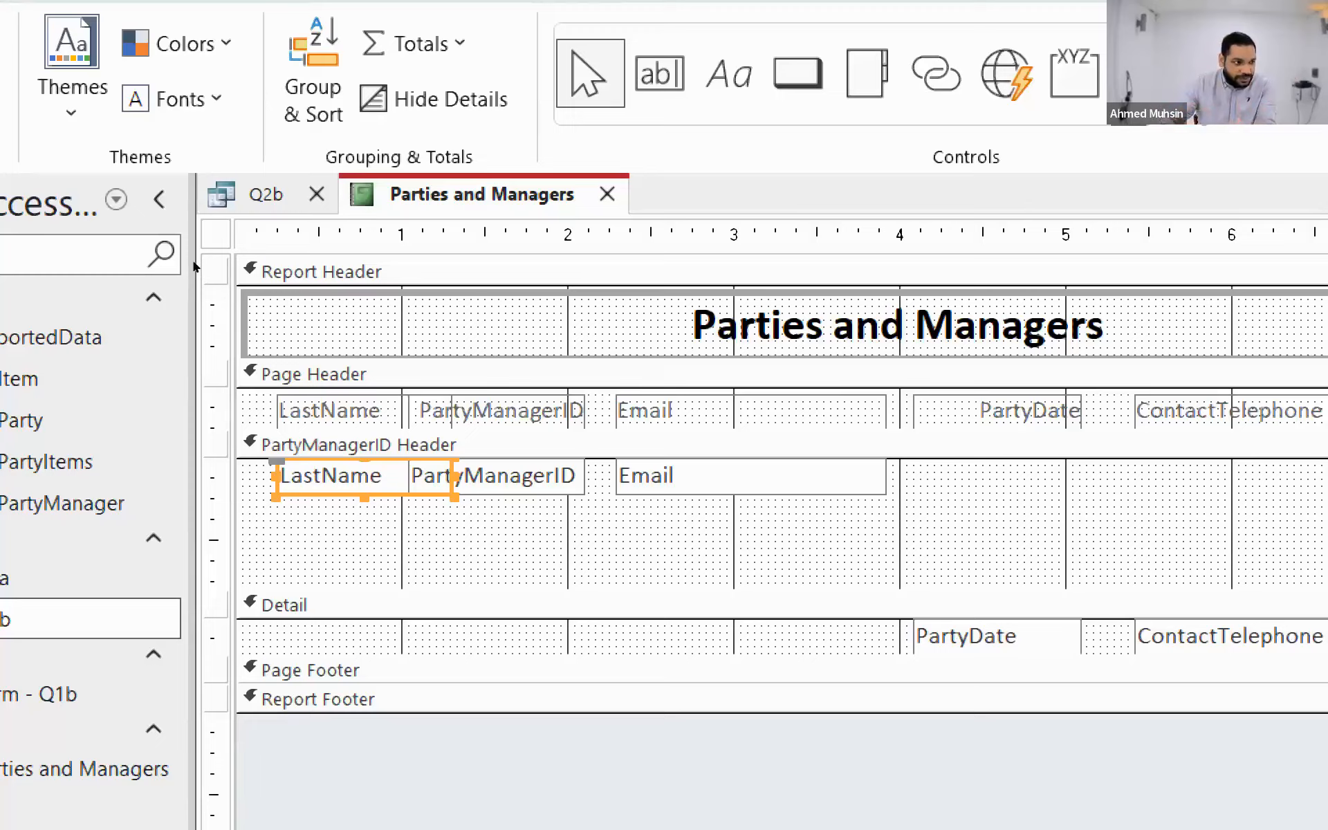
shift+click(304, 316)
shift+click(373, 316)
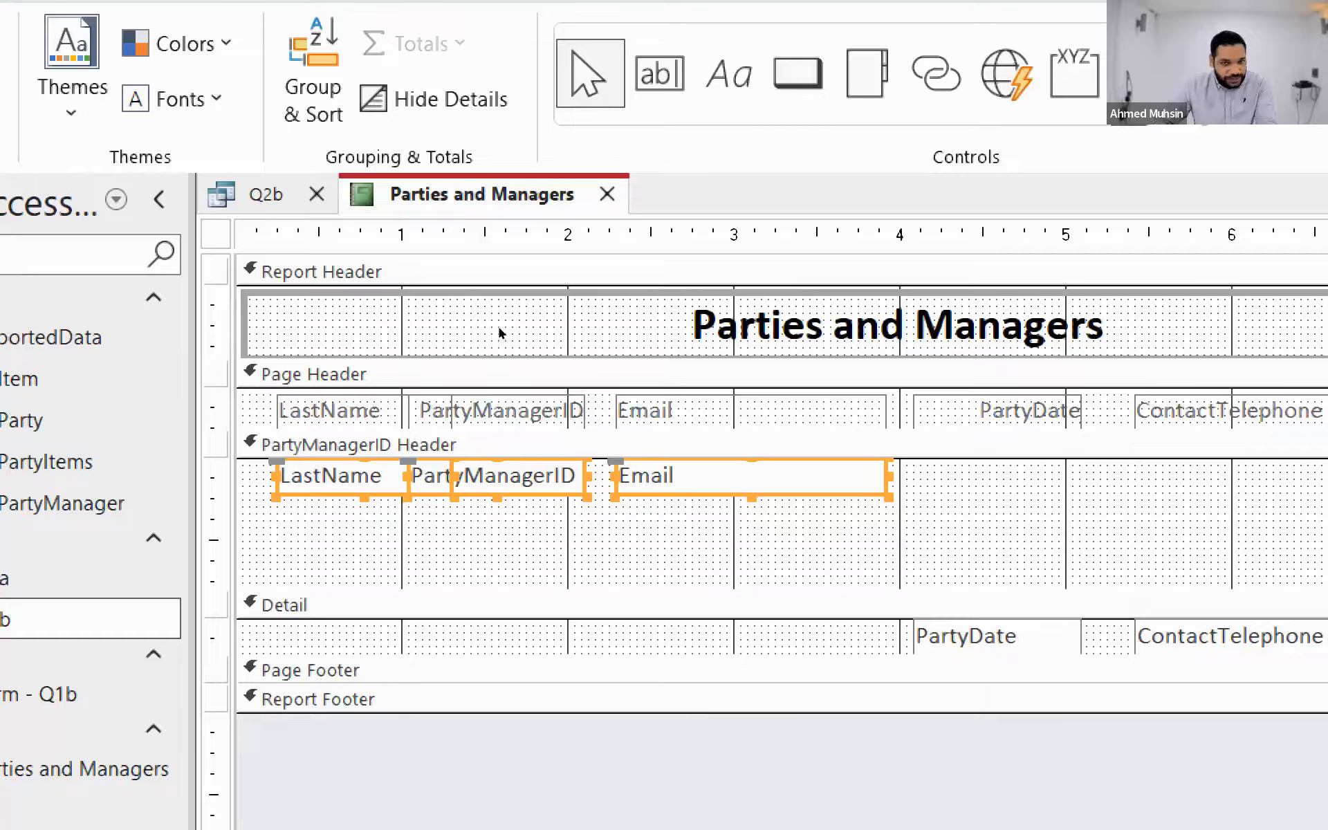
click(782, 527)
click(747, 477)
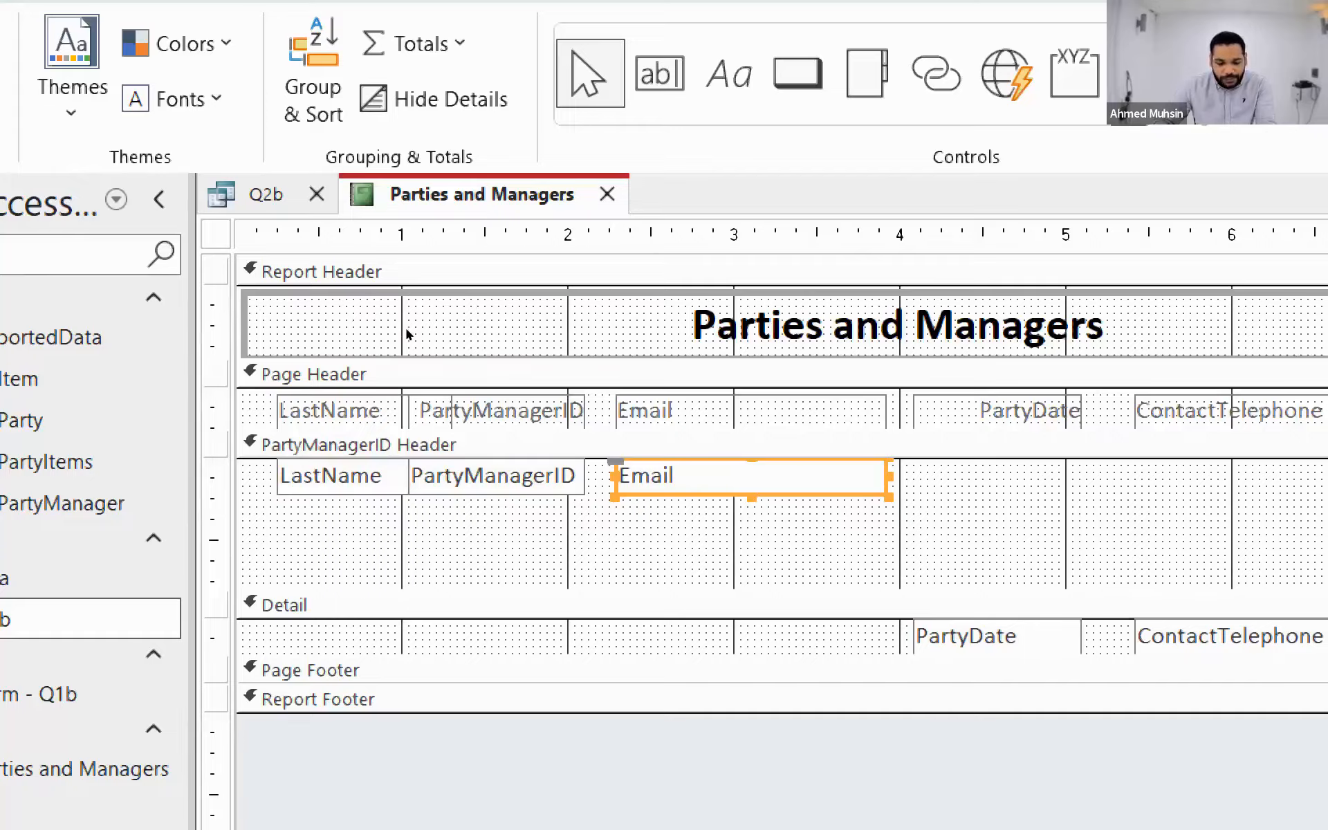
- Compare the manager details and party table in Figure 1 with the fields in the Page Header and PartyManagerID Header
key(super+minus)
key(alt+Tab)
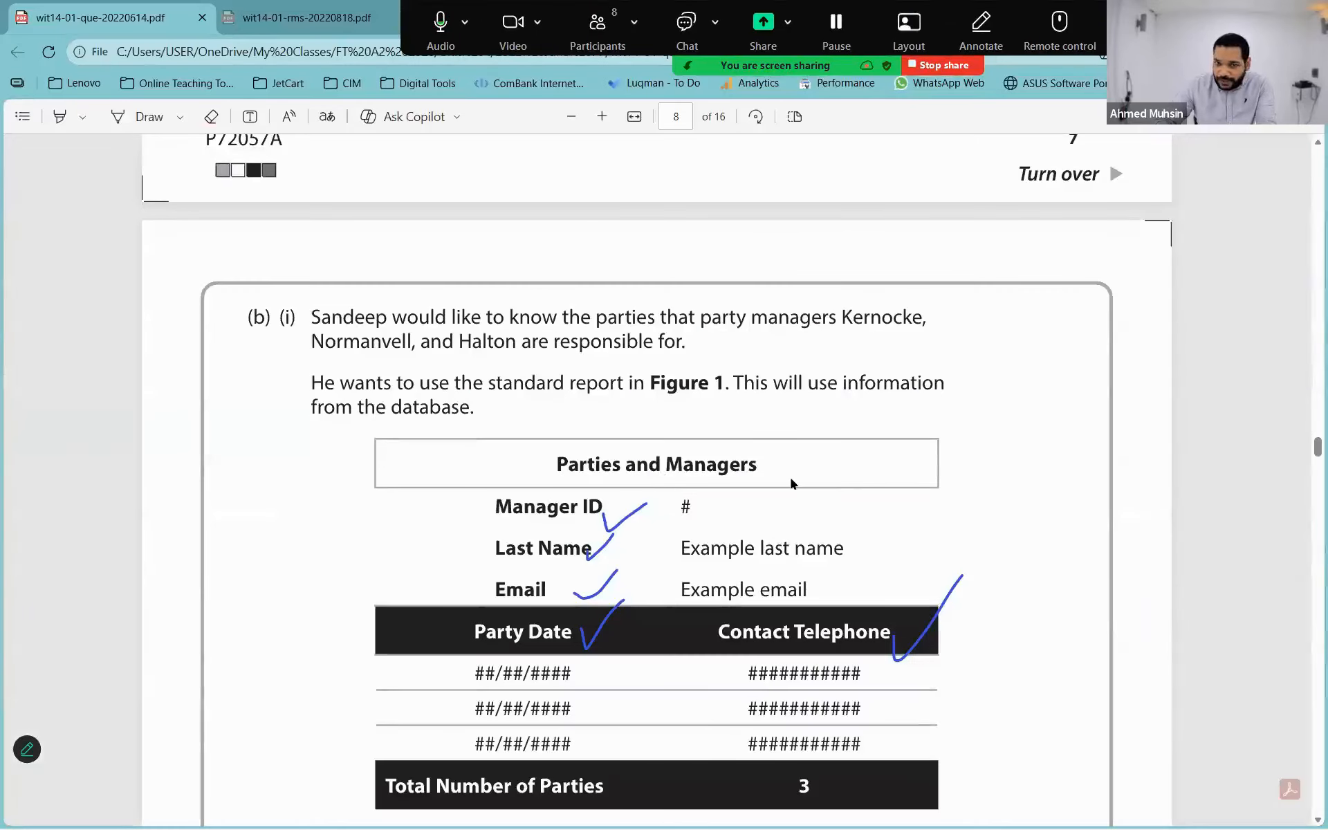
scroll(795, 481, down, 3)
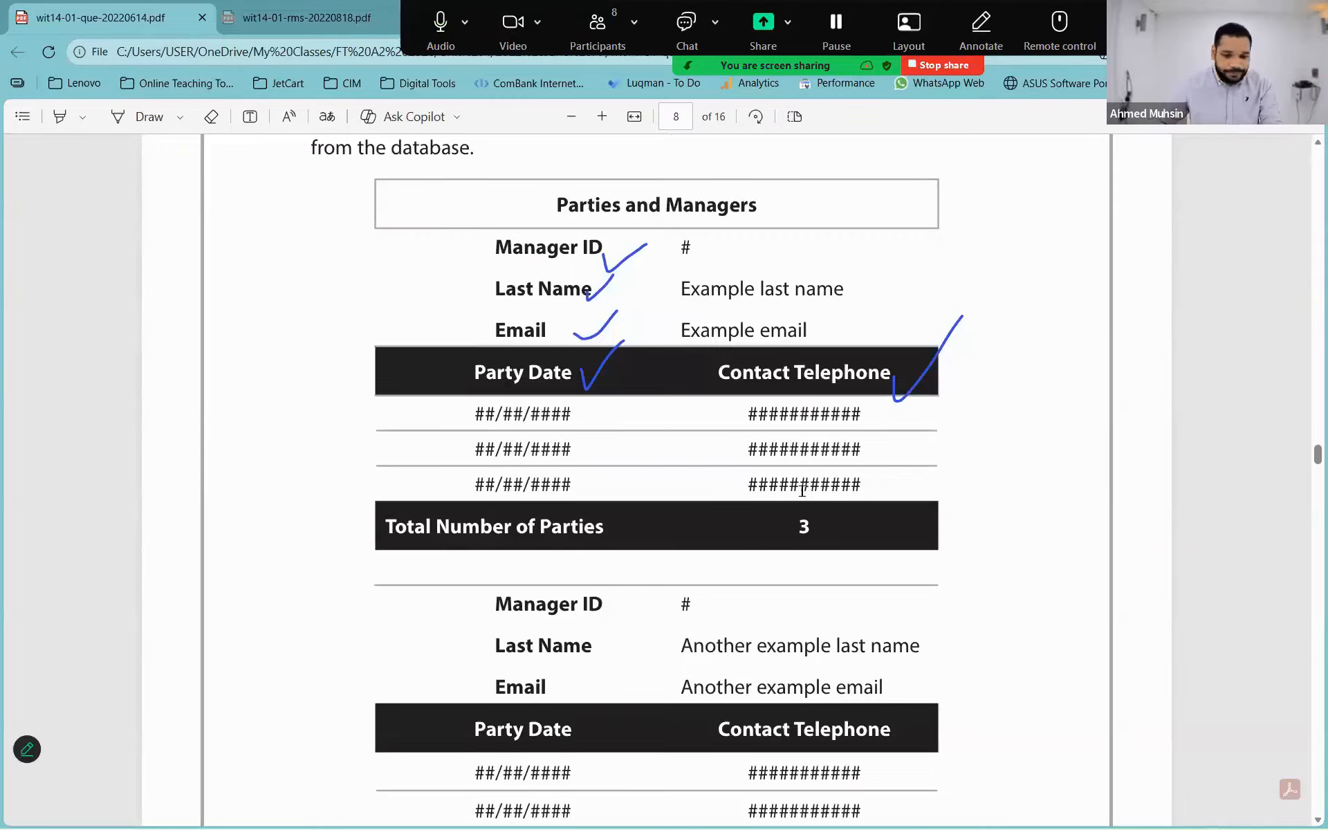
key(alt+Tab)
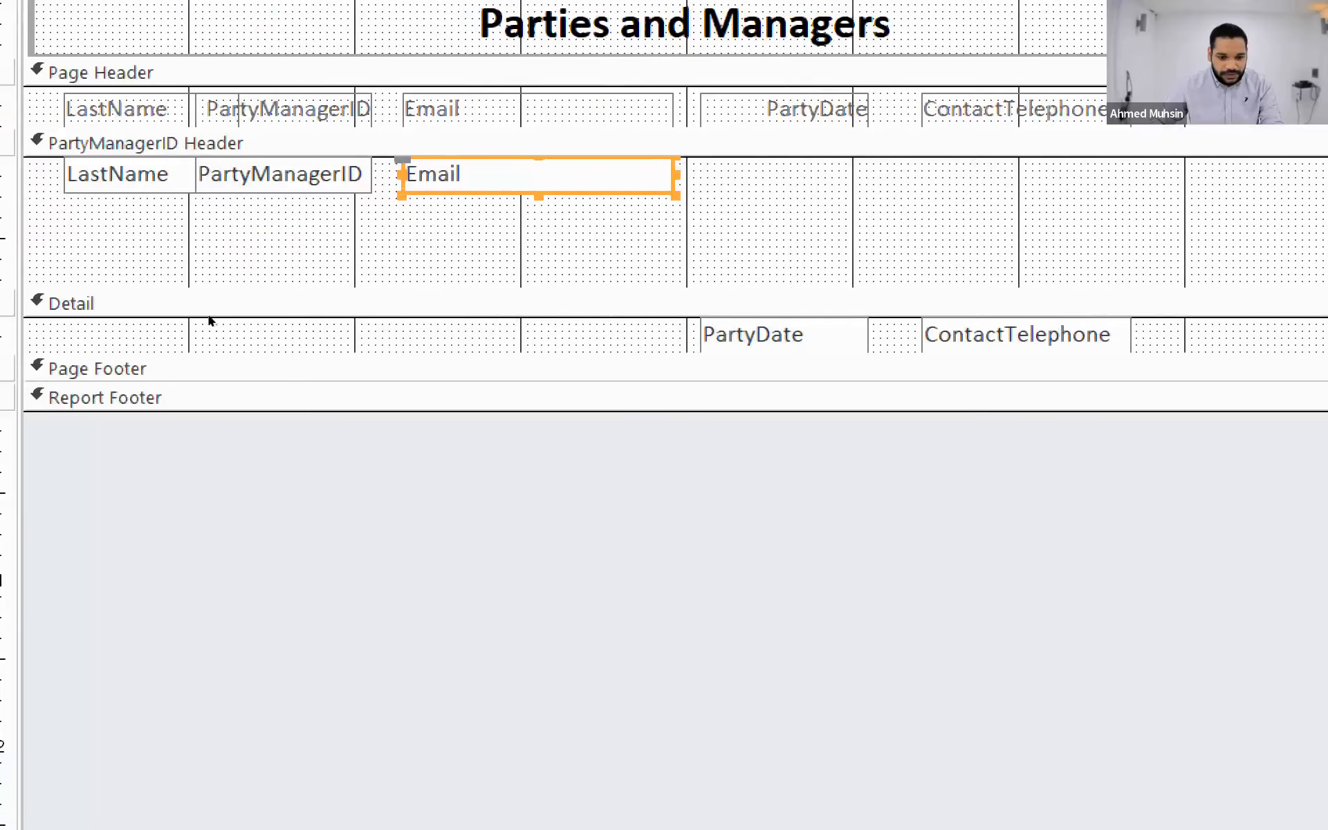
click(209, 313)
click(332, 308)
key(Tab)
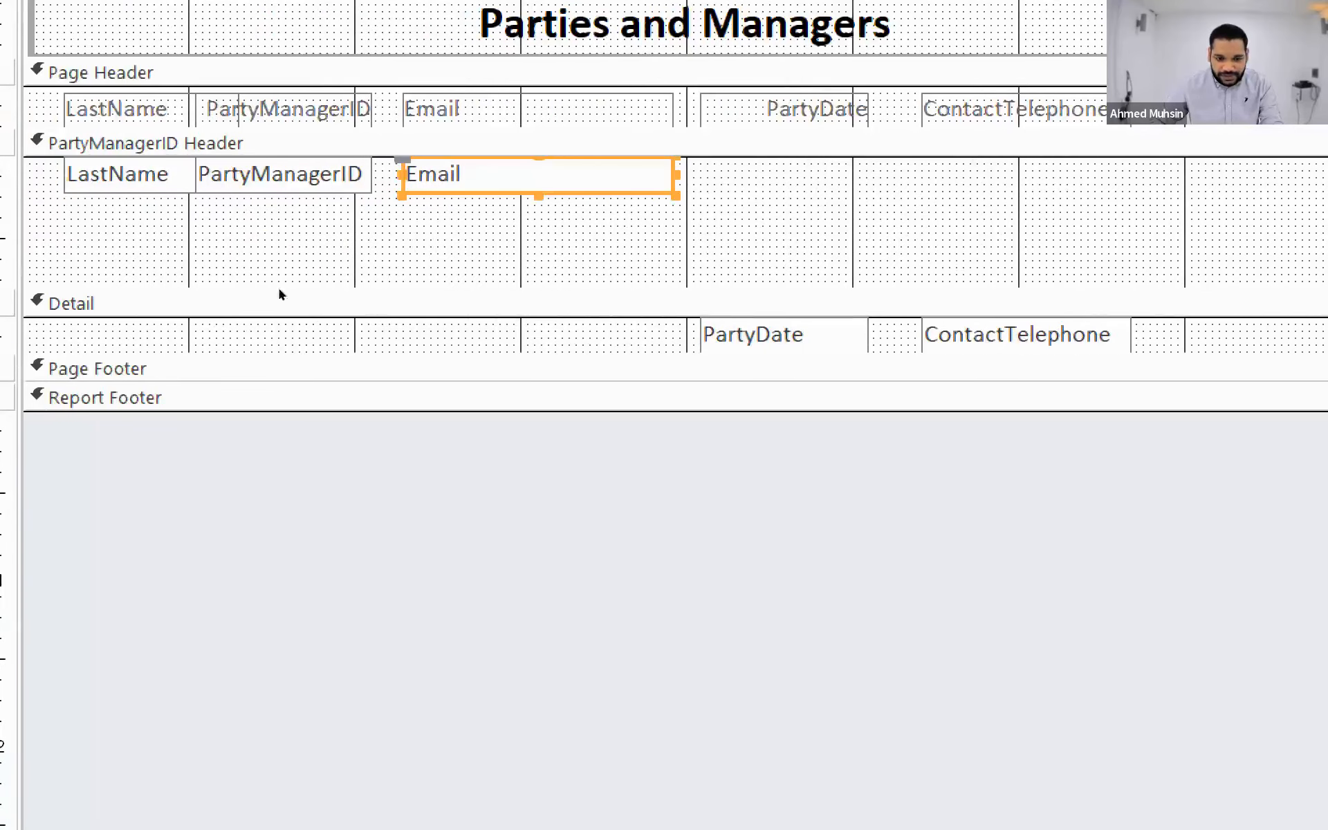
key(Tab)
key(Tab)
key(Tab)
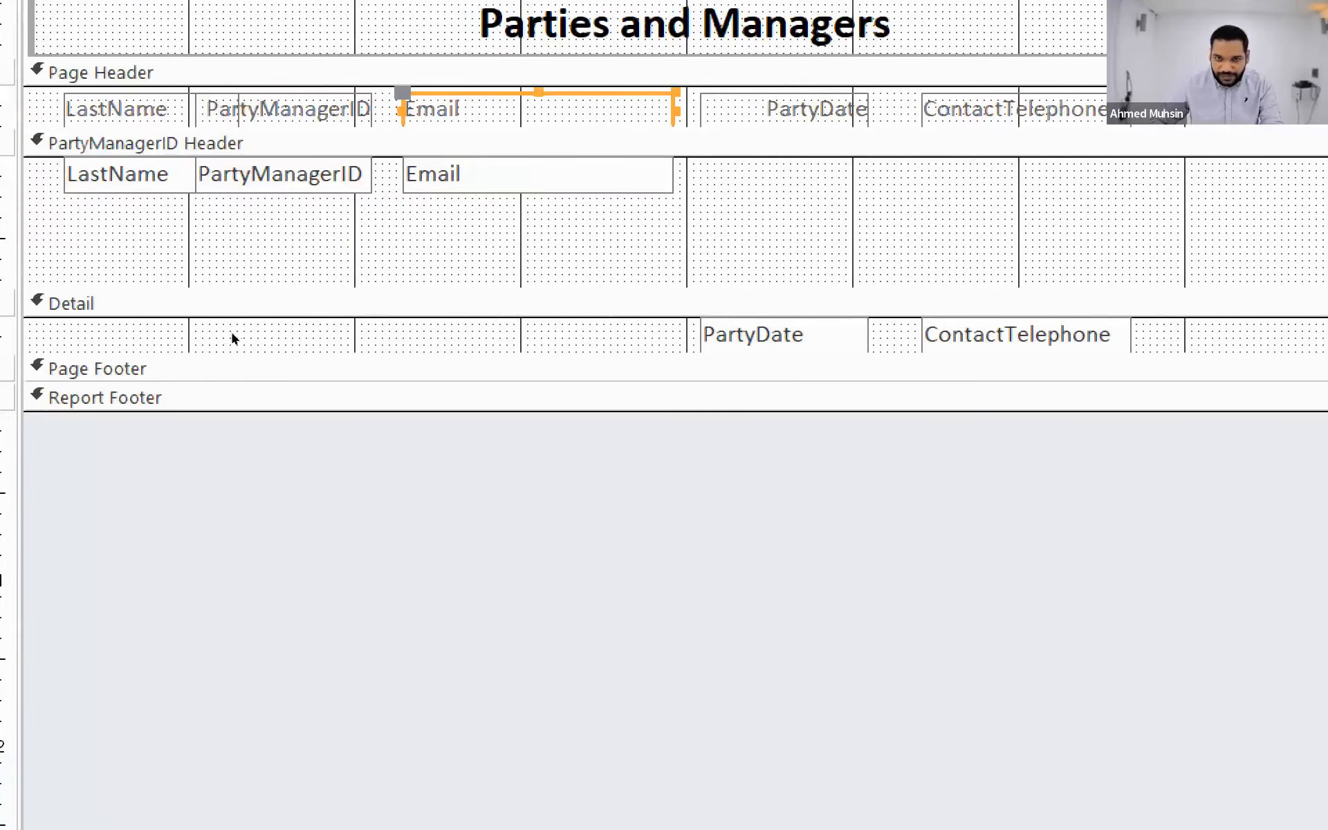
click(242, 305)
click(327, 305)
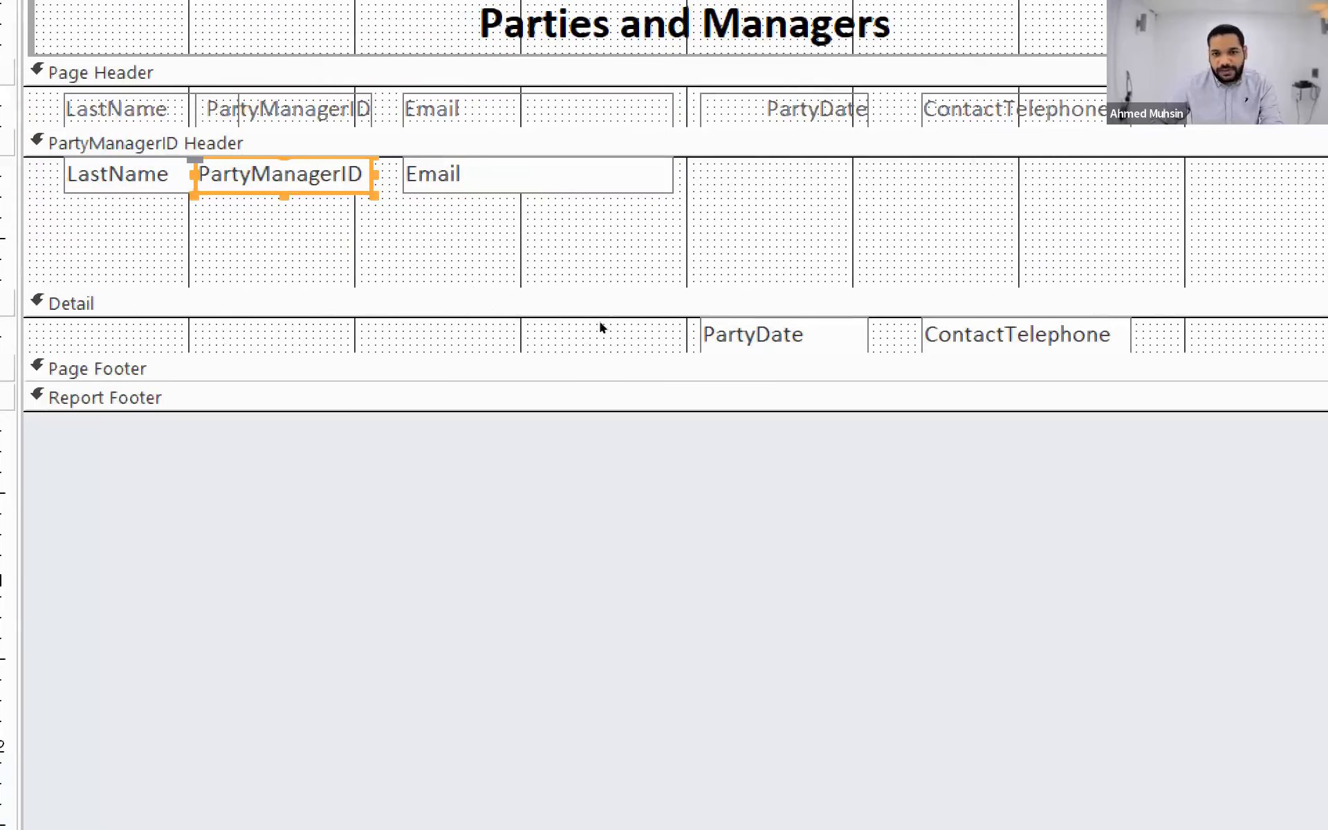
click(465, 328)
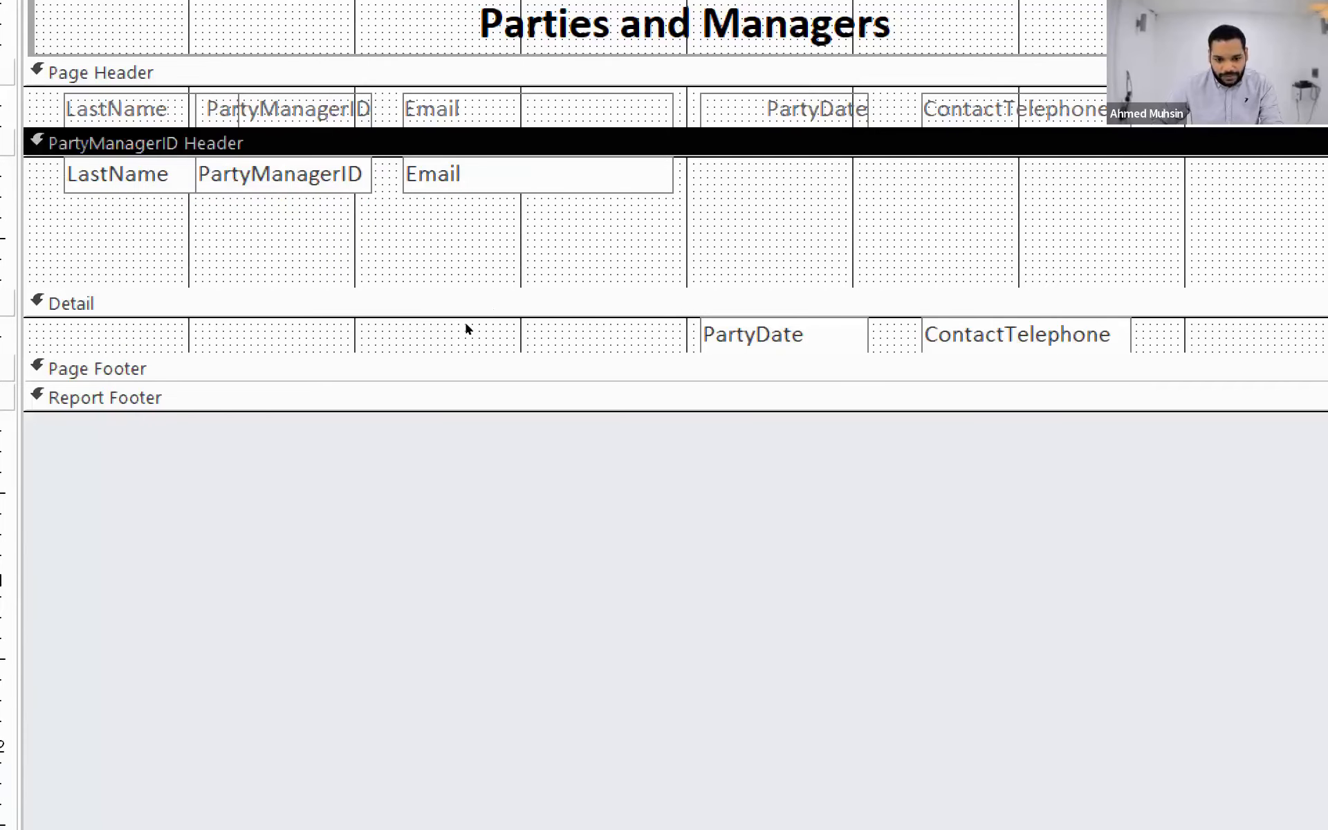
- Check the field order in Figure 1, then move the Email field to the 3-inch mark at the bottom of the PartyManagerID Header
key(alt+Tab)
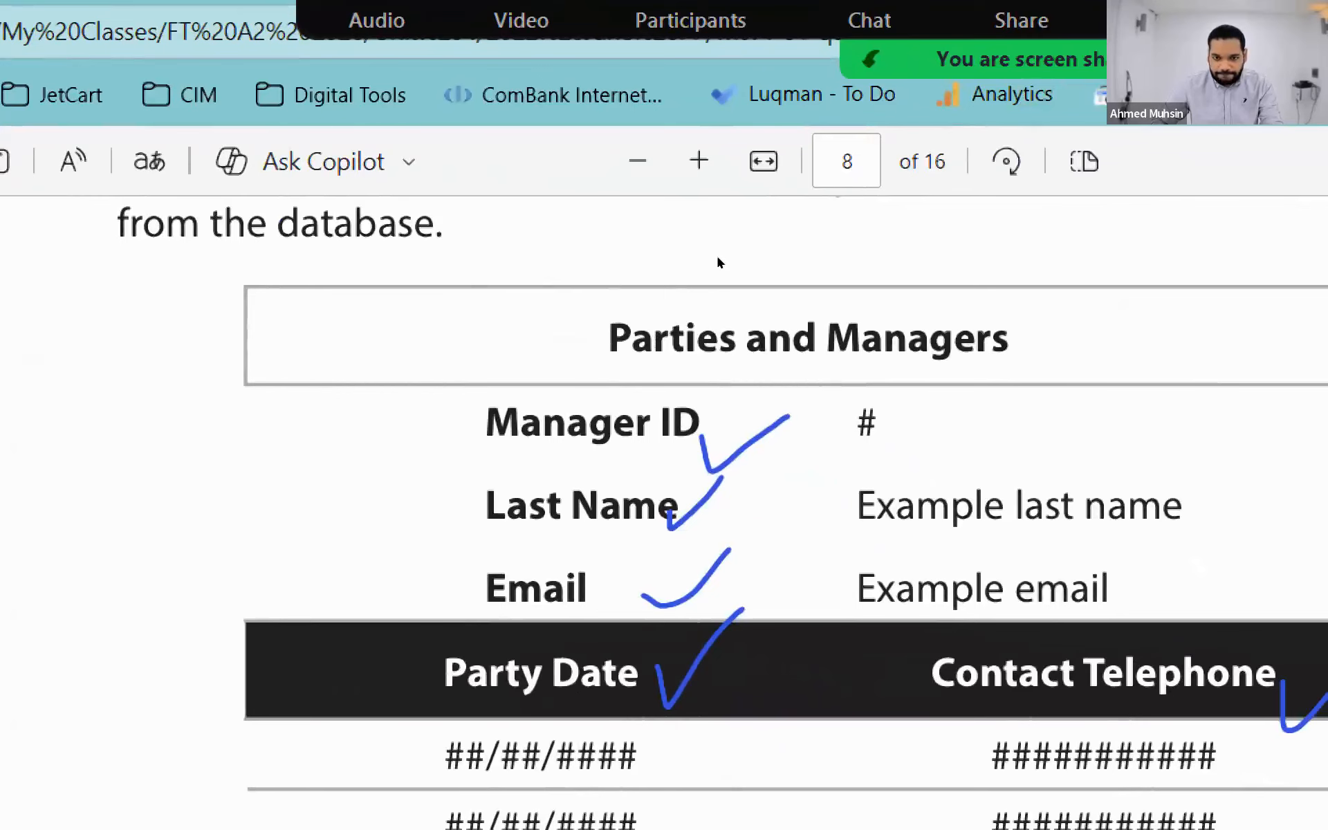
key(alt+Tab)
click(482, 320)
mouse_move(544, 361)
mouse_down()
mouse_move(670, 451)
mouse_move(543, 365)
mouse_up()
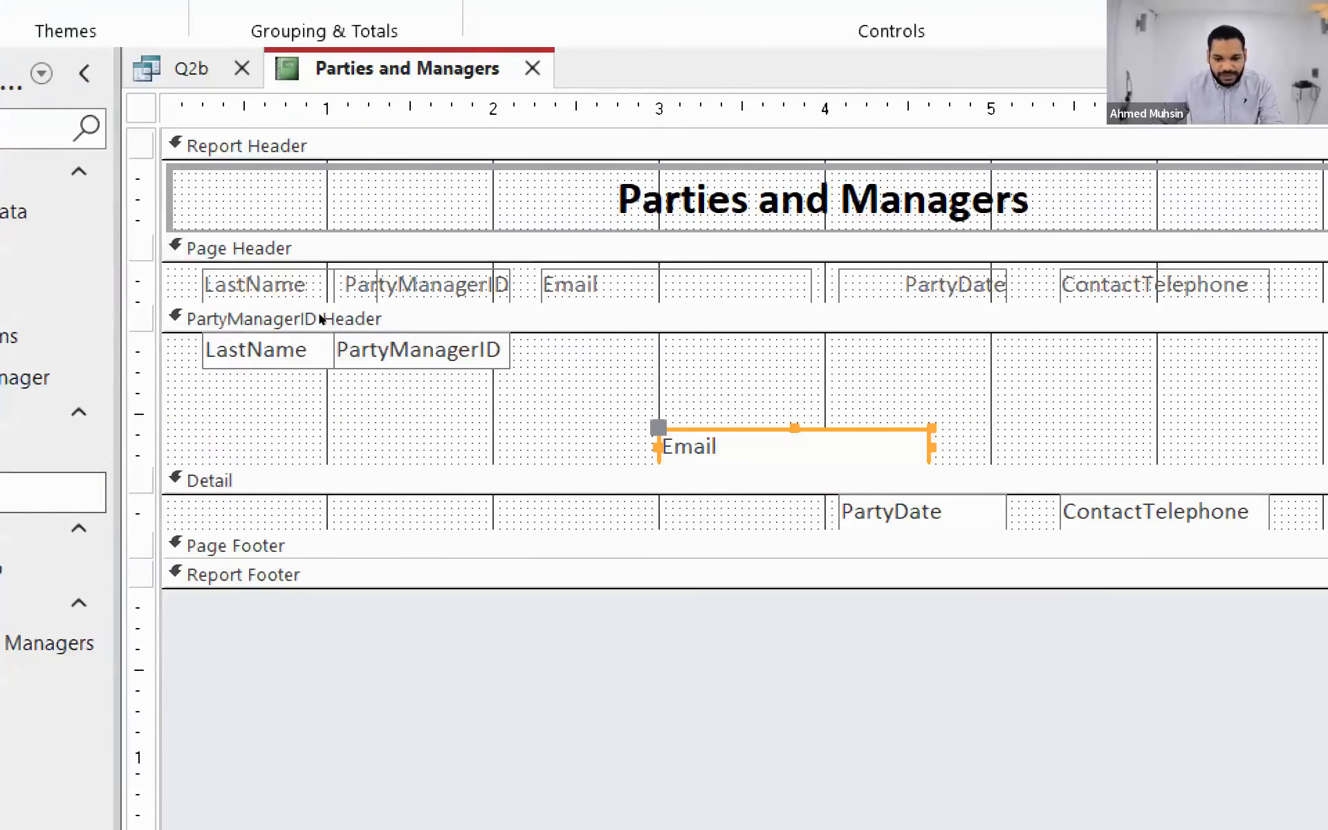
- Check which field comes first in Figure 1, then move the PartyManagerID field above Email, aligned at the 3-inch mark
key(alt+Tab)
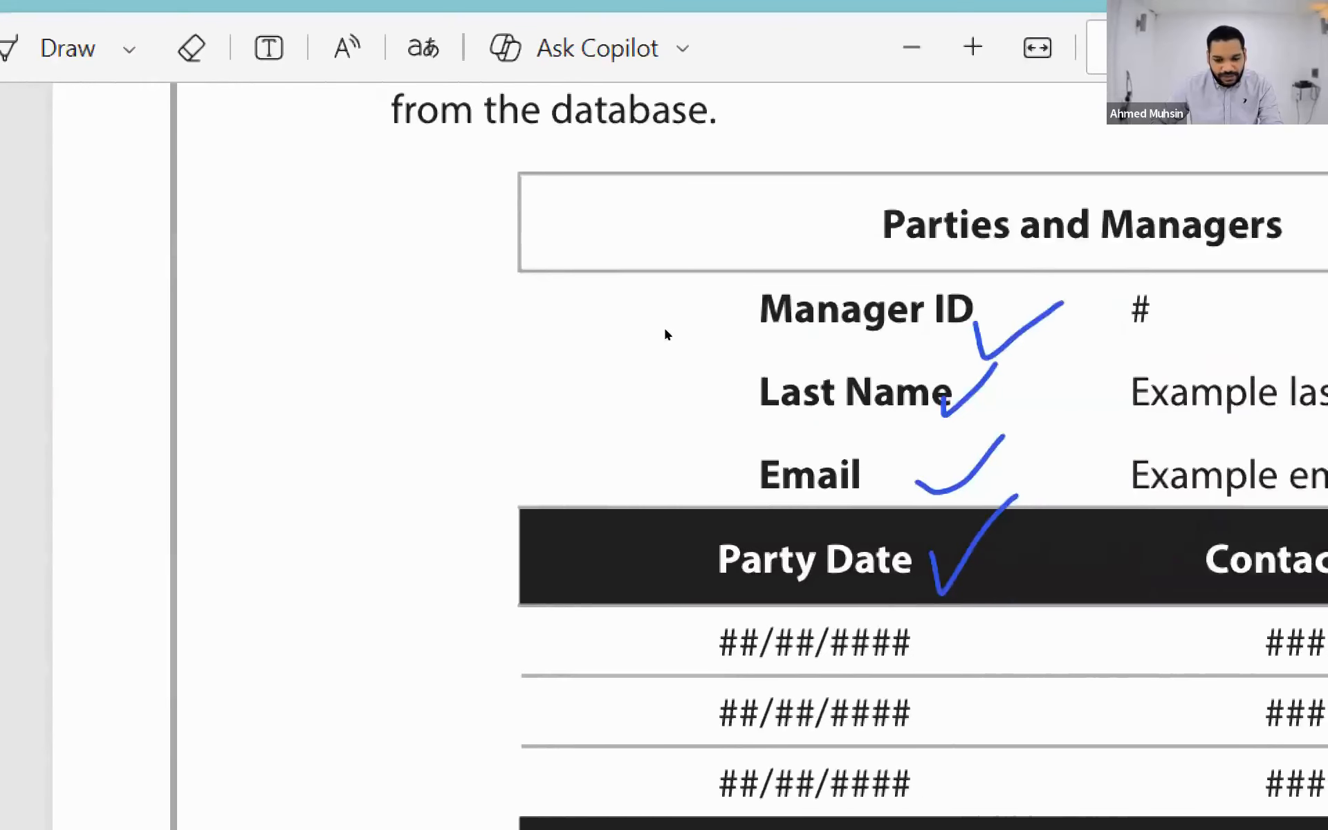
key(alt+Tab)
click(328, 311)
drag(329, 314, 489, 317)
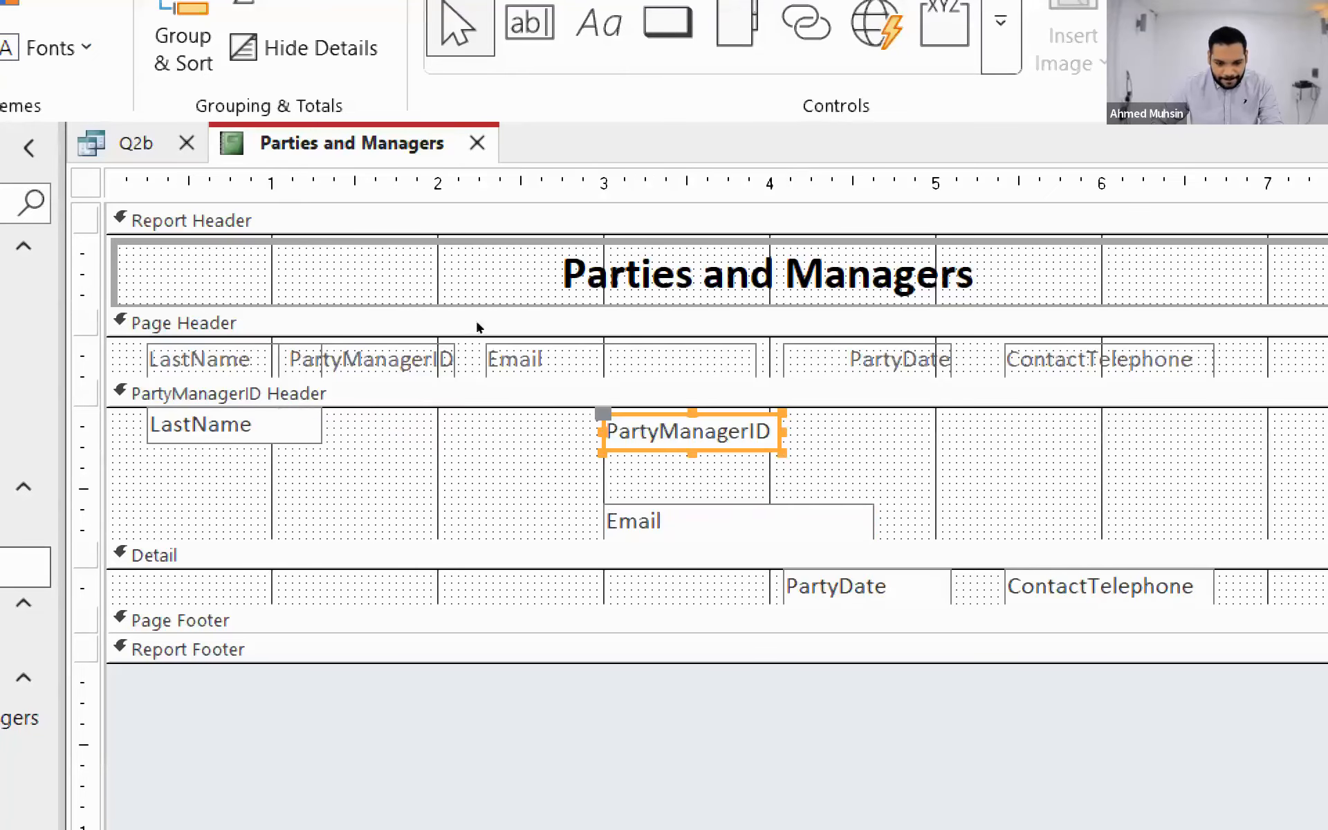
- Place the LastName field between PartyManagerID and Email at the 3-inch mark, and slightly extend the PartyManagerID Header section downwards
click(266, 317)
drag(265, 317, 537, 376)
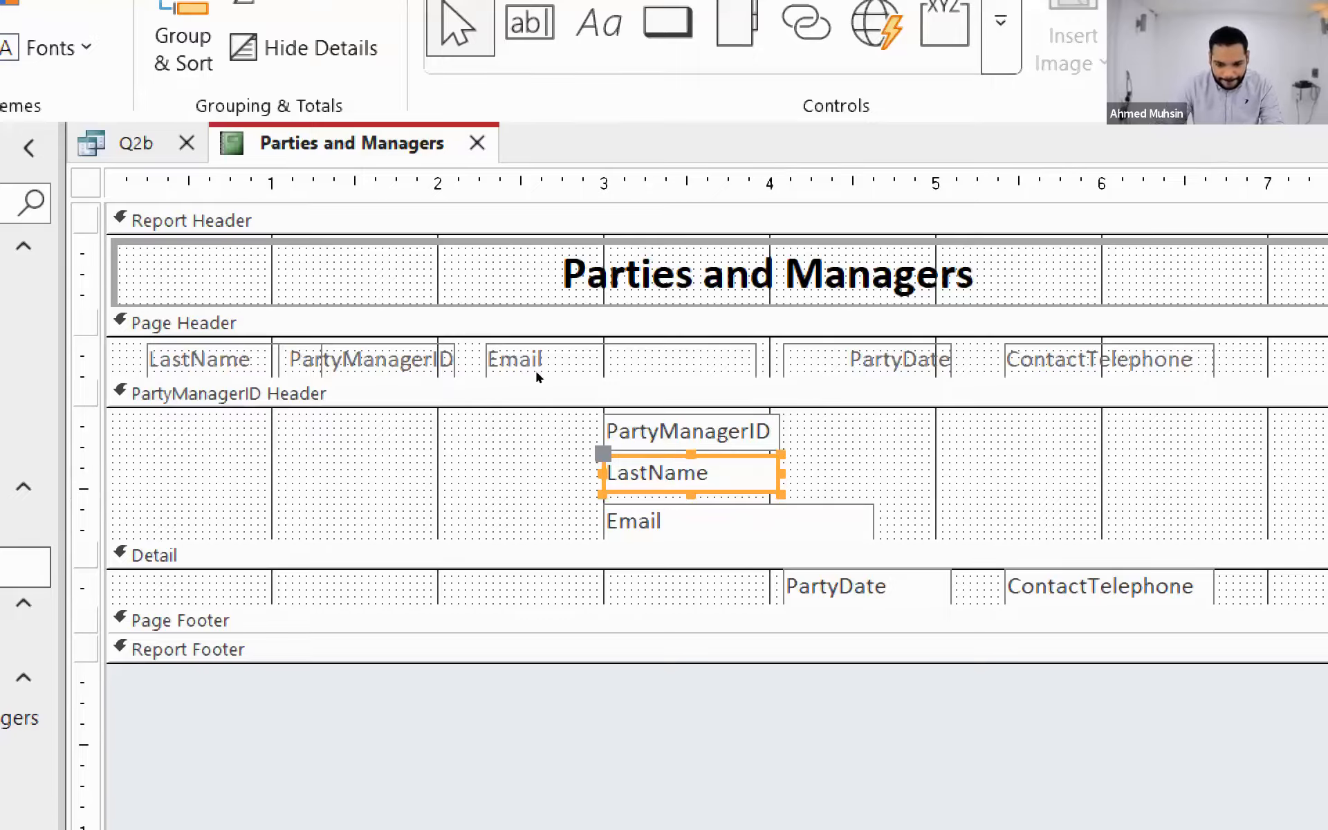
key(Down)
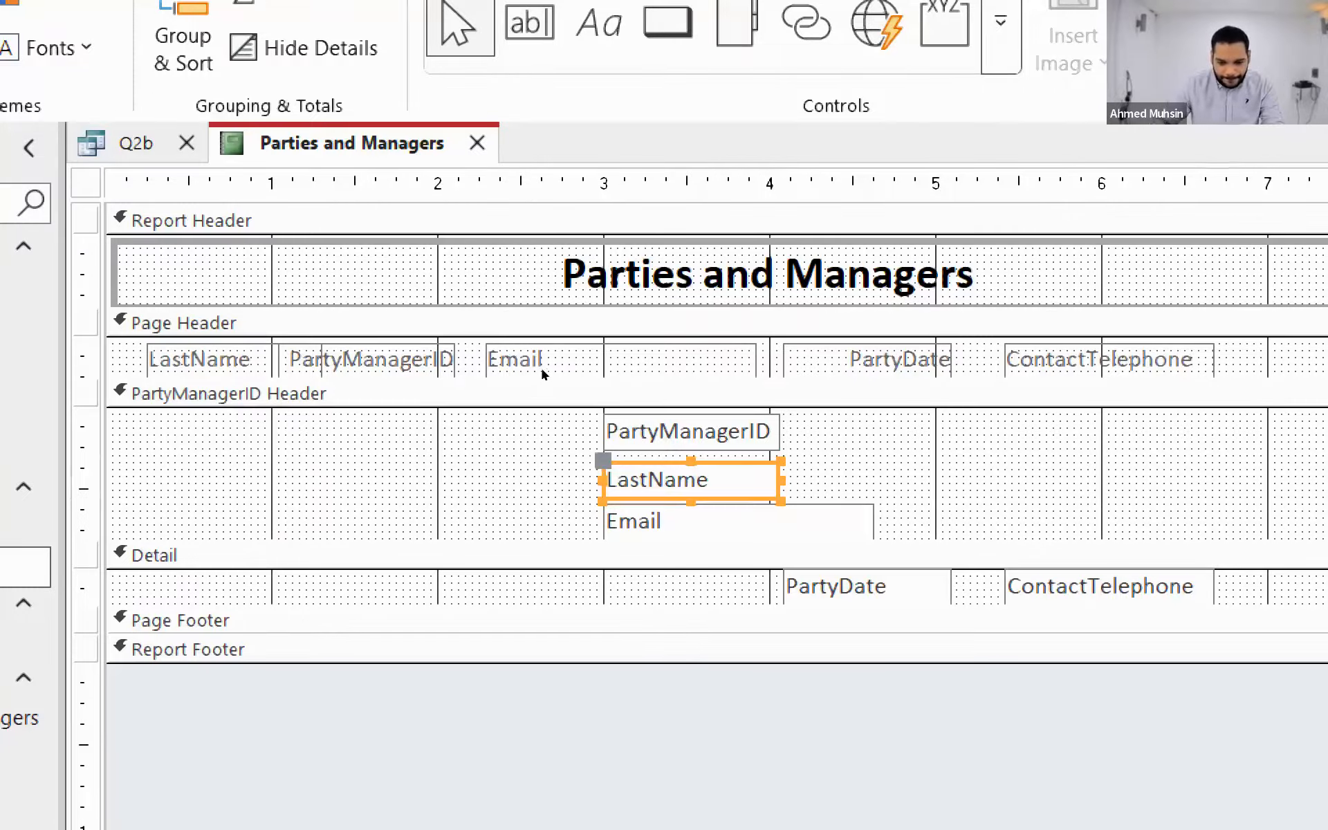
drag(550, 363, 546, 366)
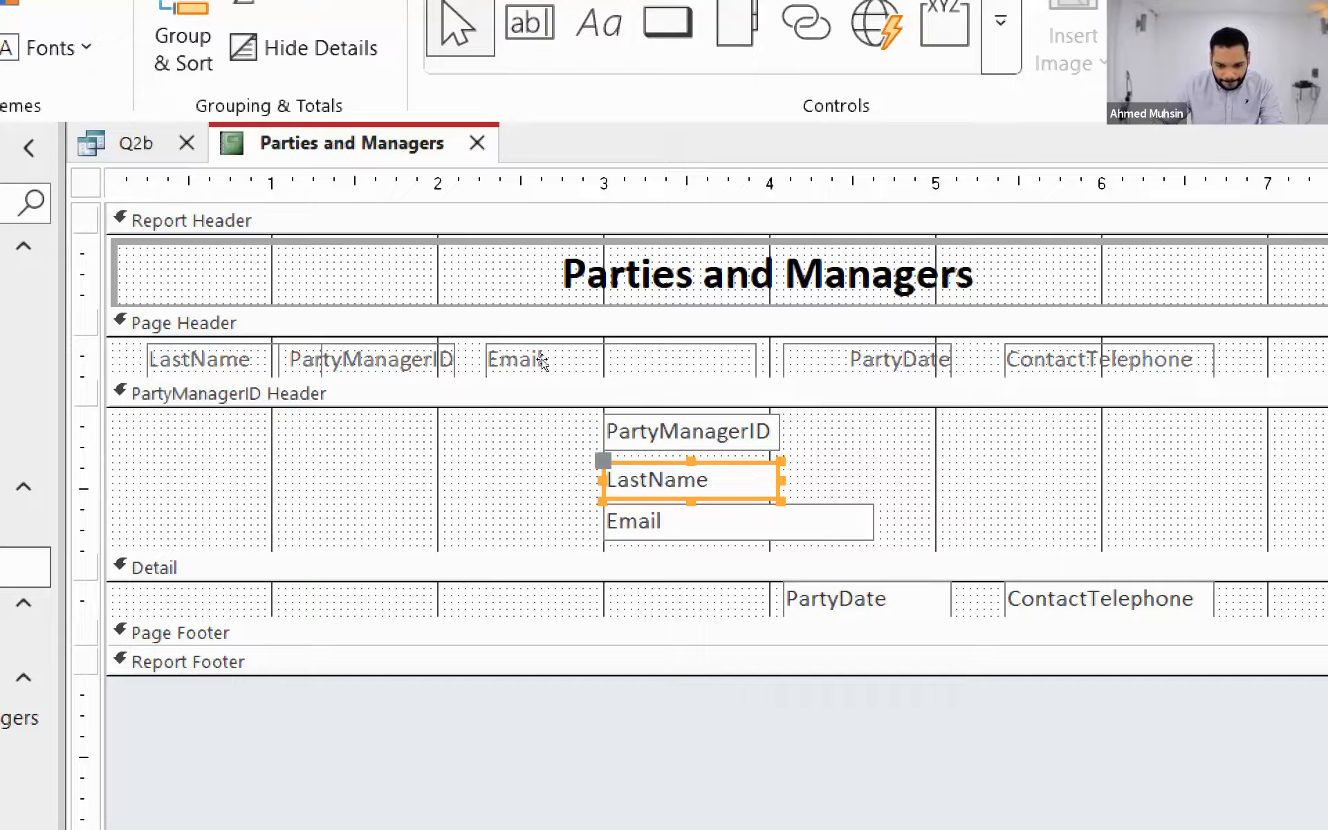
- Nudge the Email field slightly down in the PartyManagerID Header to even the spacing below LastName
key(Tab)
key(Down)
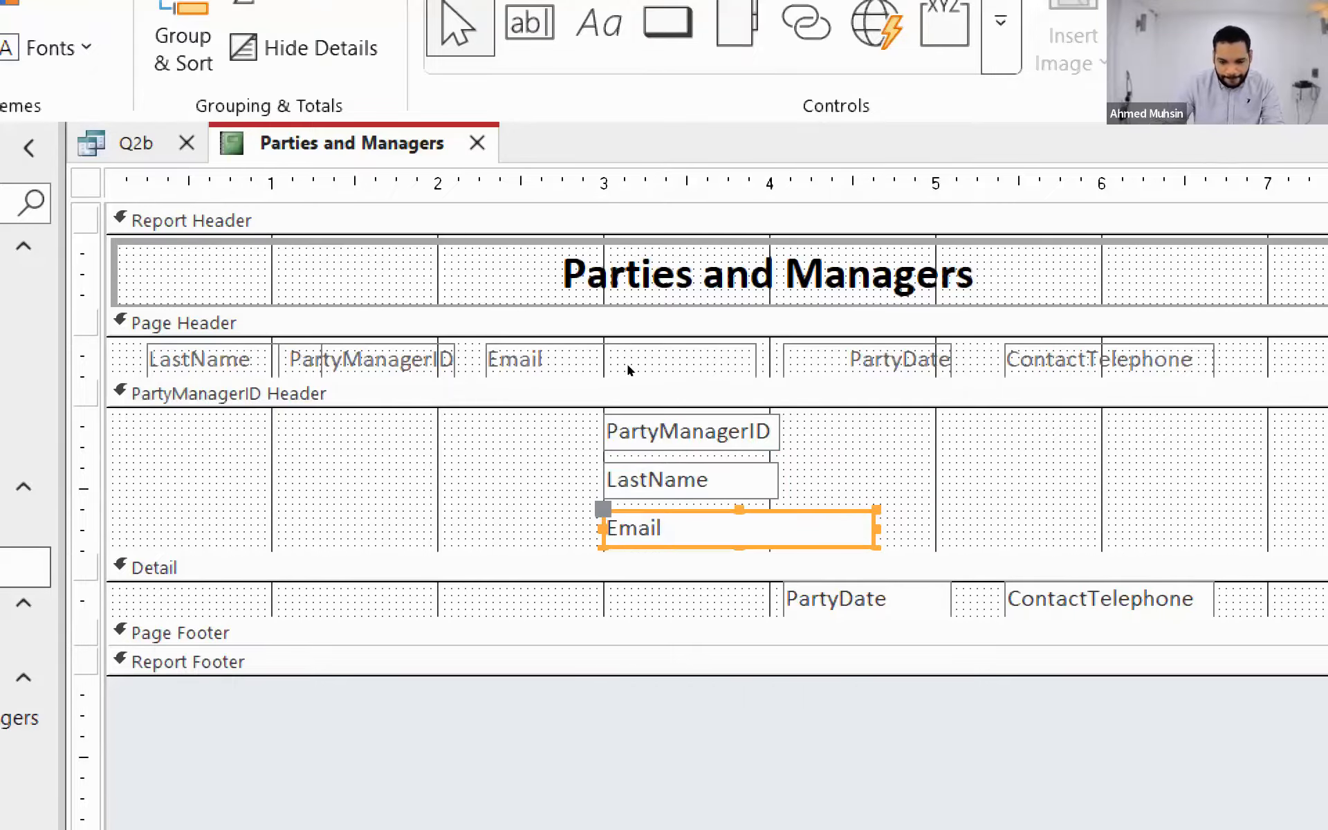
key(Tab)
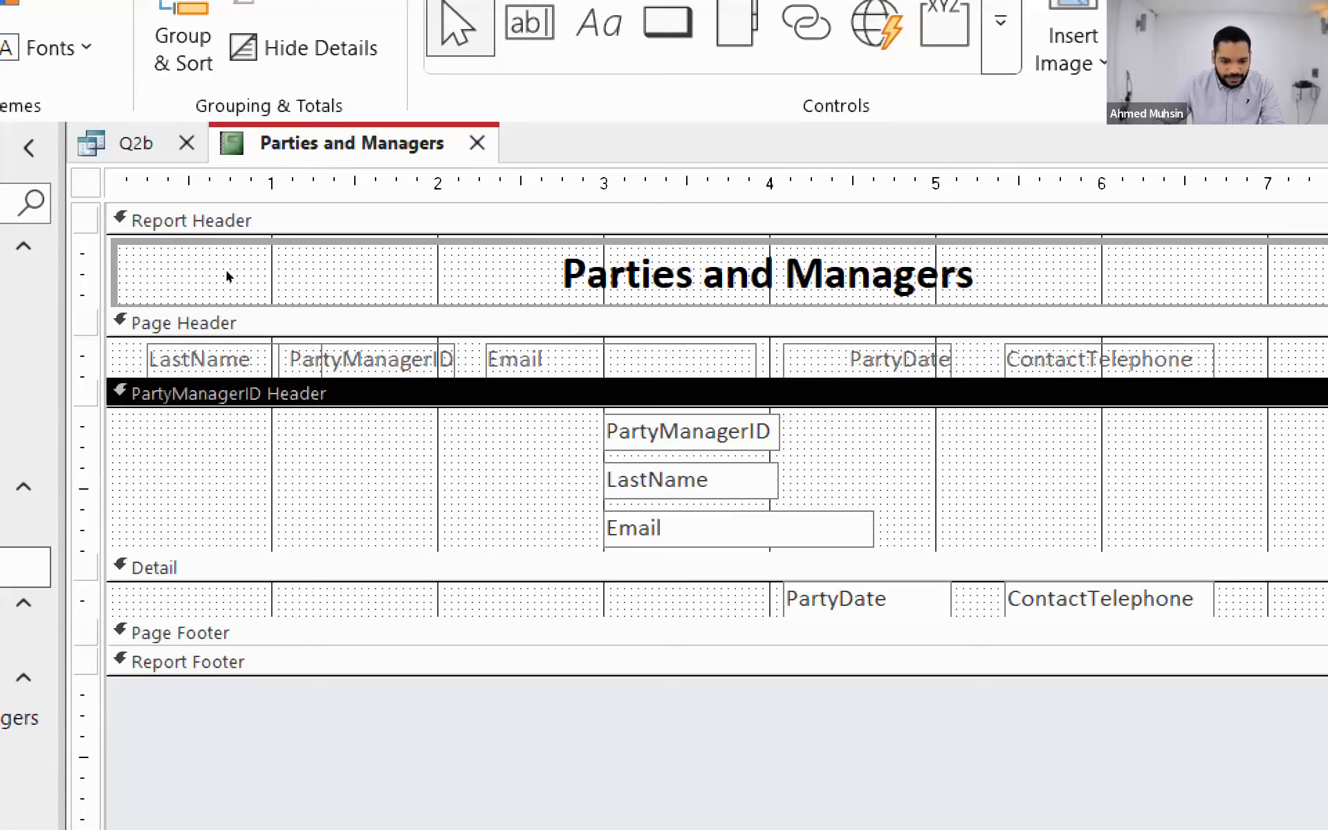
- Move the PartyManagerID, LastName and Email labels from the Page Header into the PartyManagerID Header, beside their fields, with right edges at the 2-inch mark
key(Tab)
drag(239, 264, 296, 323)
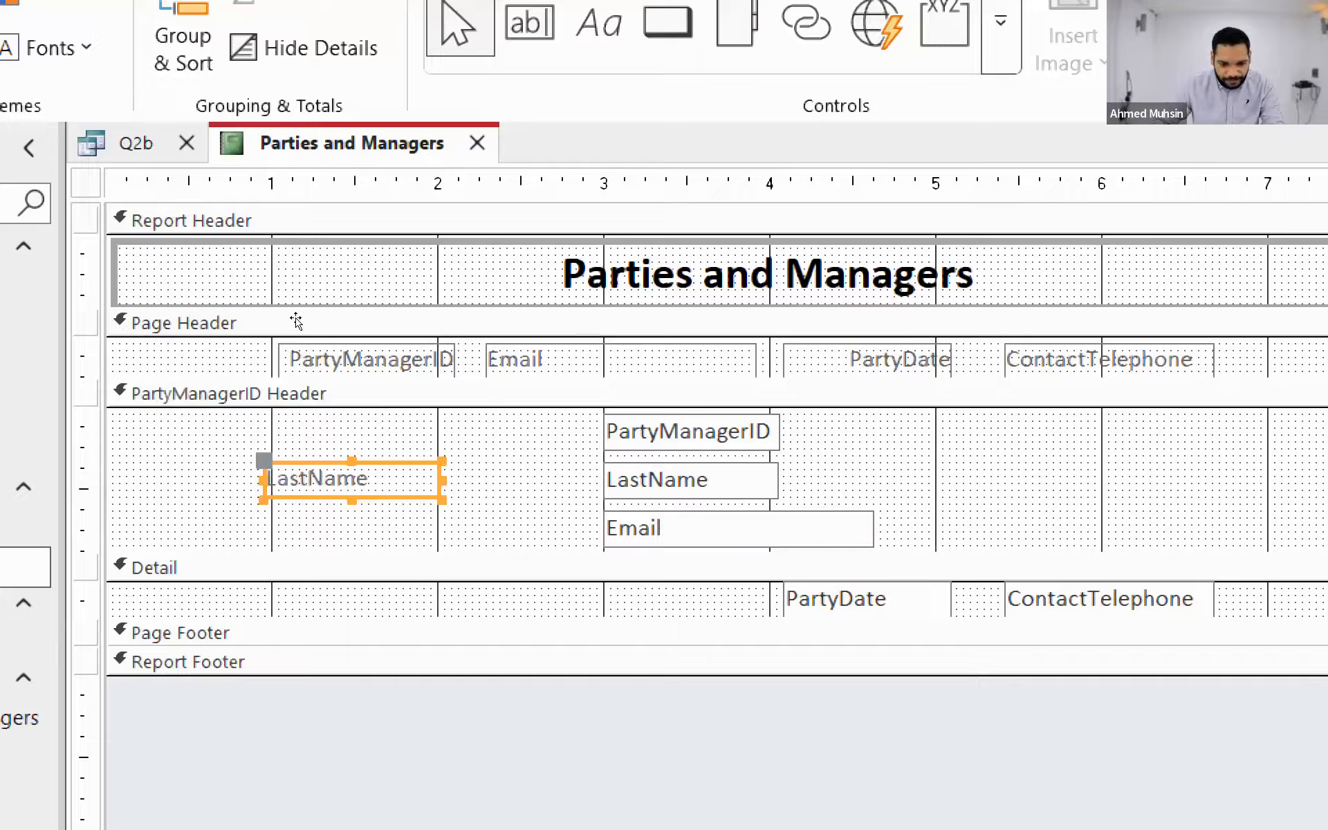
click(300, 270)
drag(305, 266, 234, 347)
key(Tab)
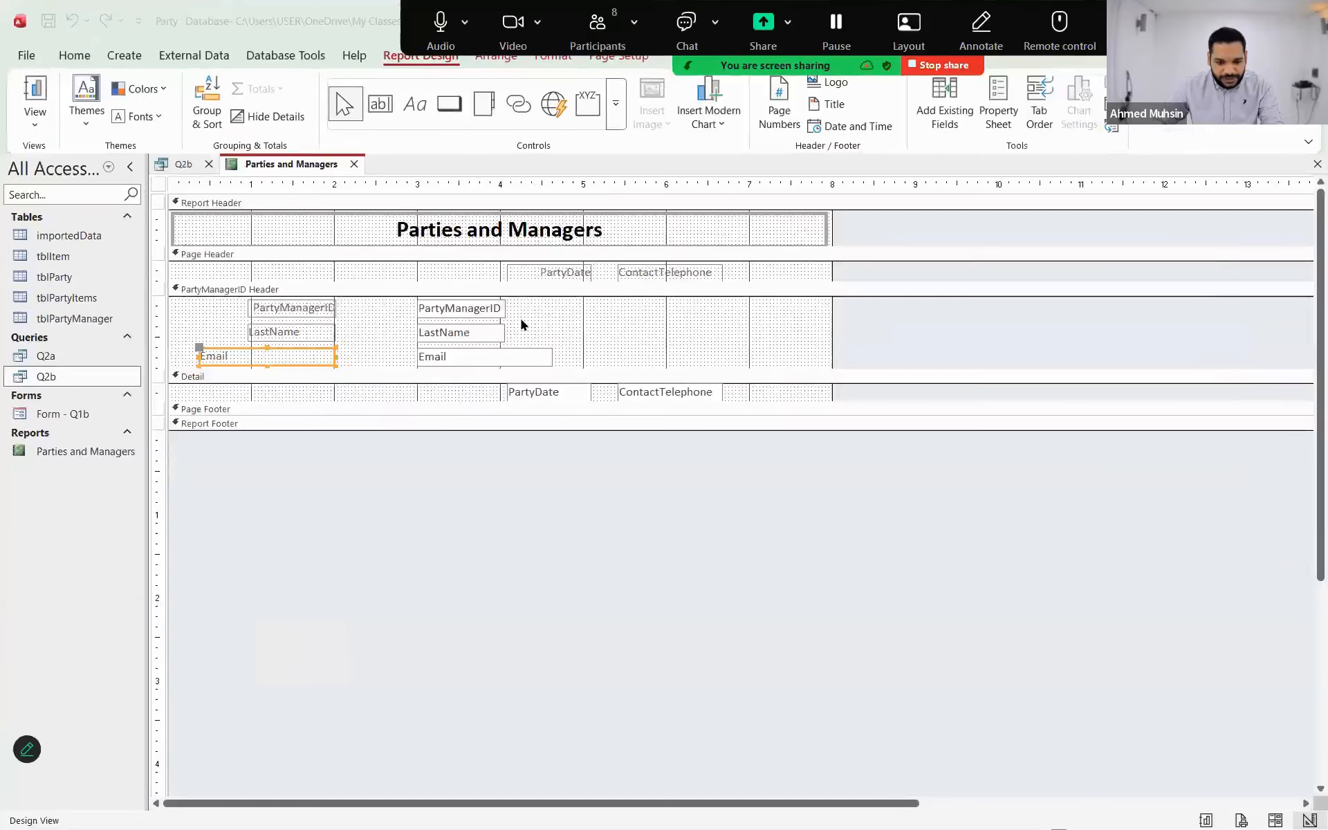
- Check the label style in Figure 1, then make the PartyManagerID, LastName and Email labels bold
key(alt+Tab)
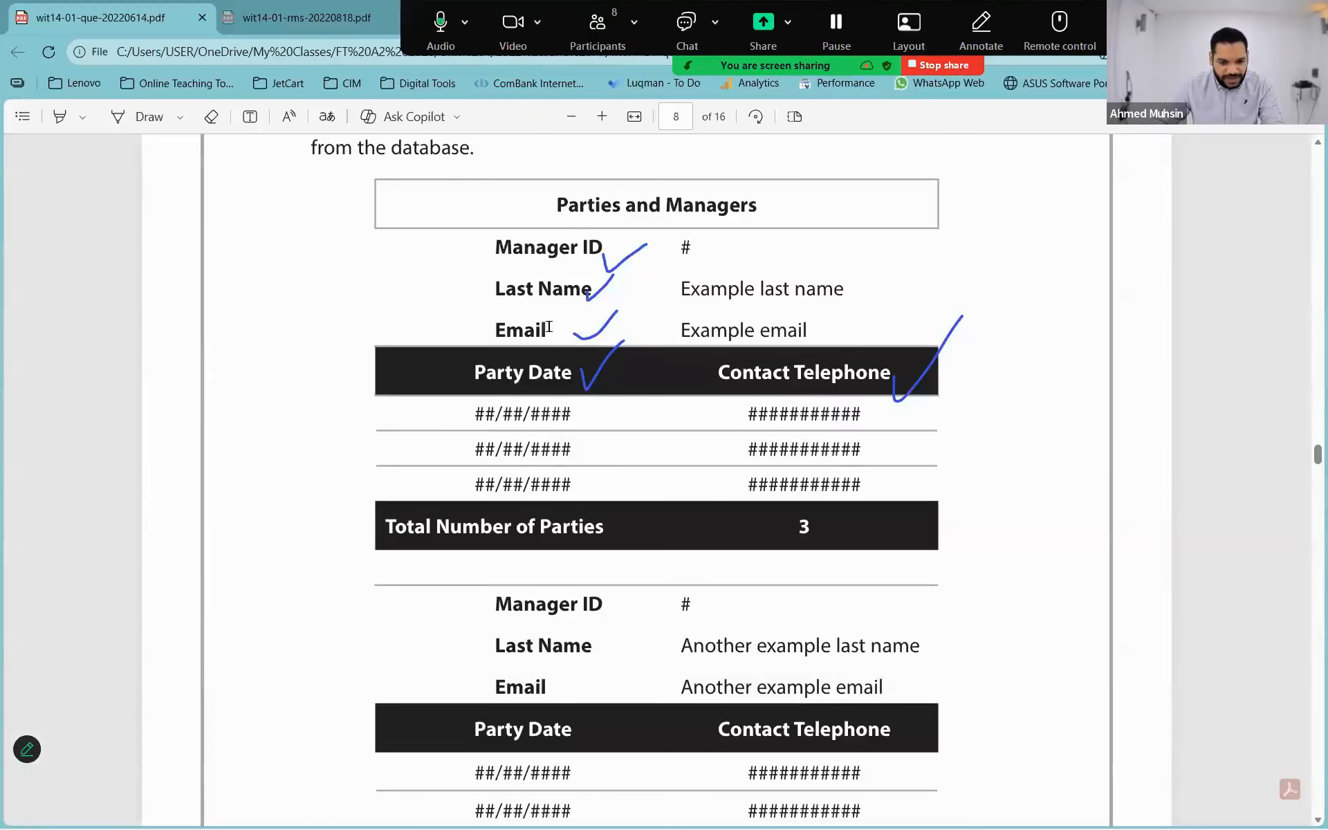
key(alt+Tab)
click(326, 308)
shift+click(320, 344)
shift+click(321, 356)
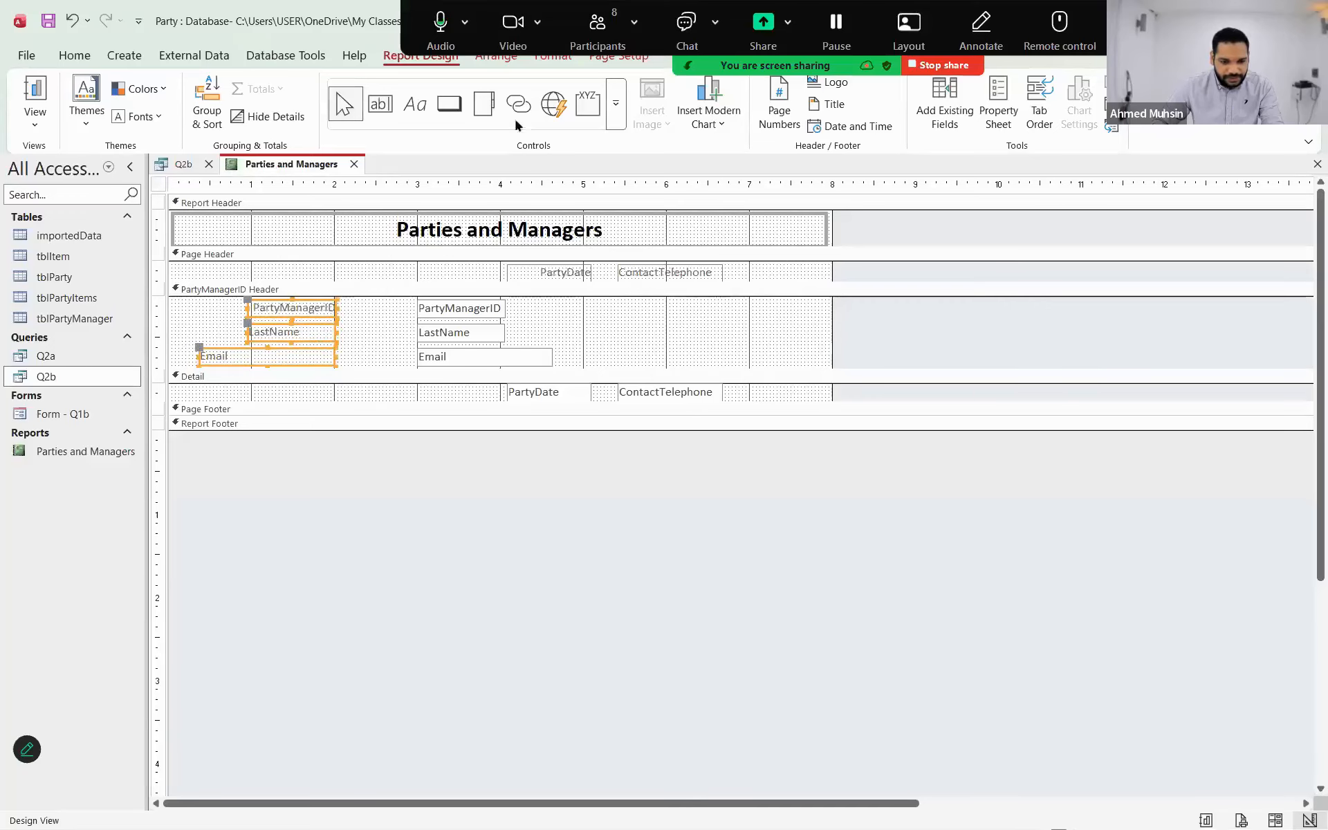
click(553, 57)
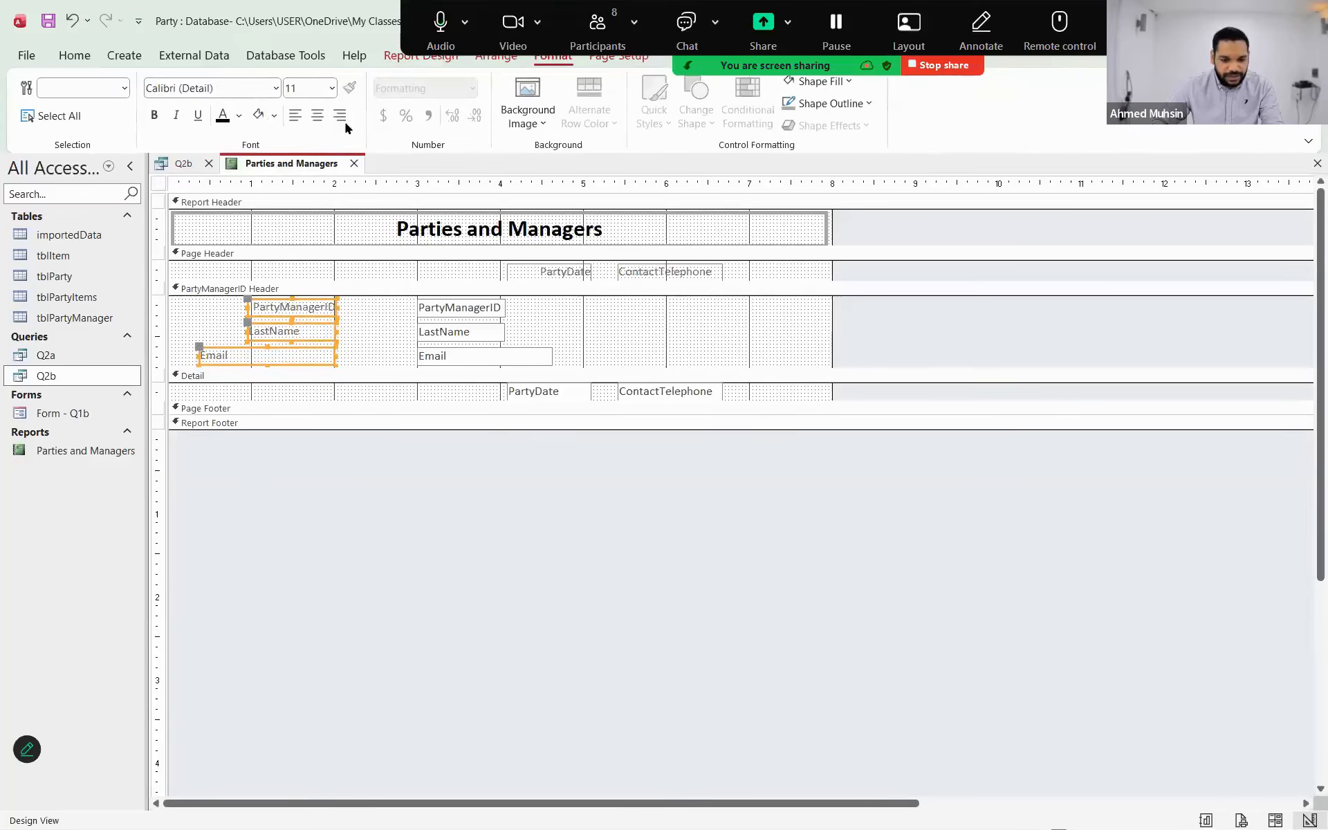
click(155, 116)
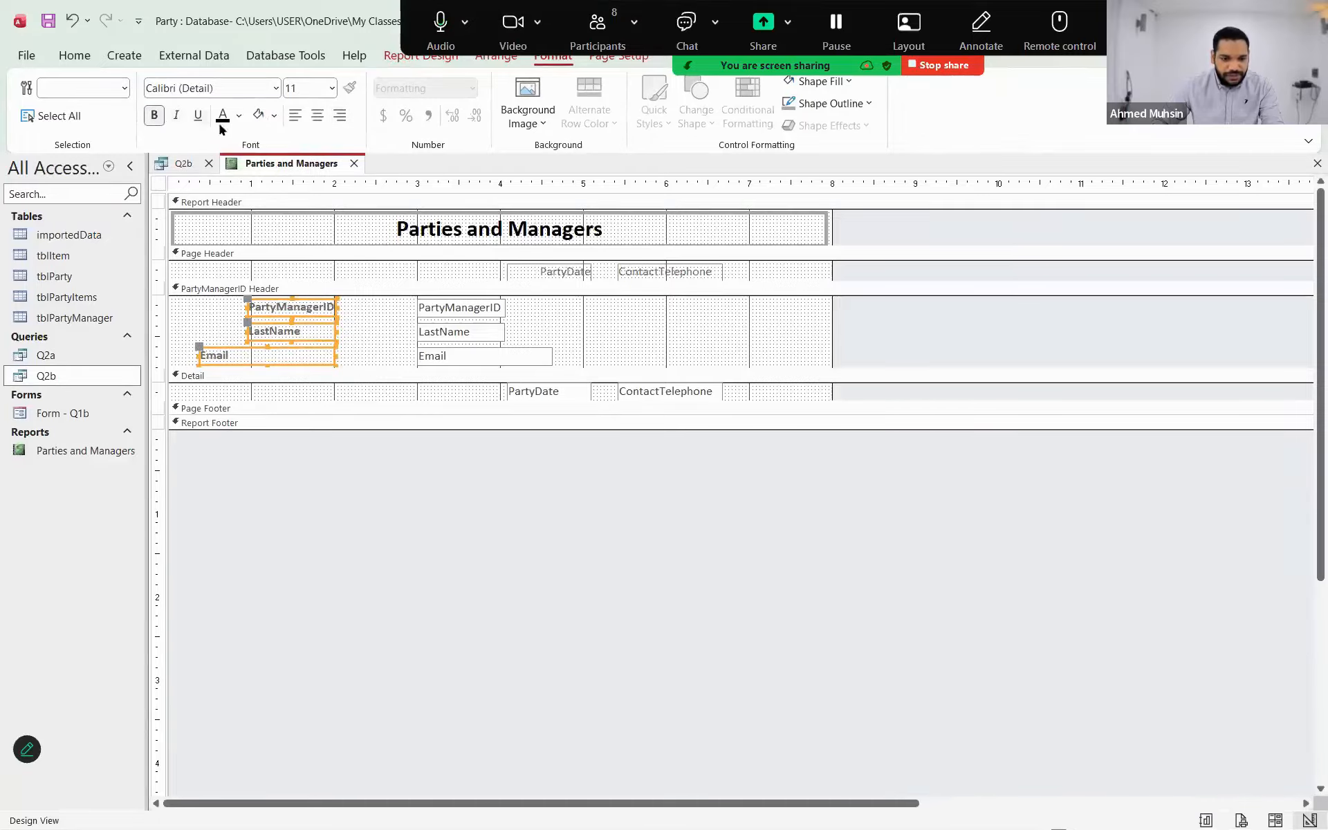
- Set the three bold manager labels to font size 14 and right-align their text
click(302, 92)
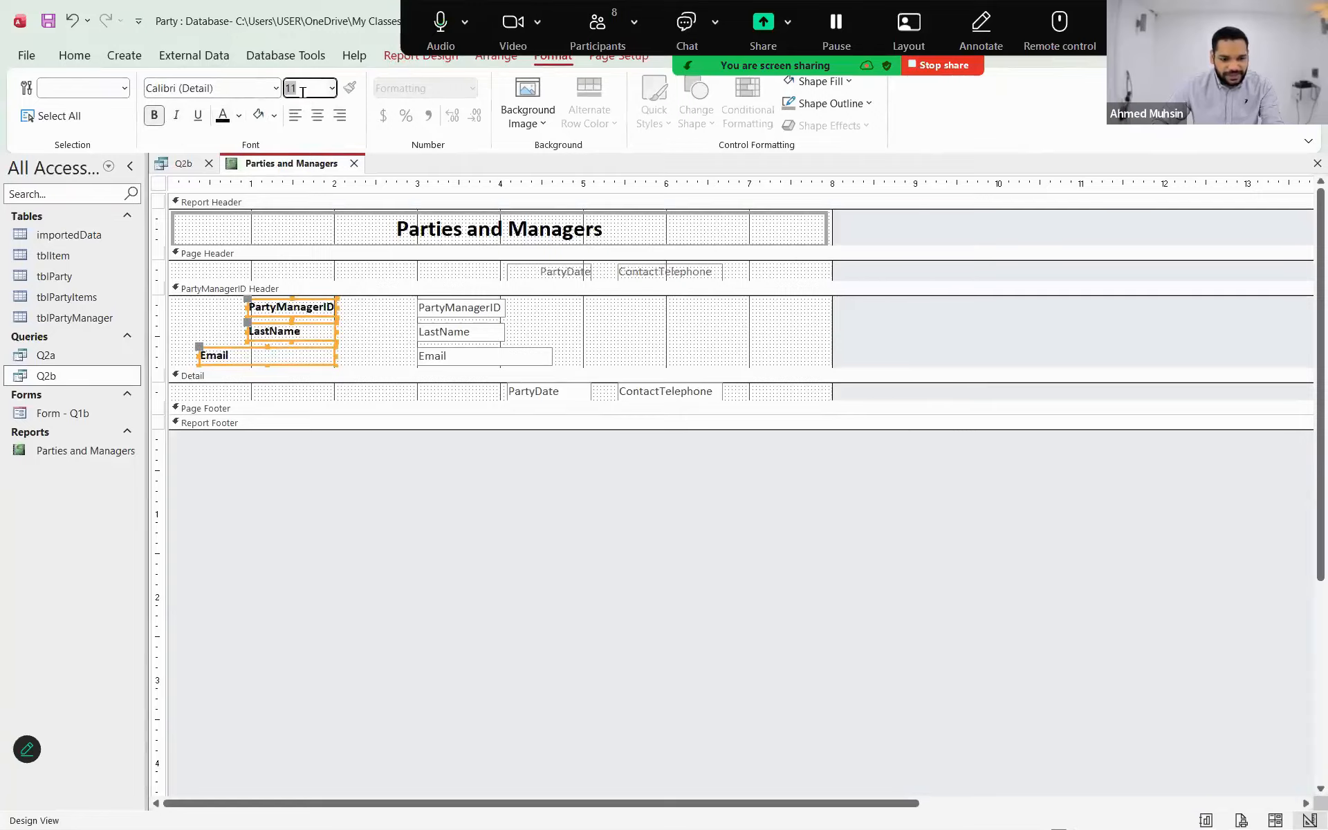
text(14)
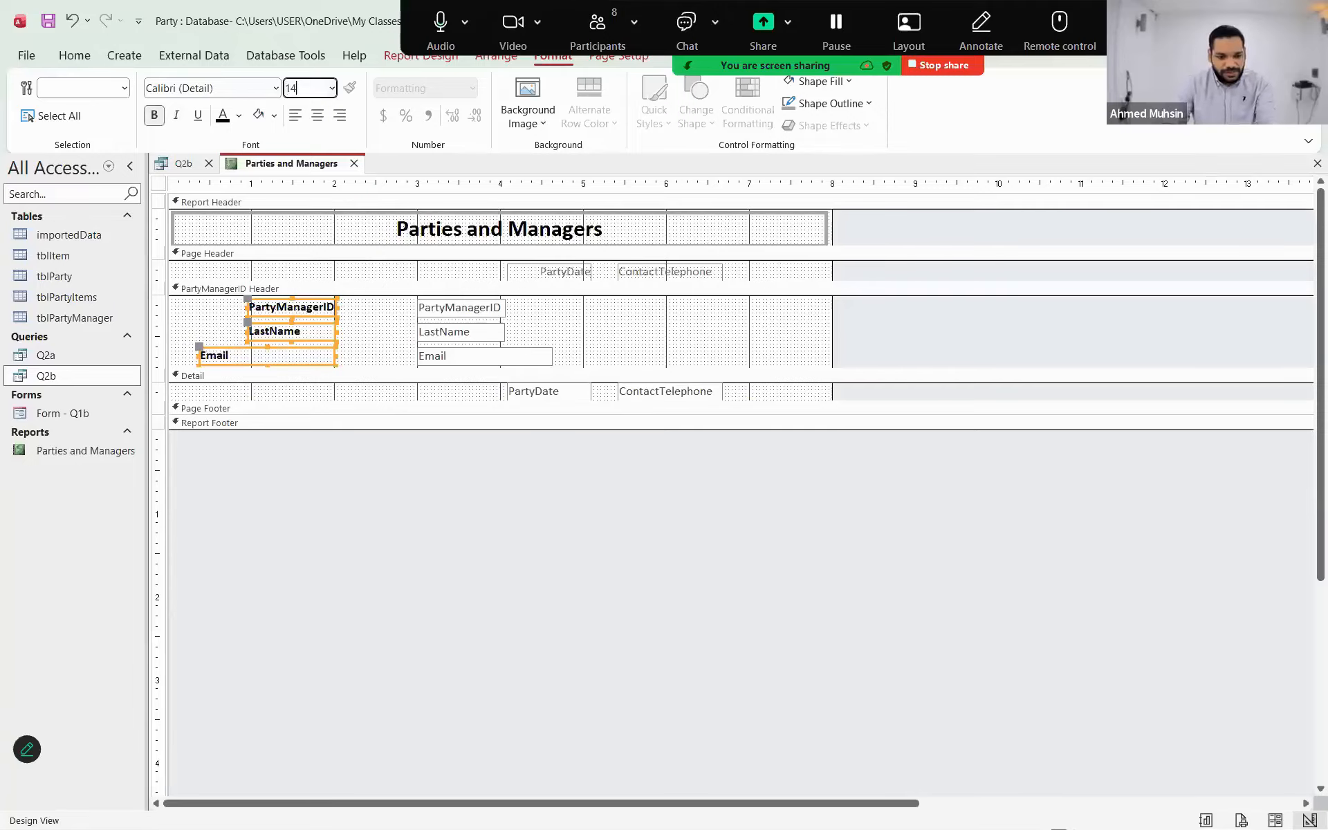
key(Return)
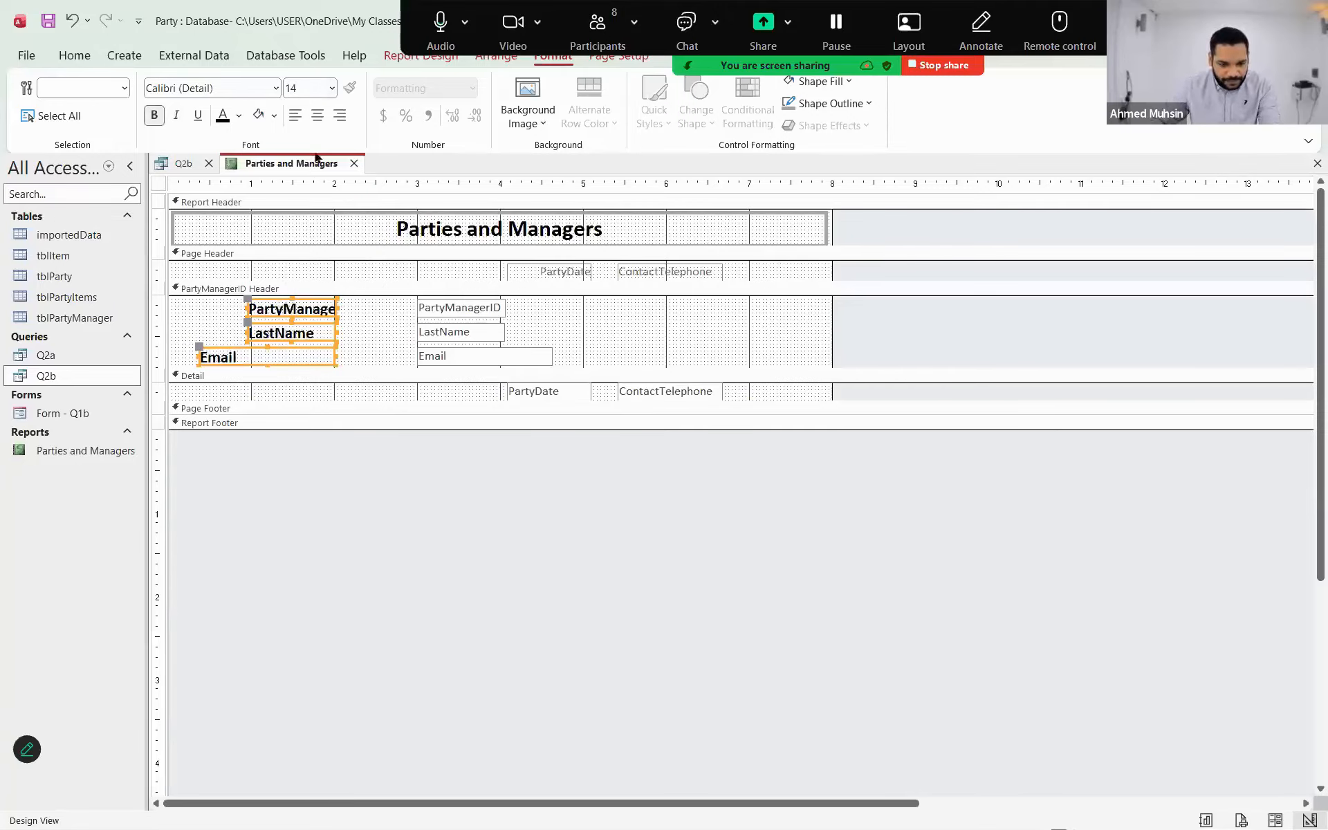
click(339, 115)
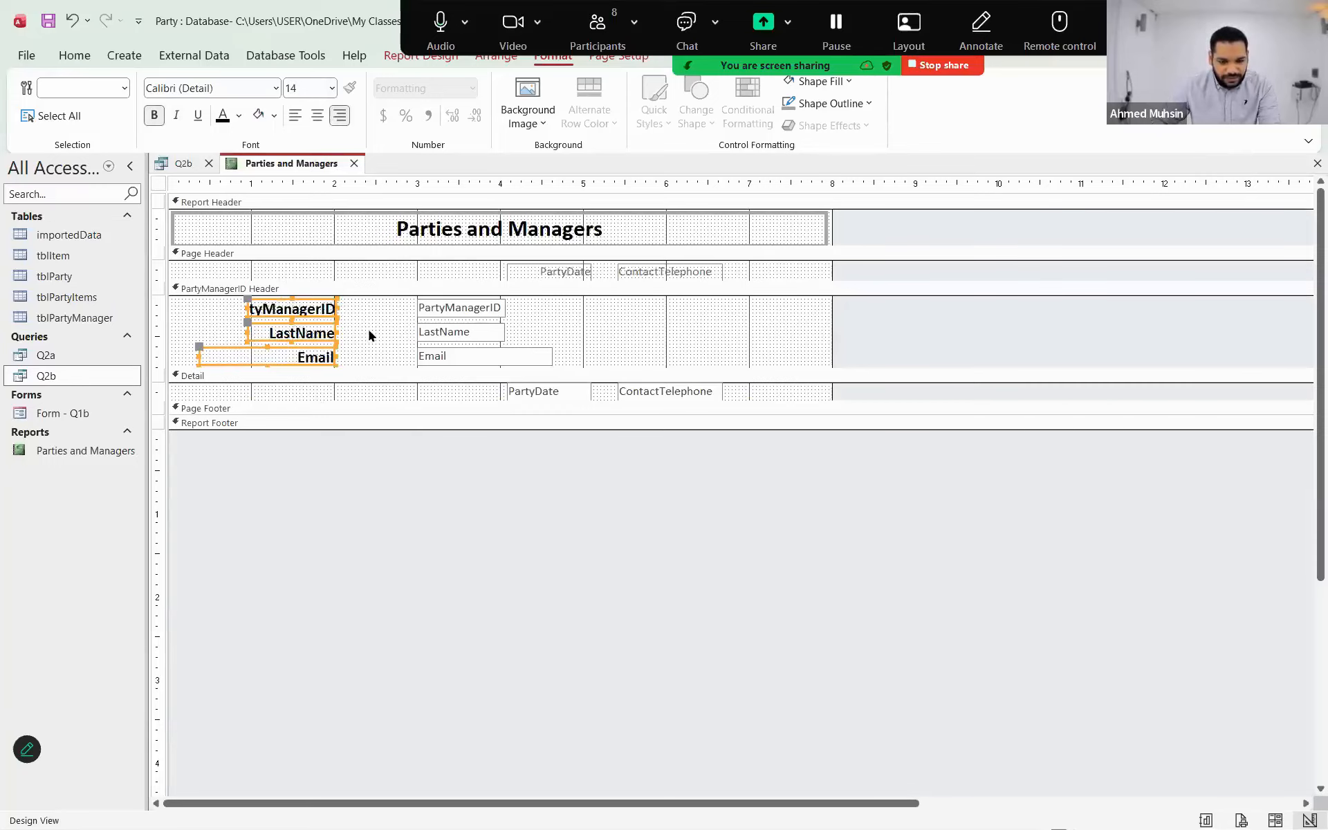
- Check the label wording in Figure 1, then change the PartyManagerID label's text to "Manager ID"
key(alt+Tab)
key(alt+Tab)
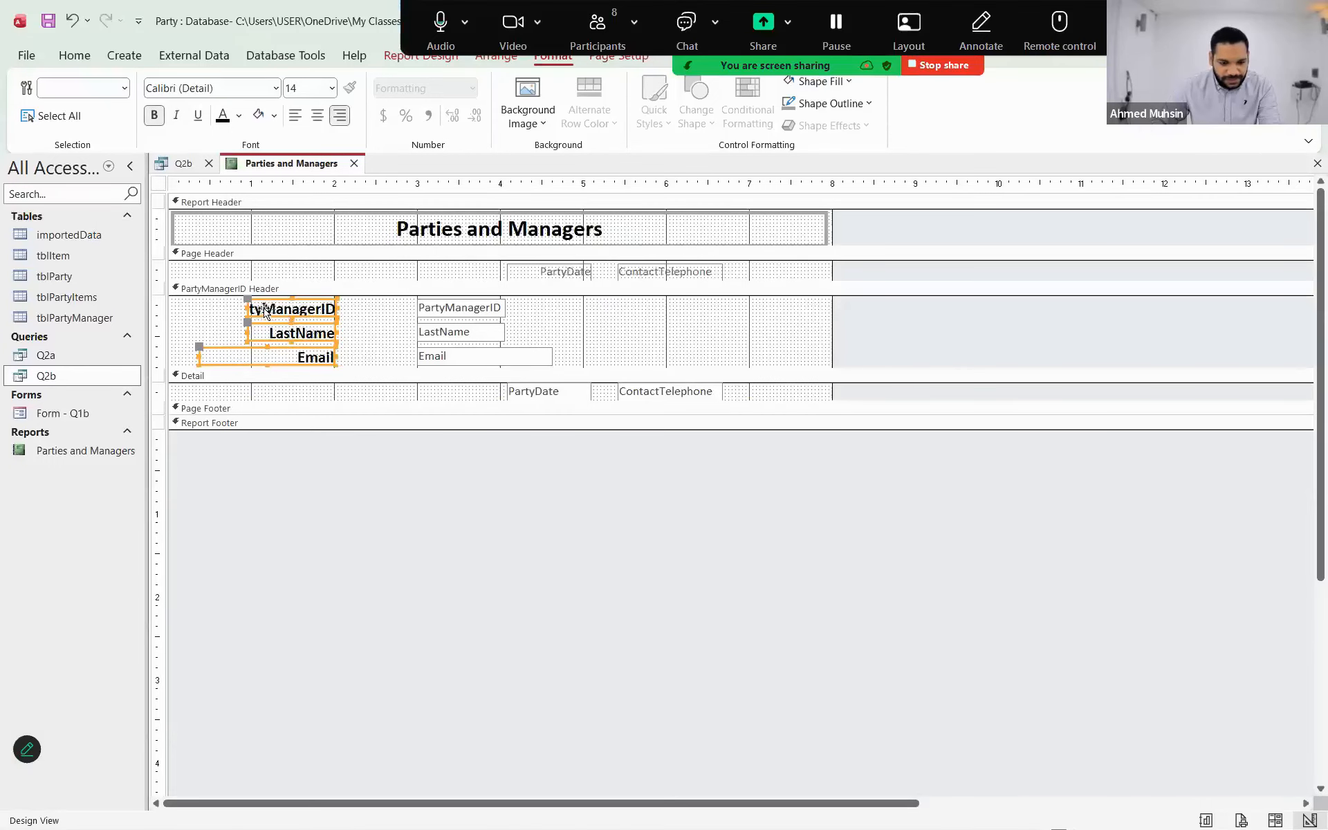
click(342, 519)
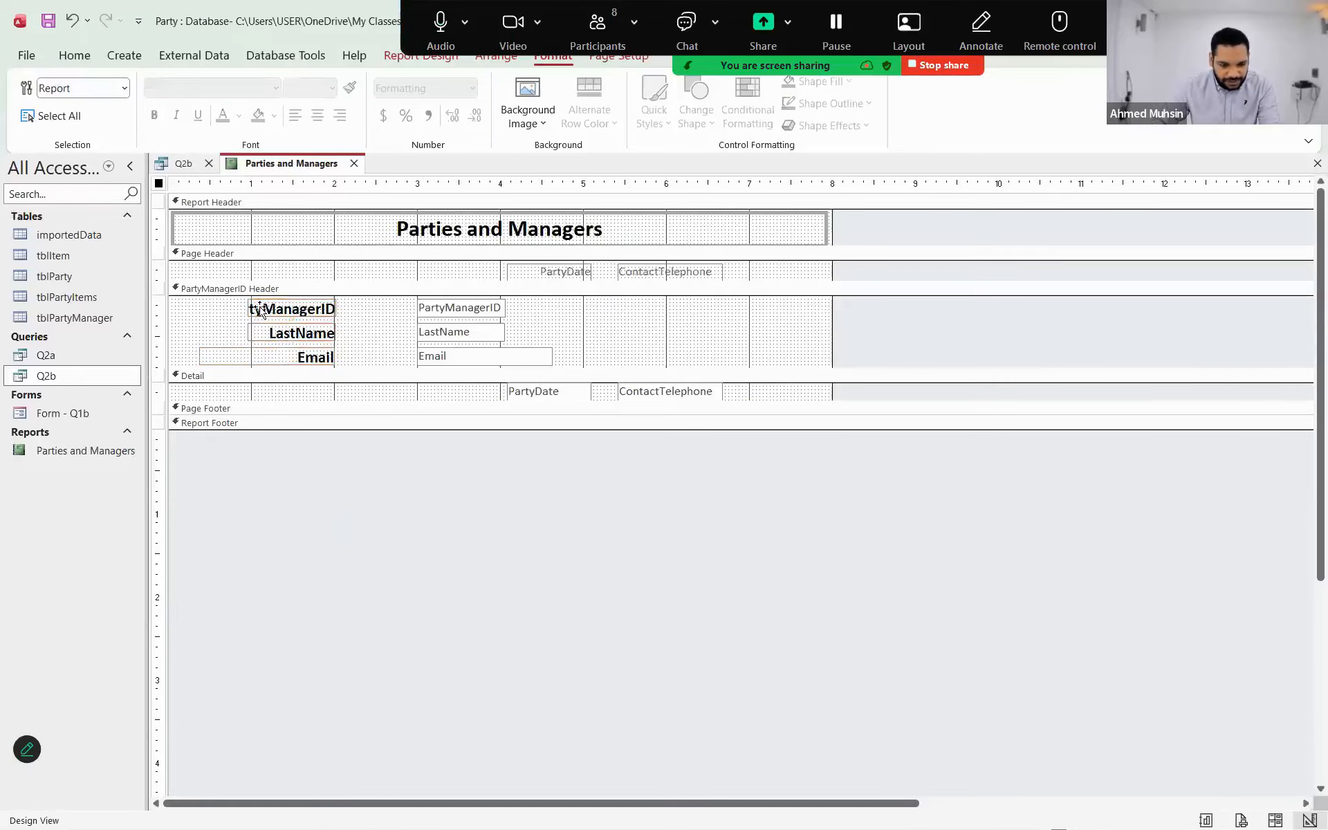
double_click(260, 309)
click(260, 309)
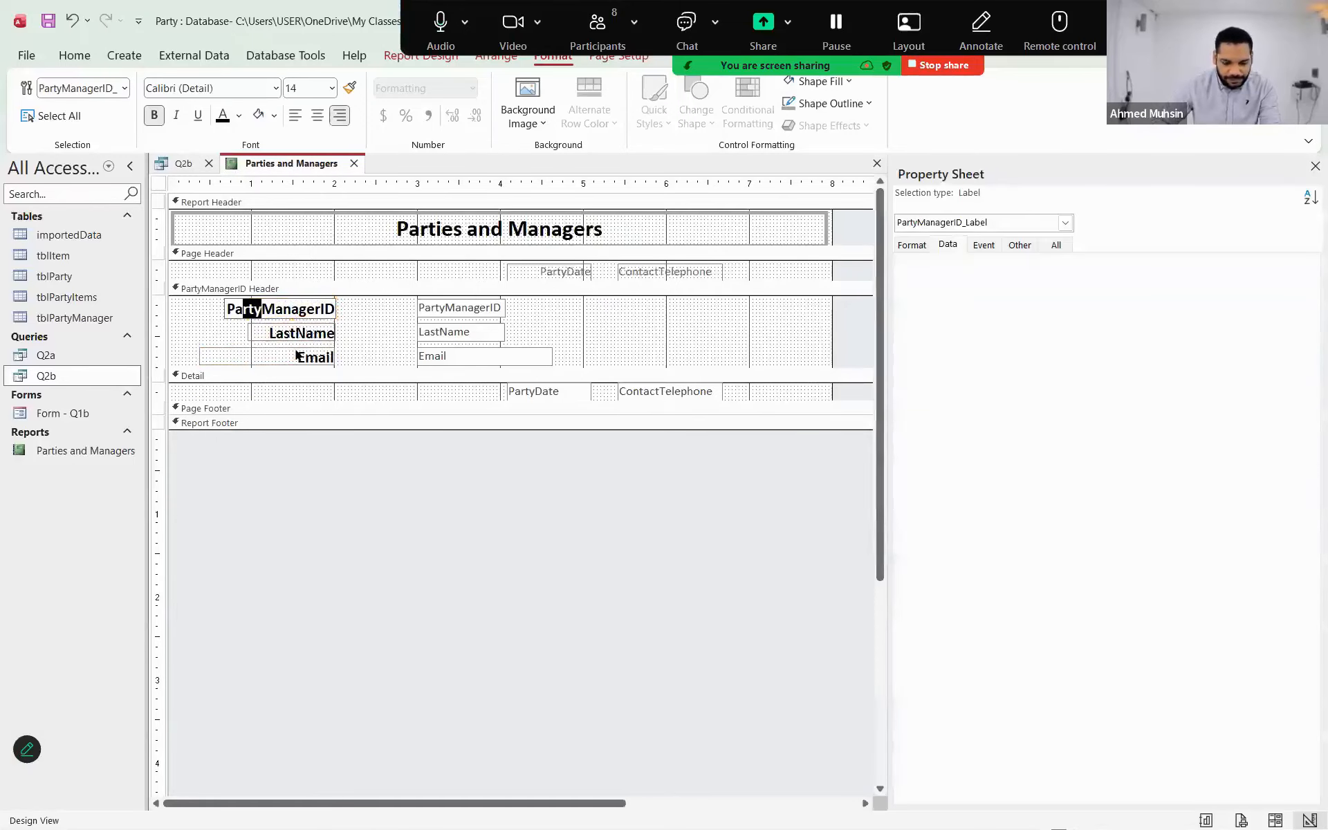
key(BackSpace)
key(BackSpace)
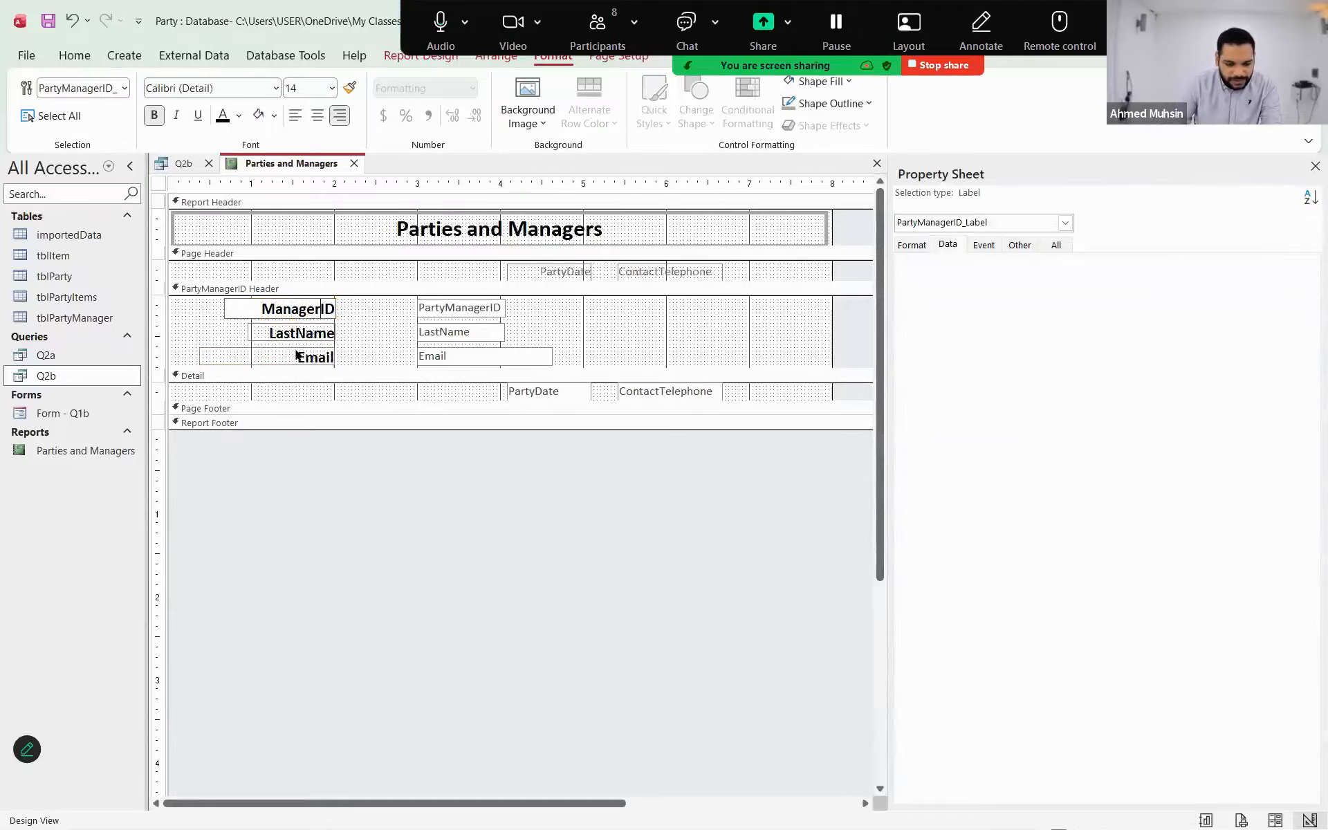
click(428, 520)
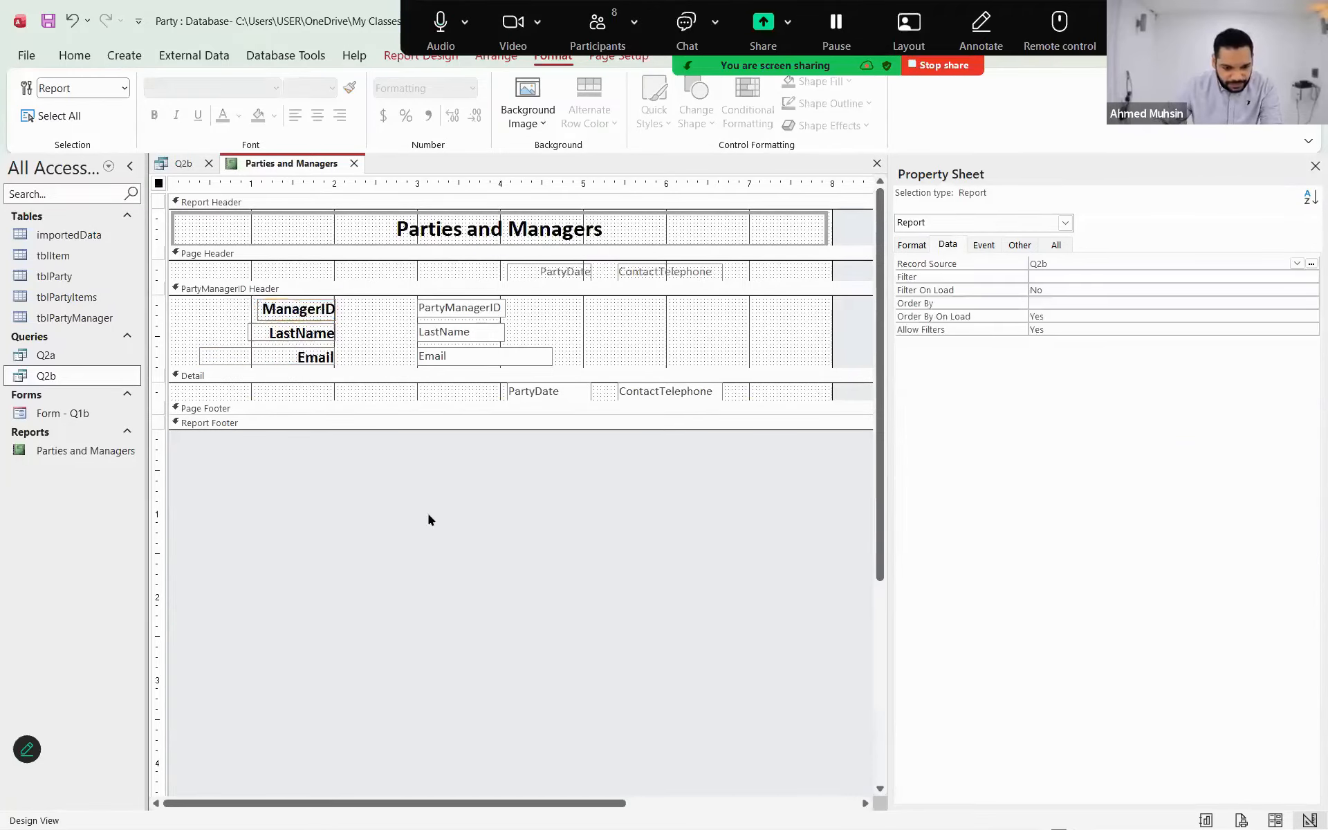
key(alt+Tab)
key(alt+Tab)
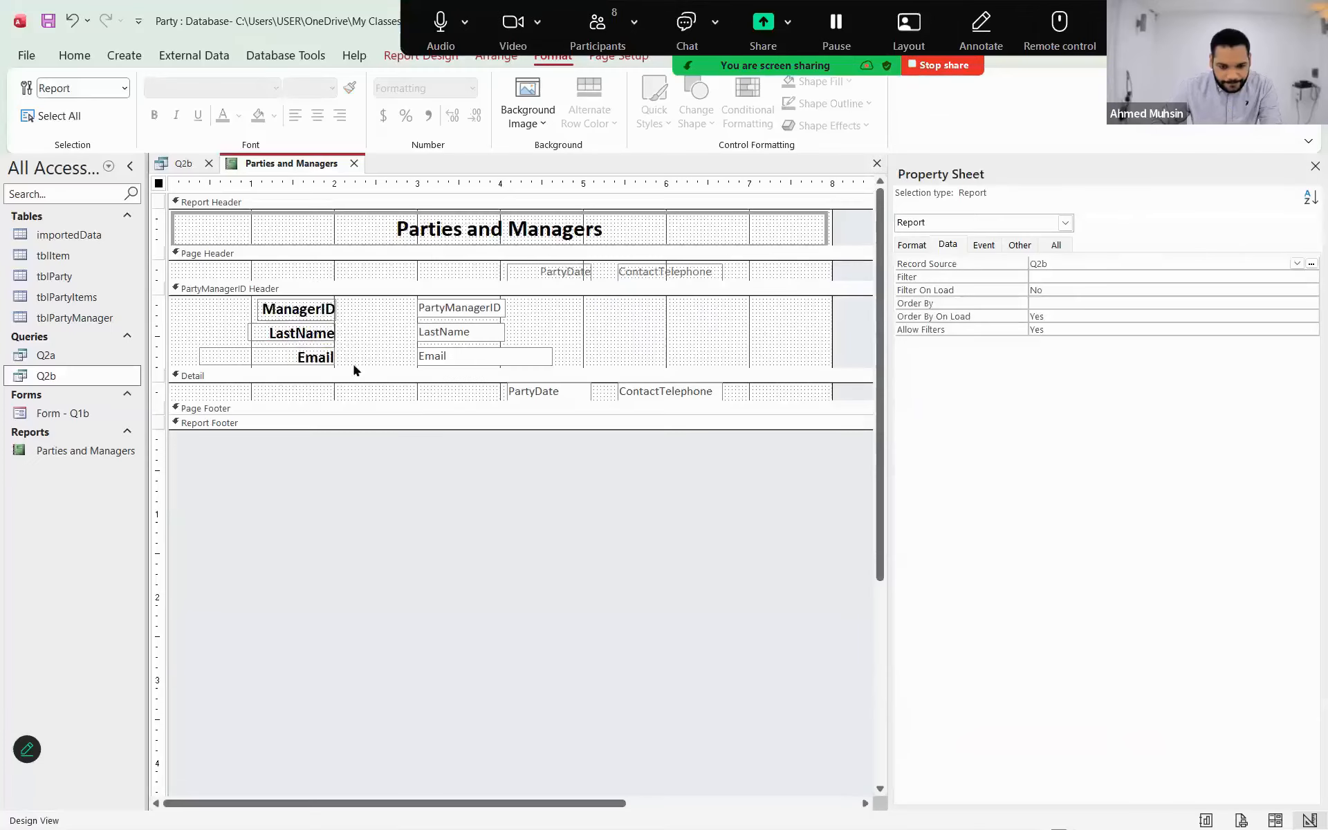
click(319, 309)
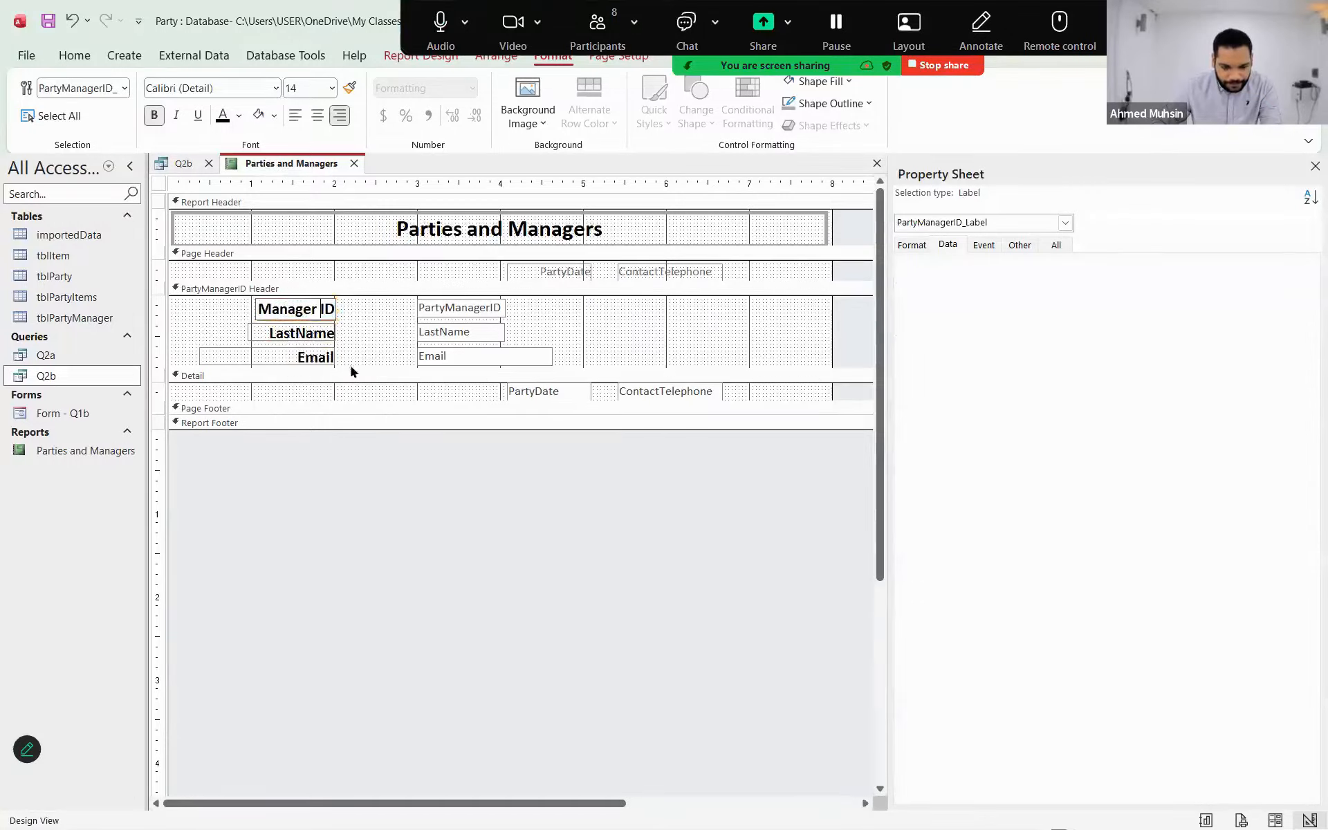
click(361, 538)
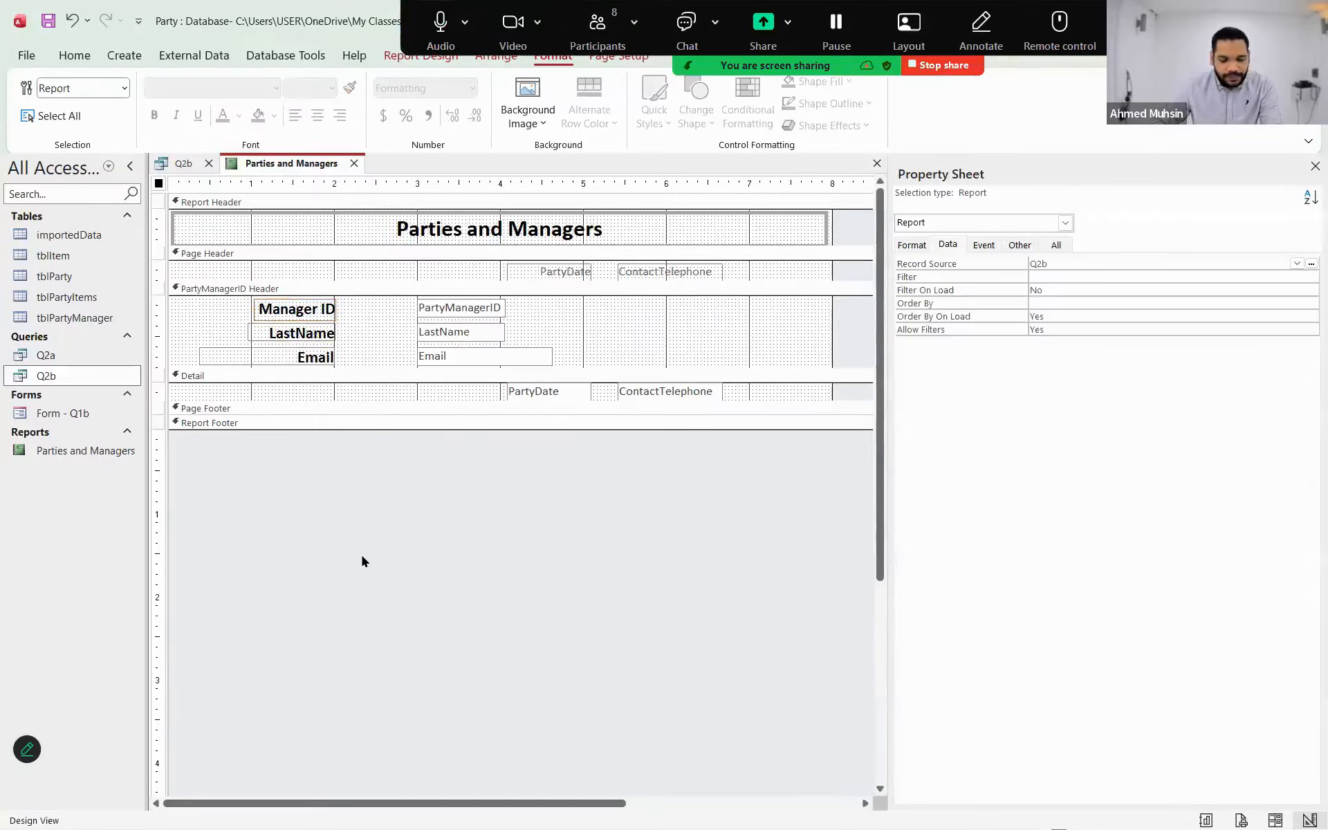
- Compare with Figure 1 and change the LastName label's text to "Last Name"
key(alt+Tab)
key(alt+Tab)
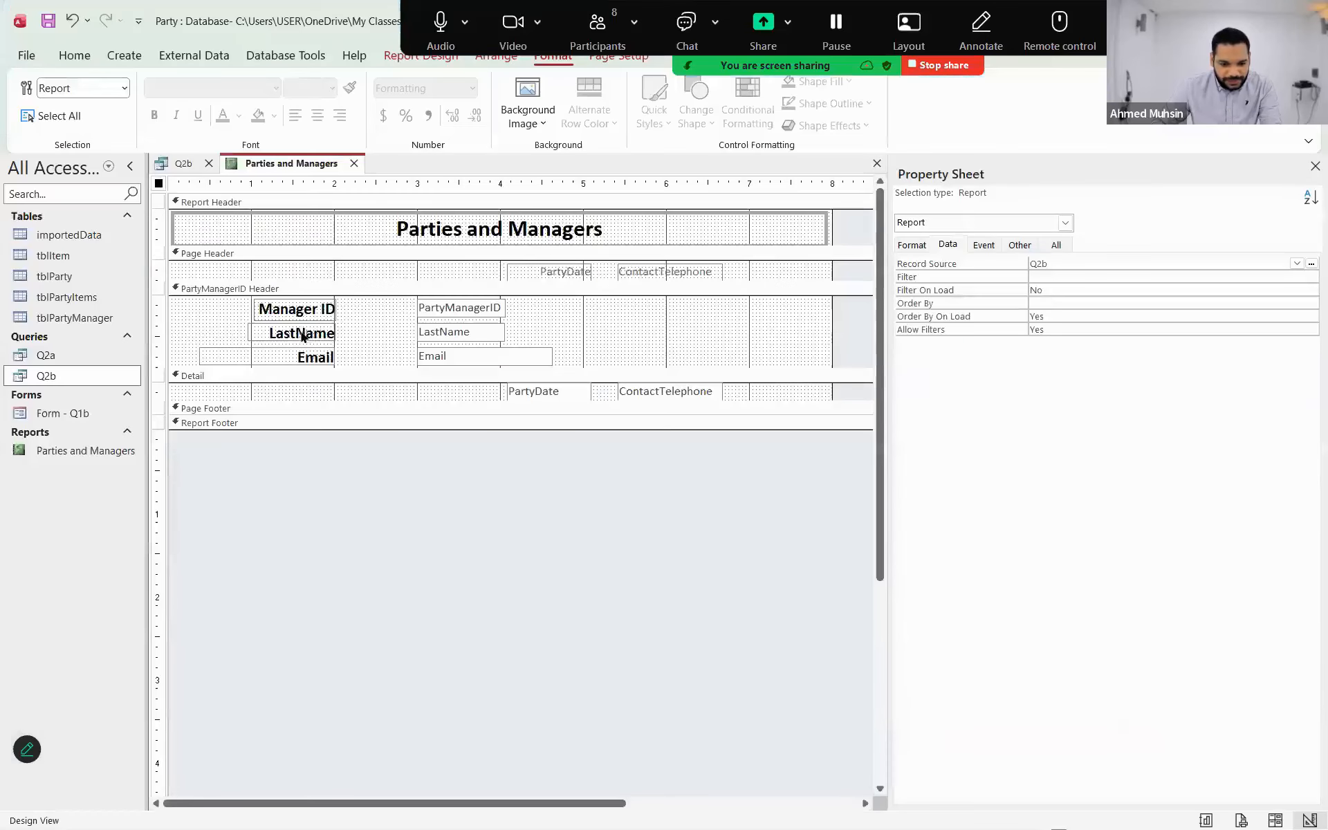
click(302, 334)
click(296, 334)
click(400, 503)
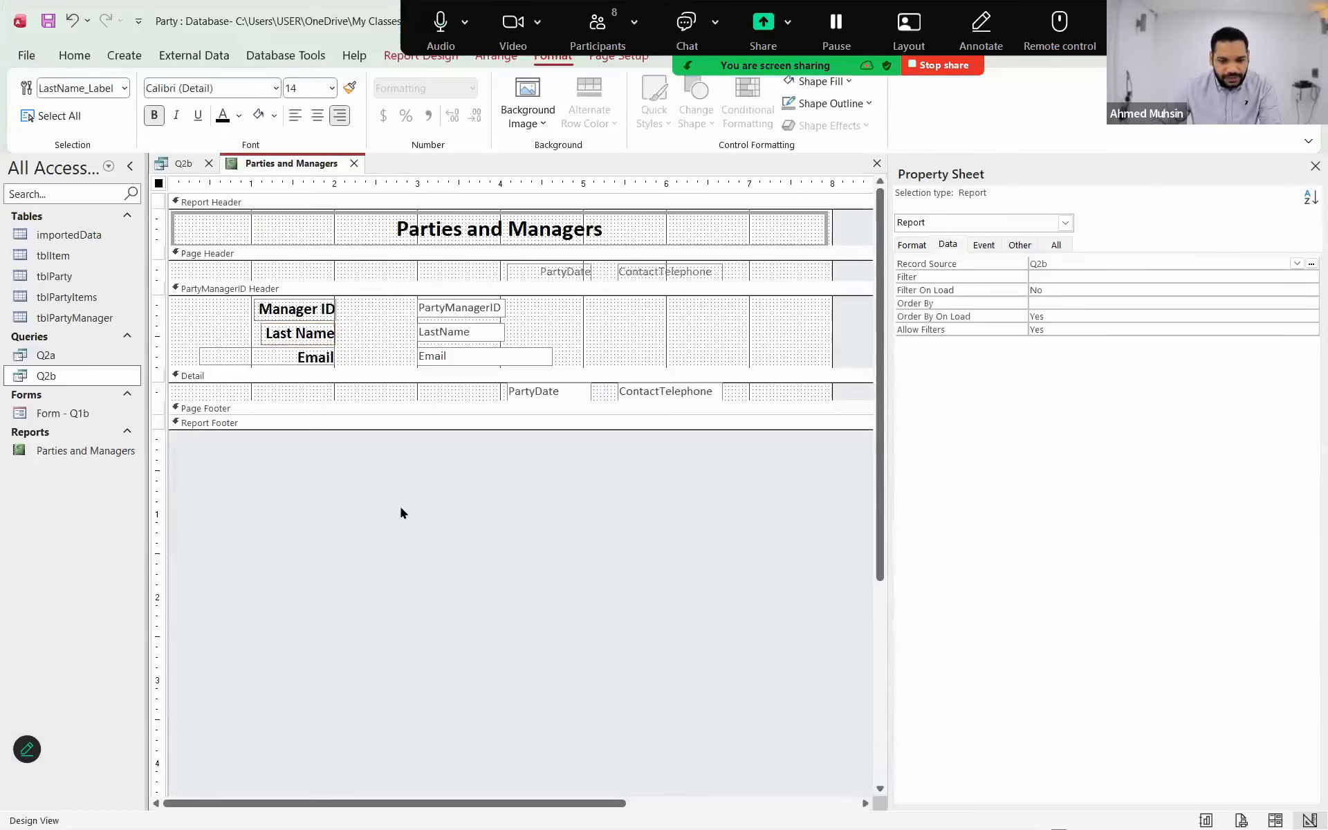
- Check the manager values in Figure 1, then set the PartyManagerID, LastName and Email fields to font size 14
key(alt+Tab)
key(alt+Tab)
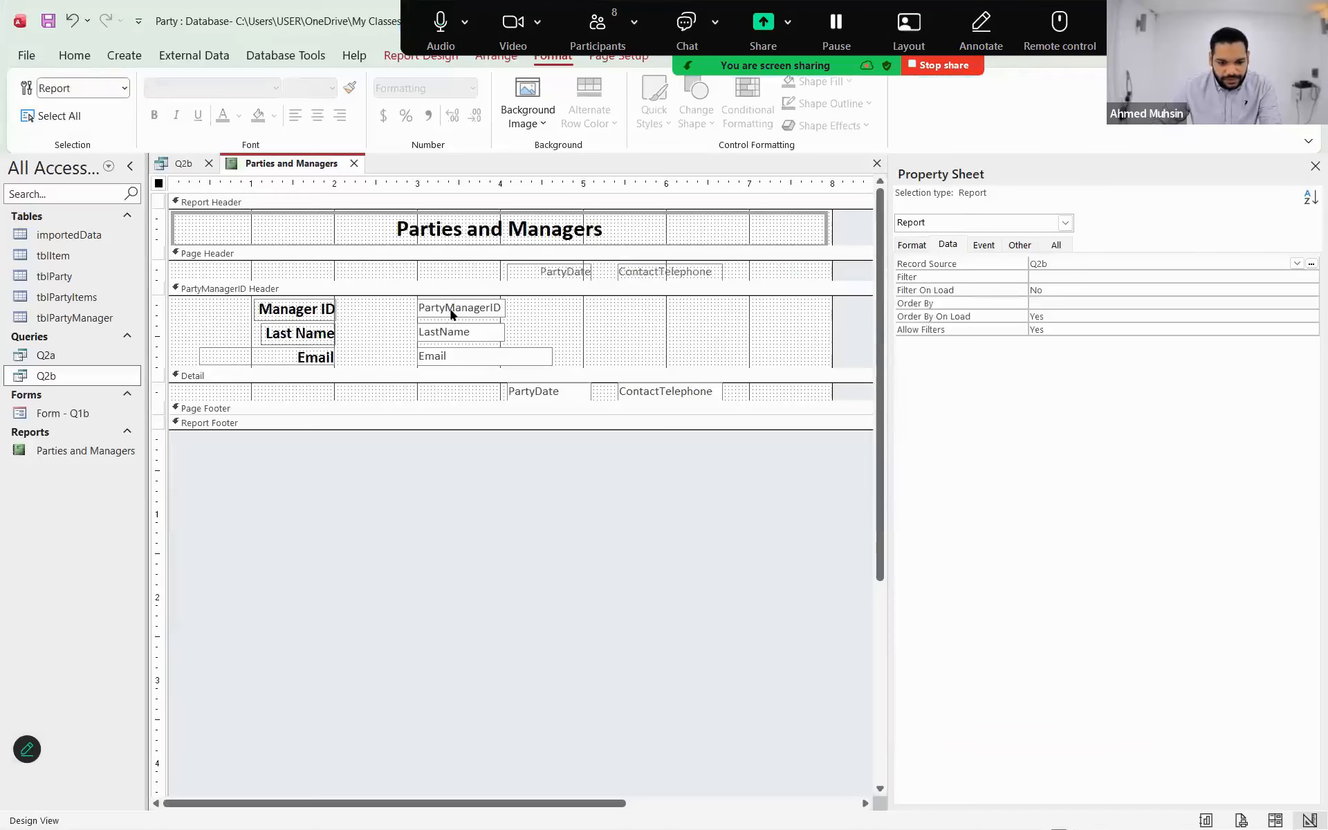
click(450, 311)
shift+click(446, 332)
shift+click(446, 356)
click(302, 90)
text(14)
key(Return)
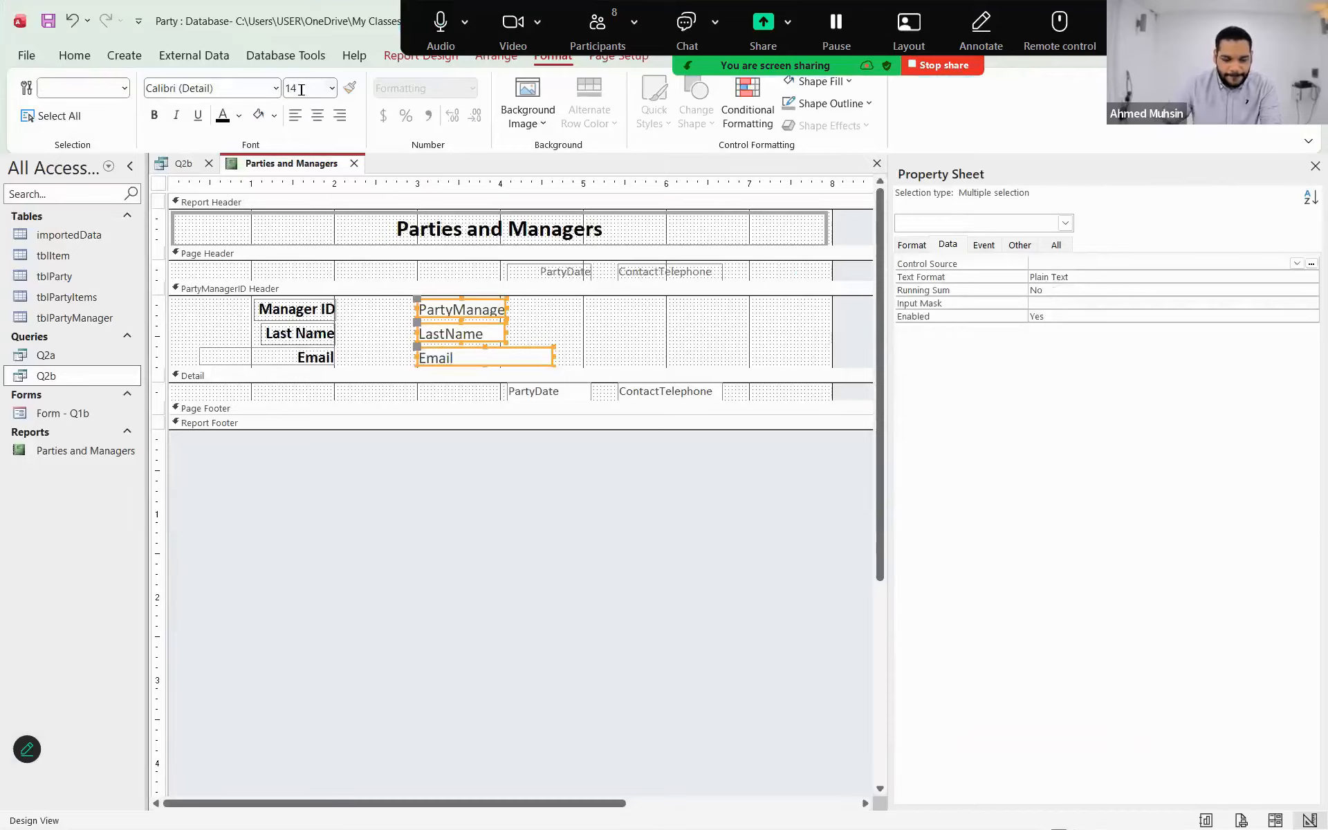
- Shift the Manager ID, Last Name and Email labels right to about the 2.6-inch mark, comparing their spacing with Figure 1
click(329, 313)
shift+click(325, 337)
shift+click(322, 359)
key(Right)
key(Right)
key(Right)
key(Right)
key(Right)
key(Right)
key(Right)
key(Right)
key(Right)
key(Right)
key(Right)
key(Right)
key(alt+Tab)
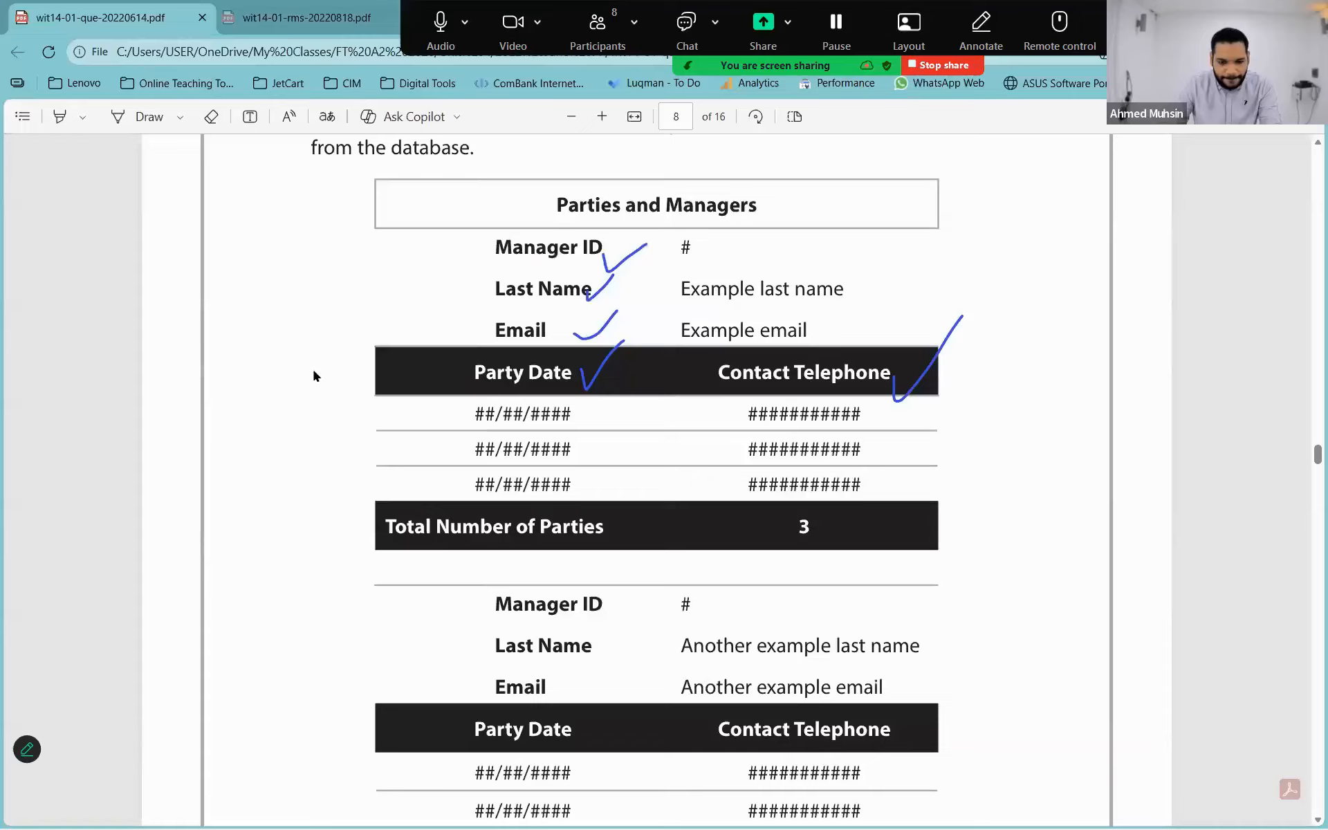
key(alt+Tab)
key(Left)
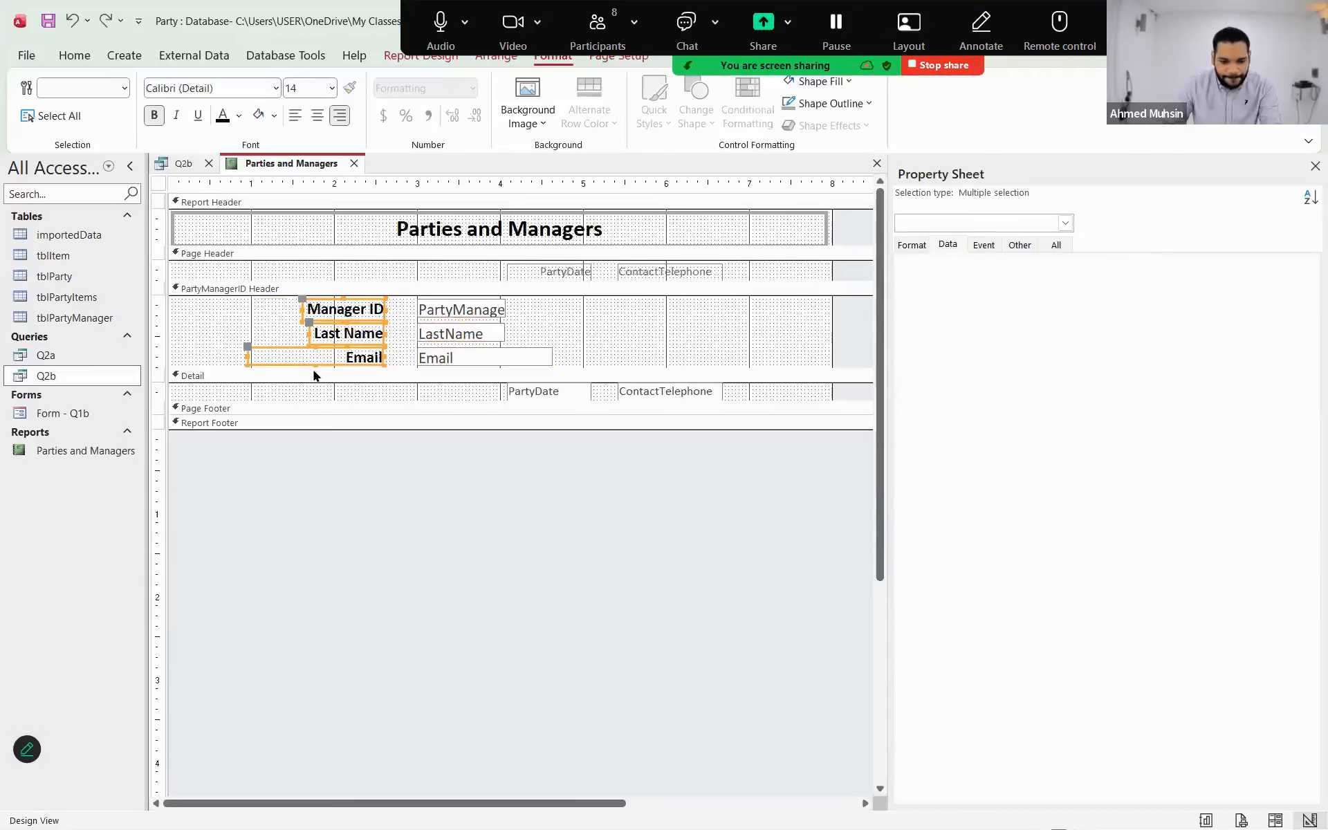
click(442, 564)
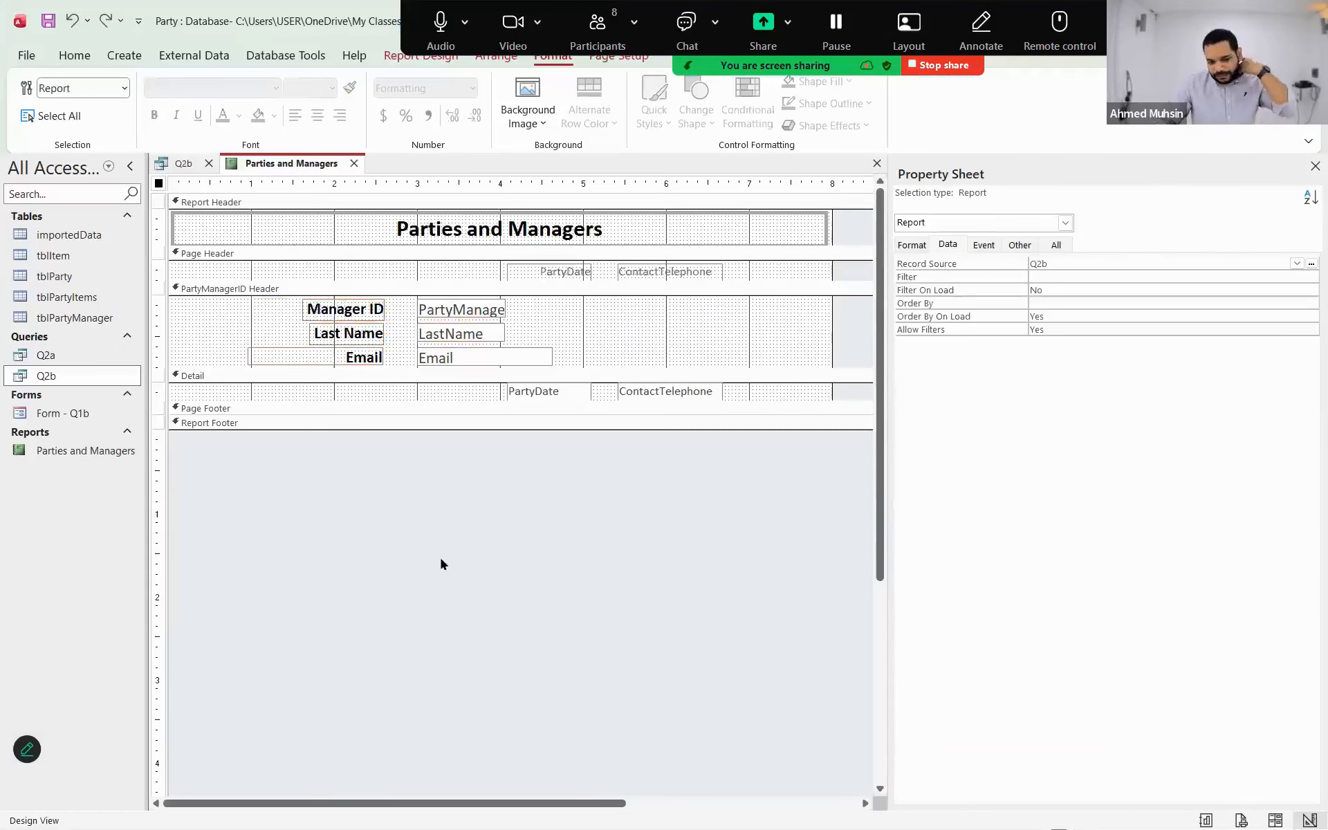
- Preview the Parties and Managers report in Report View
click(67, 58)
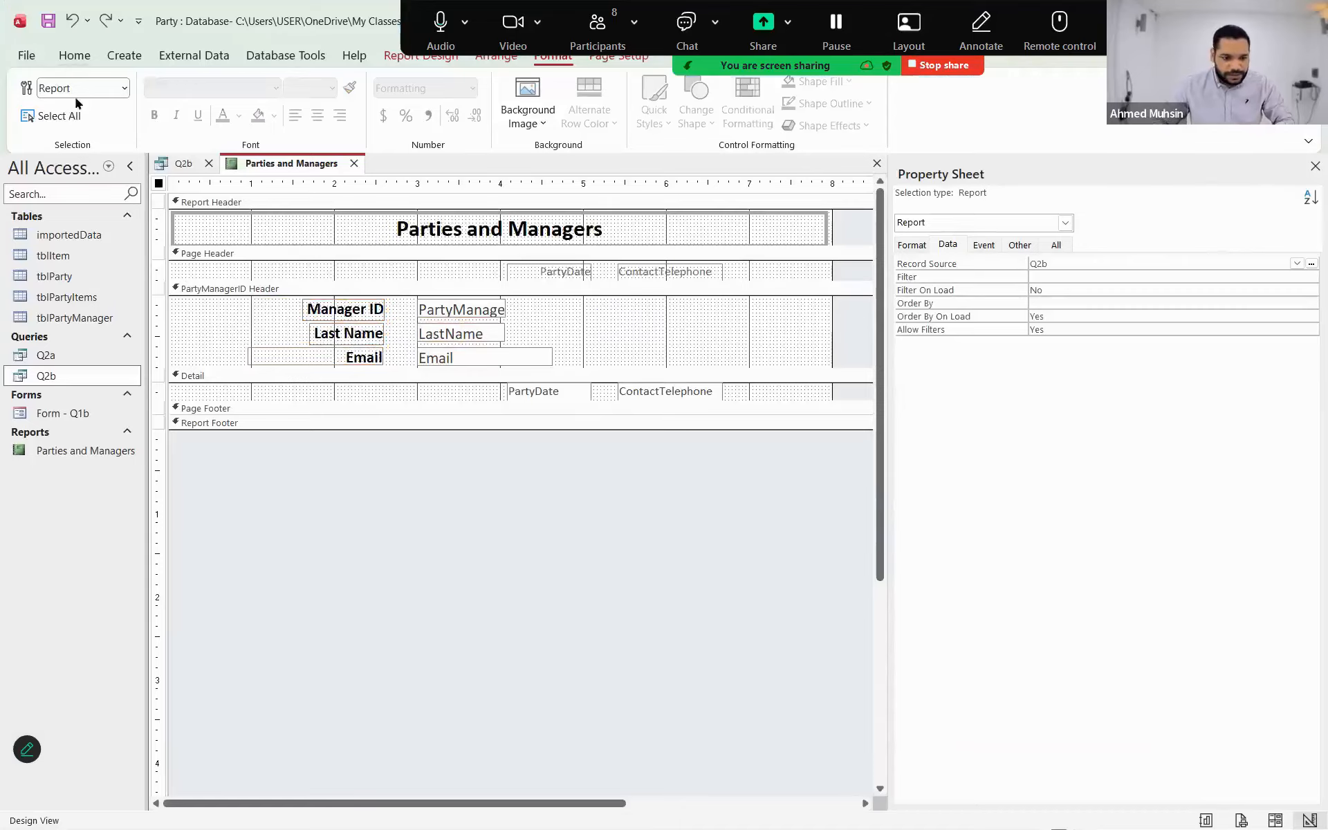
click(34, 111)
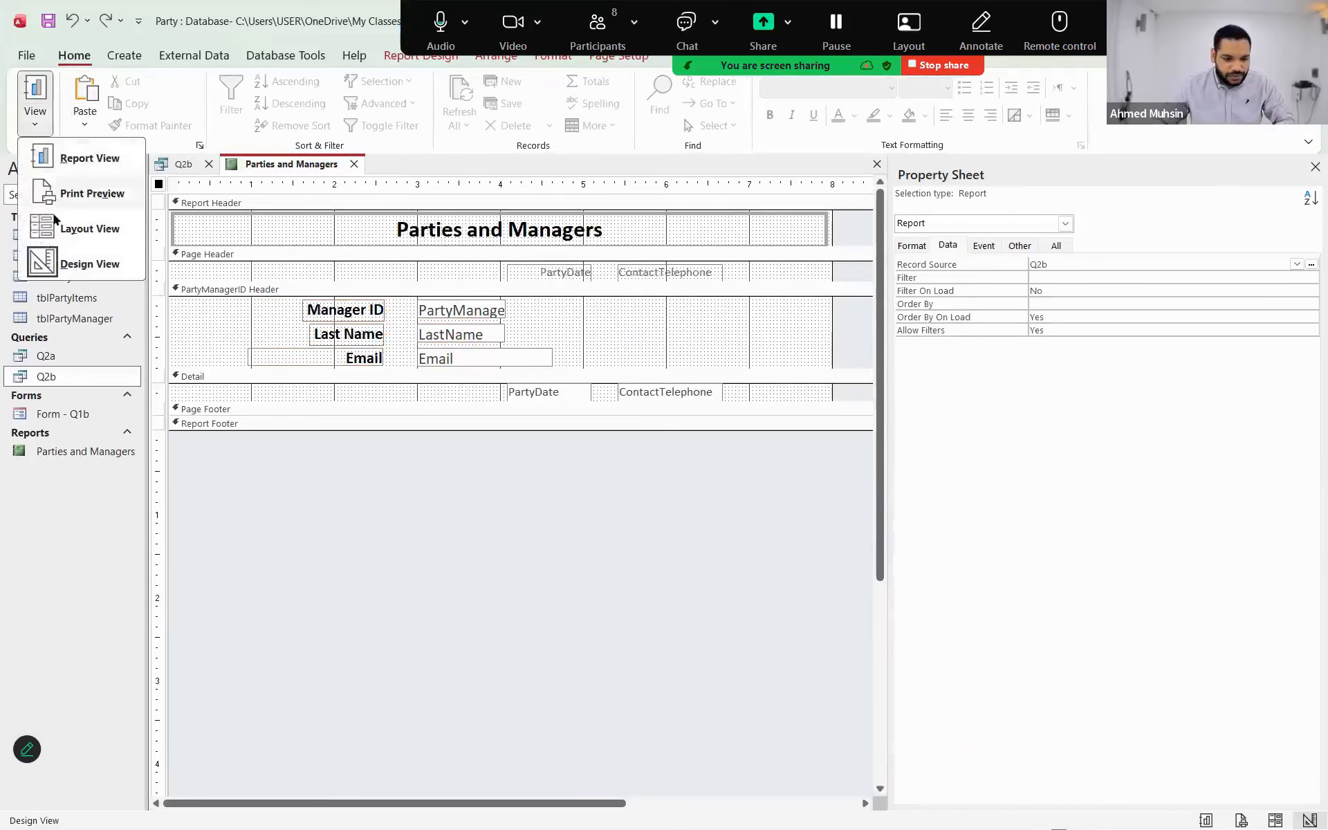
click(61, 158)
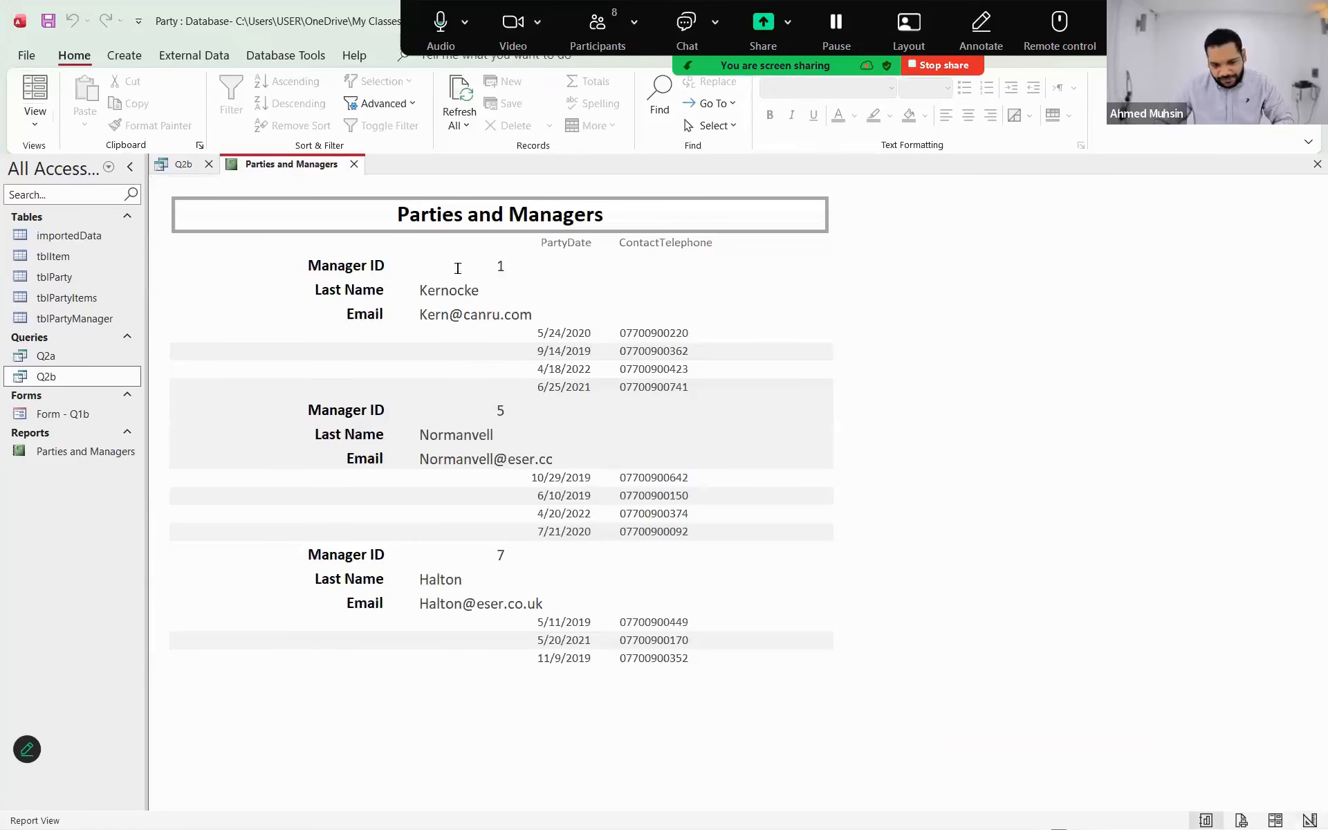
- Return the report to Design View and left-align the PartyManagerID field
click(36, 119)
click(52, 267)
click(487, 309)
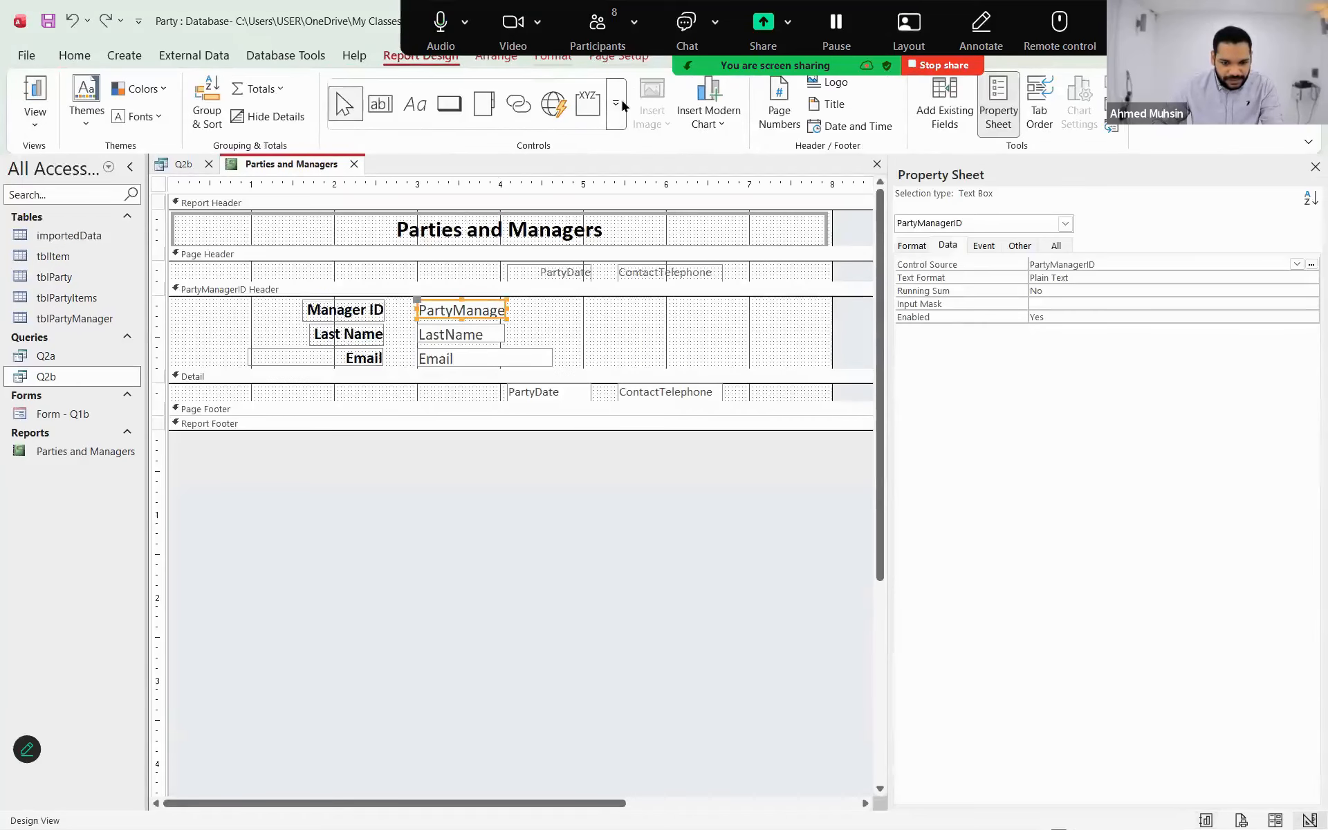
click(552, 55)
click(295, 116)
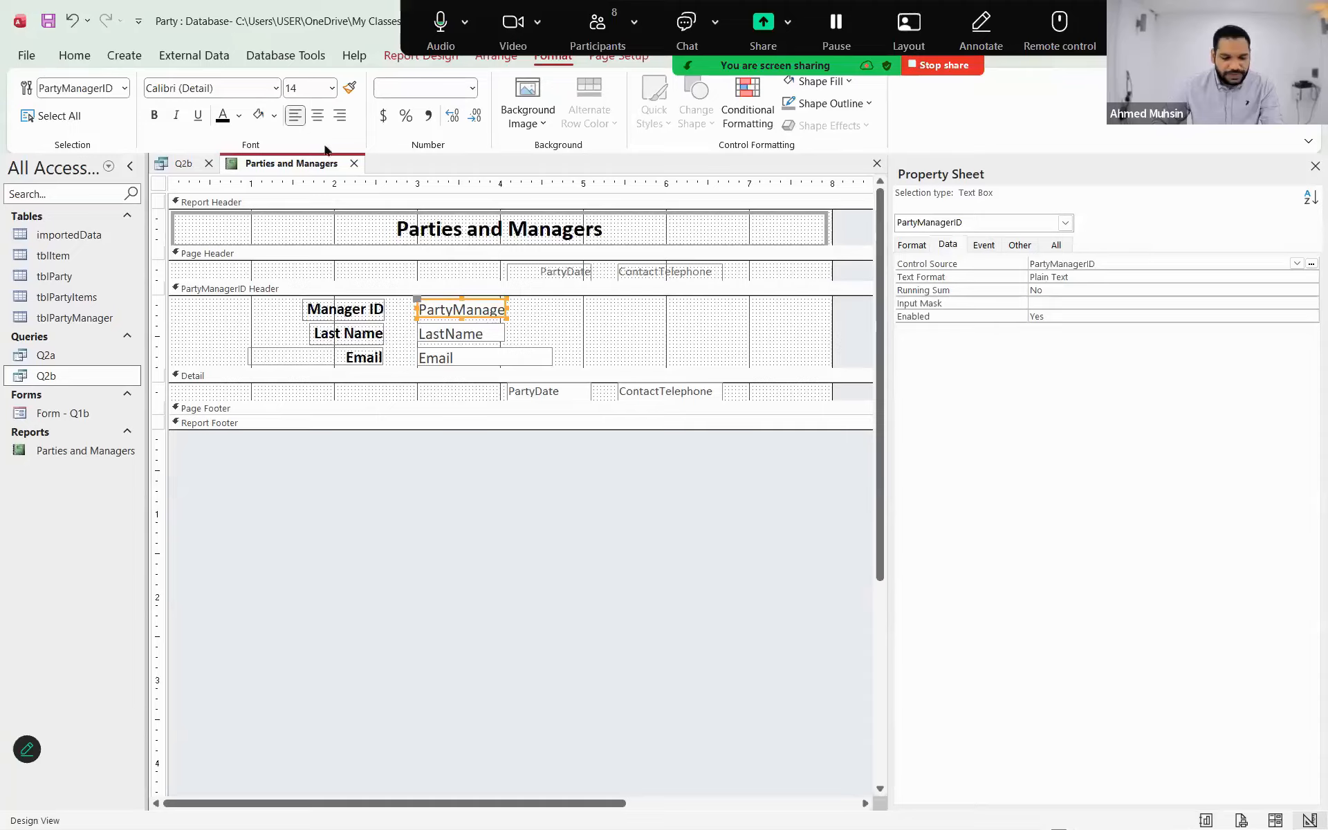
click(361, 528)
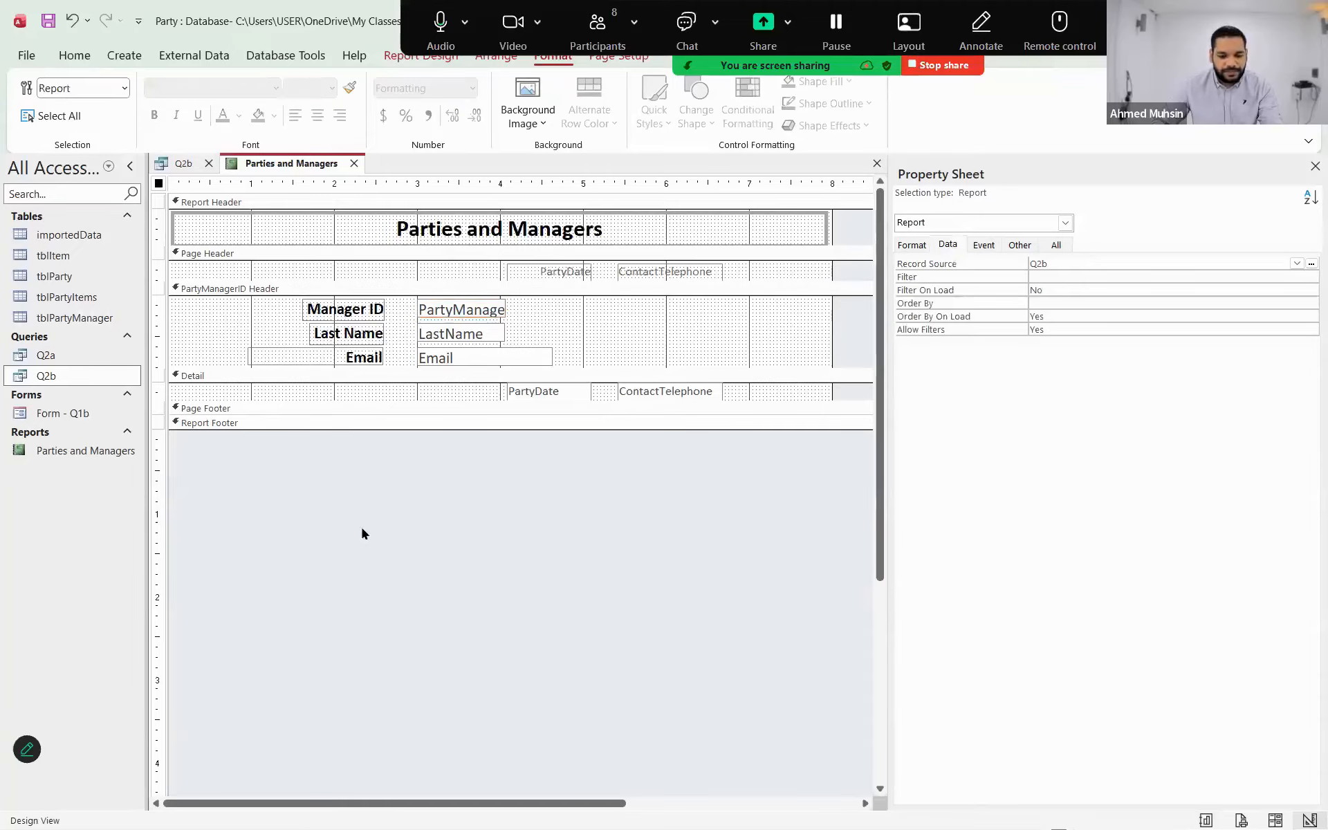
- Check Figure 1, then enlarge the PartyManagerID Header section and move the PartyDate label from the page header into its lower part
key(alt+Tab)
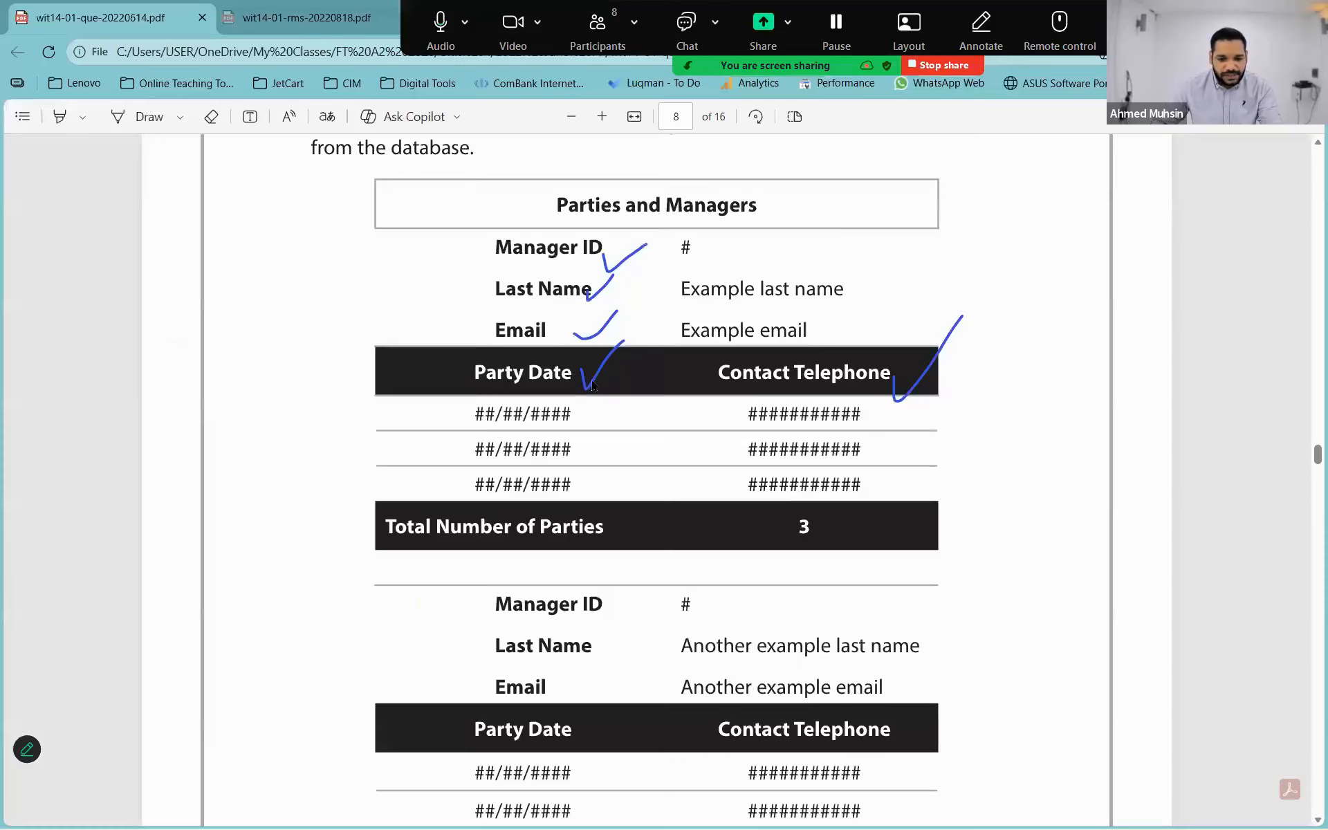
key(alt+Tab)
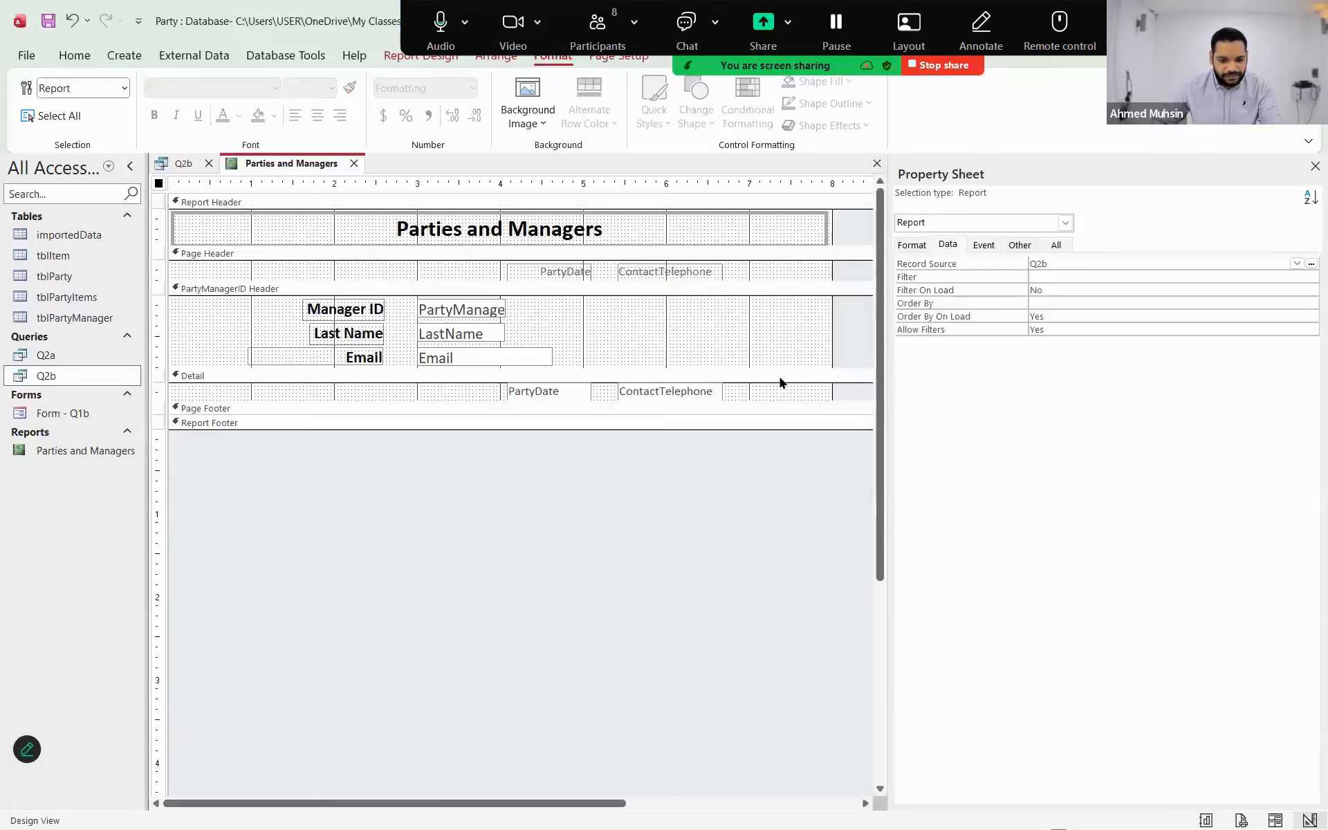
key(alt+Tab)
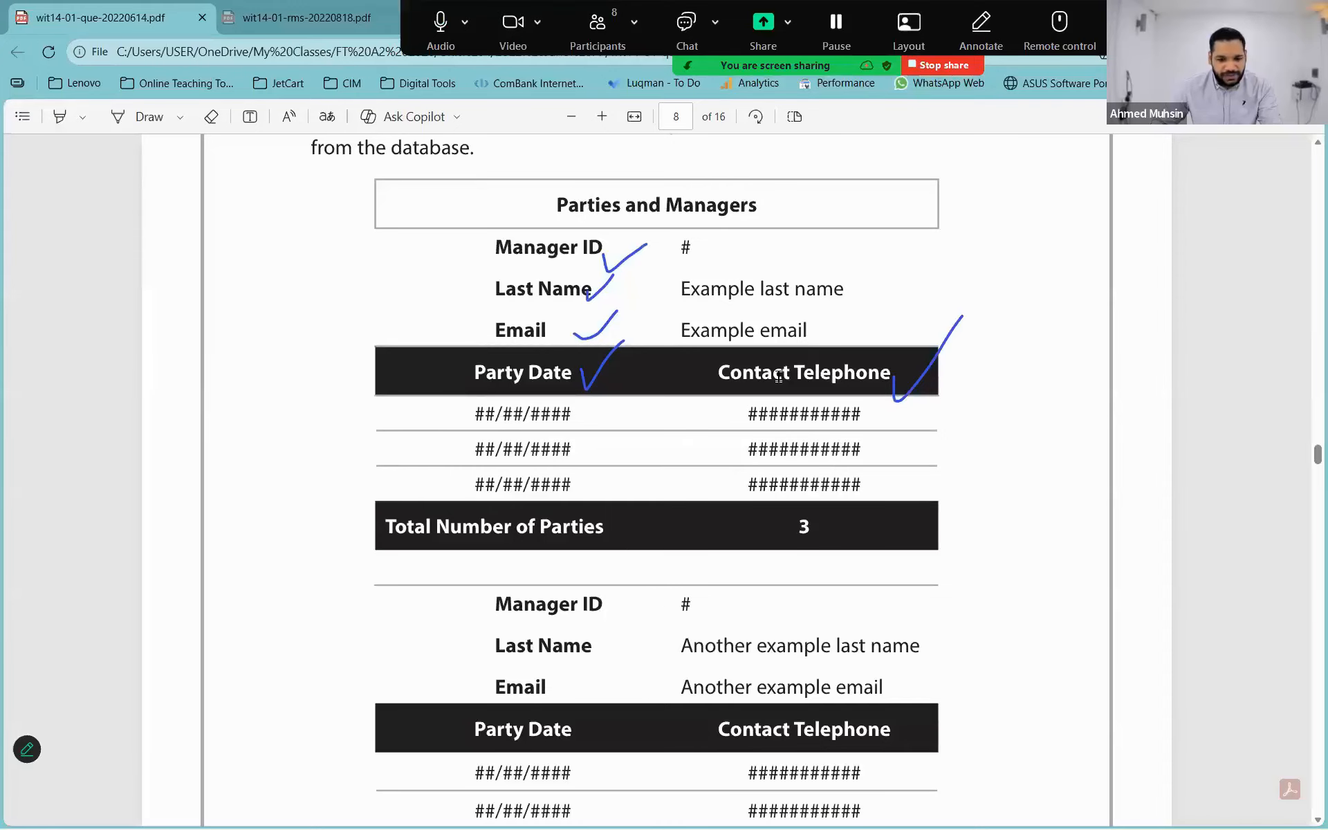
key(alt+Tab)
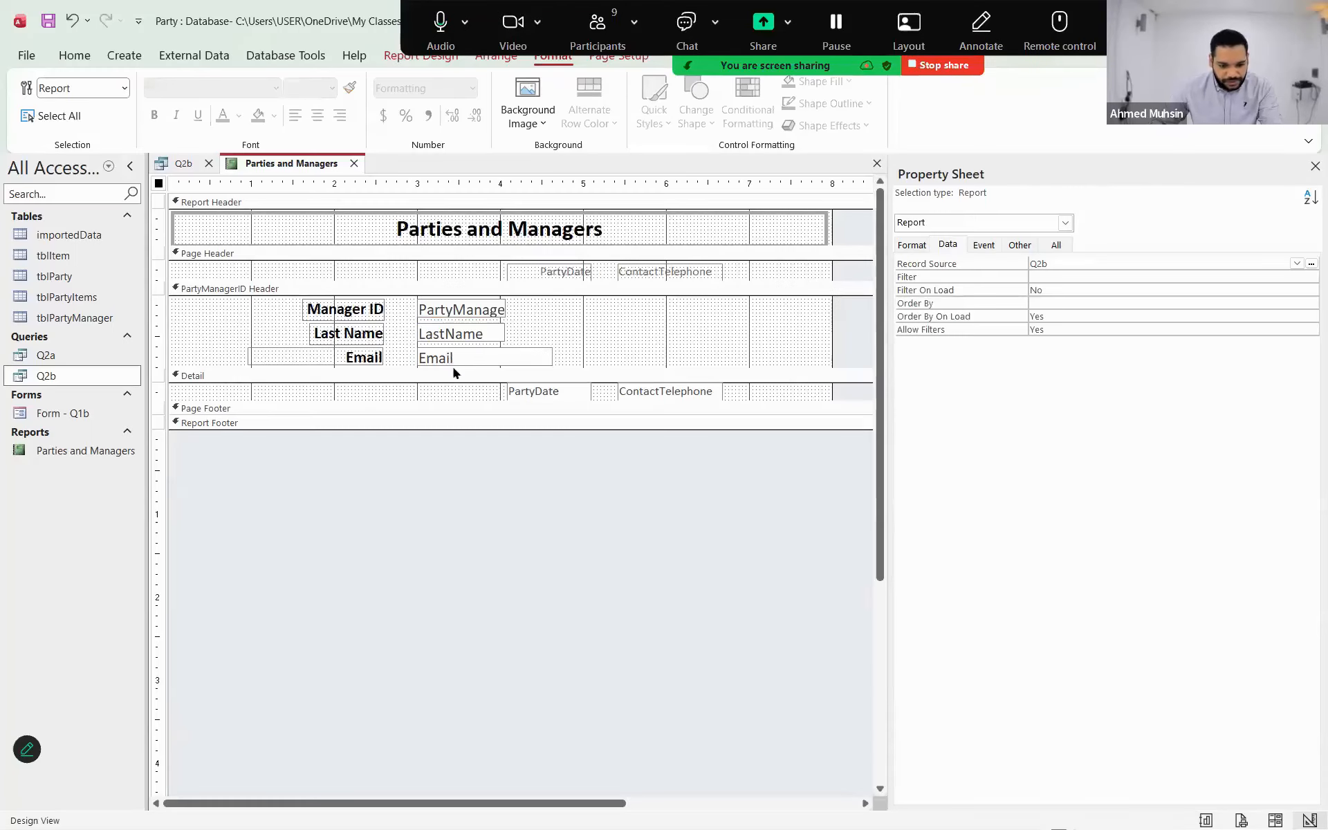
drag(454, 394, 449, 446)
click(552, 269)
drag(546, 265, 292, 434)
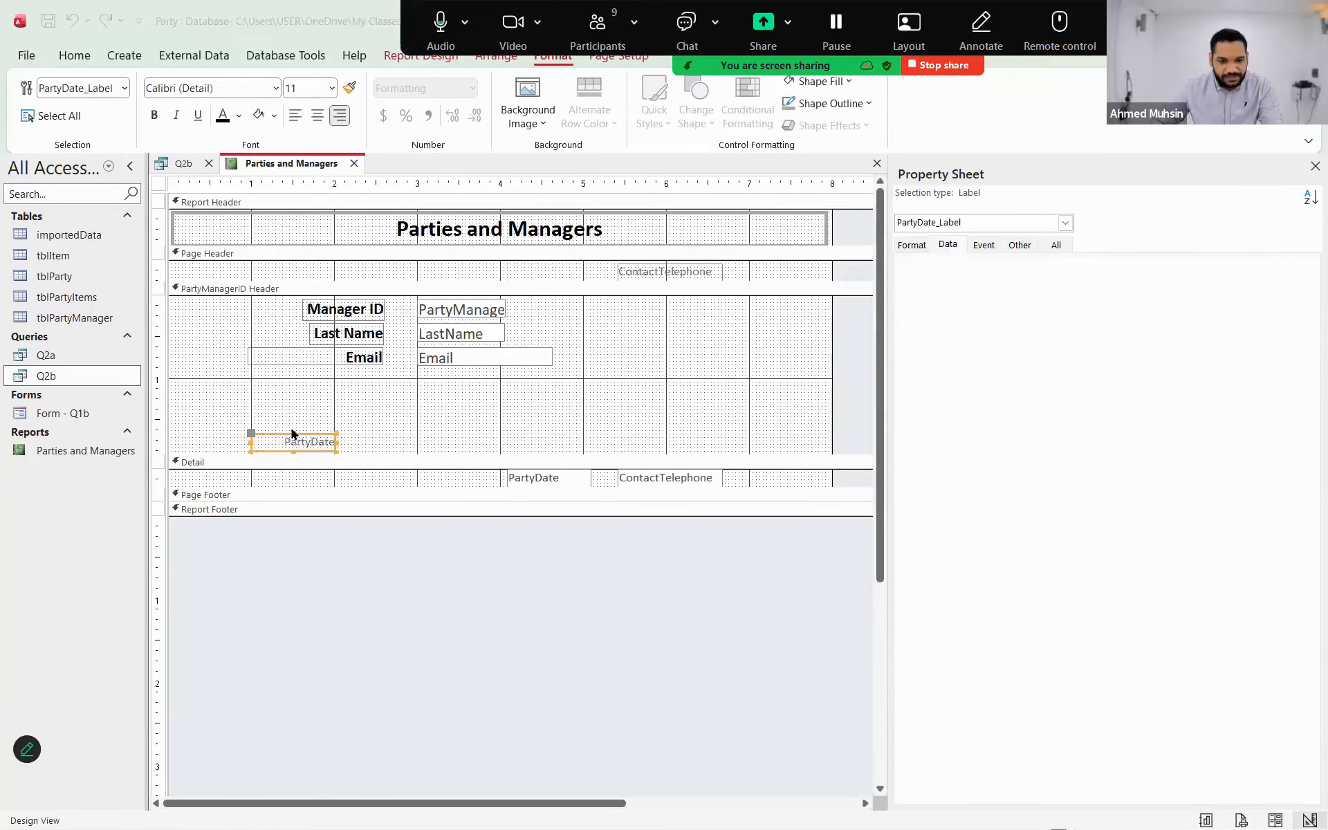
- Draw a rectangle about 6.6 inches wide and 0.5 inch tall below the Email row, following the heading band in Figure 1
key(alt+Tab)
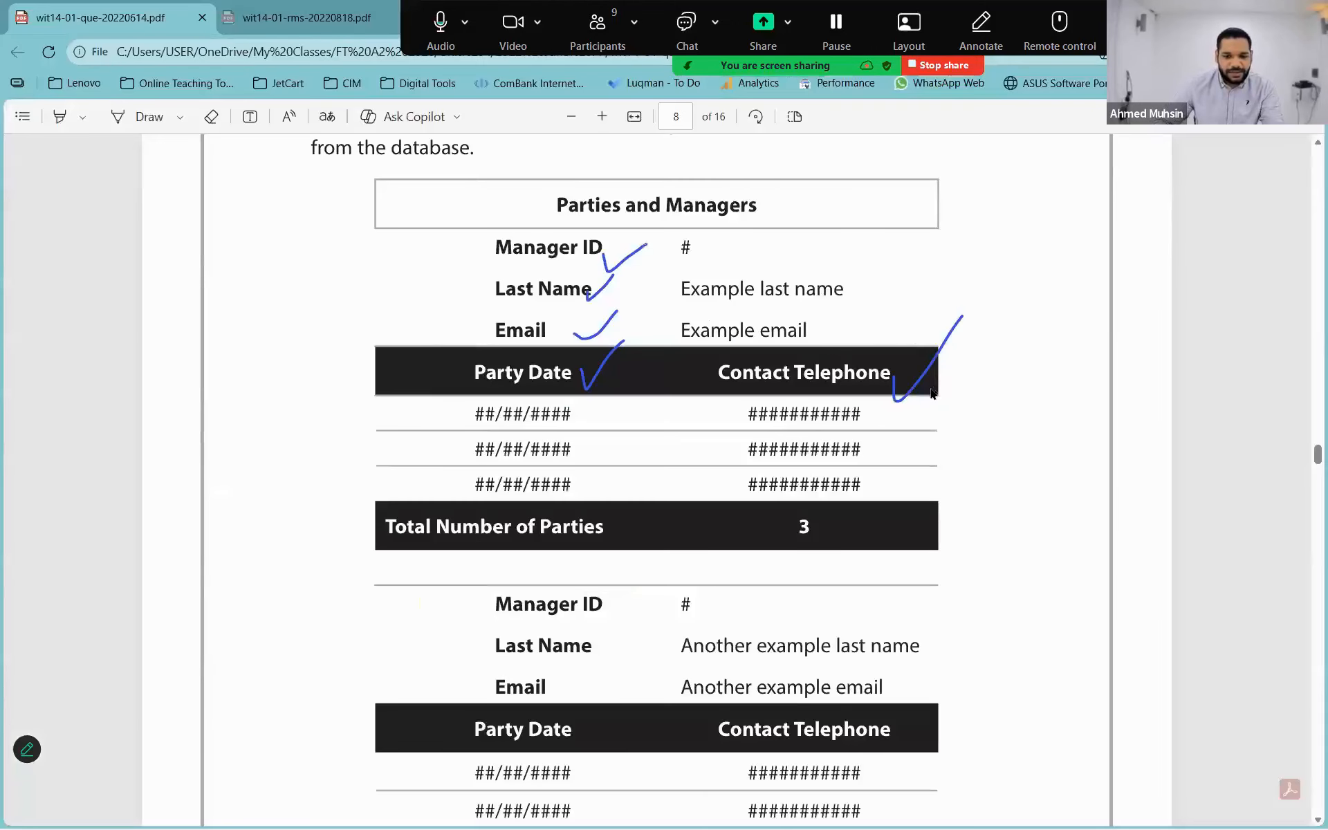
key(alt+Tab)
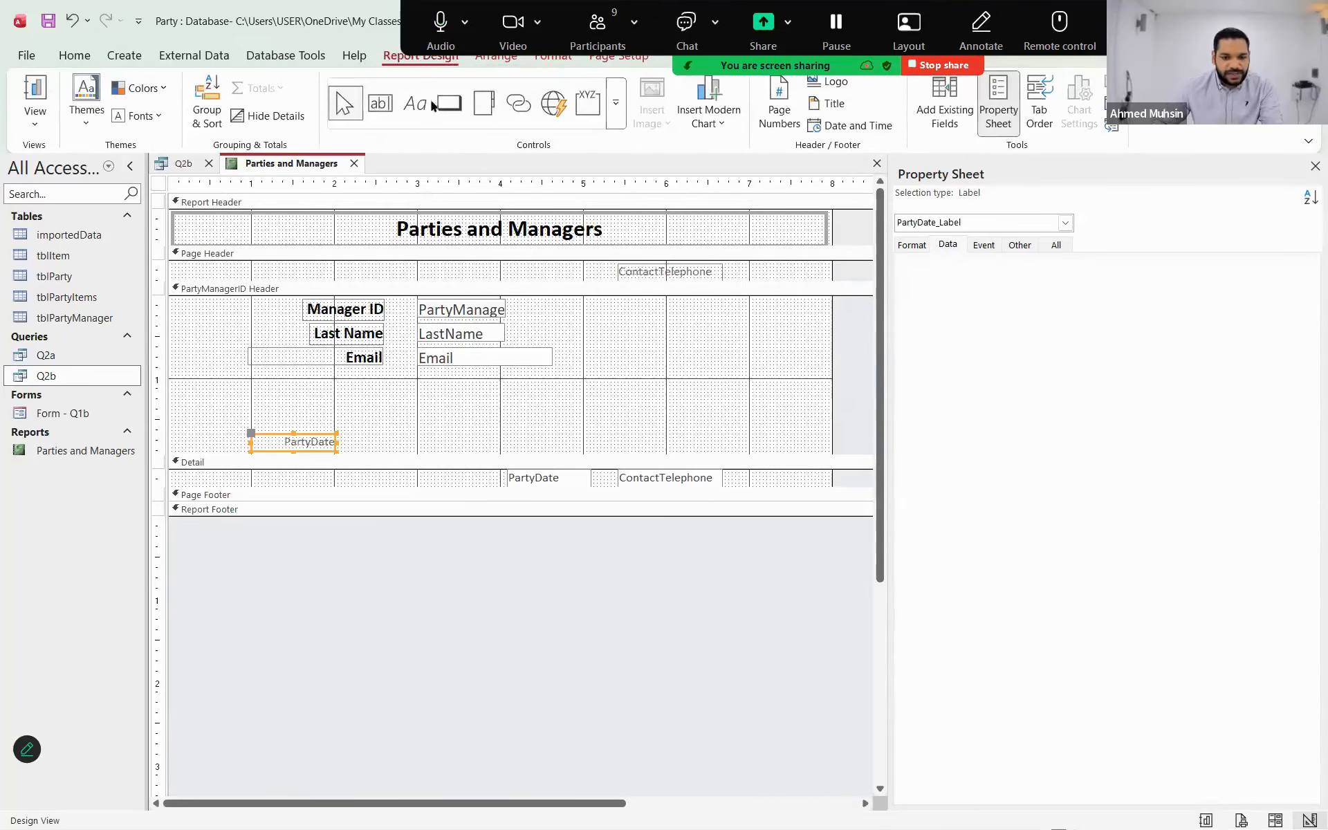
click(615, 103)
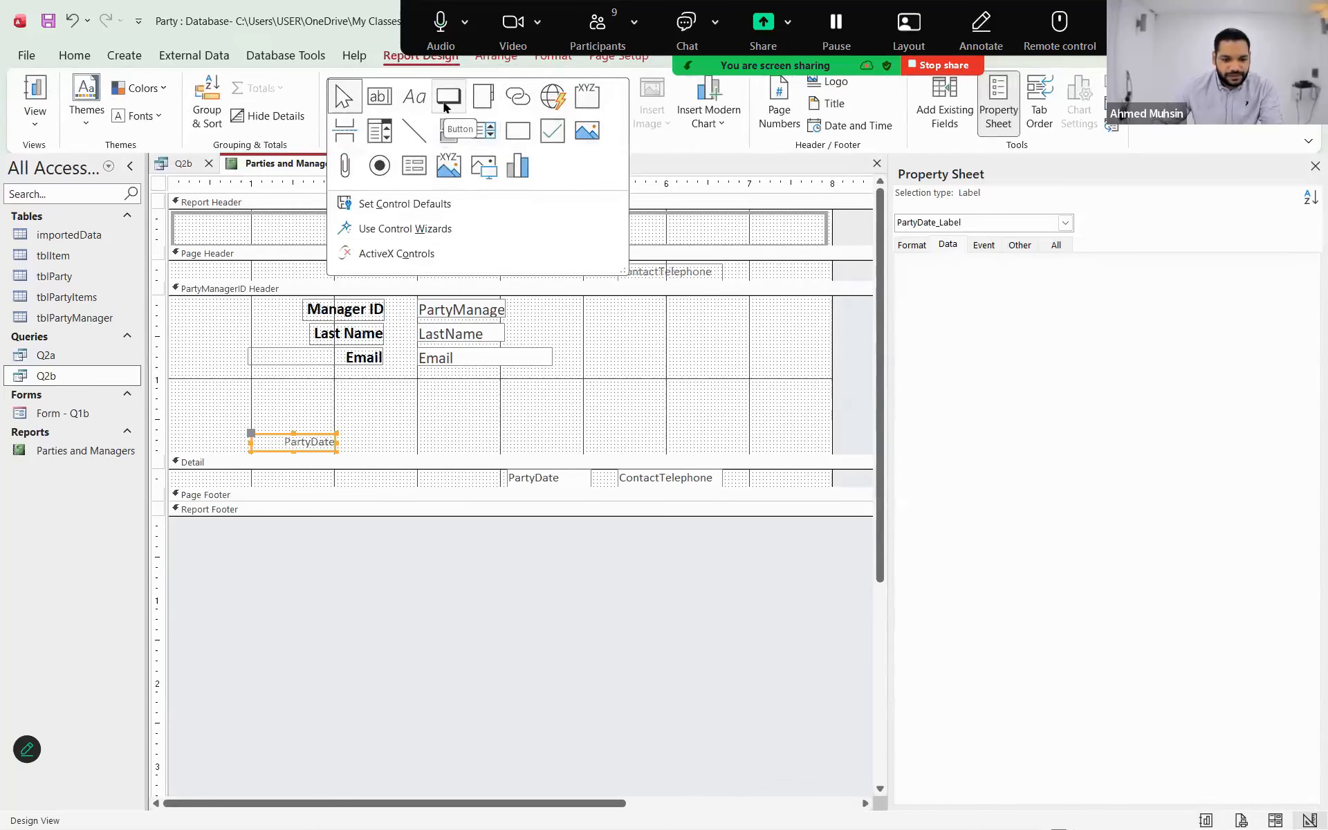
click(514, 132)
key(alt+Tab)
key(alt+Tab)
drag(198, 379, 749, 420)
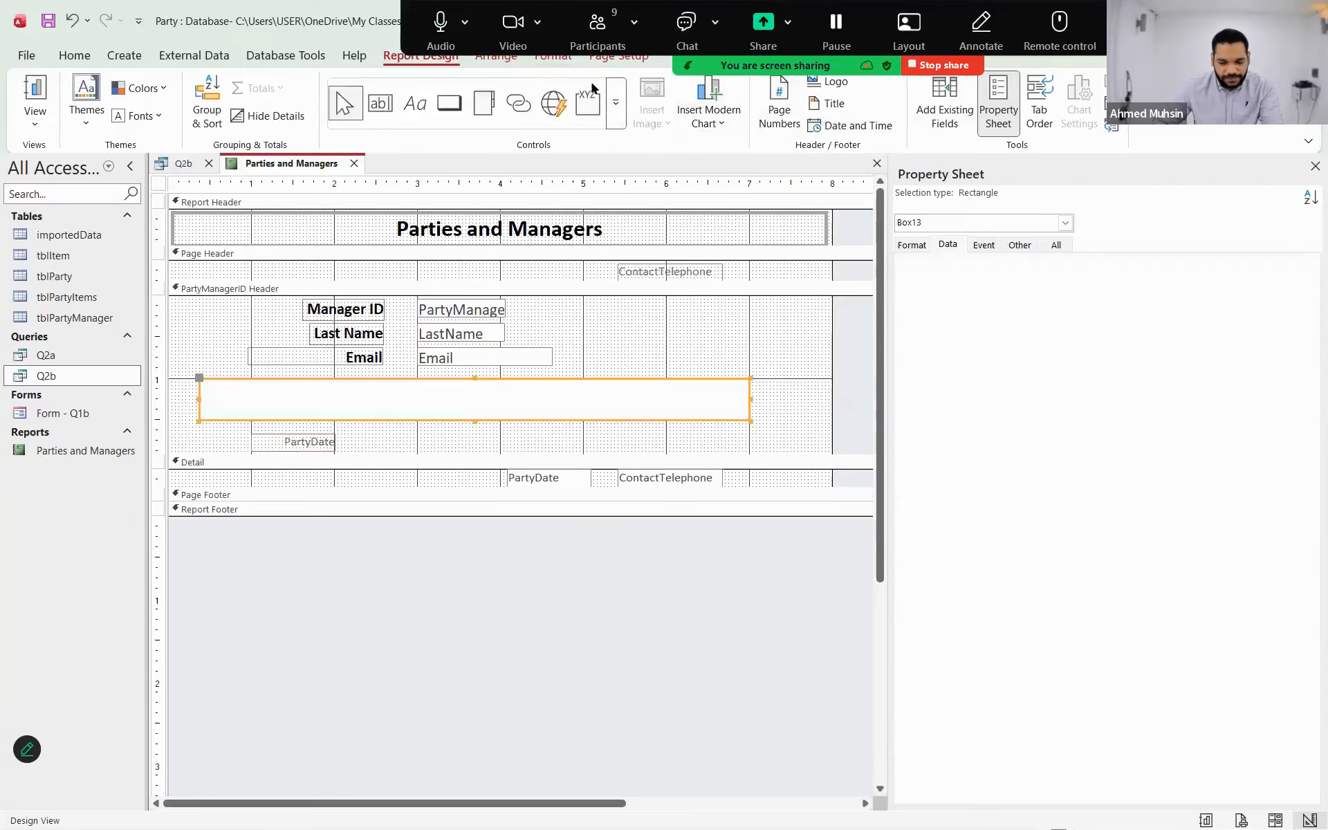
- Fill the new rectangle below the Email row with black
click(553, 57)
click(828, 84)
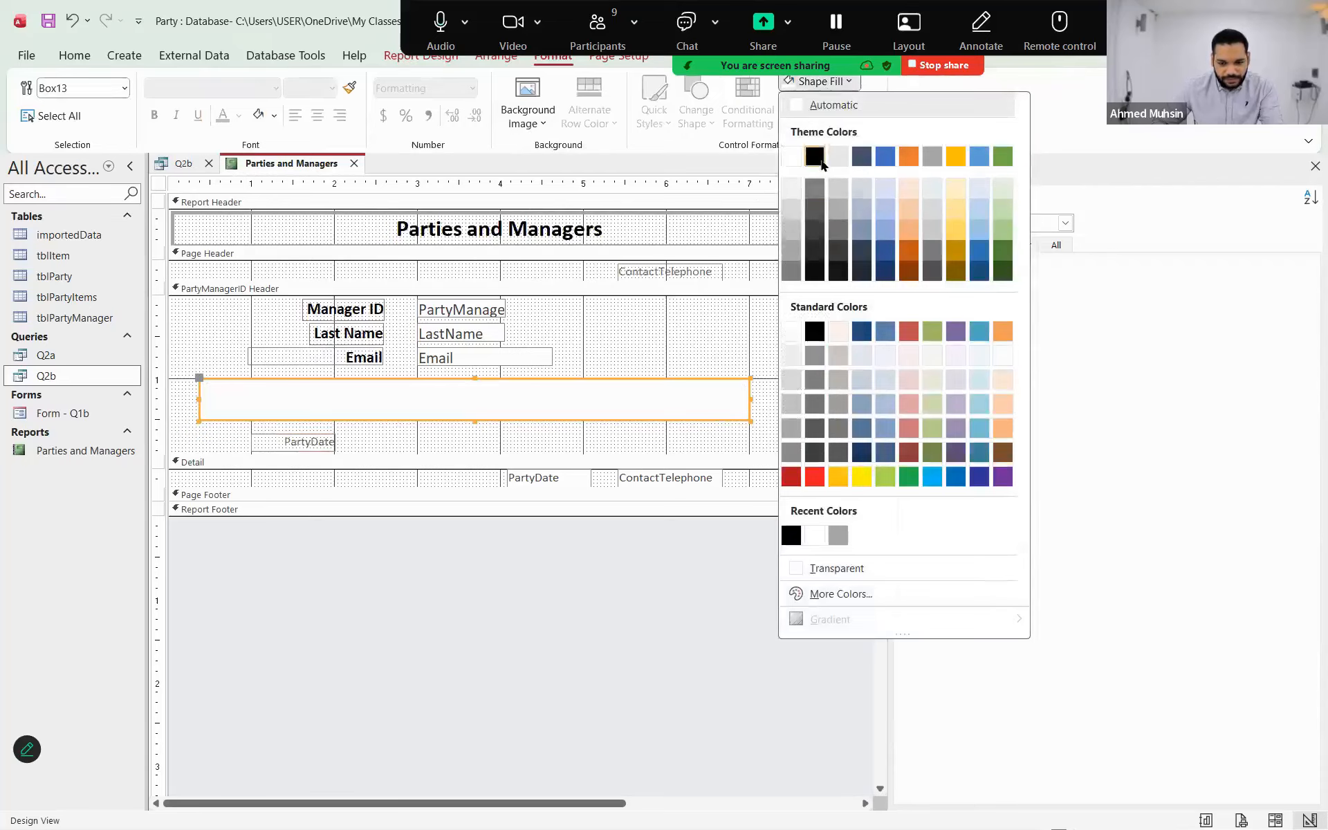
click(820, 159)
click(373, 536)
- Move the PartyDate label onto the black rectangle and bring it to the front
click(313, 447)
drag(313, 453, 337, 407)
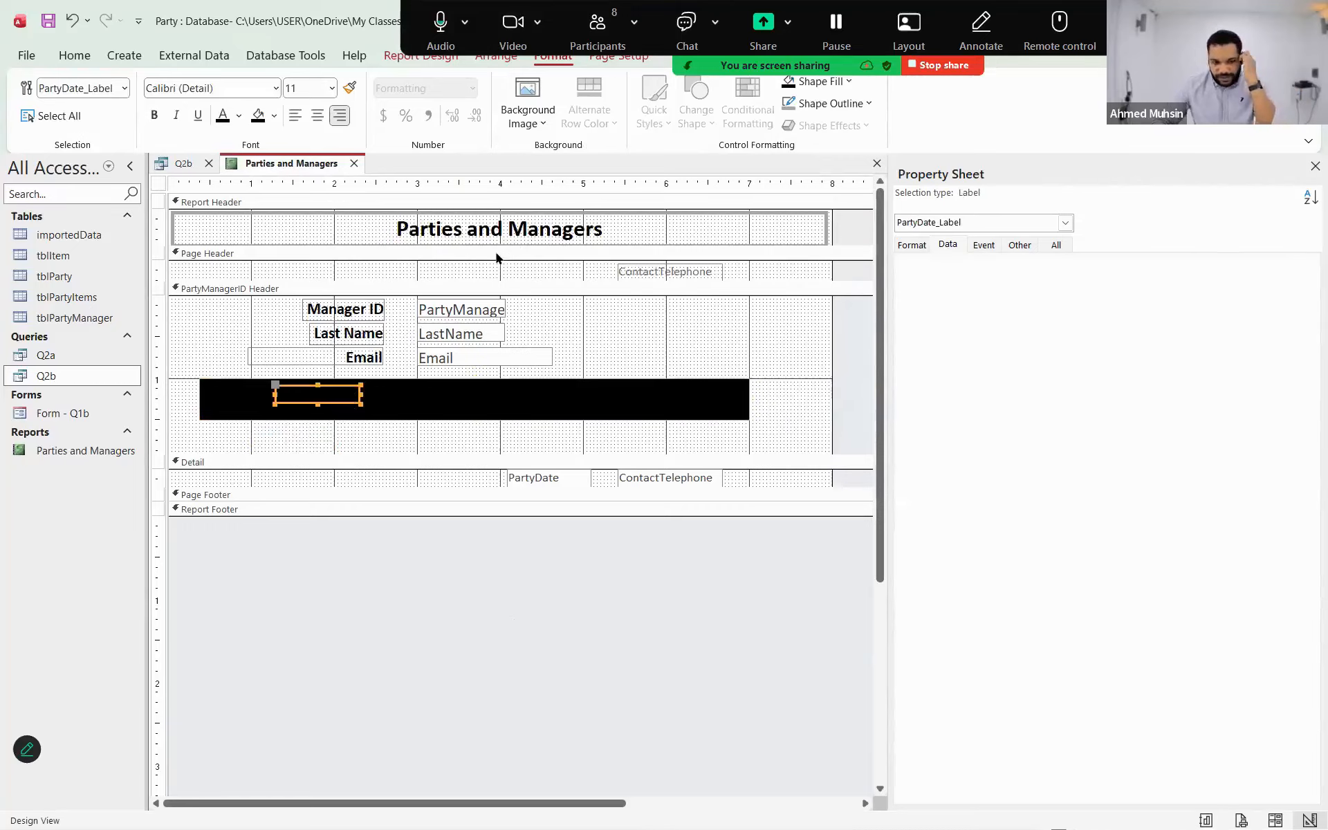
right_click(332, 404)
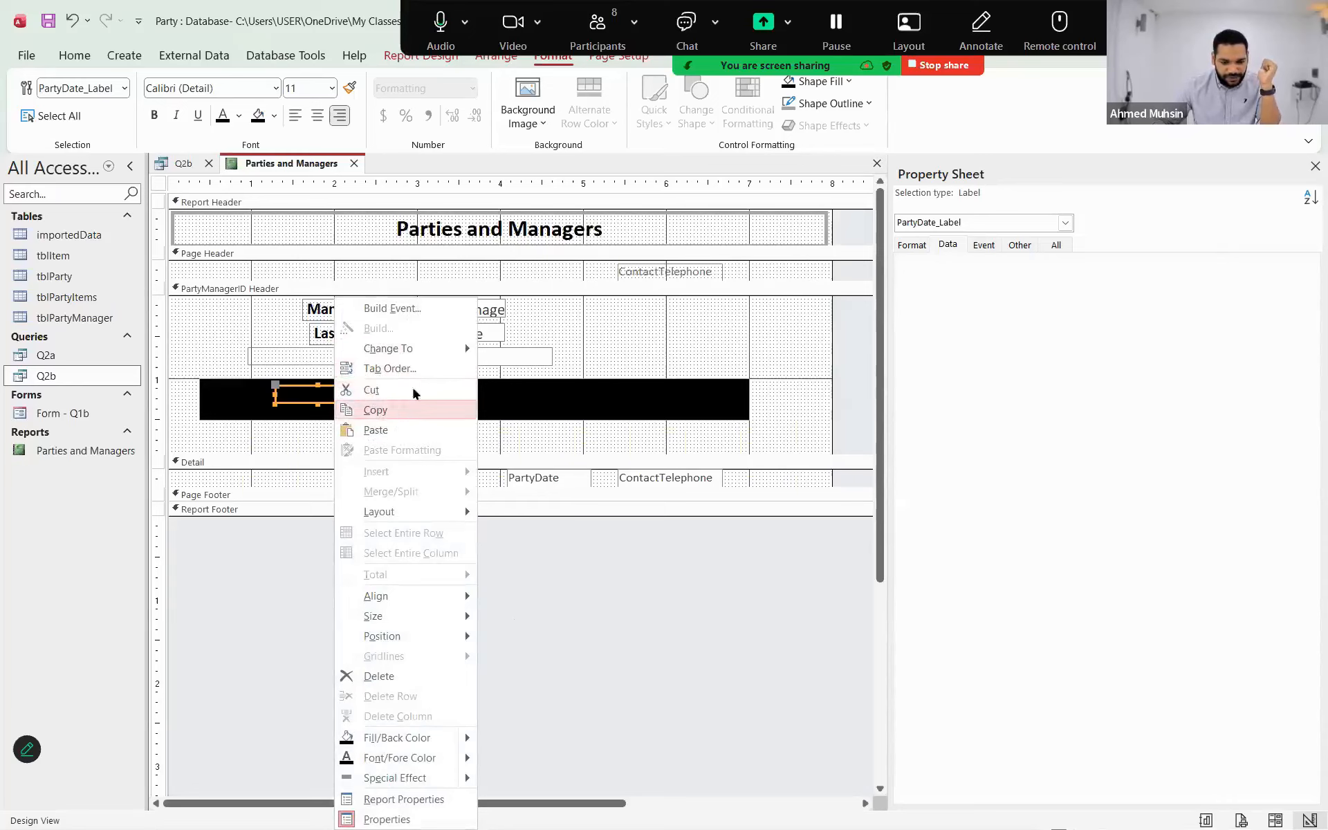
mouse_move(417, 351)
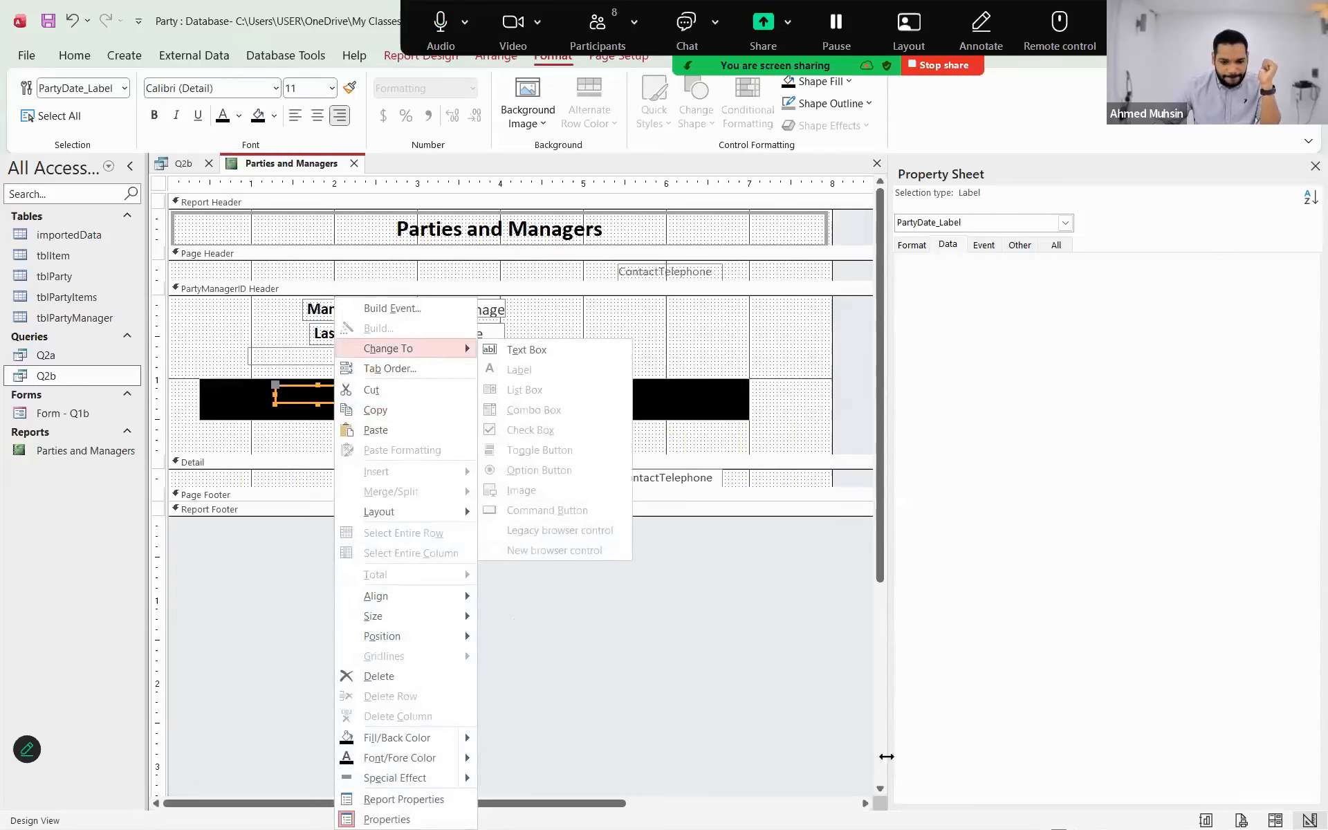
click(982, 124)
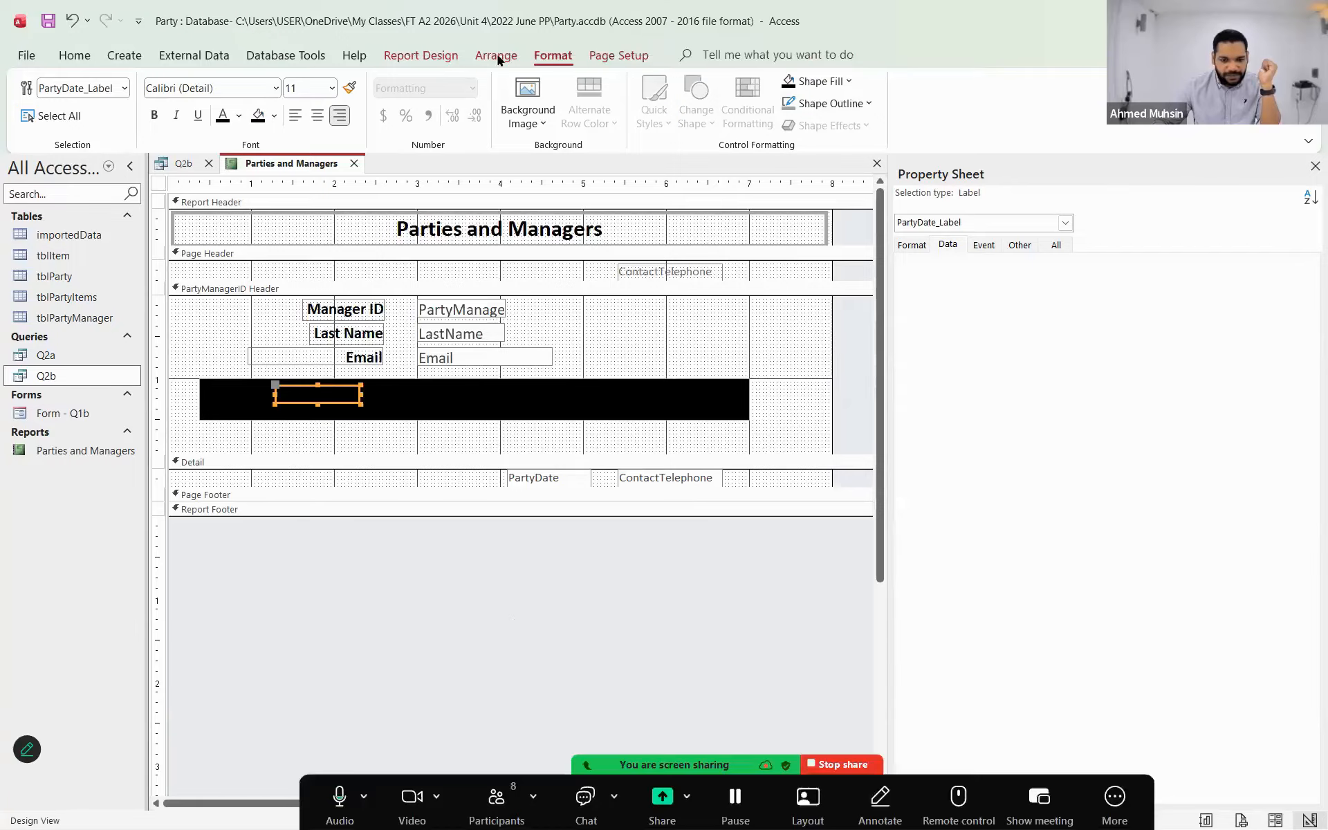
click(495, 55)
click(926, 124)
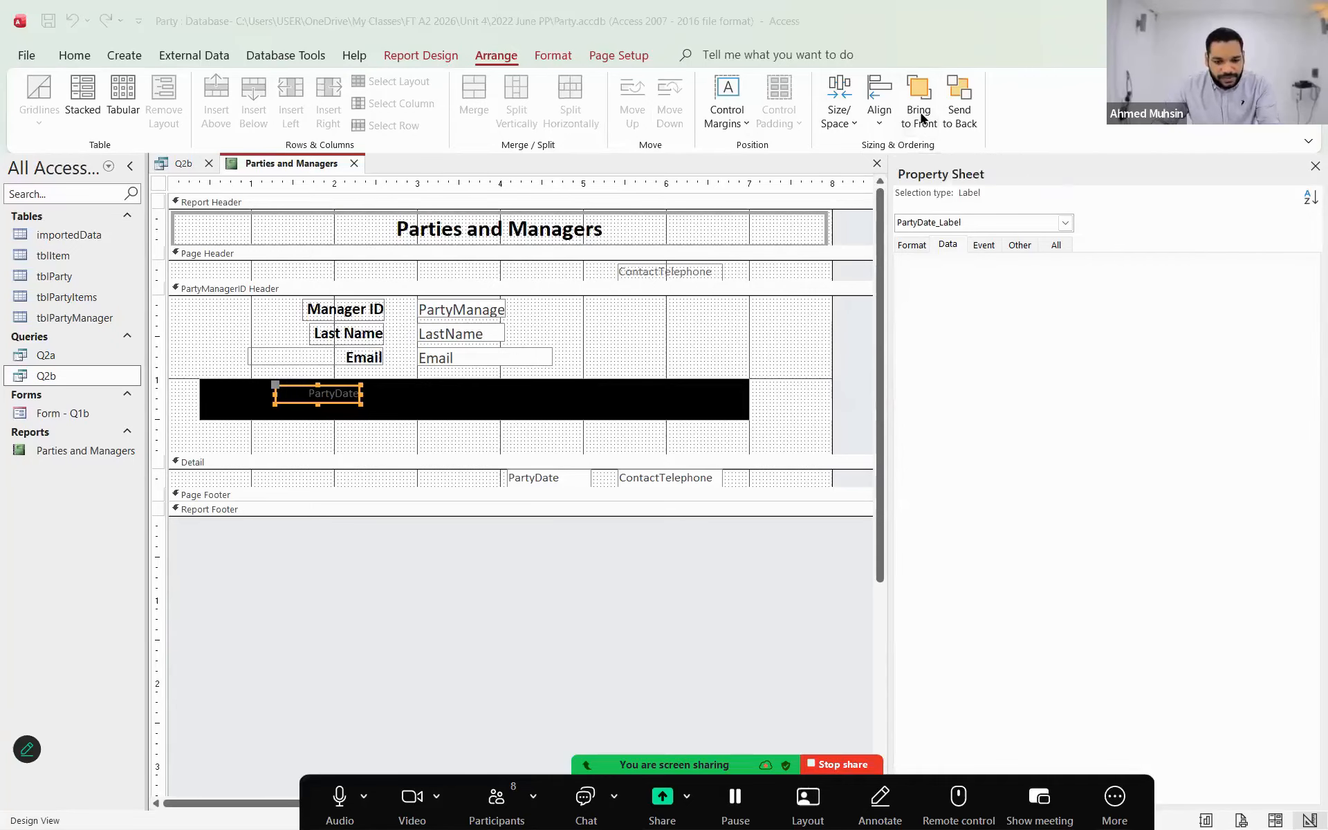
- Format the PartyDate label as 14-point bold white text, following Figure 1
key(alt+Tab)
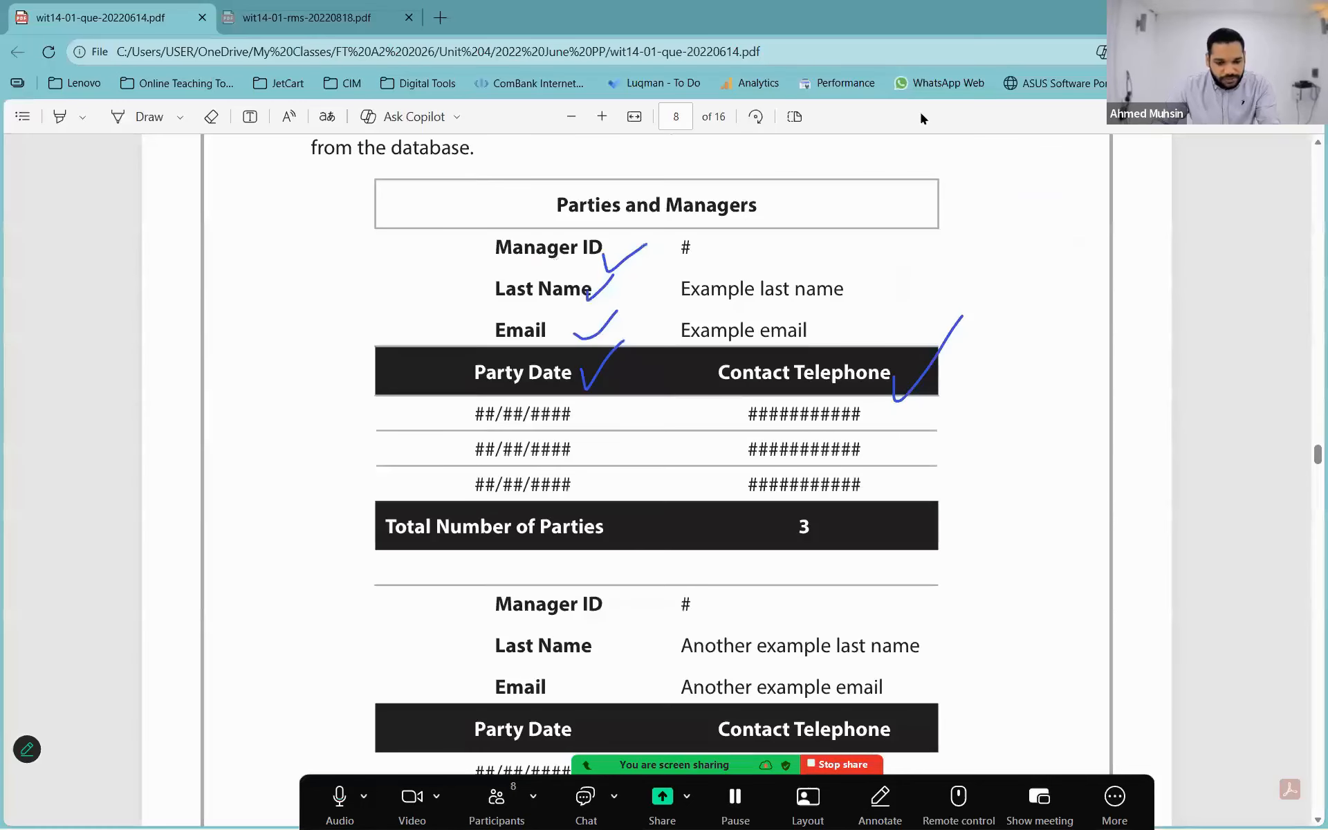
key(alt+Tab)
key(alt+Tab)
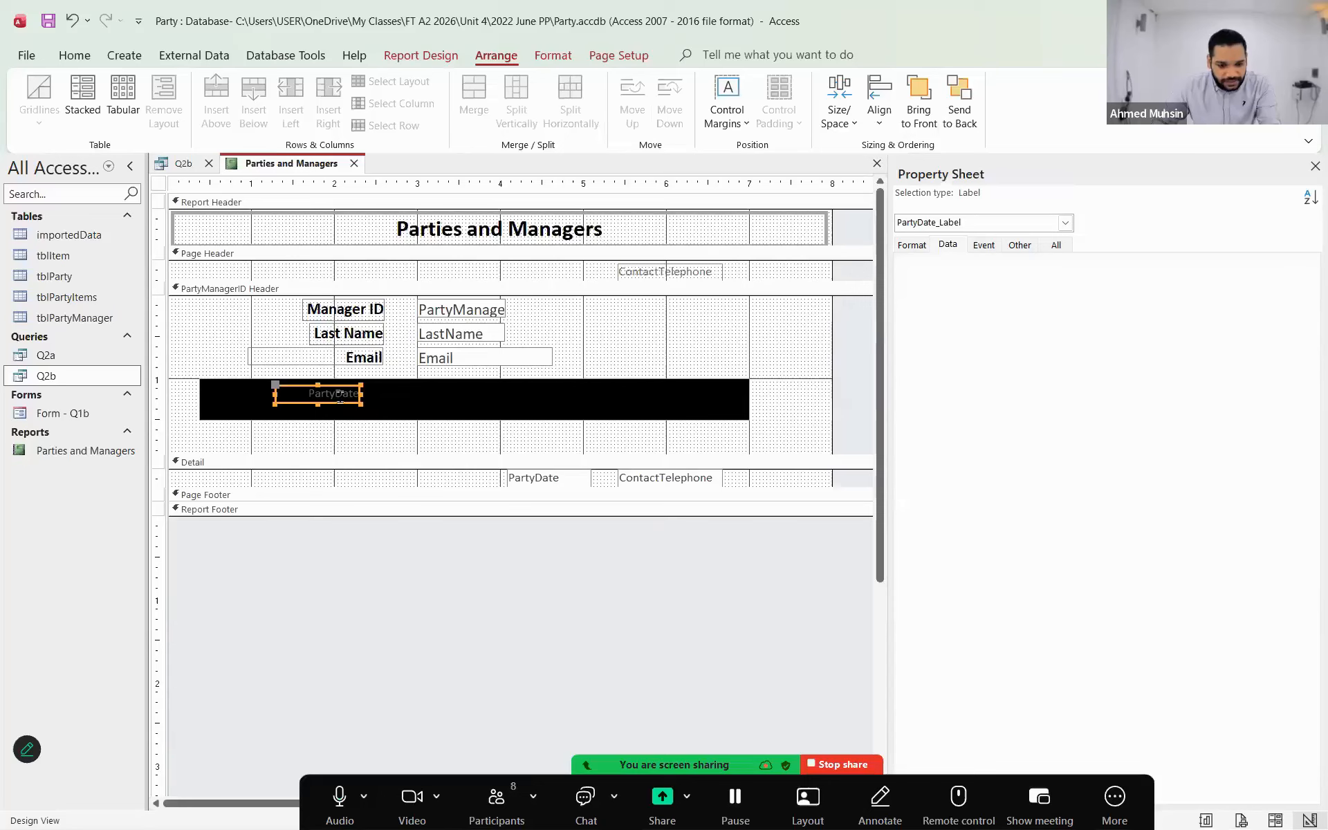
click(74, 54)
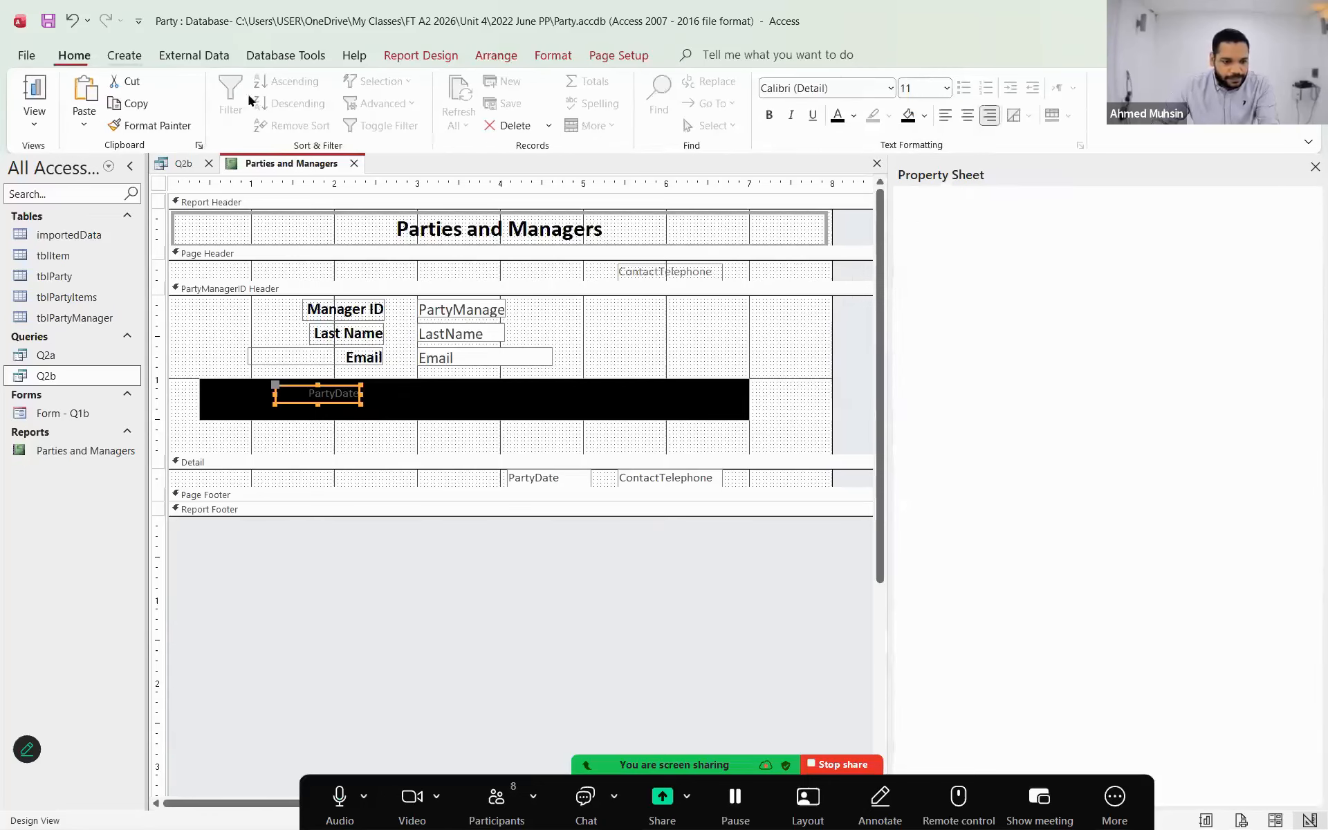
click(552, 55)
click(305, 88)
text(14)
key(Return)
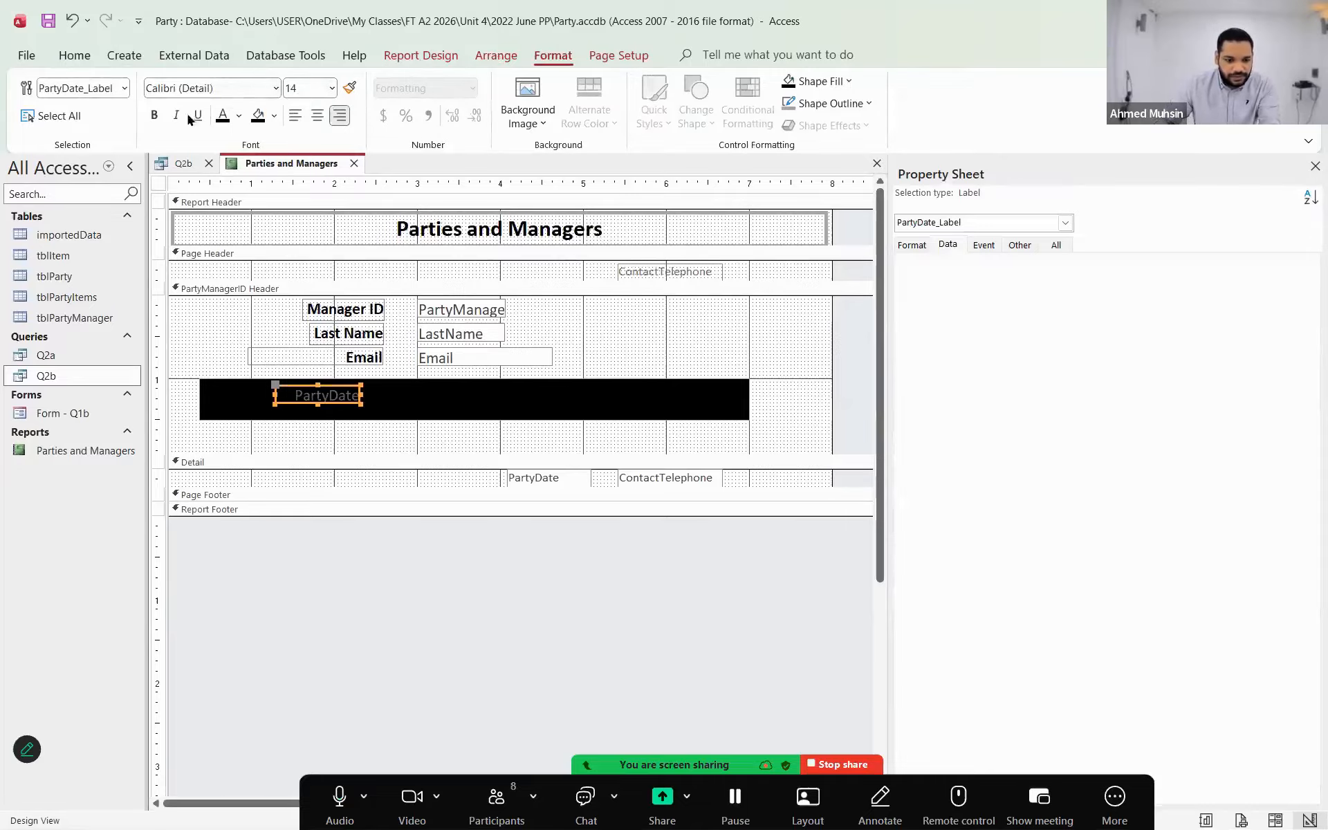
click(154, 115)
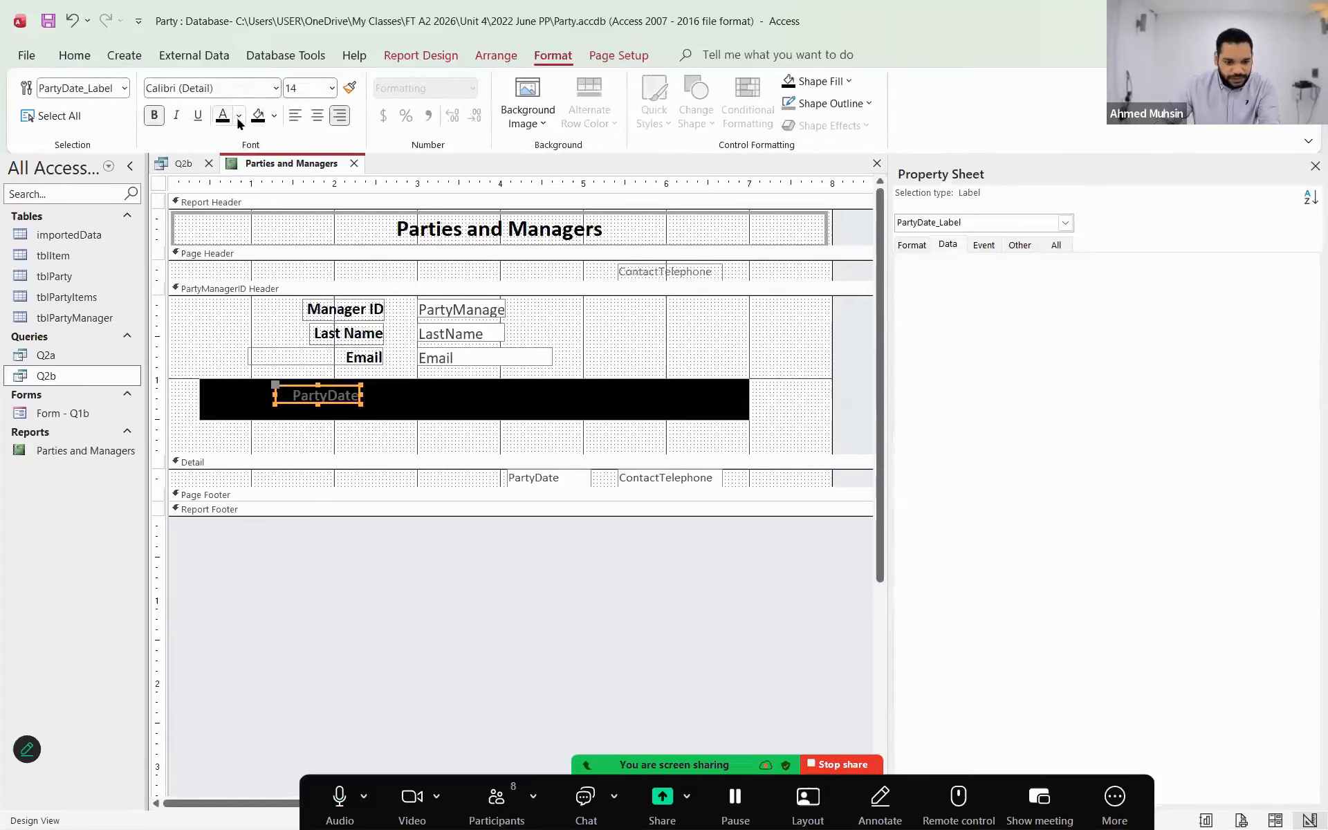
click(238, 116)
click(228, 192)
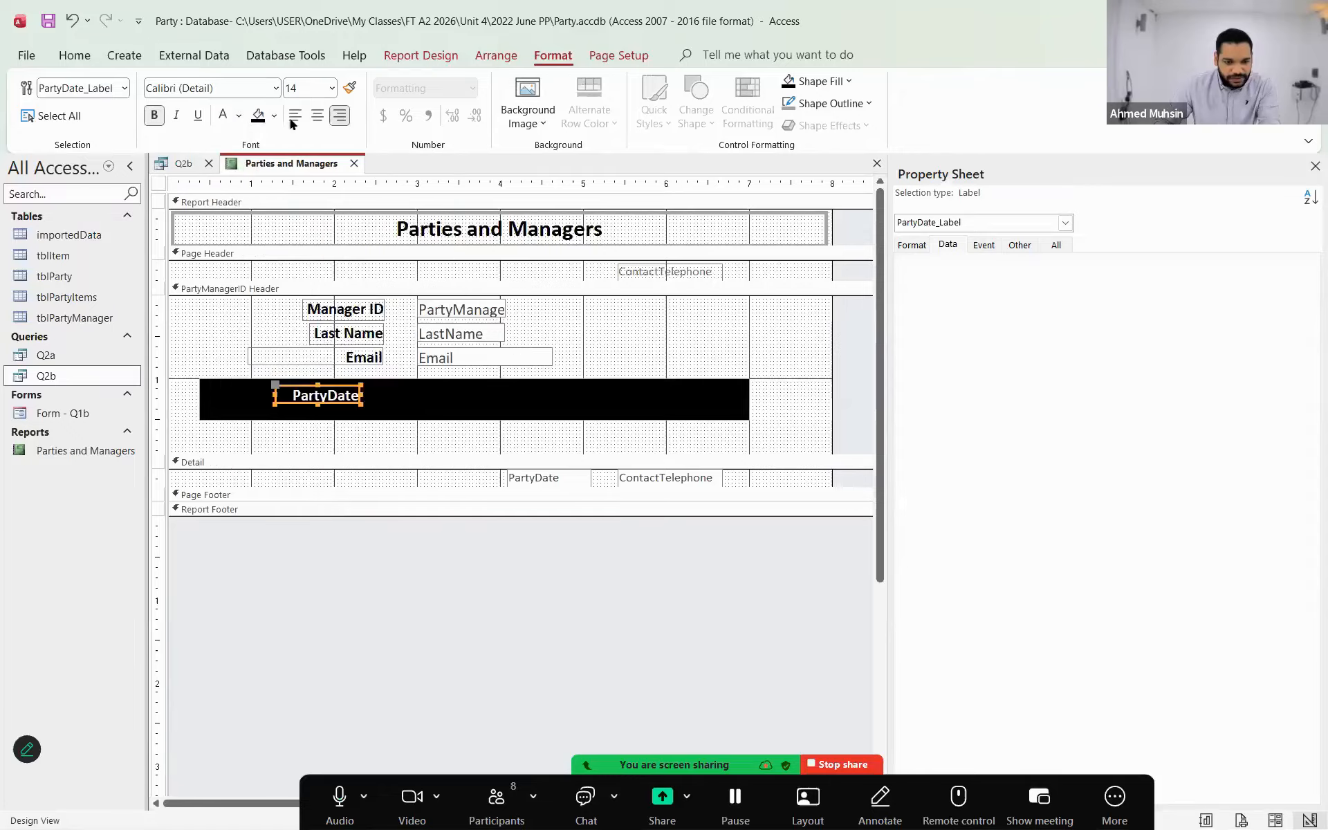
- Centre the PartyDate label's text and widen the label to about 1.3 inches, checking it against Figure 1
click(310, 119)
drag(357, 393, 381, 394)
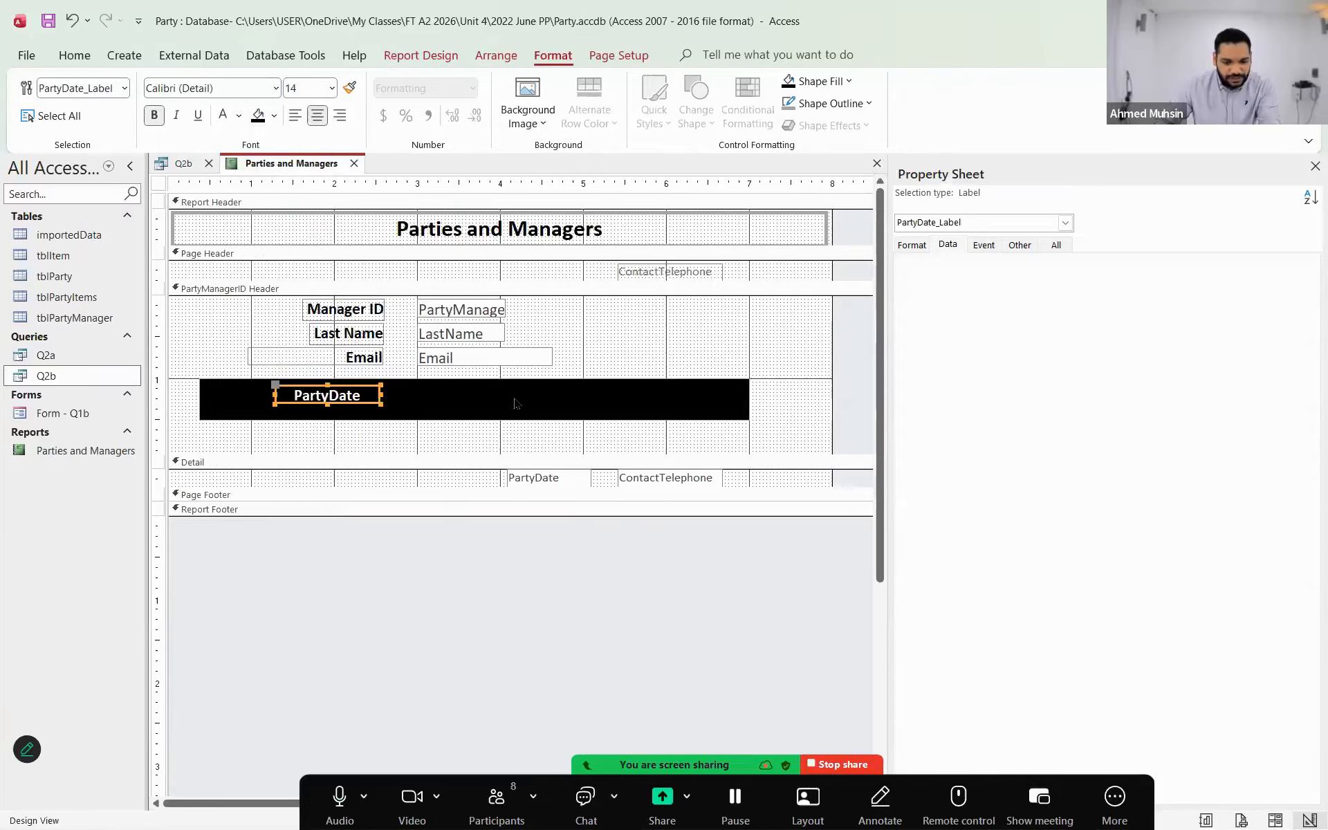
key(alt+Tab)
key(alt+Tab)
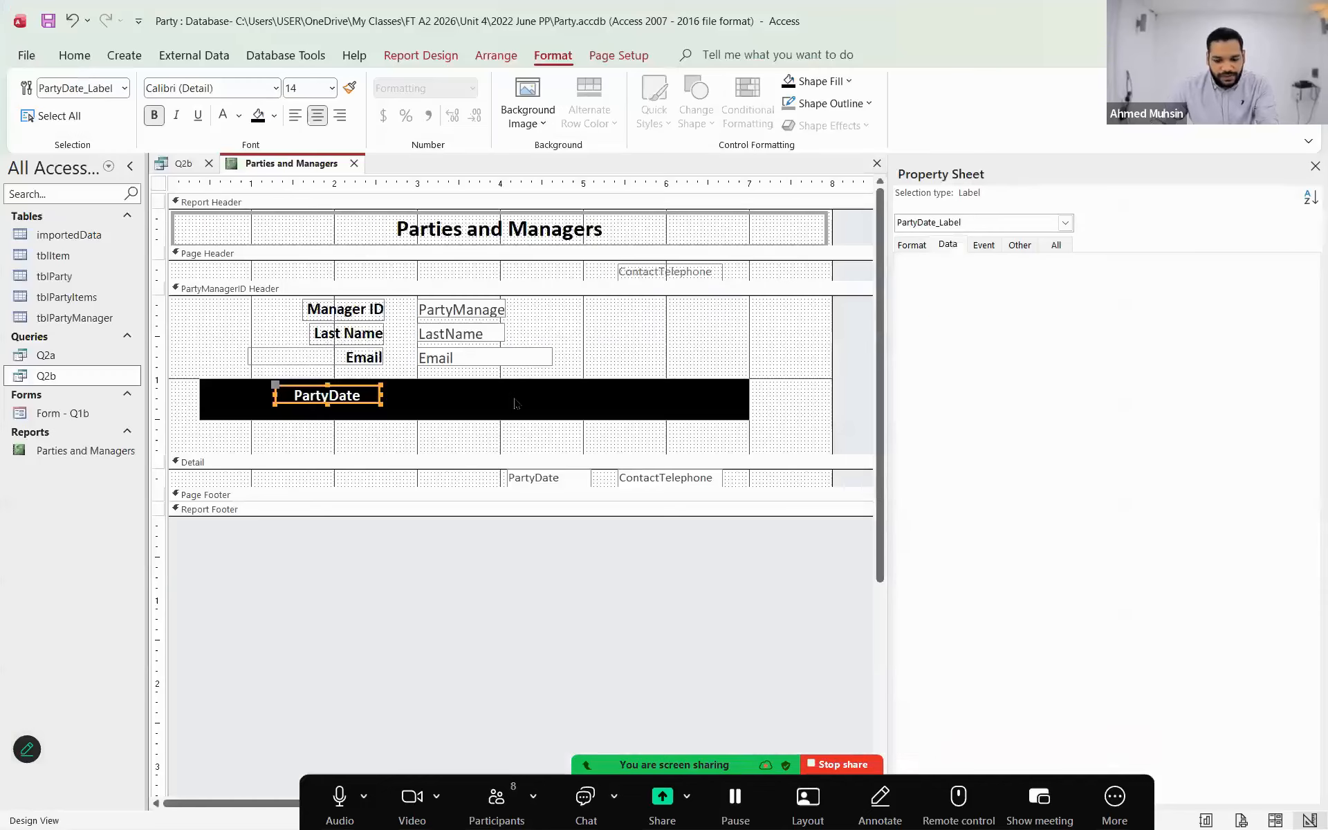
- Move the ContactTelephone label onto the black band beside PartyDate and make its text centred and white
click(648, 266)
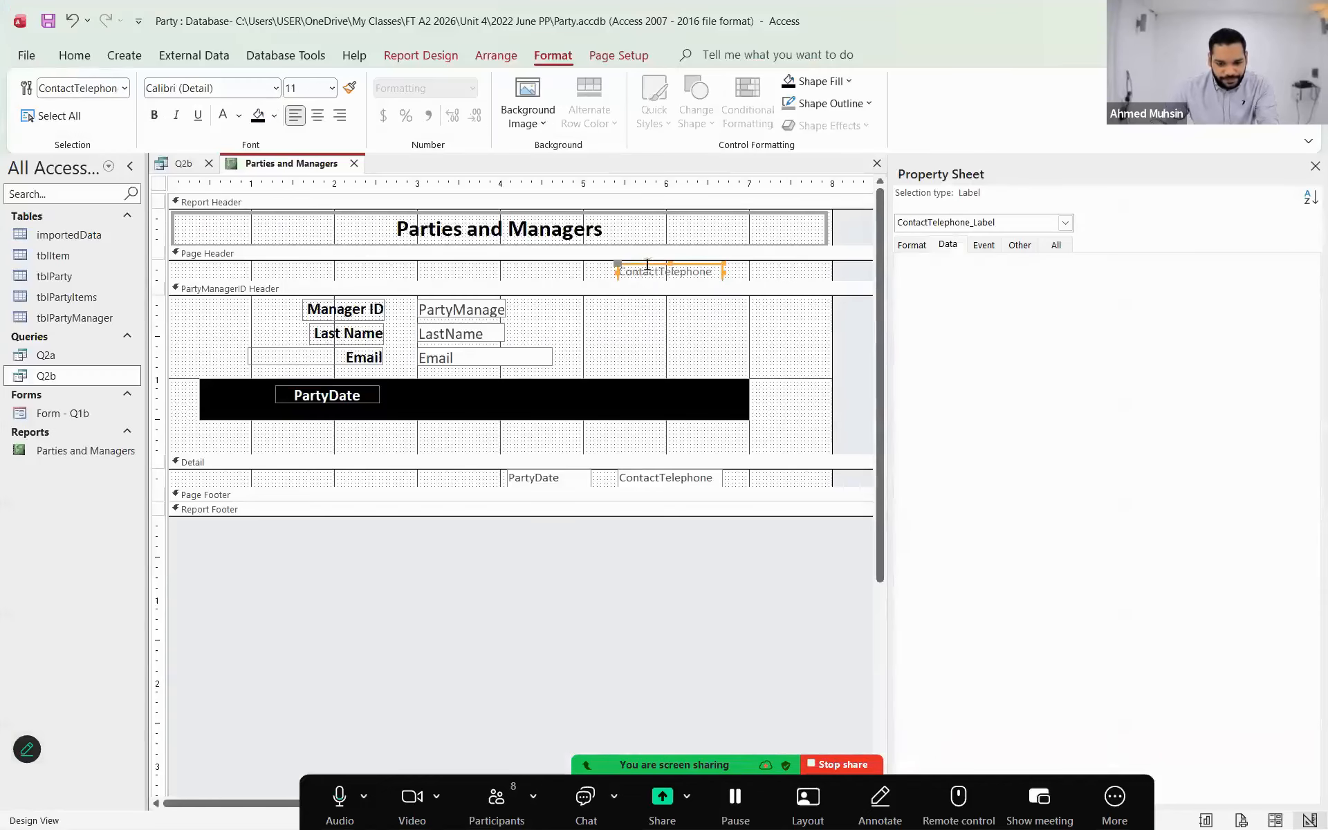
drag(647, 267, 448, 387)
click(318, 115)
click(218, 119)
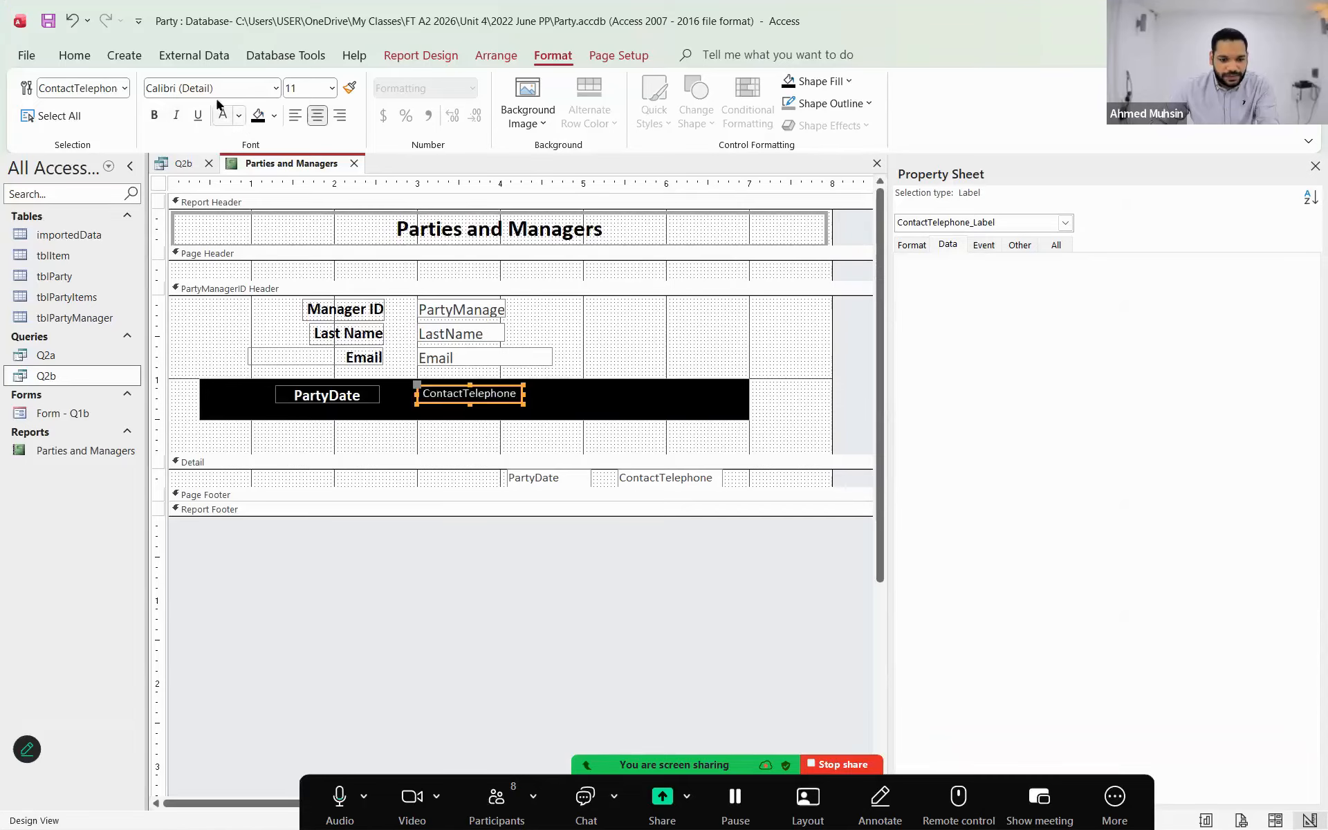
- Set the ContactTelephone label to 14-point bold and widen it to about 1.9 inches
click(304, 88)
text(14)
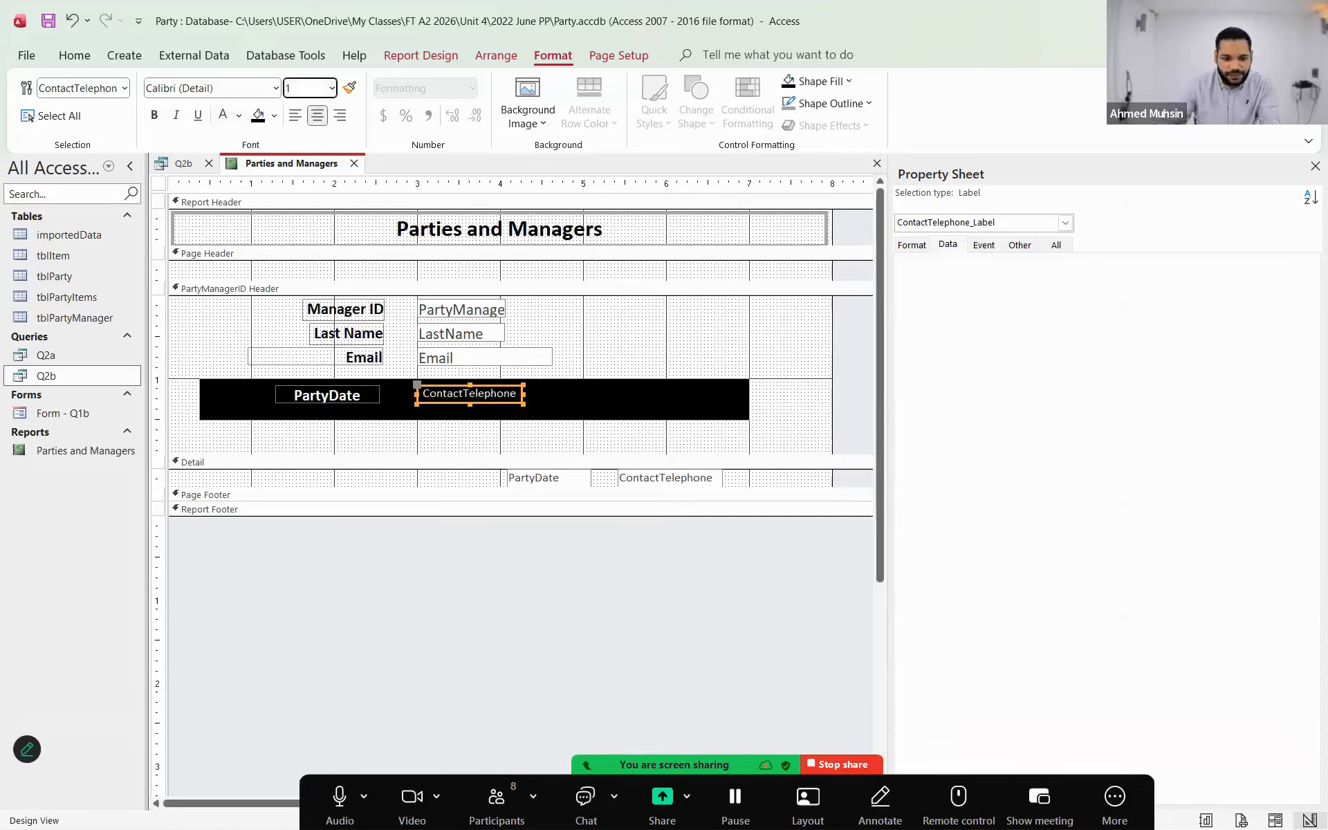
key(Return)
click(156, 115)
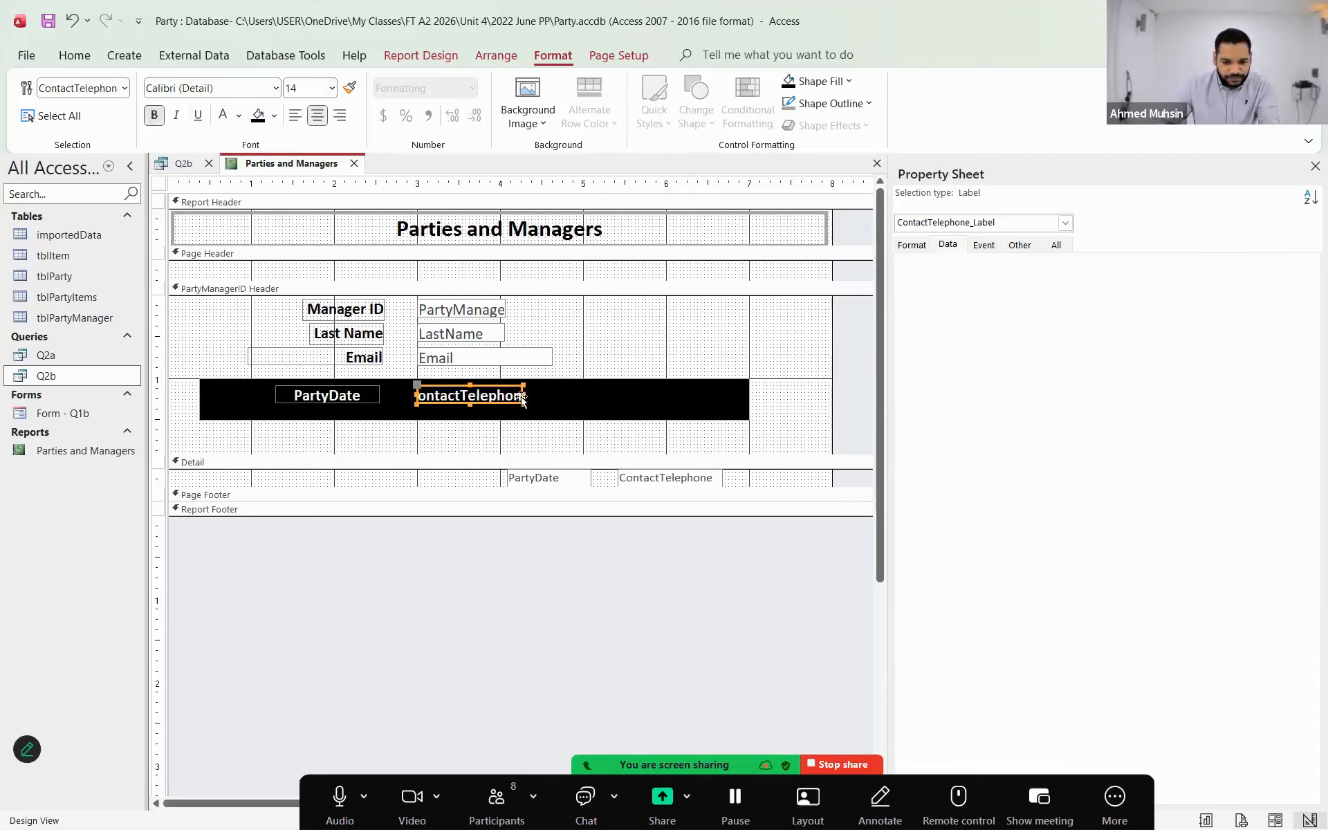
drag(525, 394, 551, 394)
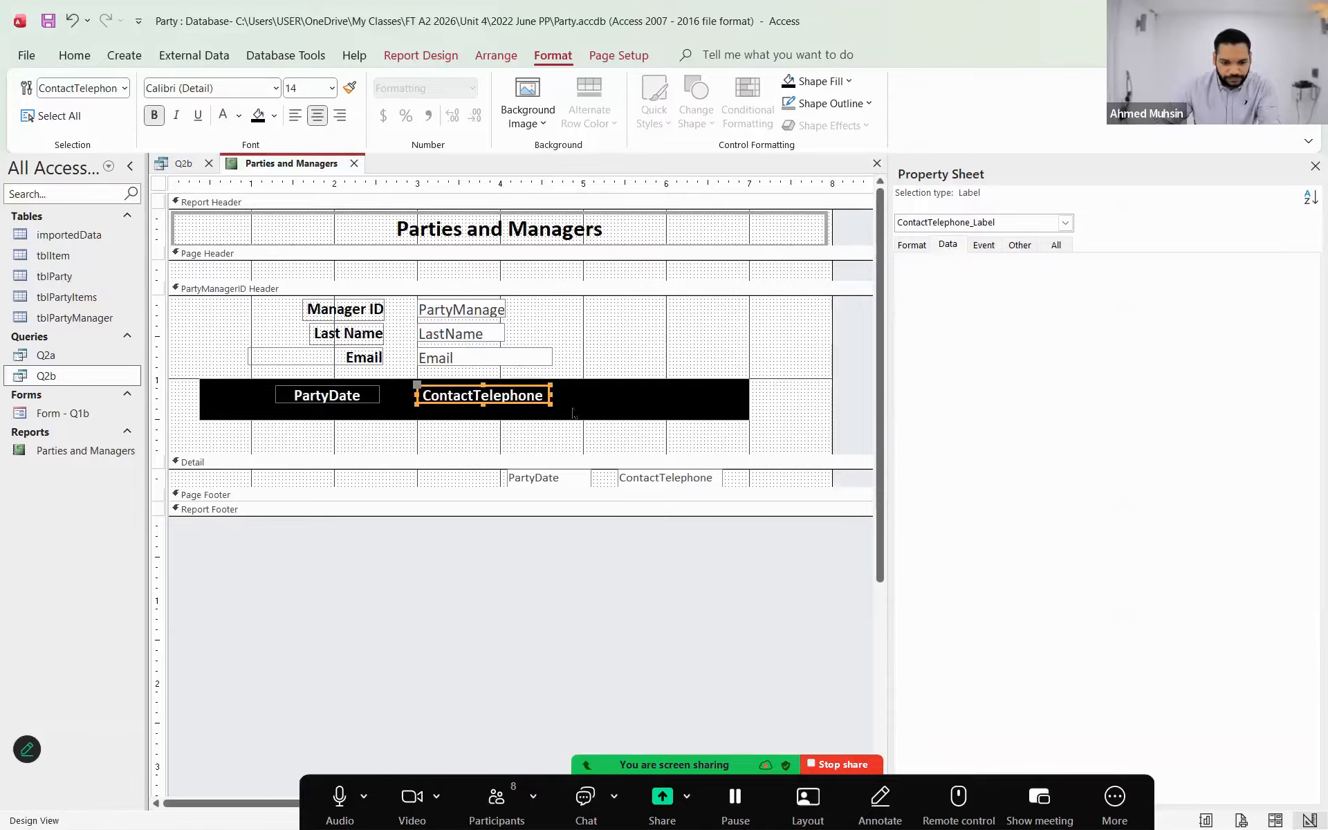
drag(569, 396, 596, 395)
click(849, 359)
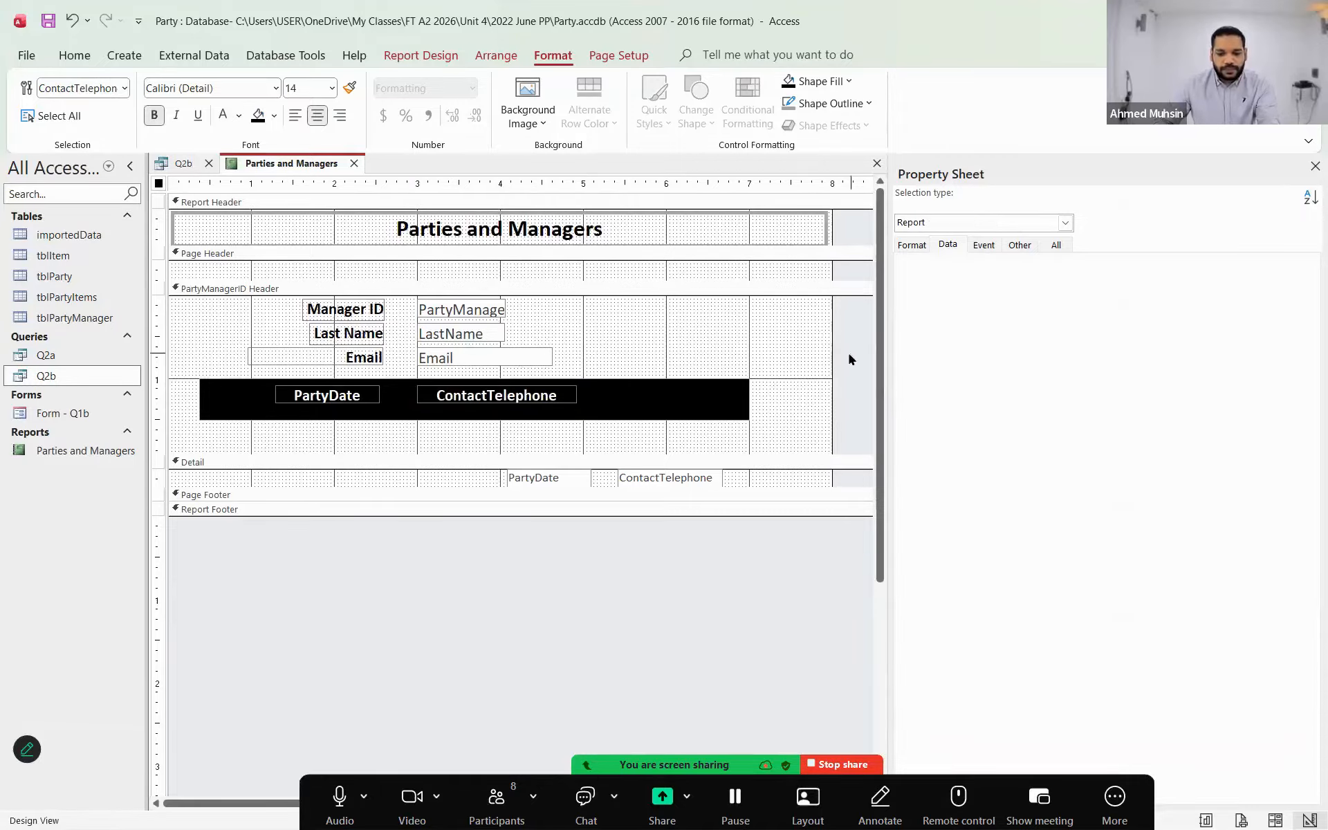
- Check Figure 1, close the gap below the black band, and place the PartyDate field centre-aligned under its heading
key(alt+Tab)
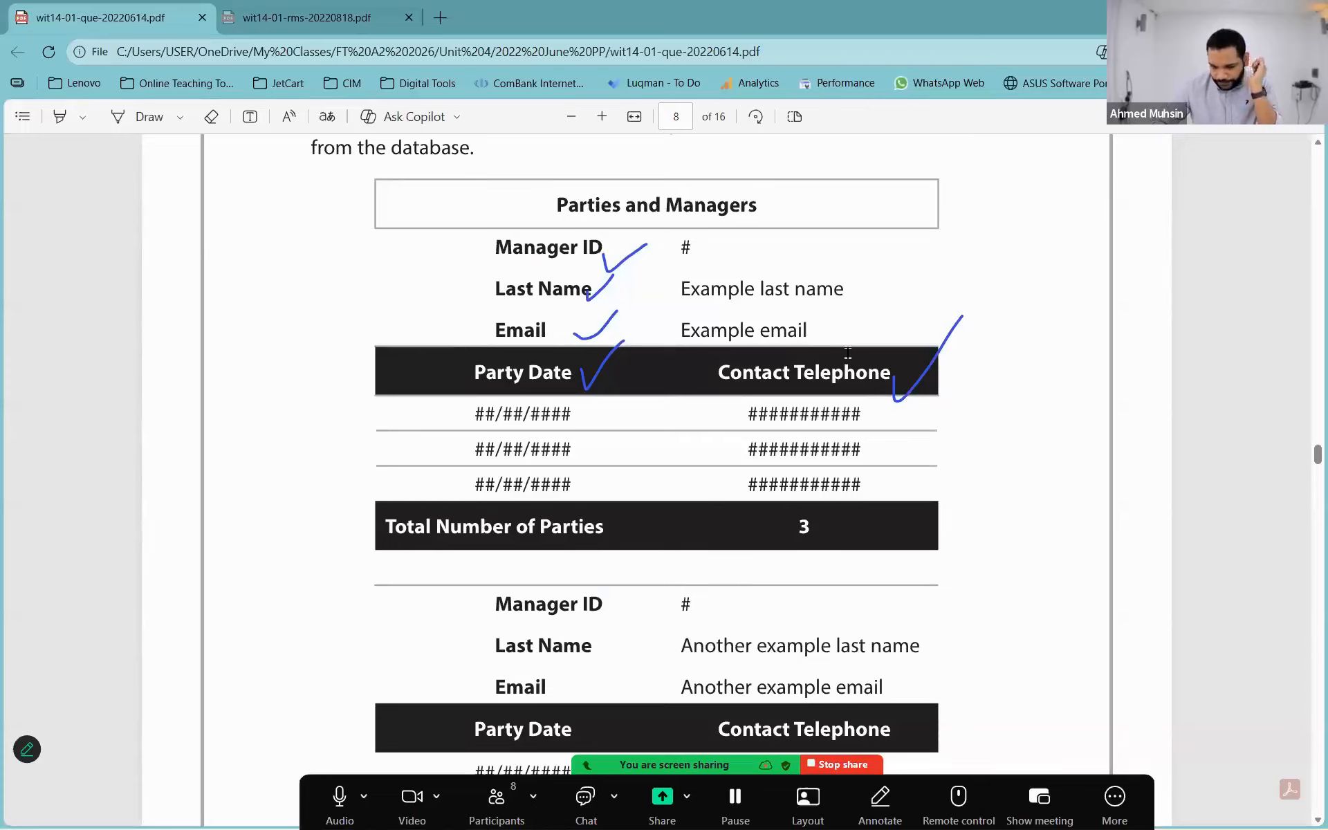
key(alt+Tab)
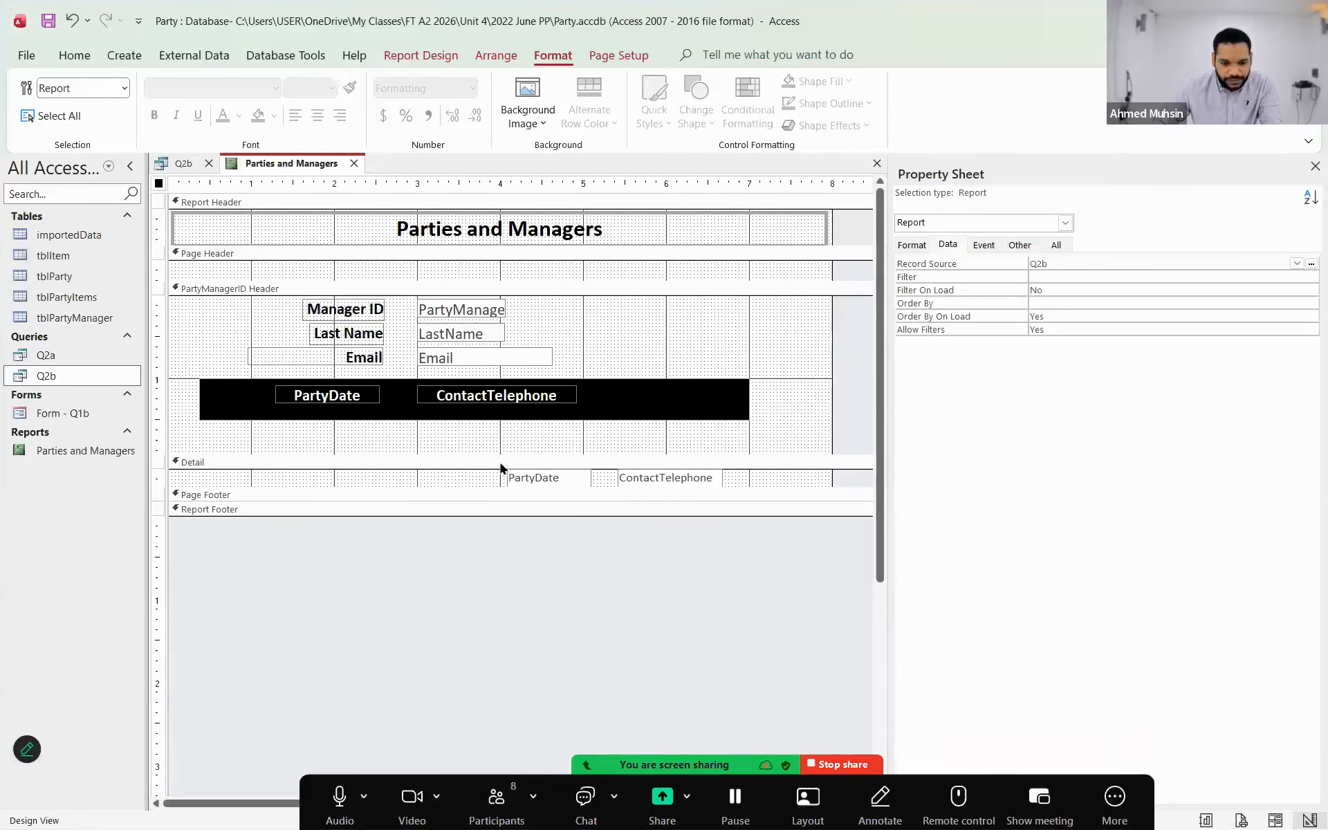
drag(500, 451, 378, 450)
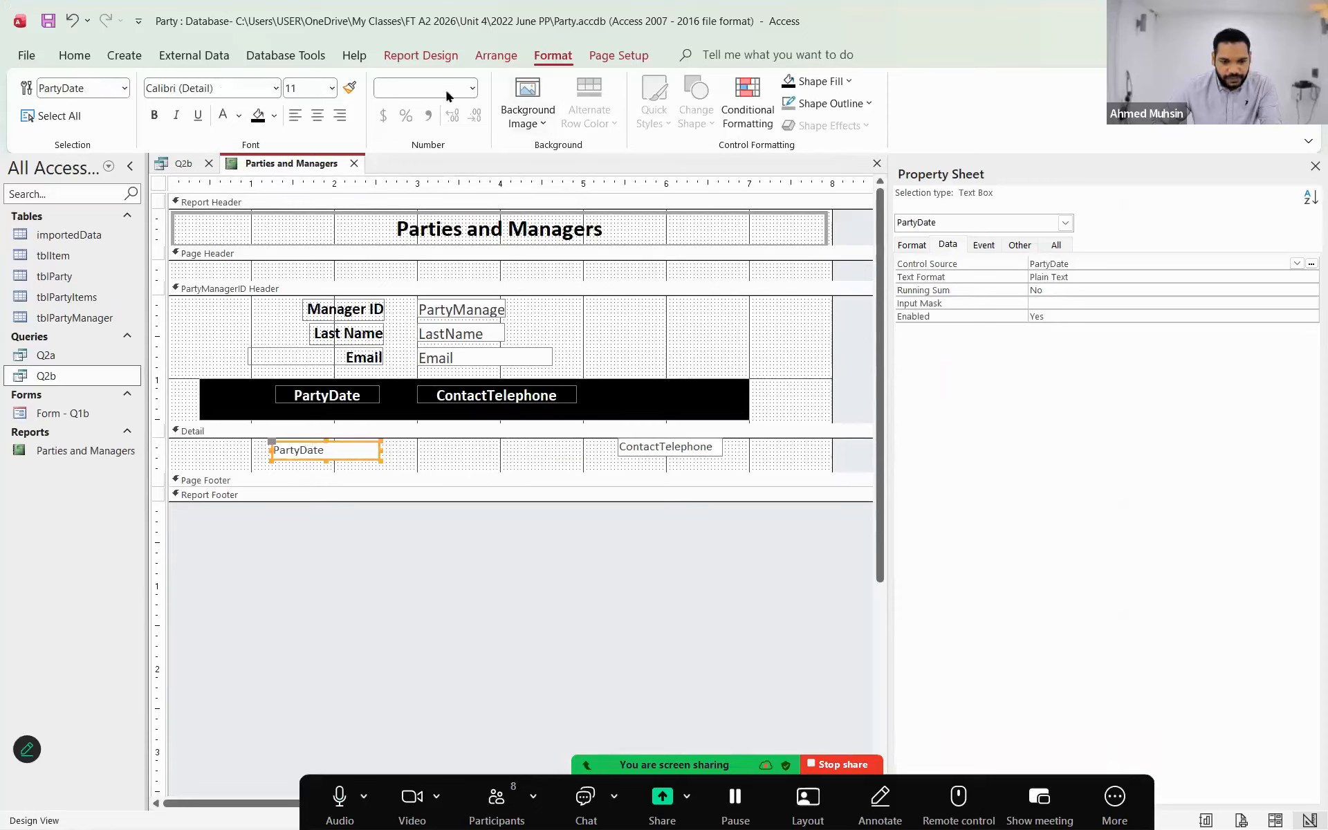
click(319, 117)
- Move the ContactTelephone field under its heading, widen it to about 1.9 inches, and compare the layout with Figure 1
drag(631, 453, 439, 462)
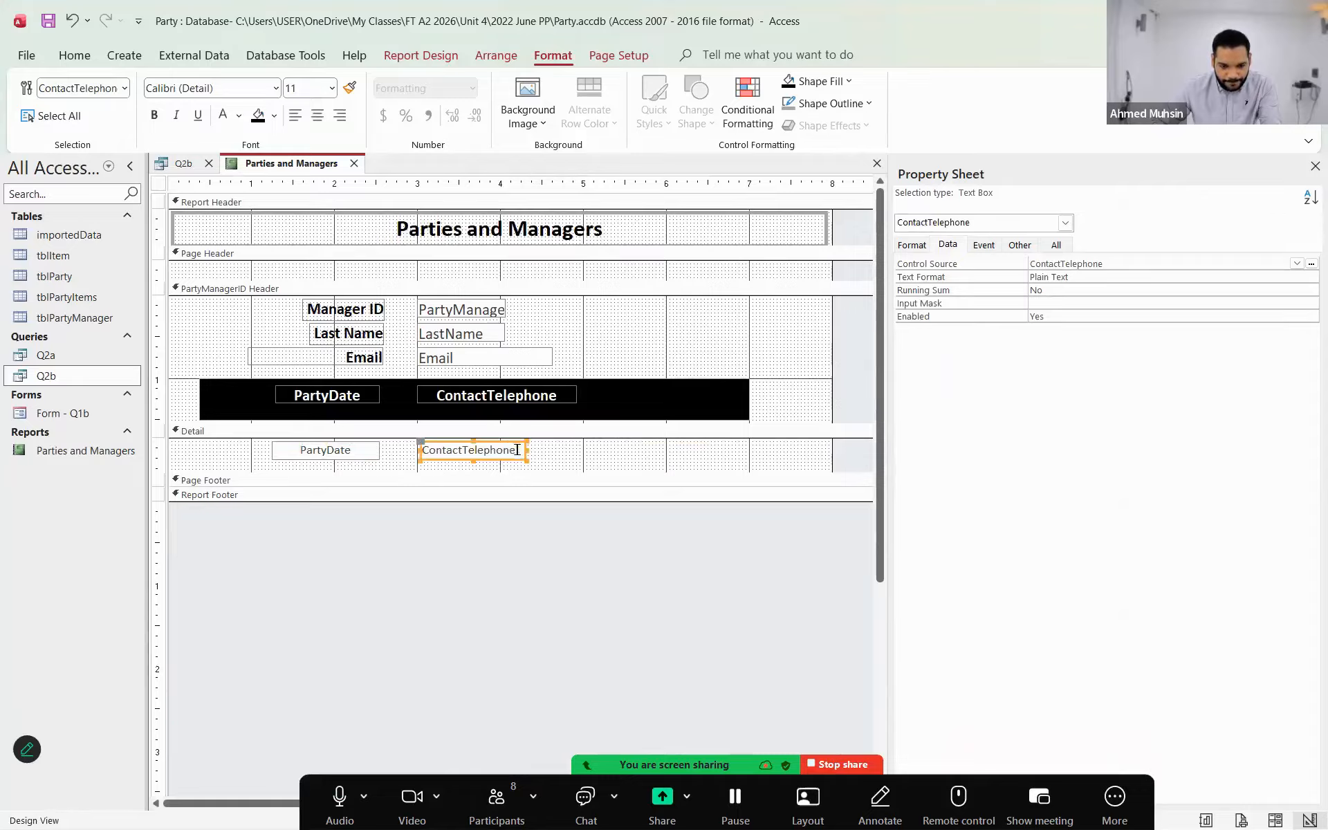
drag(526, 451, 580, 451)
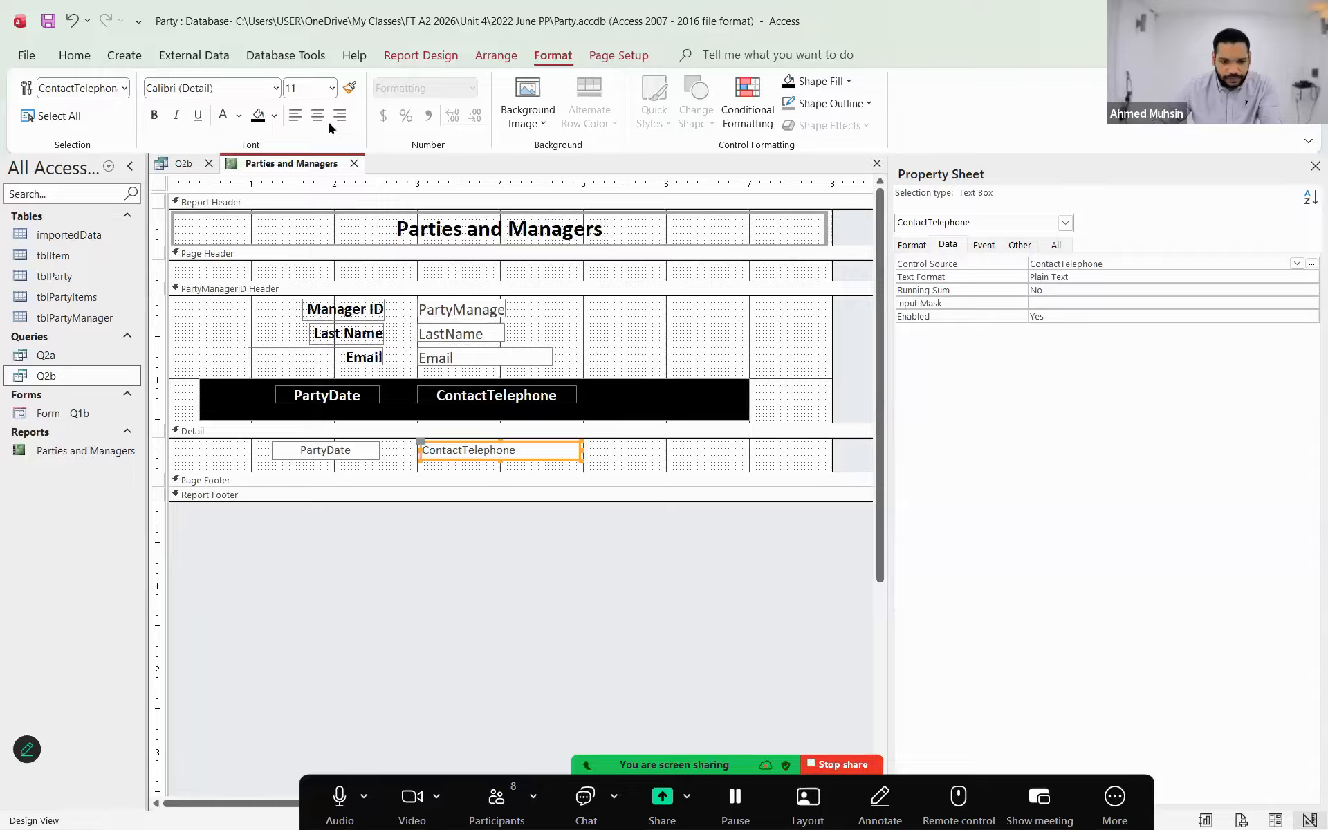
key(alt+Tab)
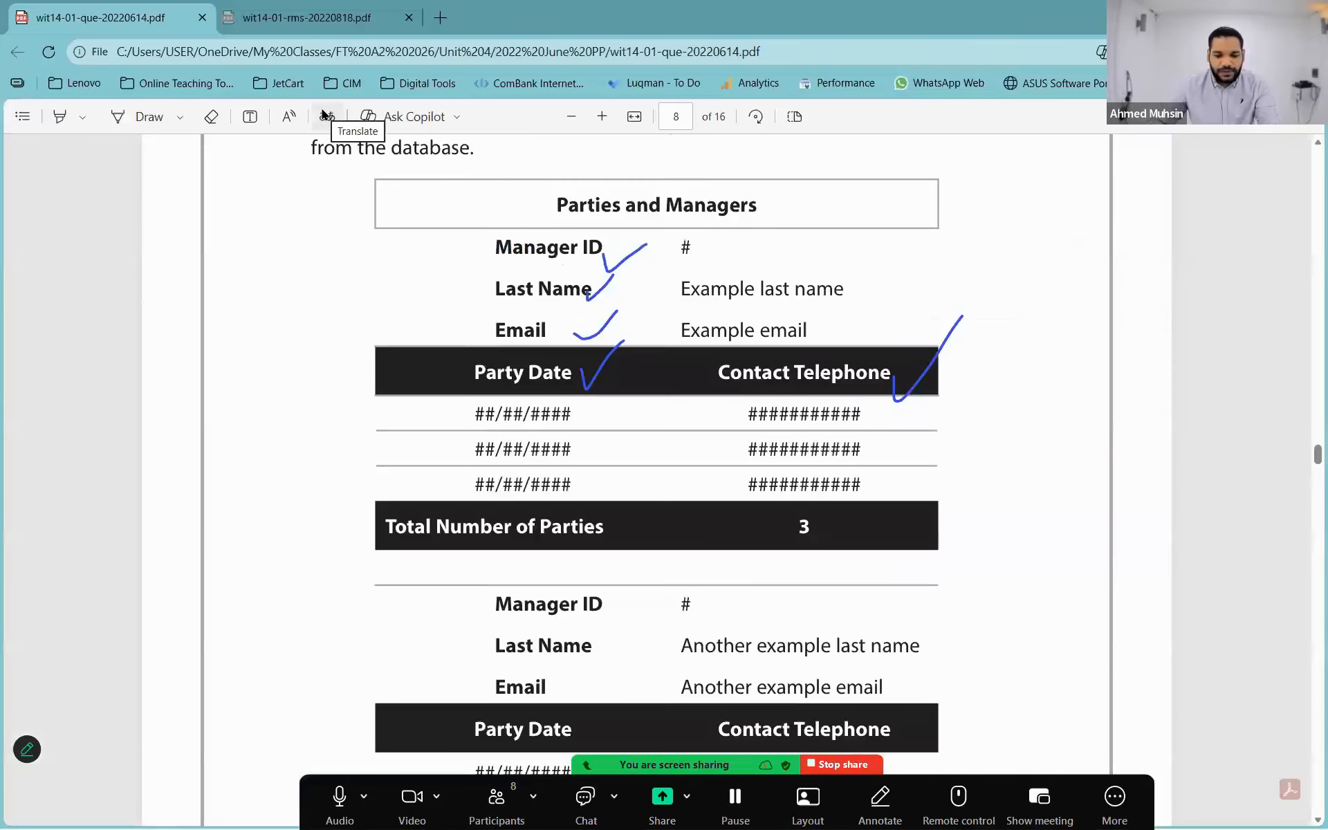
- Compare the layout with Figure 1, return to Access and examine the report in Report View
key(alt+Tab)
key(alt+Tab)
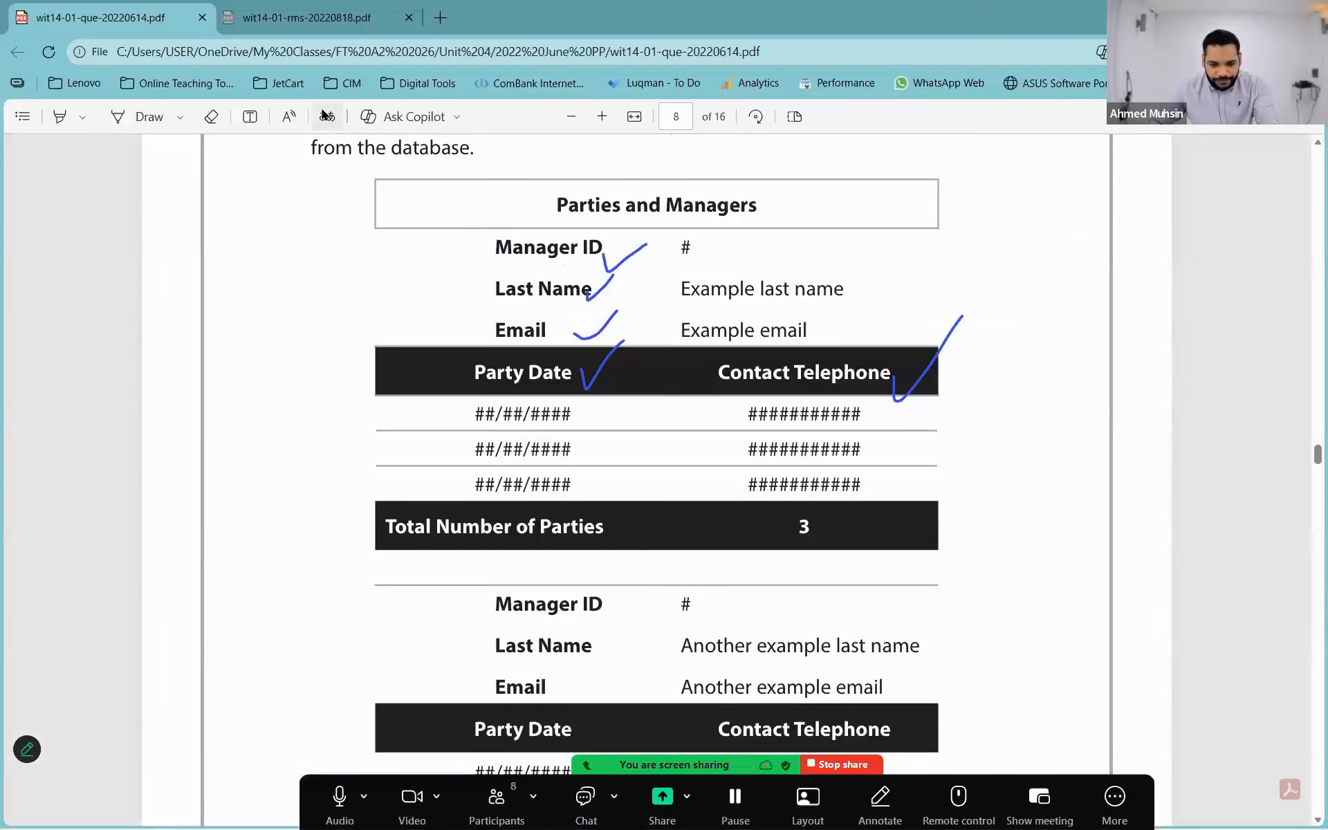
key(alt+Tab)
drag(362, 471, 363, 464)
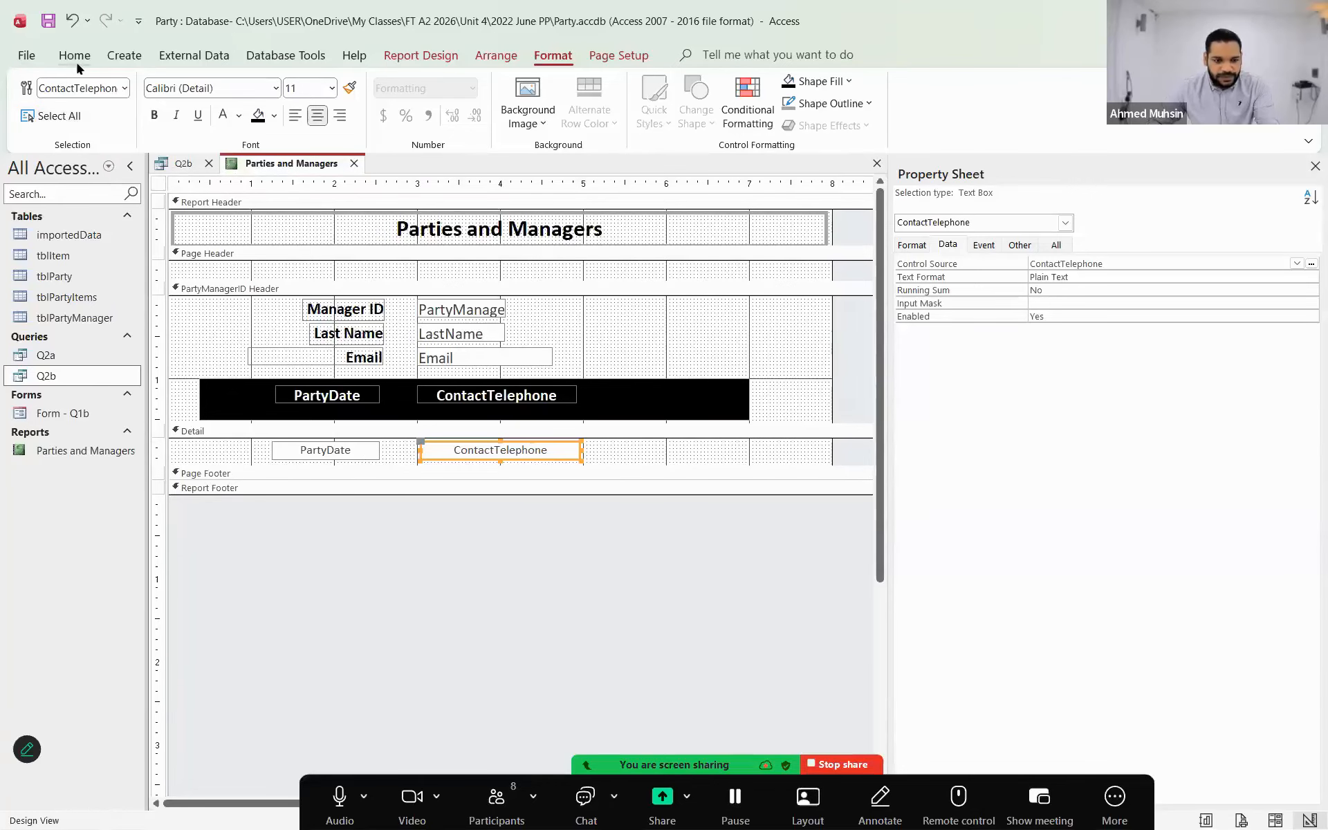
click(75, 57)
click(34, 110)
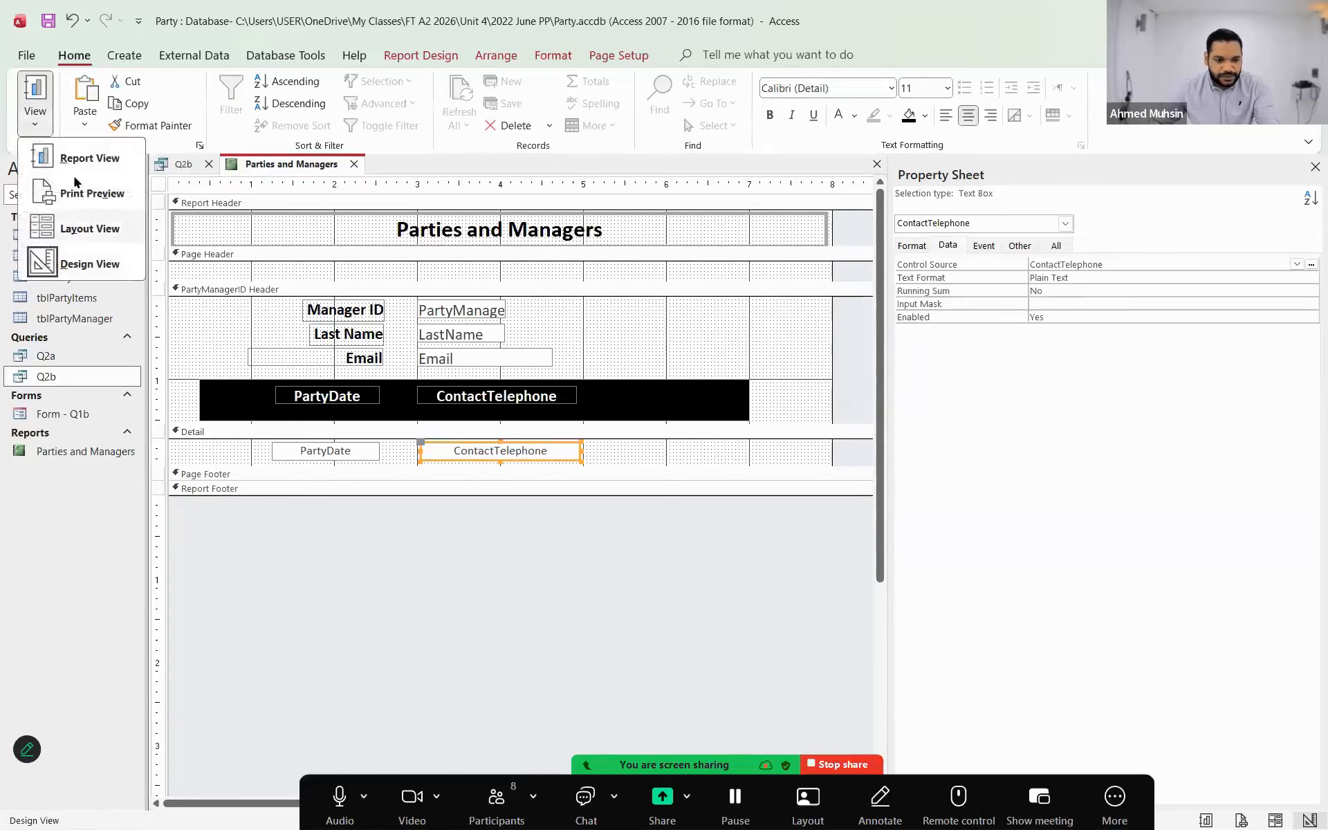
click(83, 157)
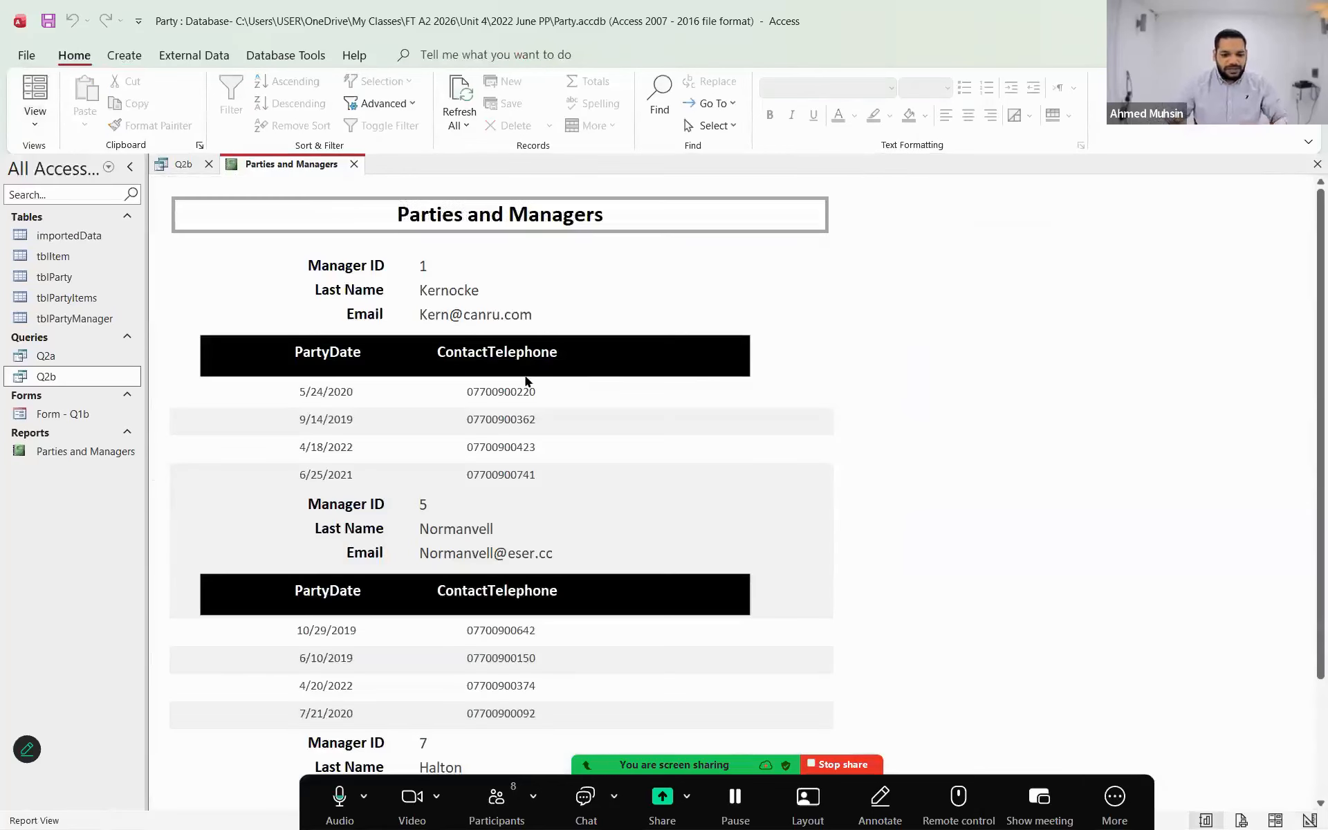
- Switch the report to Layout View and set the PartyManagerID header section's shape fill to white
click(39, 125)
click(68, 235)
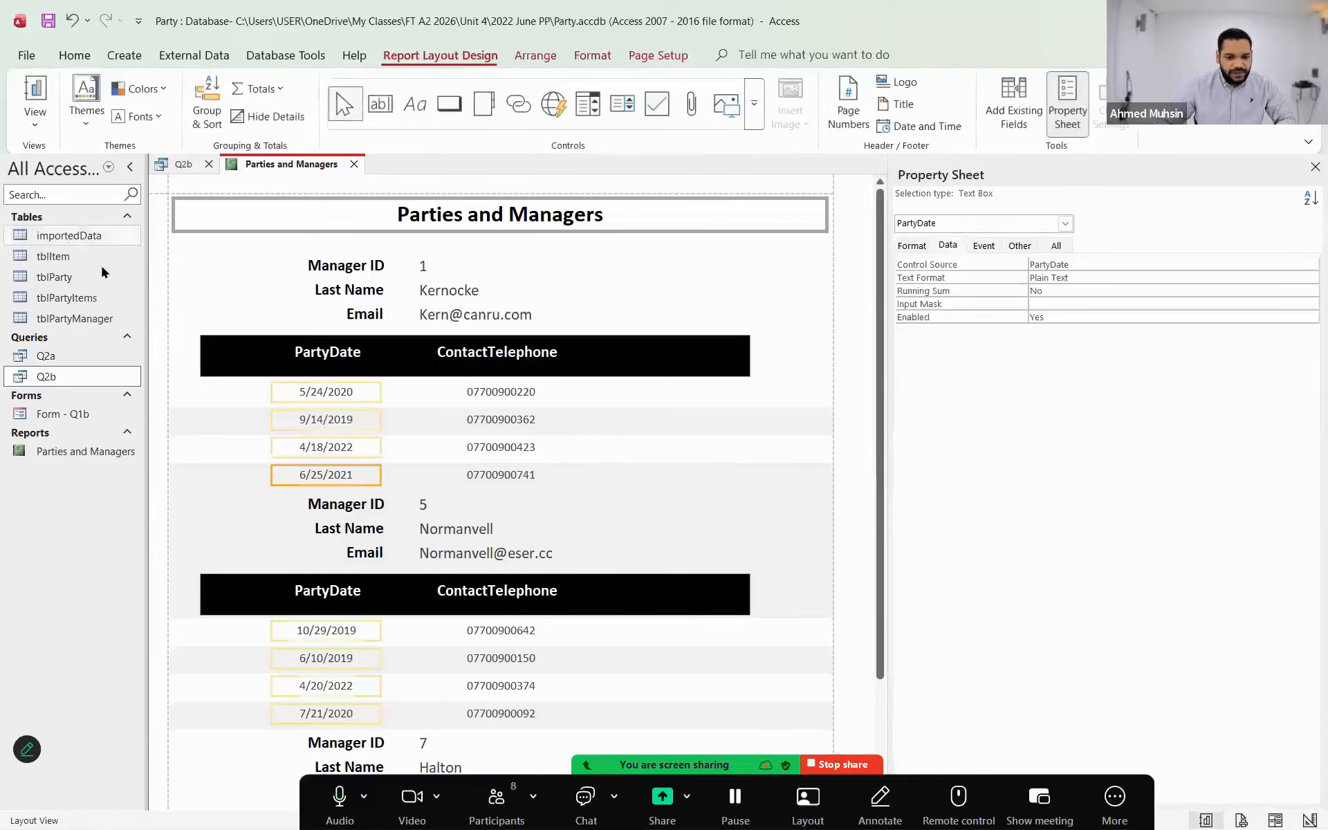
click(677, 504)
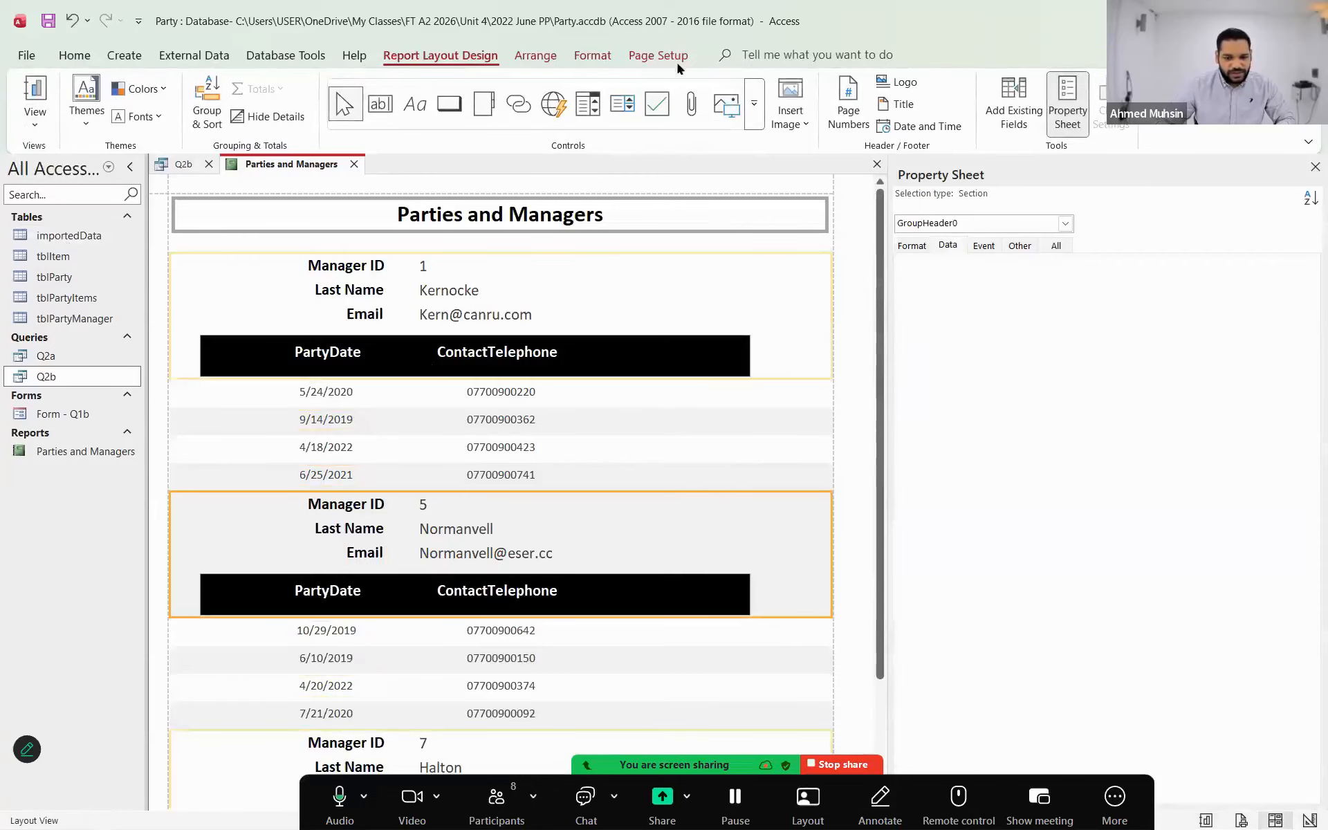
click(592, 55)
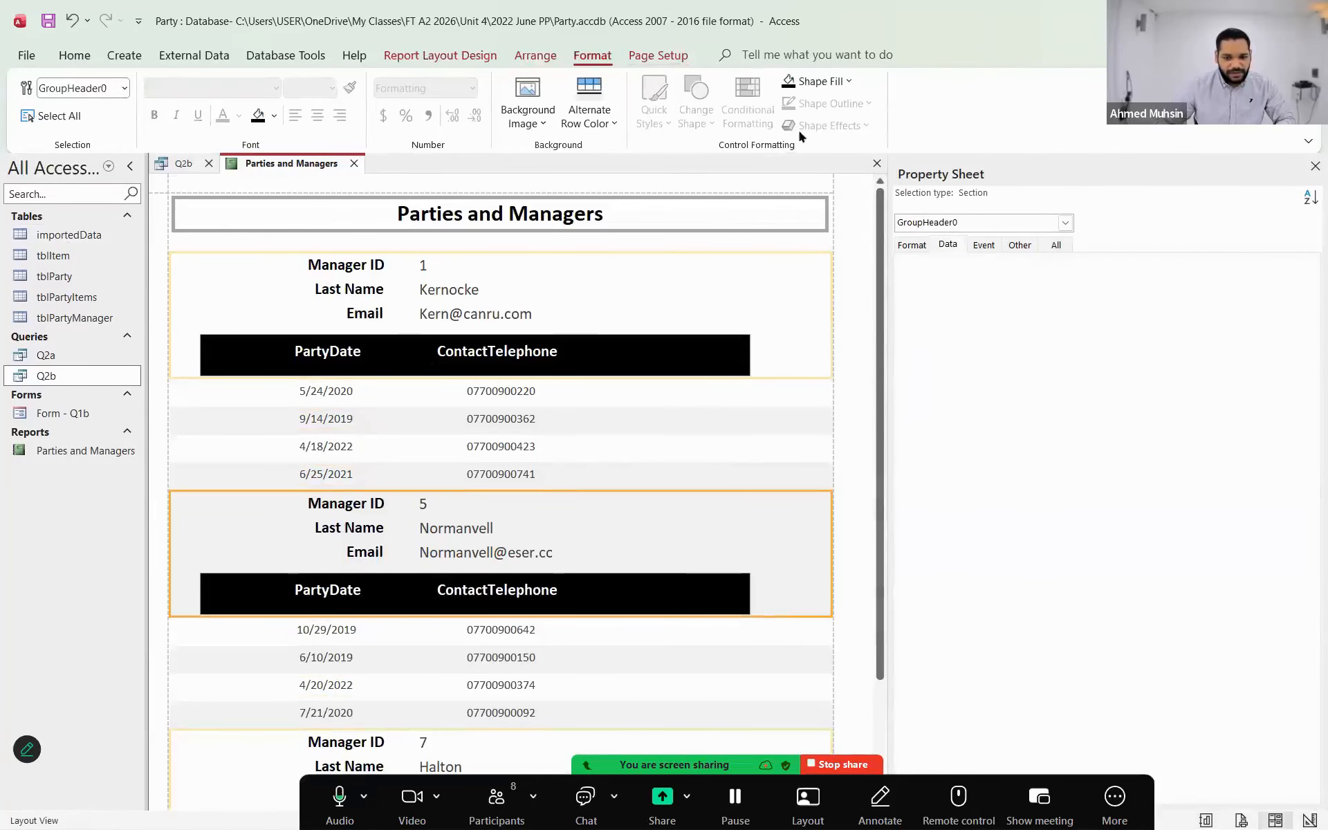
click(830, 81)
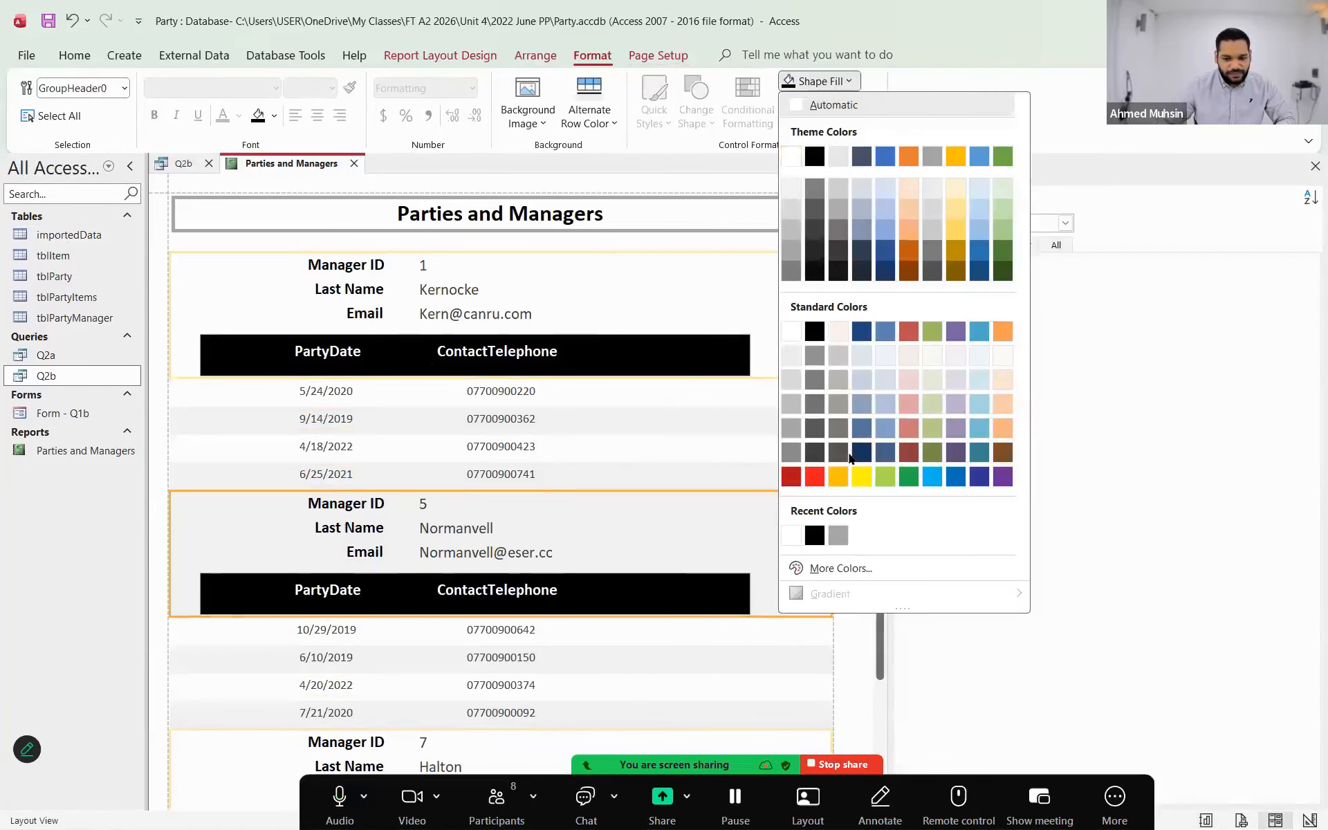
click(795, 159)
- Set the Detail section's shape fill to white
click(724, 440)
click(807, 82)
click(786, 85)
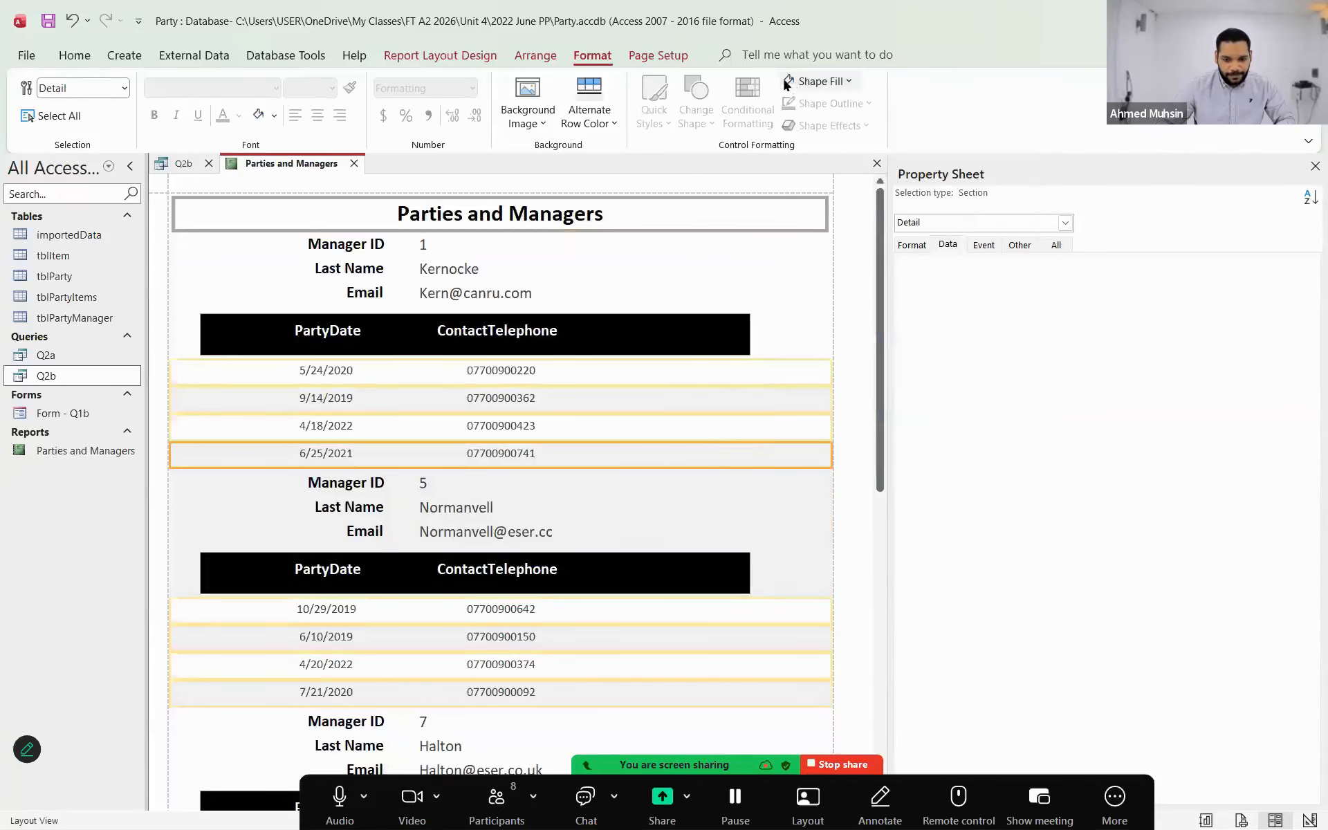
click(789, 82)
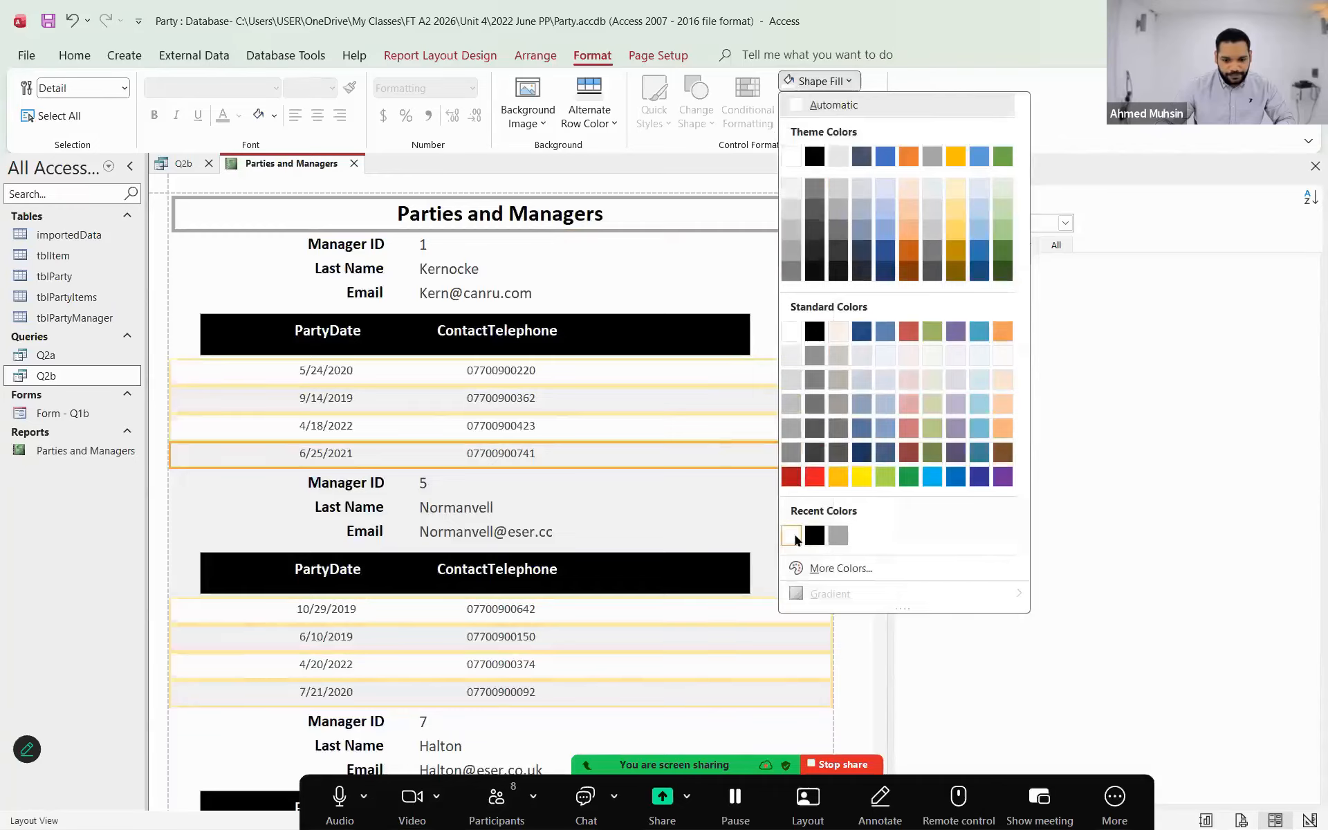
click(763, 513)
click(697, 398)
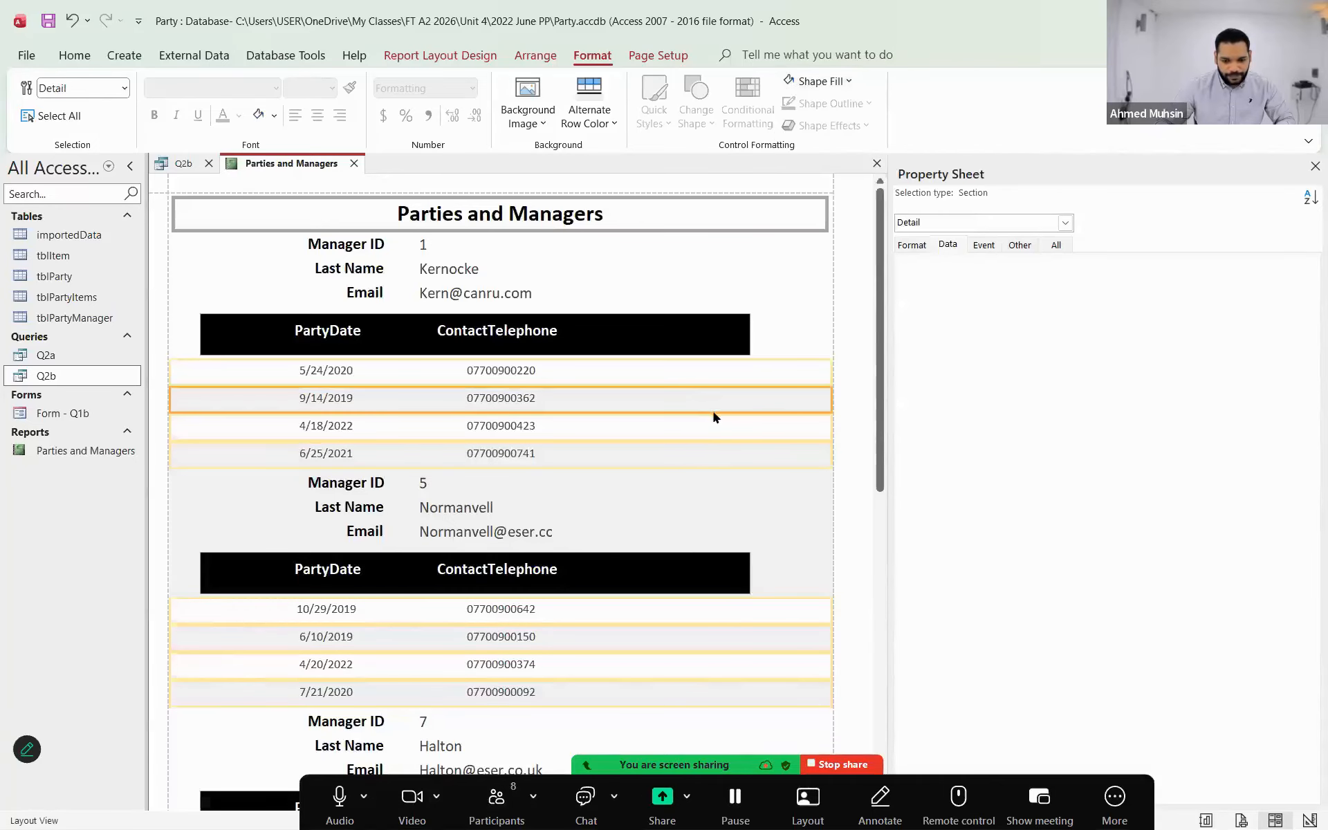
click(790, 83)
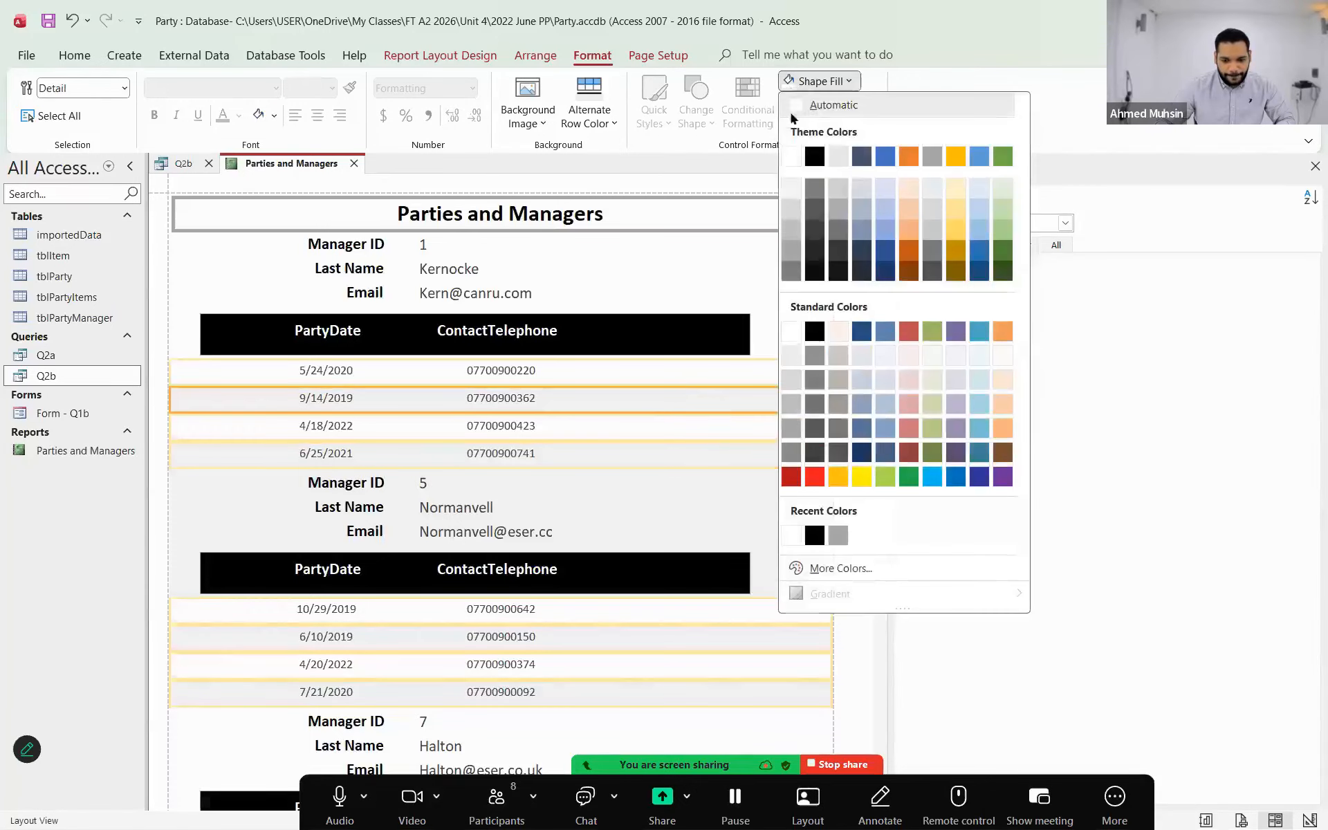
click(795, 159)
click(849, 342)
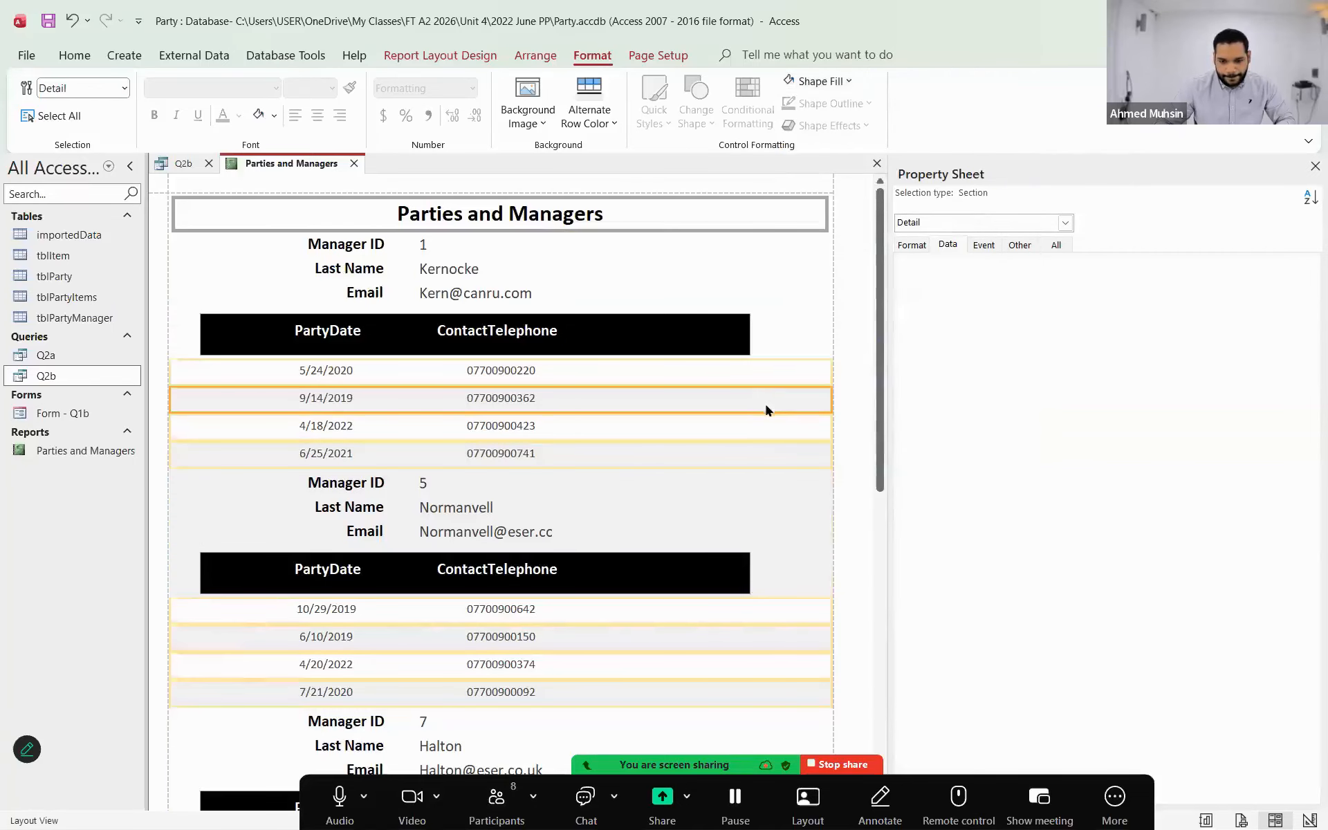
- Set the alternate row colour to white for the Detail section and for the PartyManagerID header section
click(601, 130)
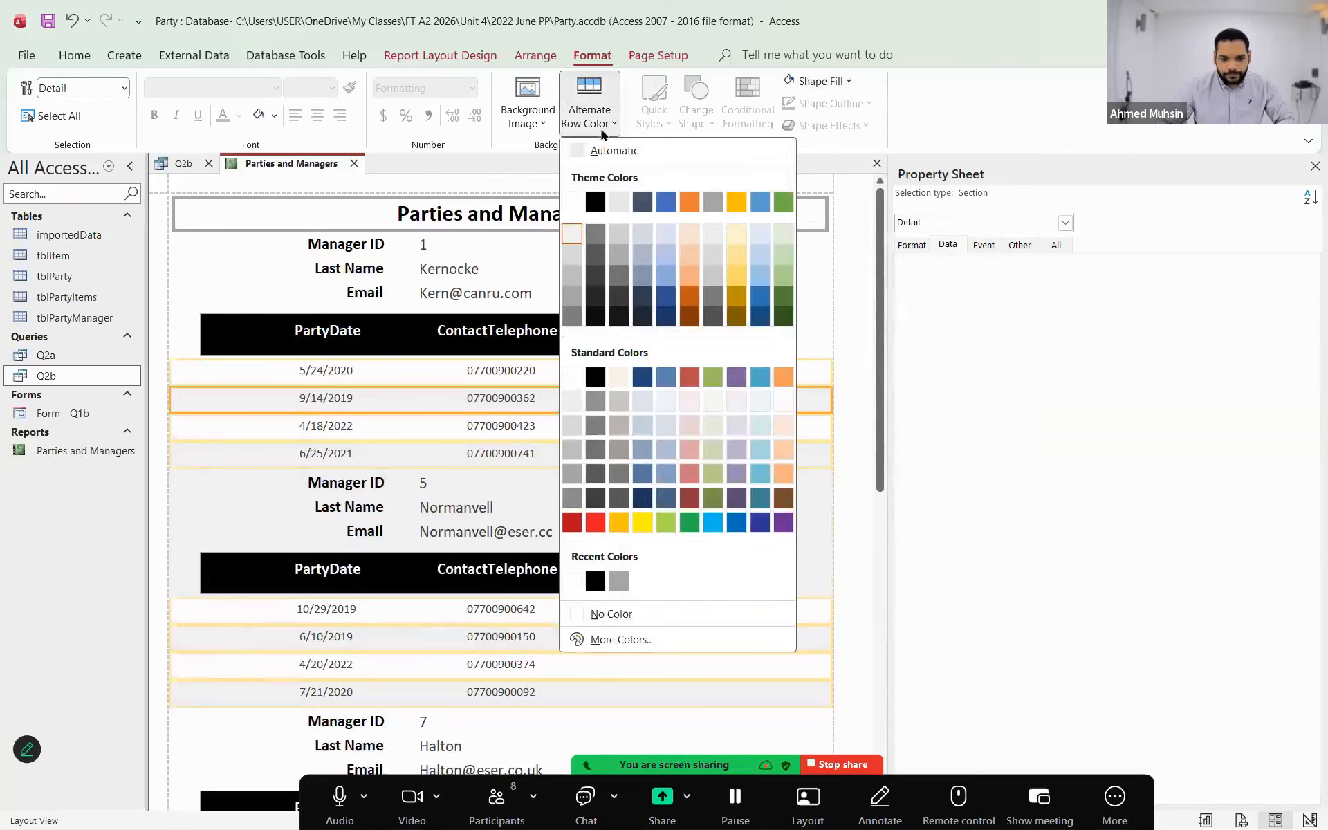
click(572, 202)
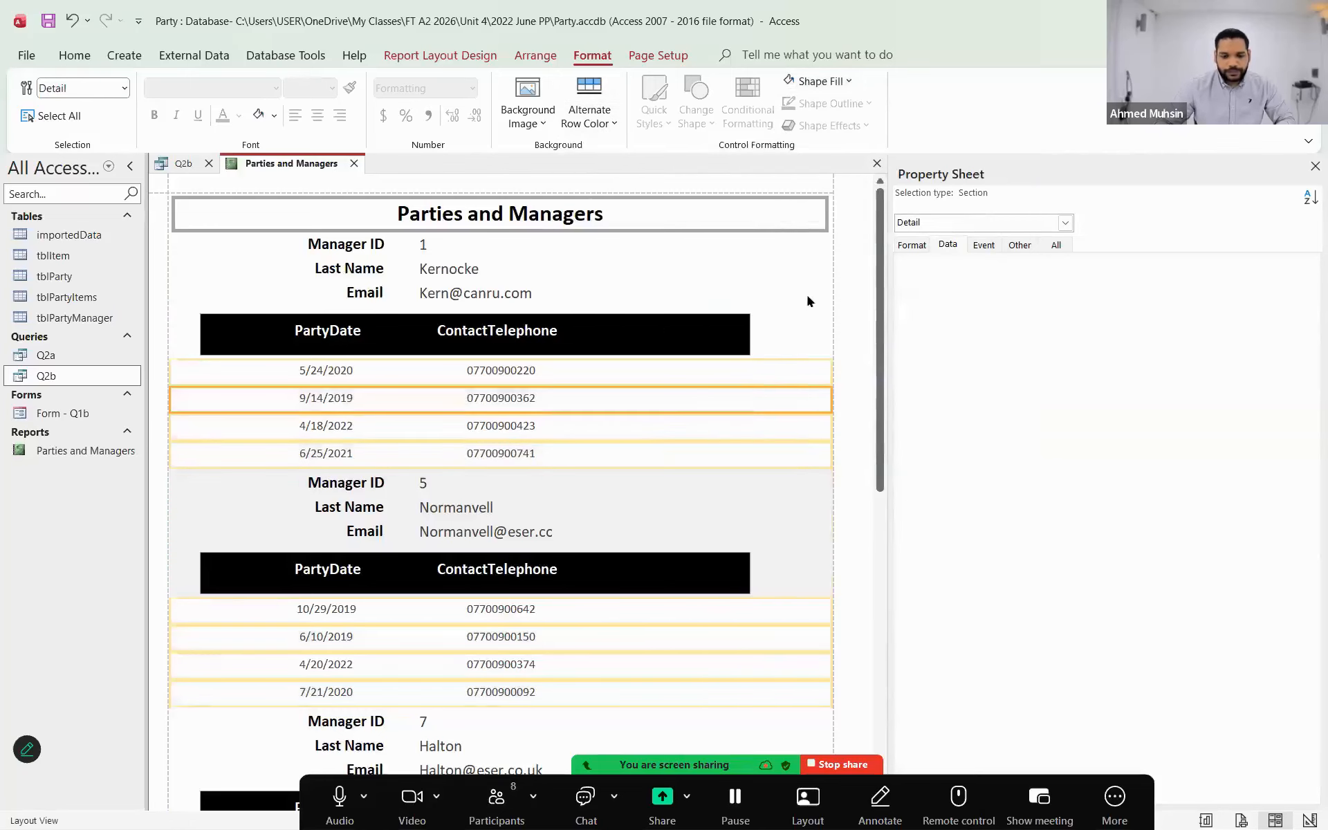
click(750, 496)
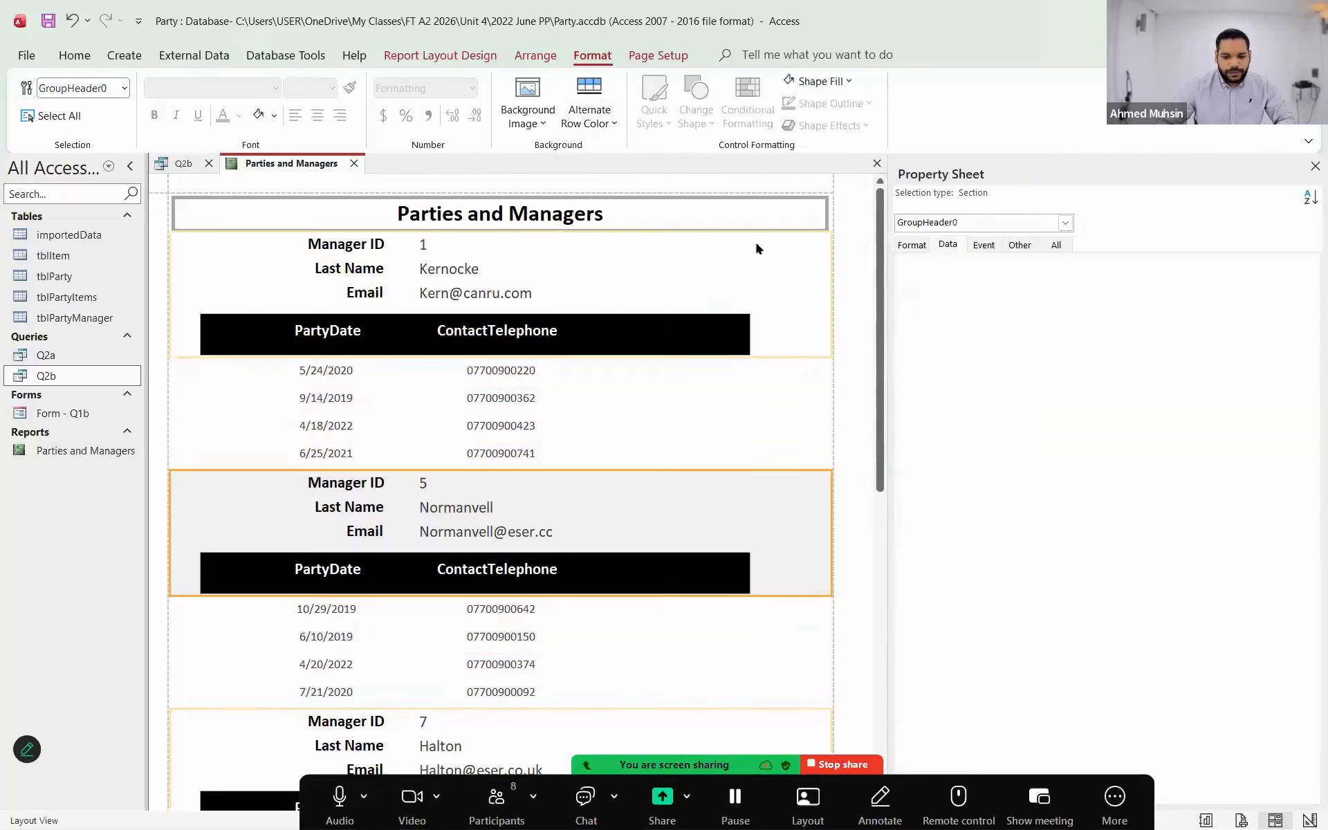
click(791, 79)
click(786, 148)
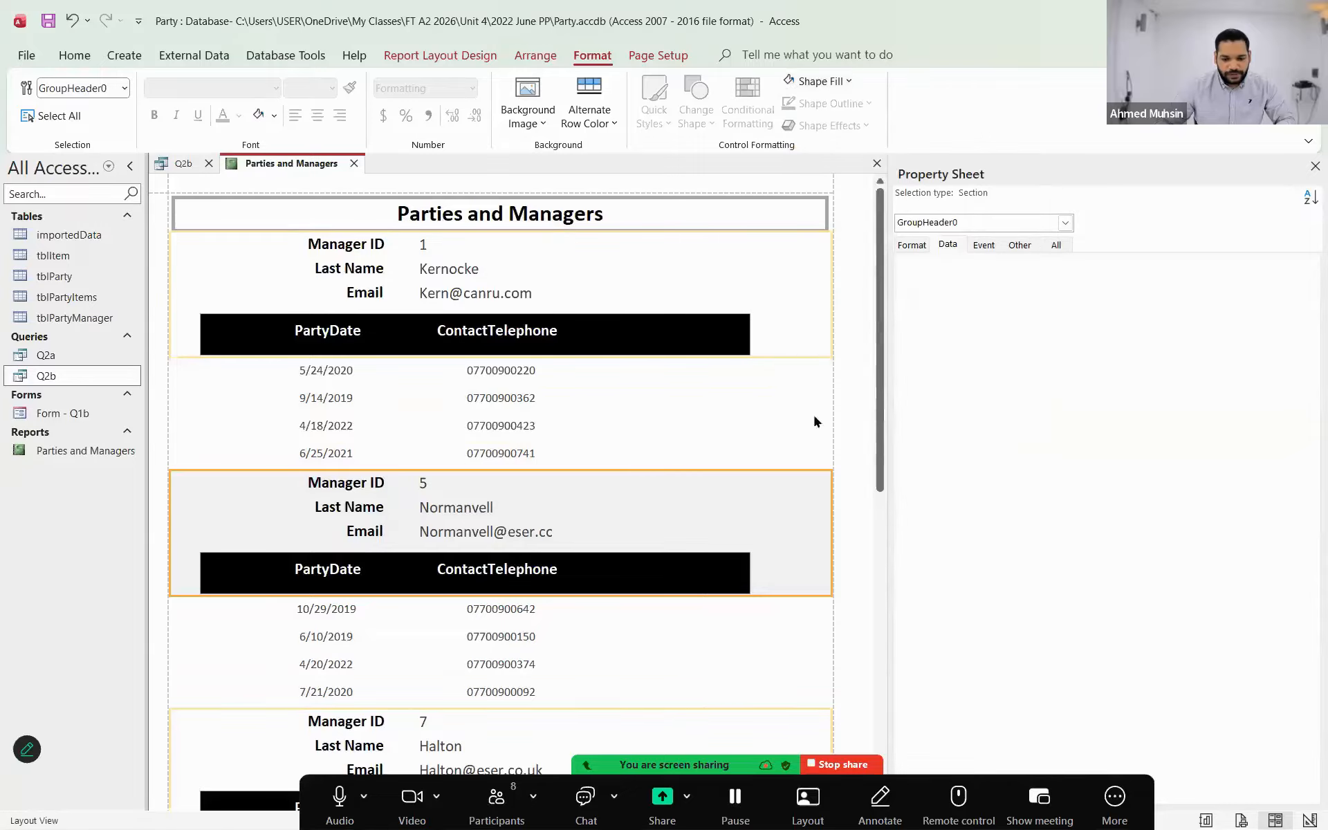
click(589, 110)
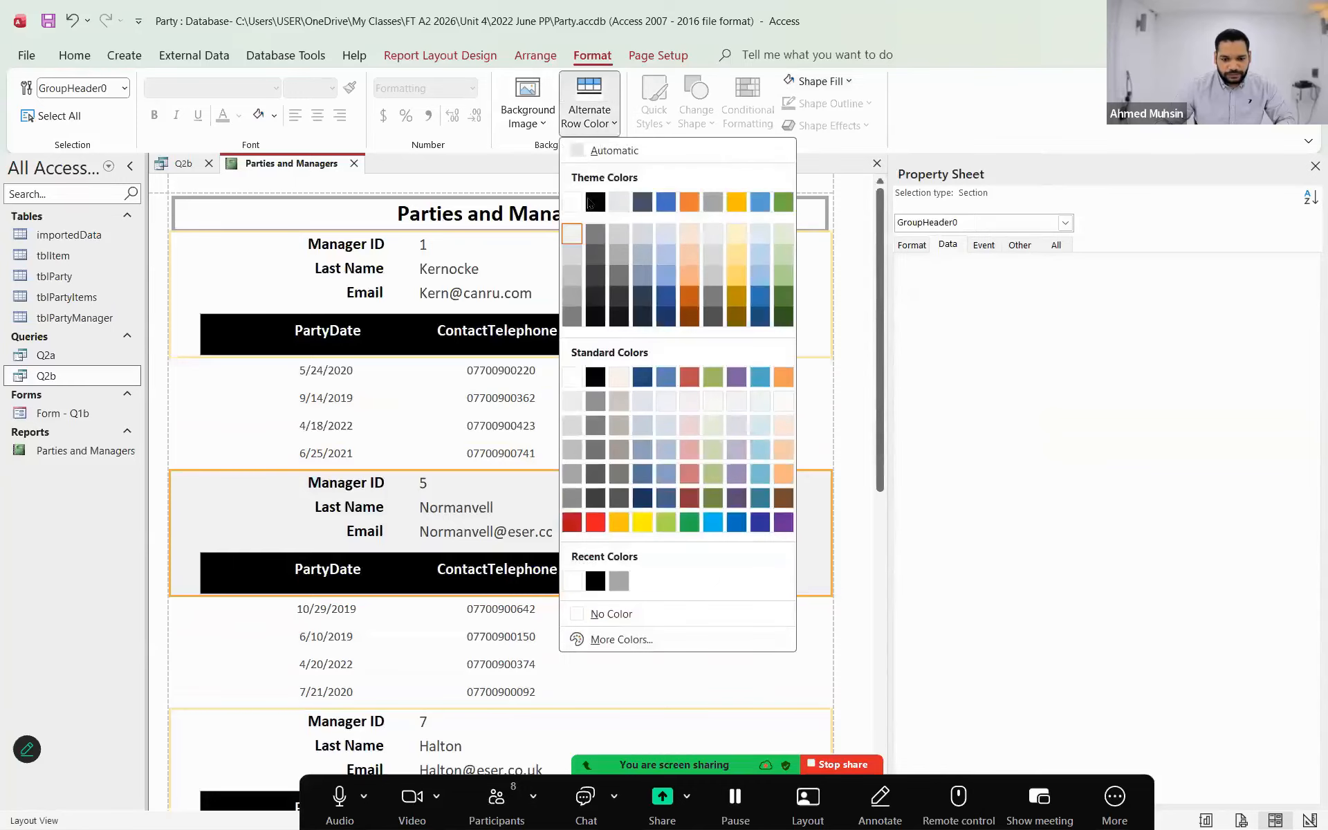
click(583, 211)
click(850, 423)
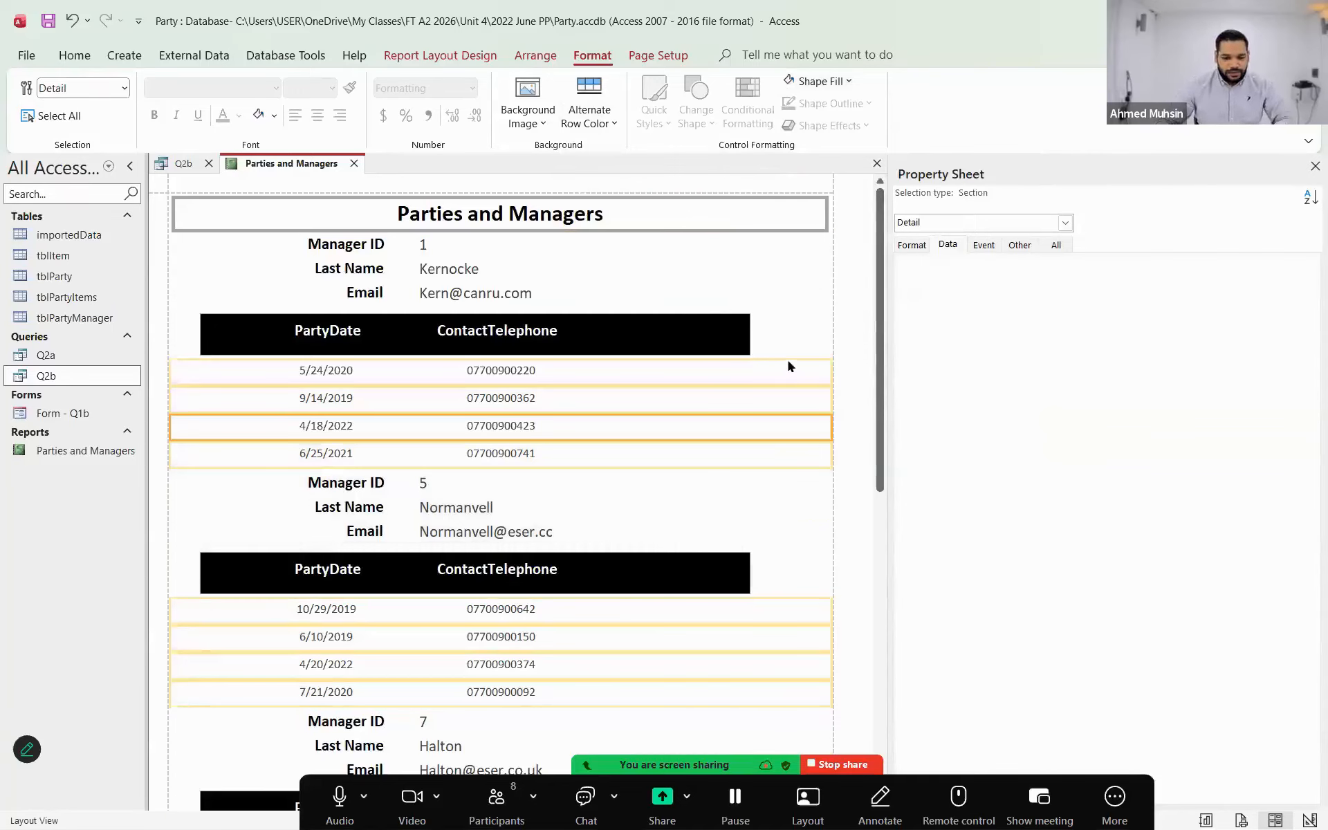
click(847, 349)
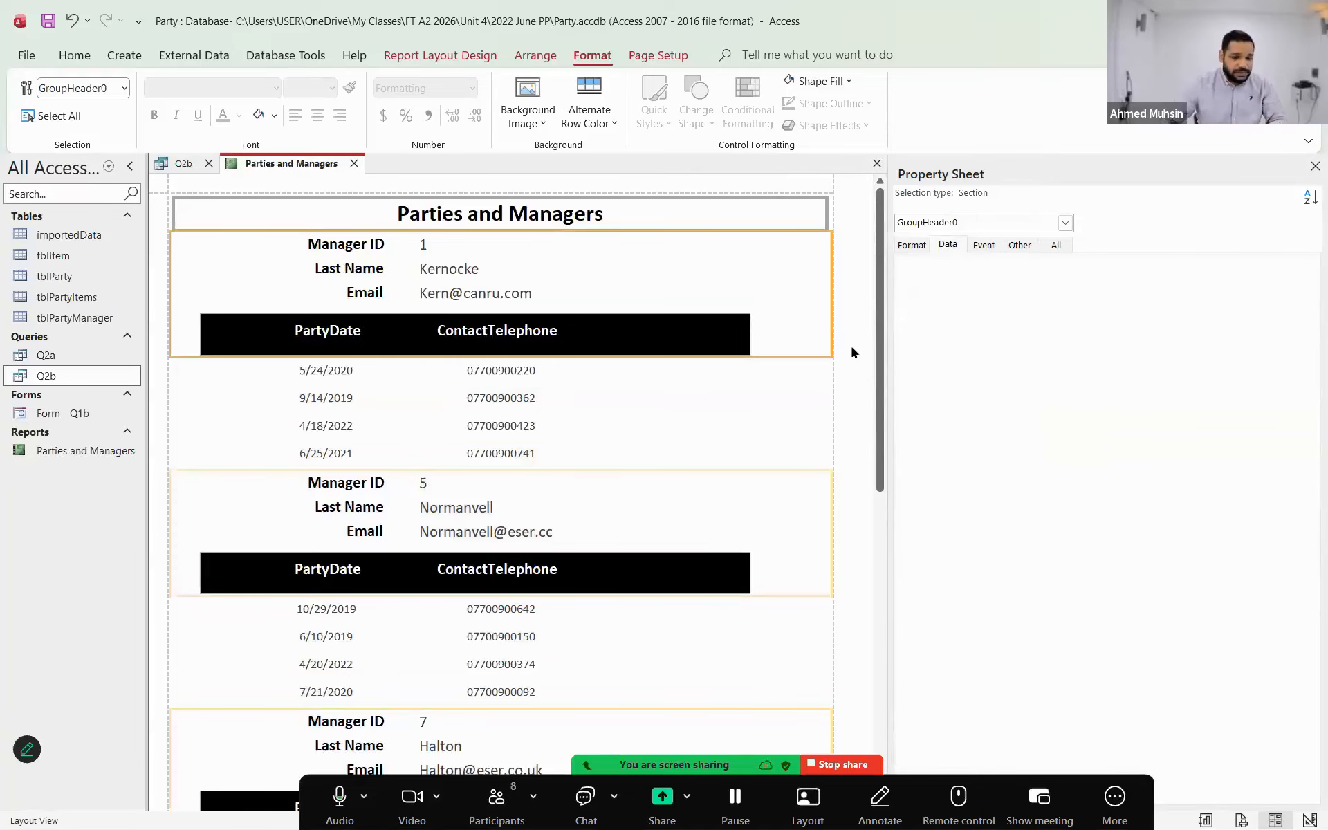
- Return the report to Design View and look through the available report controls and arrange options
click(74, 55)
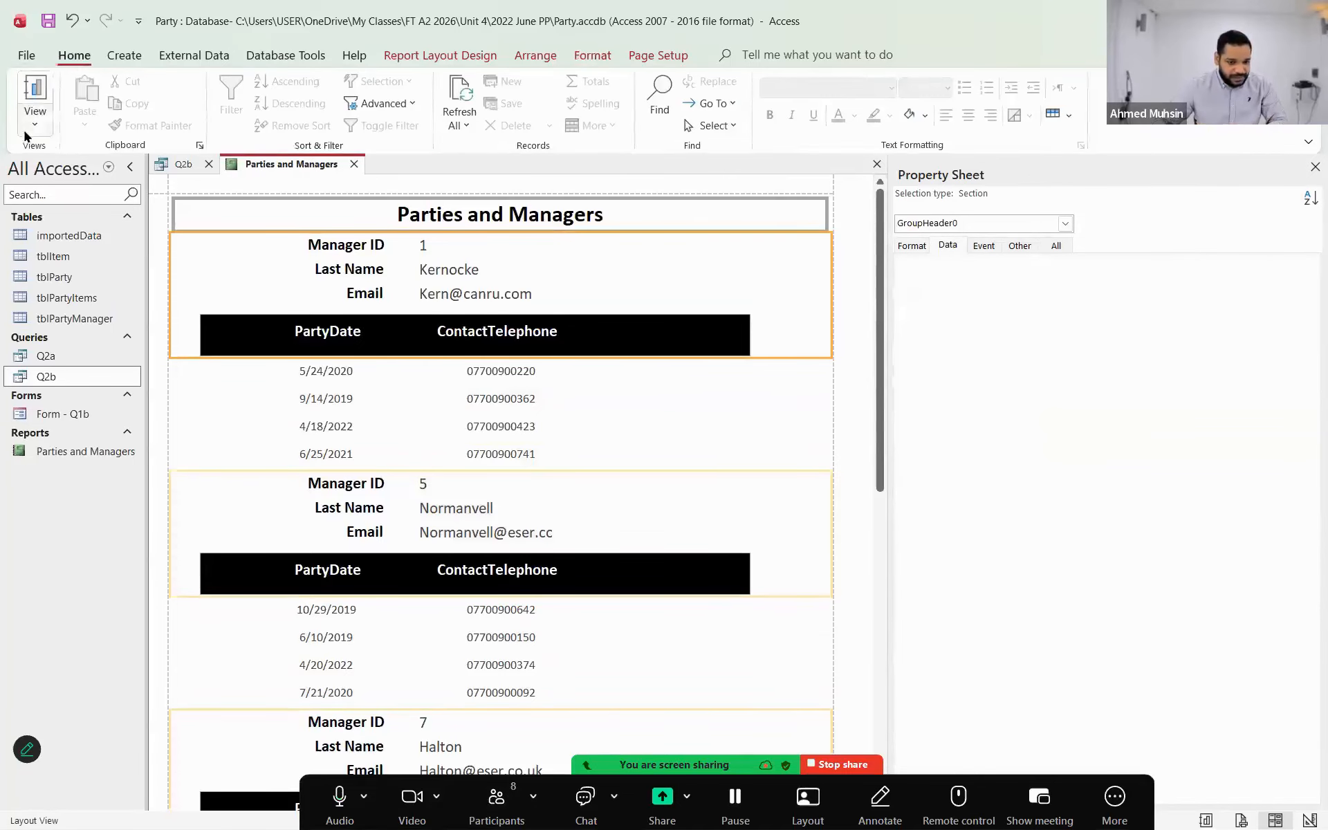
click(34, 114)
click(44, 264)
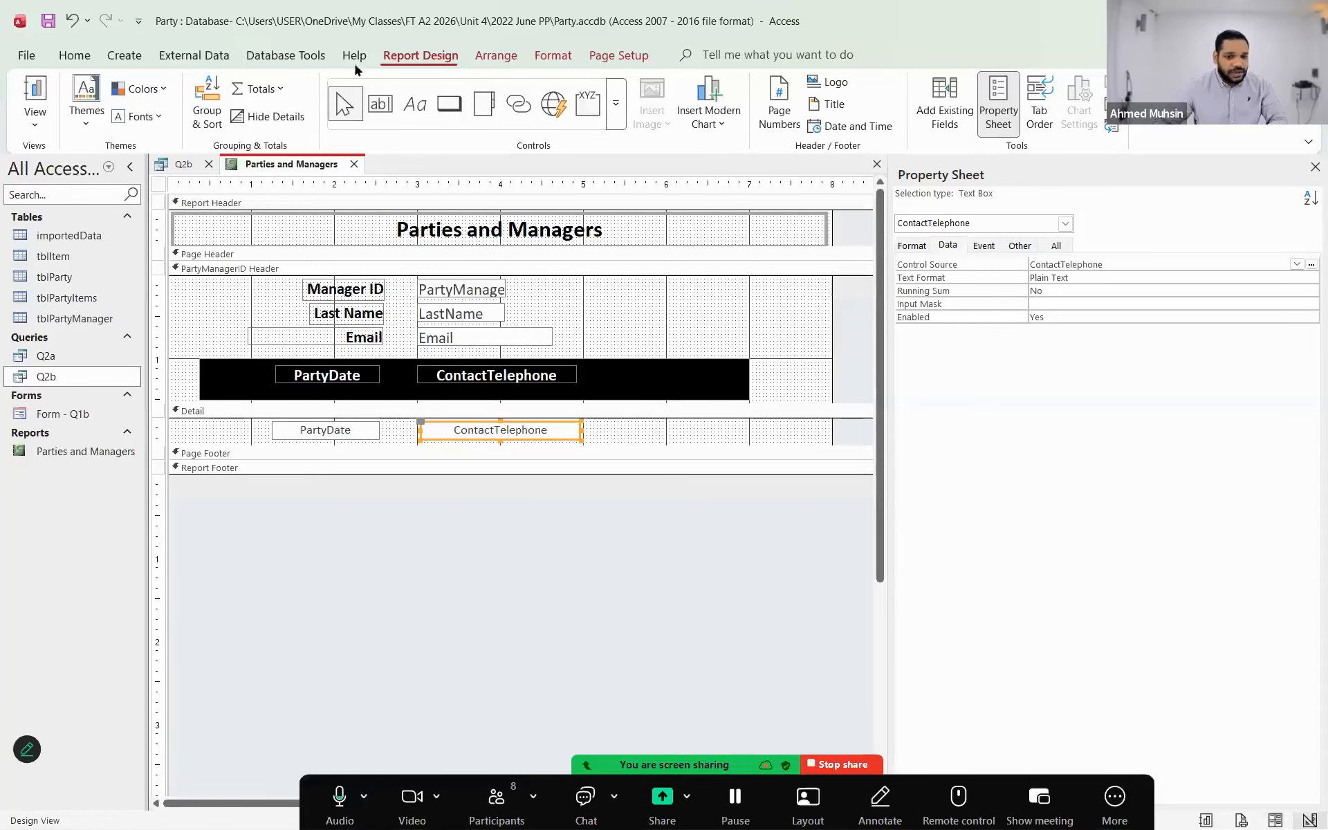
click(616, 105)
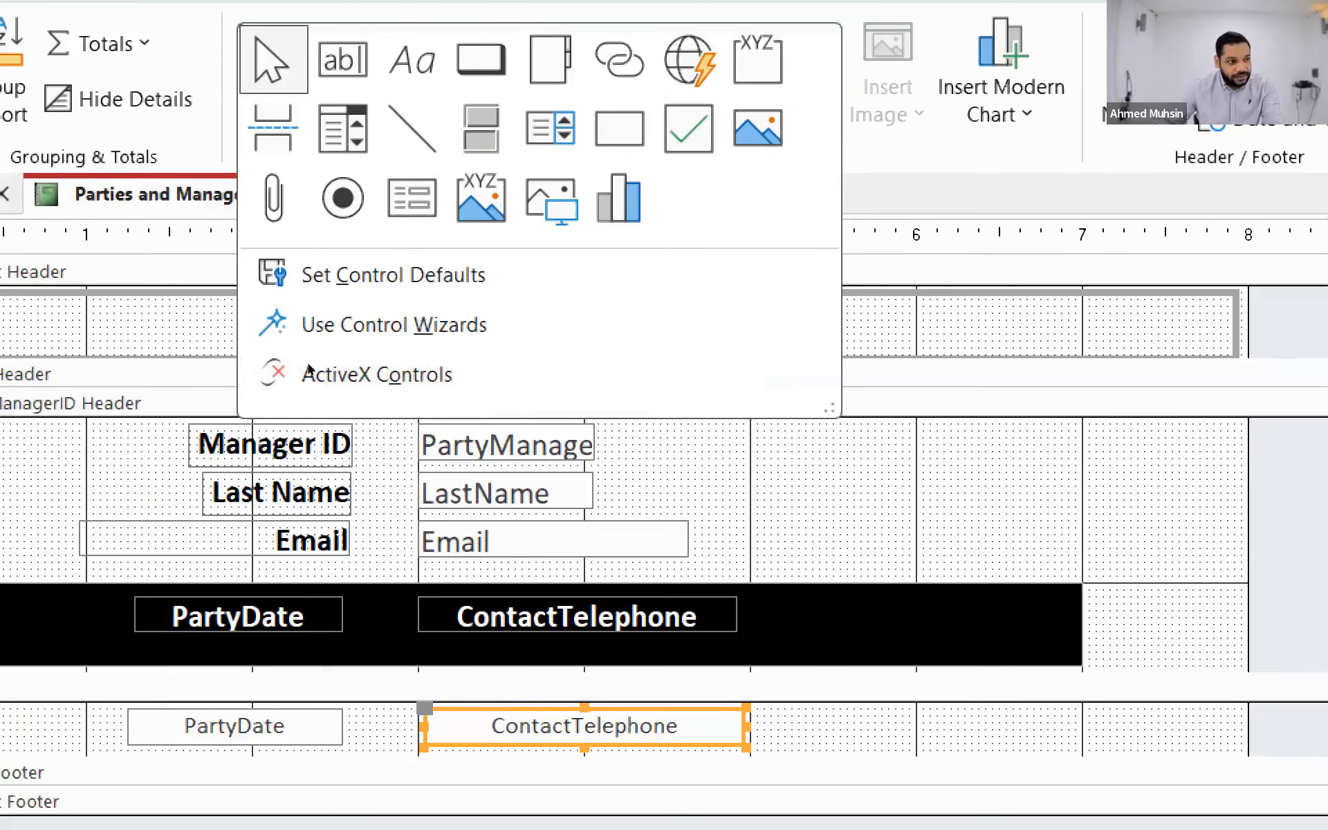
key(Escape)
key(Tab)
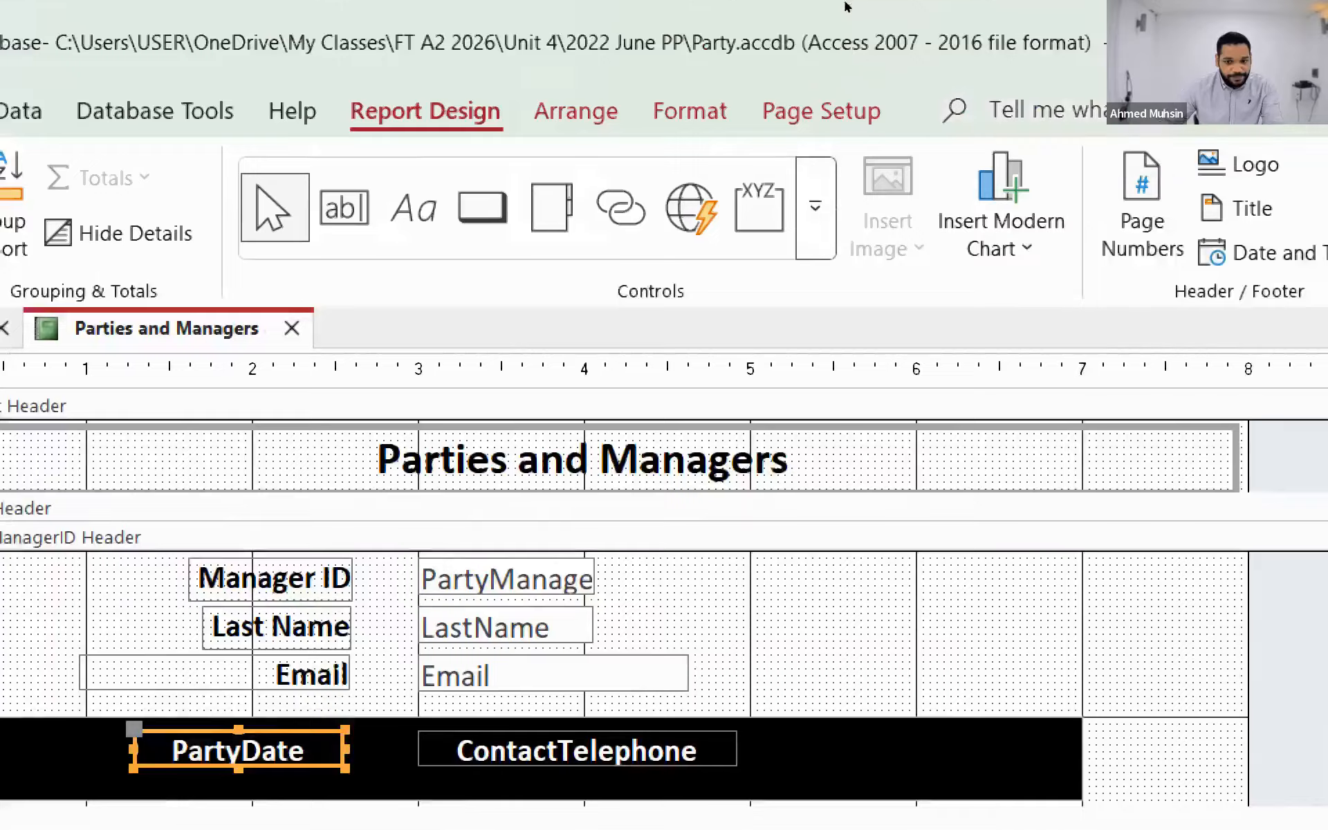
click(576, 111)
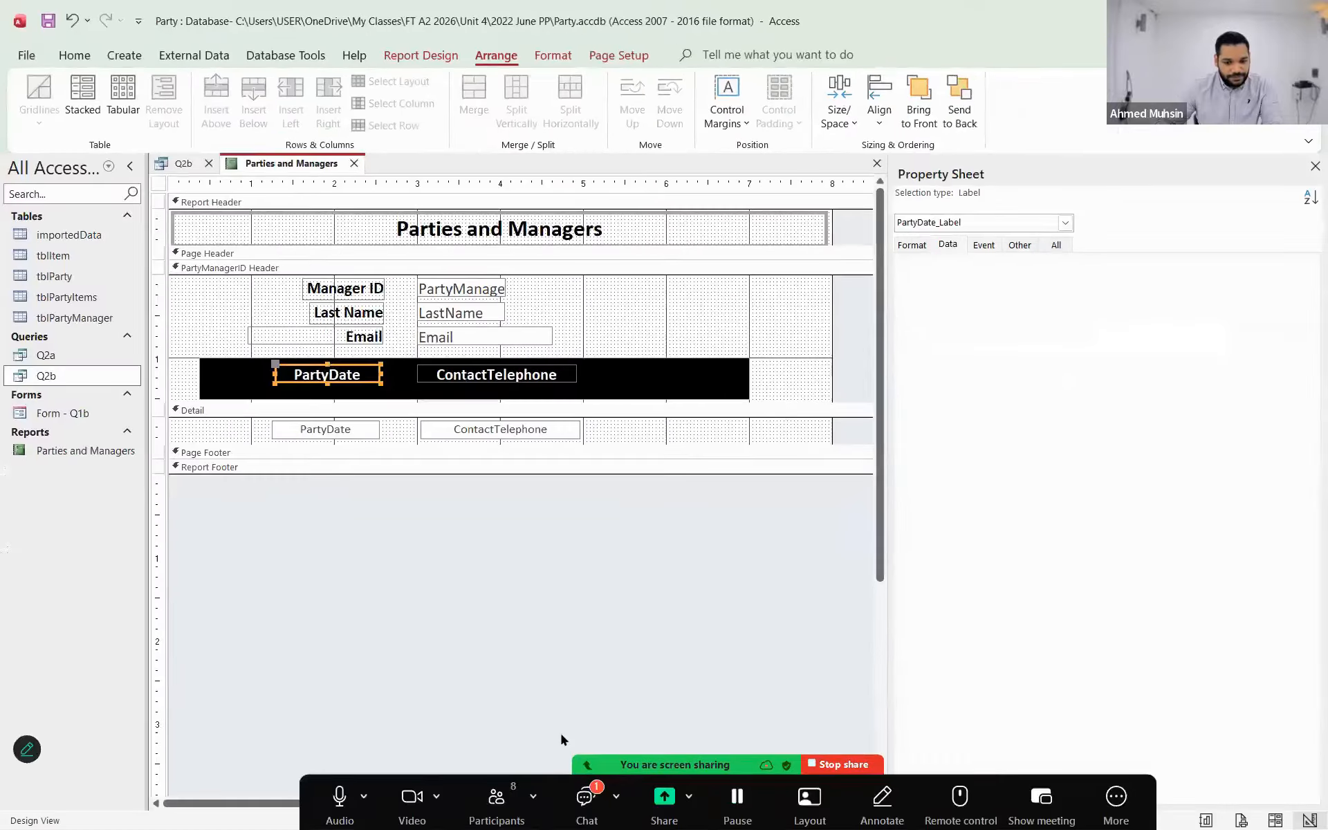
- Read the question in the meeting chat and move the chat window clear of the report
key(alt+Tab)
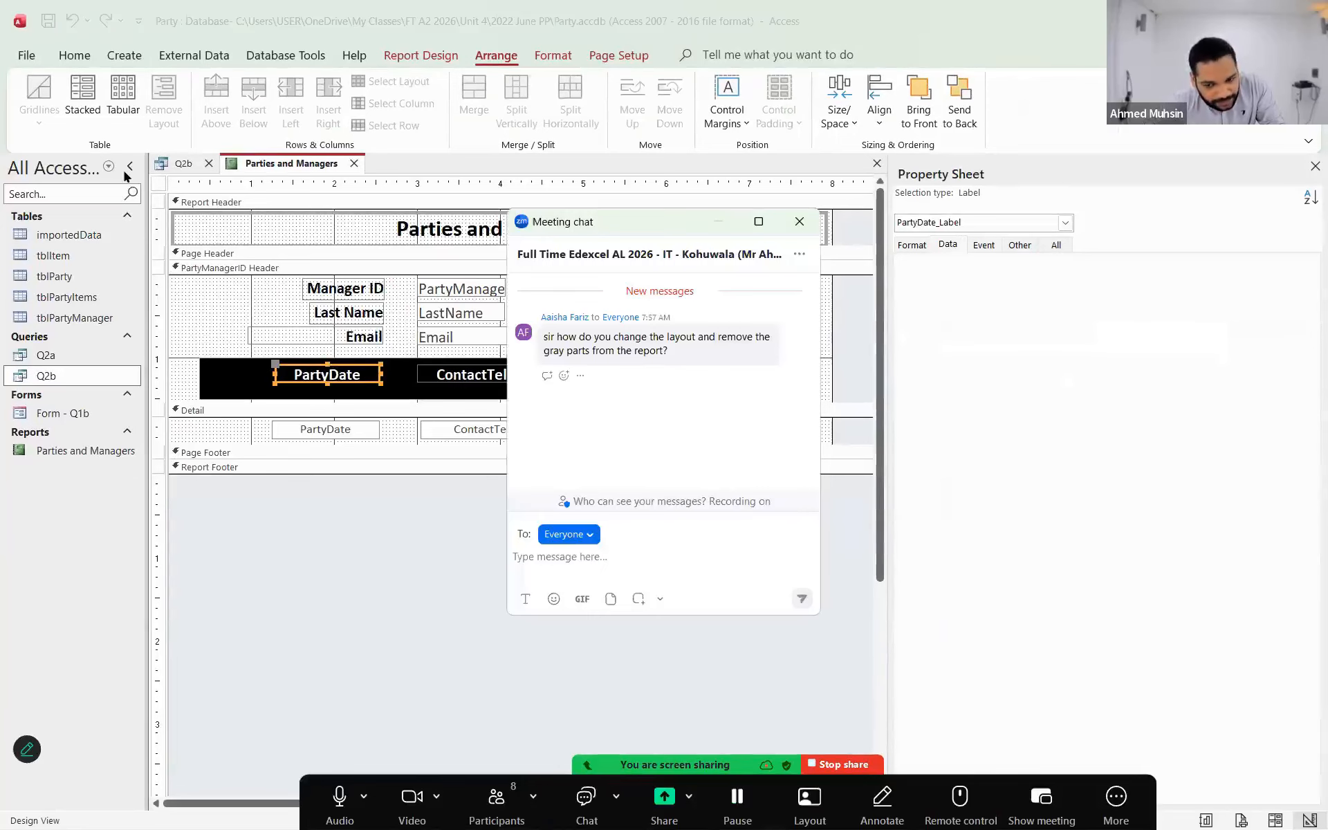
drag(682, 222, 1069, 291)
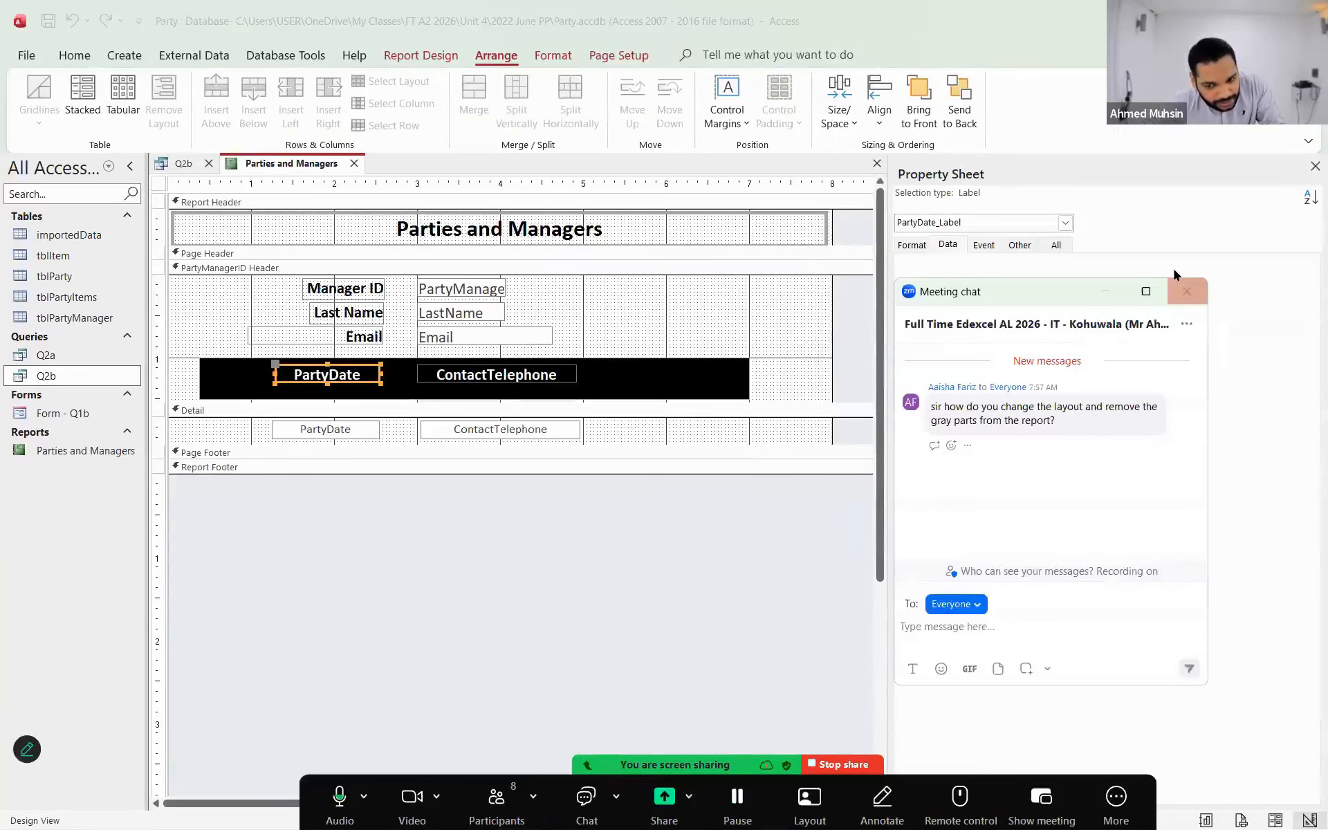
- Switch the report to Layout View and undo the white alternate row colours in its sections
click(74, 56)
click(35, 125)
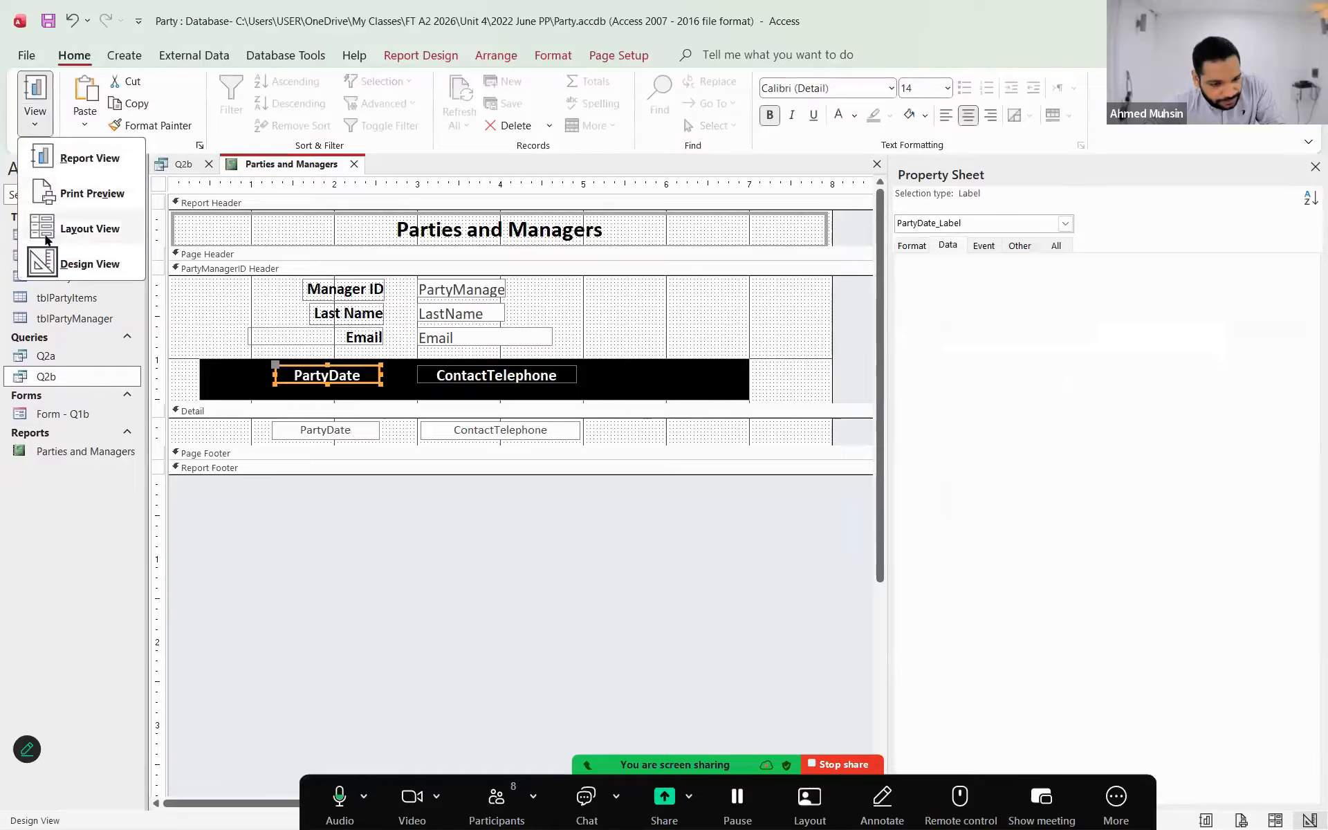
click(47, 238)
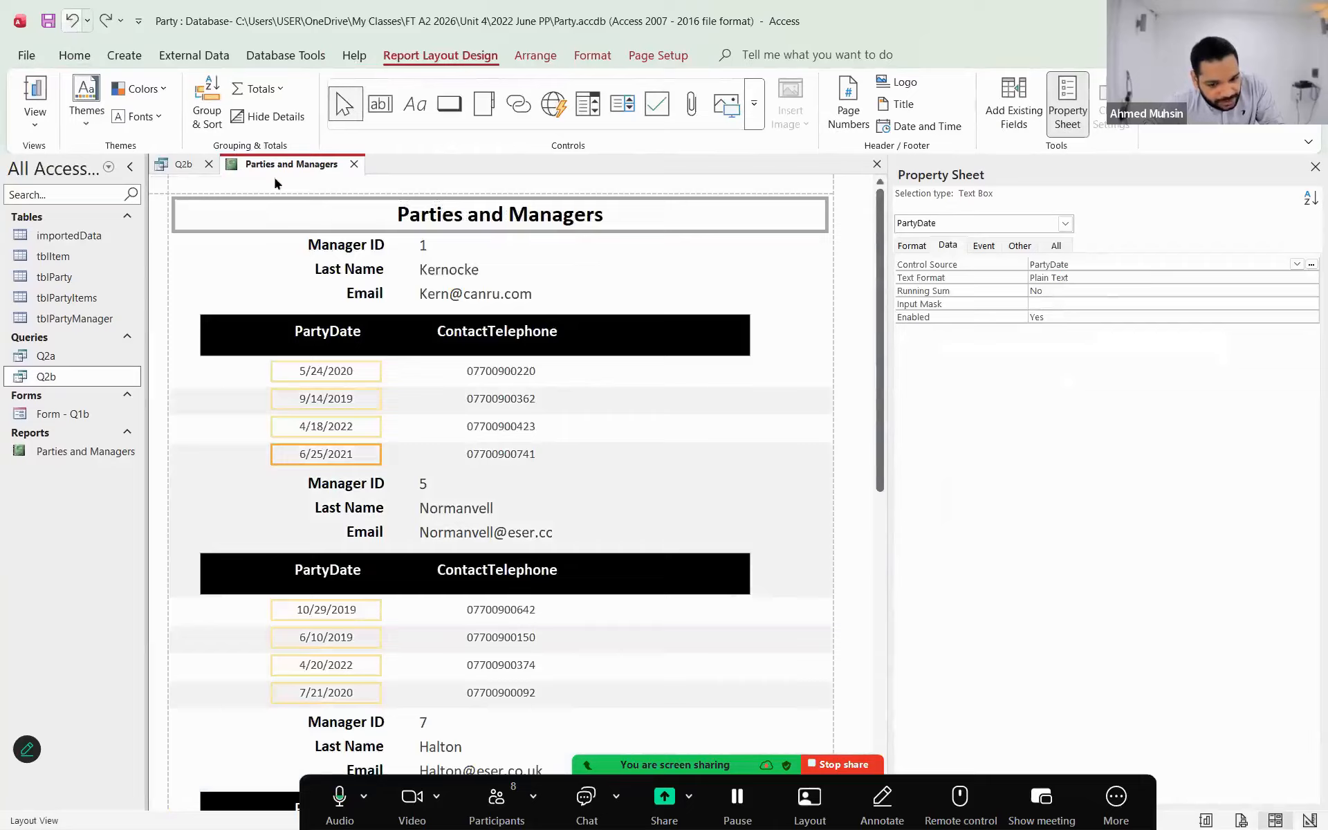
scroll(514, 437, down, 3)
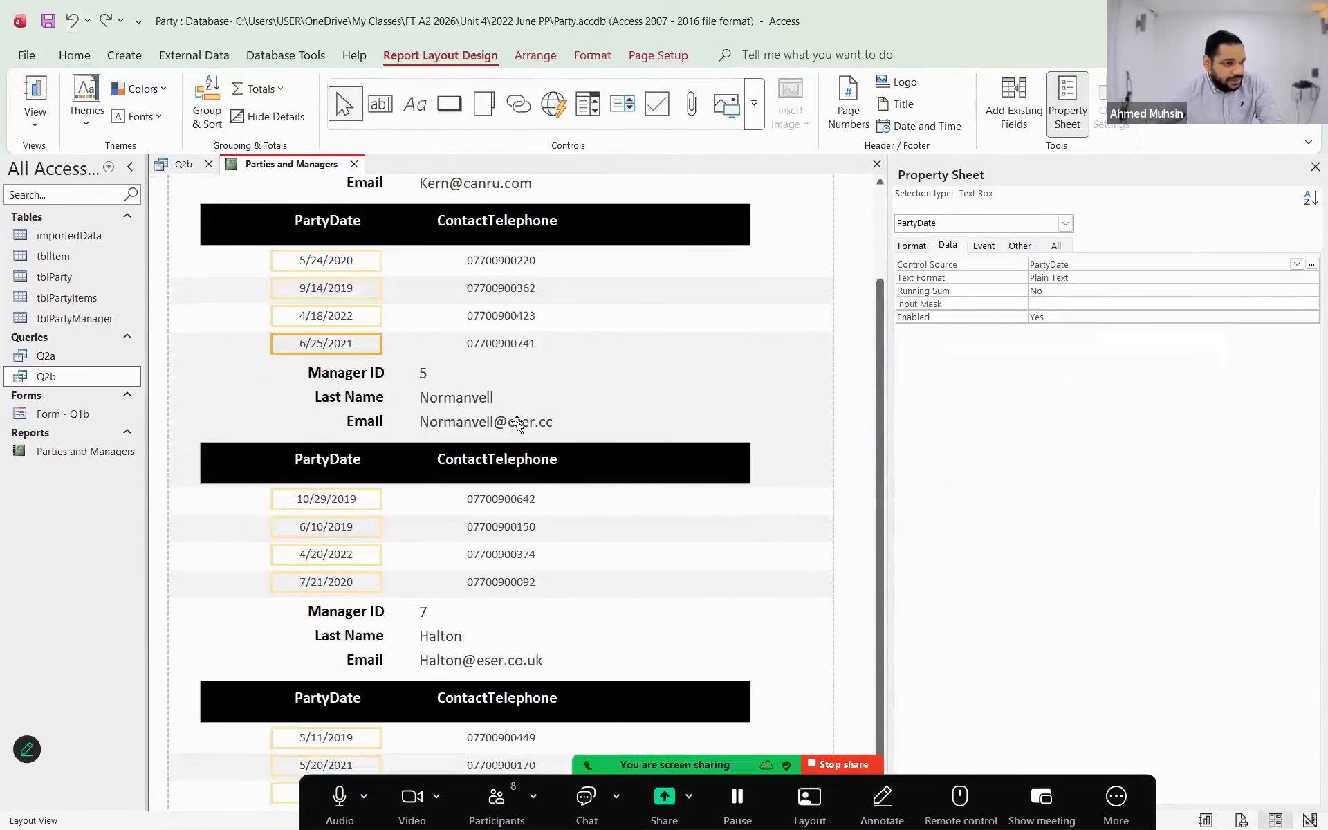
scroll(518, 423, up, 2)
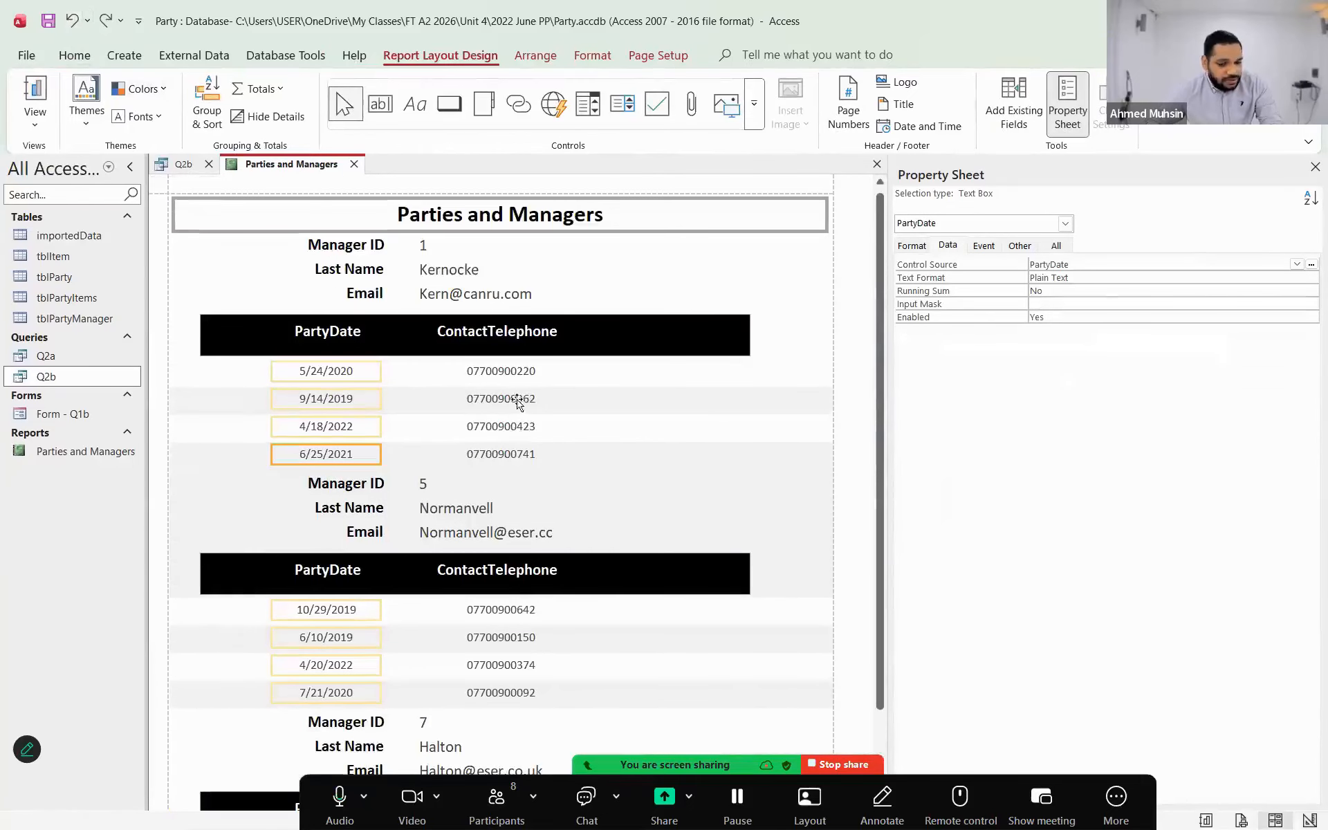
- Set the Detail section's alternate row colour to white to remove the grey banding behind the party rows
click(612, 396)
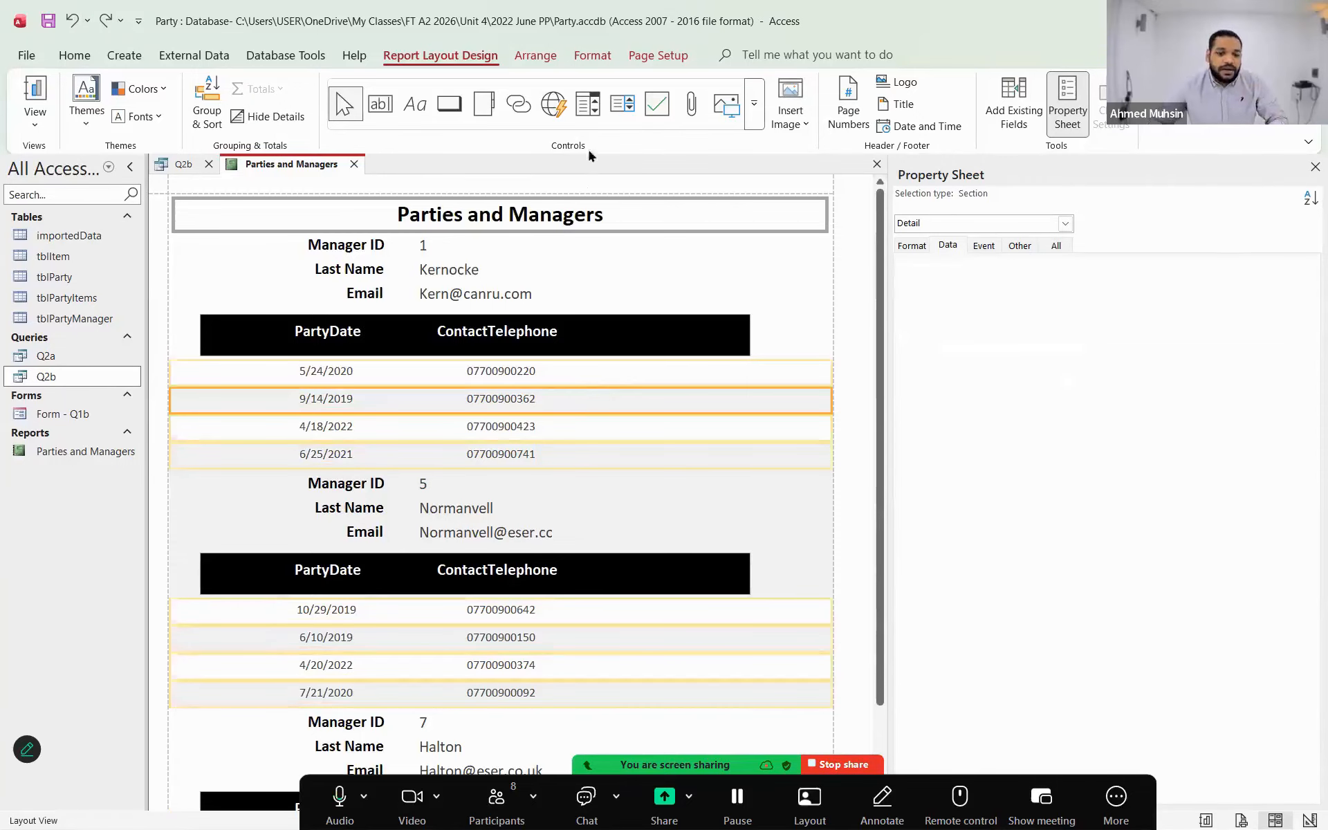
click(596, 57)
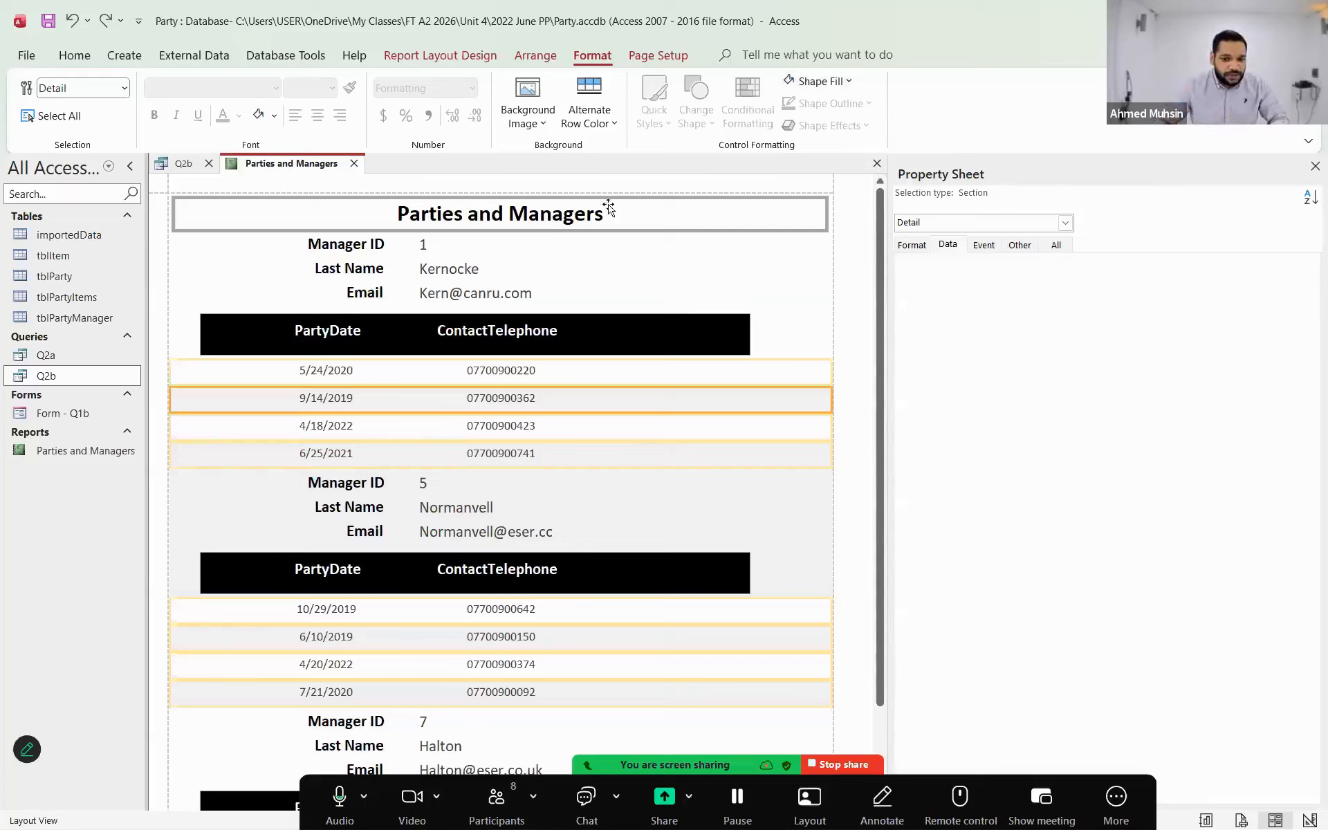
click(594, 128)
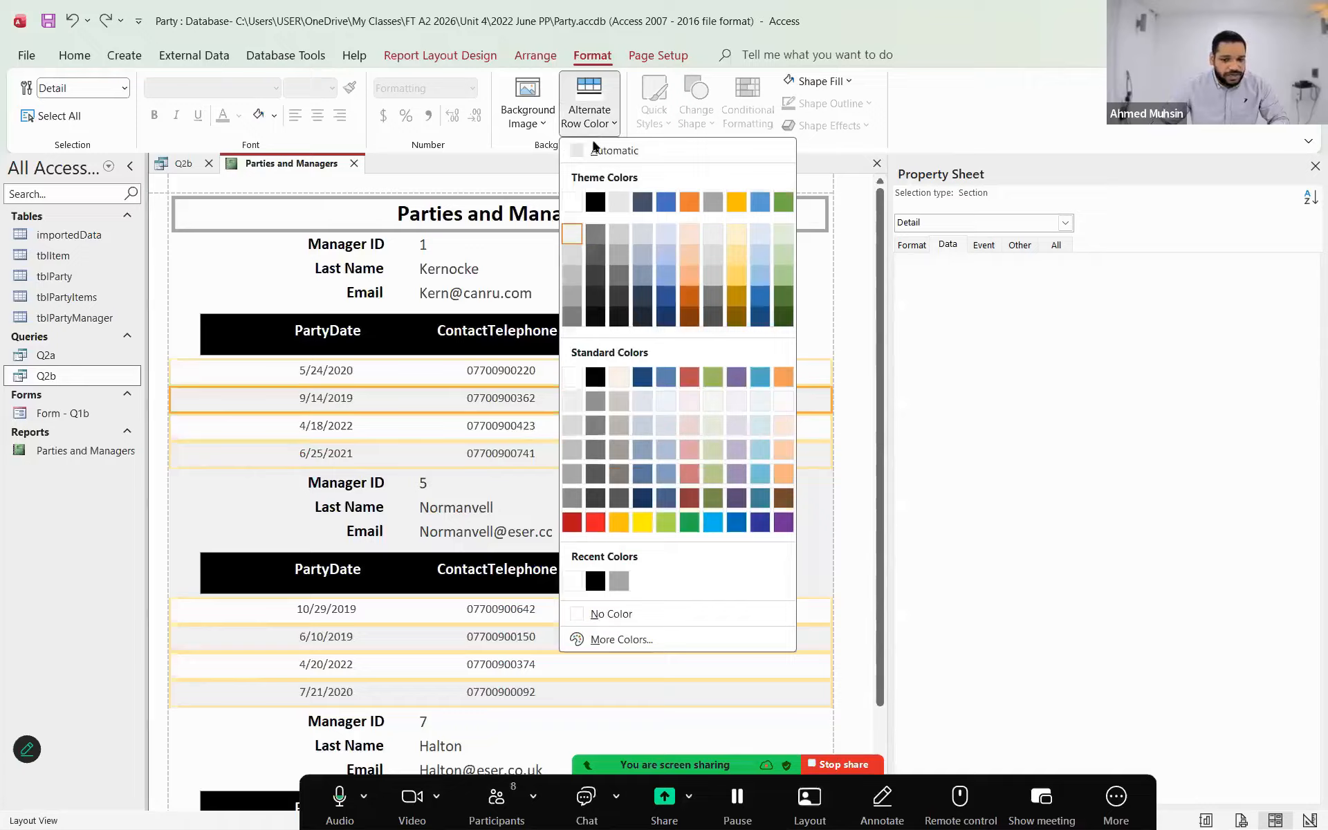
click(575, 206)
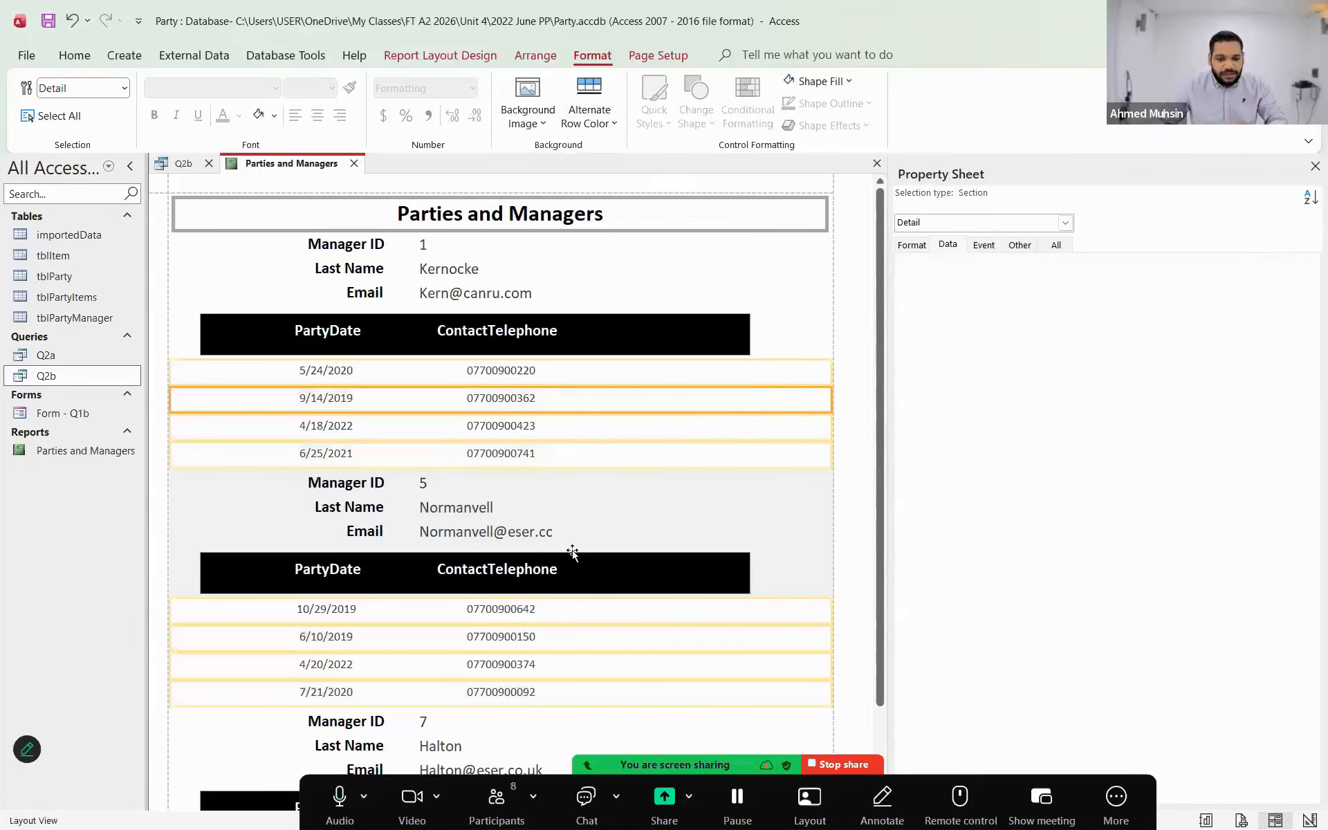
- Set the manager group header's alternate row colour to white to remove its grey shading
click(584, 512)
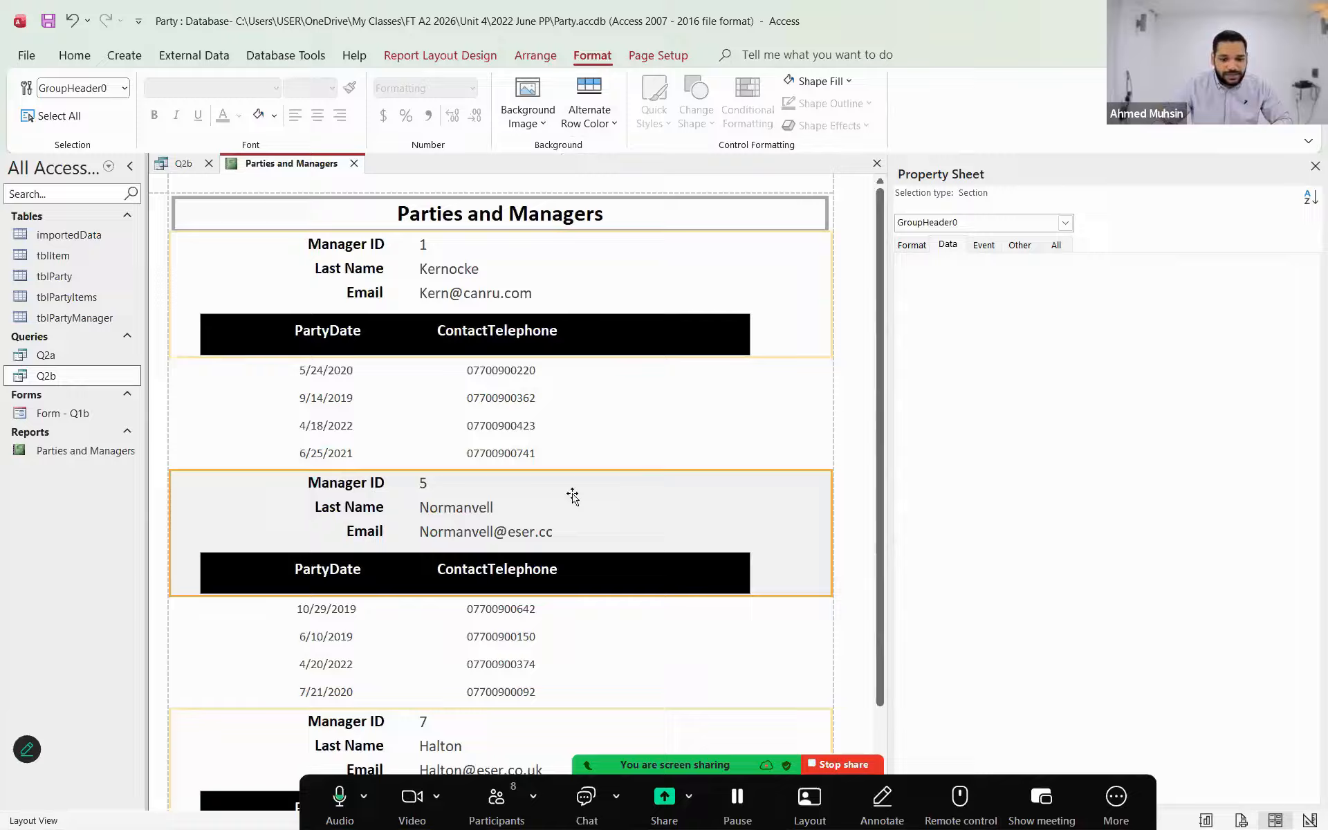
scroll(489, 669, down, 3)
scroll(498, 655, down, 1)
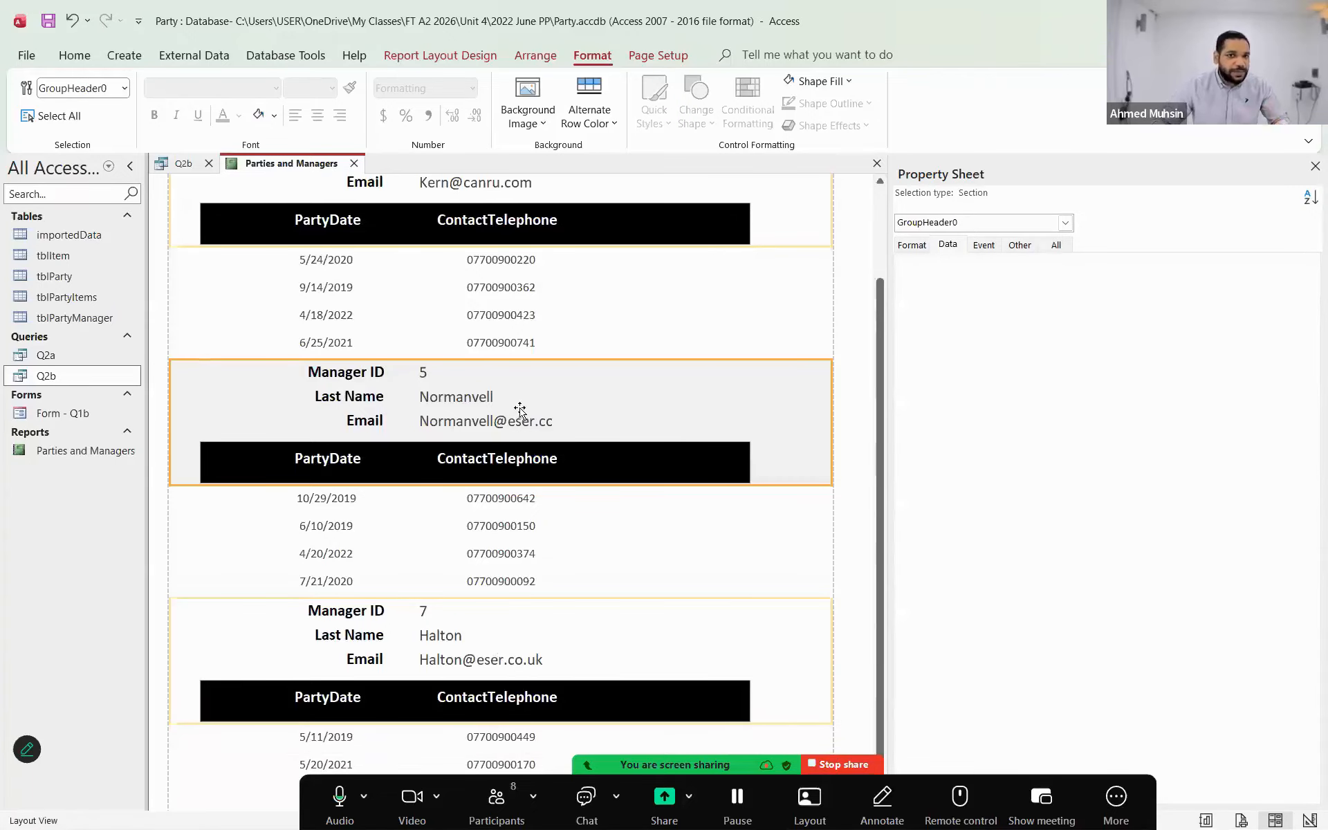
scroll(578, 415, up, 4)
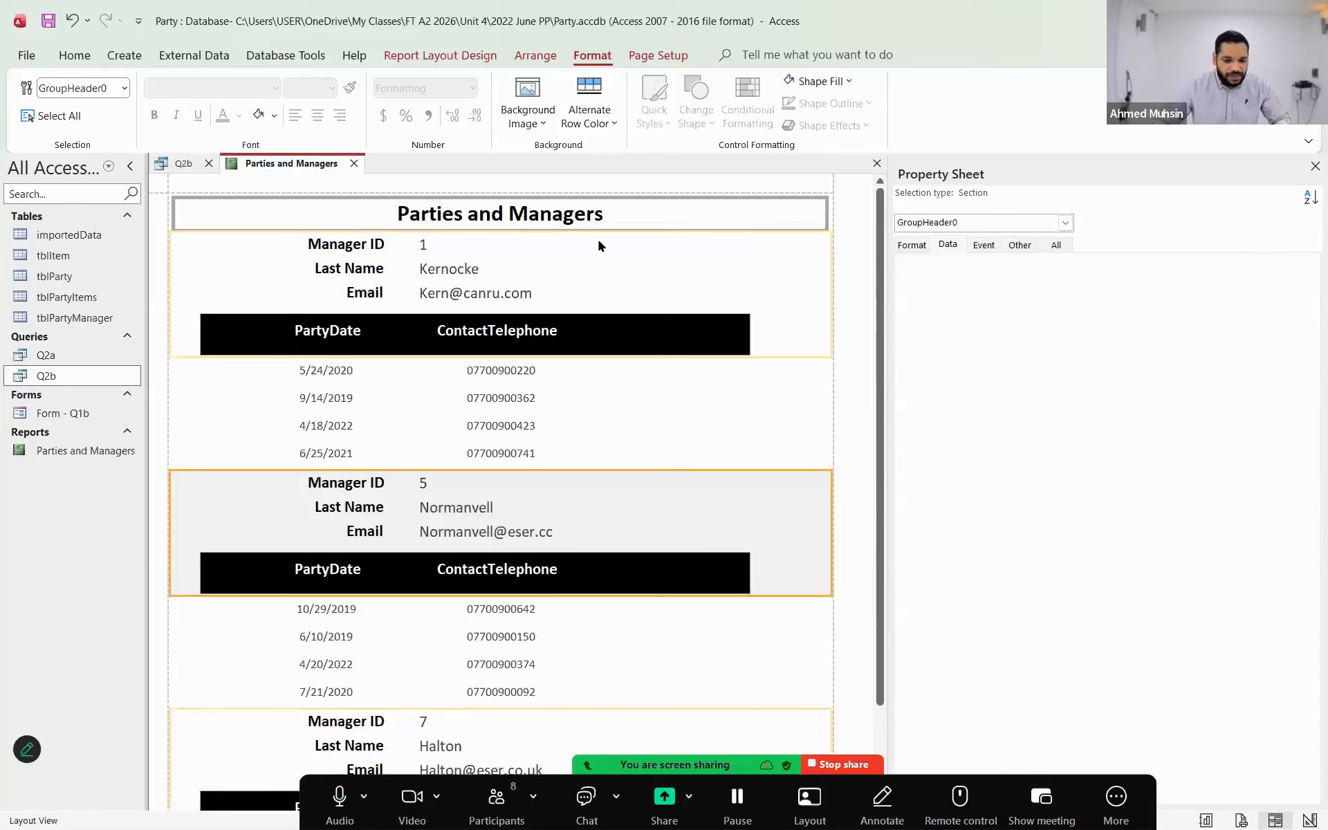
click(587, 126)
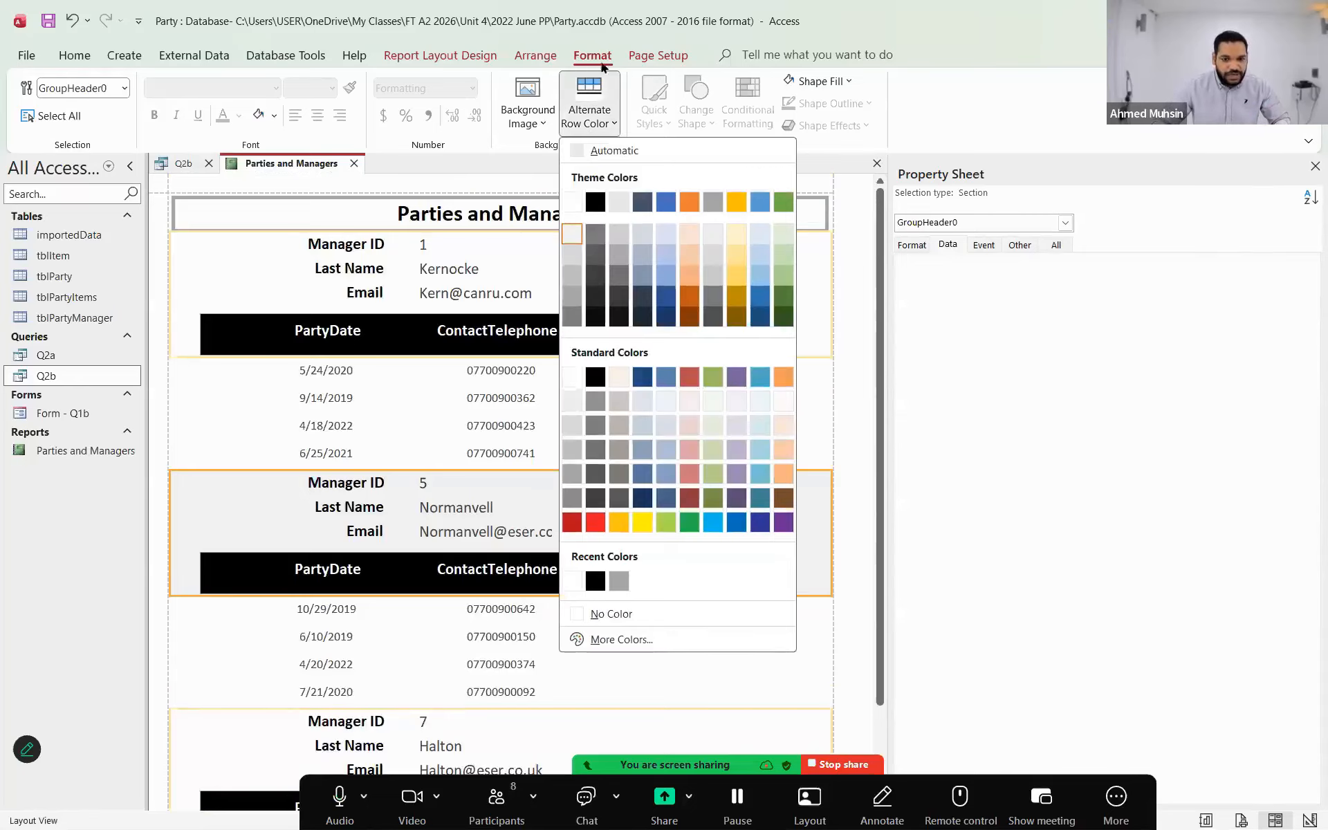
click(577, 209)
click(858, 408)
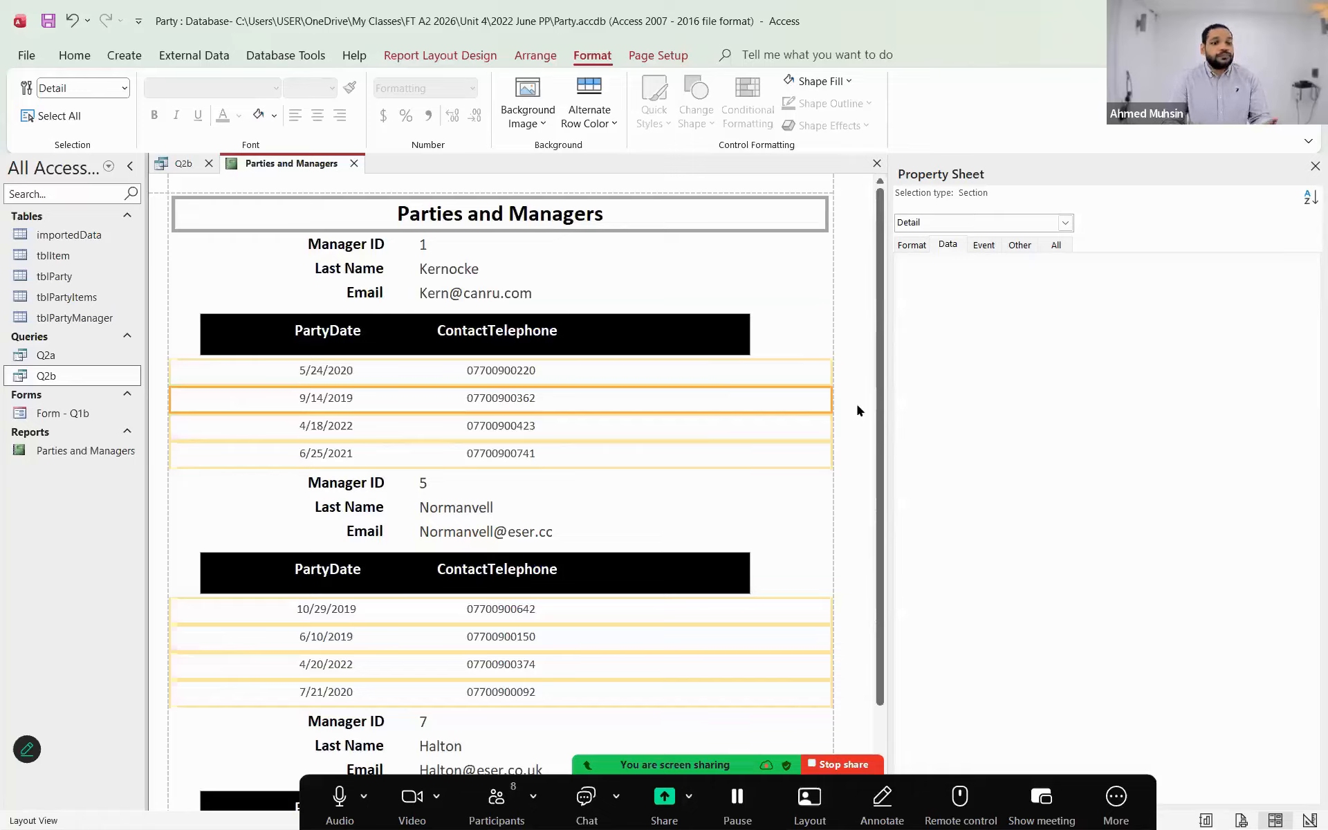
- Switch the report to Design View and check the Total Number of Parties row in the exam paper's figure
click(73, 57)
click(32, 121)
click(53, 275)
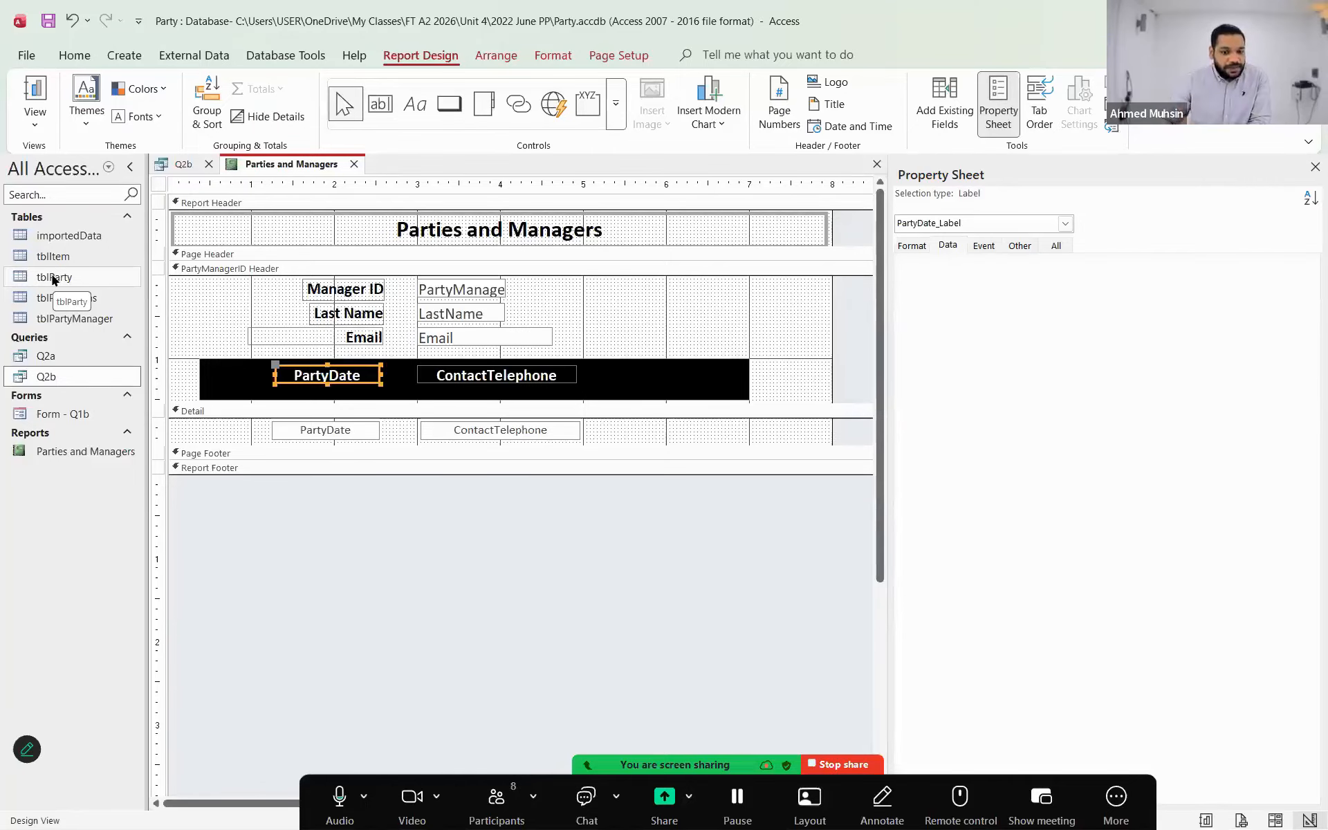
key(alt+Tab)
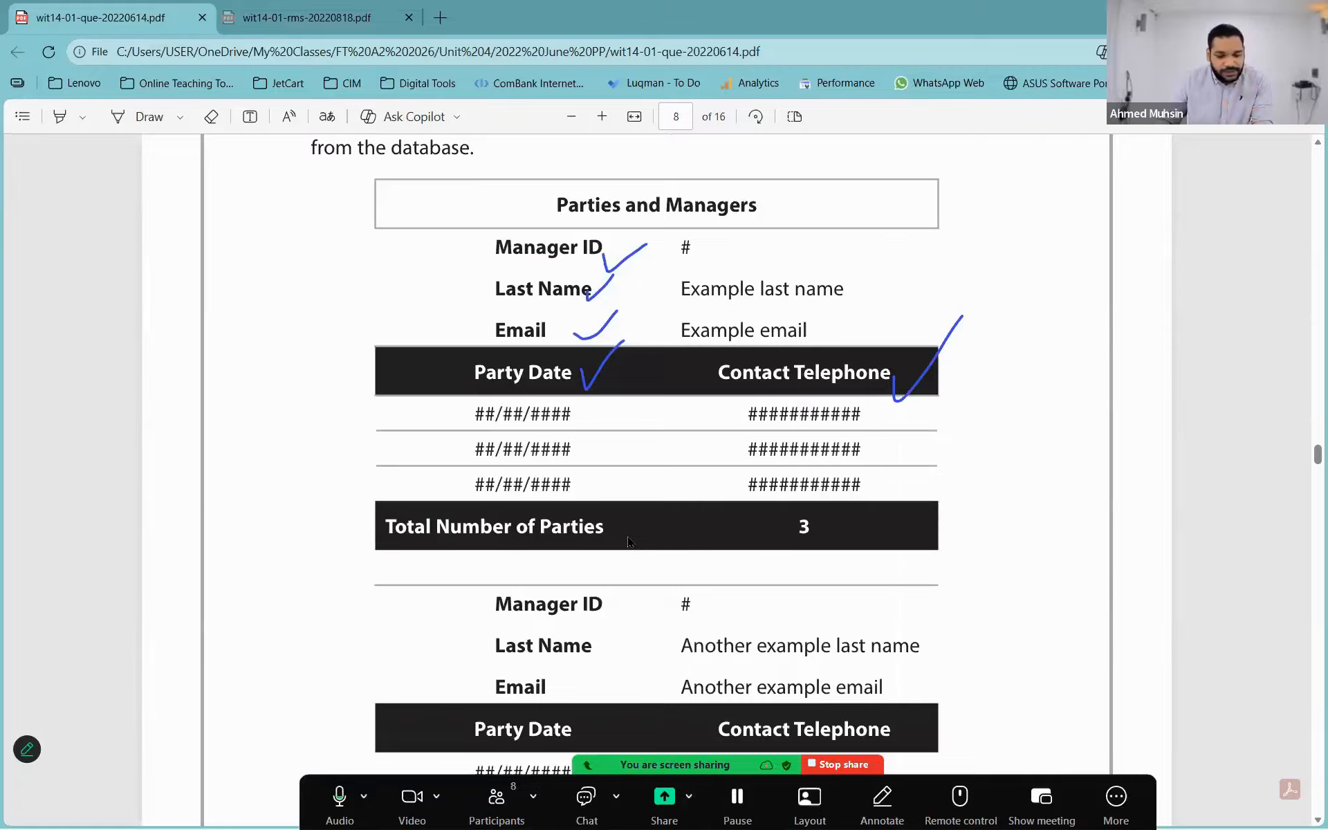
key(alt+Tab)
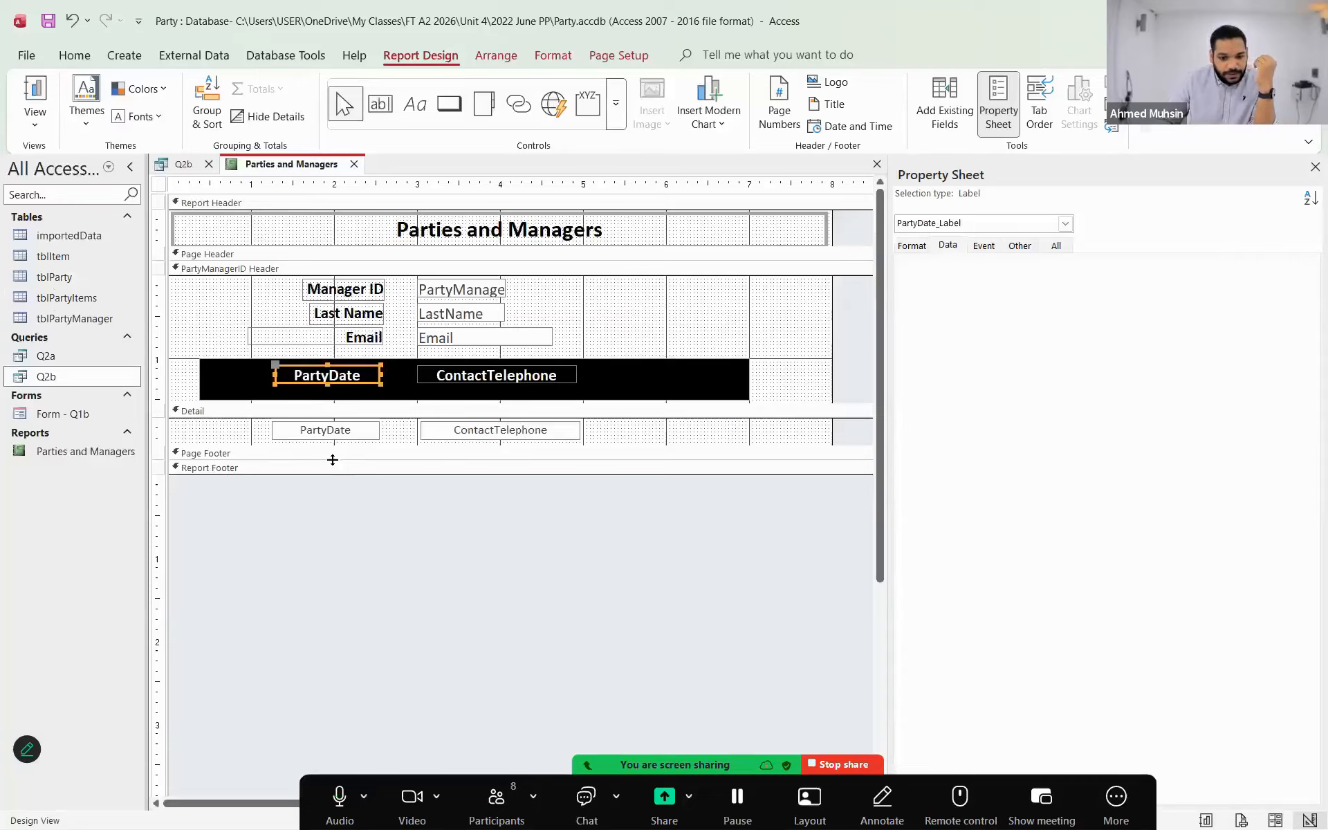
mouse_move(334, 474)
mouse_down()
mouse_move(344, 502)
mouse_move(341, 460)
mouse_up()
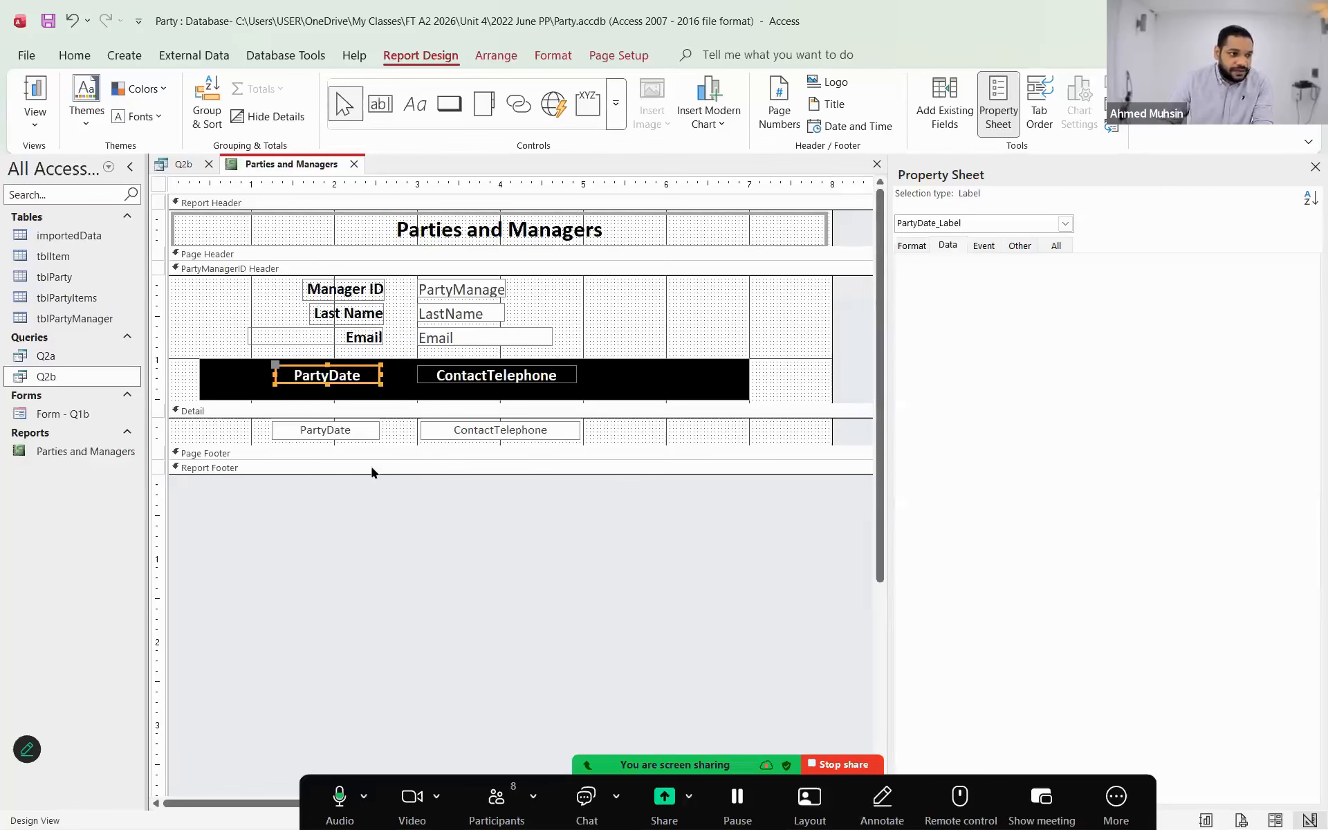
- Switch the report to Layout View and add a Count Records total to the ContactTelephone column
click(40, 123)
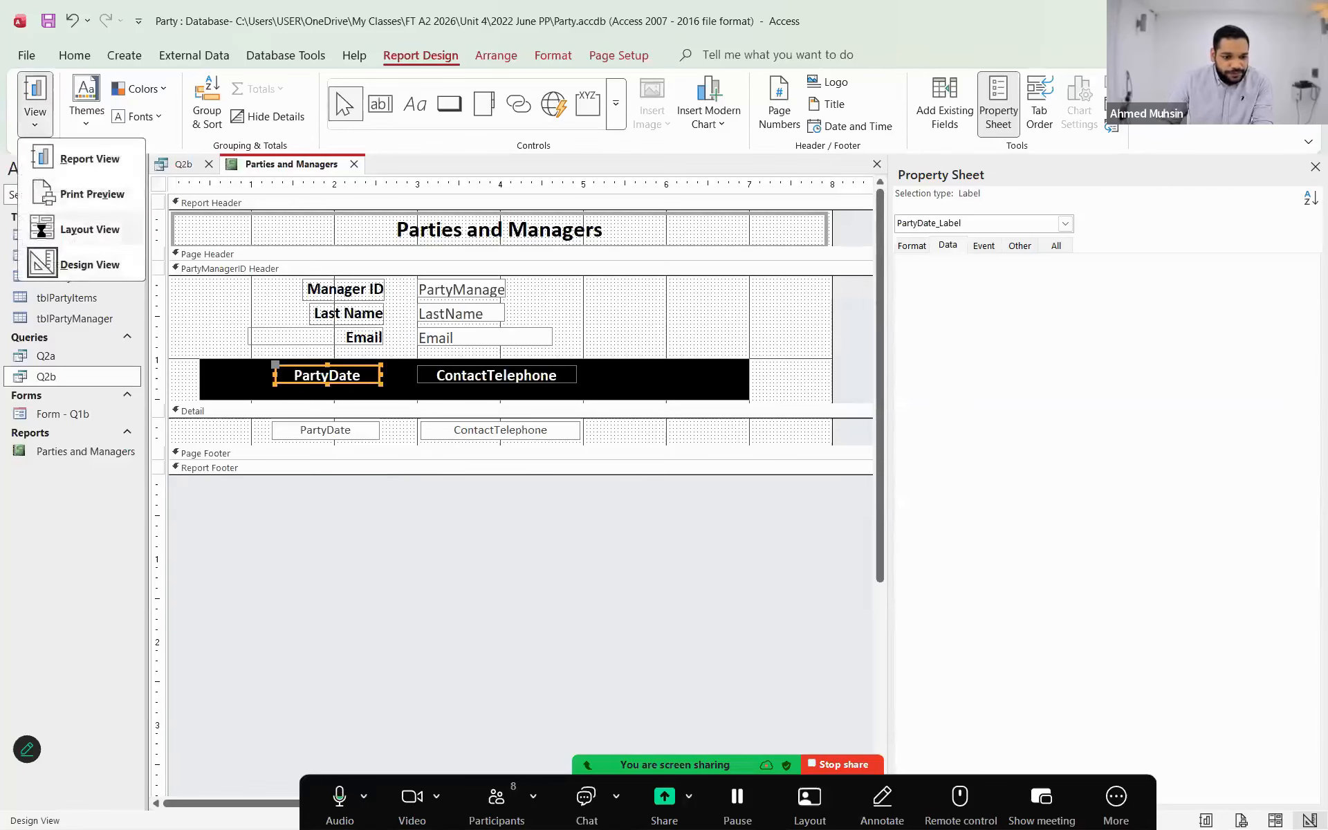
click(42, 231)
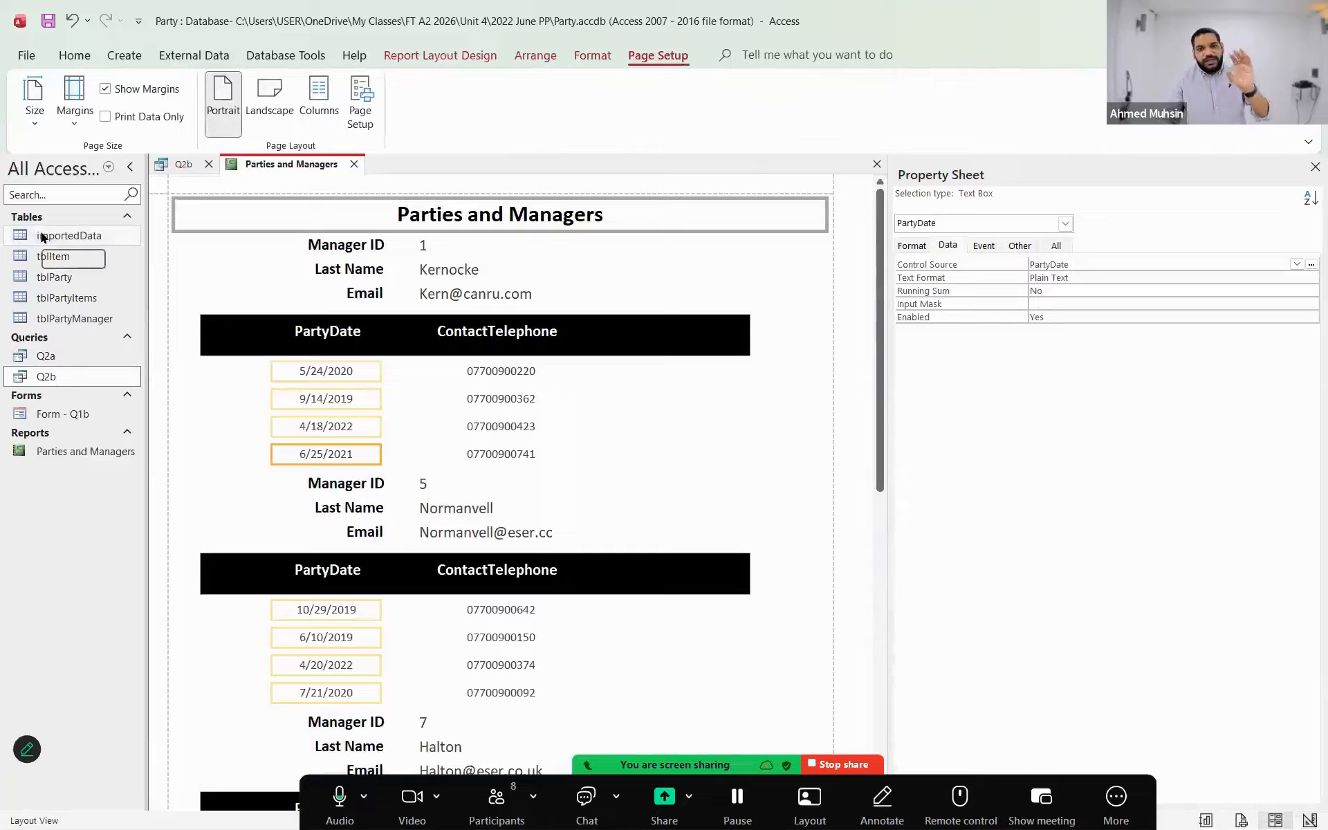
scroll(670, 515, down, 2)
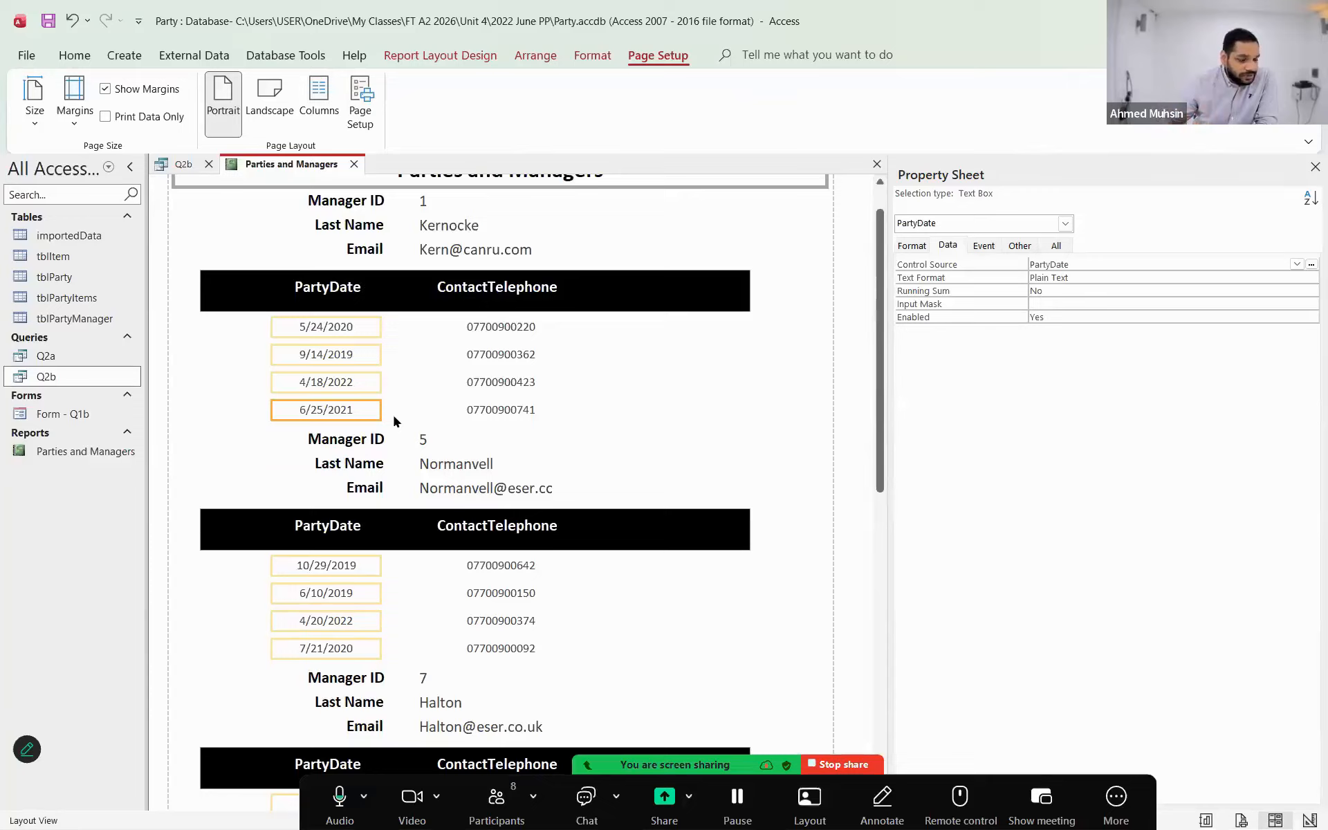
click(491, 330)
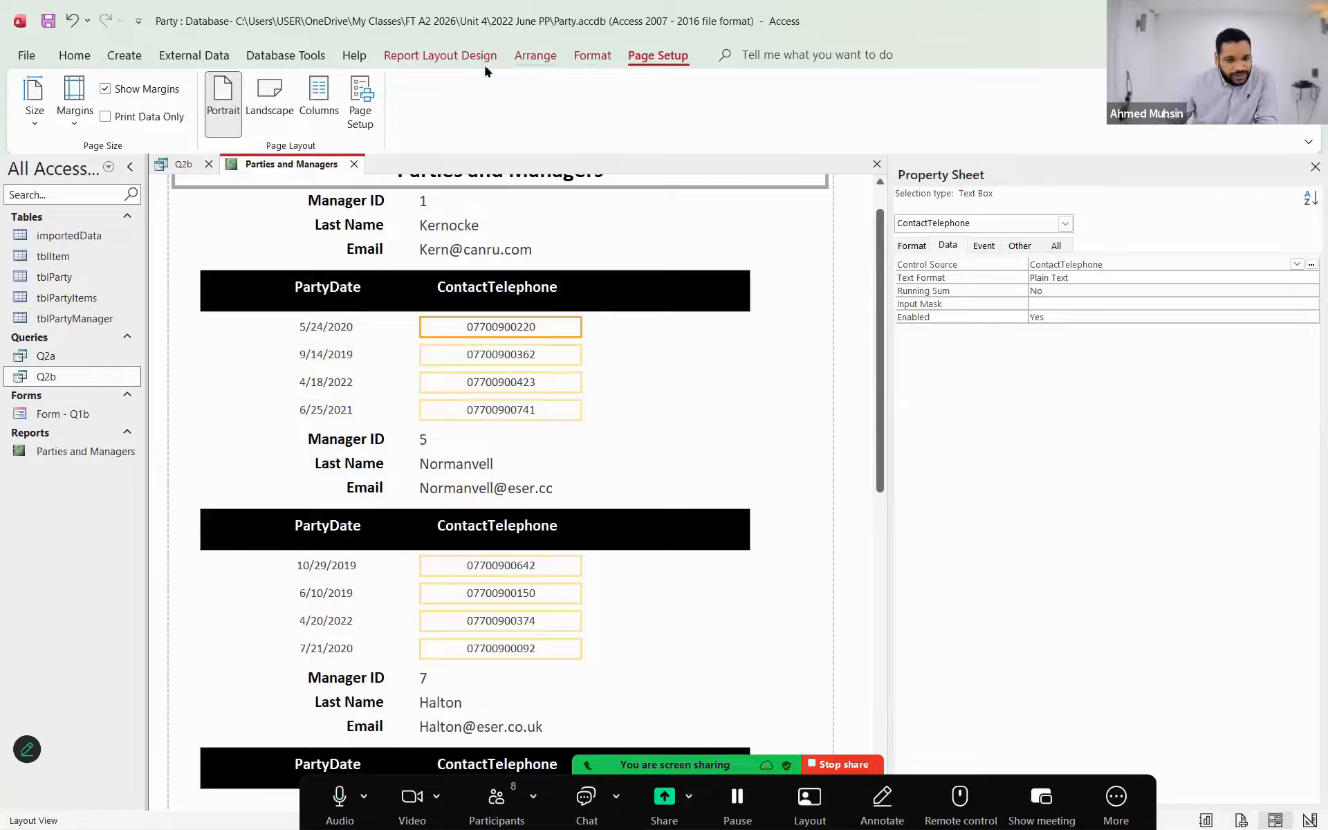
click(447, 57)
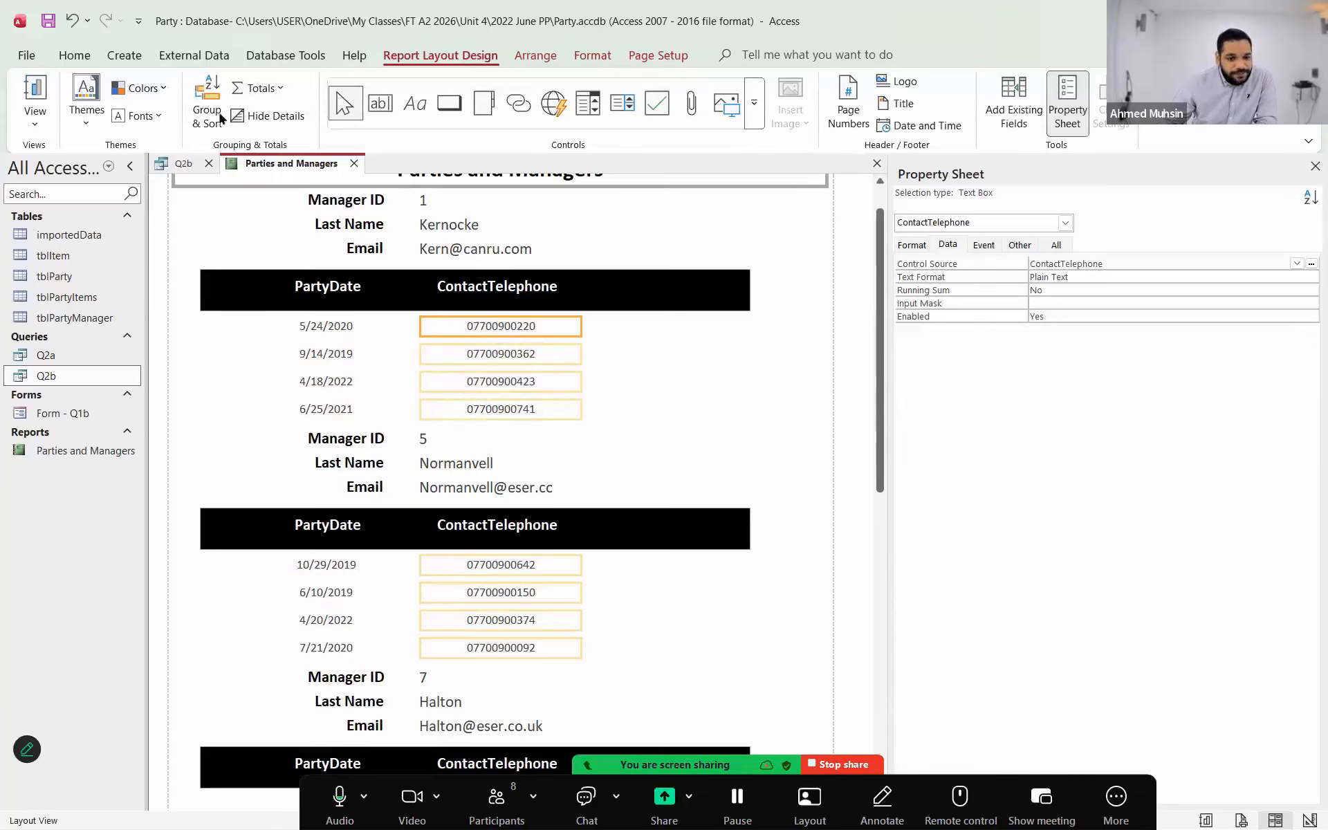
click(267, 90)
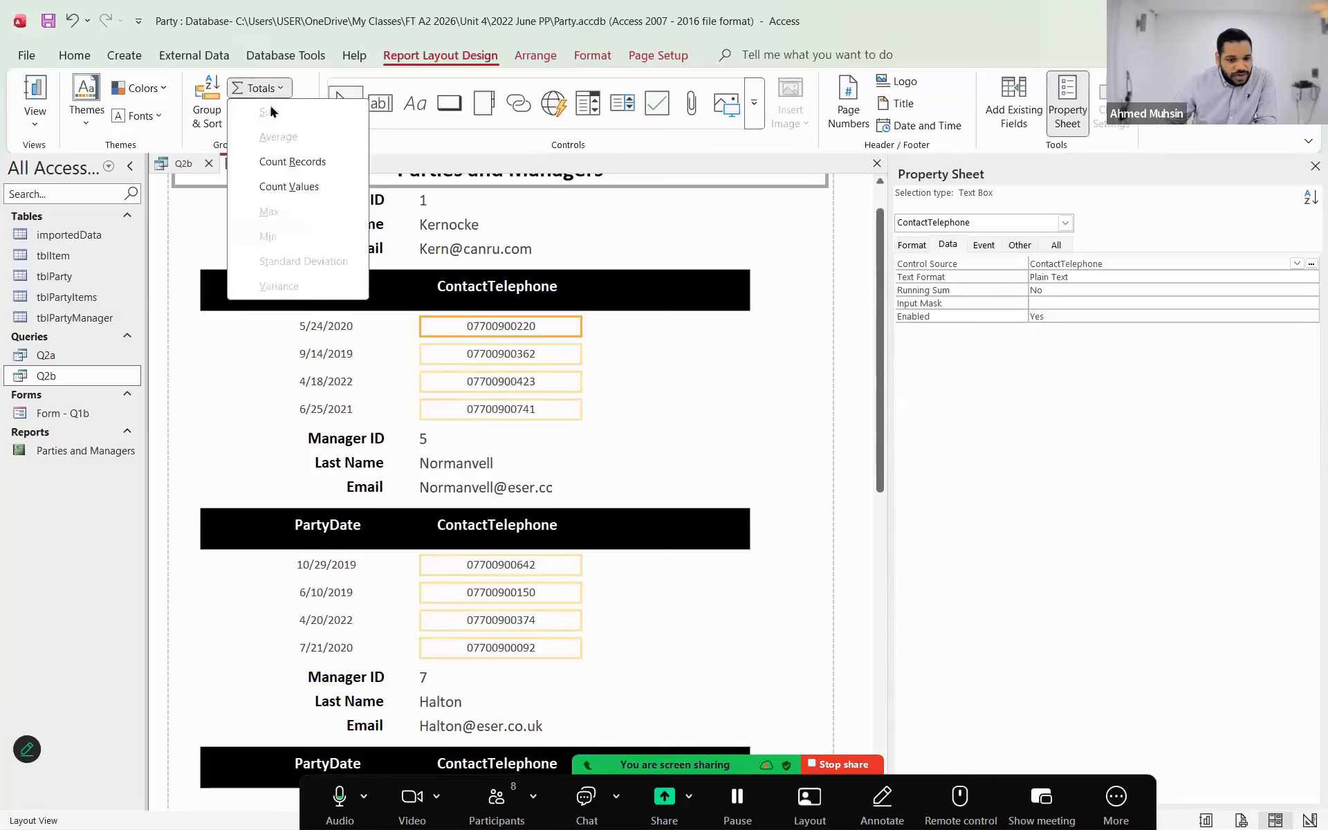
click(292, 164)
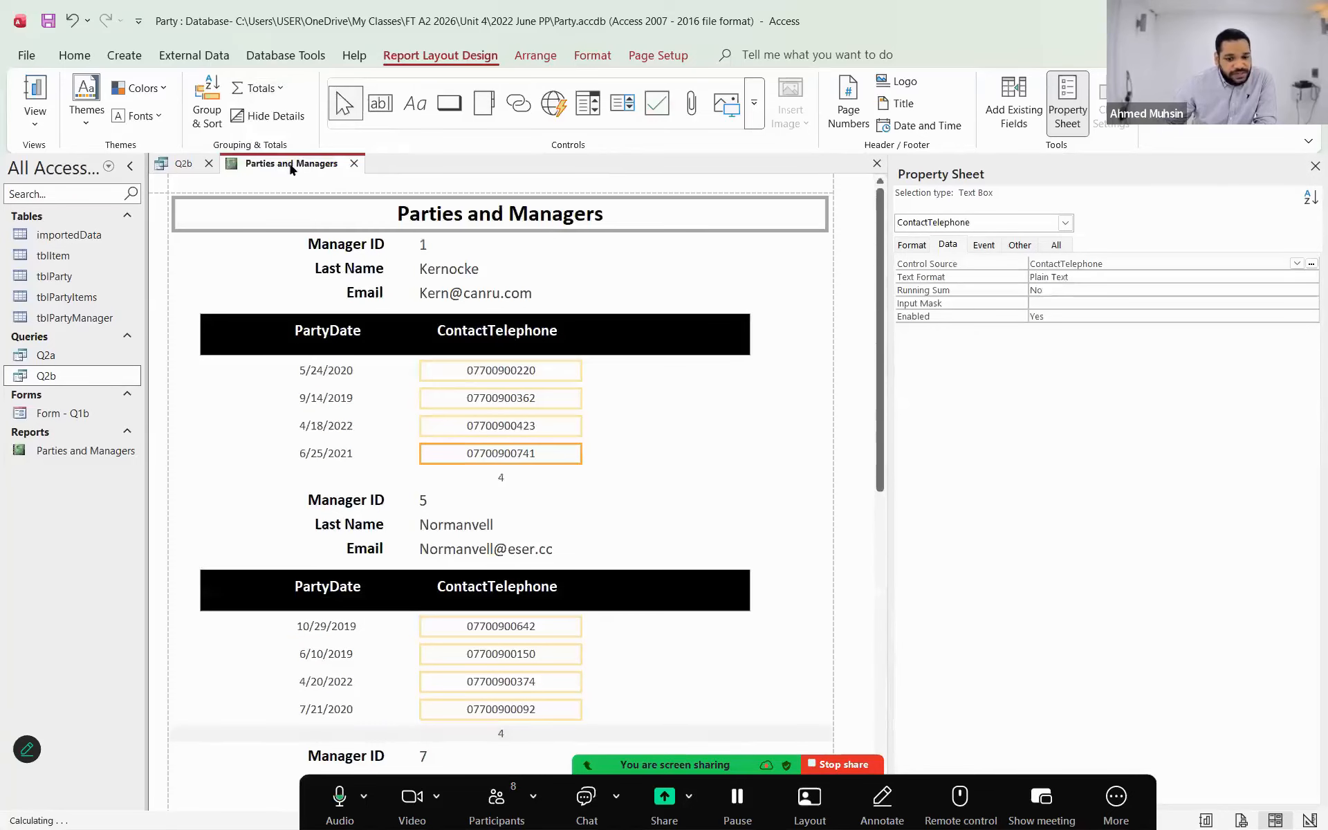
- Delete the grand total count at the end of the report, keeping the count for each manager
scroll(519, 437, down, 1)
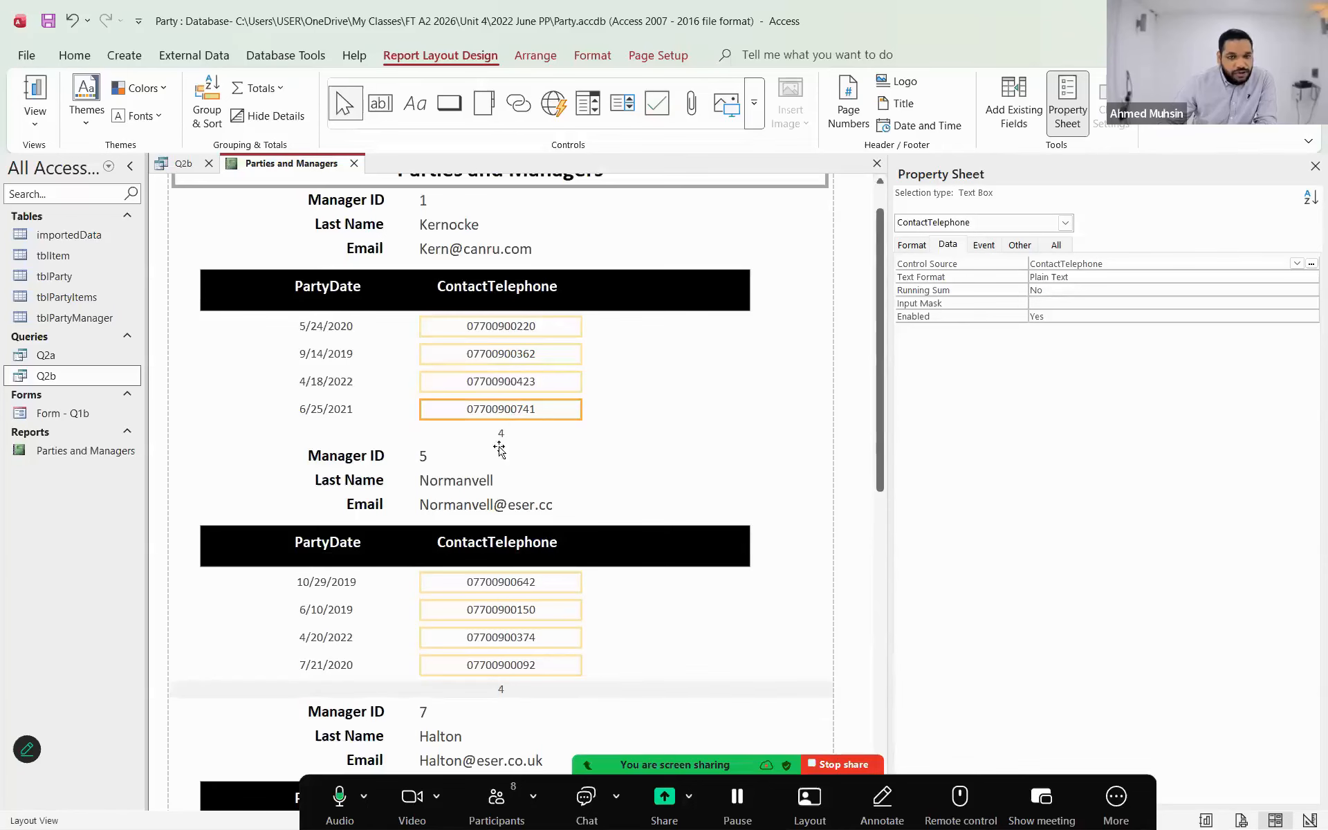
scroll(493, 546, down, 2)
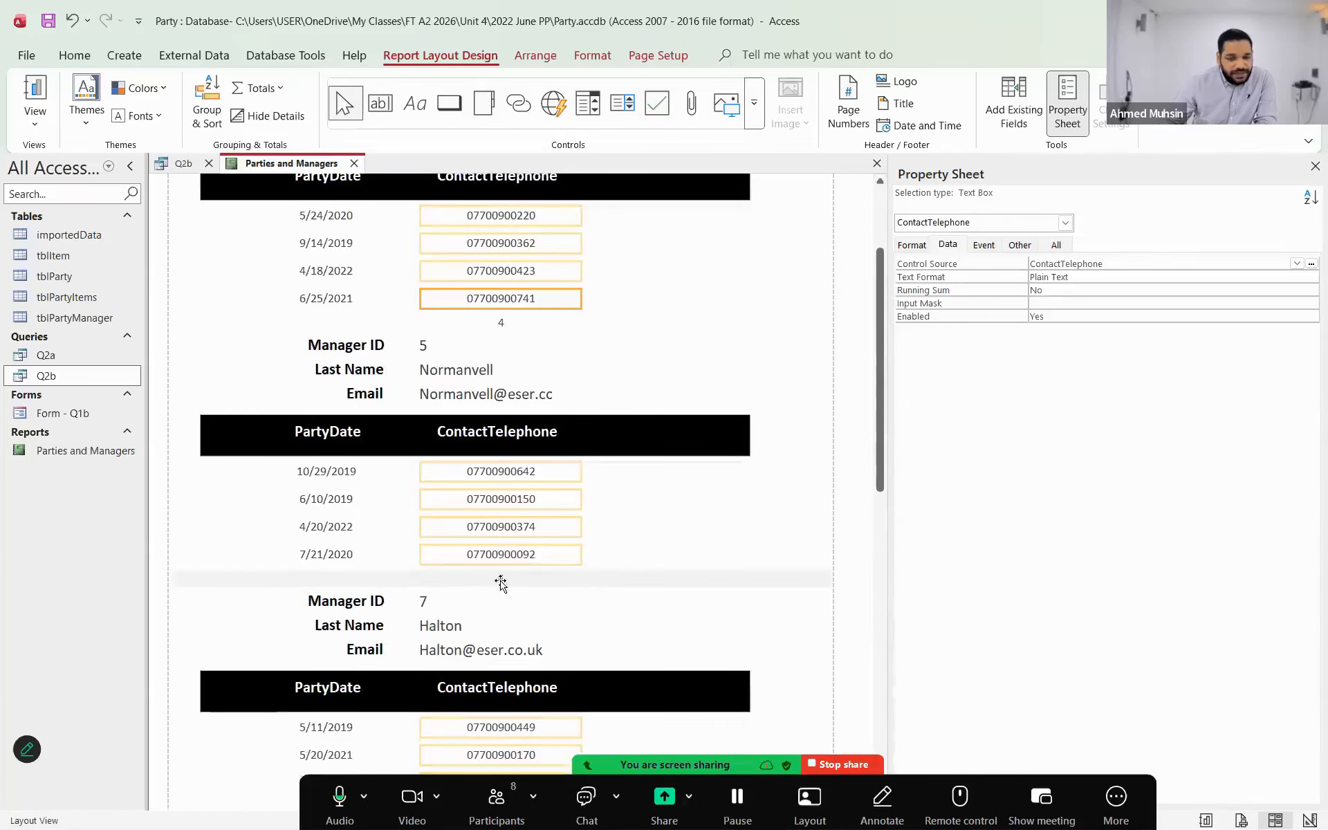
scroll(526, 547, down, 1)
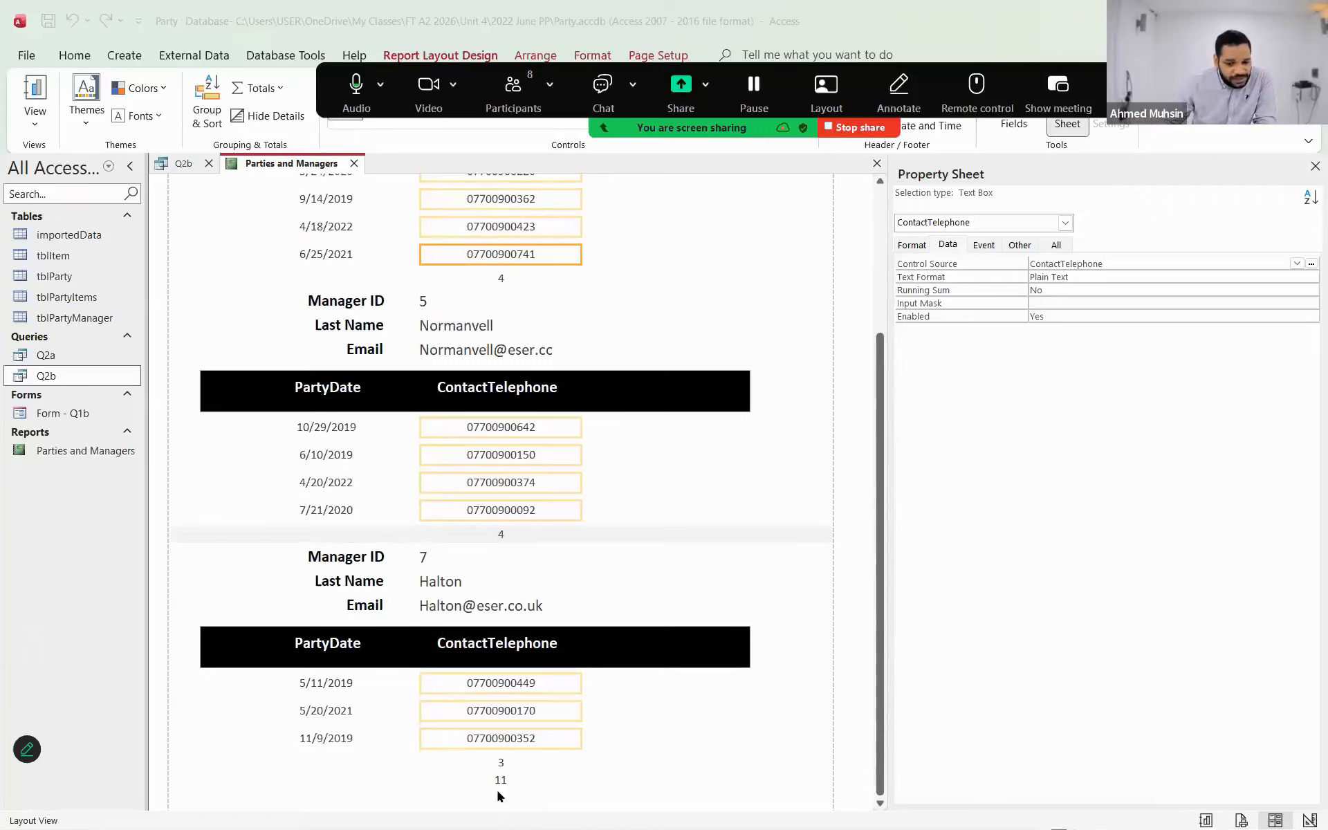
click(501, 787)
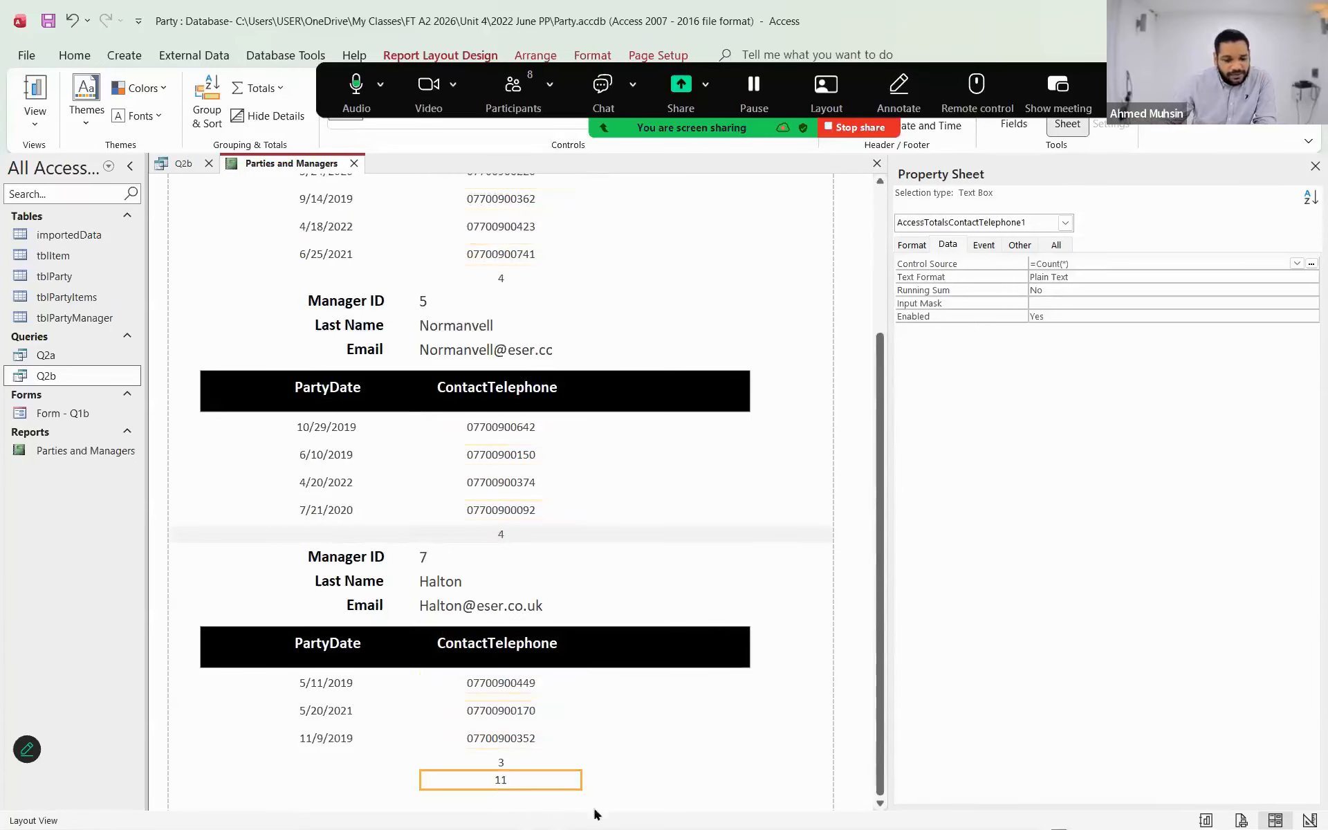
key(Delete)
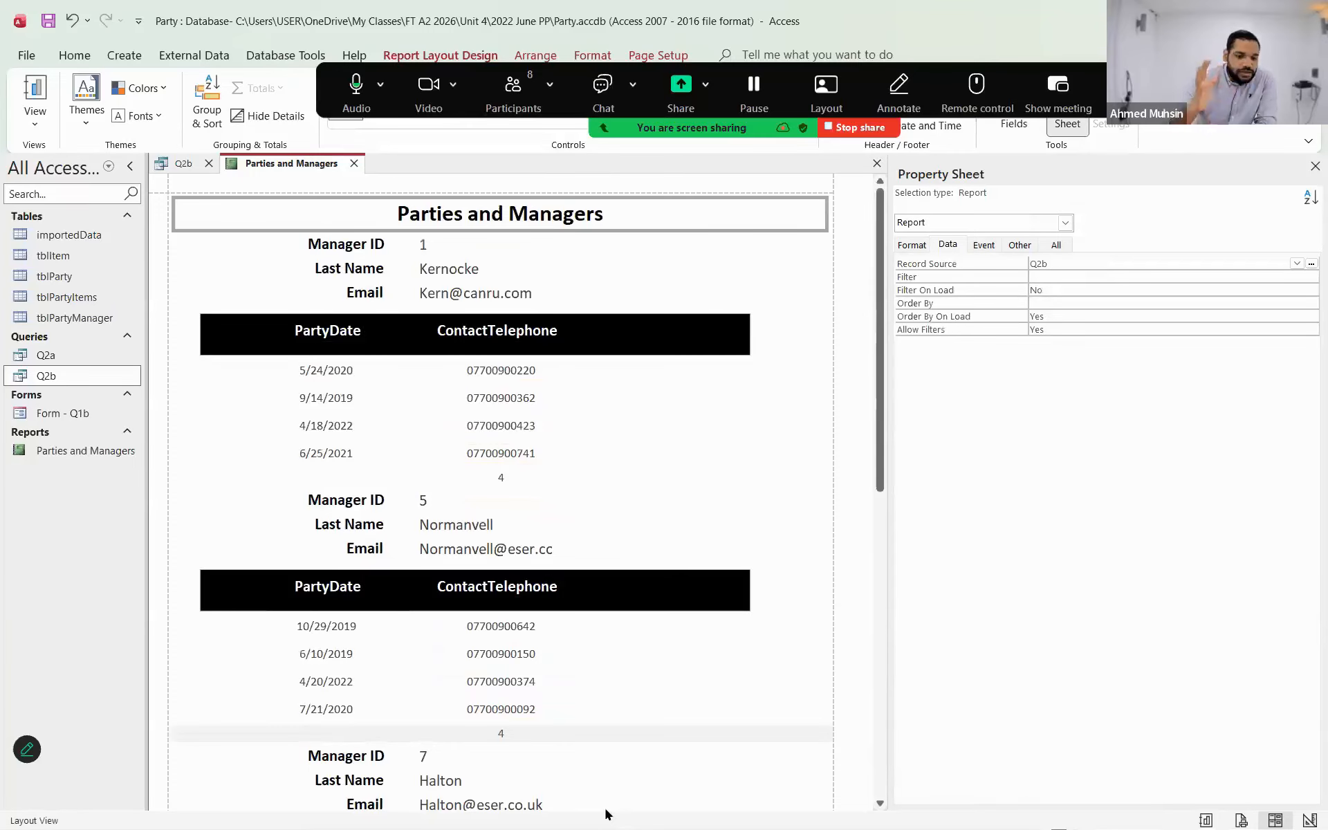
- Set the manager group footer's alternate row colour to white to remove the grey band behind the counts
click(566, 735)
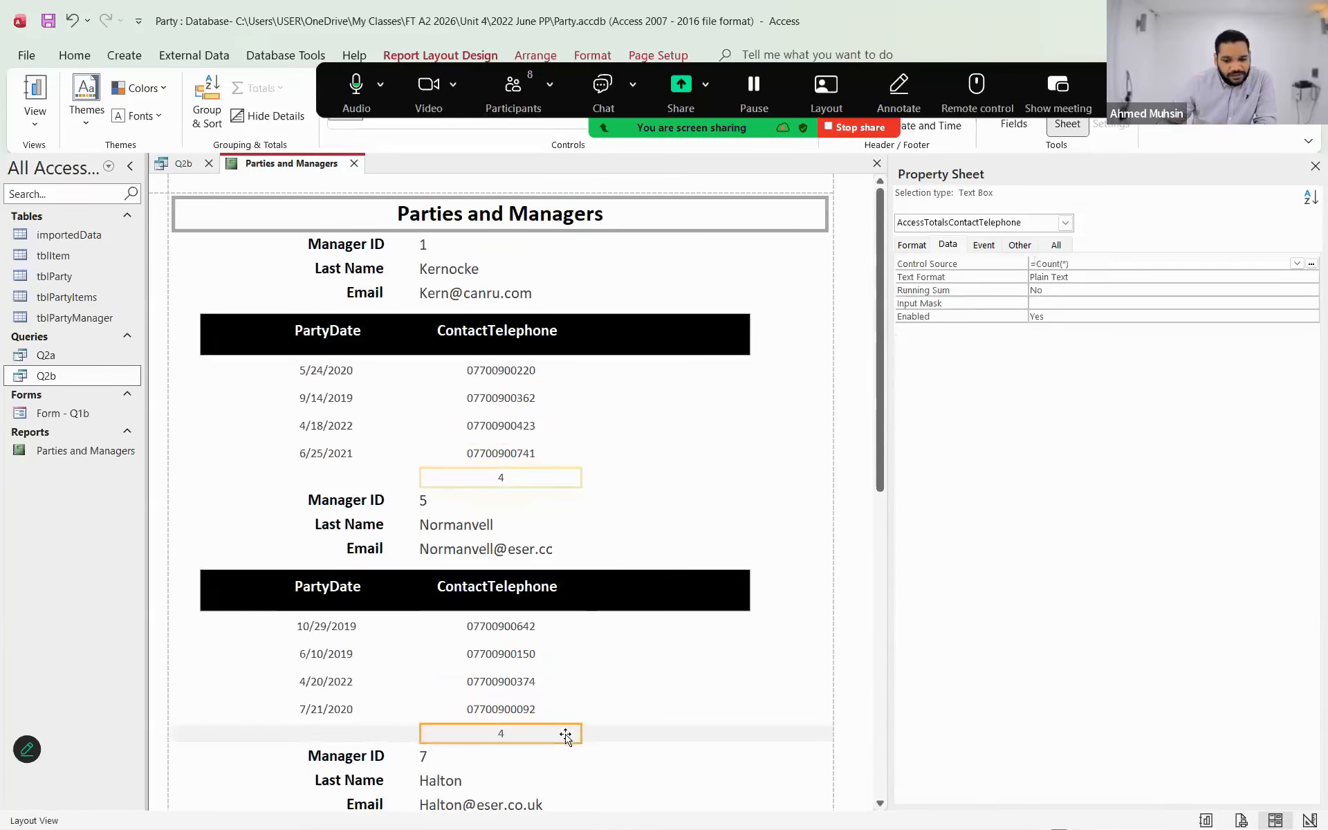
click(729, 732)
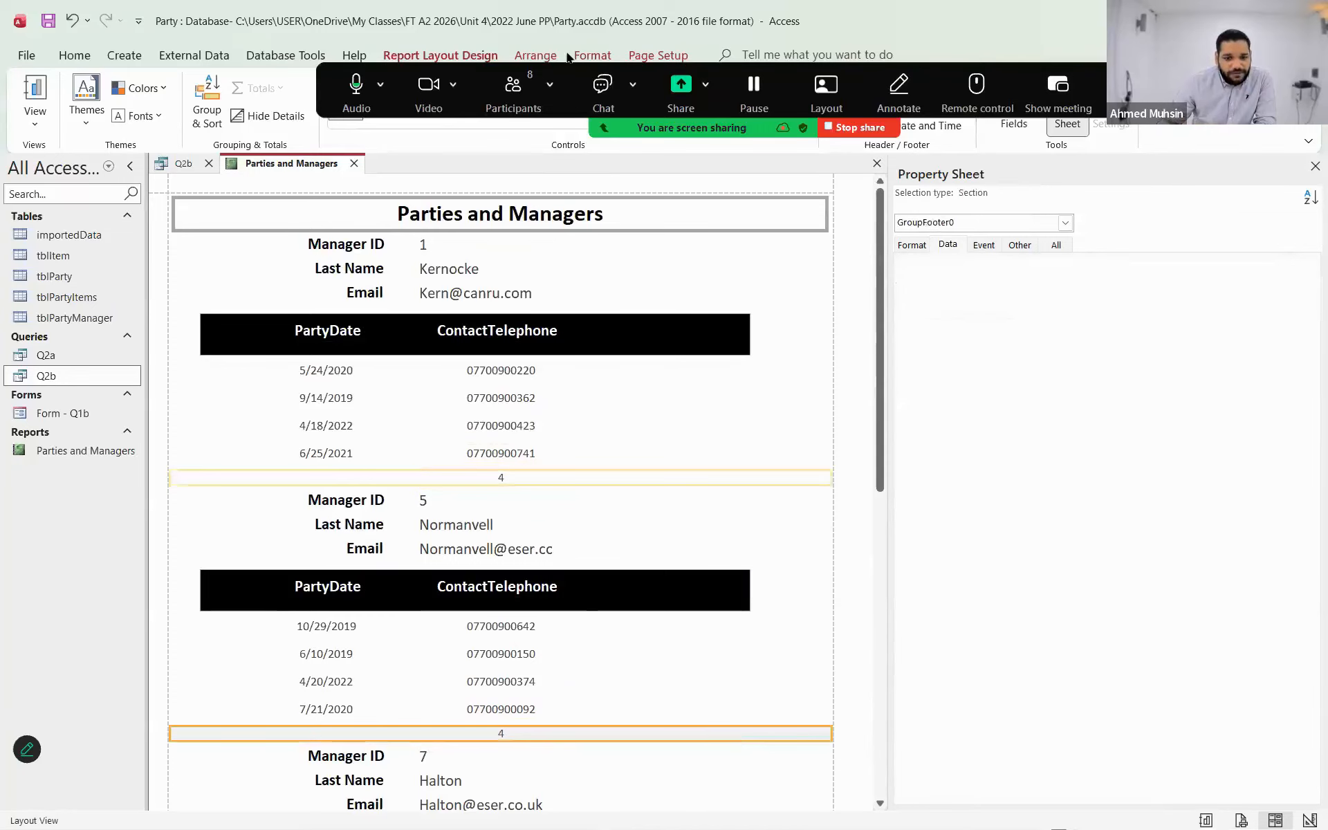
click(536, 55)
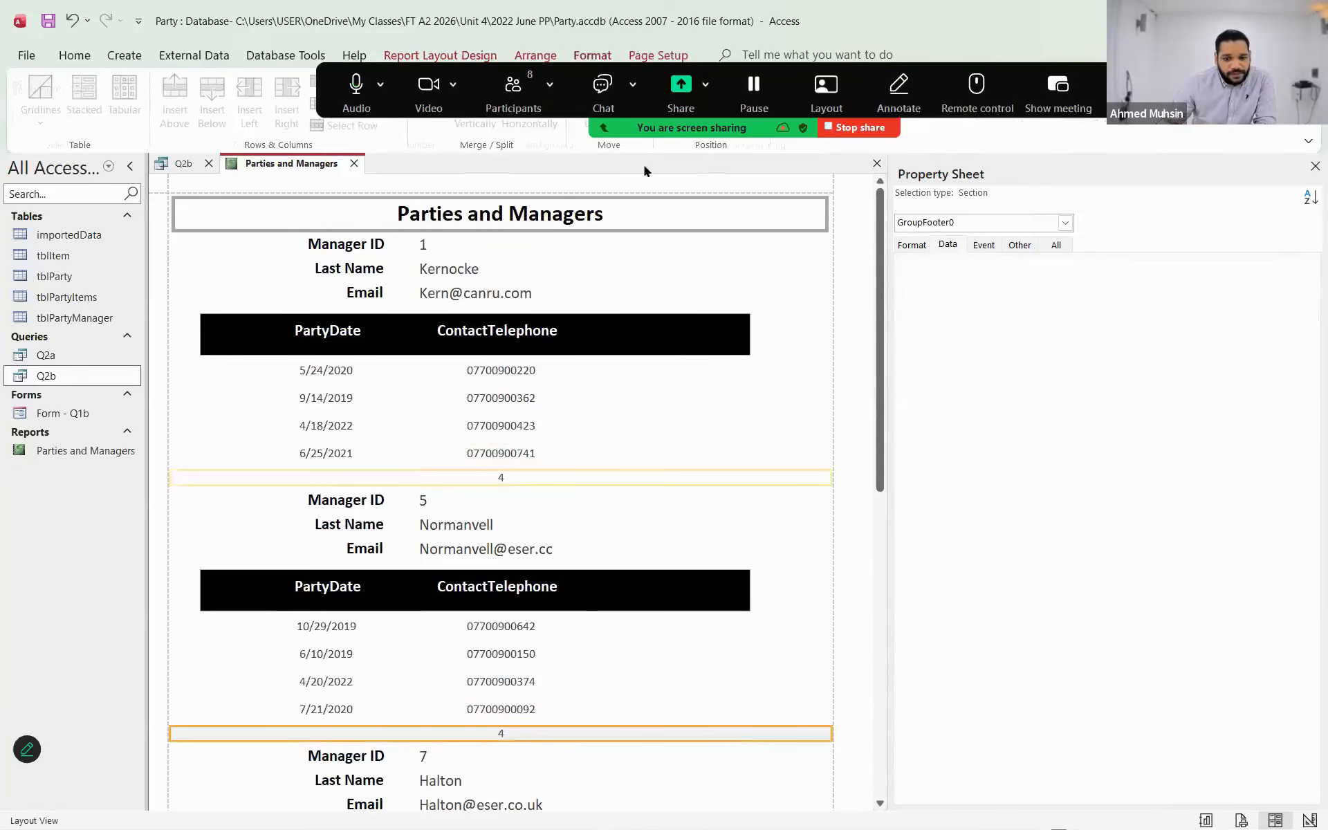
click(592, 56)
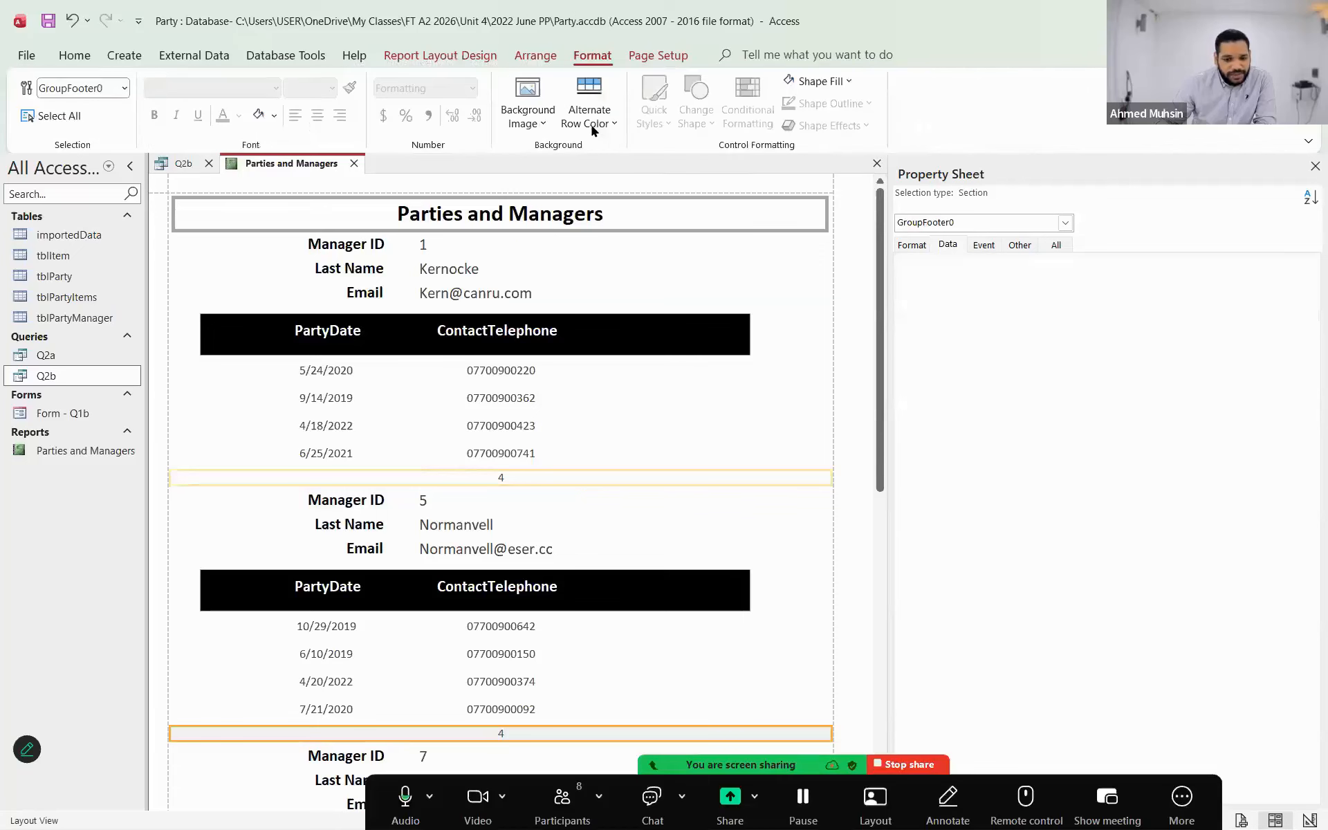
click(592, 125)
click(571, 200)
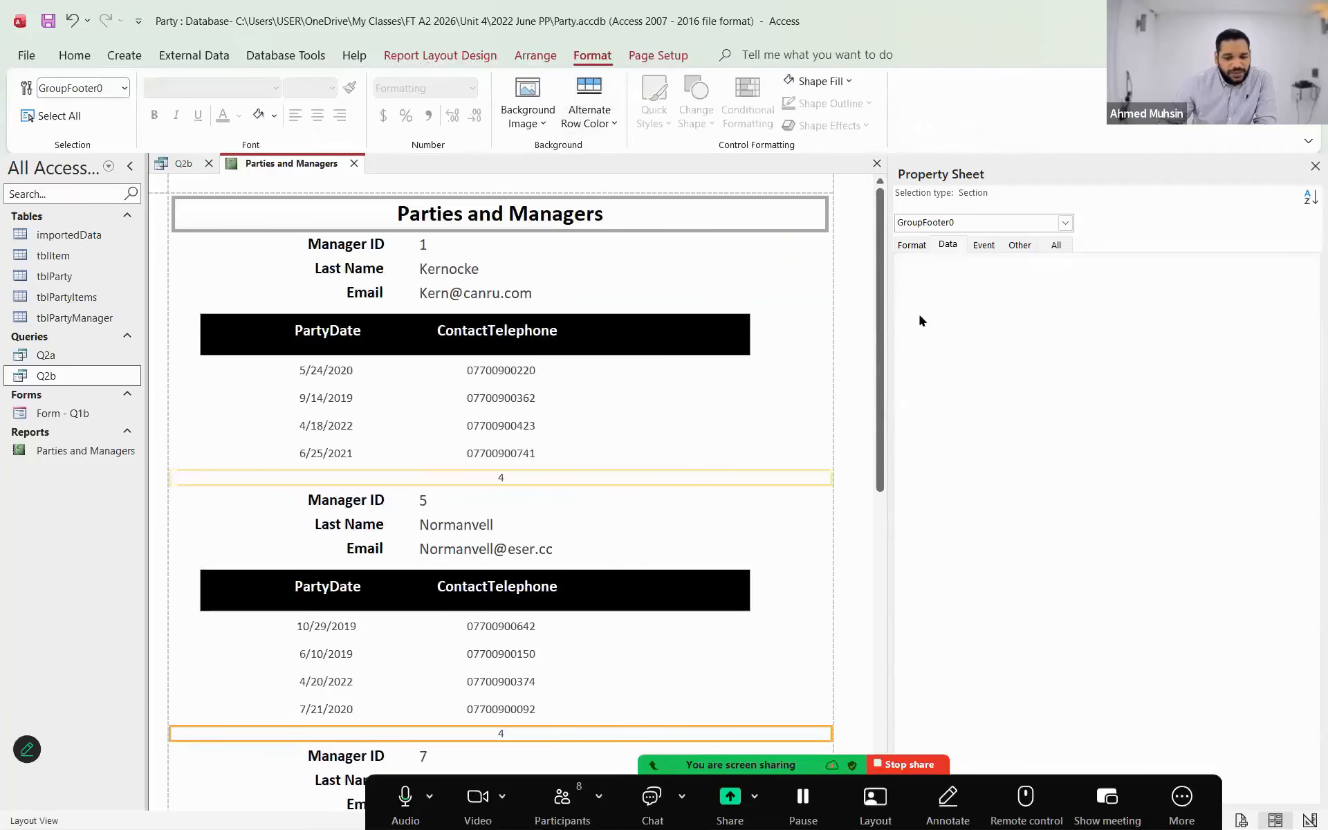
- Switch the report to Design View, enlarge the PartyManagerID Footer and move the =Count(*) box lower in it
click(78, 58)
click(46, 128)
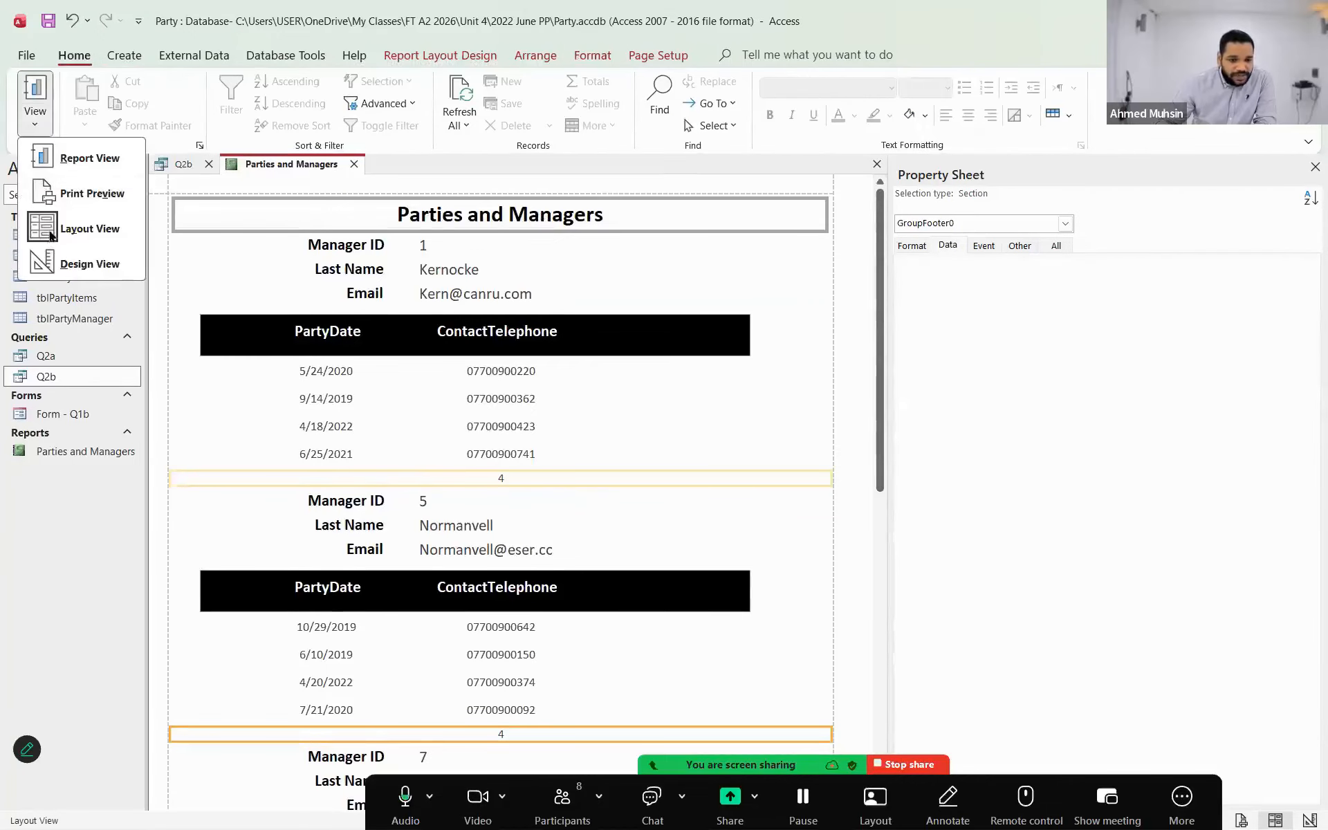
click(51, 262)
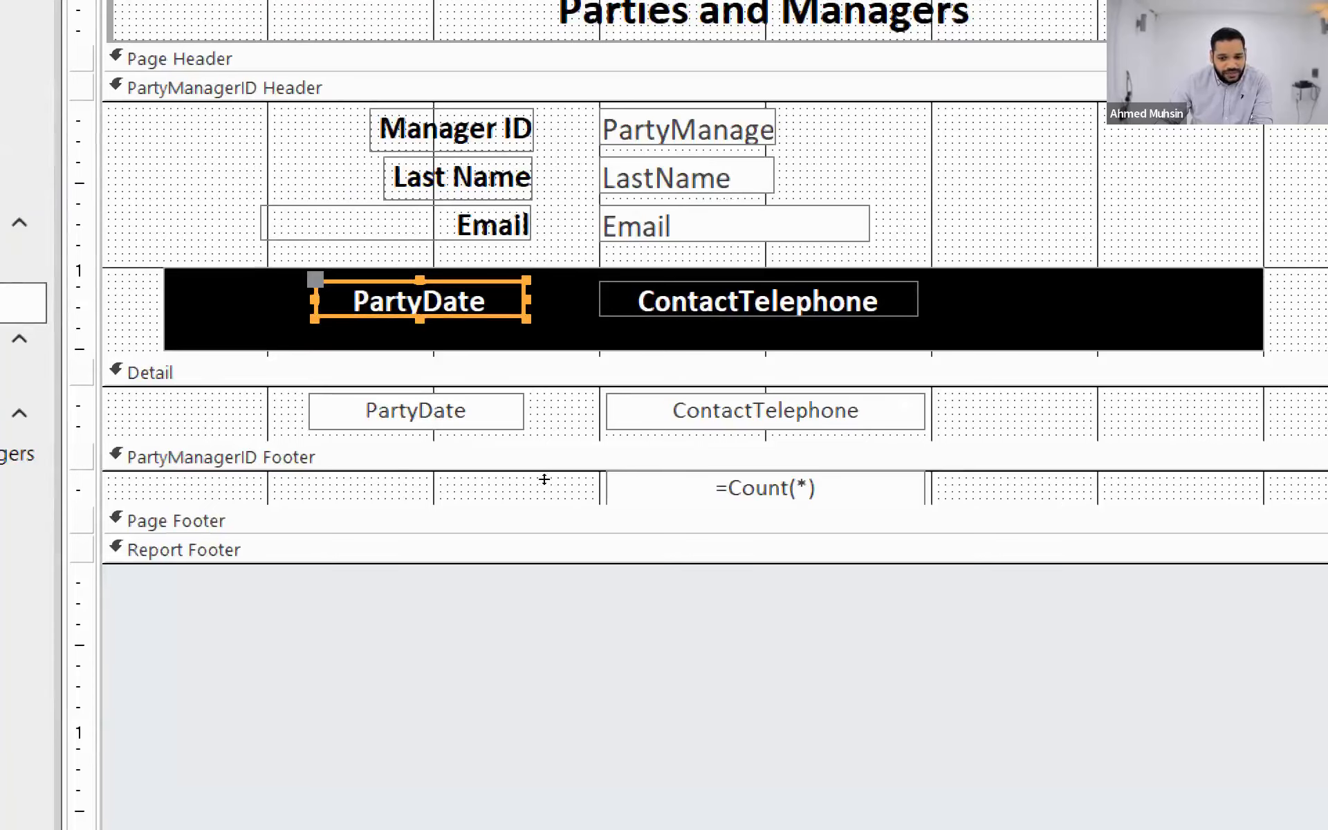
drag(544, 478, 543, 541)
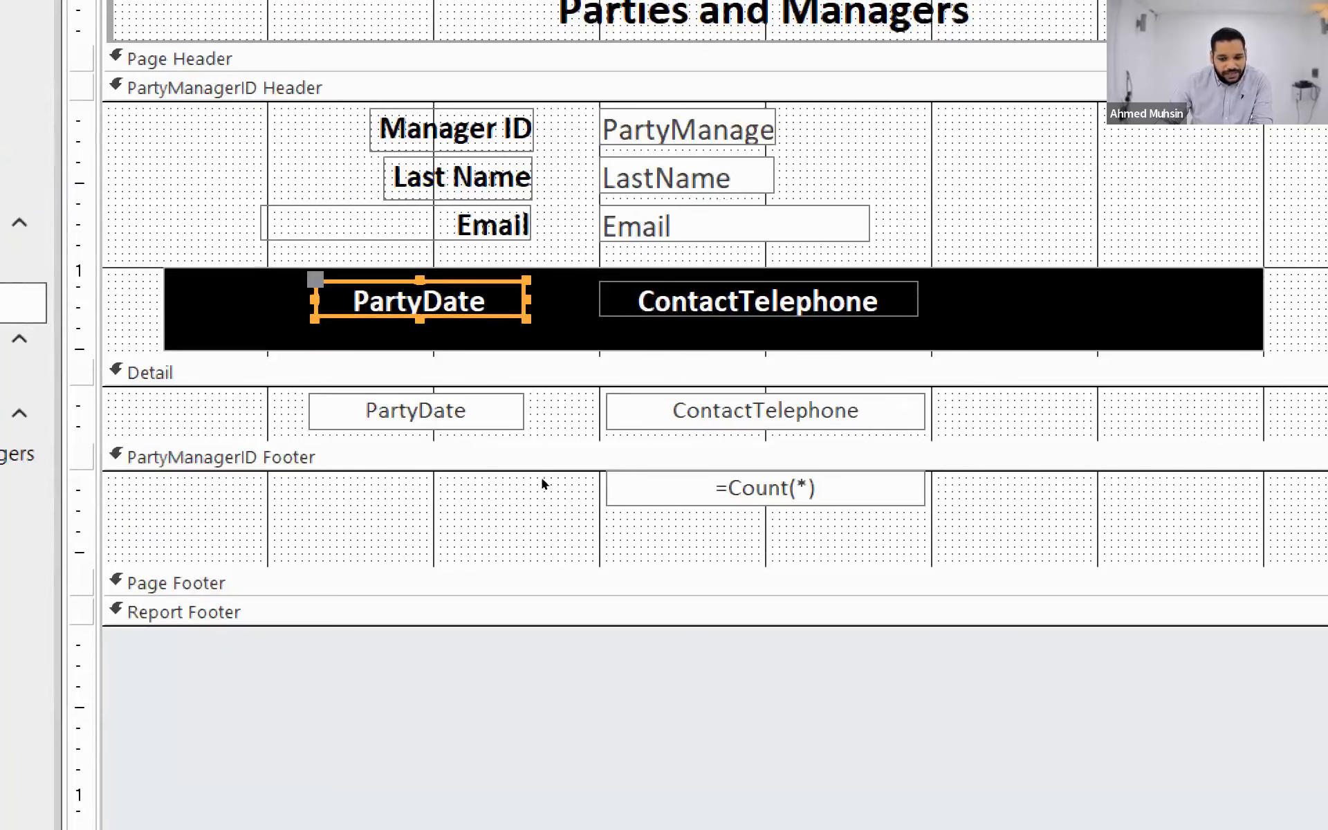
click(691, 488)
drag(542, 480, 544, 523)
click(540, 502)
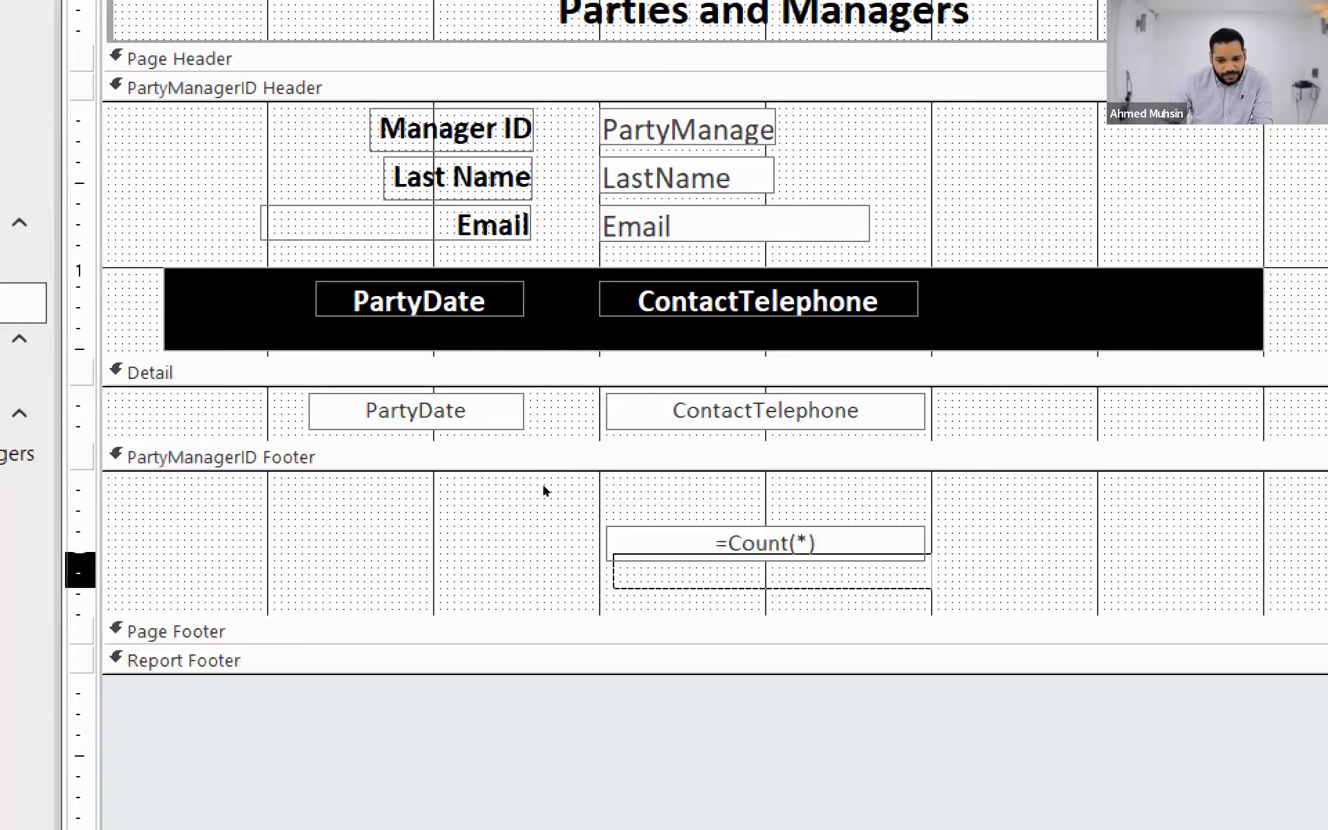
- Copy the black heading rectangle into the PartyManagerID Footer and close the extra gap left in the PartyManagerID Header
click(640, 387)
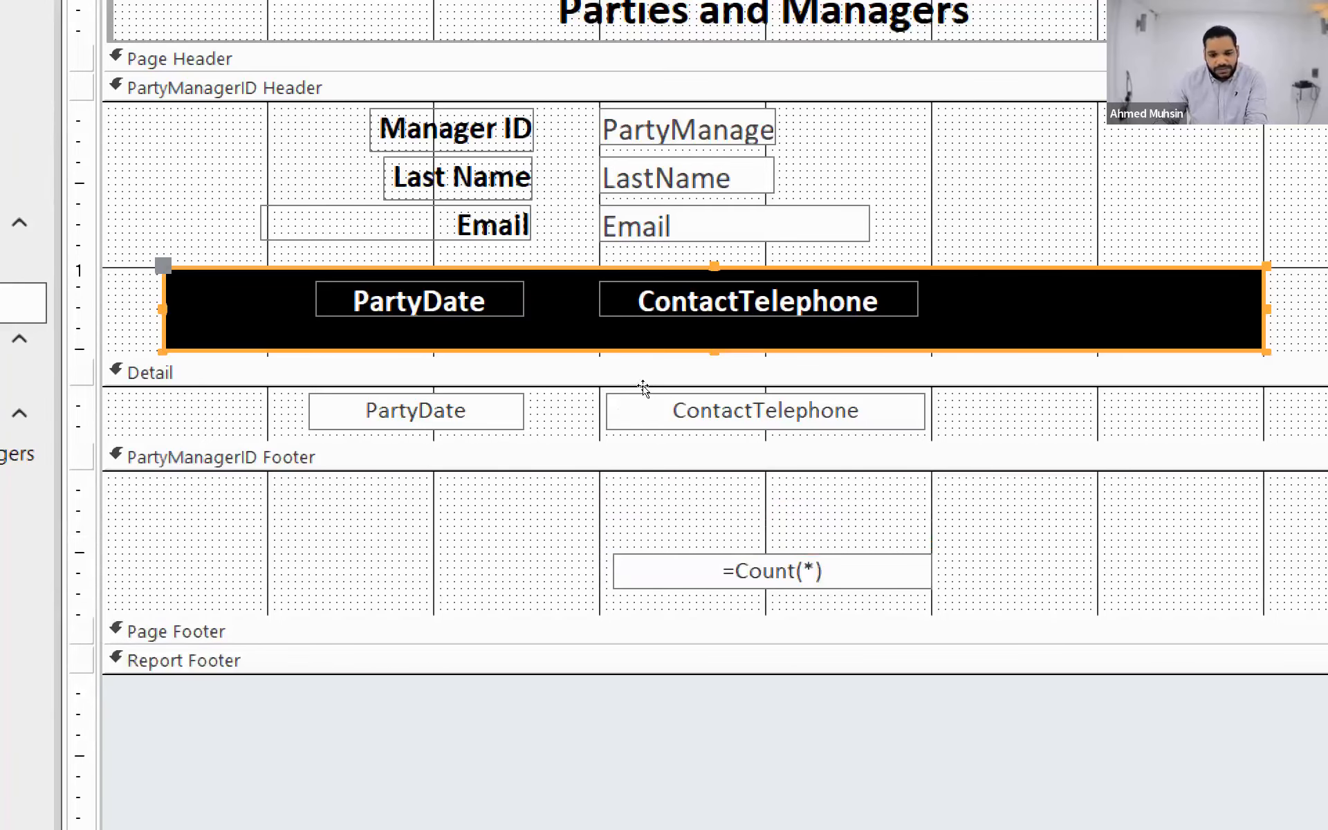
key(ctrl+v)
drag(642, 409, 644, 511)
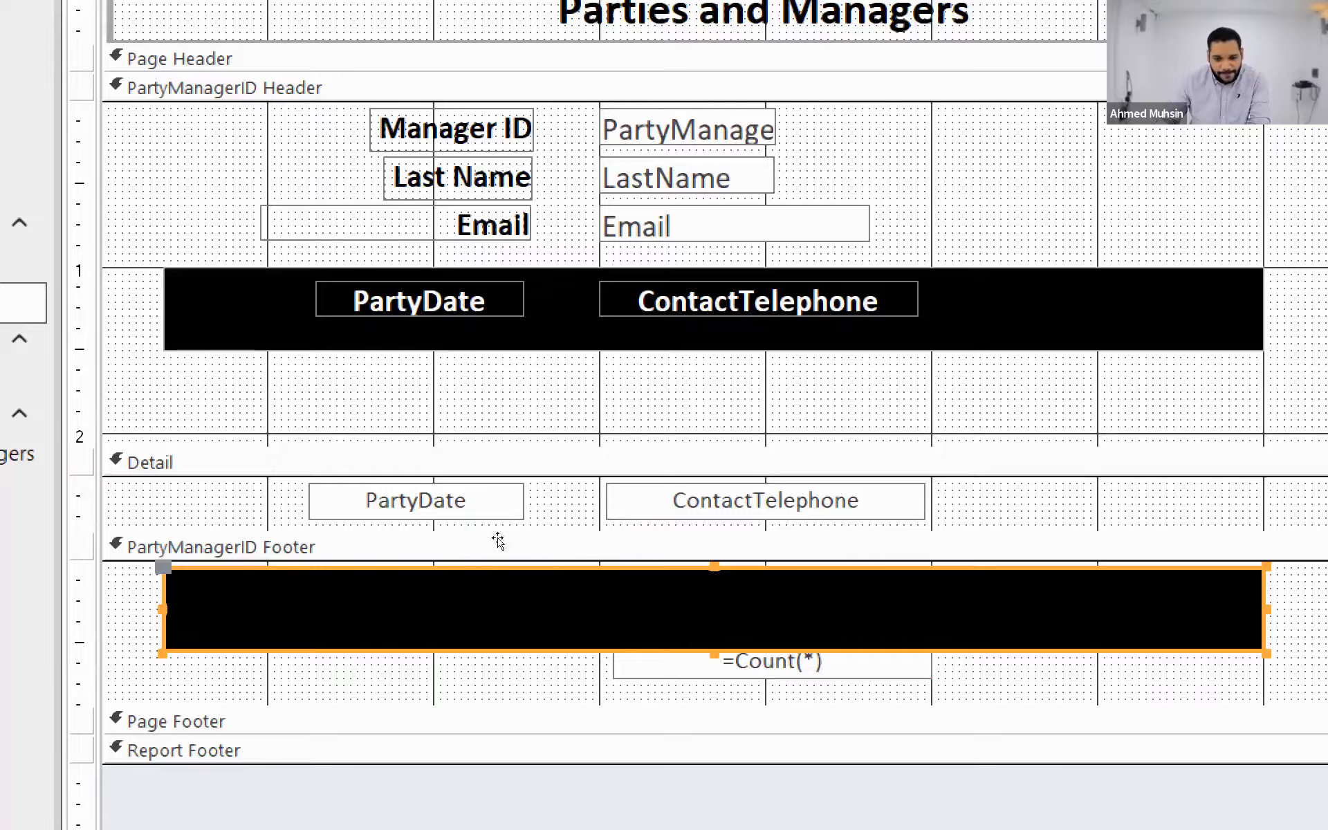
drag(406, 449, 410, 397)
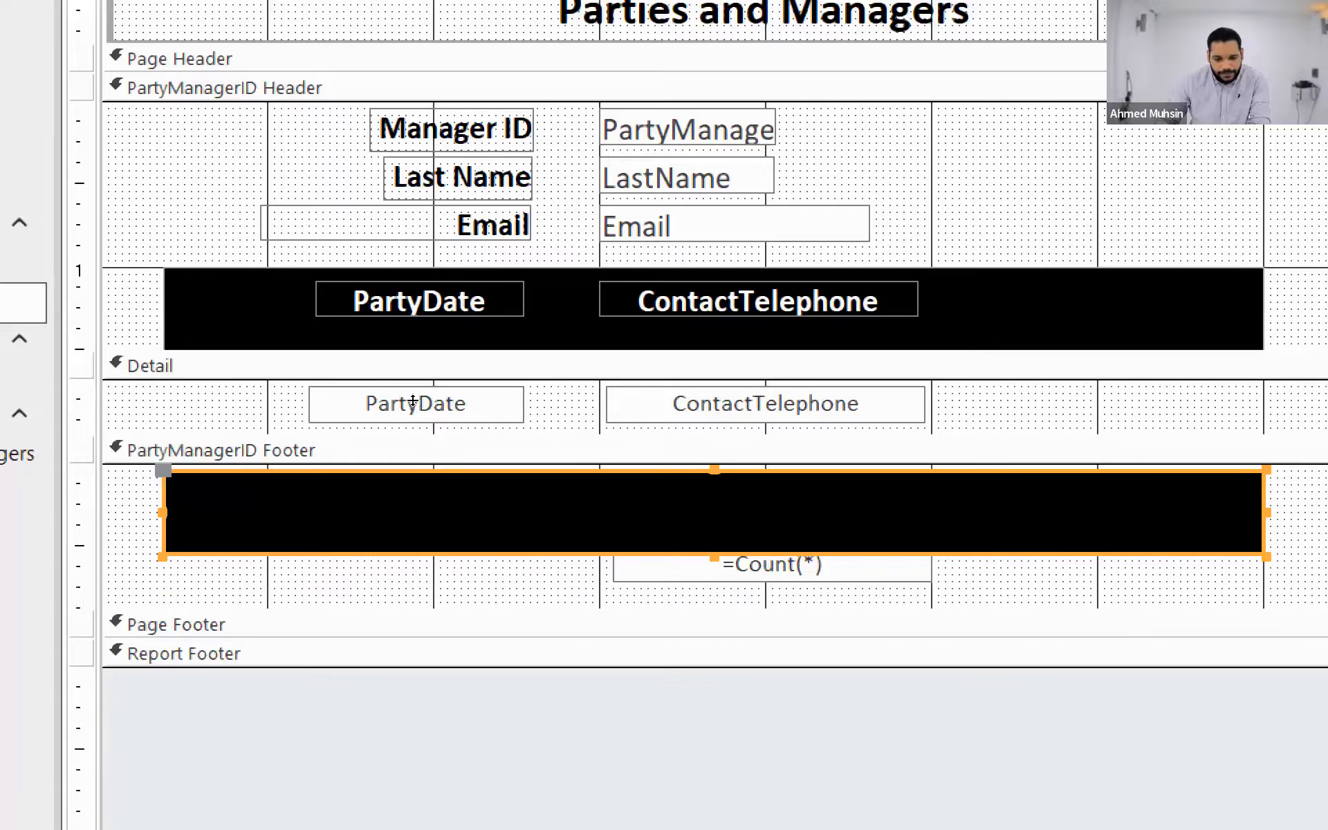
- Reduce the height of the footer's black rectangle and place the =Count(*) box in front of it
click(461, 506)
click(455, 489)
mouse_move(471, 502)
mouse_down()
mouse_move(468, 489)
mouse_move(374, 496)
mouse_move(332, 482)
mouse_move(470, 489)
mouse_up()
click(475, 514)
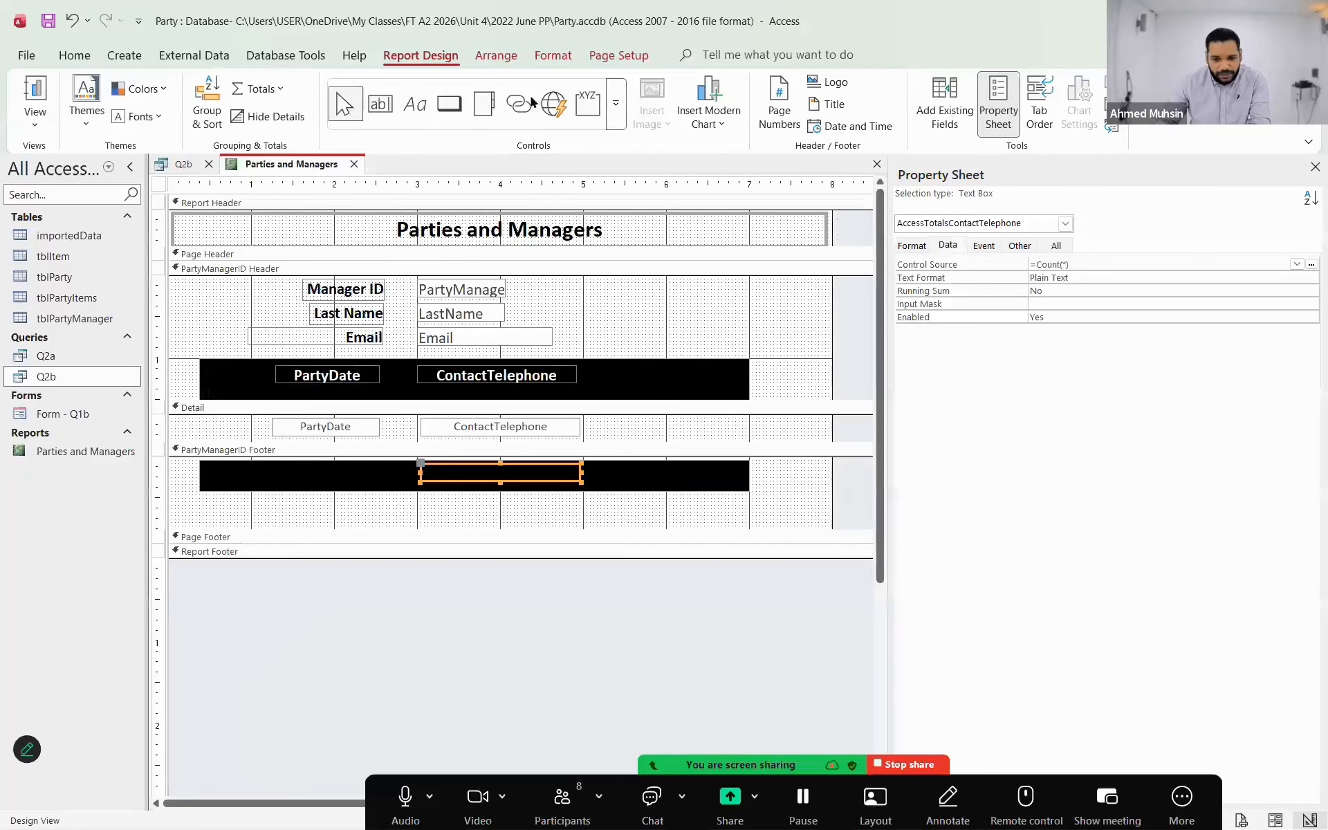
click(495, 58)
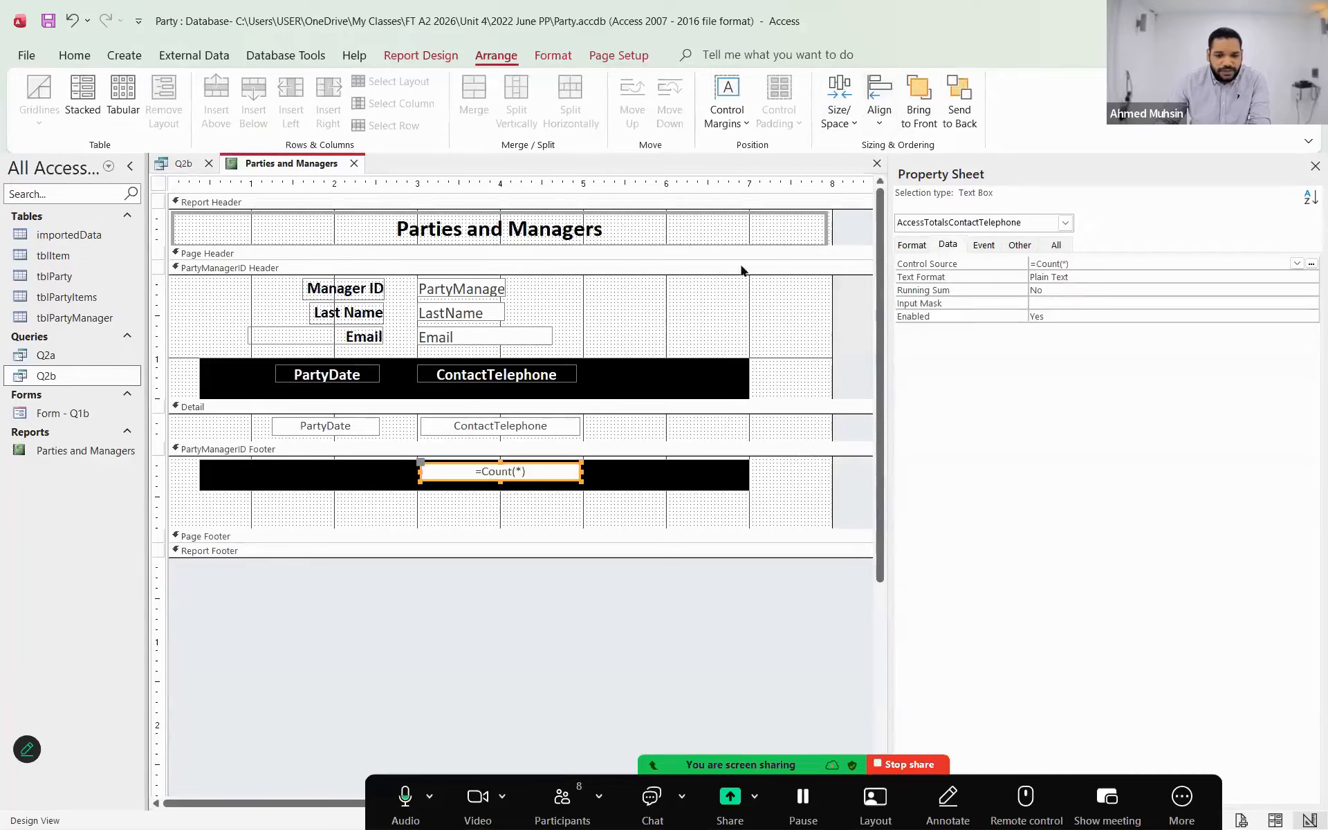
- Give the =Count(*) box in the PartyManagerID Footer a transparent fill and white text
click(569, 59)
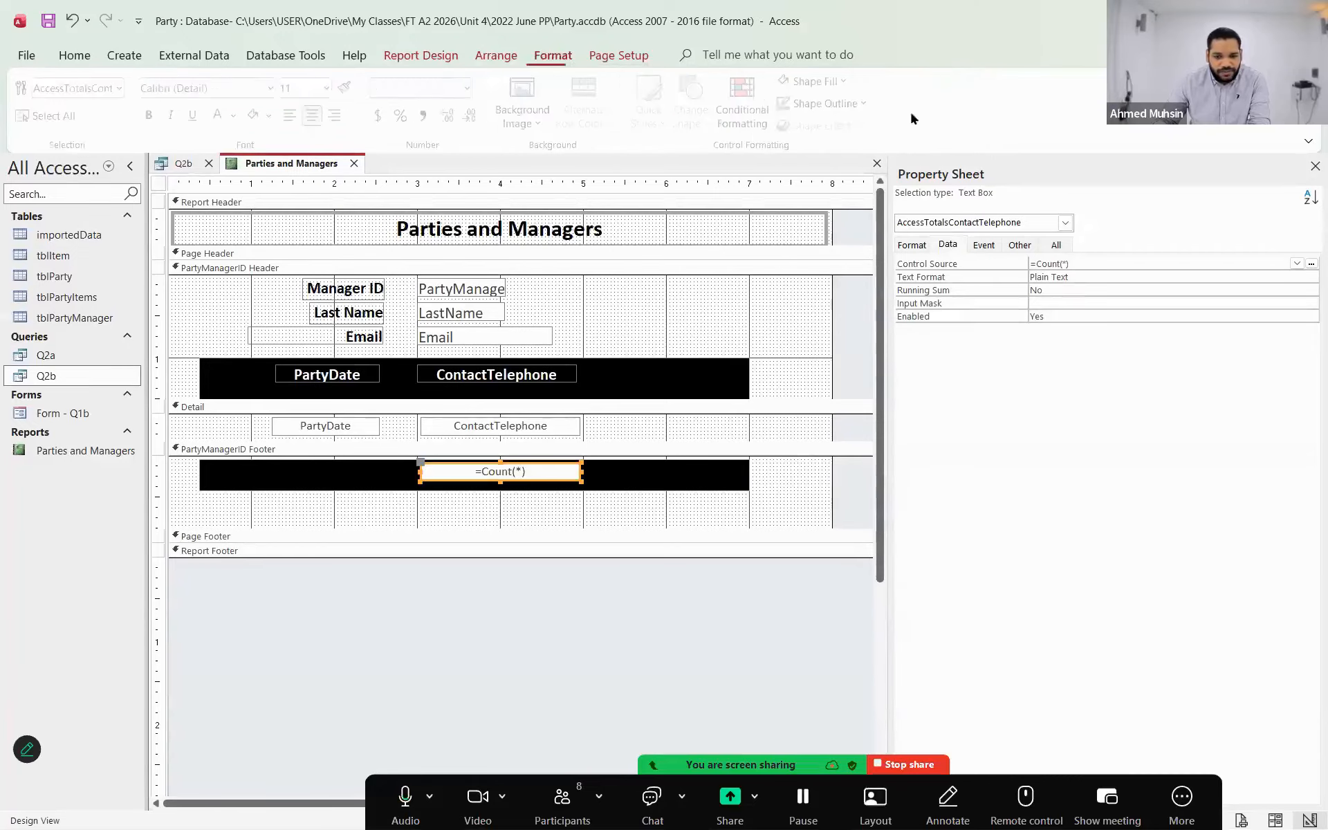
click(816, 82)
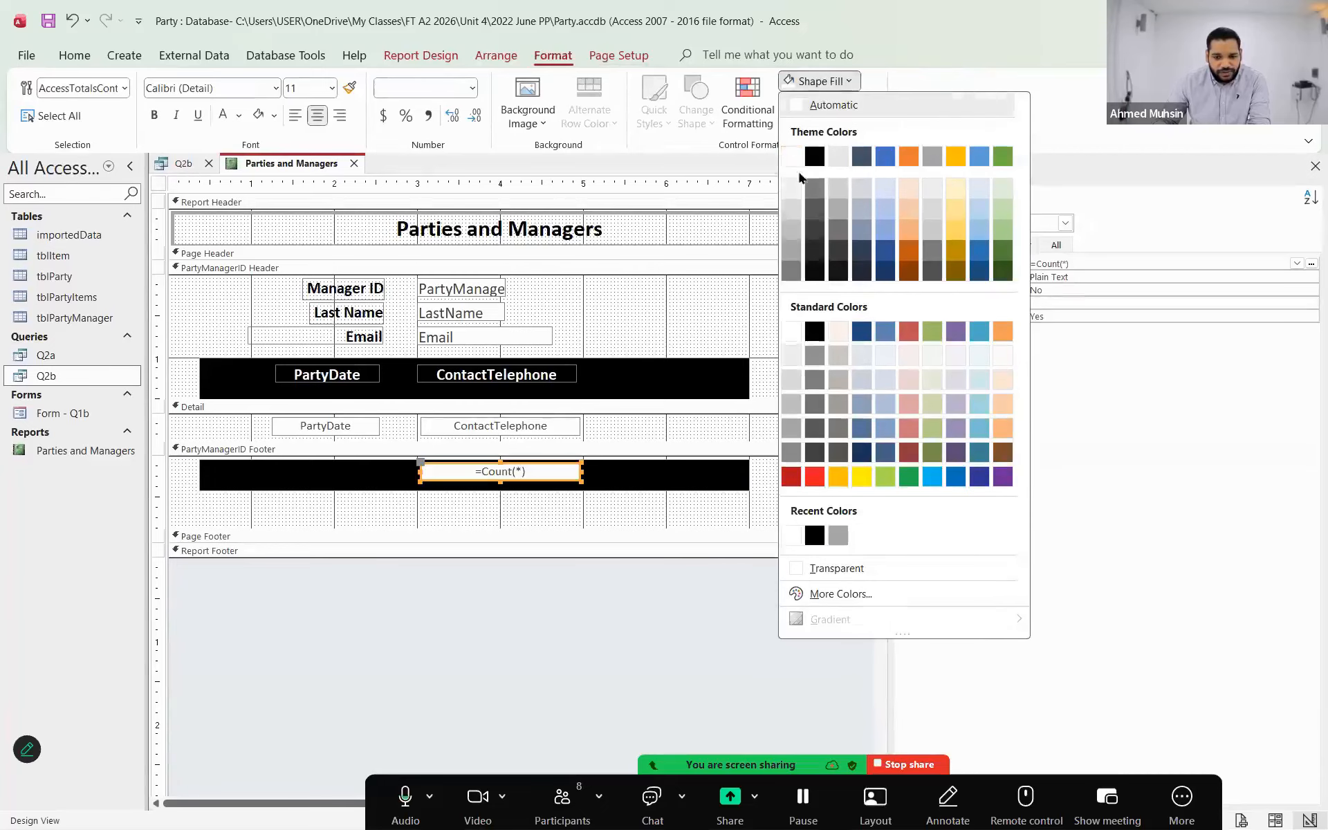
click(836, 569)
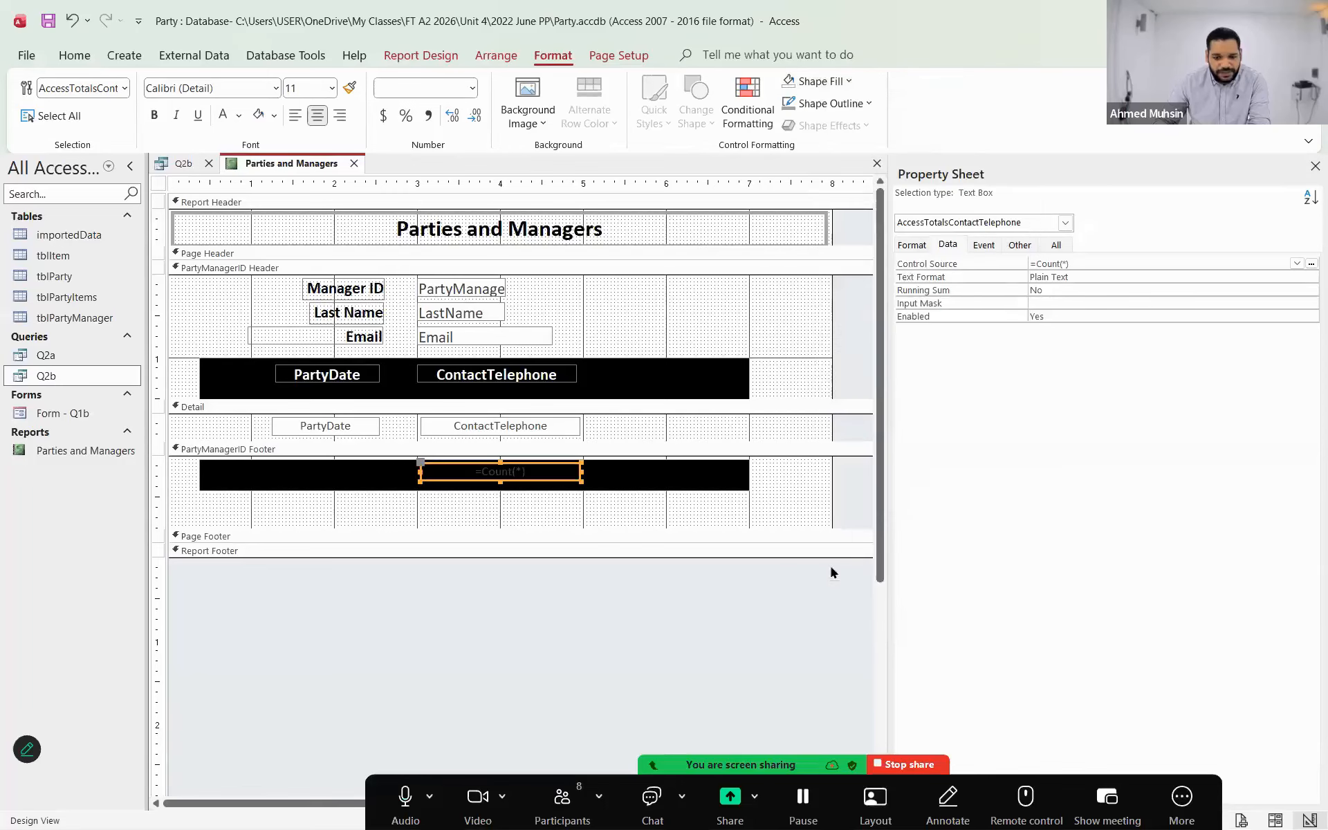
click(217, 119)
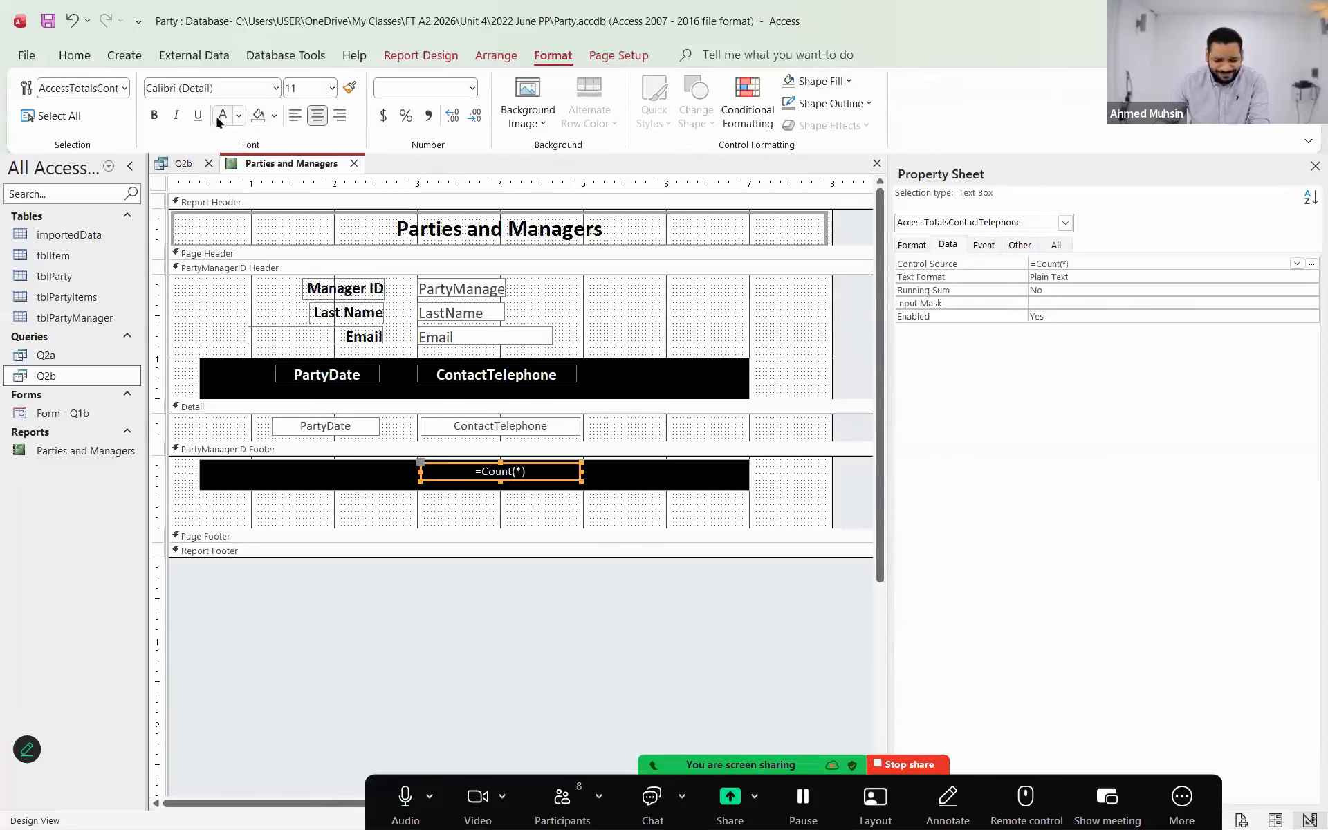
- Make the footer's =Count(*) text bold at size 14 and increase the box height slightly to fit it
key(alt+Tab)
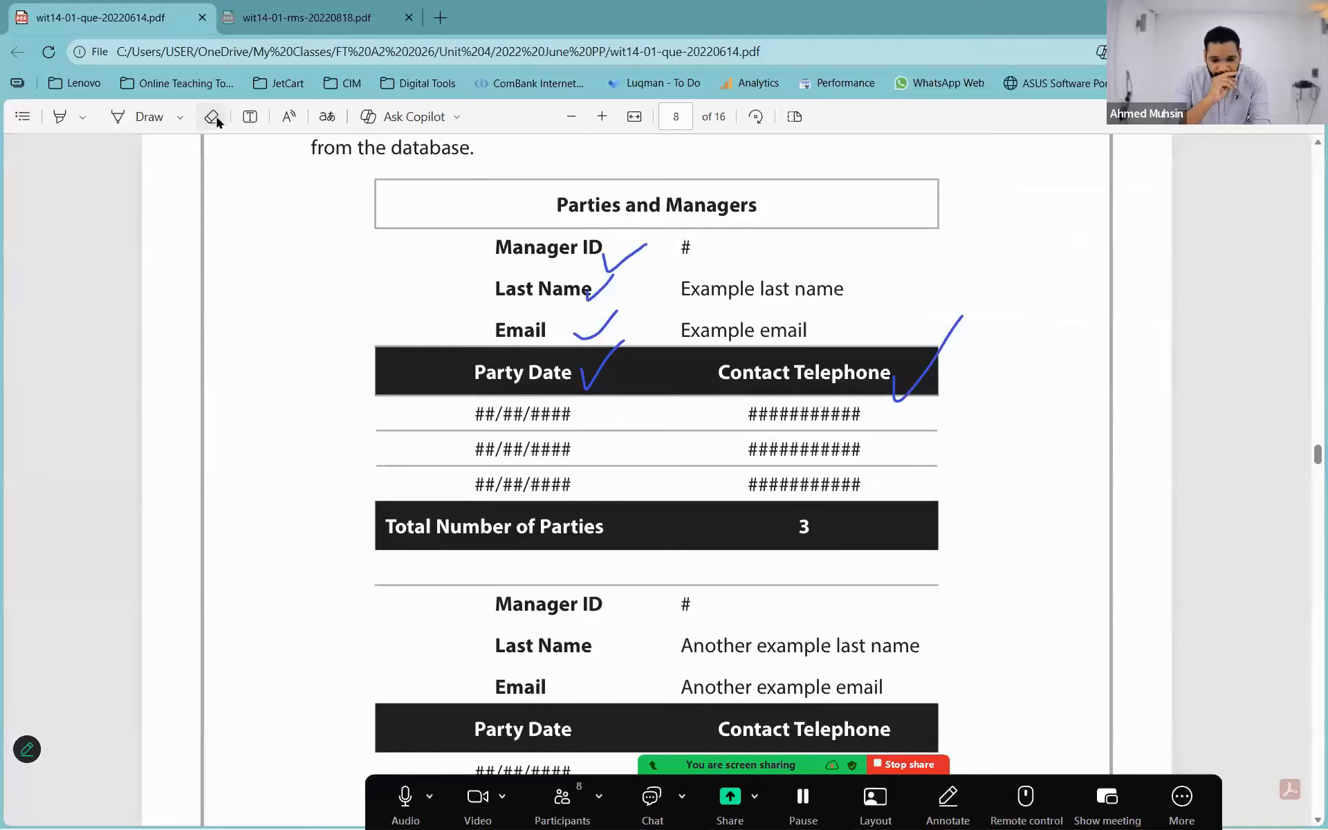
key(alt+Tab)
click(154, 114)
click(302, 88)
text(14)
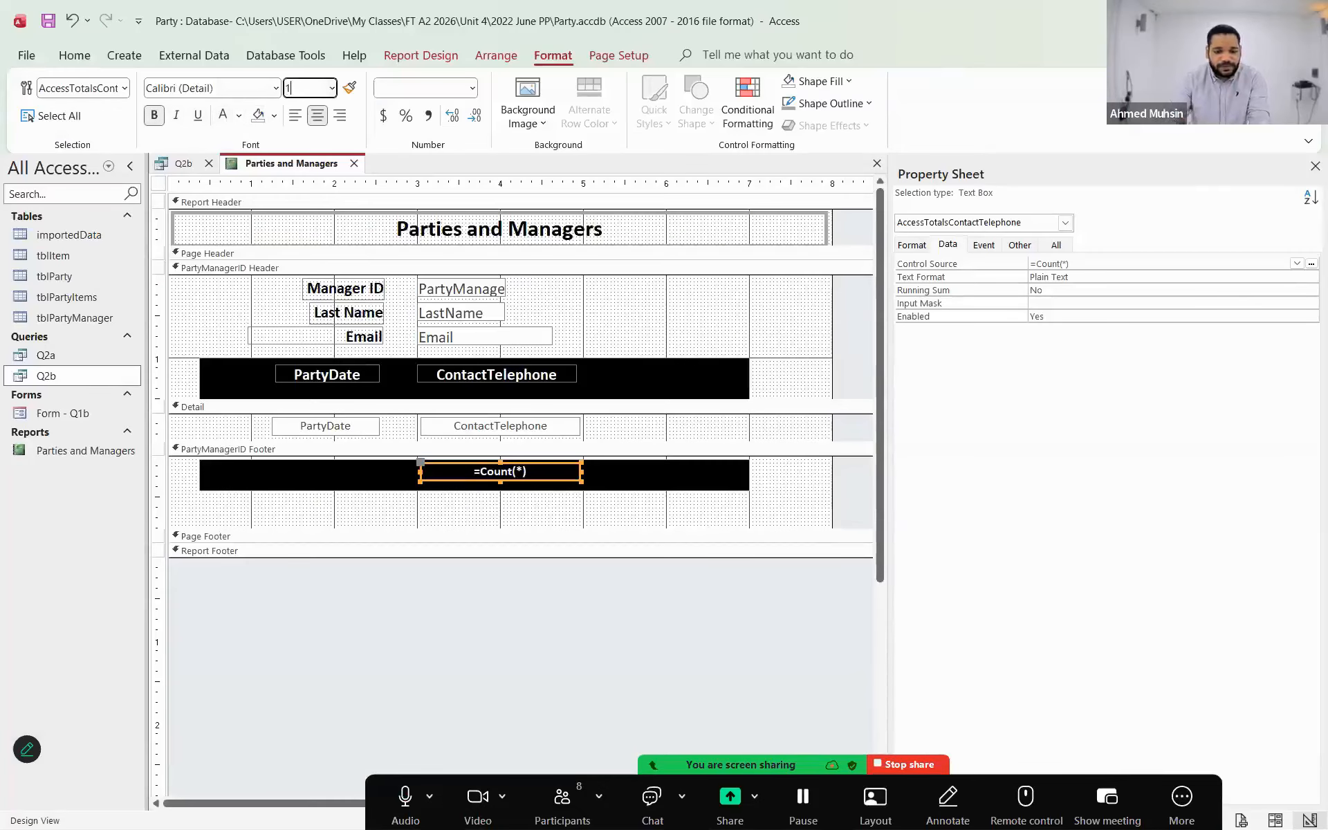
key(Return)
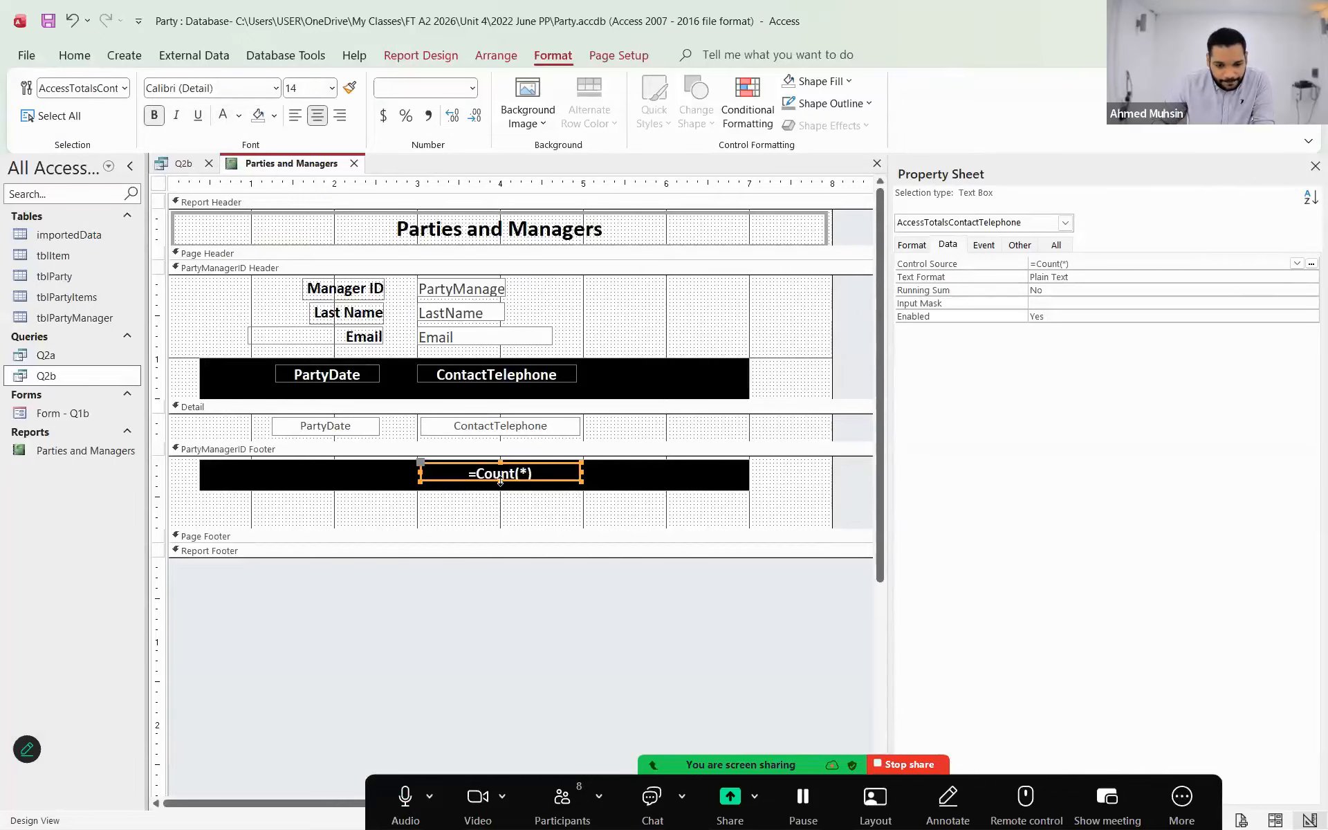
click(499, 480)
drag(500, 481, 500, 486)
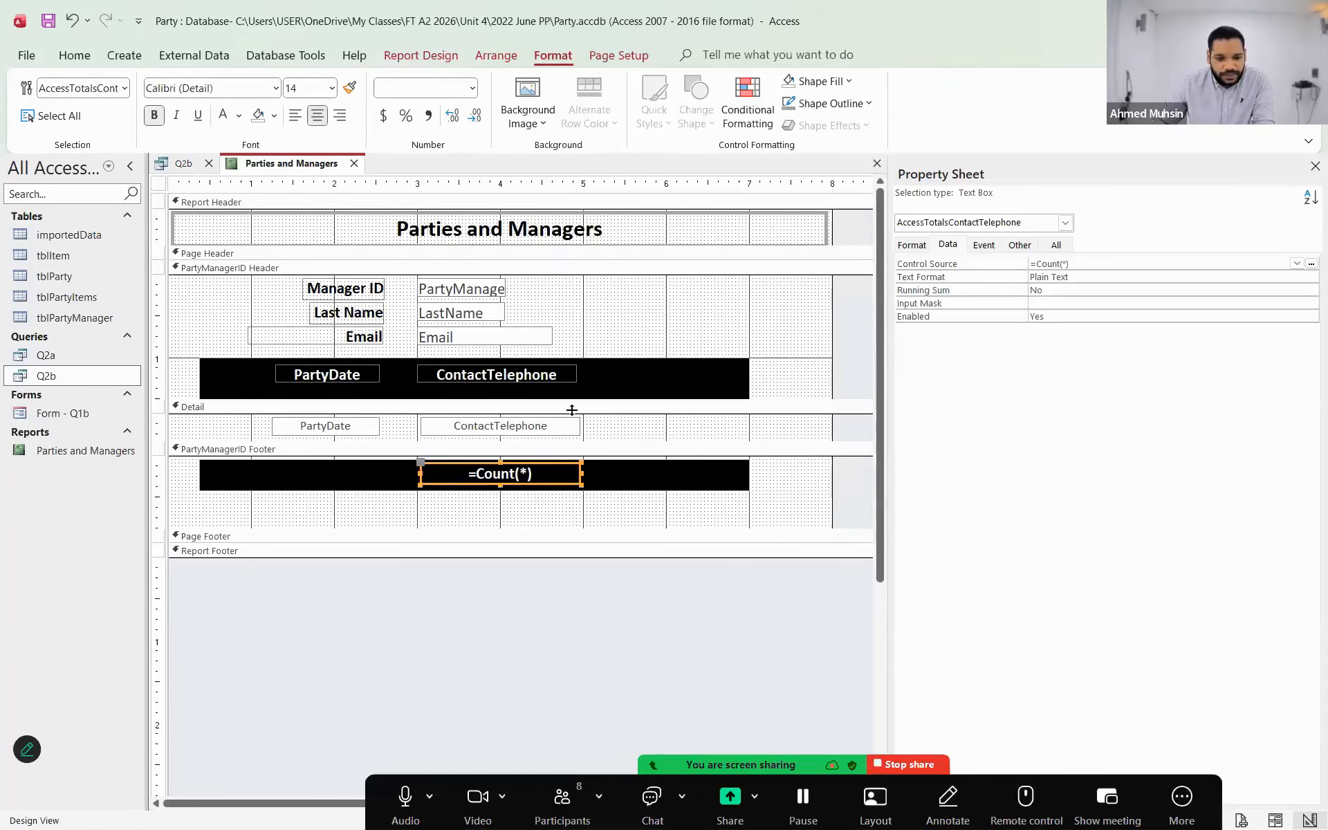
- Add a label reading "Total Number of Parties" on the footer's black rectangle, before the =Count(*) box
click(419, 59)
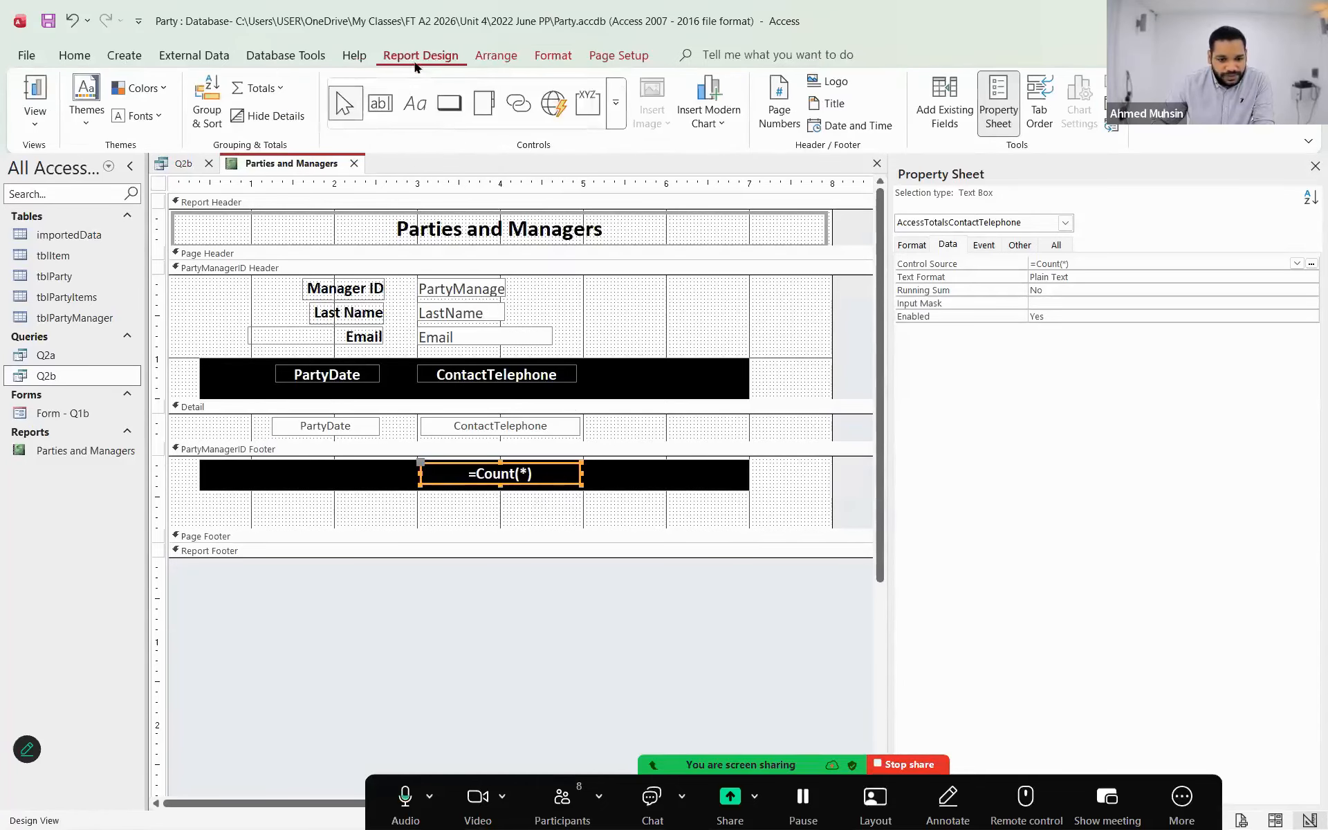
click(413, 104)
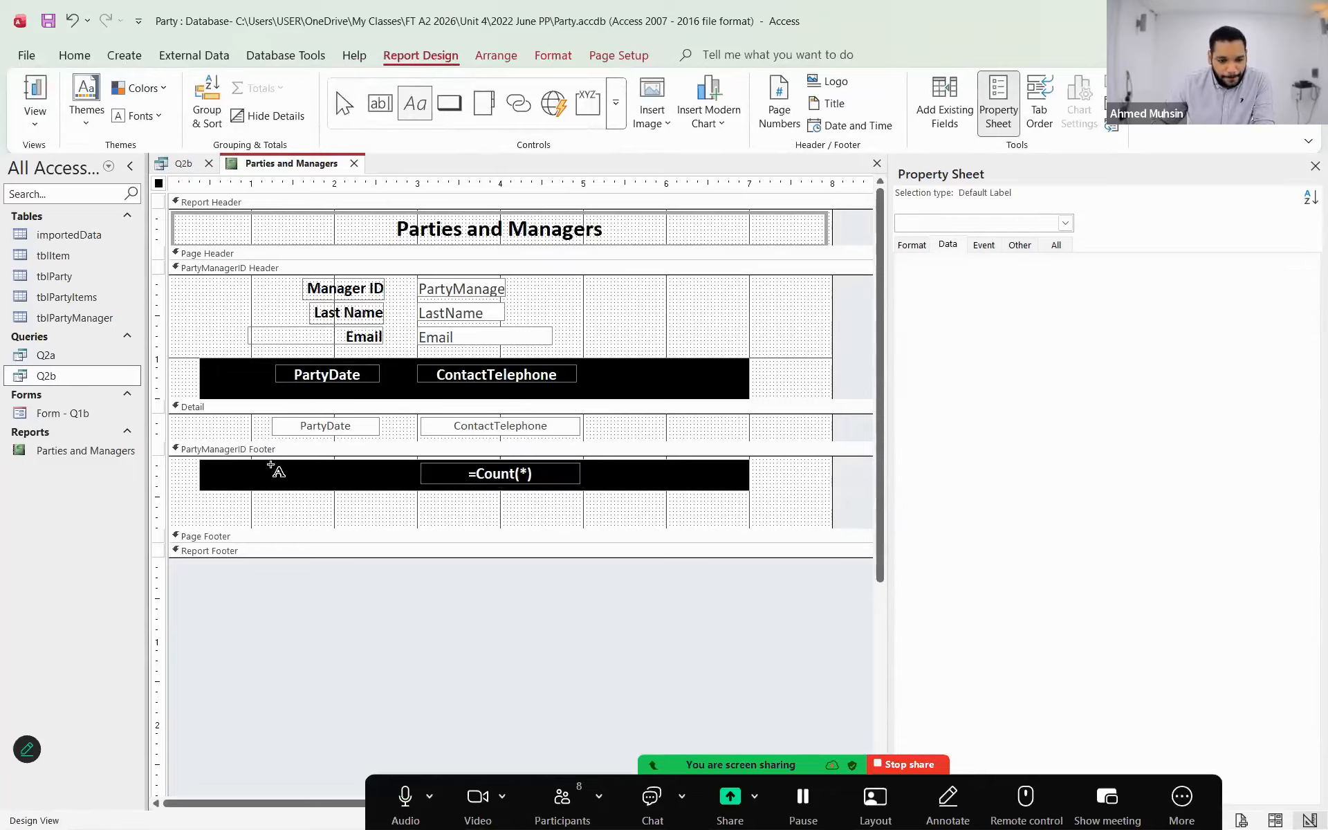
mouse_move(265, 467)
mouse_down()
mouse_move(298, 484)
mouse_move(383, 488)
mouse_up()
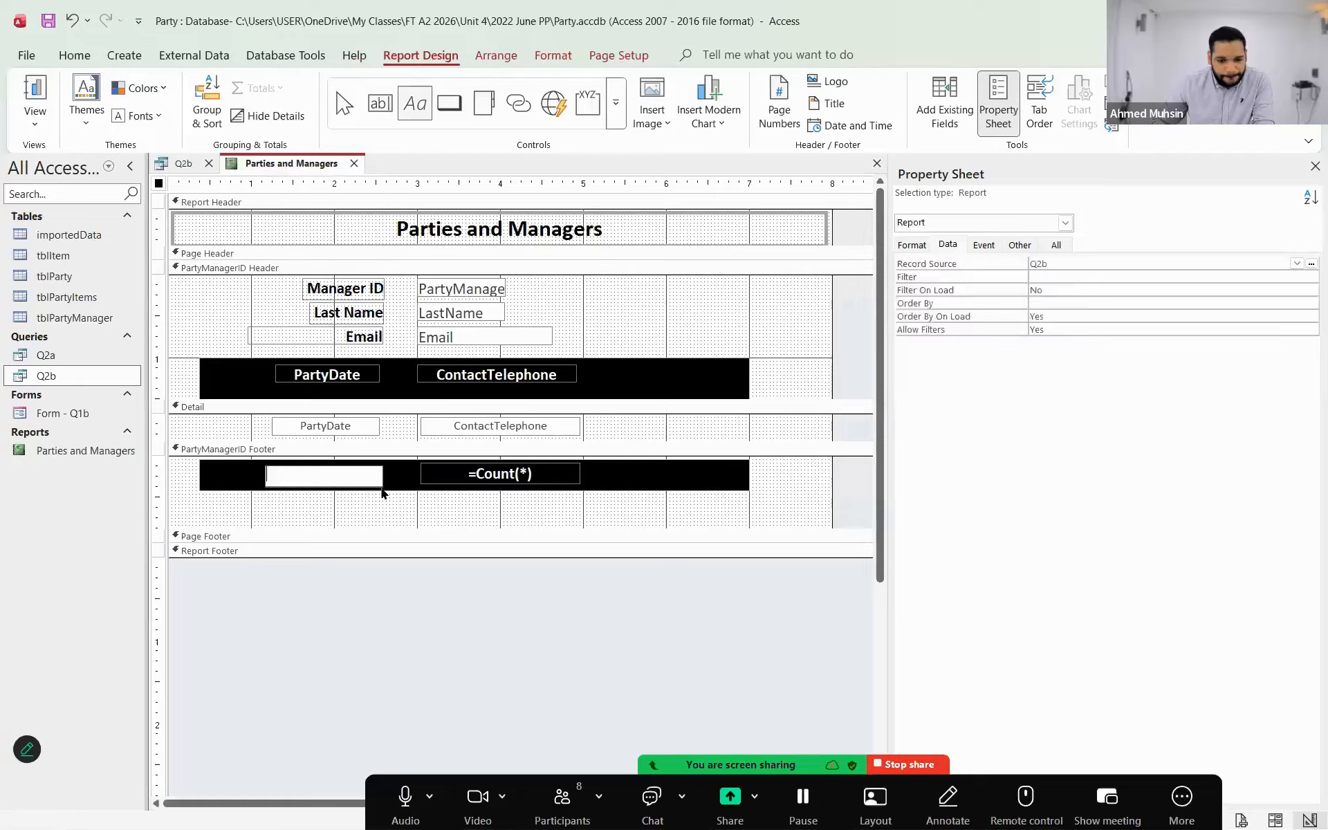
key(alt+Tab)
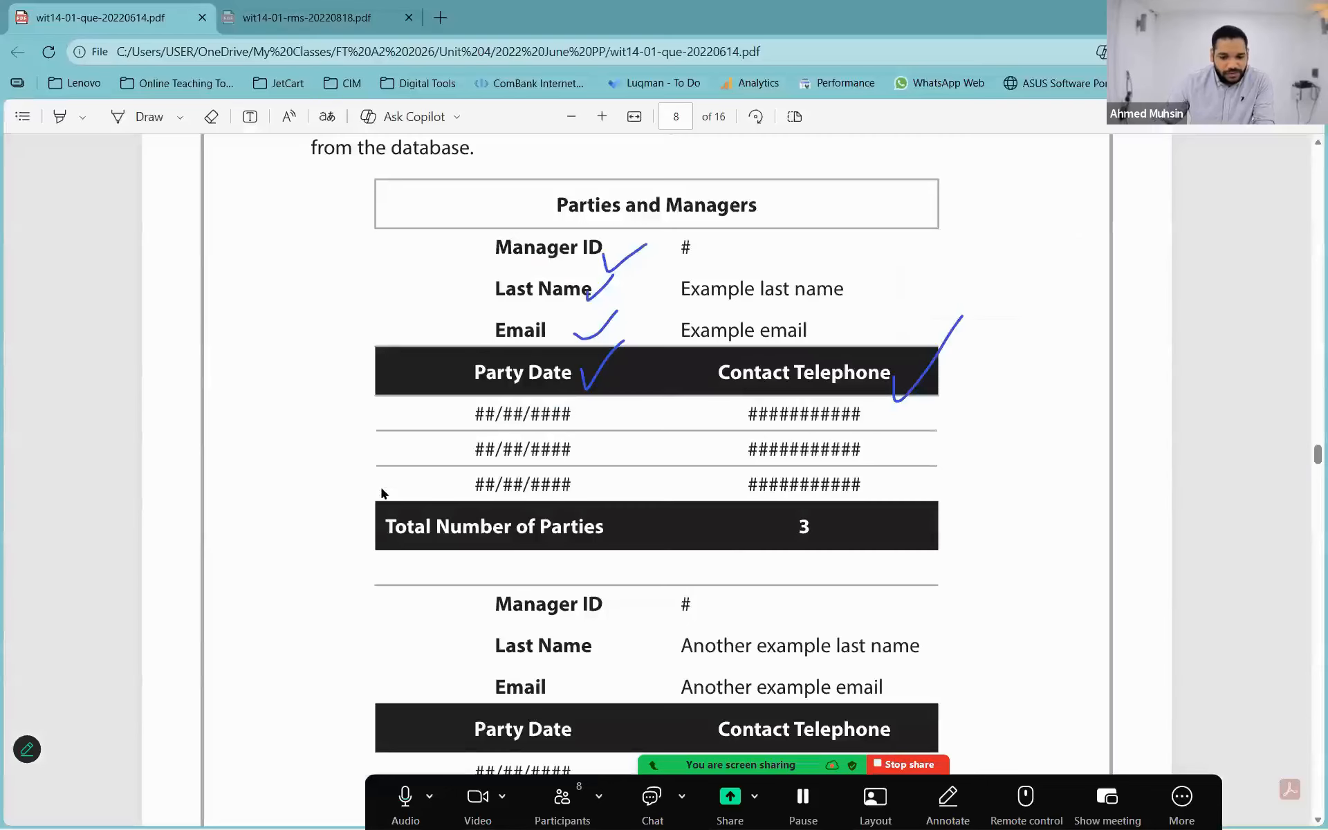
key(alt+Tab)
text(Total N)
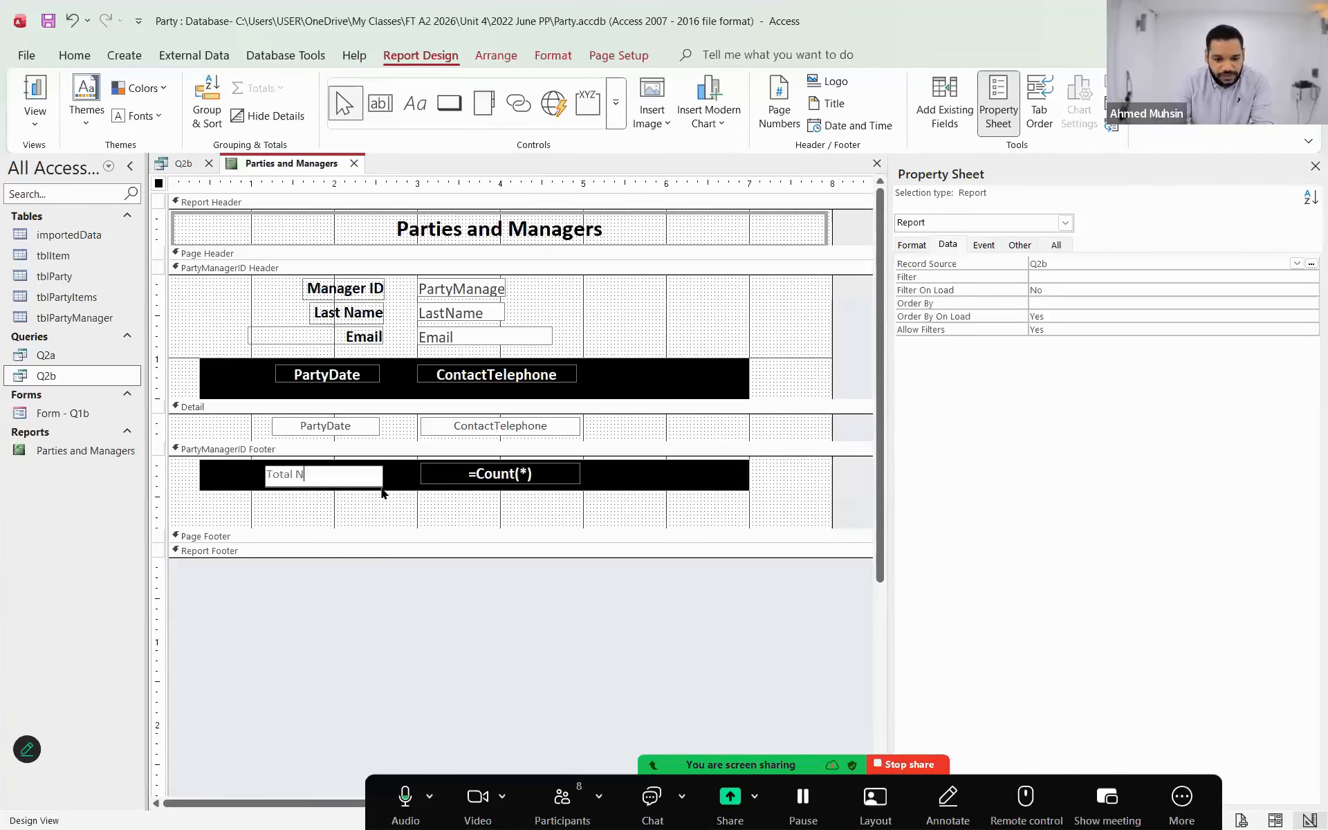
text(umber of Parties)
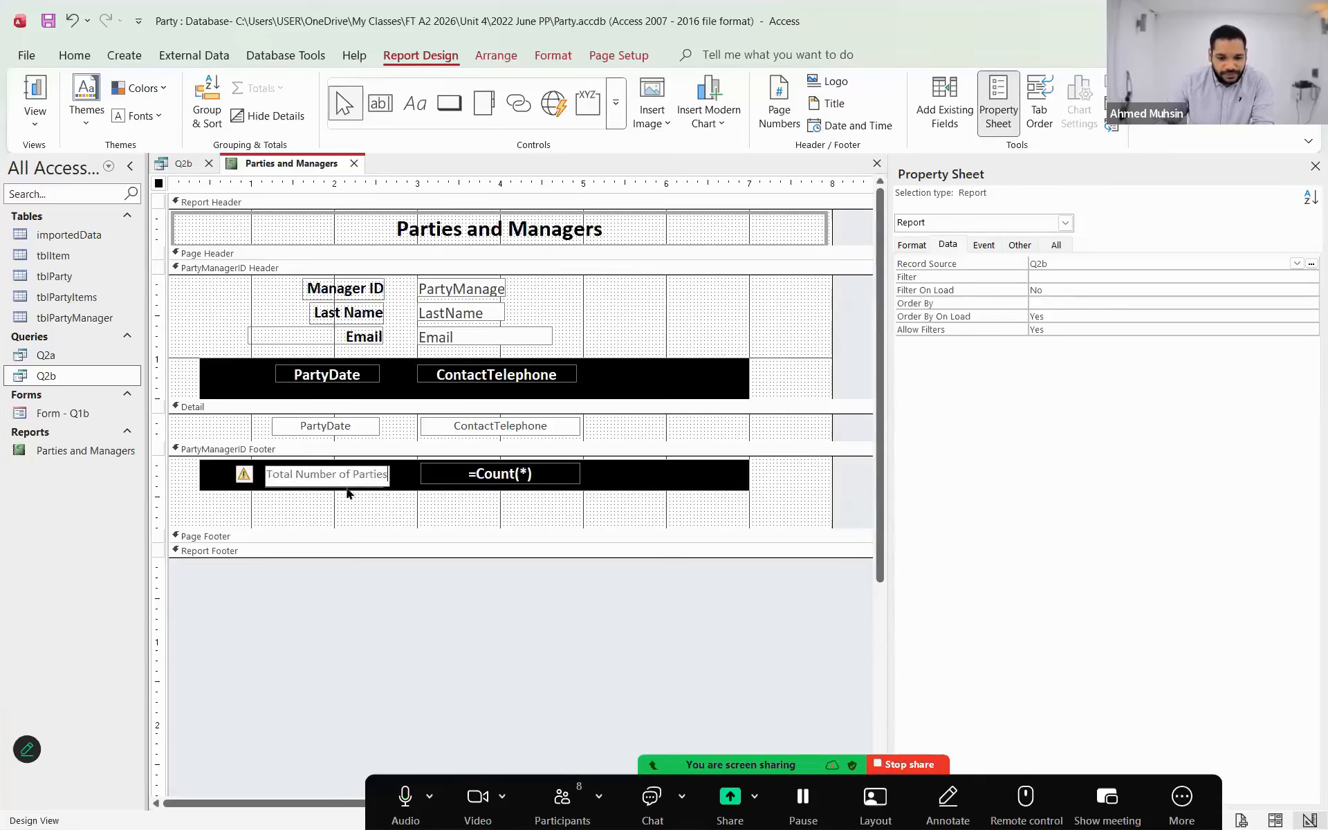
click(350, 503)
- Format the Total Number of Parties label as bold, size 14, centred and white, and widen it to fit the full text
click(342, 479)
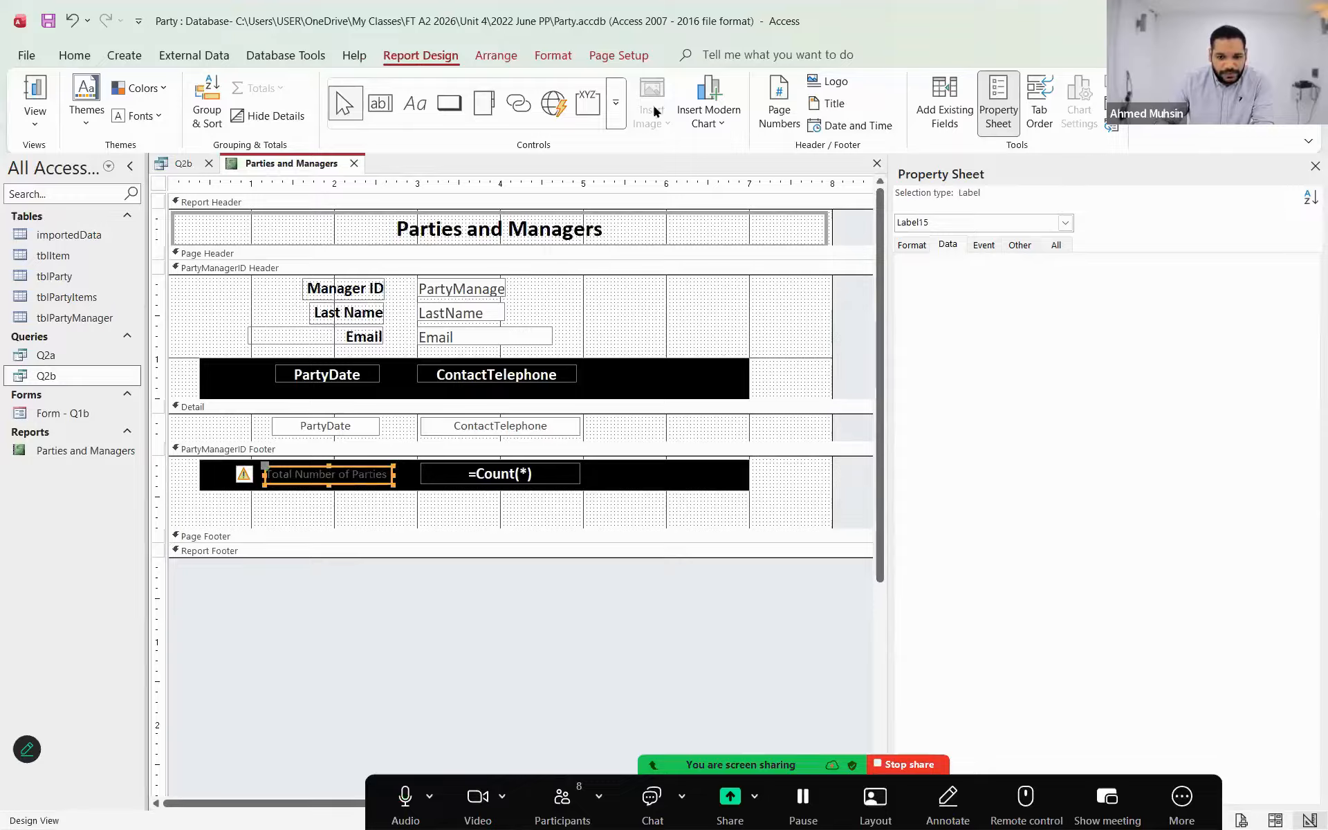
click(553, 54)
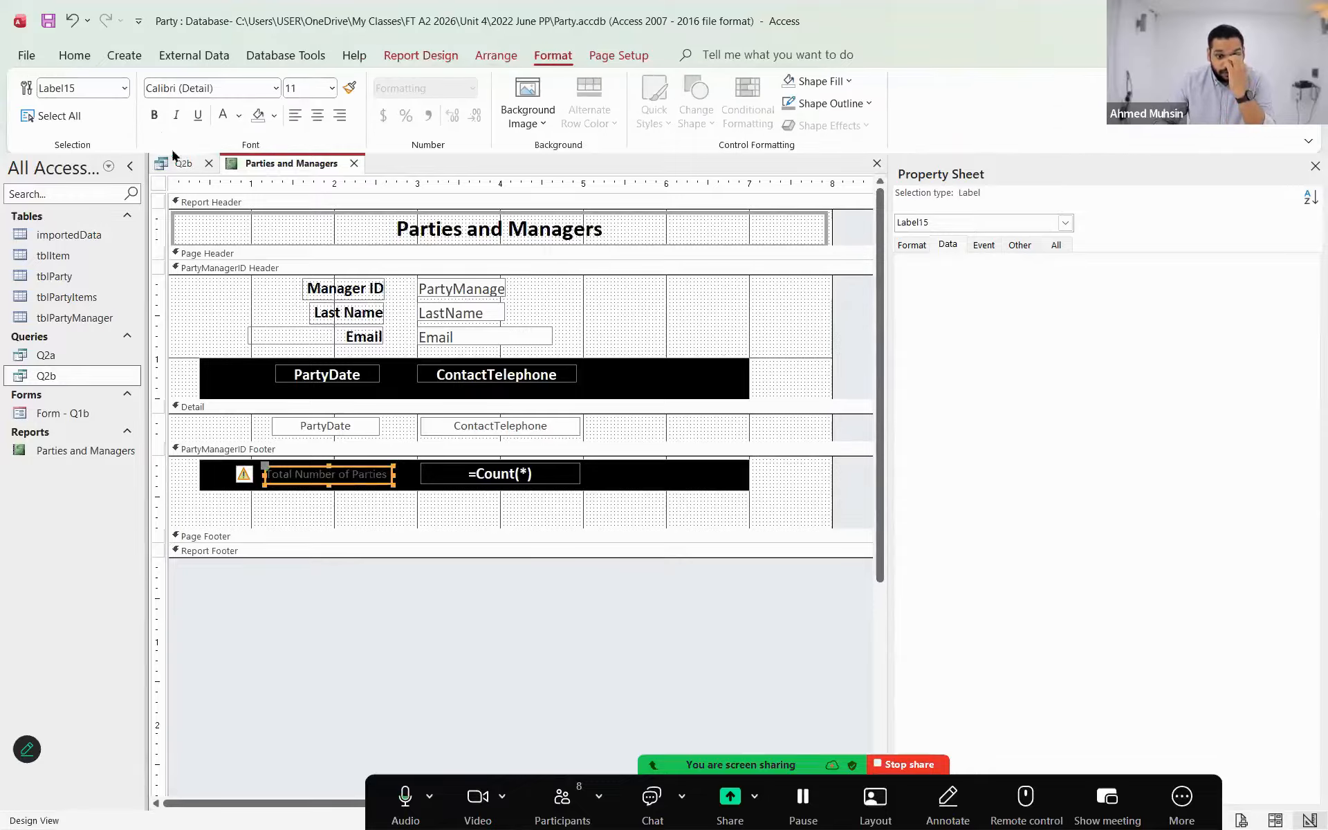
click(293, 89)
text(14)
key(Return)
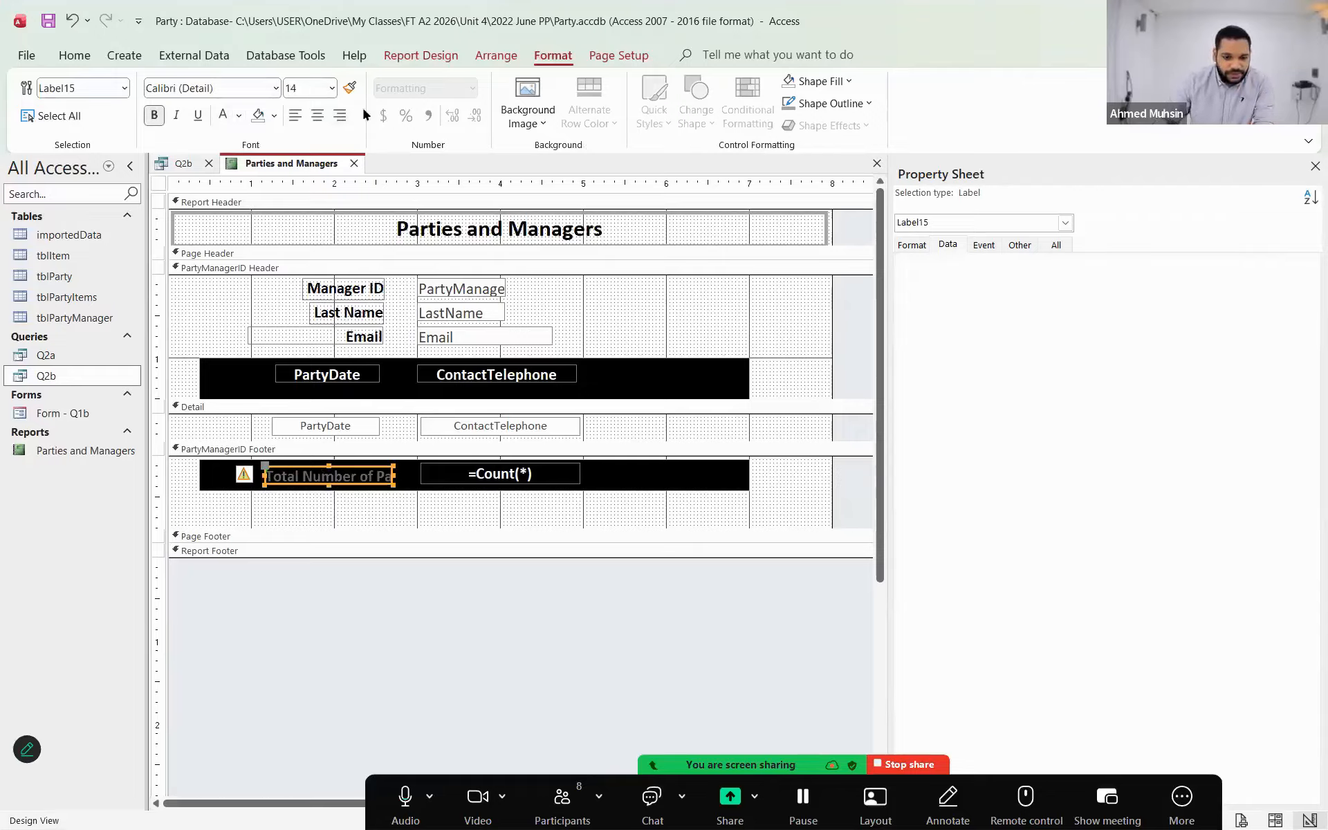
click(317, 115)
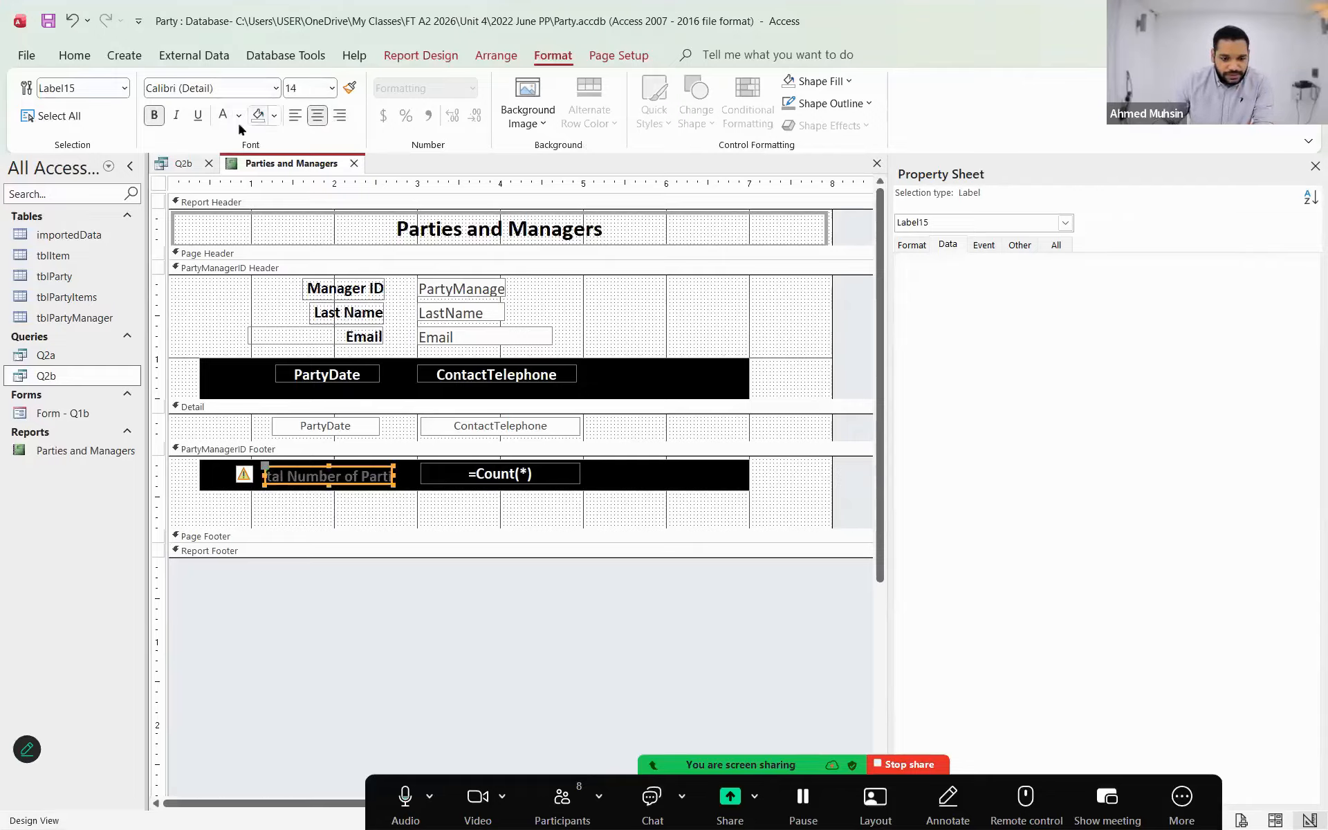
click(223, 116)
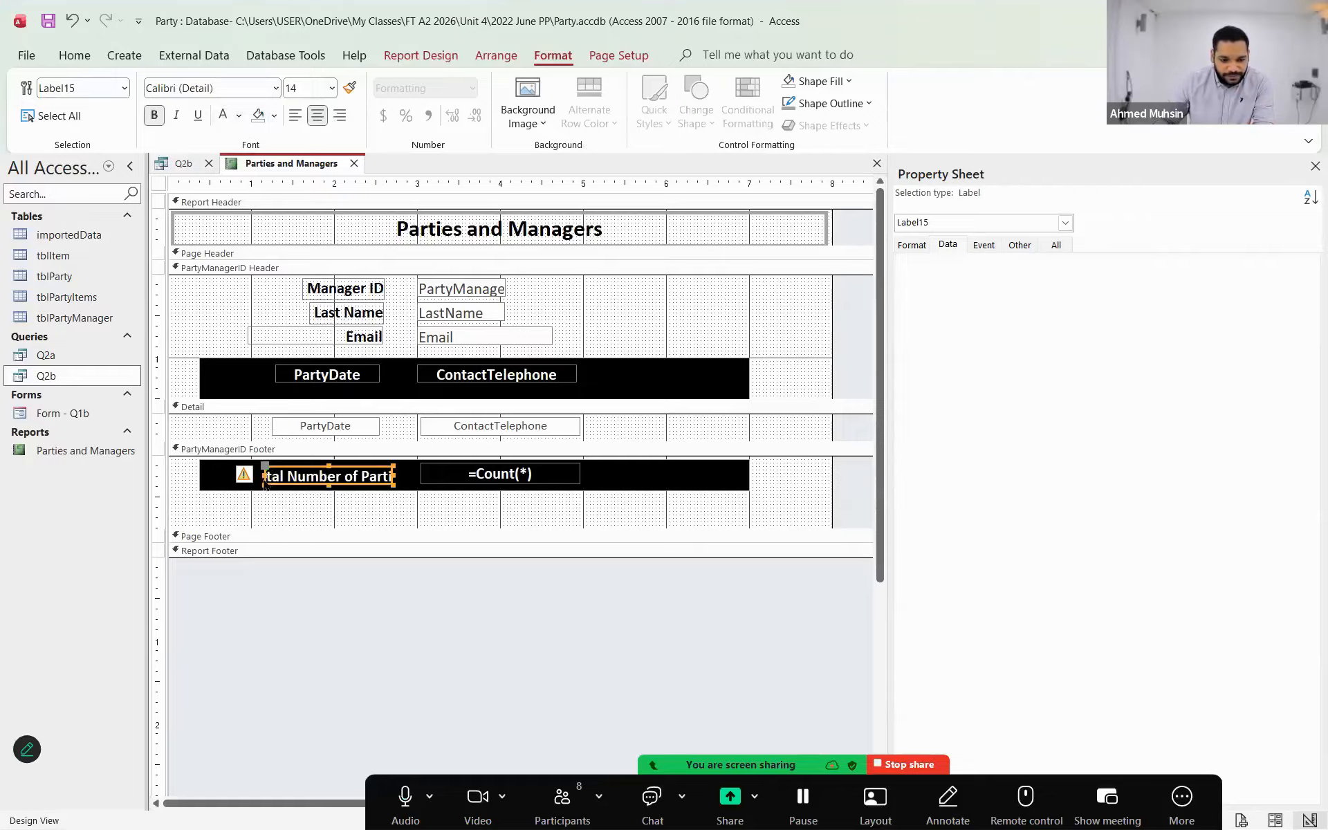
drag(264, 479, 226, 475)
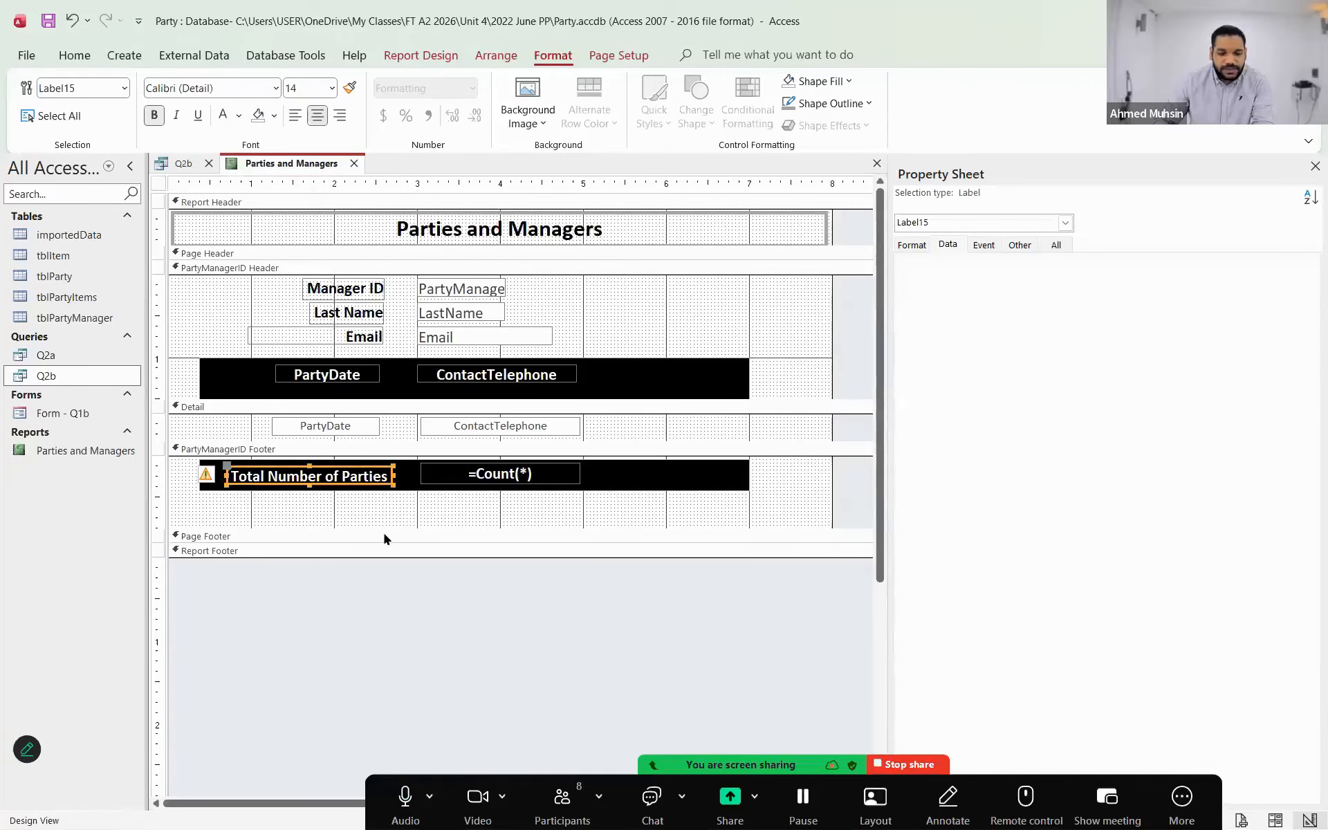
- Reduce the height of the PartyManagerID Footer so that it ends just below the black rectangle
key(alt+Tab)
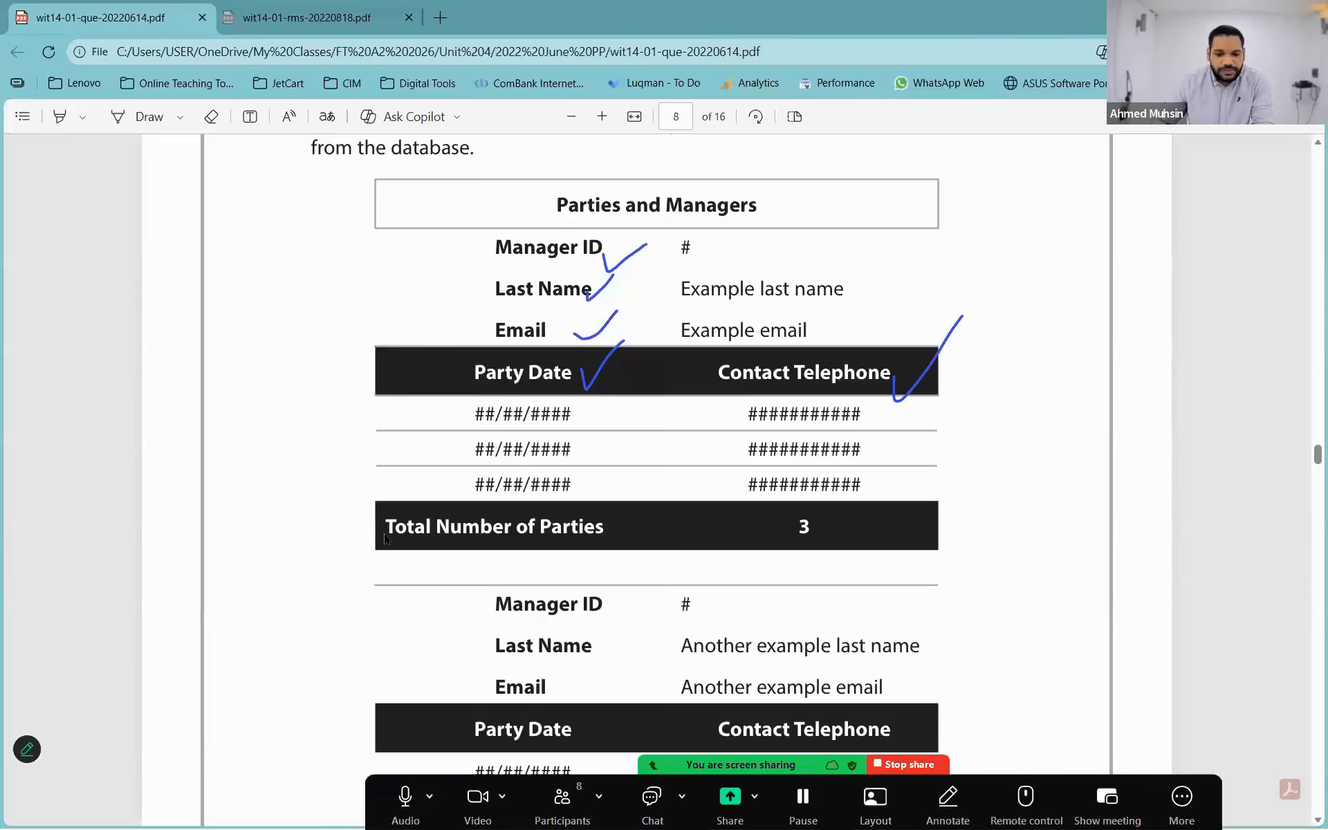
key(alt+Tab)
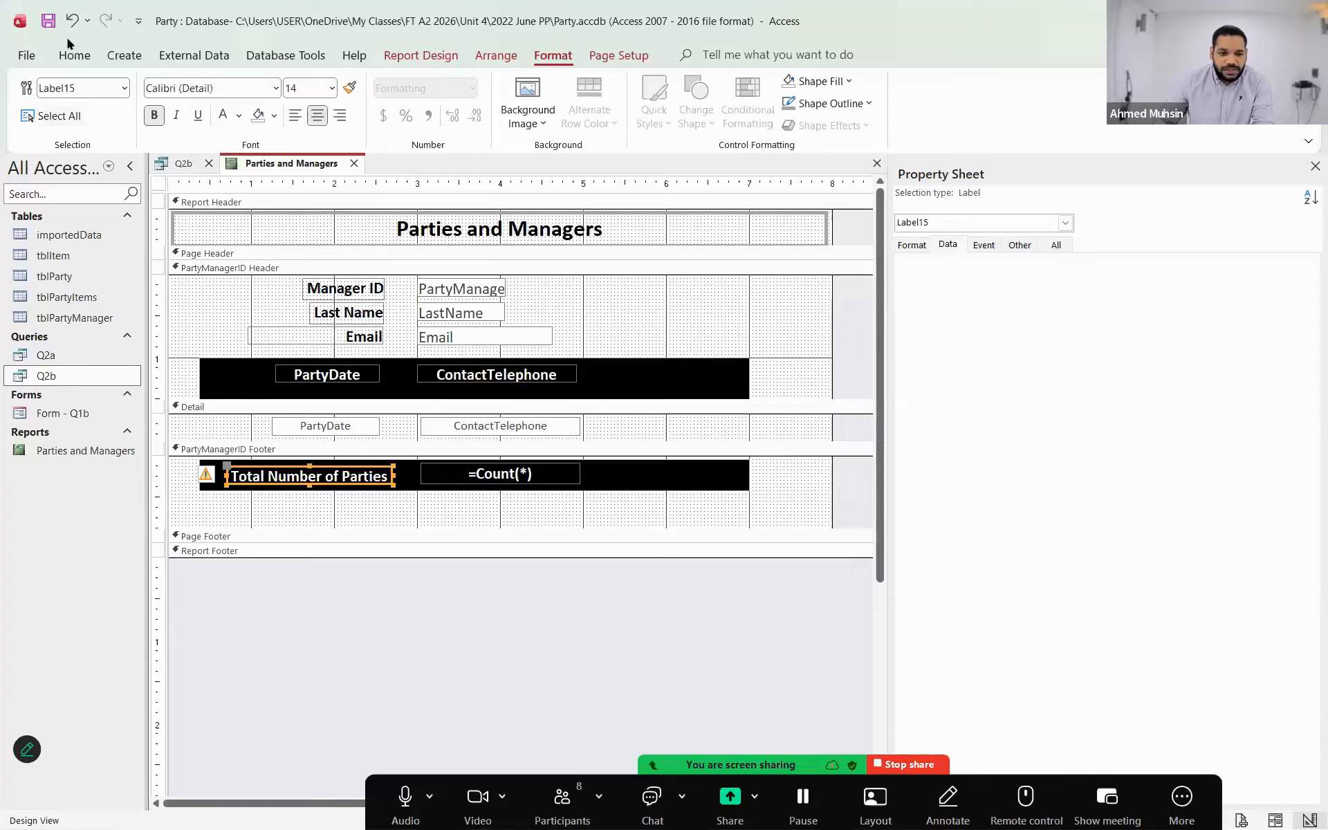
click(70, 55)
click(33, 124)
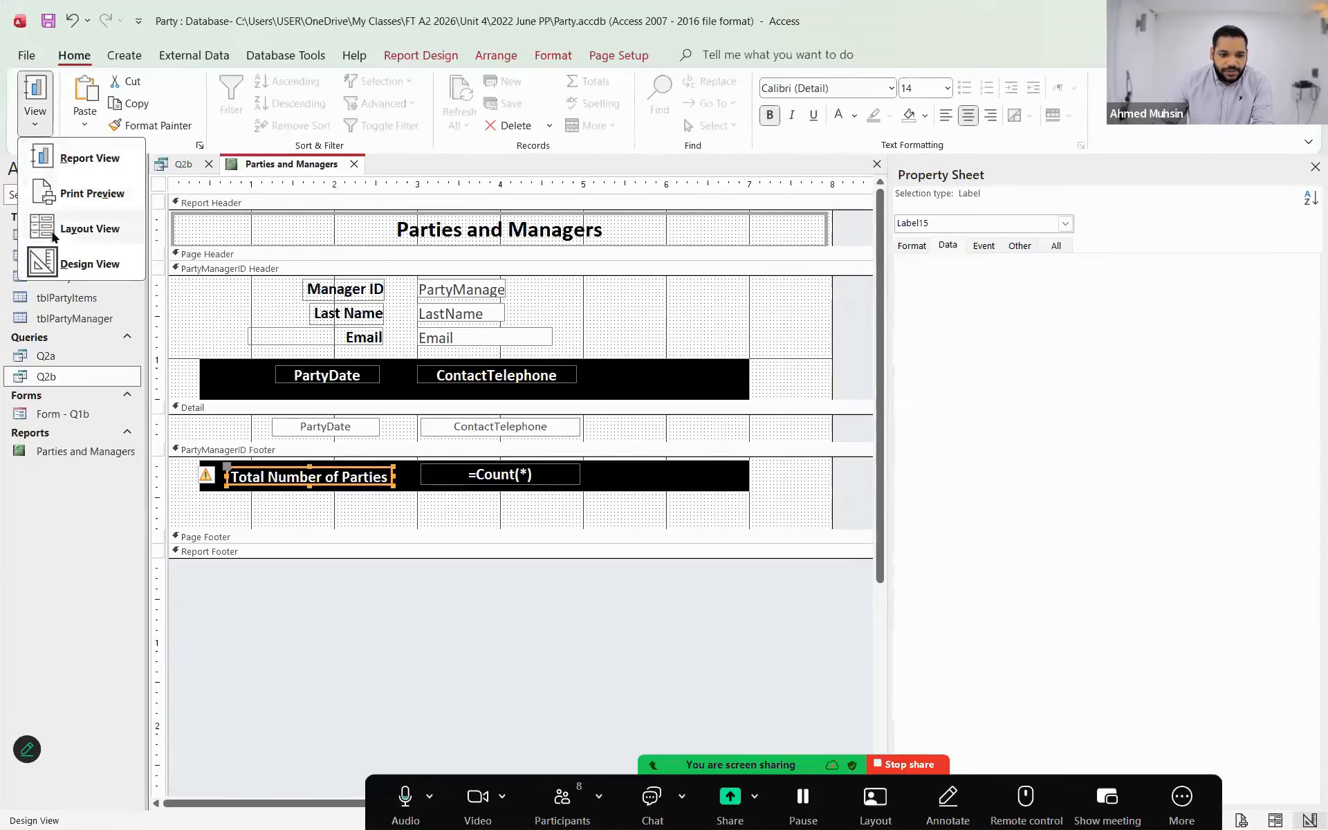
click(475, 526)
drag(473, 529, 472, 498)
click(36, 123)
click(90, 262)
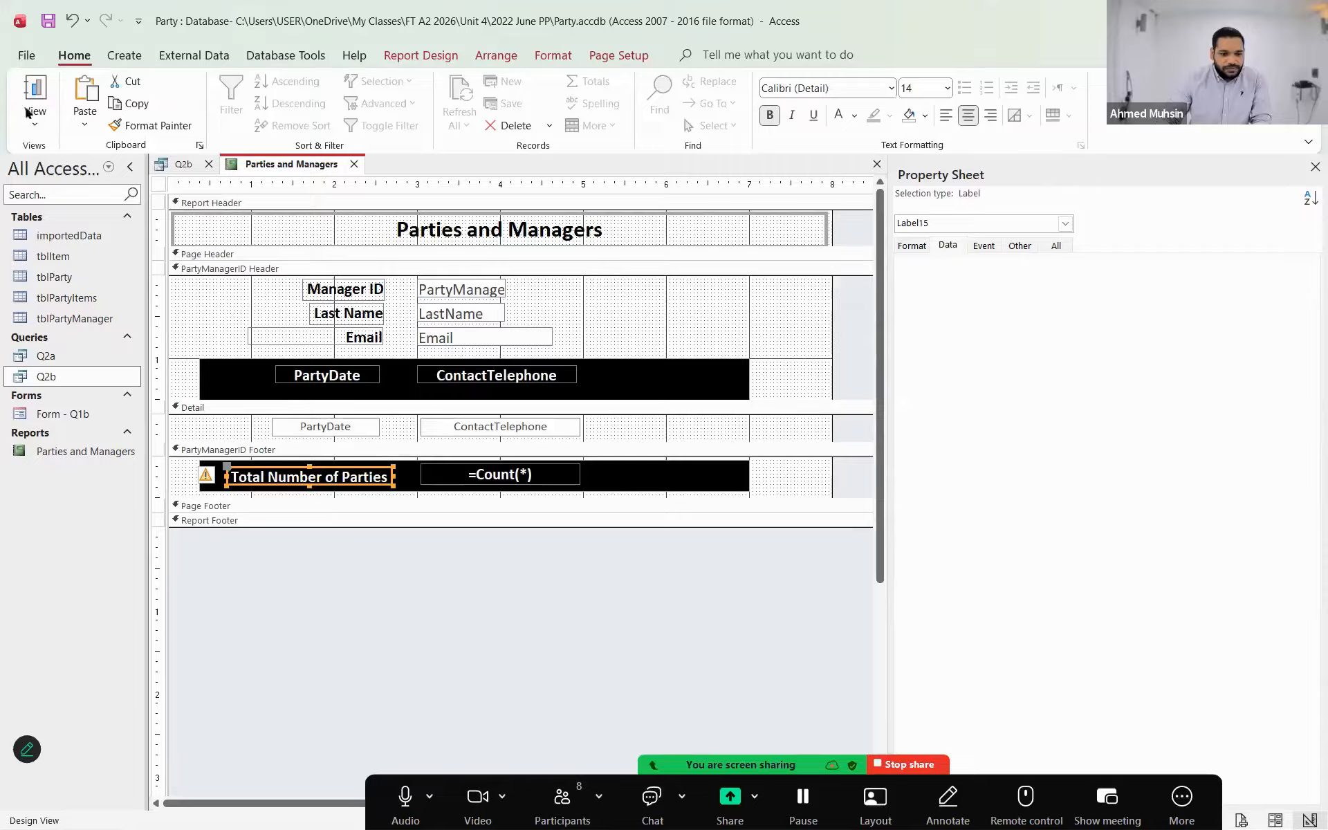
- Display the report in Report View and check the heading and total bars of every manager group
click(35, 123)
click(86, 157)
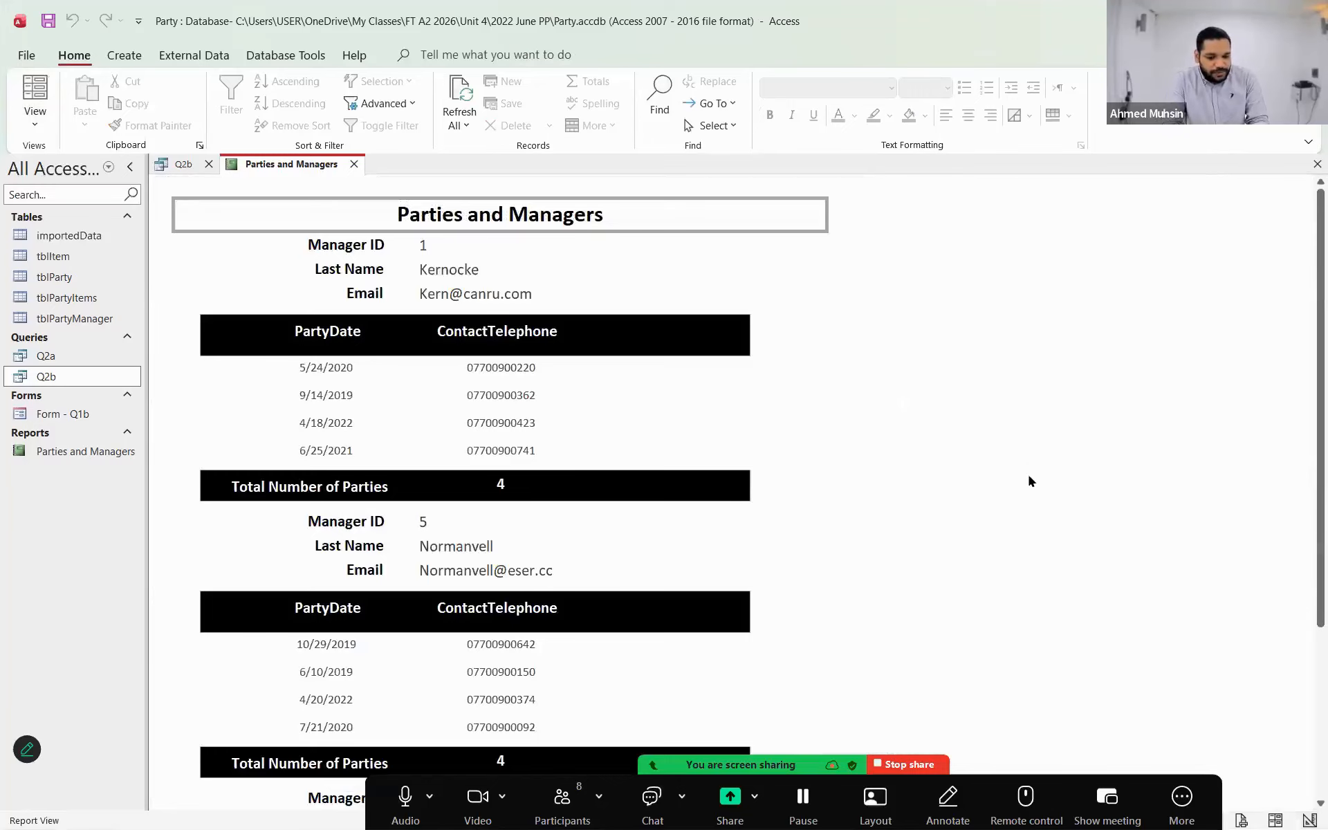
scroll(1028, 476, down, 5)
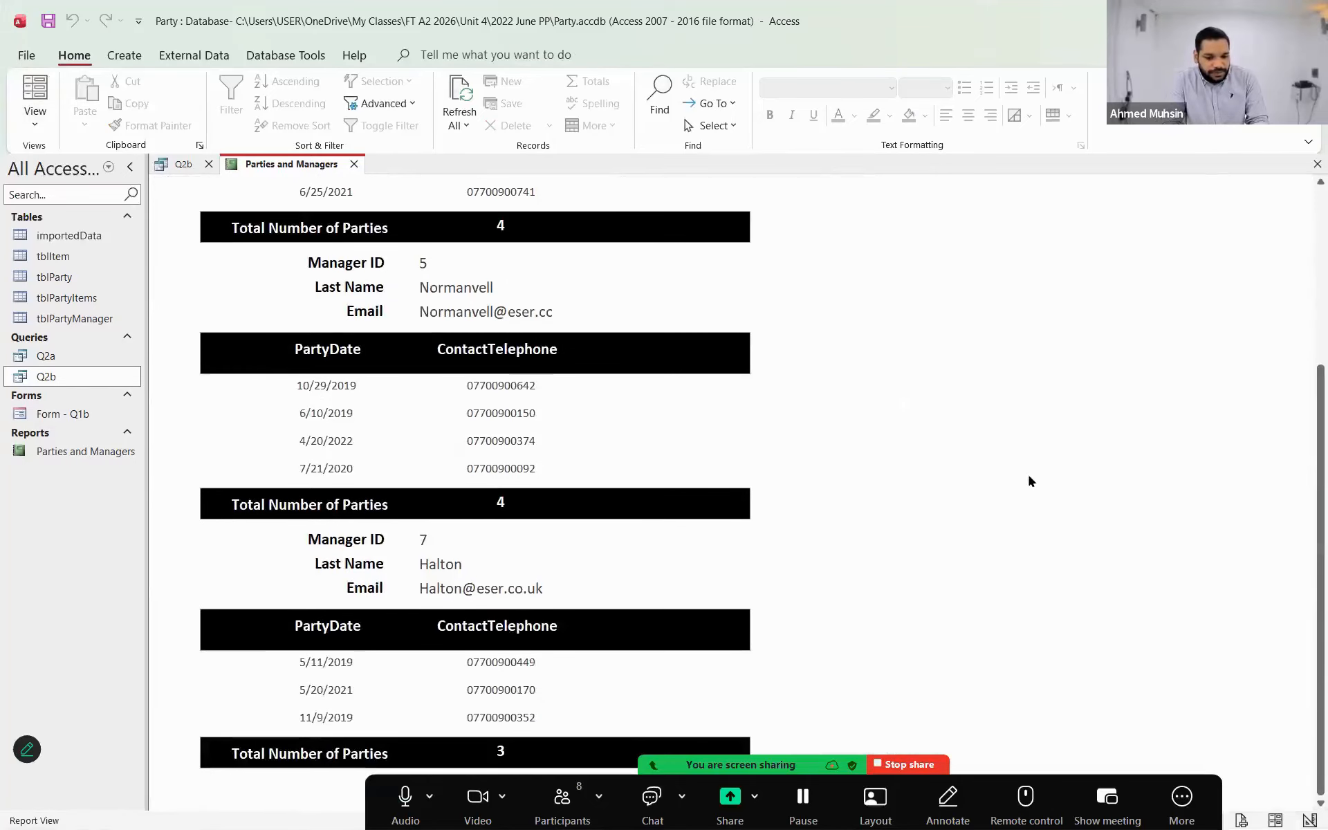
scroll(1028, 477, up, 5)
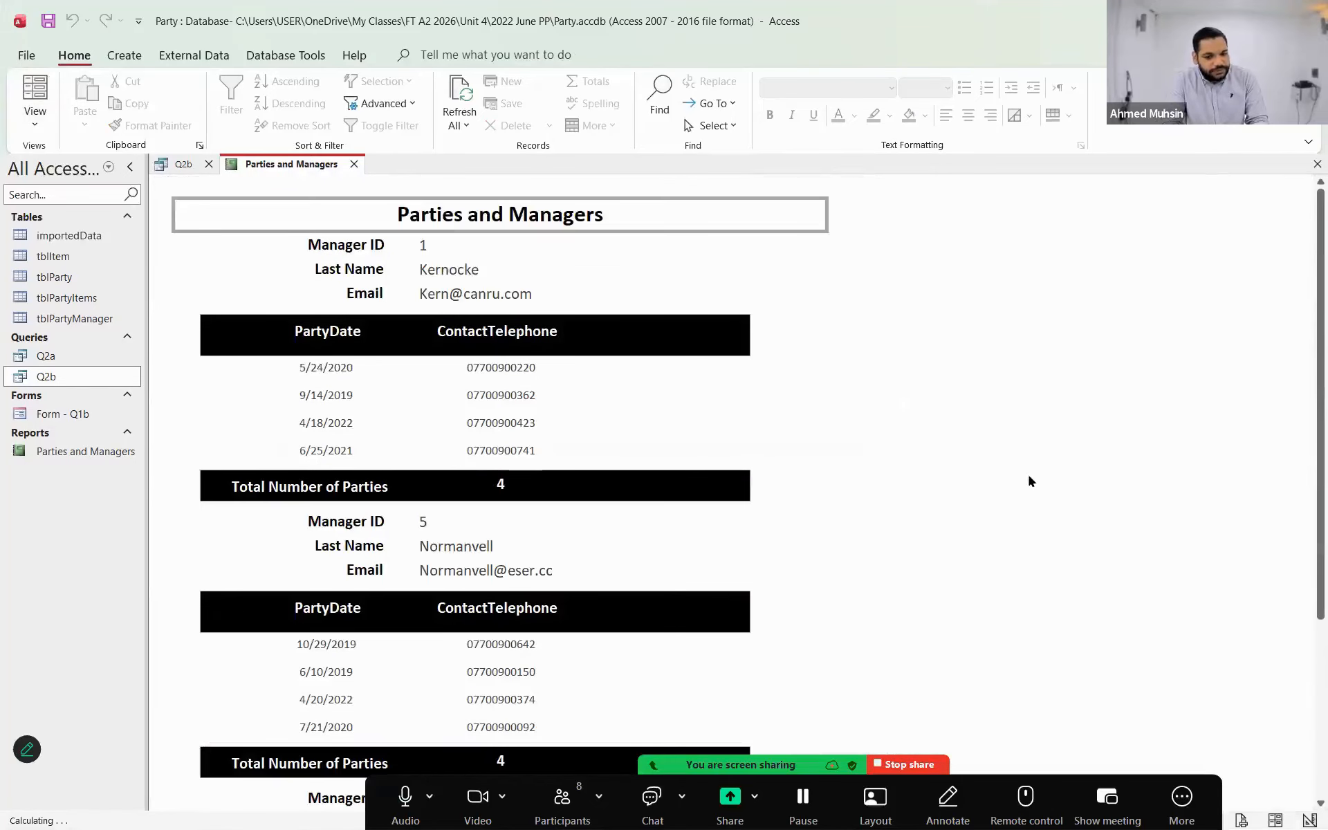
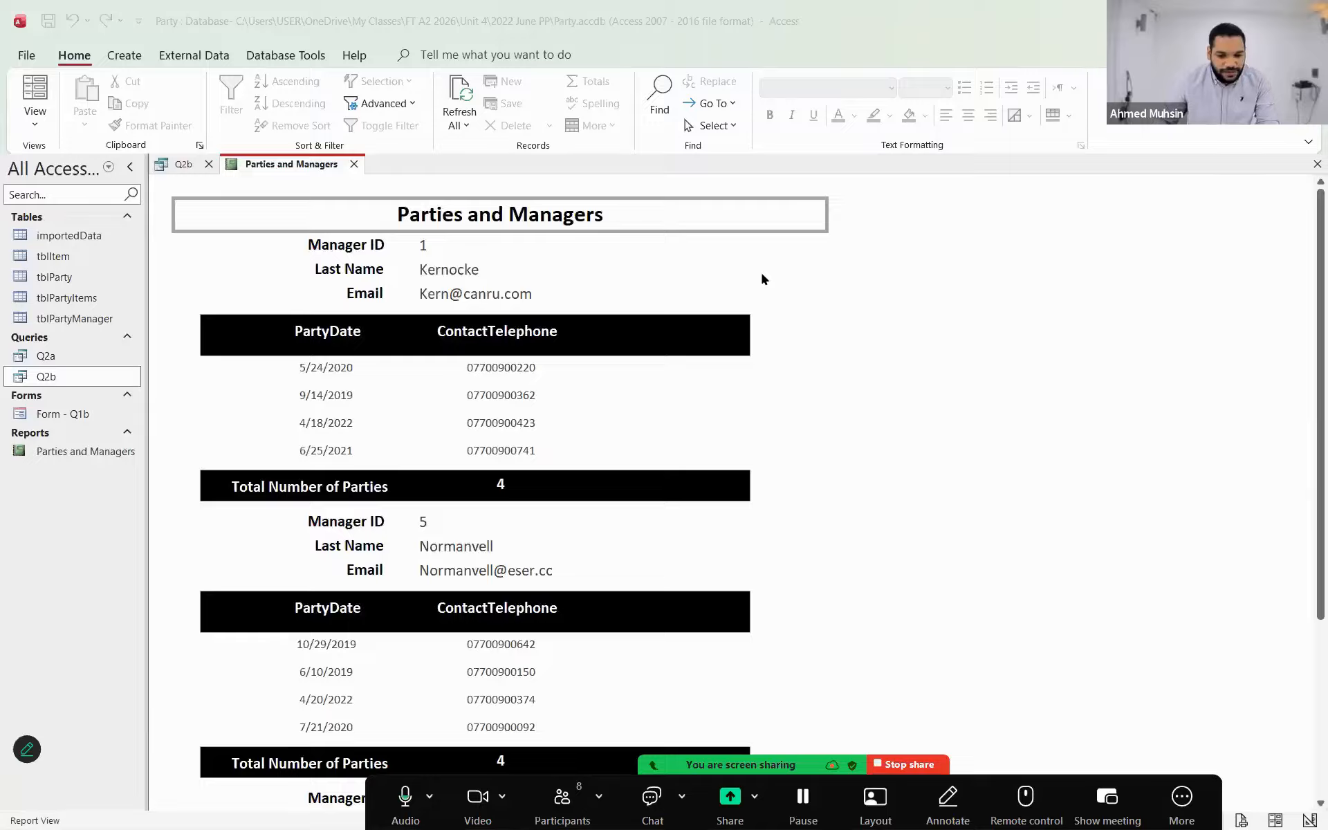
- Switch to the question paper PDF and read the query screen print instructions below Figure 1
key(alt+Tab)
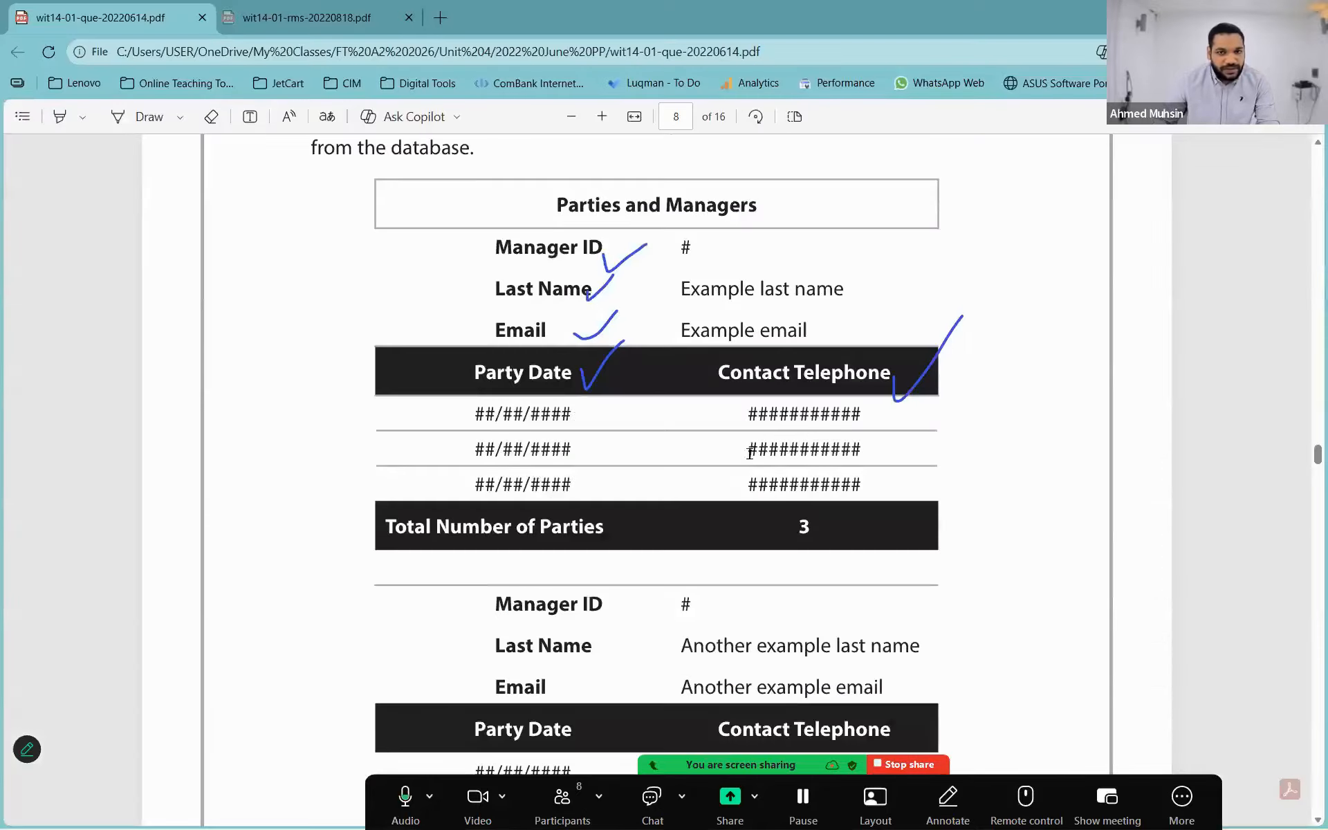
scroll(746, 457, down, 5)
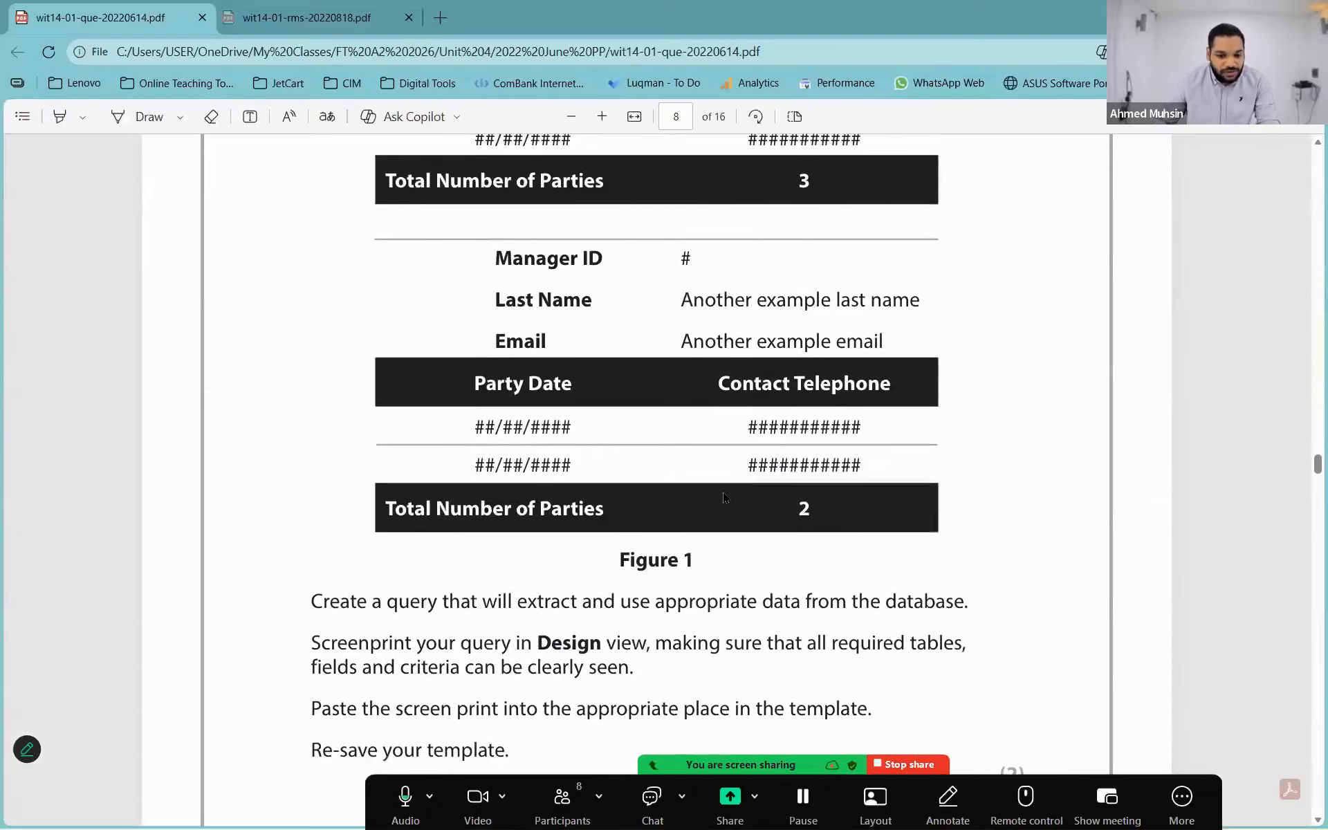
scroll(723, 501, down, 3)
scroll(720, 513, down, 3)
scroll(710, 519, up, 4)
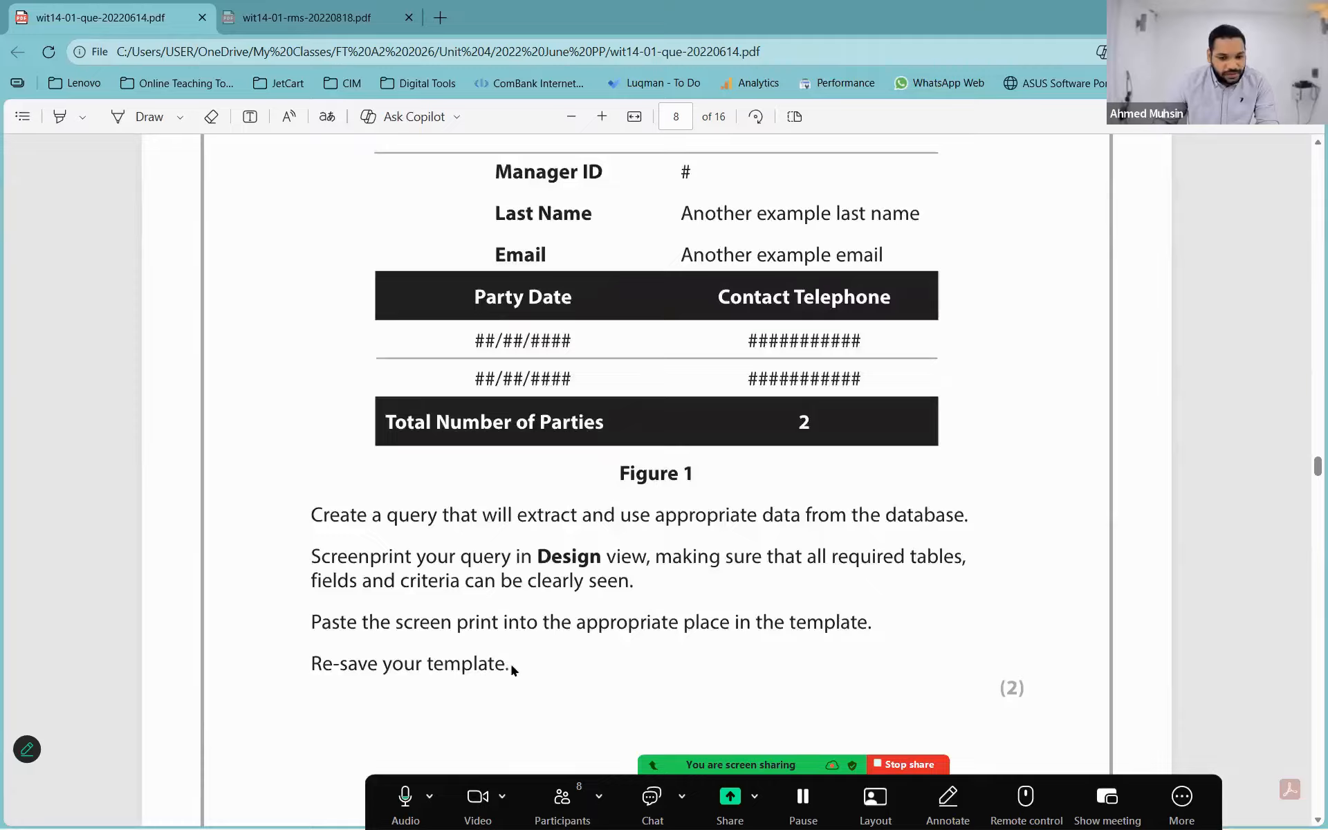
- Open the candidate's own saved evidence document from the 2022 June PP folder in a maximised Word window without the update notice
key(alt+Tab)
key(alt+Tab)
key(alt+Tab)
key(alt+Tab)
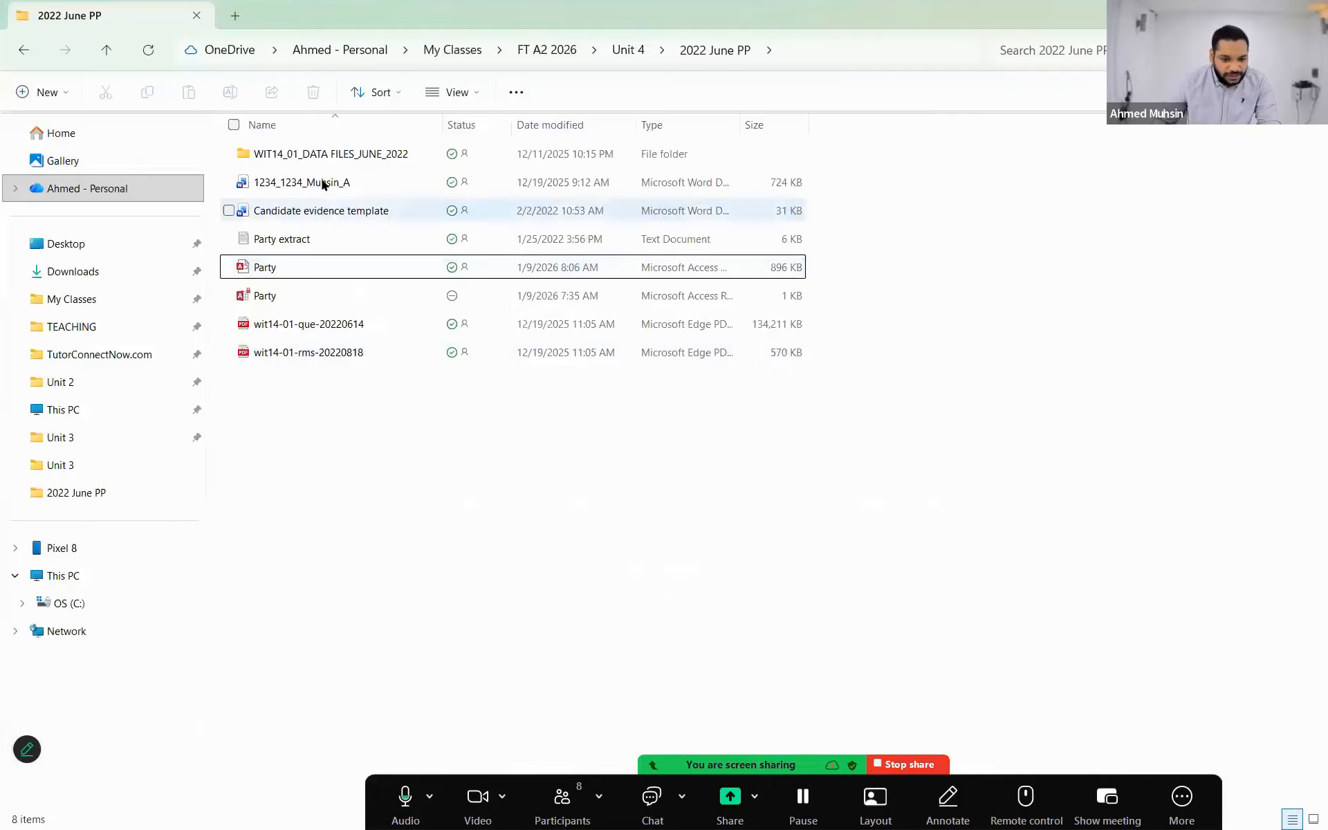
click(321, 182)
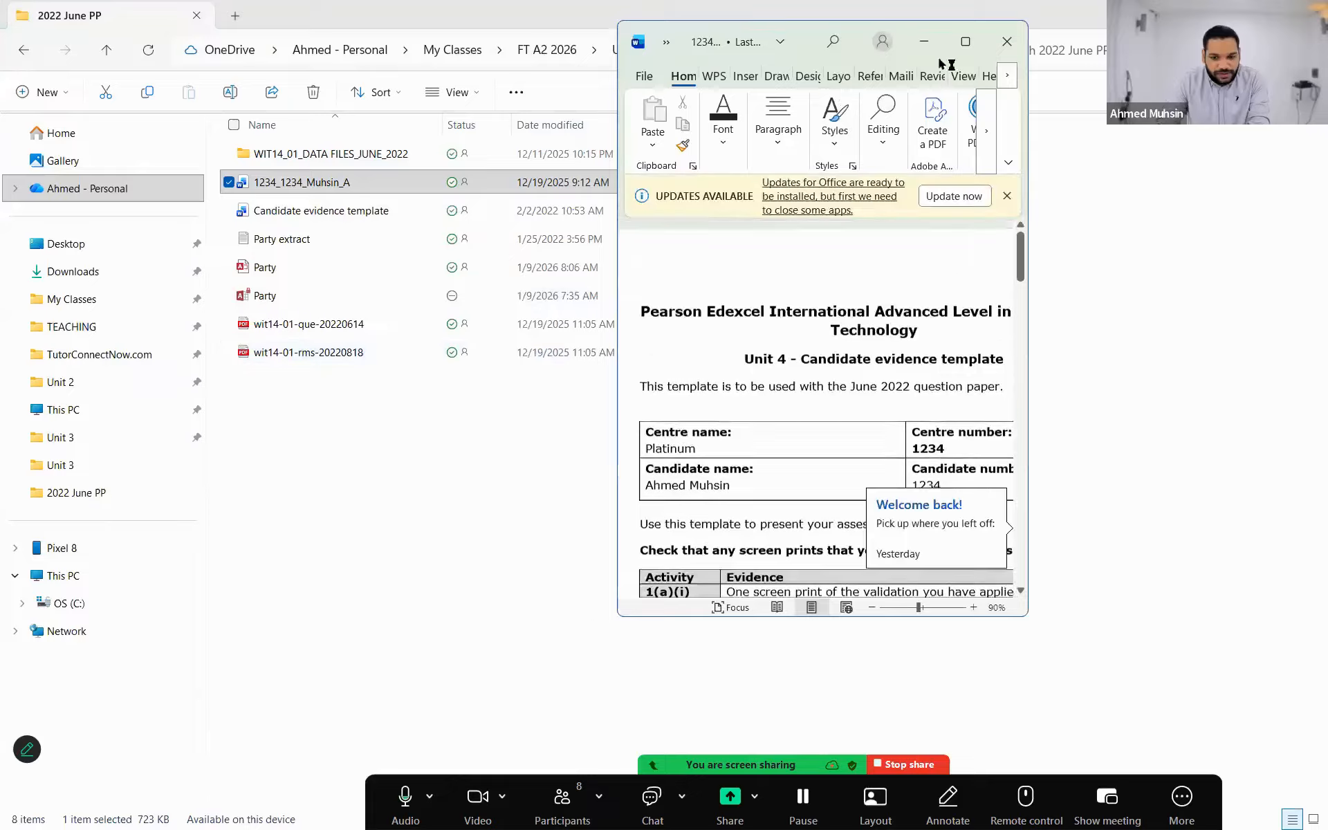
click(964, 43)
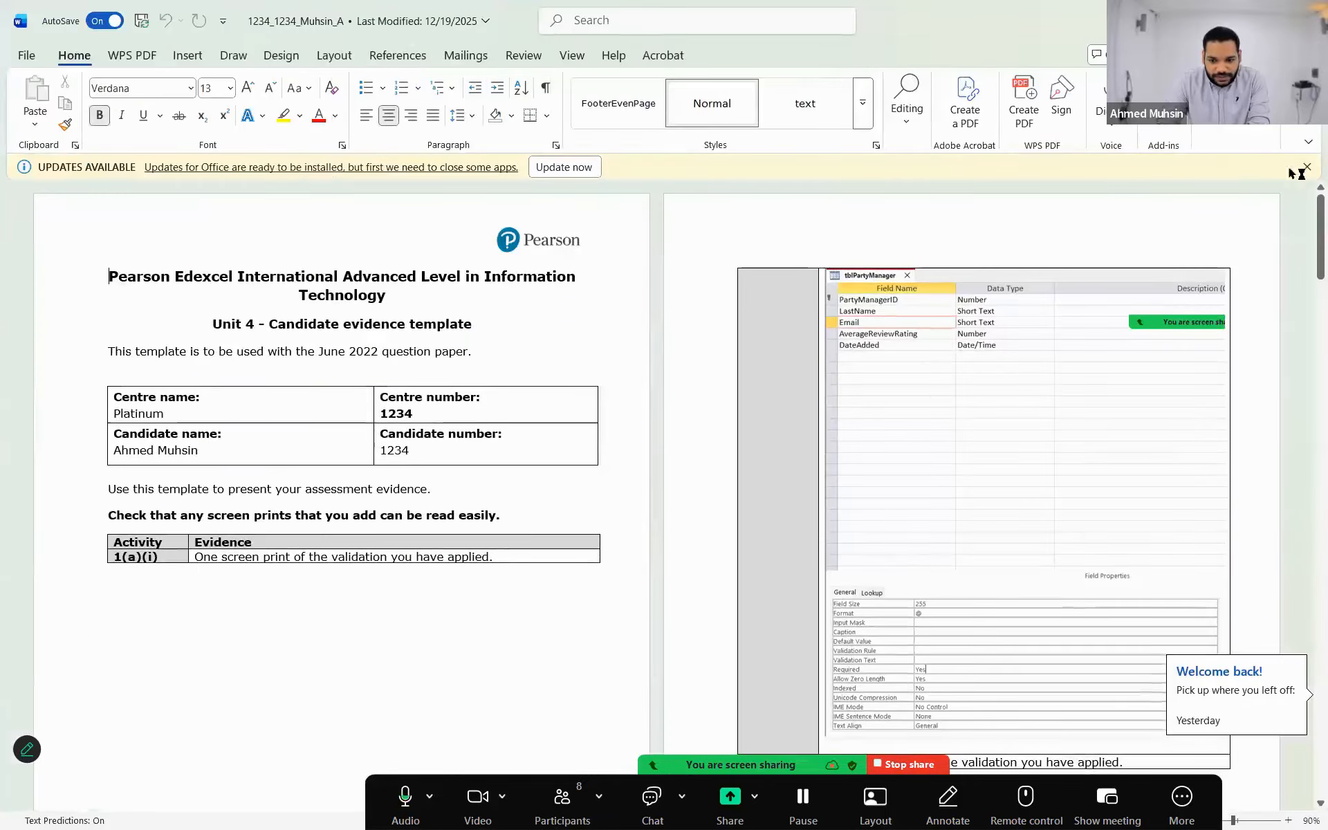
click(1307, 168)
scroll(788, 367, down, 8)
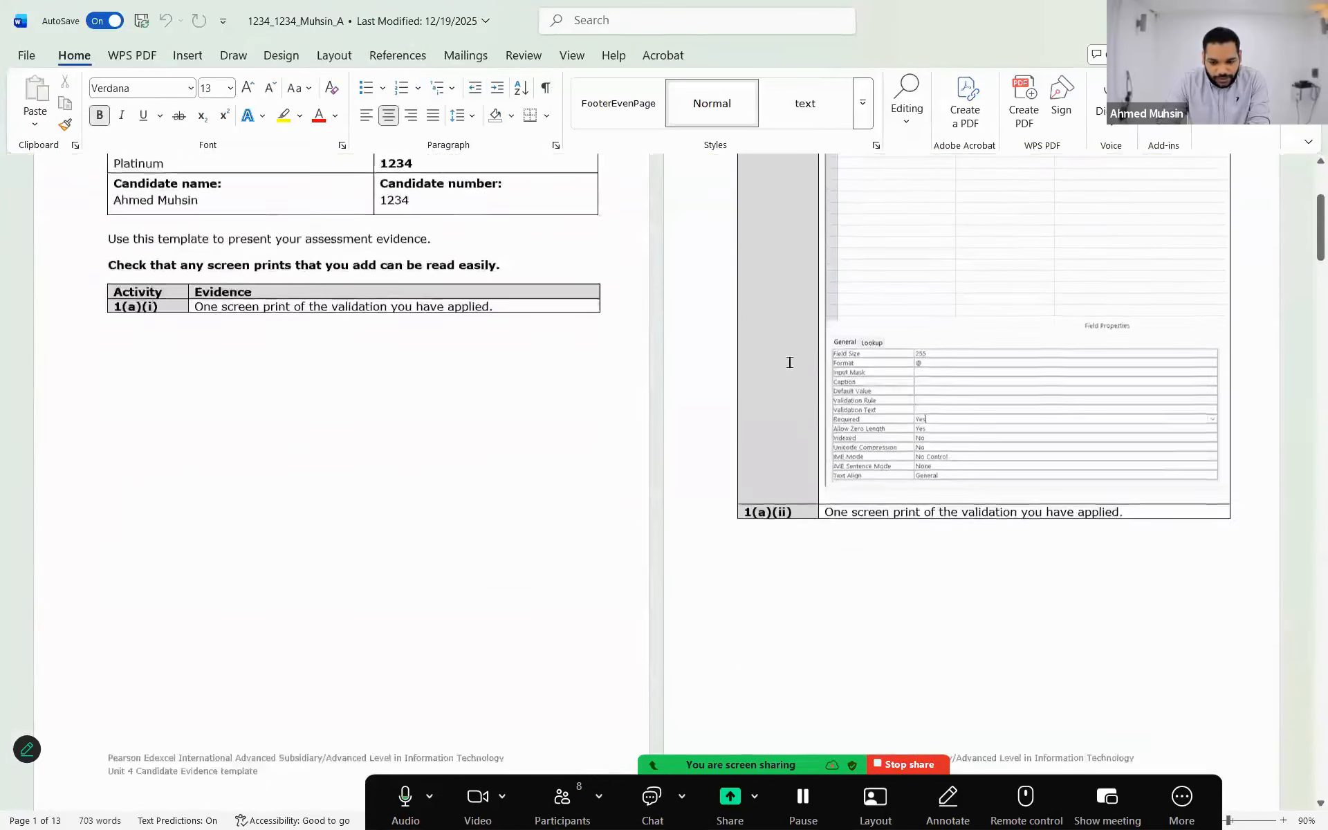
- Place the insertion point in the 2(b)(i) evidence cell, below the instruction for the query Design view screen prints
scroll(786, 363, down, 20)
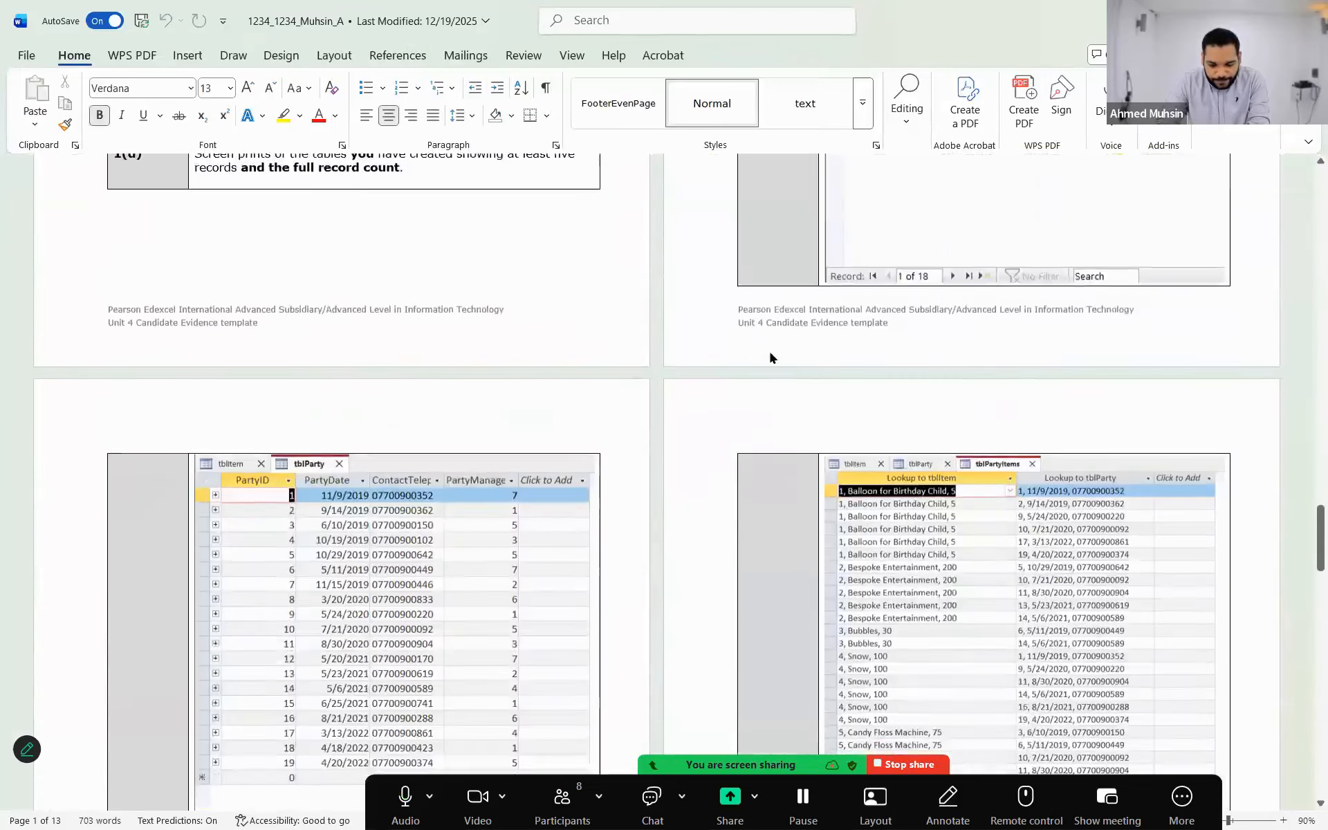
scroll(756, 337, down, 12)
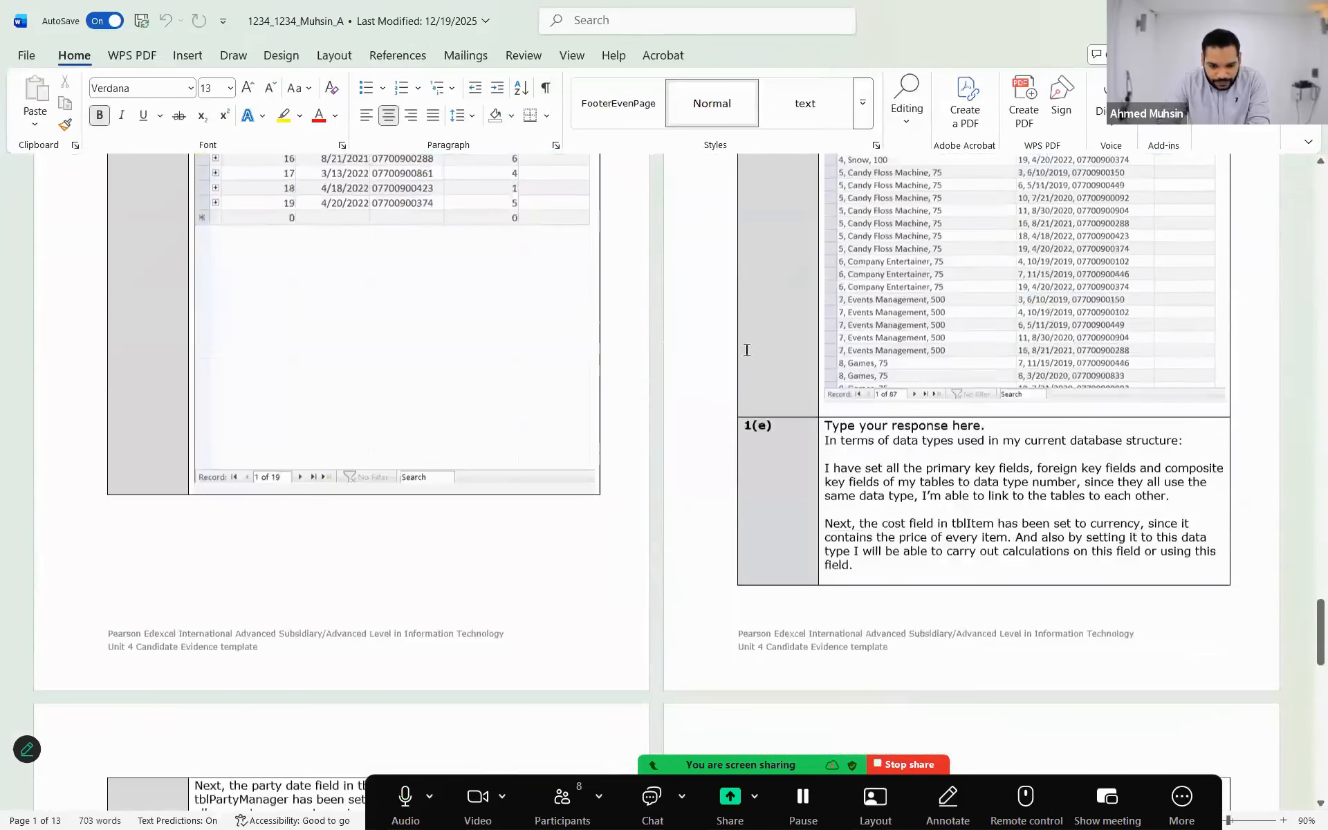
scroll(736, 367, down, 6)
scroll(738, 370, up, 2)
scroll(738, 370, down, 10)
click(948, 401)
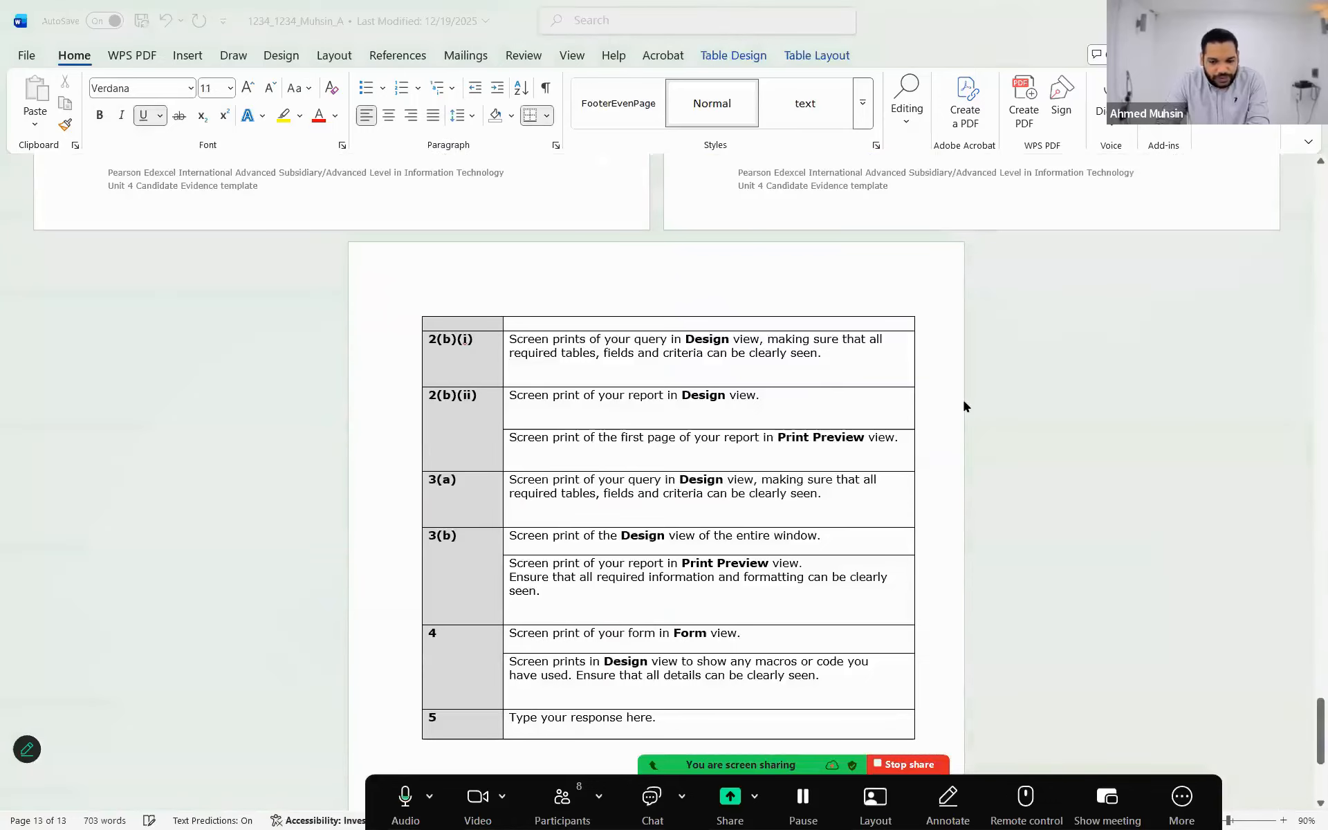
- Switch to the Party database in Access and show the Q2b query in Design View without the Property Sheet
key(alt+Tab)
key(Tab)
key(Tab)
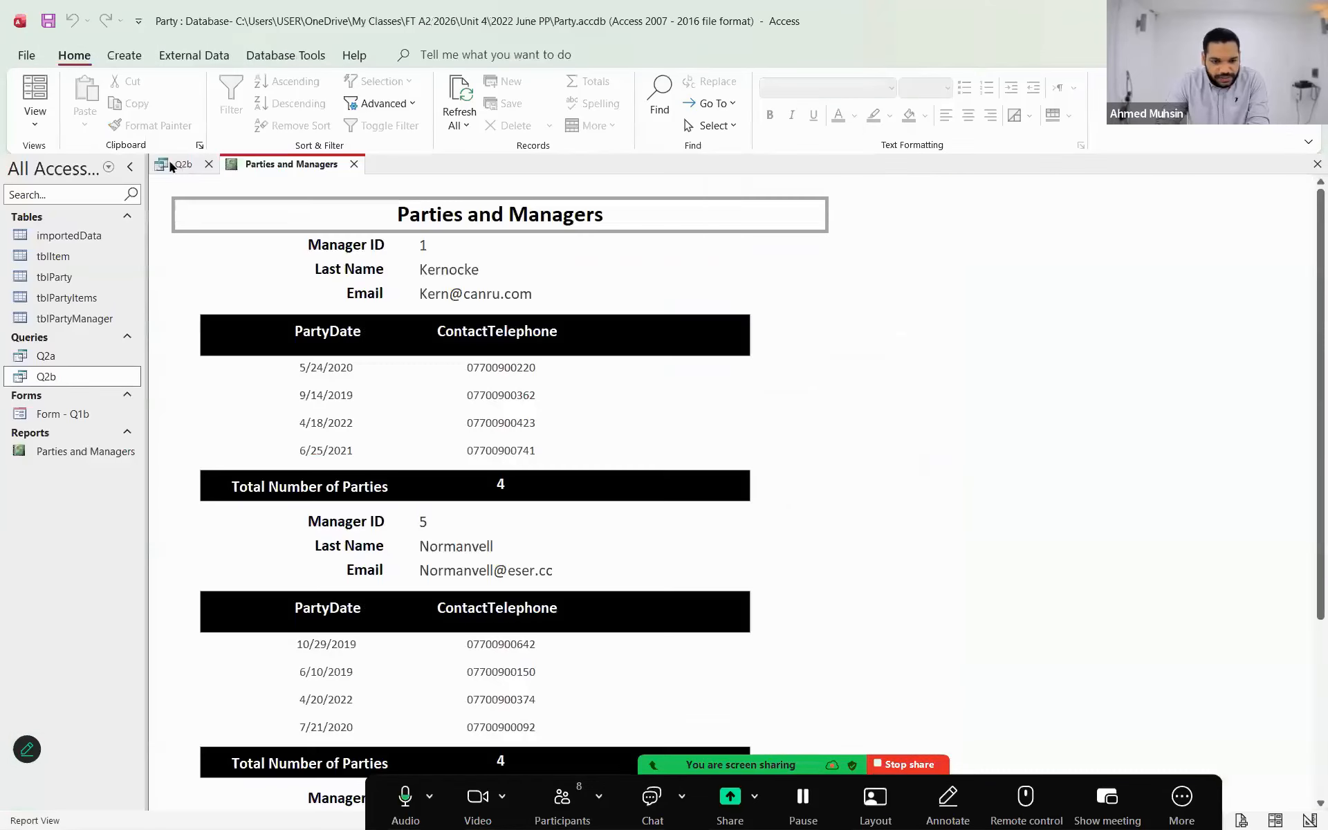
click(169, 164)
click(34, 121)
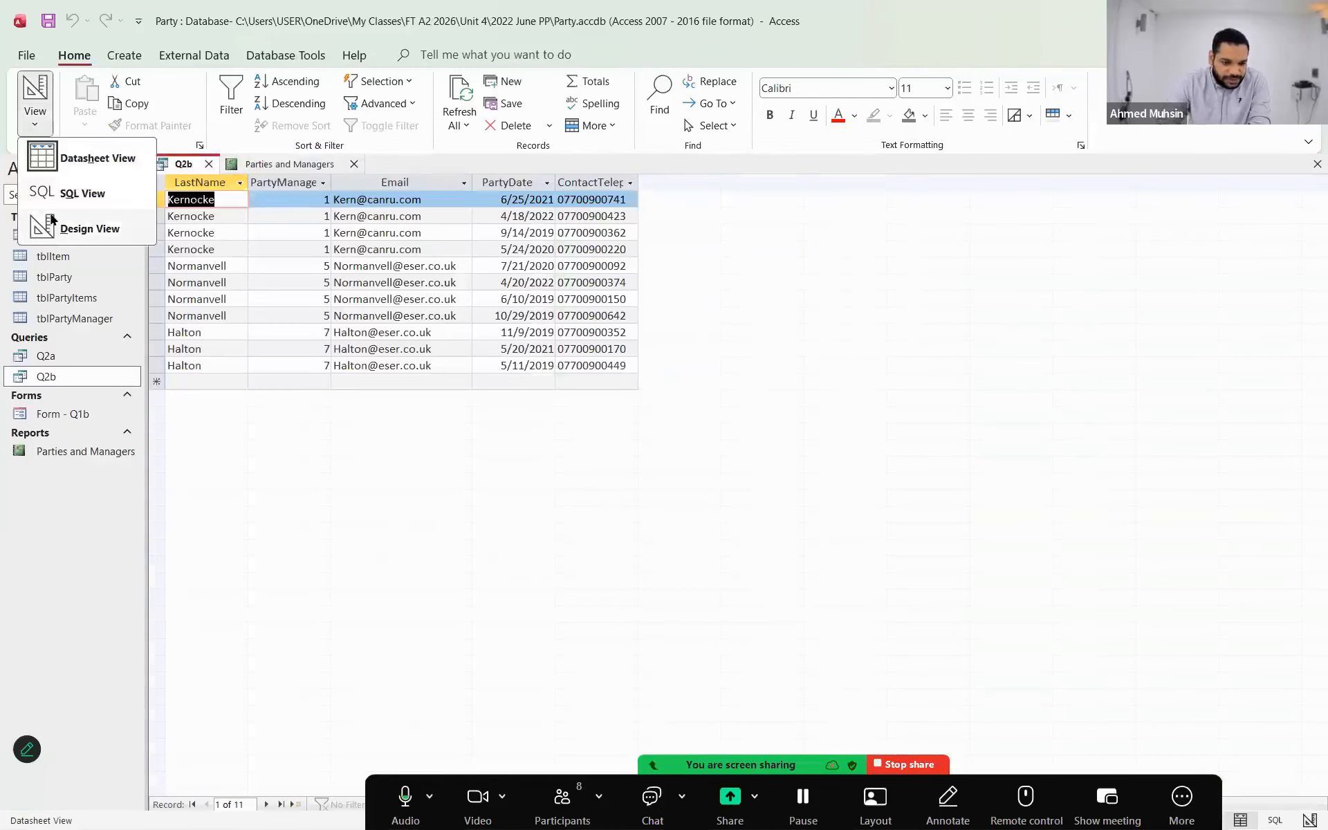
click(69, 227)
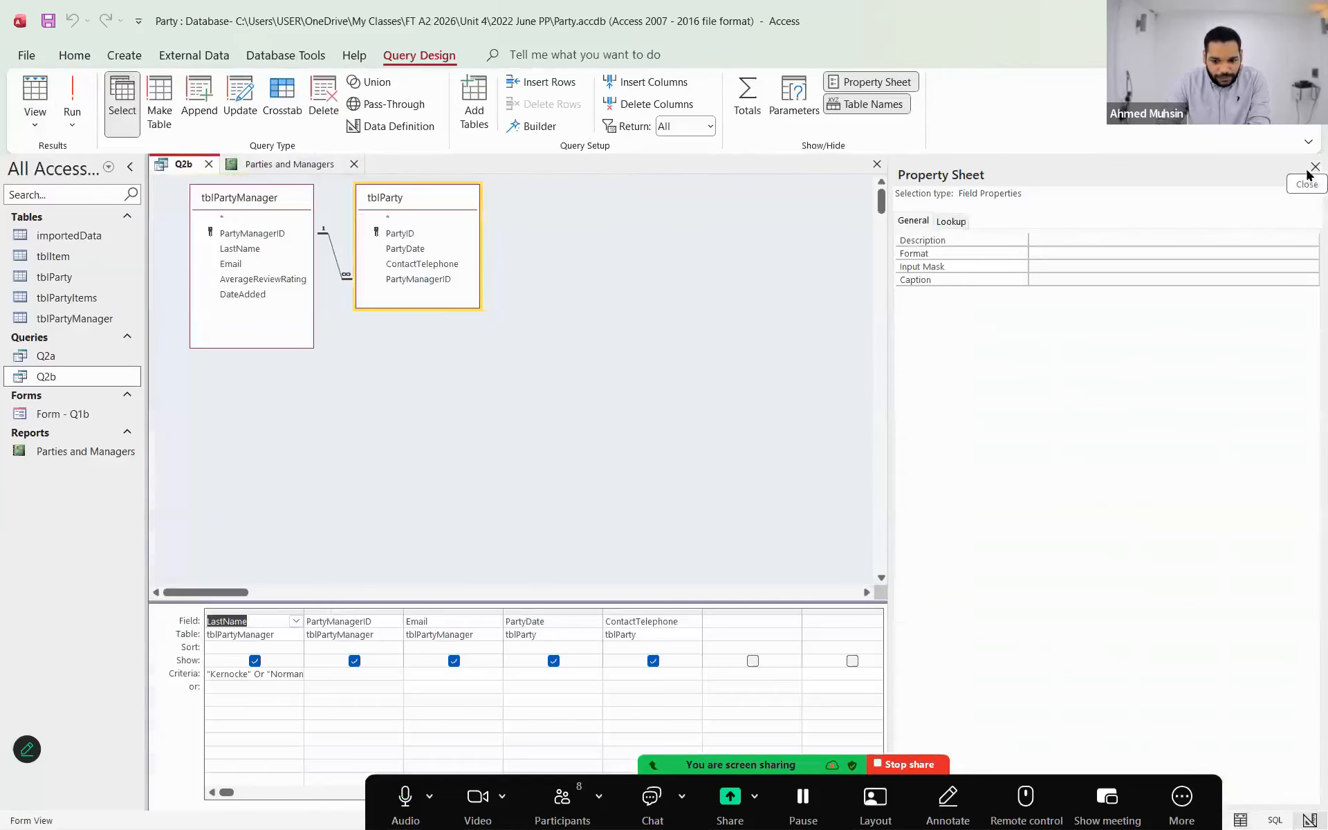
click(1313, 168)
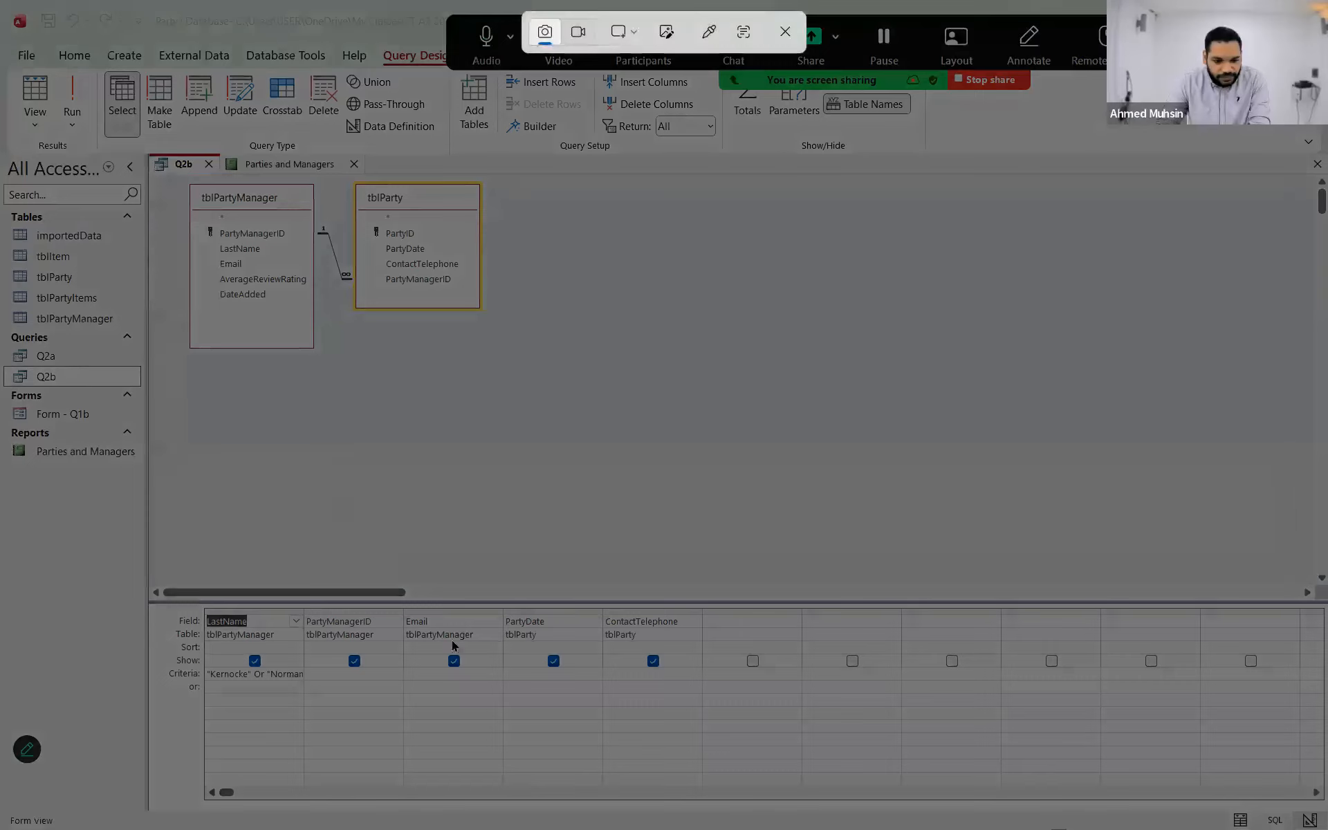
- Capture the Q2b design with its tables and field grid, and paste it under 2(b)(i) in the Word evidence document
drag(145, 155, 704, 806)
key(alt+Tab)
key(alt+Tab)
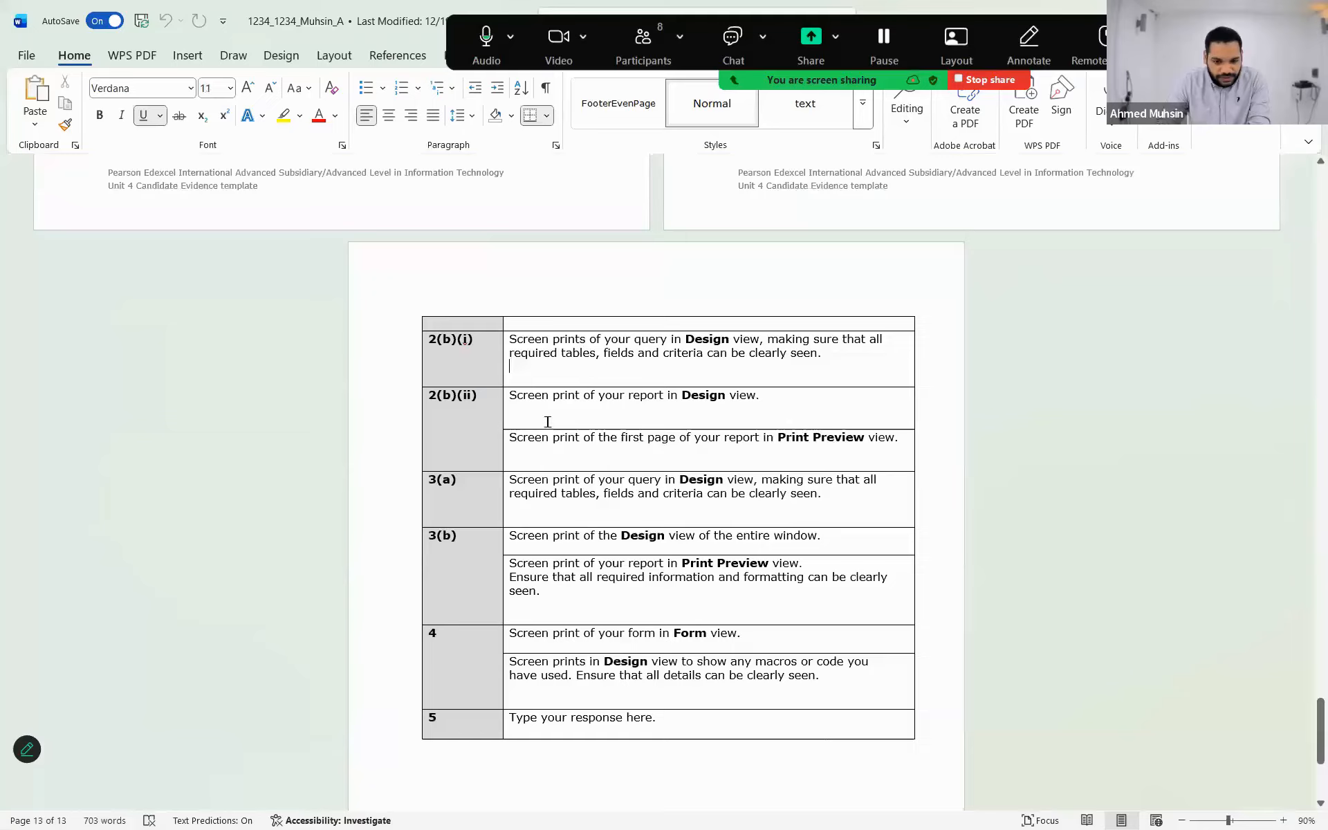
key(ctrl+v)
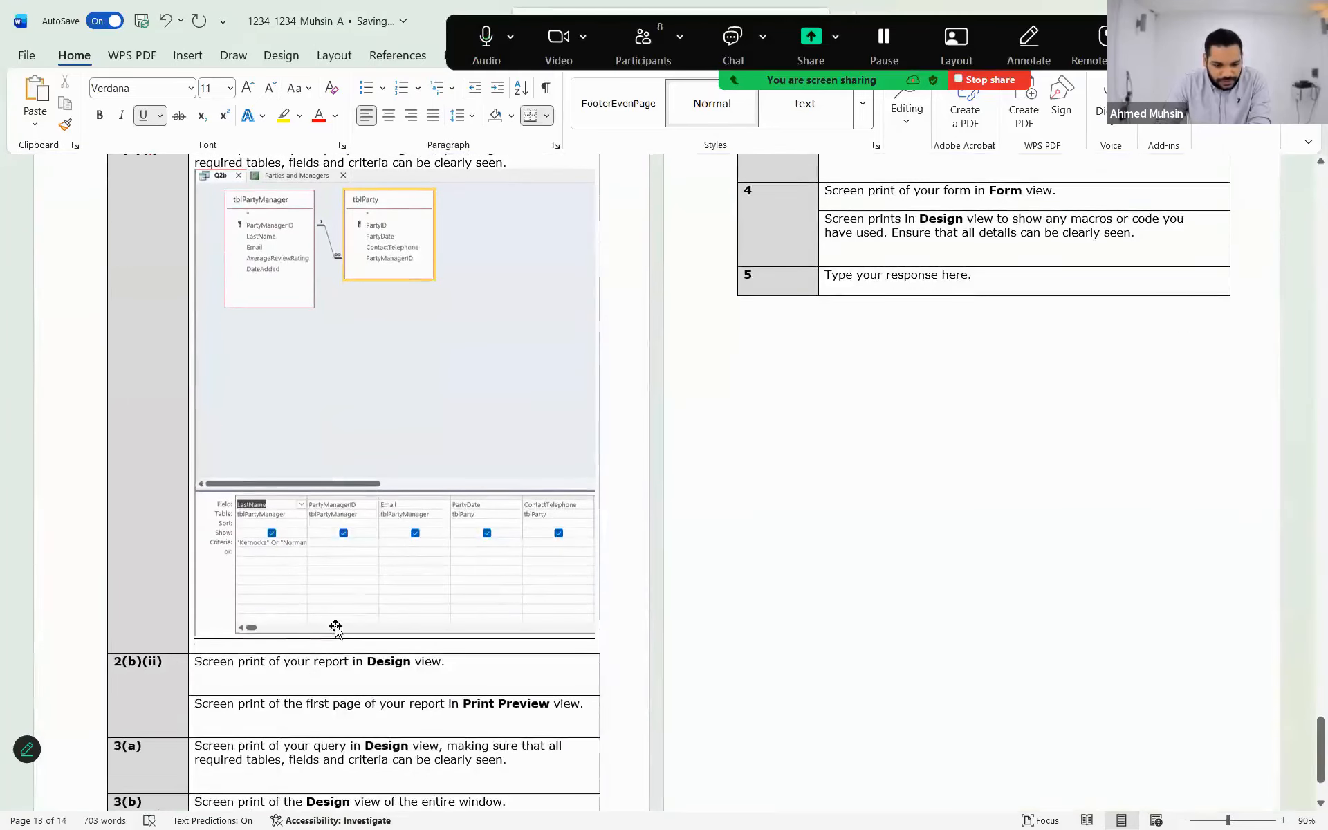
- Return to Access, close the Q2b query and show the Parties and Managers report in Design View
click(220, 676)
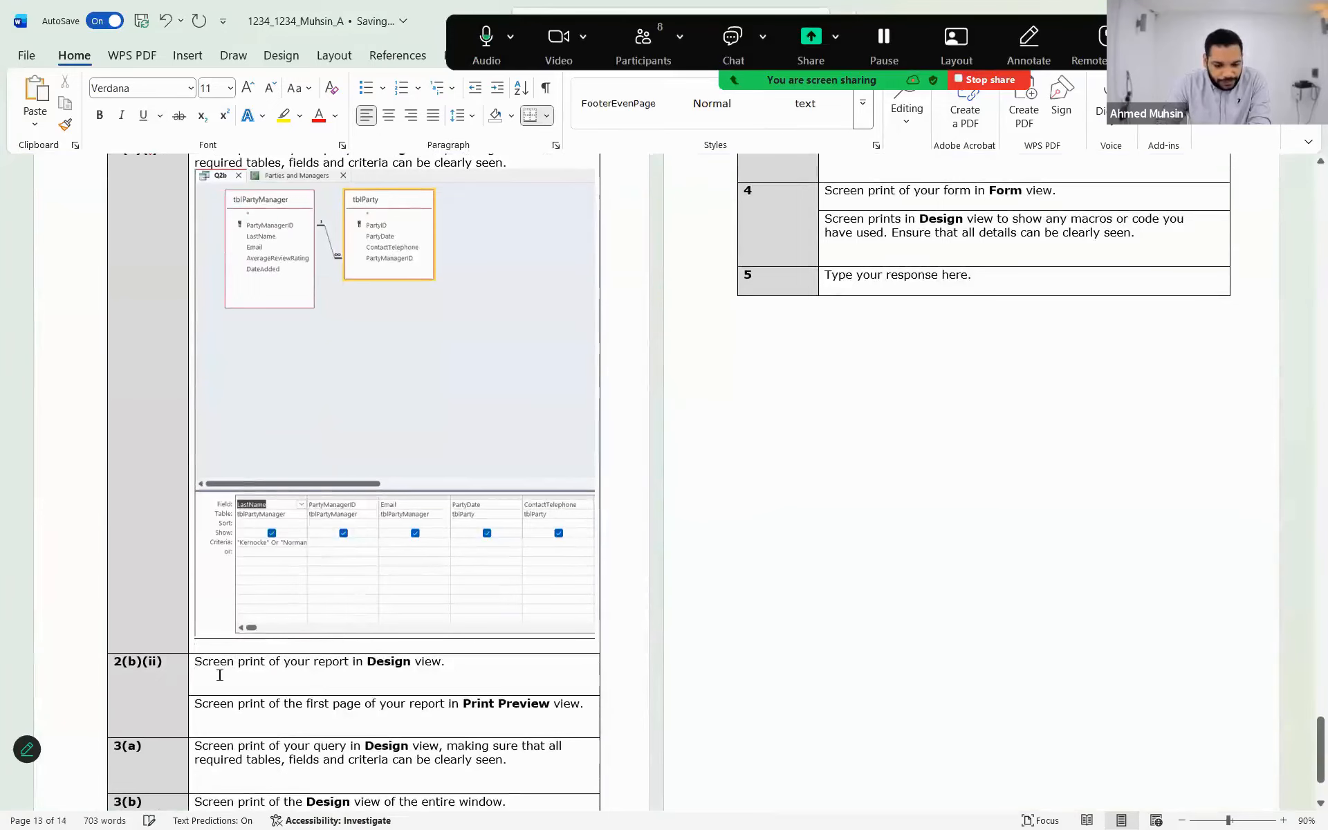
key(alt+Tab)
key(alt+Tab)
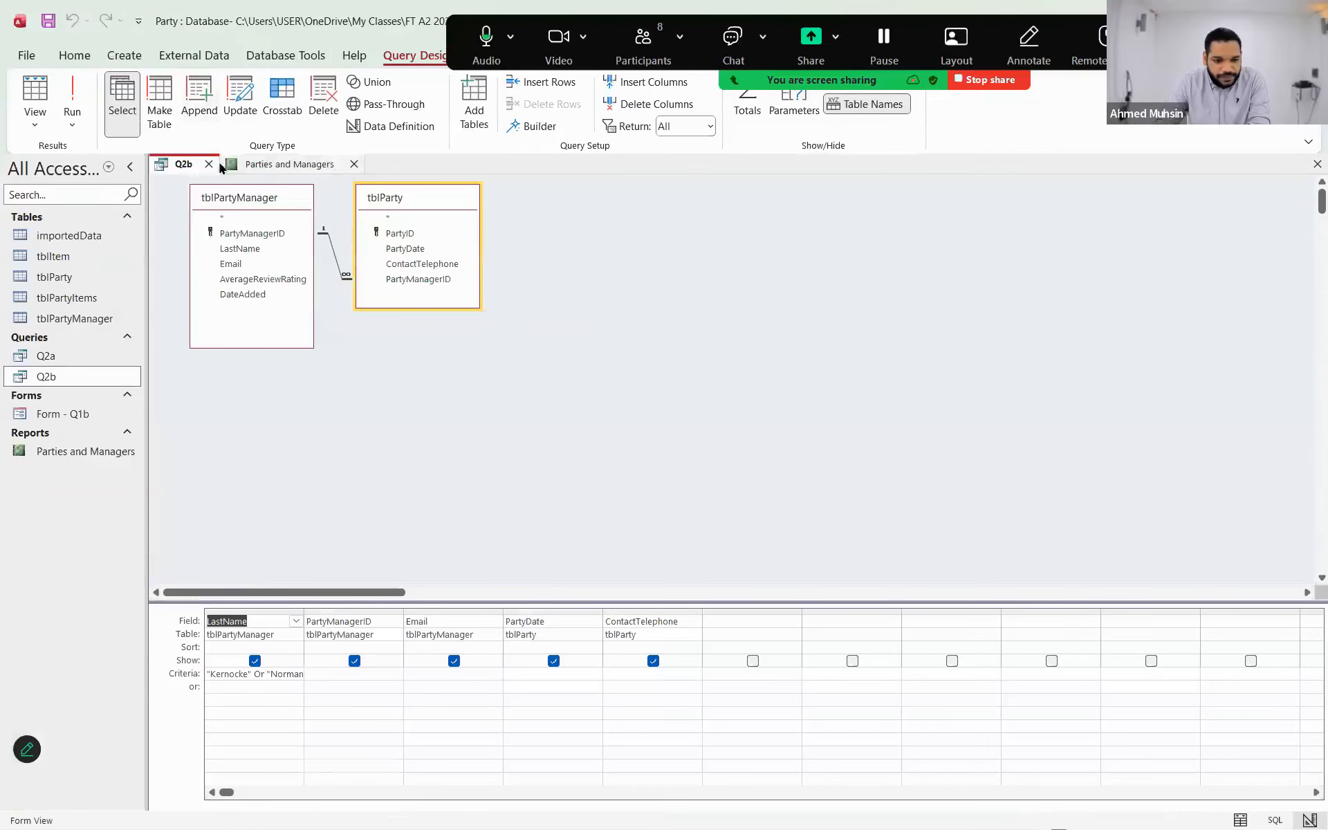
click(208, 164)
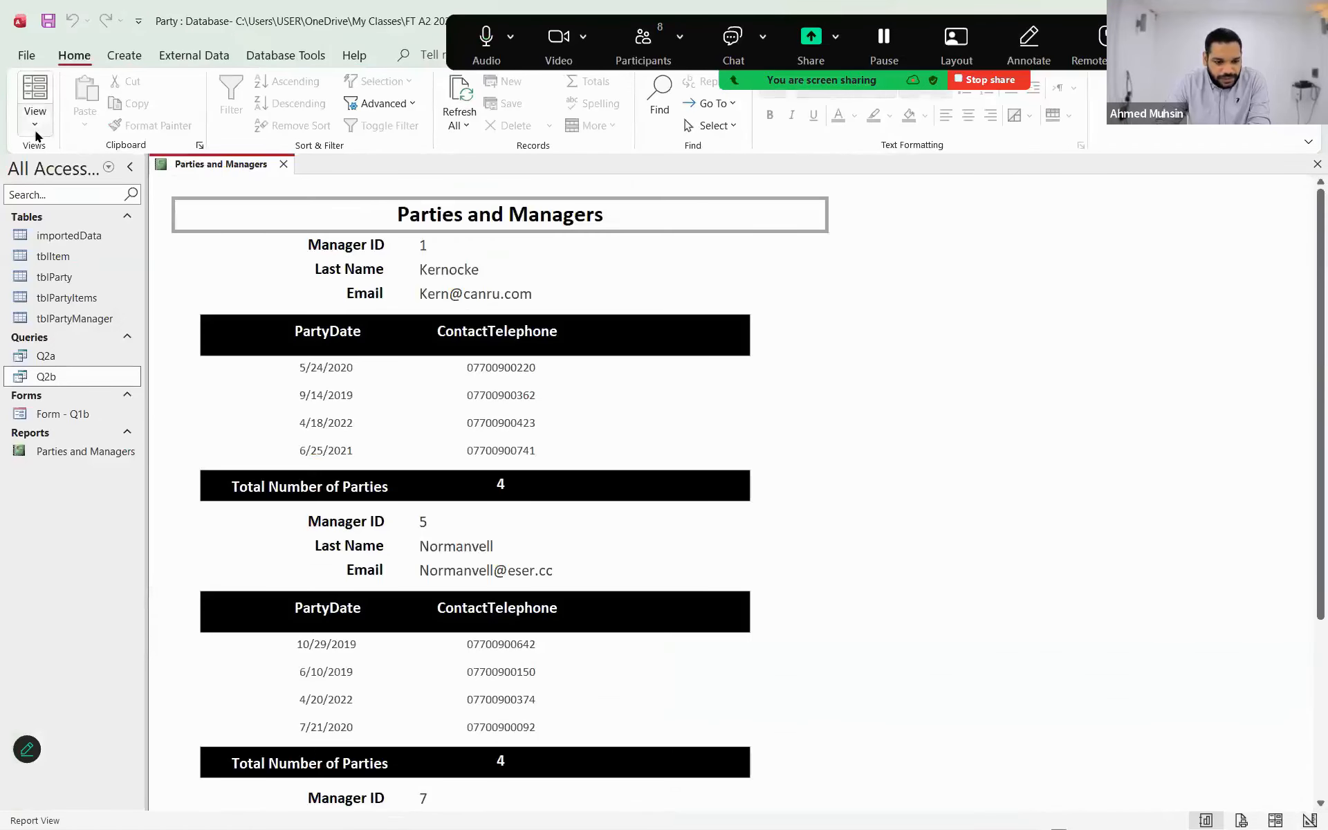
click(38, 135)
click(61, 262)
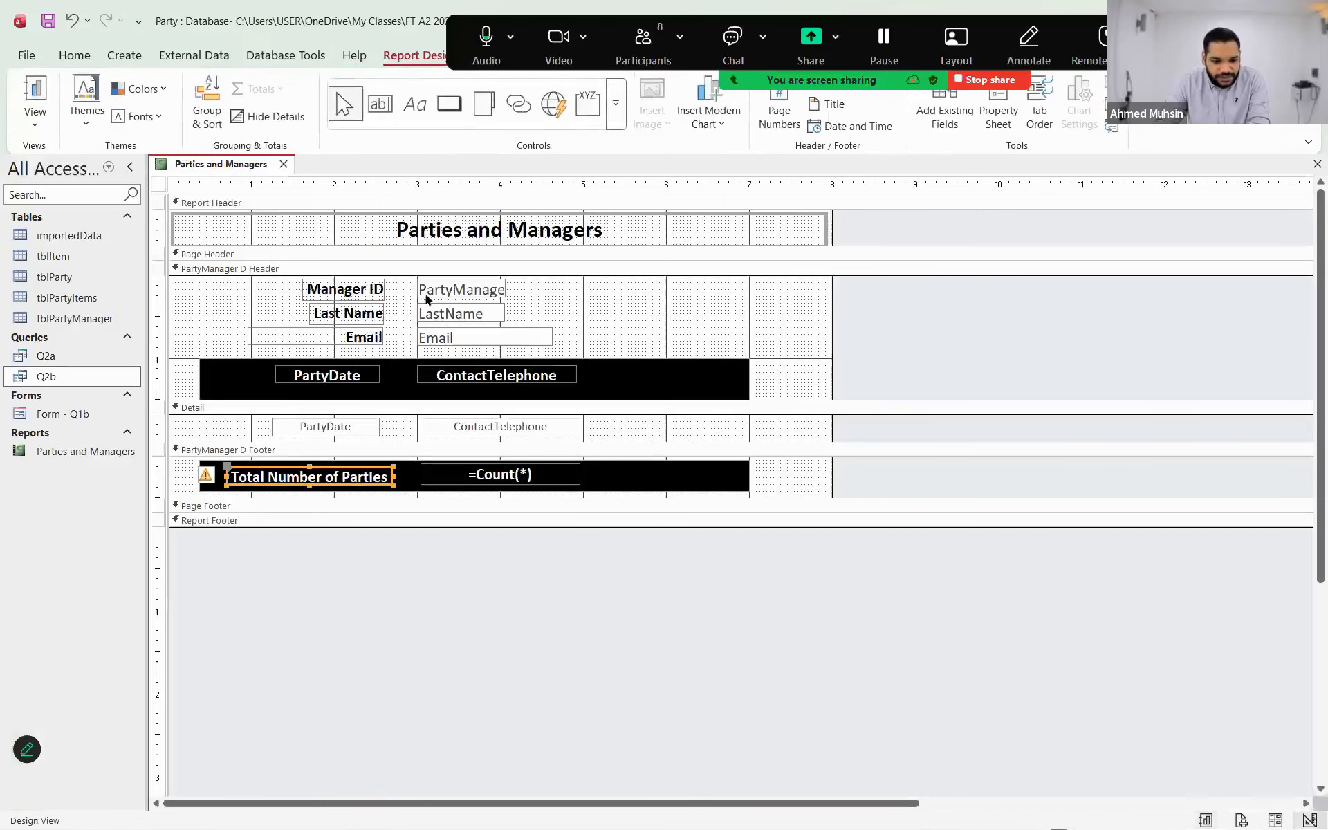
- Capture the report's Design View from Report Header to Report Footer and paste it into the first 2(b)(ii) cell in Word
key(super+shift+s)
drag(145, 150, 841, 533)
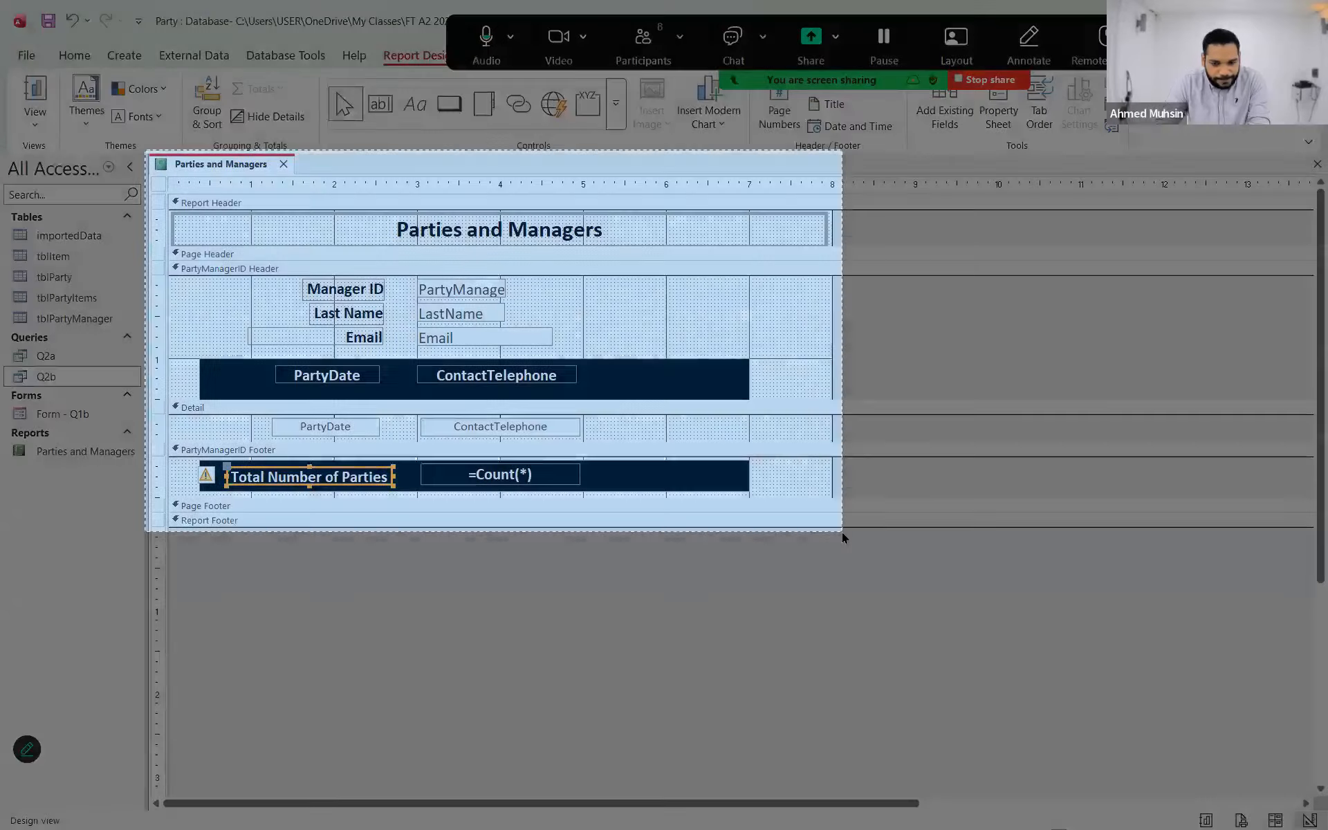
key(alt+Tab)
scroll(359, 631, down, 1)
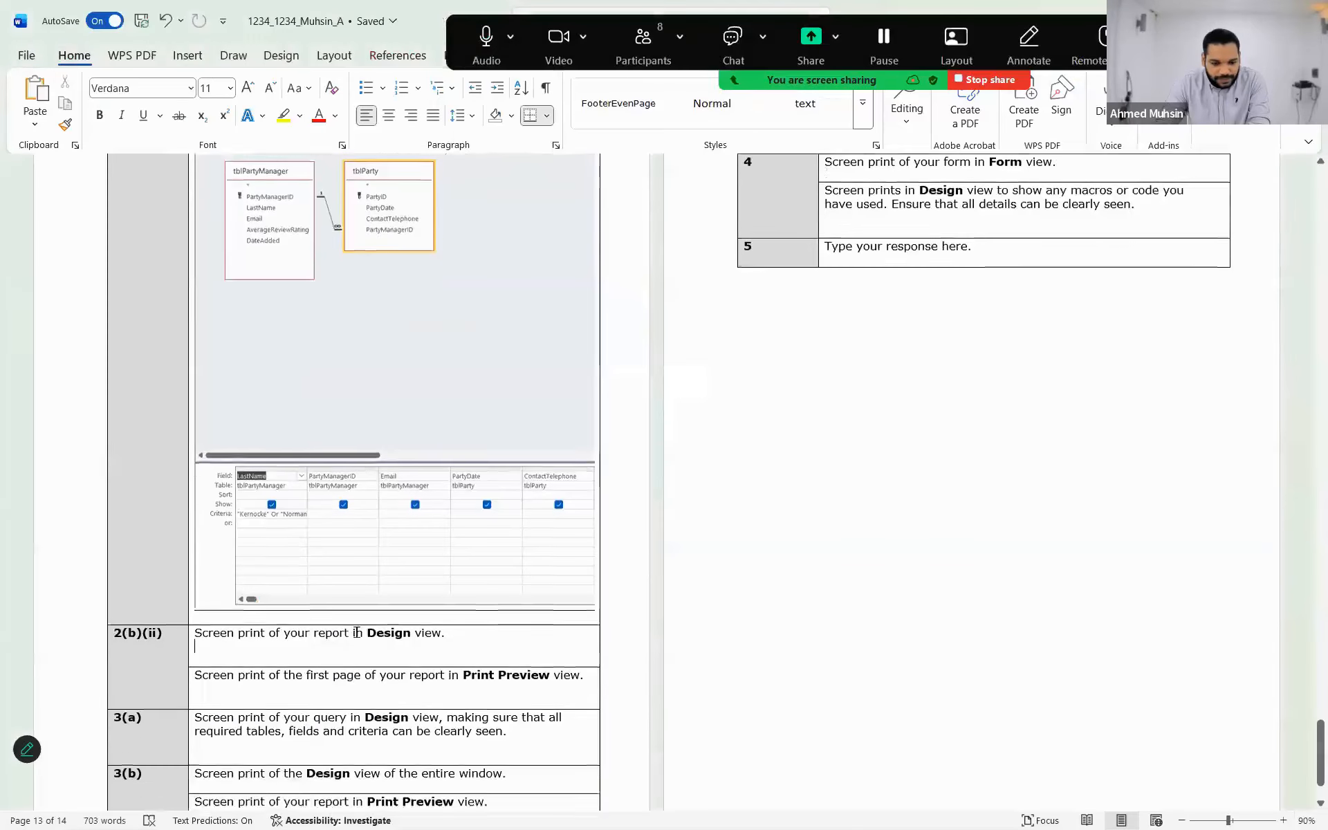
click(276, 632)
key(ctrl+v)
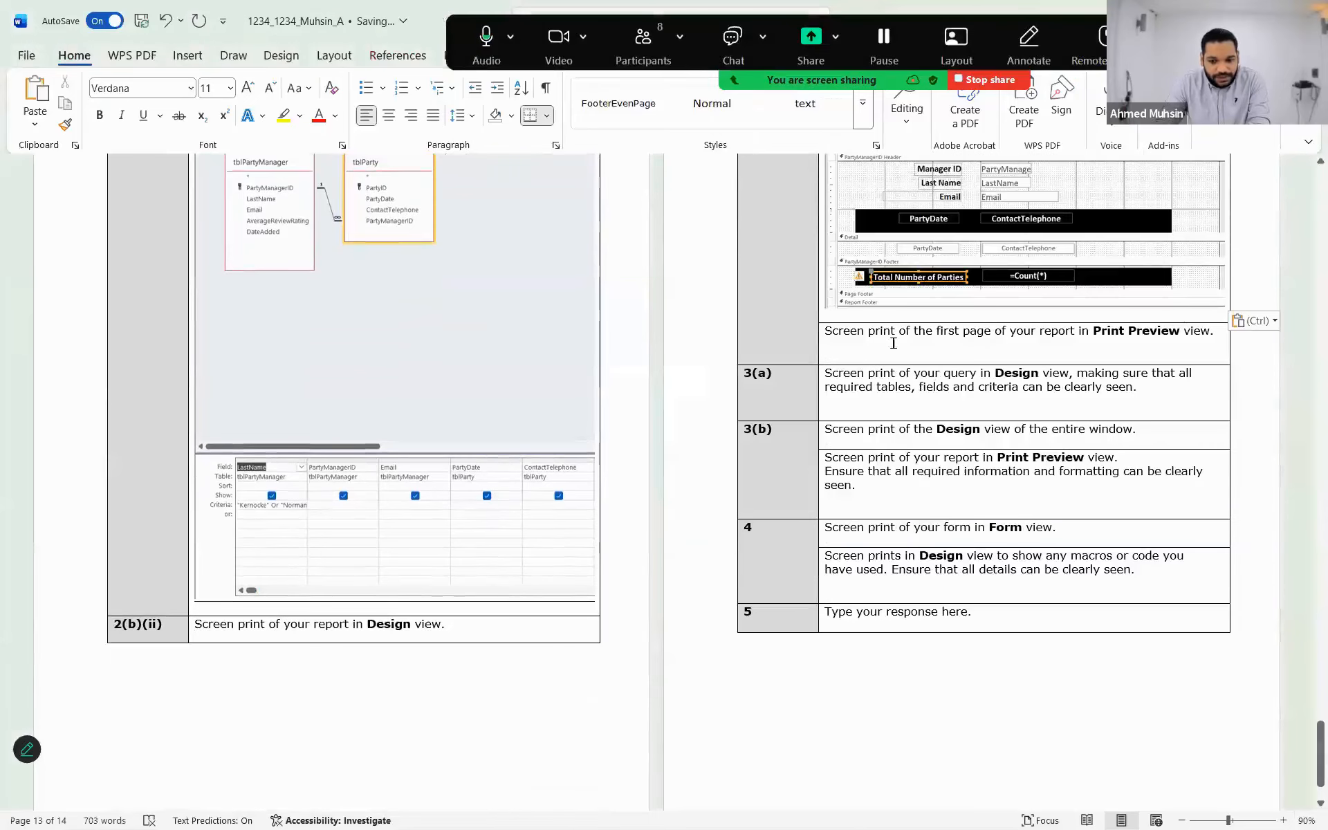
- Ready the Print Preview cell under 2(b)(ii), and show the Access report in Print Preview at 60% zoom
click(860, 346)
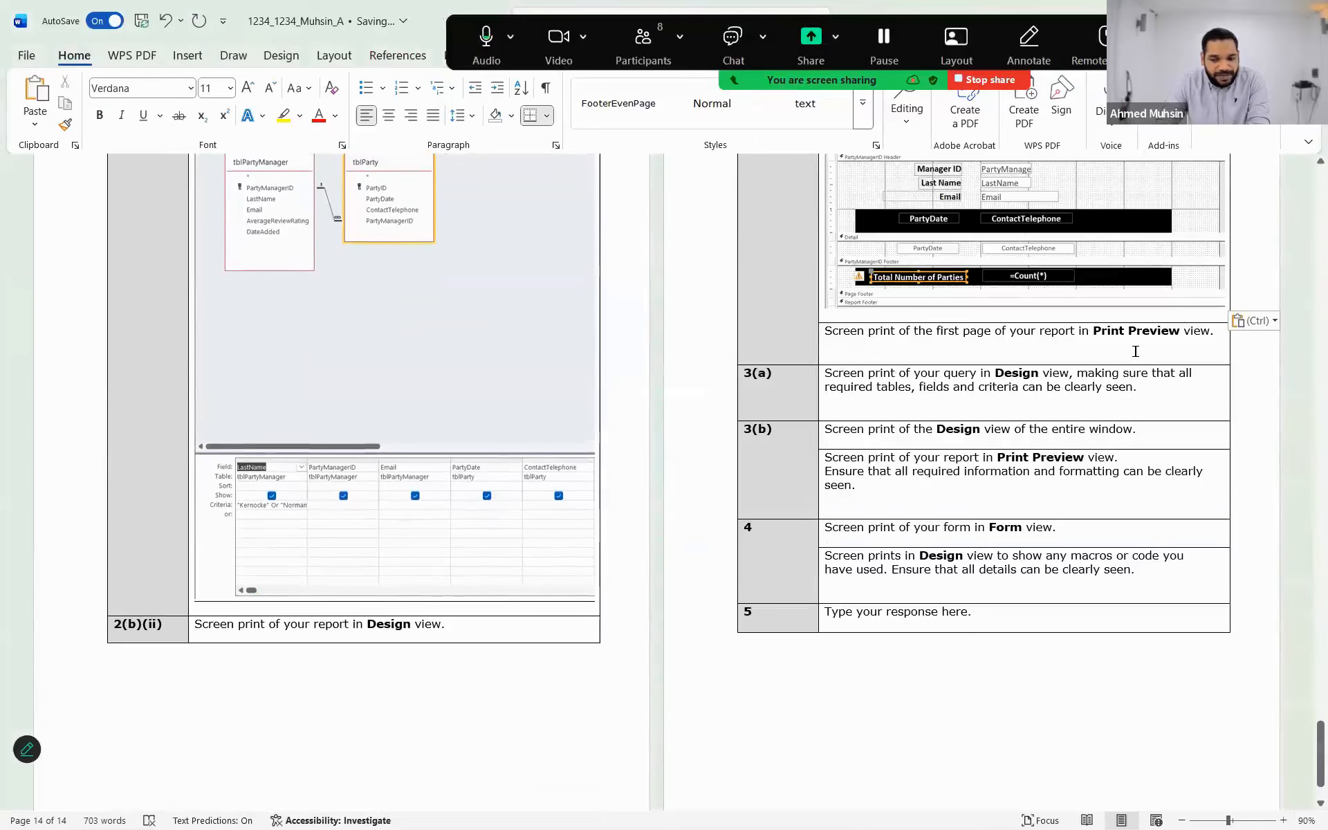
key(alt+Tab)
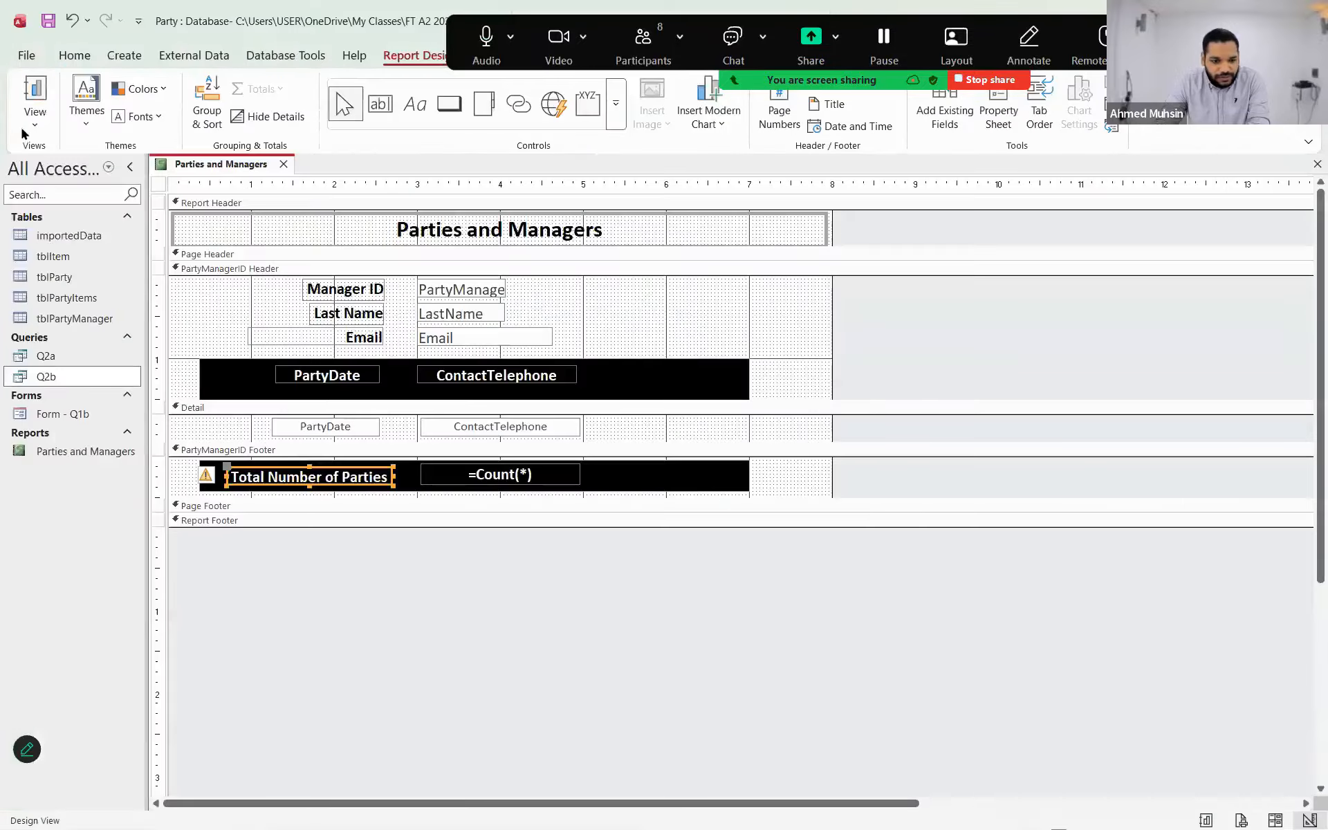
click(35, 123)
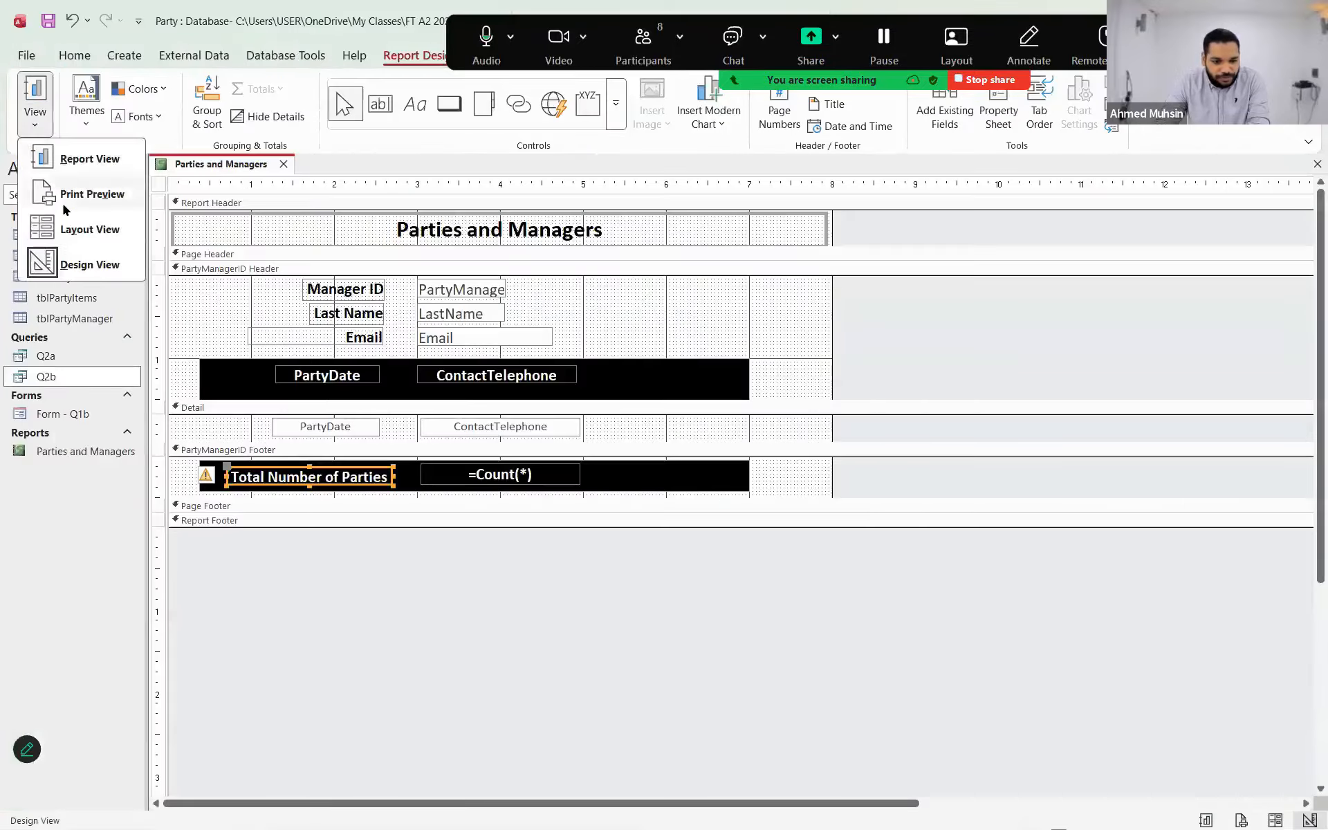
click(65, 202)
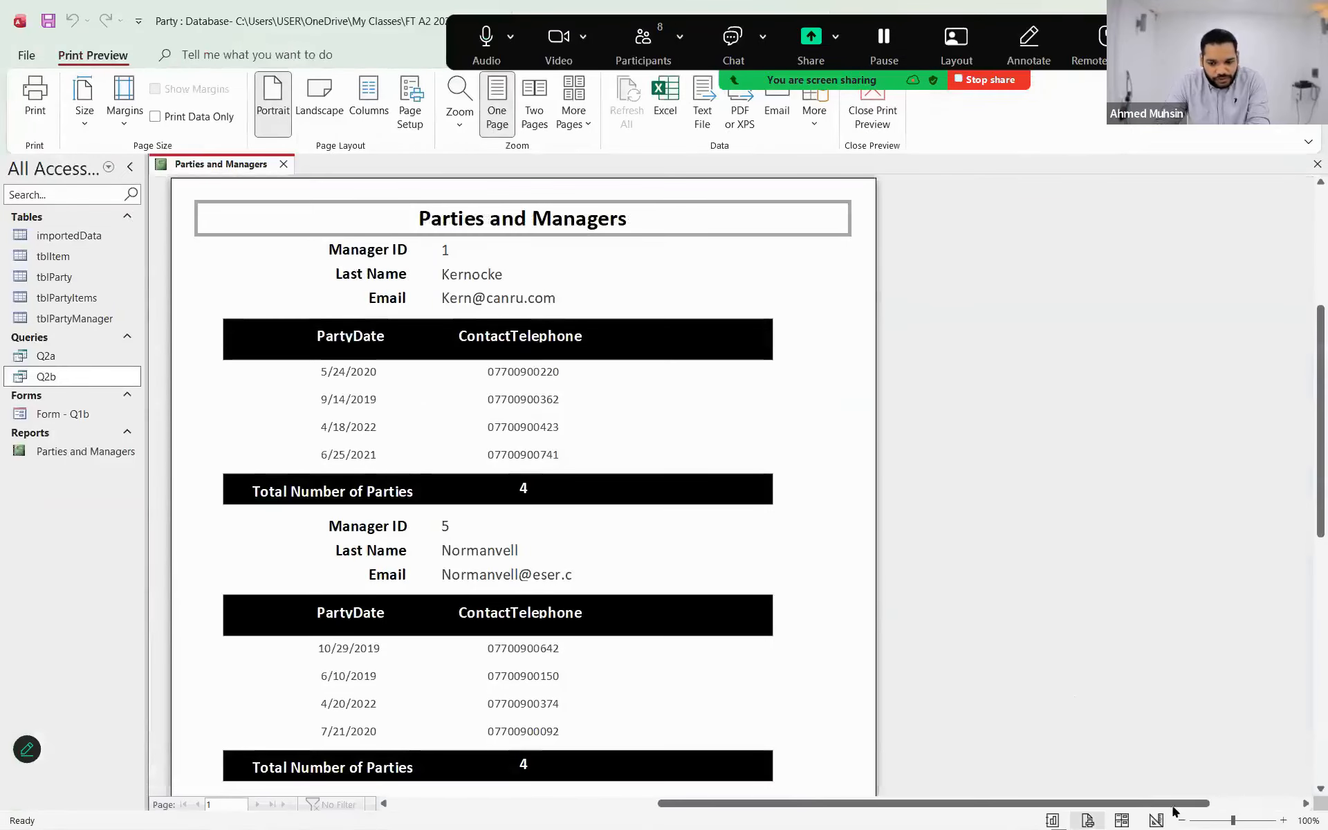
click(1183, 819)
click(1182, 820)
click(1183, 820)
click(1182, 819)
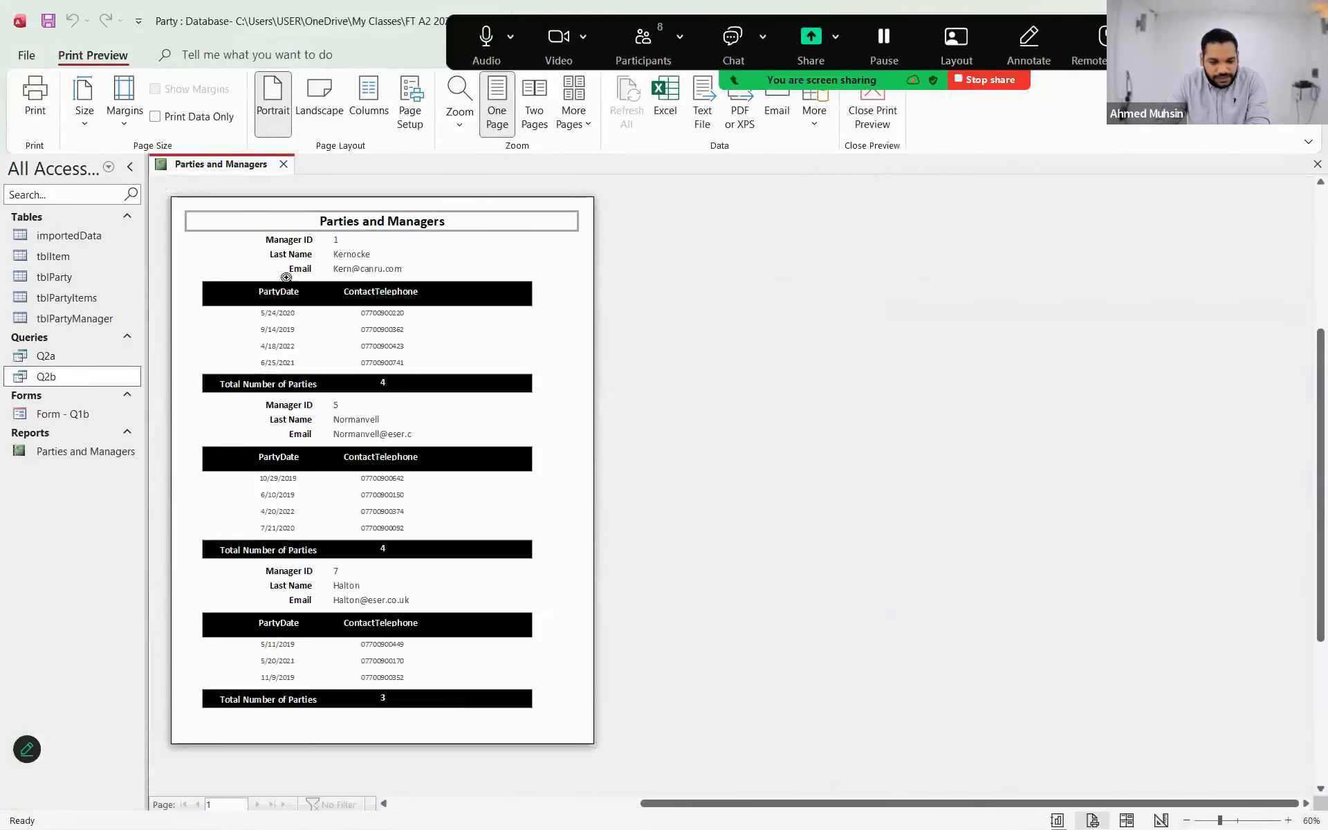
- Capture the full previewed report page and paste it into the 2(b)(ii) Print Preview cell in Word
key(super+shift+s)
drag(169, 197, 594, 744)
key(alt+Tab)
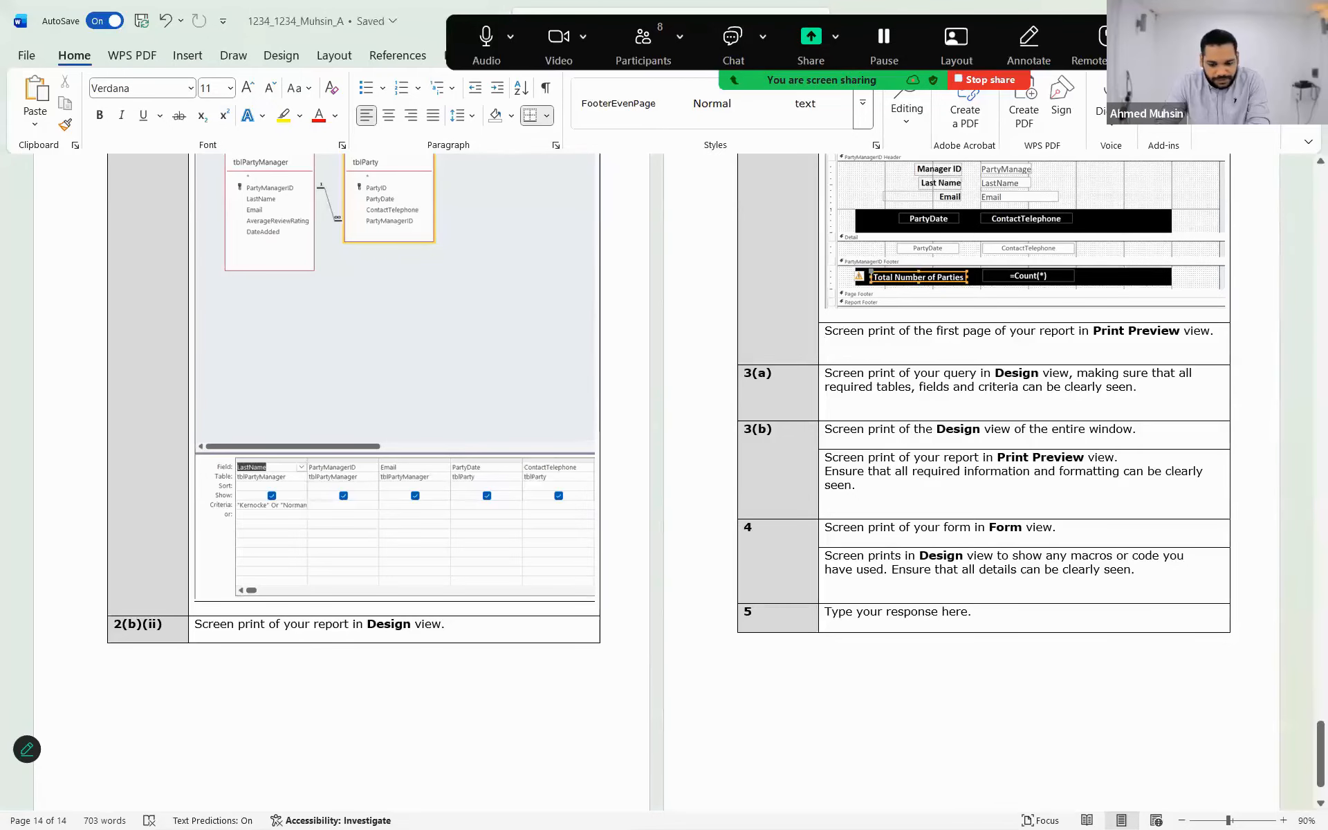
key(ctrl+v)
- Switch to the question paper PDF and review the 2(b)(i) and 2(b)(ii) instructions against the evidence produced
key(alt+Tab)
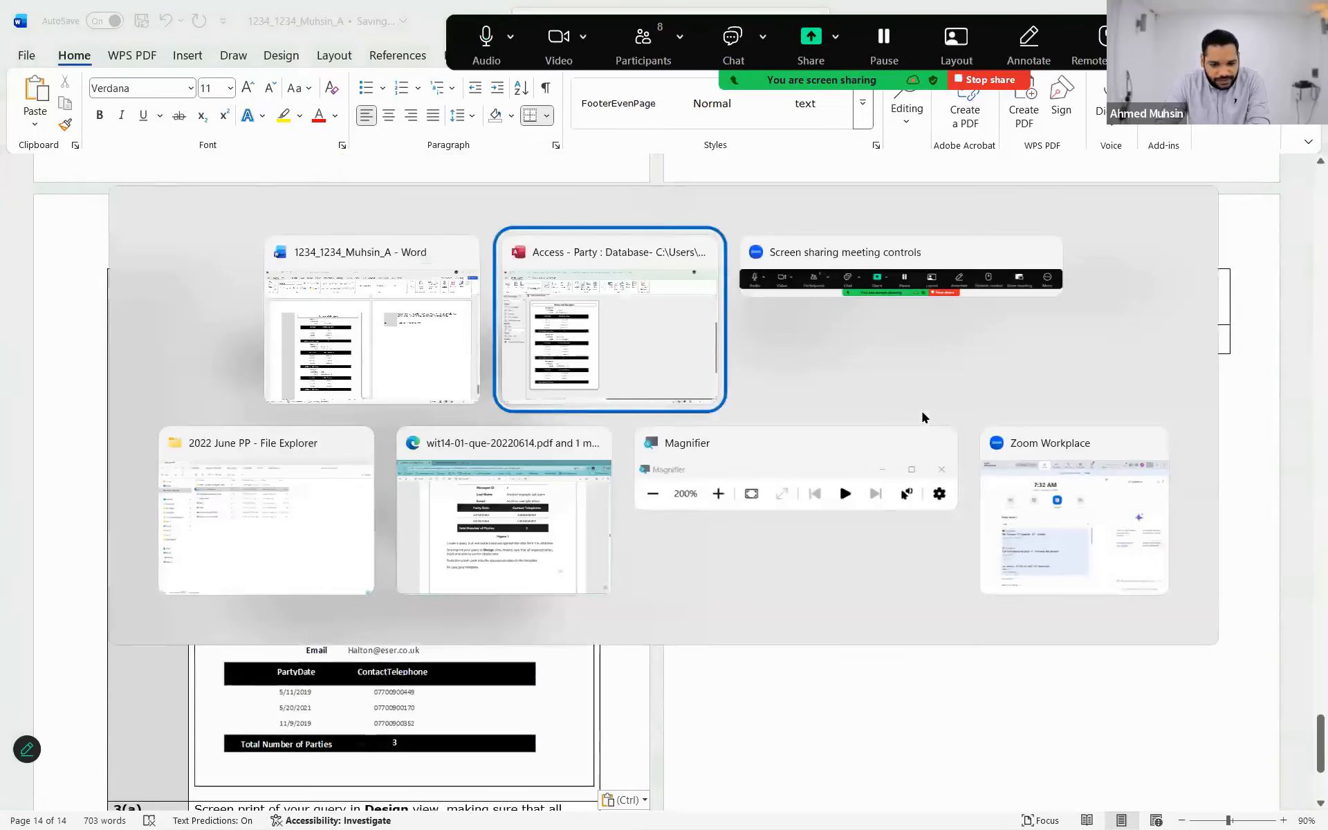
key(alt+Tab)
key(alt+Tab)
key(alt+Tab)
key(alt+Tab)
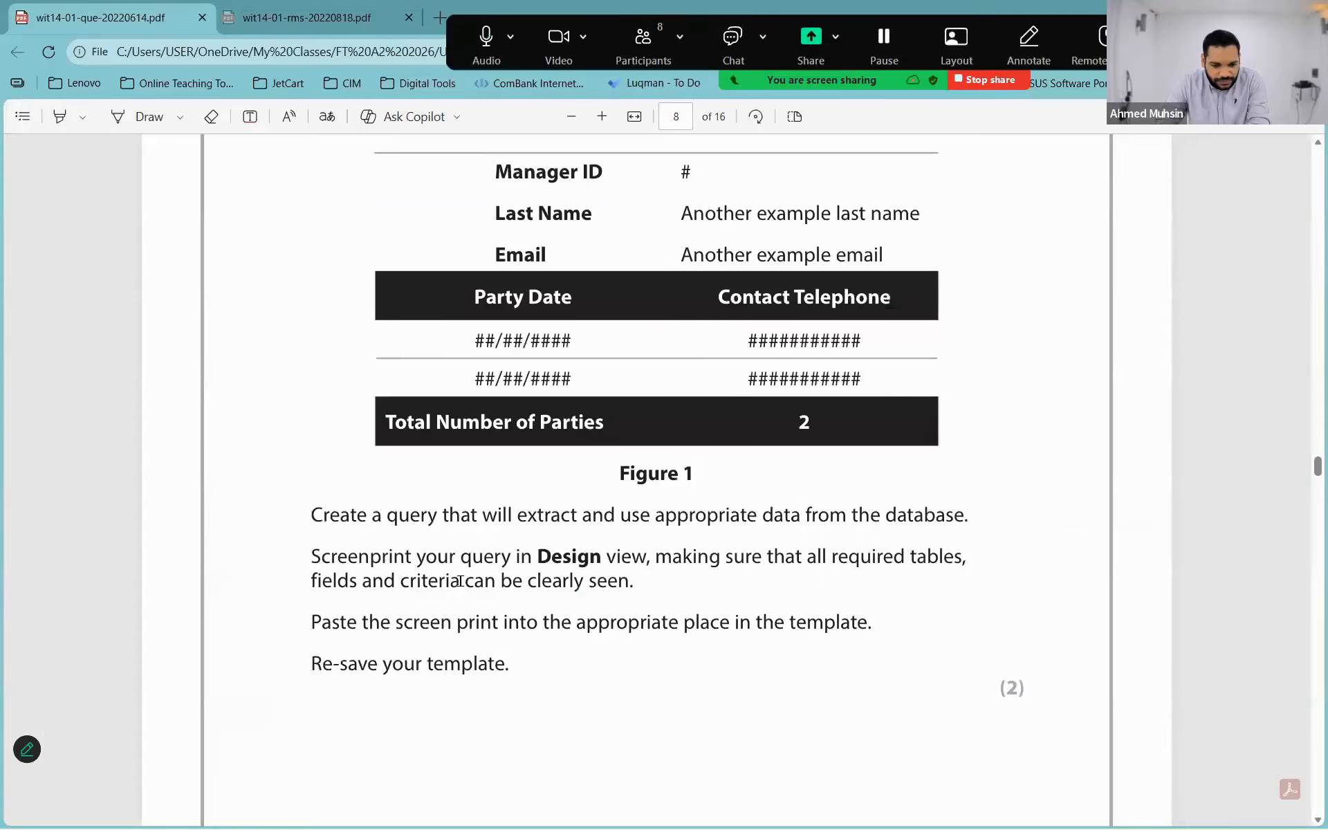
scroll(459, 583, down, 10)
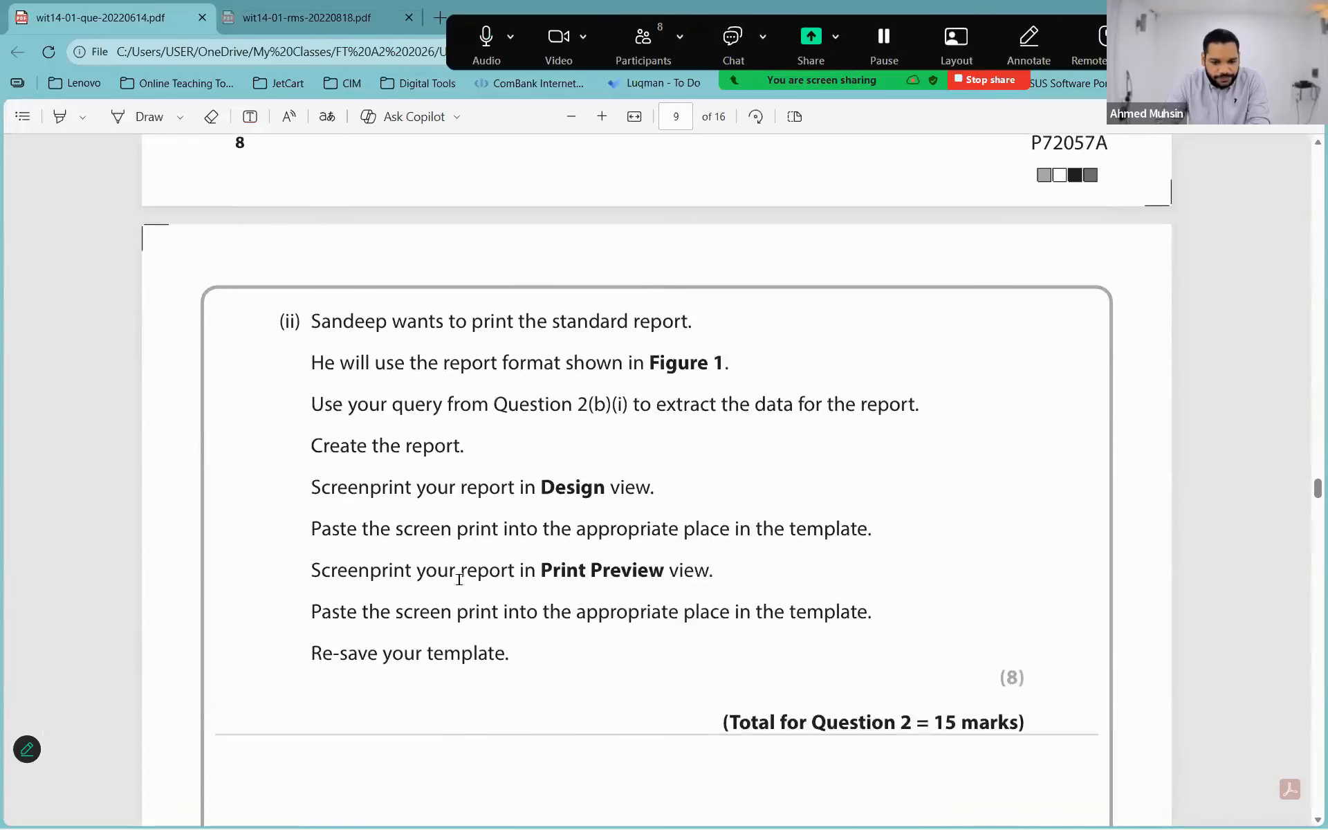
scroll(315, 359, up, 8)
scroll(317, 373, up, 3)
scroll(318, 367, down, 11)
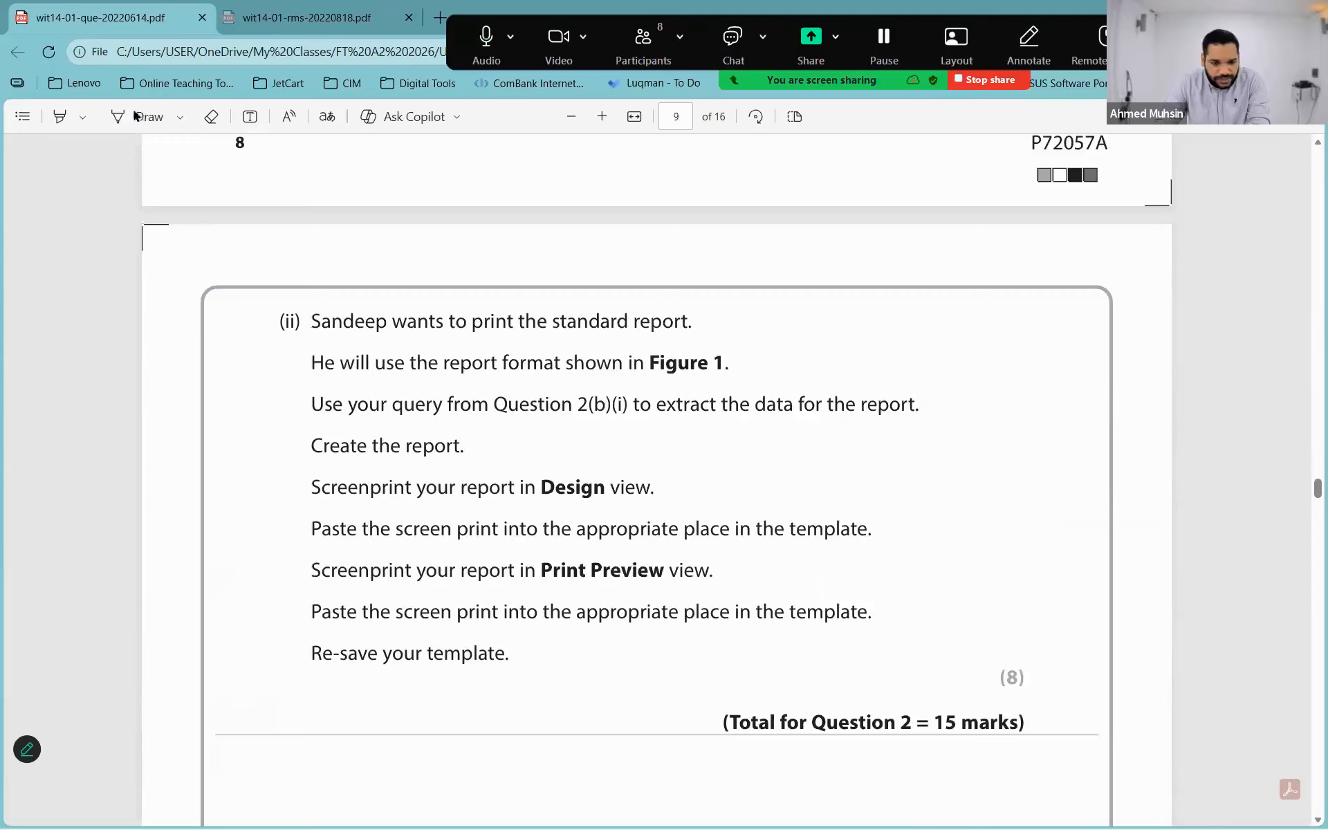
- Add the text note "Done in Class" beside the "Create the report." line of question 2(b)(ii)
click(249, 117)
click(780, 448)
text(Do)
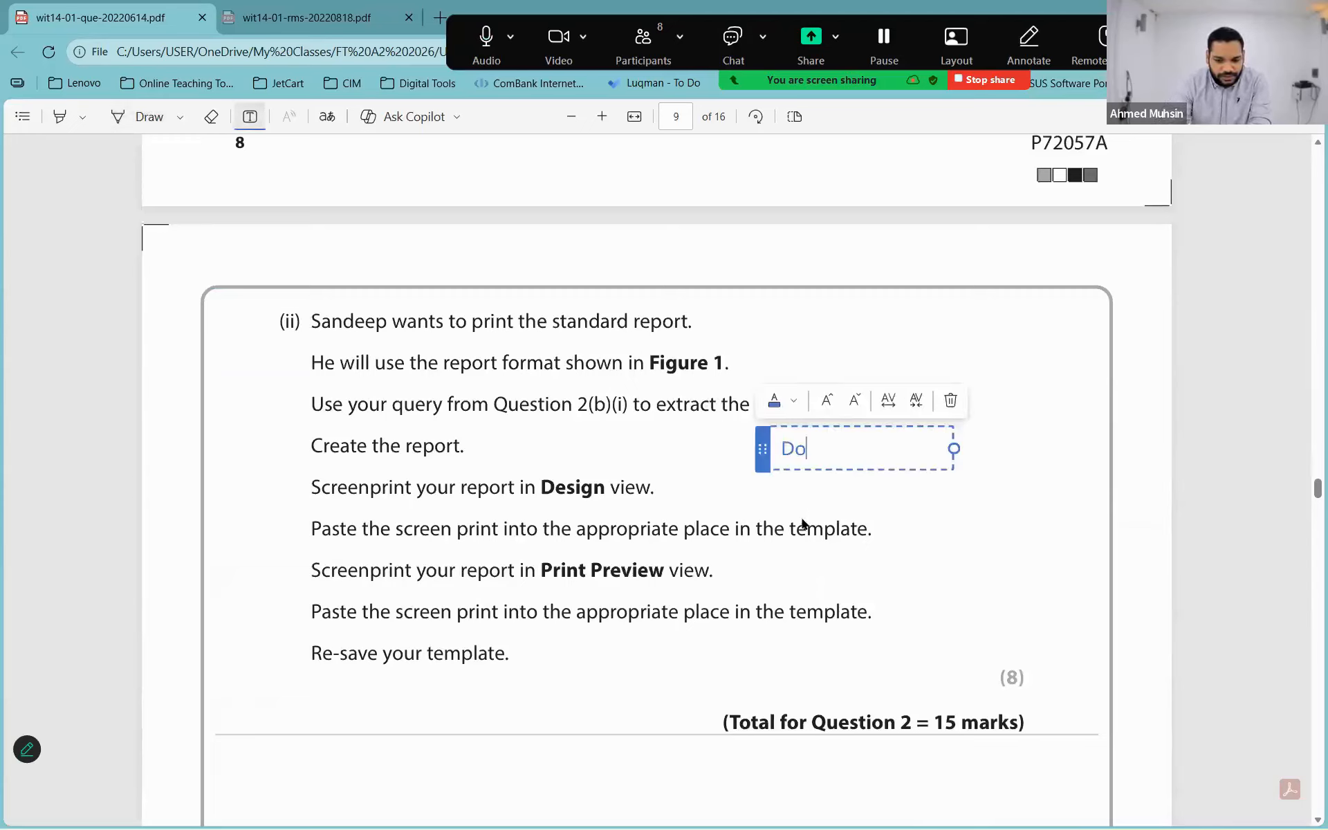
text(ne in Class)
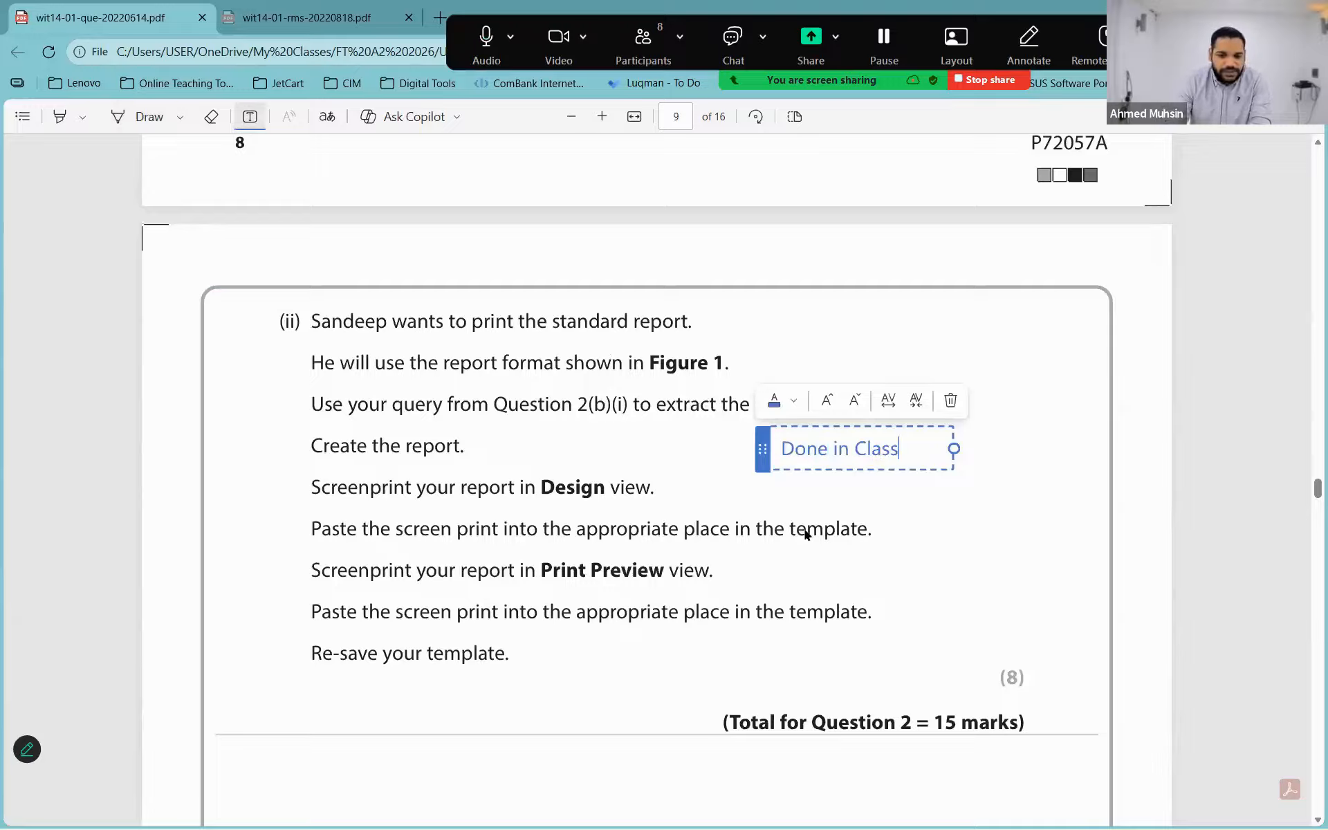
click(699, 630)
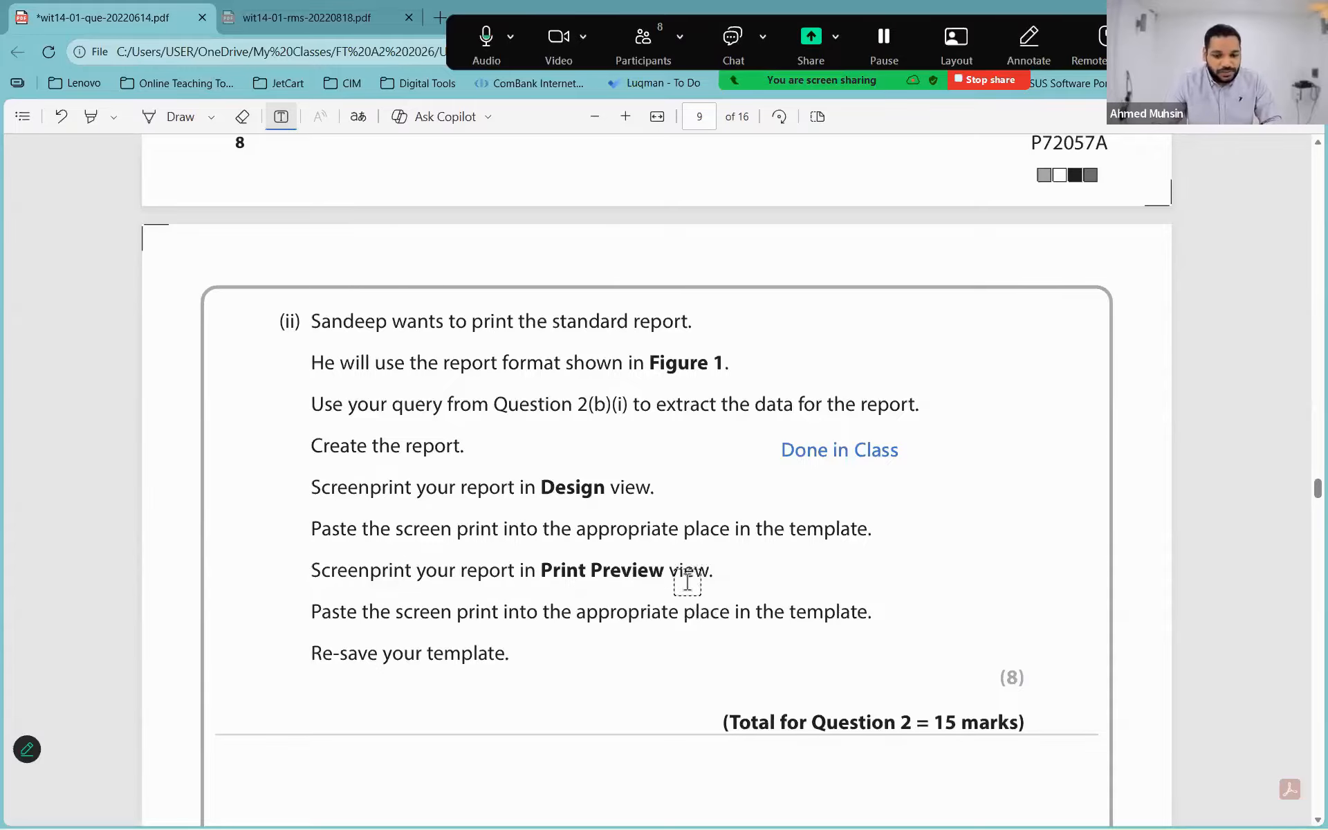
- Underline "calculate the total cost for each item", "five or more parties" and "name of each item" in question 3(a) with the Draw pen
scroll(686, 582, down, 5)
scroll(686, 583, down, 9)
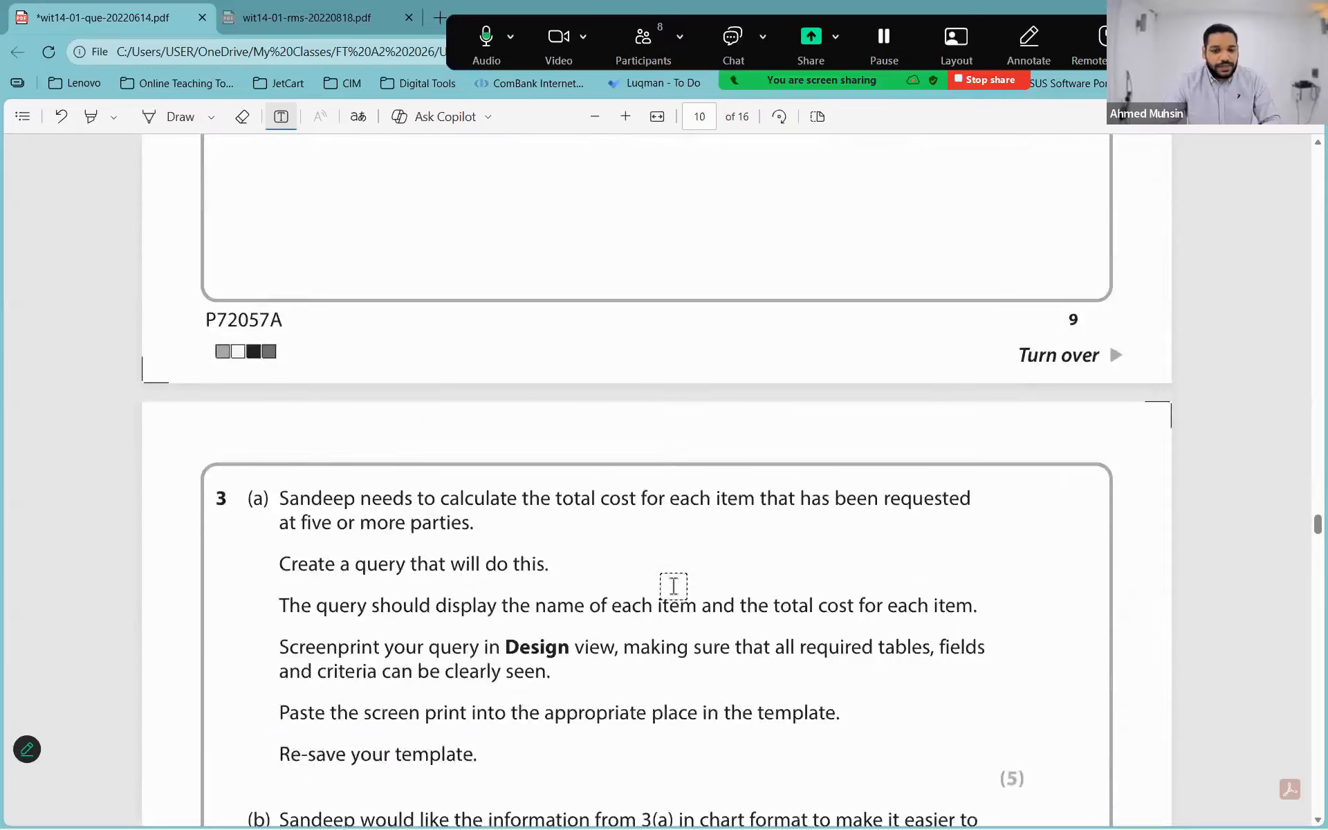
scroll(642, 583, down, 2)
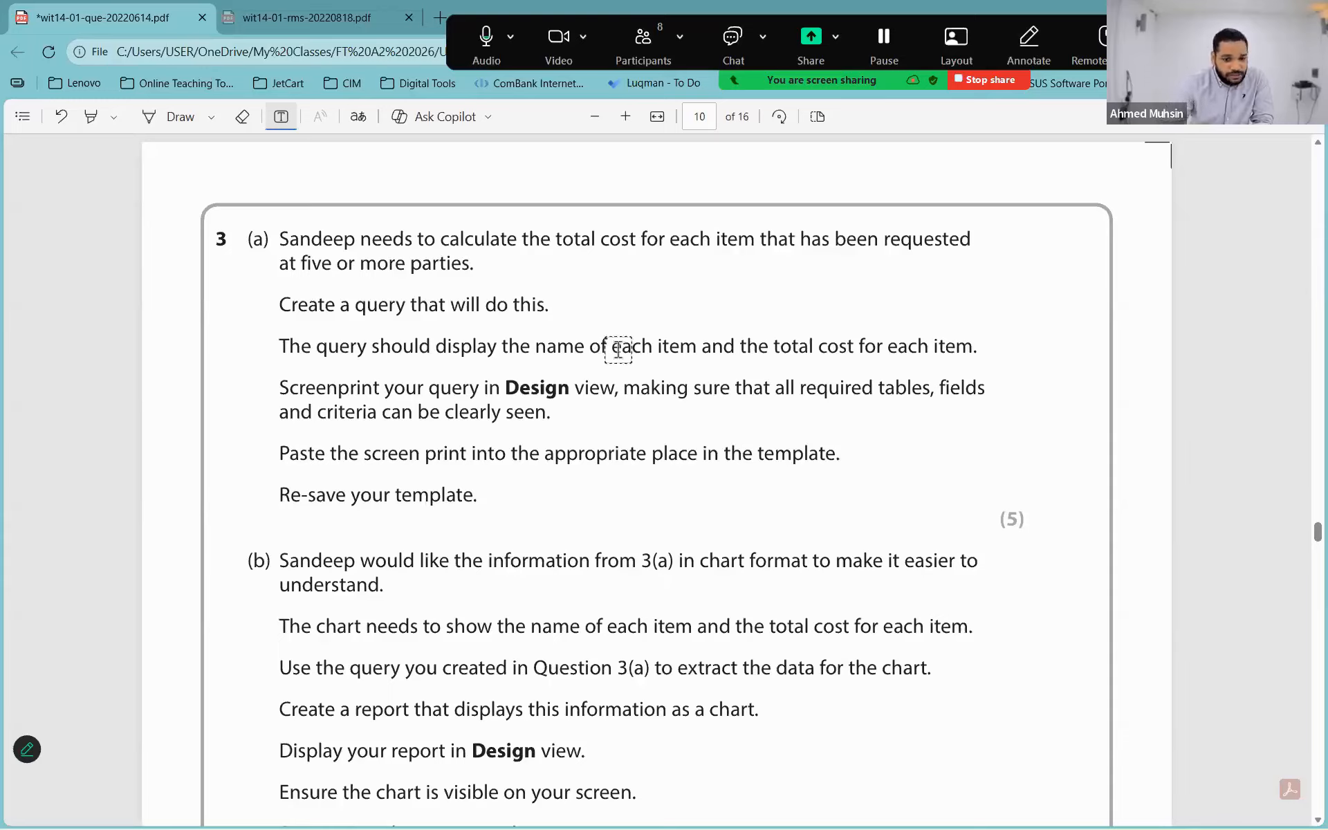
click(163, 117)
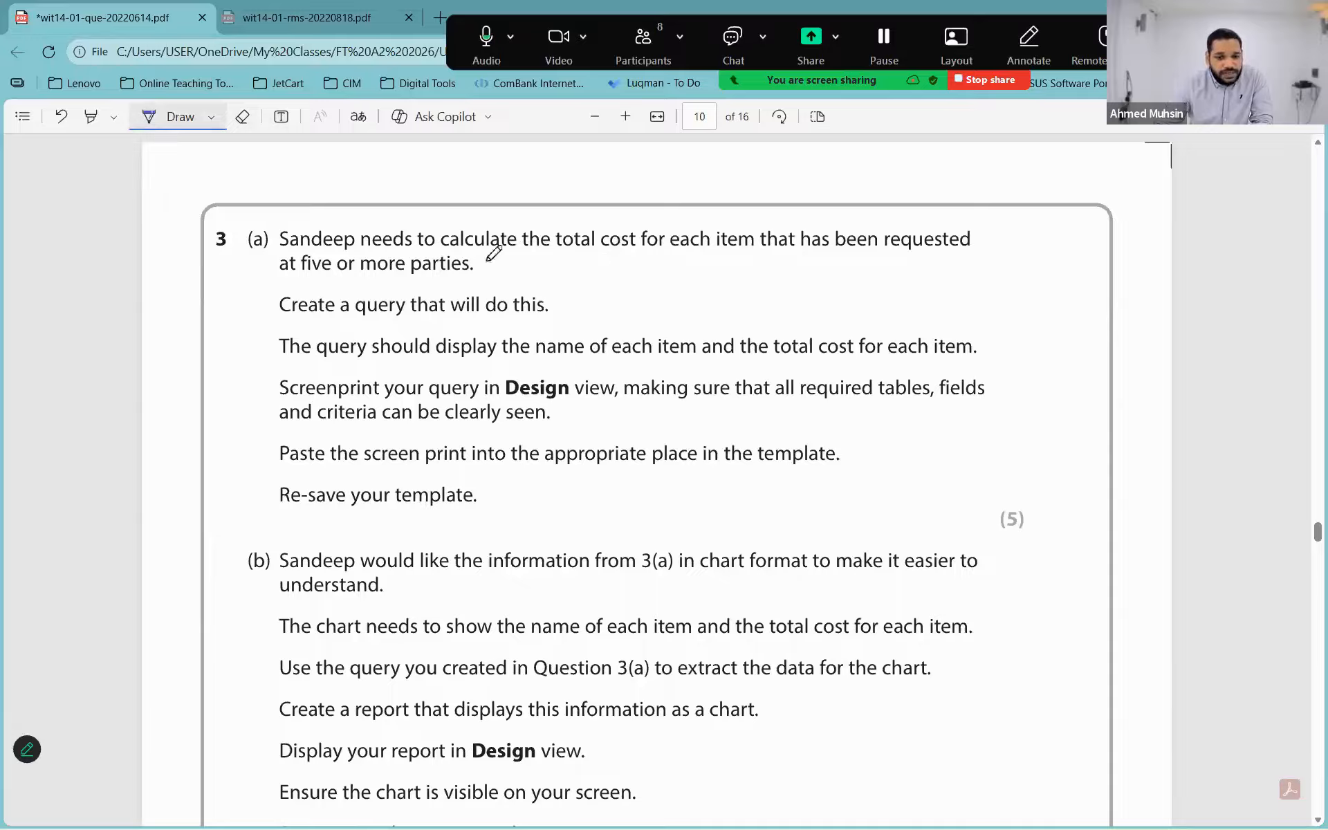
drag(451, 252, 749, 248)
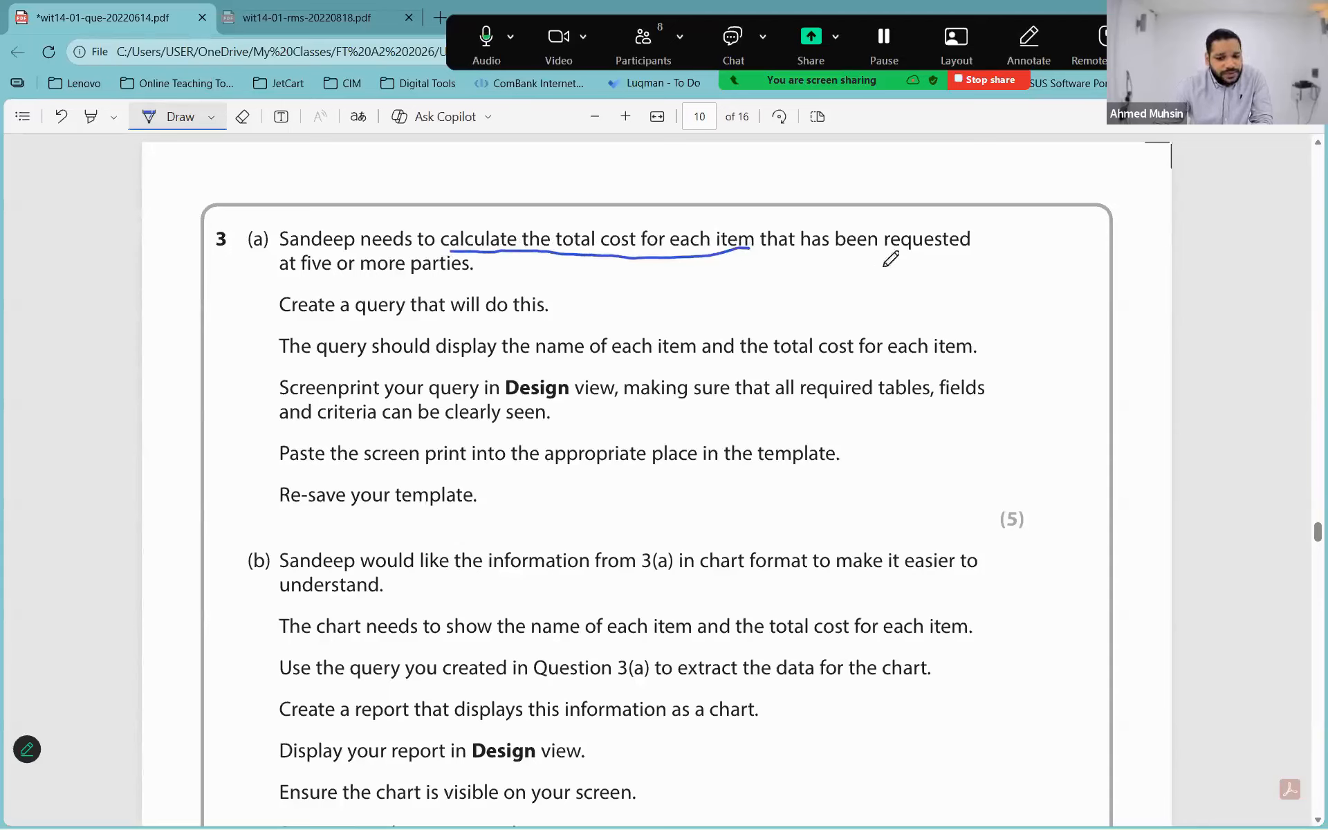
drag(296, 281, 475, 279)
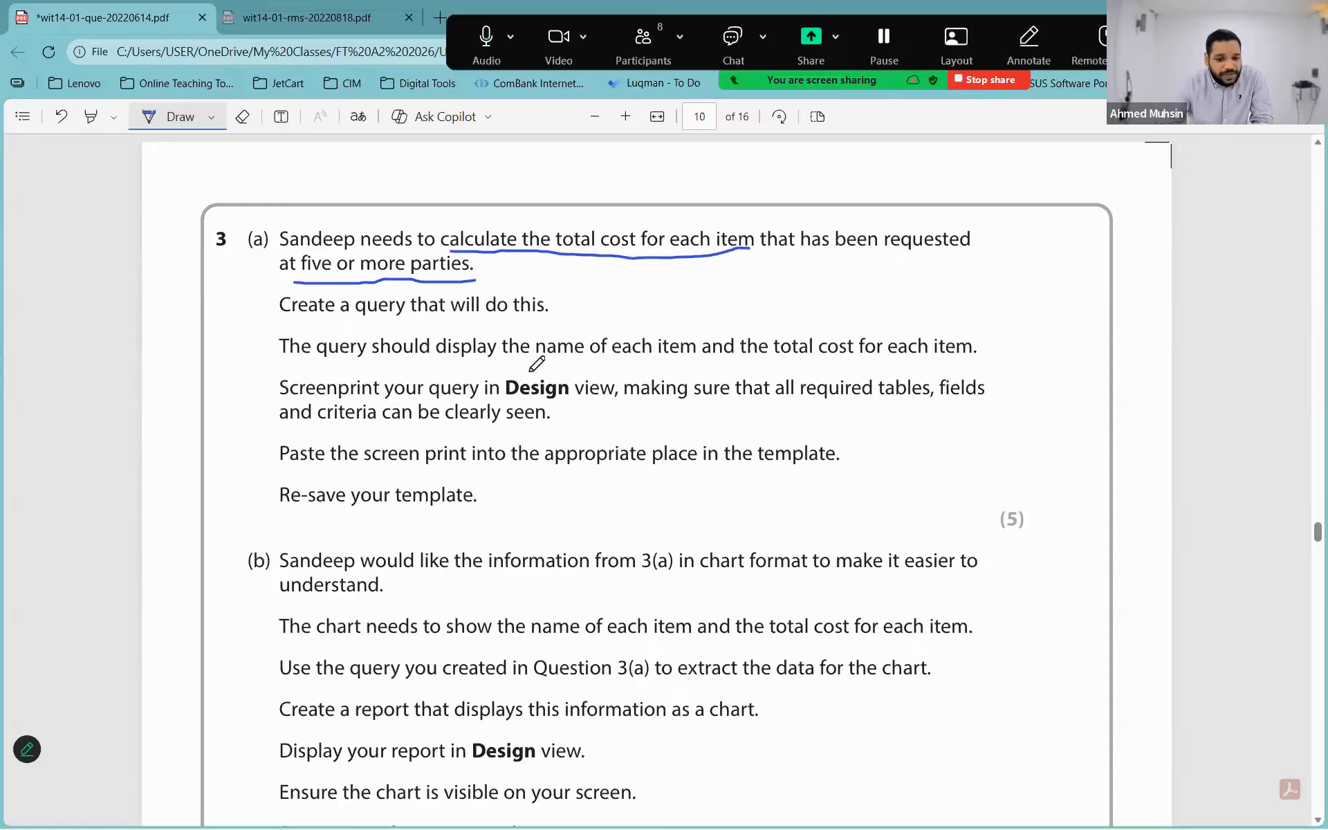
drag(542, 365, 693, 368)
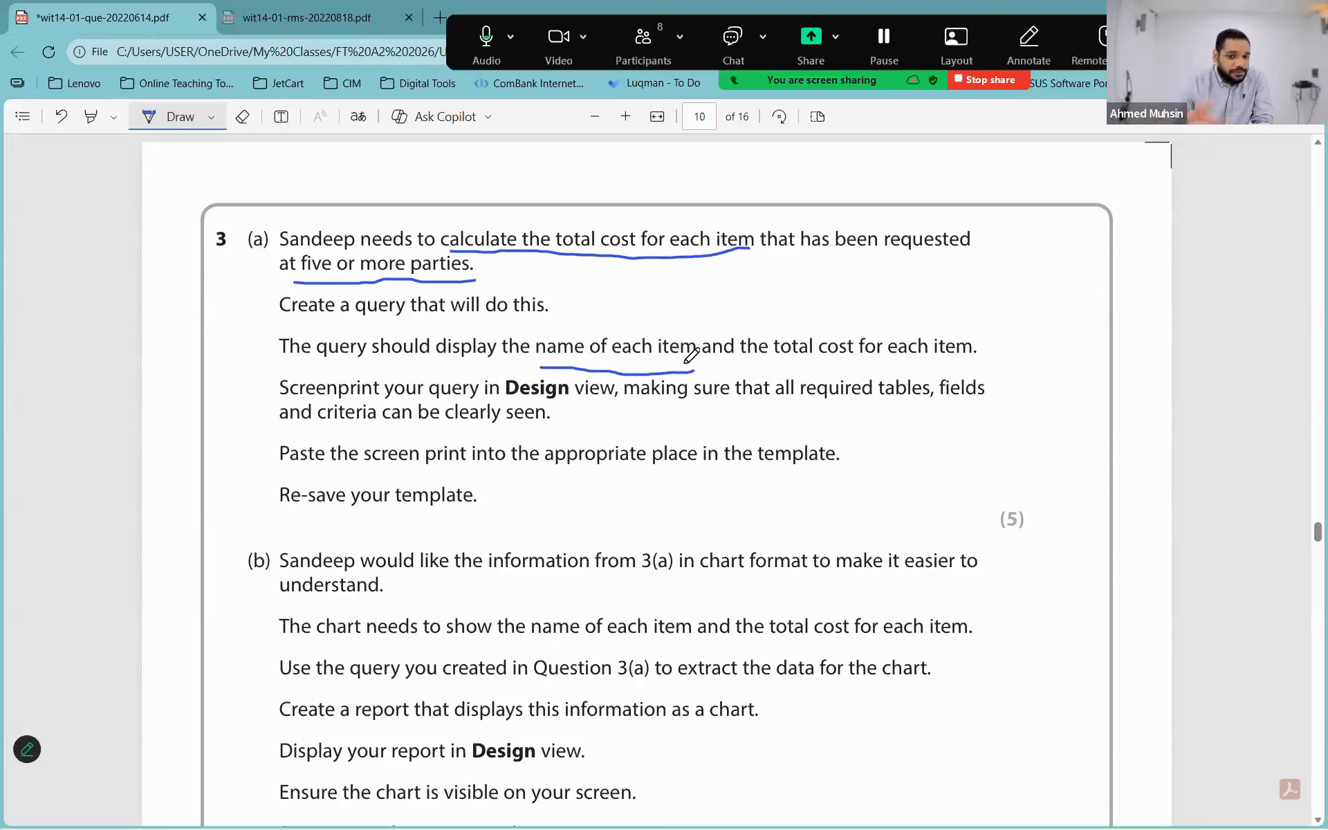
- Underline "total cost for" and the word "query" in question 3(a) with the Draw pen
drag(779, 361, 897, 362)
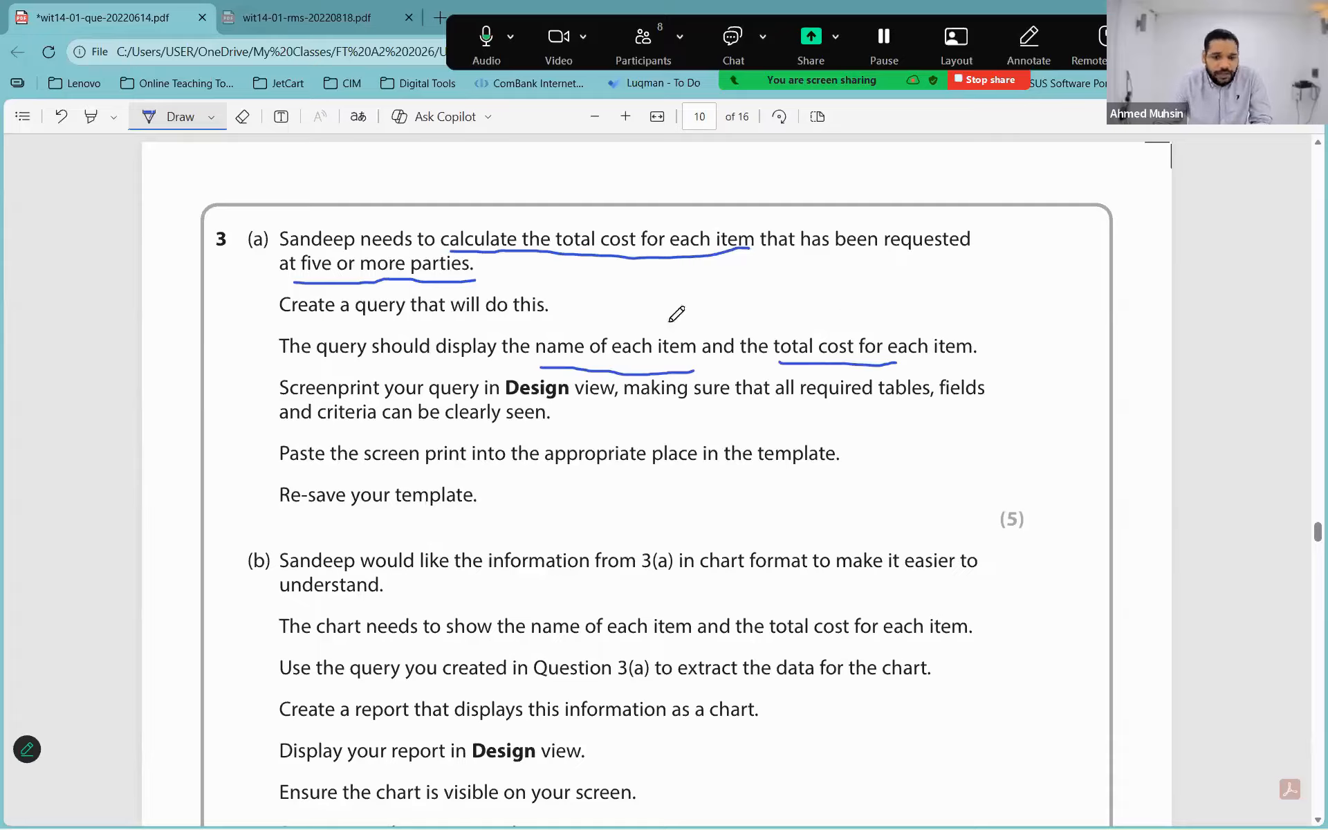
drag(356, 321, 405, 321)
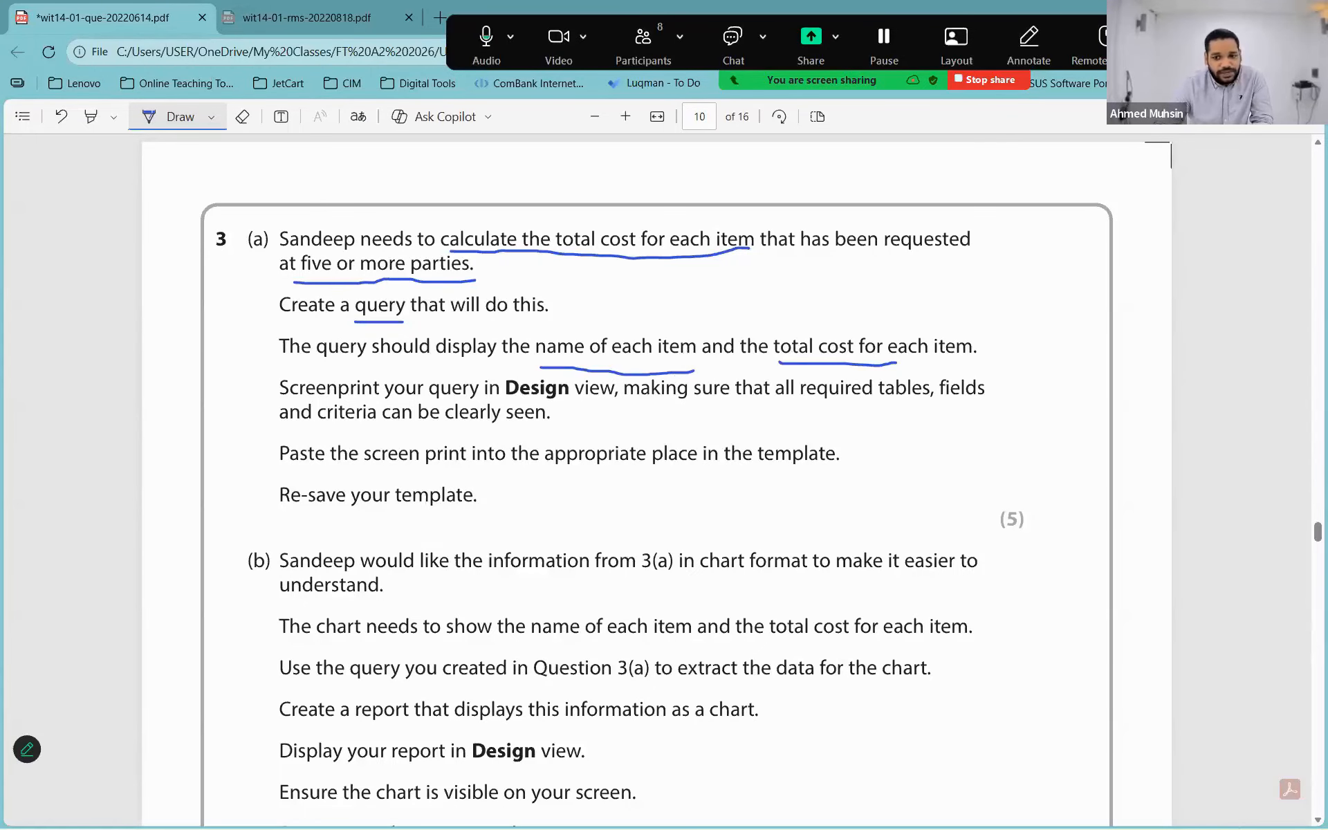
- Switch to the Party database in Access and start a new query in Design view with the available tables listed
key(alt+Tab)
click(284, 169)
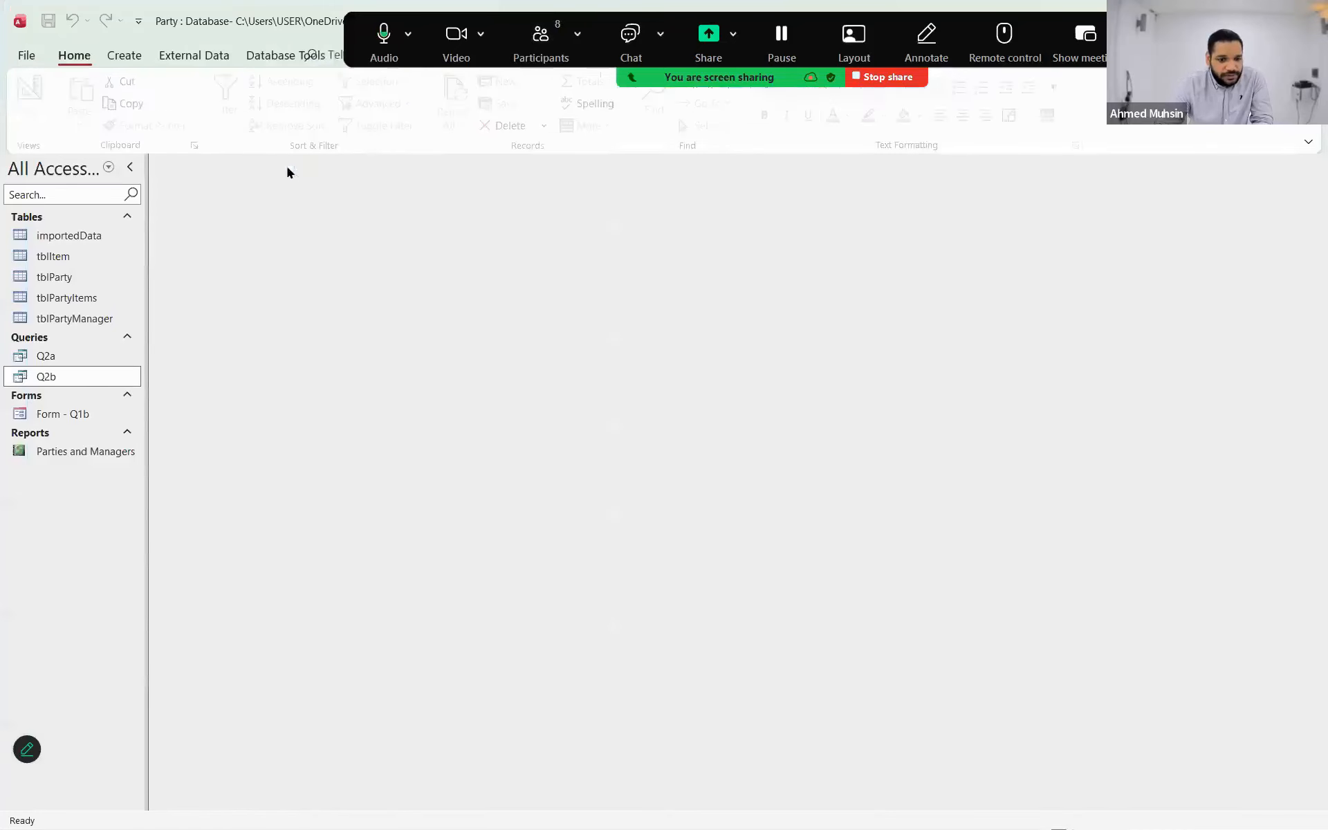
click(128, 59)
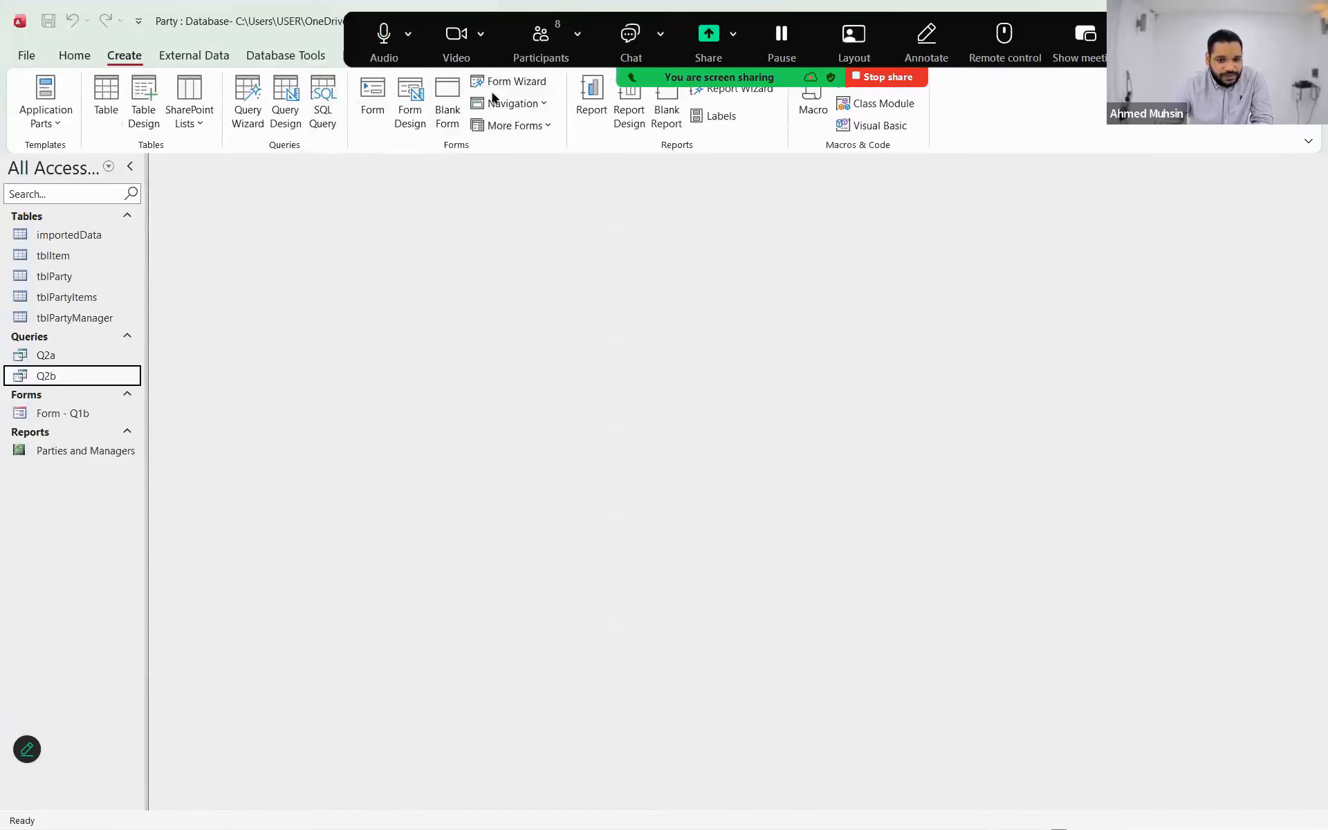
click(284, 119)
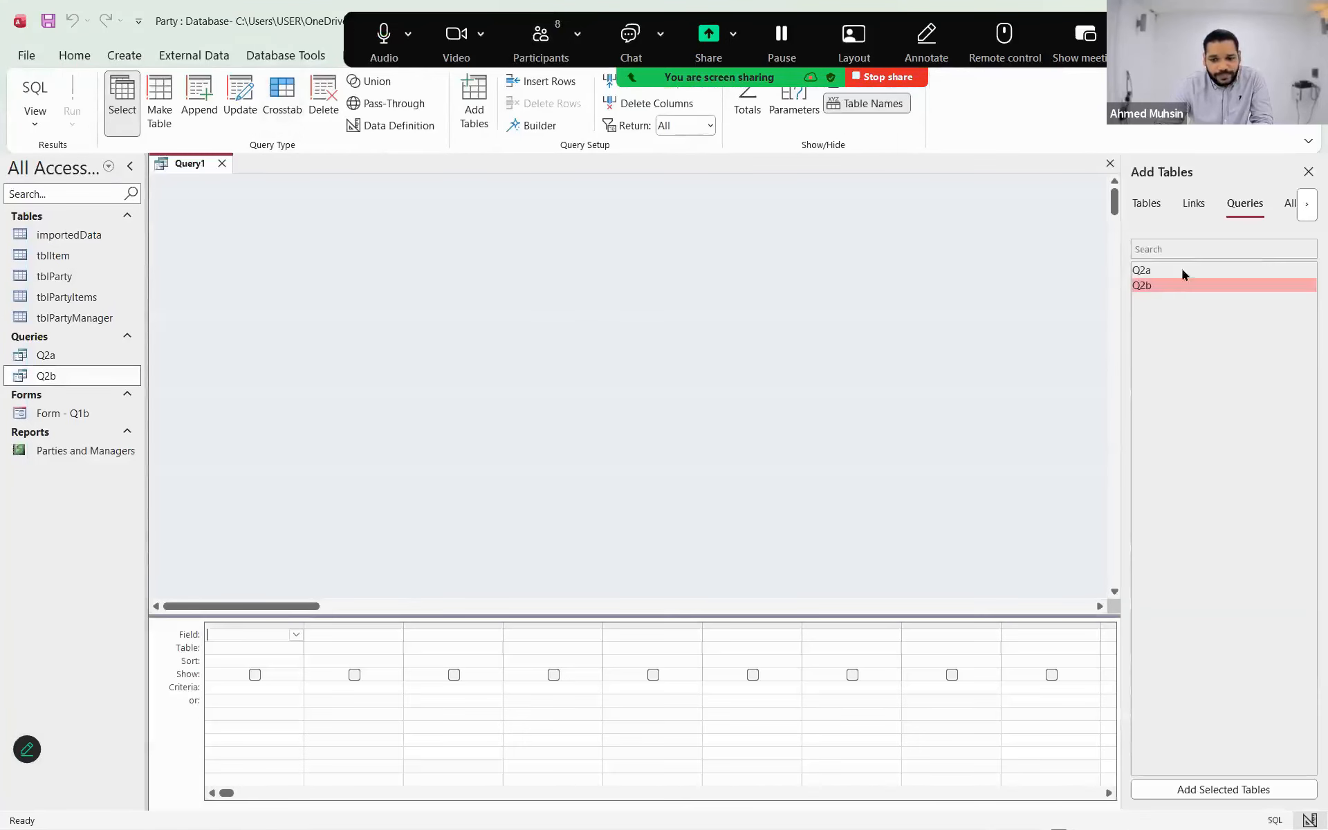
click(1147, 204)
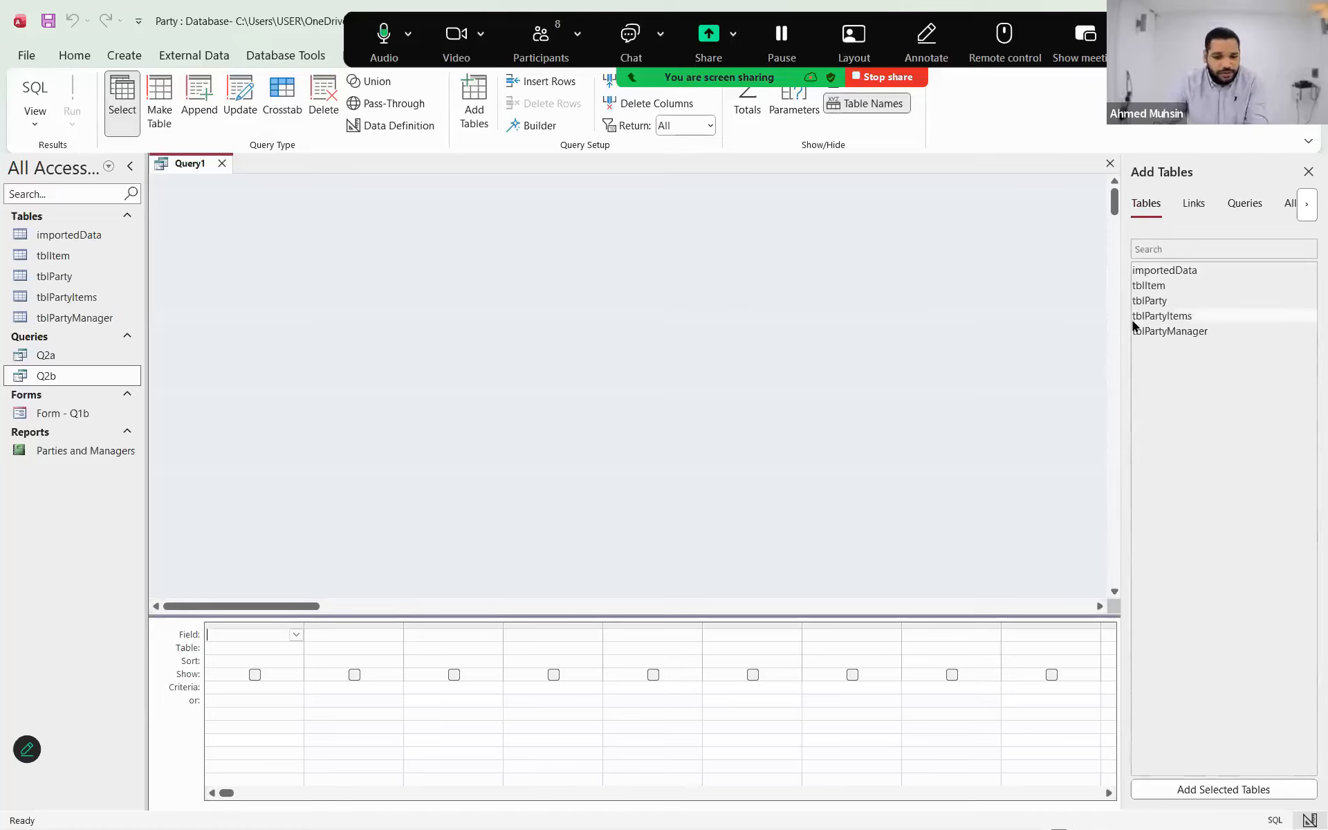
key(alt+Tab)
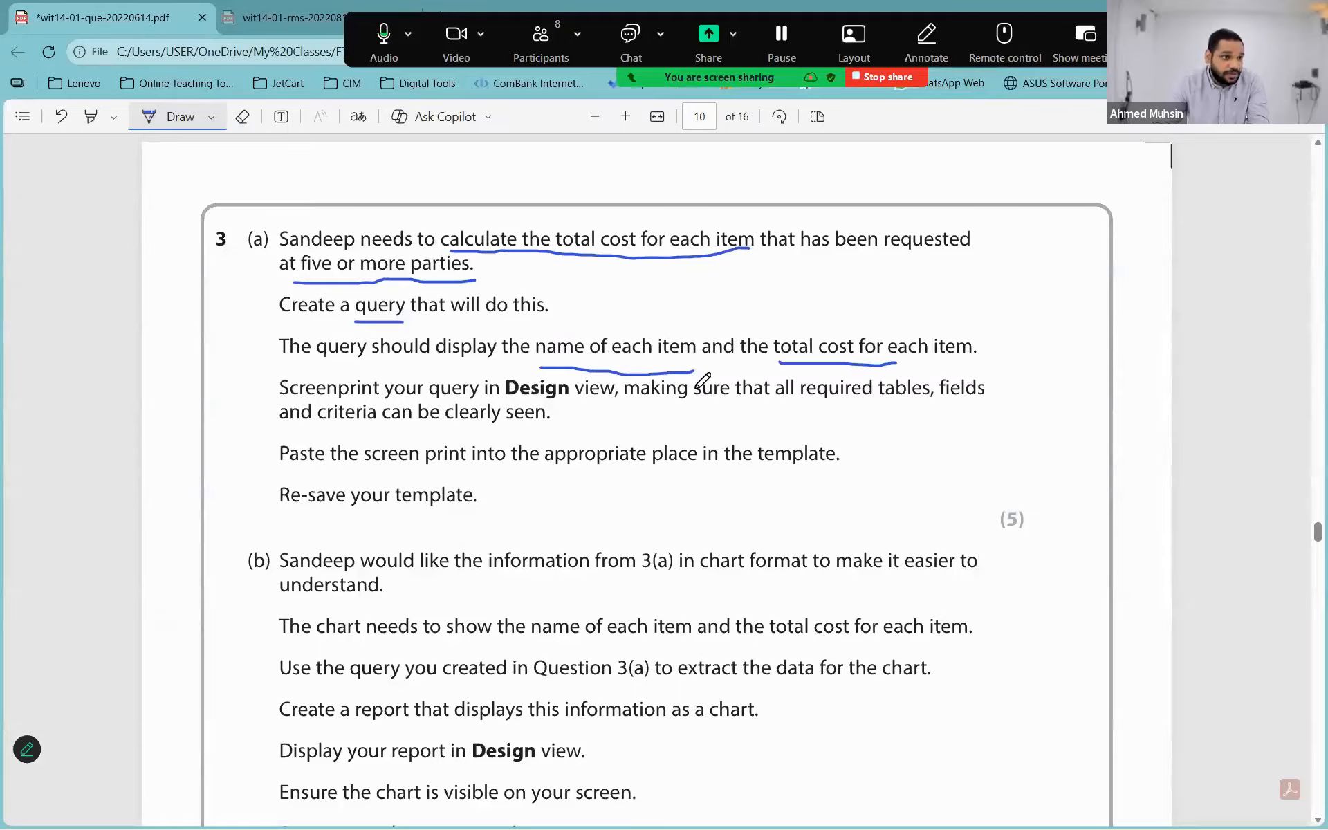
key(alt+Tab)
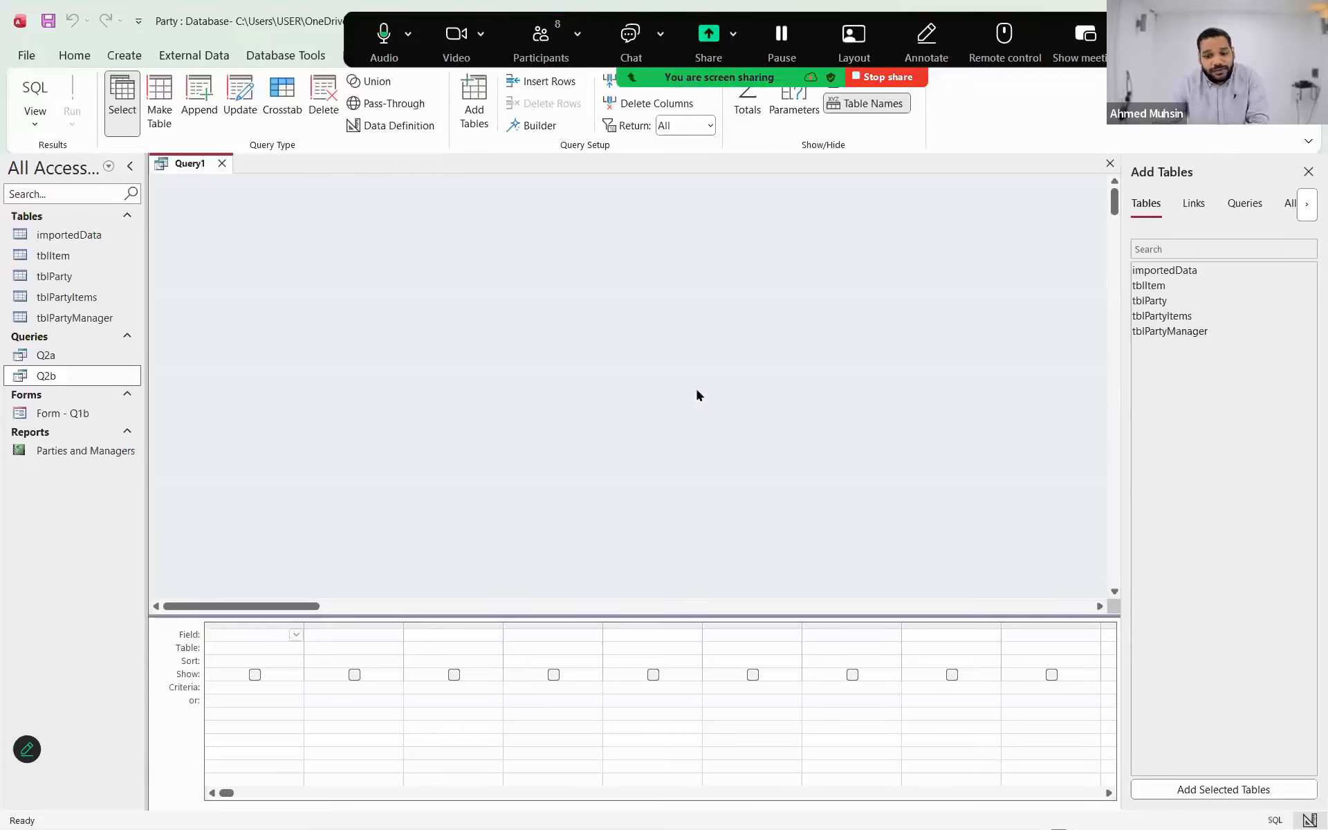
drag(1124, 384, 1114, 385)
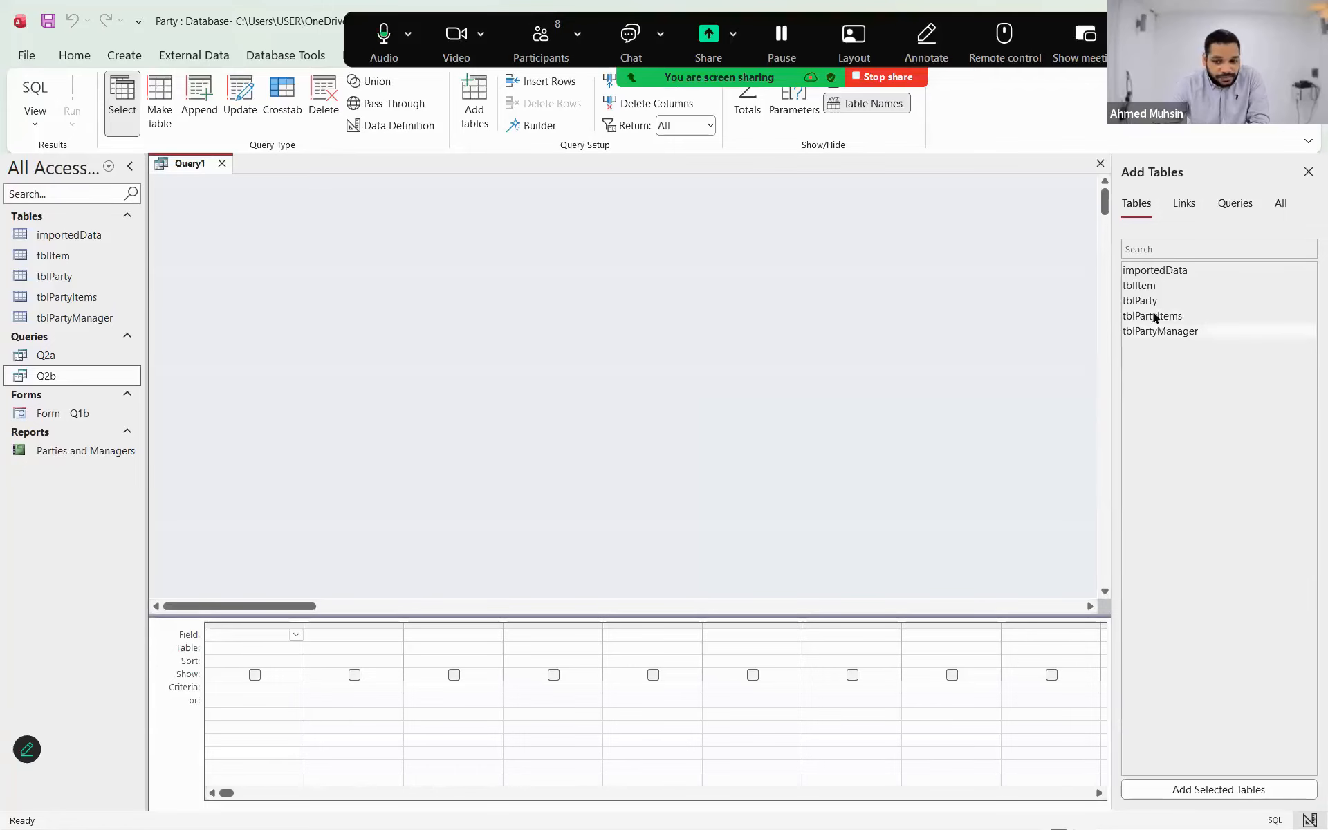
double_click(1153, 316)
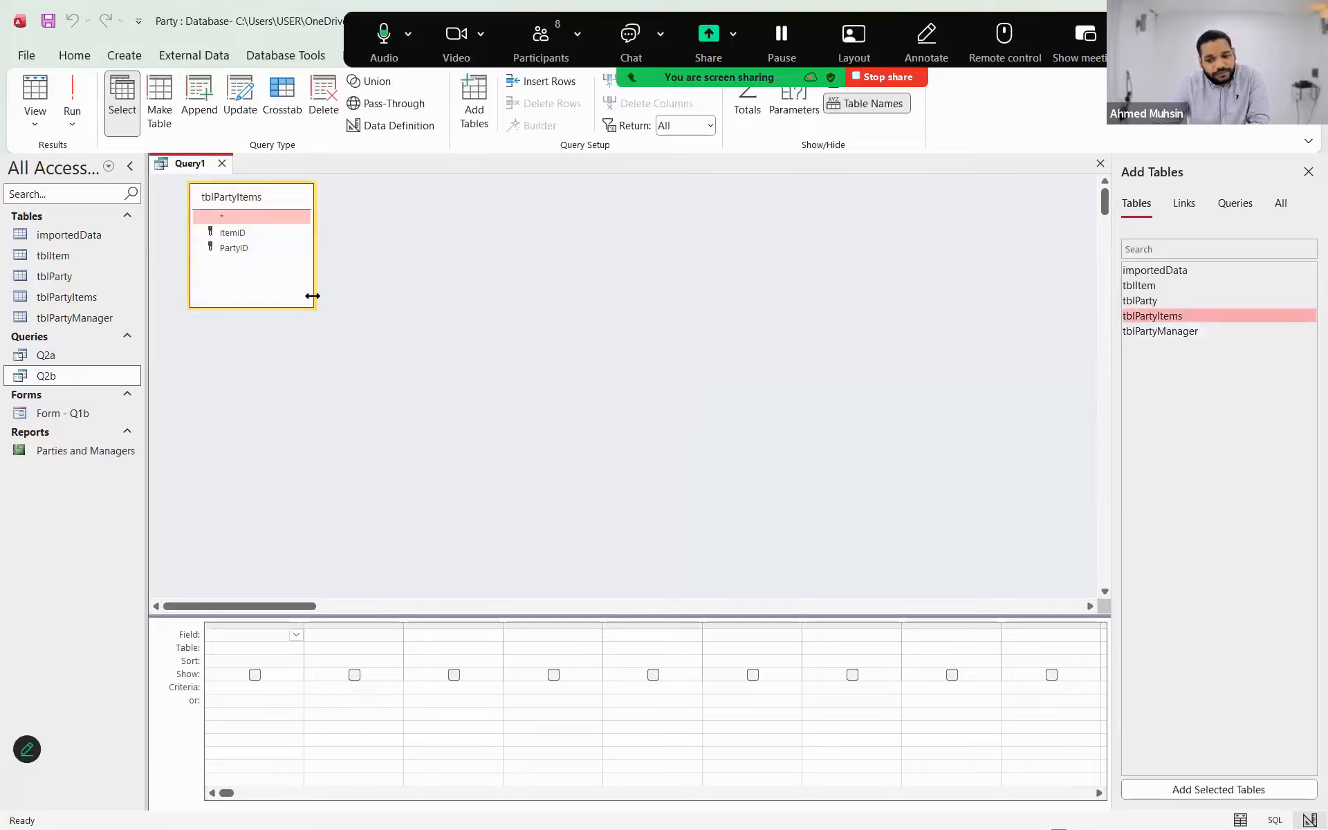
right_click(296, 202)
click(273, 275)
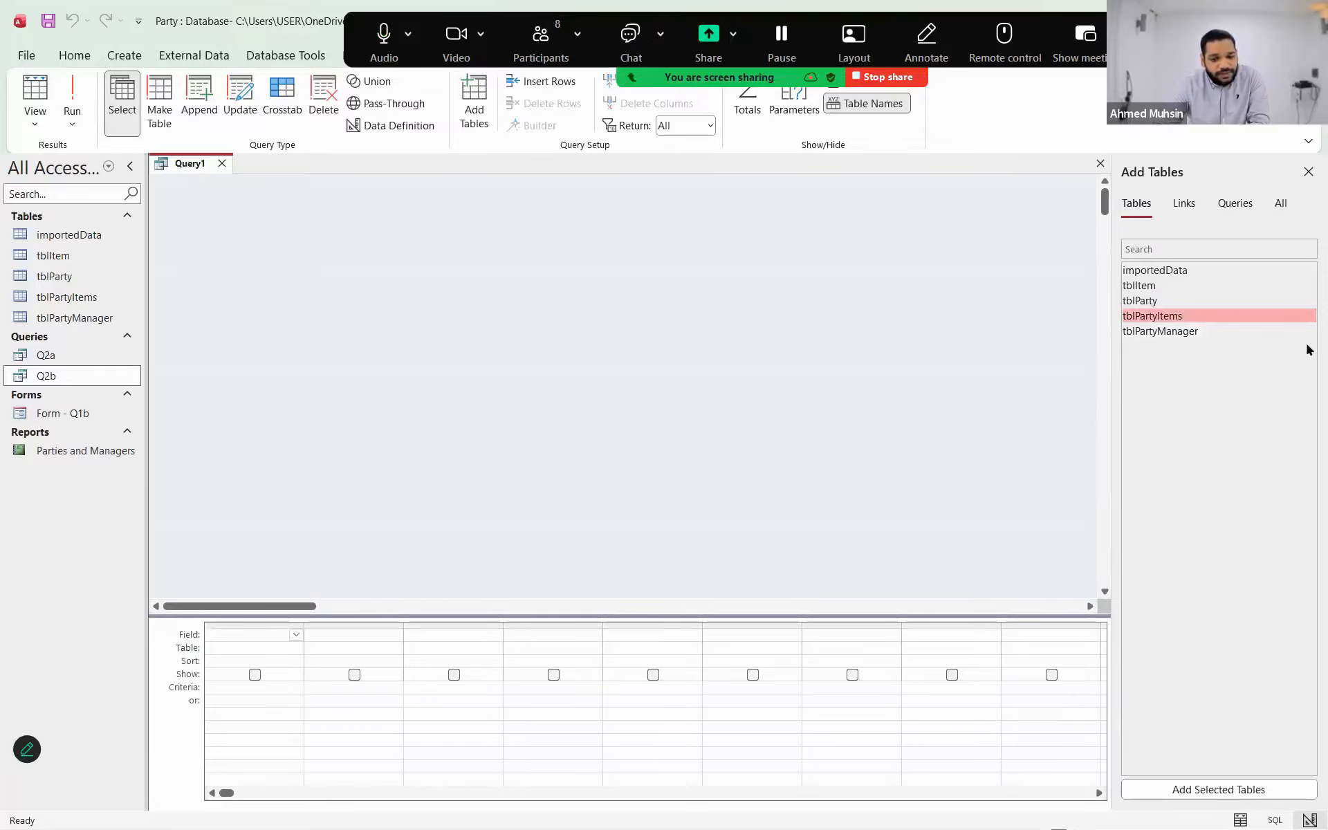
- Add tblItem to the query with its Item field in the first column, and recheck the question 3(a) wording
double_click(1151, 289)
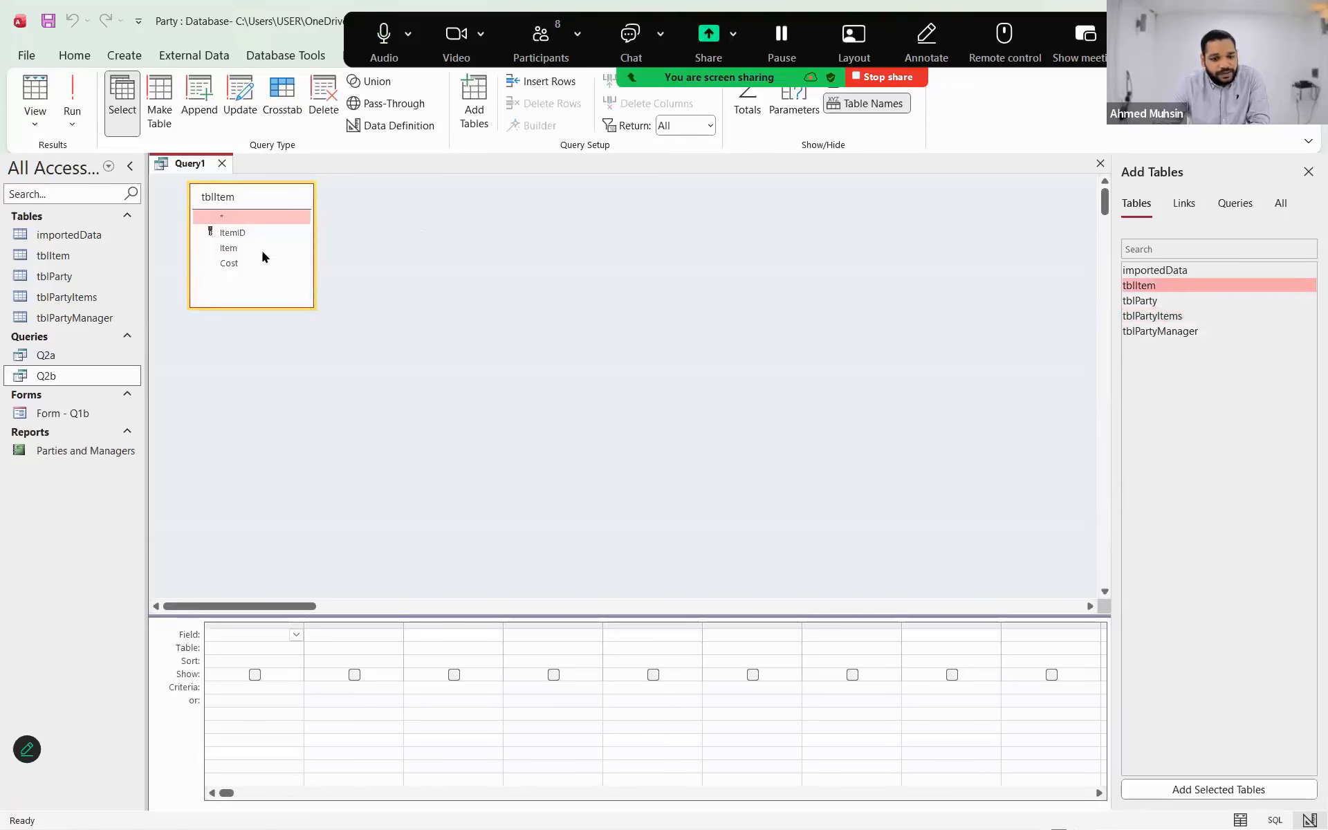
drag(259, 251, 299, 637)
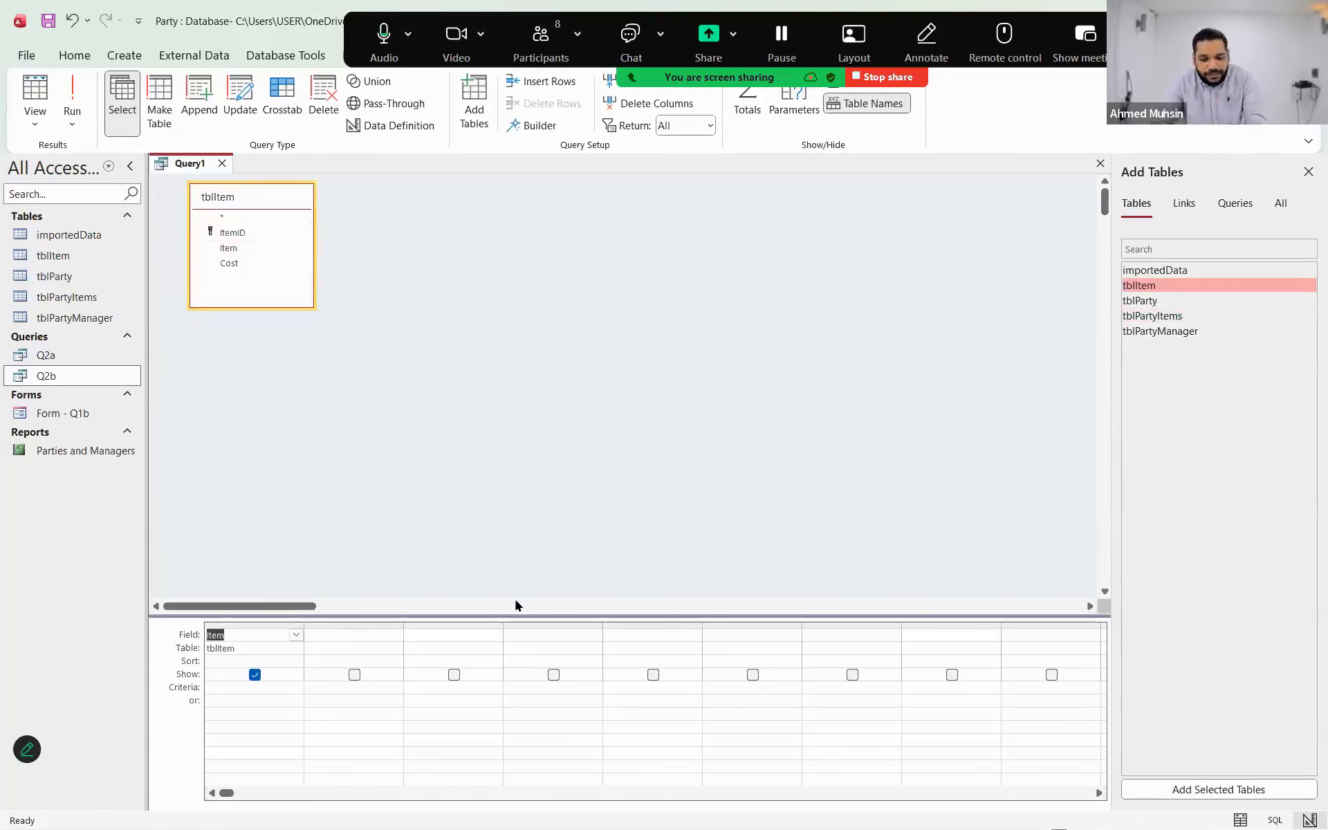
key(ctrl+shift+a)
key(alt+Tab)
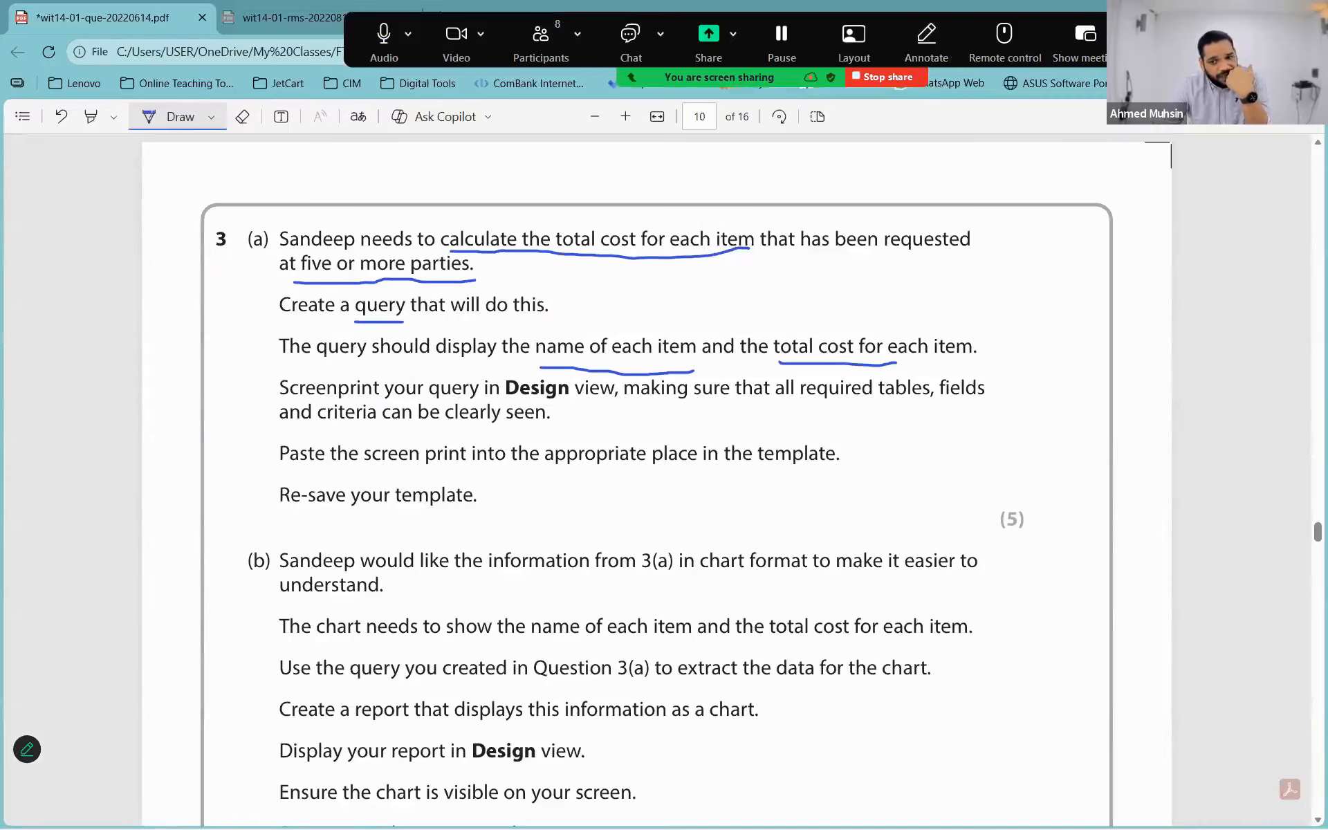
key(alt+Tab)
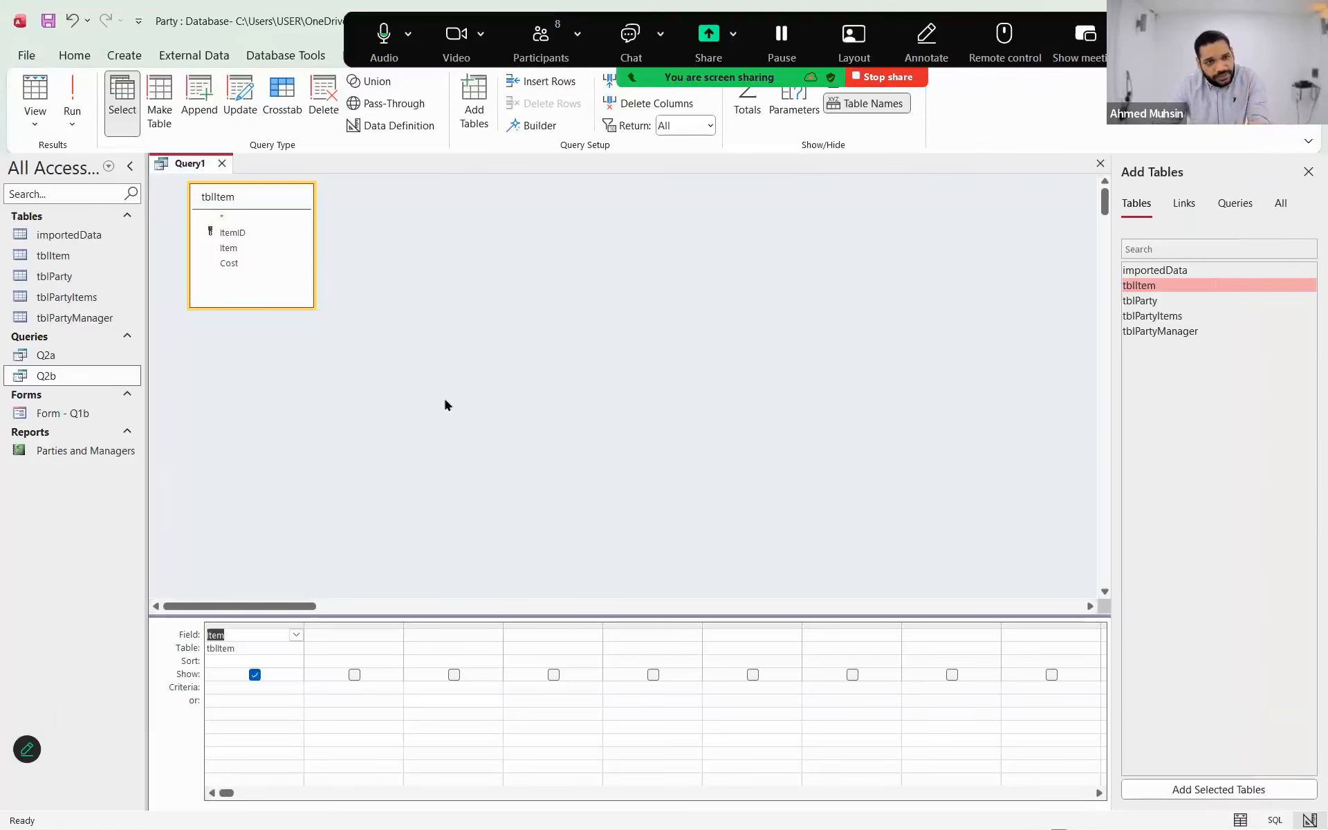
key(alt+Tab)
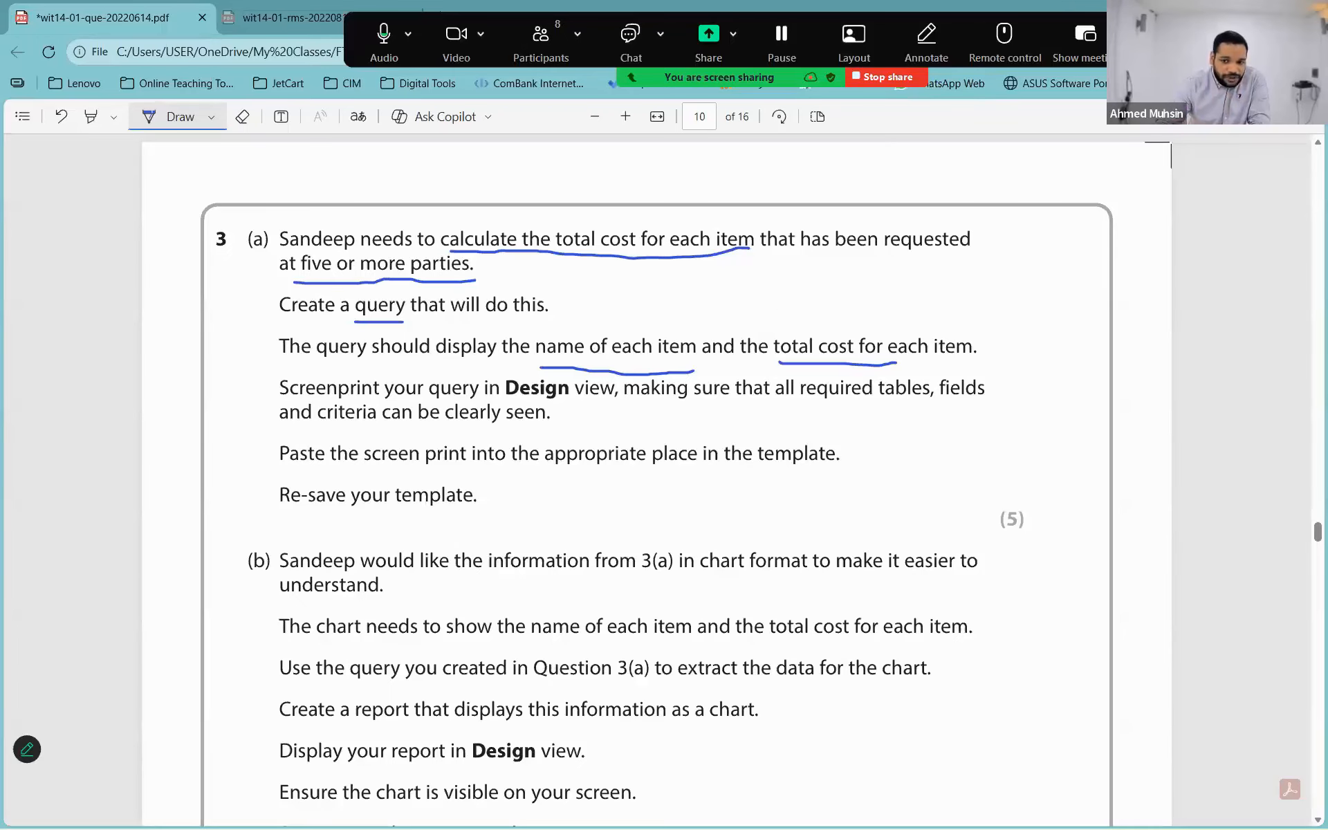
click(1227, 16)
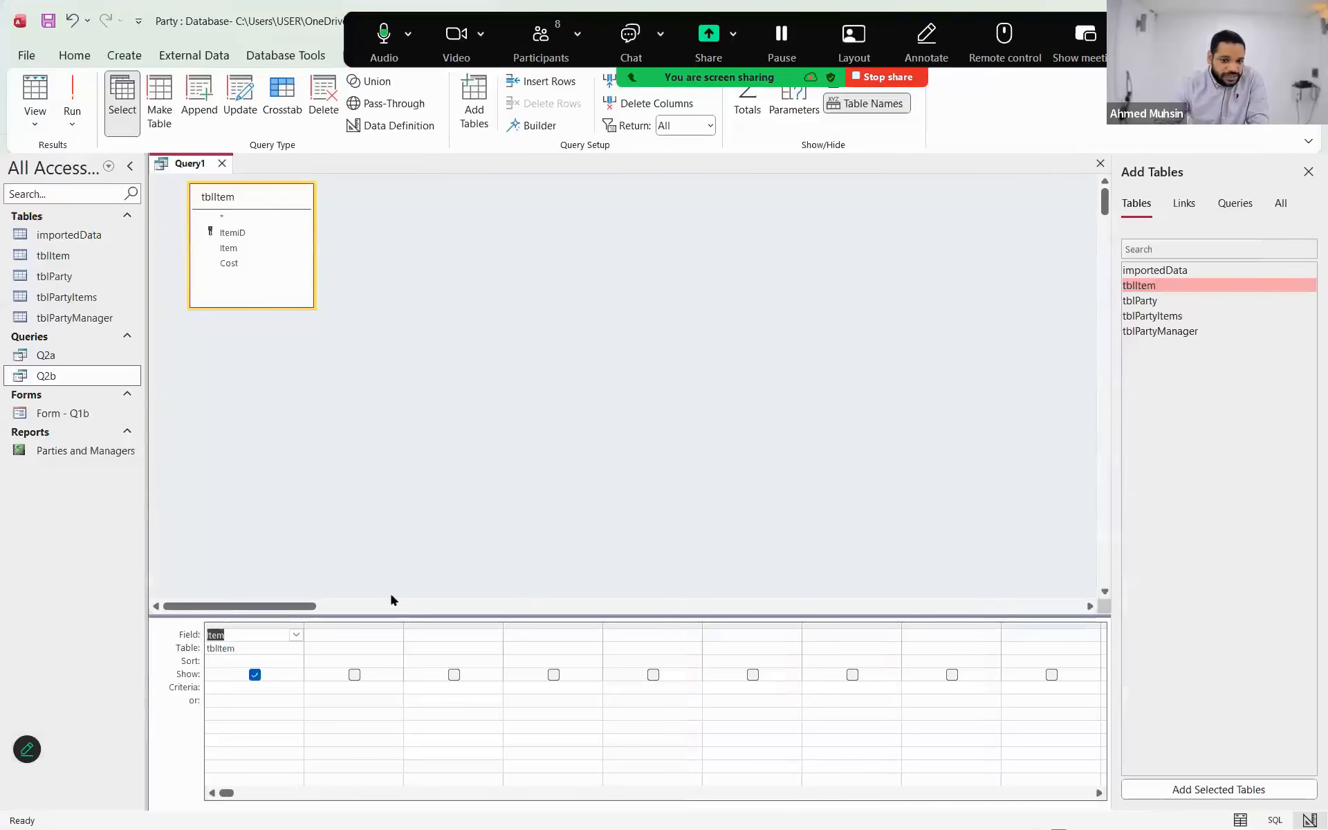
- Add tblParty to the query and place its PartyID field in the second column
click(338, 634)
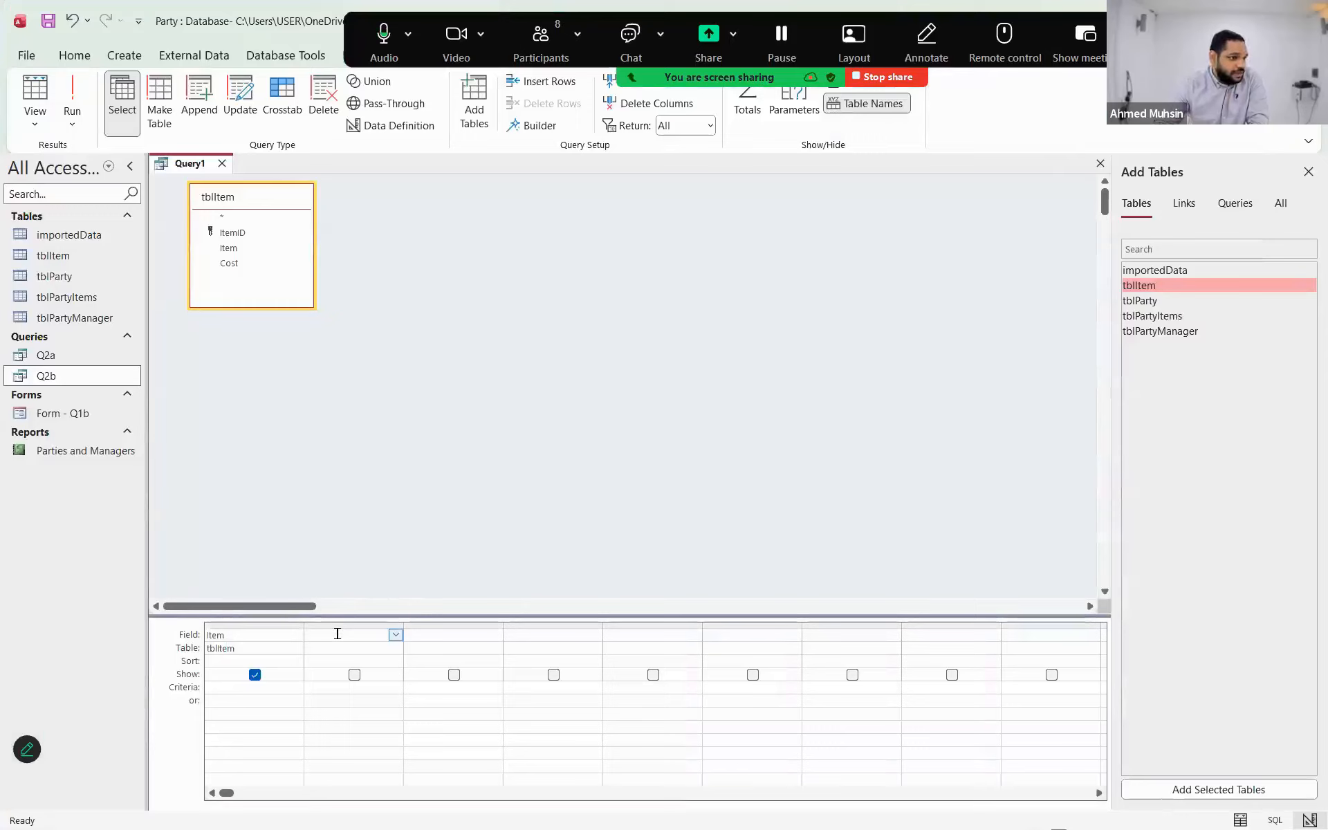
double_click(1151, 300)
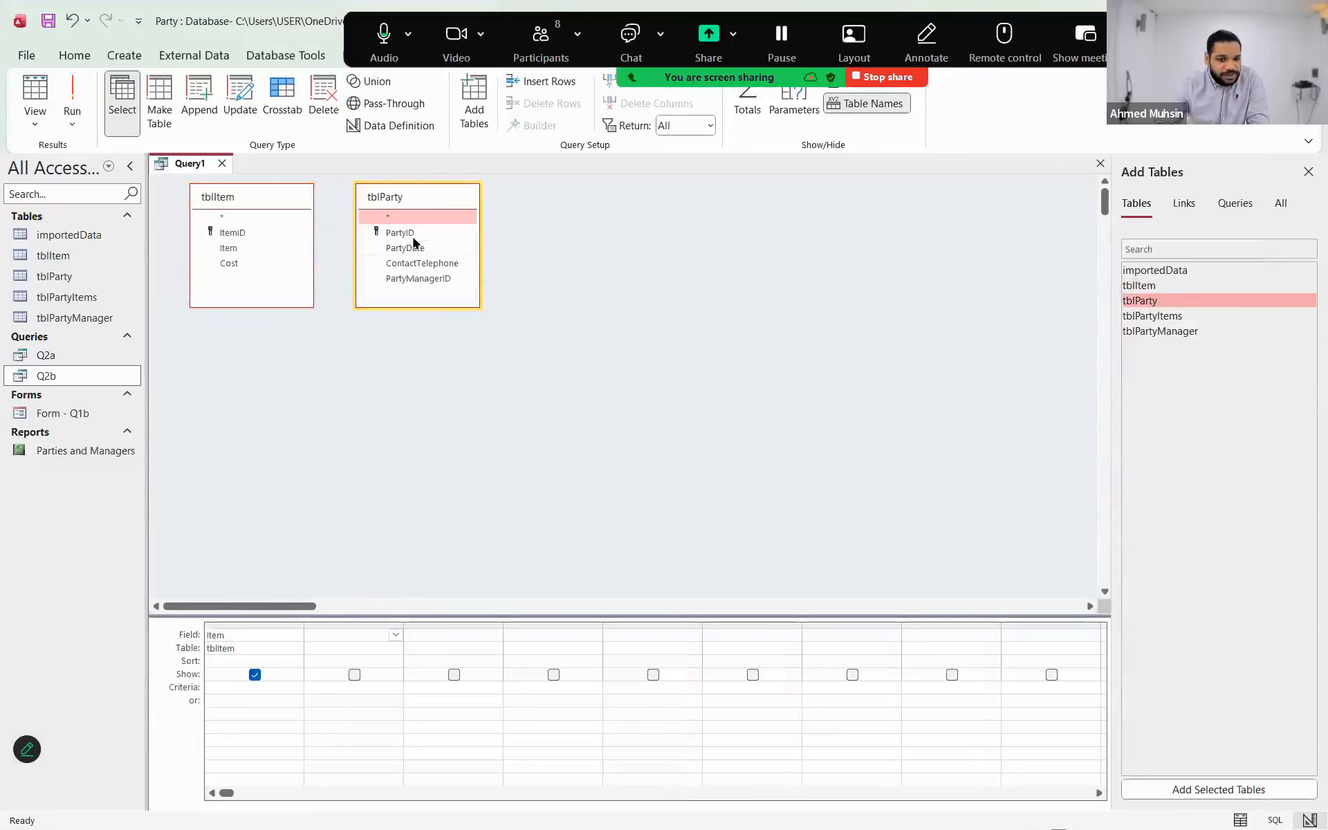
double_click(413, 239)
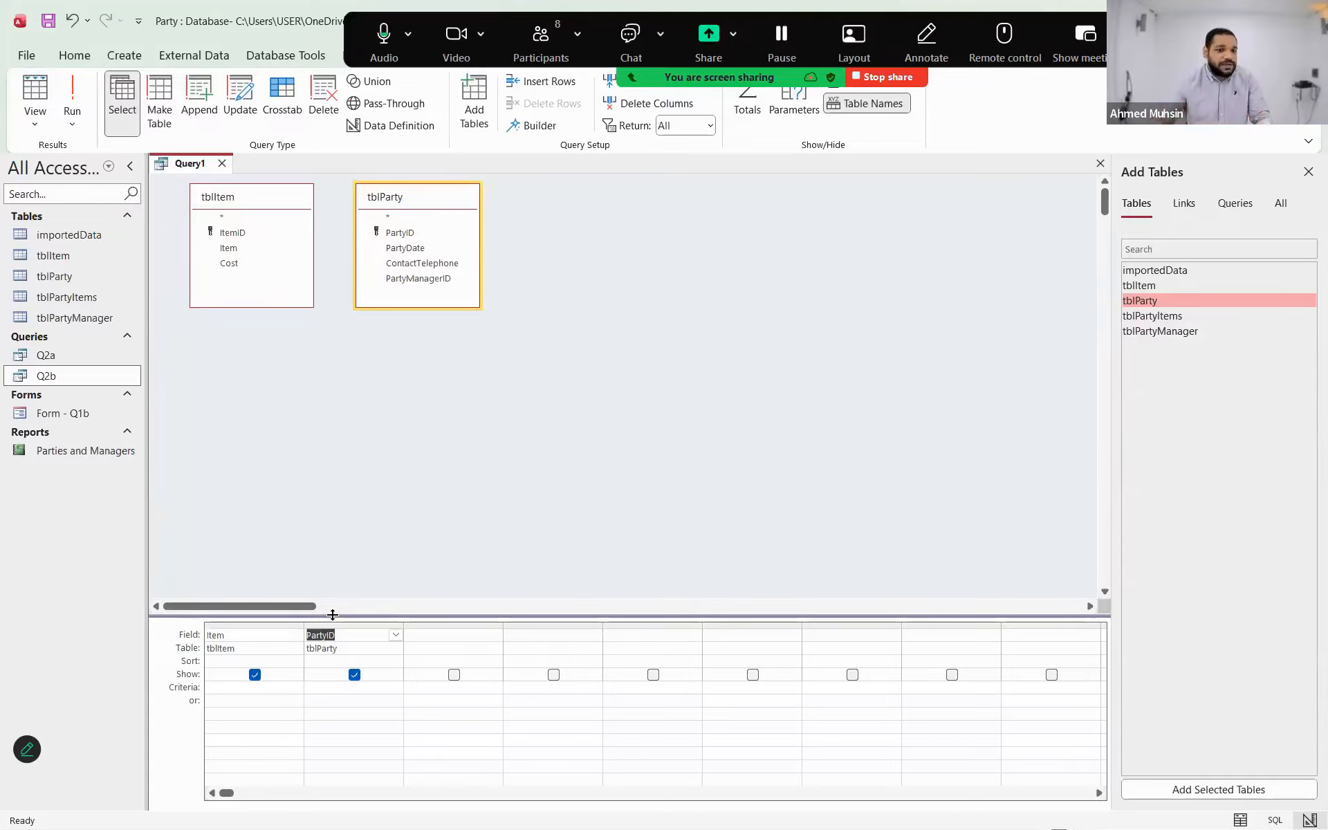
- Examine how items pair with party IDs in the query's datasheet, then return to Design view
click(73, 97)
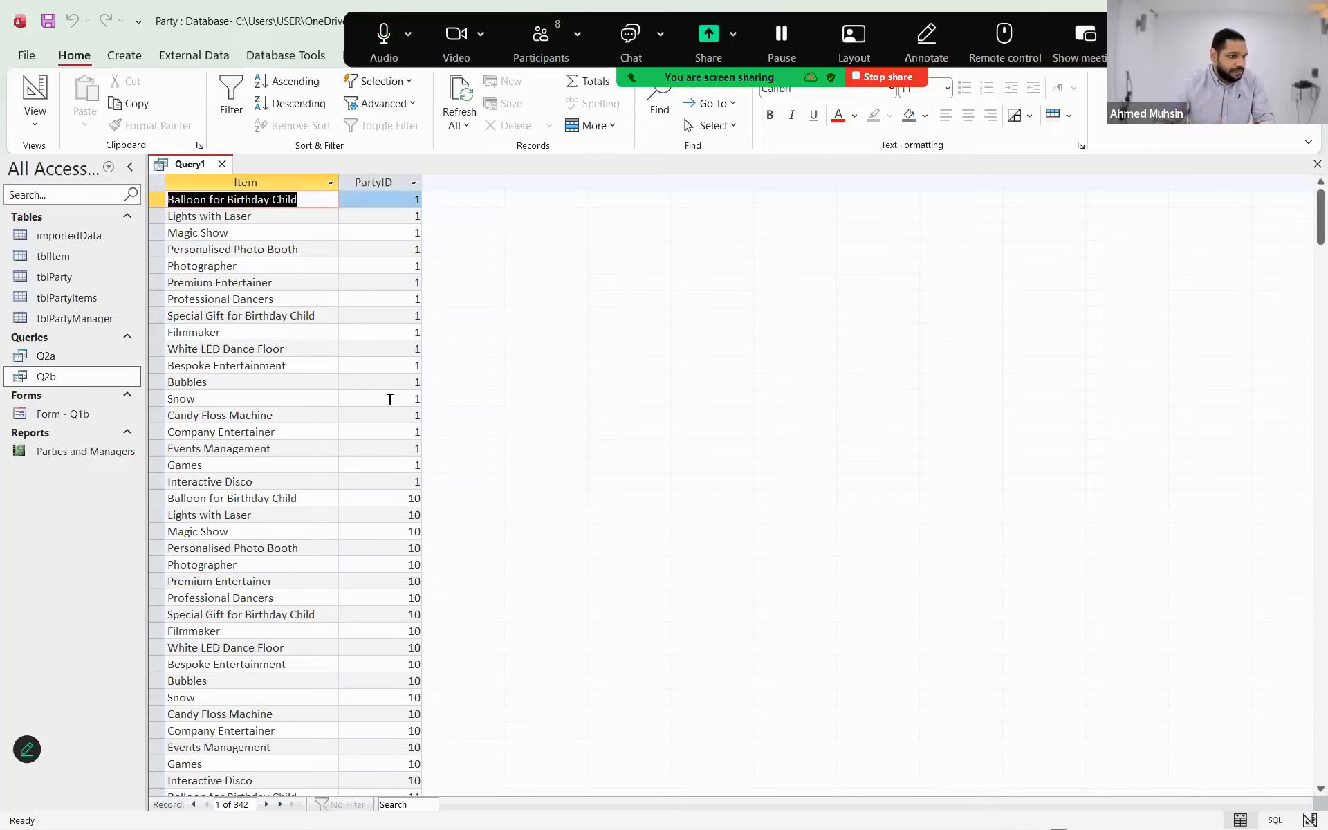
click(34, 122)
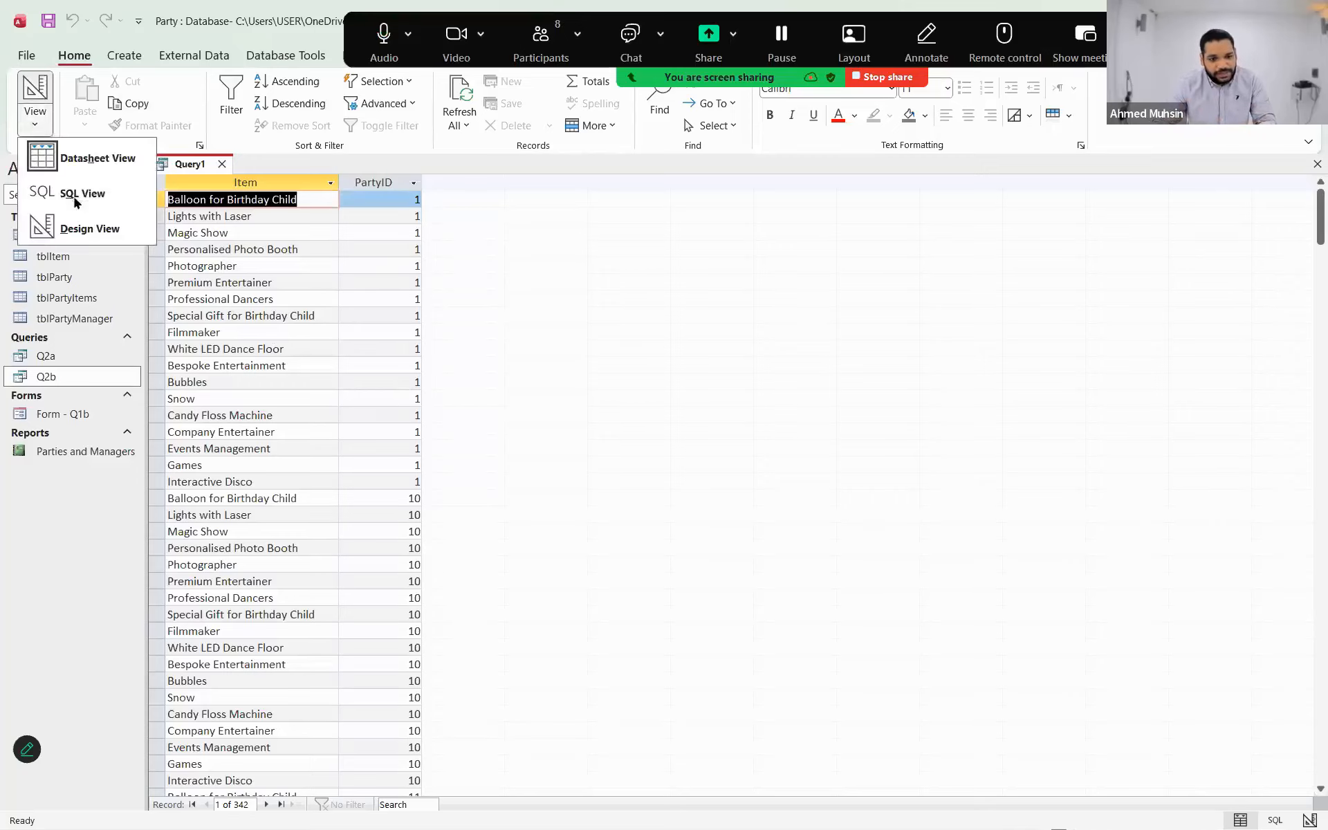
click(67, 232)
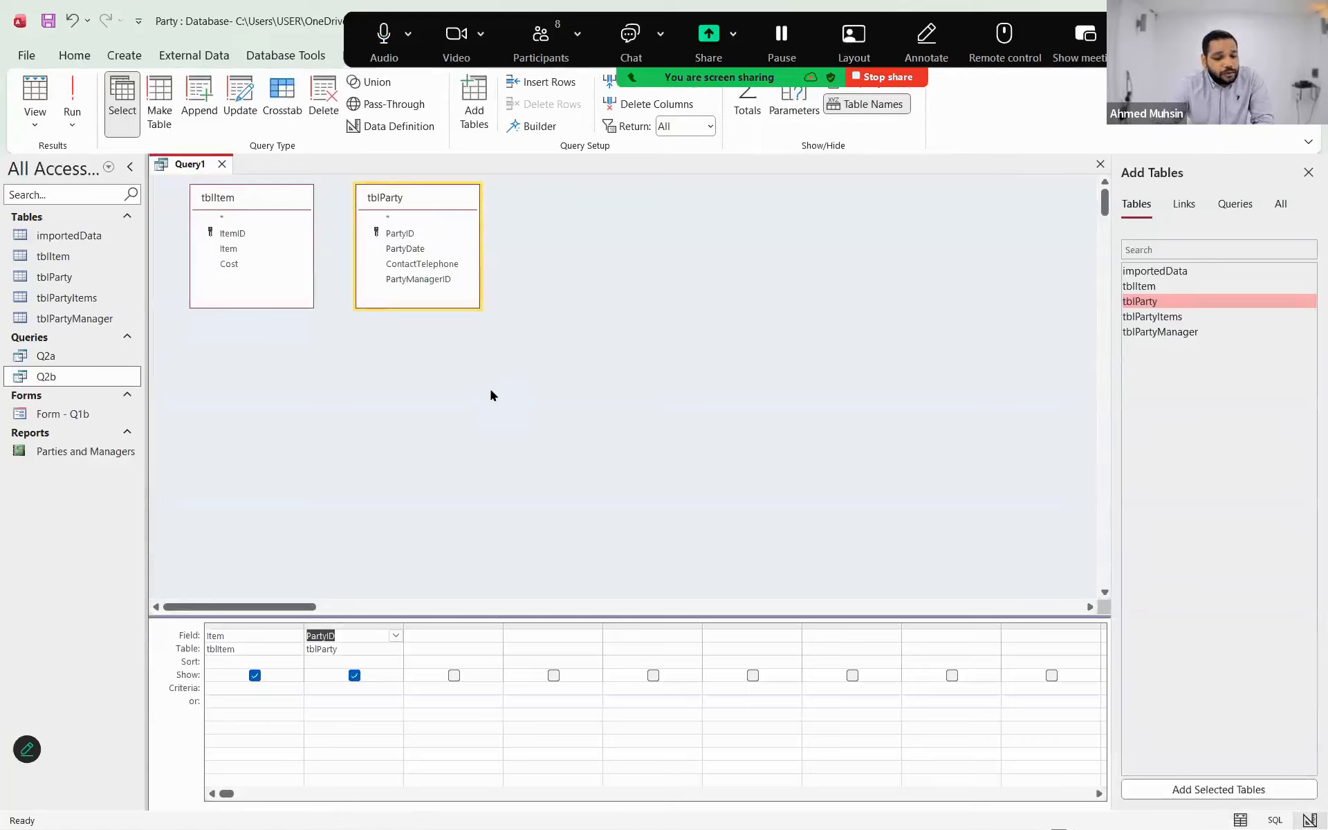
drag(403, 626, 417, 626)
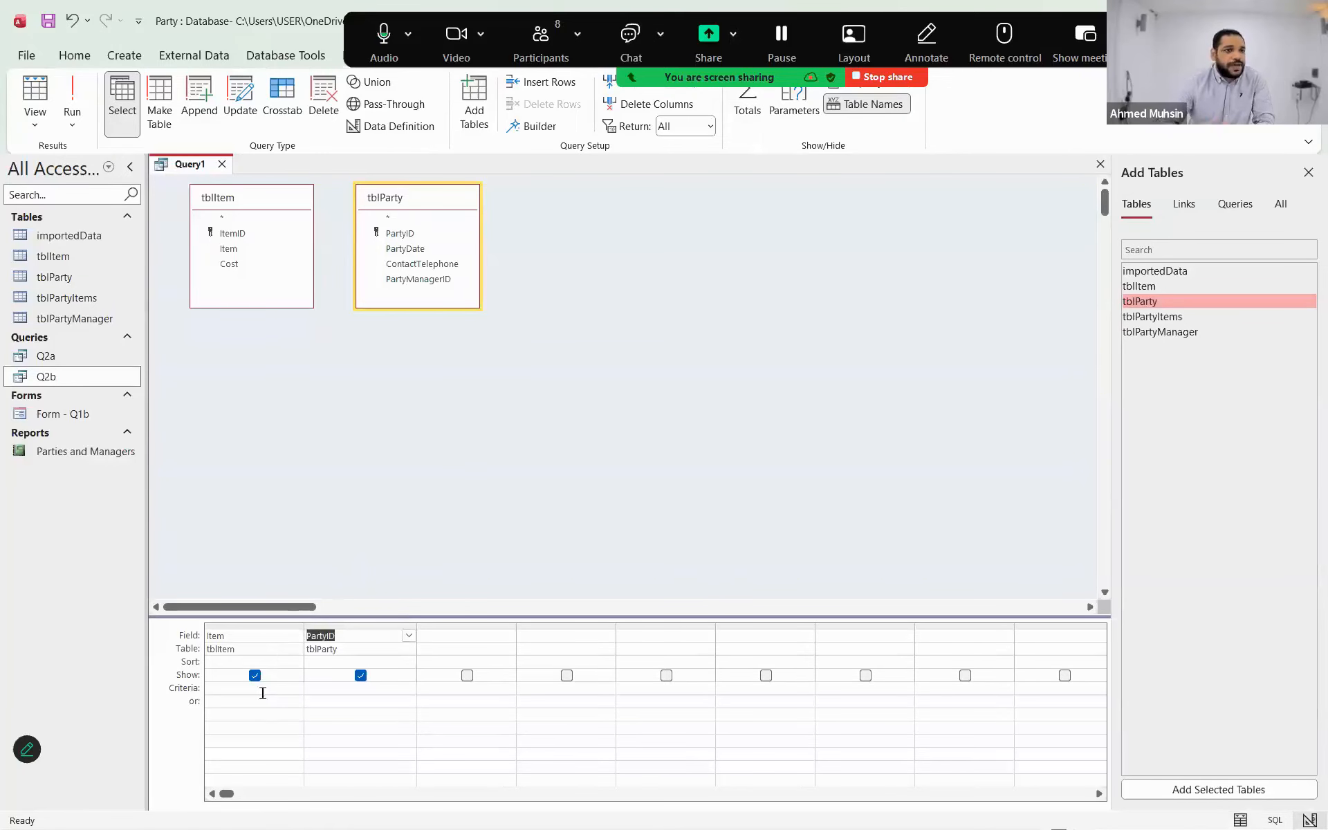
click(35, 119)
click(43, 156)
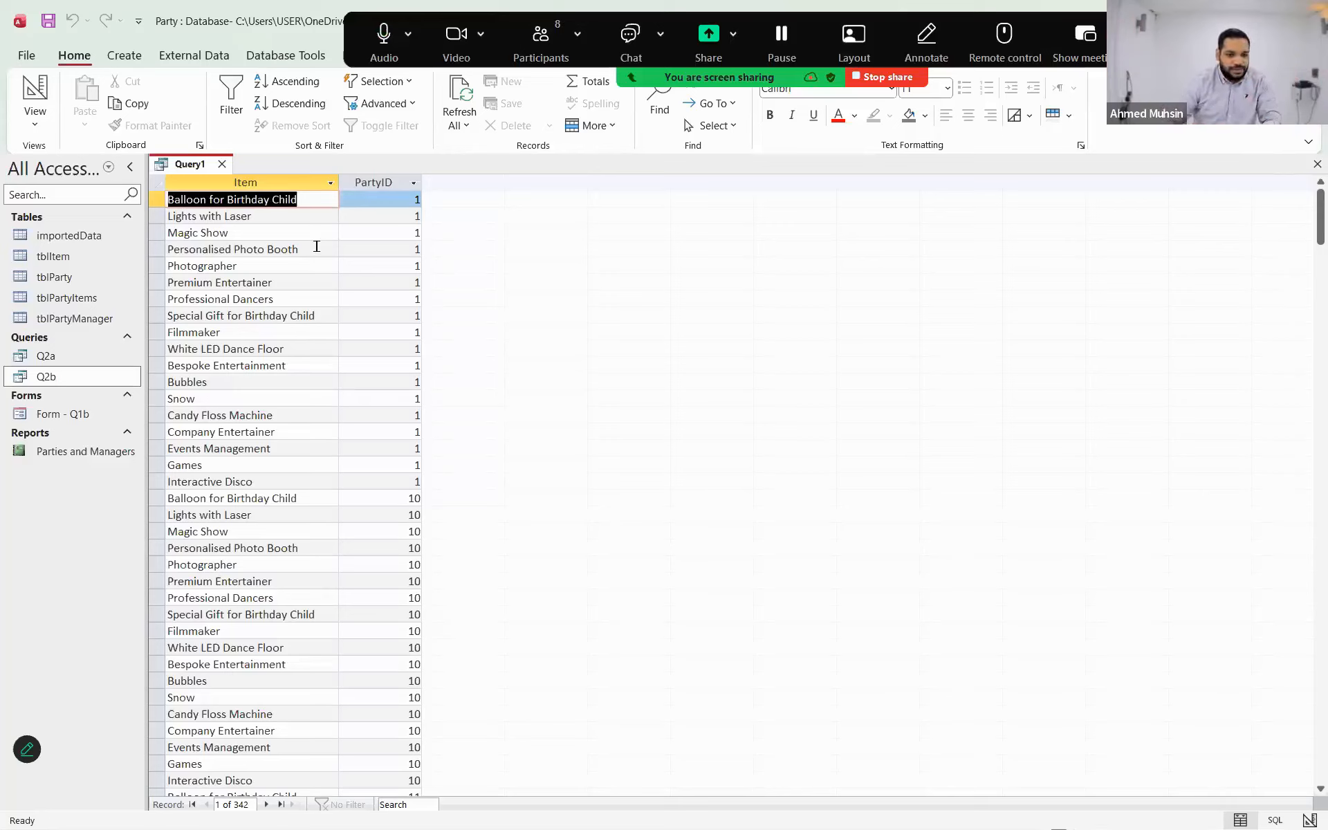
click(271, 210)
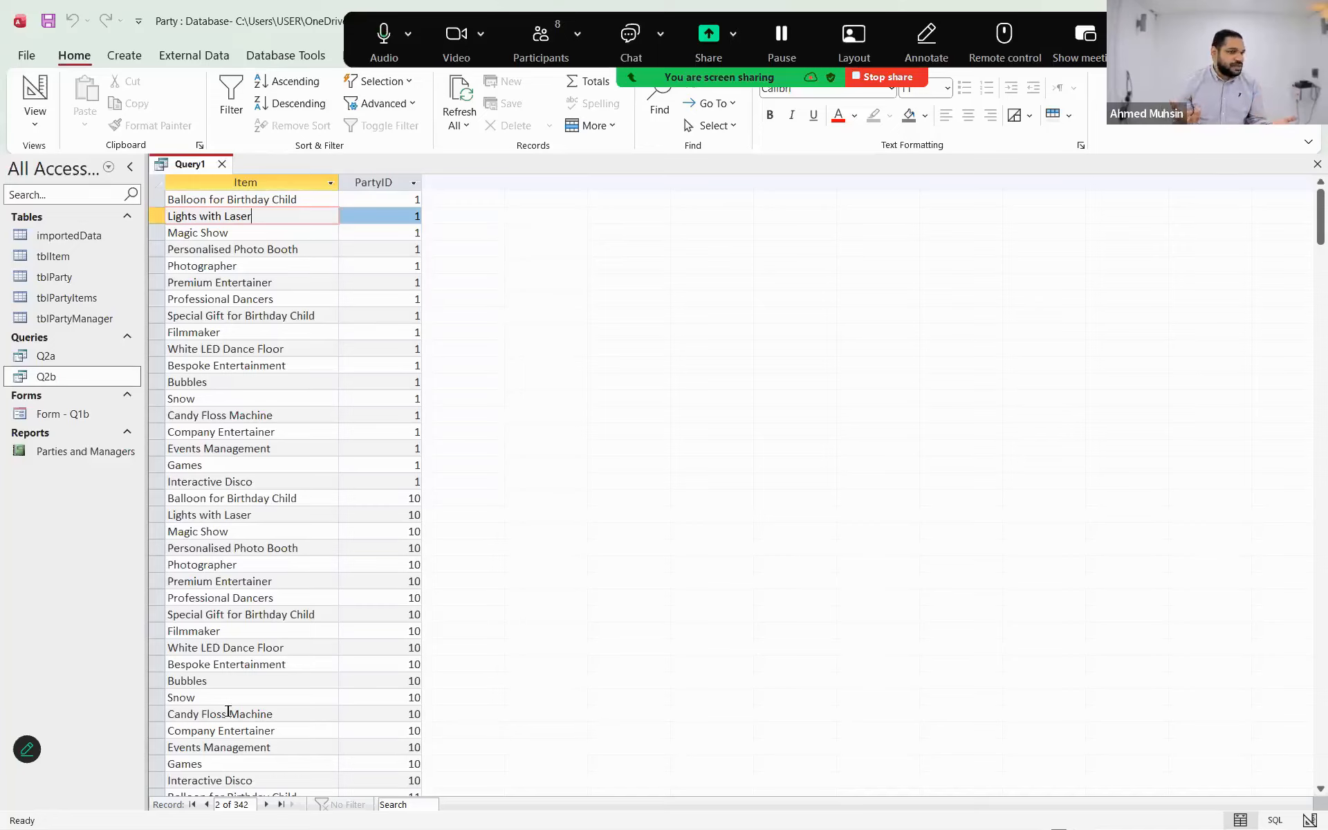
click(44, 125)
click(78, 225)
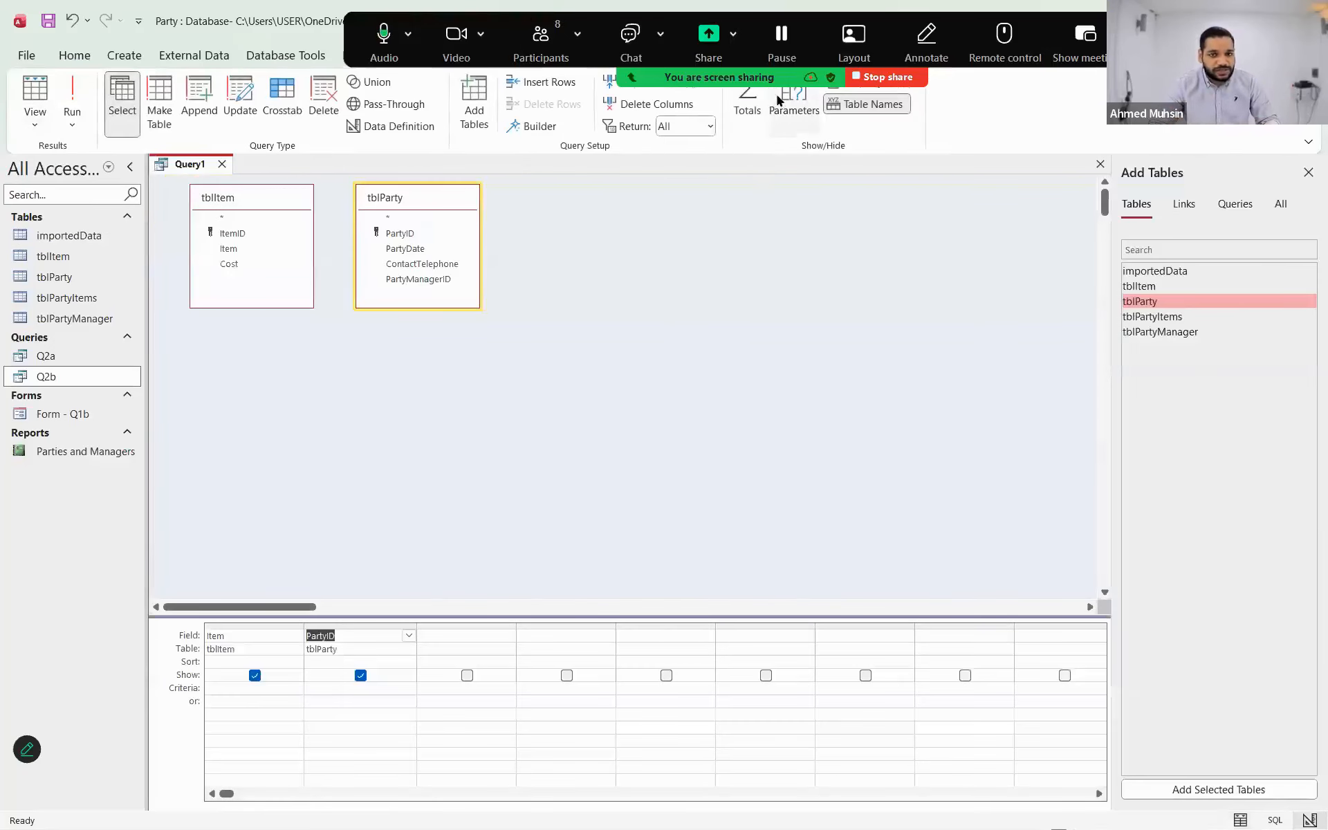
- Show the Total row in the query design grid and widen the Item and PartyID columns
click(732, 175)
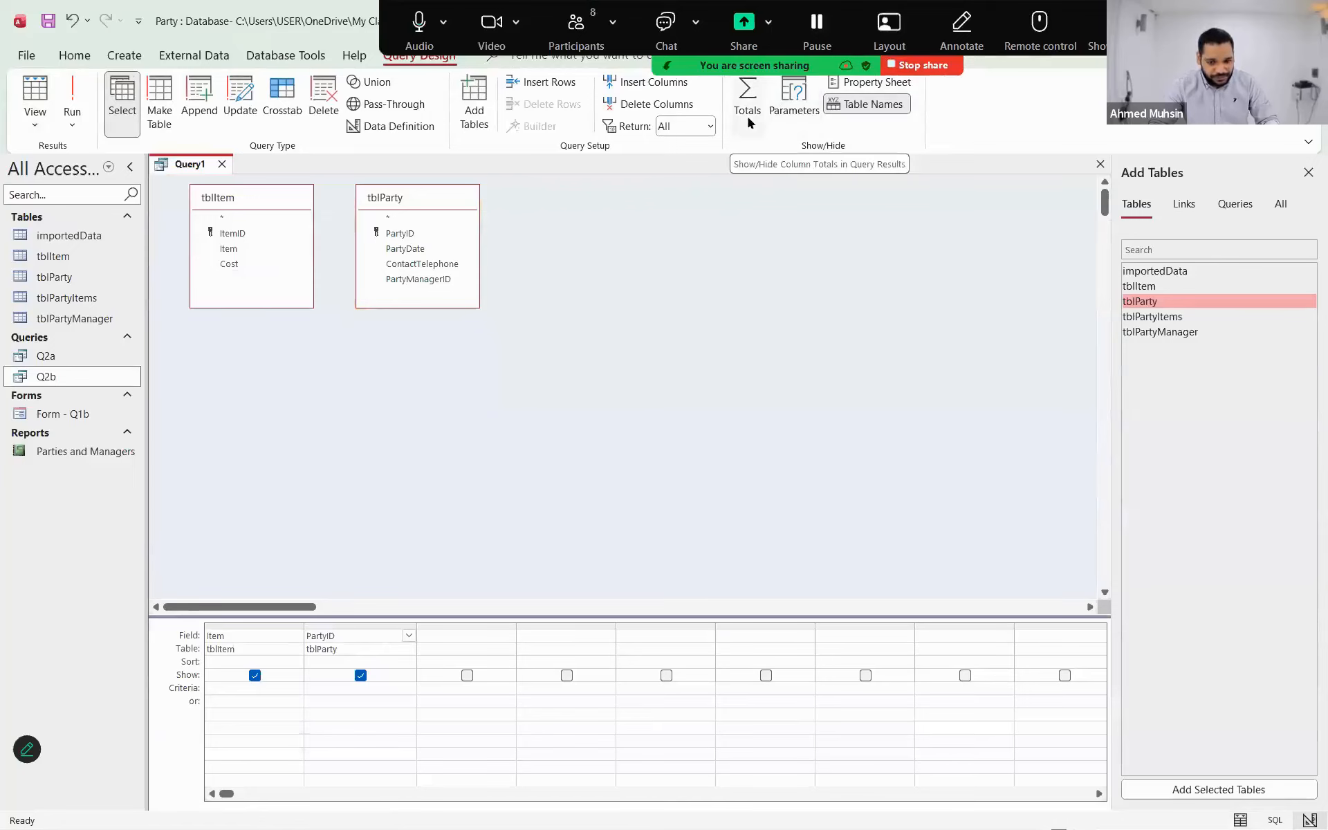
click(748, 119)
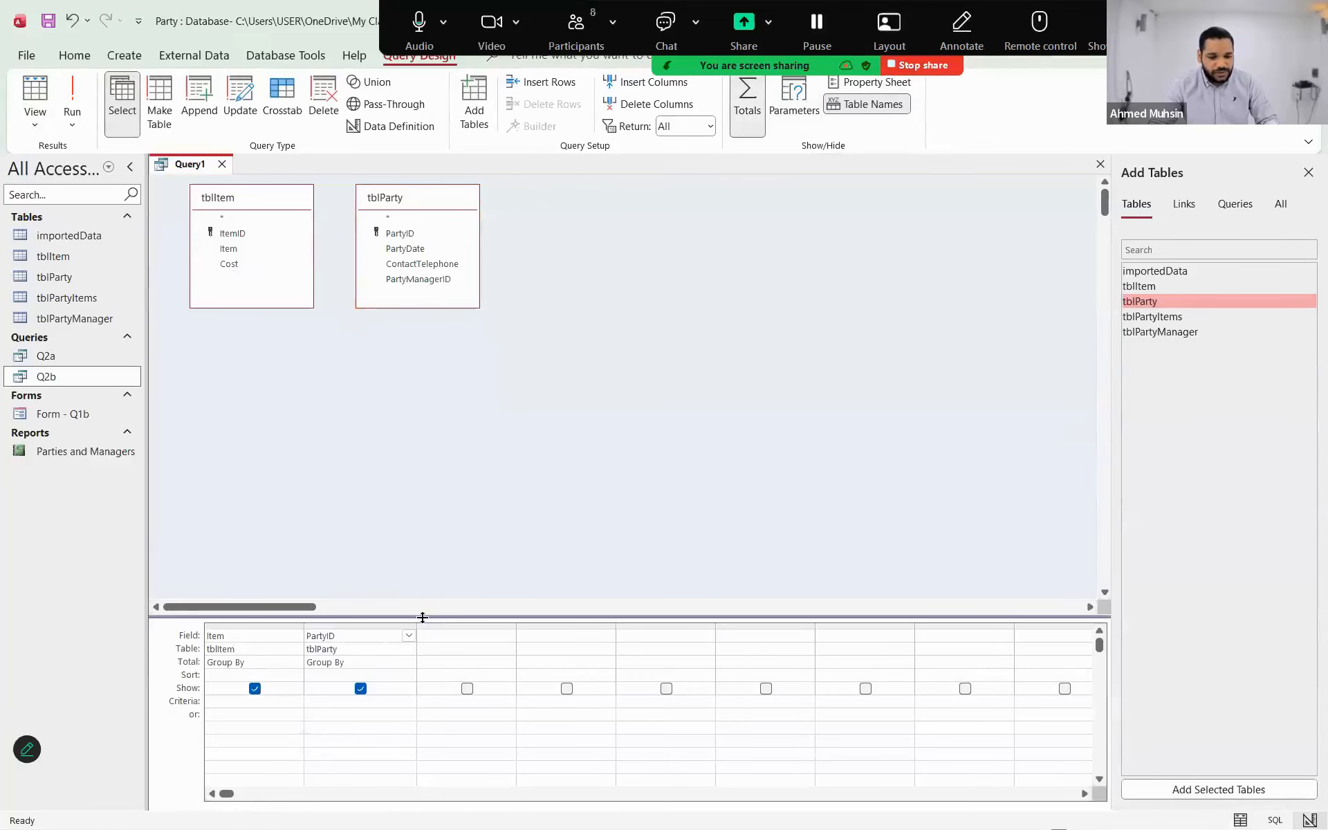
drag(414, 623, 428, 625)
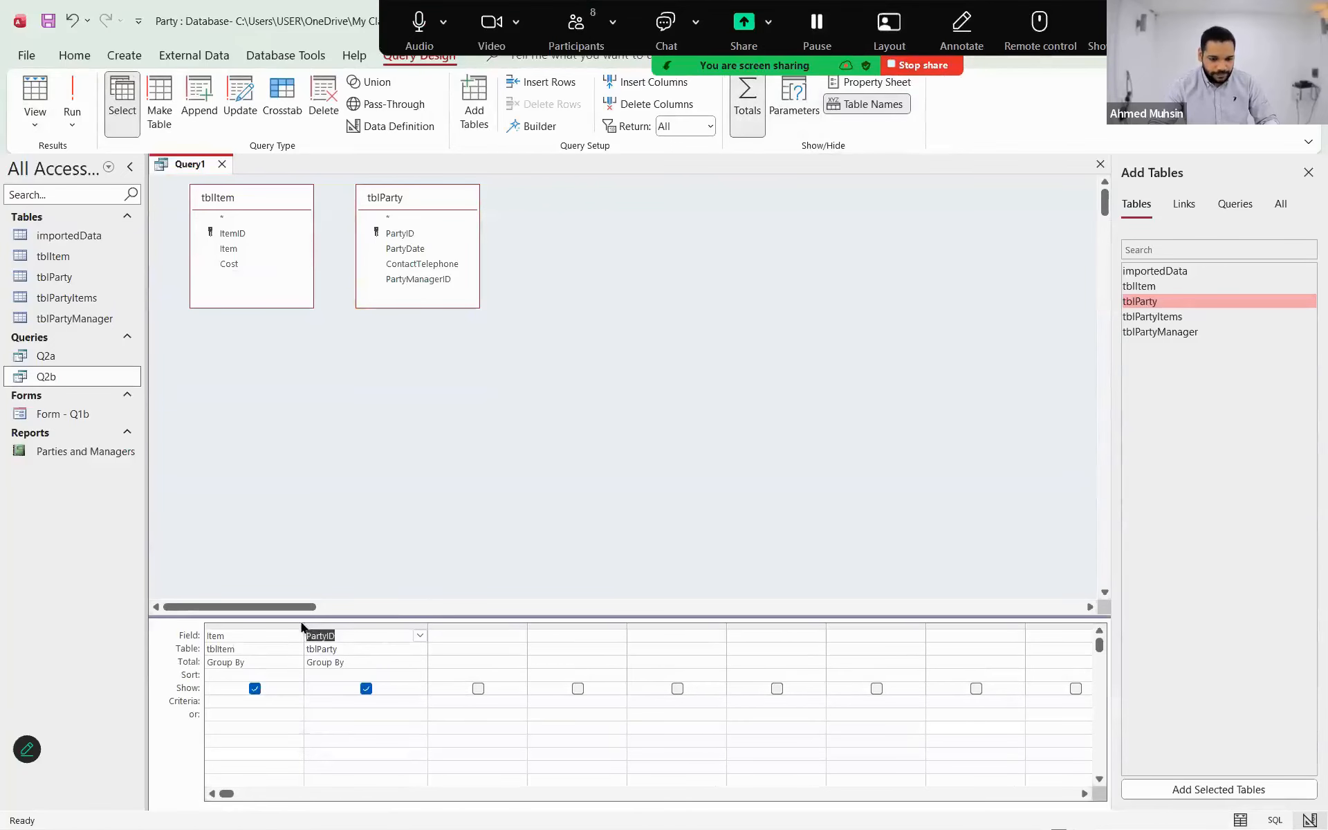
drag(304, 624, 325, 625)
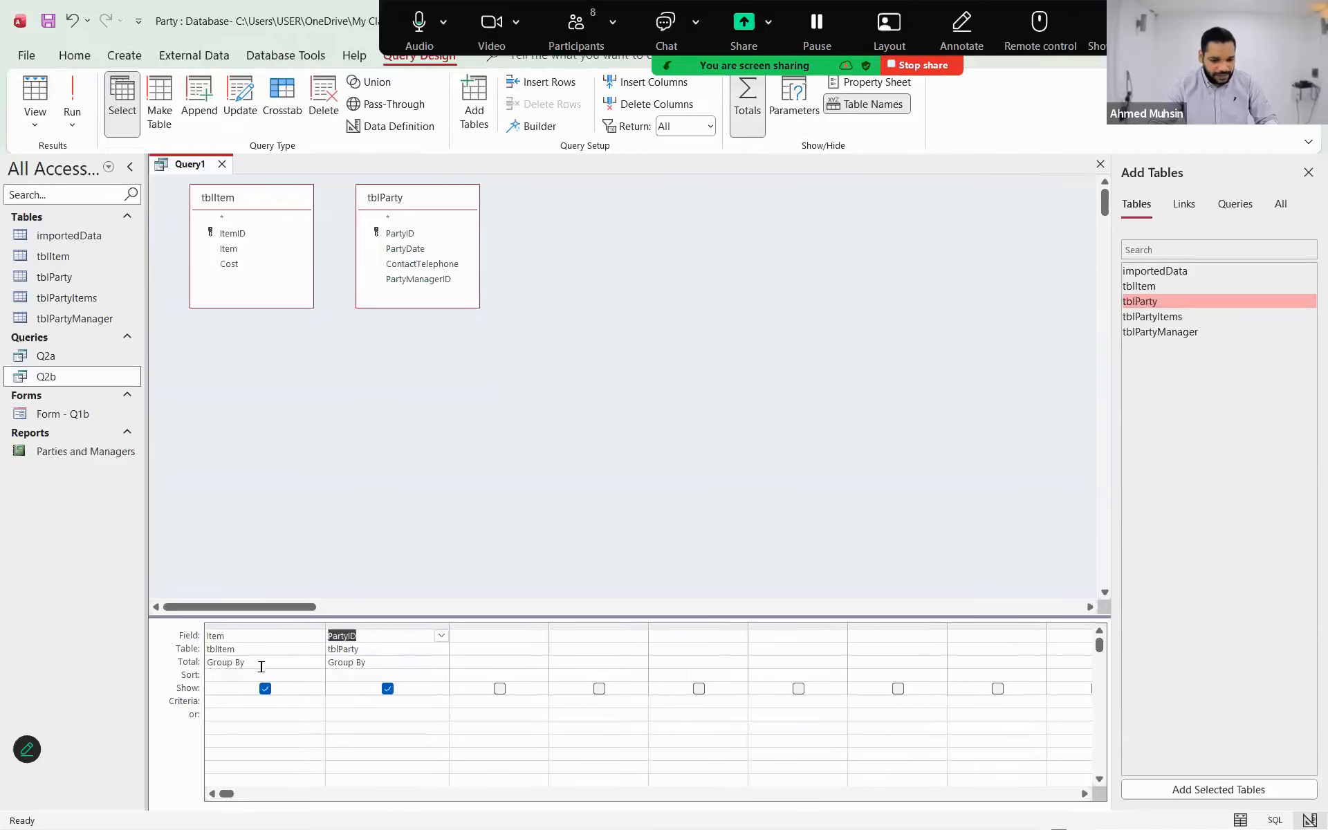
- Set the PartyID column's Total to Count, keeping Item as Group By, and run the query
click(268, 674)
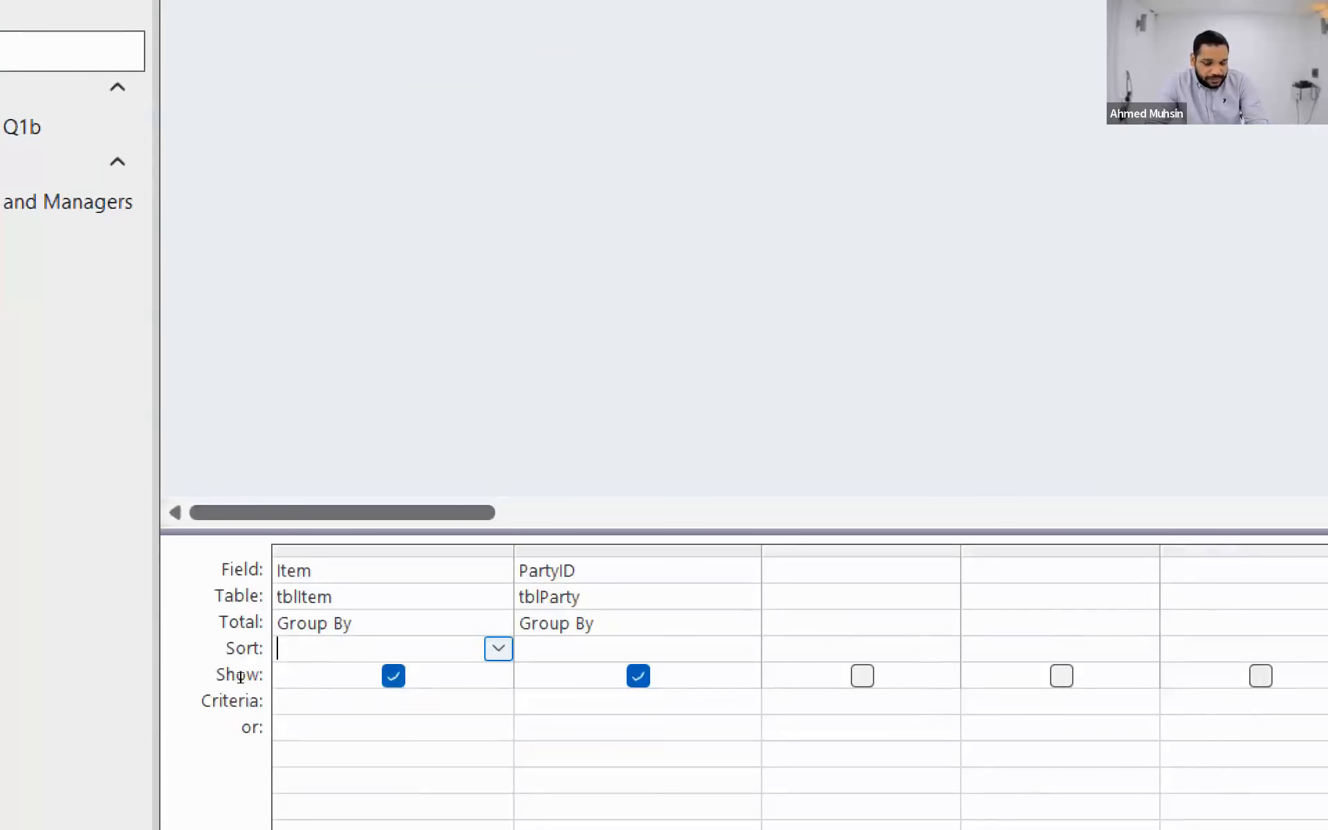
click(650, 623)
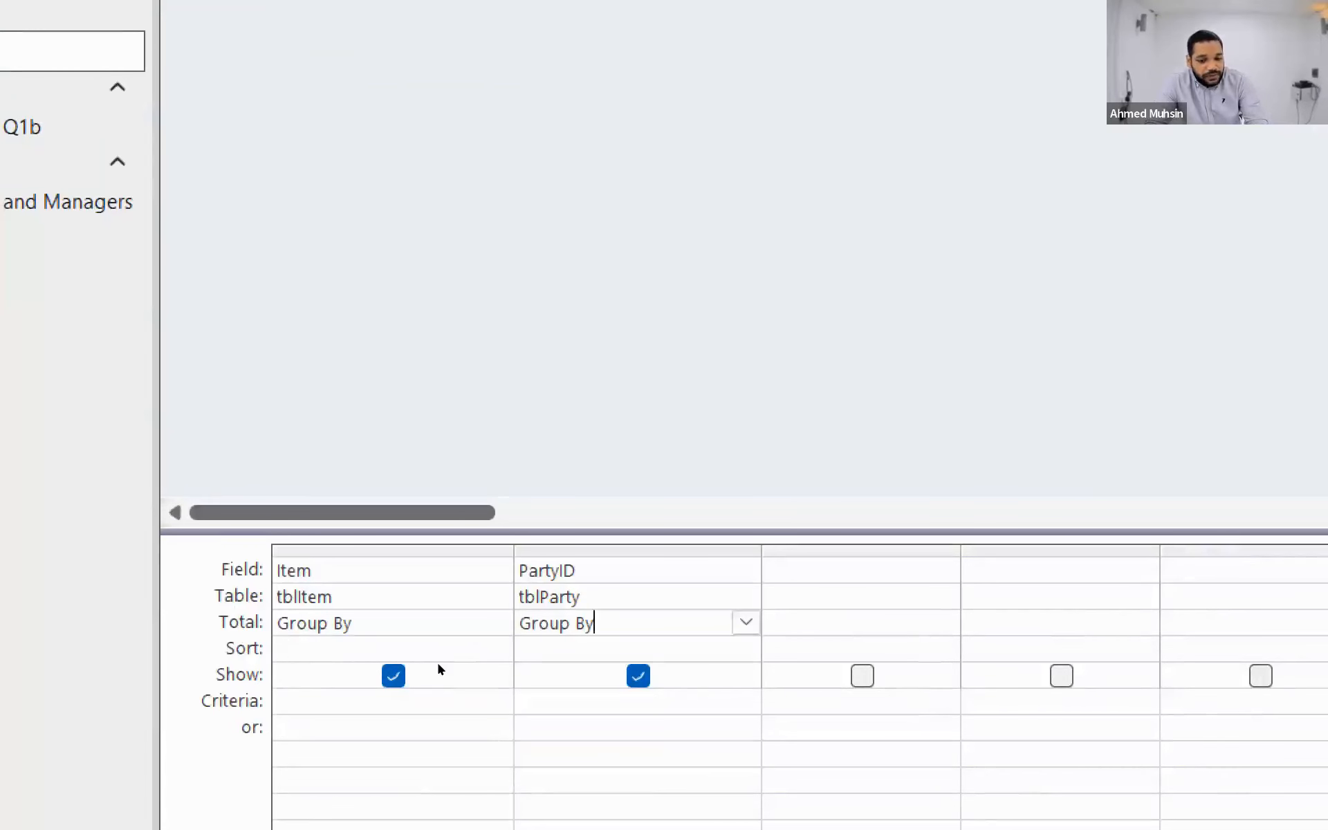
key(alt+Down)
key(Down)
key(Down)
key(Down)
key(Down)
key(Down)
key(Down)
key(Down)
key(Down)
key(Down)
key(Up)
key(Up)
key(Up)
key(Up)
key(Return)
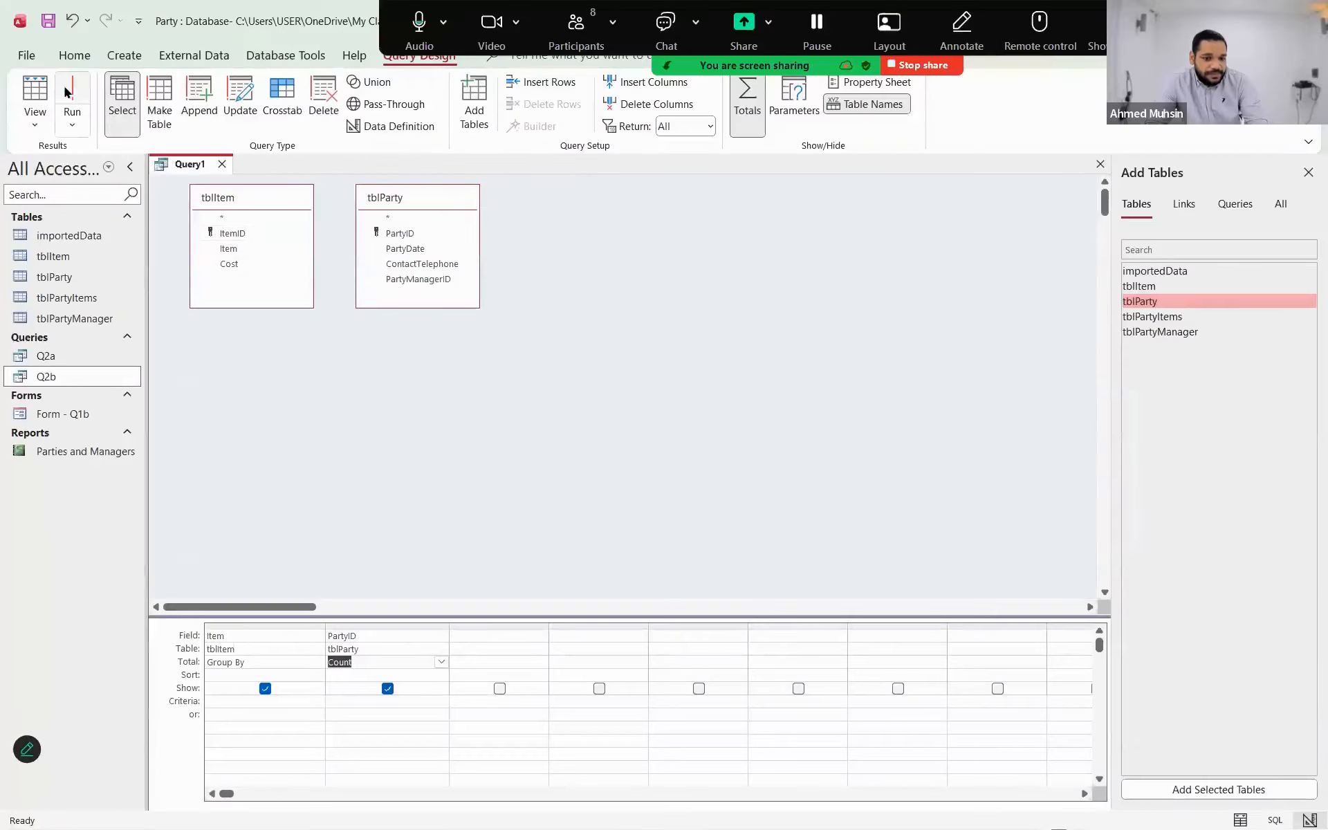
click(67, 92)
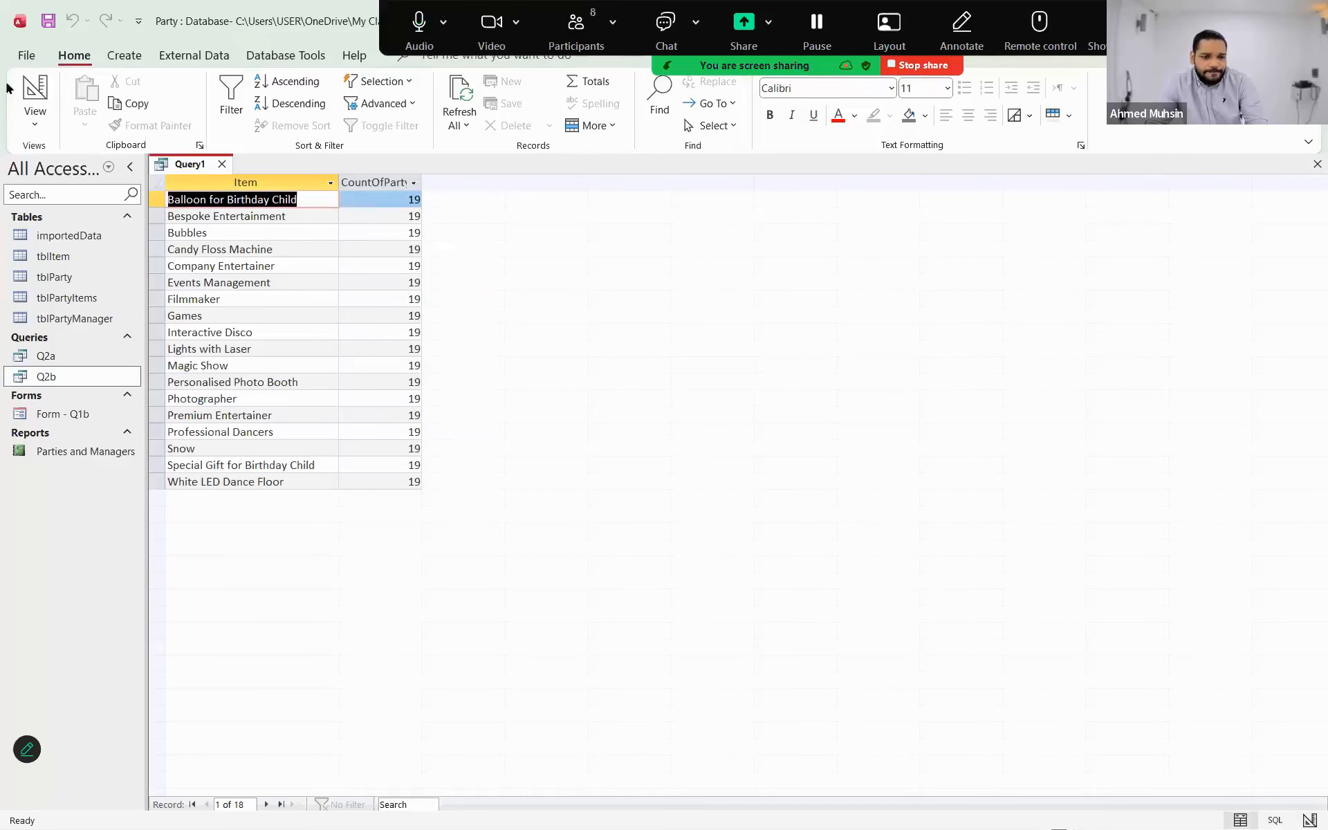
- Return to Design view and delete both the Item and PartyID columns from the query grid
click(33, 117)
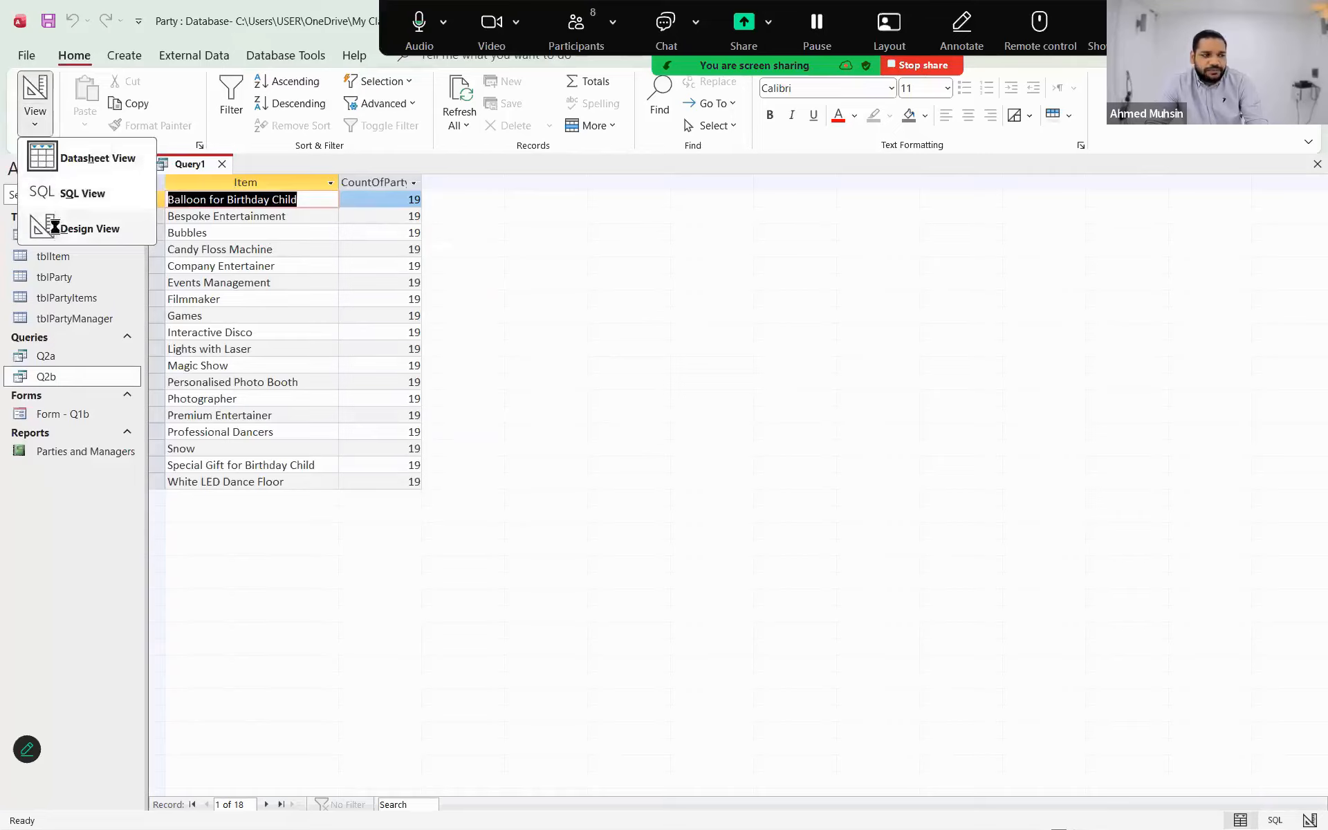
click(52, 226)
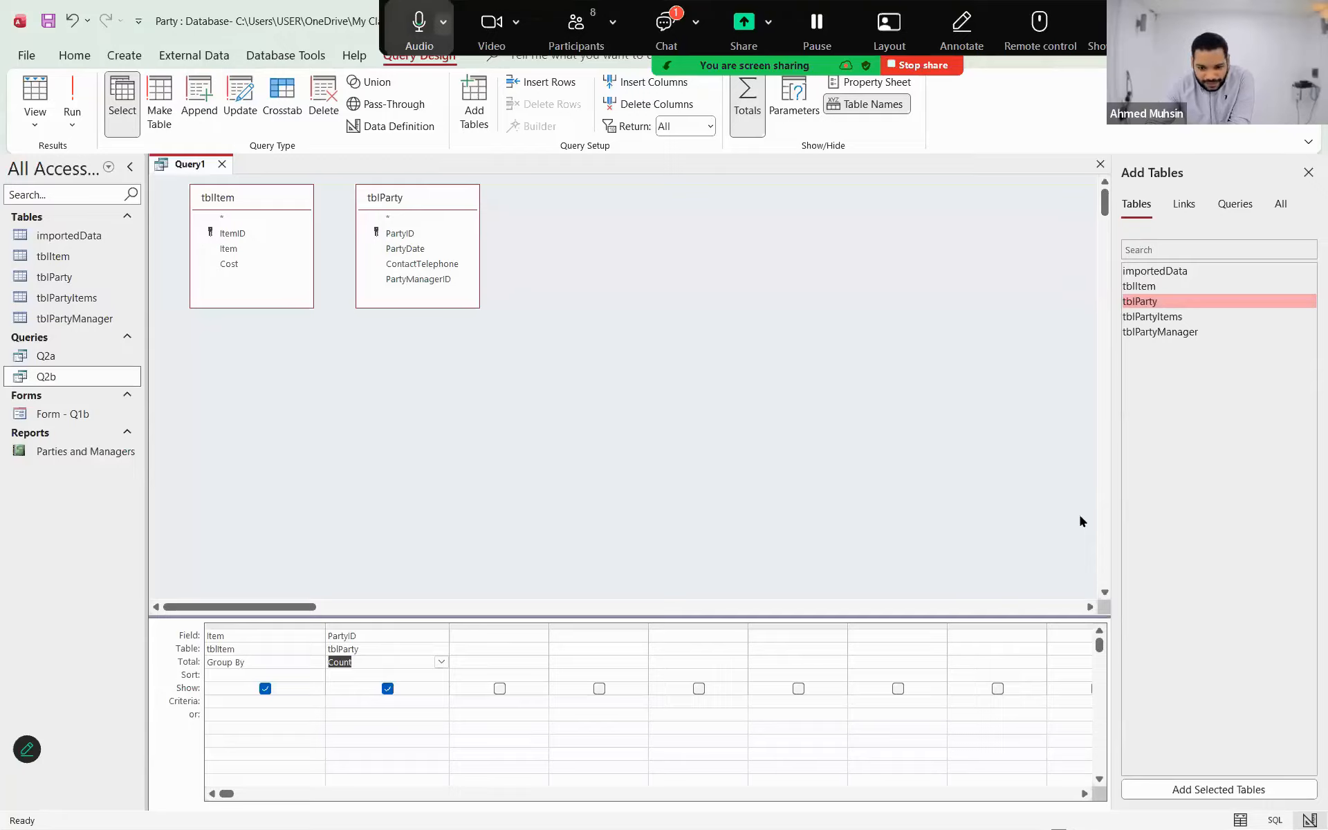
click(666, 30)
click(1185, 290)
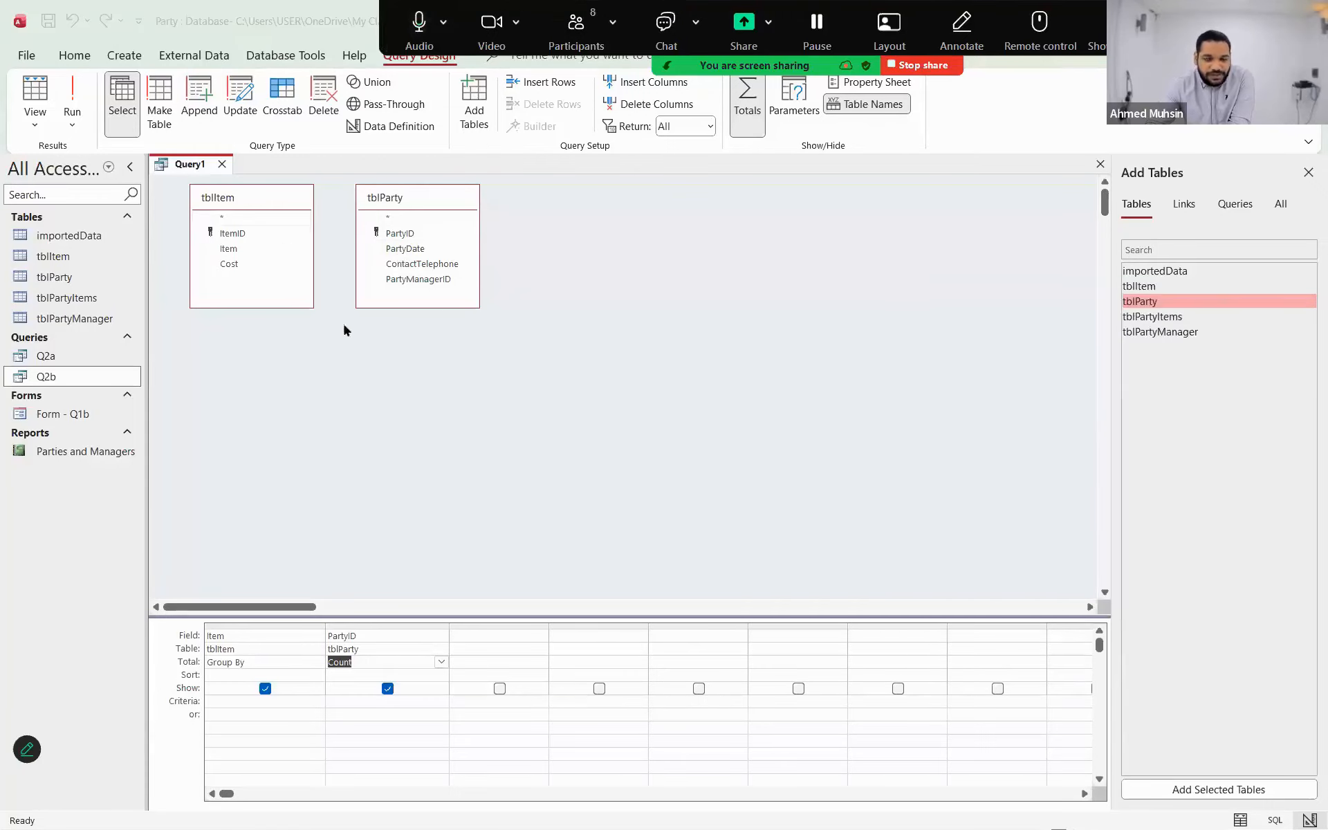
click(284, 624)
key(Delete)
click(284, 623)
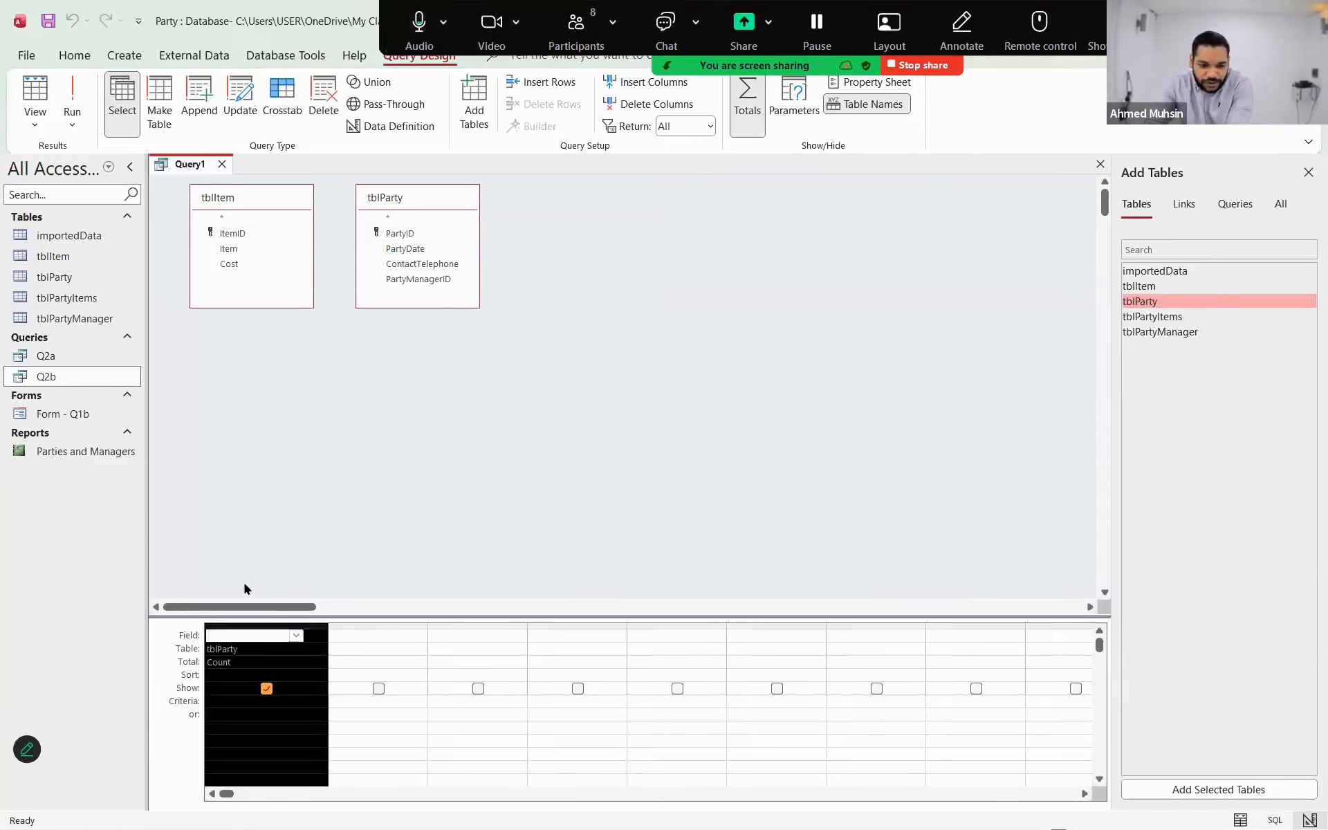
key(Delete)
- Remove the tblParty and tblItem tables from the query design
drag(391, 198, 426, 265)
click(224, 202)
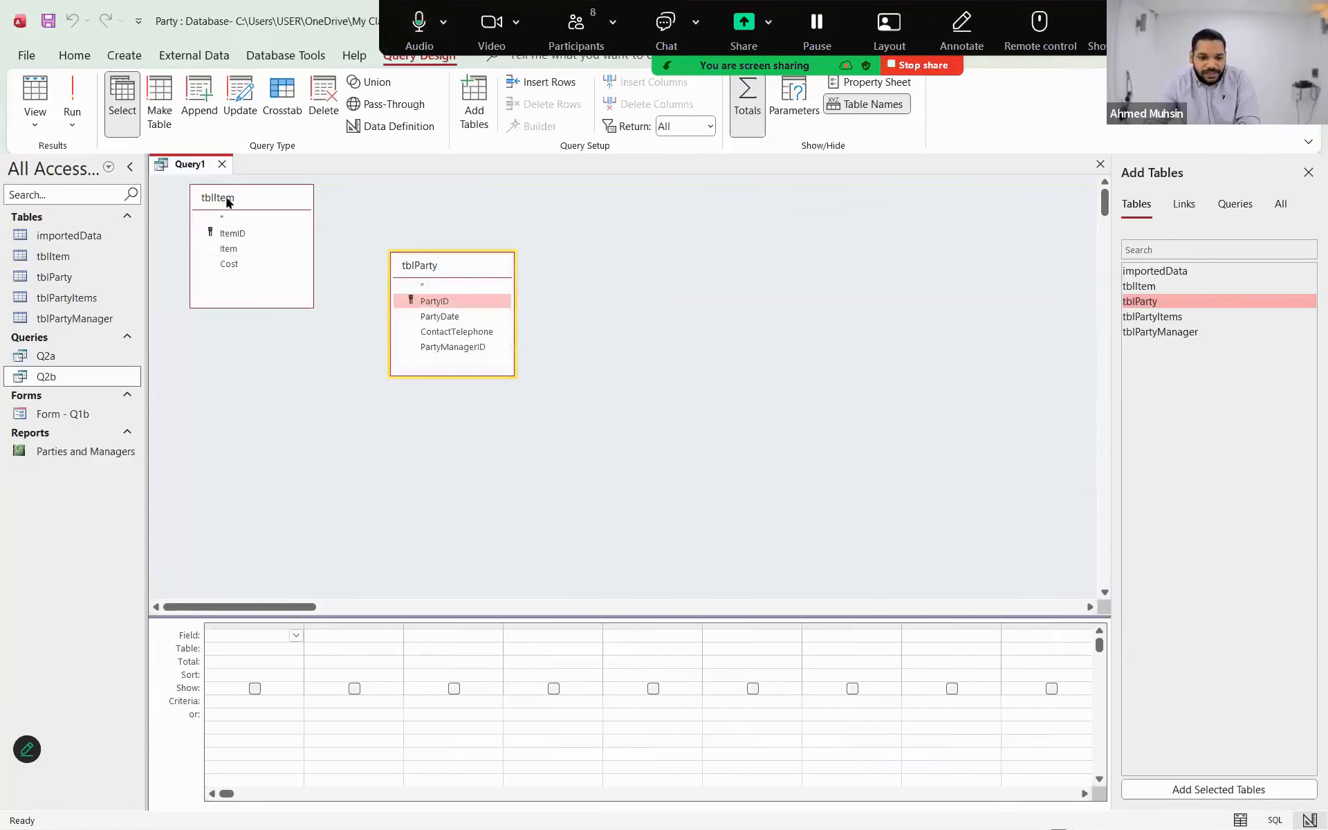
click(223, 247)
drag(221, 247, 206, 247)
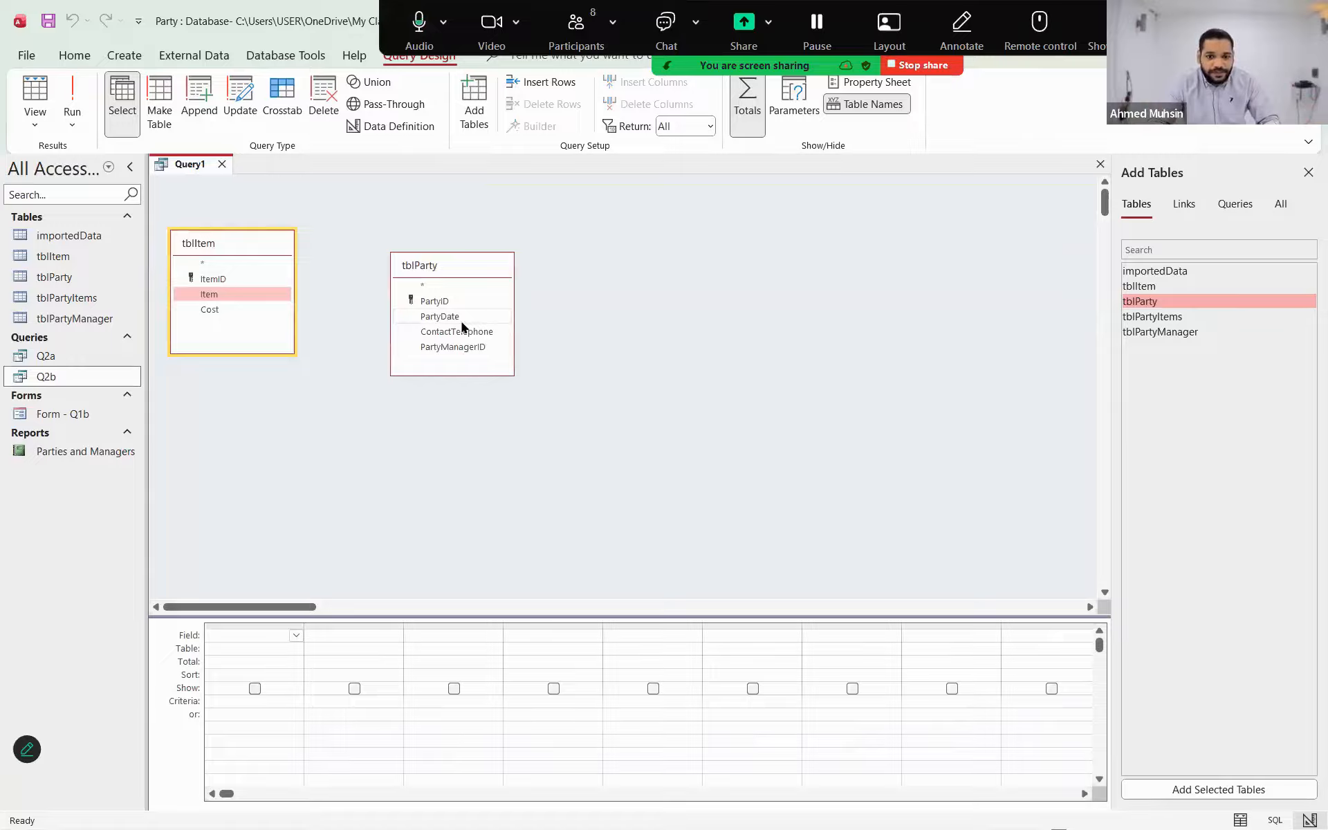
click(475, 264)
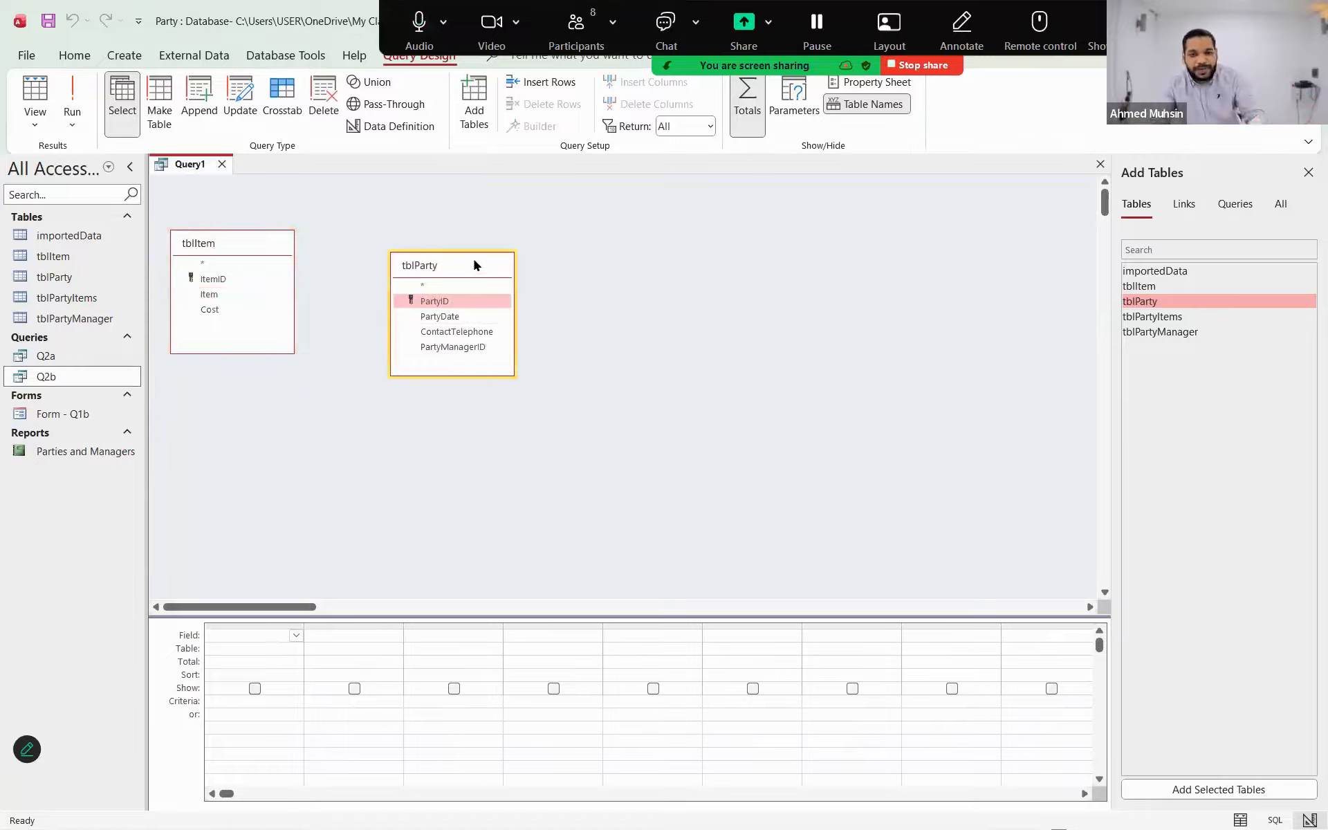
key(Delete)
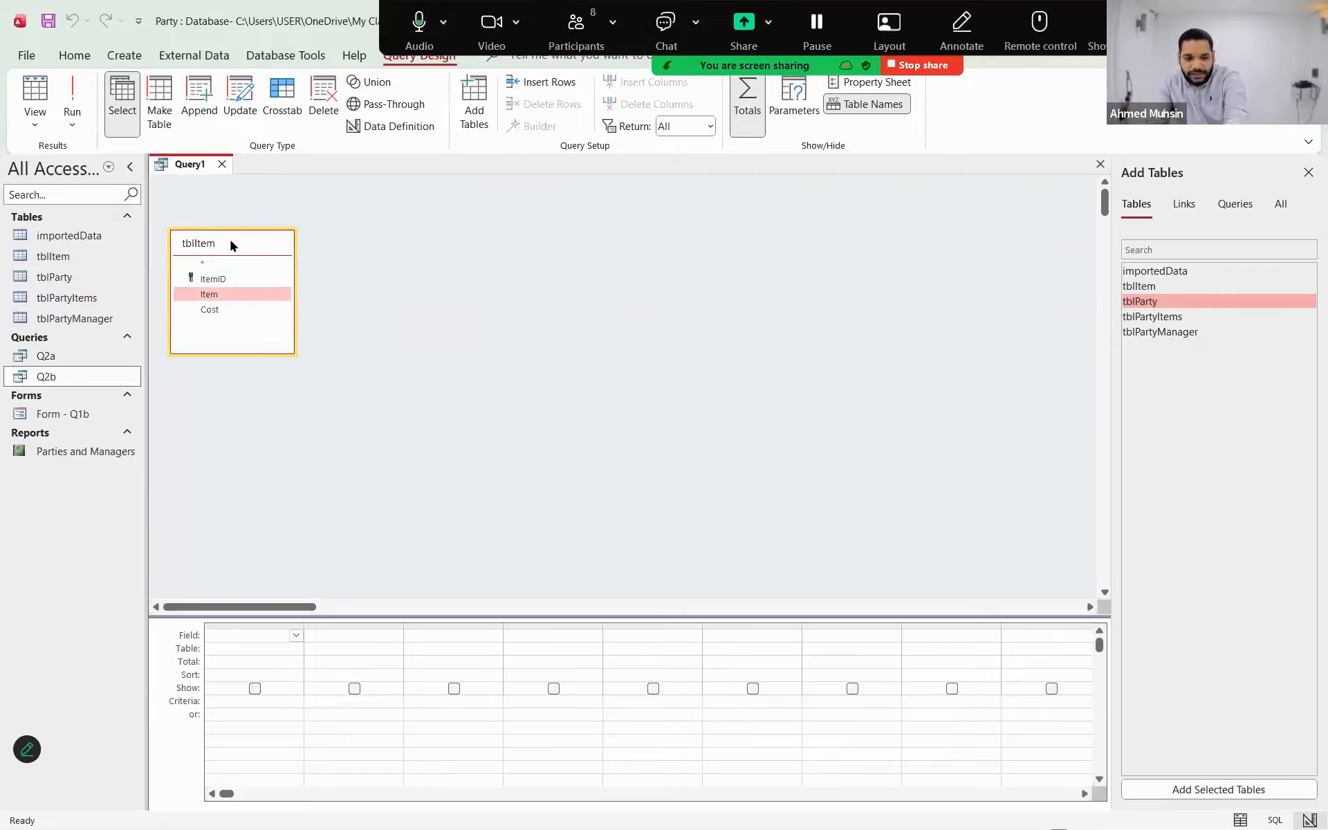
key(Delete)
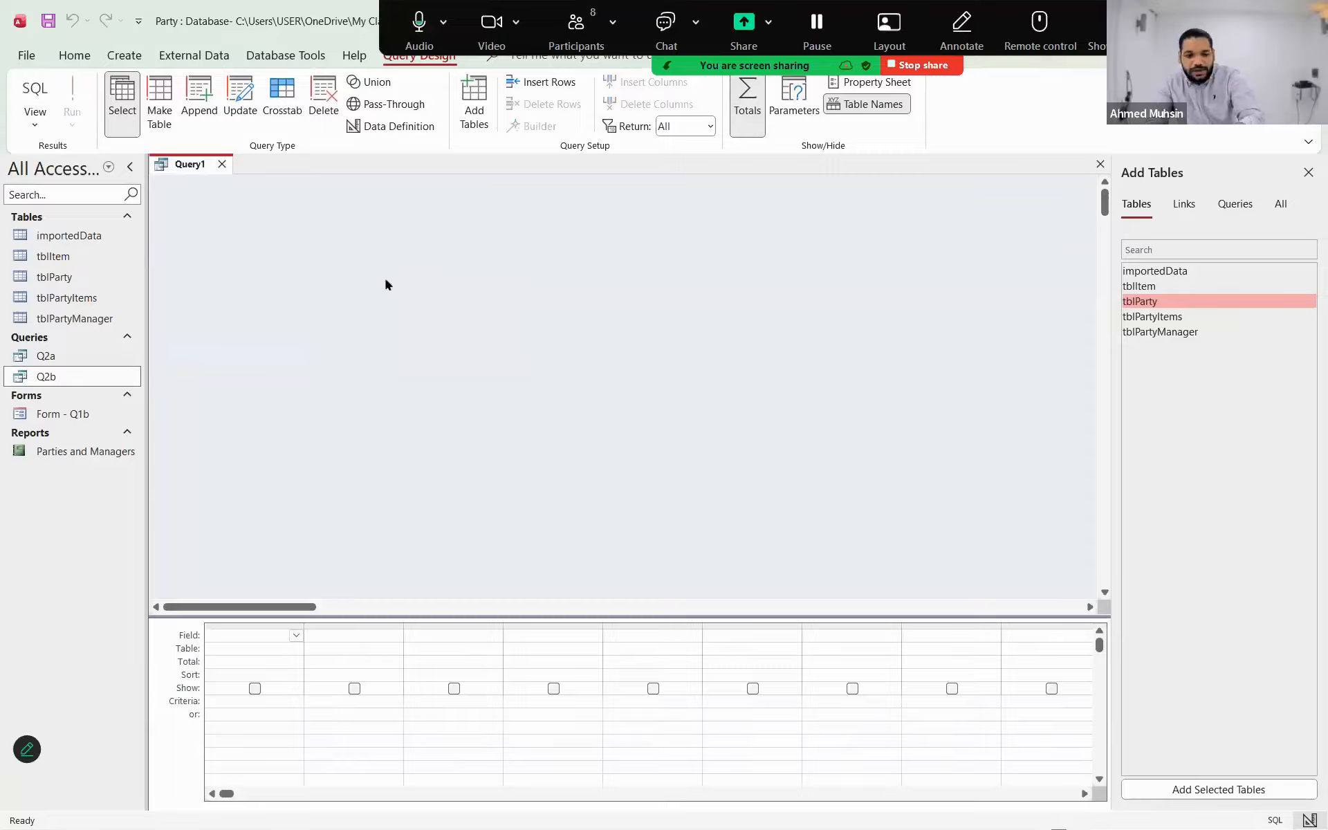
- Add tblPartyItems and tblItem to the query and place tblItem's Item and tblPartyItems' PartyID in the first two columns
double_click(1161, 321)
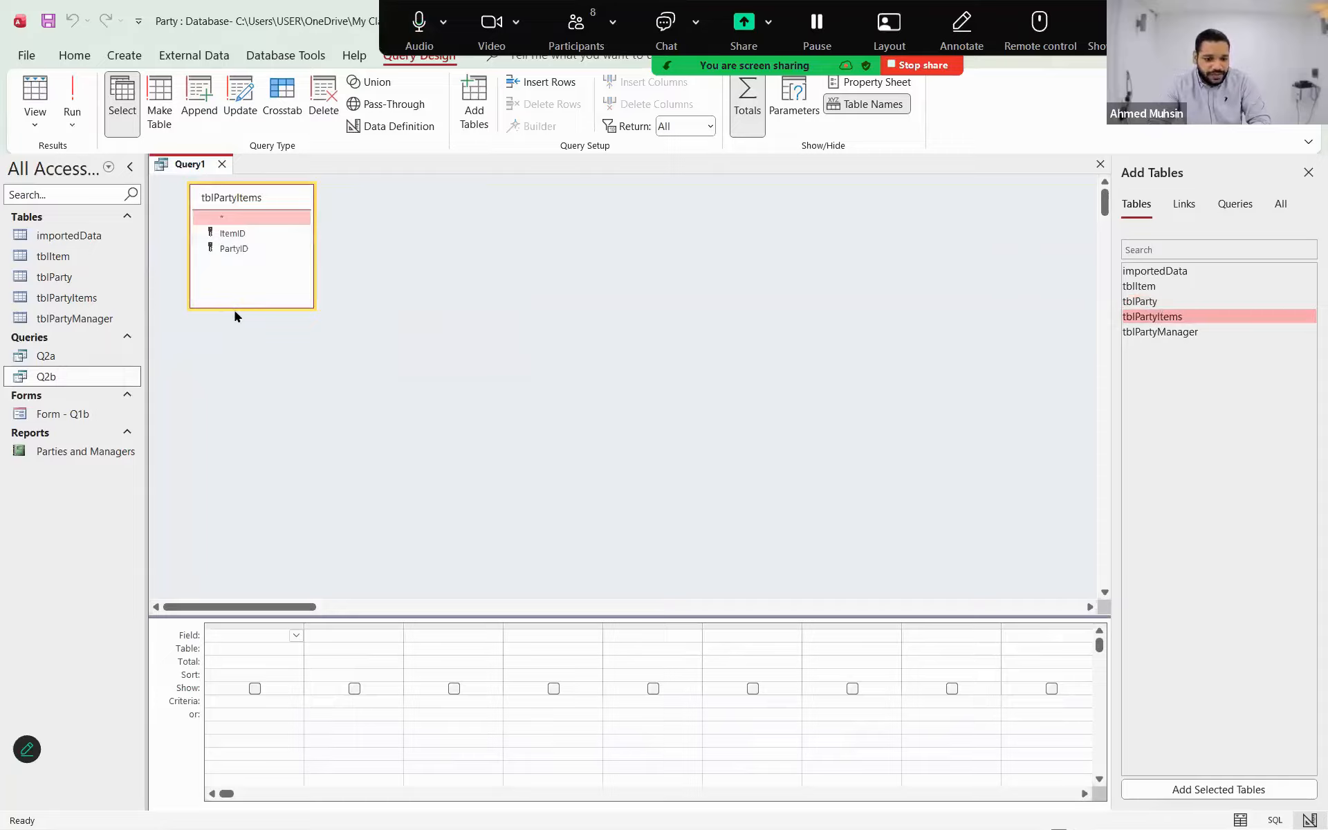
drag(251, 200, 477, 238)
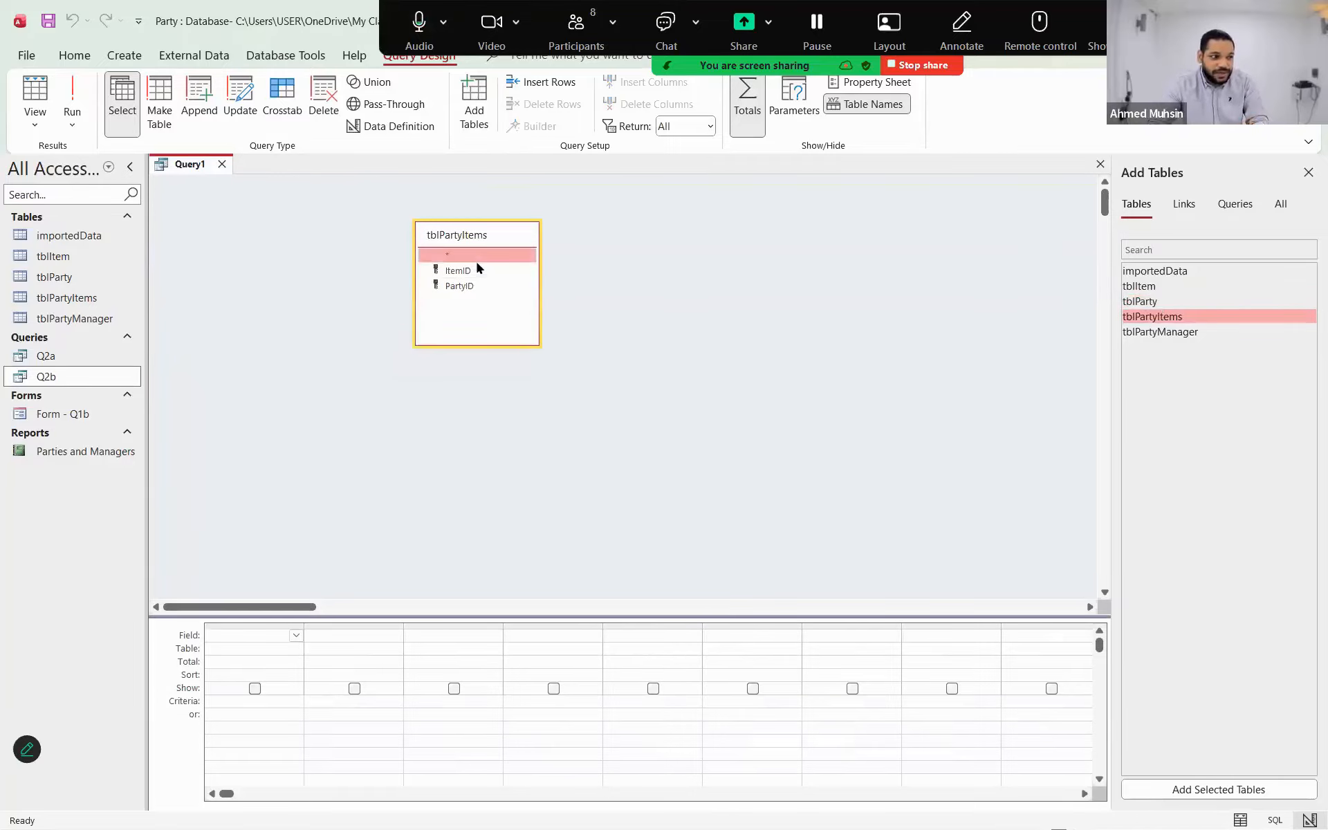
drag(456, 237, 520, 245)
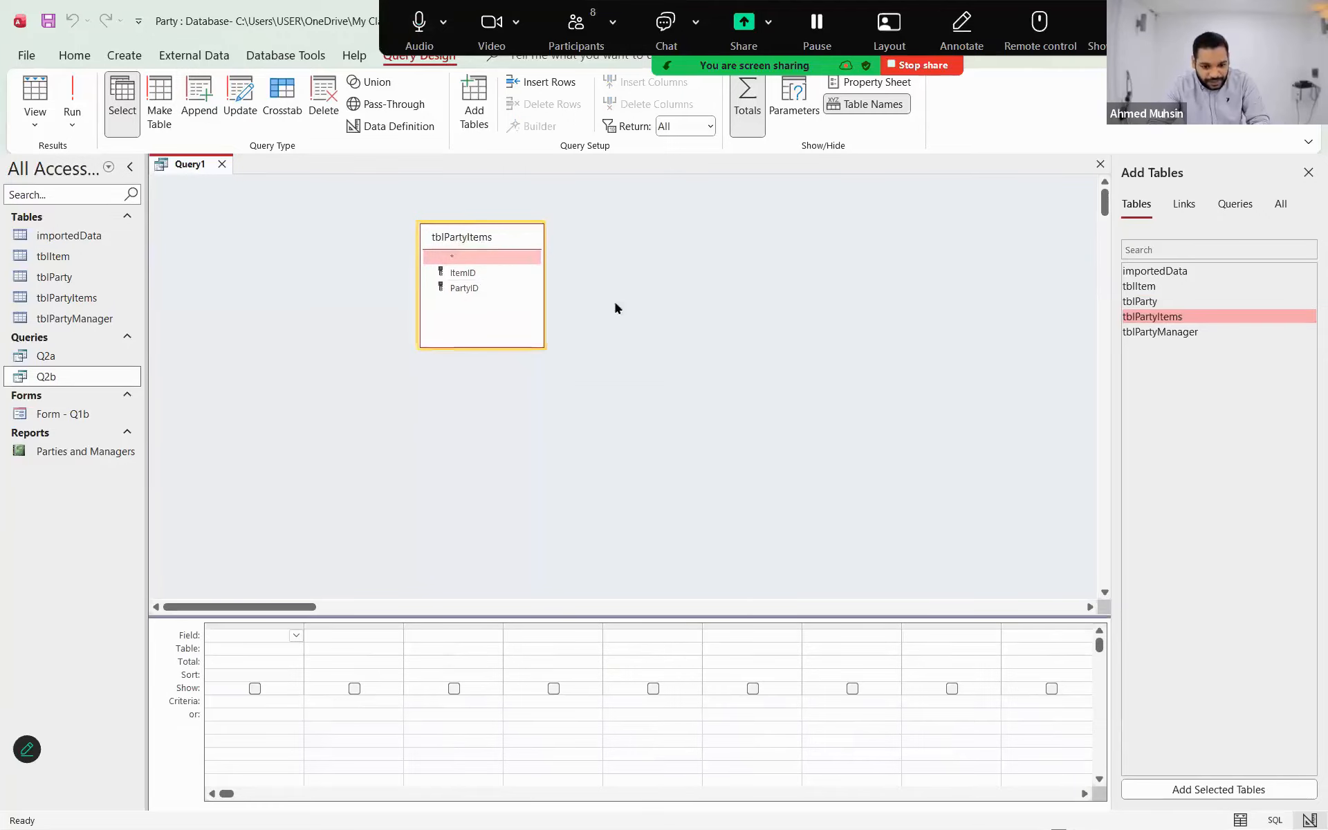
double_click(1138, 286)
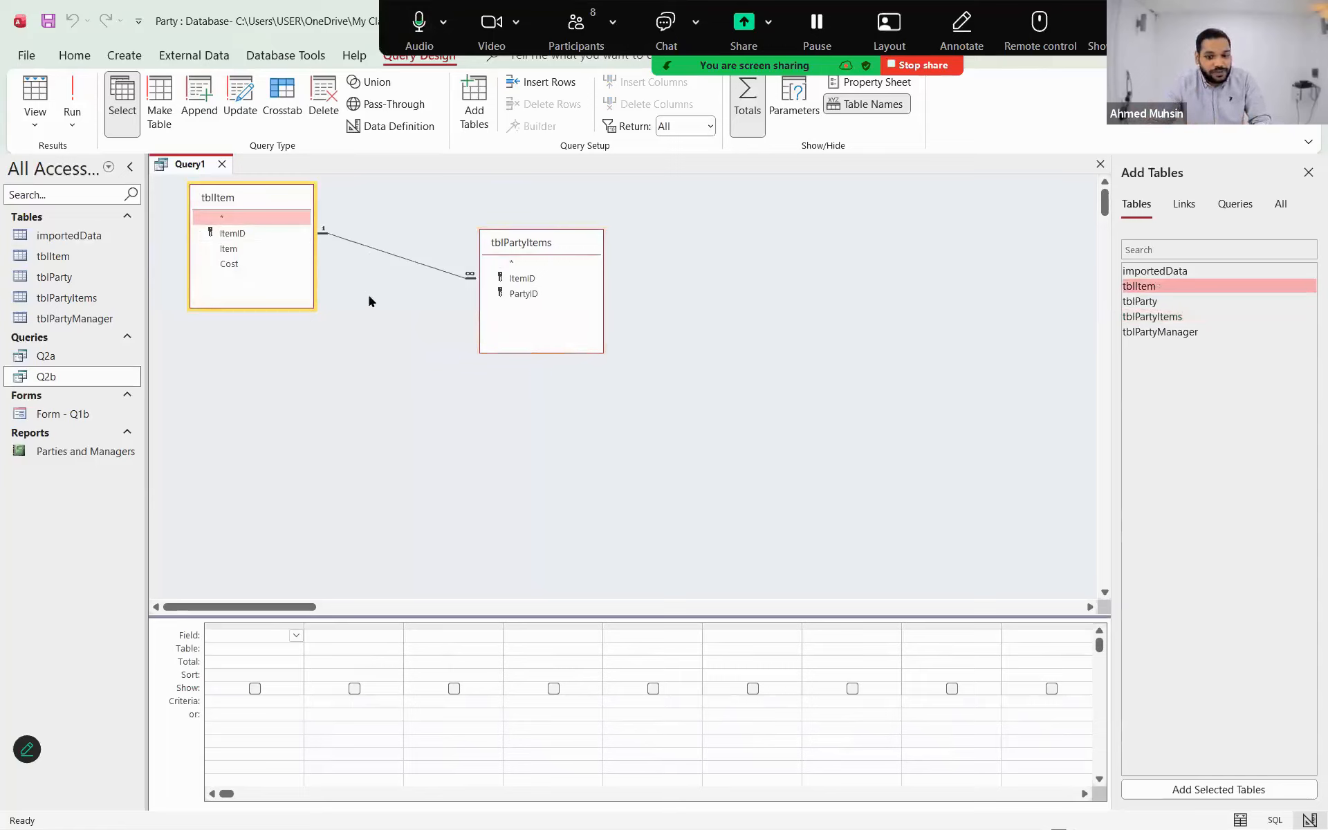
double_click(246, 251)
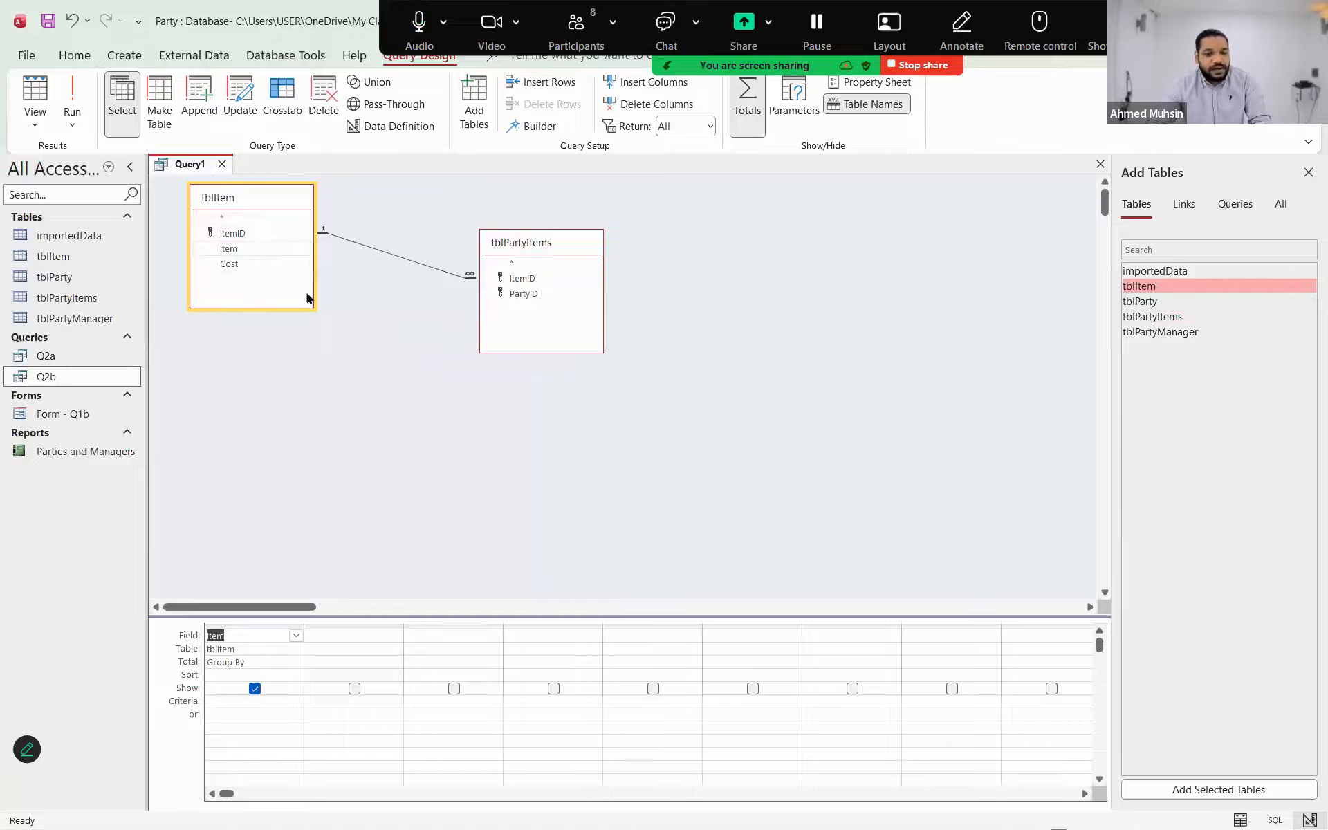
double_click(530, 293)
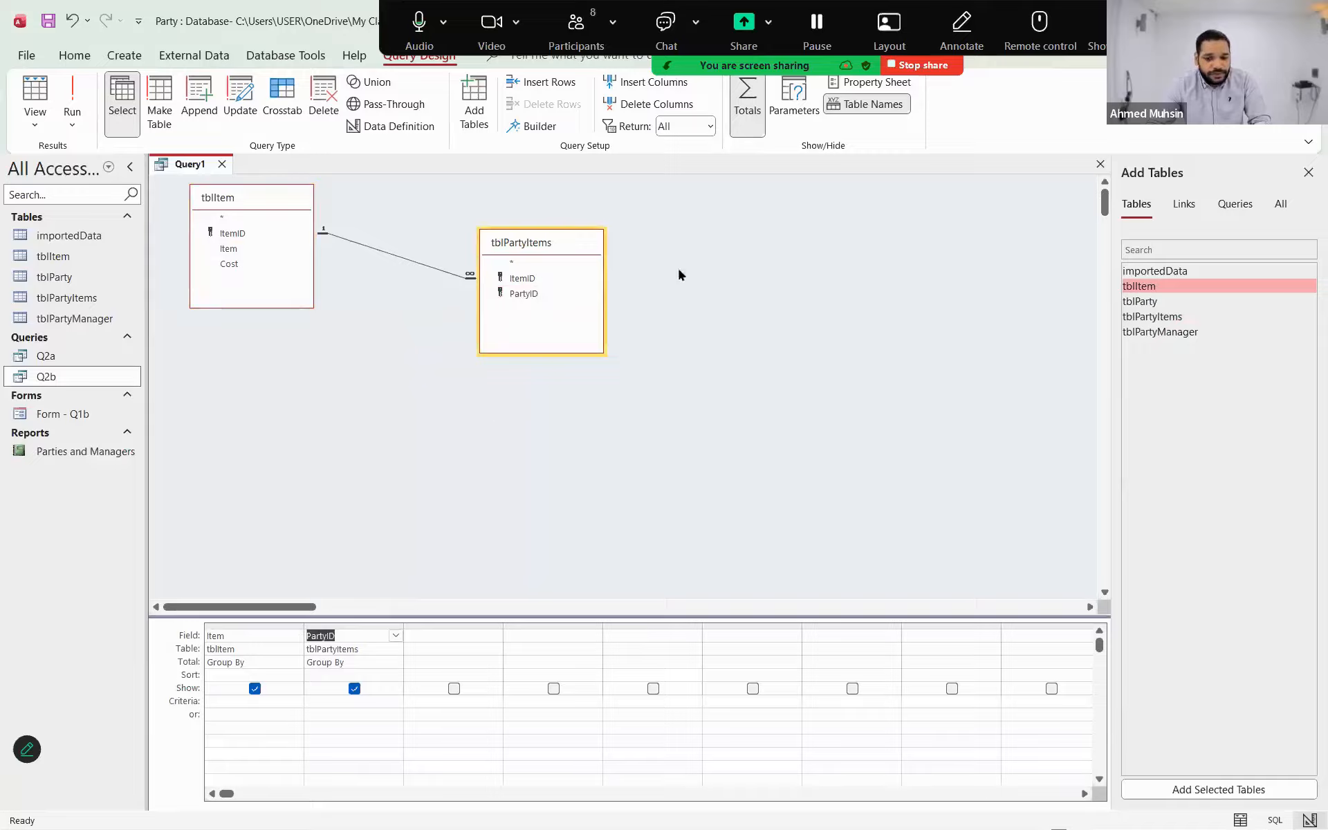
- Set the Total of the tblPartyItems PartyID column to Count and run the query
click(269, 662)
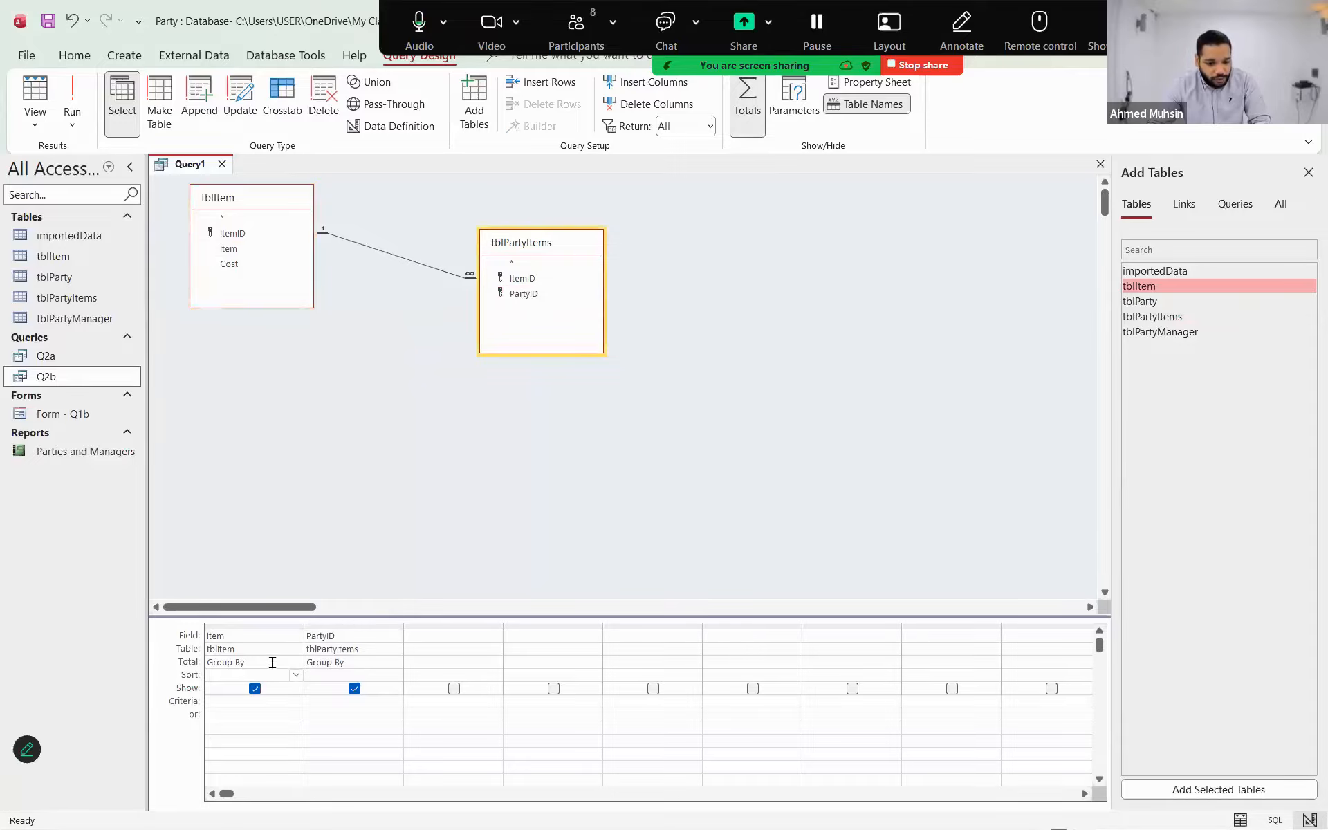
click(386, 665)
click(395, 663)
click(369, 733)
click(72, 100)
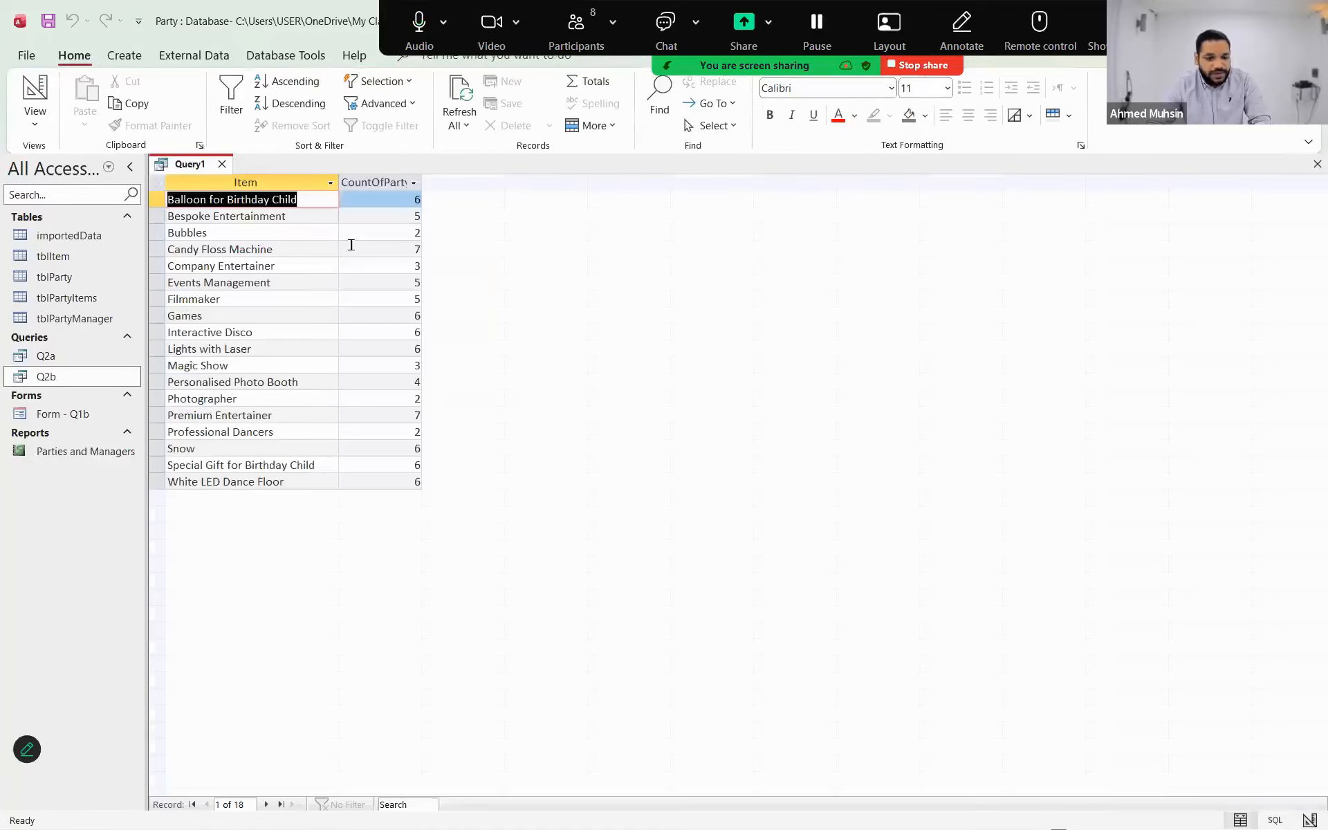
- Check the per-item party counts against question 3(a) in the exam paper PDF, ending in the query's Design view
click(25, 125)
click(69, 228)
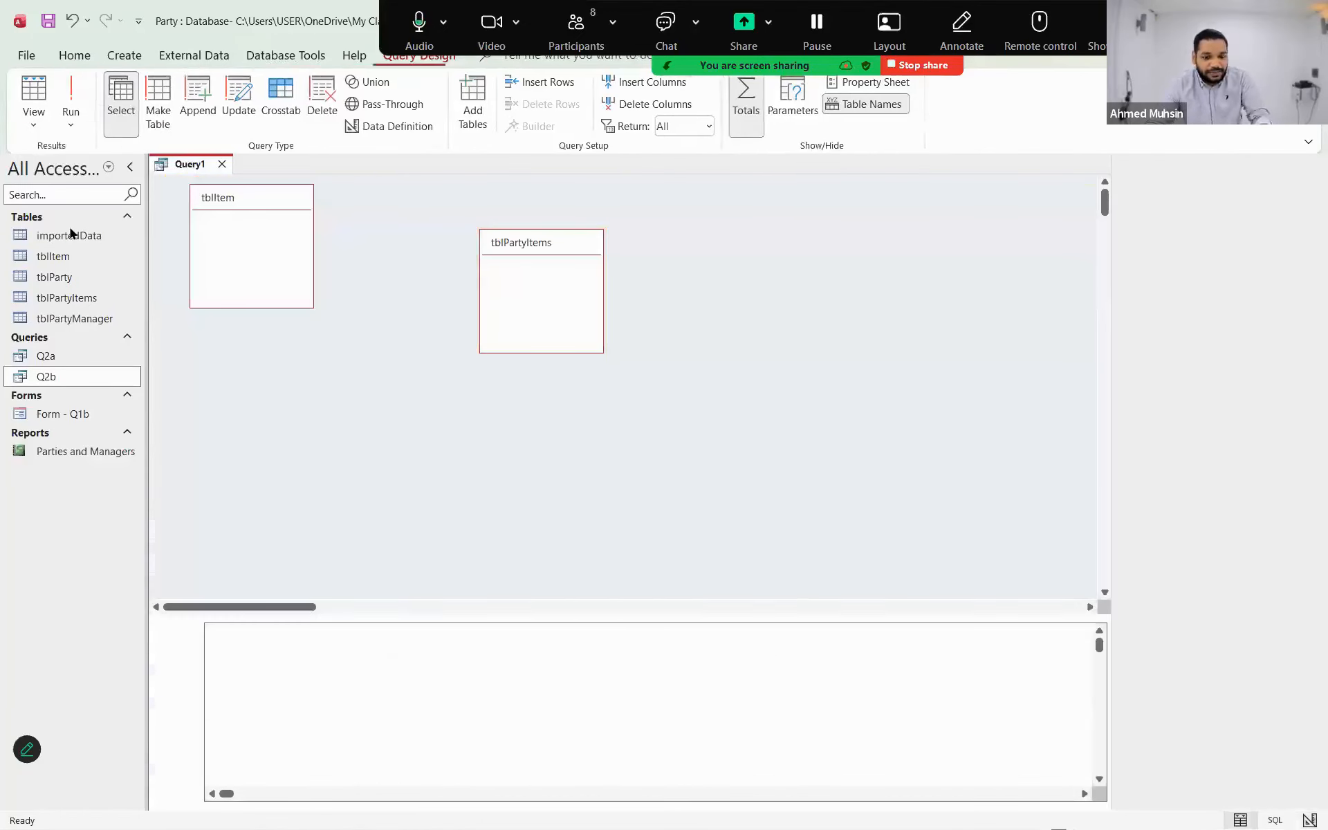
key(alt+Tab)
key(Tab)
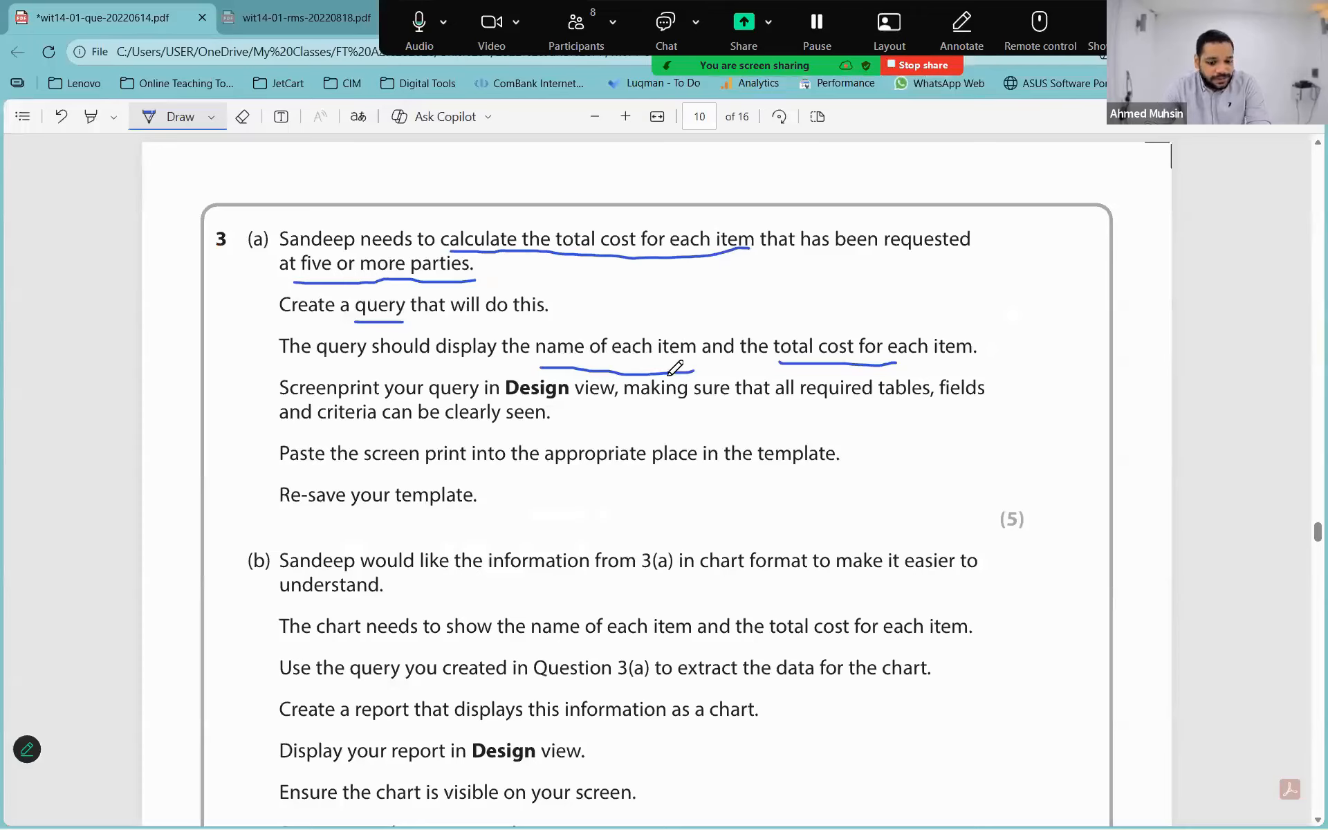
key(alt+Tab)
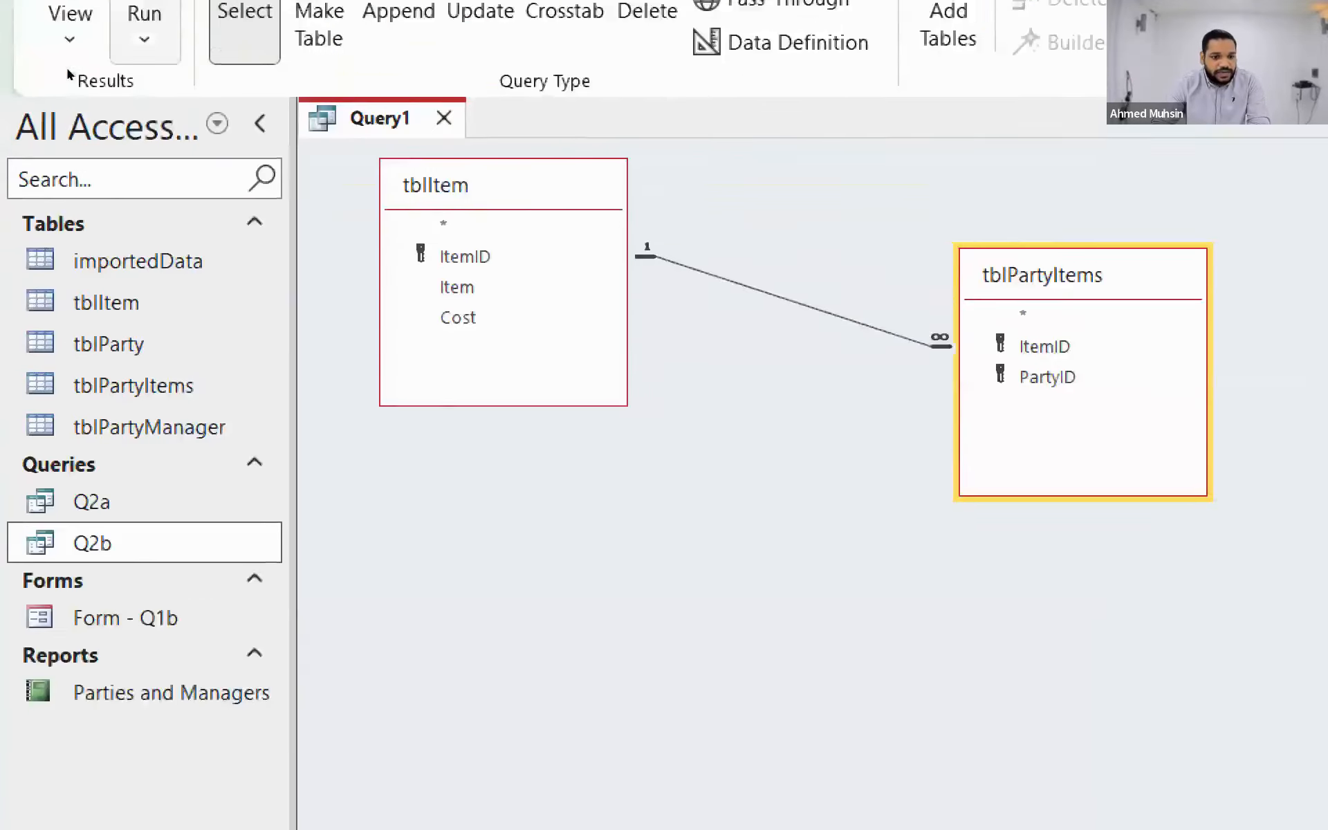
click(66, 92)
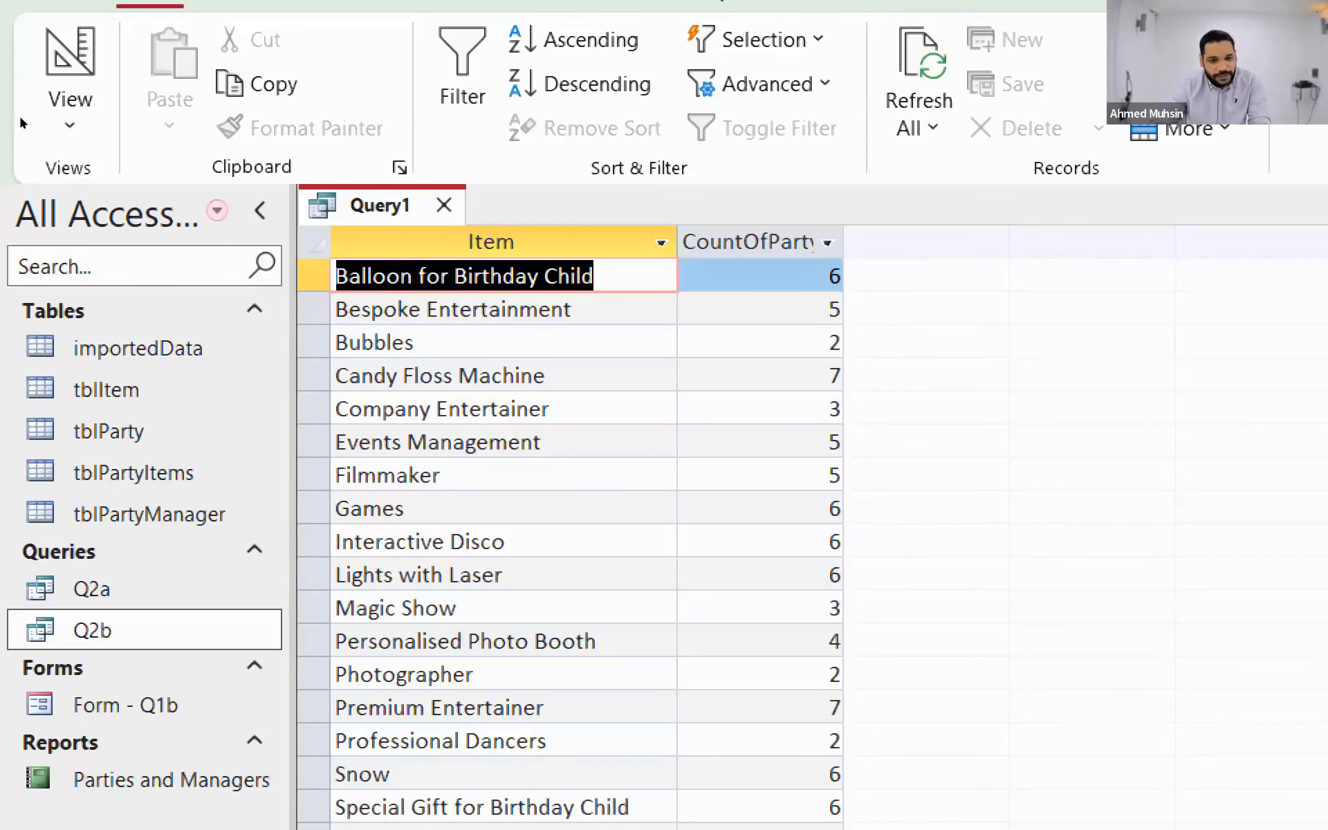
click(42, 131)
click(178, 334)
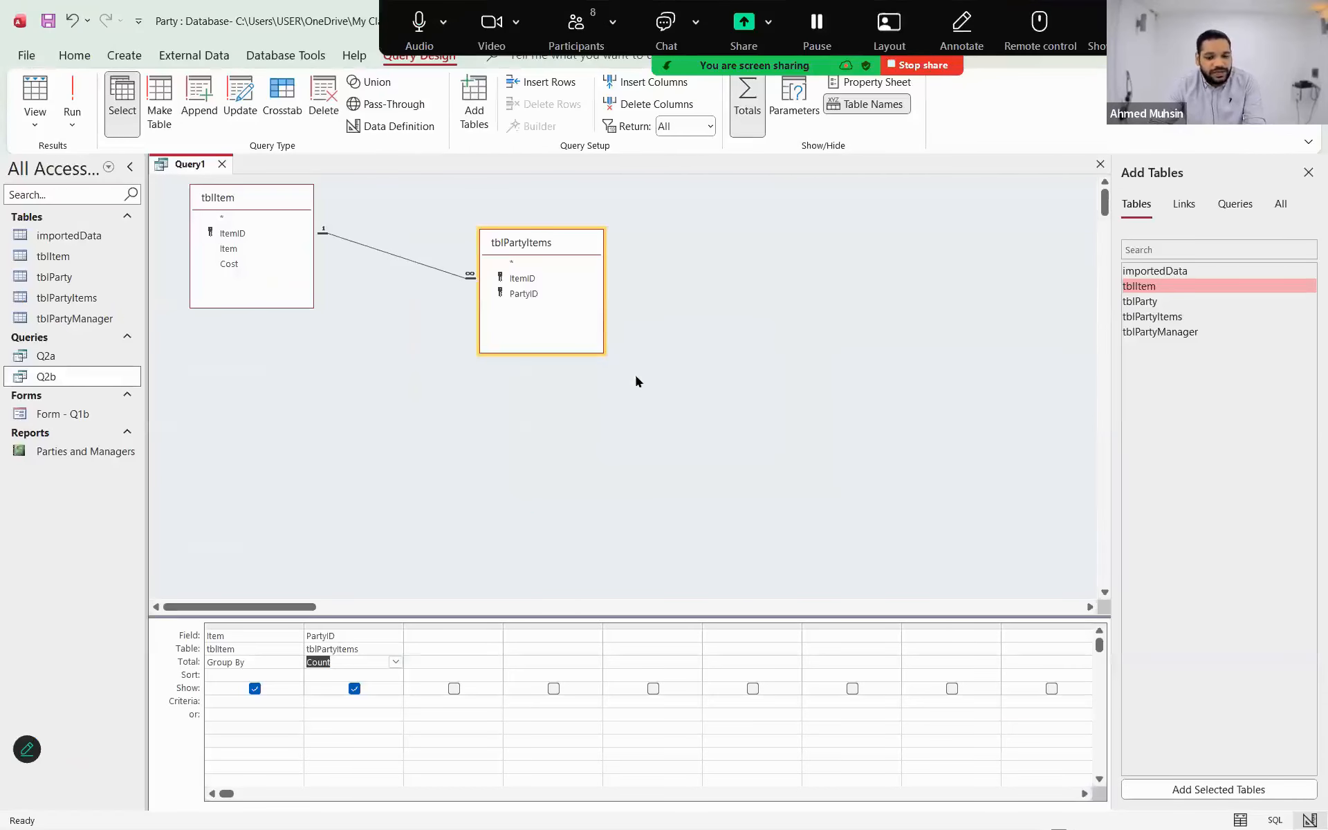
key(alt+Tab)
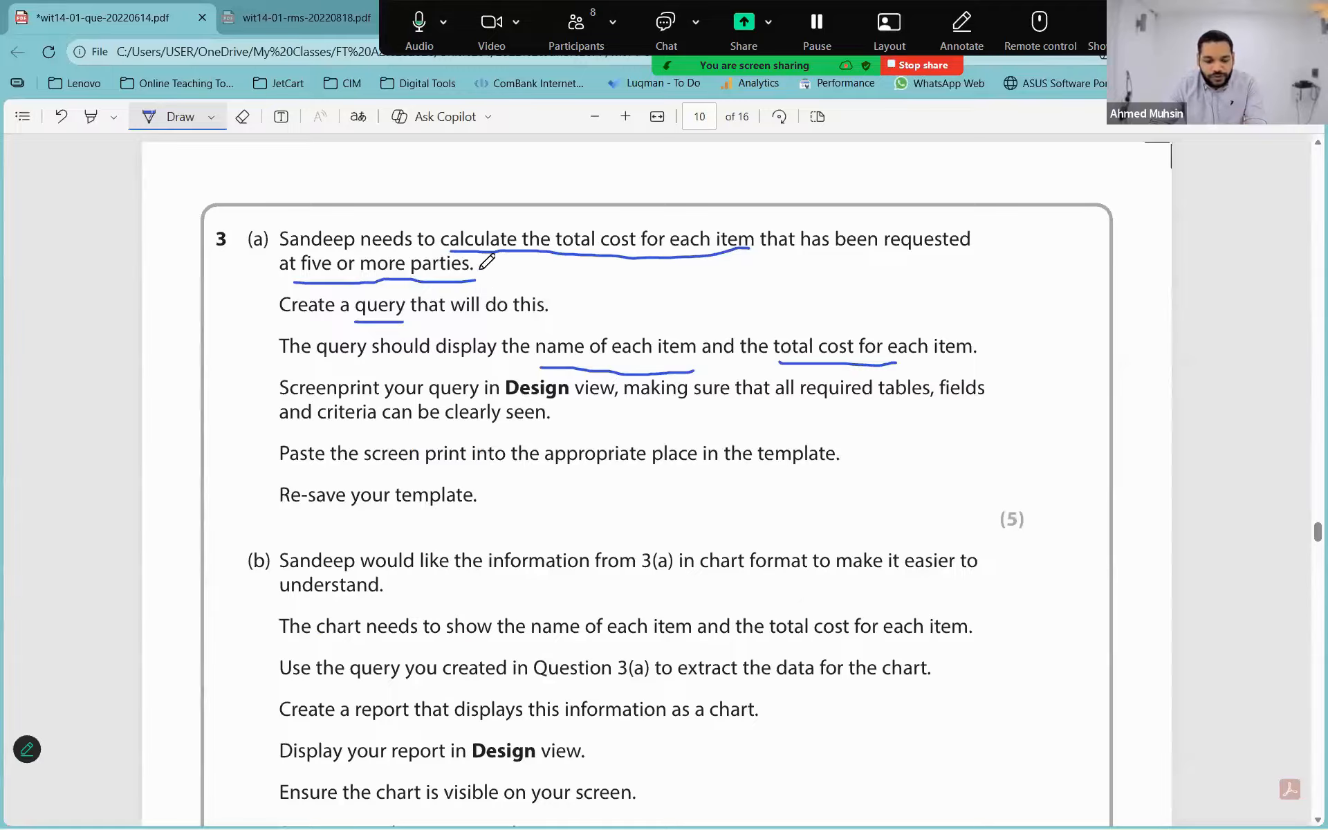
key(alt+Tab)
- Set the PartyID count column's criteria to >=5 and run the query
key(ctrl+1)
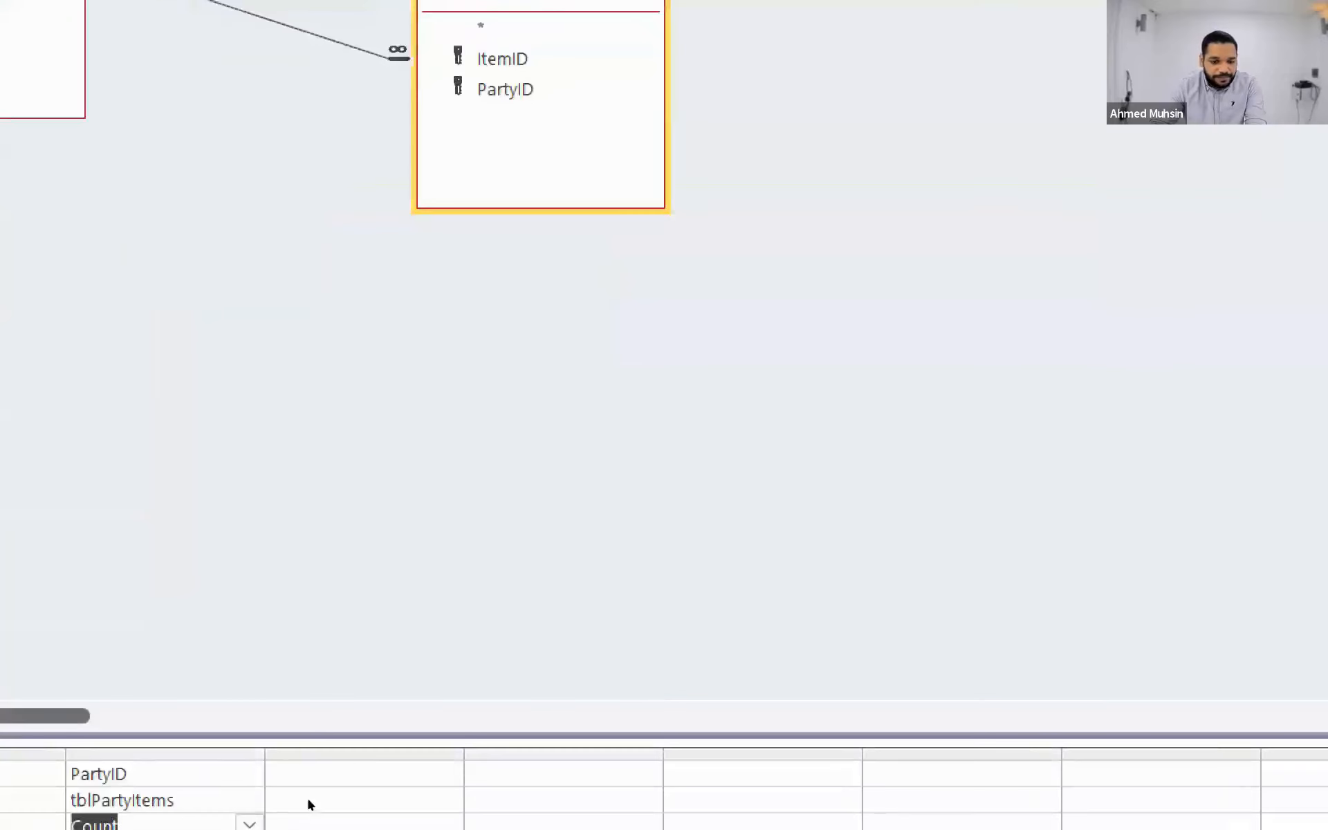
key(Down)
key(Down)
key(Down)
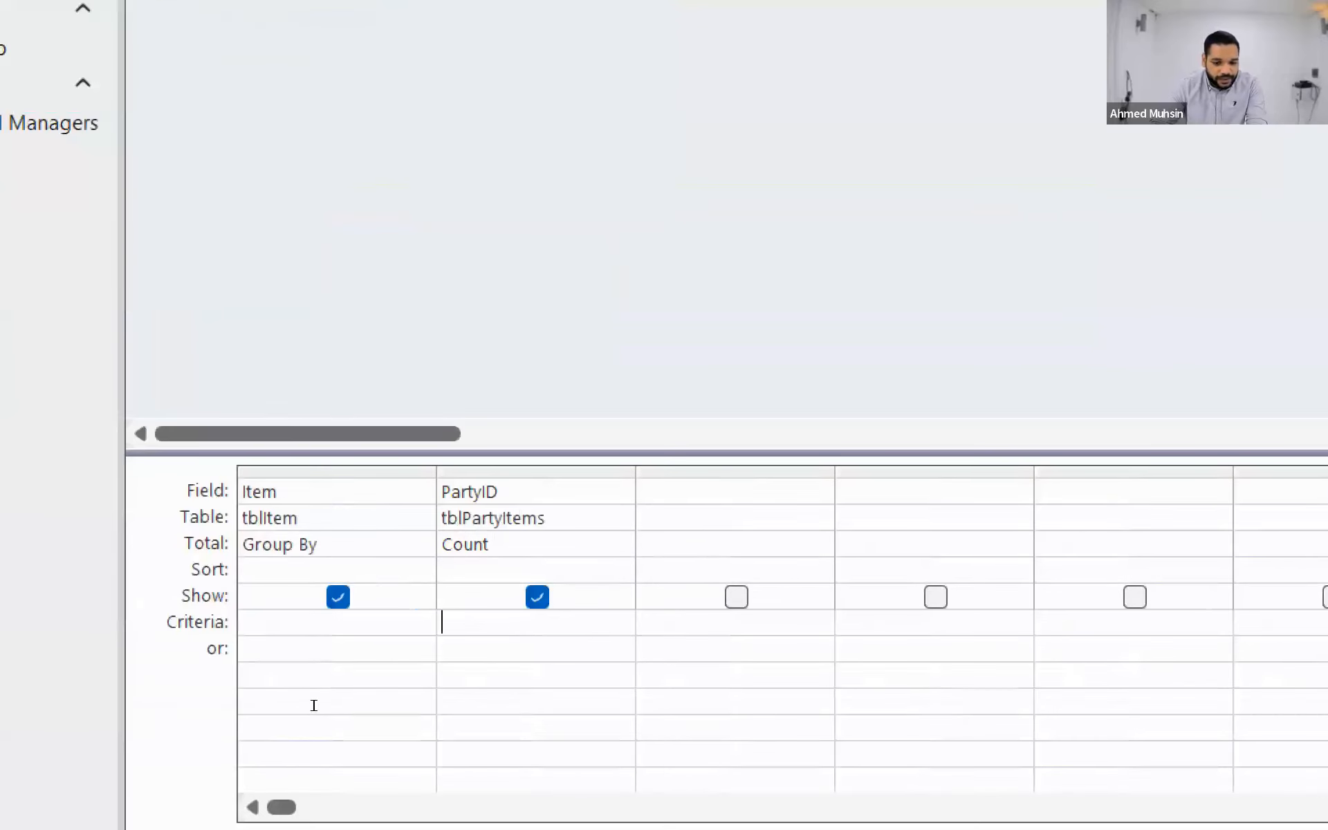
text(>)
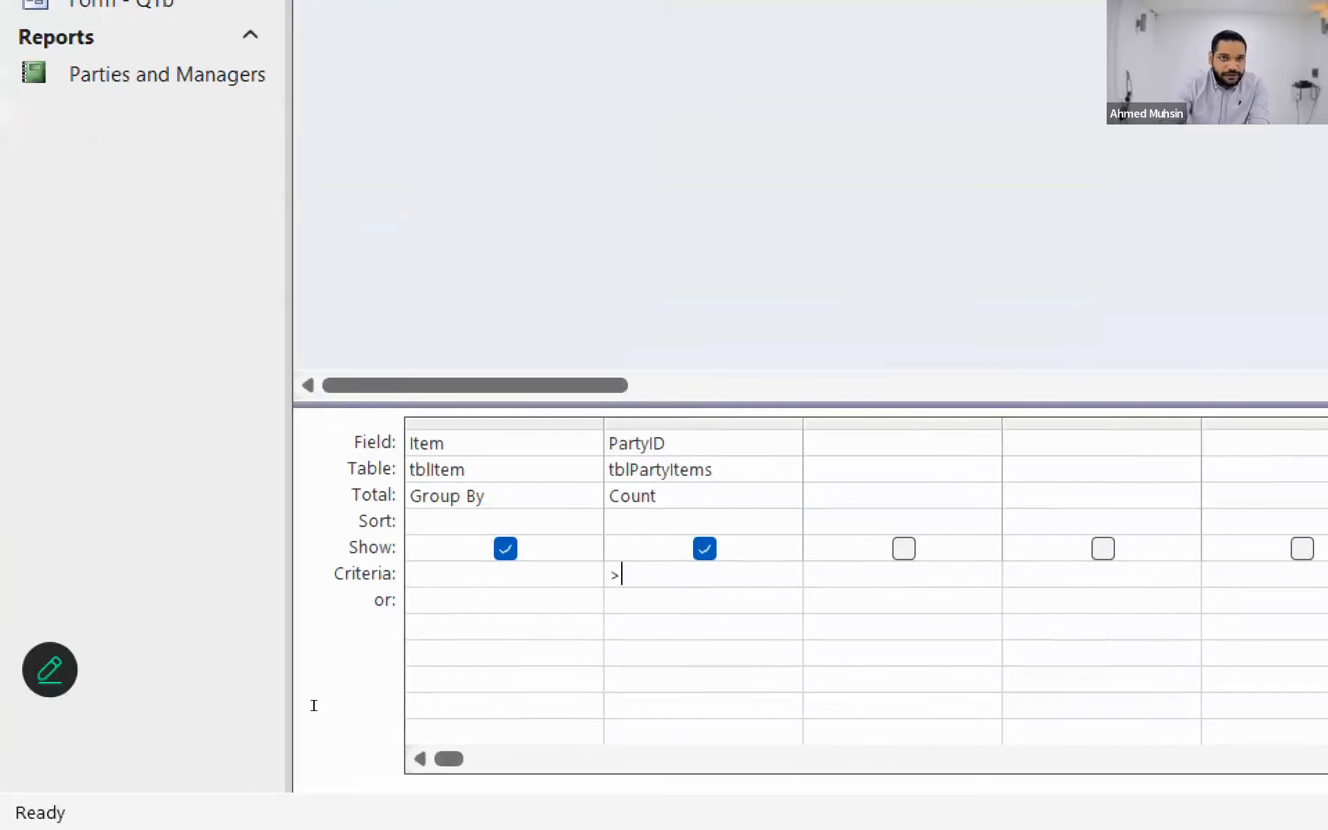
text(=5)
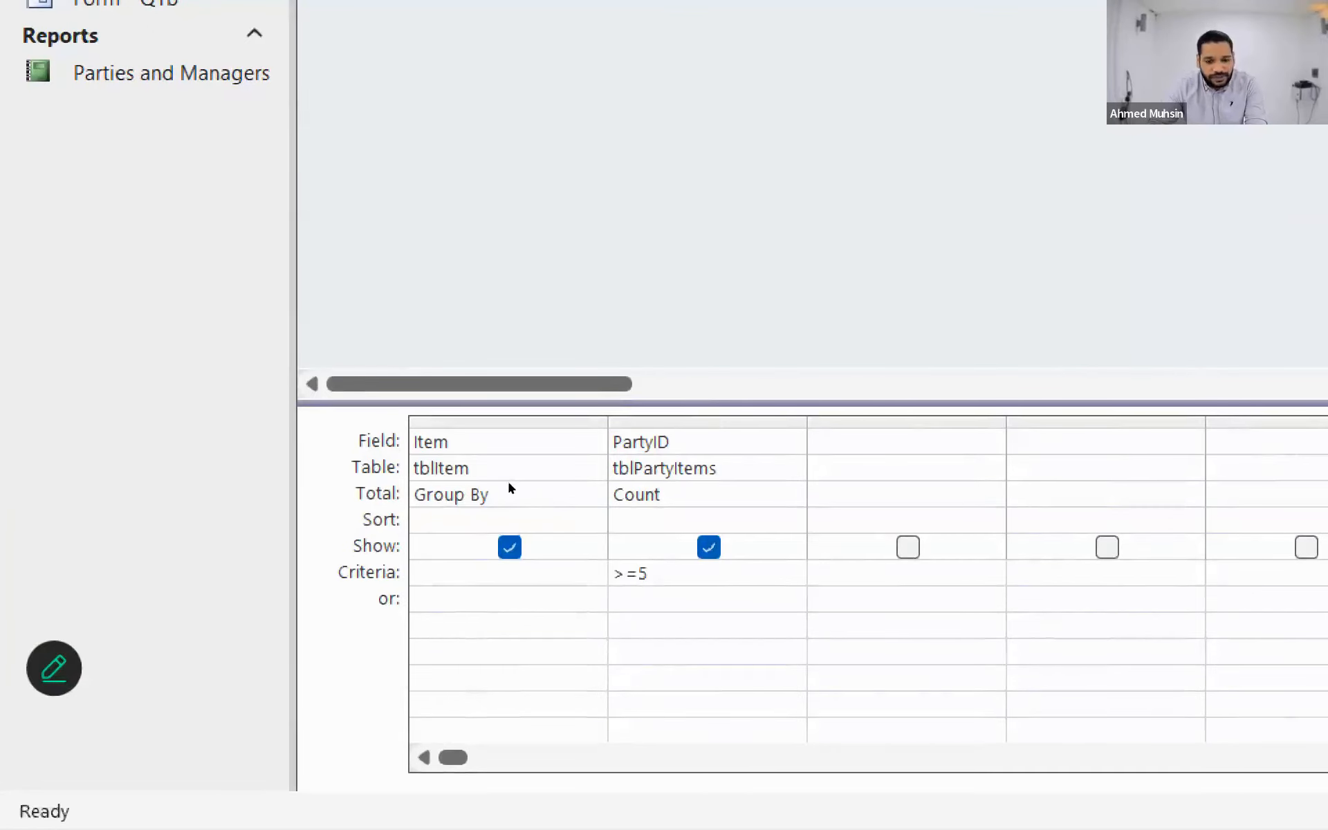
key(super+minus)
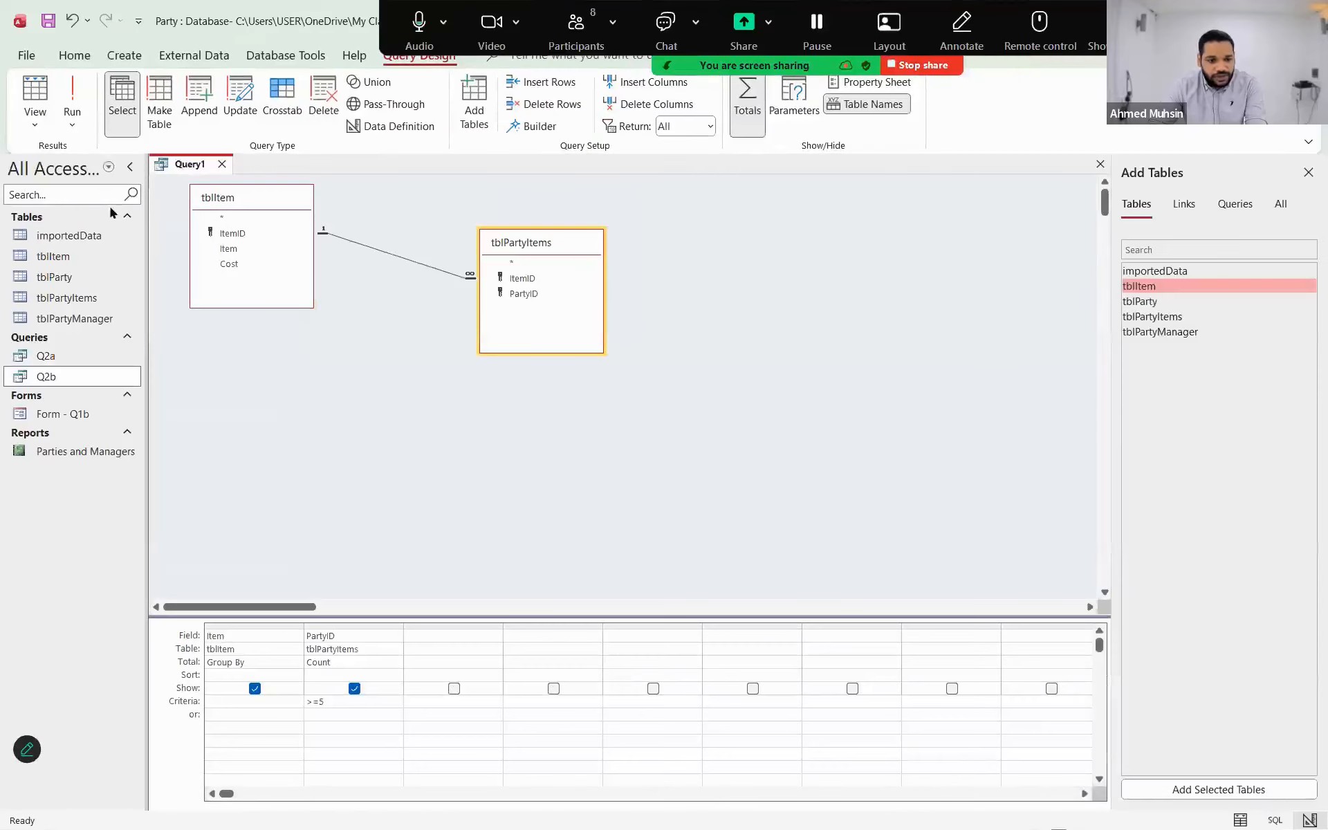
click(78, 97)
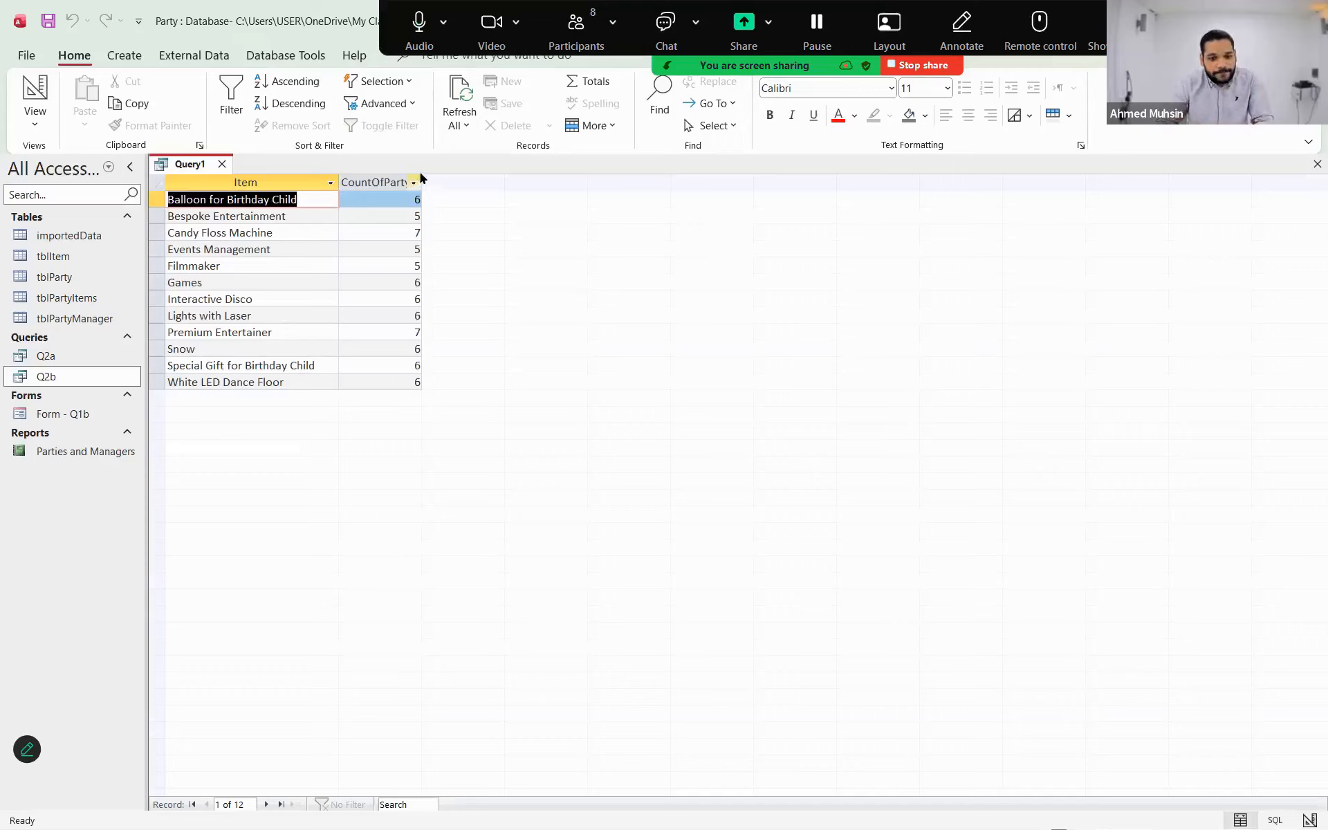
- Widen the CountOfPartyID column in the datasheet to show its full heading, then return to Design view
drag(420, 180, 497, 184)
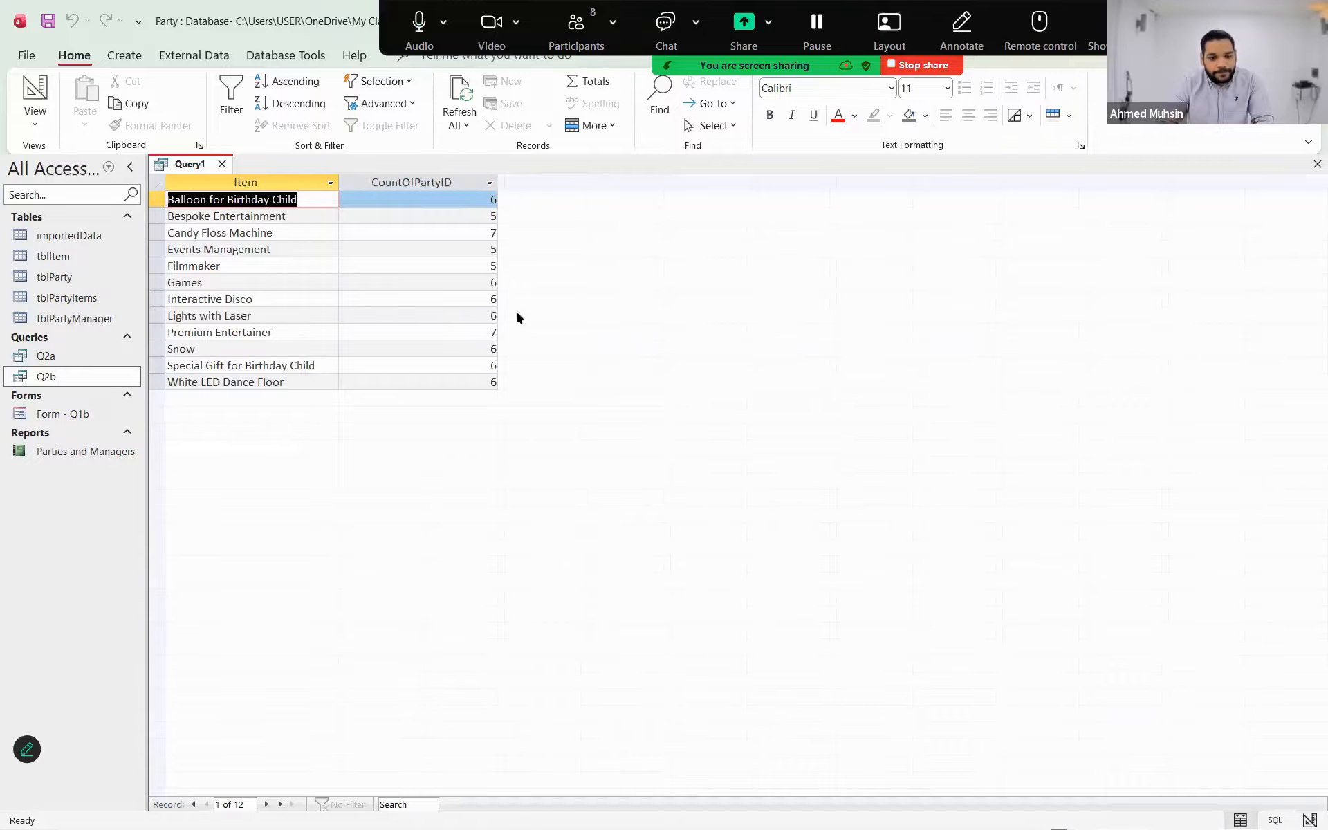
click(35, 123)
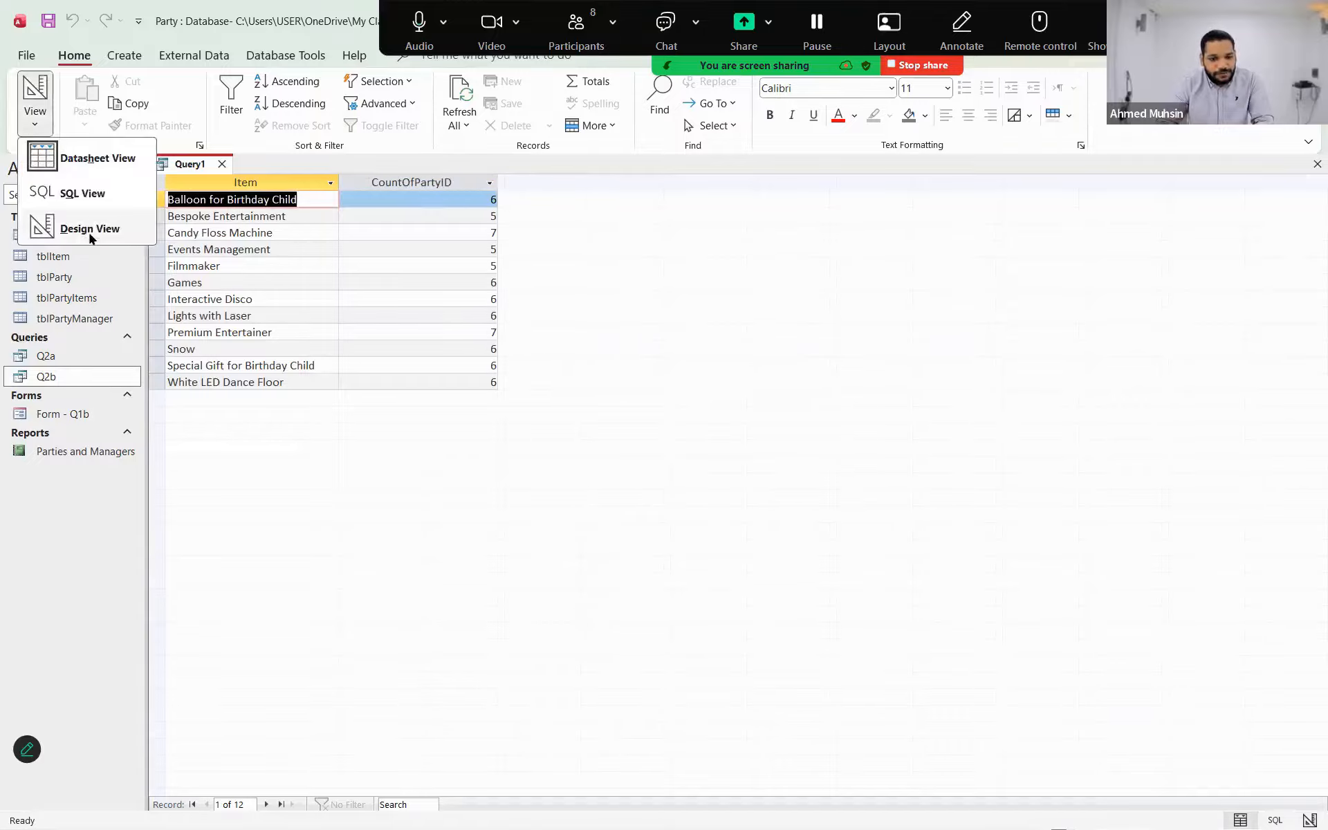
click(86, 229)
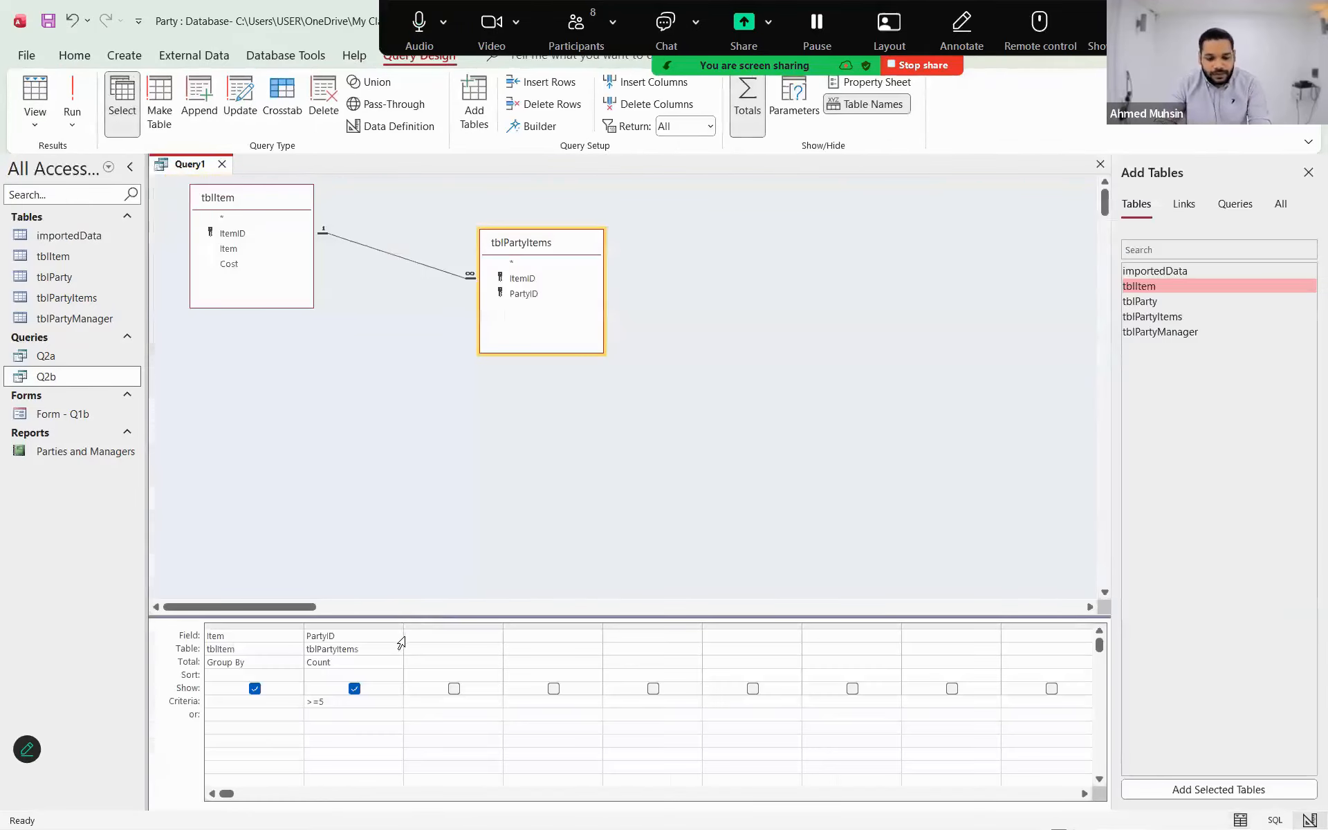
- Widen the PartyID column in the design grid and give its field the alias, entering NoOfTimeRequested:[PartyID]
drag(403, 630, 494, 642)
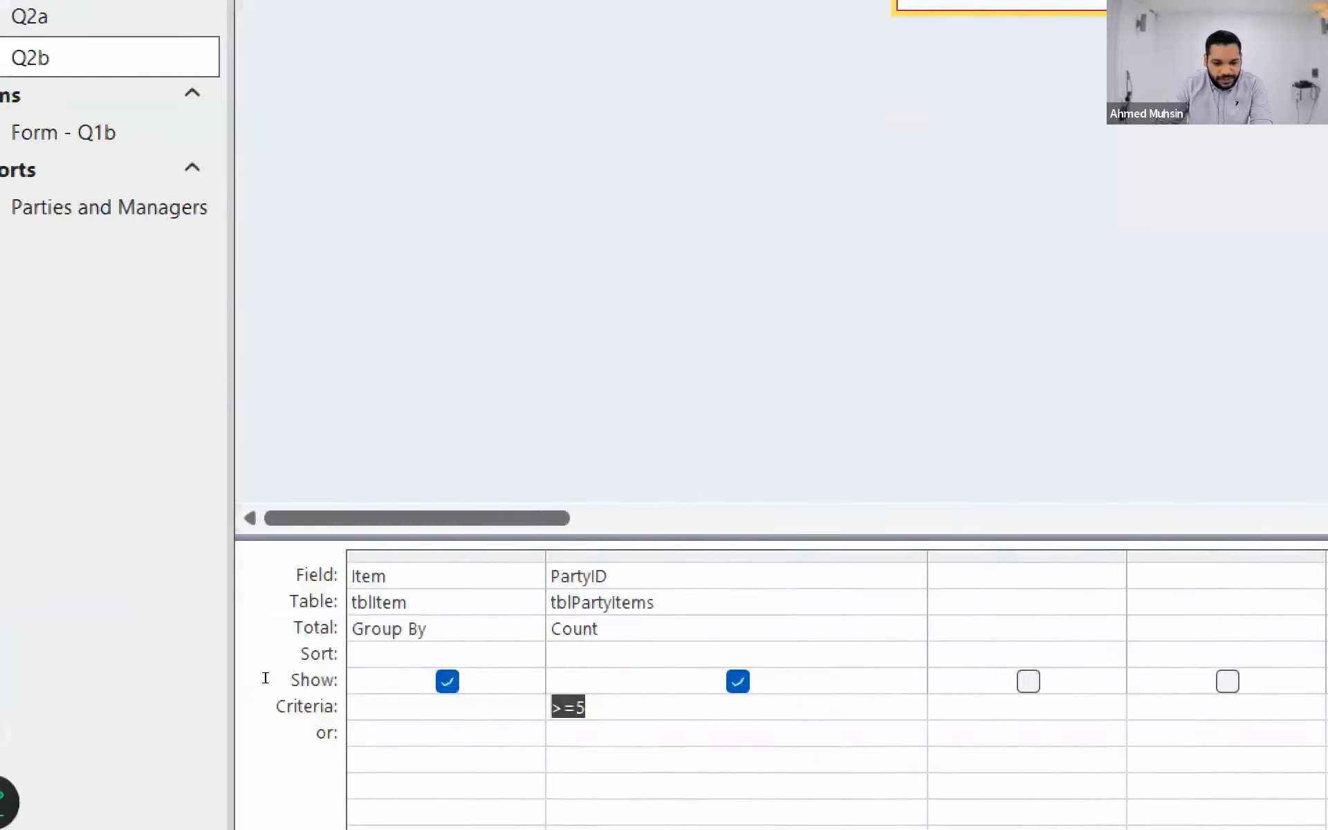
click(305, 643)
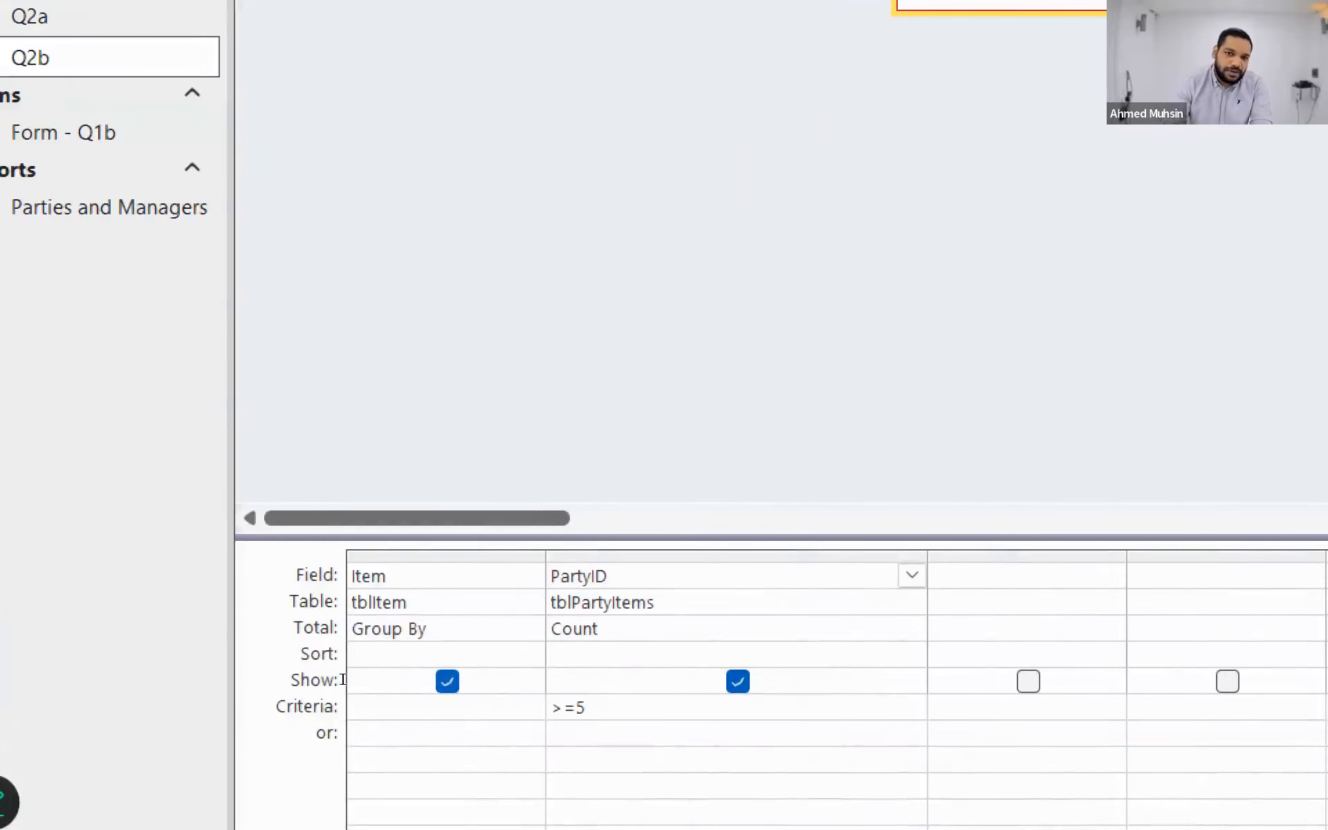
text(No)
text(Of)
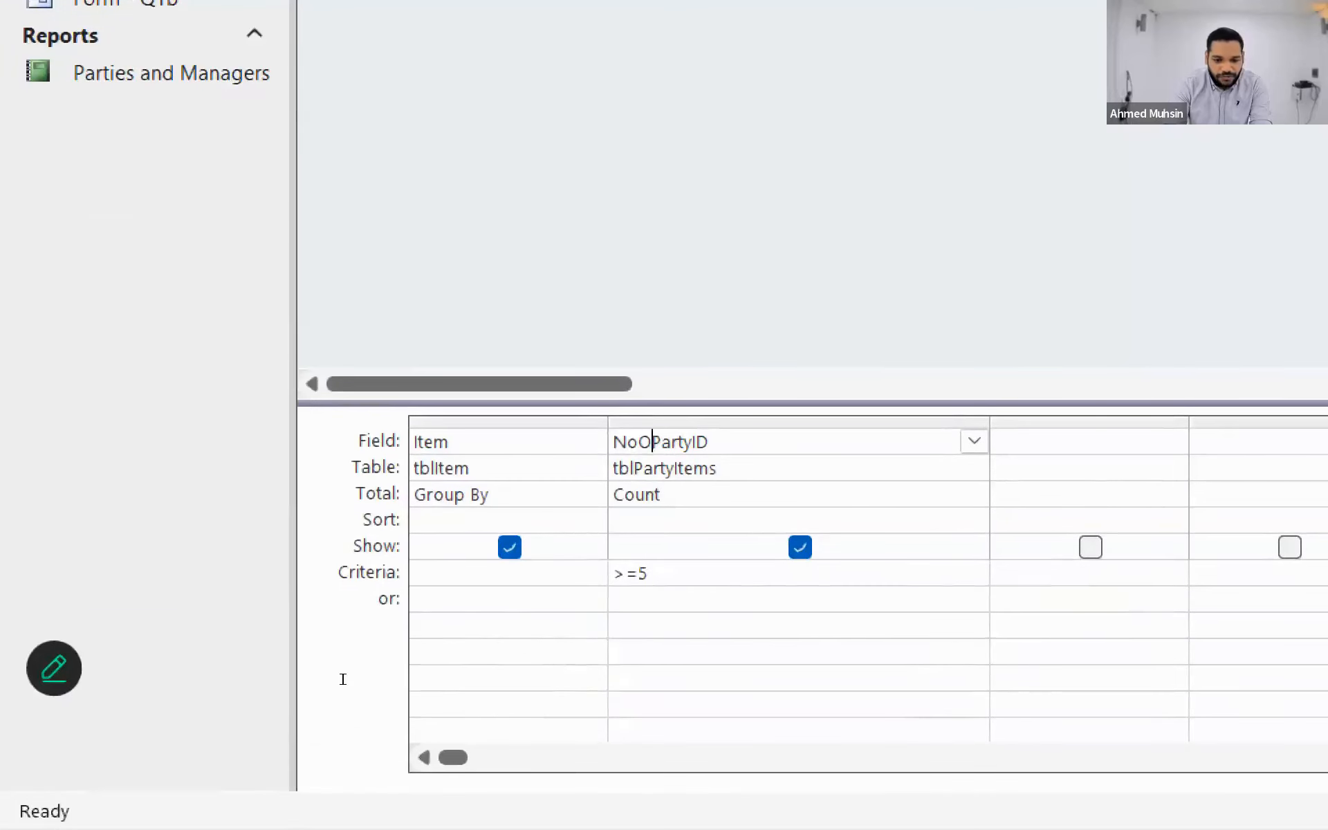
text(TimeRe)
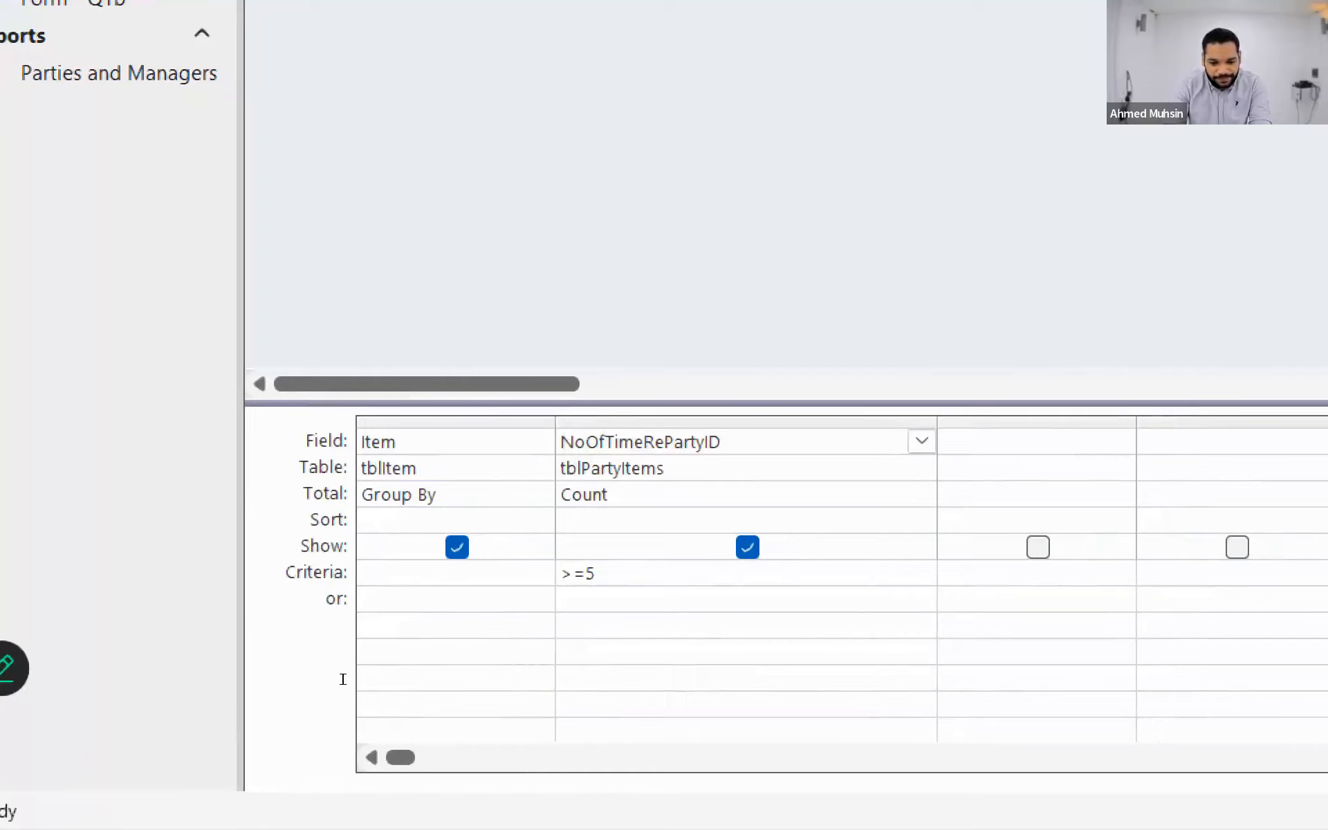
text(quested)
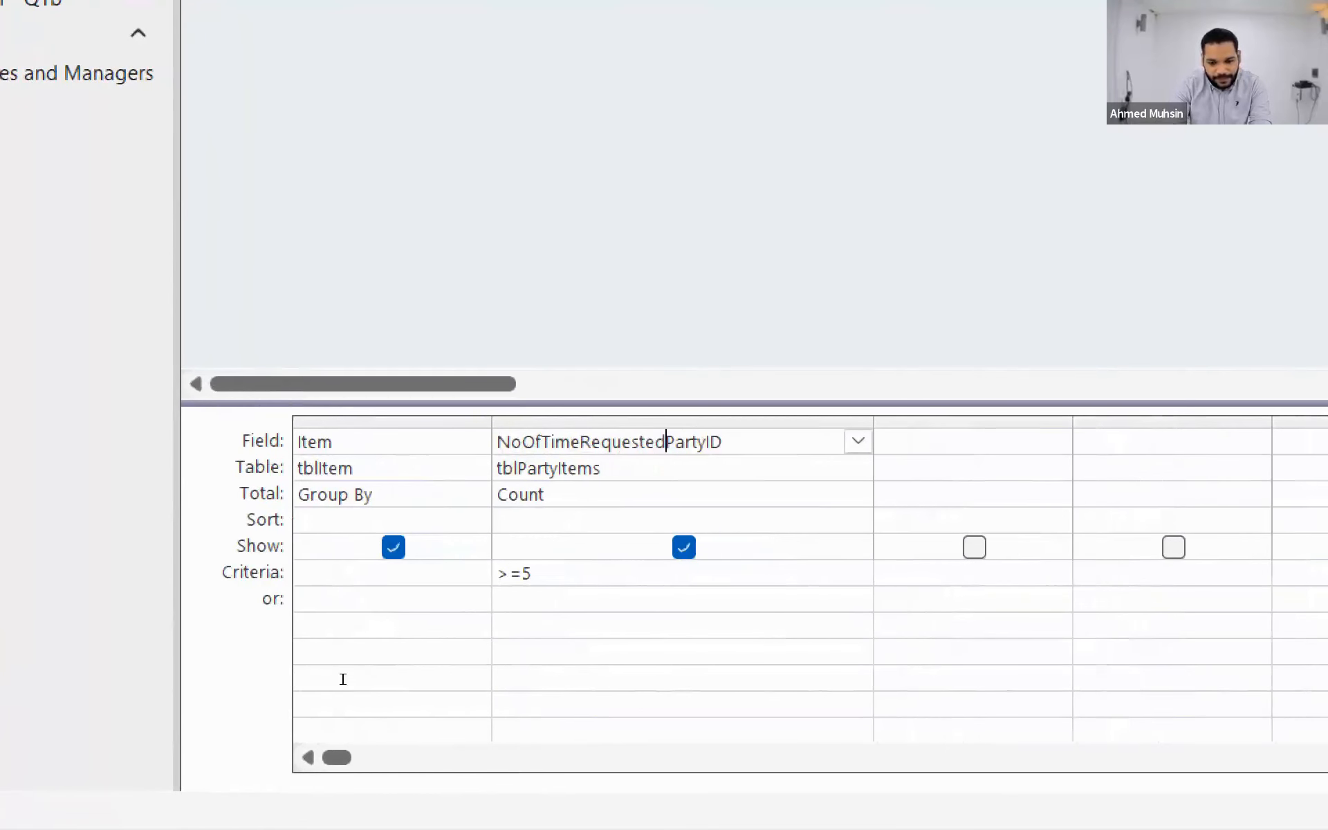
text(:[)
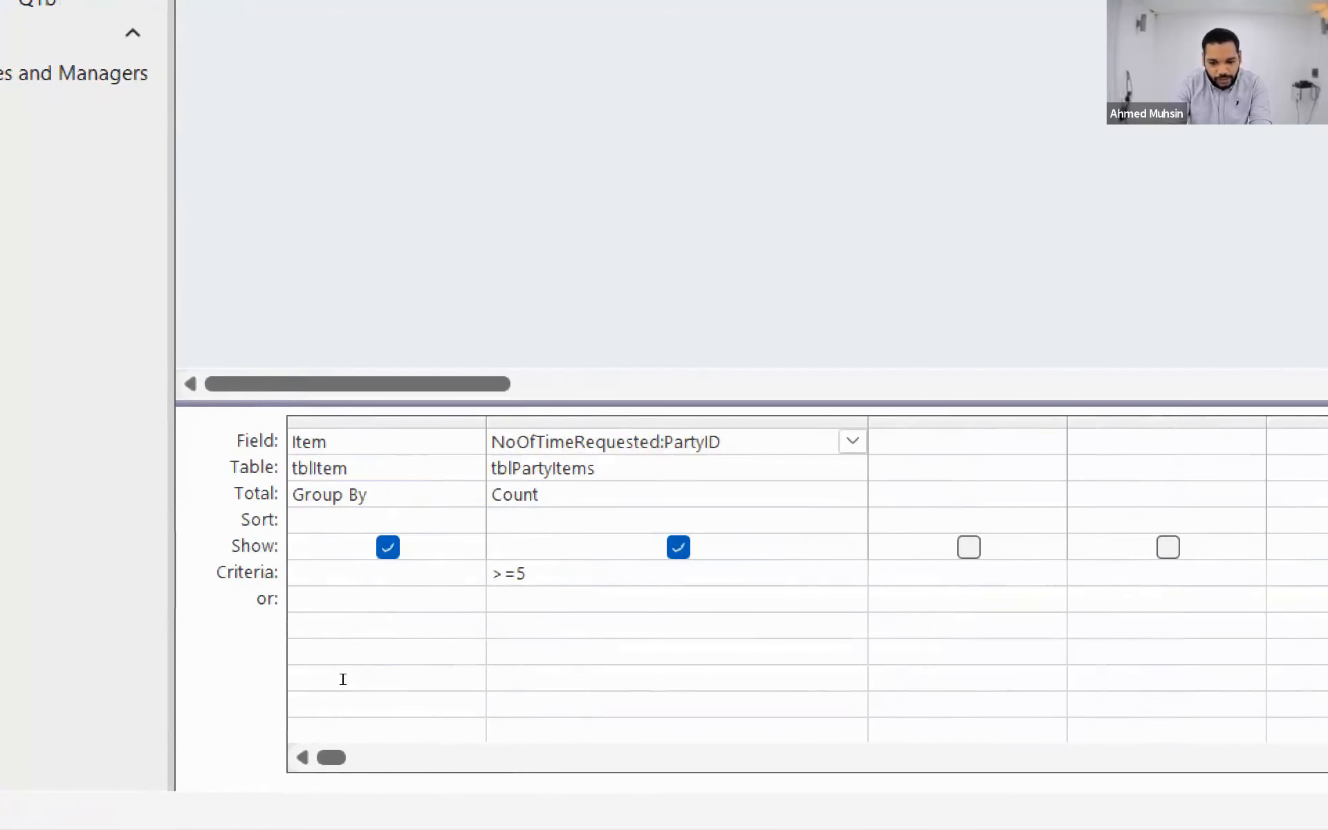
key(Right)
key(Right)
key(Right)
key(Right)
key(Right)
key(Right)
key(Right)
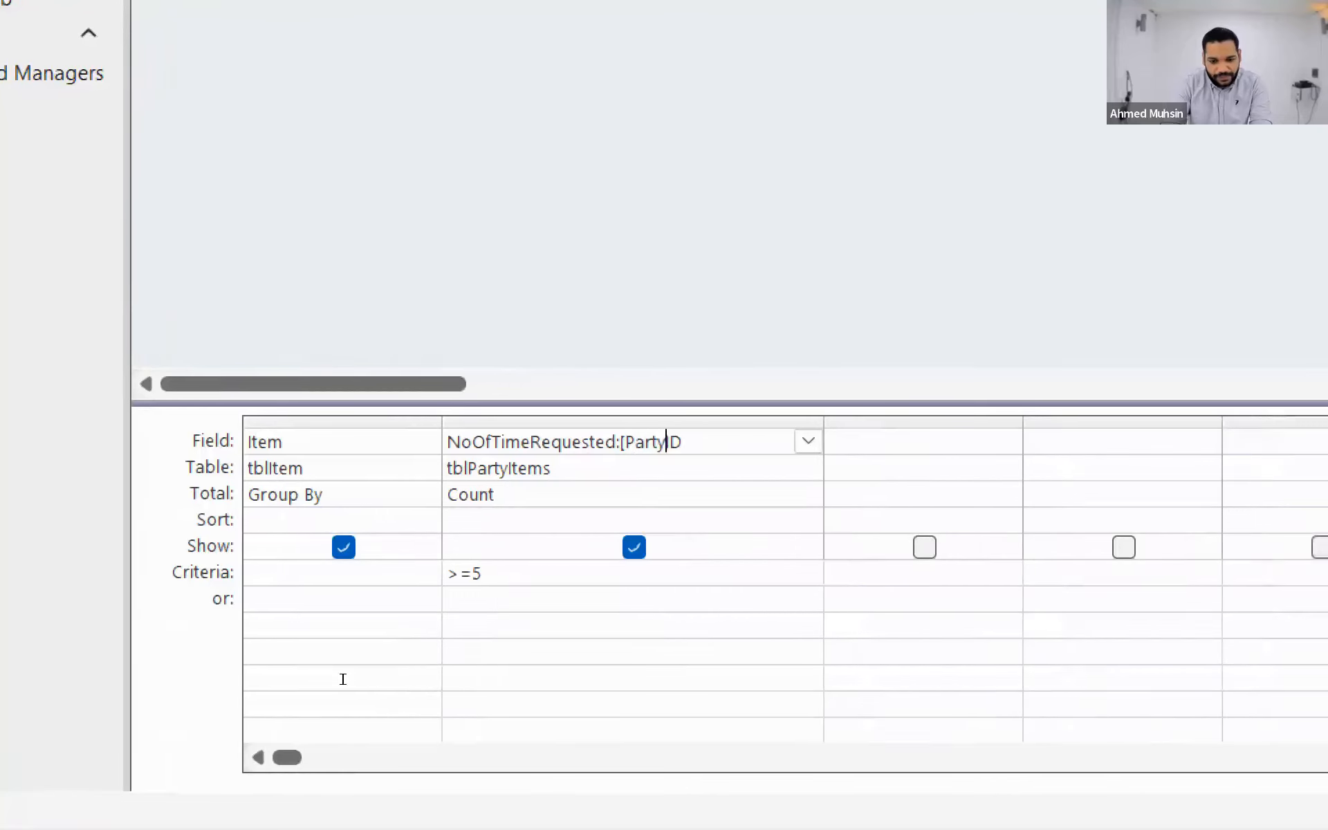
text(])
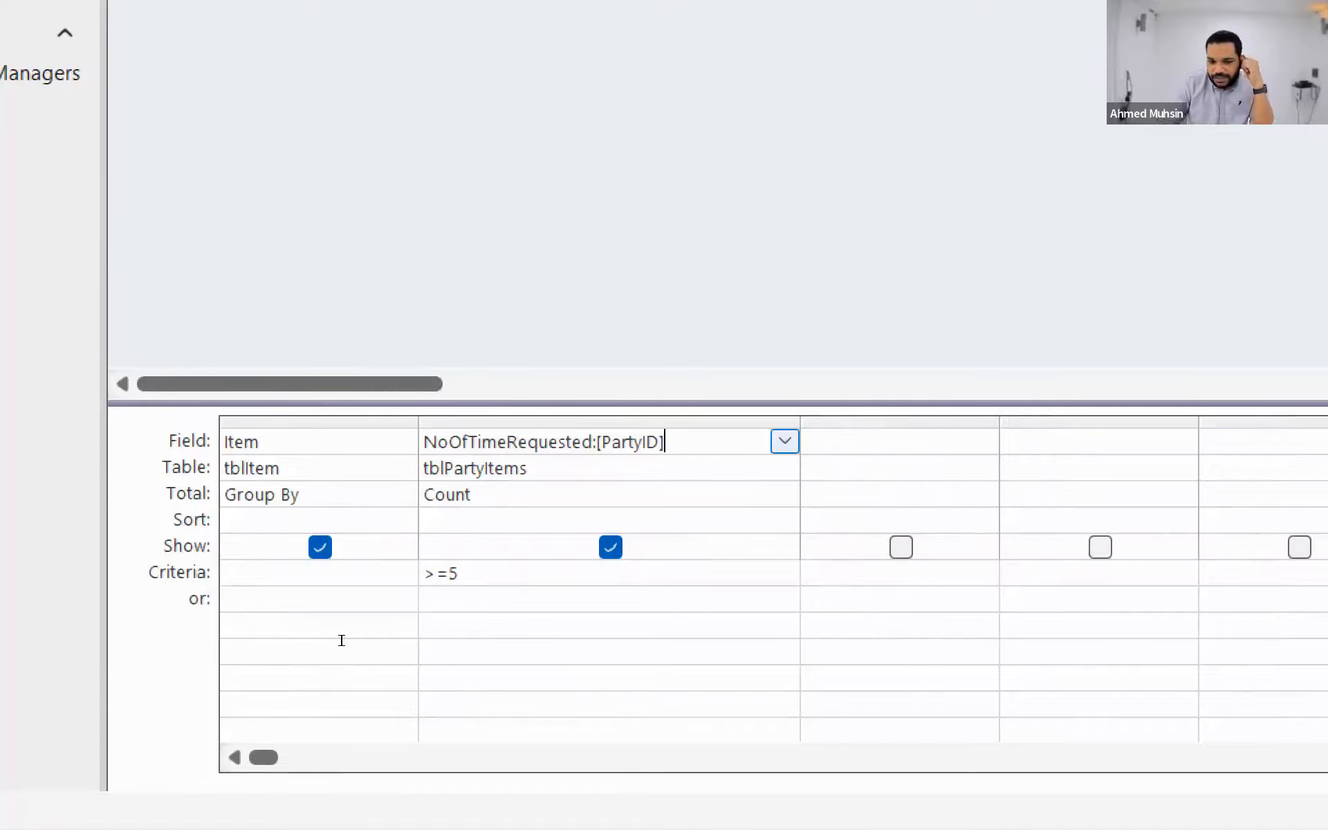
- Correct the count column's alias to NoOfTimesRequested and run the query
key(Left)
key(Left)
key(Left)
key(Left)
key(Left)
key(Left)
key(Left)
key(Left)
key(Left)
key(Left)
key(Left)
key(Left)
key(Left)
key(Left)
key(Left)
key(Left)
key(Left)
key(Left)
key(Left)
text(s)
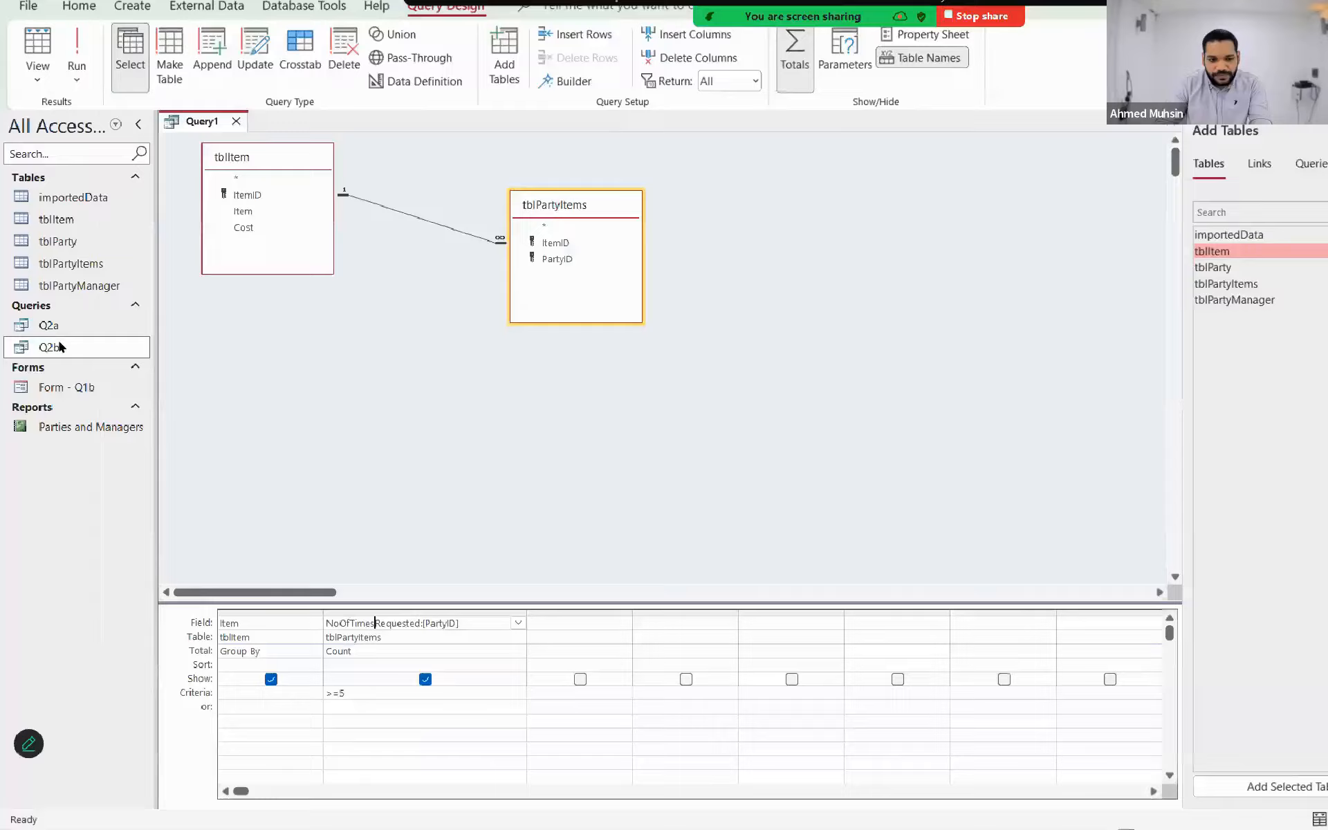
click(75, 108)
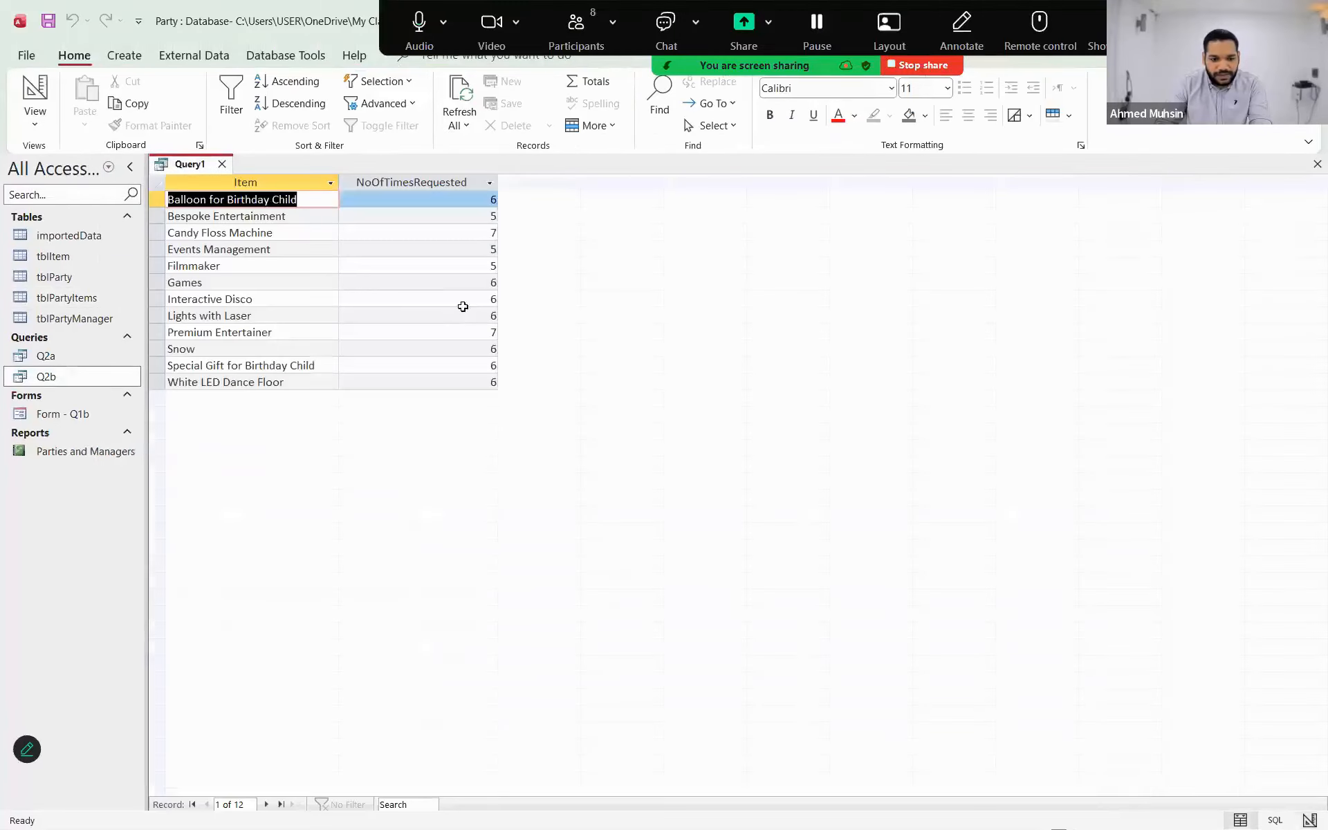
- Widen the NoOfTimesRequested column in the datasheet and open the choice of query views
drag(498, 181, 543, 183)
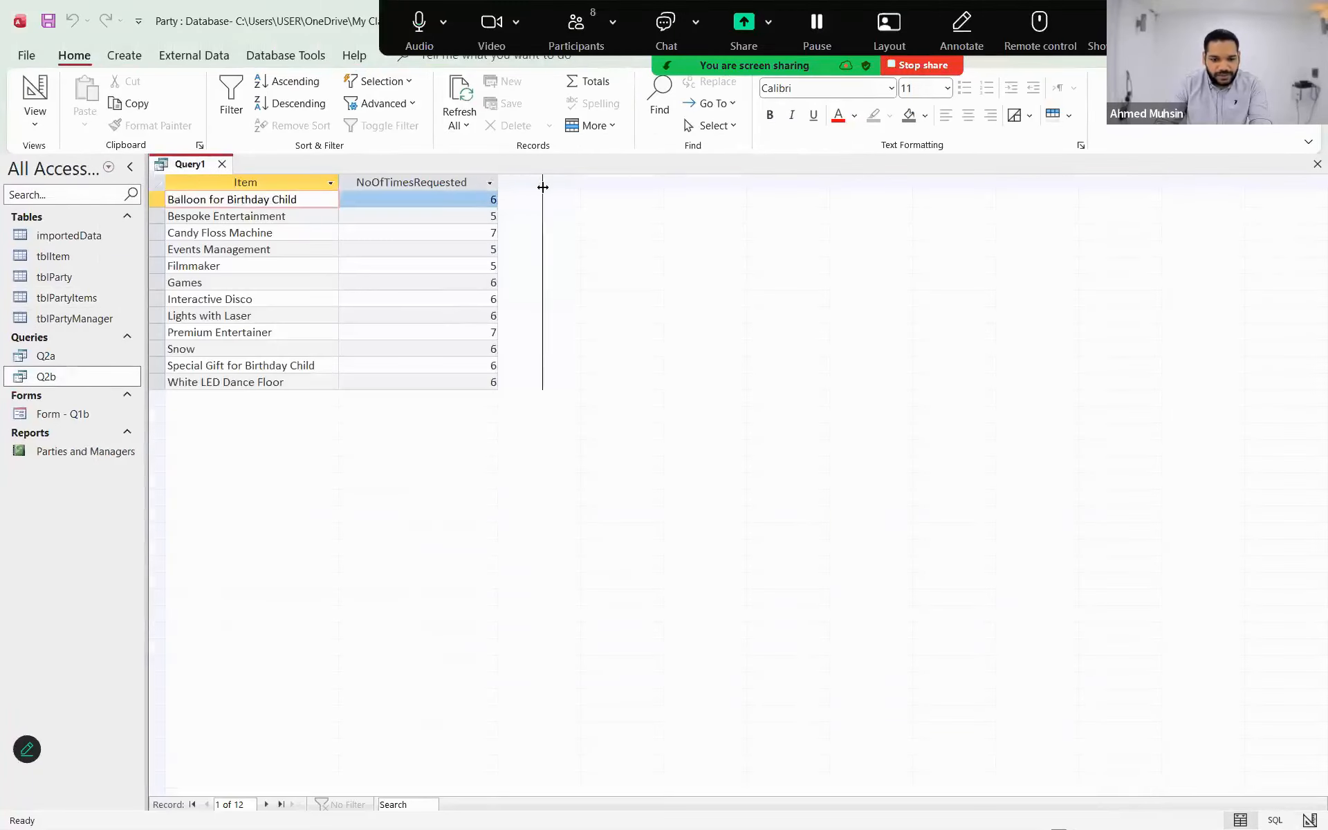
click(34, 123)
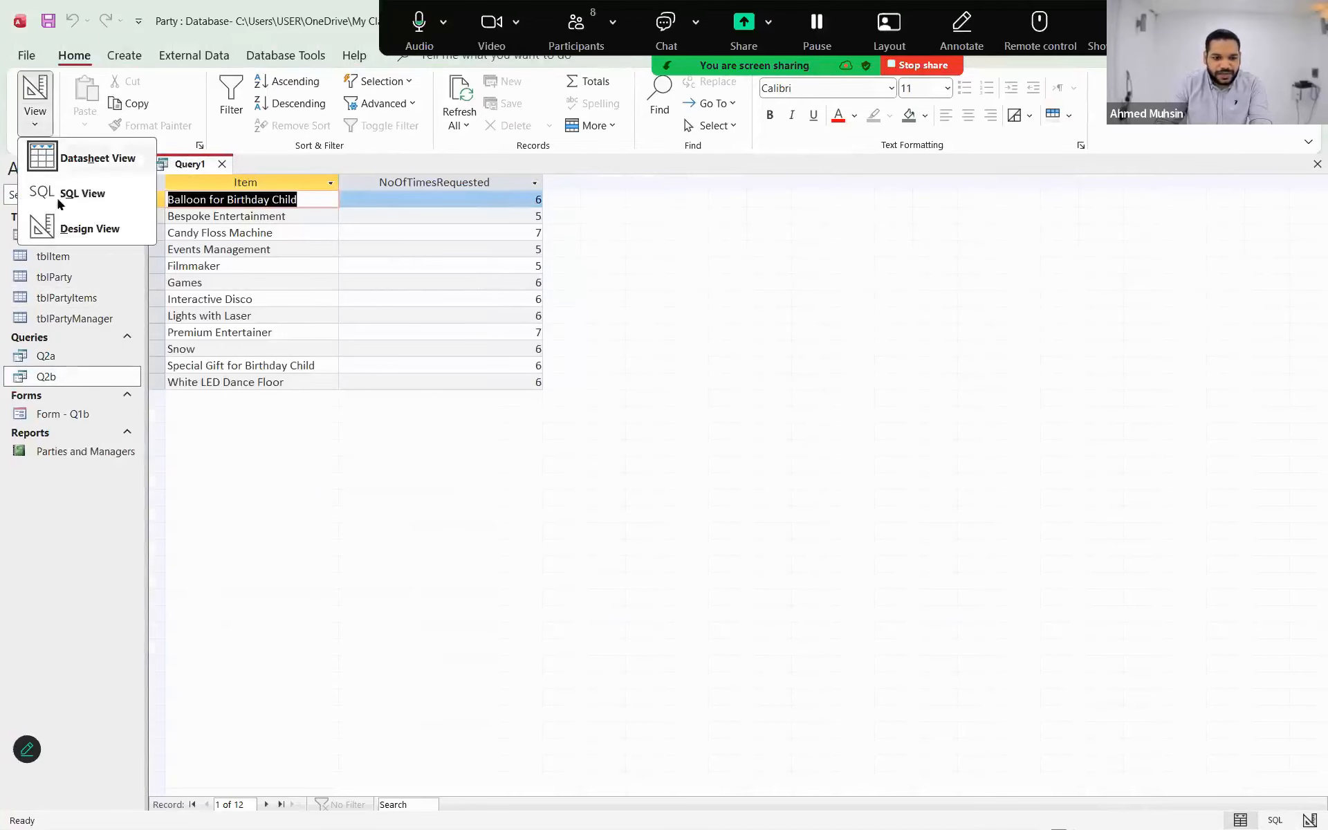
- Compare the query in Design and Datasheet views with the requirements of question 3(a) in the exam paper PDF
click(88, 229)
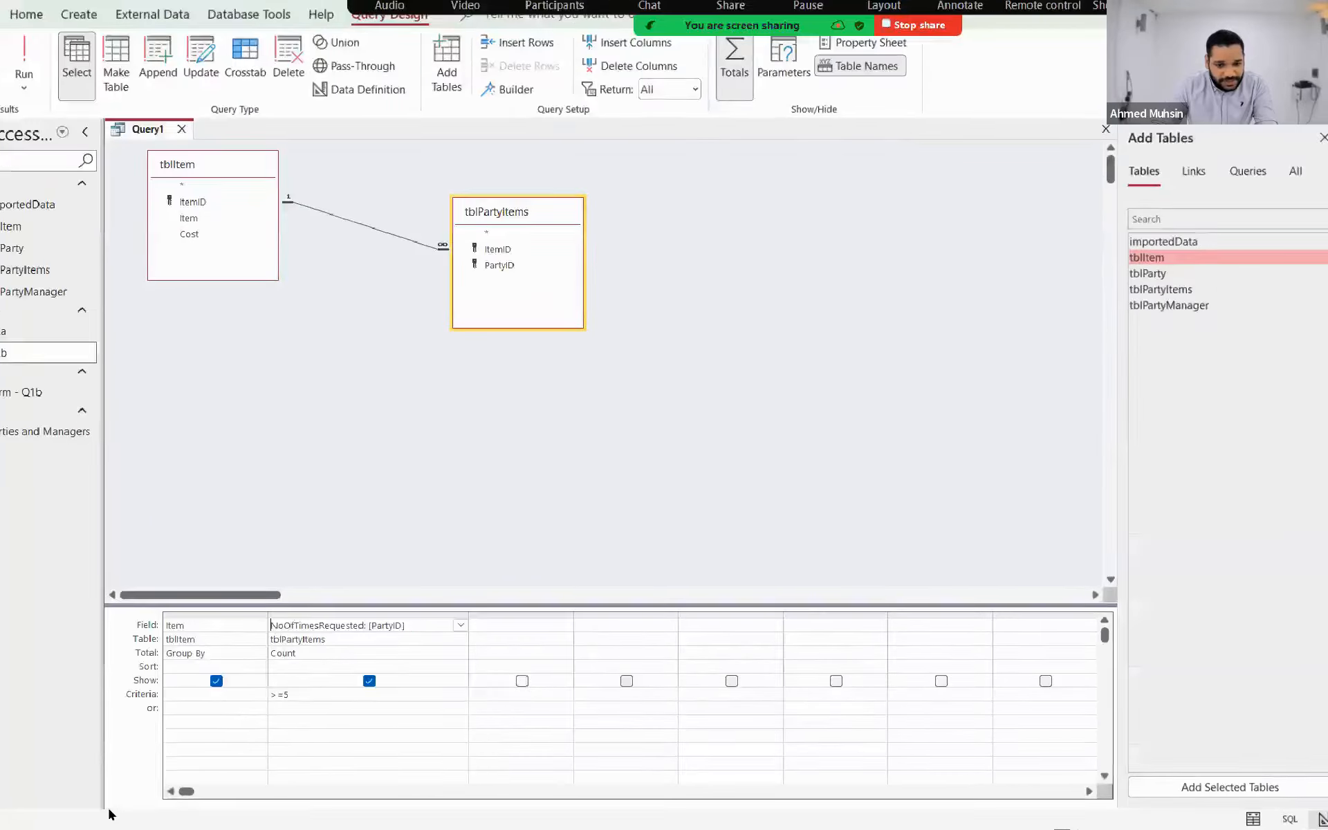
key(alt+Tab)
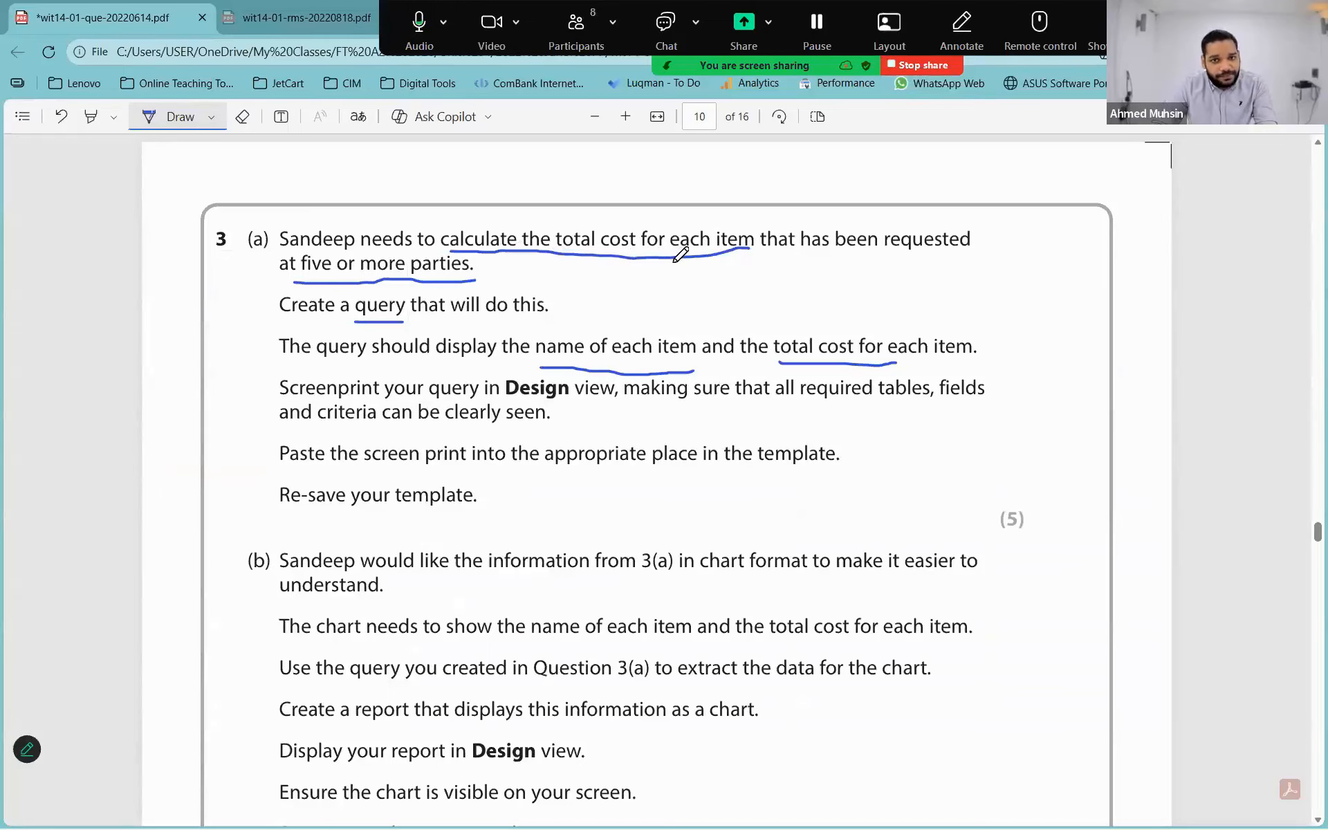
key(alt+Tab)
click(48, 129)
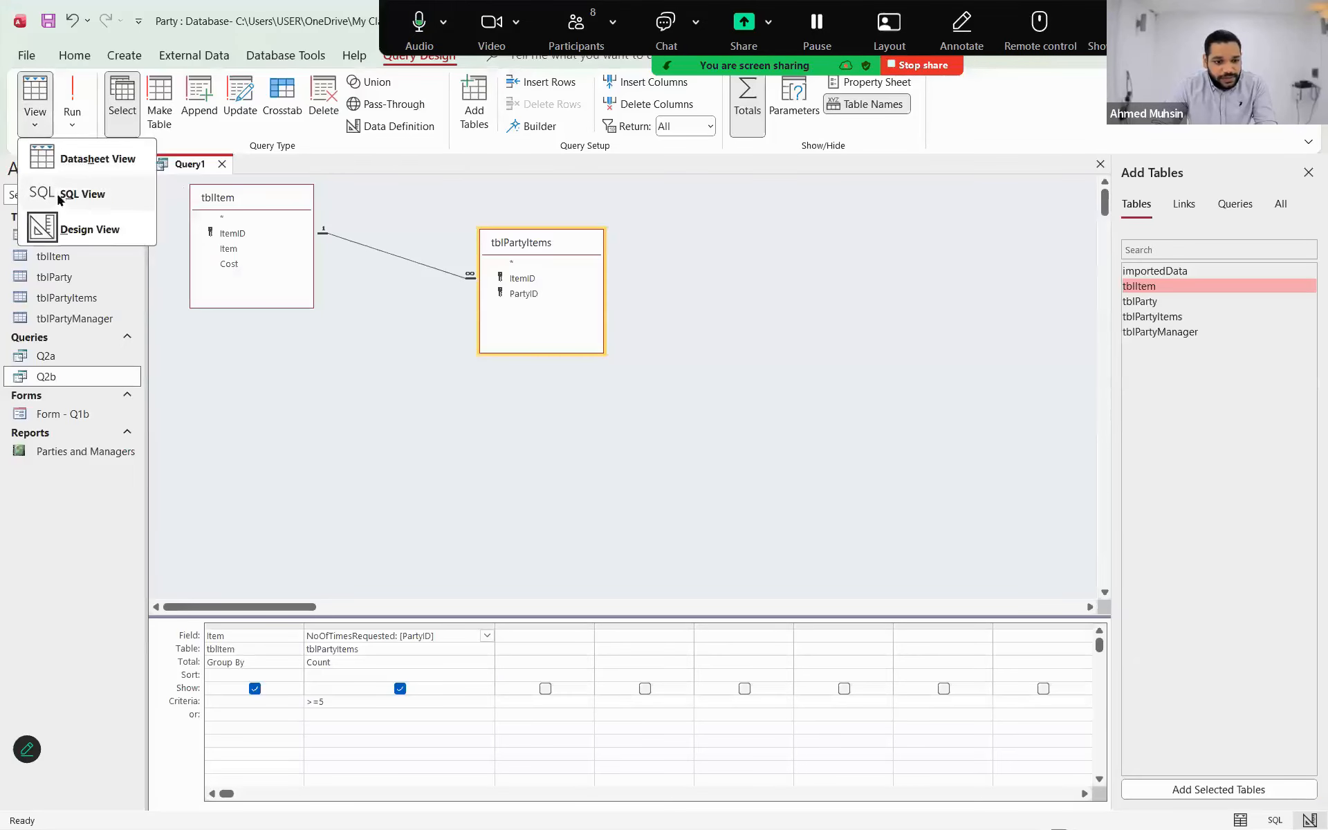
click(80, 159)
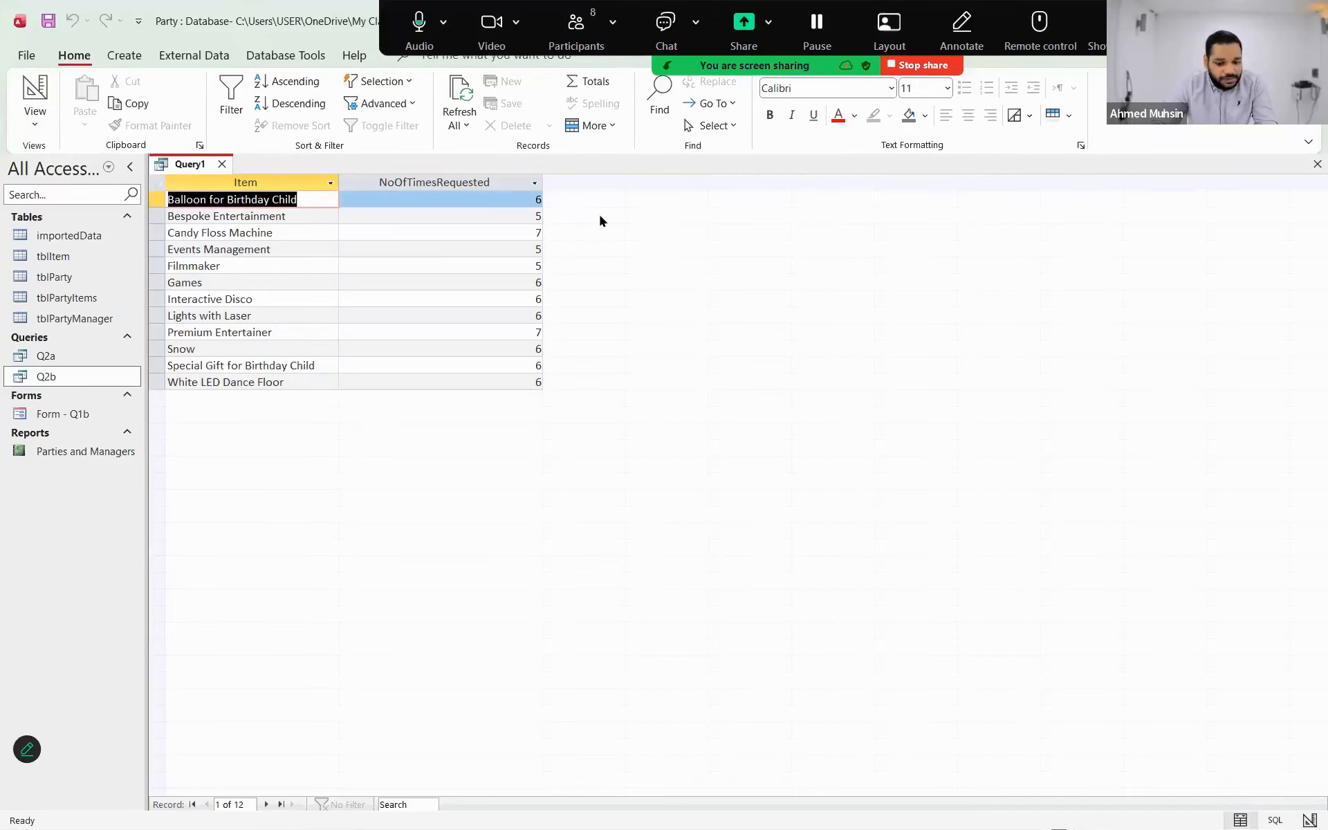
key(alt+Tab)
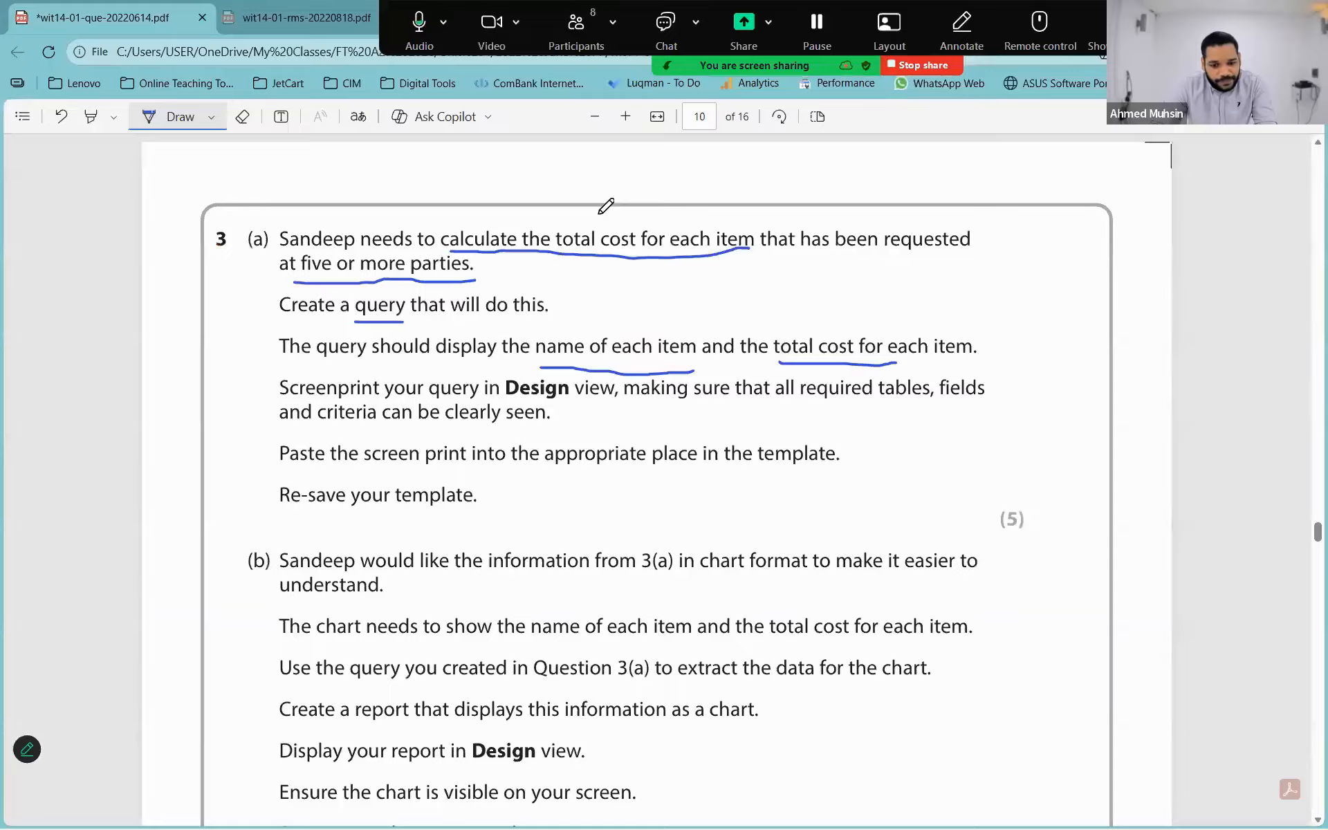
key(alt+Tab)
click(588, 346)
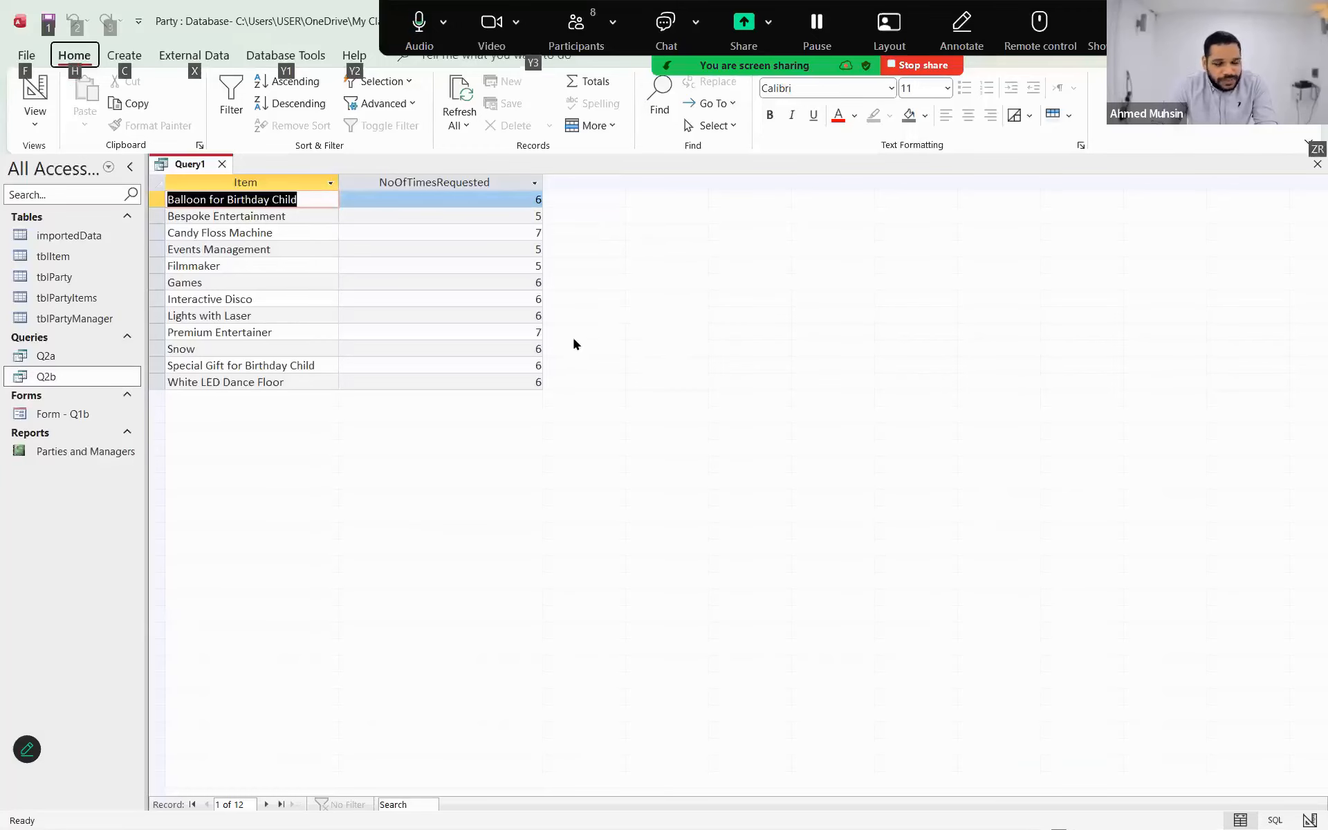
key(alt+Tab)
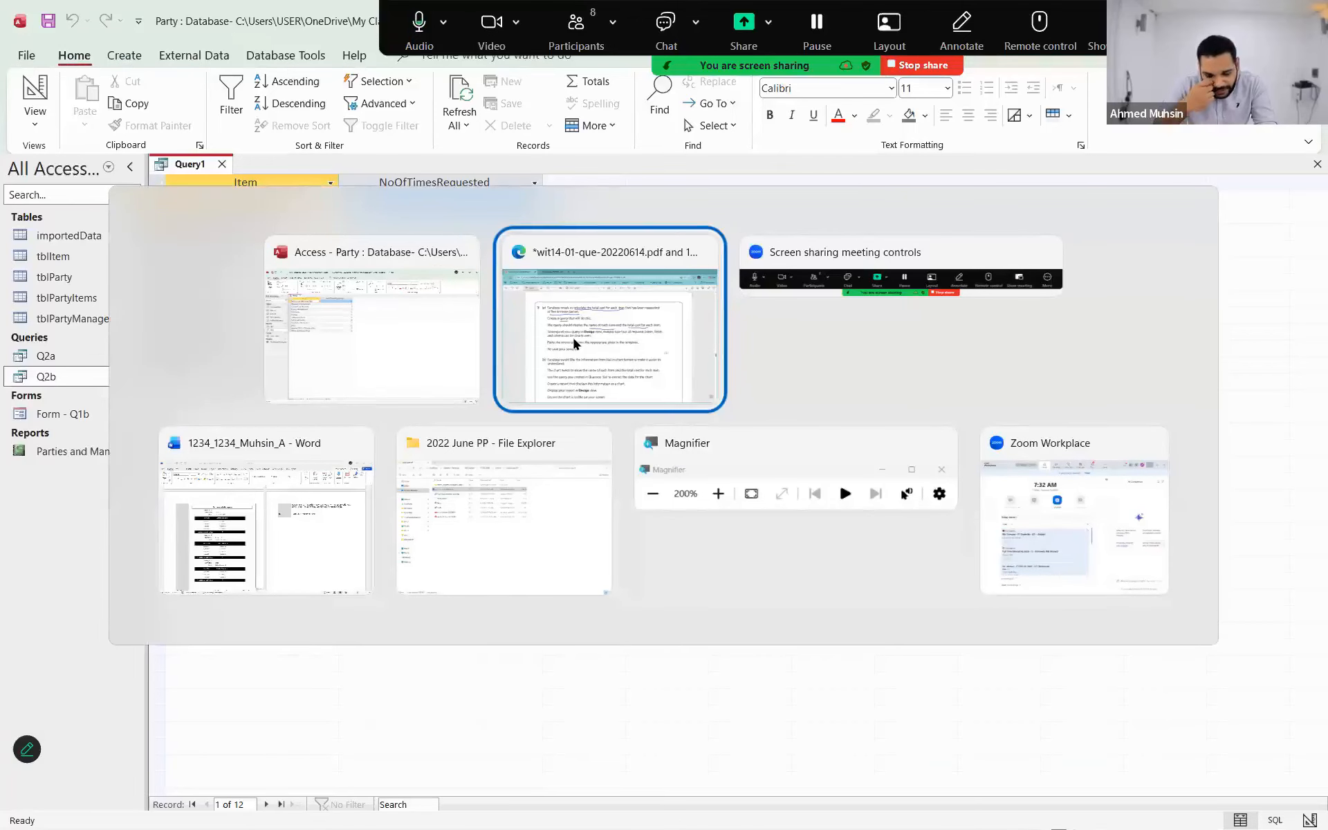
key(alt+shift+Tab)
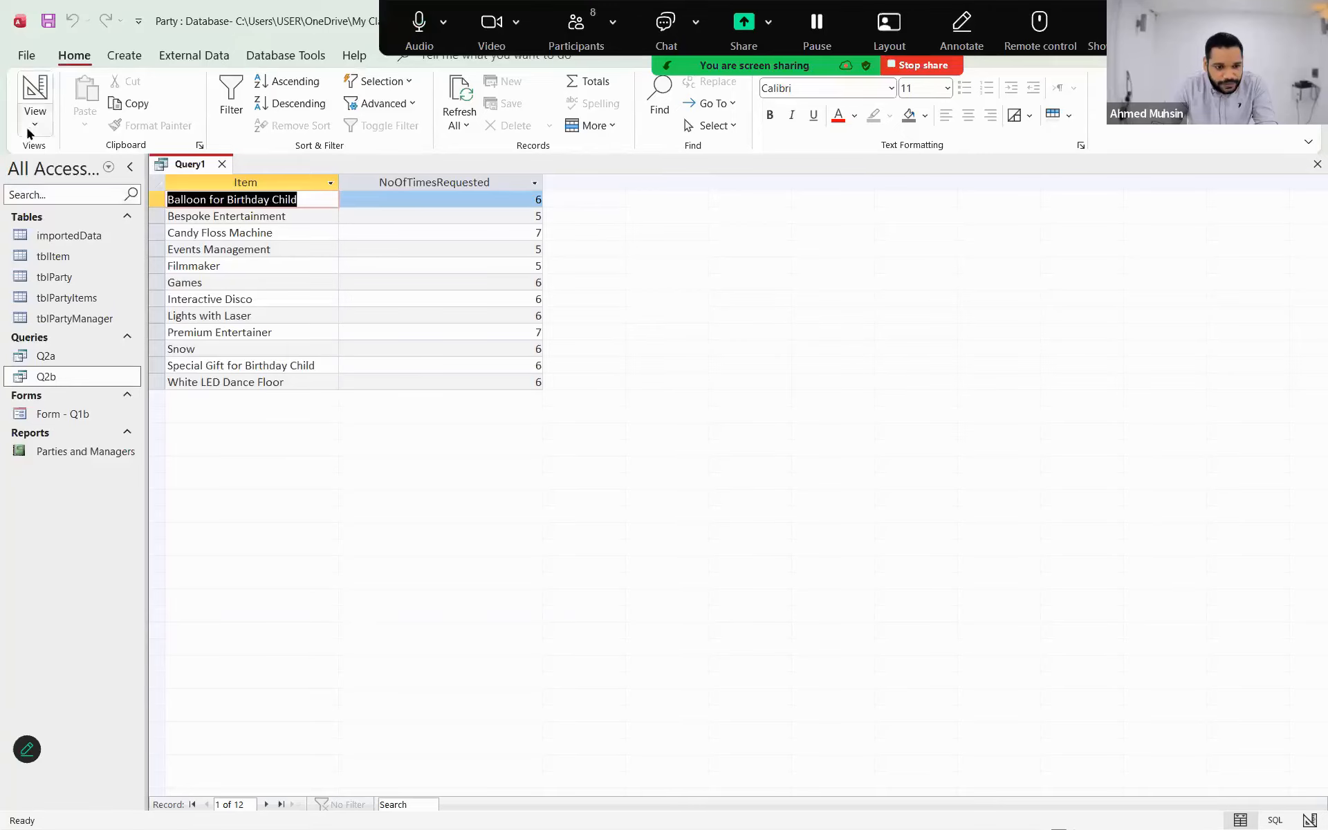
- Return the query to Design view and widen the first empty column of the design grid
click(33, 126)
click(67, 229)
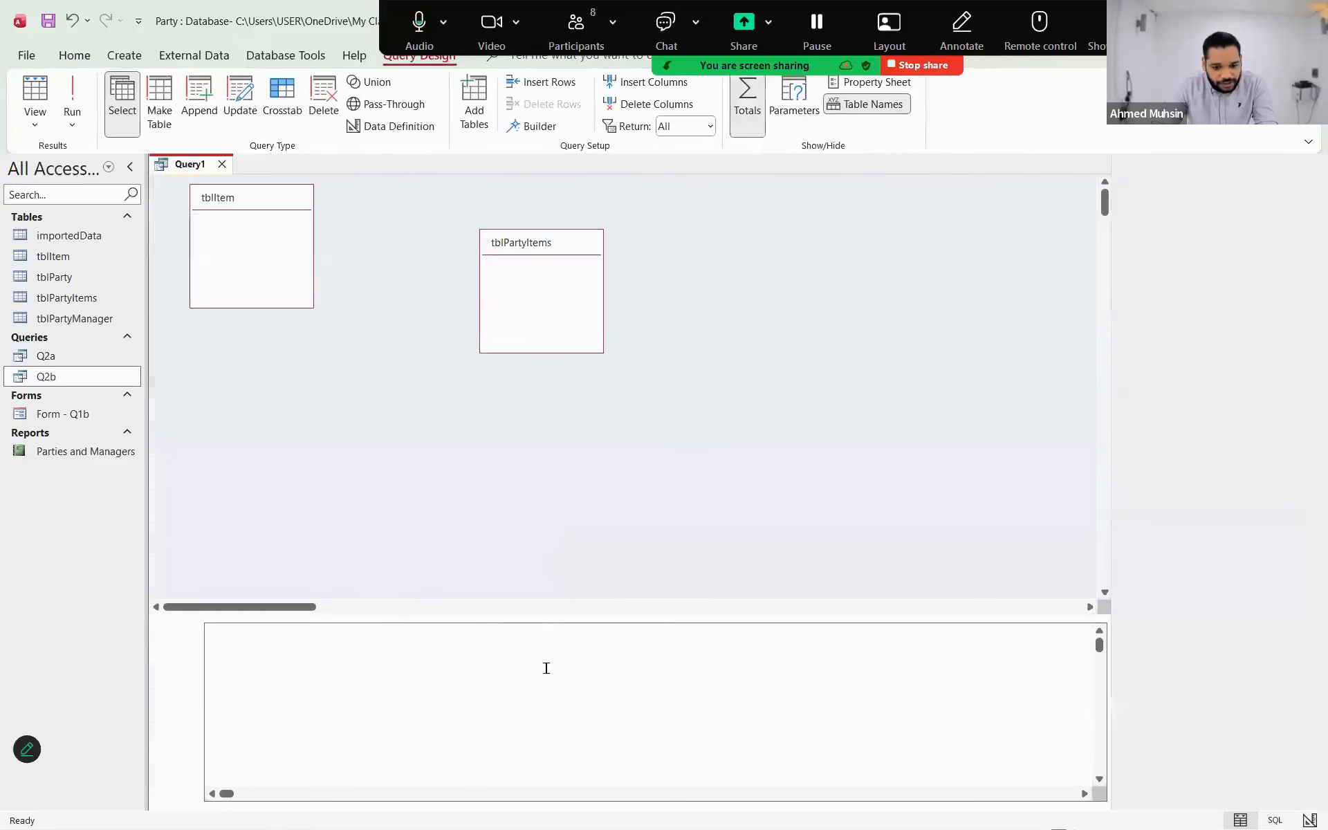
drag(594, 631, 623, 630)
click(593, 634)
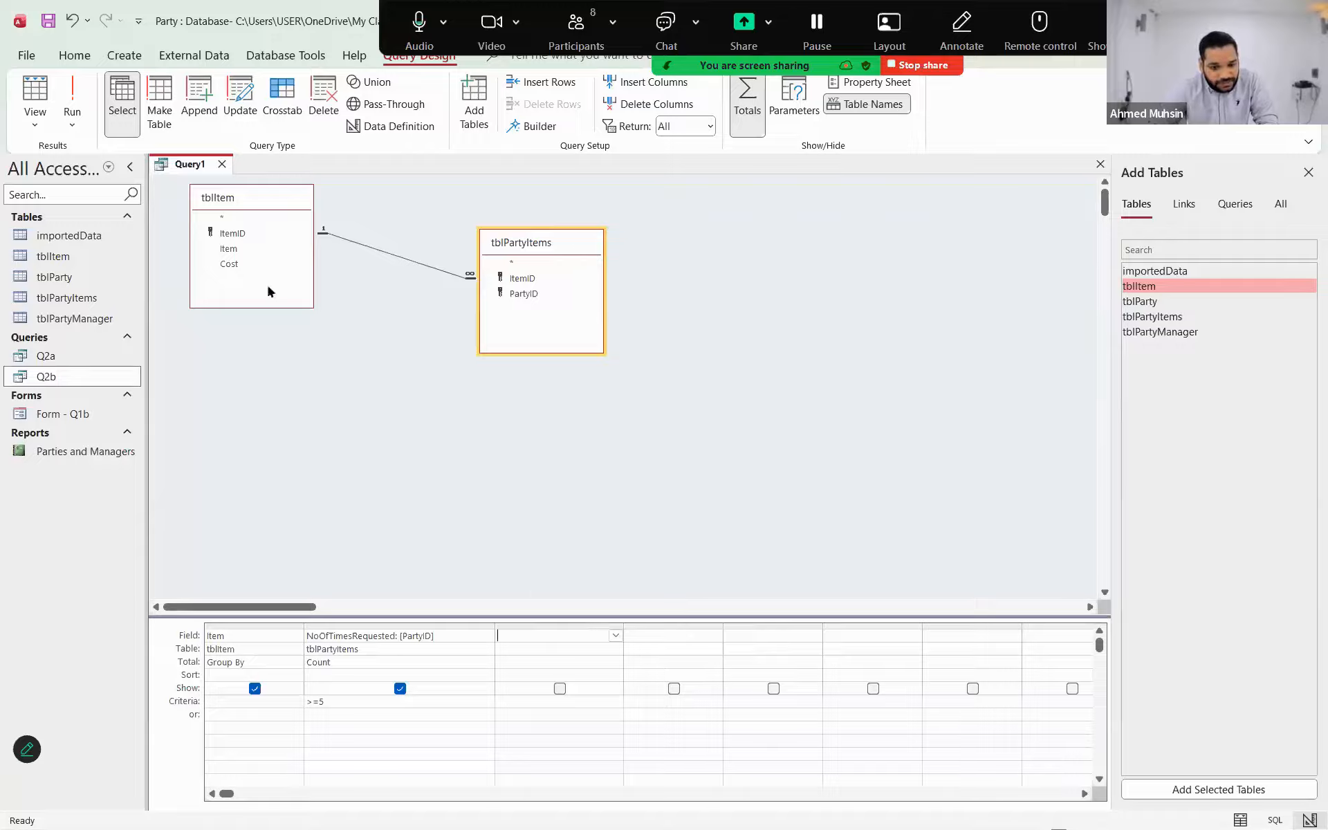
click(232, 269)
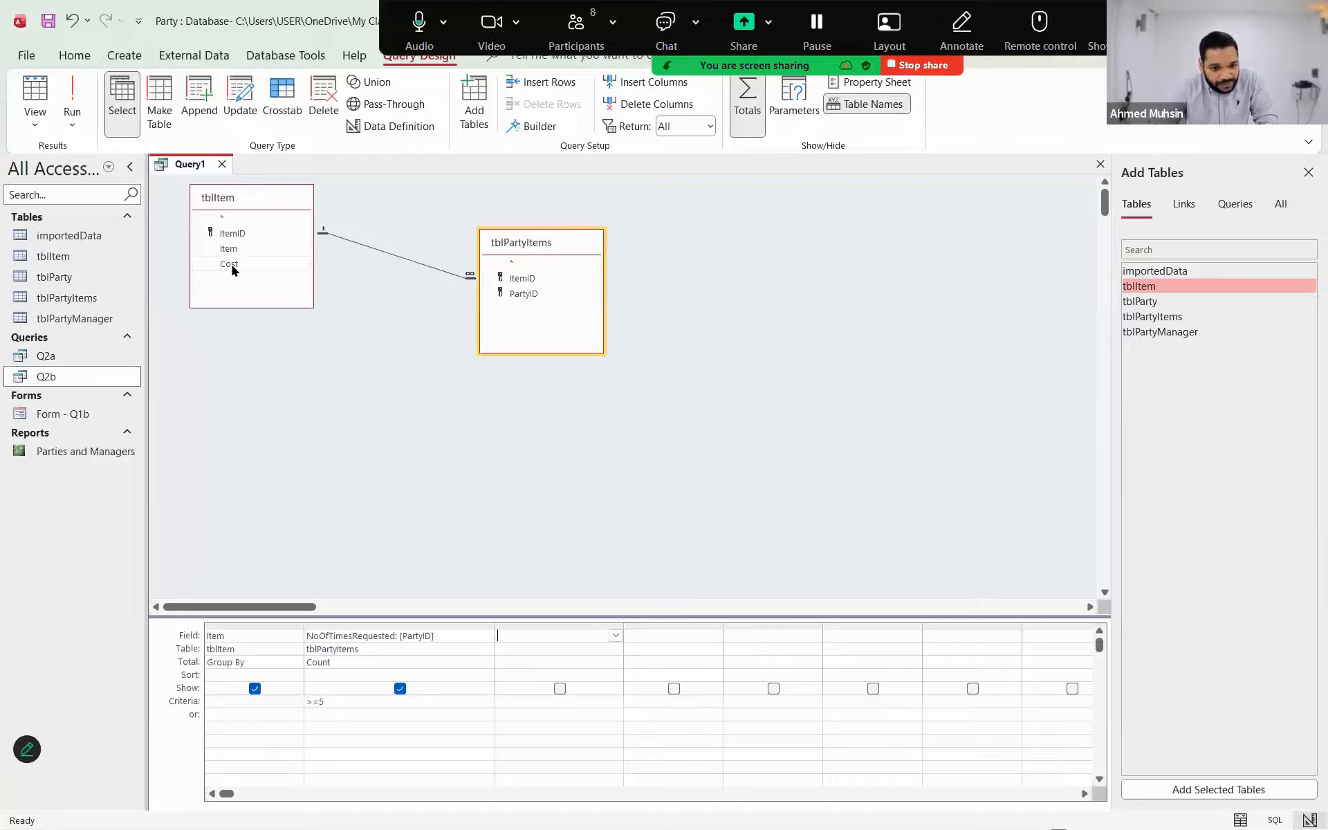
double_click(233, 269)
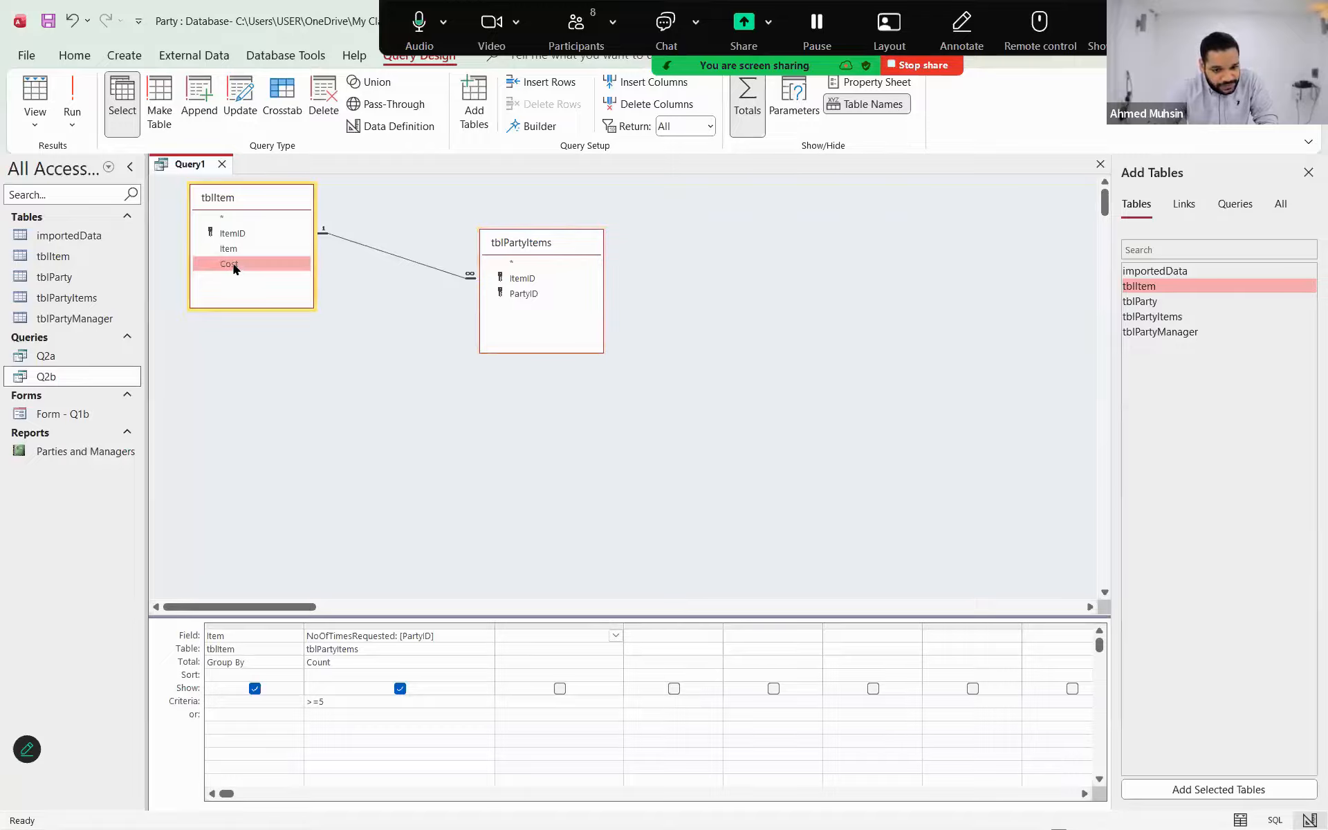
click(546, 689)
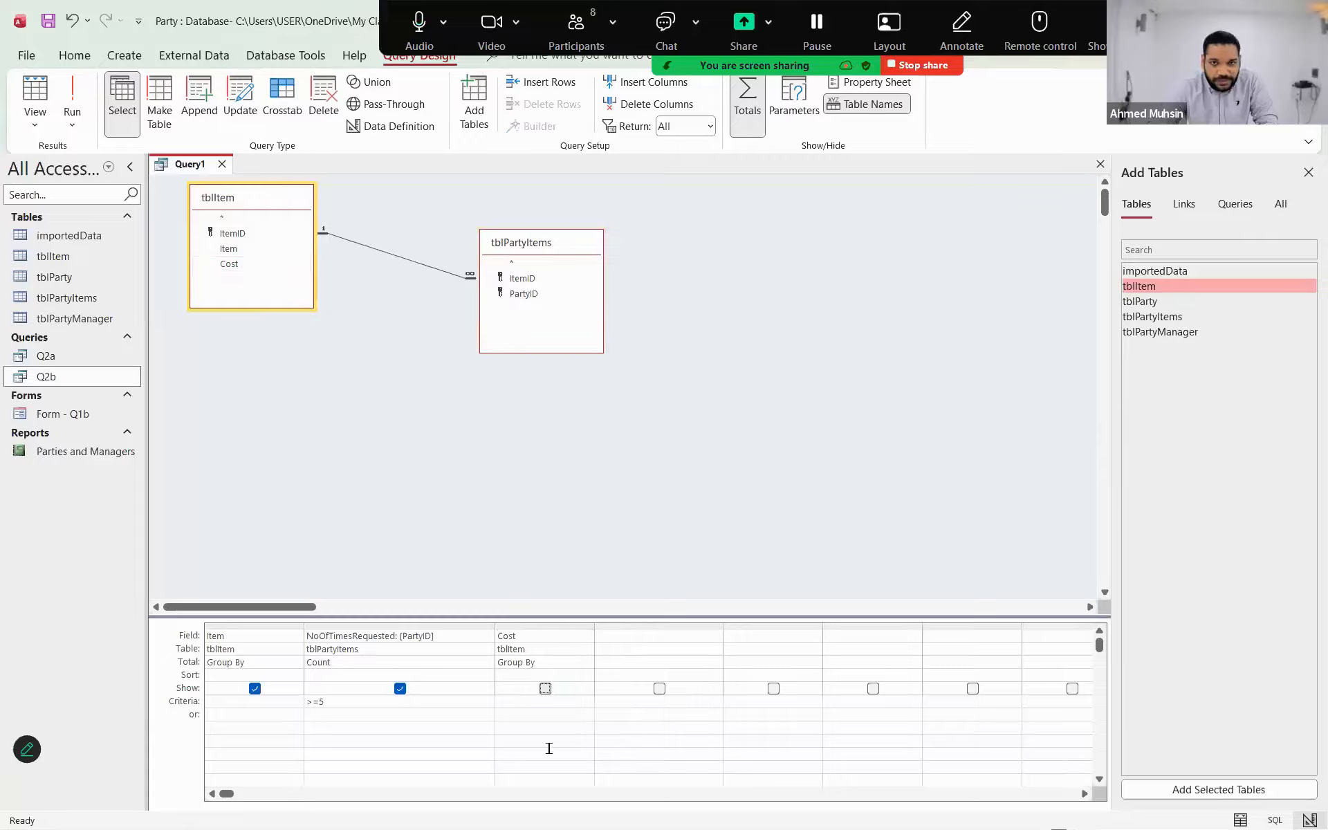
click(546, 625)
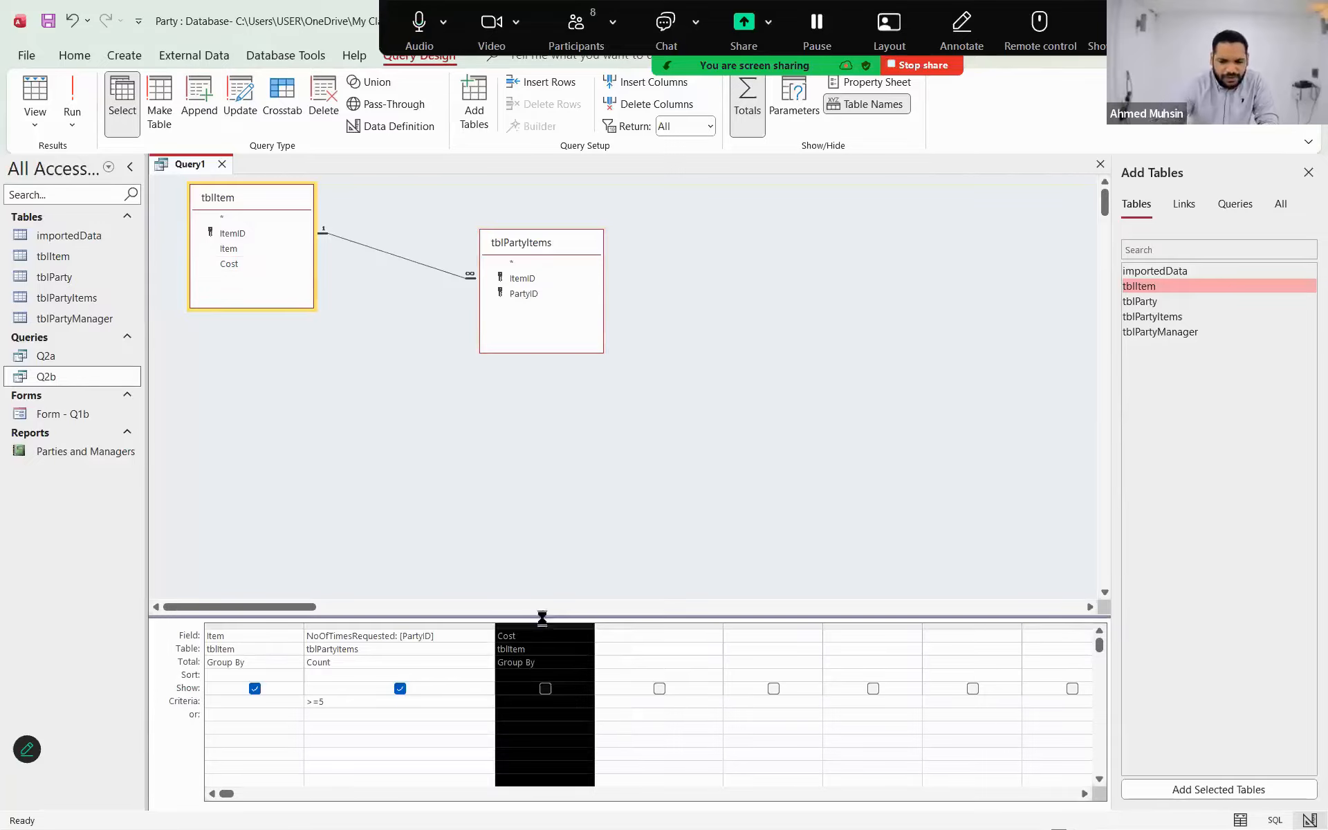
key(Delete)
- Begin a calculated field in the widened empty column with the expression TotalCost: [NoOfTImesRequested]
drag(623, 626, 658, 628)
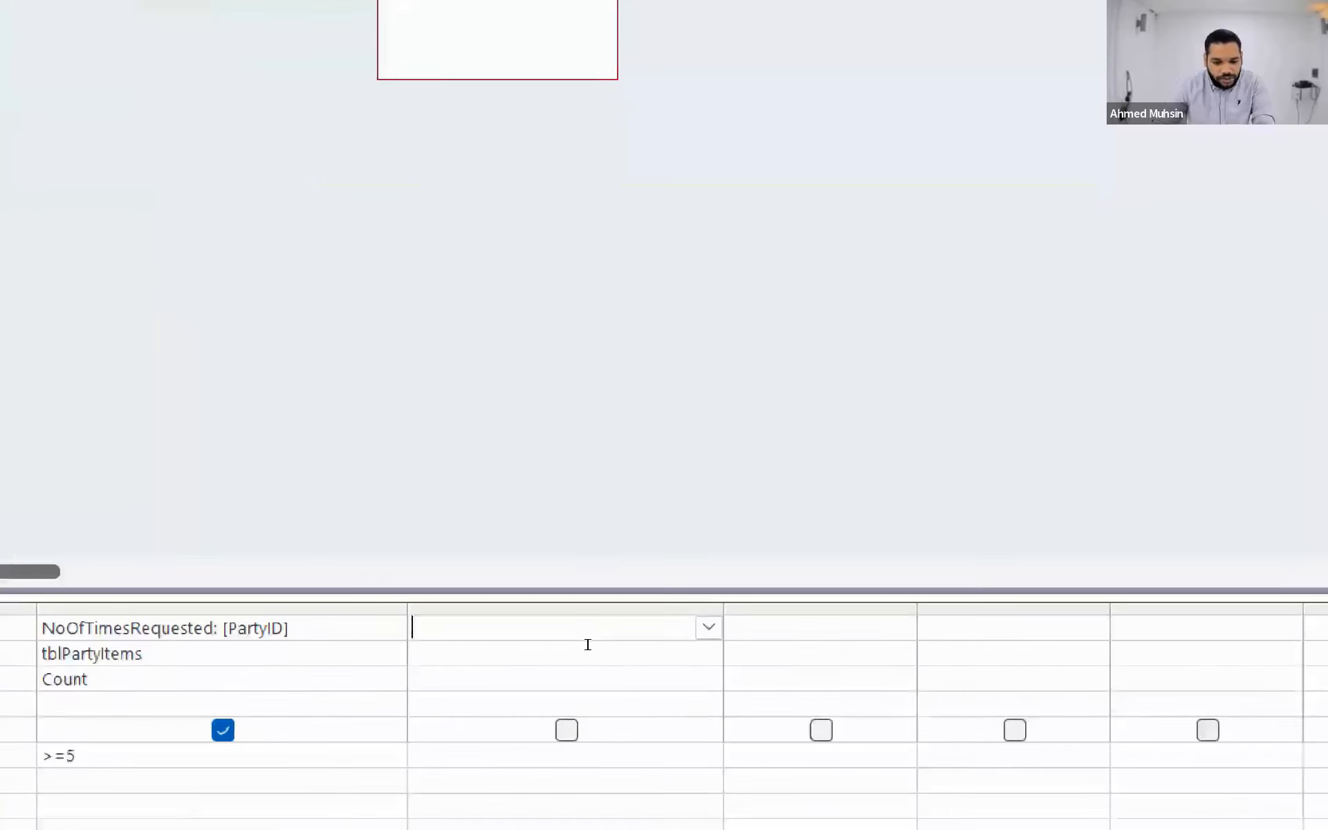
text(TotalCos)
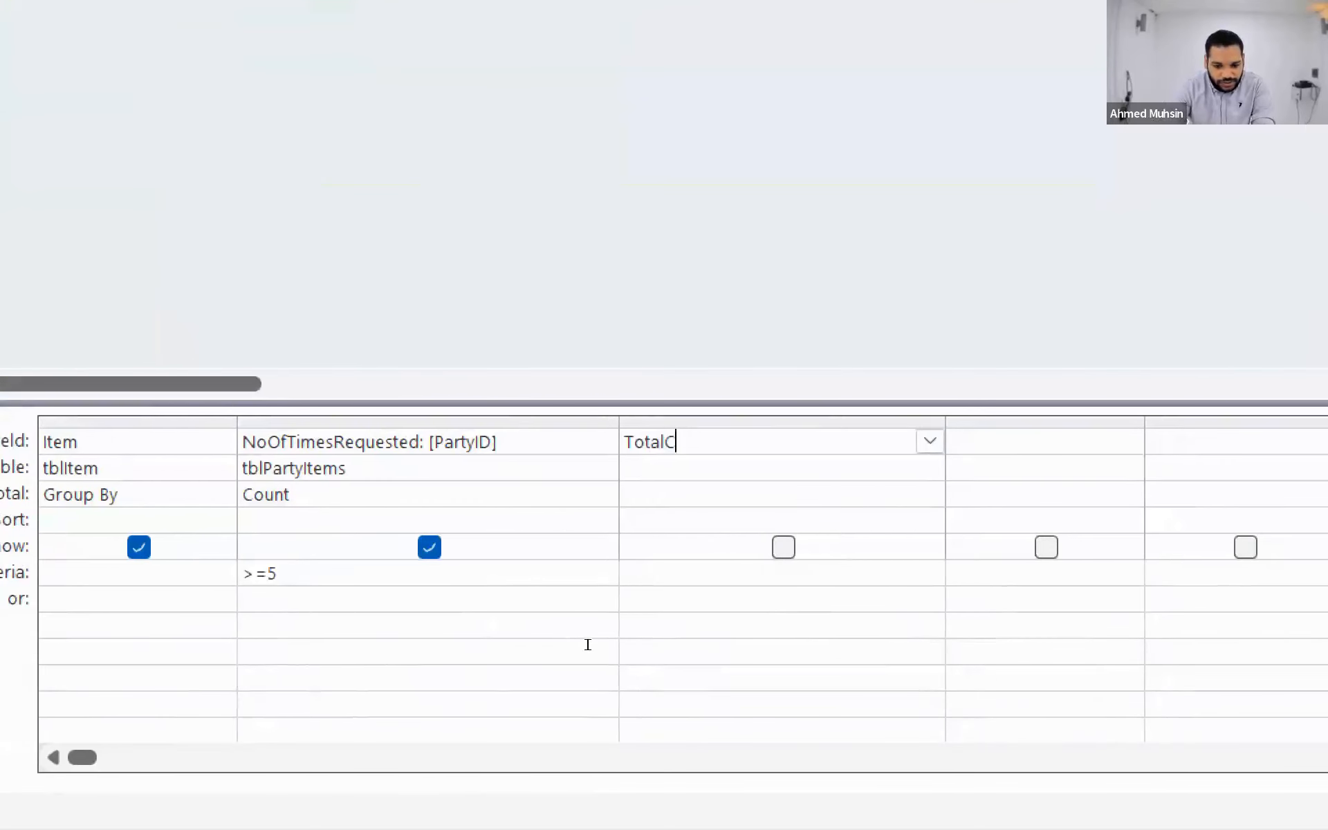
text(t:)
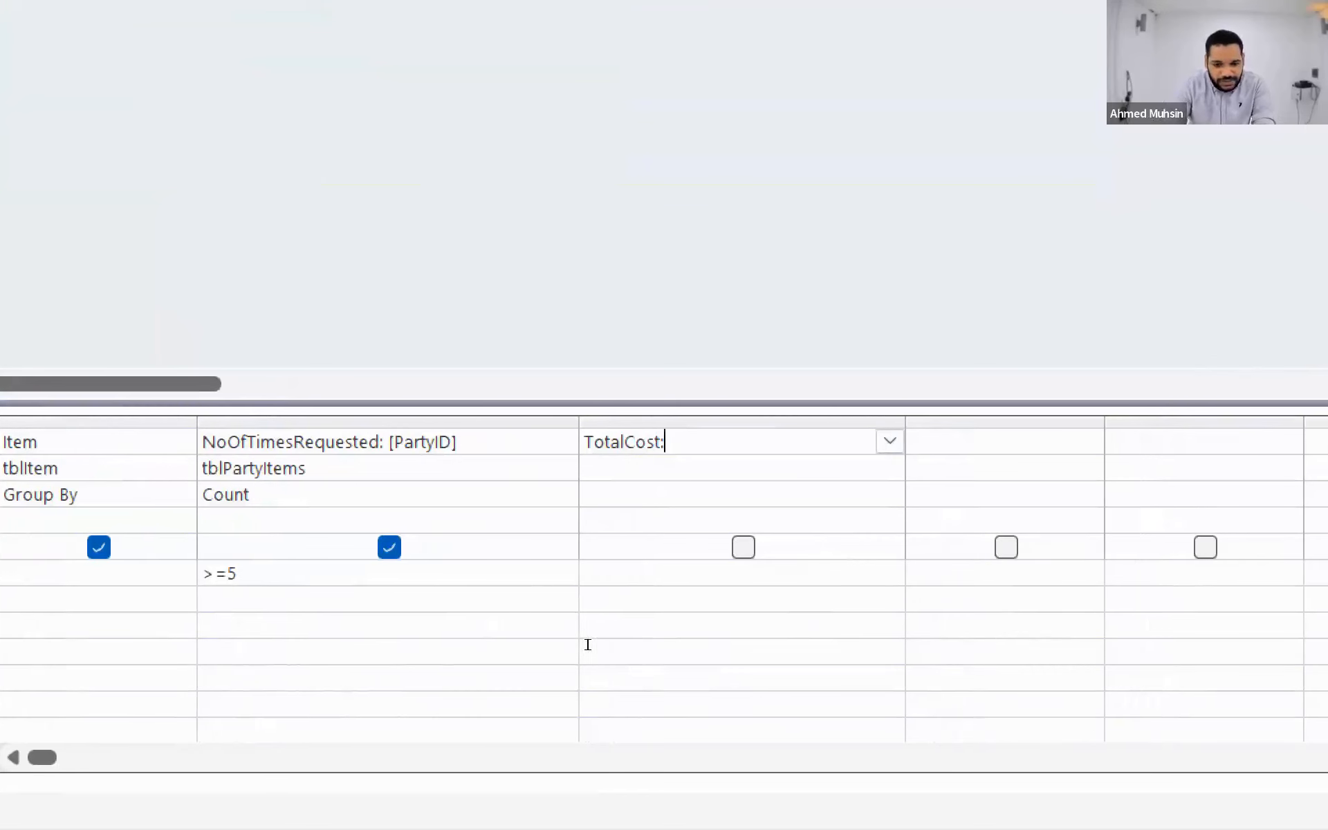
text( [])
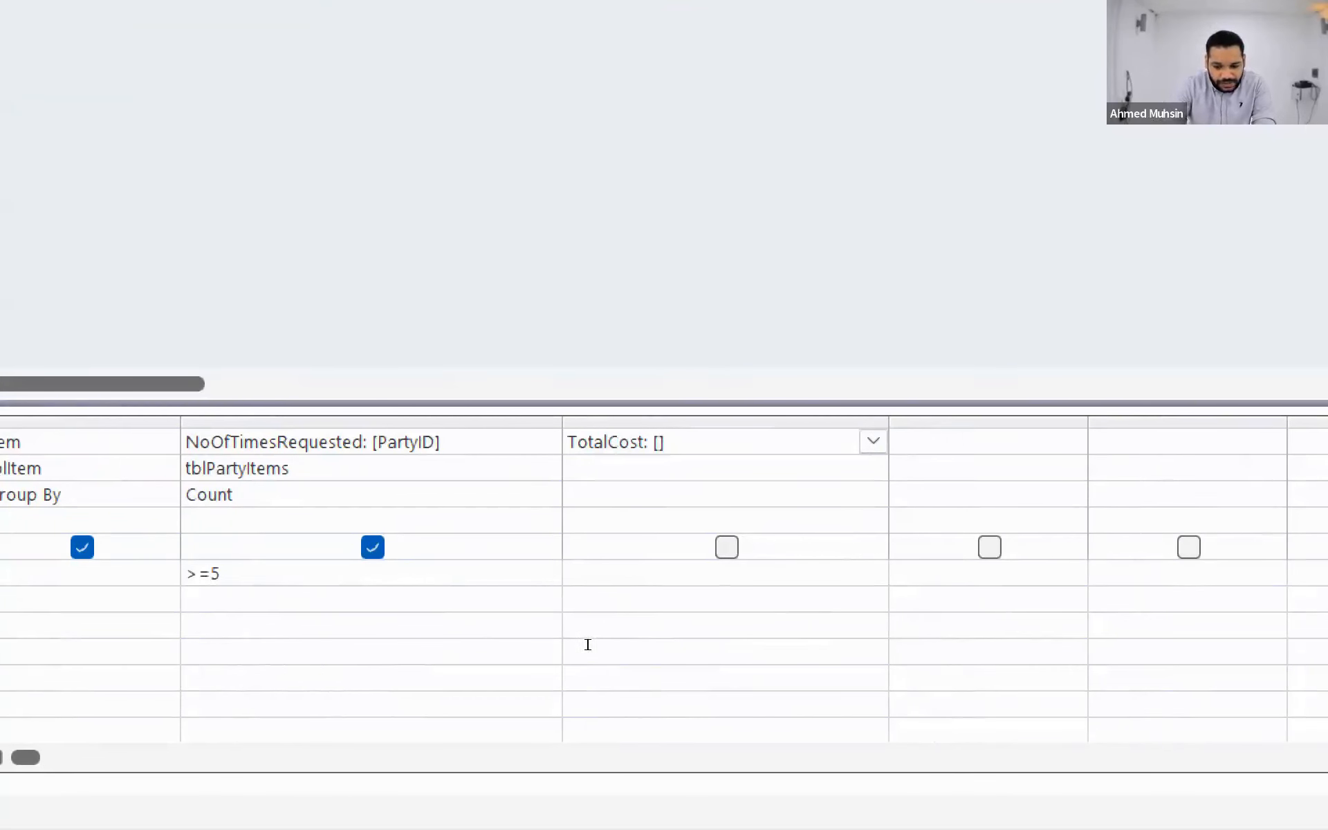
key(Left)
text(No)
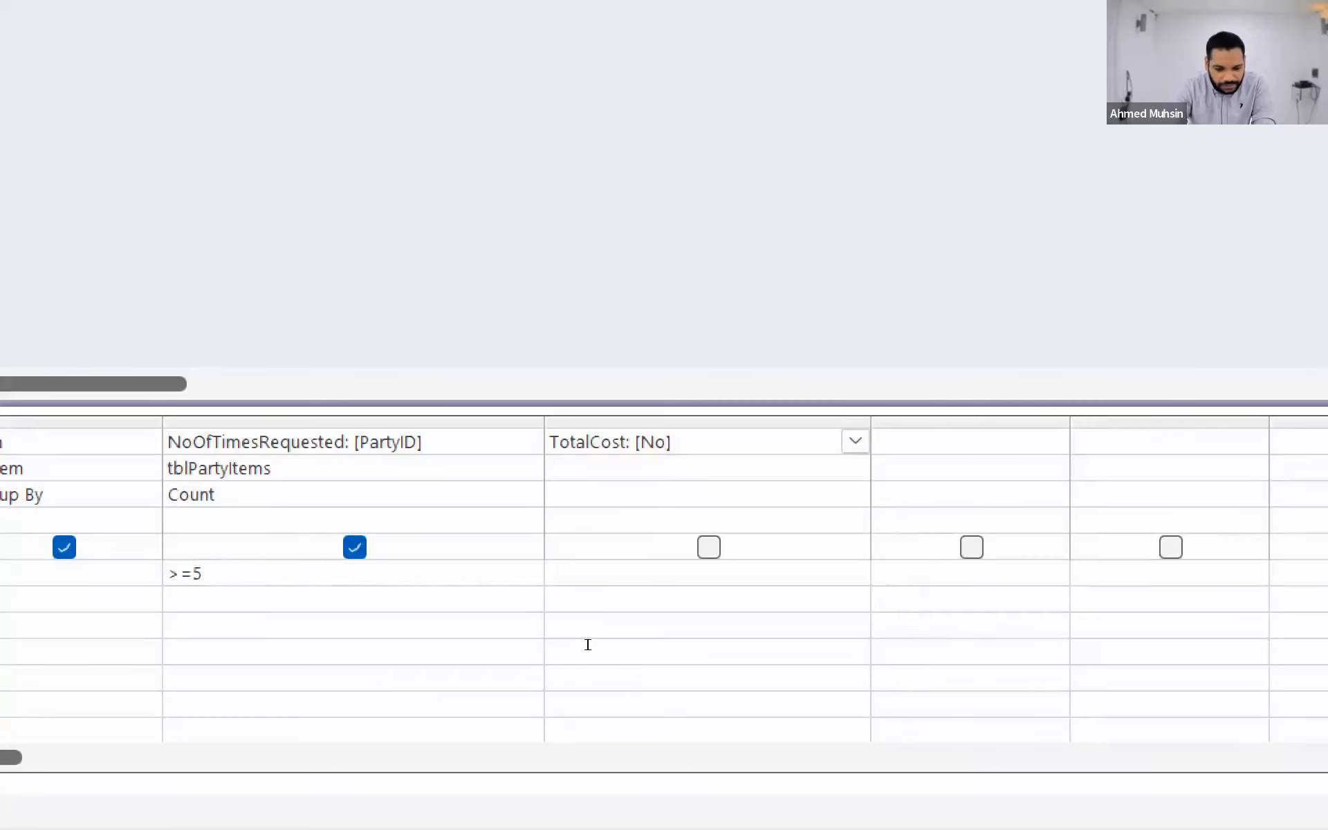
text(OfTImeR)
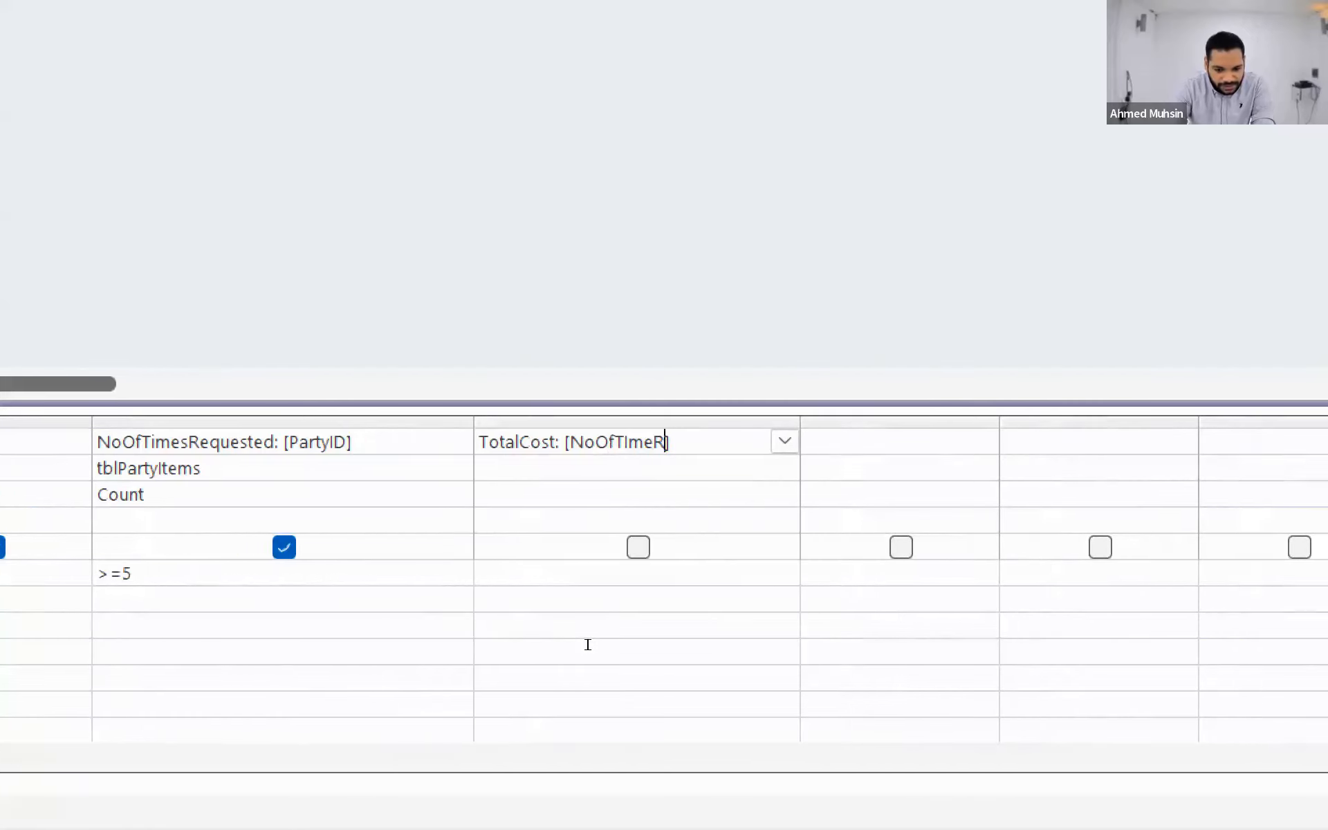
key(BackSpace)
text(sReques)
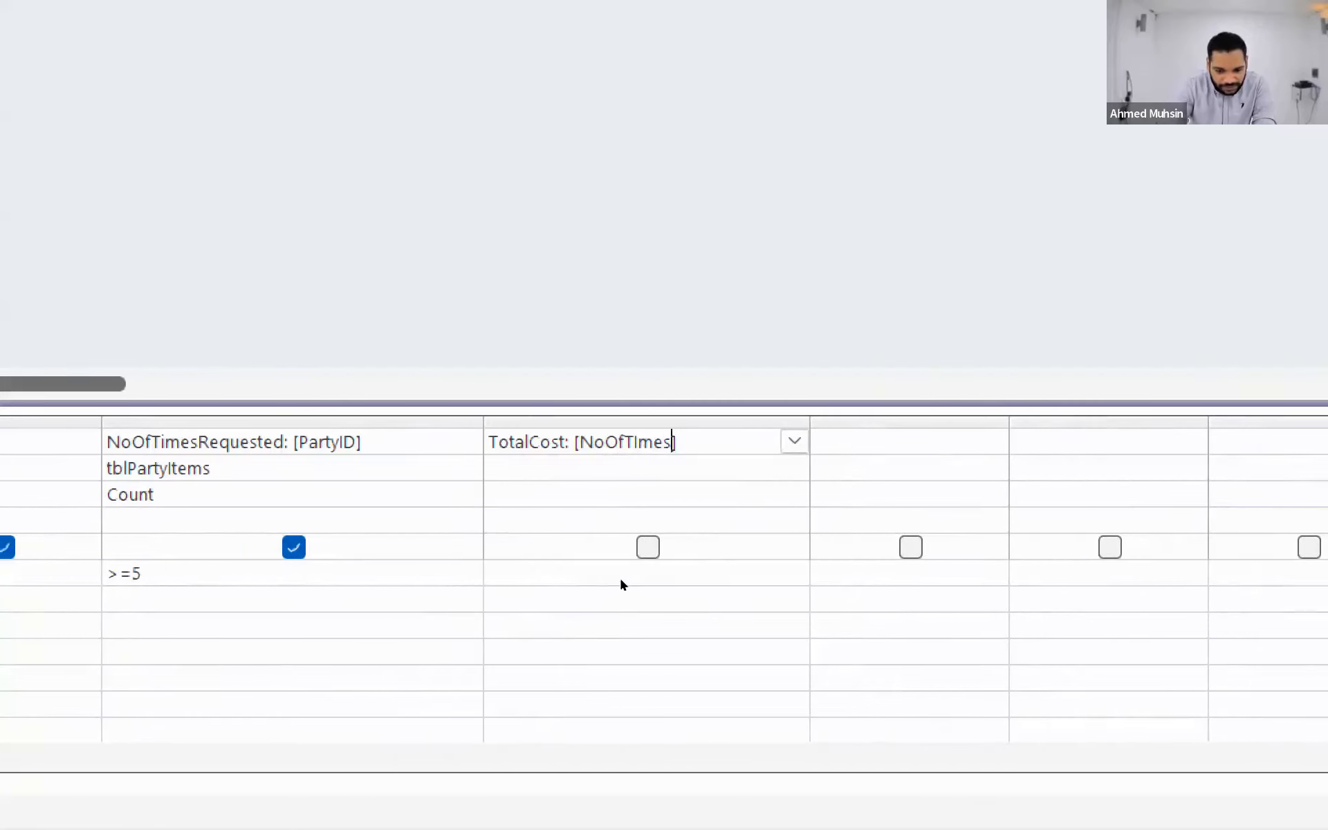
text(ted])
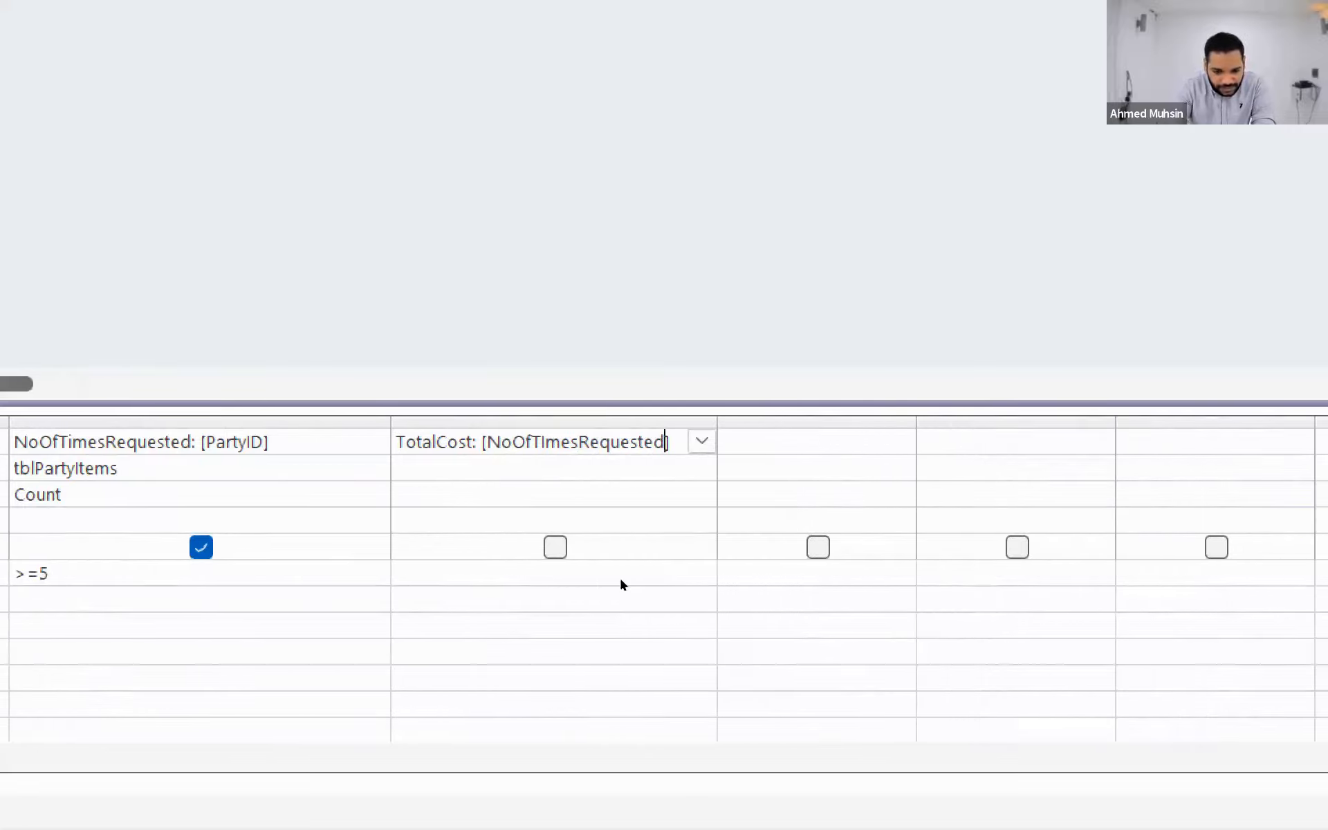
- Complete the TotalCost expression by multiplying it by [Cost], and widen its column to fit the formula
text(*)
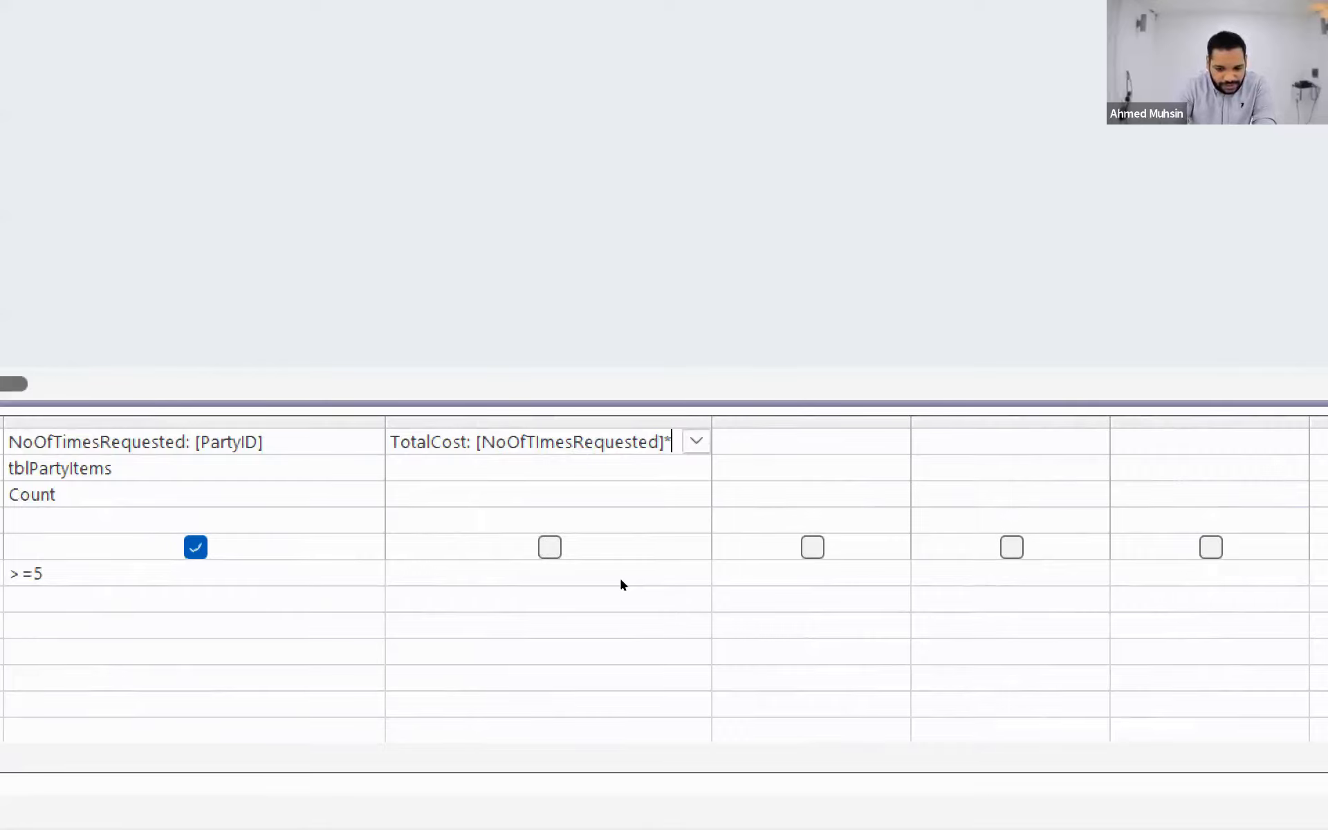
drag(704, 422, 931, 424)
text([Cos)
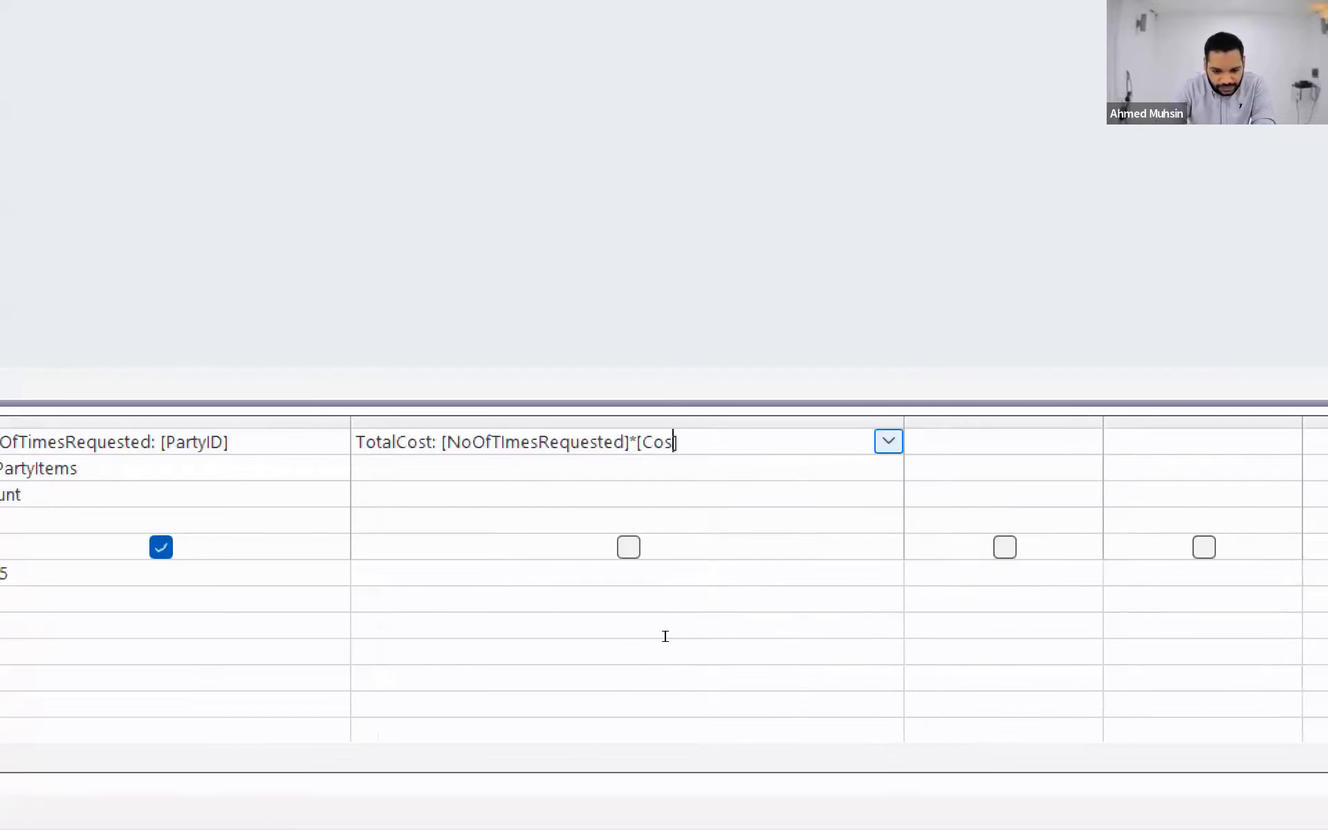
text(t)
text(])
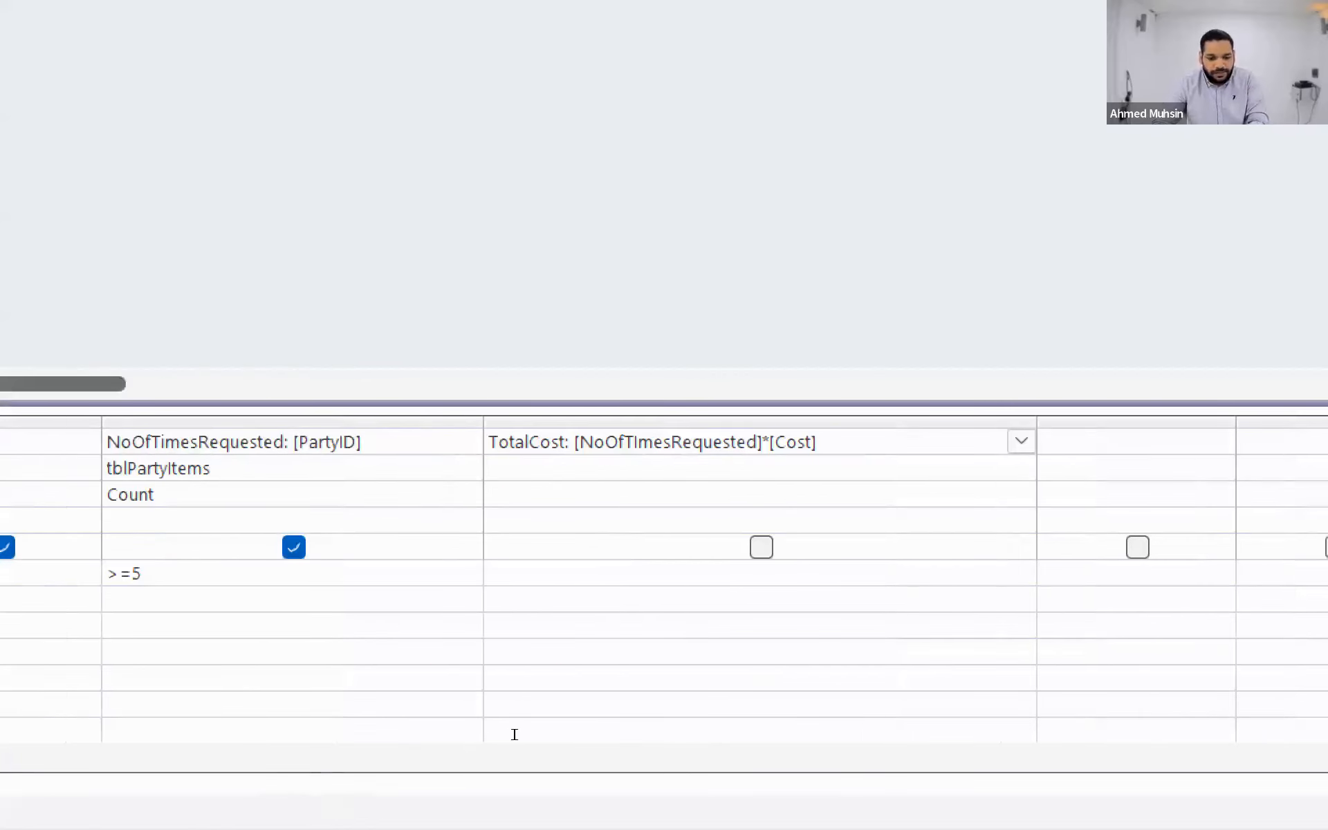
- Clear the Group By aggregation from the TotalCost column
click(514, 734)
click(362, 720)
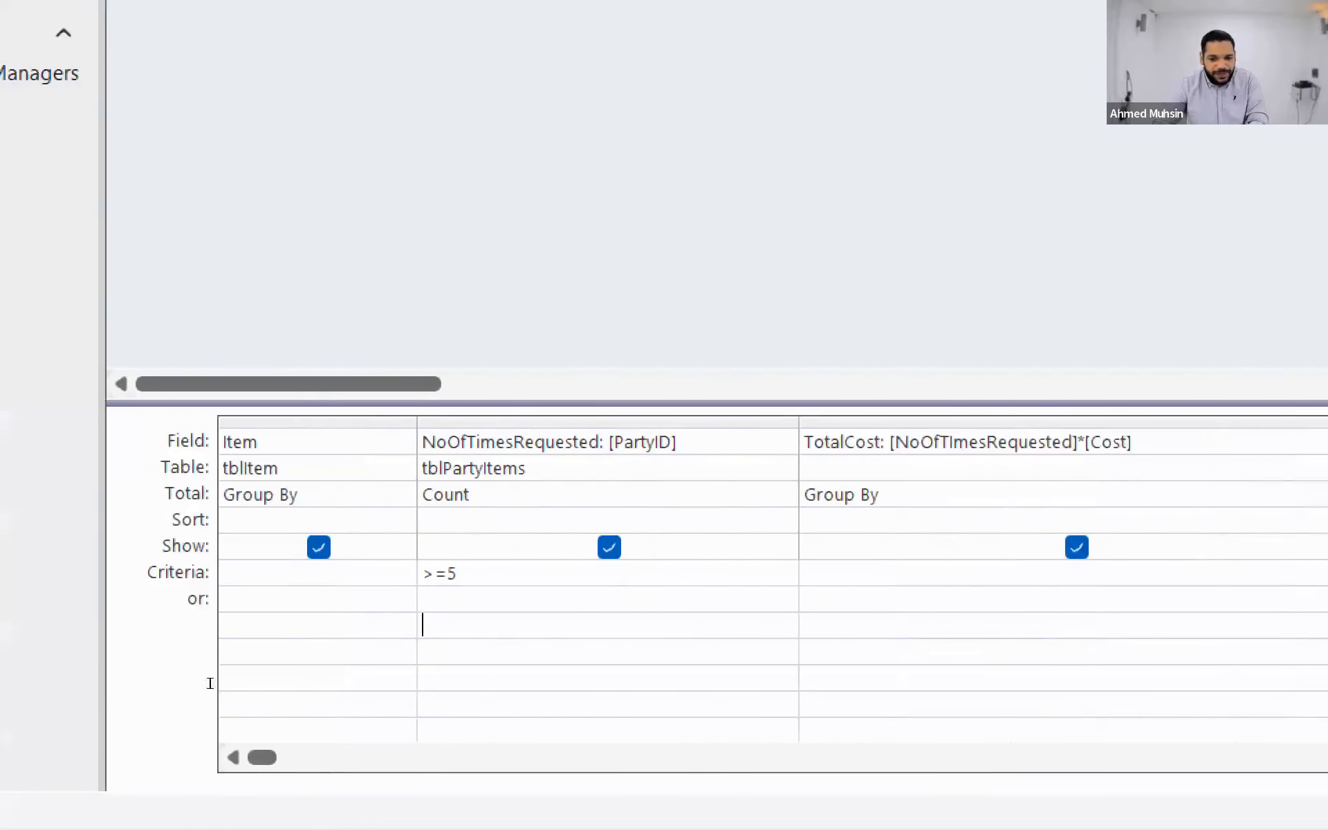
click(539, 668)
click(541, 664)
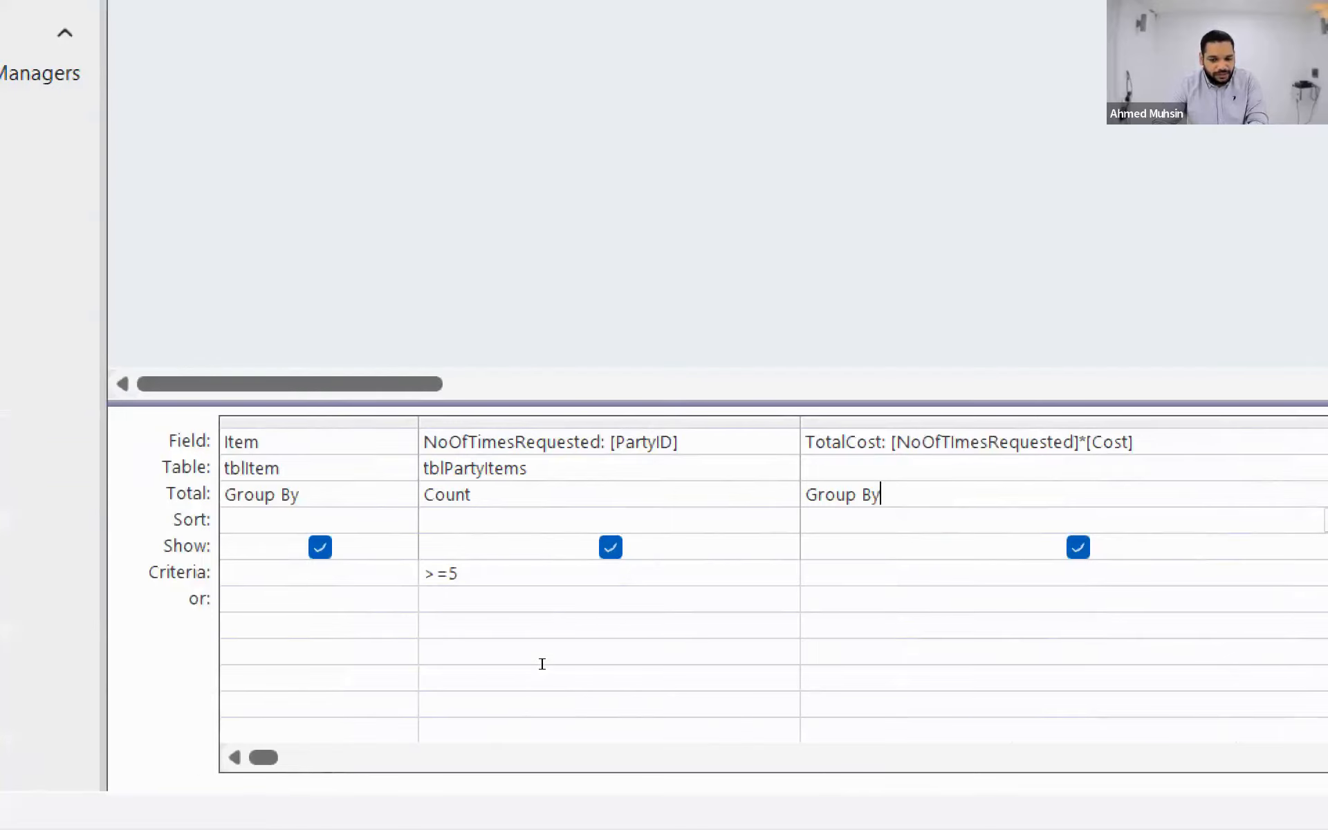
key(shift+Home)
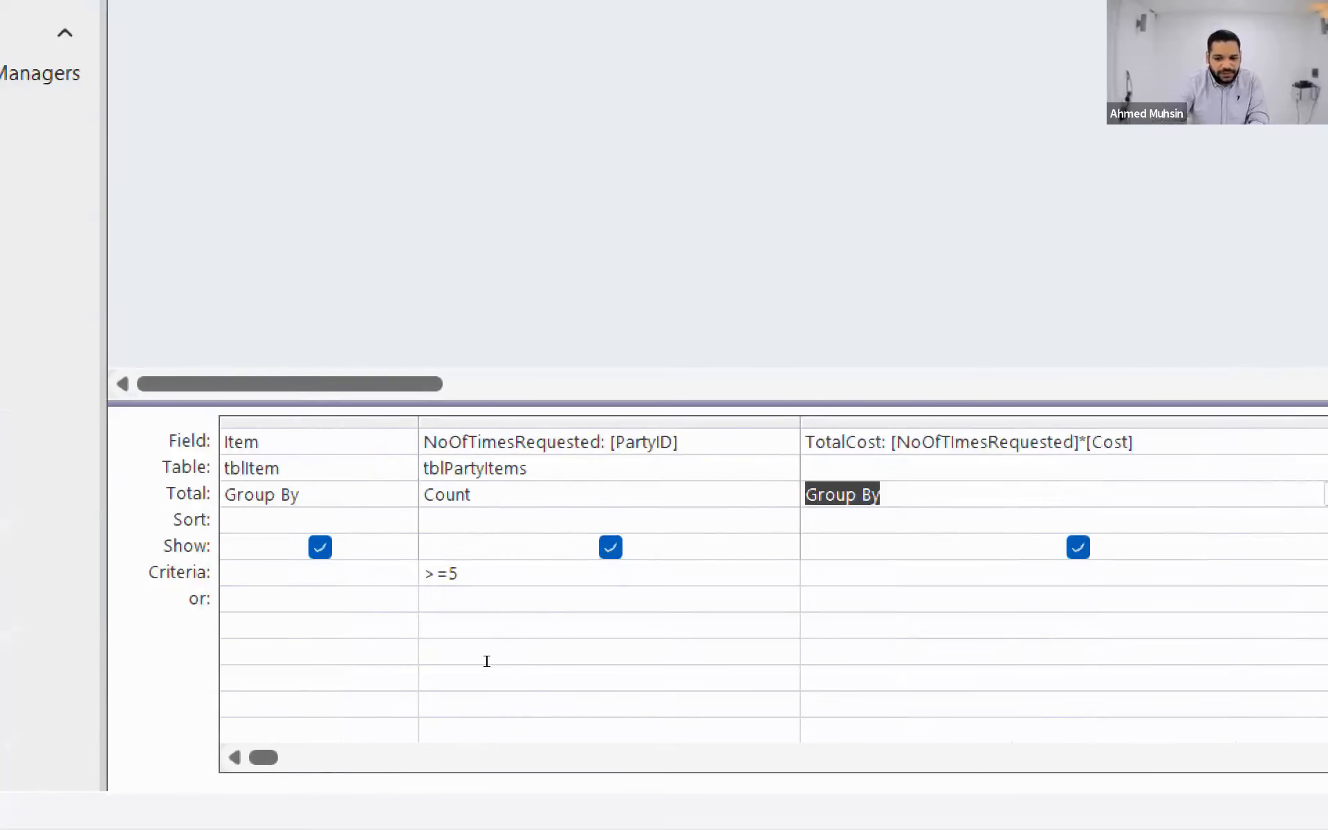
key(BackSpace)
click(433, 646)
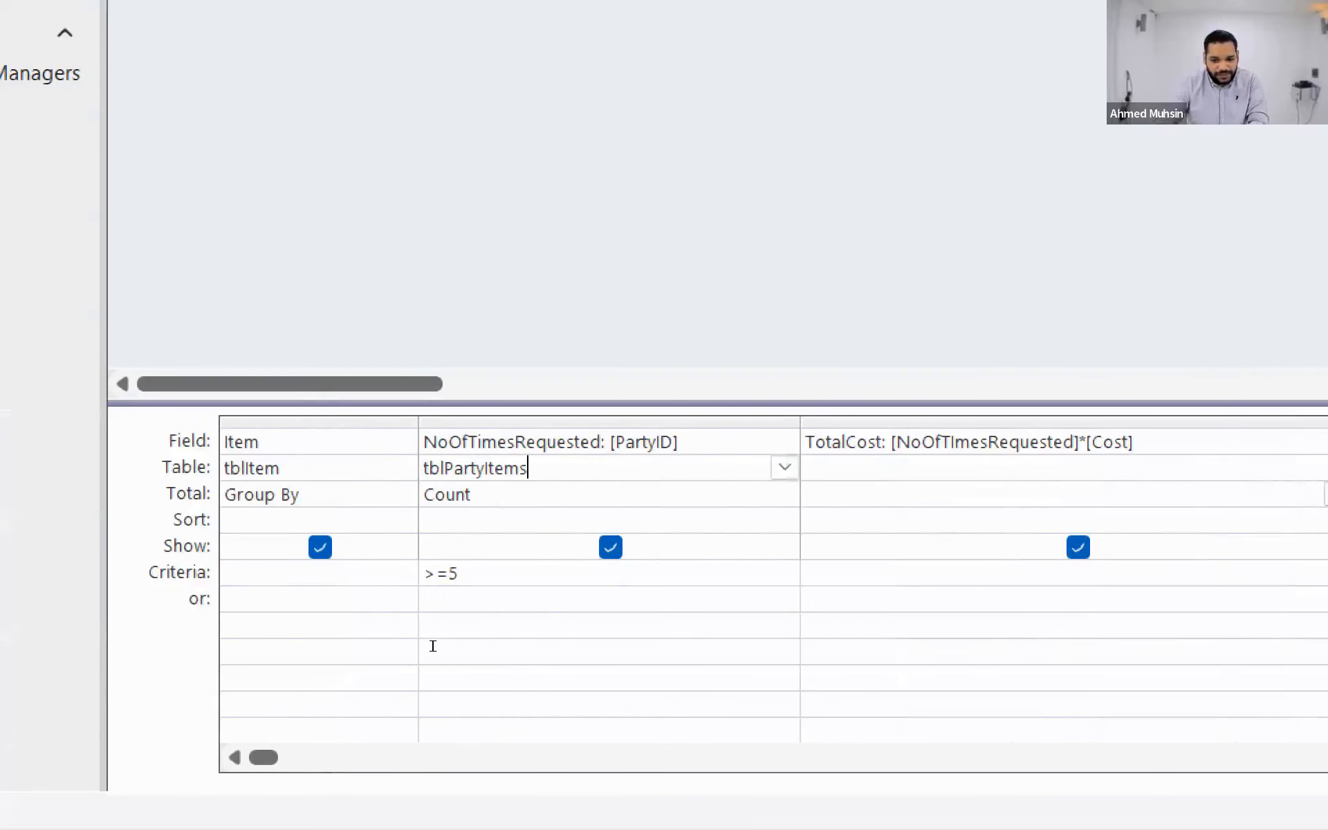
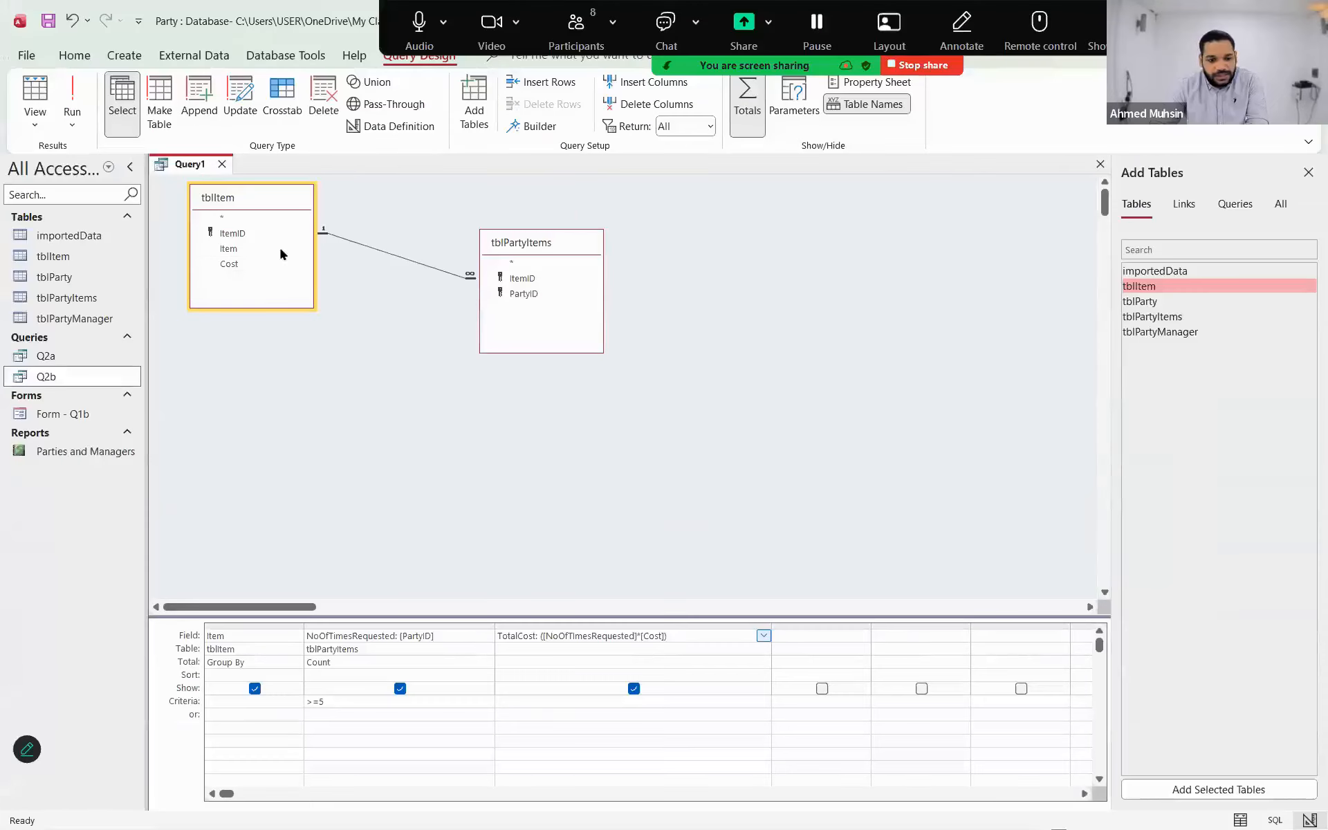
- Try to run the query with the TotalCost expression
click(72, 97)
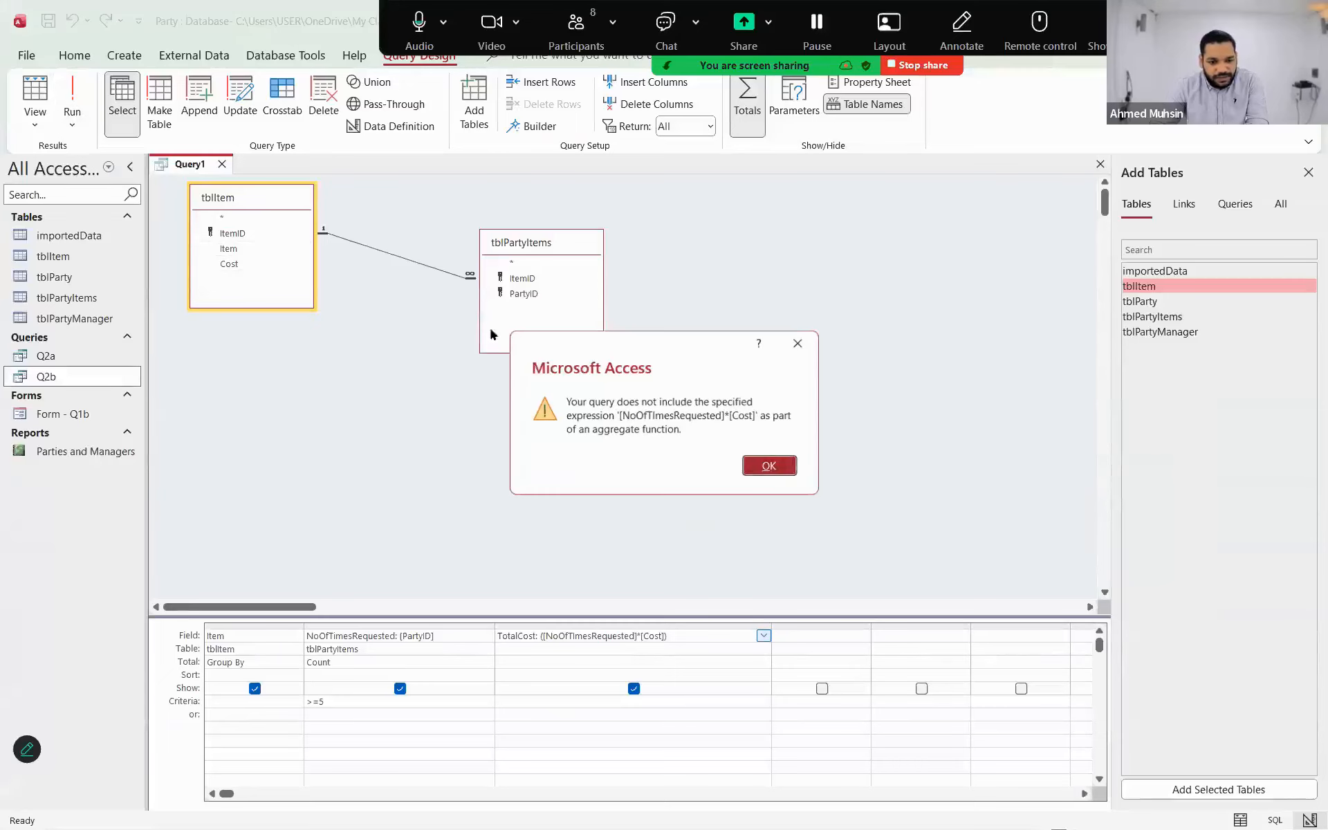
click(778, 473)
click(705, 640)
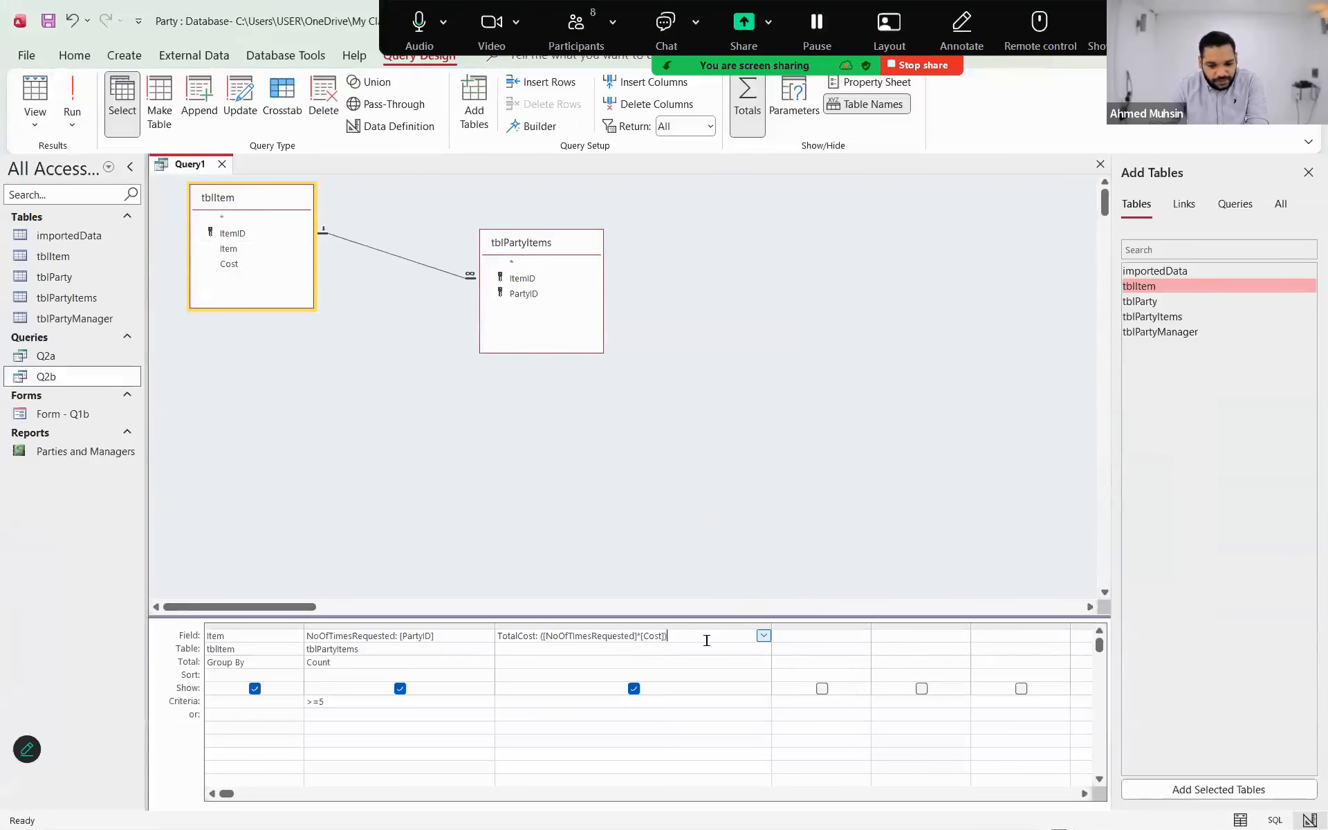
- Add the Cost field from tblItem as a hidden column and run the query
double_click(228, 265)
click(822, 688)
click(62, 98)
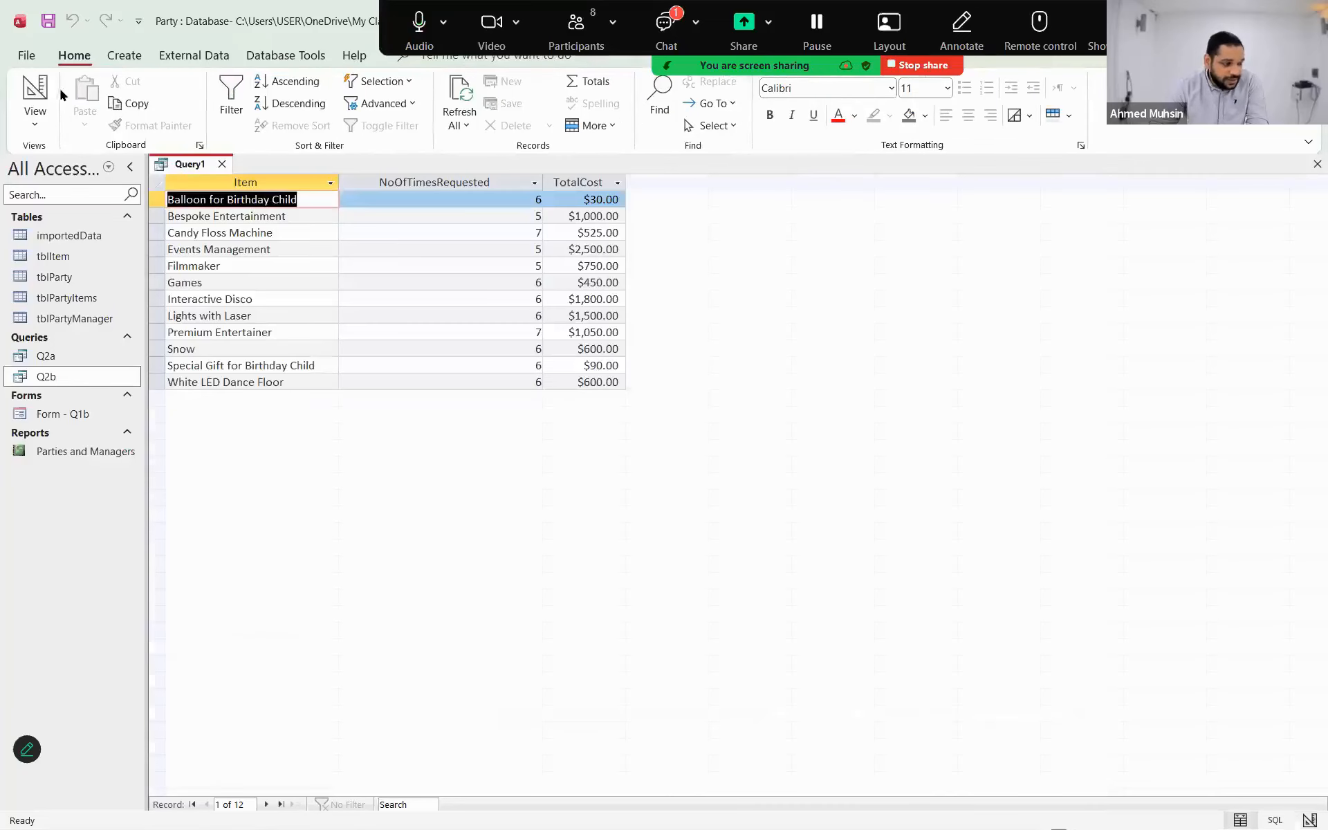
- Return the query to Design view and close the meeting chat window
click(34, 123)
click(89, 228)
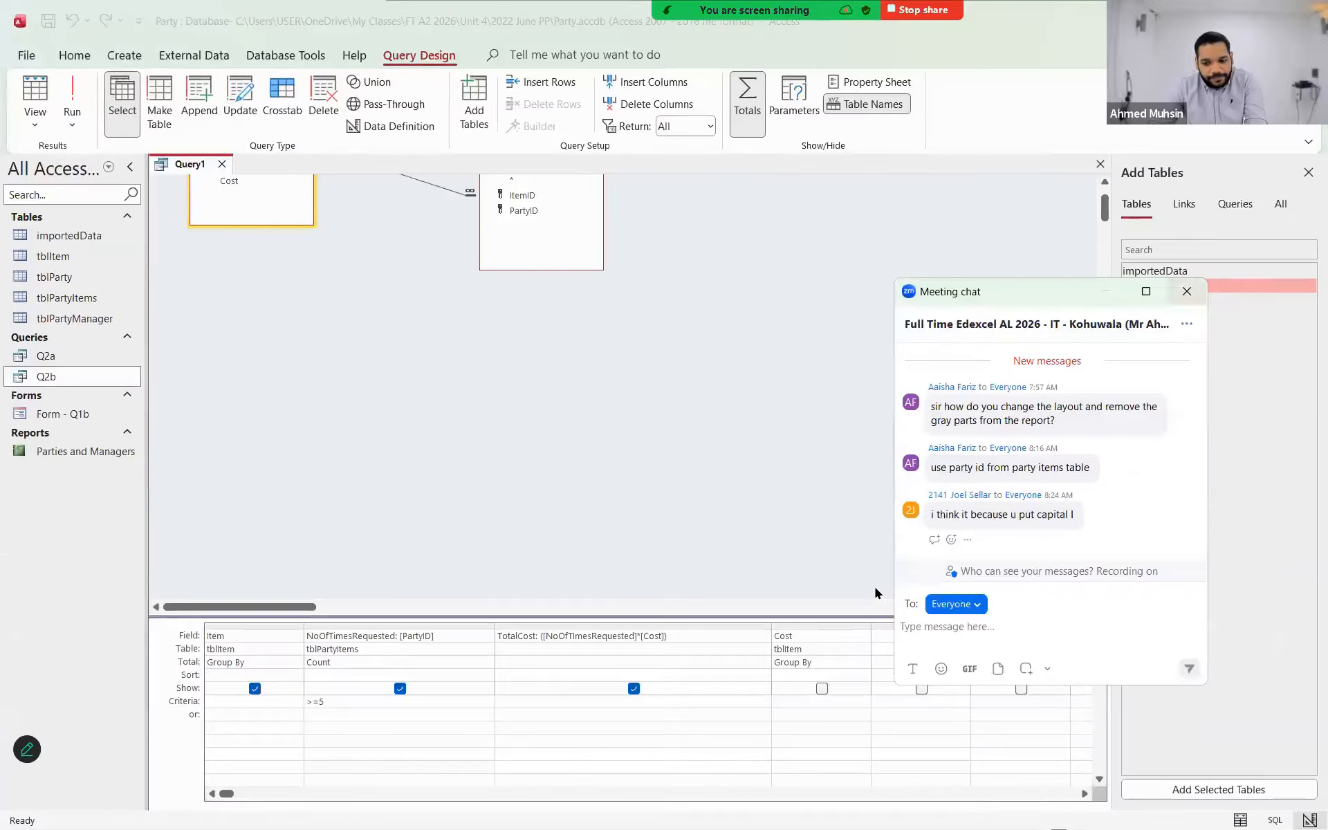
click(1187, 291)
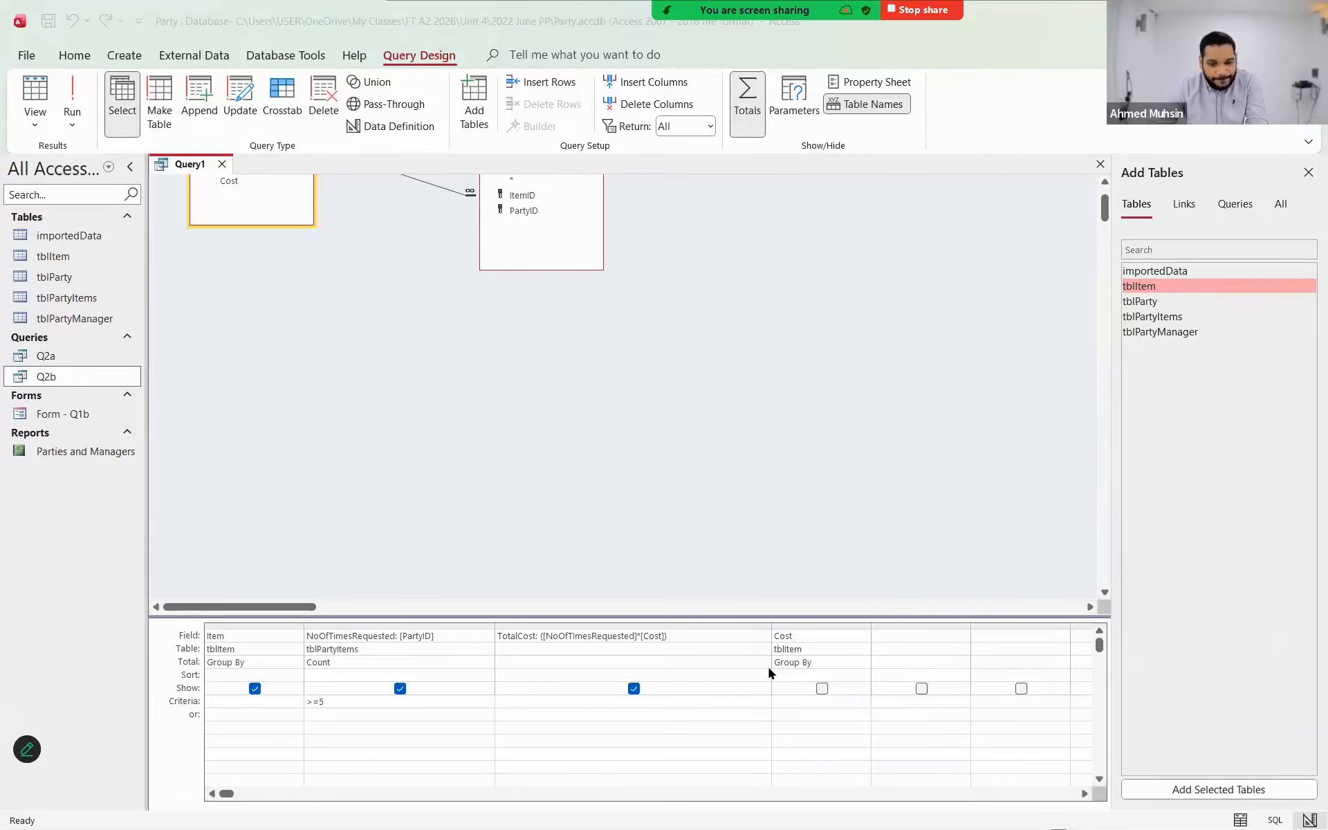
- Run the query and widen the TotalCost column in the results datasheet
click(72, 96)
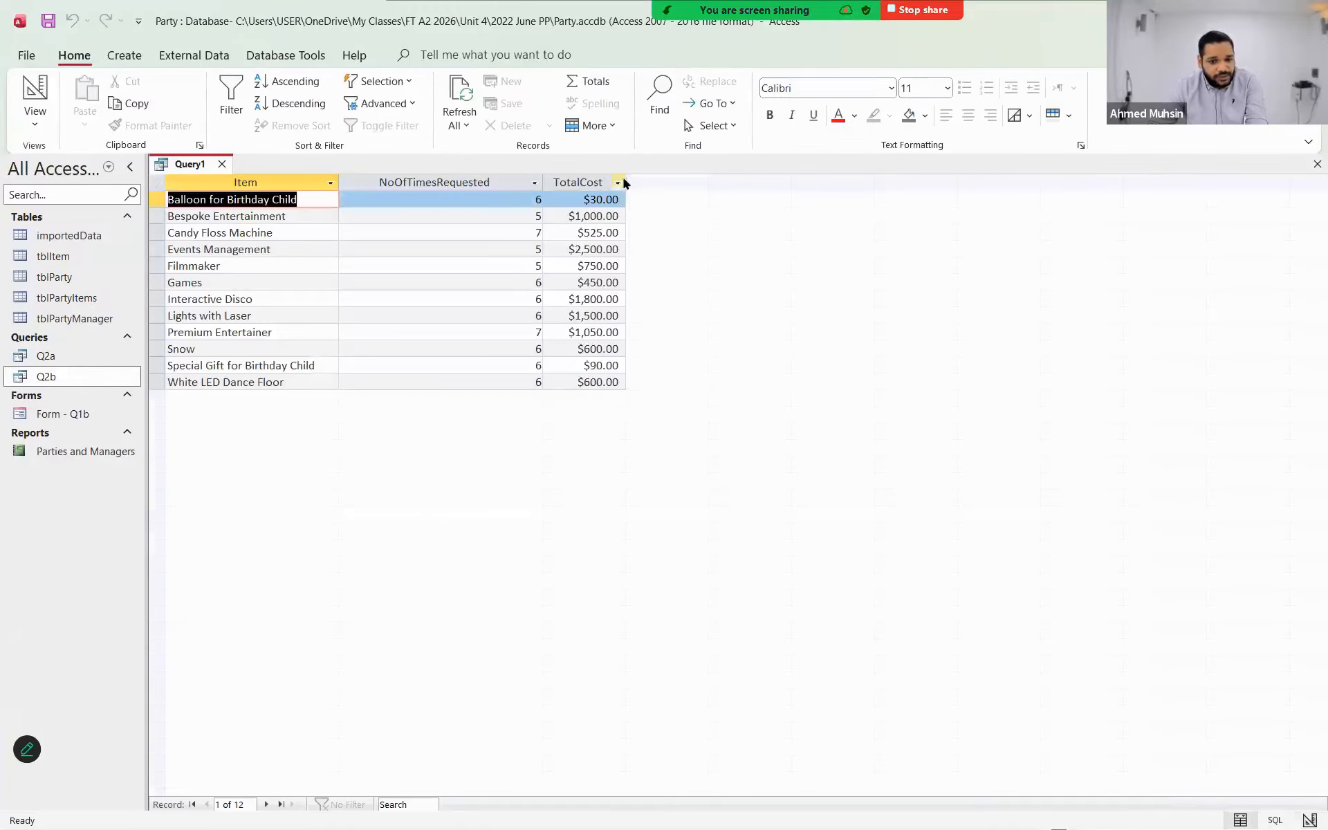
drag(625, 182, 656, 182)
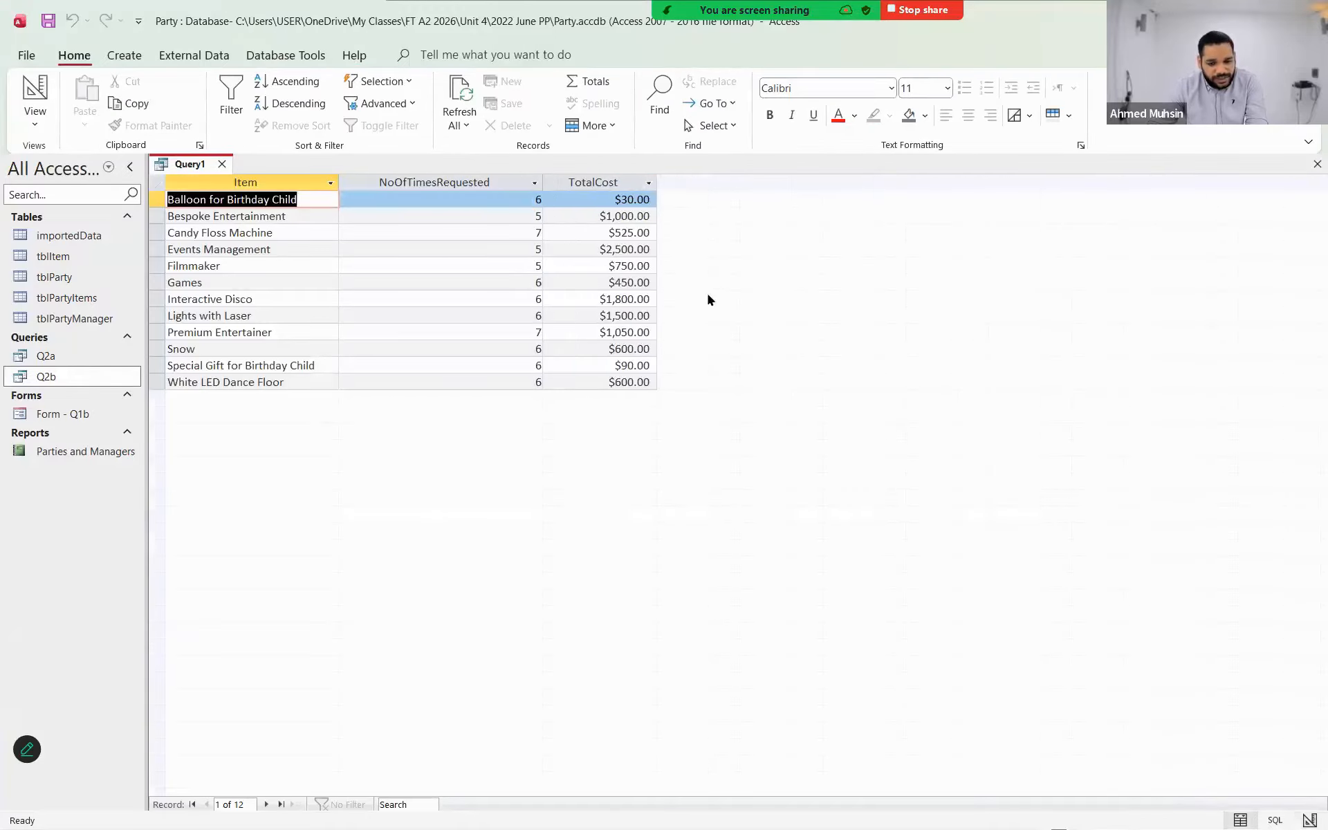
- Switch to the exam paper PDF and draw tick marks beside the completed requirements of question 3(a)
key(alt+Tab)
key(alt+Tab)
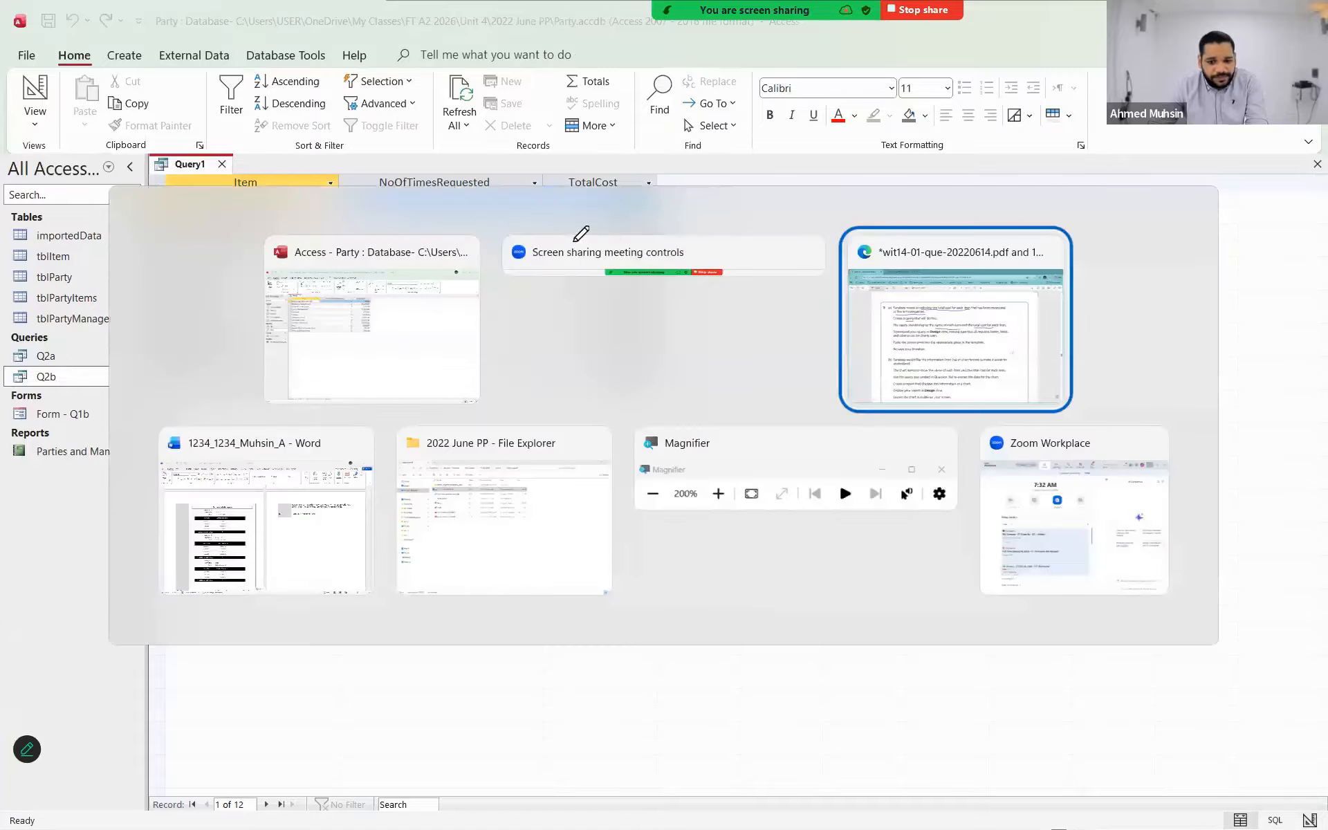
drag(592, 262, 623, 256)
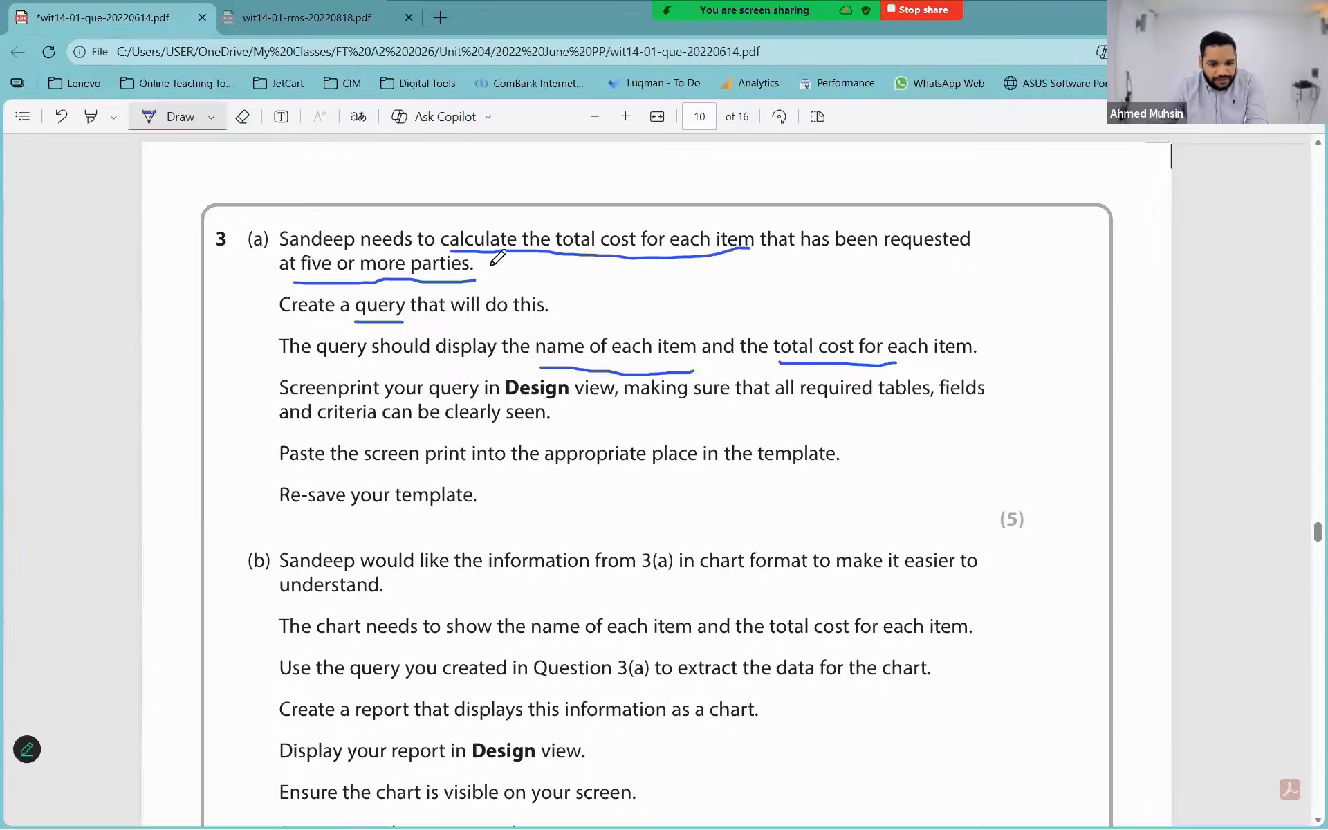
drag(493, 265, 529, 262)
mouse_move(554, 312)
mouse_down()
mouse_move(614, 300)
mouse_move(672, 319)
mouse_up()
drag(844, 325, 925, 318)
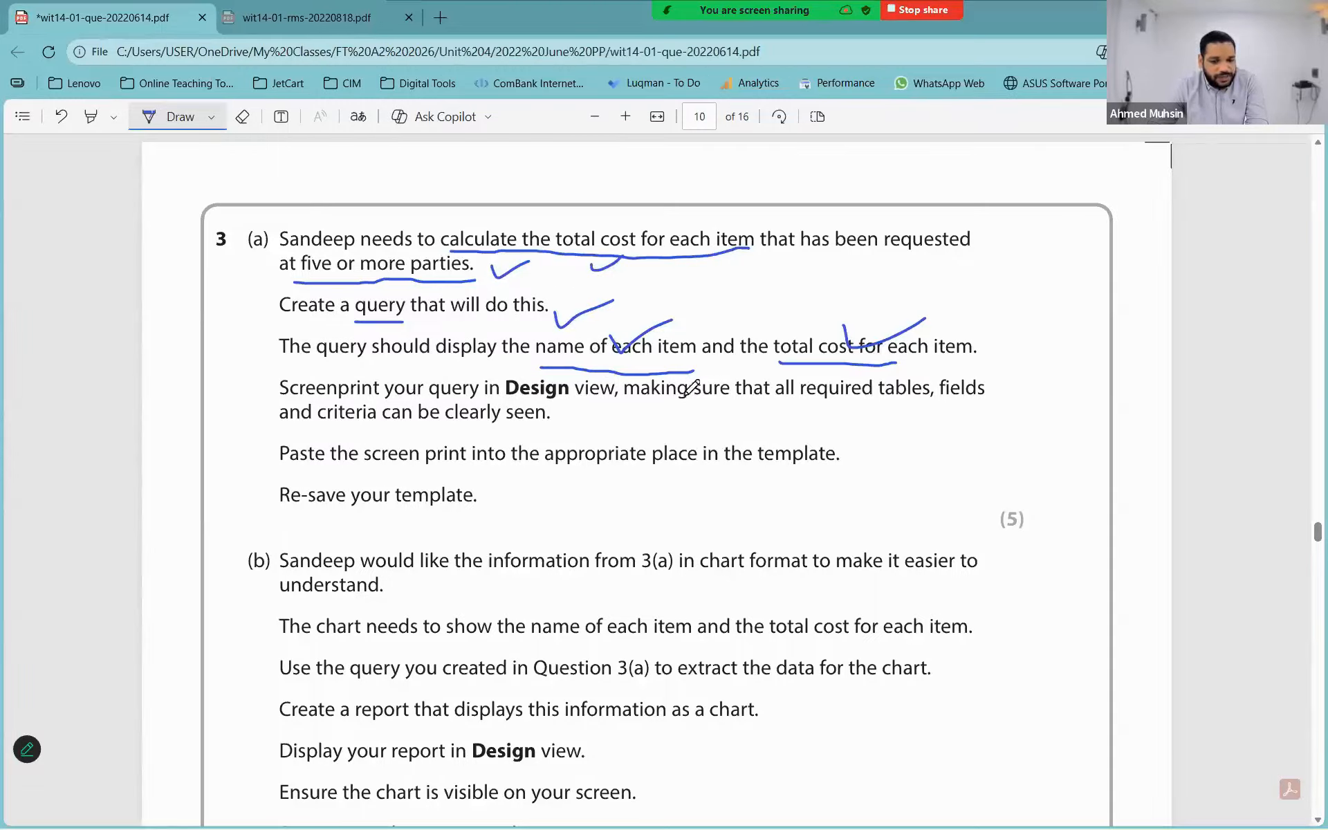
- Switch back to Access and save the query as Q3a
key(alt+Tab)
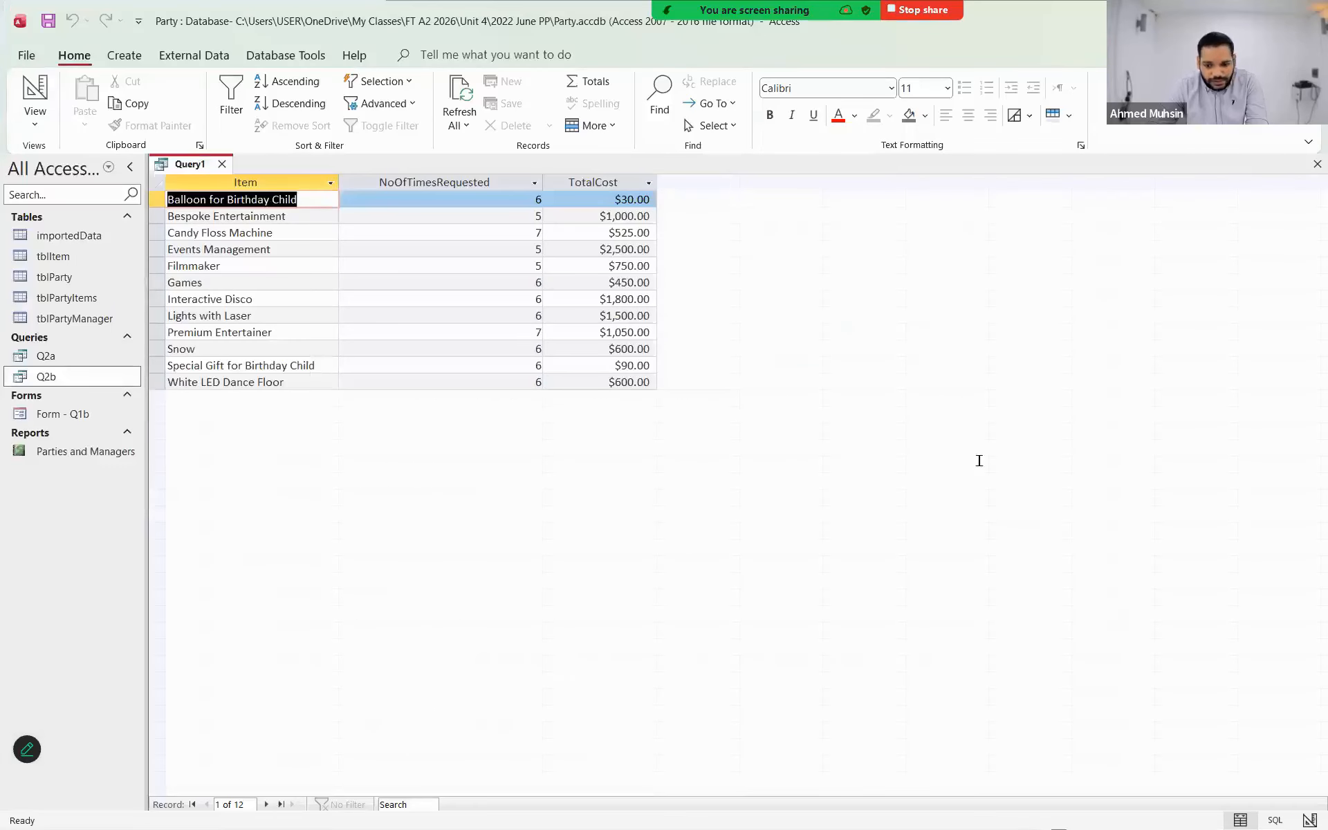
key(alt+h)
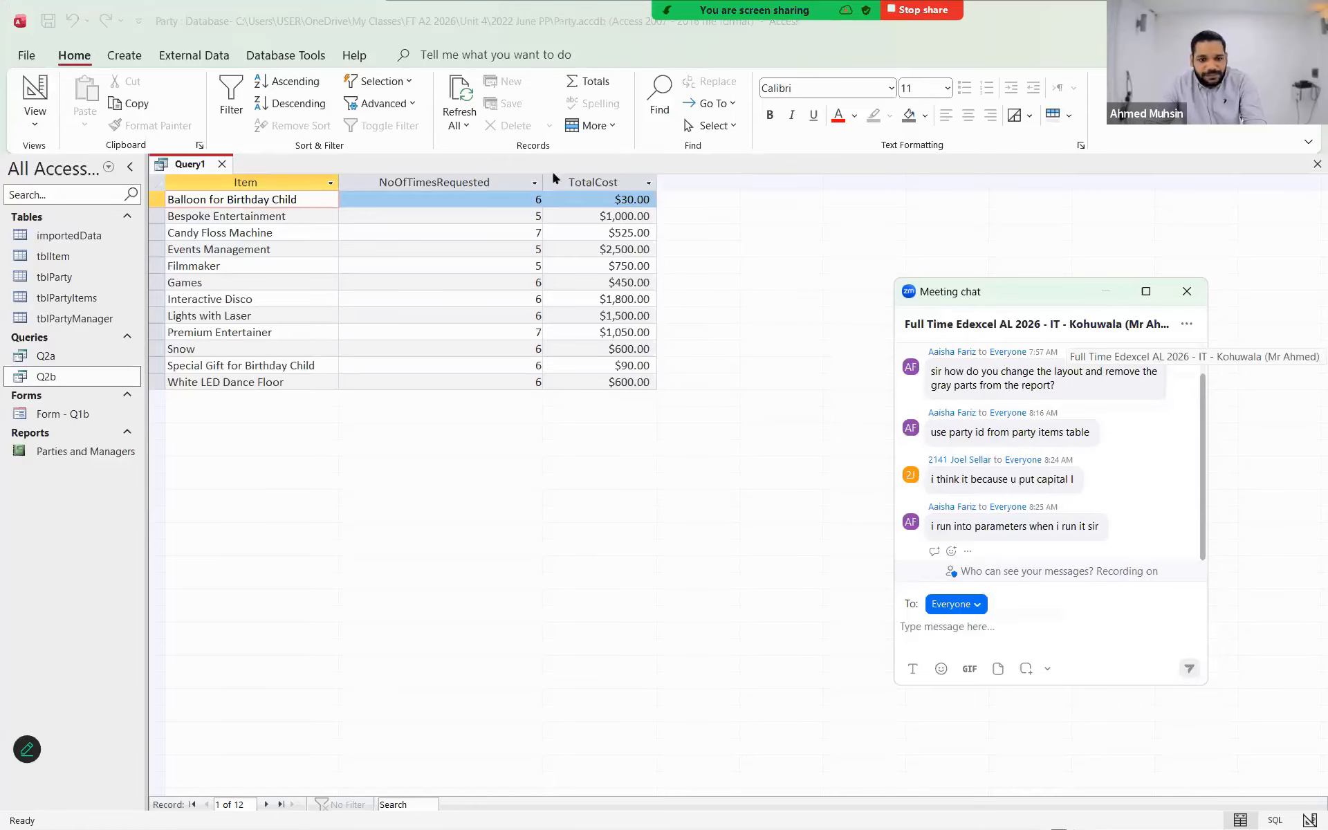
click(38, 125)
click(38, 125)
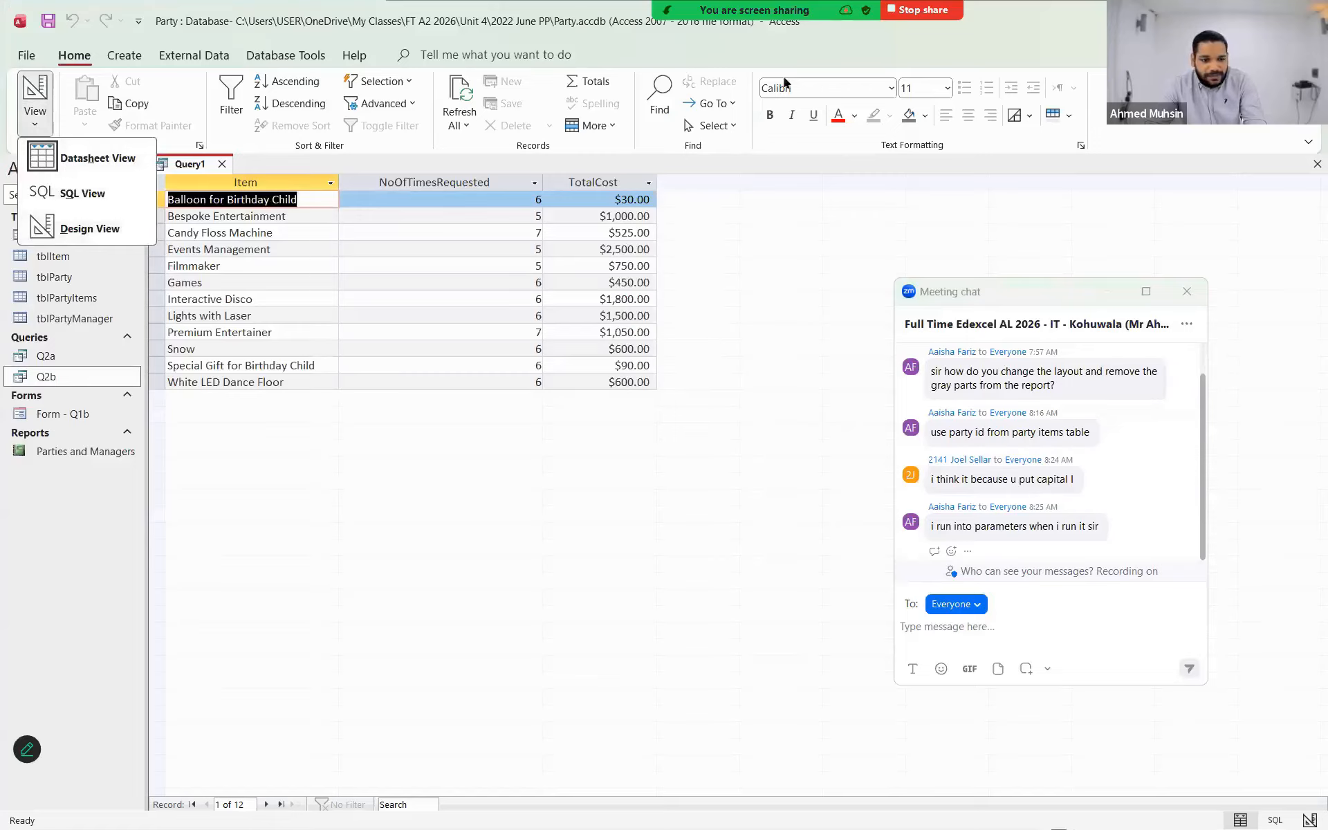
click(1093, 41)
click(48, 23)
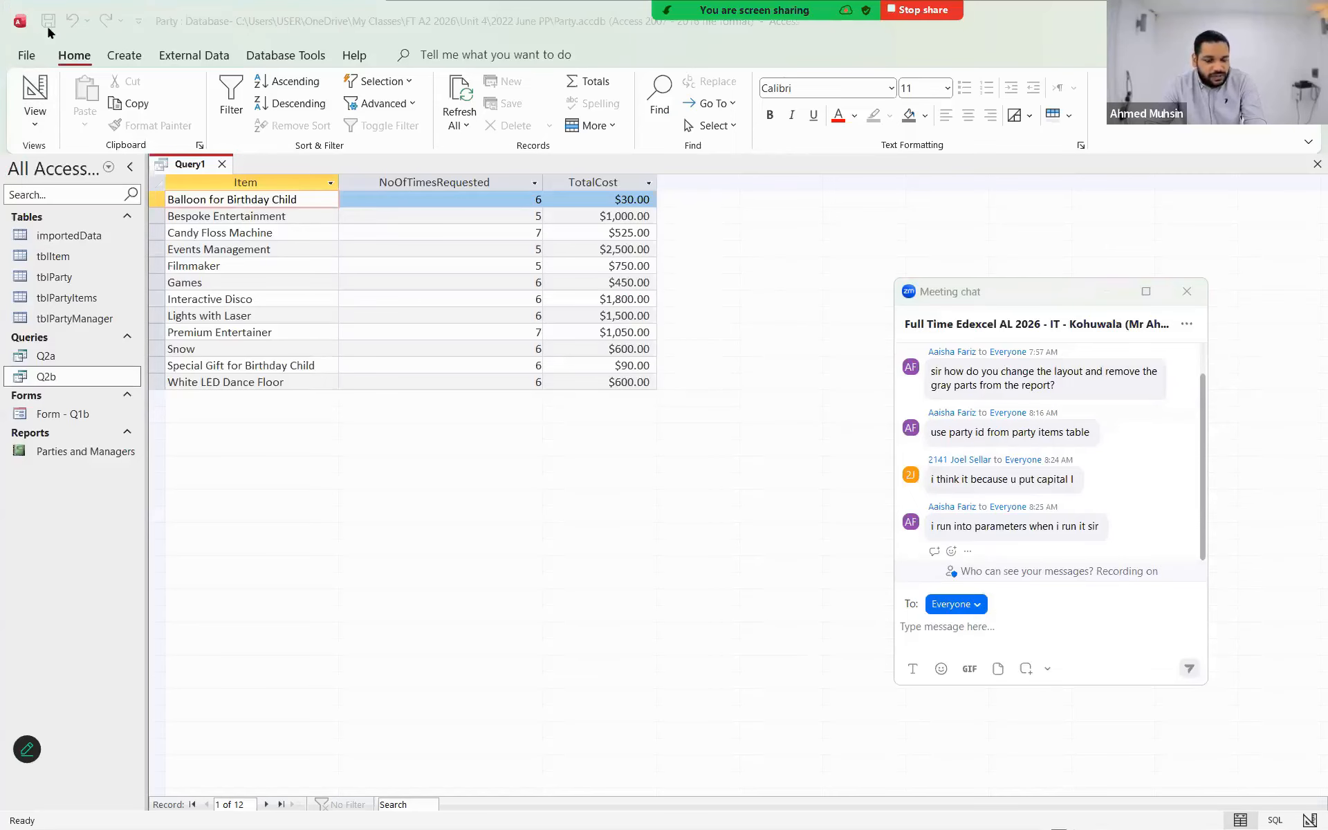
key(alt+Tab)
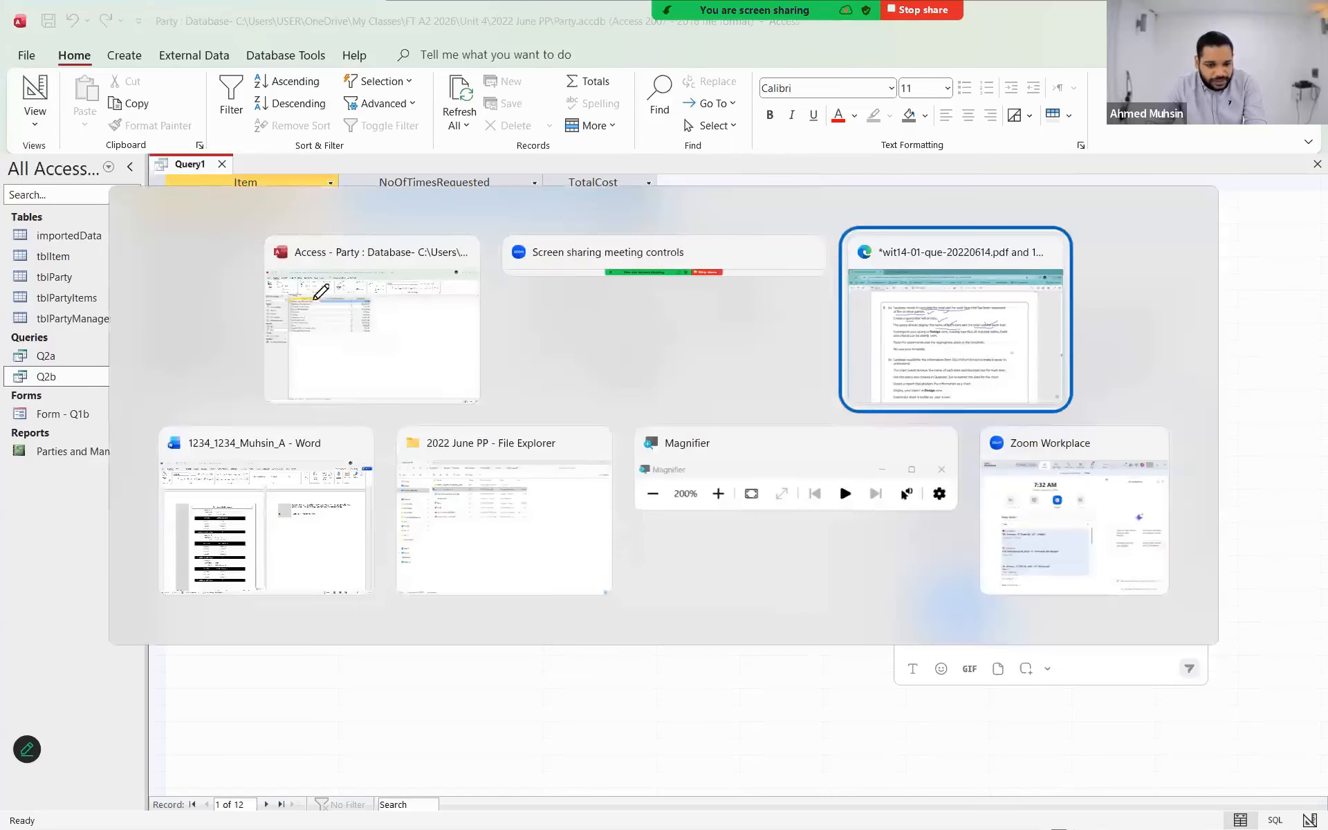
key(alt+Tab)
text(Q)
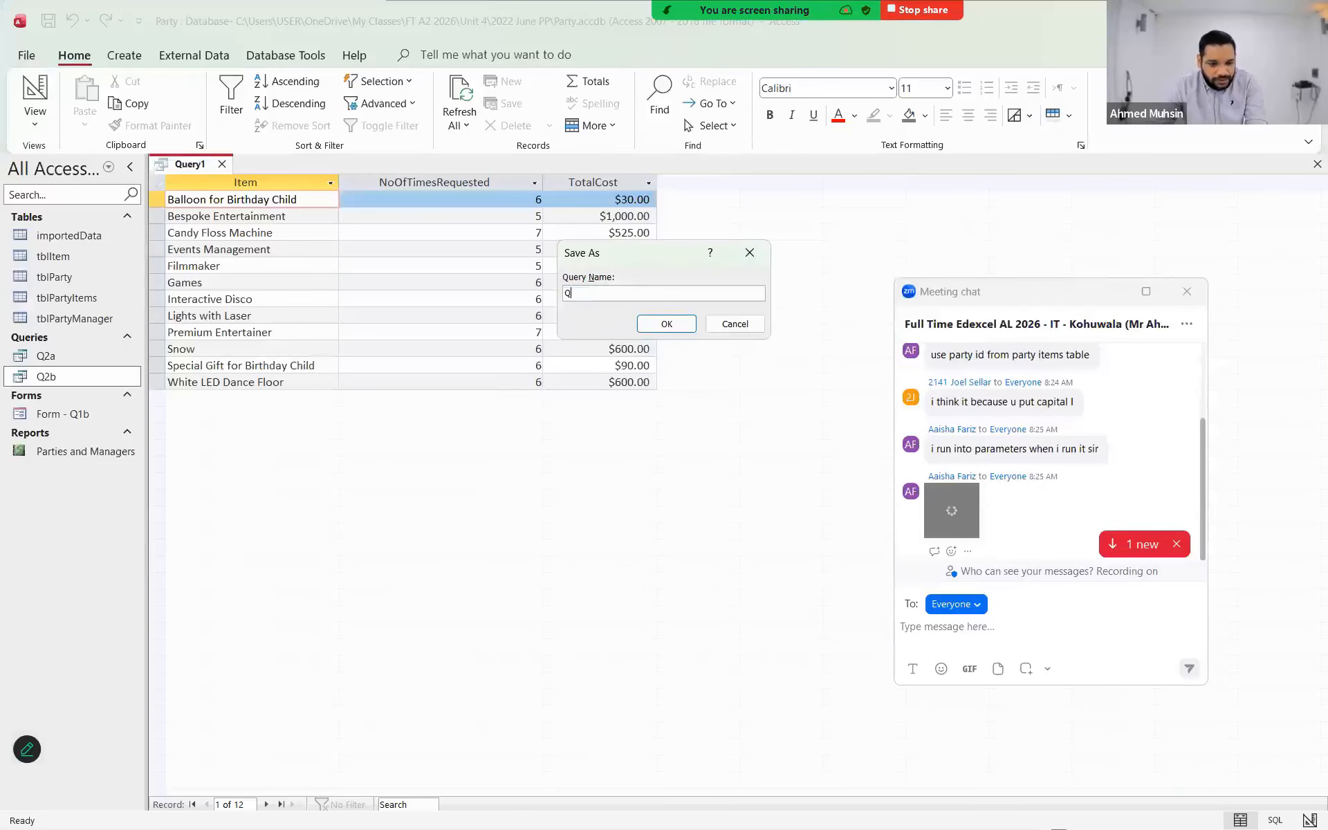
text(3a)
click(688, 325)
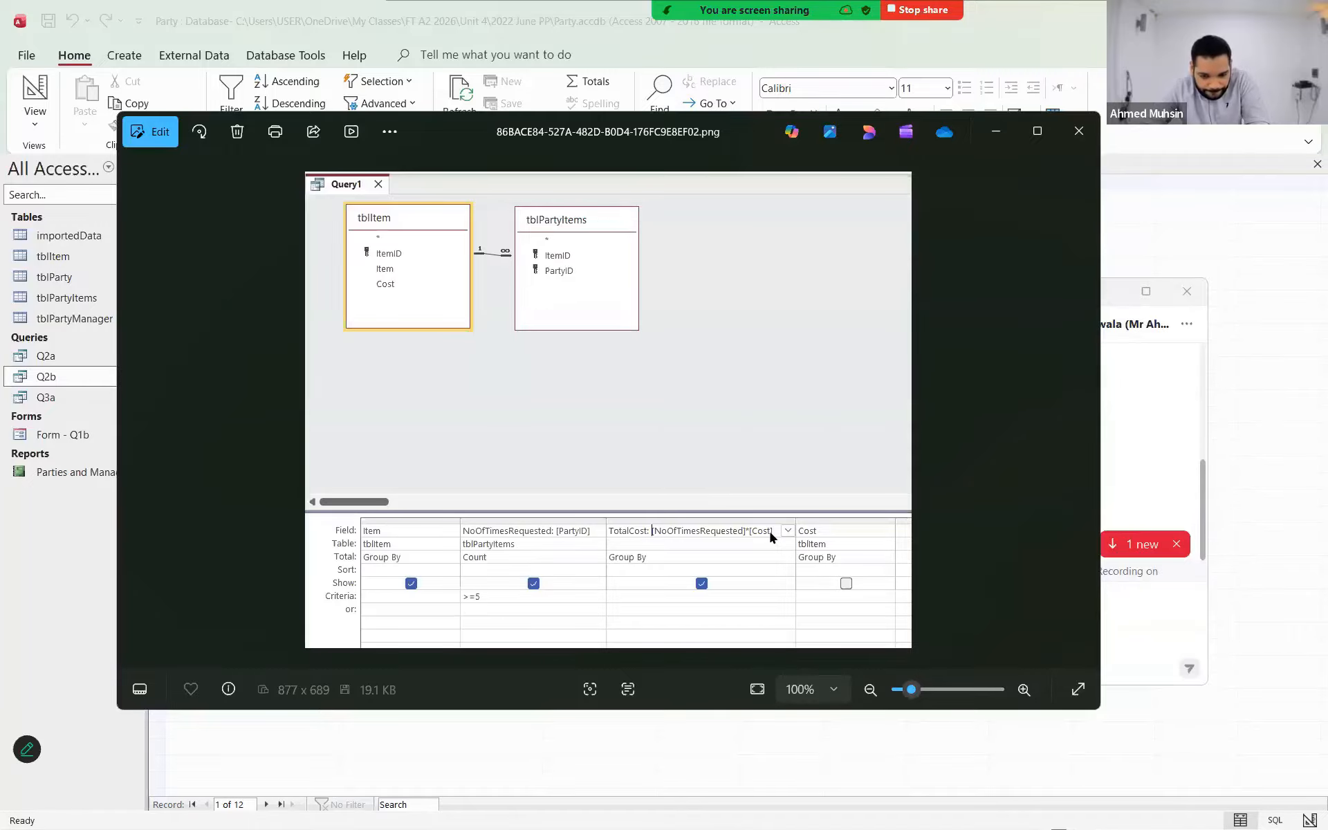
- Review the student's TotalCost query screenshots from the meeting chat, then close the image viewer and the chat window
click(1079, 133)
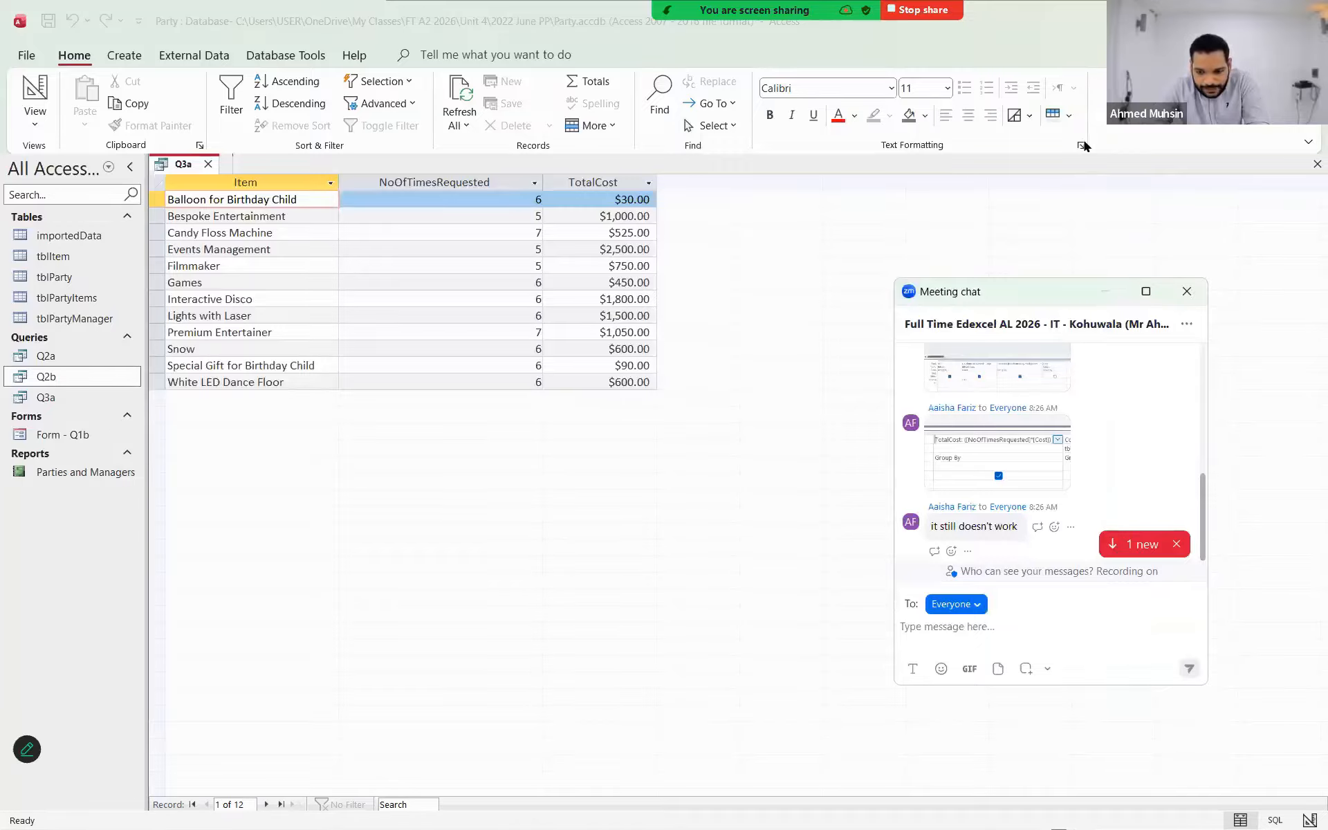
click(998, 453)
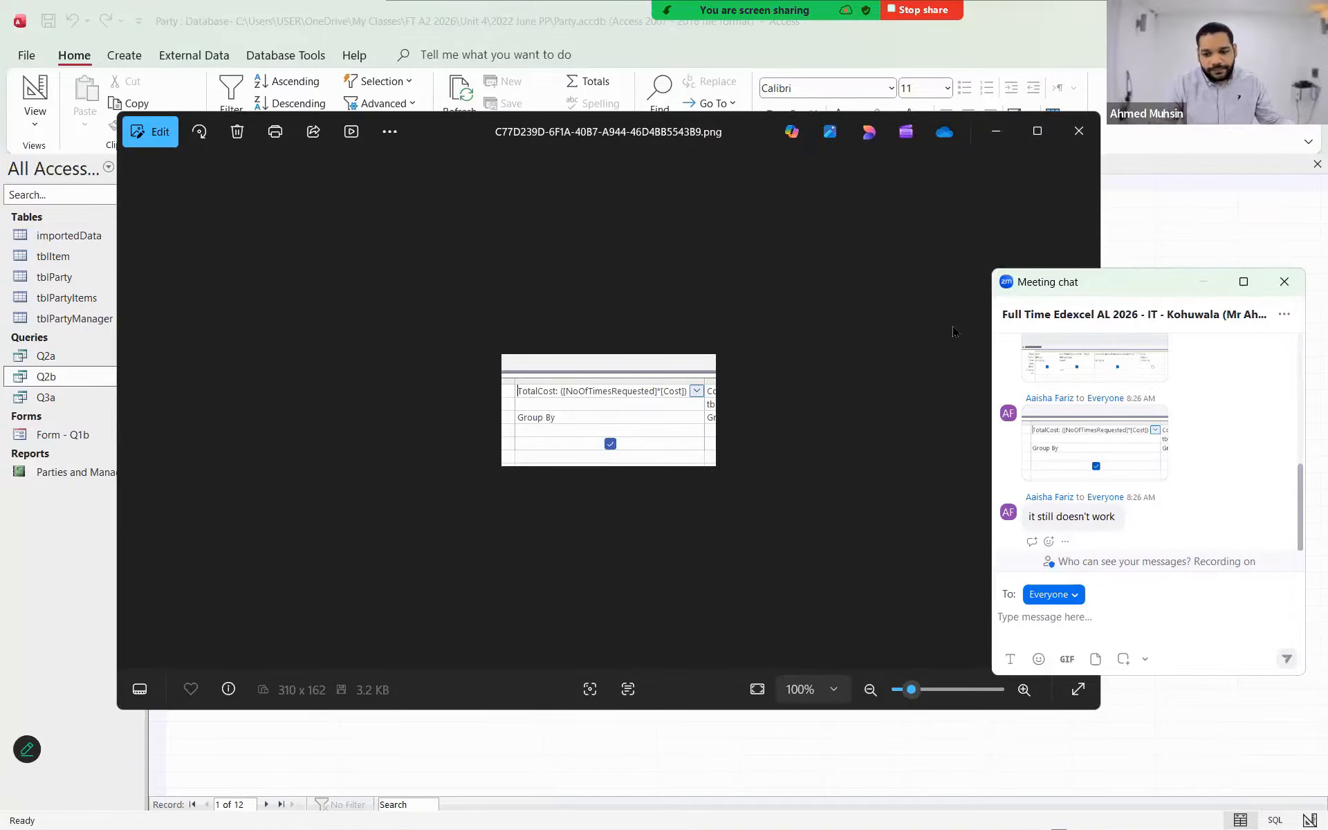
click(1284, 282)
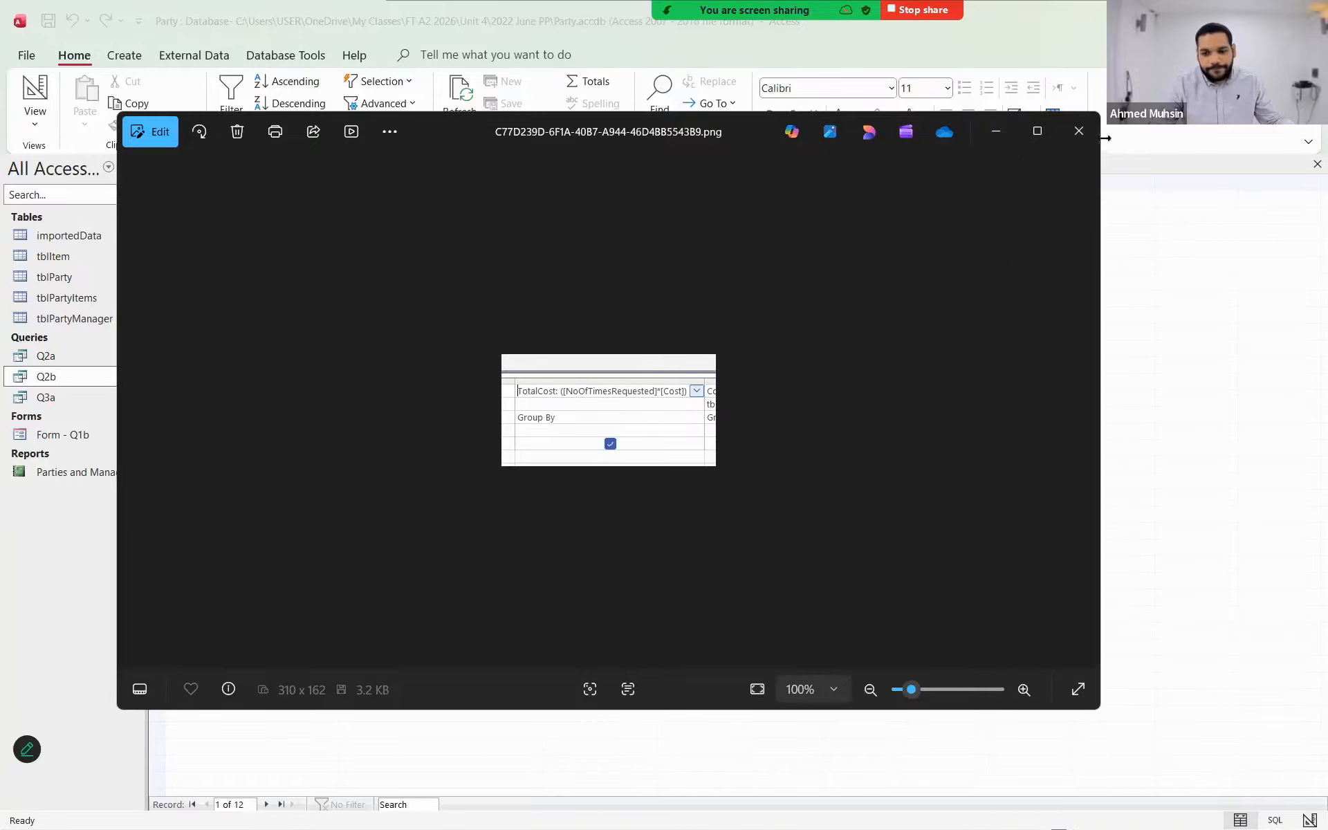
click(1069, 125)
click(612, 282)
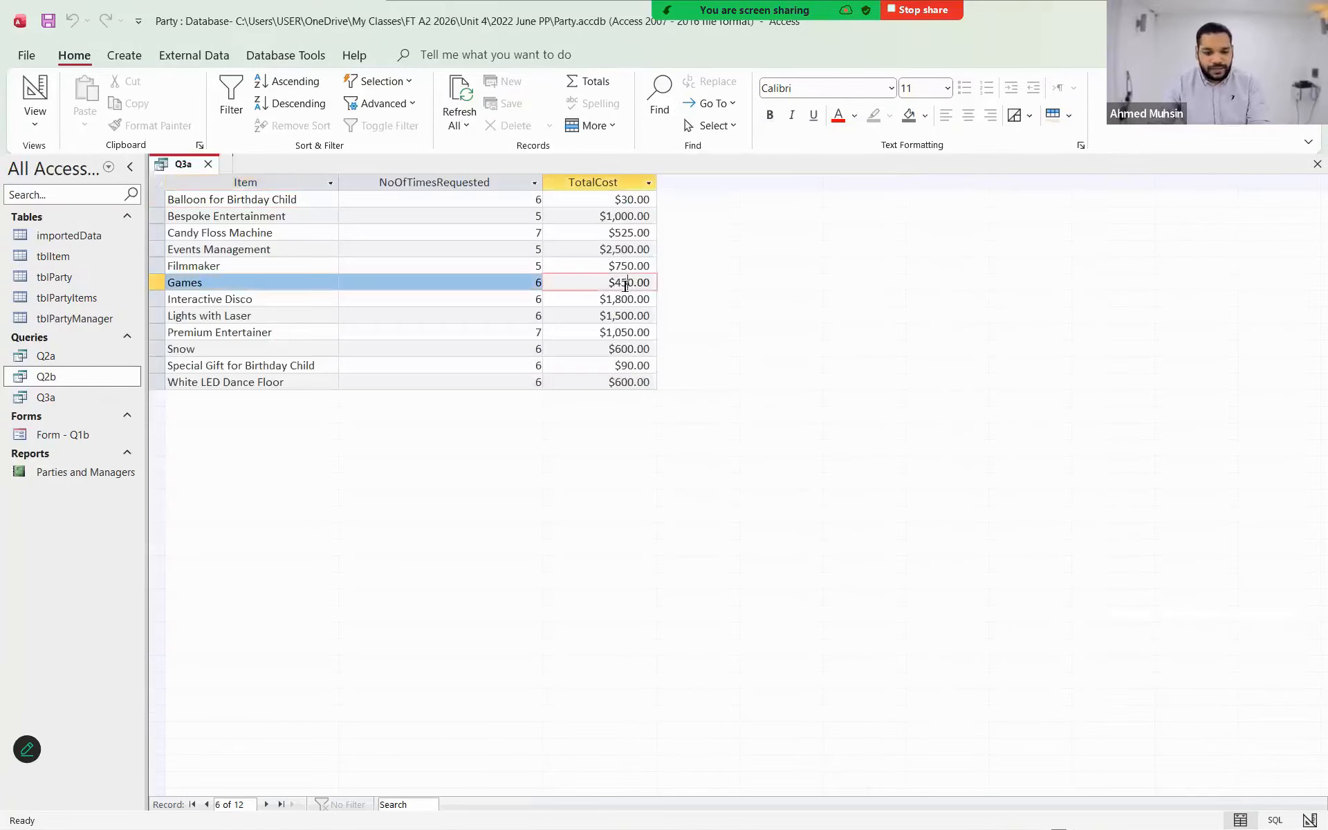
- Show Q3a in Design view and capture a screenshot of its tables and query design grid
click(35, 123)
click(67, 230)
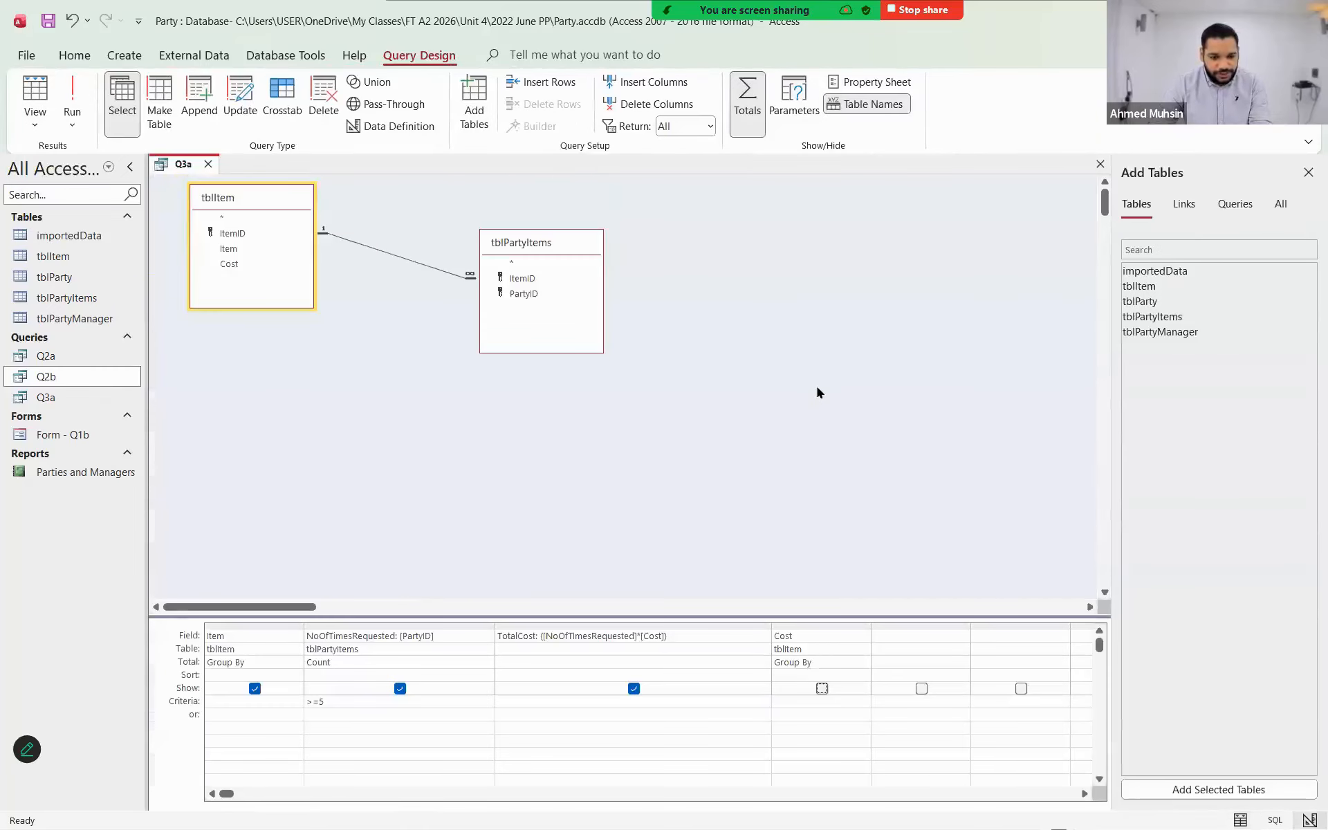
key(super+shift+s)
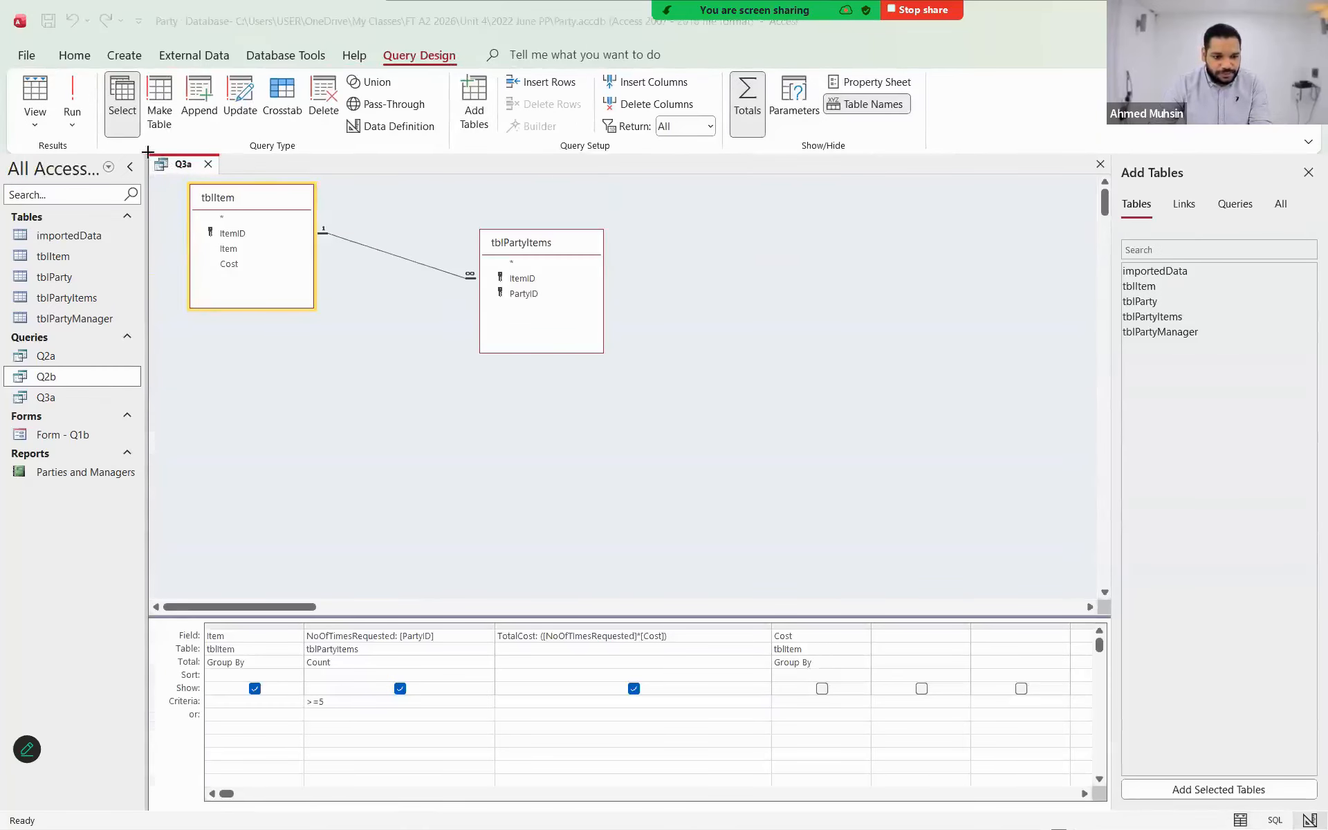
drag(147, 151, 873, 814)
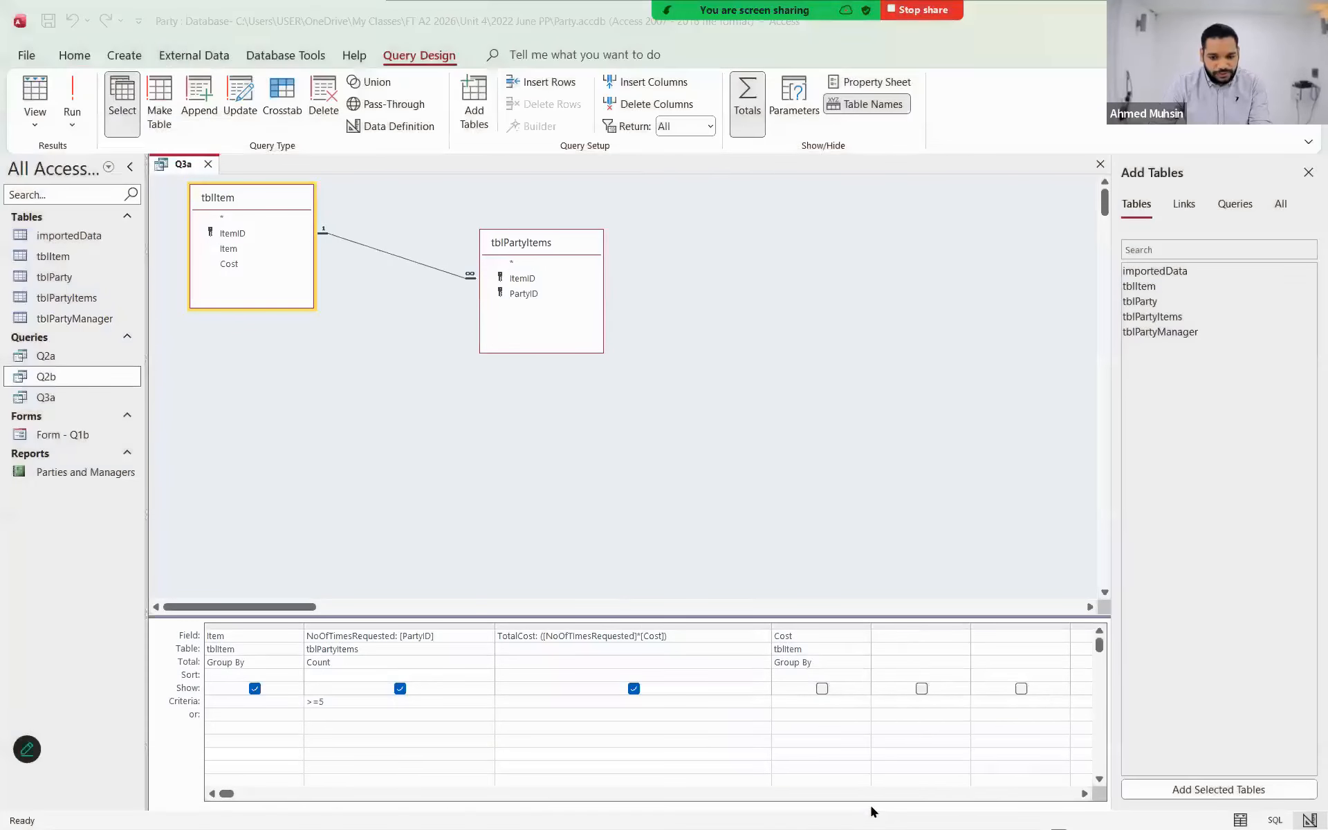
- Switch to the Word template and paste the query screenshot into the 3(a) answer cell below the instructions
key(alt+Tab)
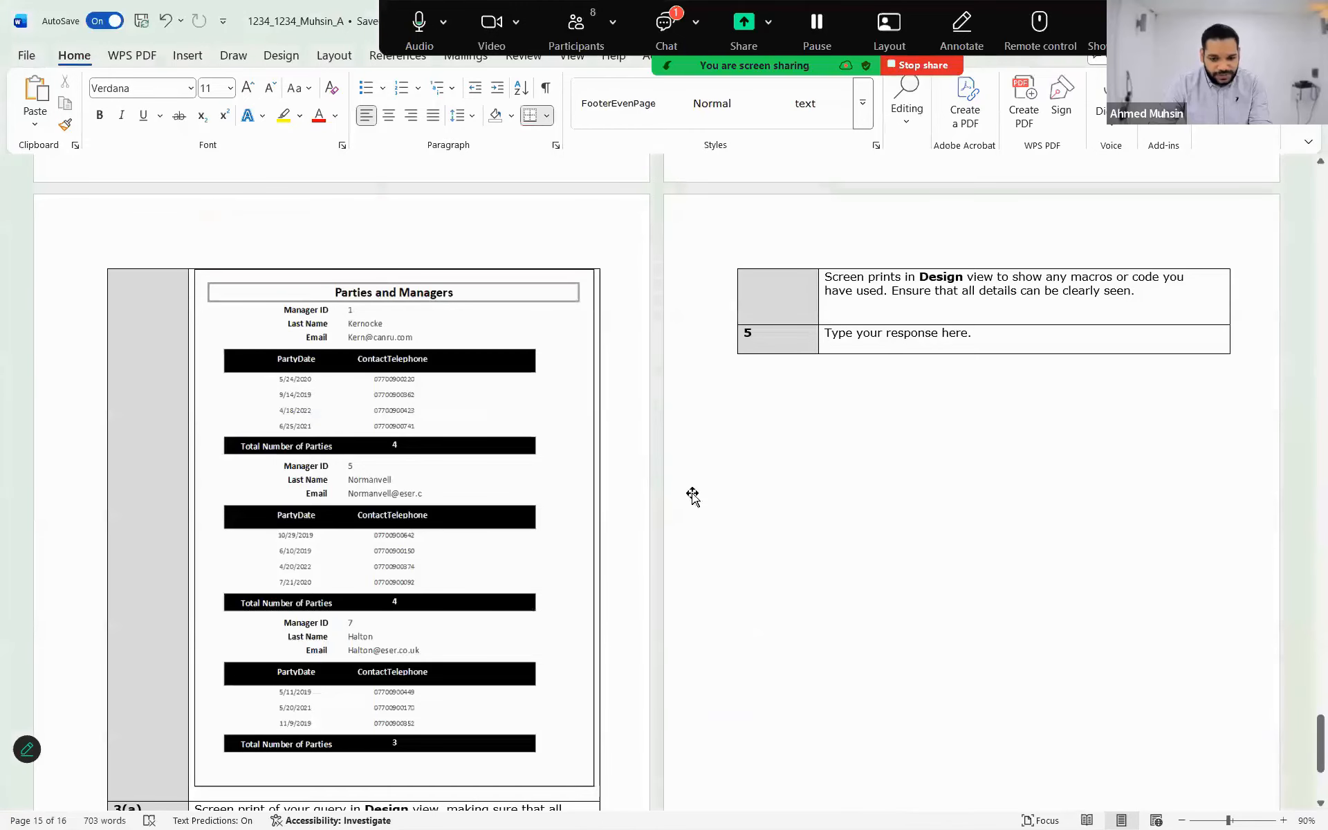
scroll(288, 646, down, 2)
click(258, 680)
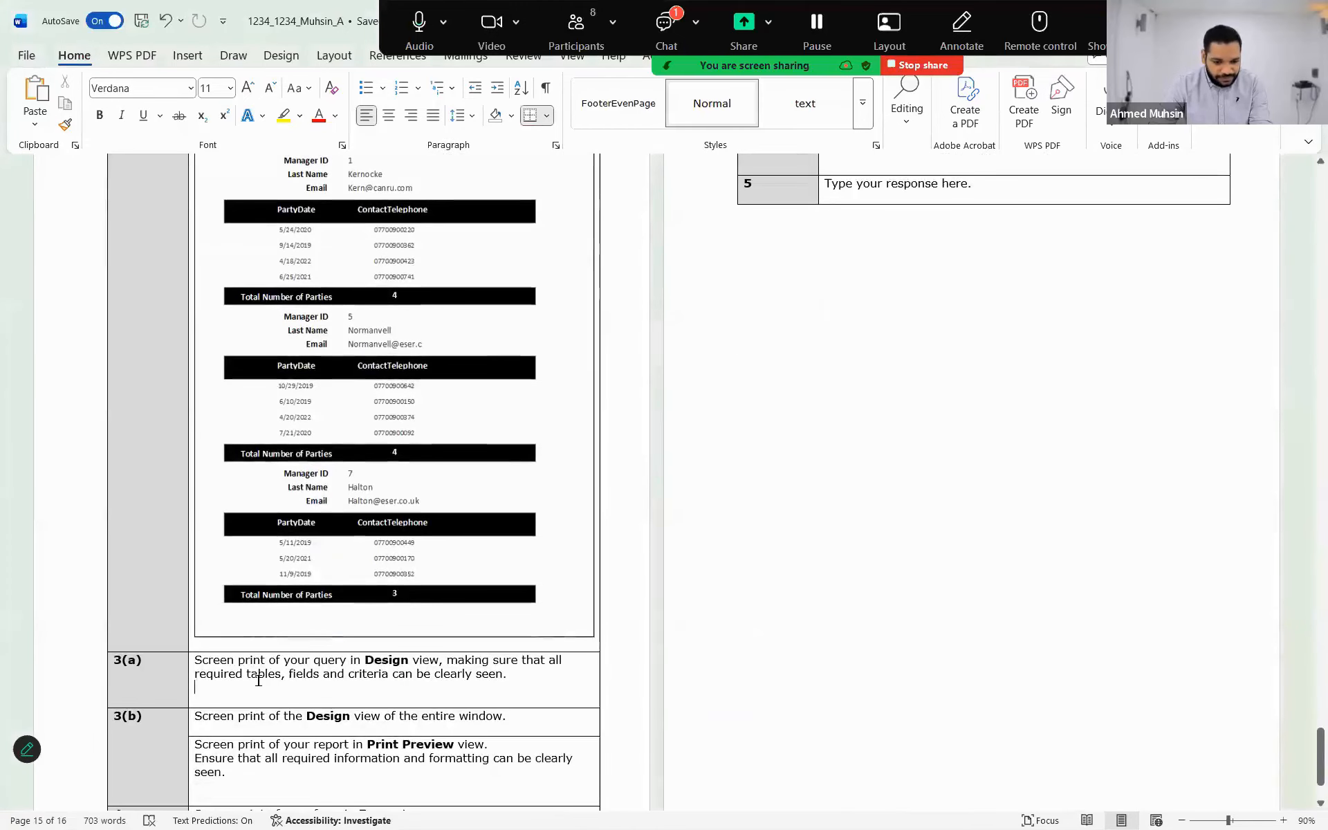
key(ctrl+v)
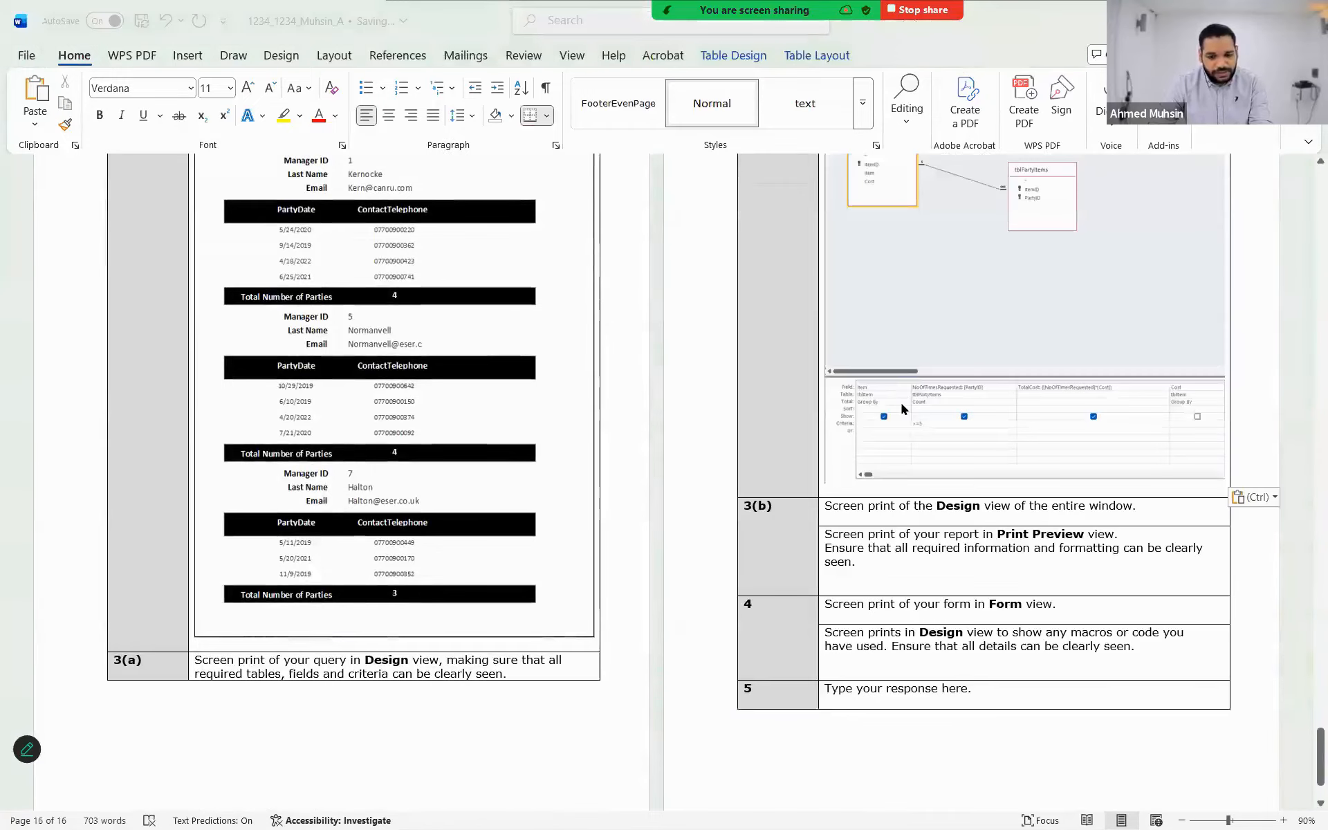
- In the exam paper PDF, add the text note "Done in Class" beside question 3(a)'s paste instruction and bring question 3(b) into view
key(alt+Tab)
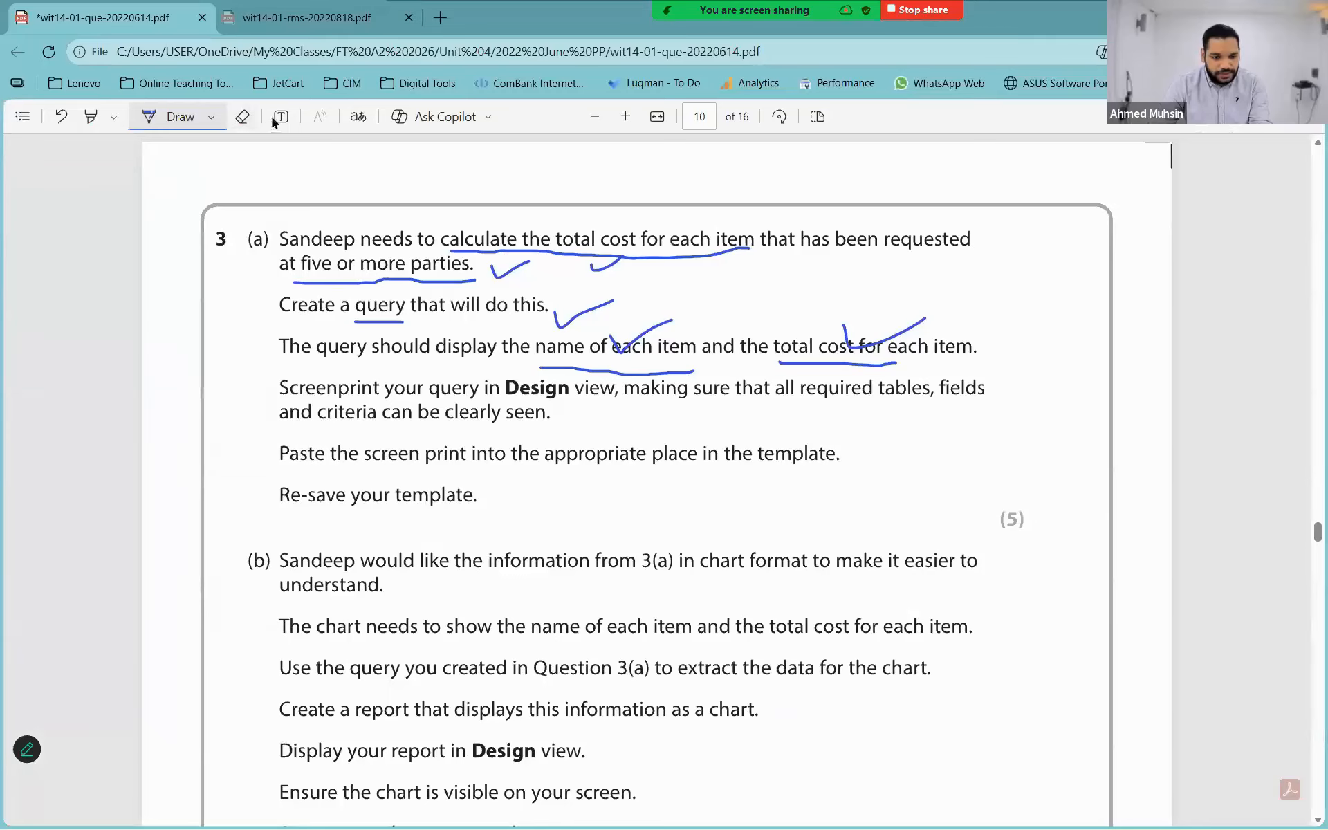
click(280, 116)
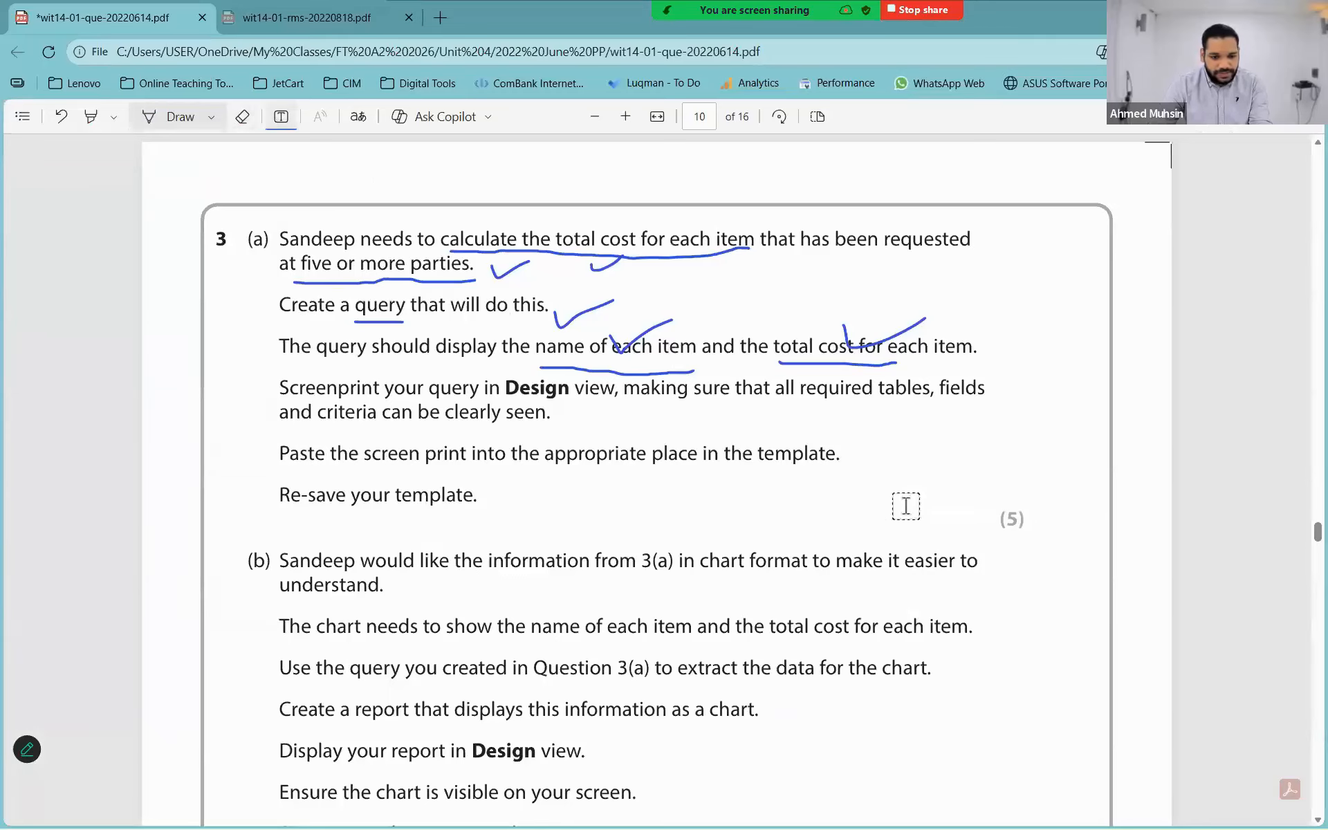
click(899, 453)
text(Done)
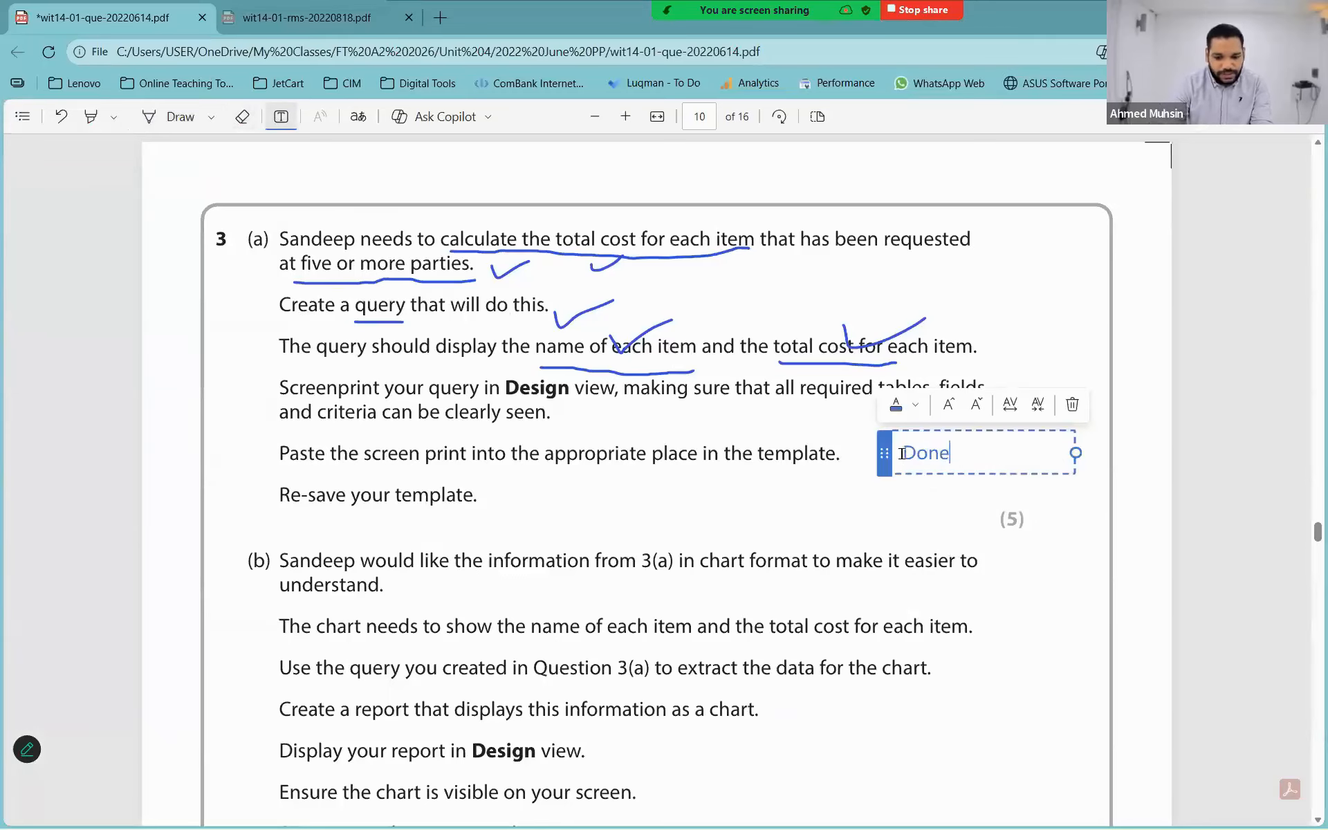
text( in Class)
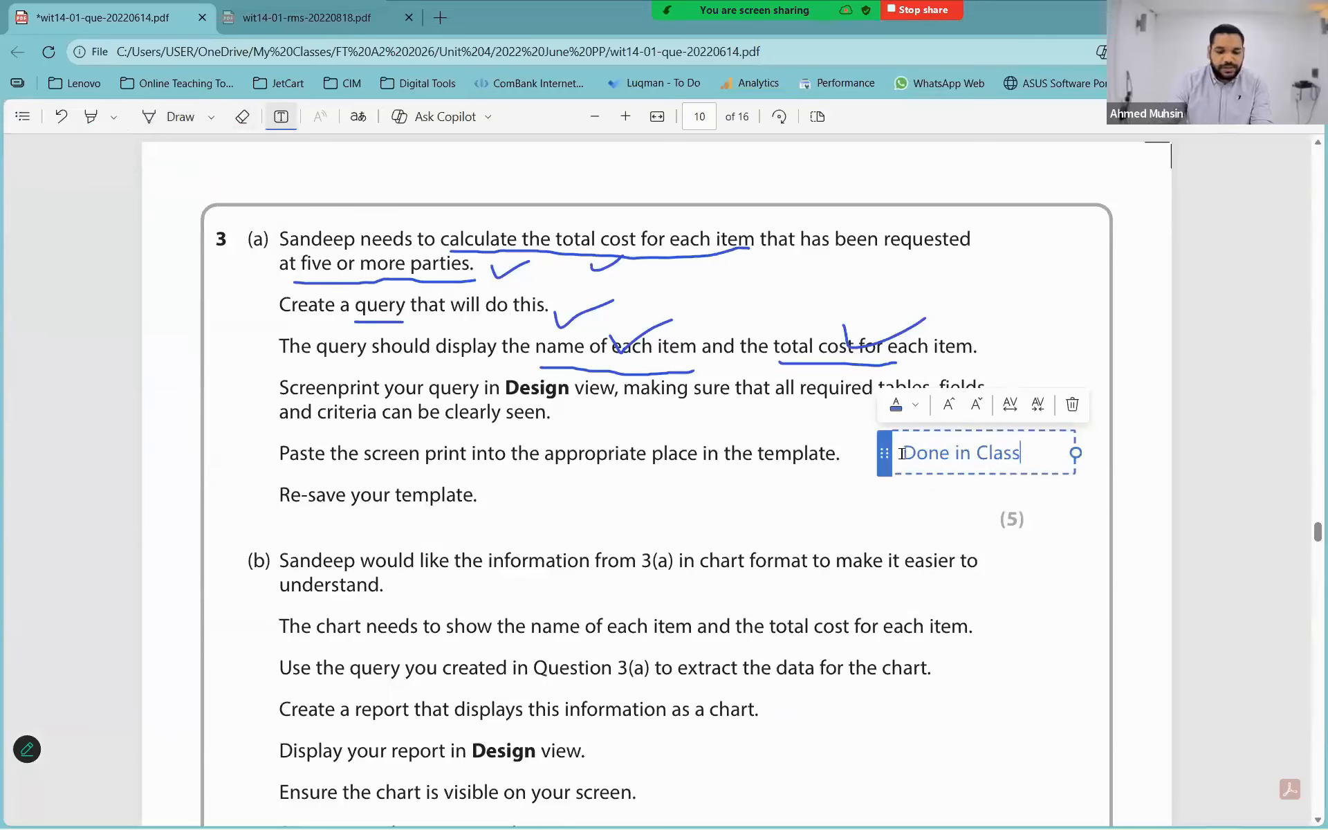
scroll(623, 612, down, 4)
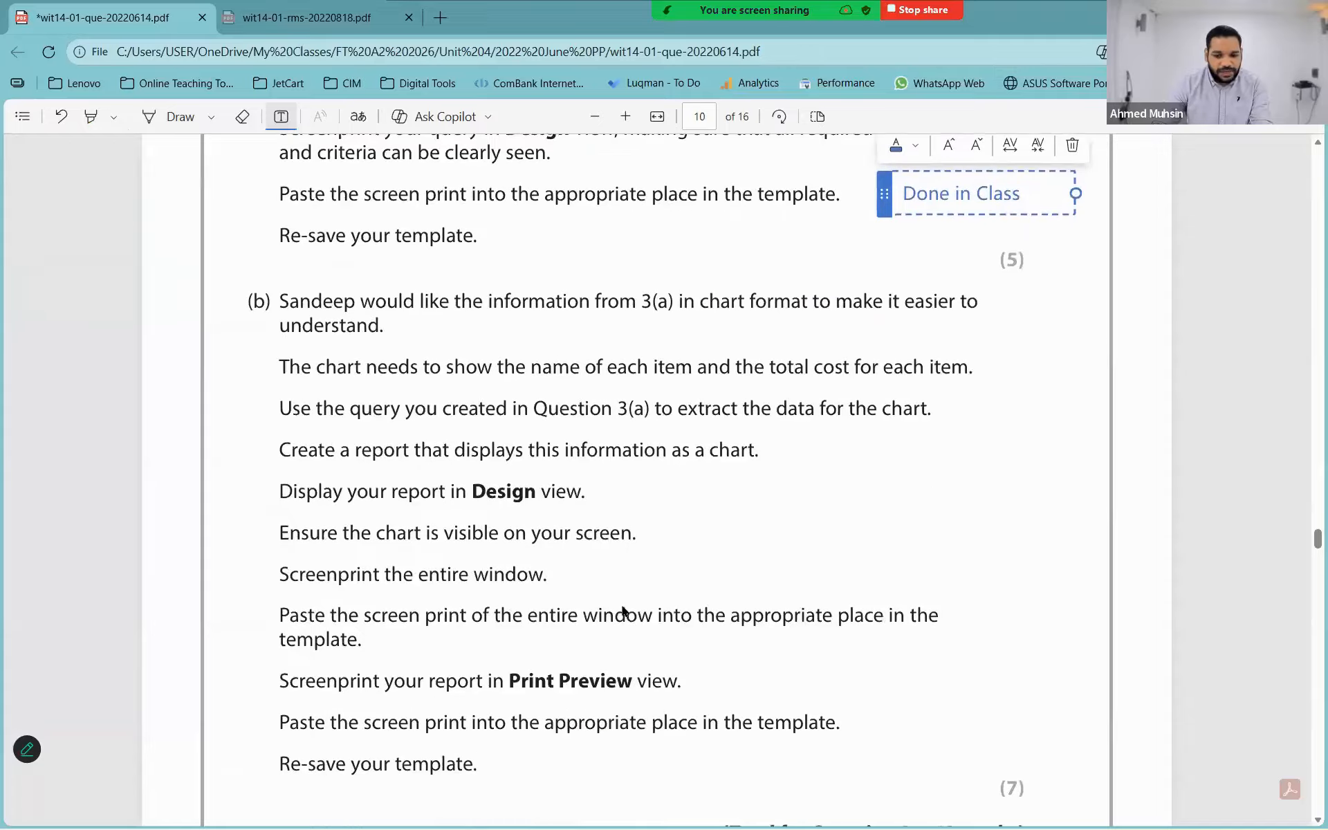
- Switch back to Access and run Q3a to view its items and total costs
key(alt+Tab)
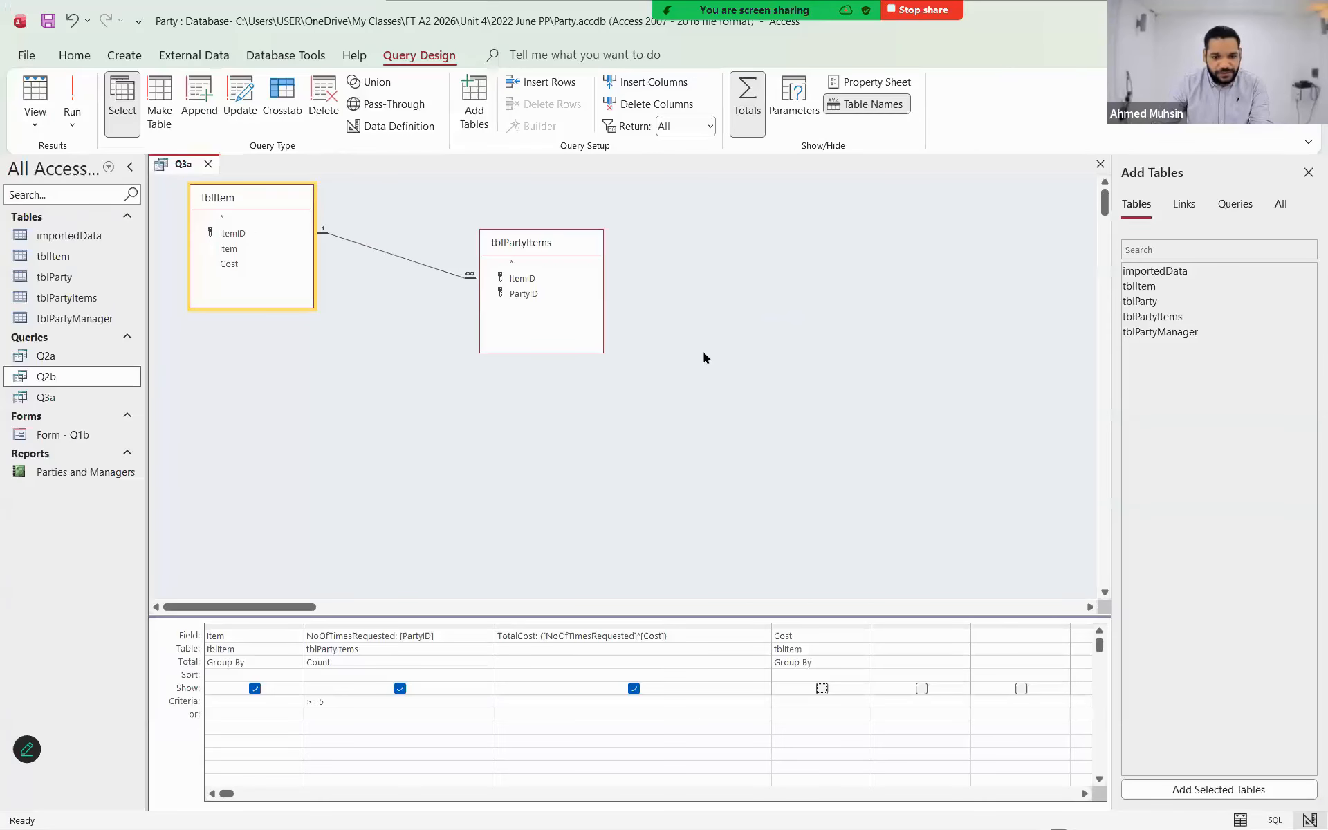
click(1042, 422)
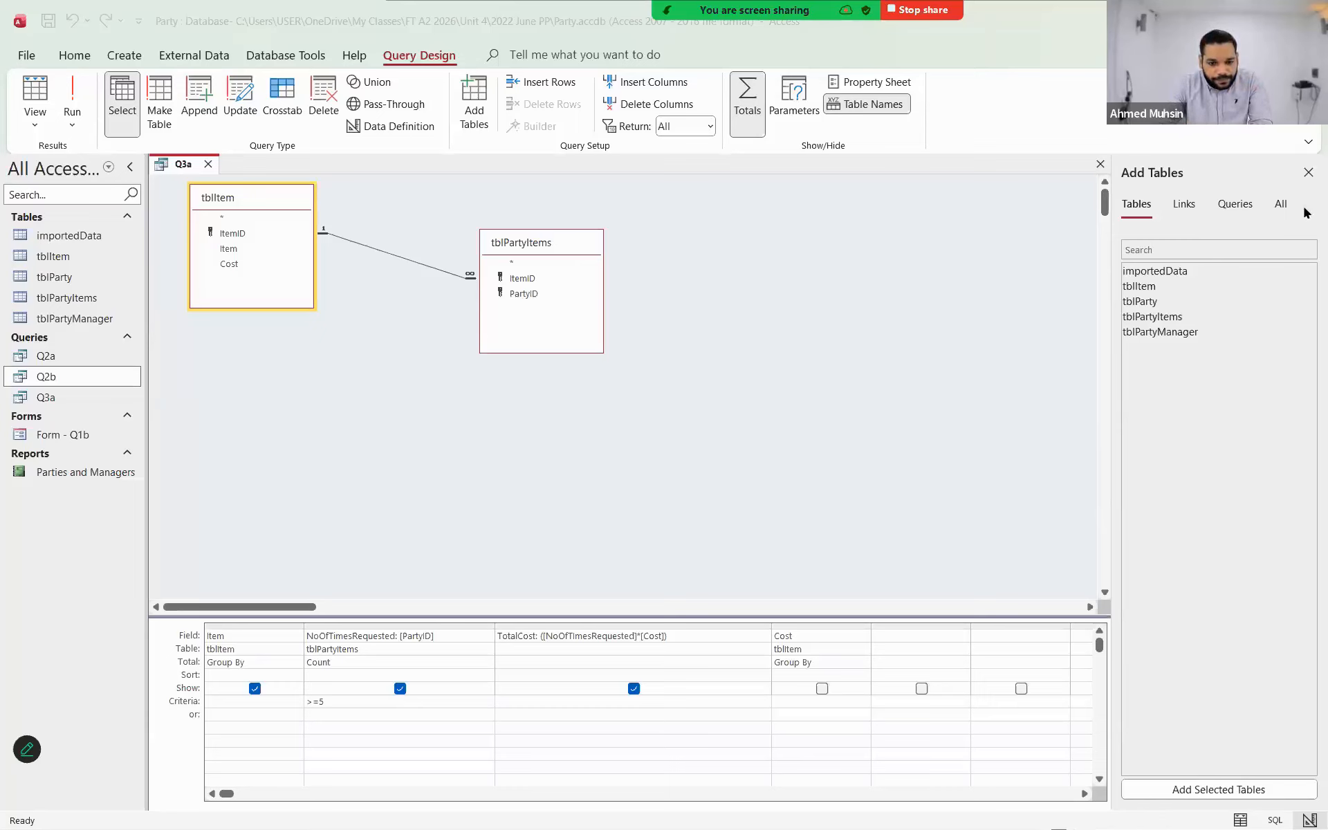
click(269, 29)
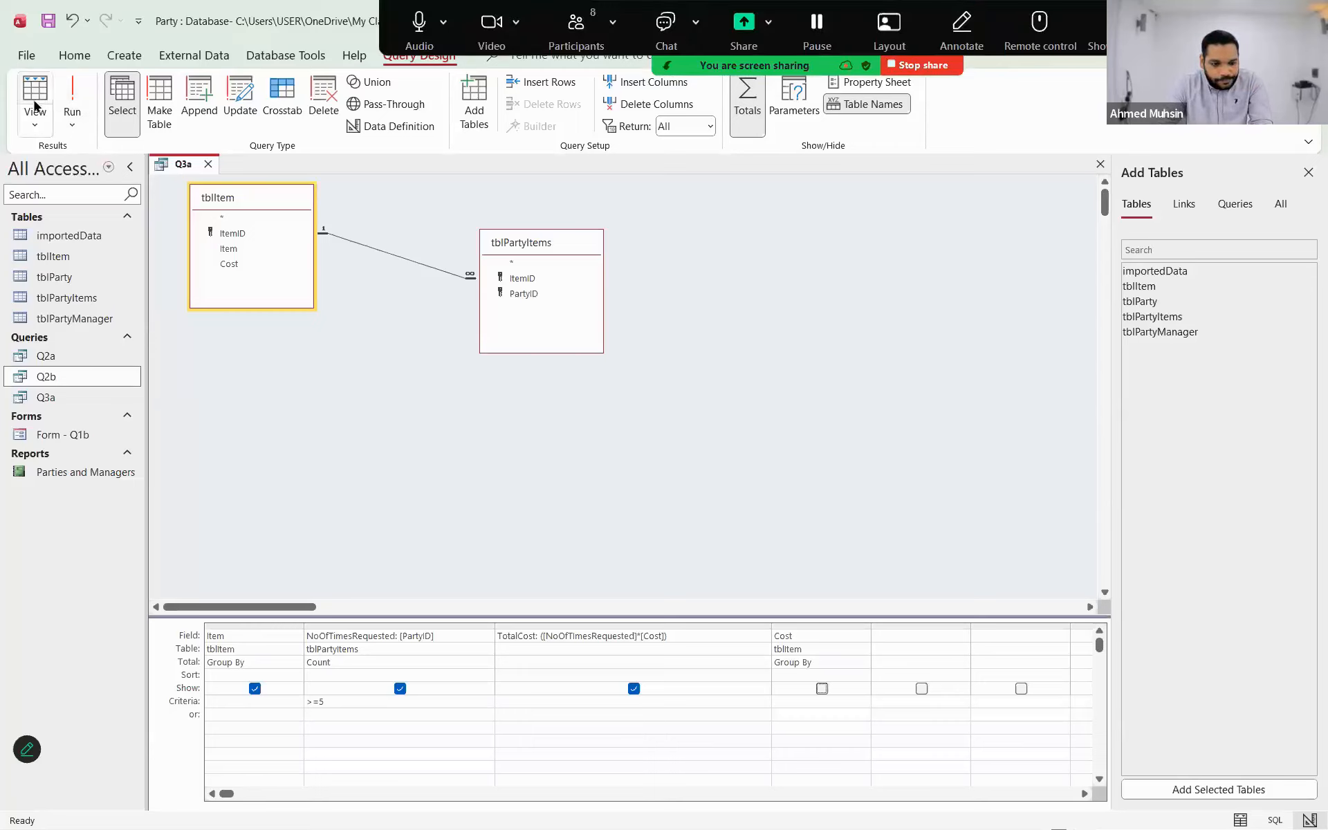
click(72, 97)
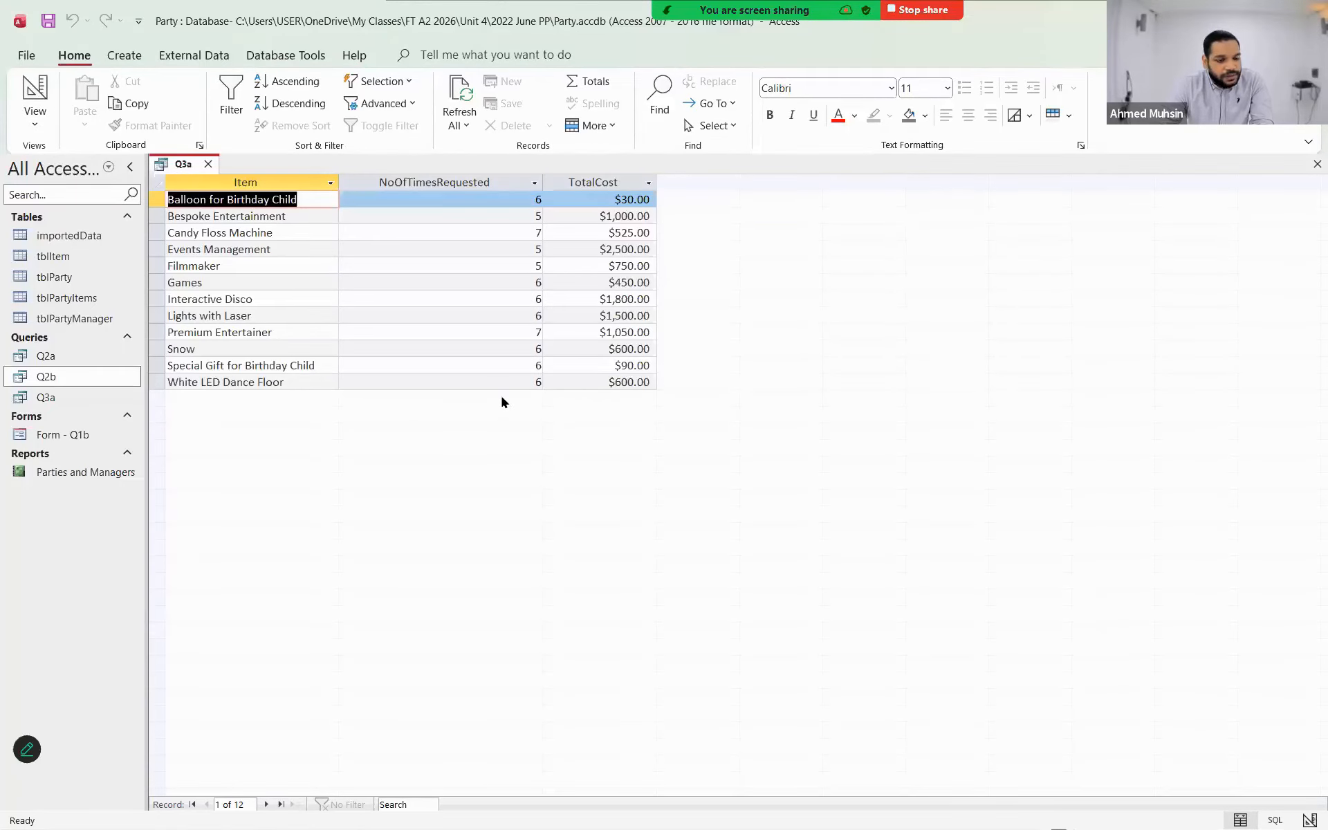
- Check question 3(b) in the exam paper, then return to Access and create a blank report
key(alt+Tab)
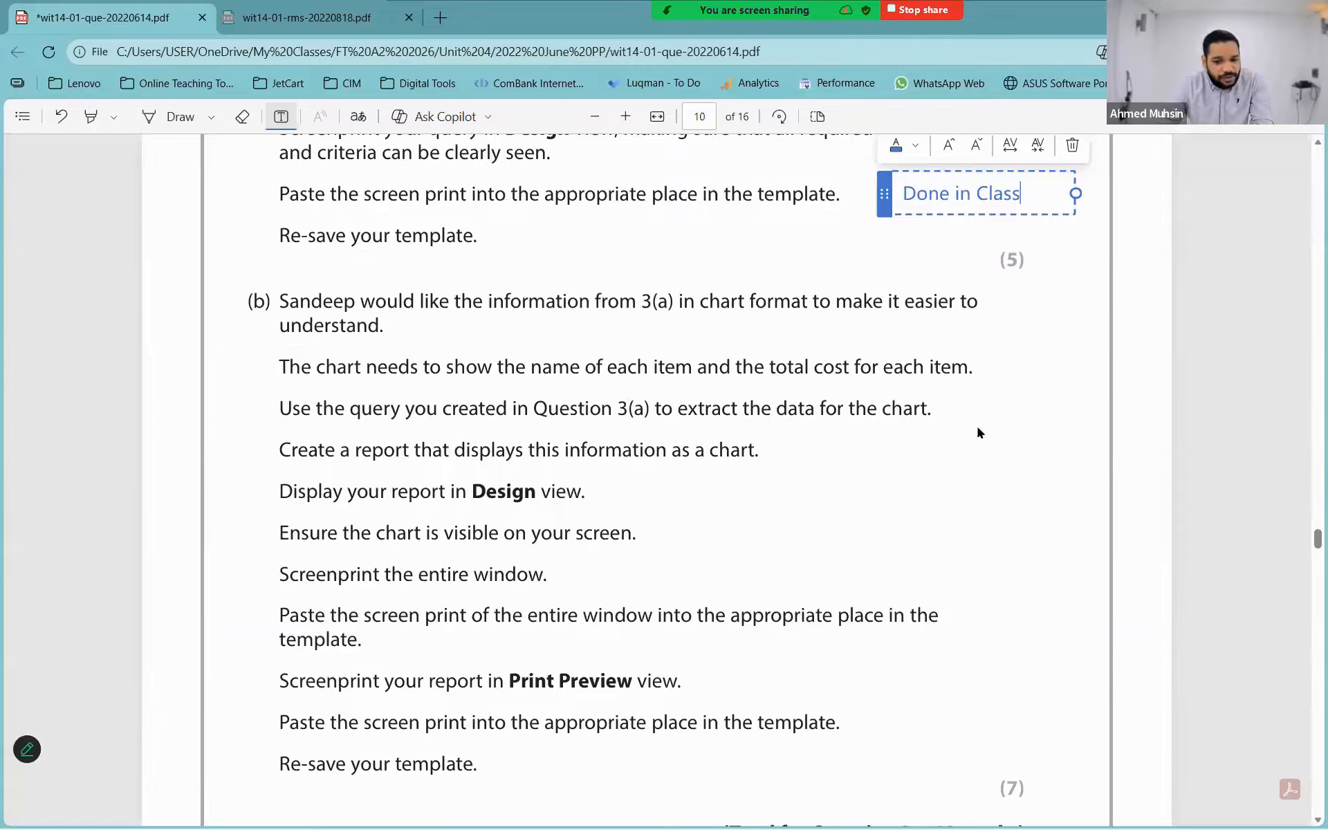
key(alt+Tab)
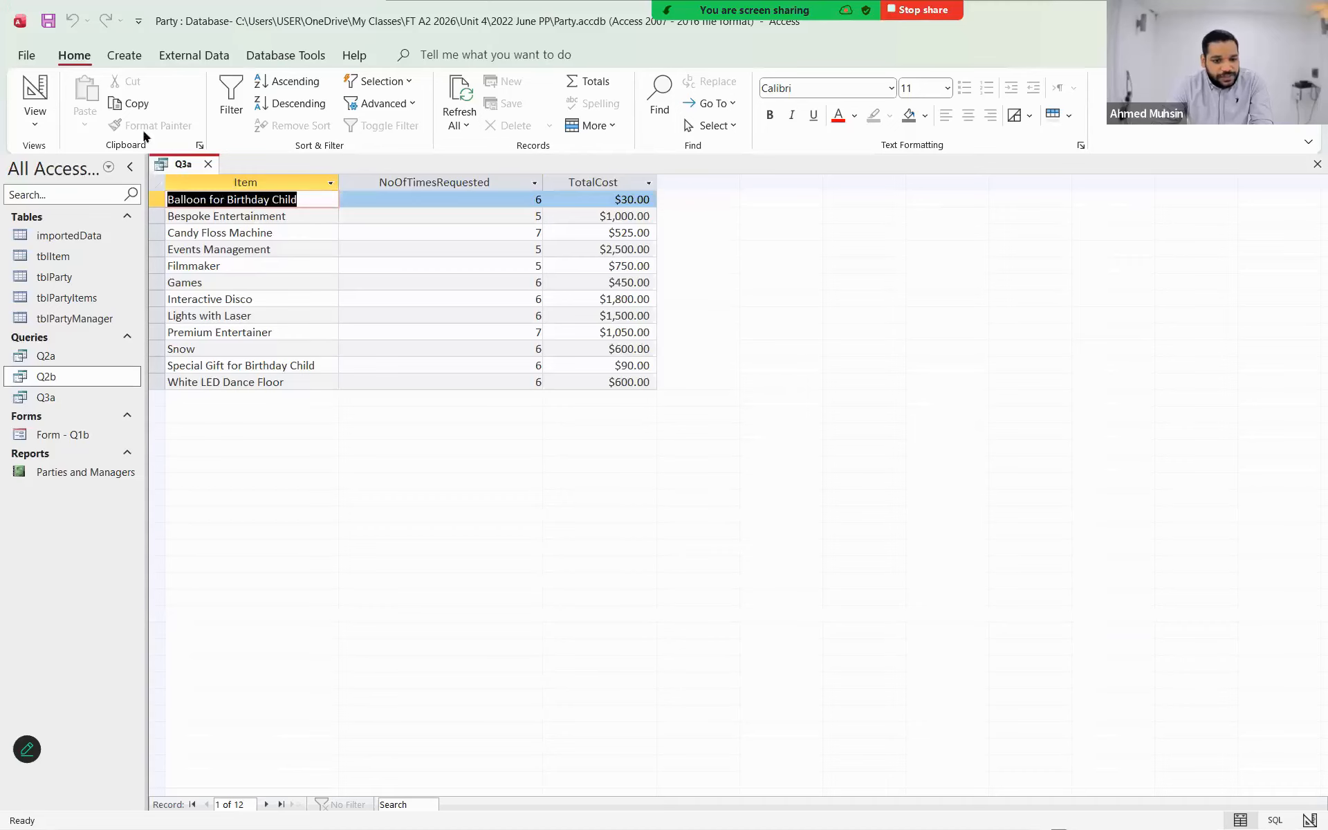
click(124, 55)
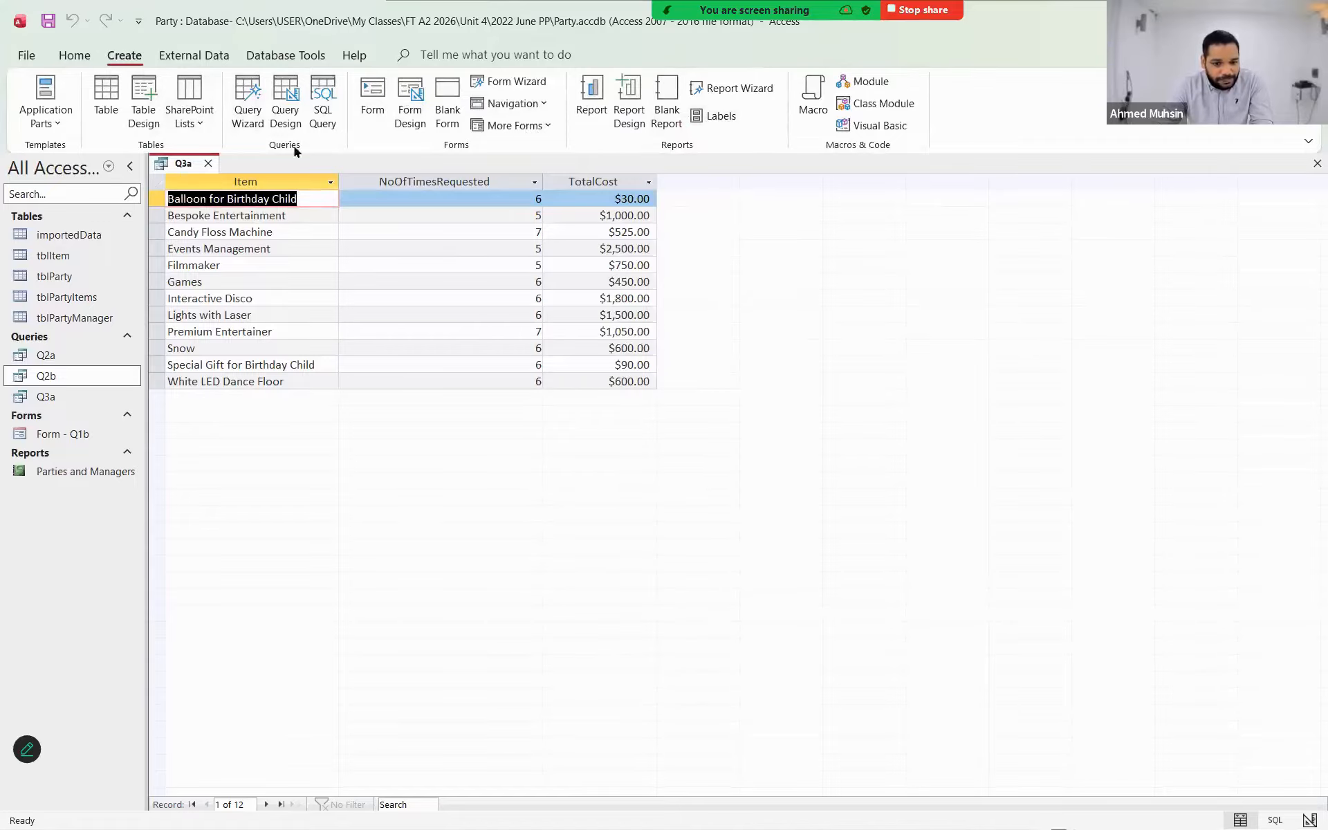
click(661, 121)
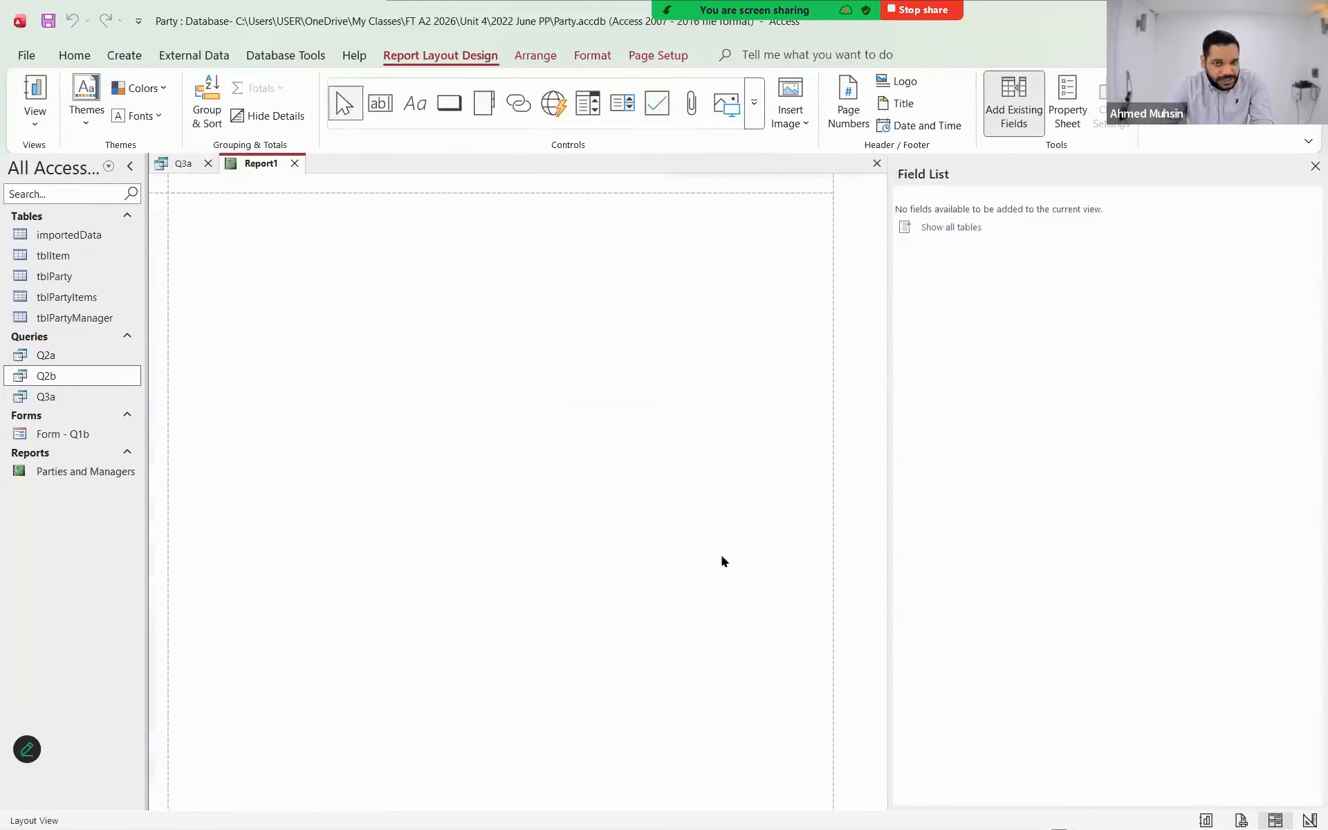
- Switch the blank report to Design view and insert a clustered column chart about 6 by 5 inches in the Detail section
click(34, 121)
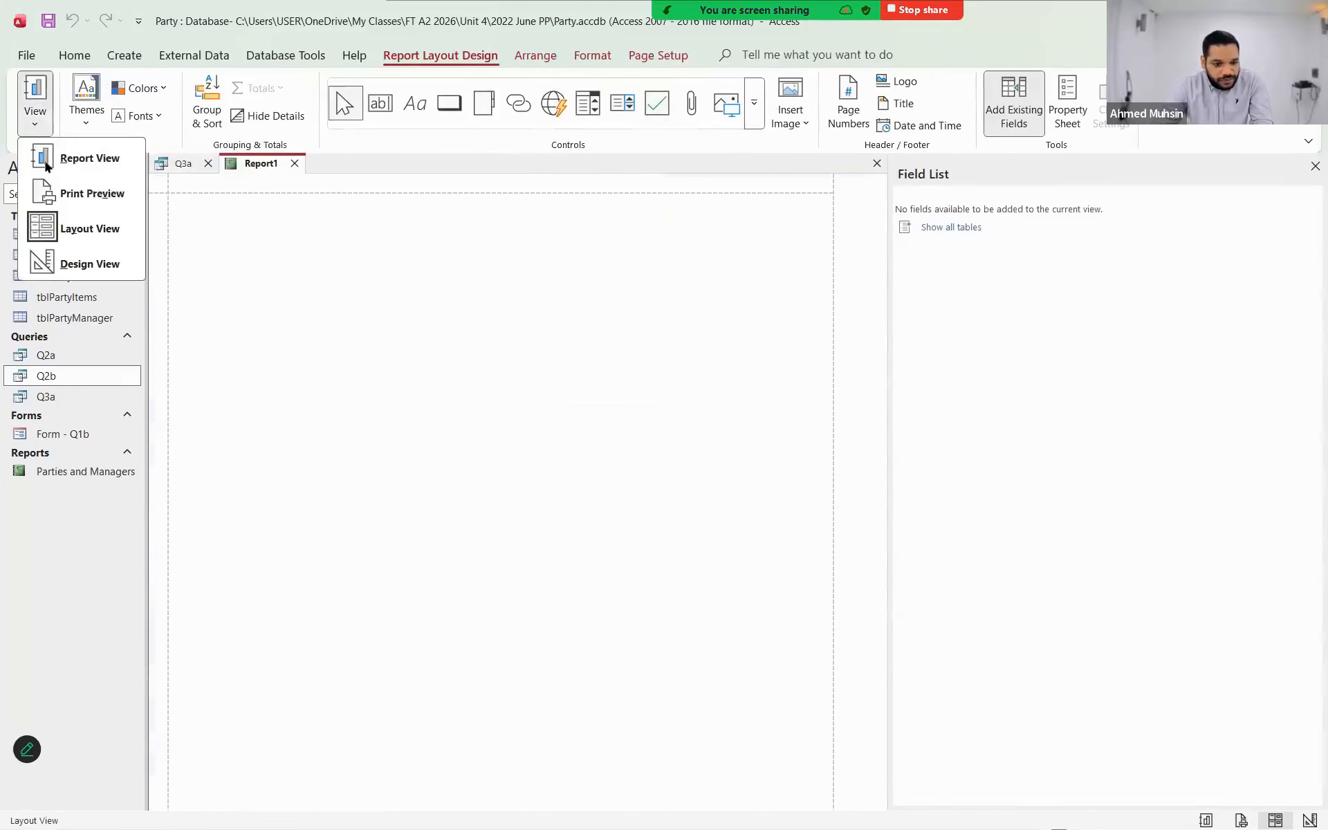
click(70, 266)
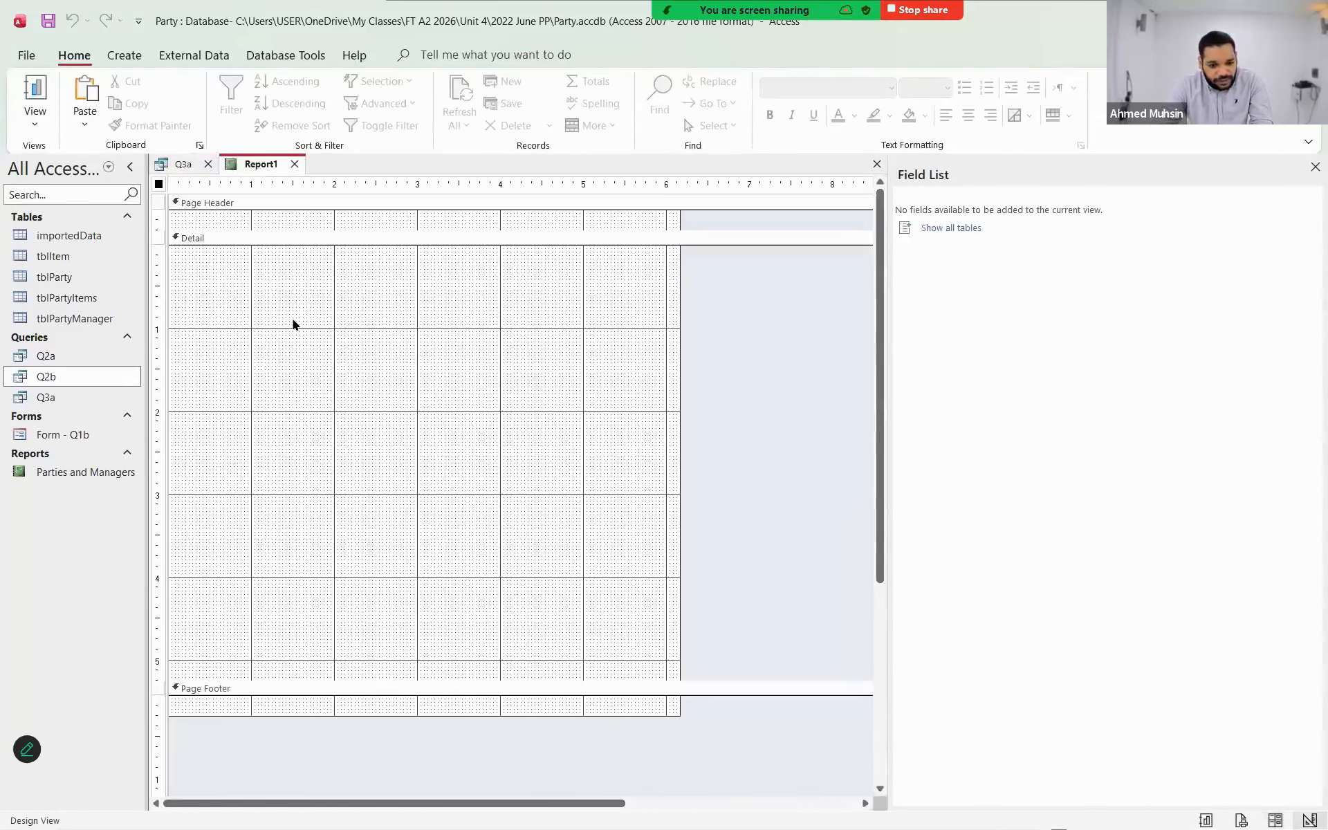
click(291, 298)
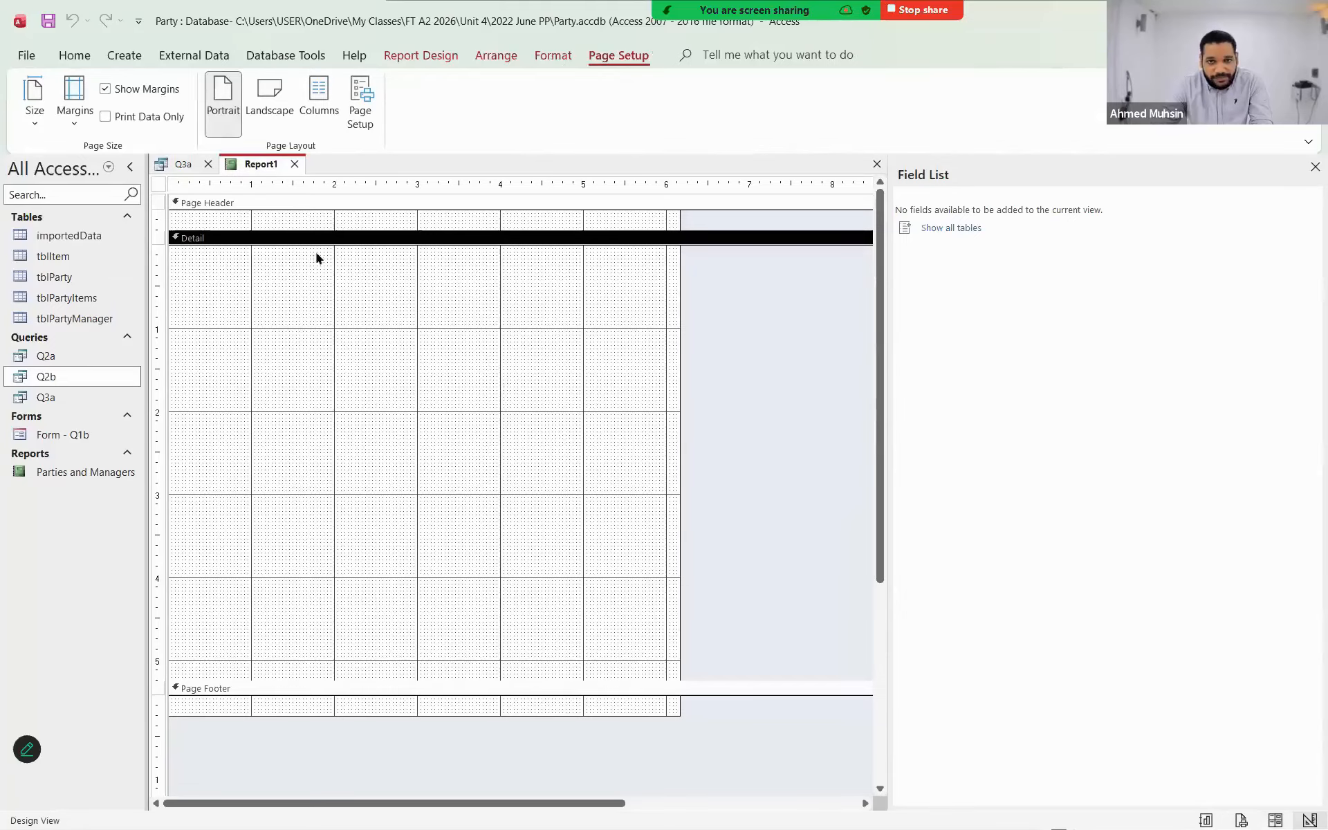
click(407, 55)
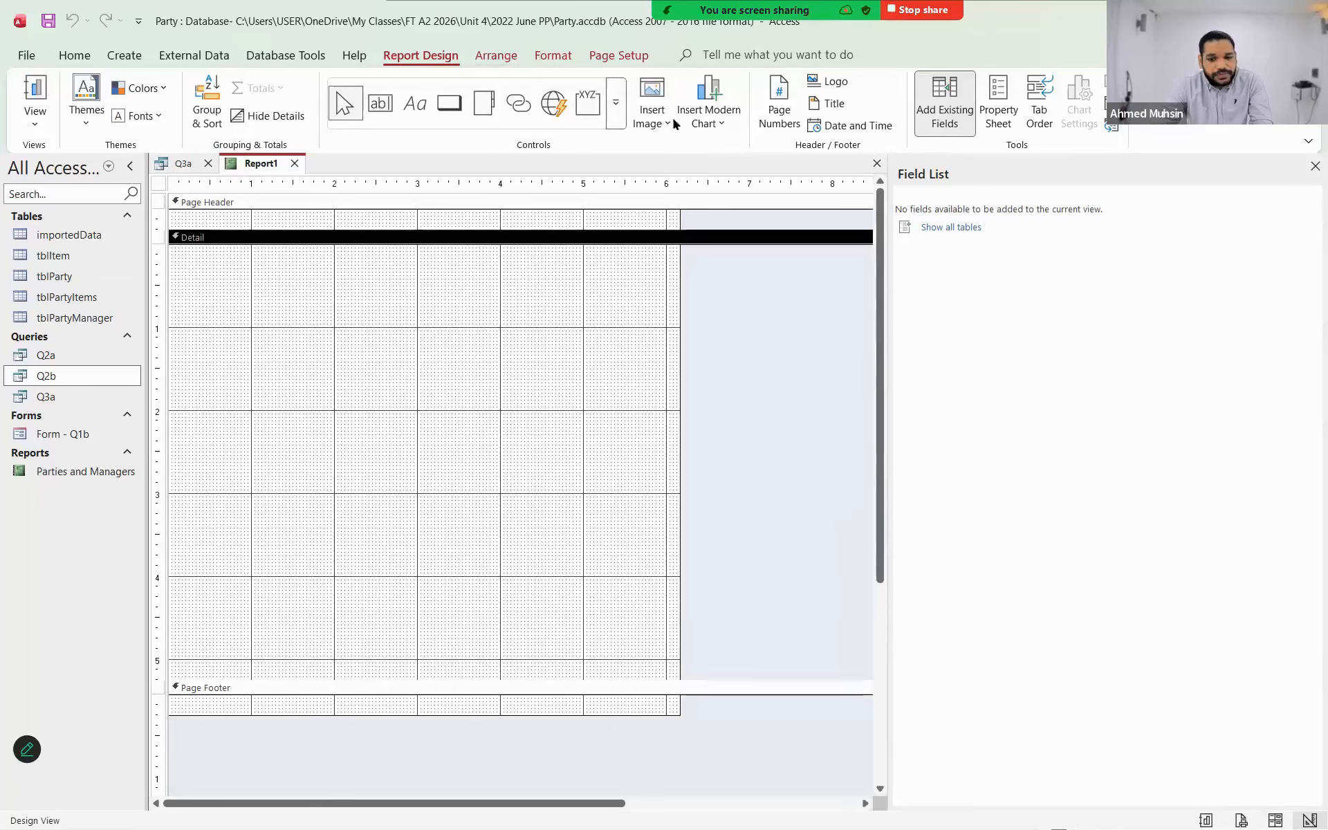
click(710, 129)
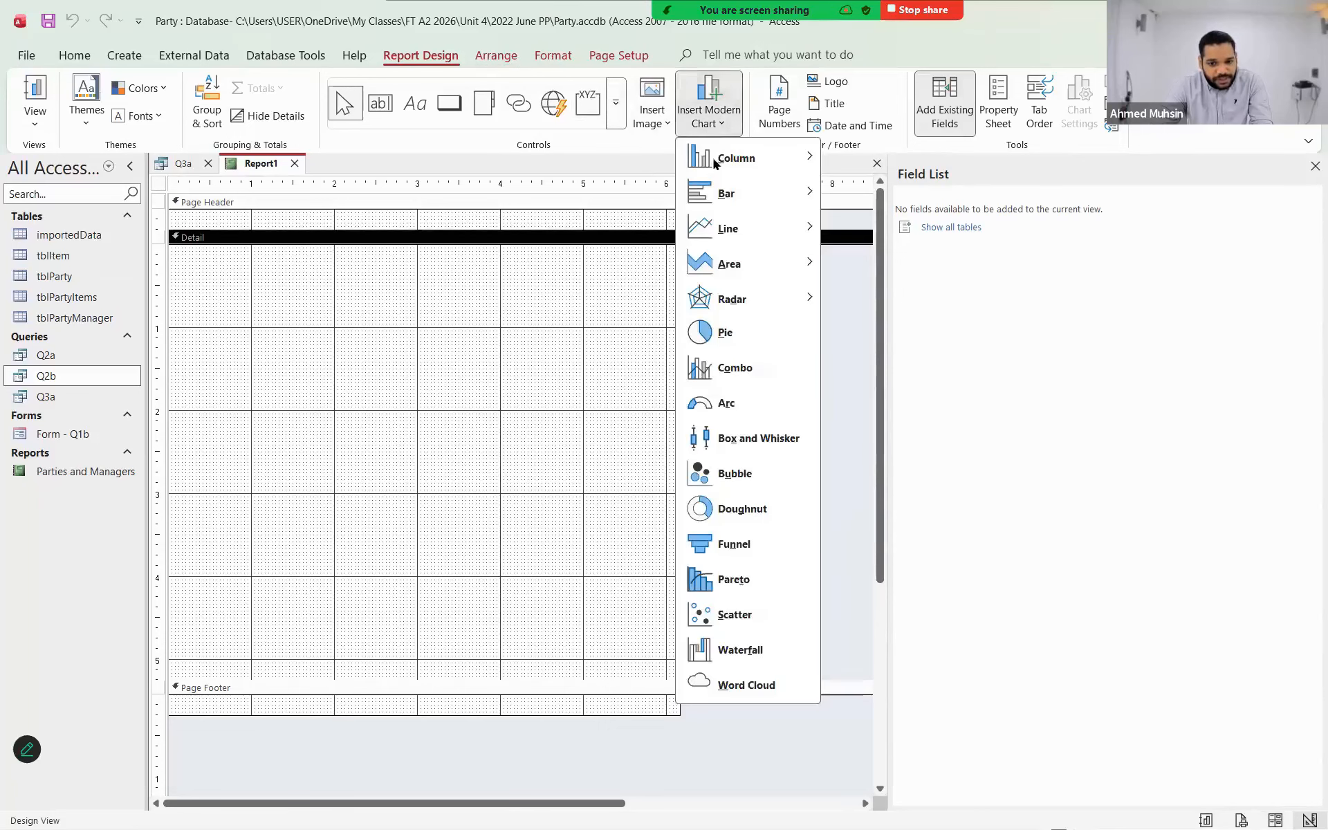
mouse_move(714, 164)
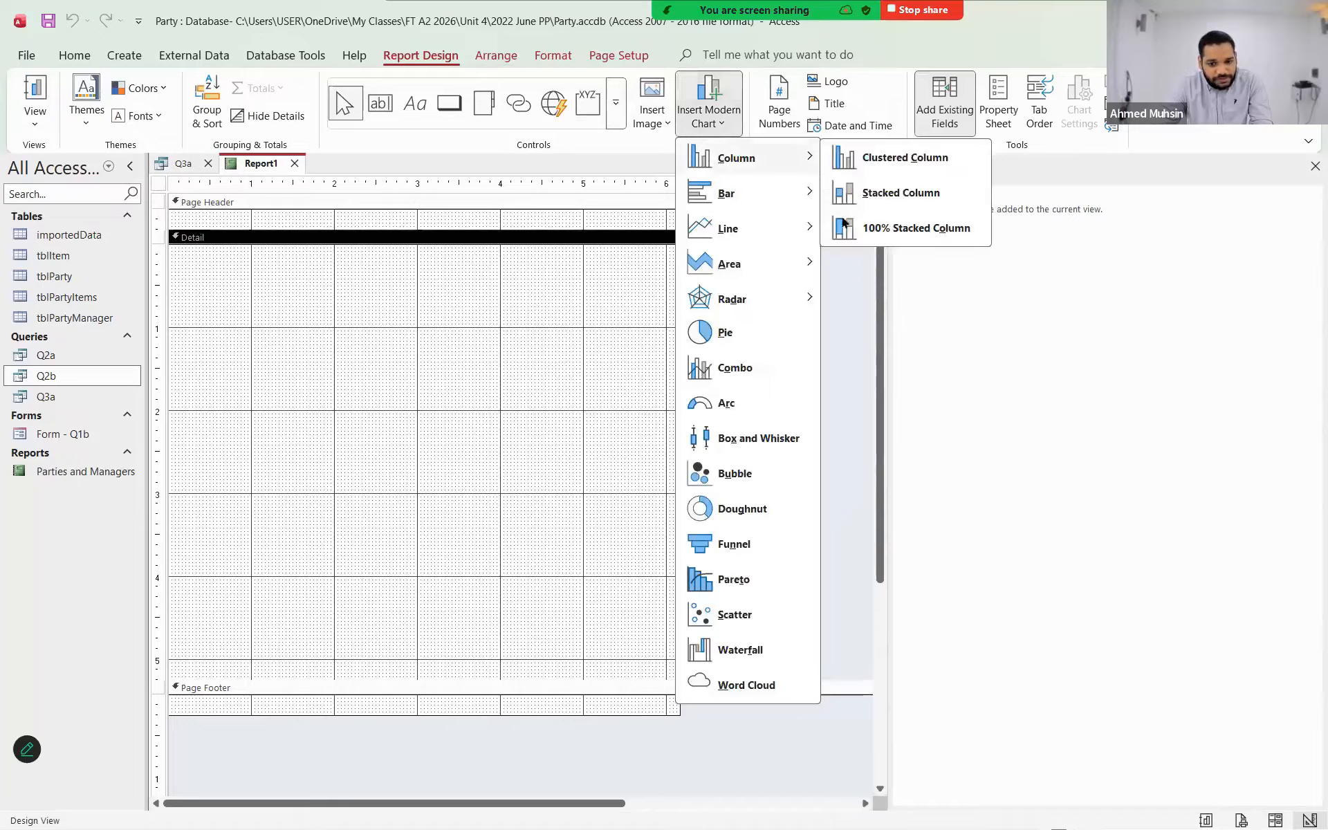
click(894, 159)
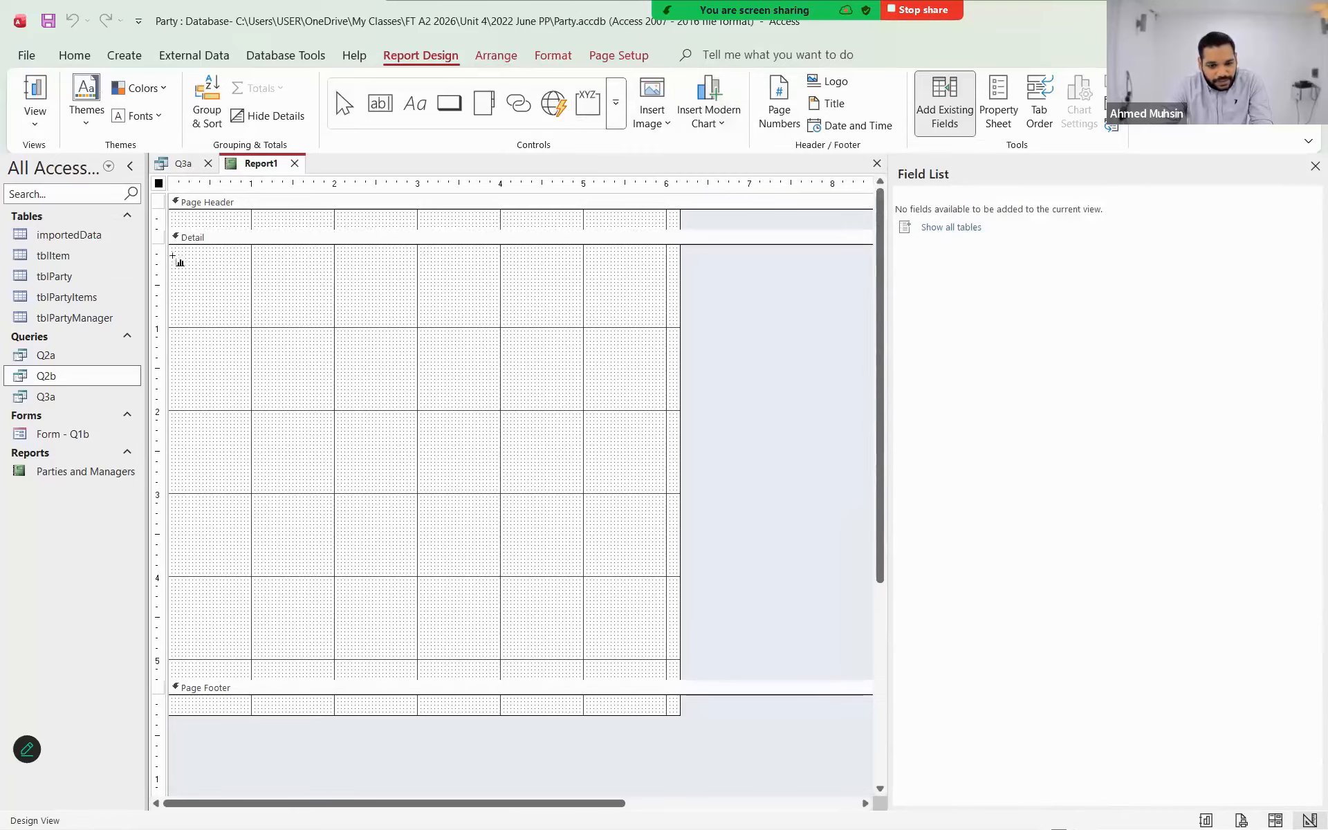
drag(173, 250, 662, 662)
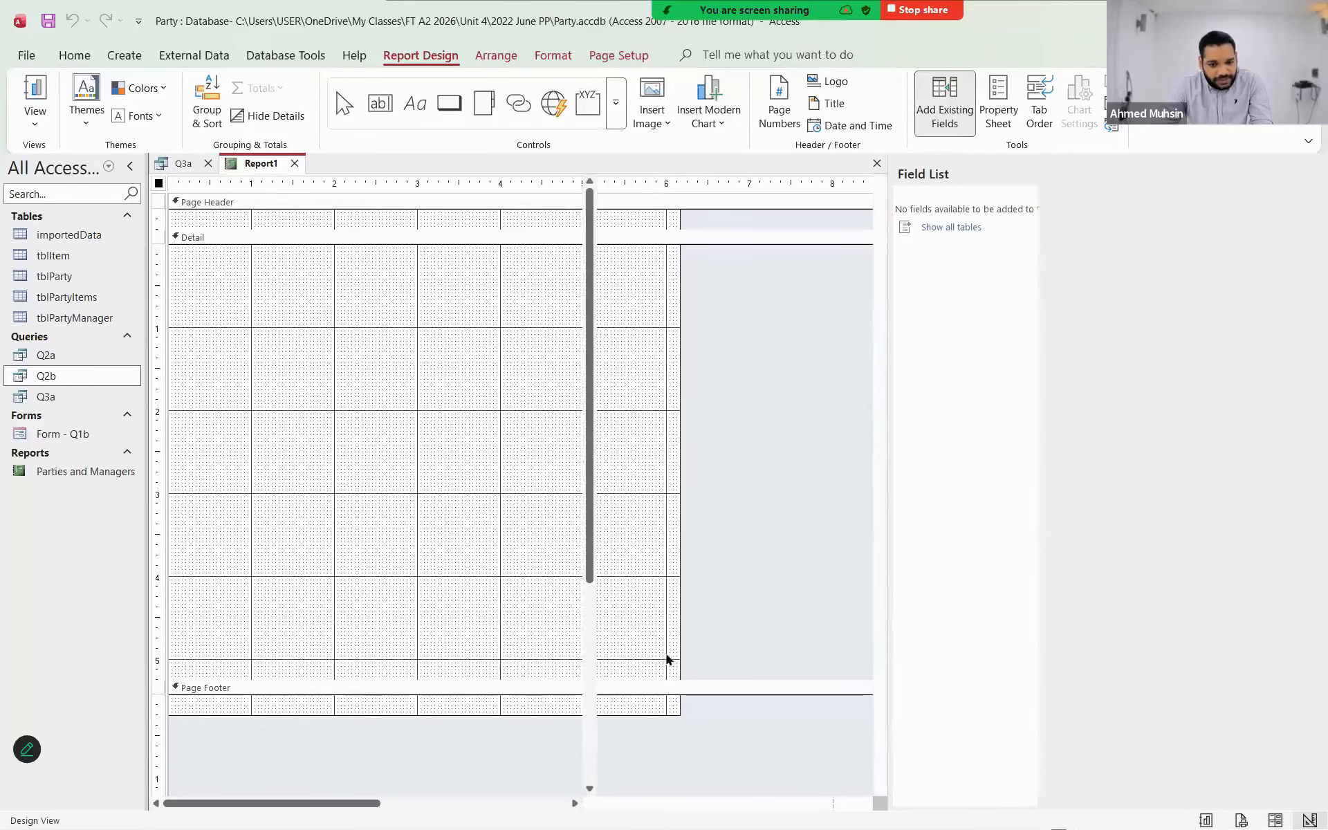
click(1024, 166)
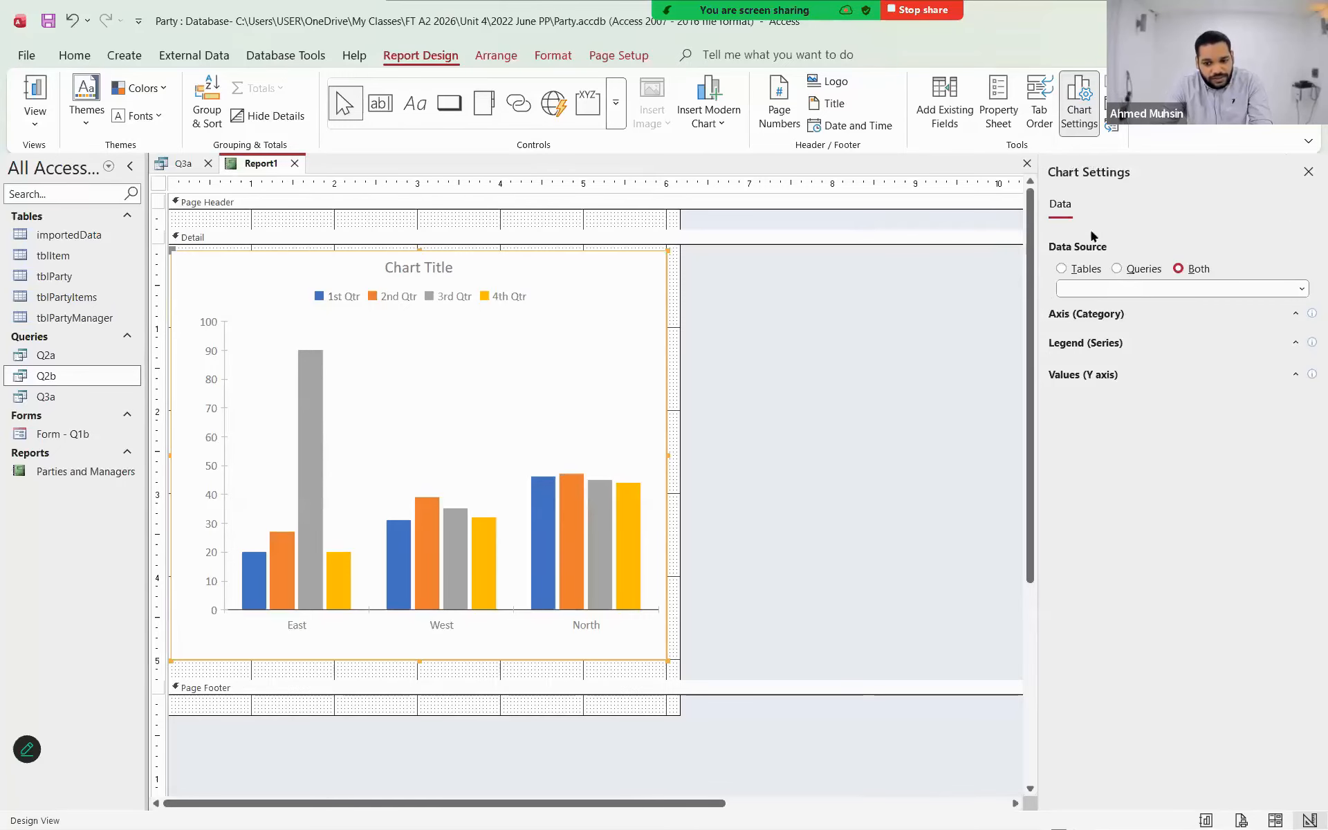
- Set the chart's data source to query Q3a, with Item as the category axis and TotalCost as the Y-axis values
click(1116, 268)
click(1118, 287)
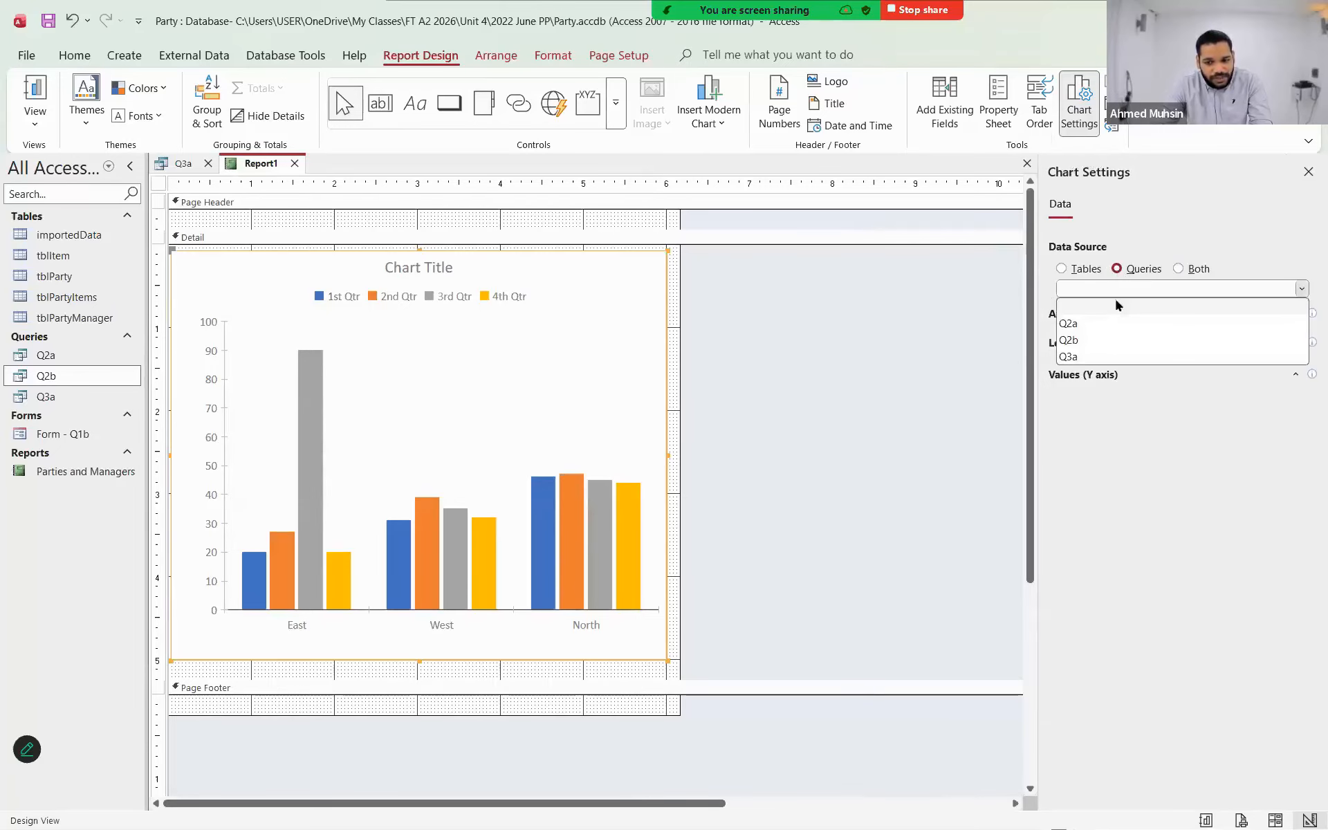
click(1099, 358)
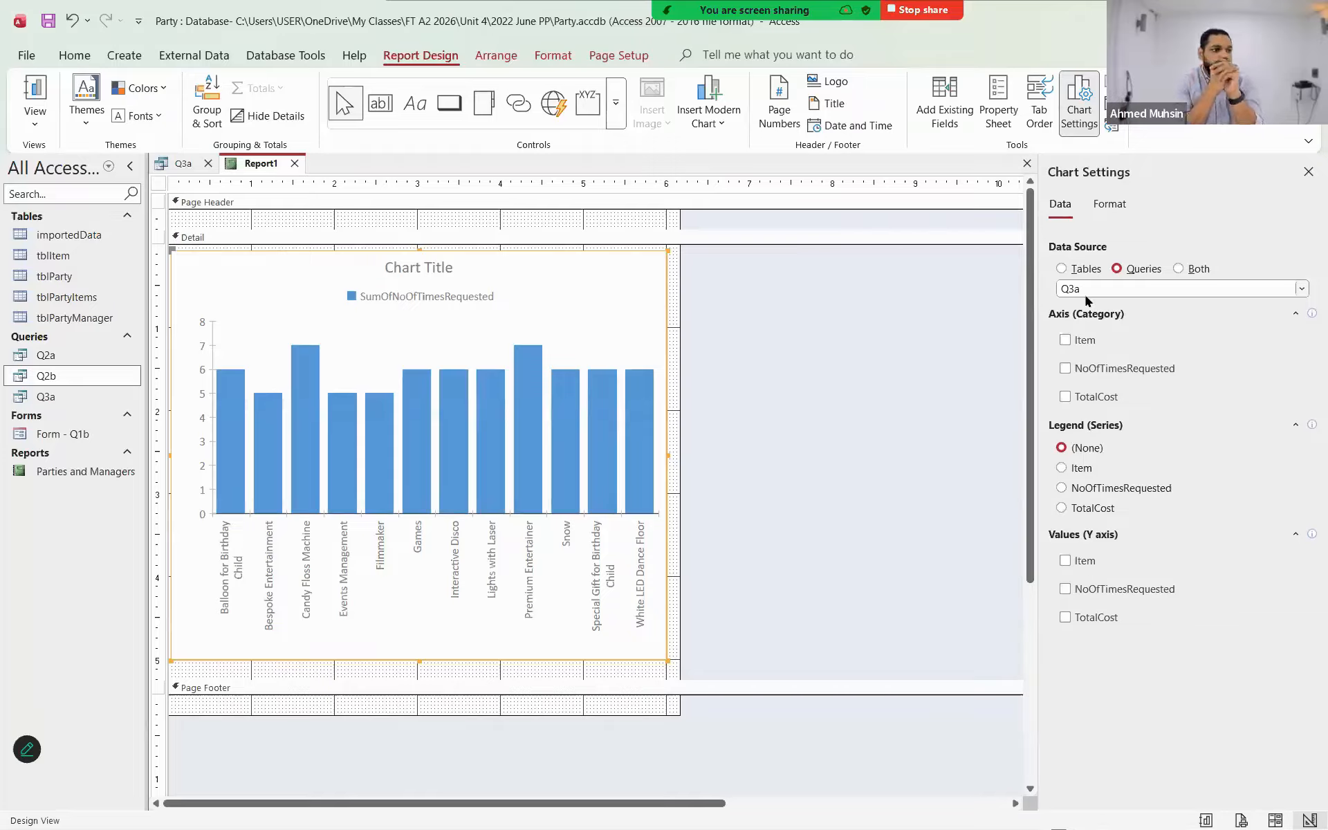
click(1065, 340)
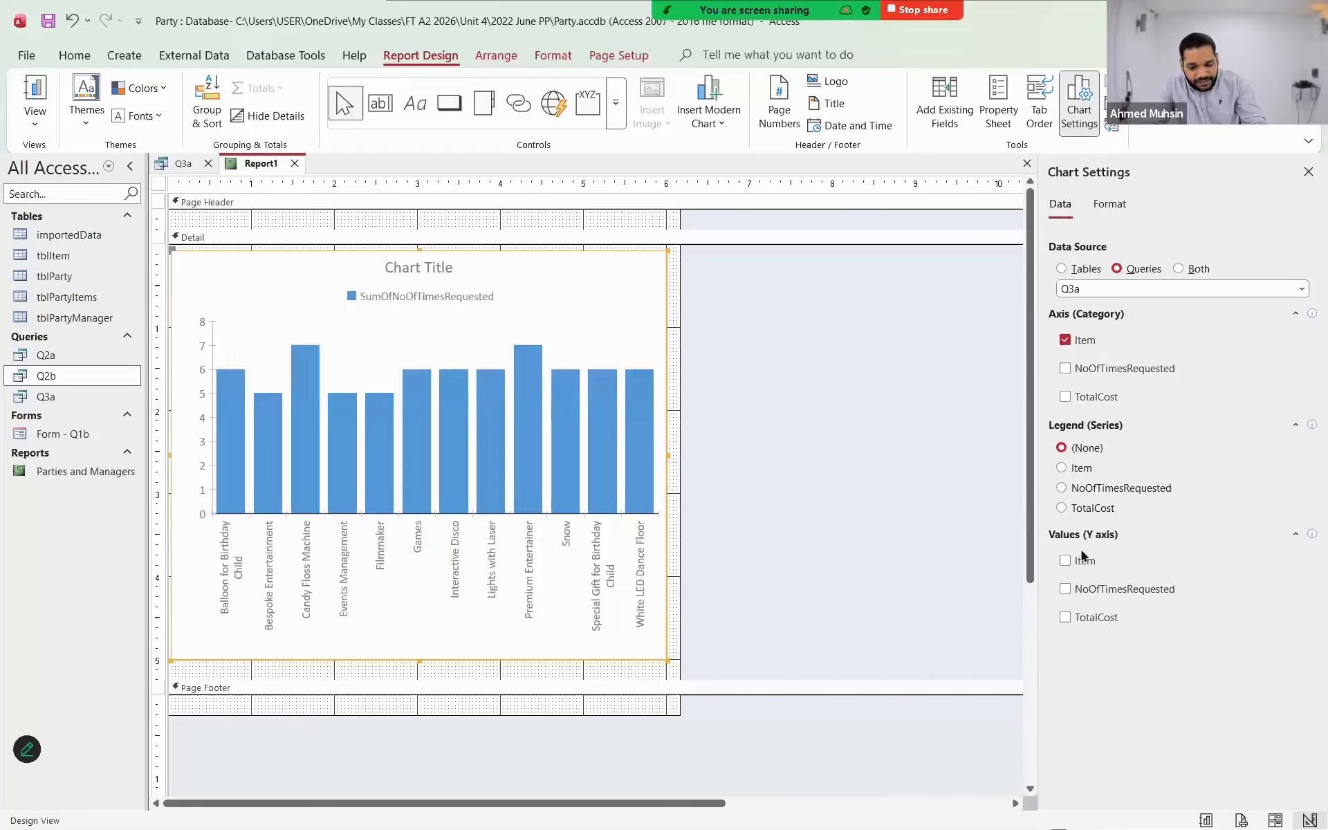
click(1065, 619)
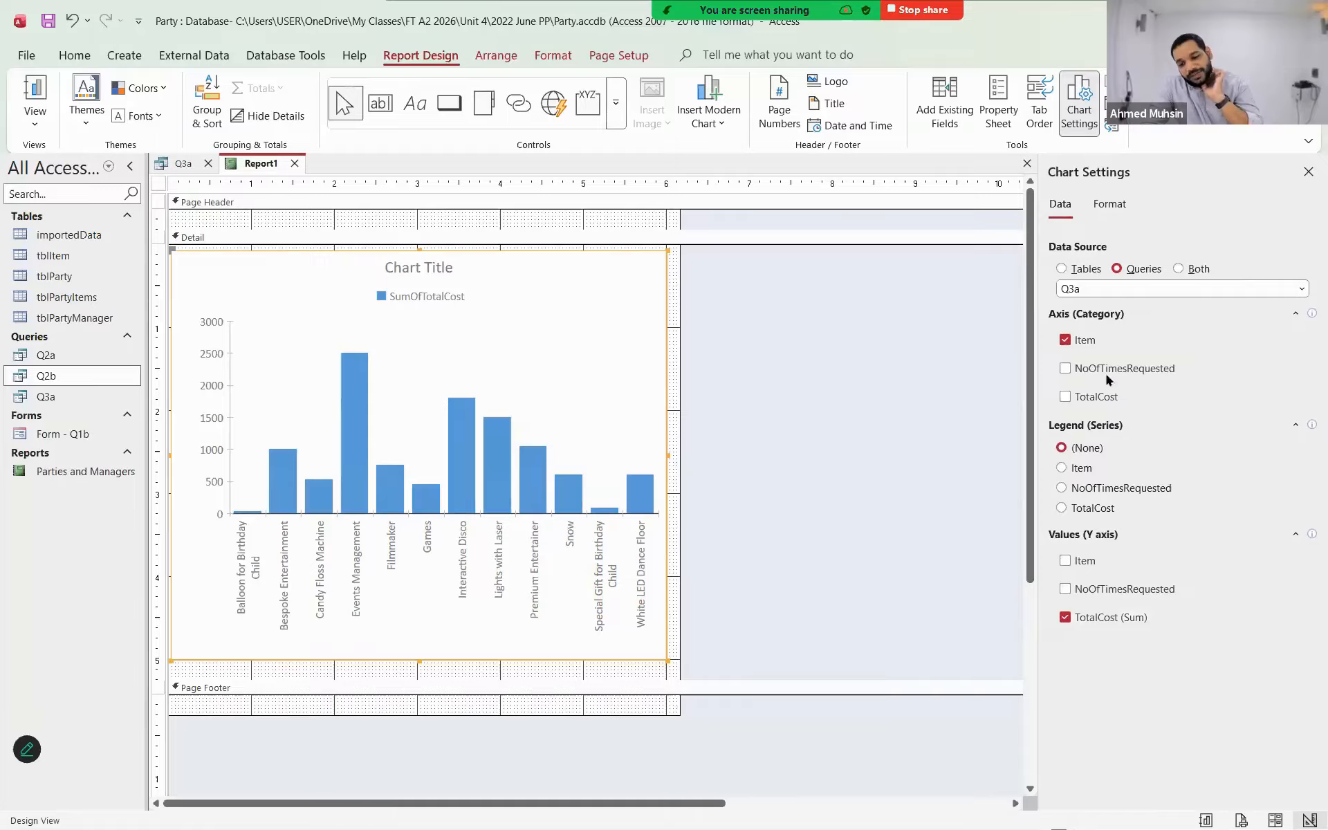
- Display data labels on the chart's SumOfTotalCost series and close the chart settings
click(1109, 206)
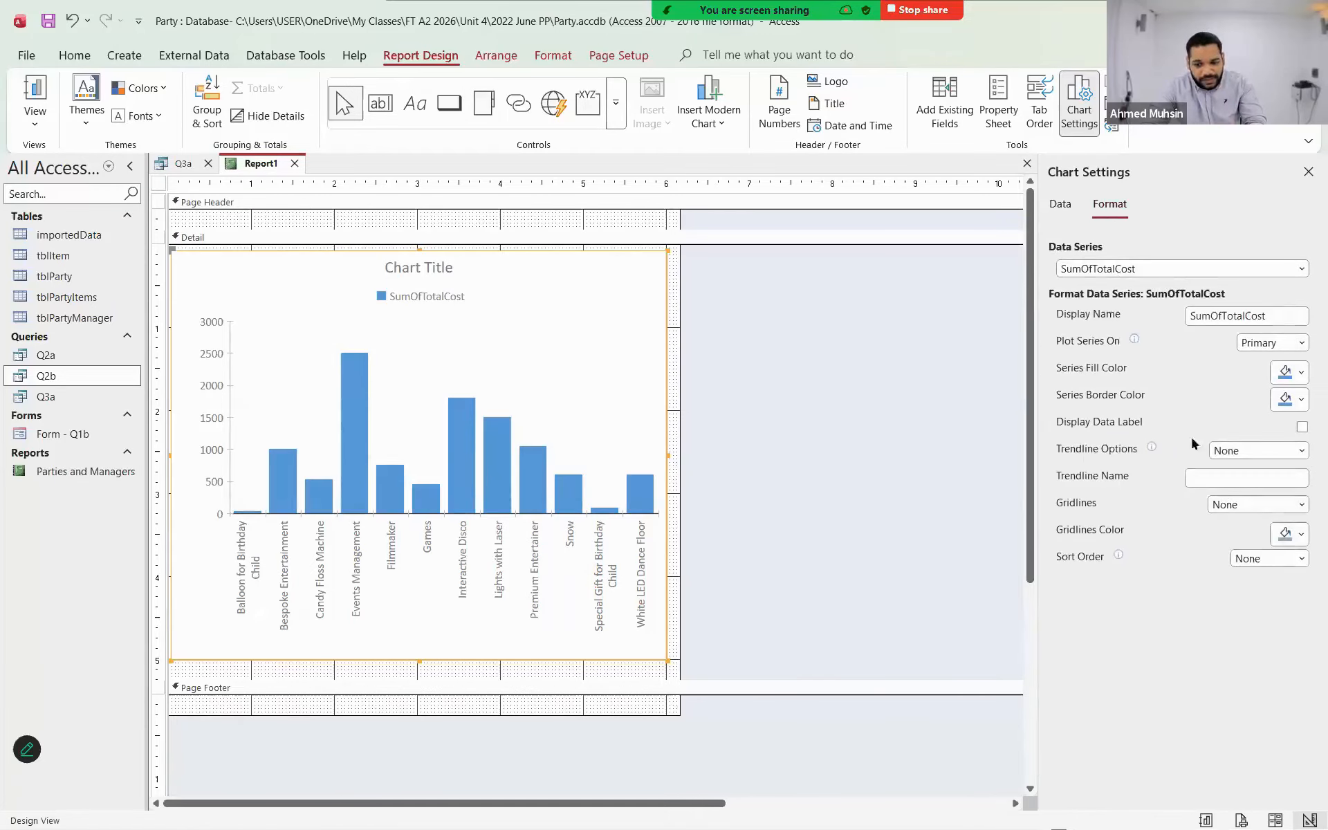
click(1302, 427)
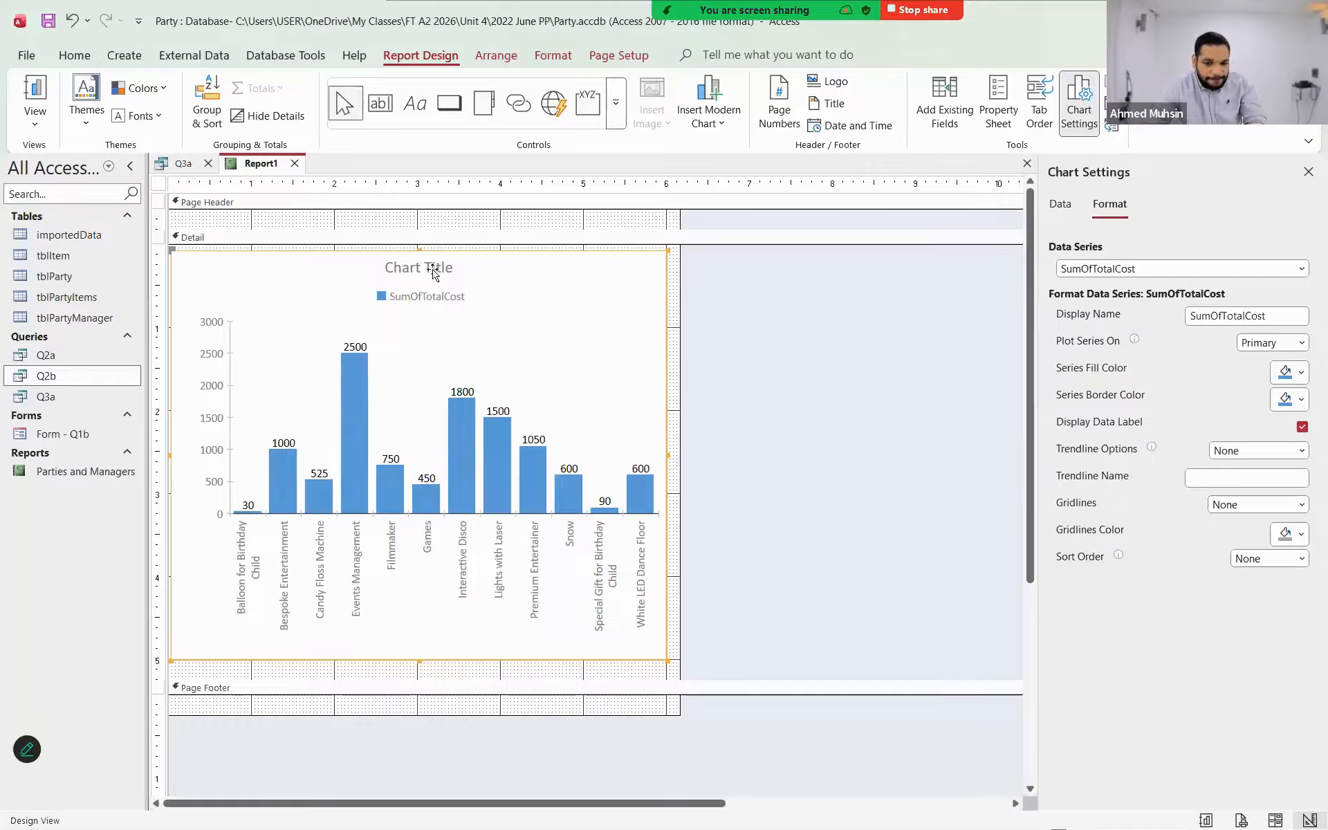
click(1308, 173)
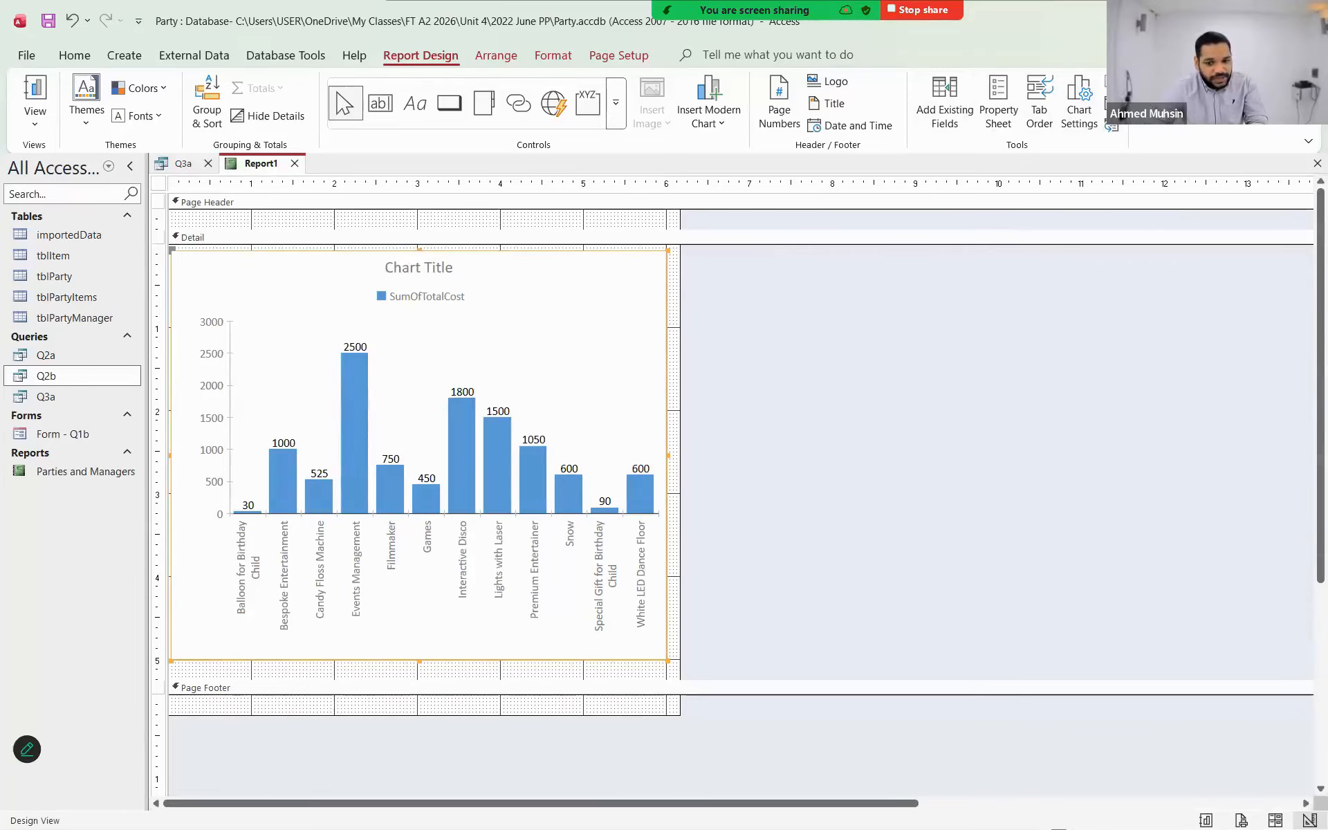
- Set the chart title to "Total Cost of Popular Party Items" in the chart's properties
click(998, 118)
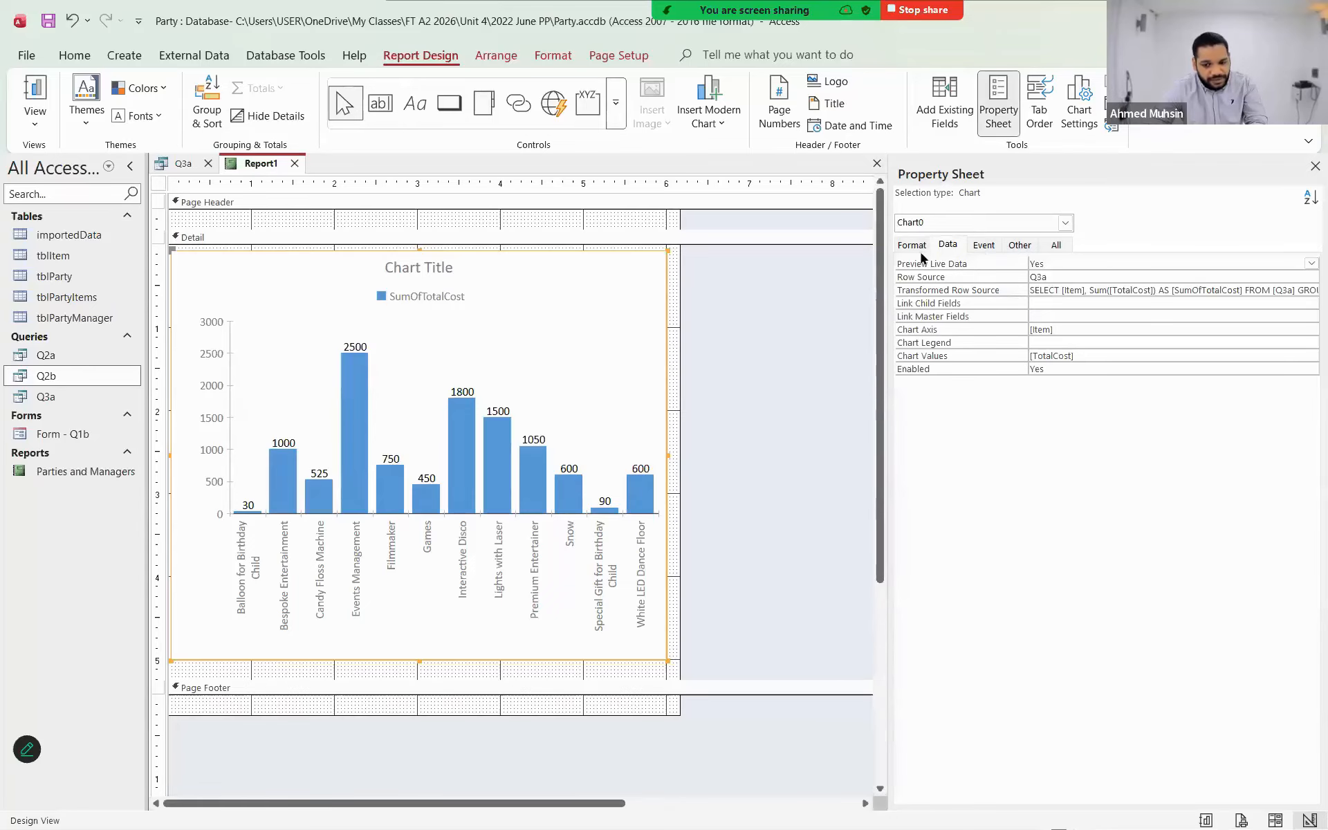
click(1054, 246)
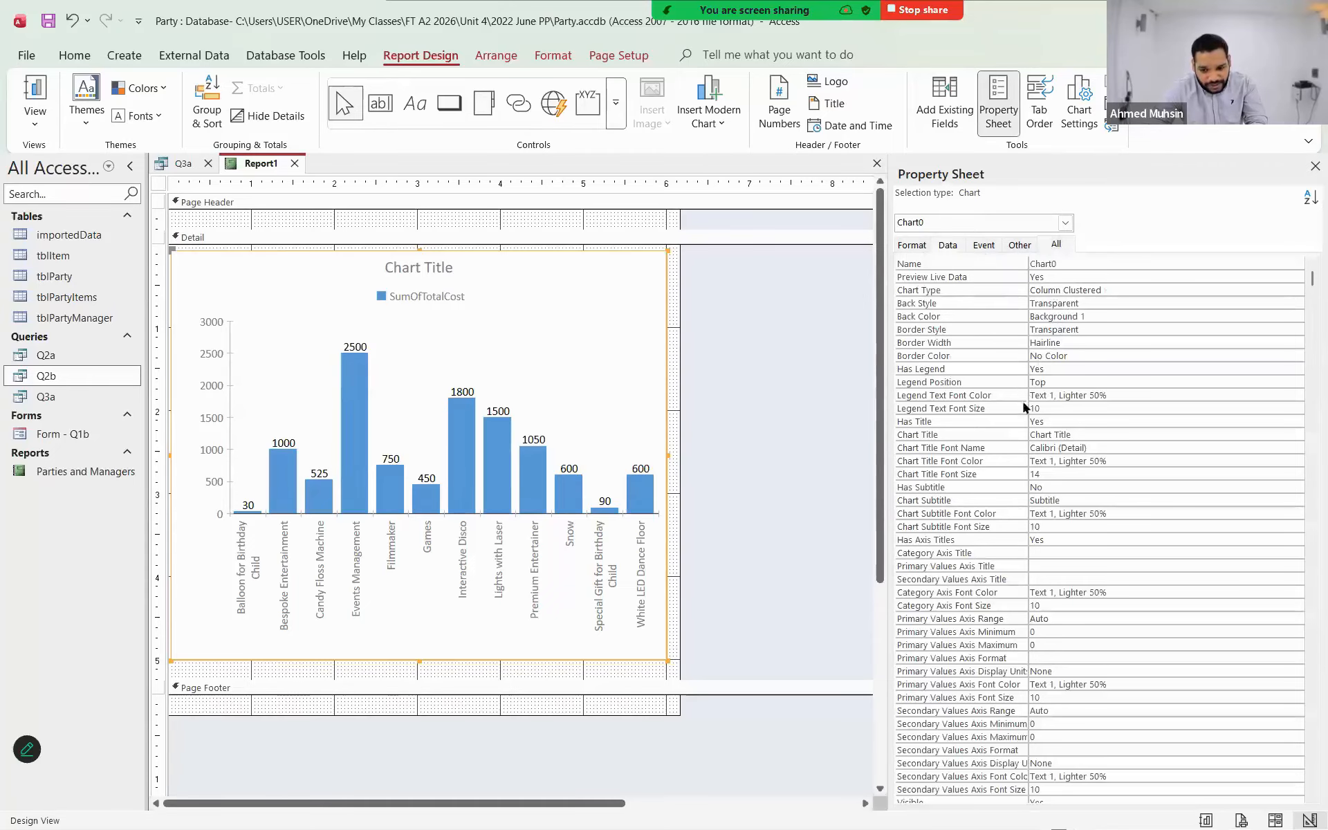
drag(1072, 434, 1007, 426)
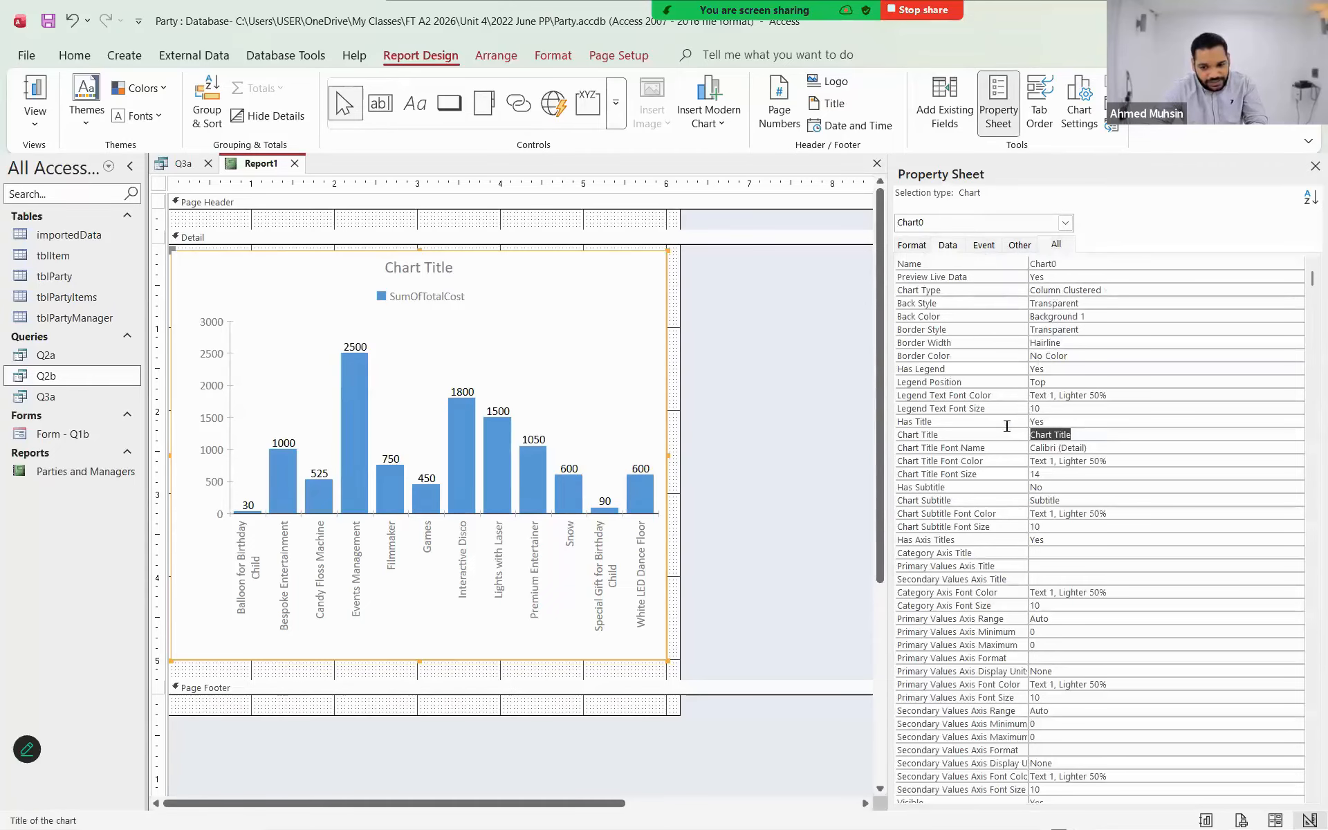
key(BackSpace)
text(Total Cost of Popular Party Items)
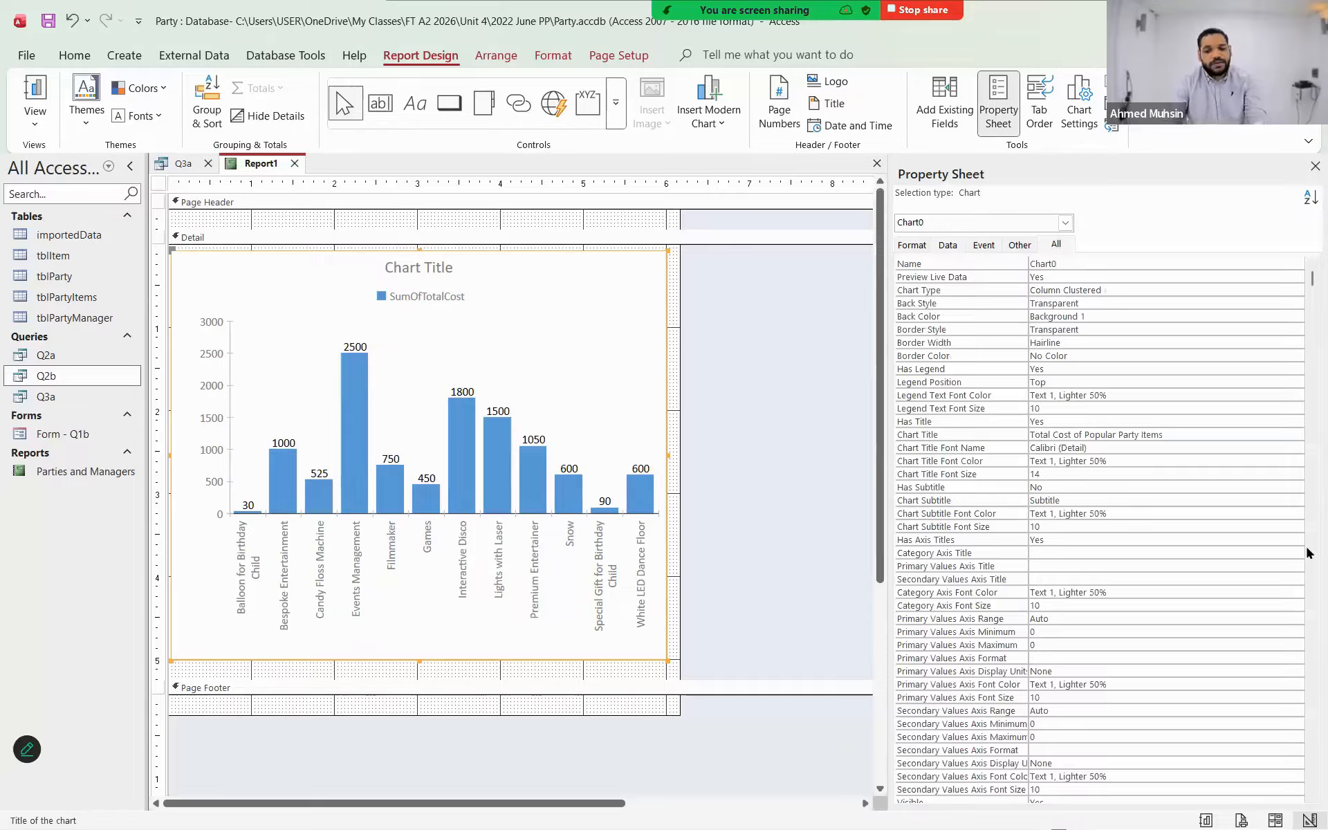
click(808, 438)
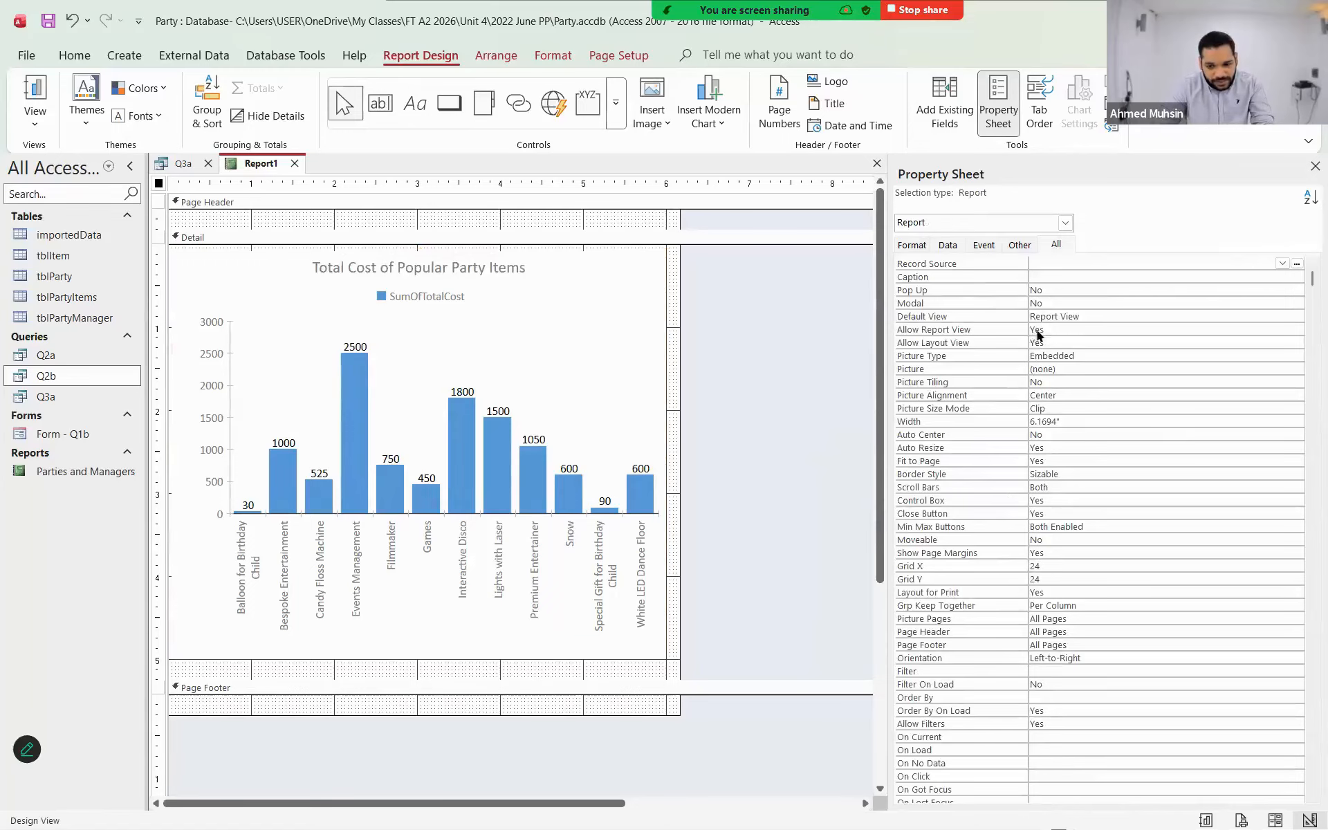
- Title the chart's category axis "Item Name" and its primary values axis "Total Cost ($)"
drag(888, 379, 880, 379)
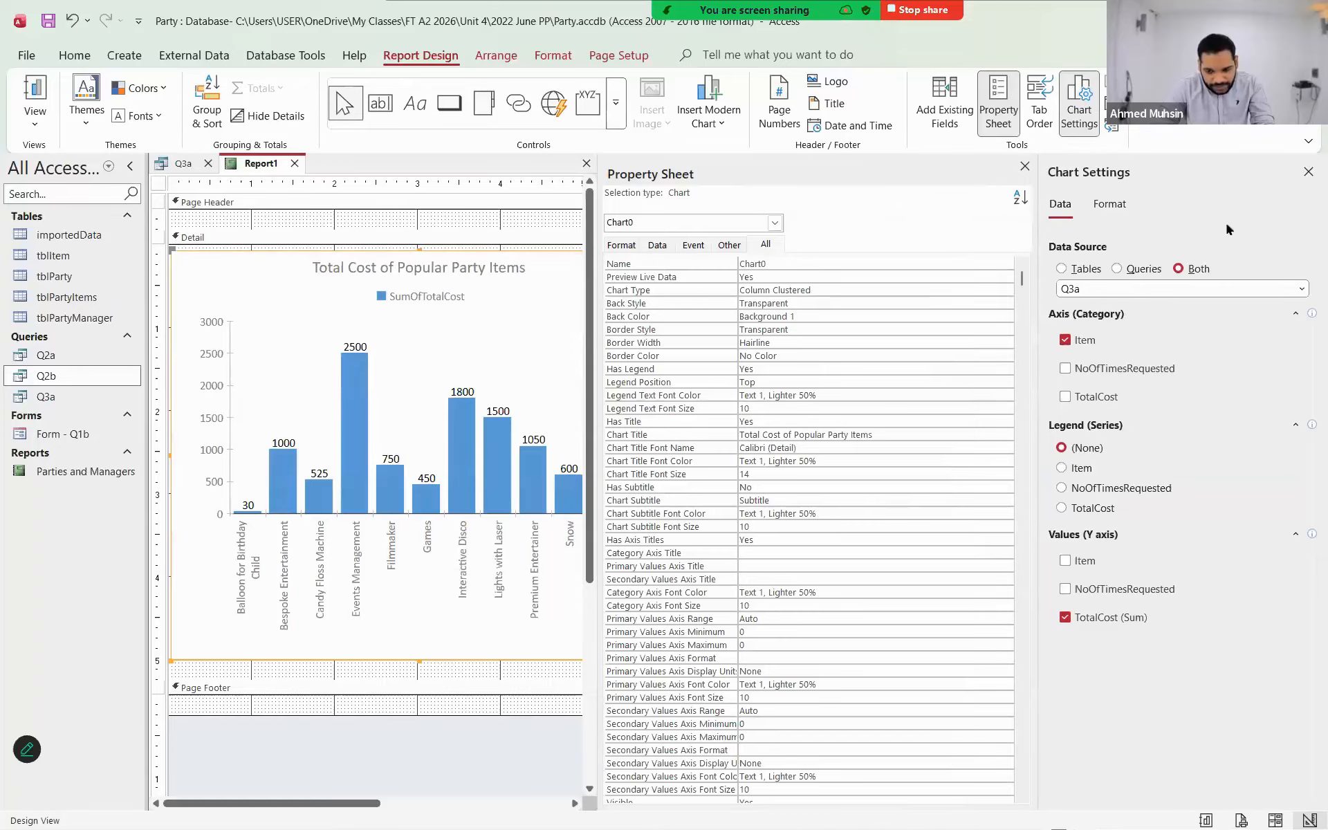
click(1308, 171)
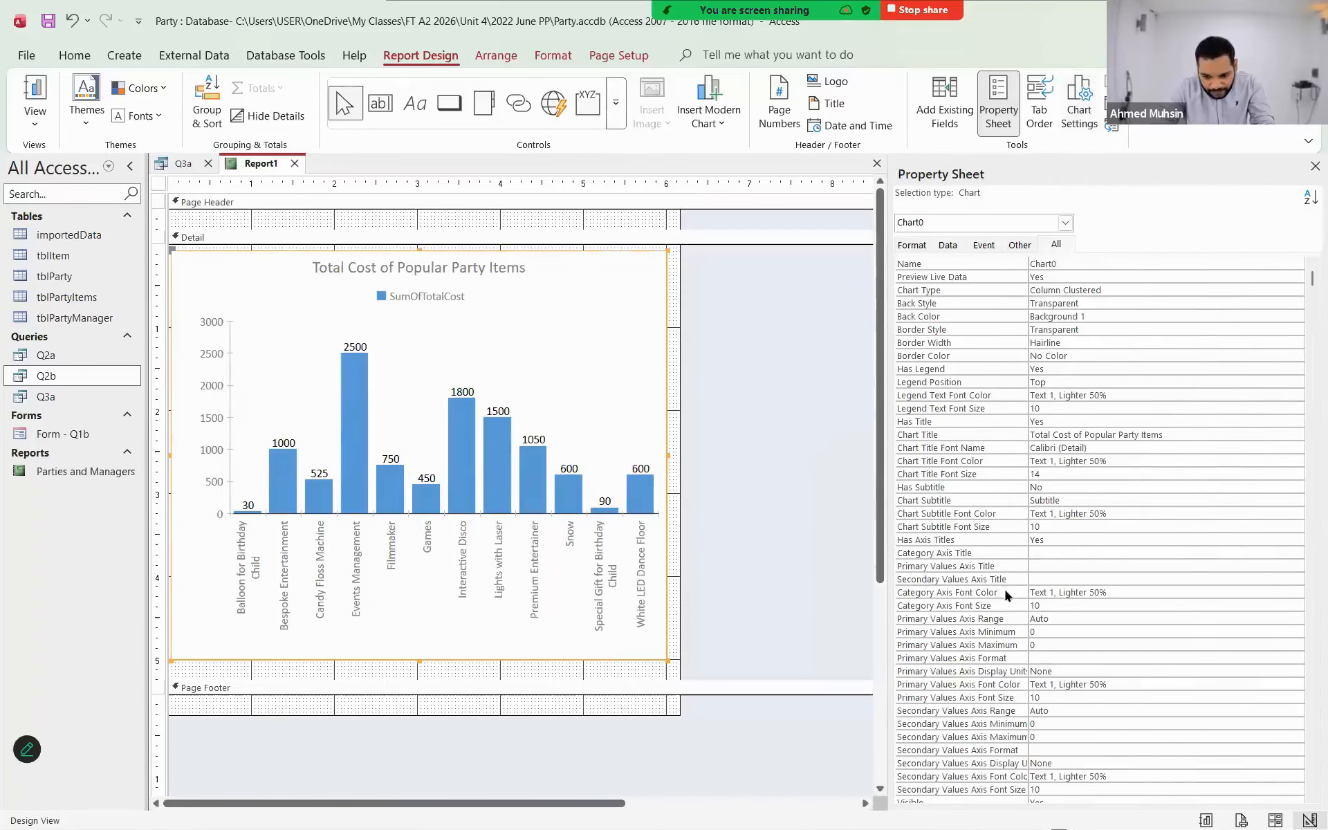
click(1046, 551)
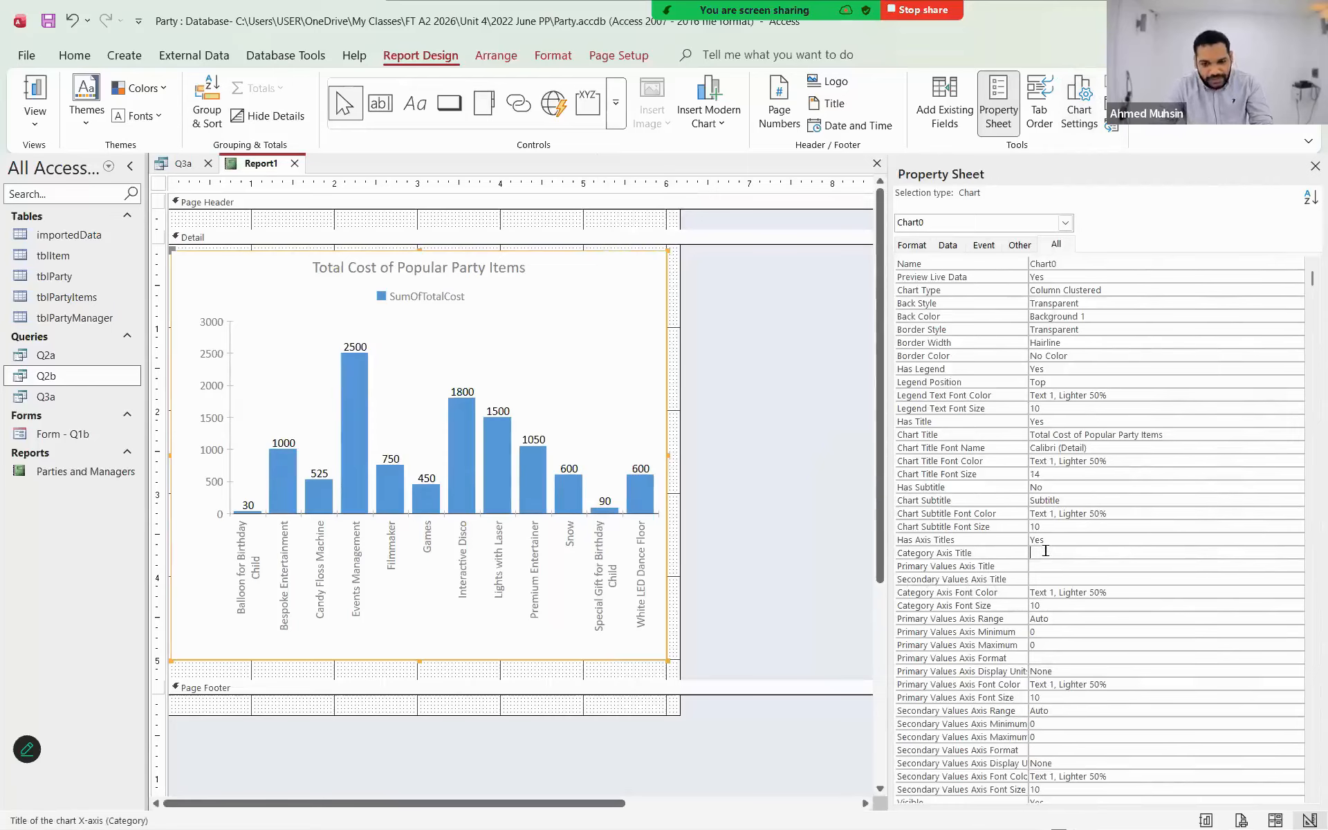
text(Item Name)
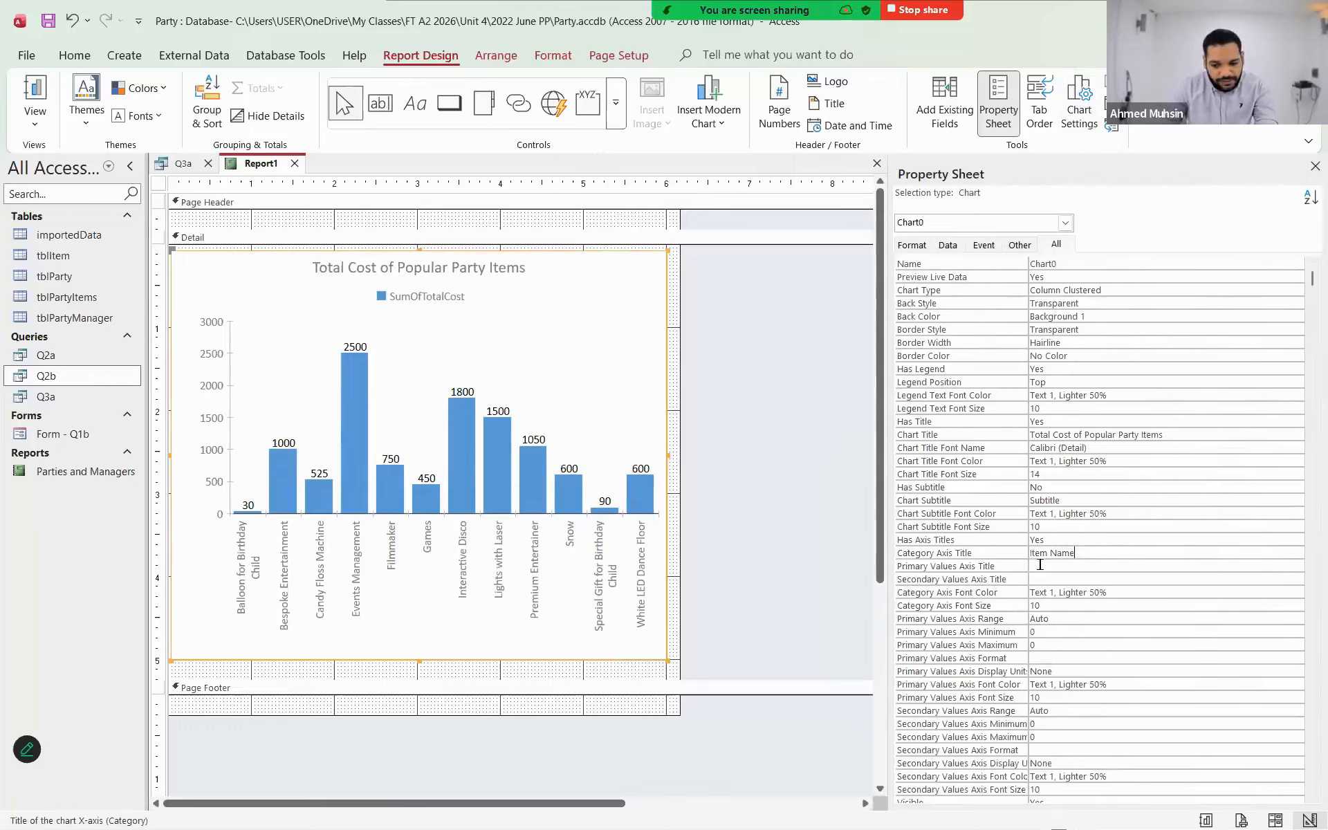
click(1038, 567)
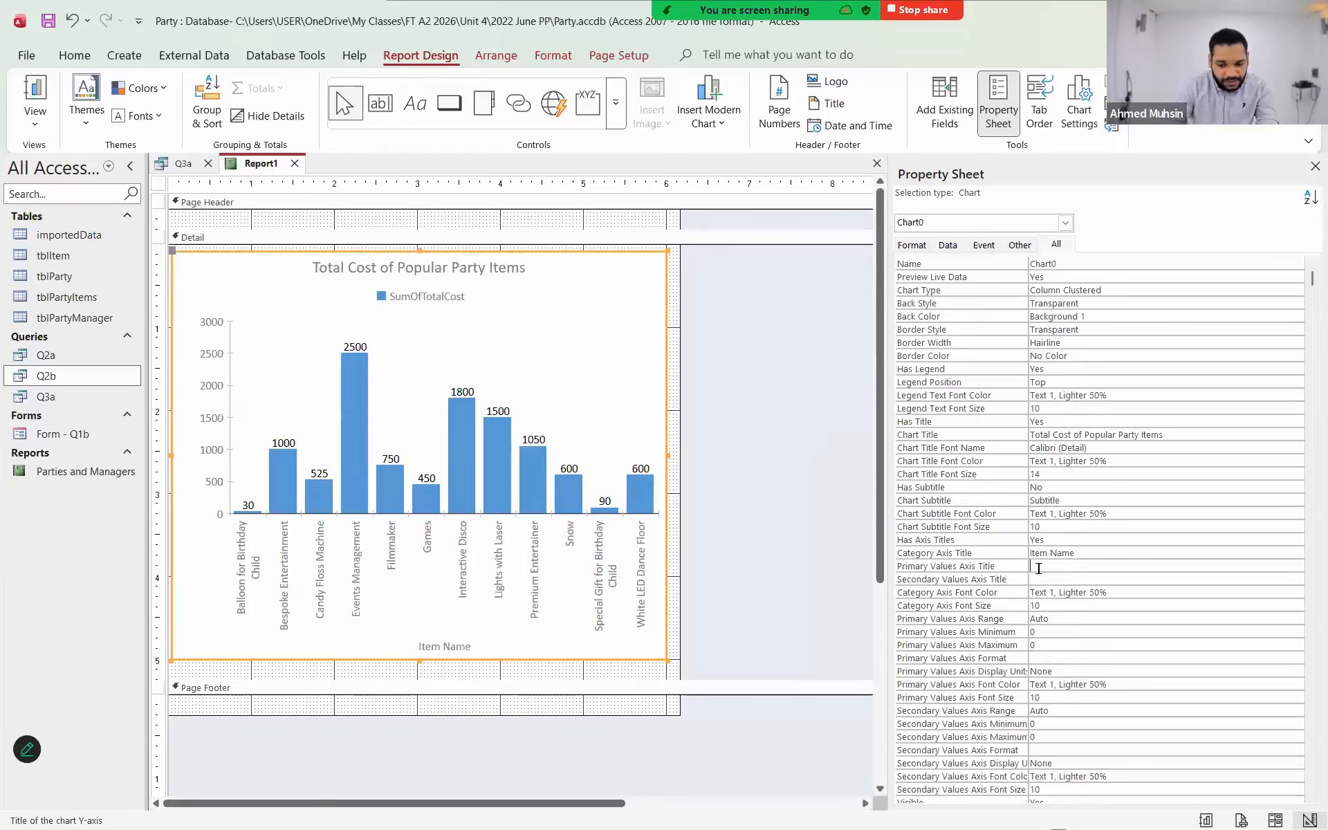
text(Total Cost)
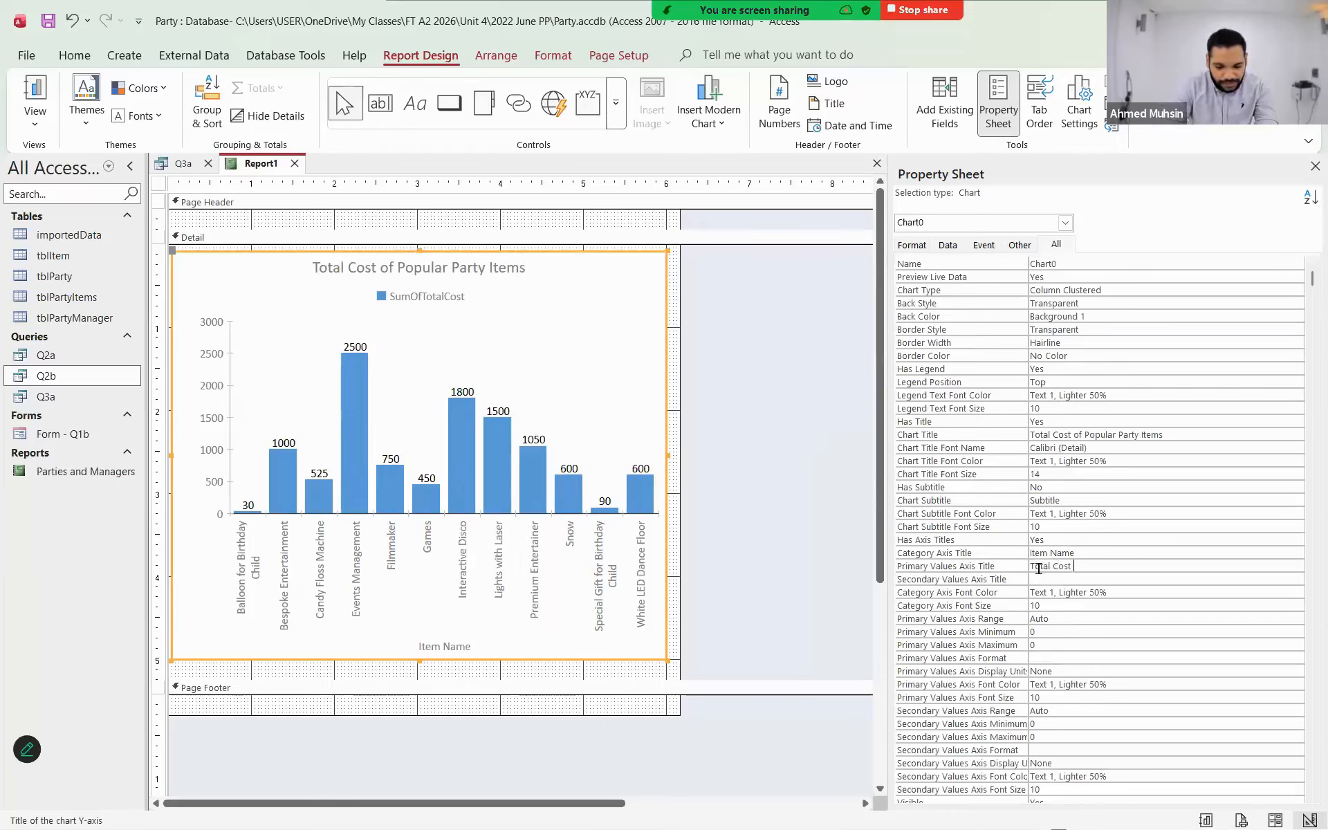
text( (4)
key(BackSpace)
text($)
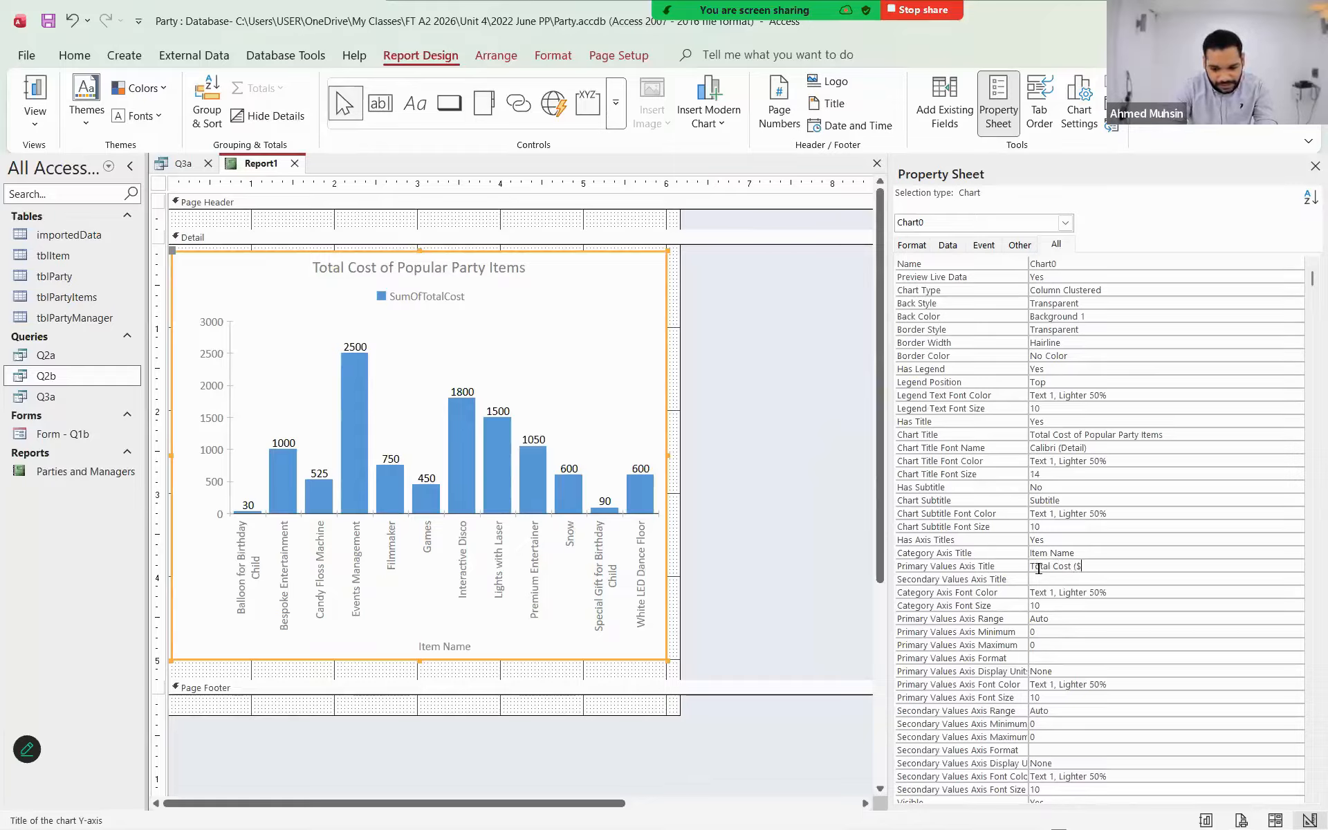
key(Return)
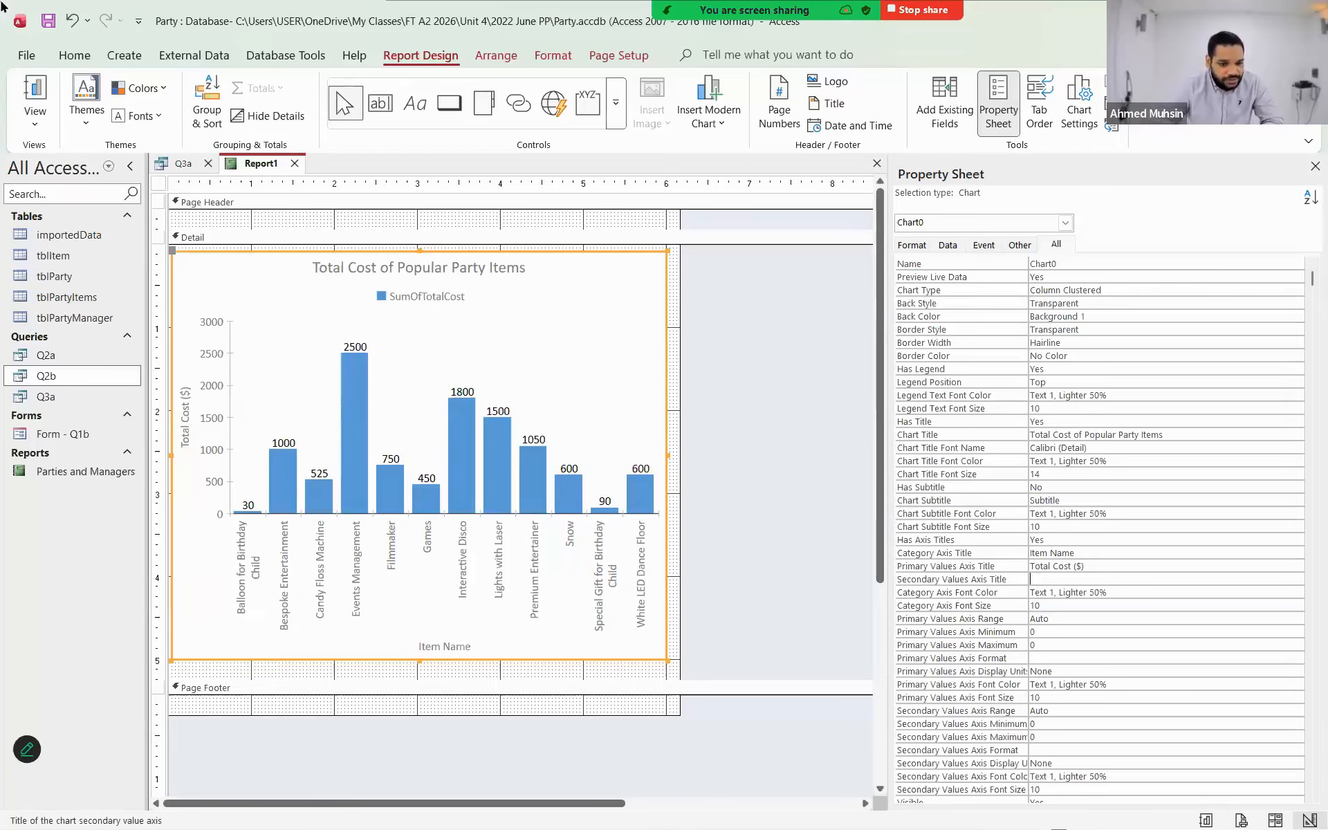
- Save the report as "Q3b - Chart"
click(48, 21)
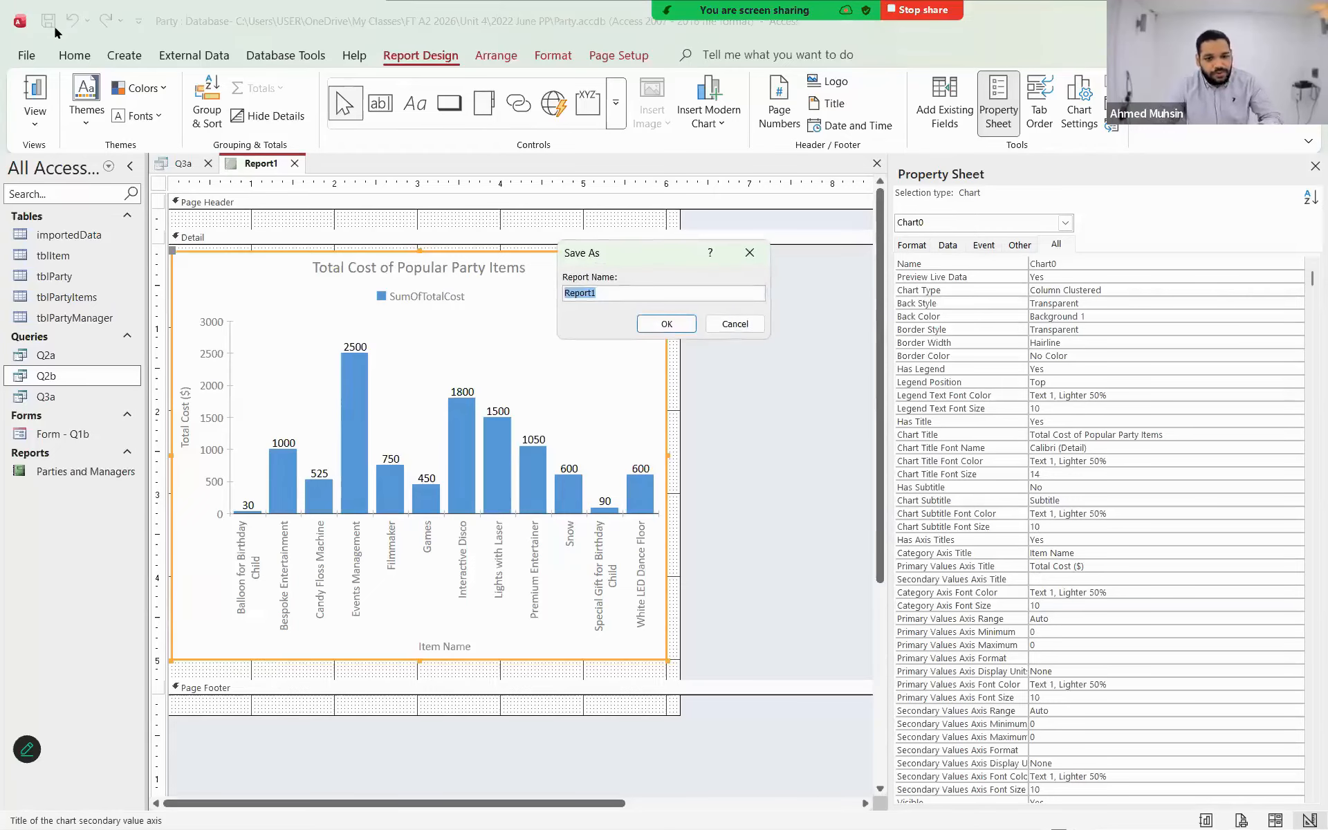
text(Q3b - Chart)
key(Return)
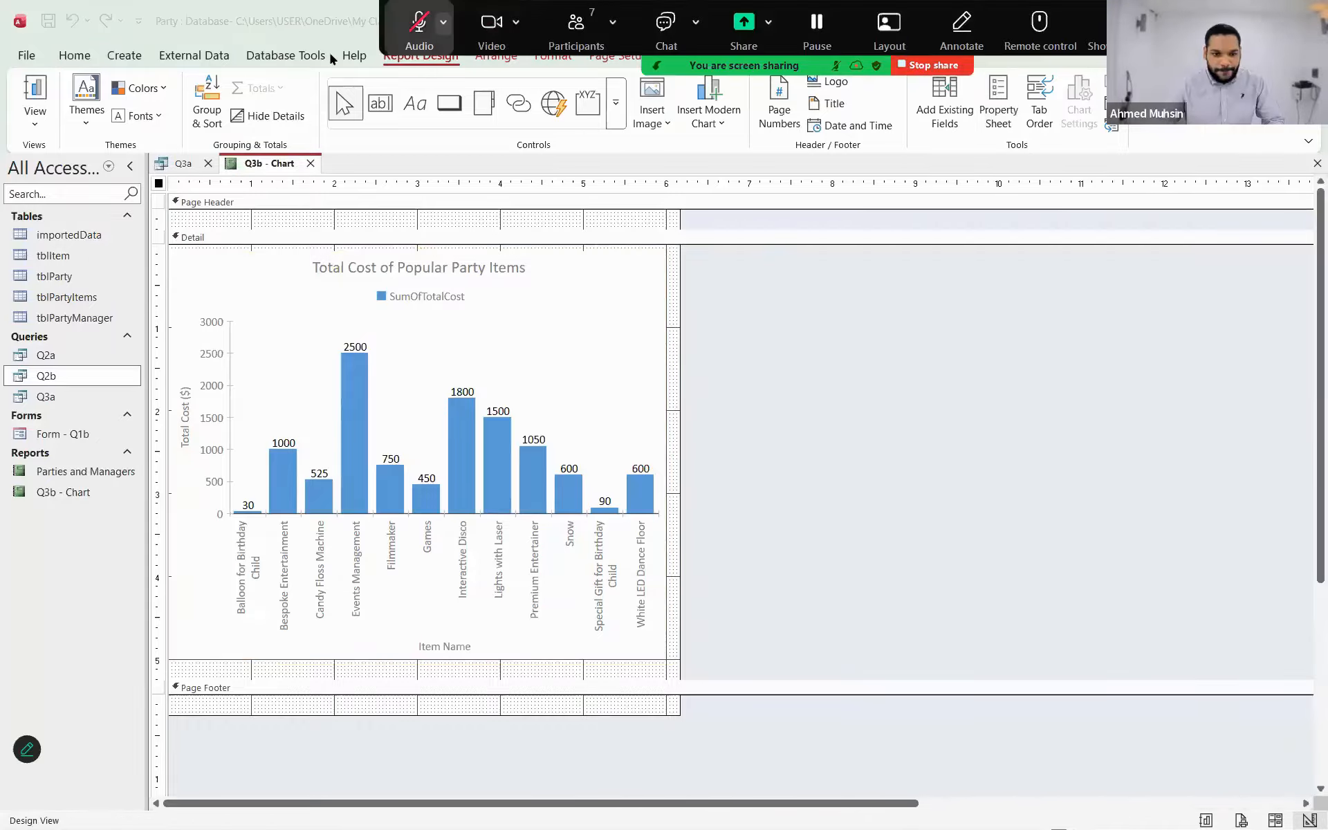
click(420, 29)
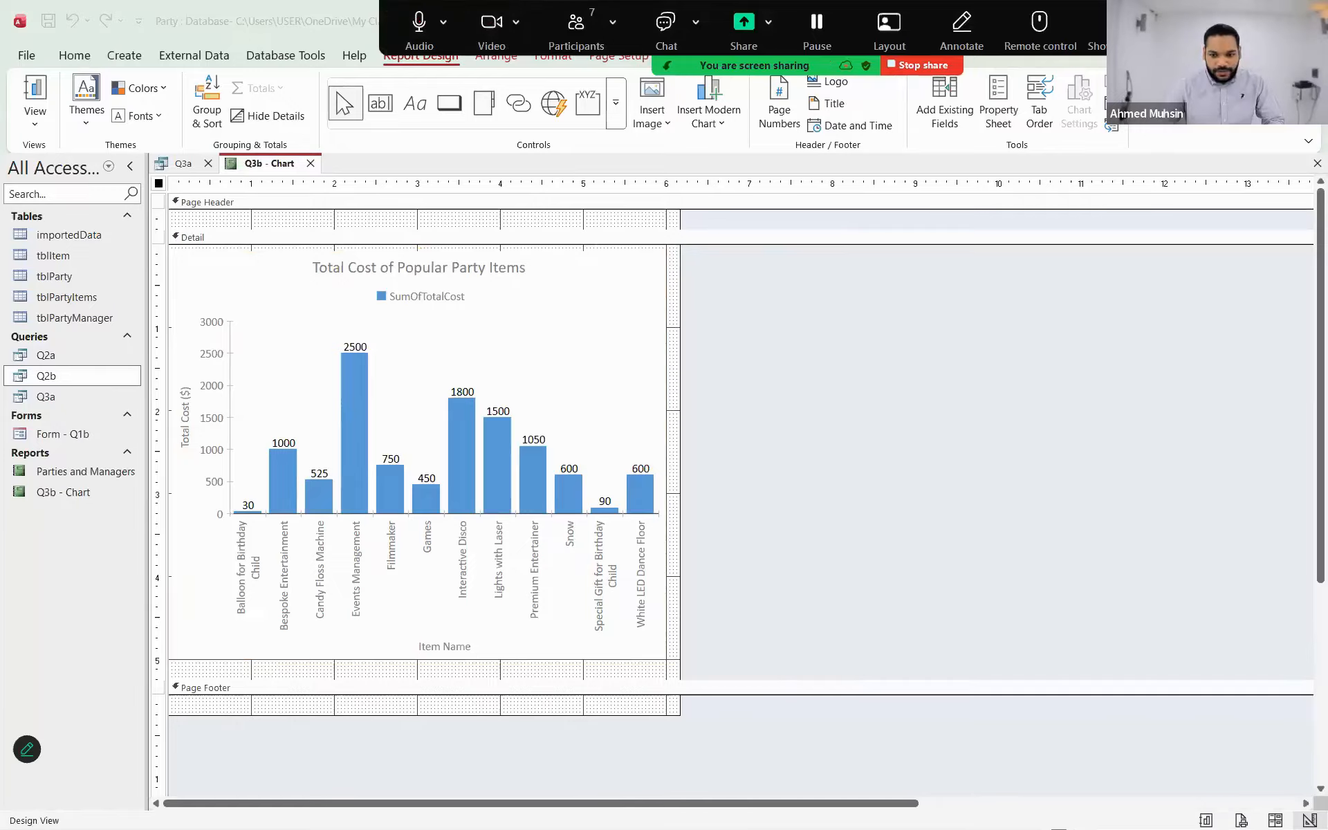
- Check the screenprint instructions for question 3(b) in the exam paper, return to Access and capture the chart report in Design view
click(755, 812)
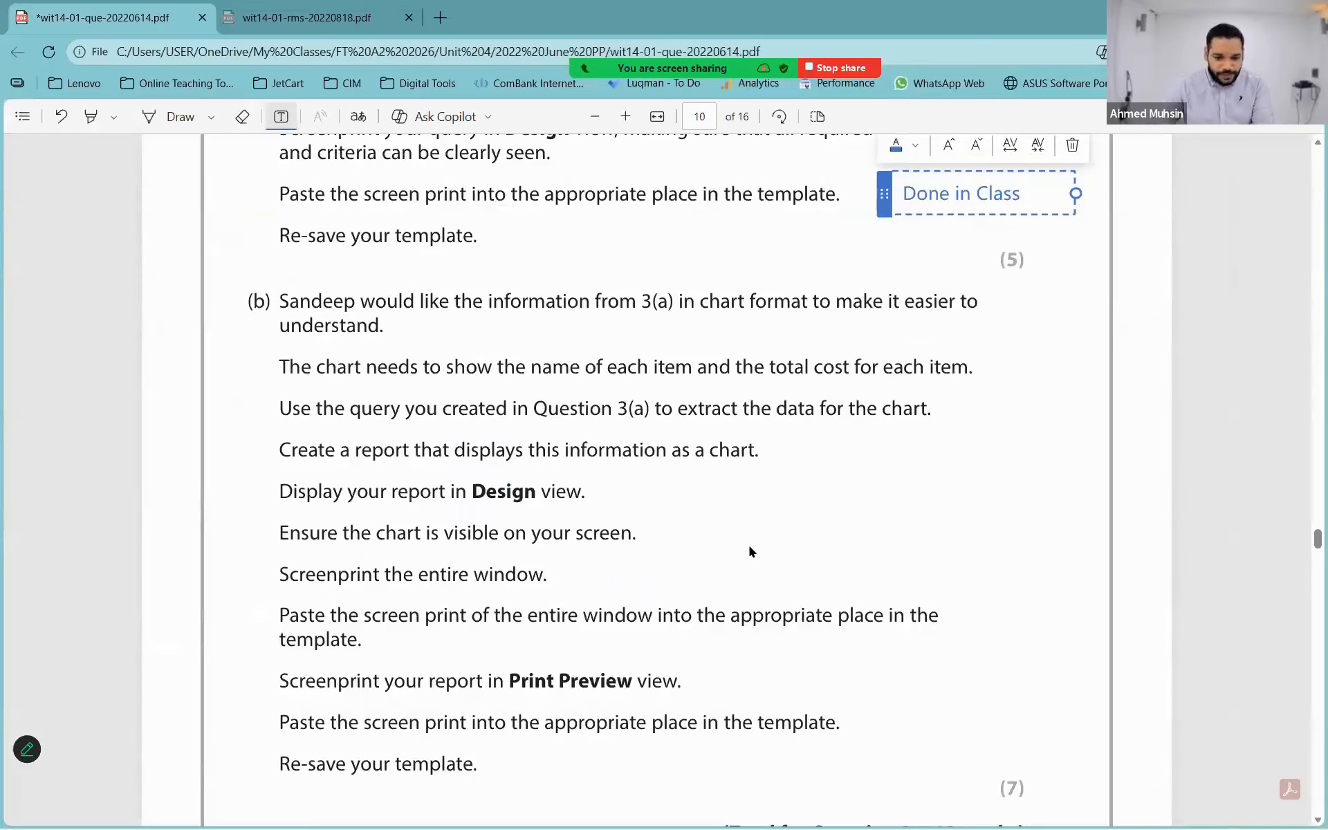
key(alt+Tab)
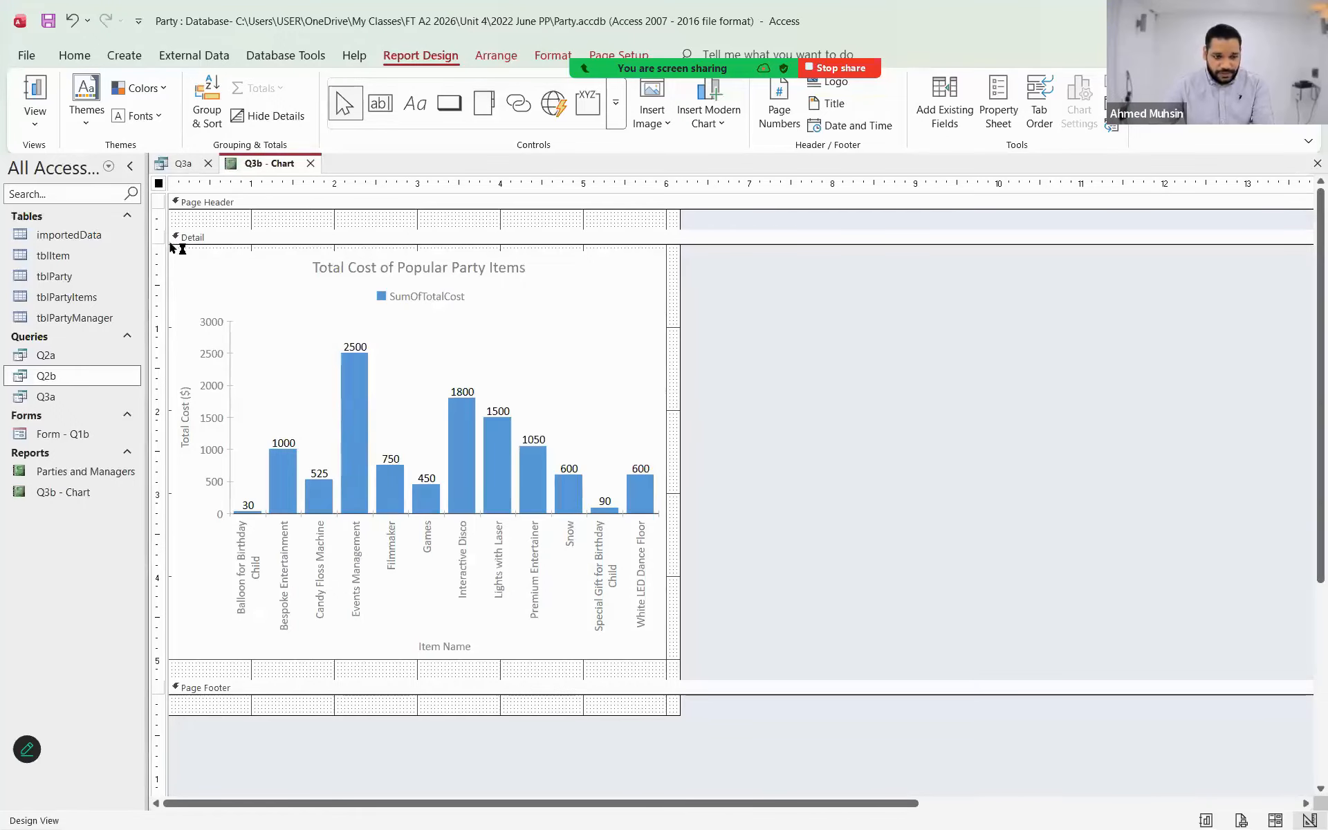
key(super+shift+s)
drag(146, 150, 695, 711)
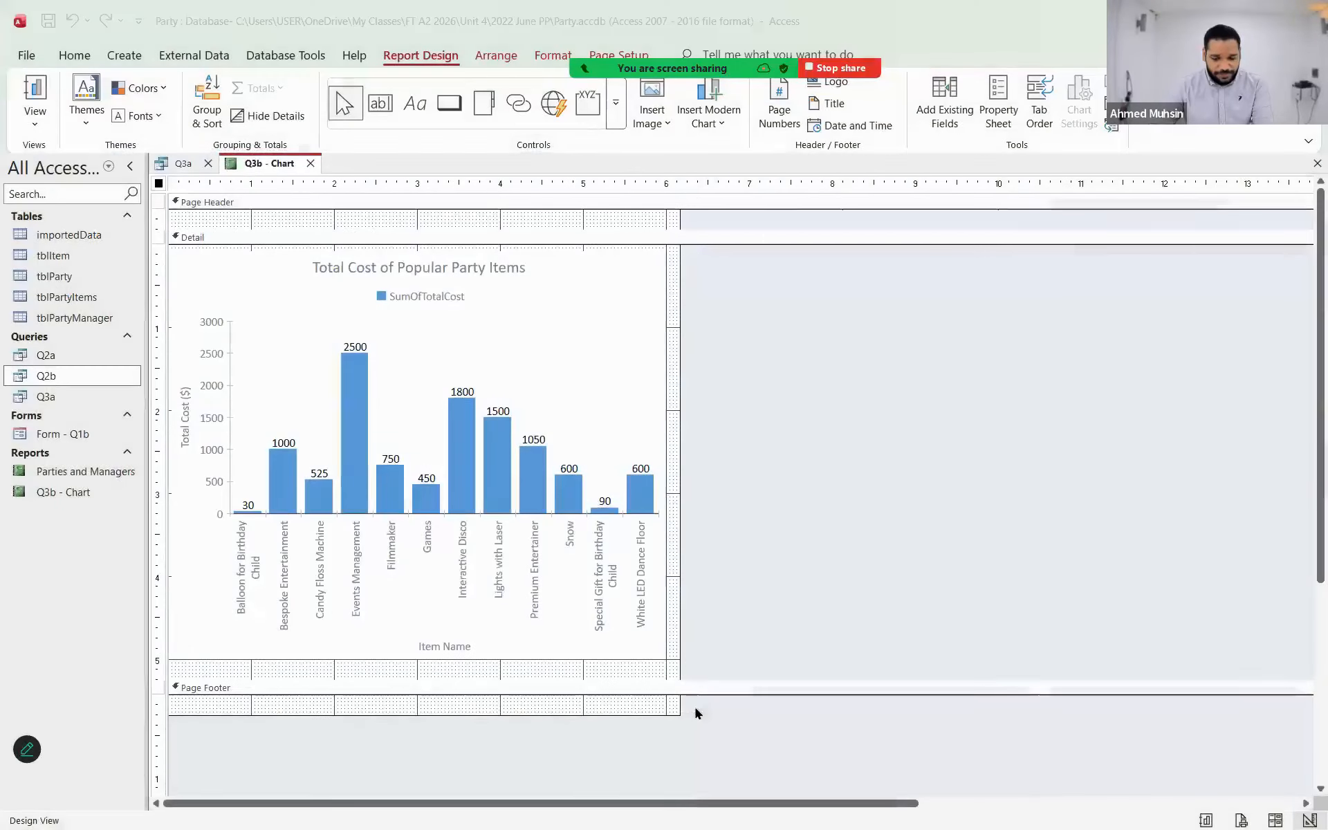
- Switch to the Word template and paste the captured Design view screenshot into the Design view cell of question 3(b)
key(alt+Tab)
key(alt+Tab)
key(alt+Tab)
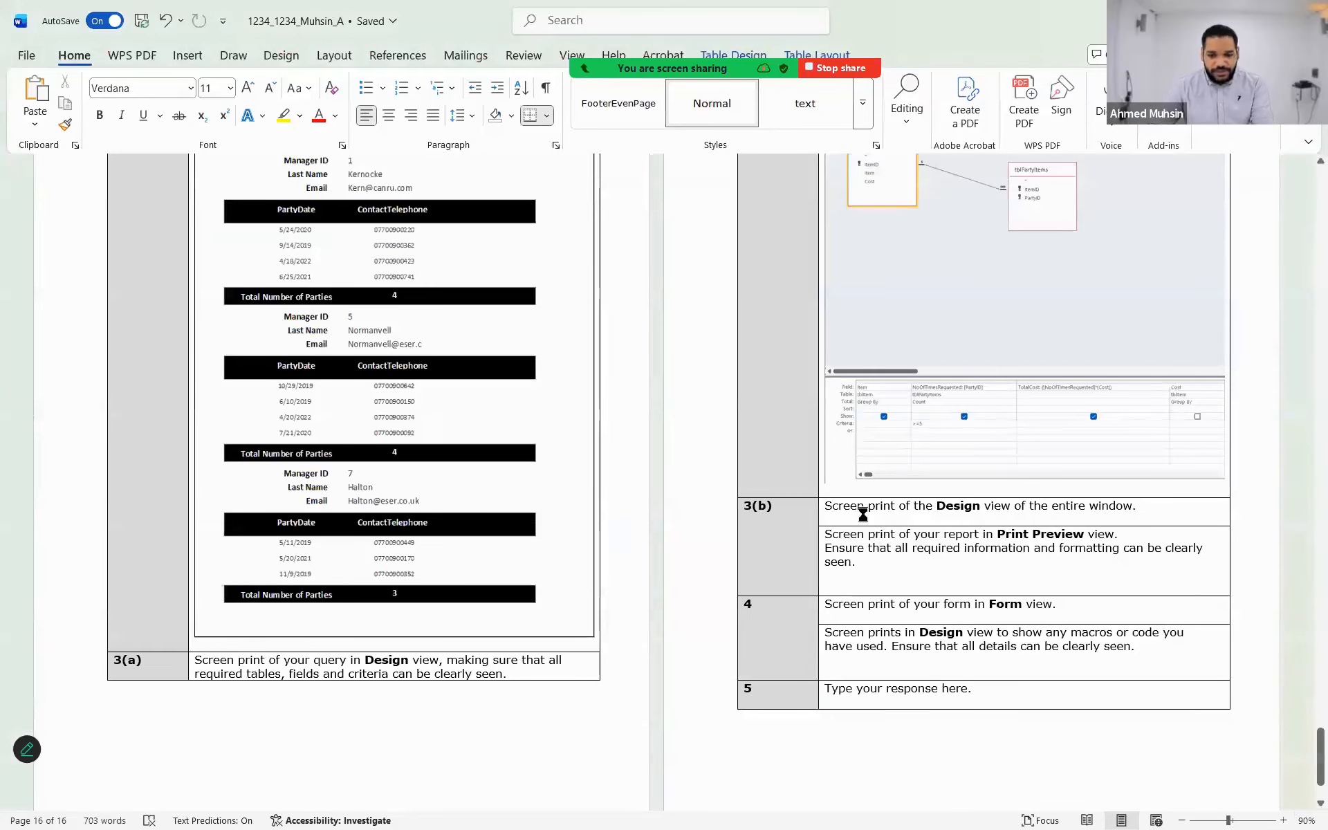
click(862, 515)
key(ctrl+v)
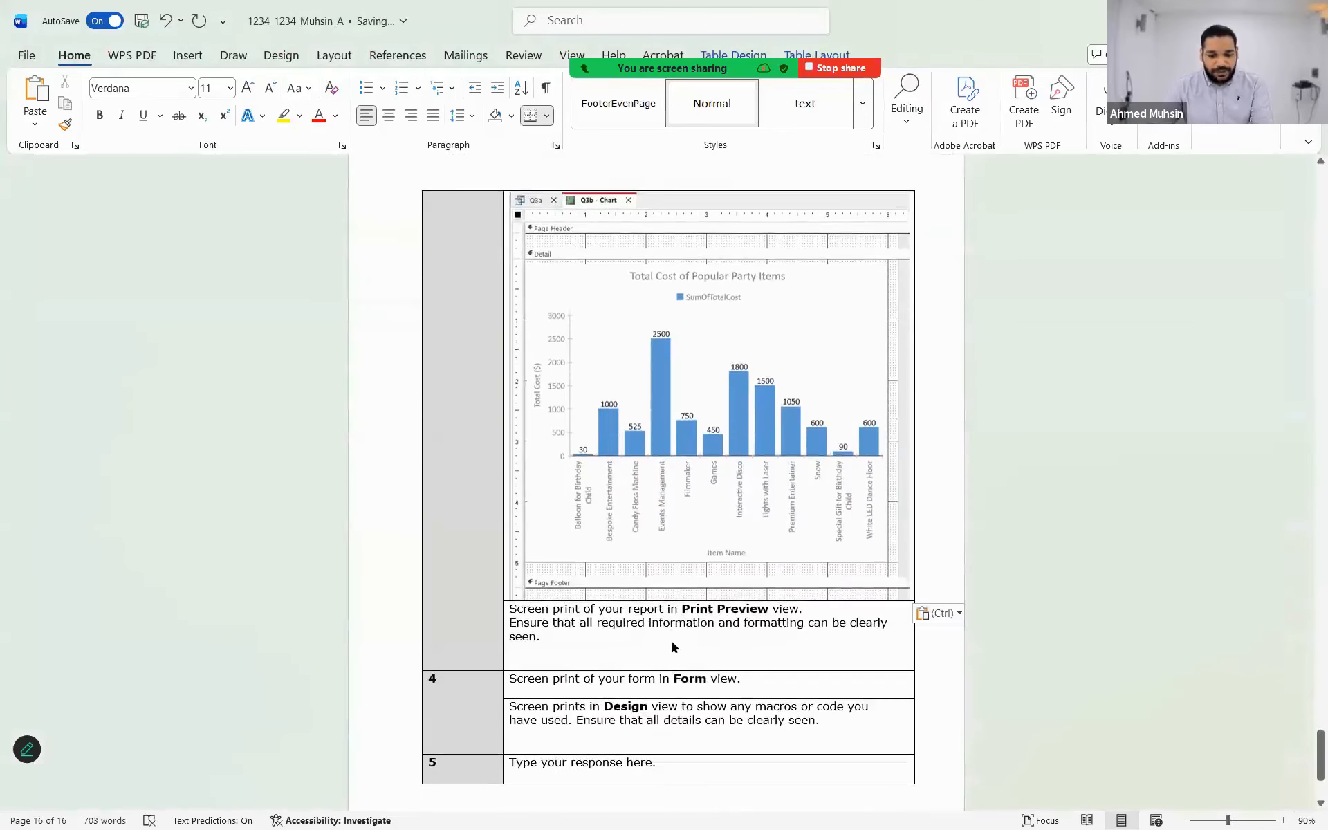
- Return to Access, show the chart report in Print Preview and capture the page area containing the chart
key(alt+Tab)
click(35, 118)
click(64, 185)
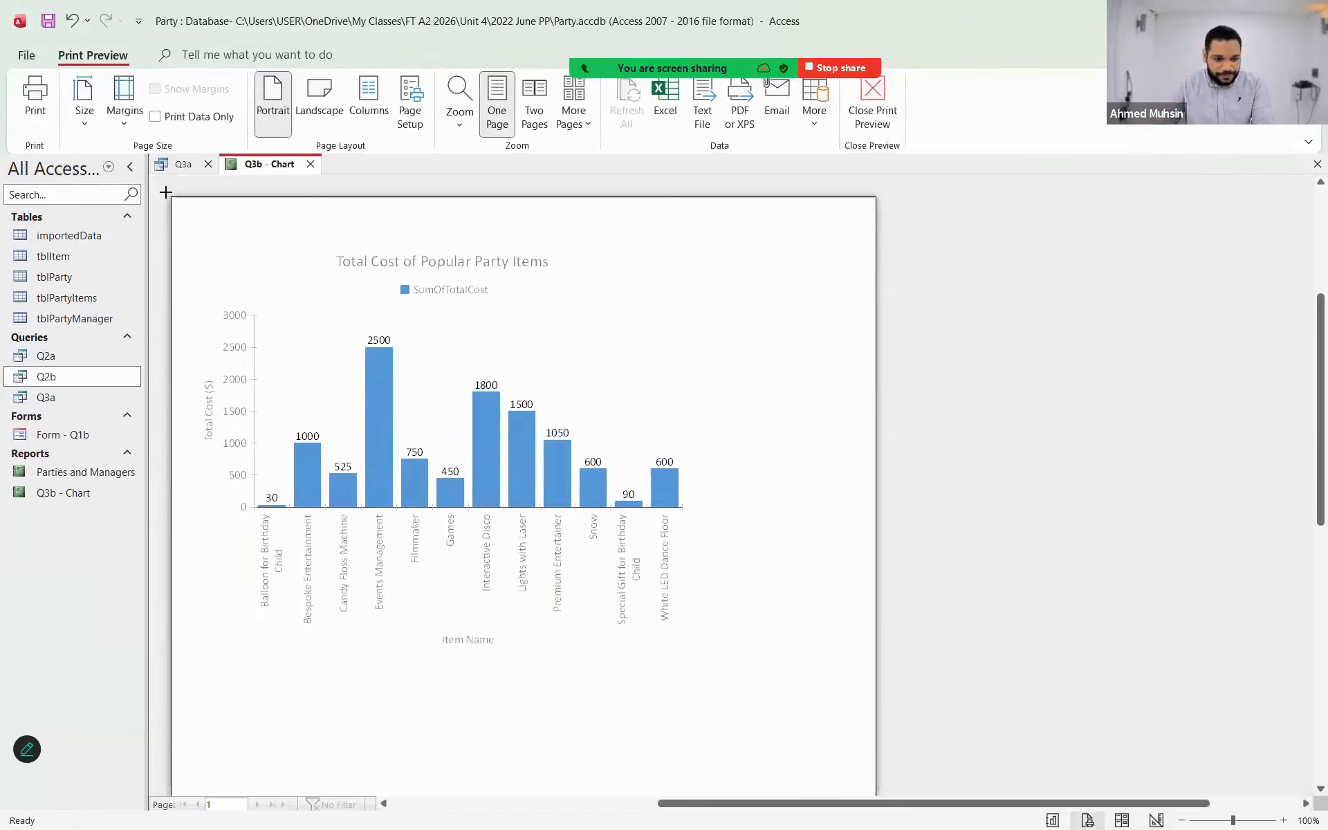
key(super+shift+s)
drag(164, 191, 883, 703)
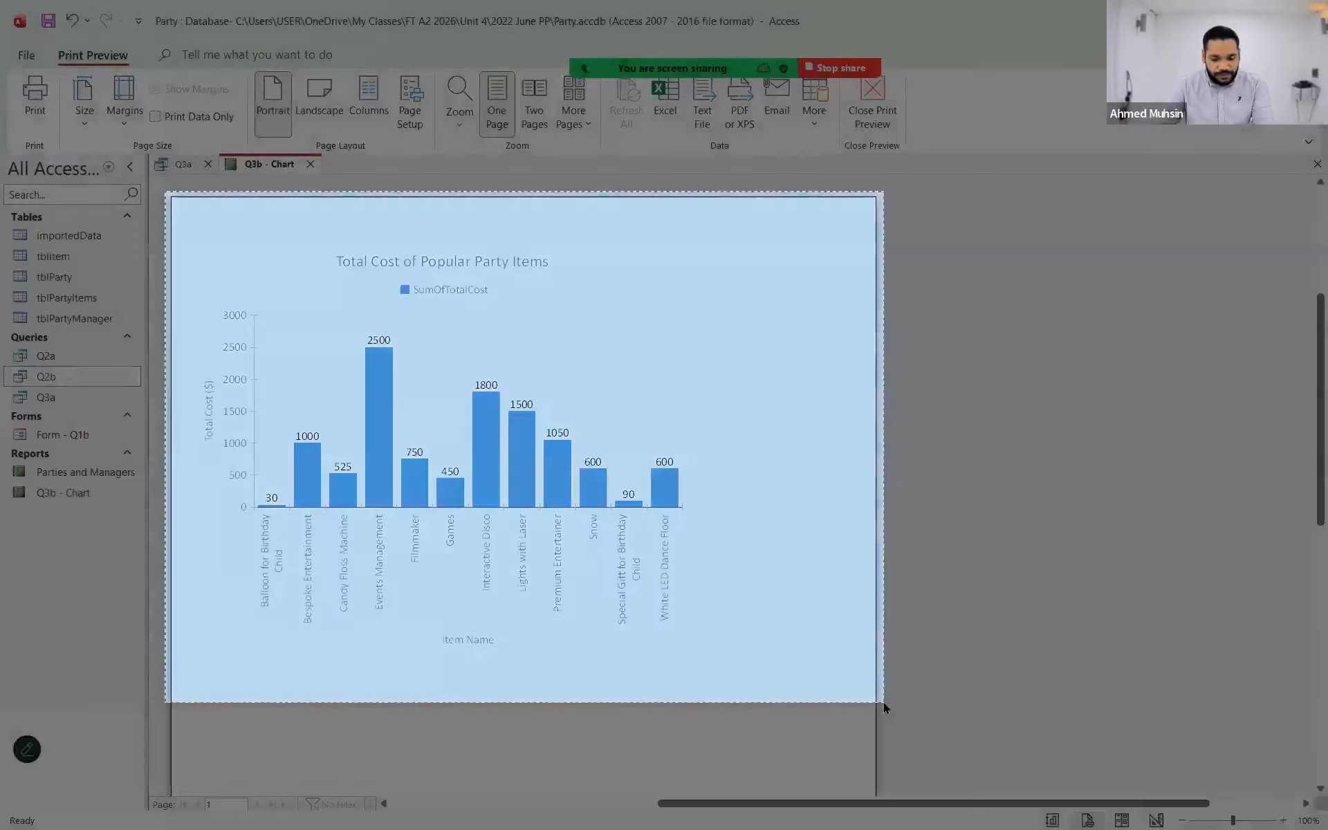
- Switch to the Word template and paste the Print Preview screenshot into the Print Preview cell of question 3(b)
key(alt+Tab)
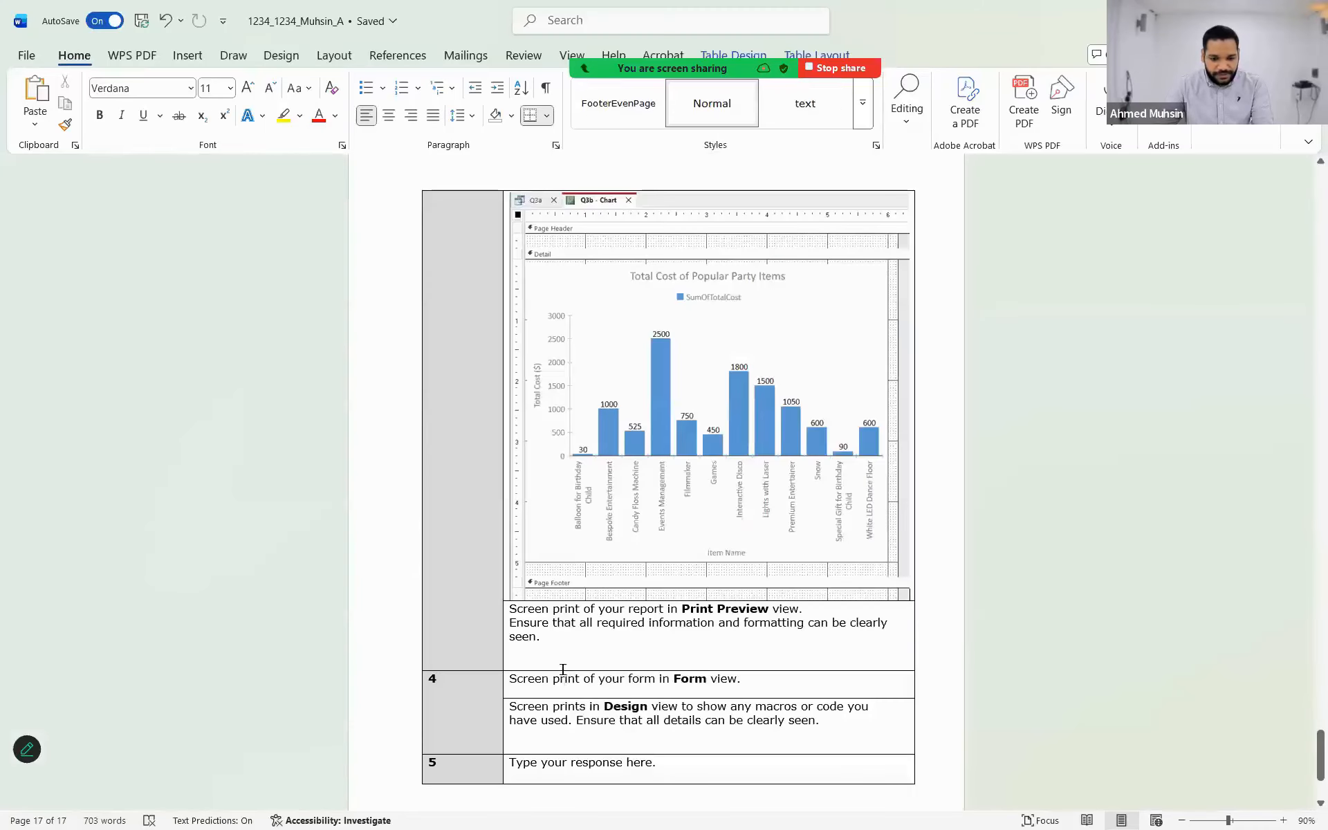
key(ctrl+v)
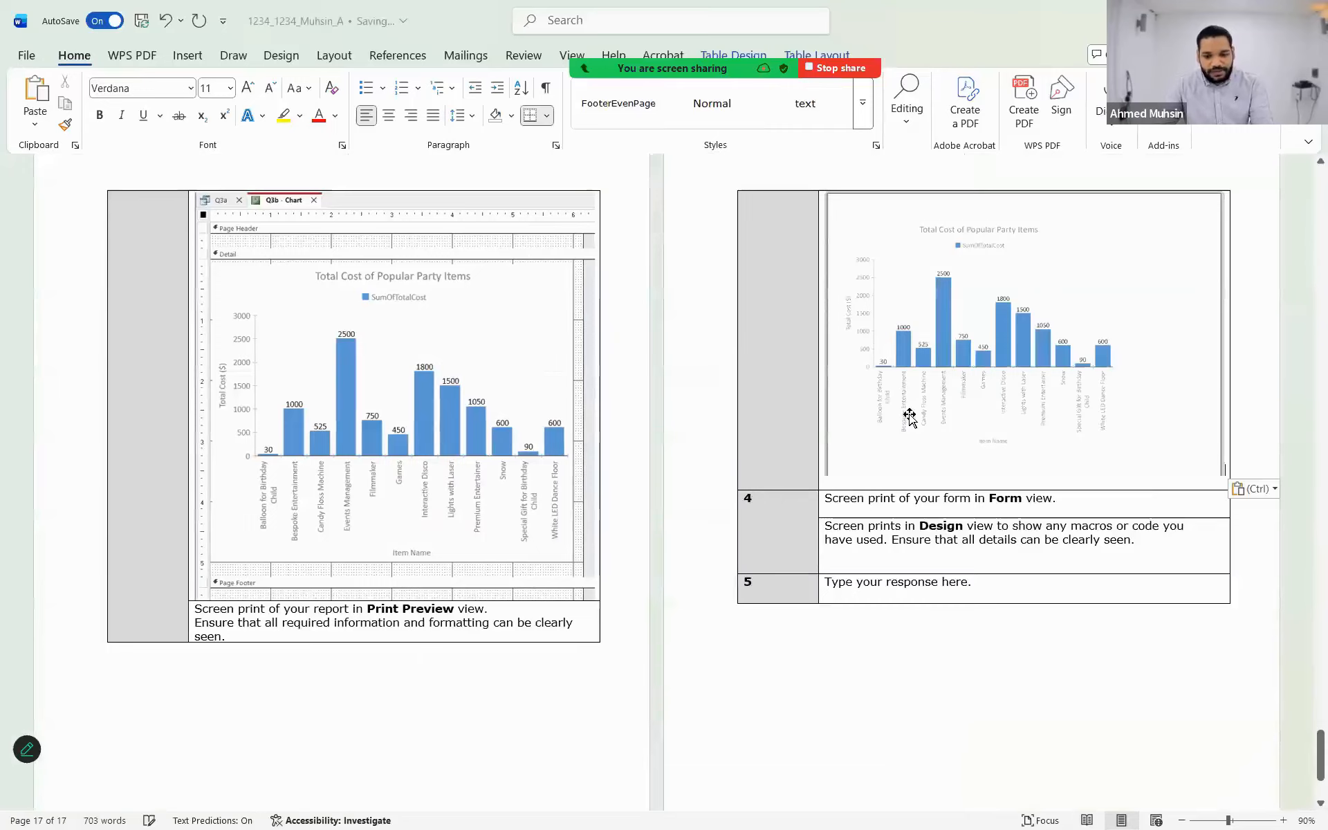
click(372, 409)
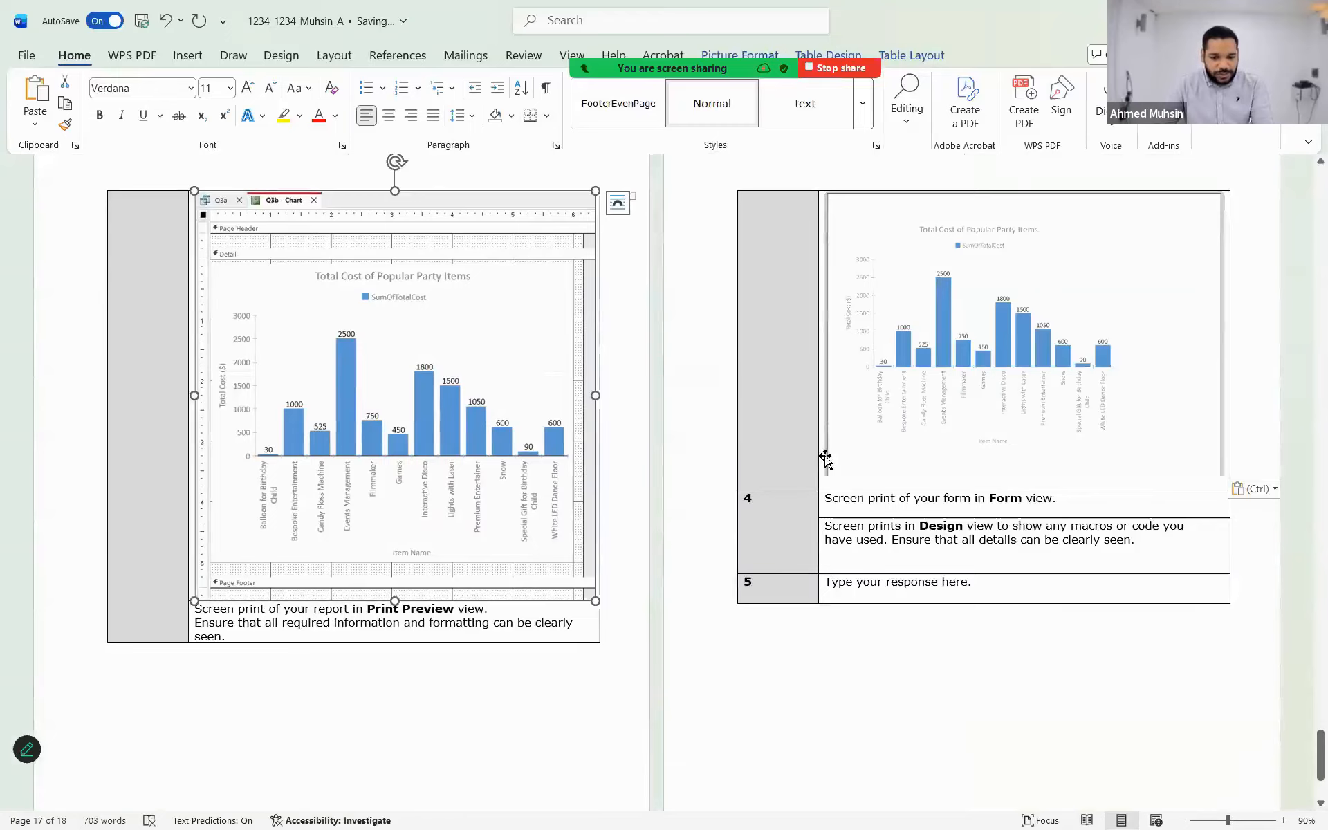
click(828, 447)
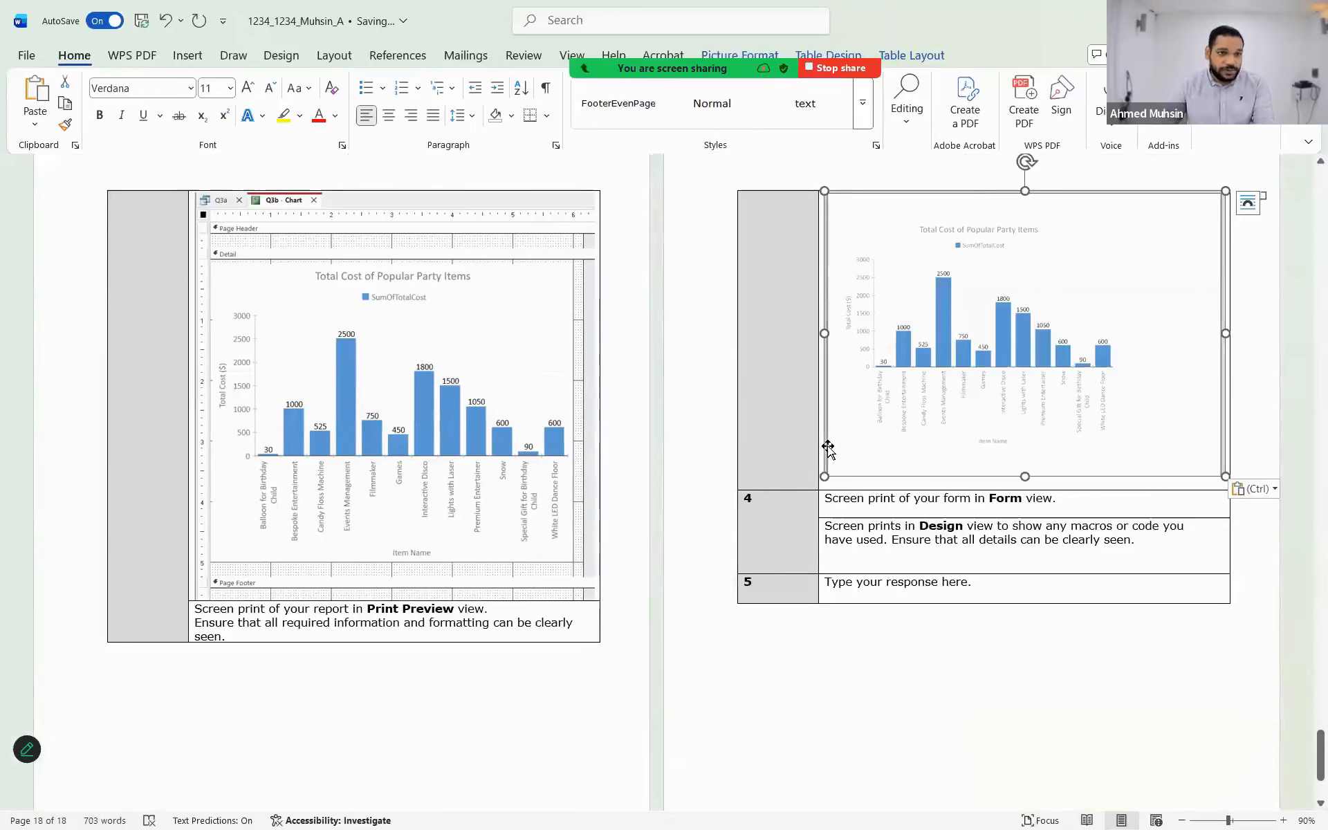
click(584, 451)
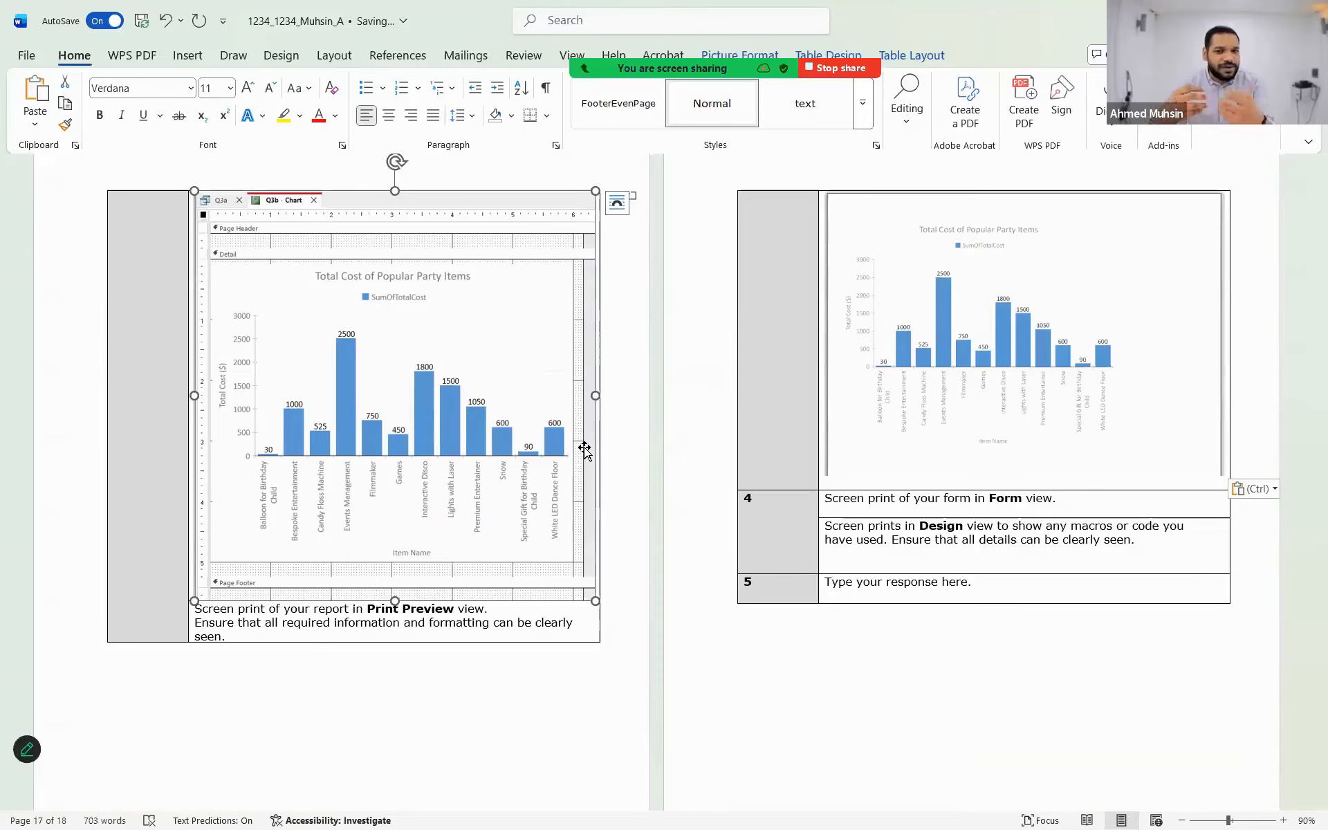
- Switch to the exam paper PDF and add the text note "Done in Class" beside question 3(b)
key(alt+Tab)
key(alt+Tab)
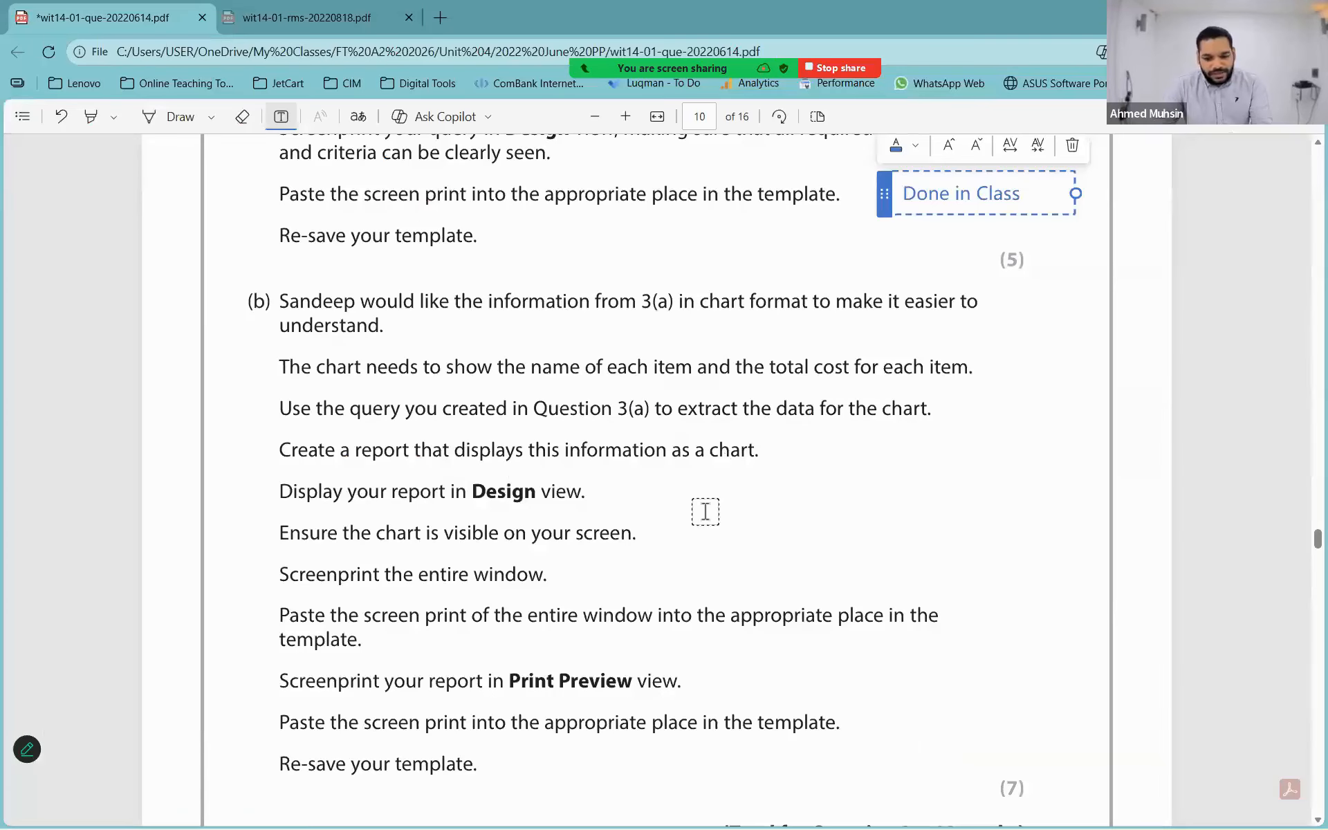
click(705, 512)
click(706, 512)
text(Dome)
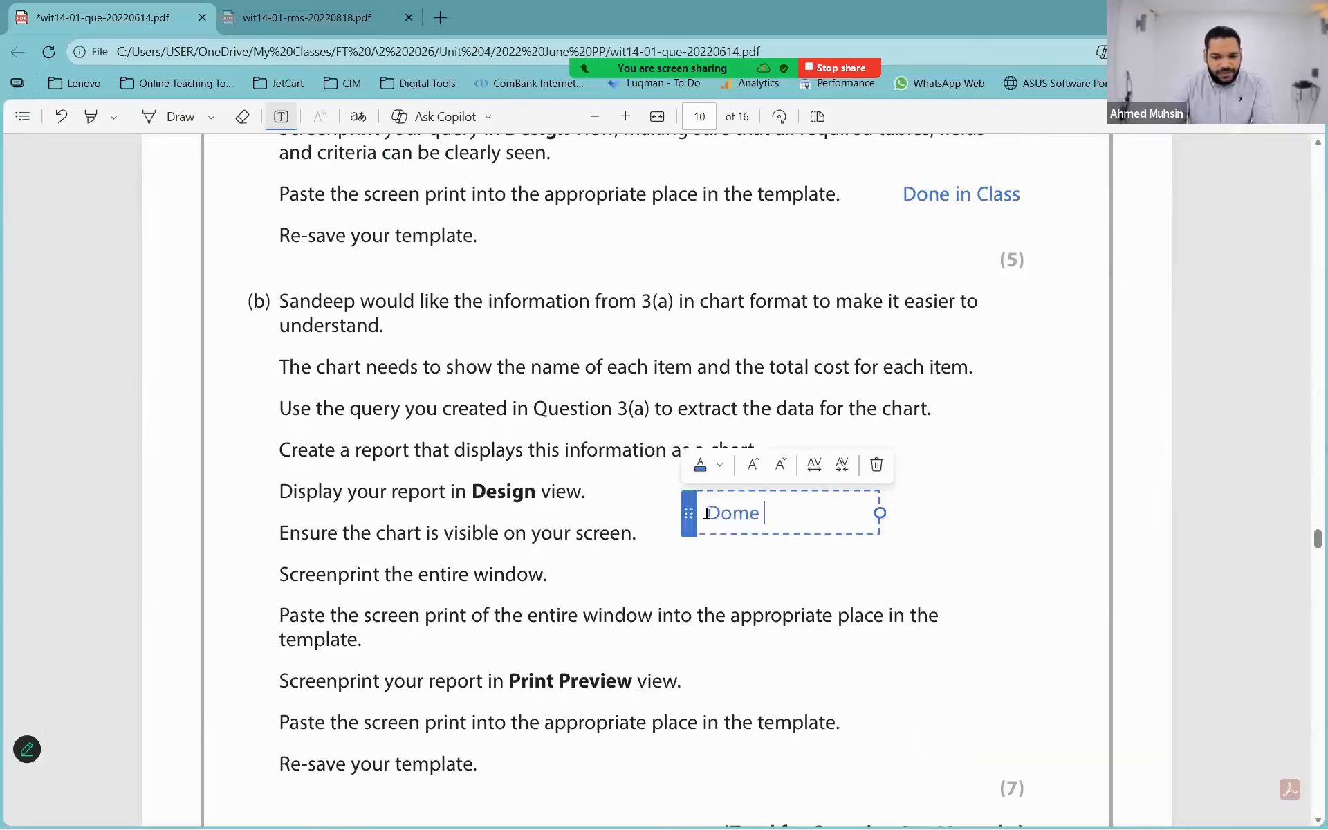
key(BackSpace)
key(BackSpace)
key(BackSpace)
text(ne)
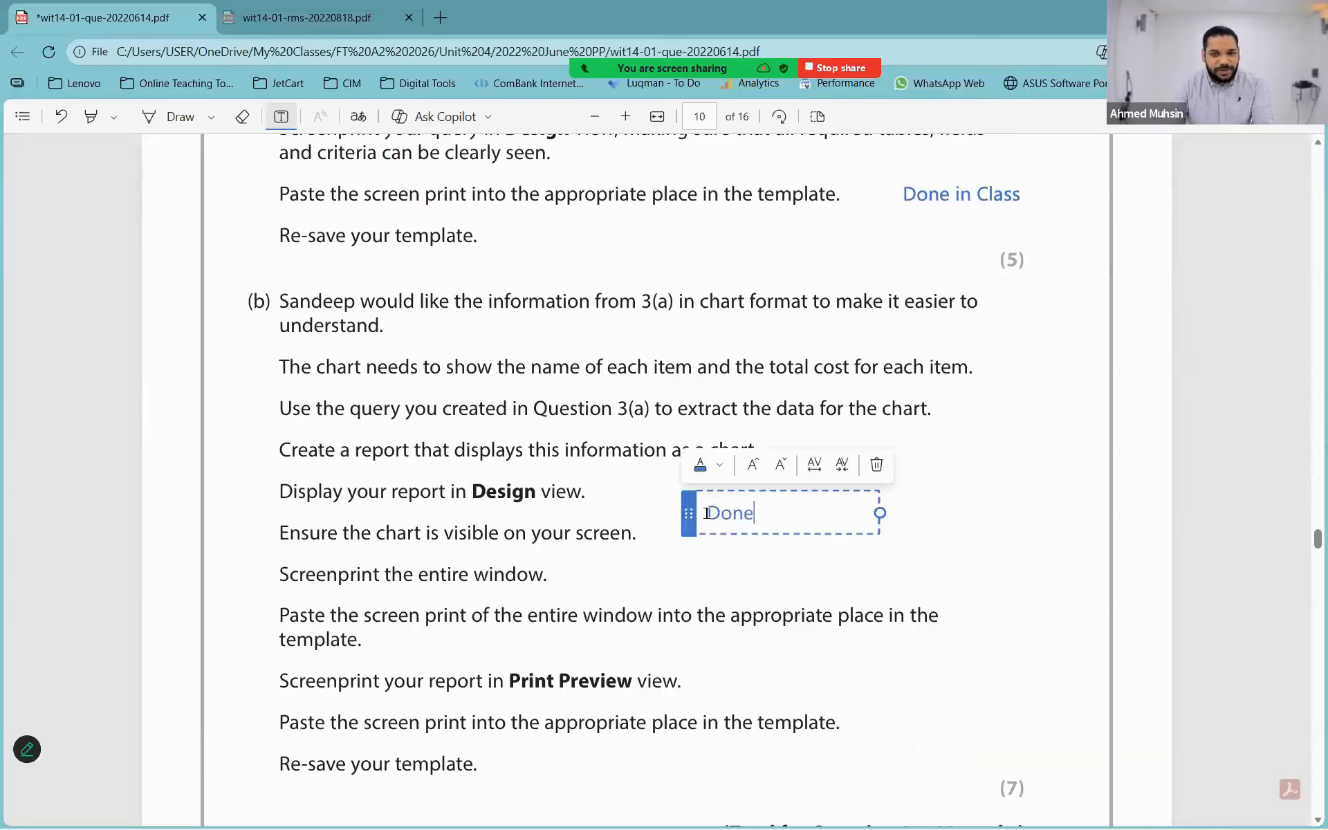
text( i n Class)
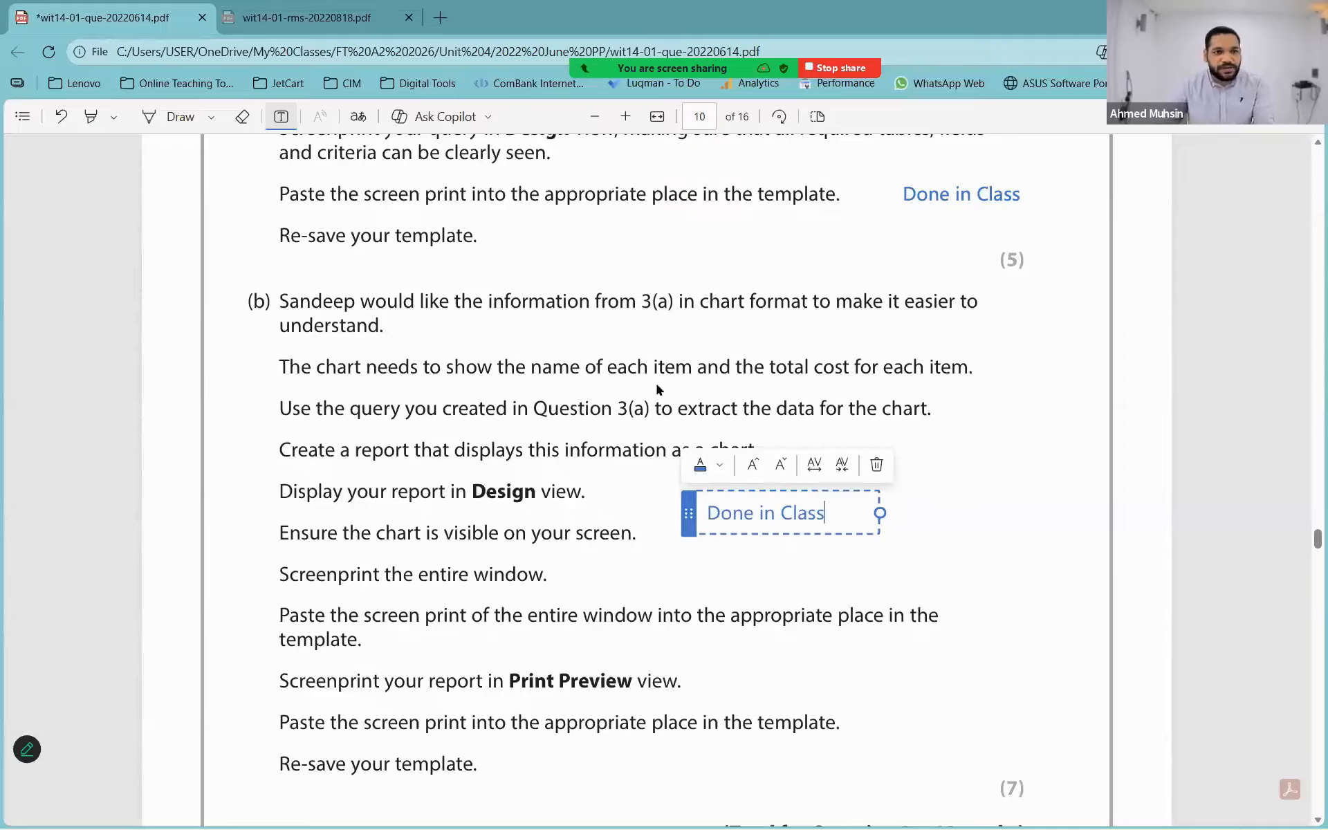
- Read question 4 in the exam paper, examining the Figure 2 menu design and the required button and radio button actions
scroll(609, 457, down, 5)
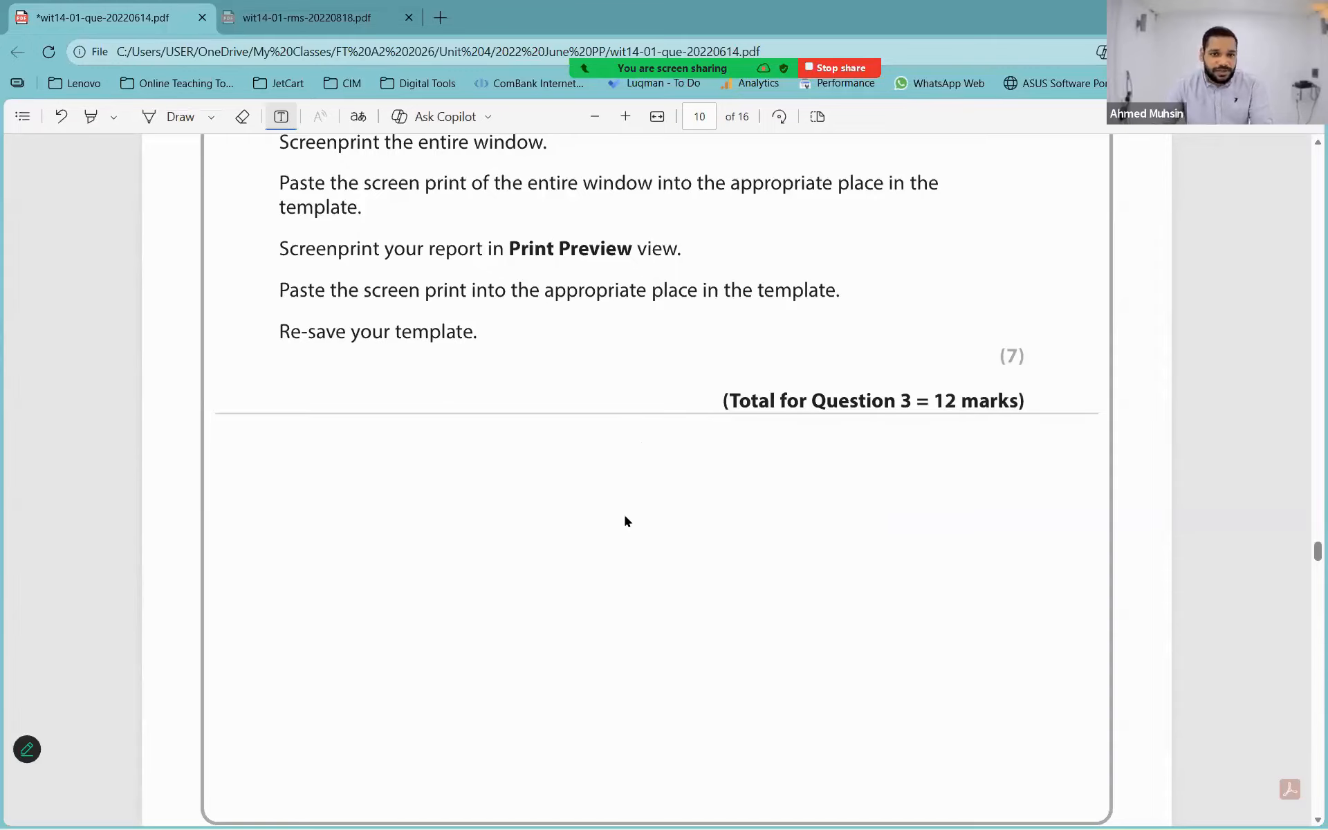
scroll(625, 521, up, 3)
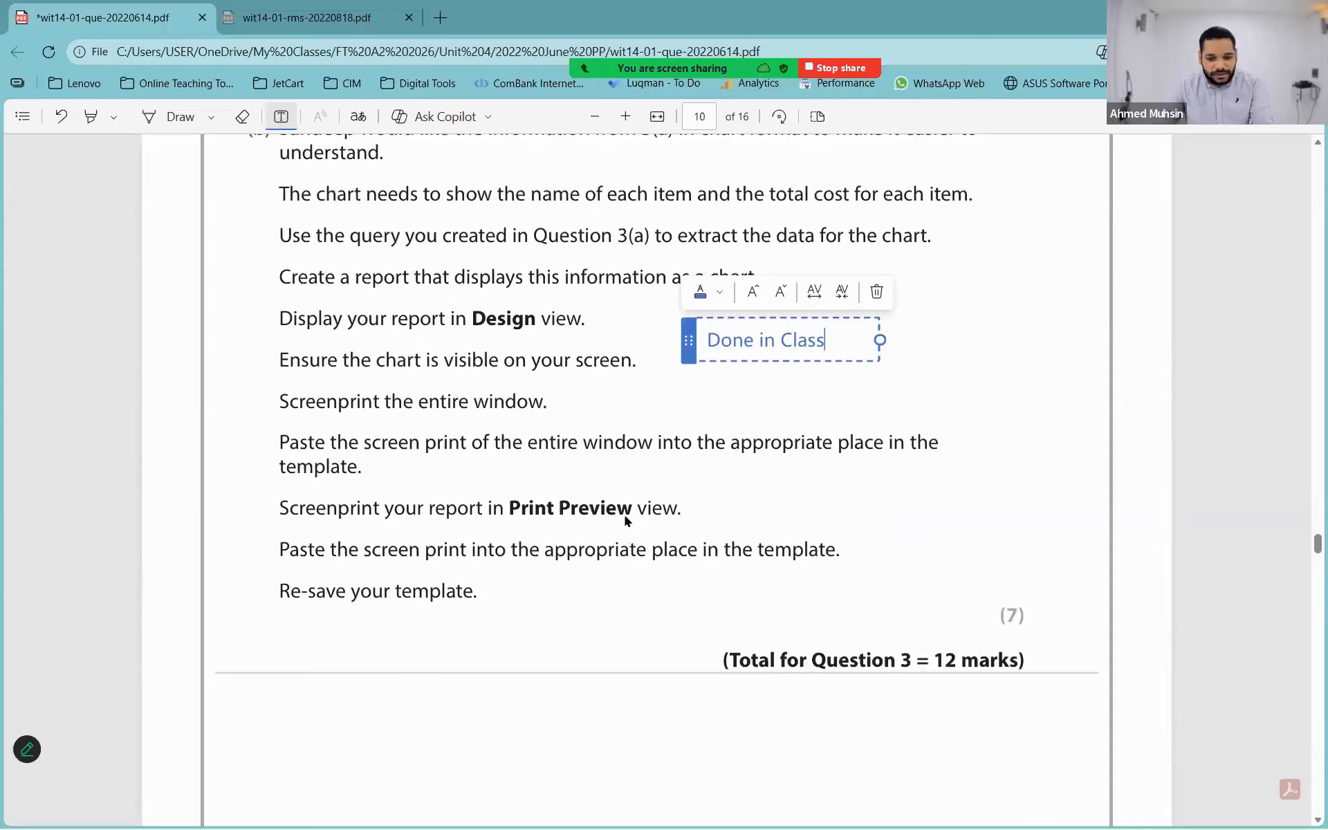
scroll(625, 520, down, 1)
scroll(624, 524, down, 2)
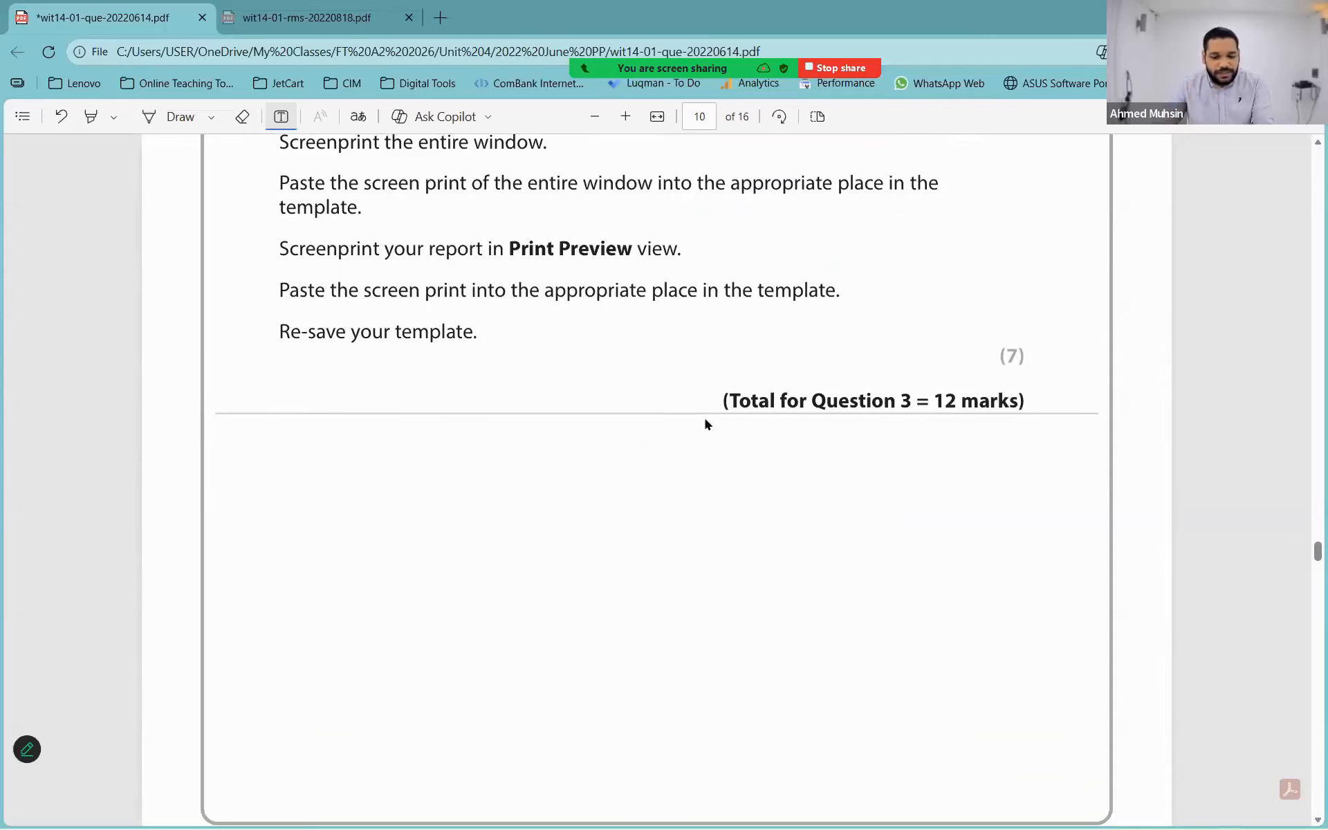
scroll(705, 454, down, 1)
scroll(707, 457, up, 2)
scroll(707, 454, up, 3)
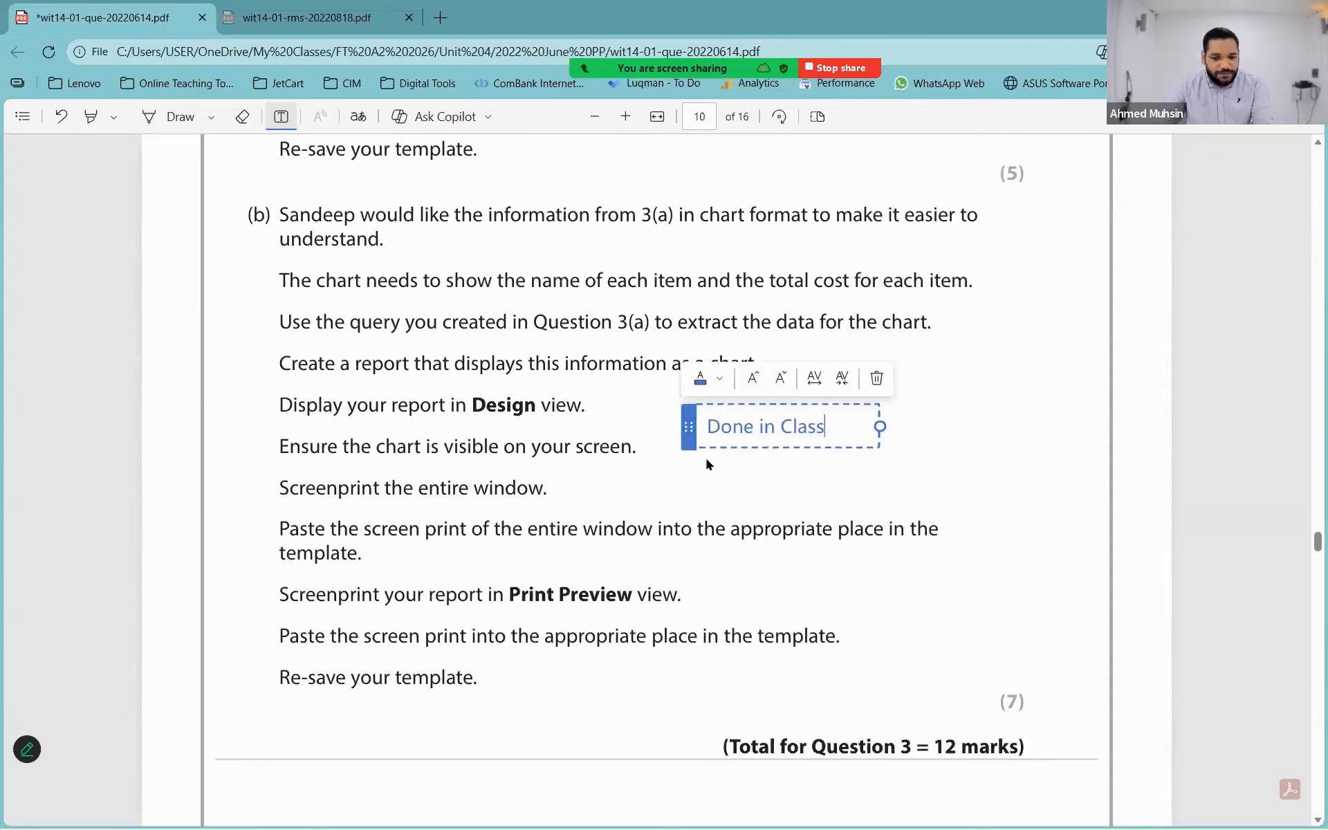
scroll(700, 477, down, 5)
scroll(698, 482, down, 5)
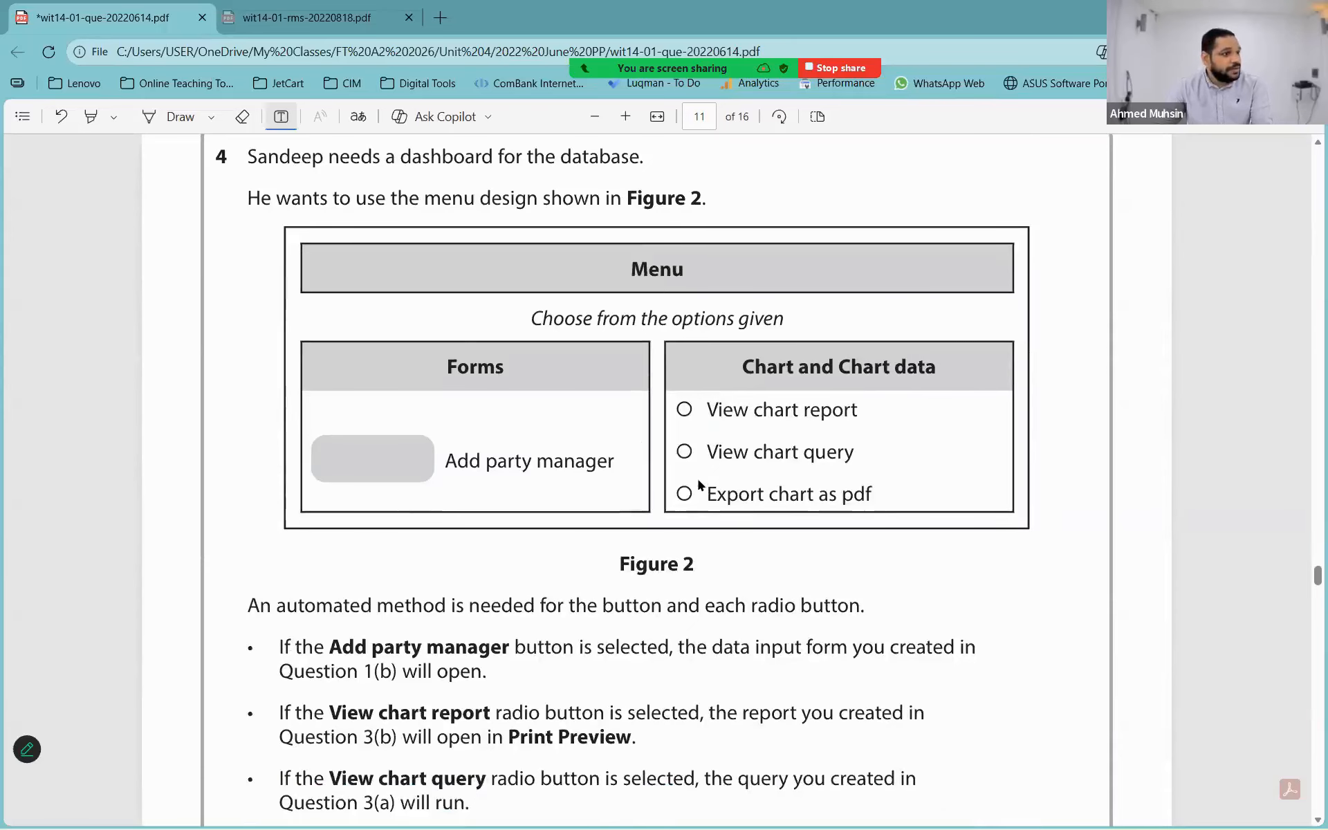
scroll(572, 351, down, 1)
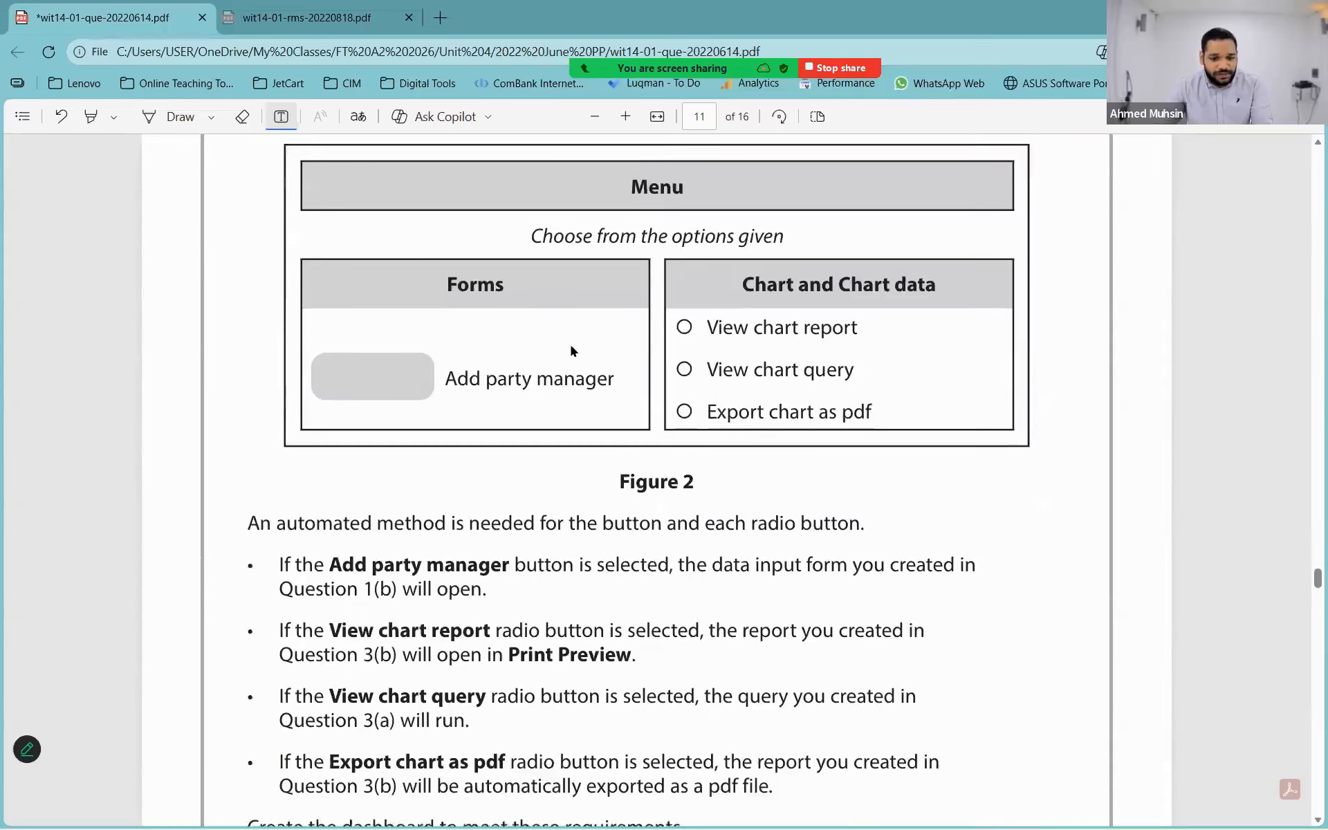
scroll(570, 349, up, 1)
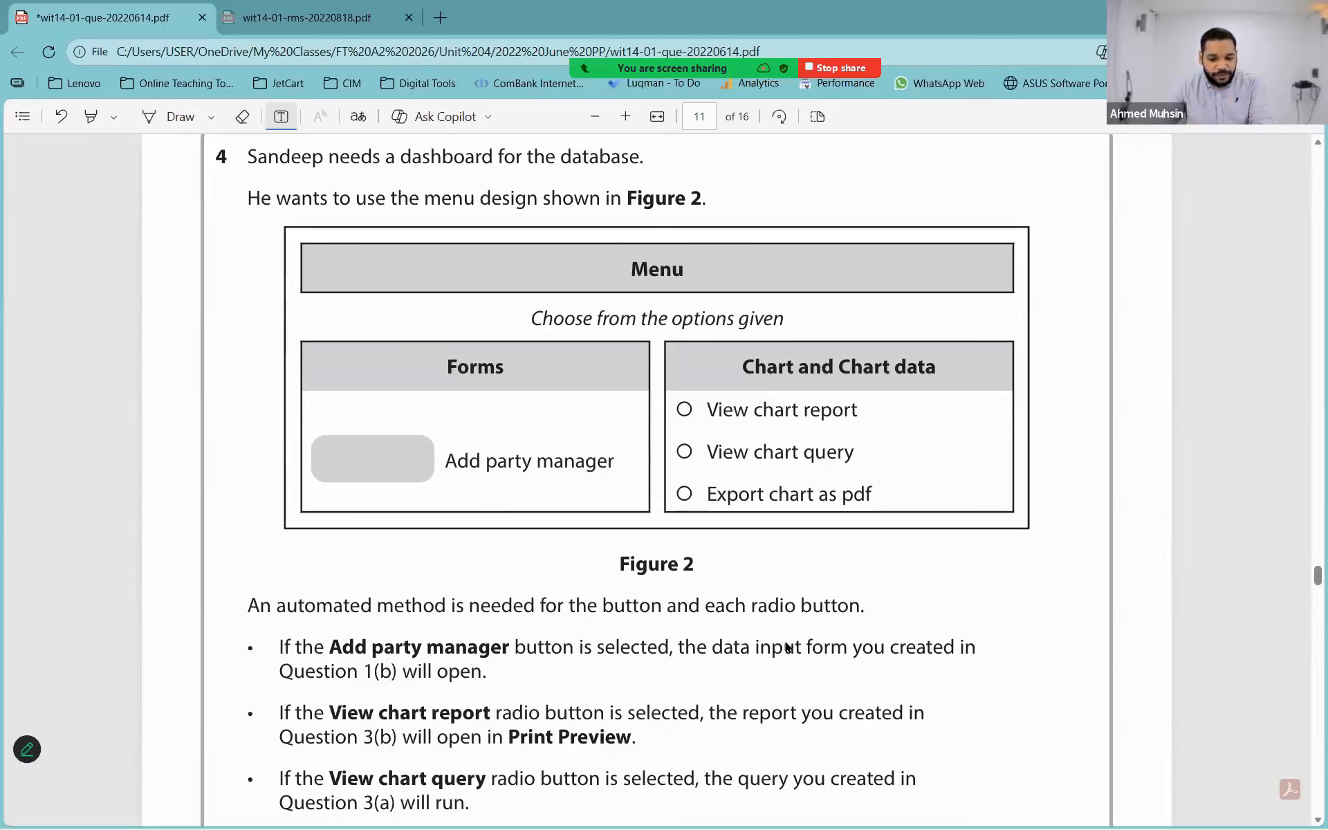
scroll(717, 610, down, 1)
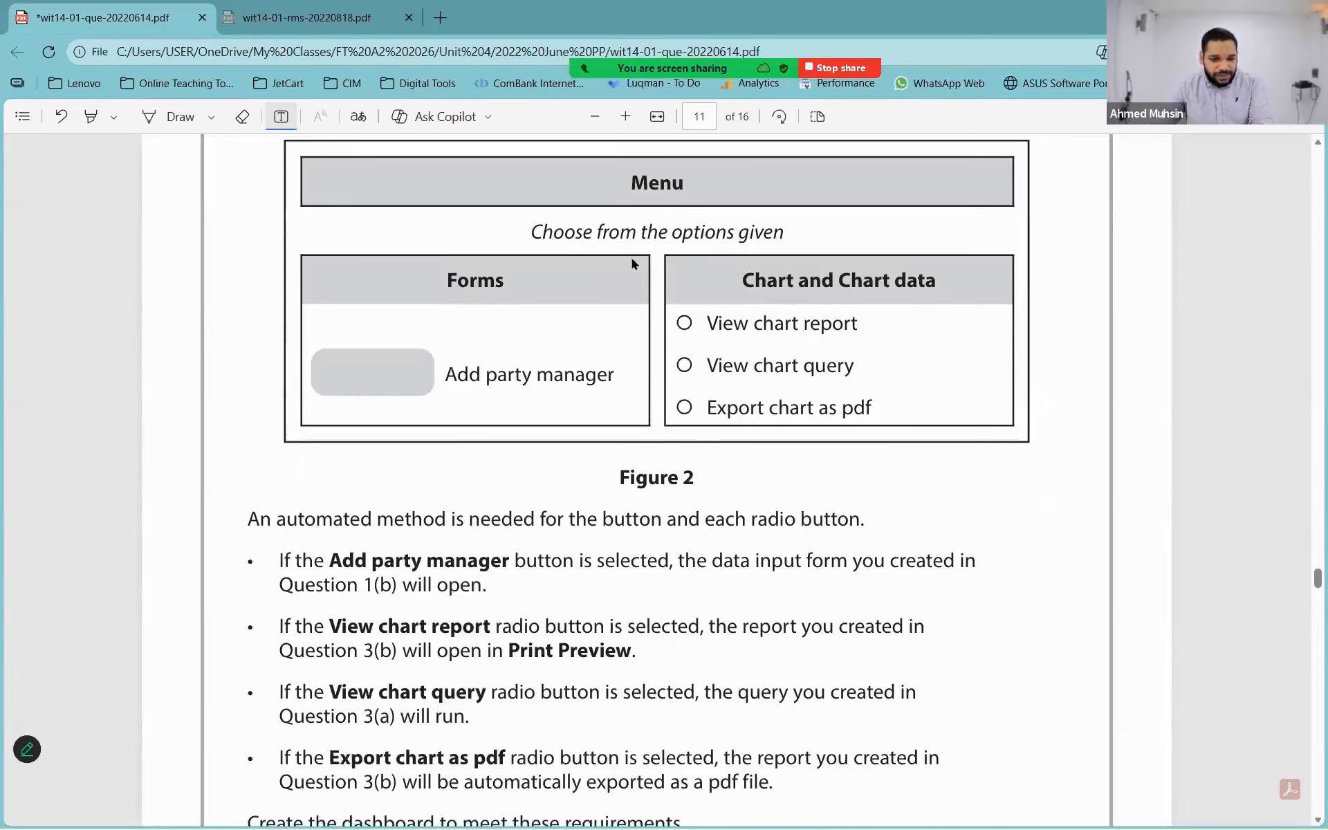
scroll(632, 260, up, 2)
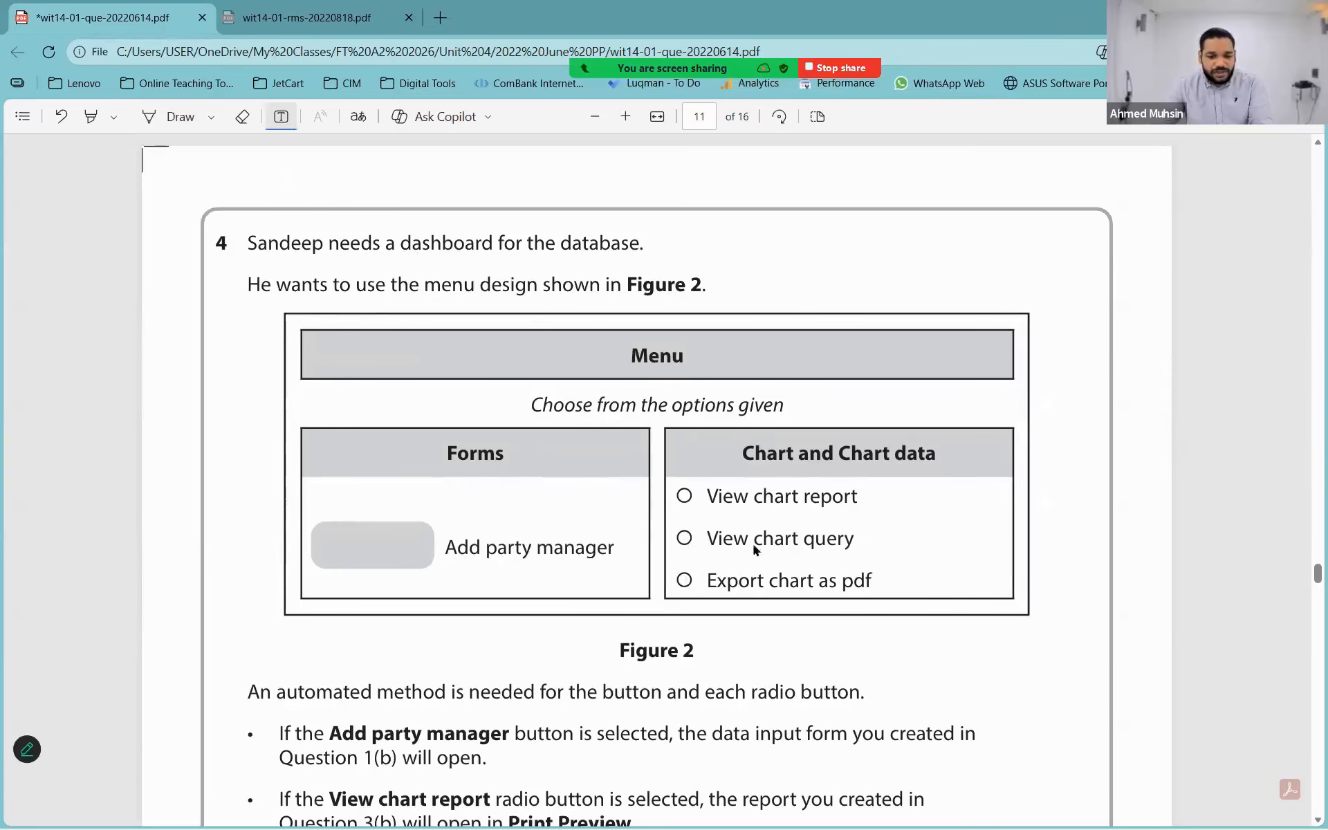
scroll(761, 553, down, 3)
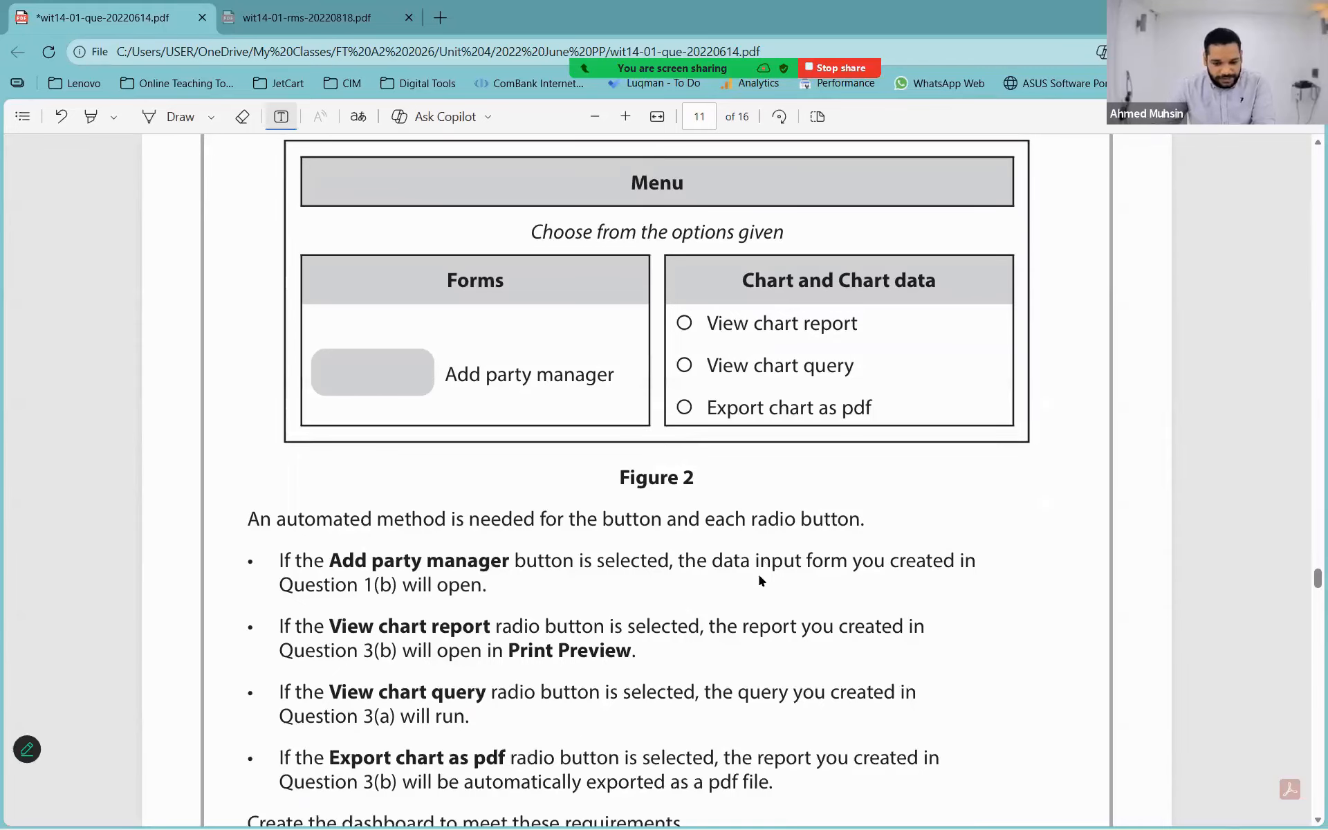
scroll(761, 574, down, 3)
scroll(760, 579, up, 5)
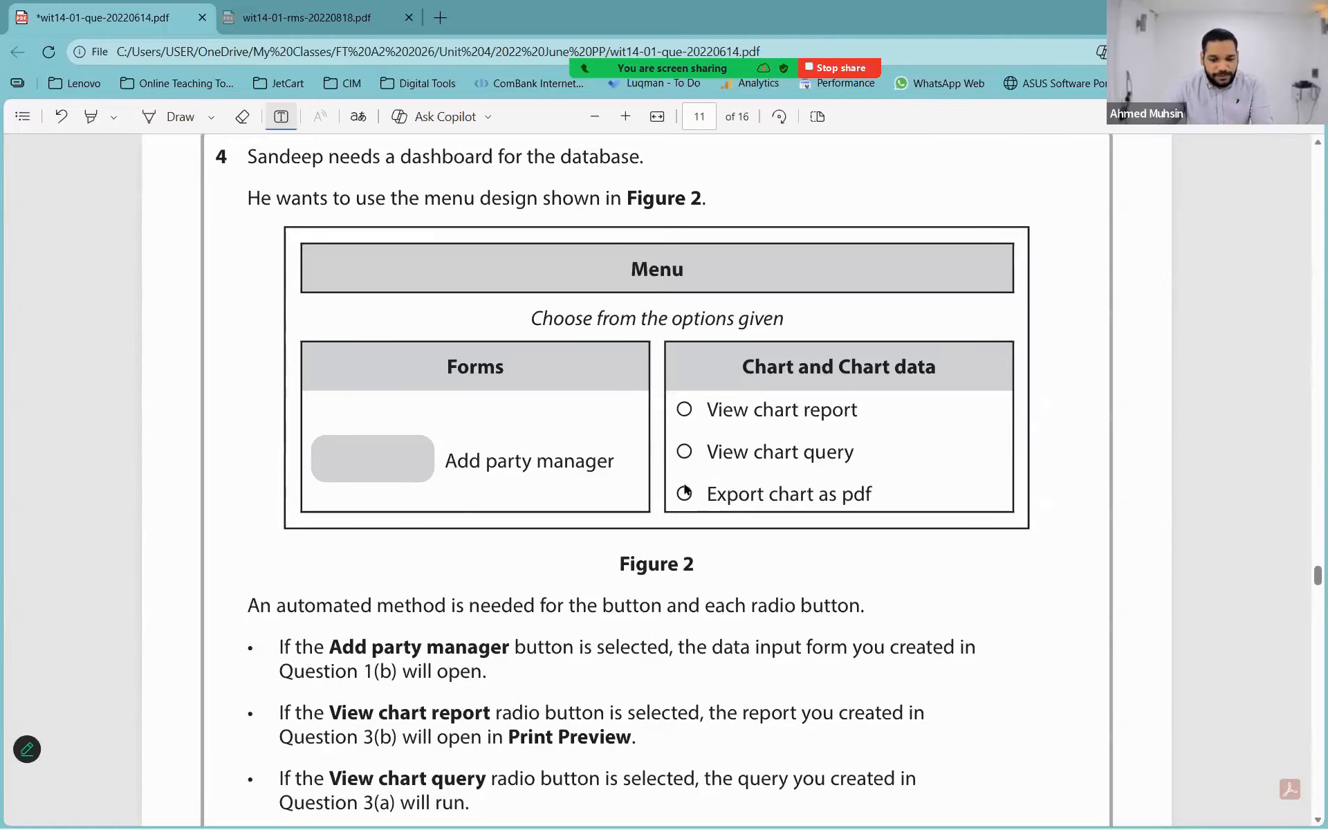
- Return to Access and close the Q3b - Chart report and the Q3a query
key(alt+Tab)
key(alt+Tab)
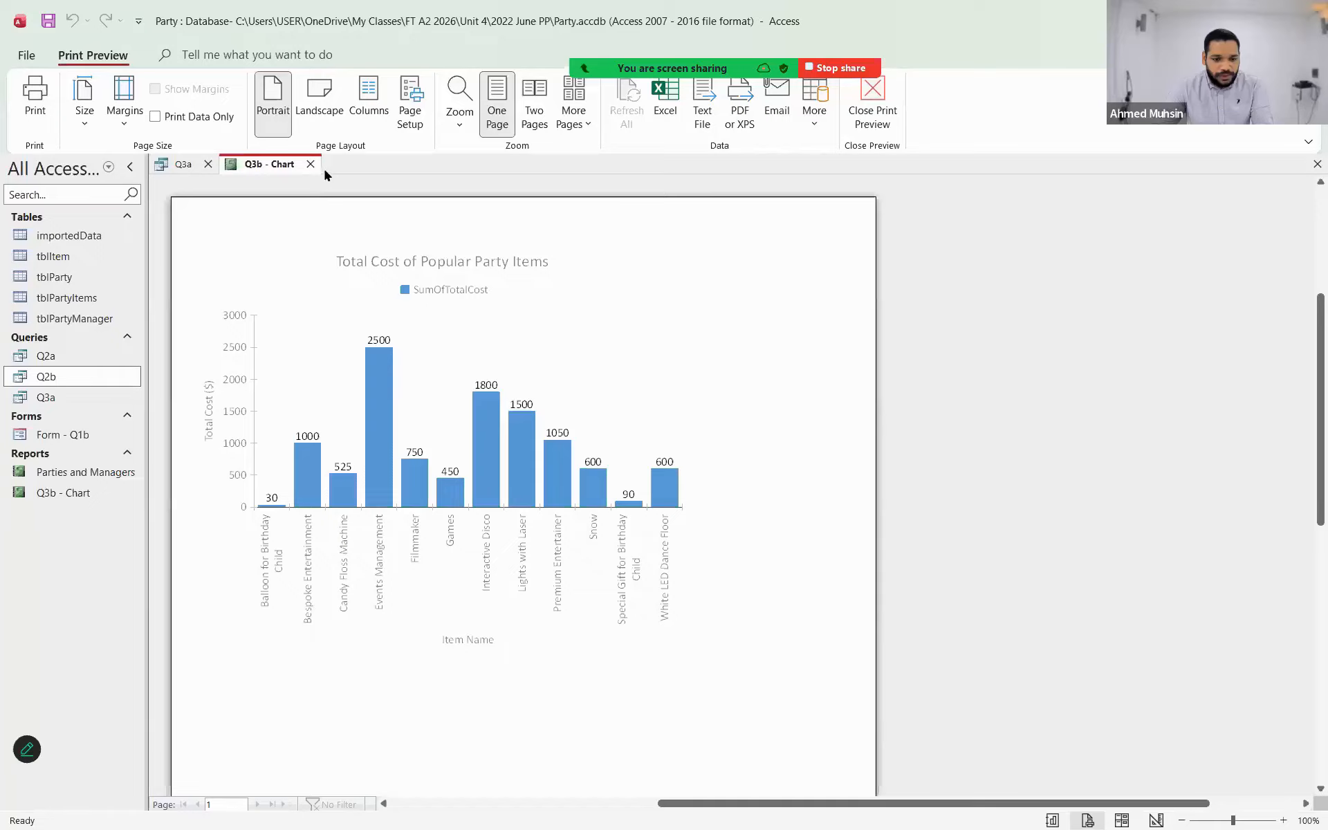
click(311, 164)
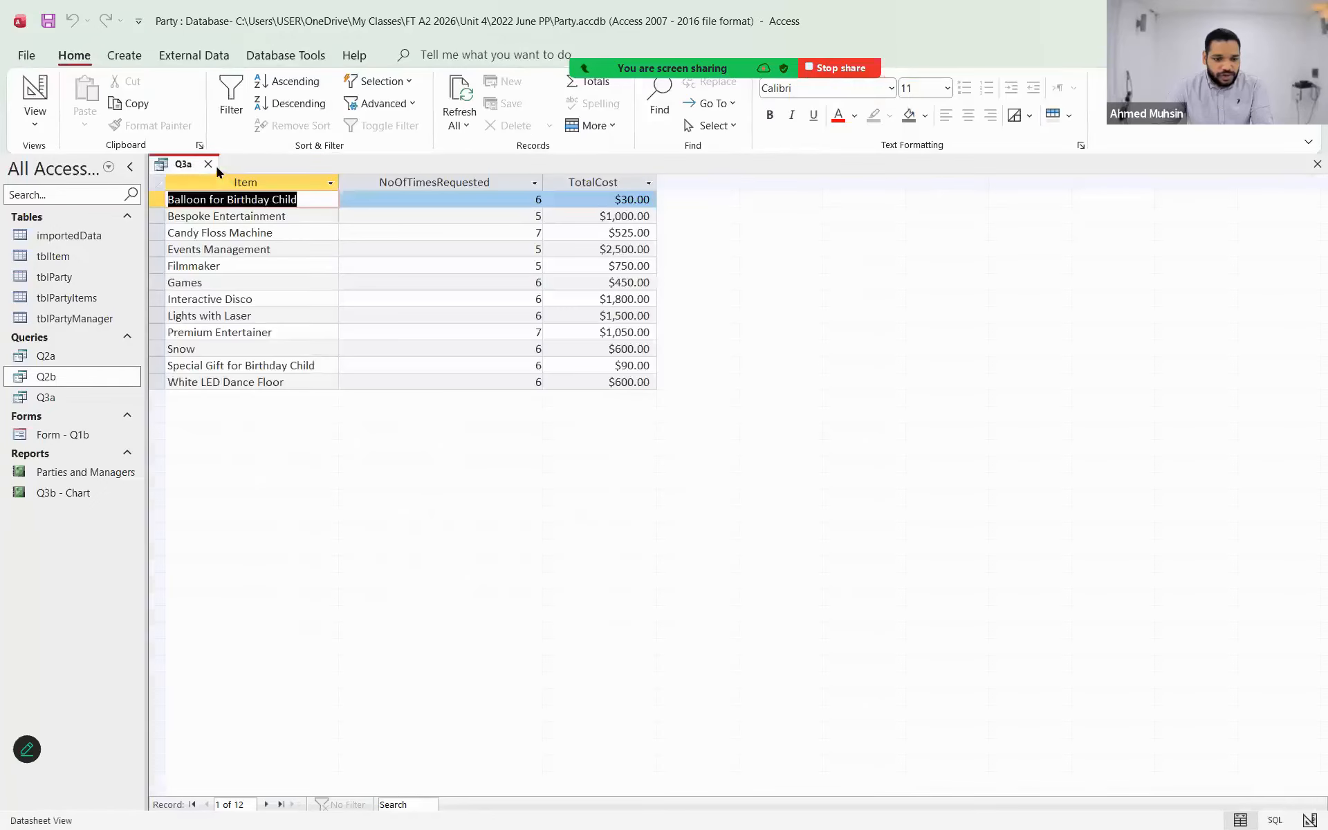
click(208, 165)
- Create a blank form, show it in Design view and narrow its grid to 6 on the horizontal ruler
click(127, 60)
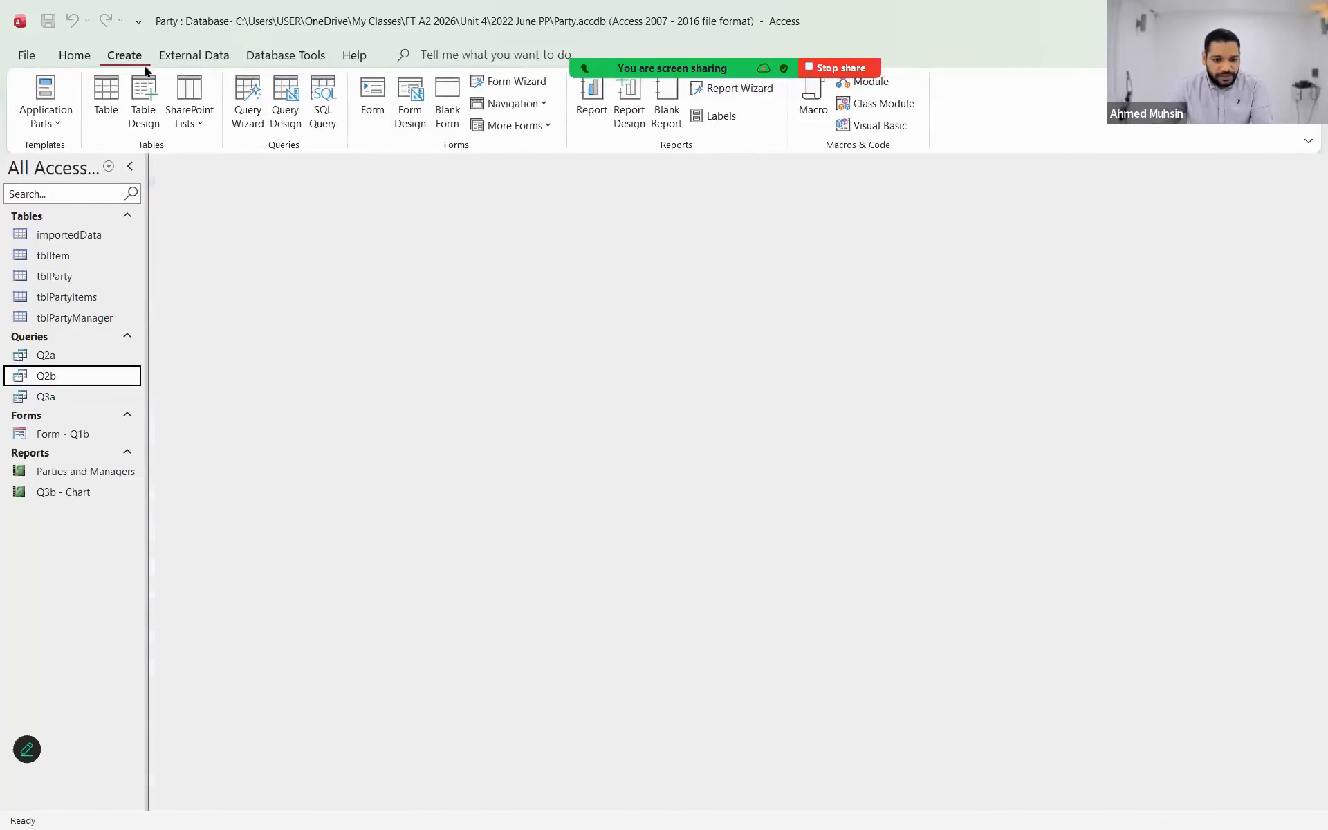
click(446, 122)
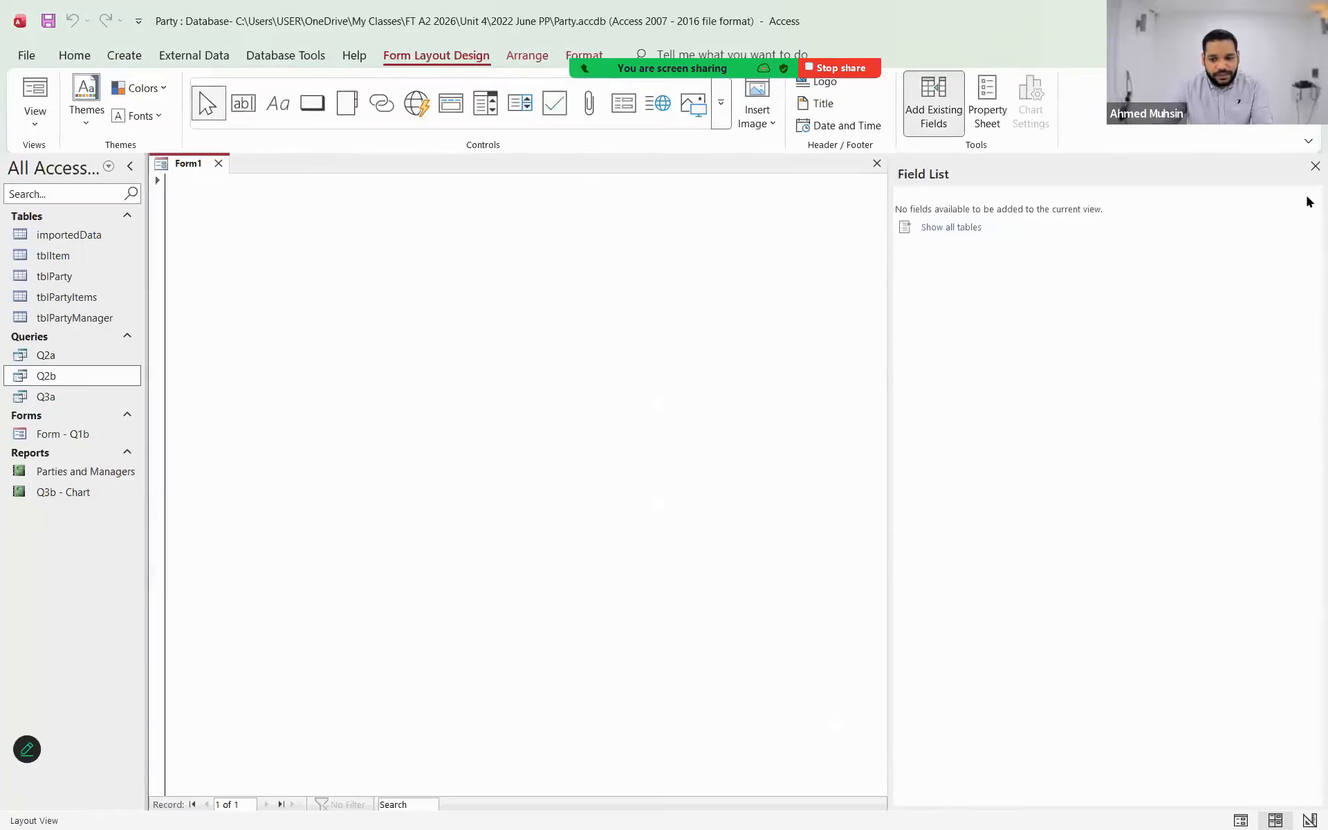
click(1314, 166)
click(31, 125)
click(63, 226)
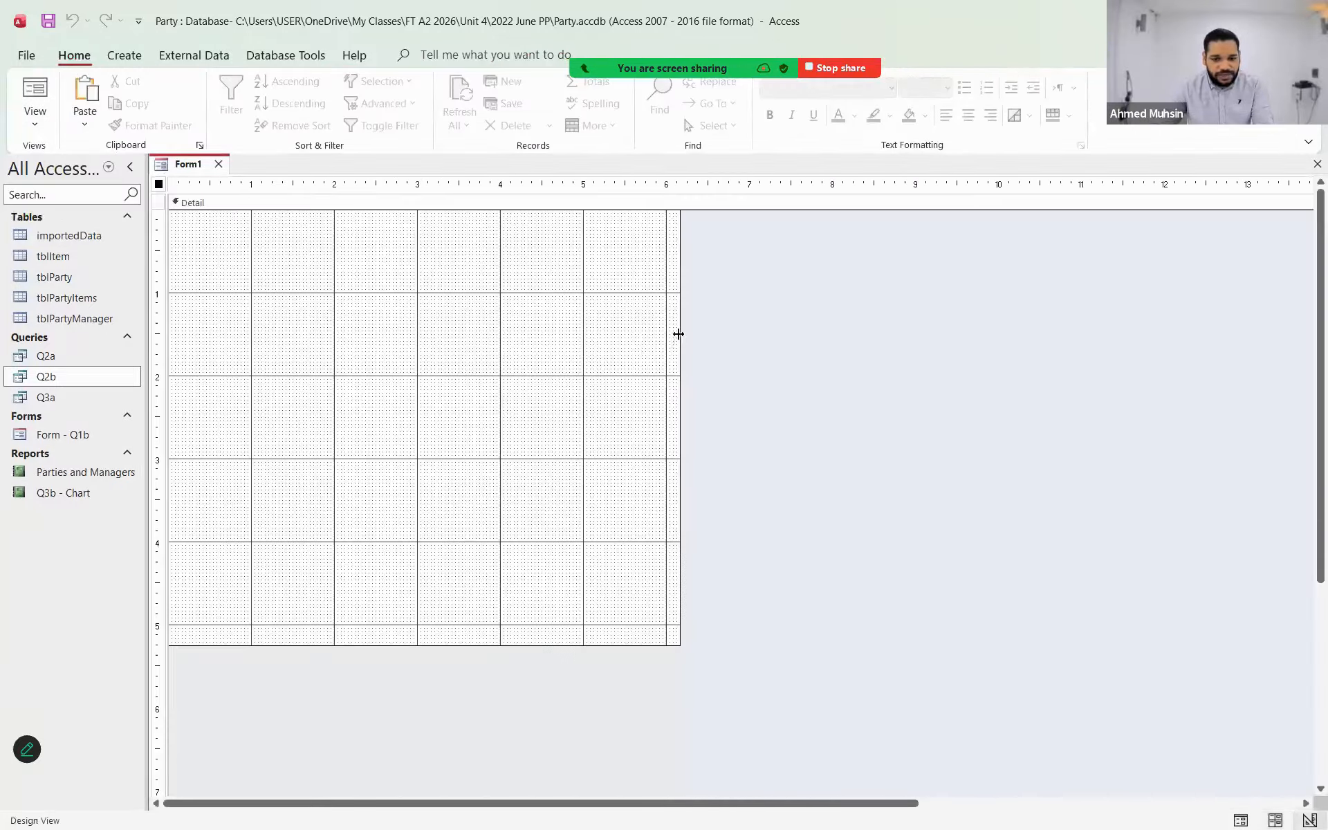
drag(680, 336, 665, 370)
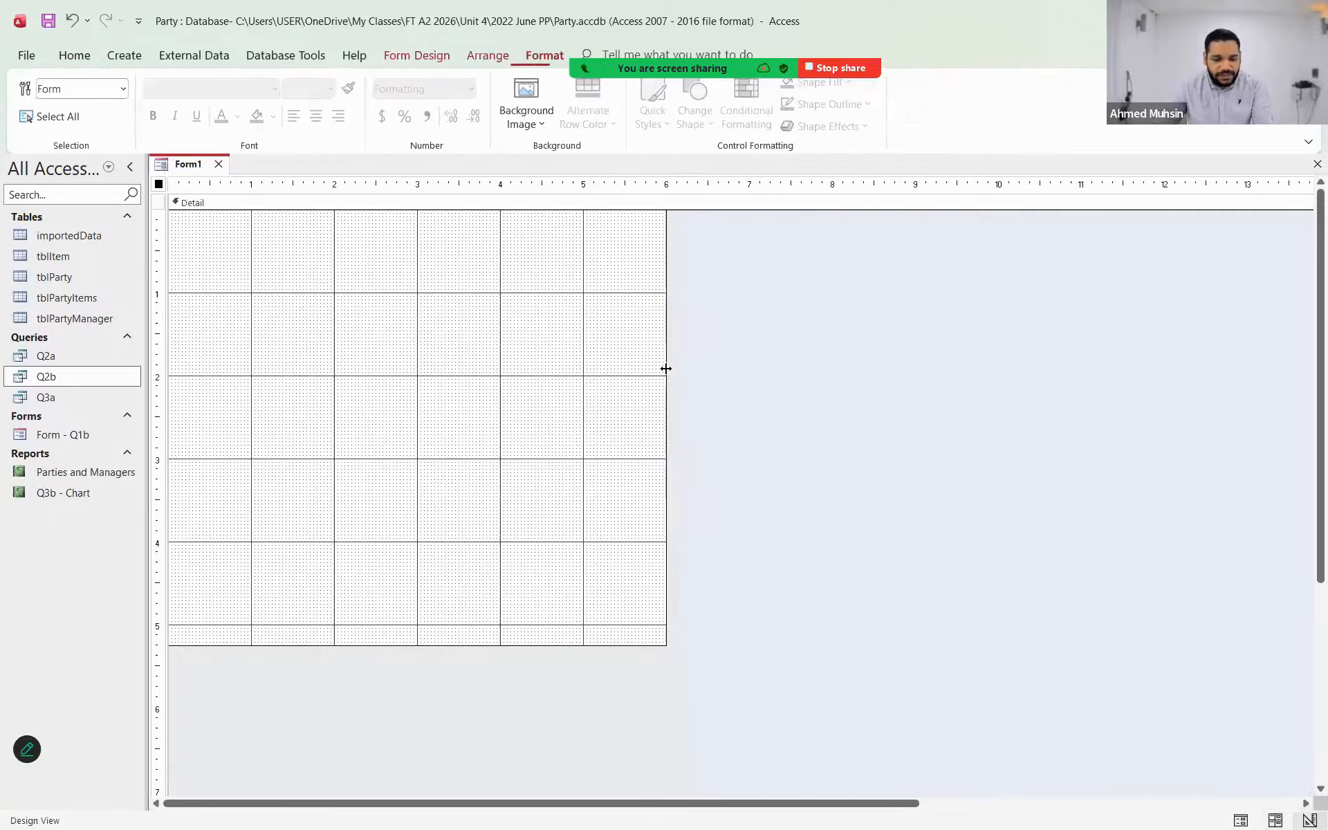
- Check Figure 2 in the exam paper, return to Access and add a "Menu" label across nearly the full width of the form's top
key(alt+Tab)
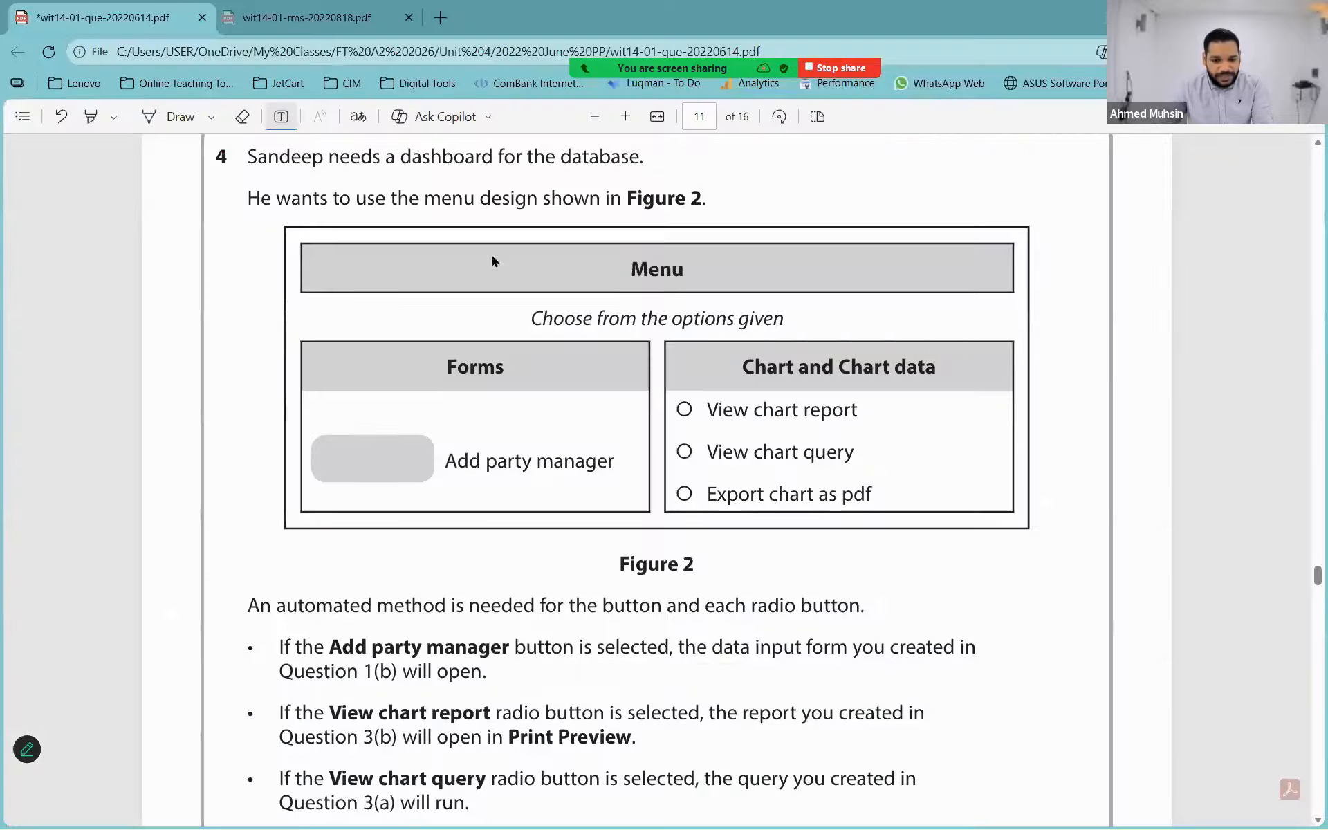
key(alt+Tab)
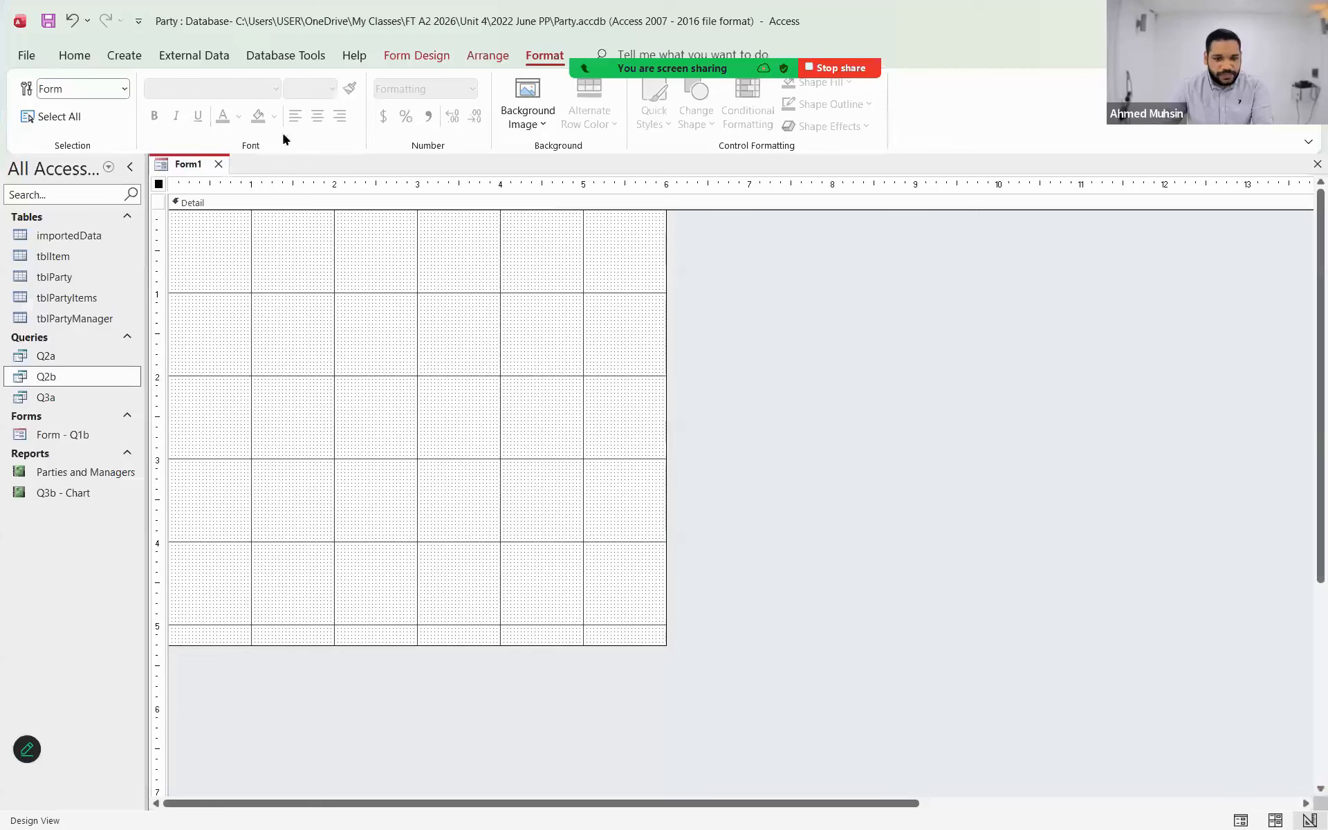
scroll(375, 86, up, 2)
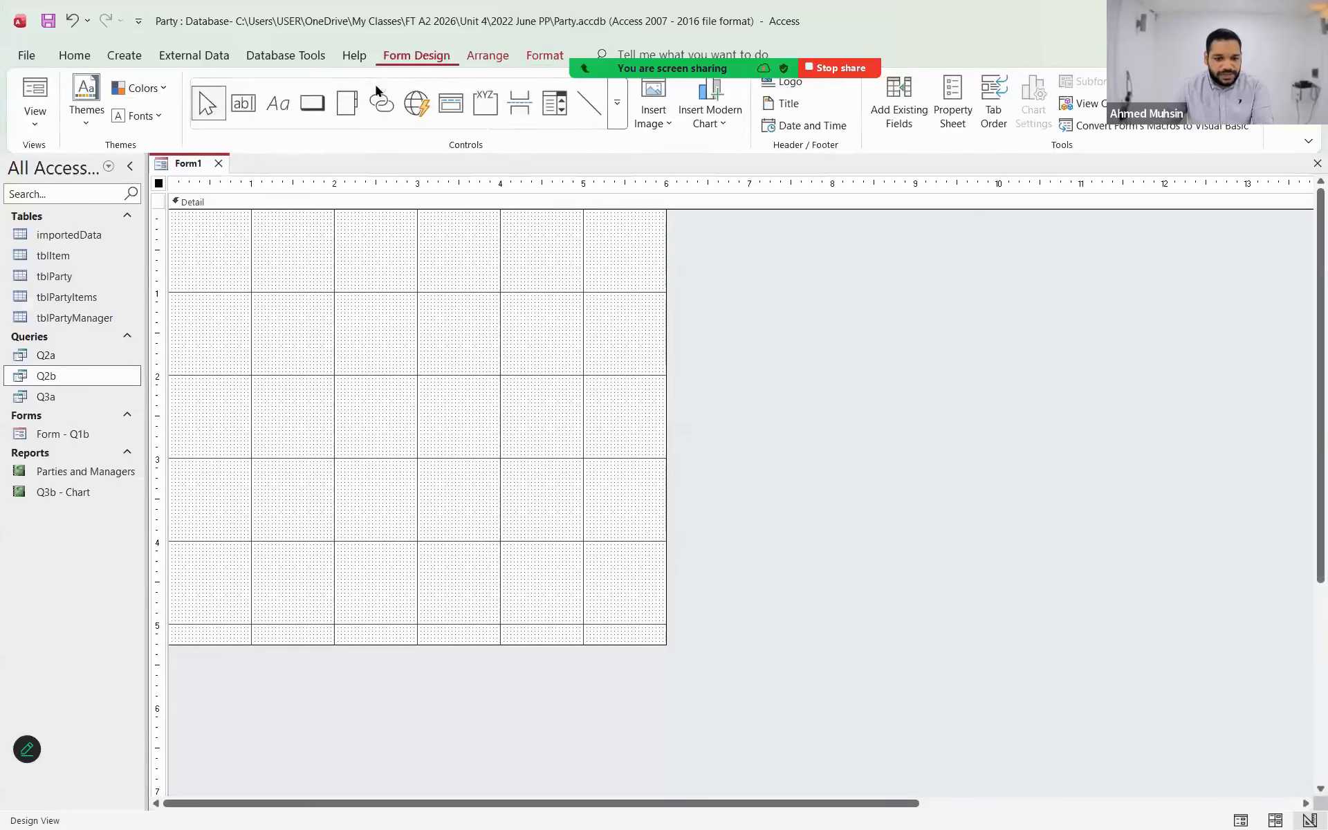
click(279, 110)
drag(172, 217, 661, 265)
text(Menu)
click(463, 336)
- Center the "Menu" label's text and make it bold
click(544, 55)
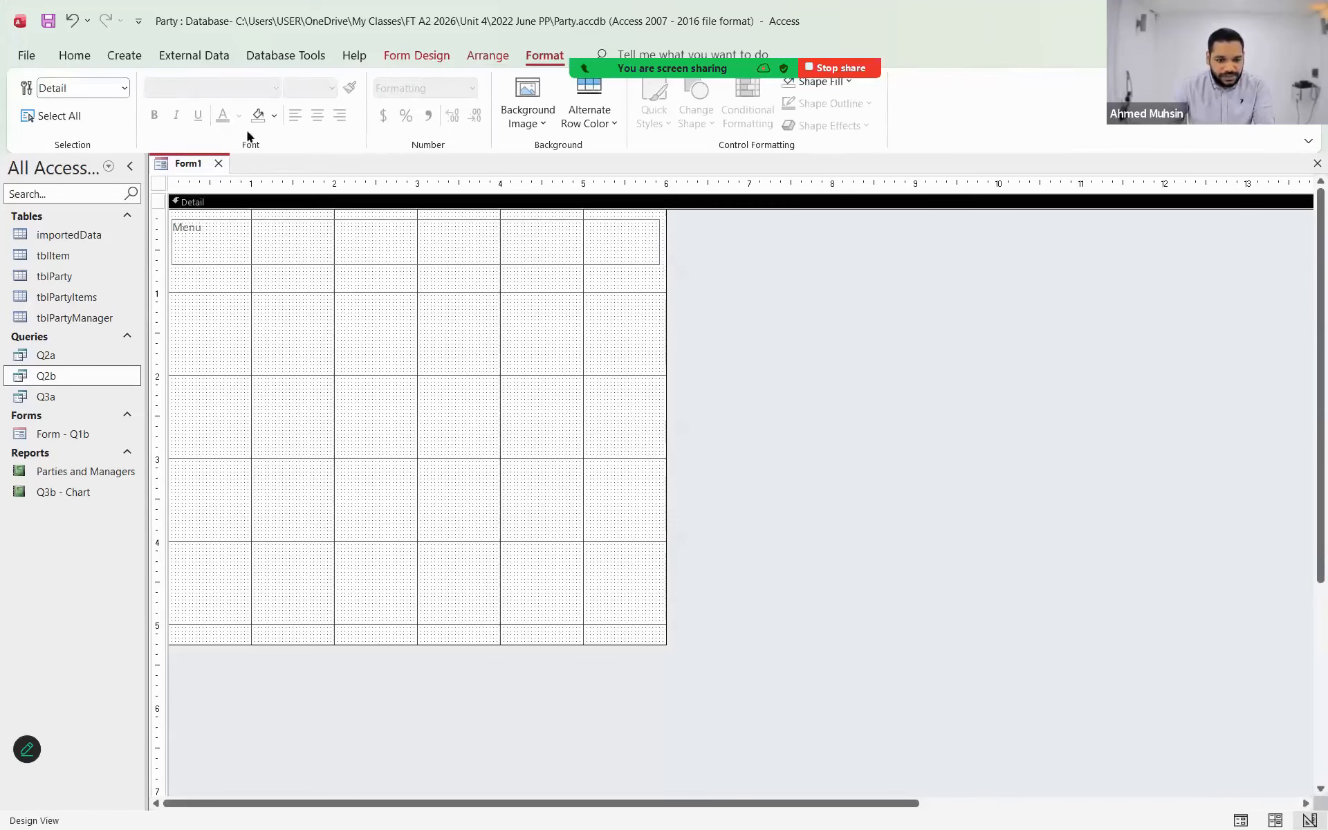
click(246, 255)
click(318, 115)
click(155, 116)
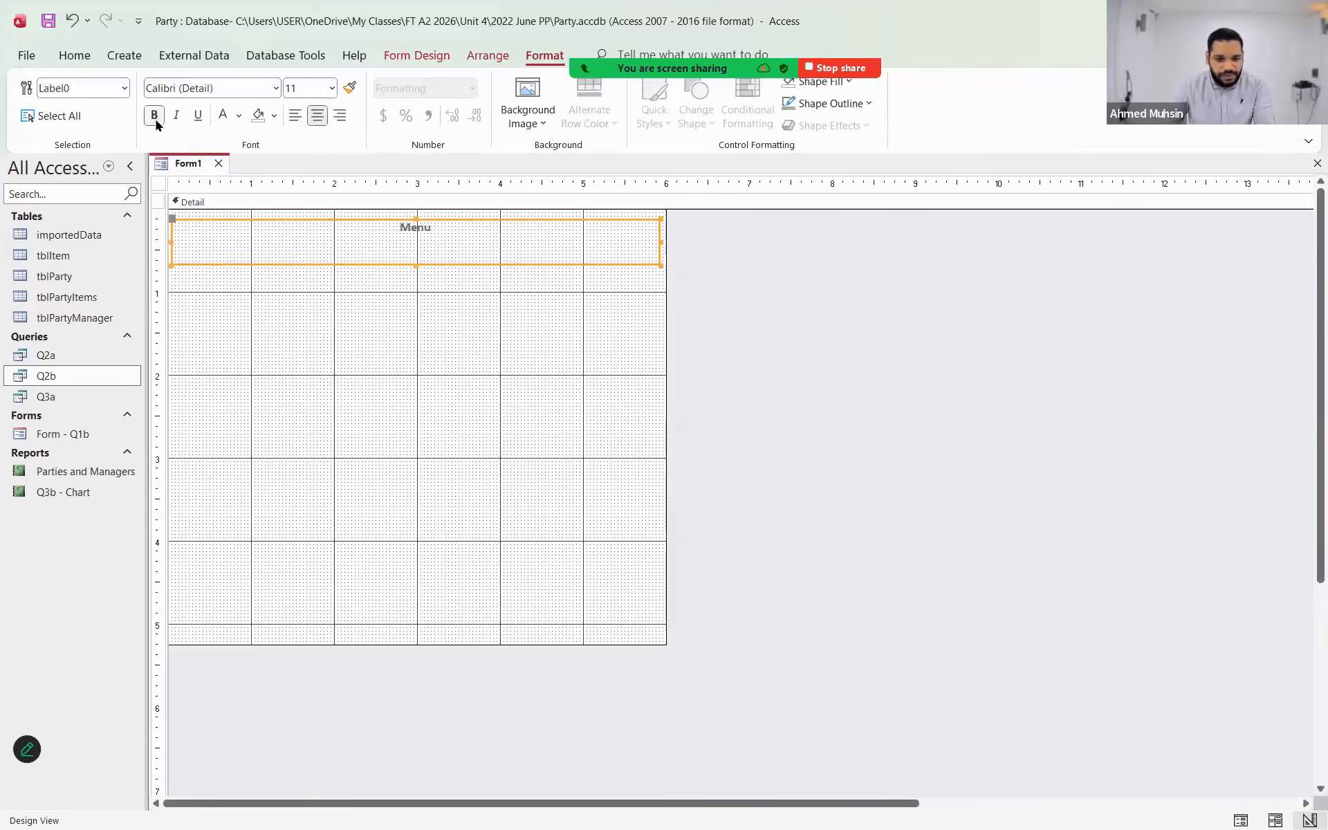
- Make the "Menu" label's text black and size 24, and compare it with Figure 2 in the exam paper
click(238, 115)
click(250, 190)
click(298, 84)
text(24)
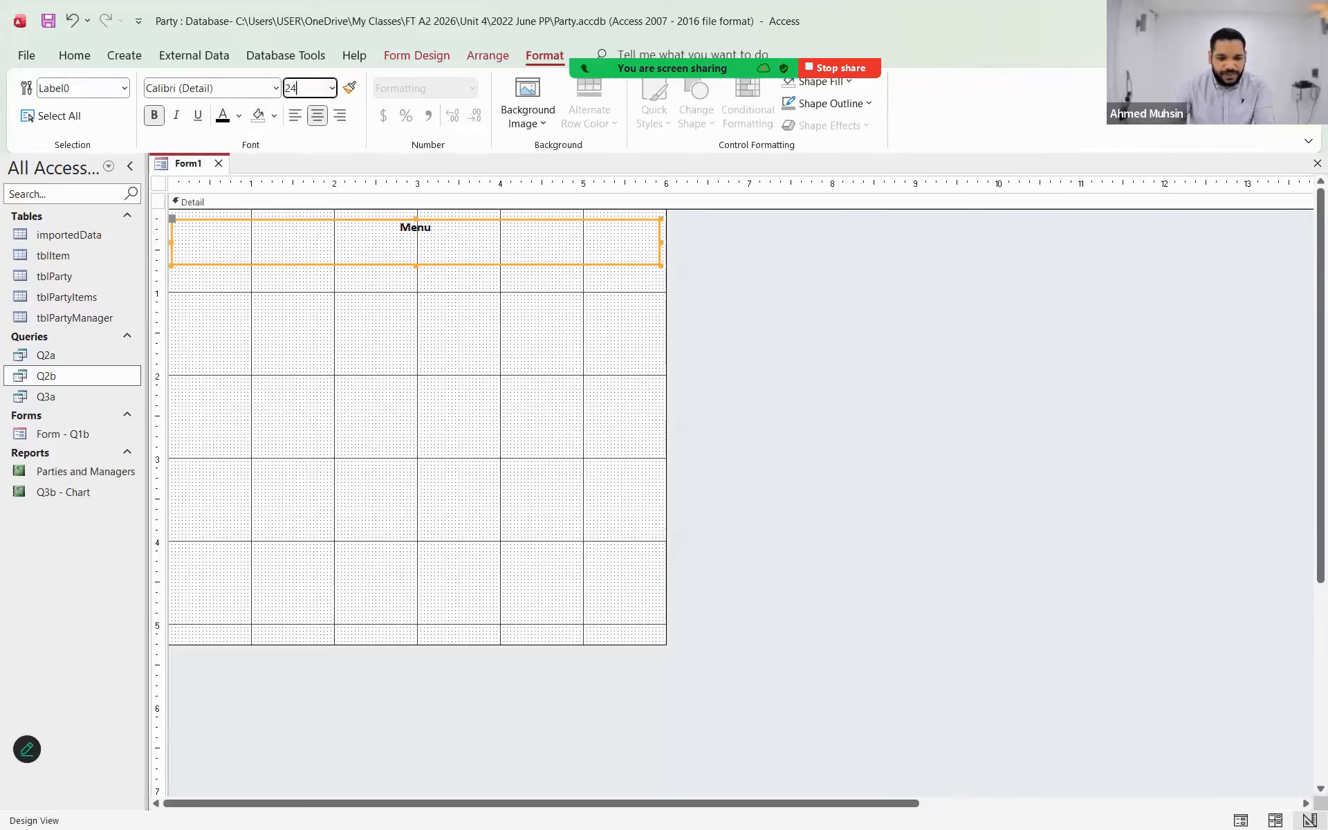
key(Return)
key(alt+Tab)
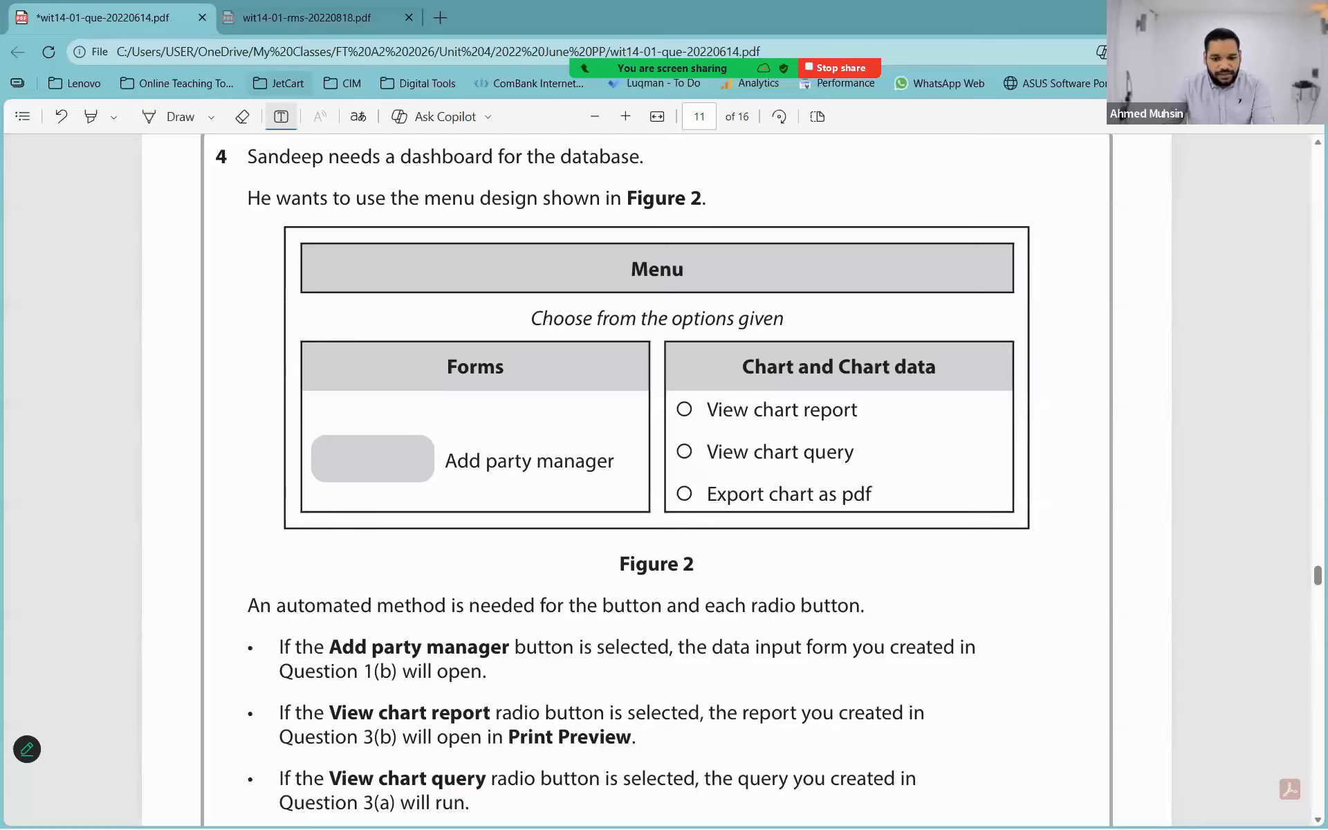
key(alt+Tab)
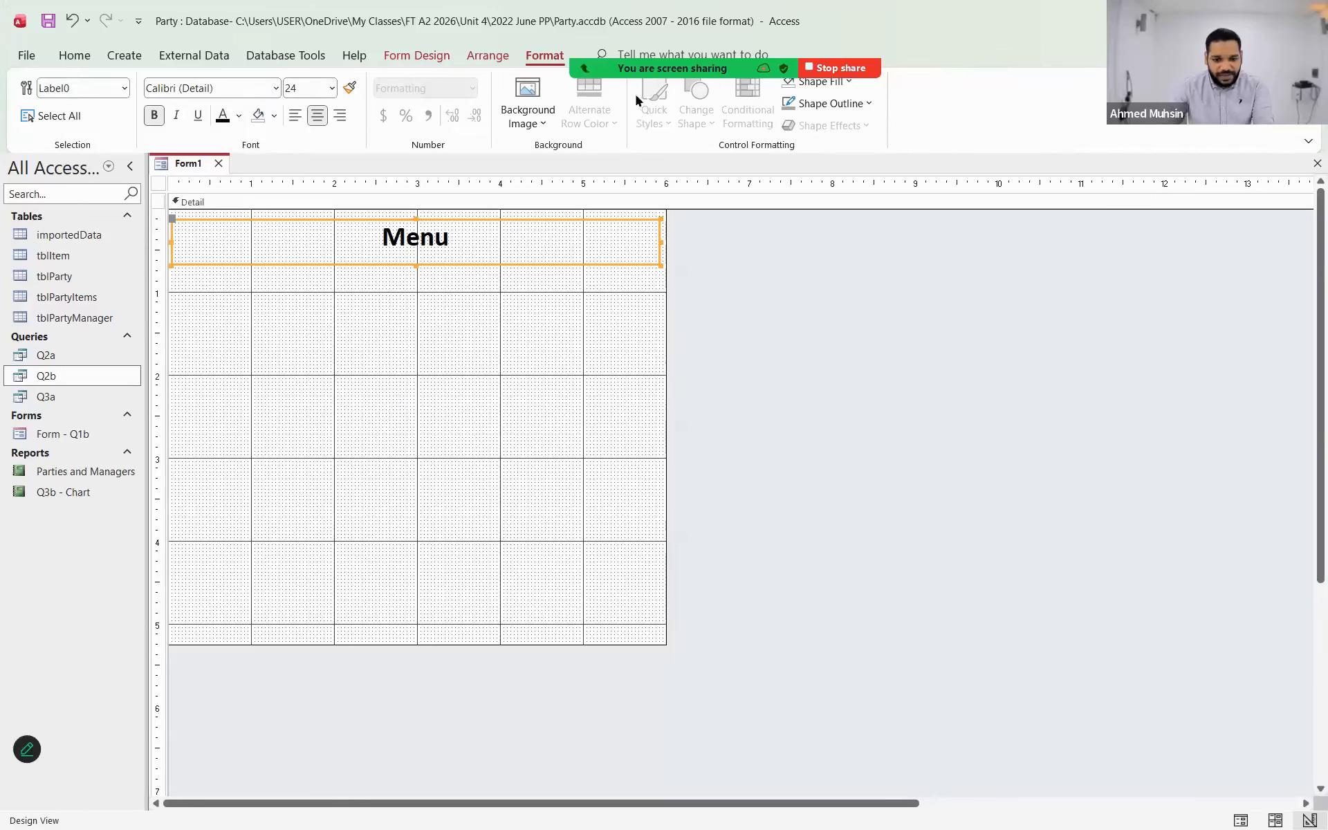
- Fill the "Menu" label with mid grey and check it against Figure 2 in the exam paper
click(826, 81)
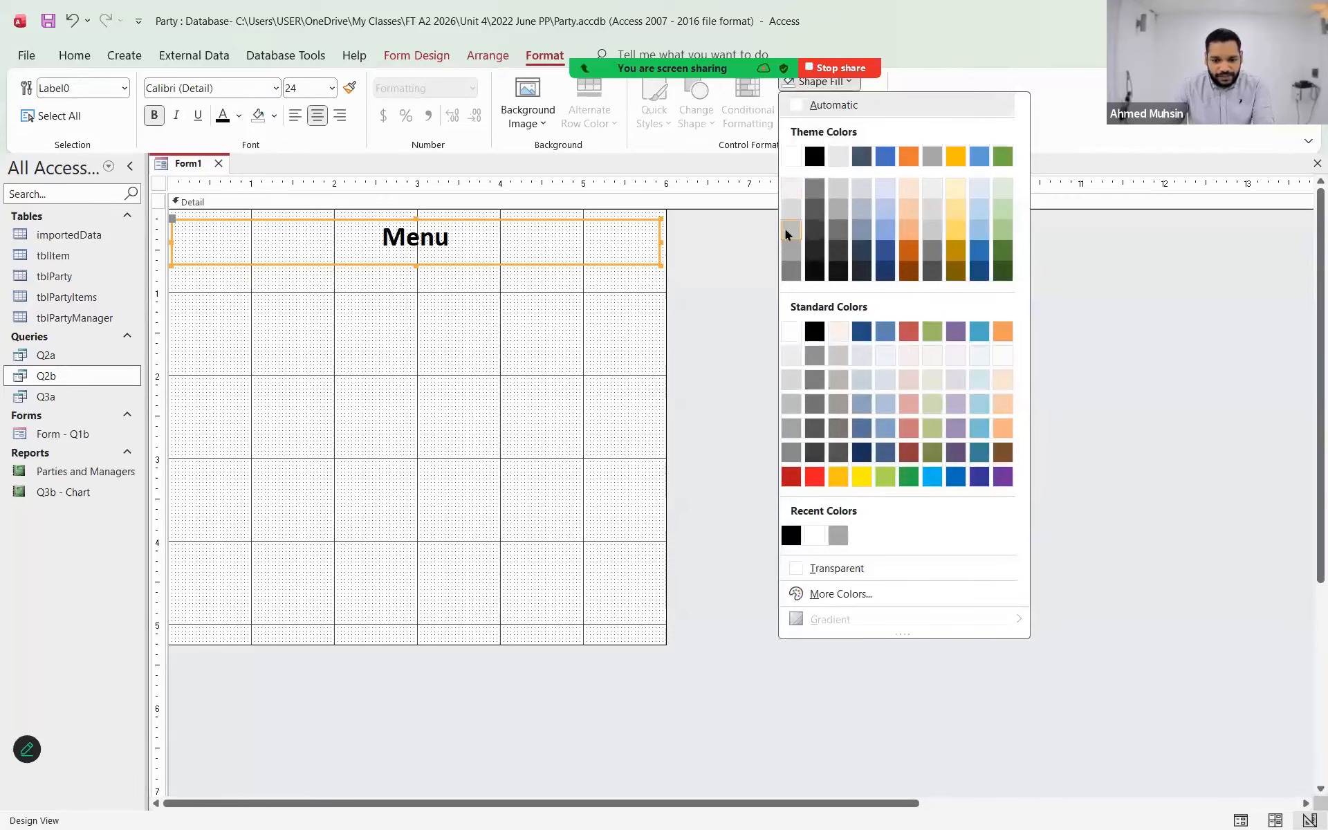
click(786, 230)
key(alt+Tab)
key(alt+Tab)
- Give the "Menu" label a black outline with a slightly heavier line thickness
click(813, 104)
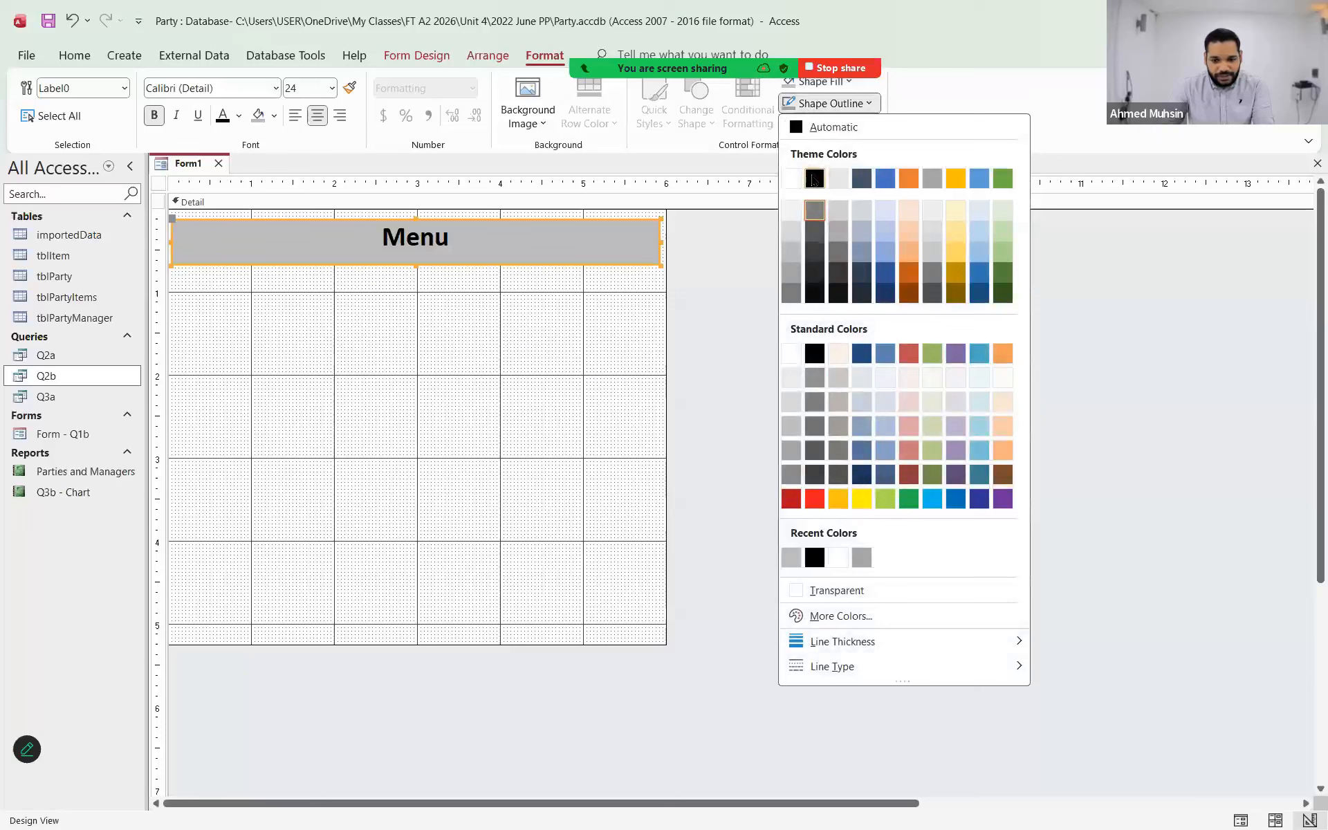
click(815, 180)
click(830, 103)
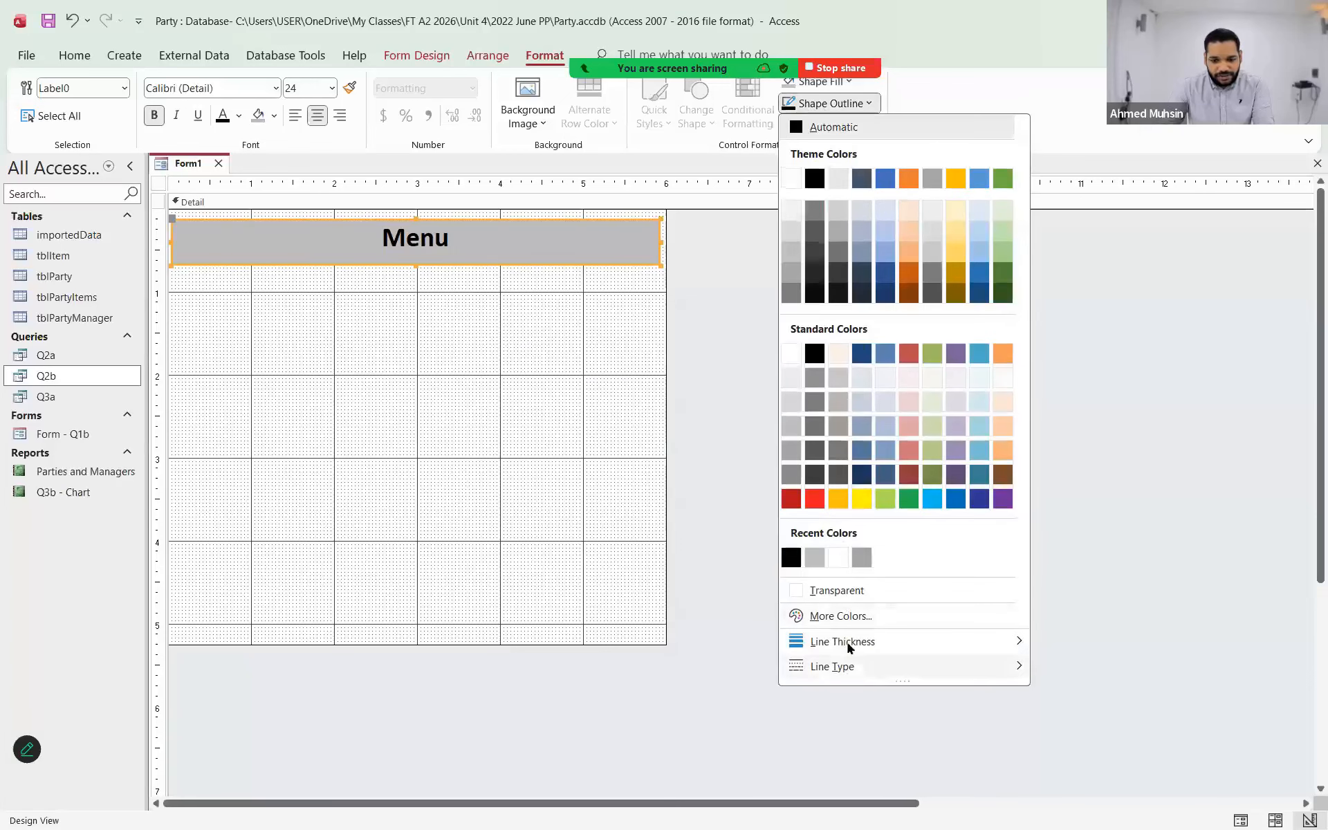
mouse_move(933, 643)
click(616, 497)
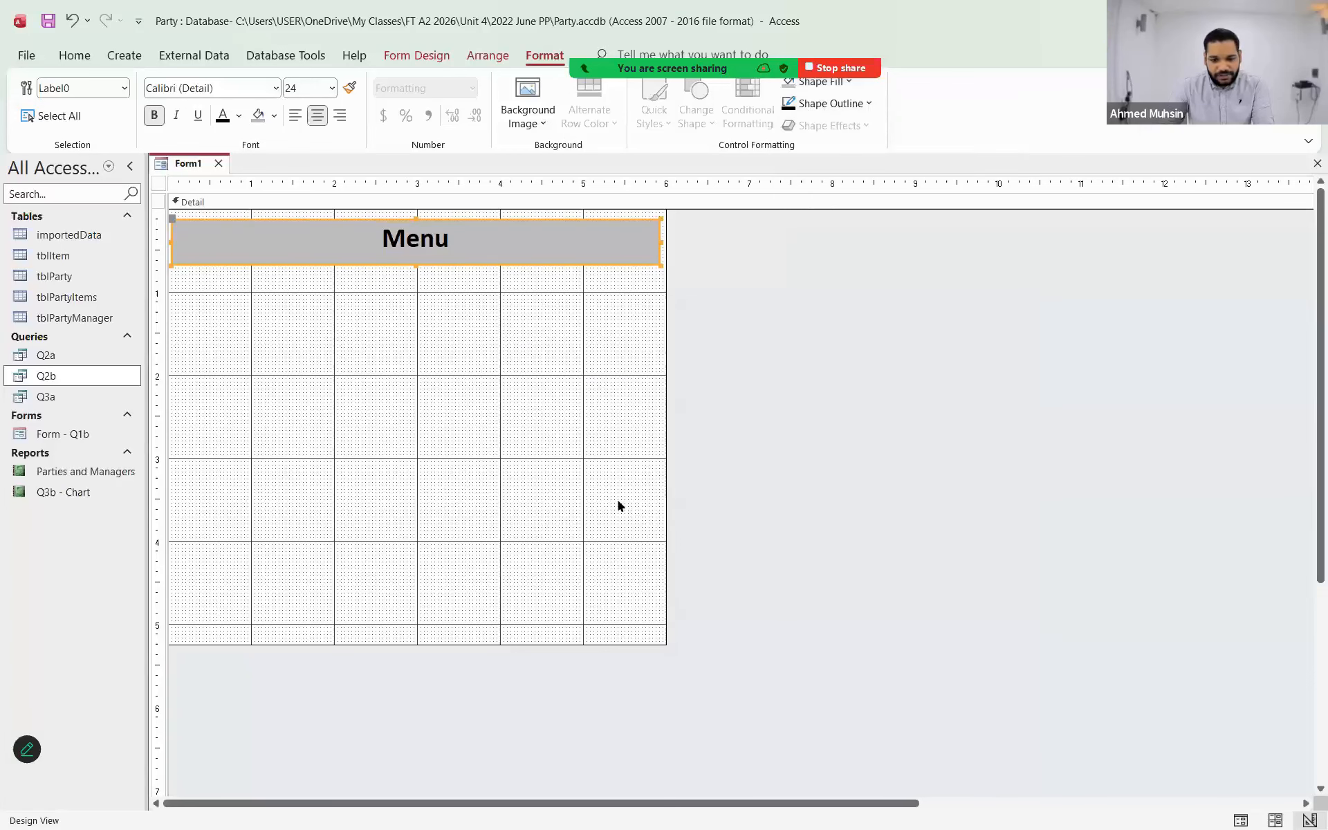
click(617, 497)
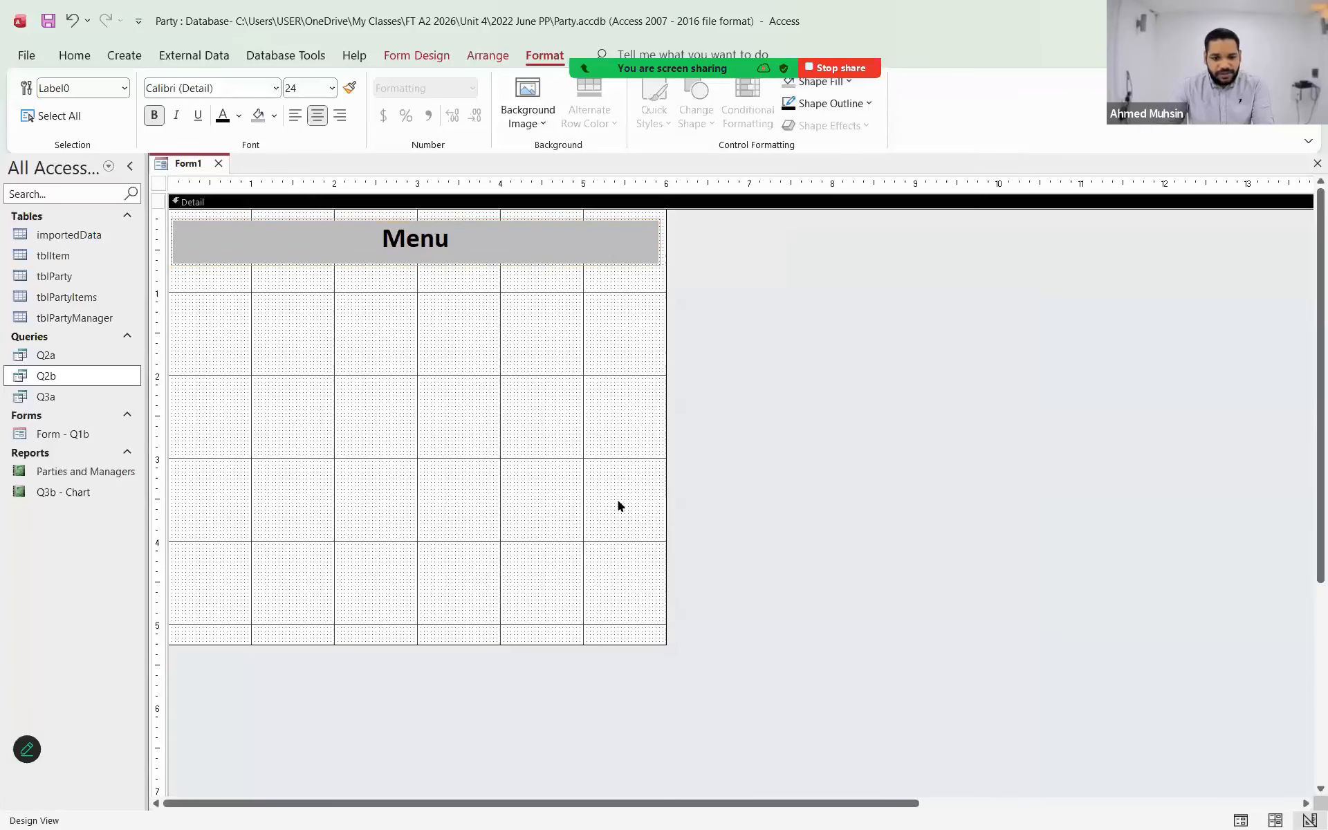
- Show the form in Layout view and reapply the black outline to the "Menu" label
click(74, 55)
click(40, 121)
click(83, 197)
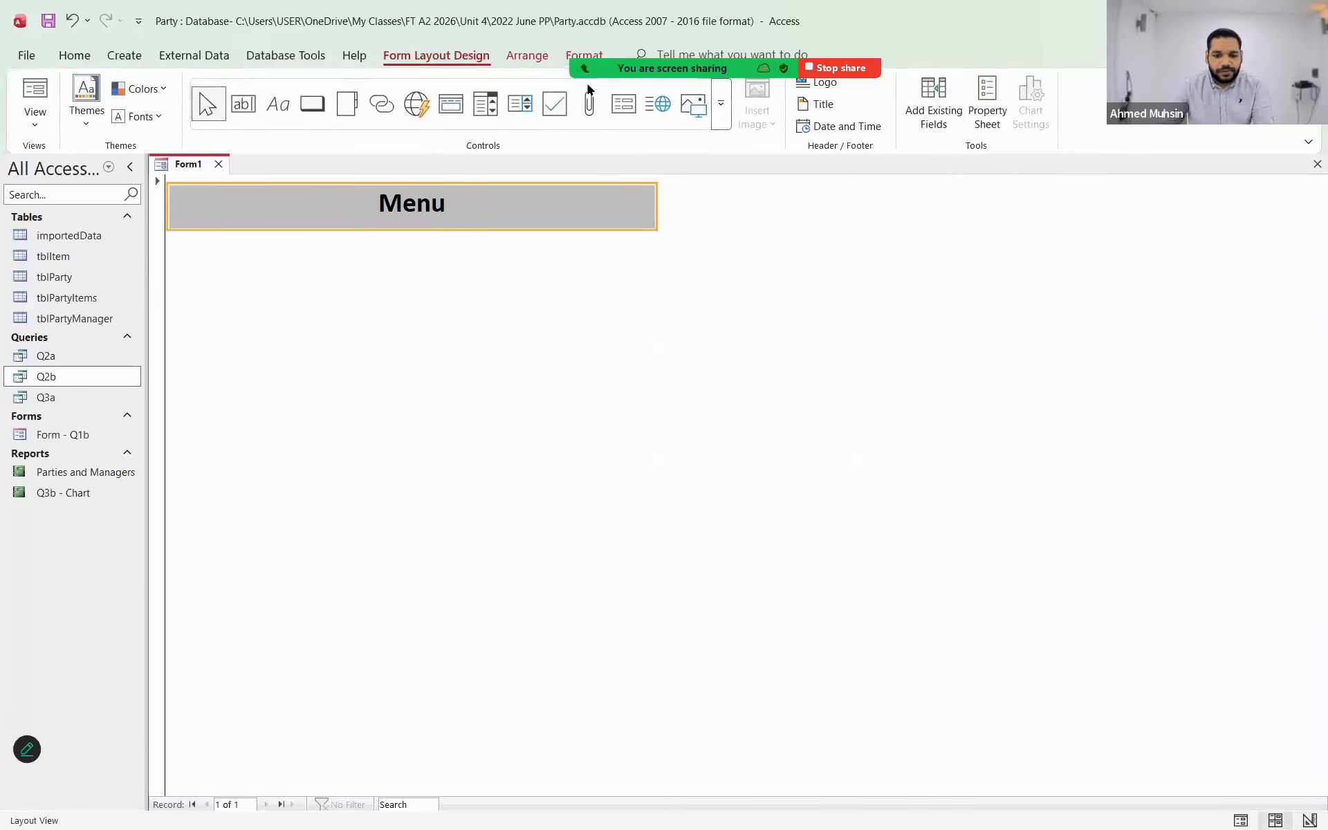
click(583, 56)
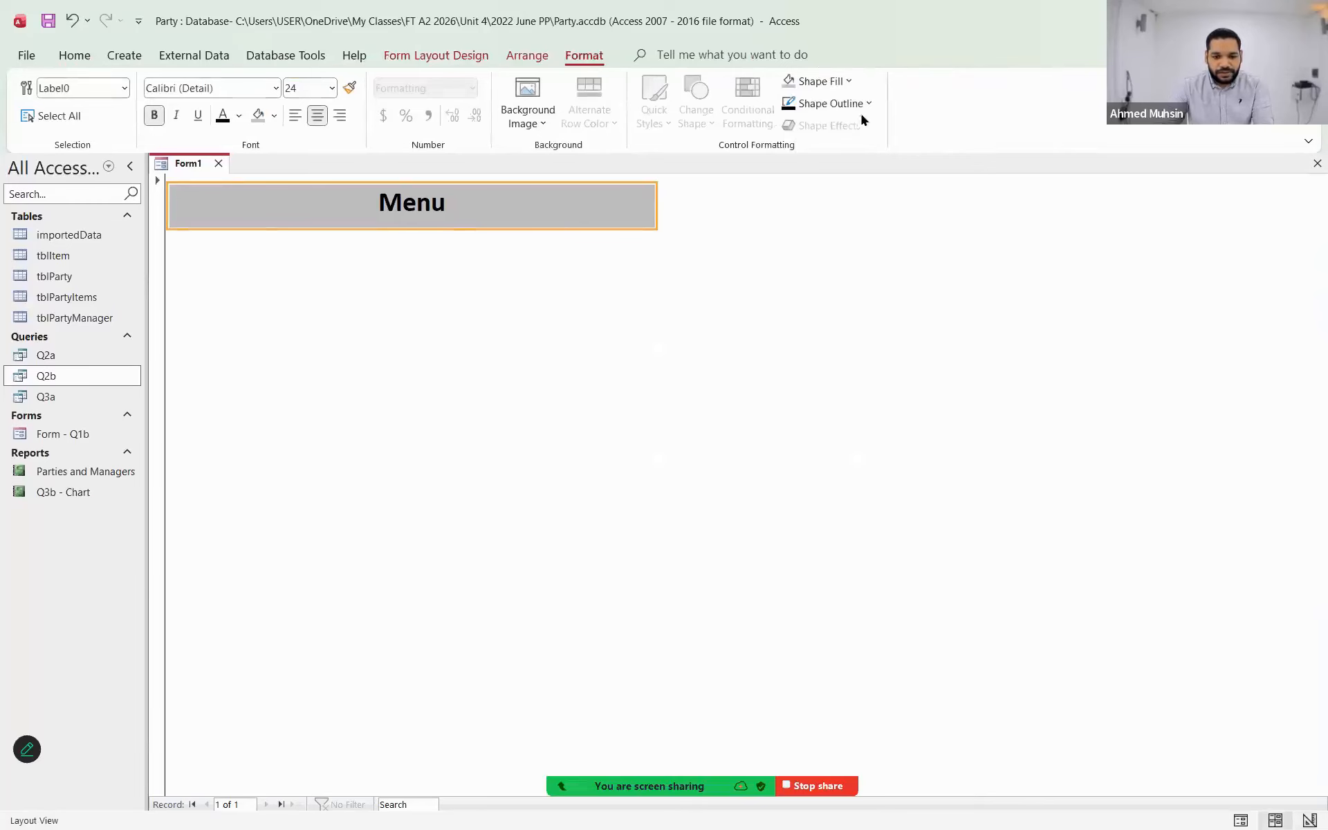
click(859, 106)
click(815, 181)
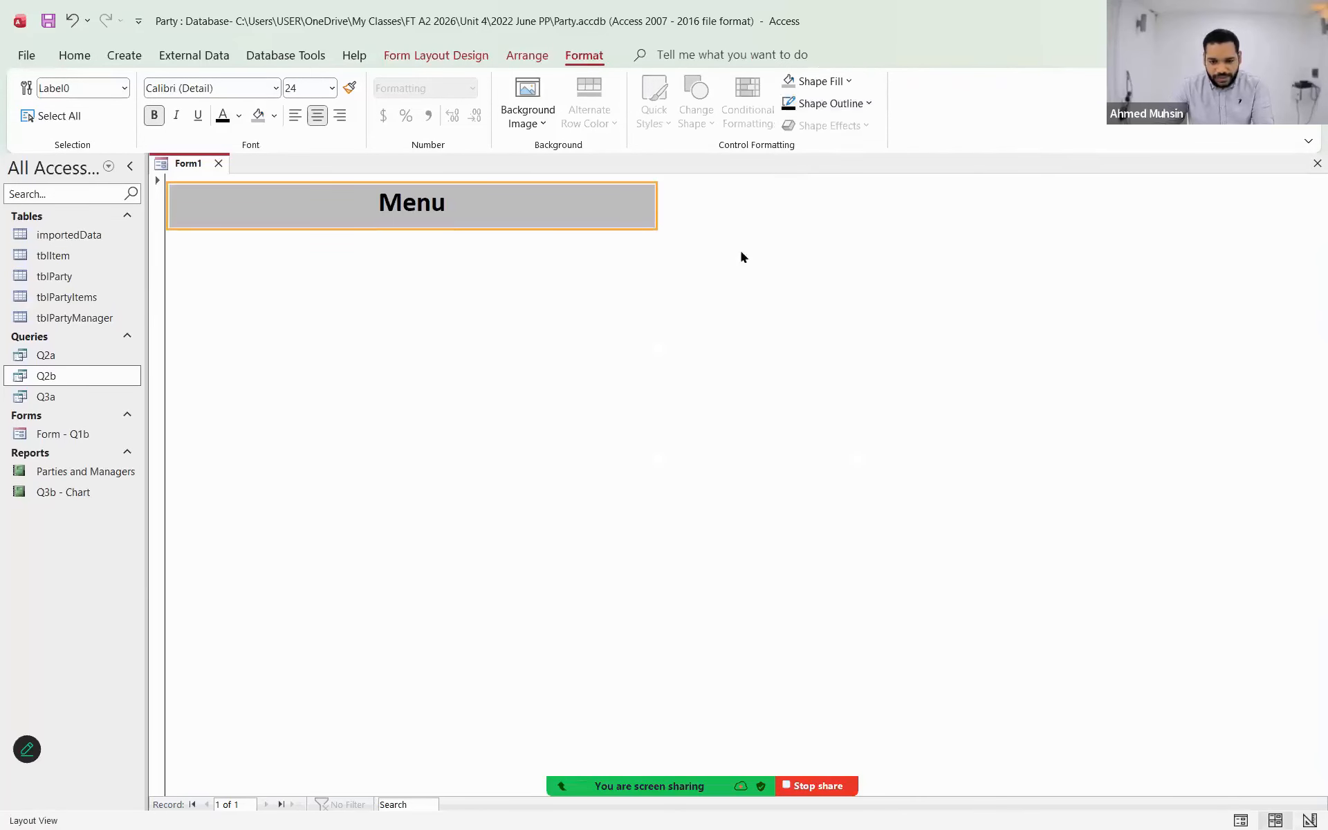
click(722, 294)
click(828, 87)
click(634, 219)
click(829, 103)
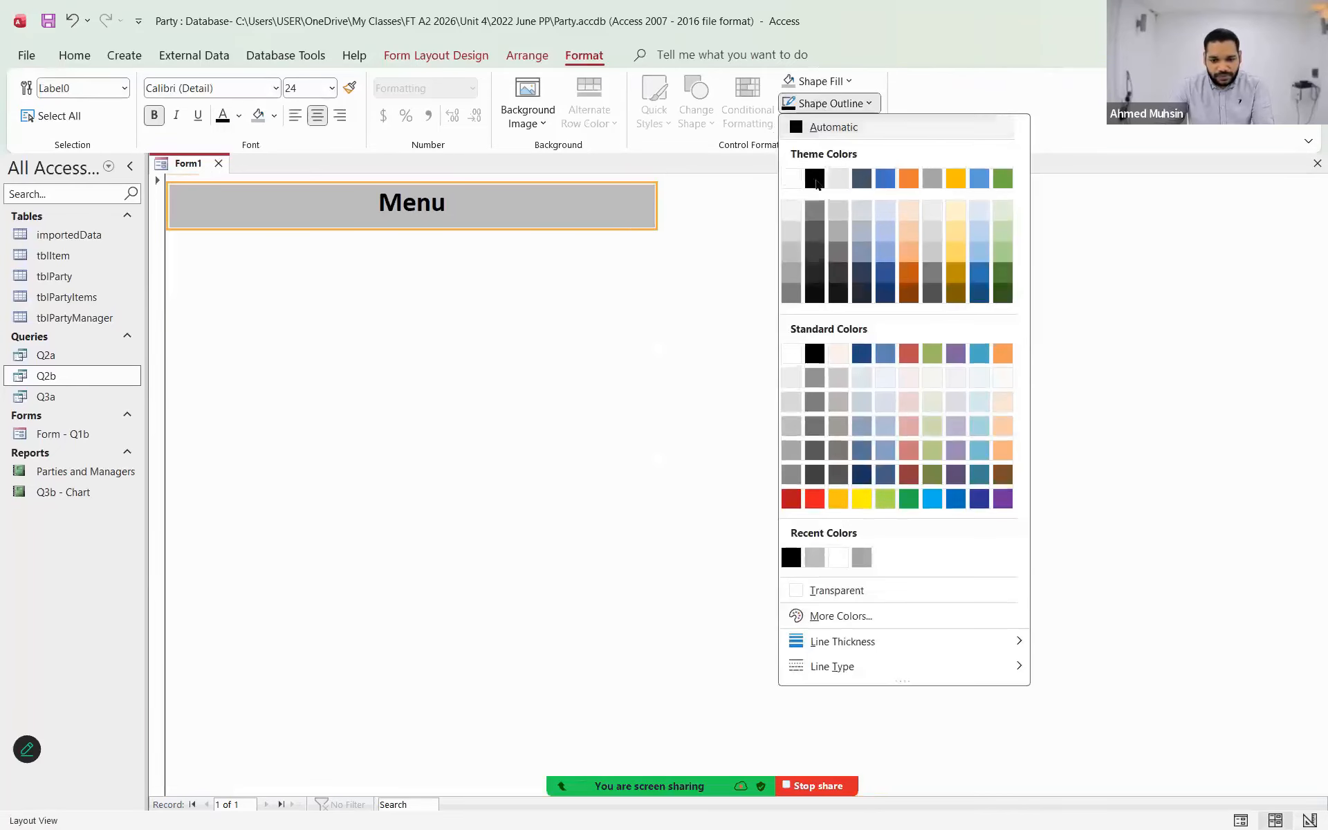
click(816, 183)
- Thicken the "Menu" label's outline, trying the fifth line thickness and settling on the fourth
click(828, 104)
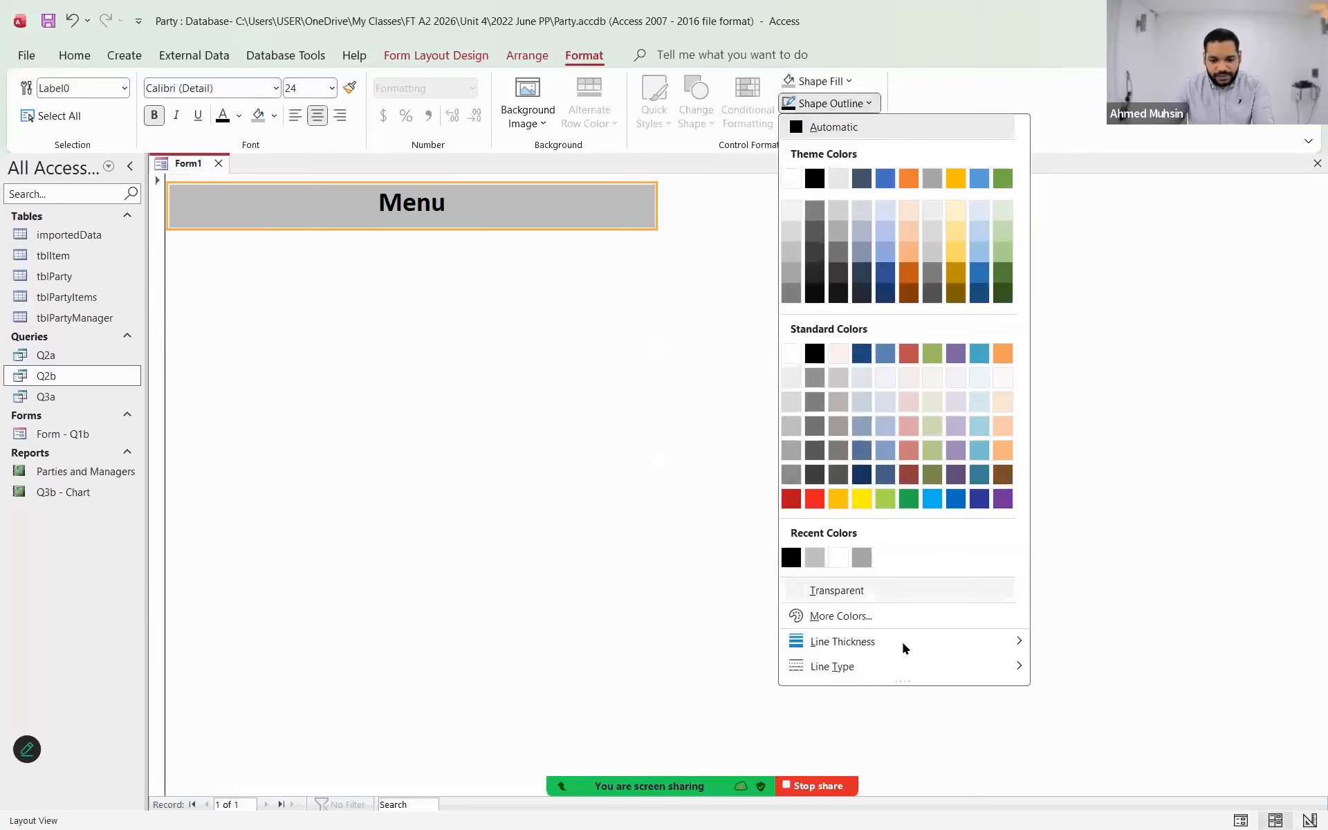
mouse_move(902, 639)
click(1047, 694)
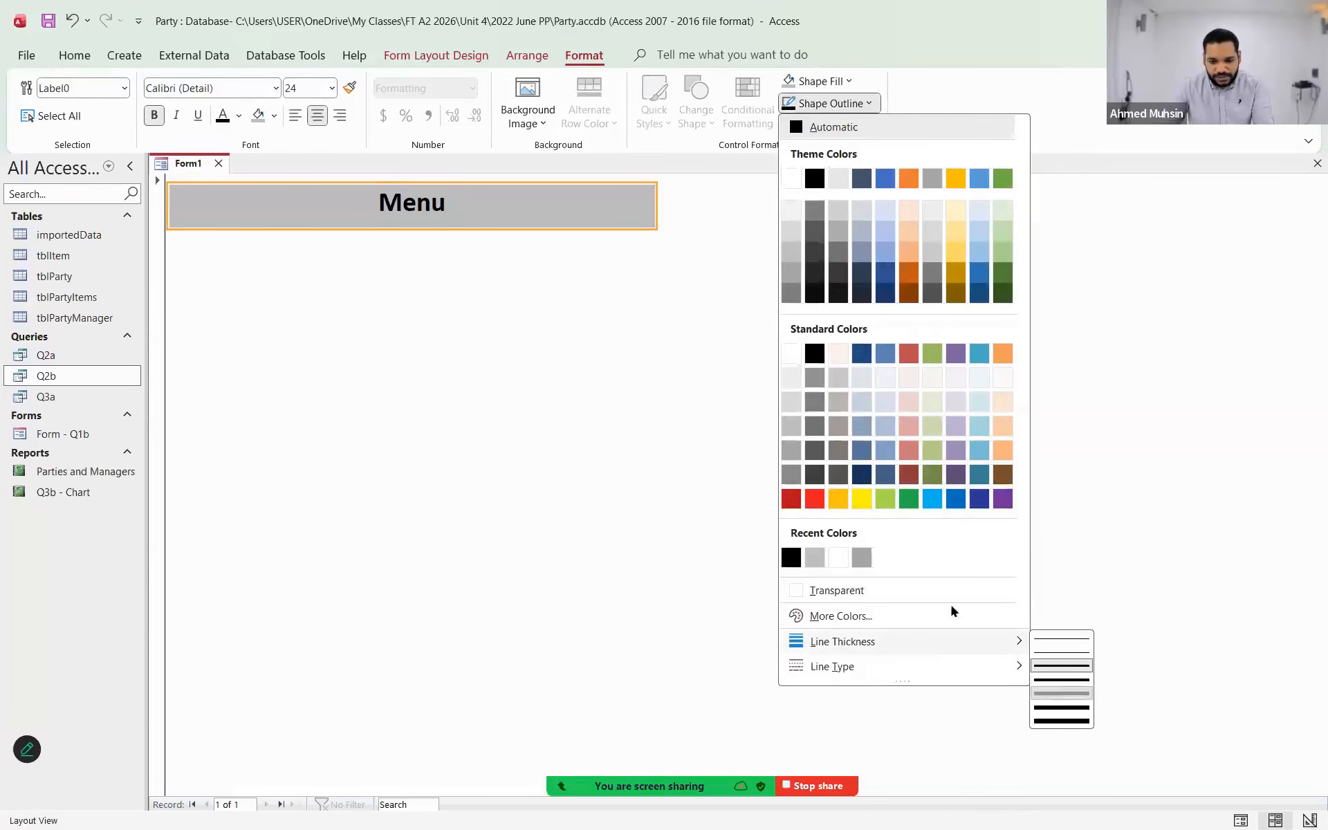
click(894, 554)
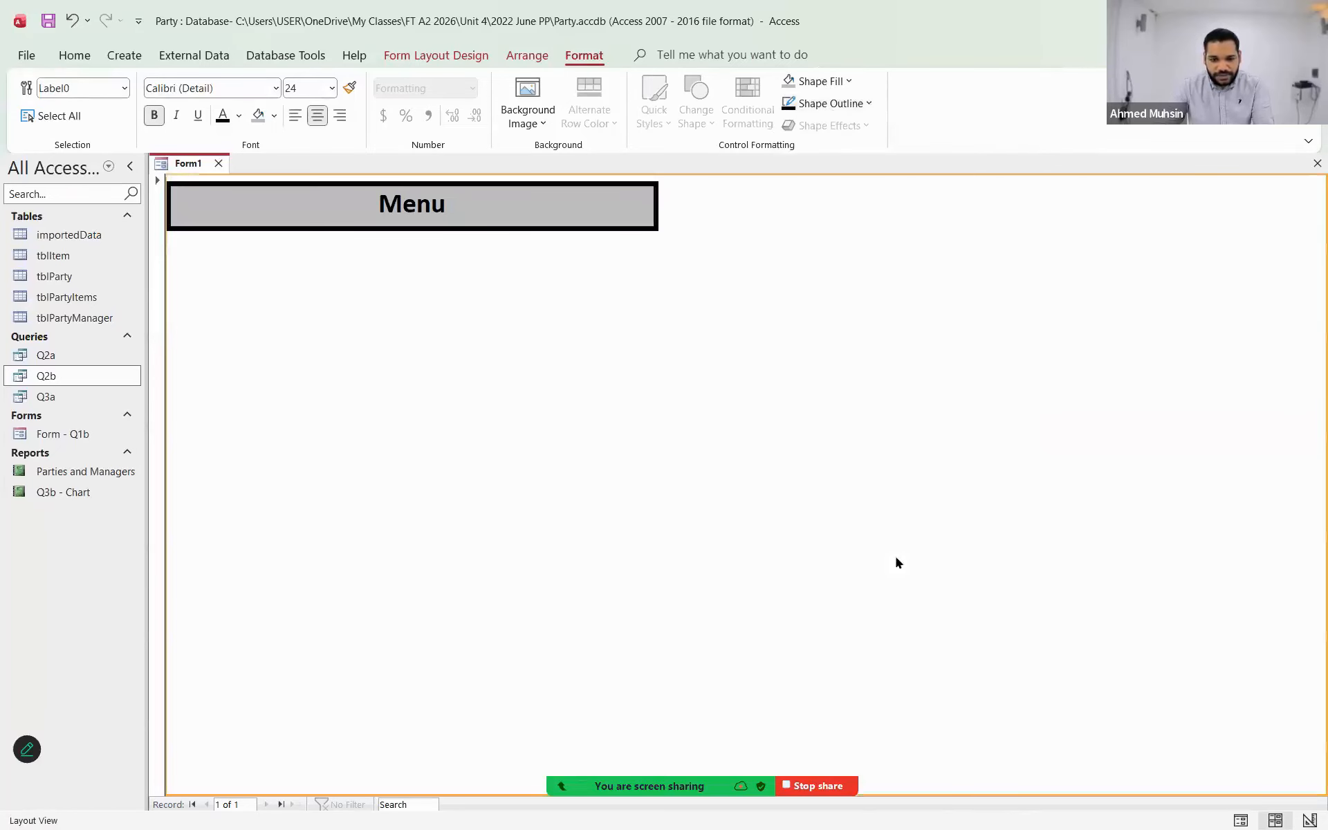
click(619, 225)
click(829, 102)
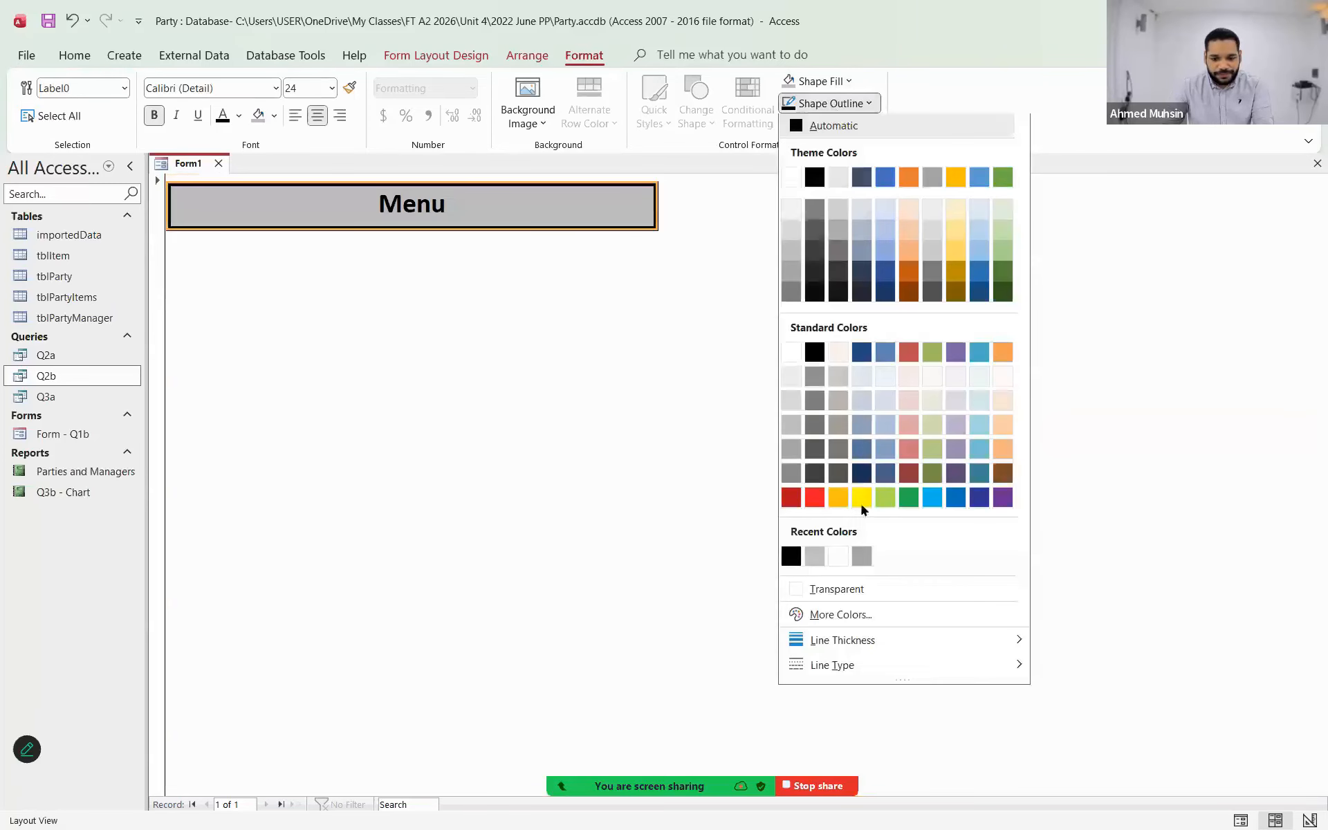
mouse_move(867, 641)
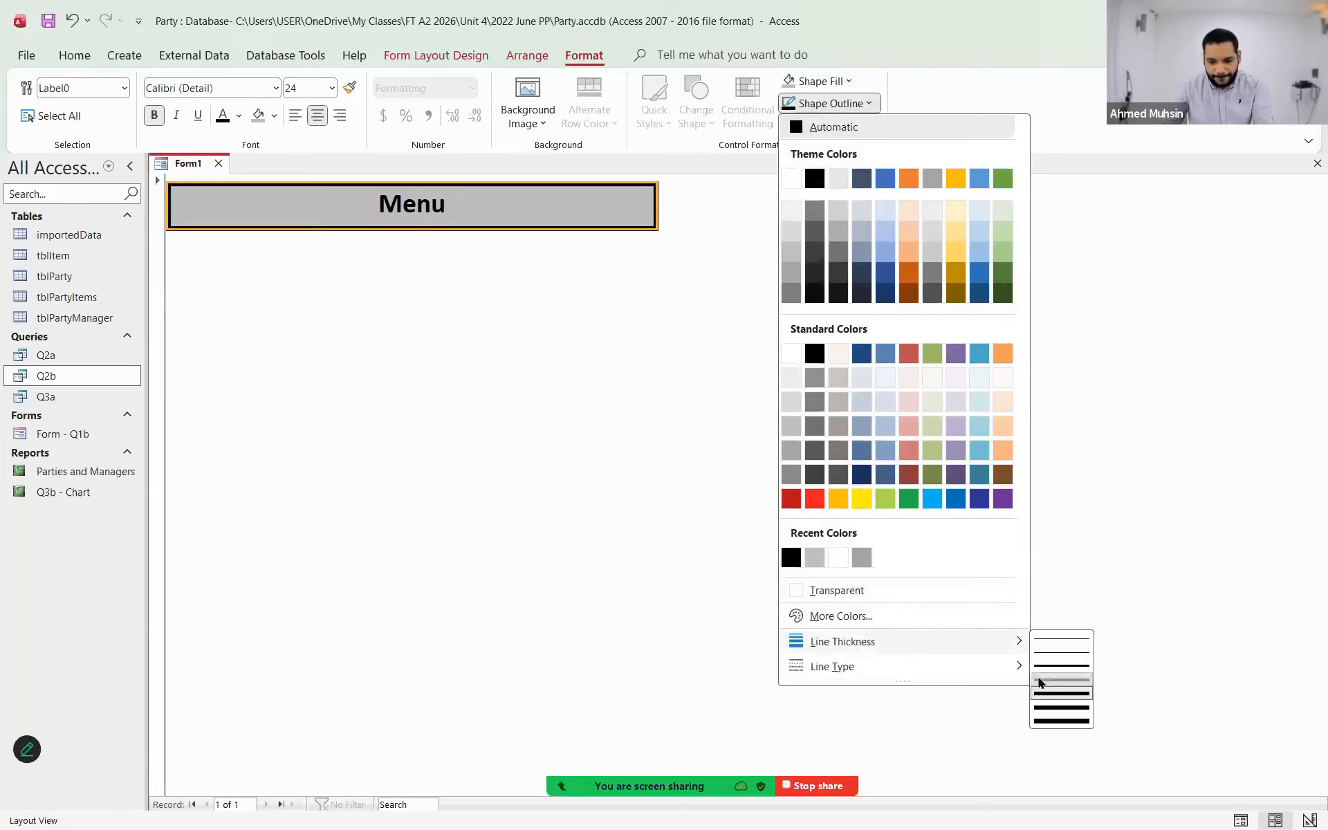
click(1037, 680)
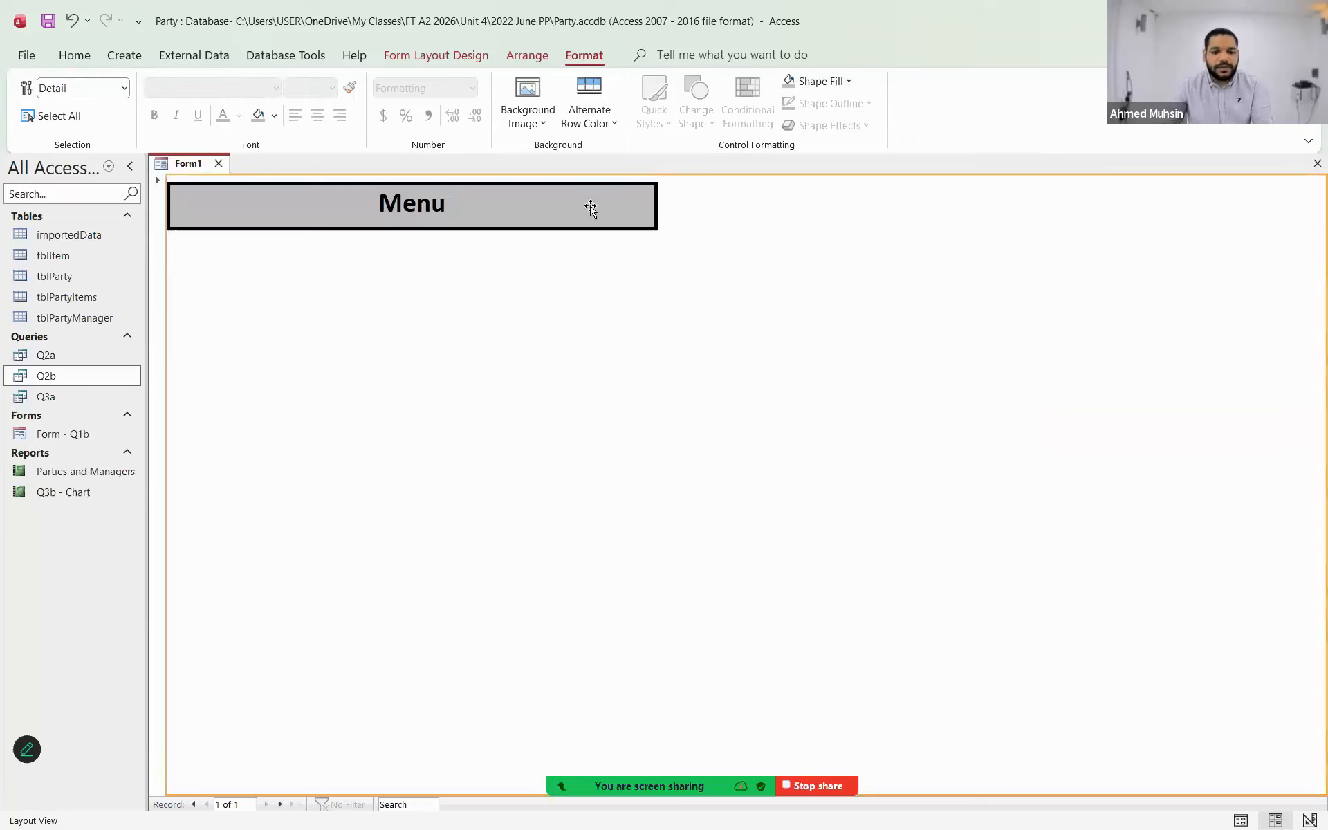
- Nudge the "Menu" label slightly to the right to leave a margin at the form's left edge
key(Right)
key(Right)
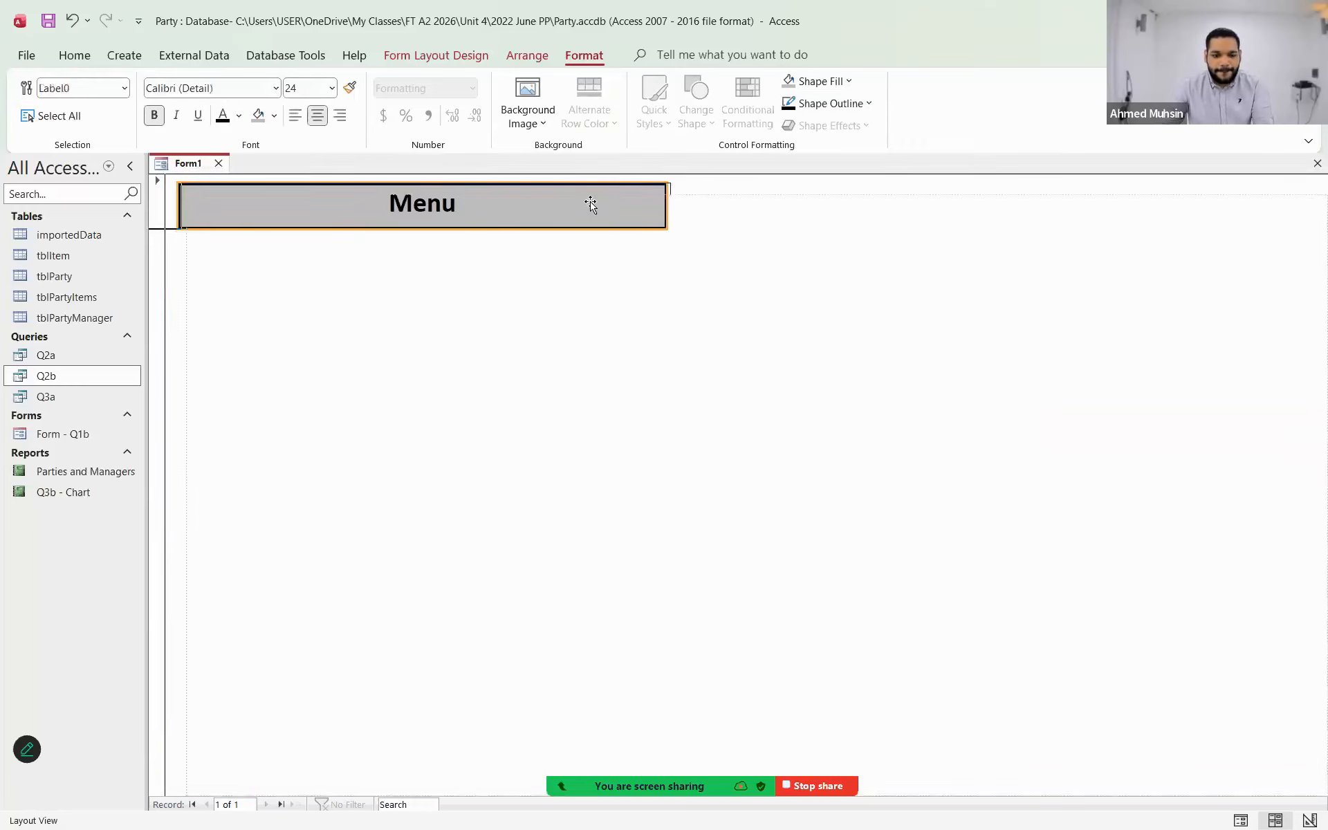
click(605, 392)
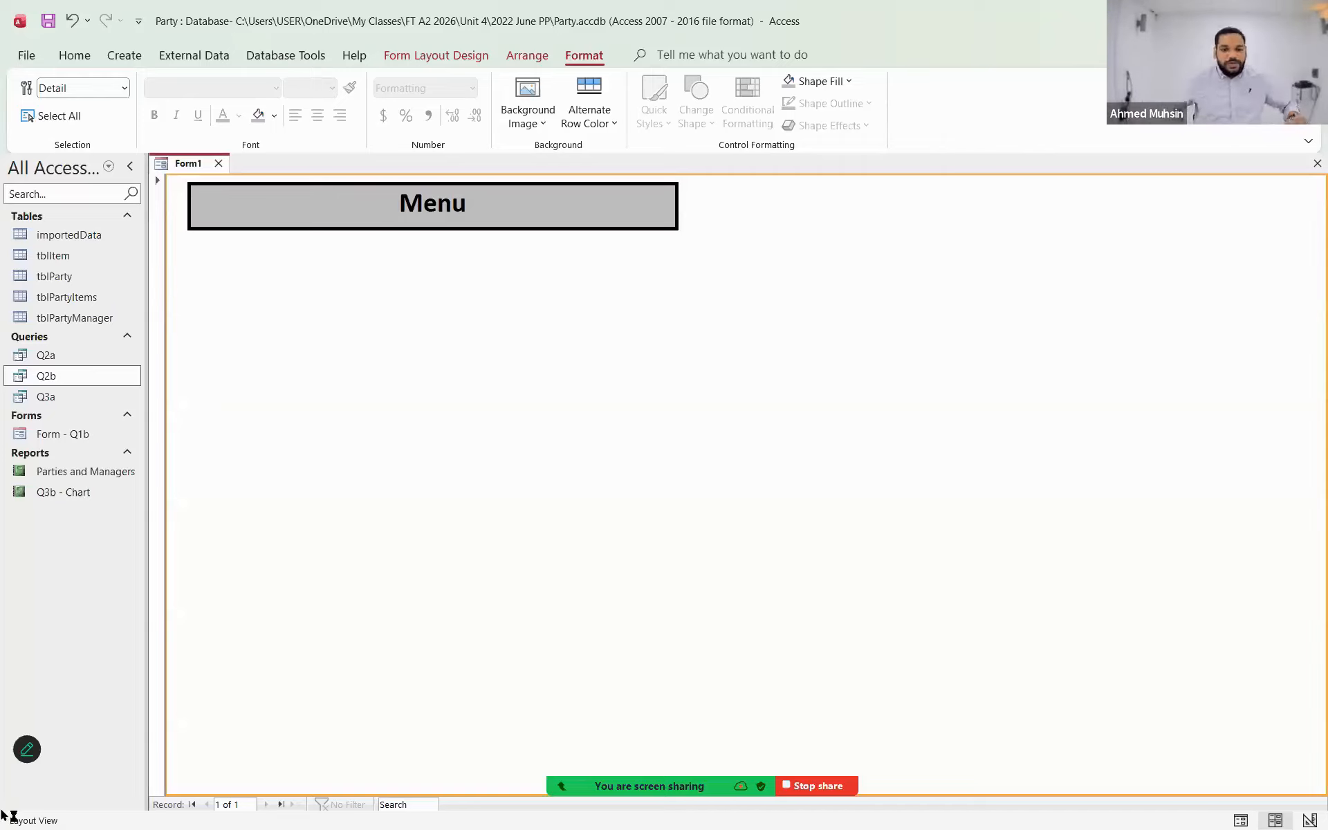
- After checking Figure 2, return the form to Design view and enlarge its grid to about 6.6 wide by 5.2 high on the rulers
key(alt+Tab)
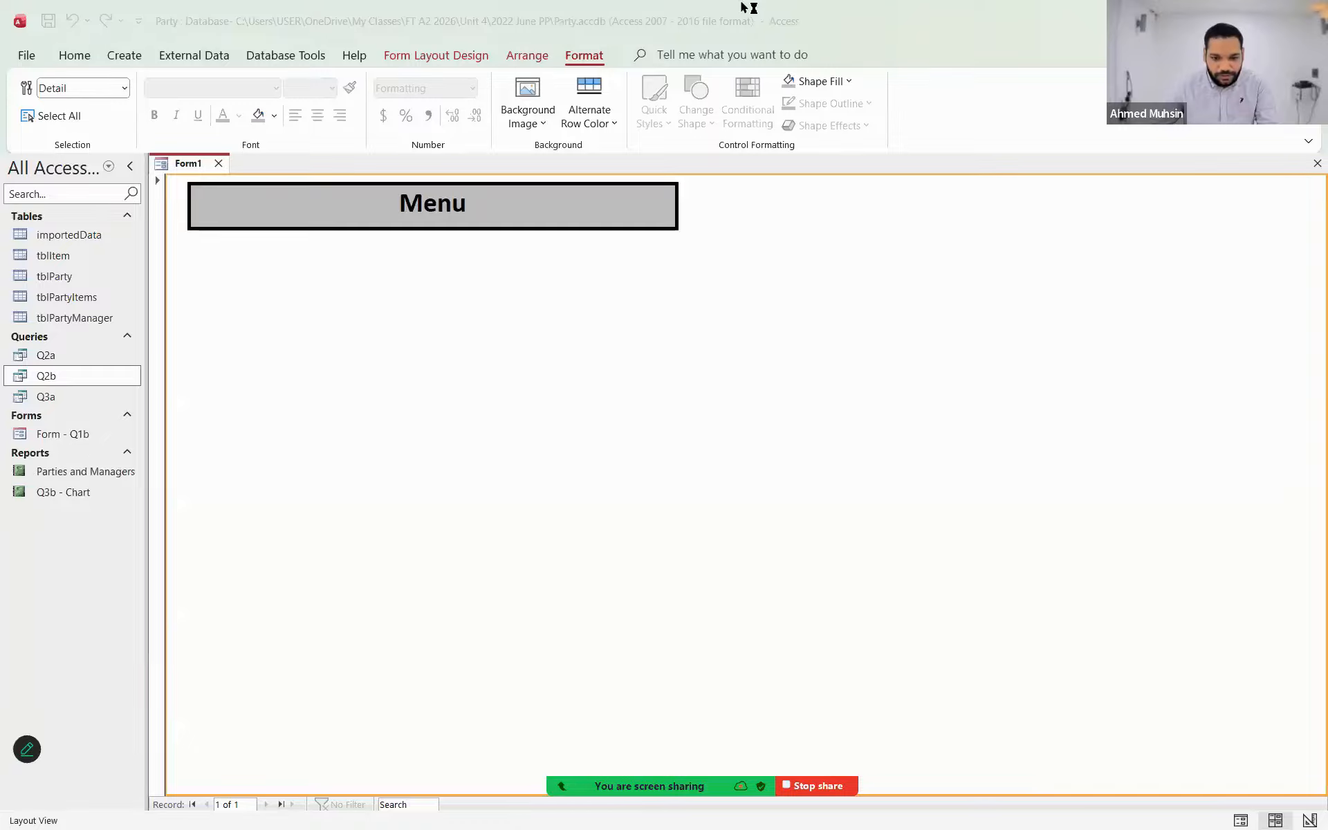
key(alt+Tab)
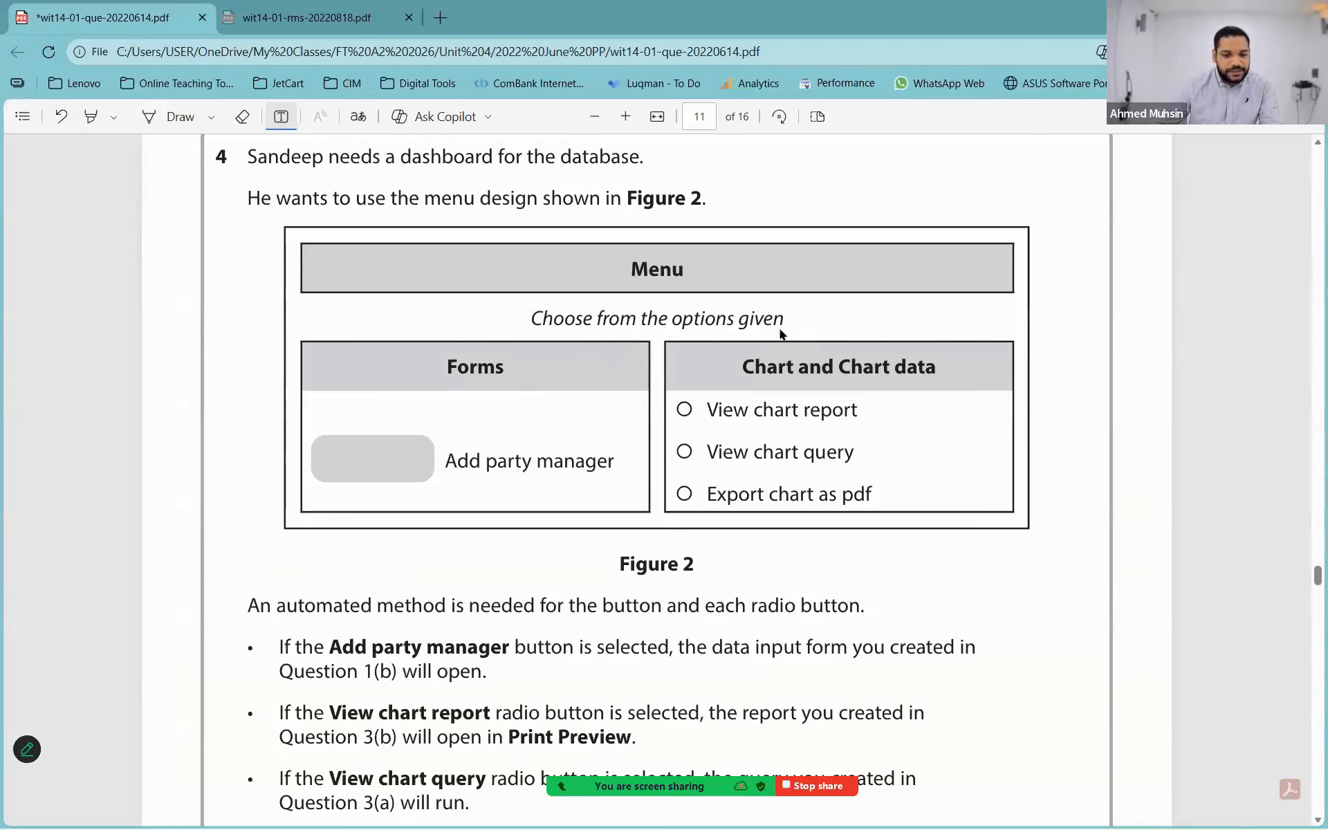
key(alt+Tab)
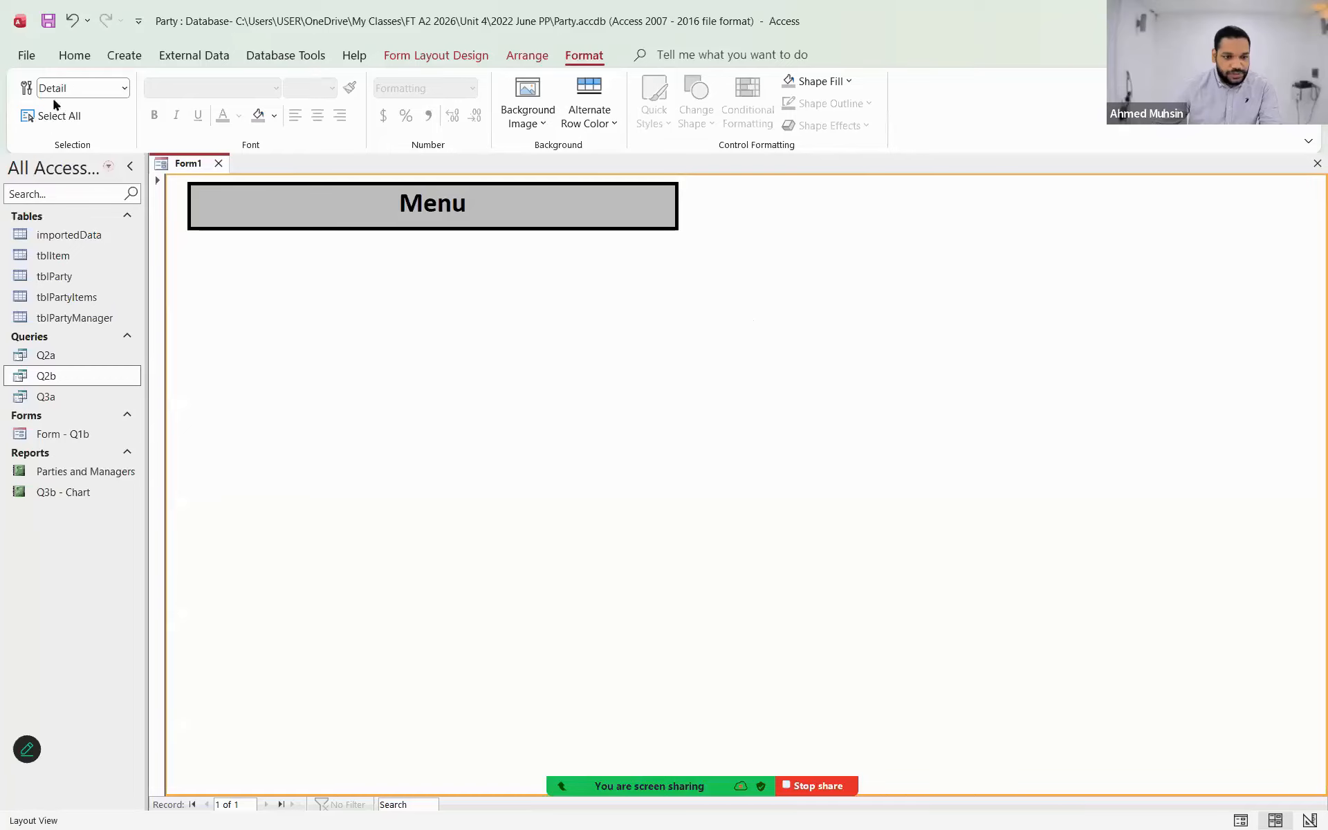
click(74, 55)
click(38, 124)
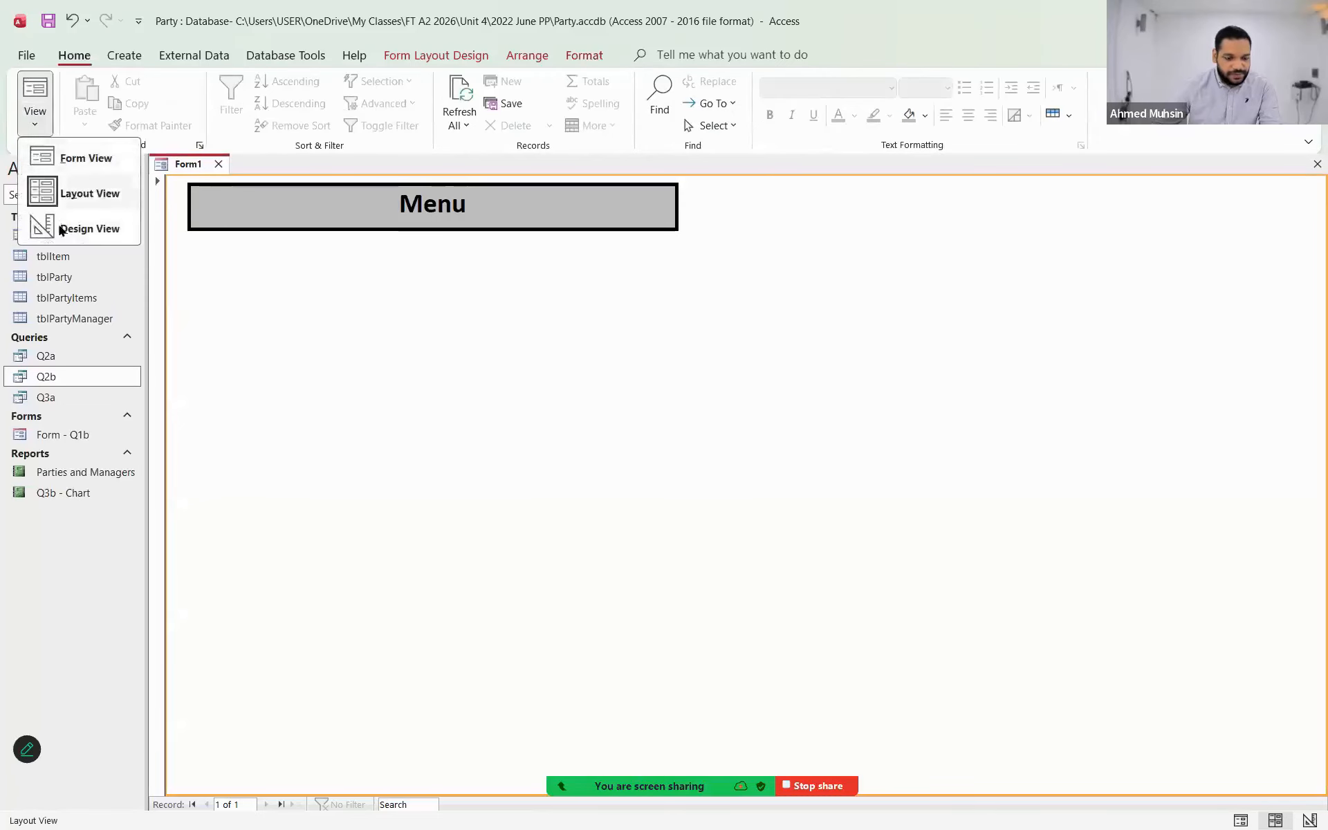
click(86, 228)
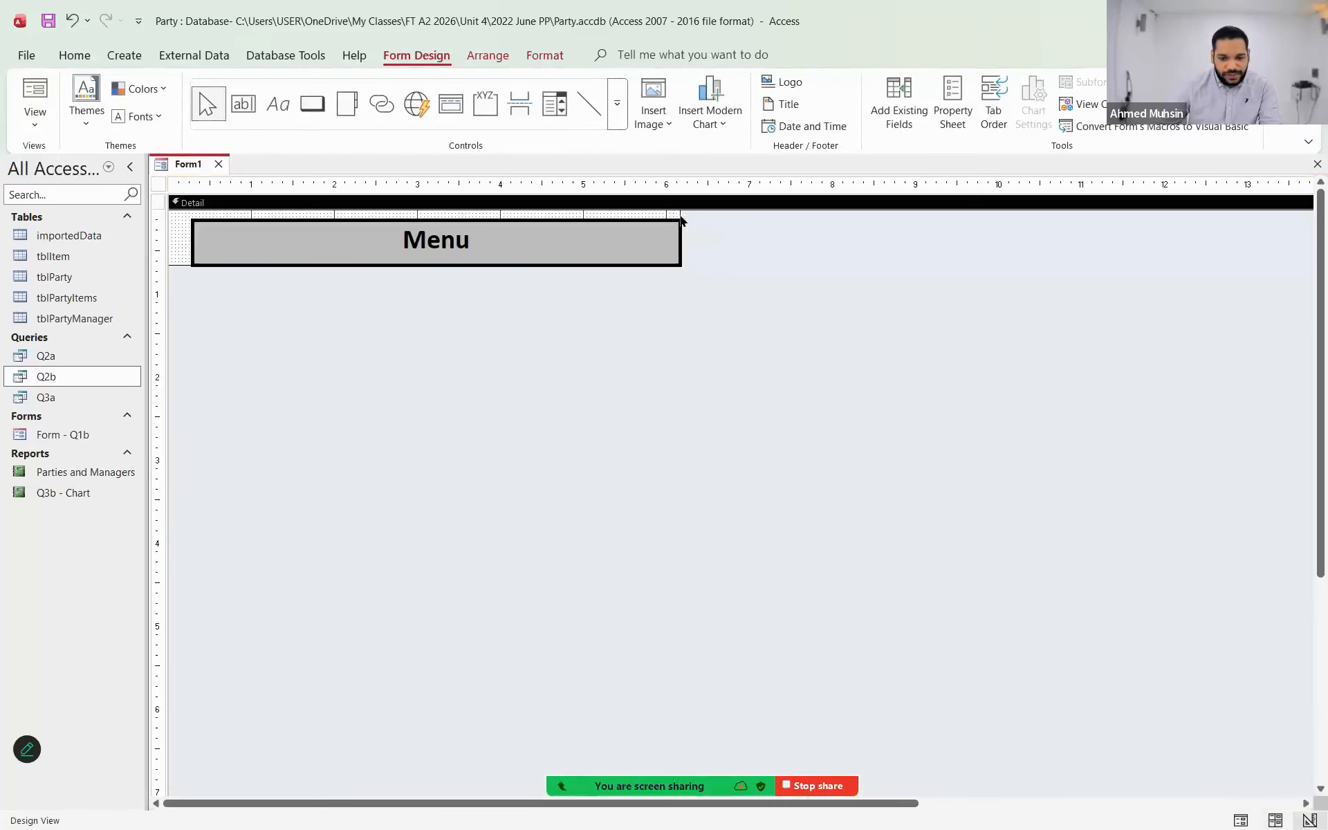
drag(681, 213, 715, 213)
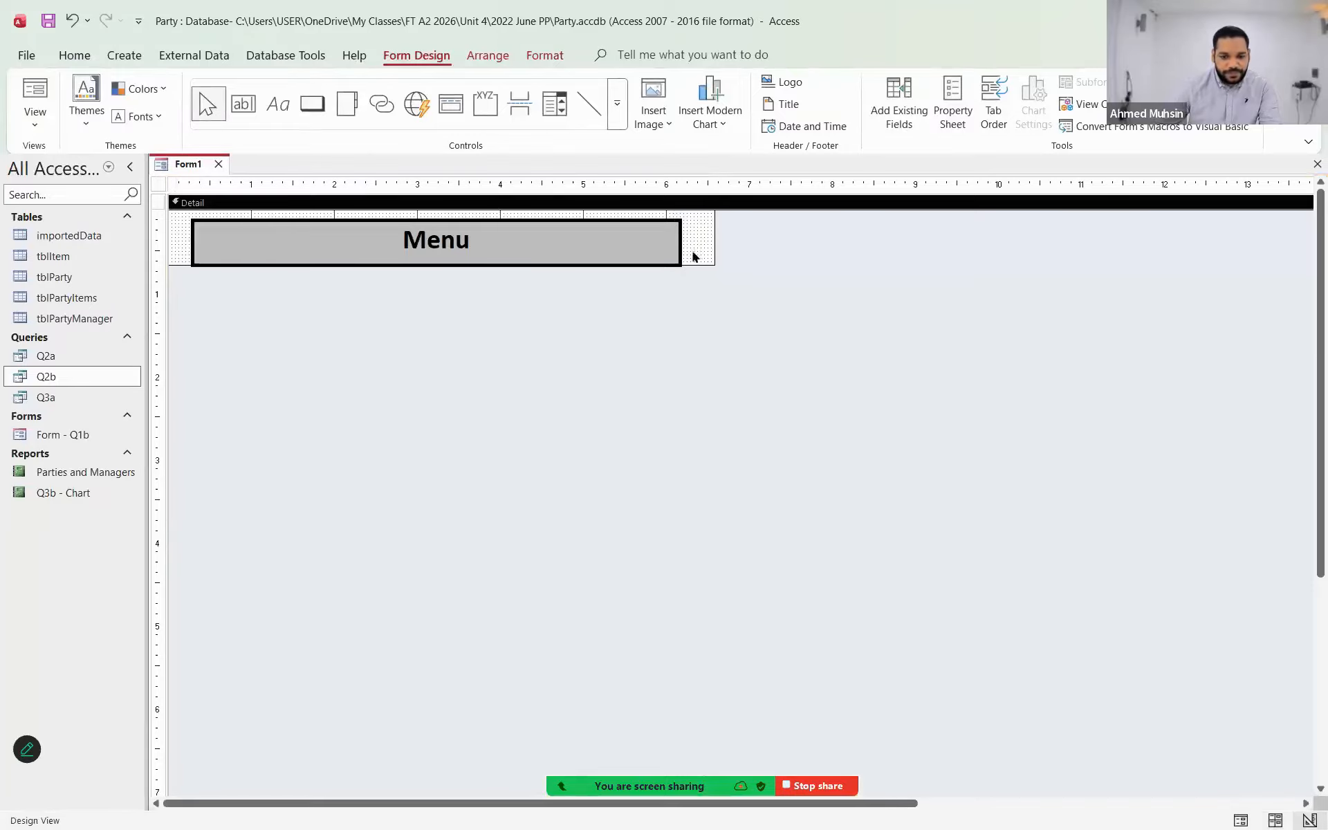
drag(691, 261, 705, 637)
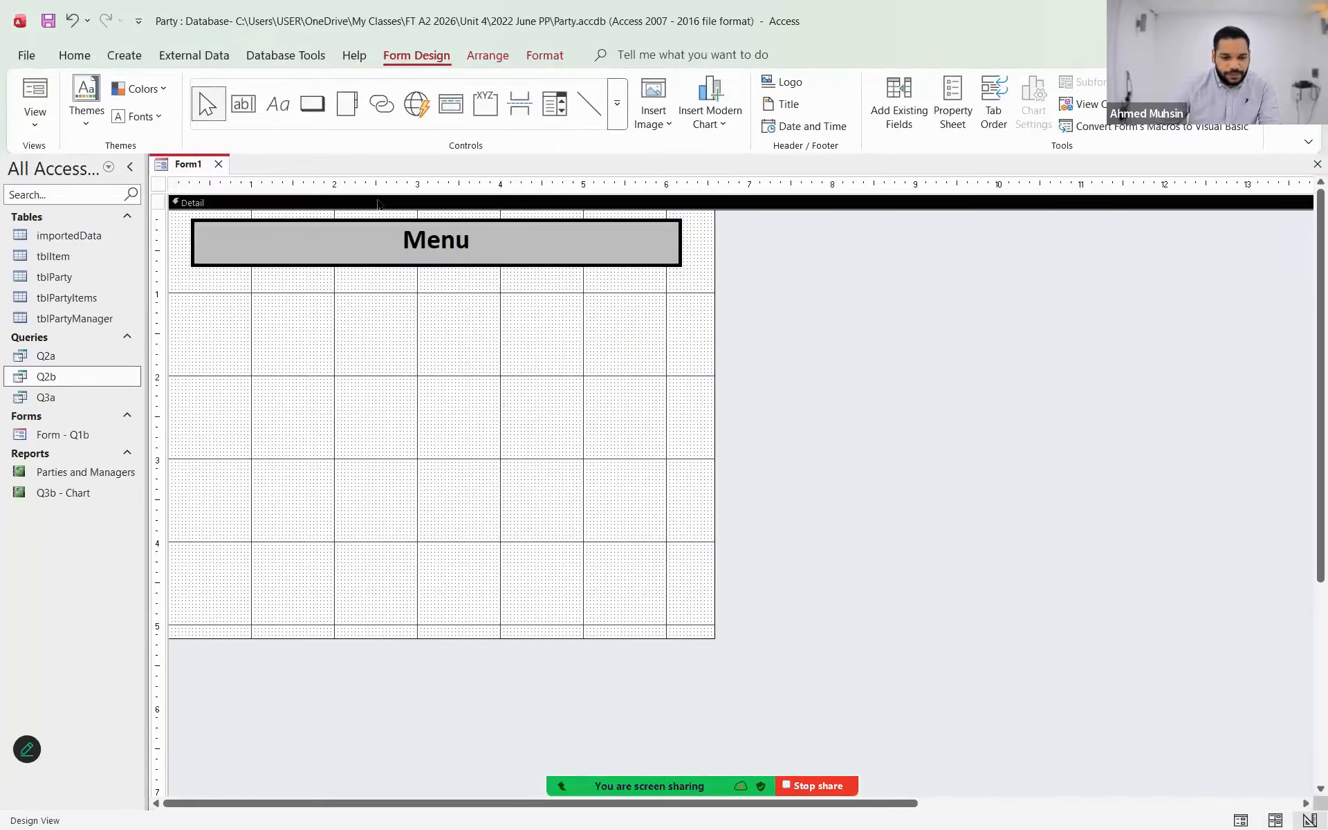
- Add a "Choose from the Options Given" label just below the "Menu" label, matching its width
click(278, 104)
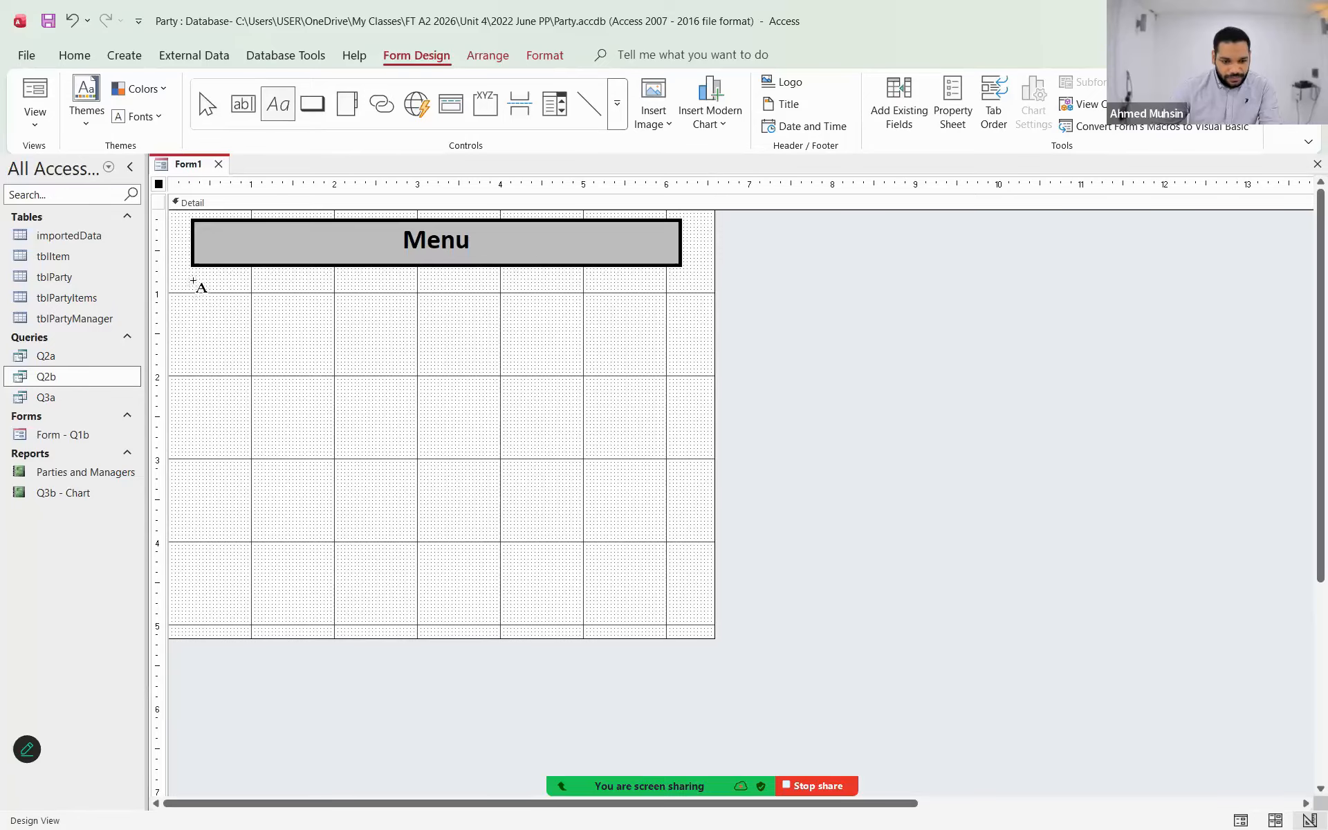
drag(192, 278, 681, 315)
text(Ch)
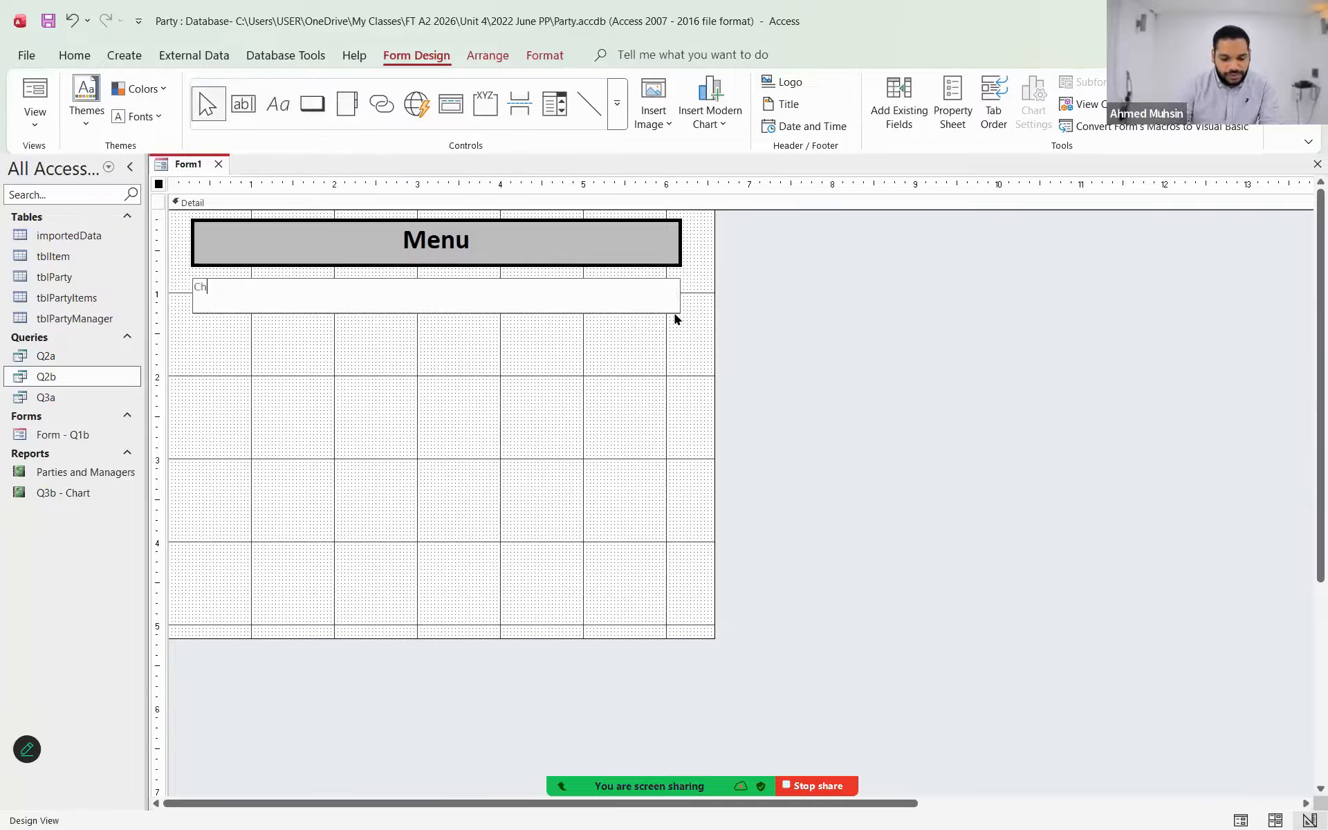
text(oose from the Options Given)
click(611, 339)
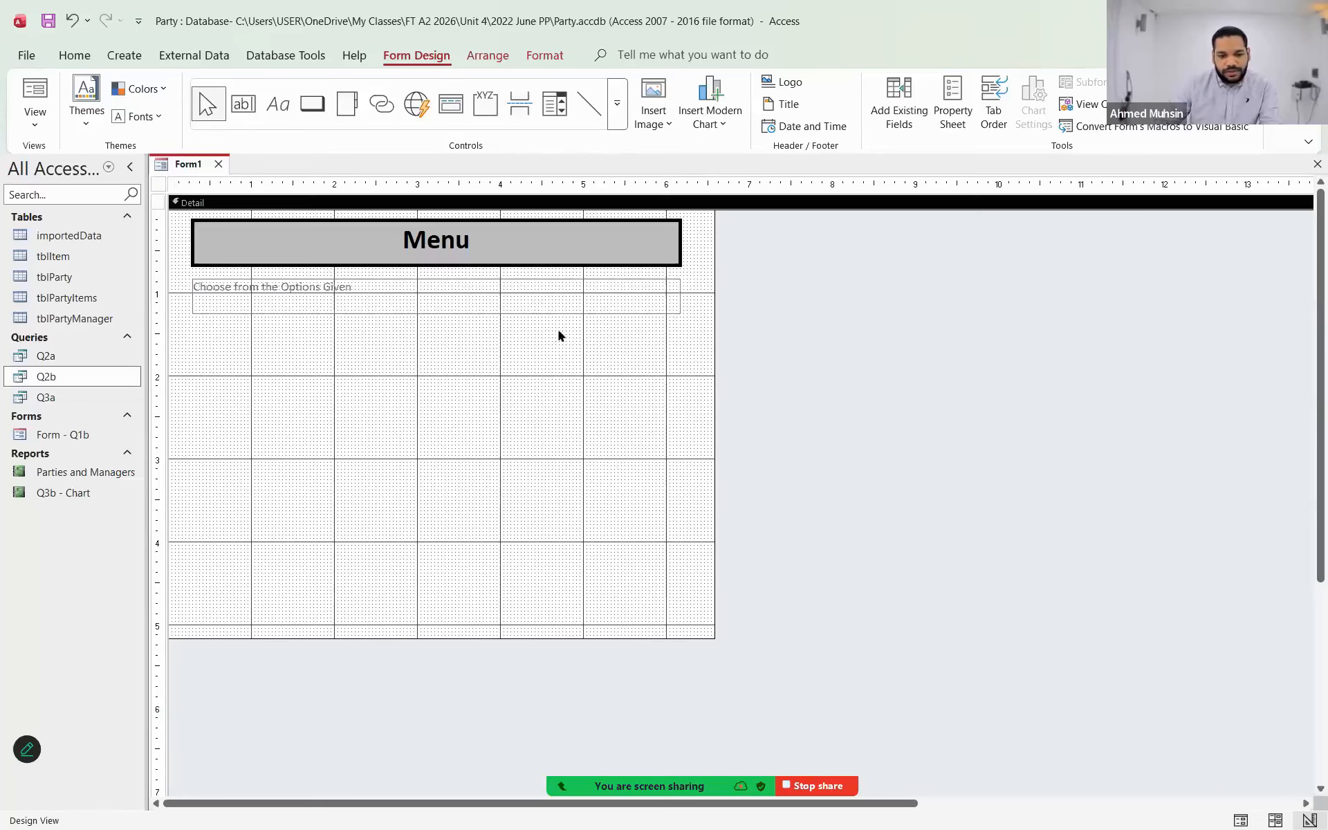
- Set the "Choose from the Options Given" label's font size to 16
click(540, 308)
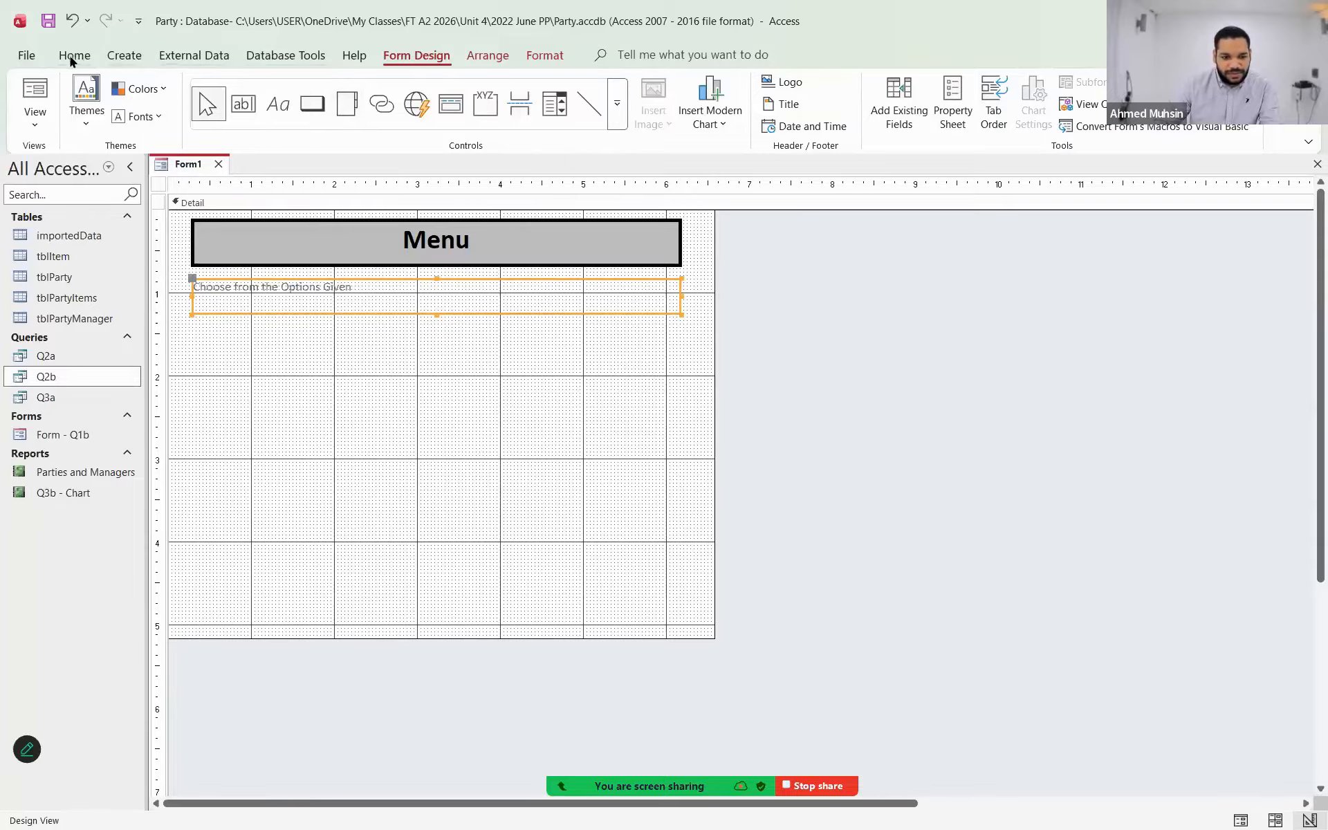
click(529, 55)
click(305, 84)
text(16)
key(Return)
click(305, 84)
text(16)
key(Return)
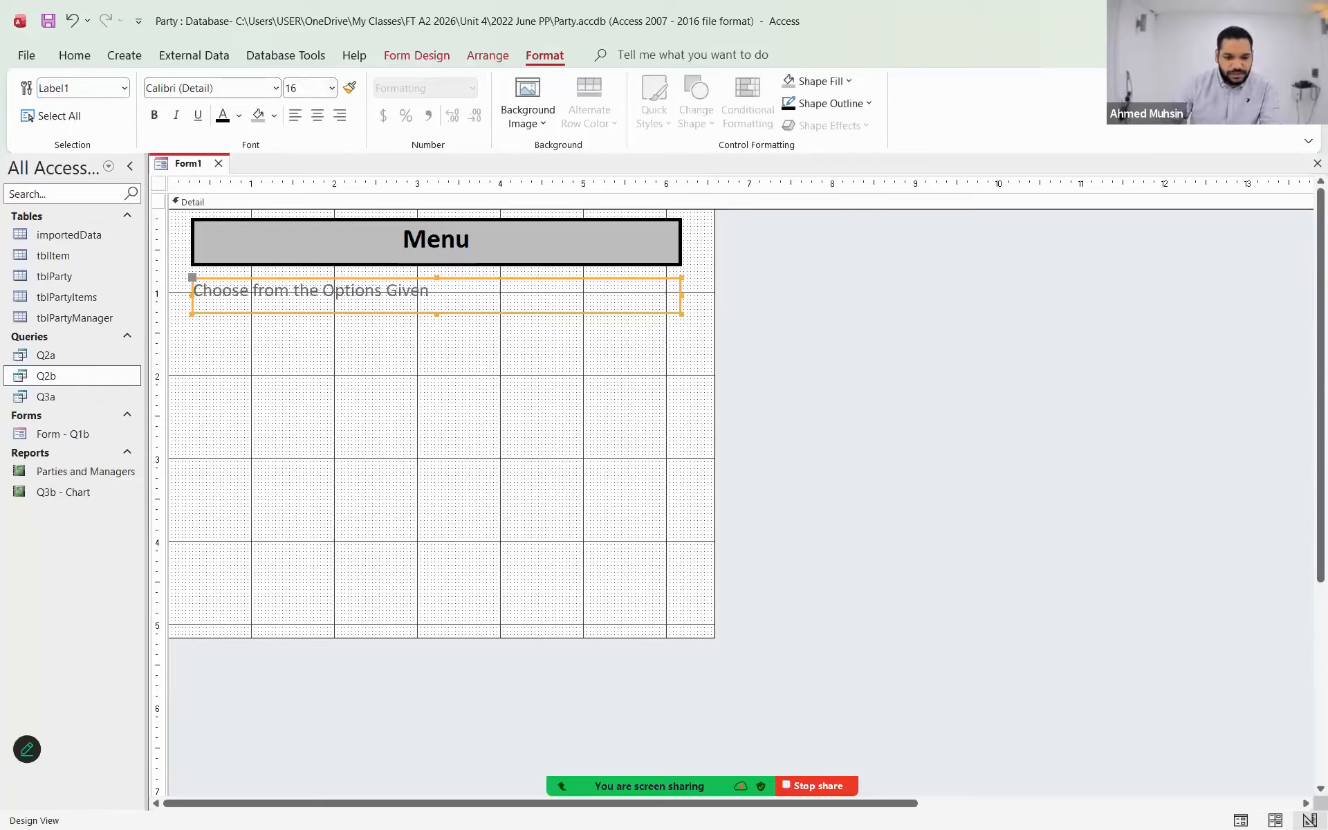
- Center the "Choose from the Options Given" text, make it italic and black, and compare it with Figure 2
click(316, 115)
click(175, 114)
click(222, 115)
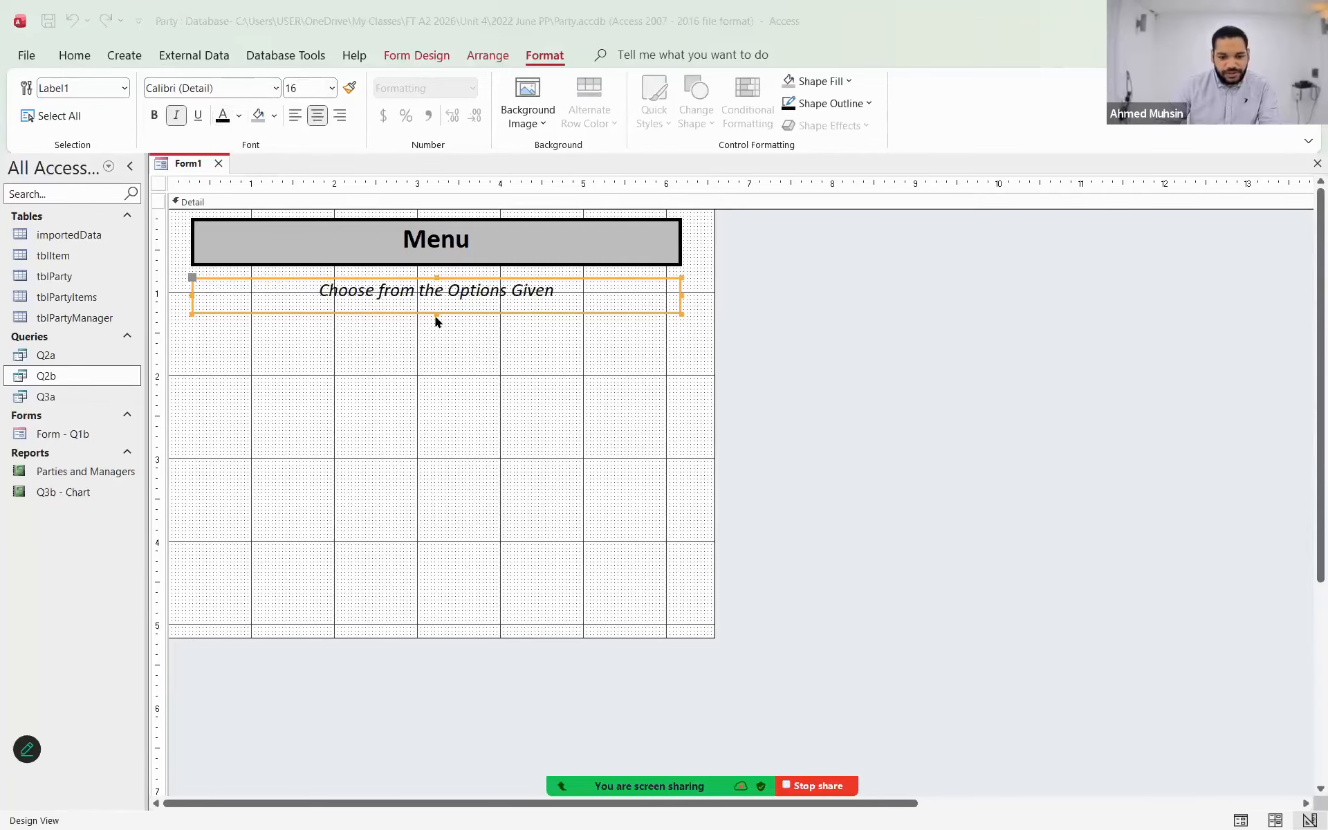
key(alt+Tab)
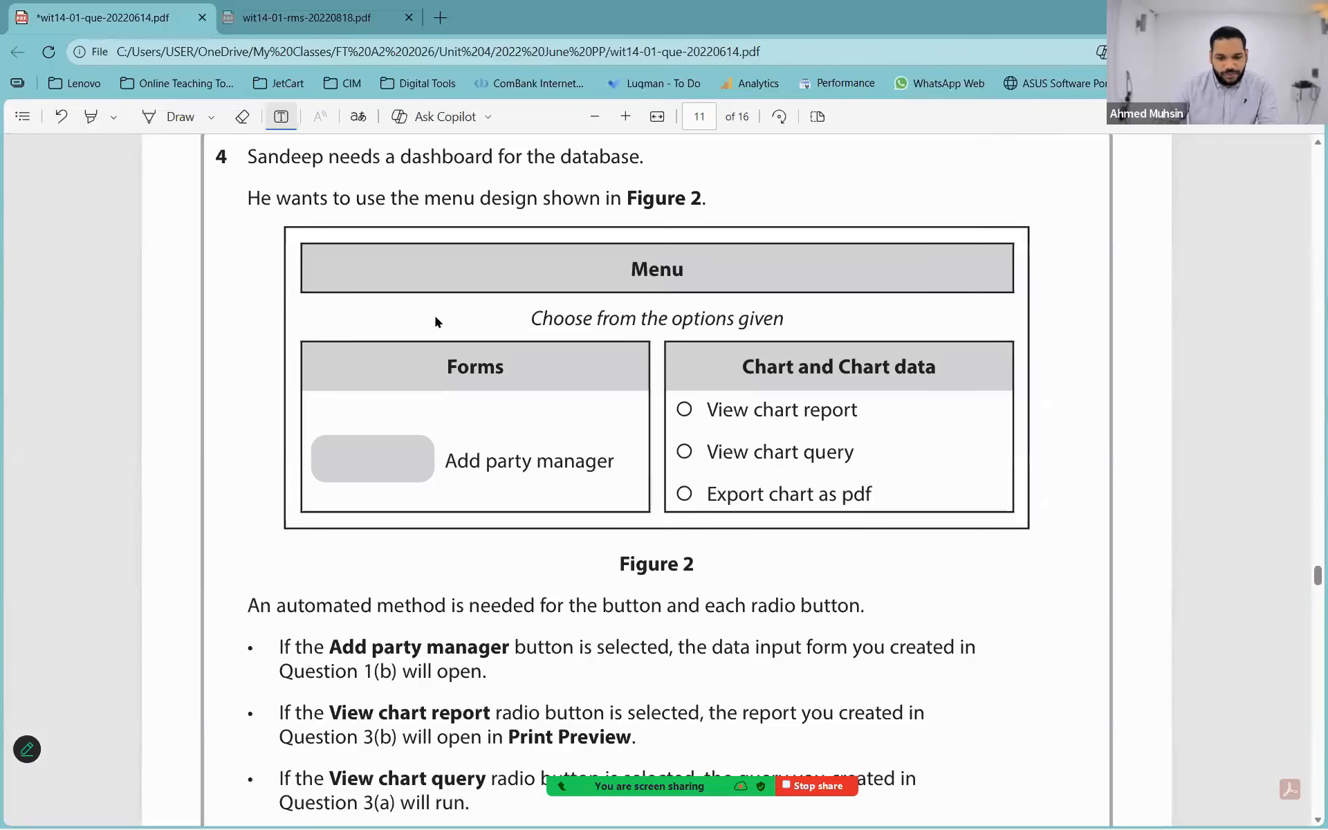
key(alt+Tab)
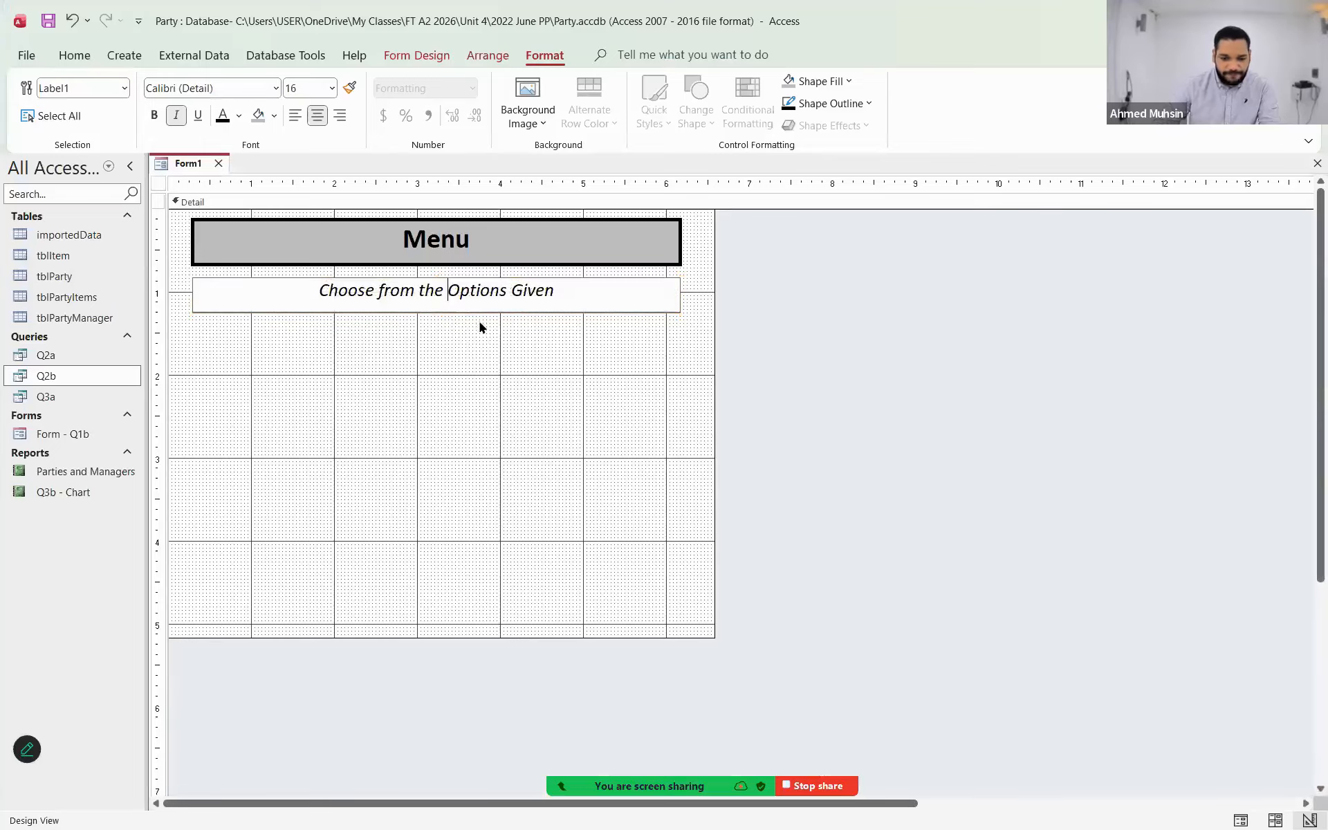
- Edit the label under "Menu" to read "Choose from the options given", with lowercase initials on the last two words
key(Delete)
text(o)
key(BackSpace)
text(o)
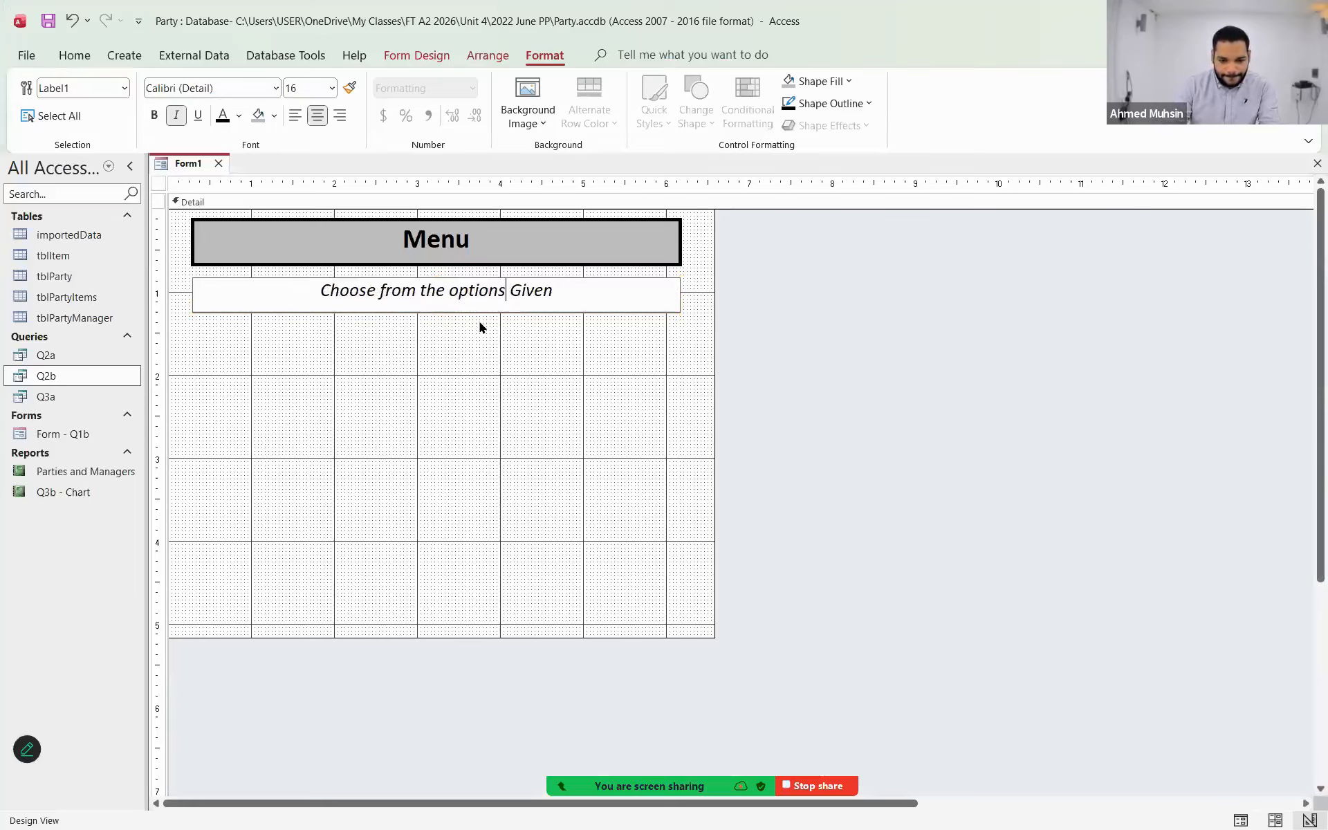
key(Delete)
text(g)
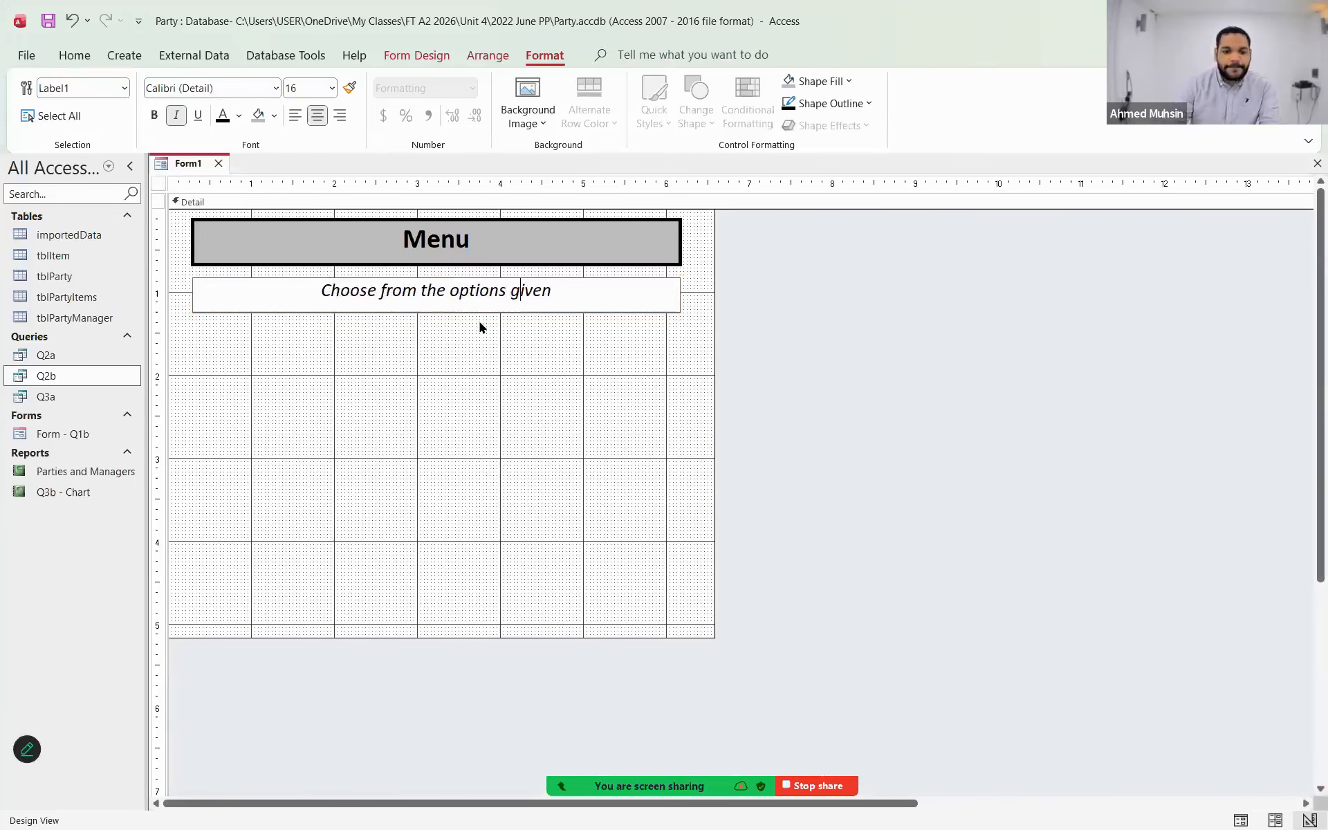
click(480, 323)
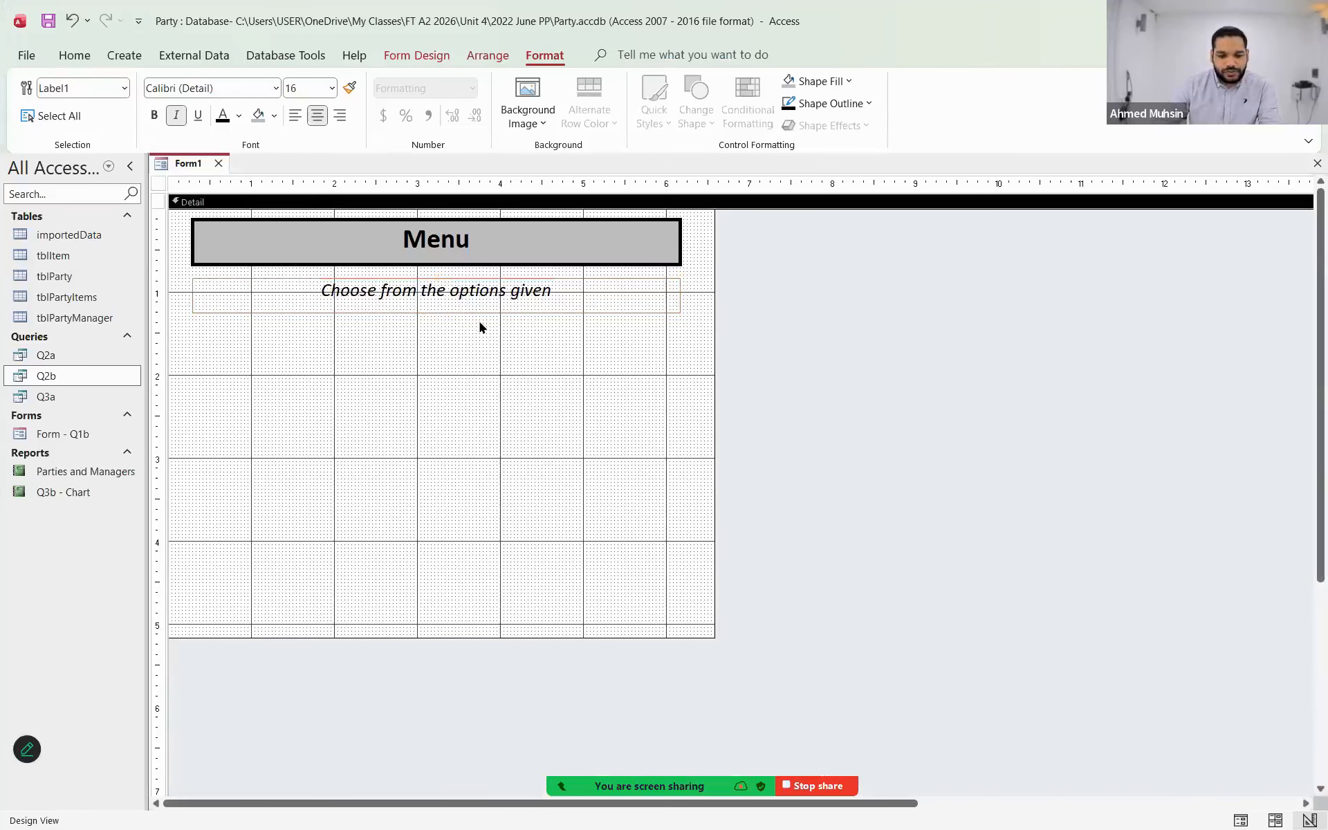
- Preview the headings in Layout view, return the form to Design view and compare it with Figure 2 in the exam paper
click(74, 55)
click(35, 124)
click(44, 193)
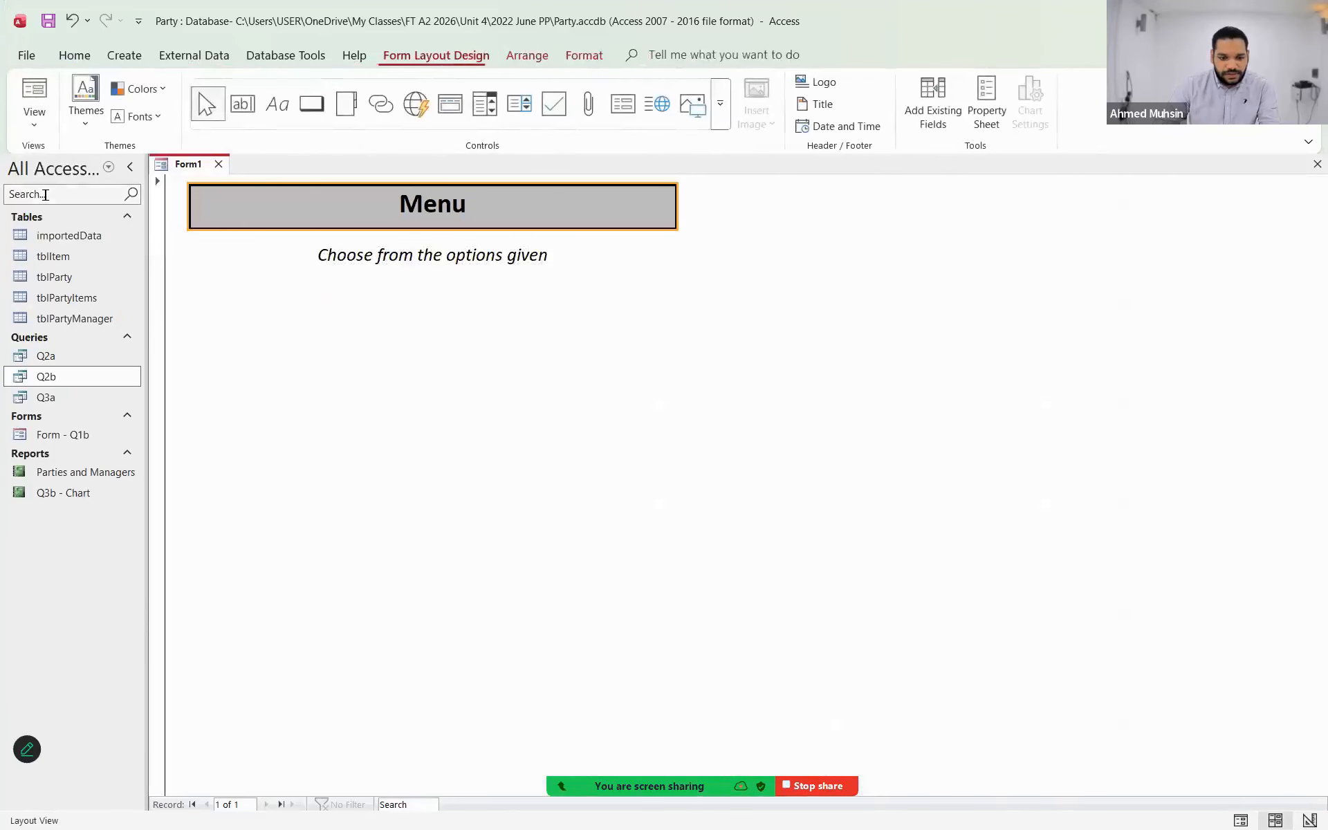
key(alt+Tab)
click(365, 356)
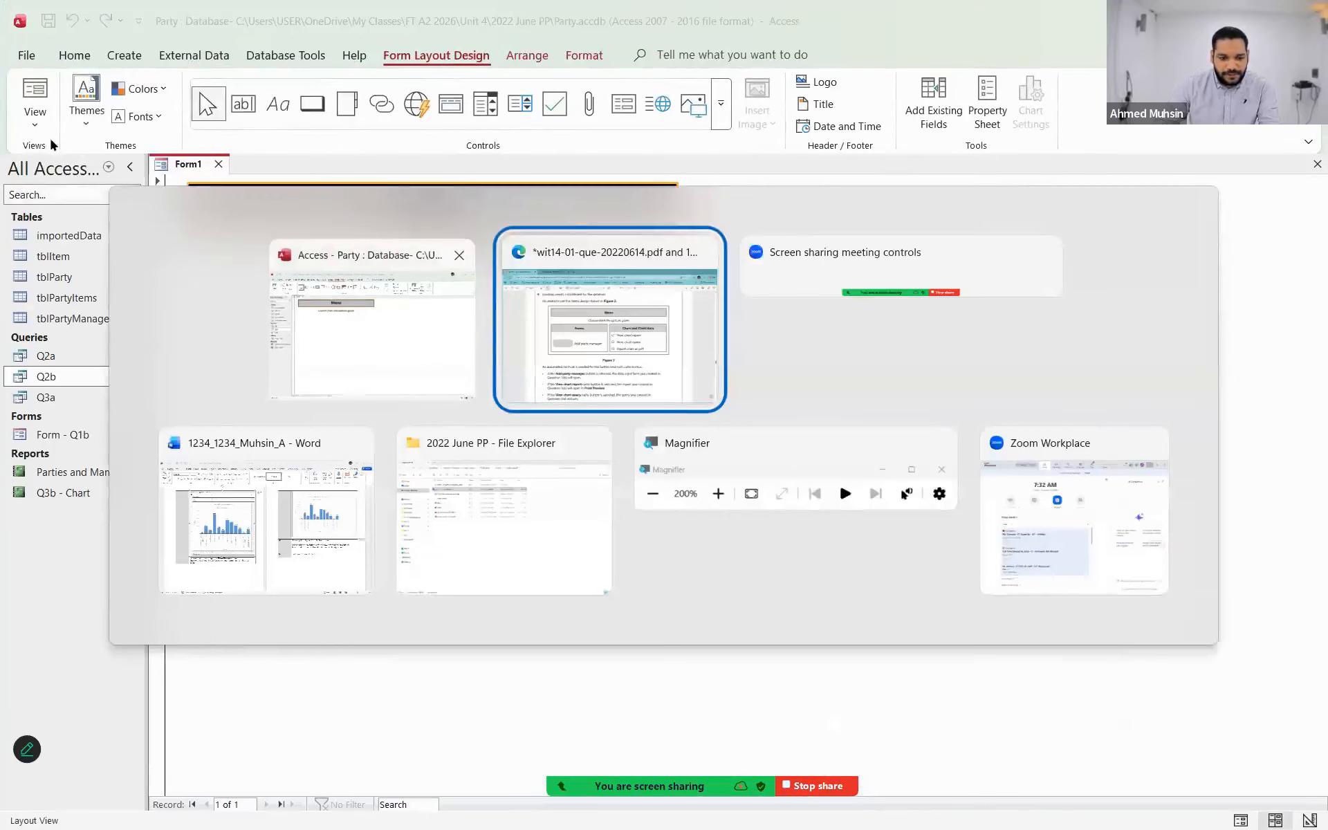
click(34, 125)
click(44, 231)
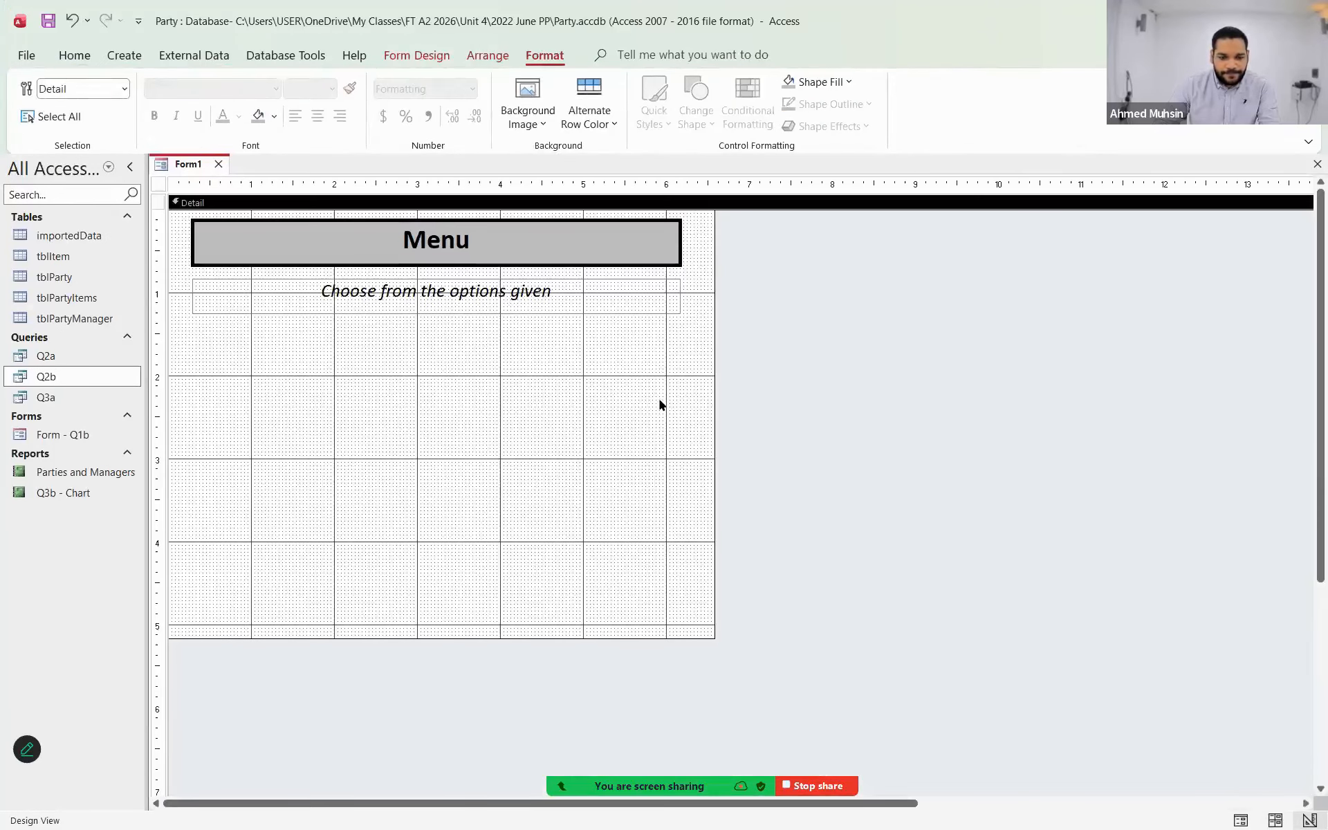
key(alt+Tab)
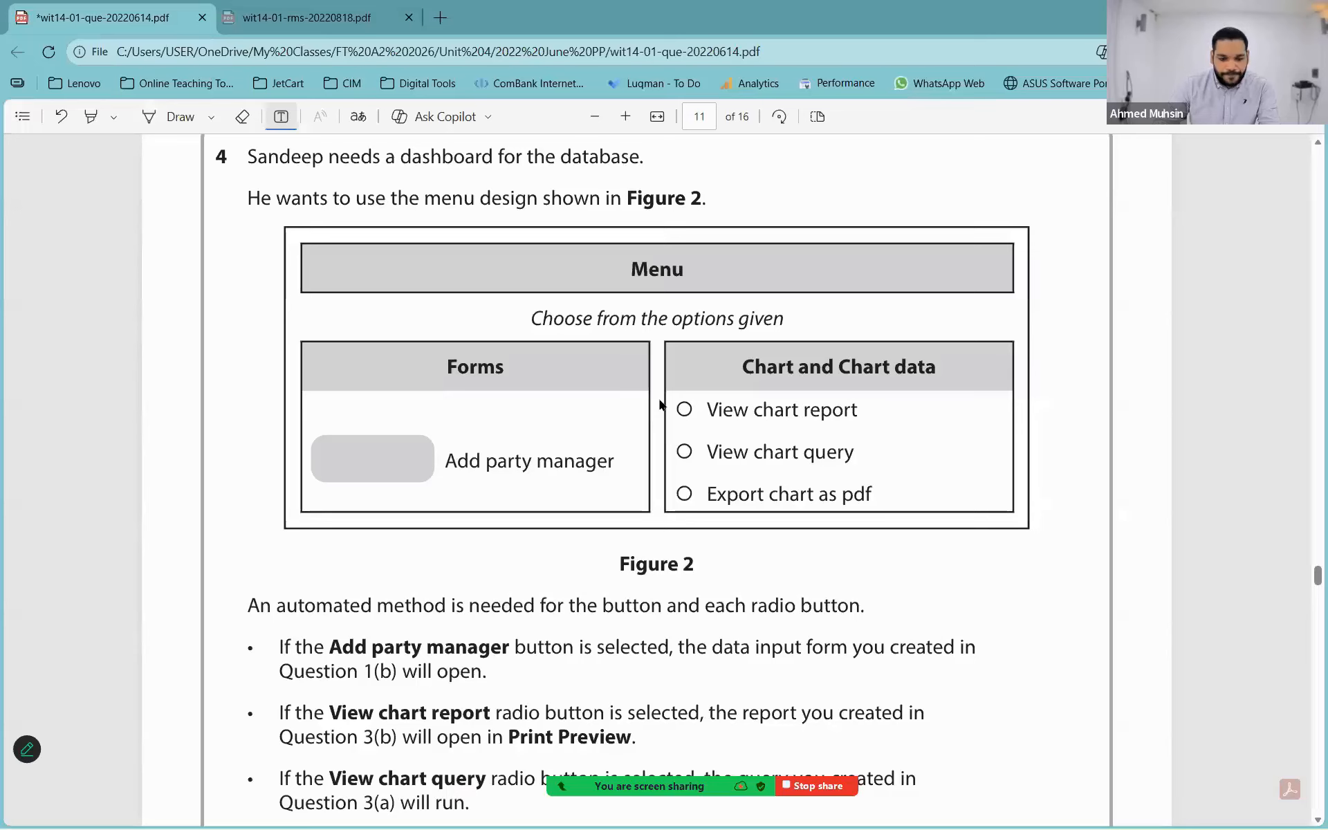
key(alt+Tab)
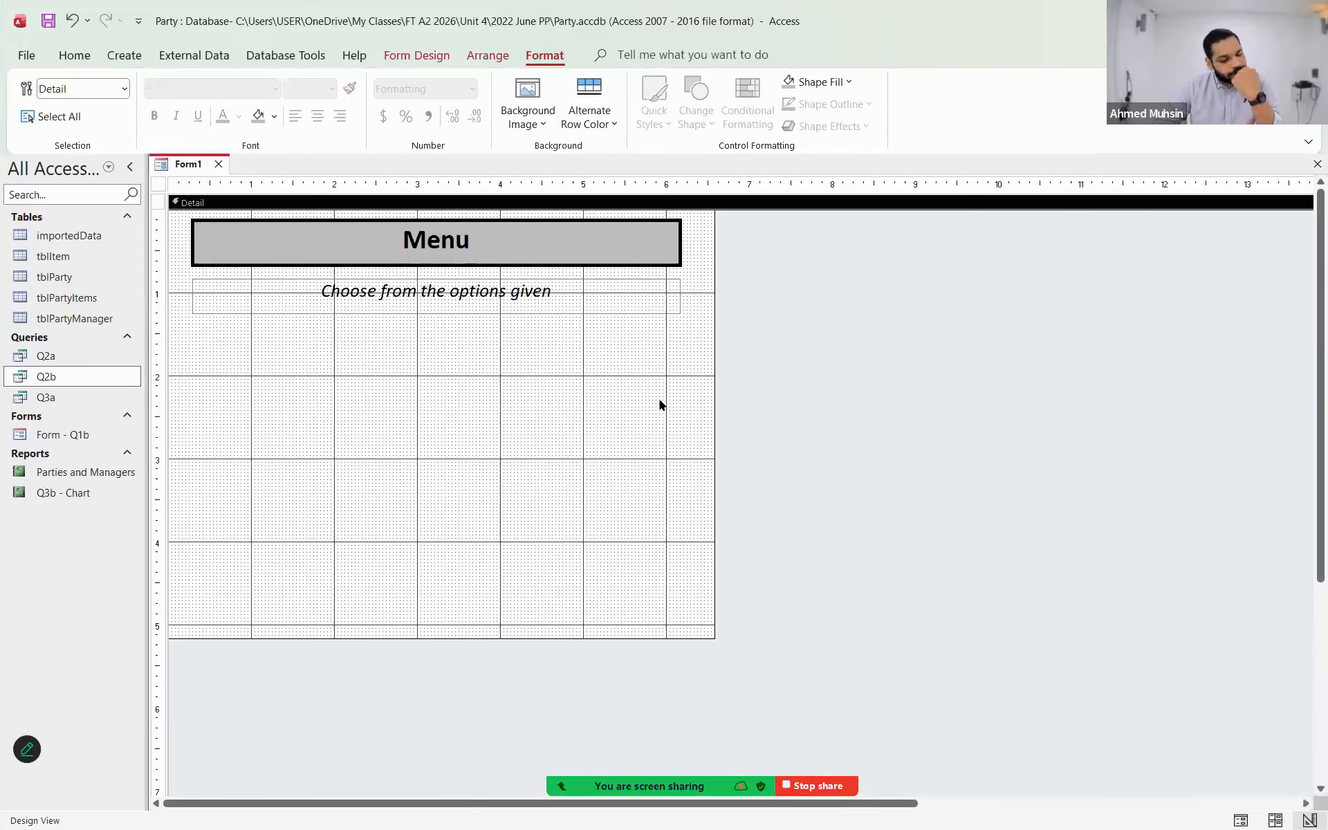
key(alt+Tab)
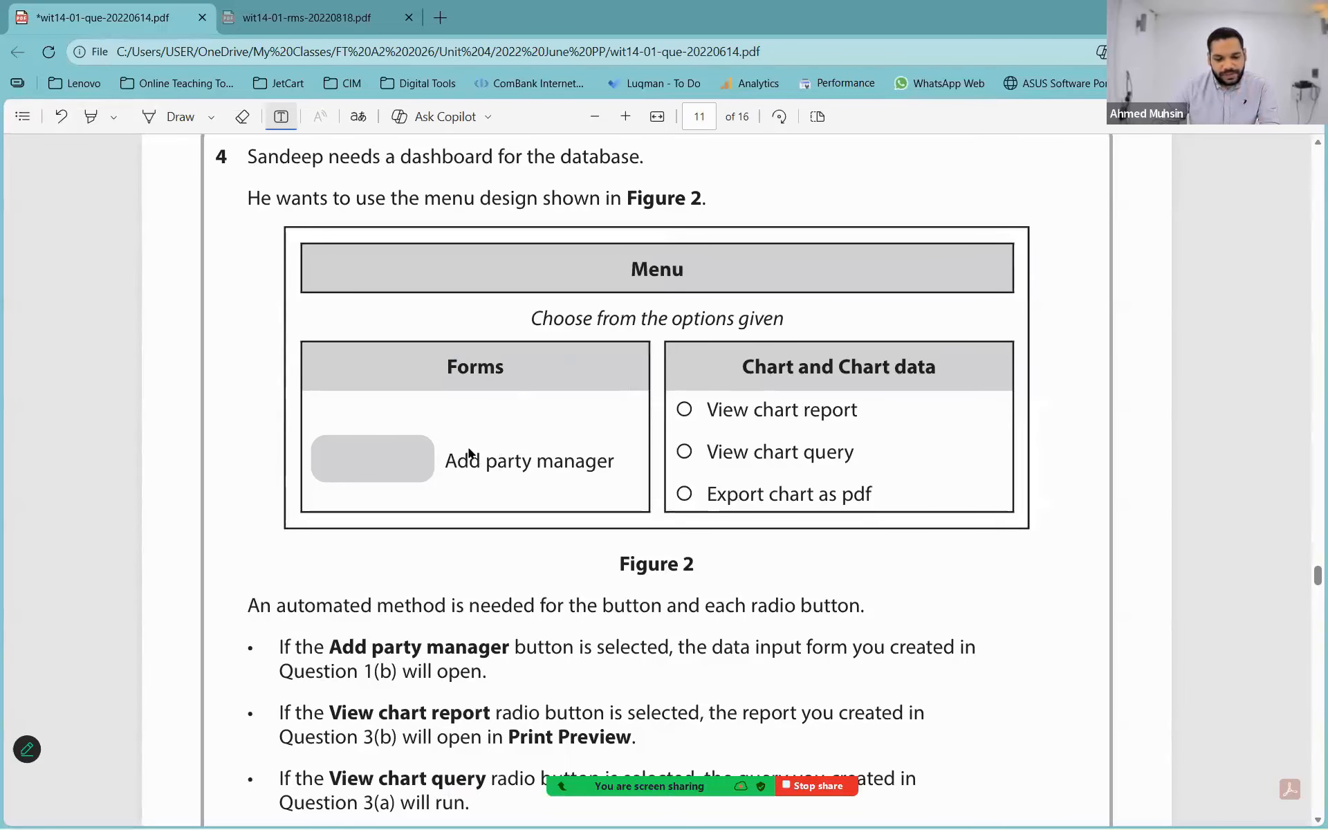
key(alt+Tab)
- Draw a rectangle about 2.8 wide by 1.4 high below the "Choose from the options given" label, aligned with the "Menu" label's left edge
click(415, 58)
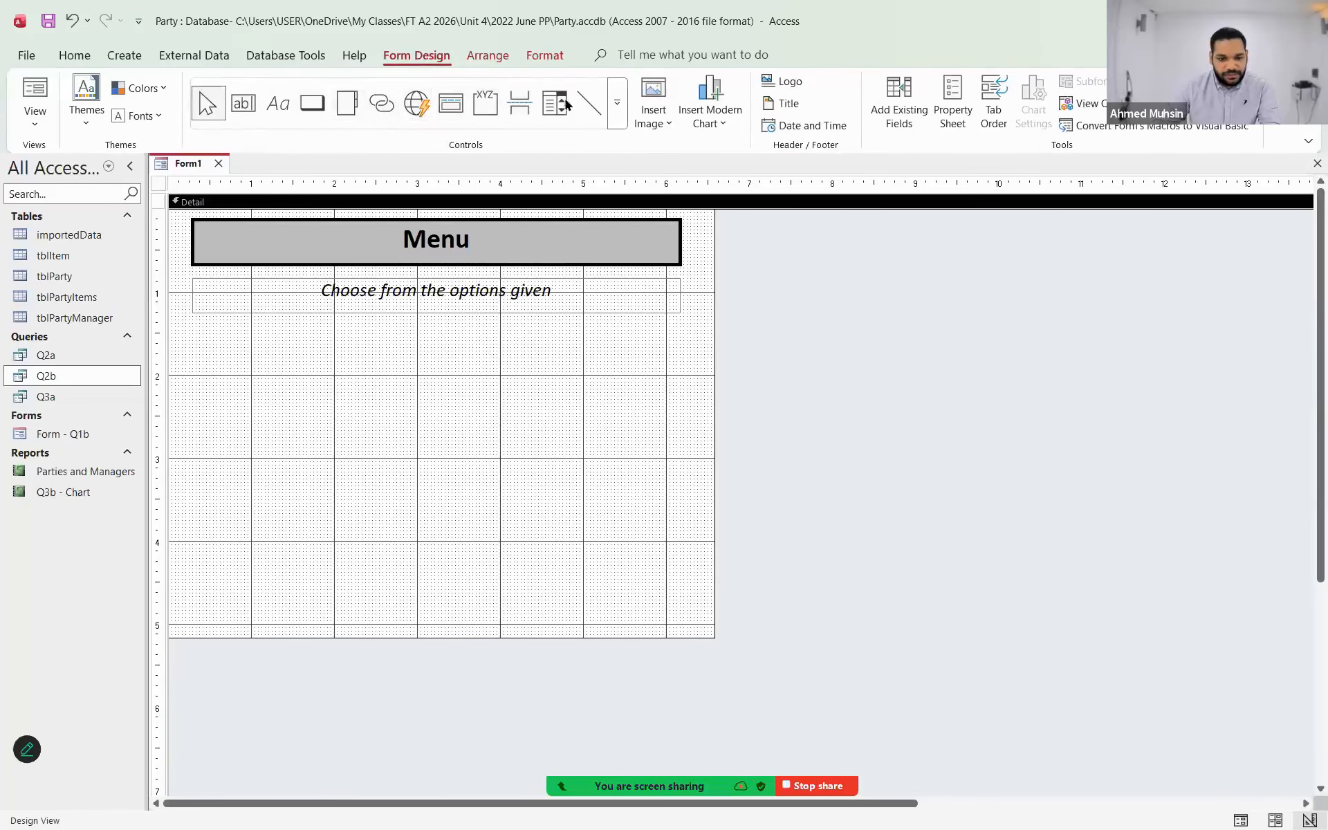
click(617, 103)
click(277, 131)
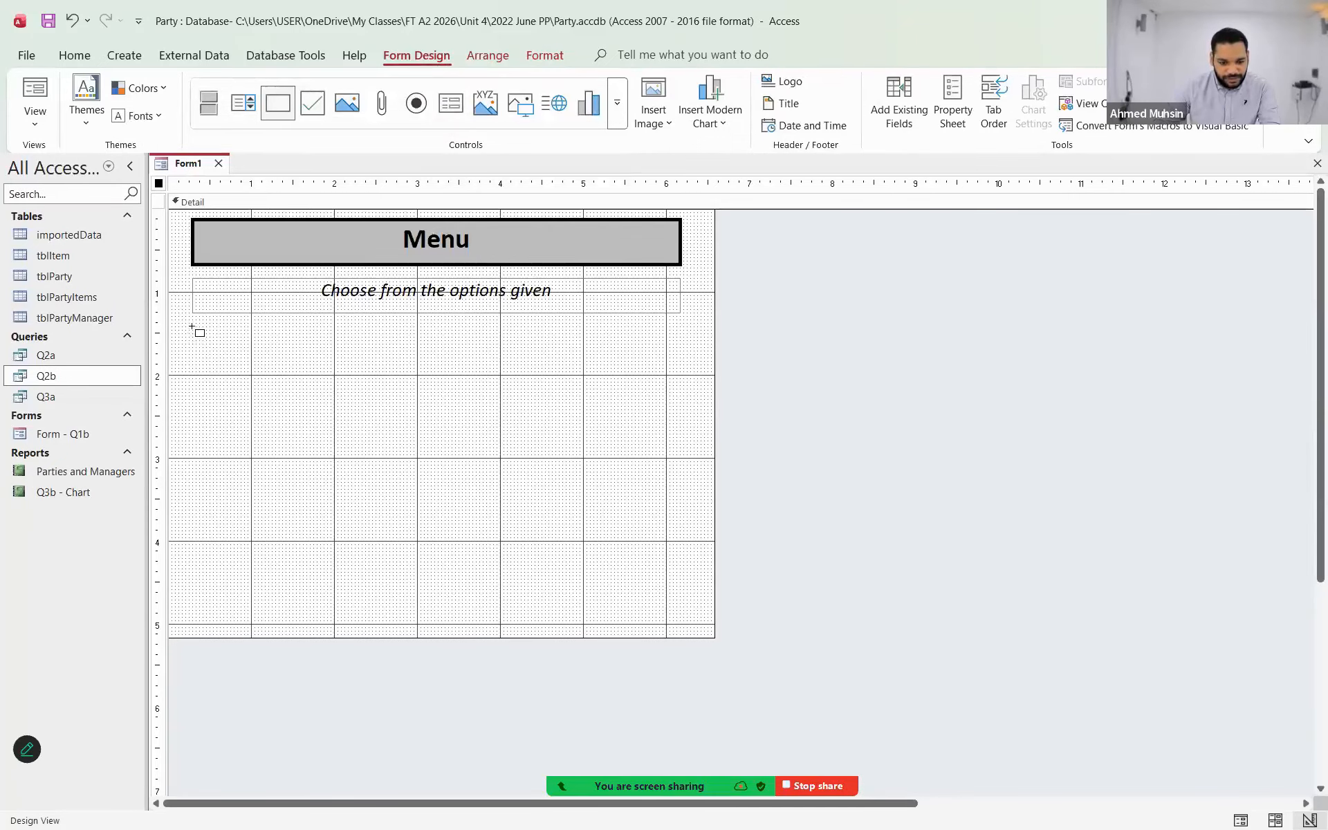
drag(193, 326, 420, 444)
key(alt+Tab)
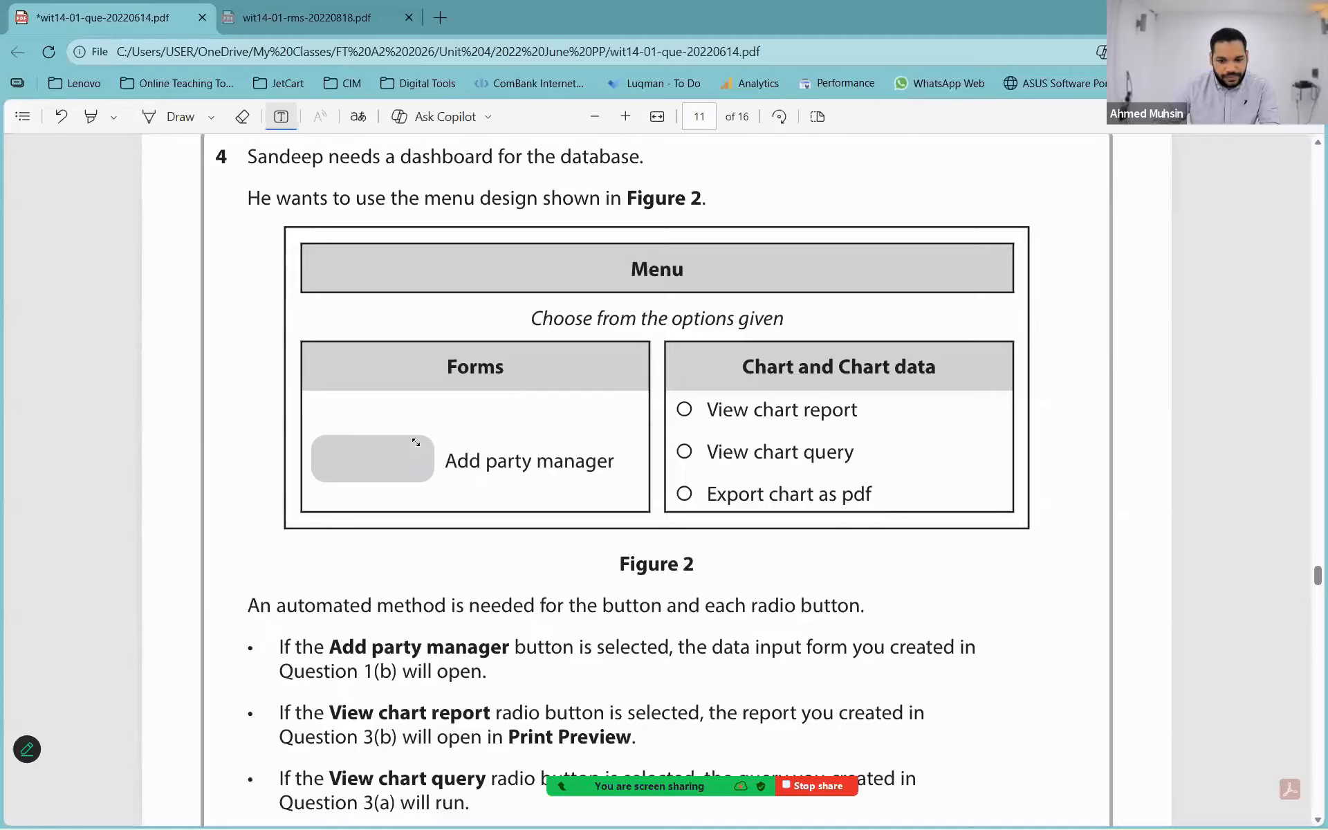
key(alt+Tab)
drag(418, 384, 425, 384)
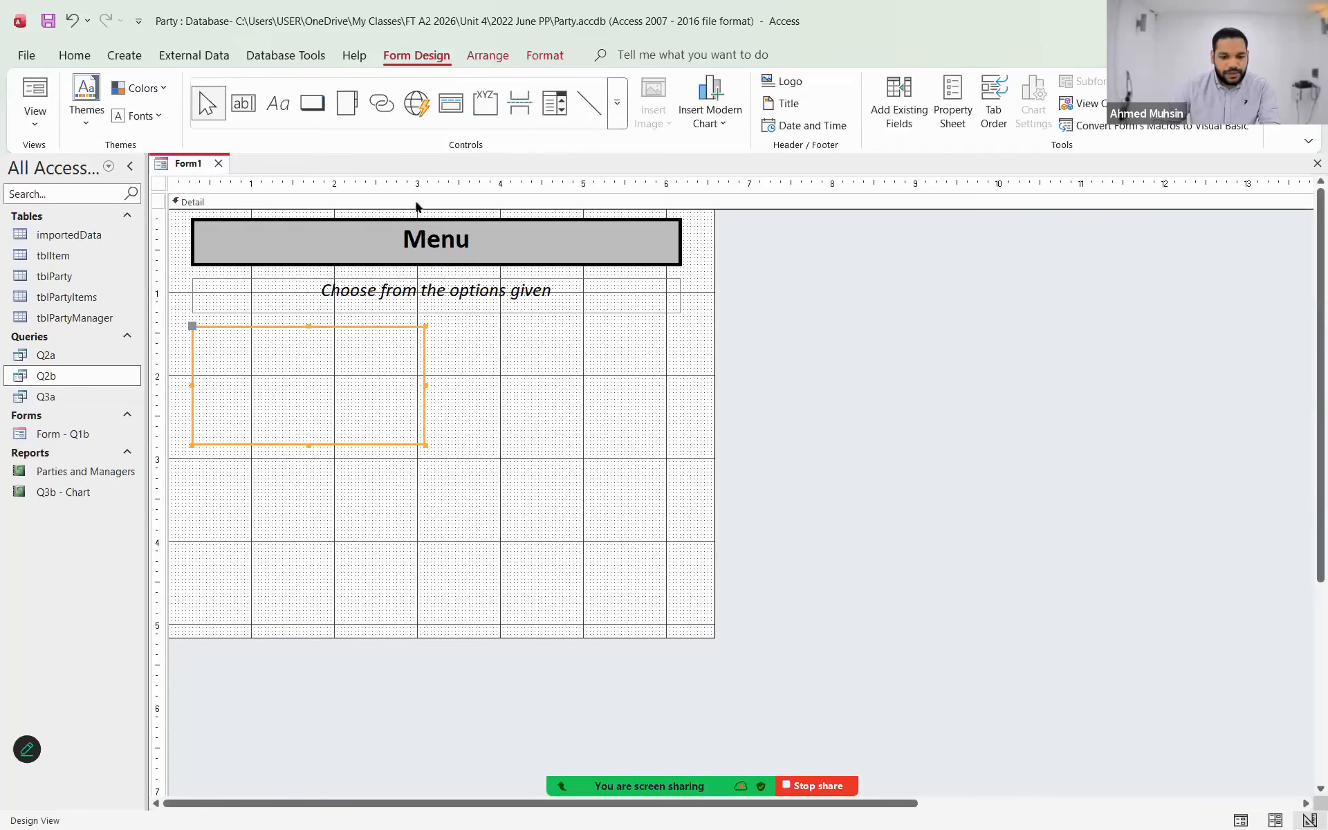
- Add a "Forms" label across the upper part of the rectangle, matching the rectangle's width
click(273, 112)
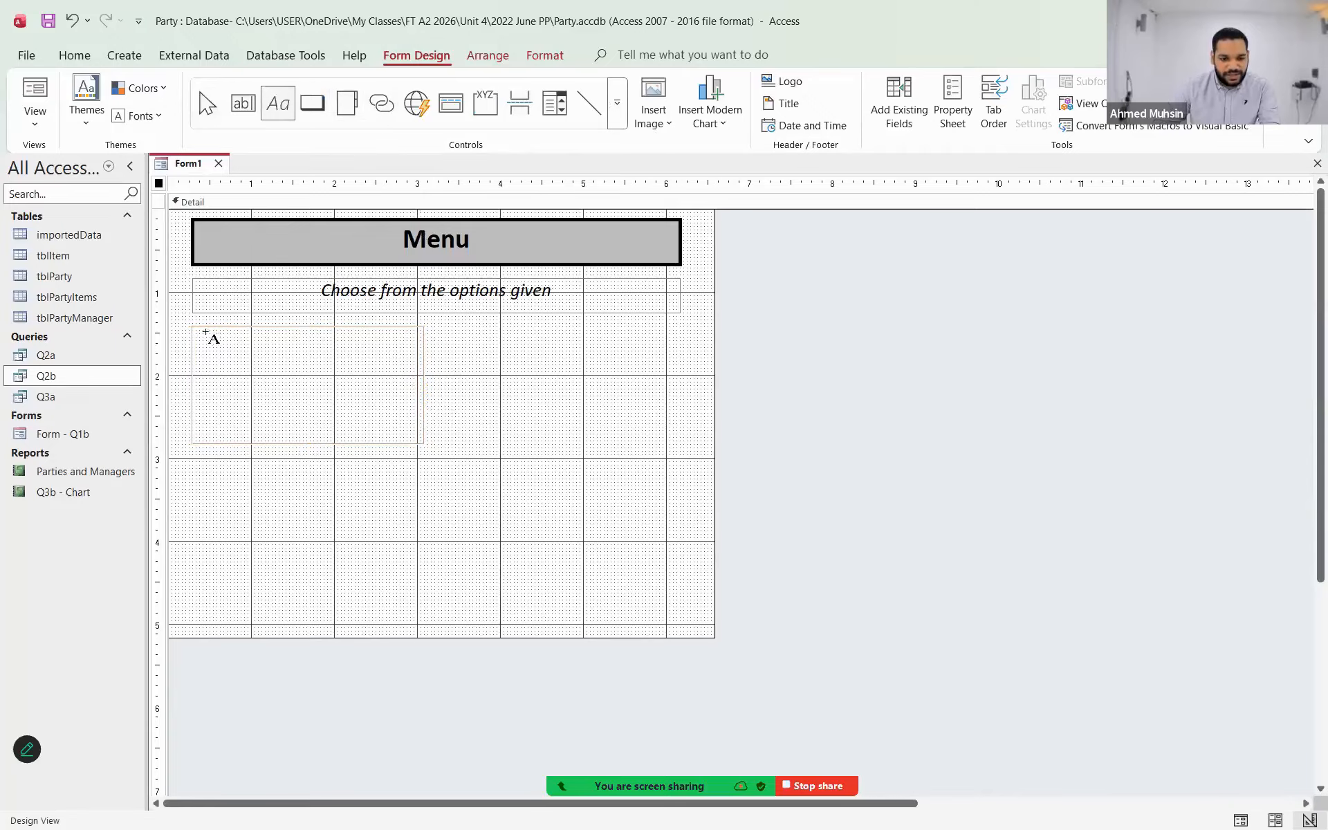
drag(191, 325, 424, 368)
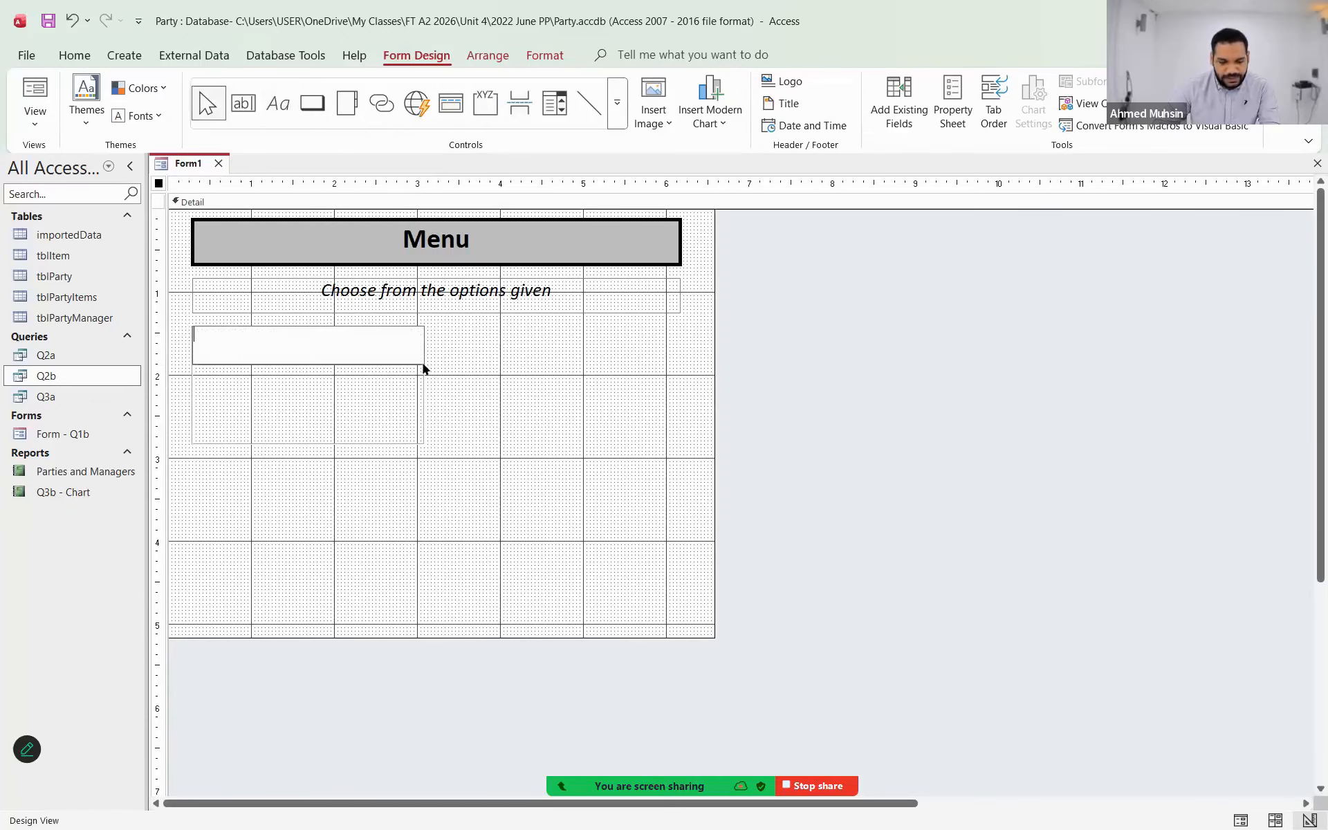
text(F)
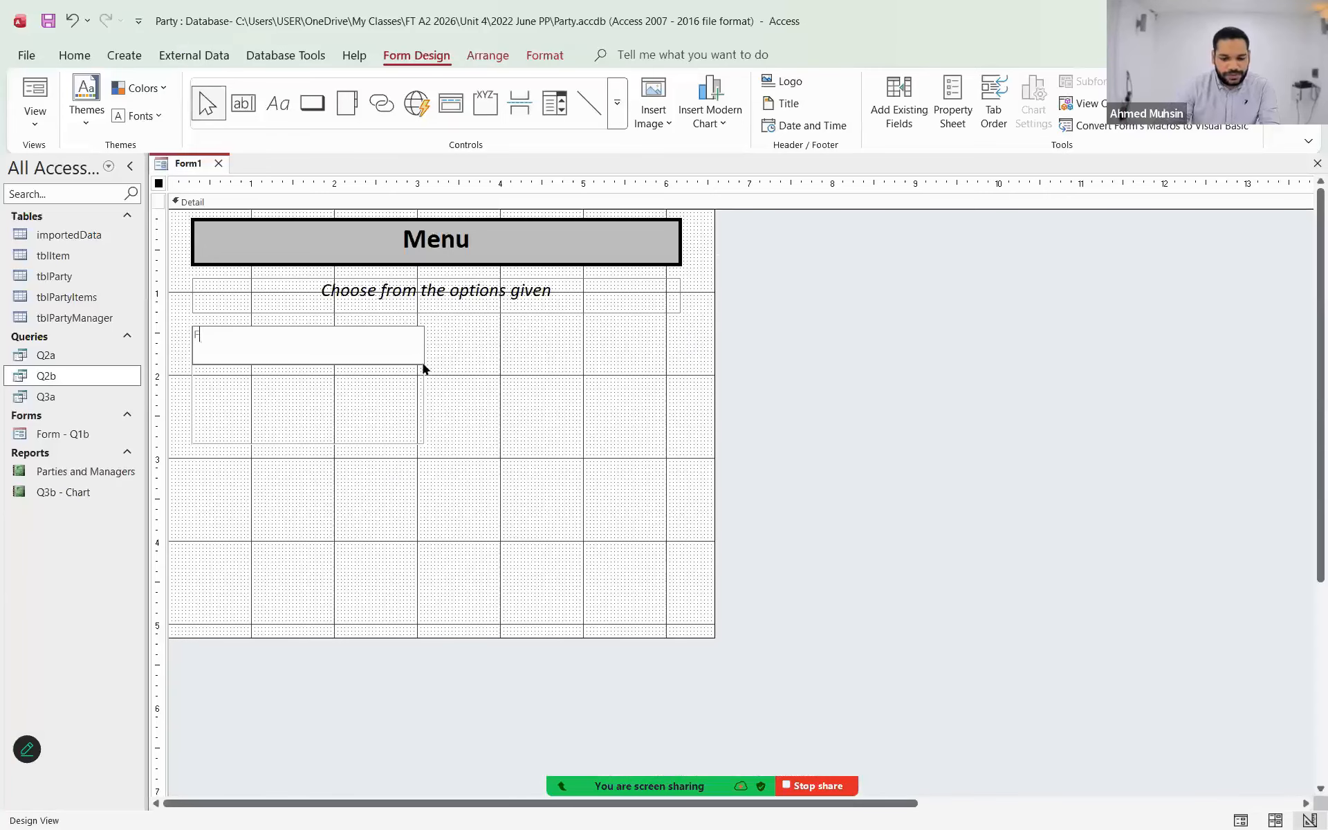
text(omr)
key(BackSpace)
text(ms)
click(364, 398)
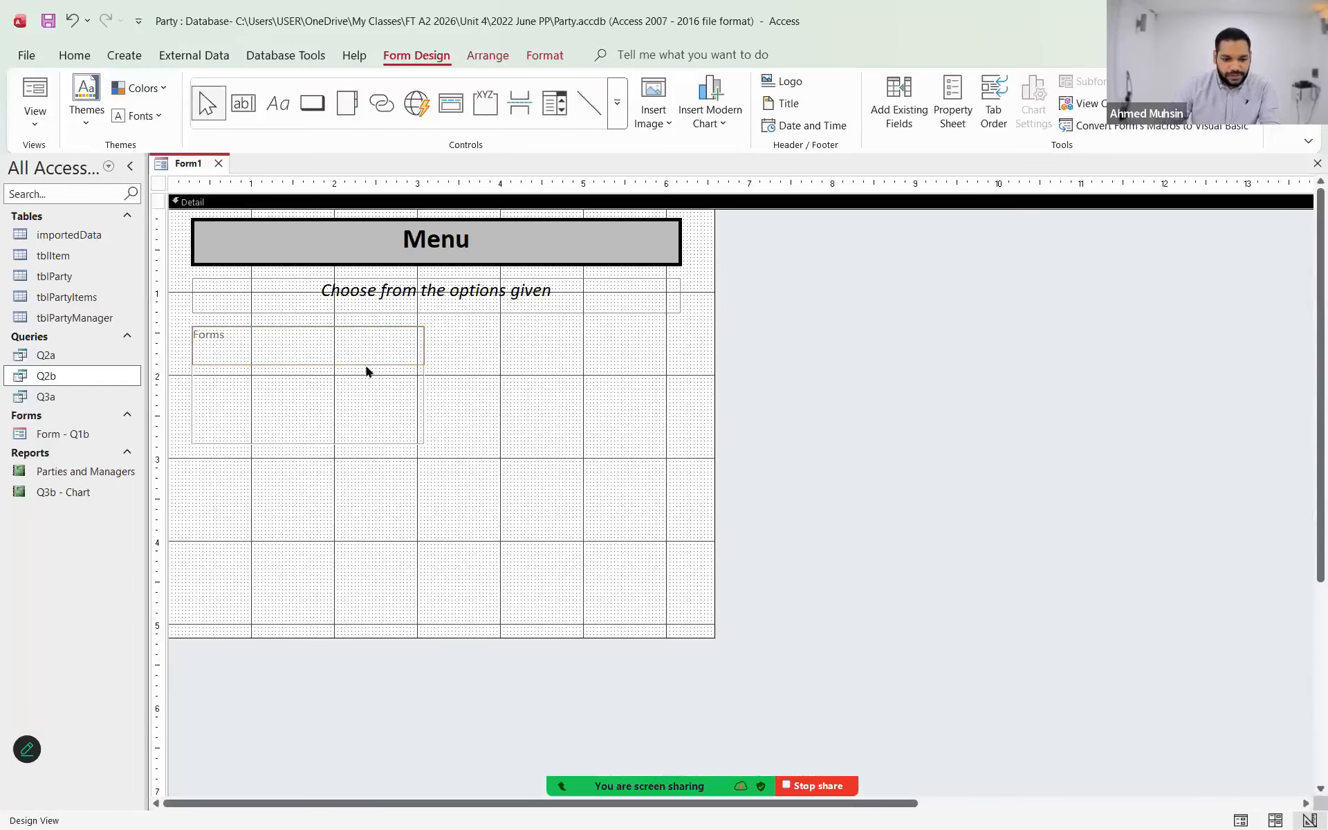
- Format the "Forms" label as centered, bold, size 14 text and reduce its height to about 0.35 on the ruler
click(355, 361)
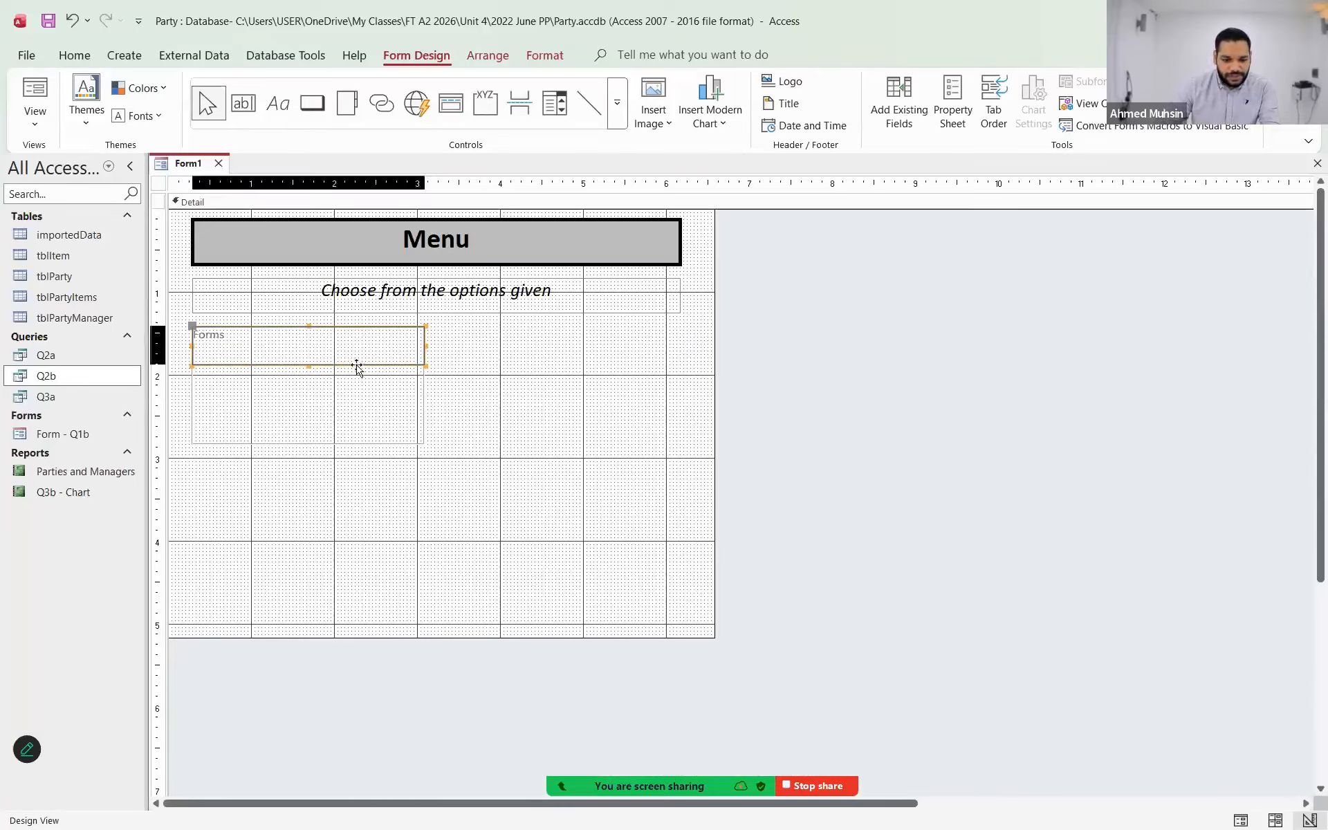
click(546, 57)
click(317, 118)
double_click(308, 88)
text(14)
key(Return)
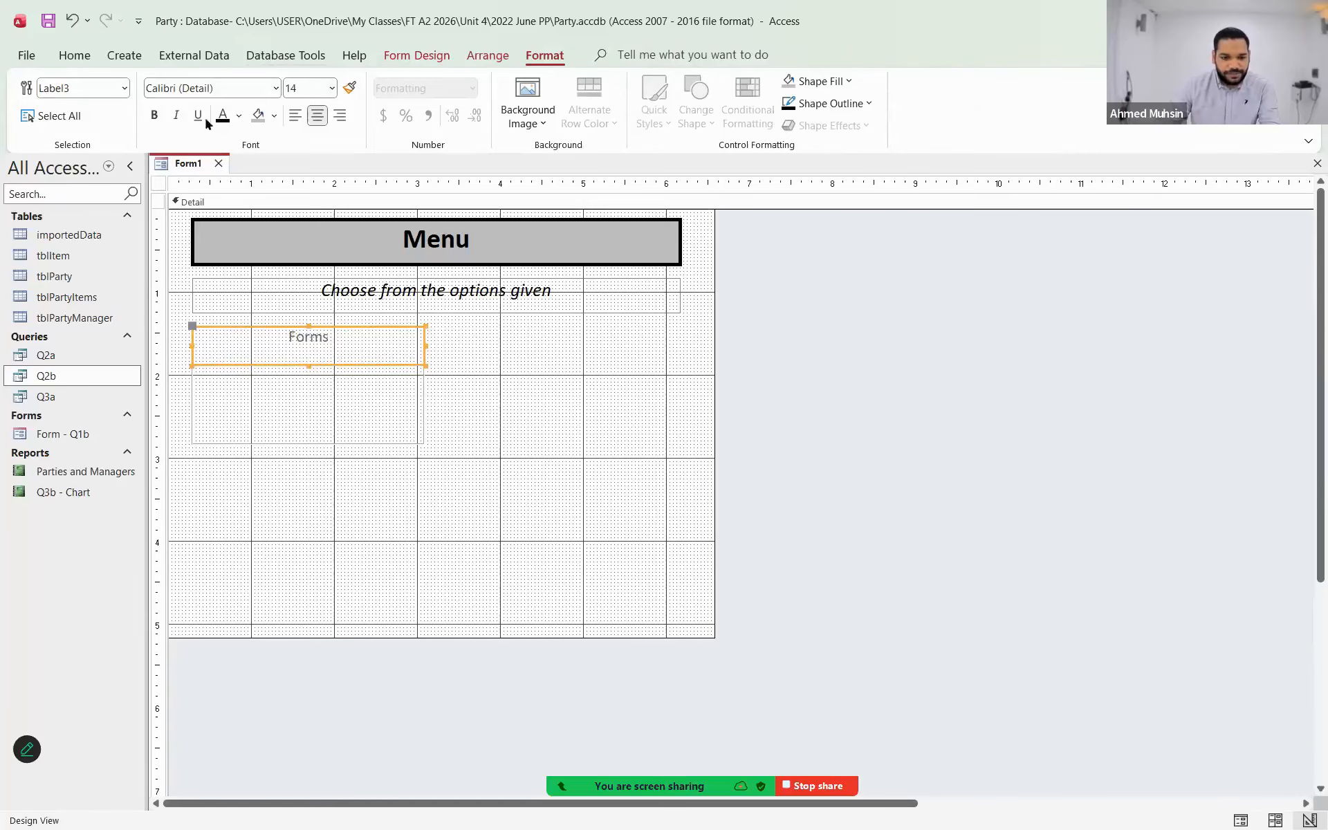
click(155, 117)
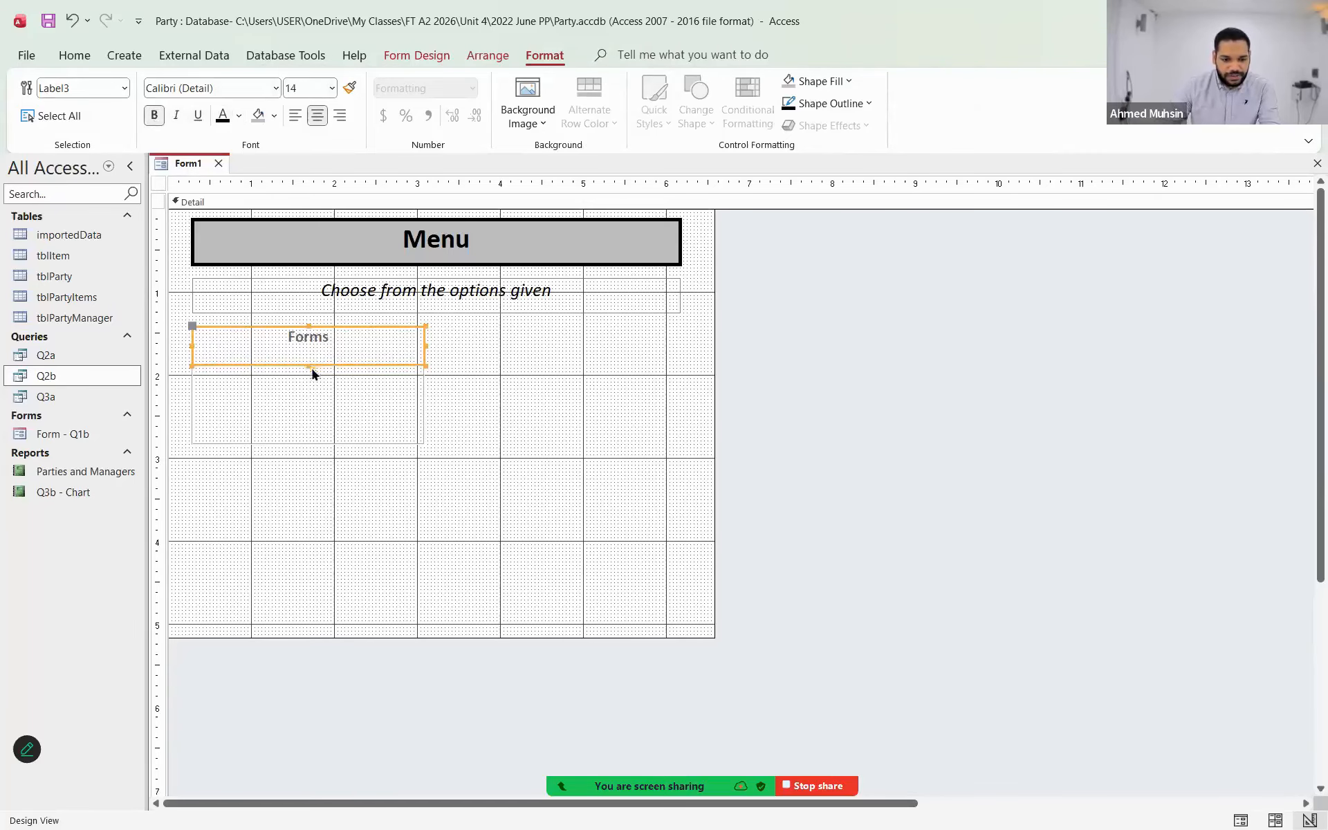
drag(311, 362, 315, 356)
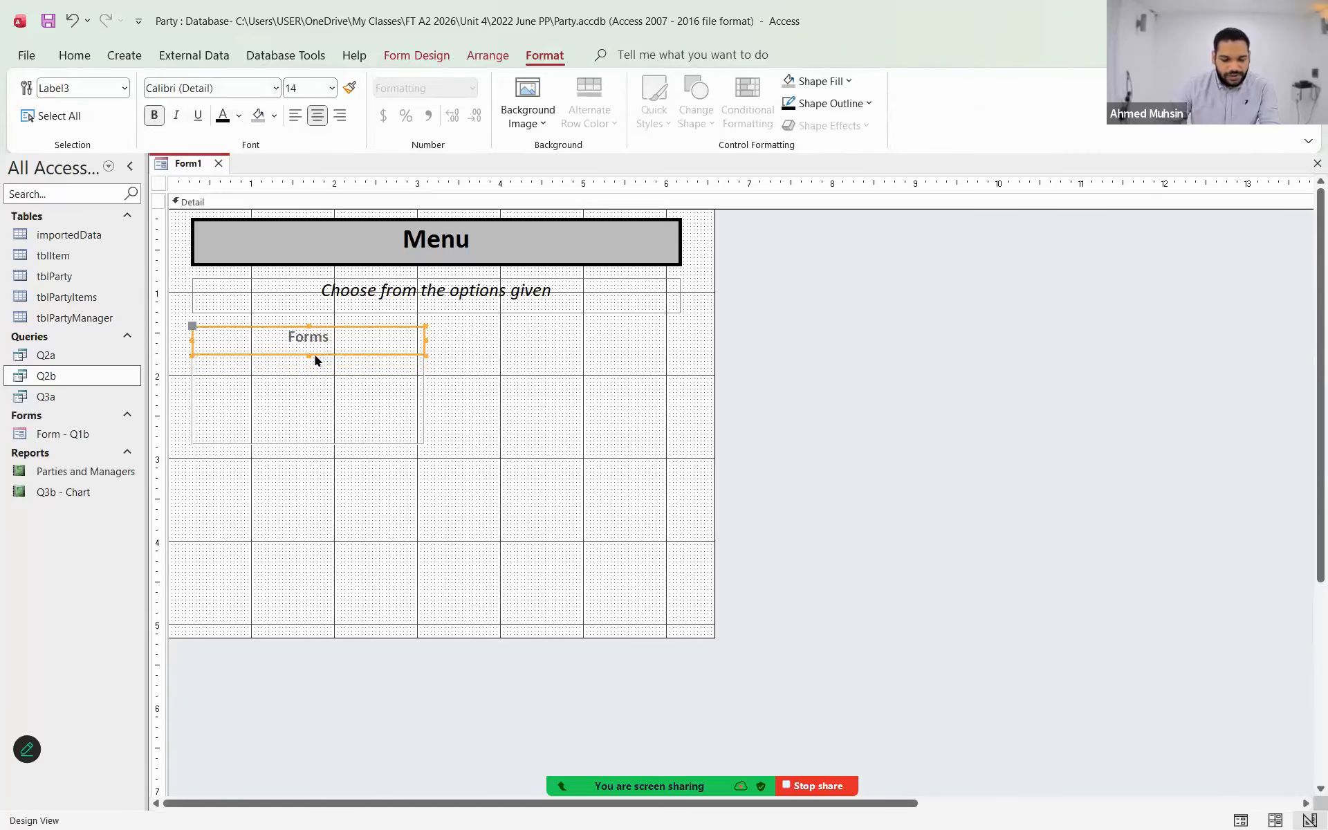
- Make the "Forms" text black and fill its label with grey, checking against Figure 2
key(alt+Tab)
key(alt+Tab)
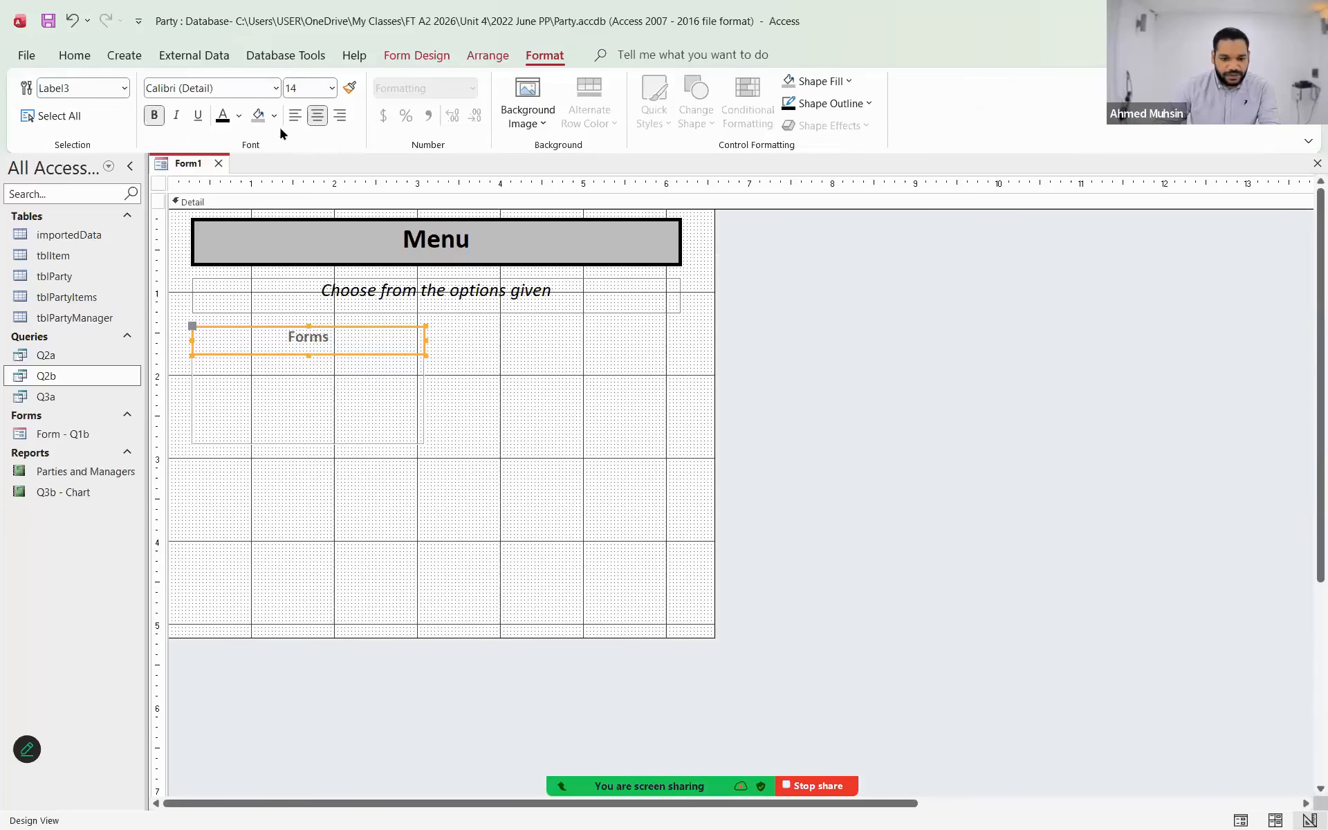
click(224, 118)
click(260, 123)
key(alt+Tab)
key(alt+Tab)
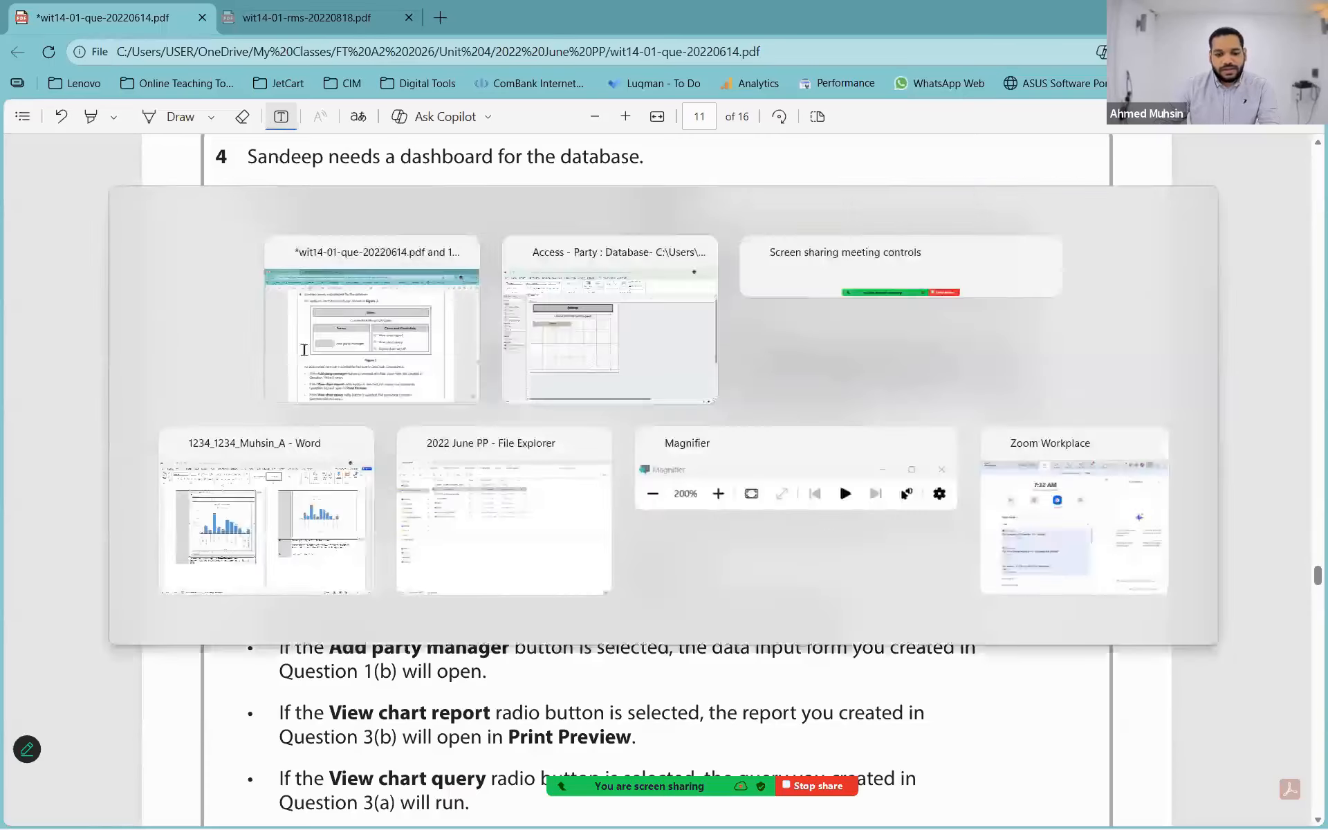
- Give the rectangle around "Forms" a thicker black outline
click(320, 445)
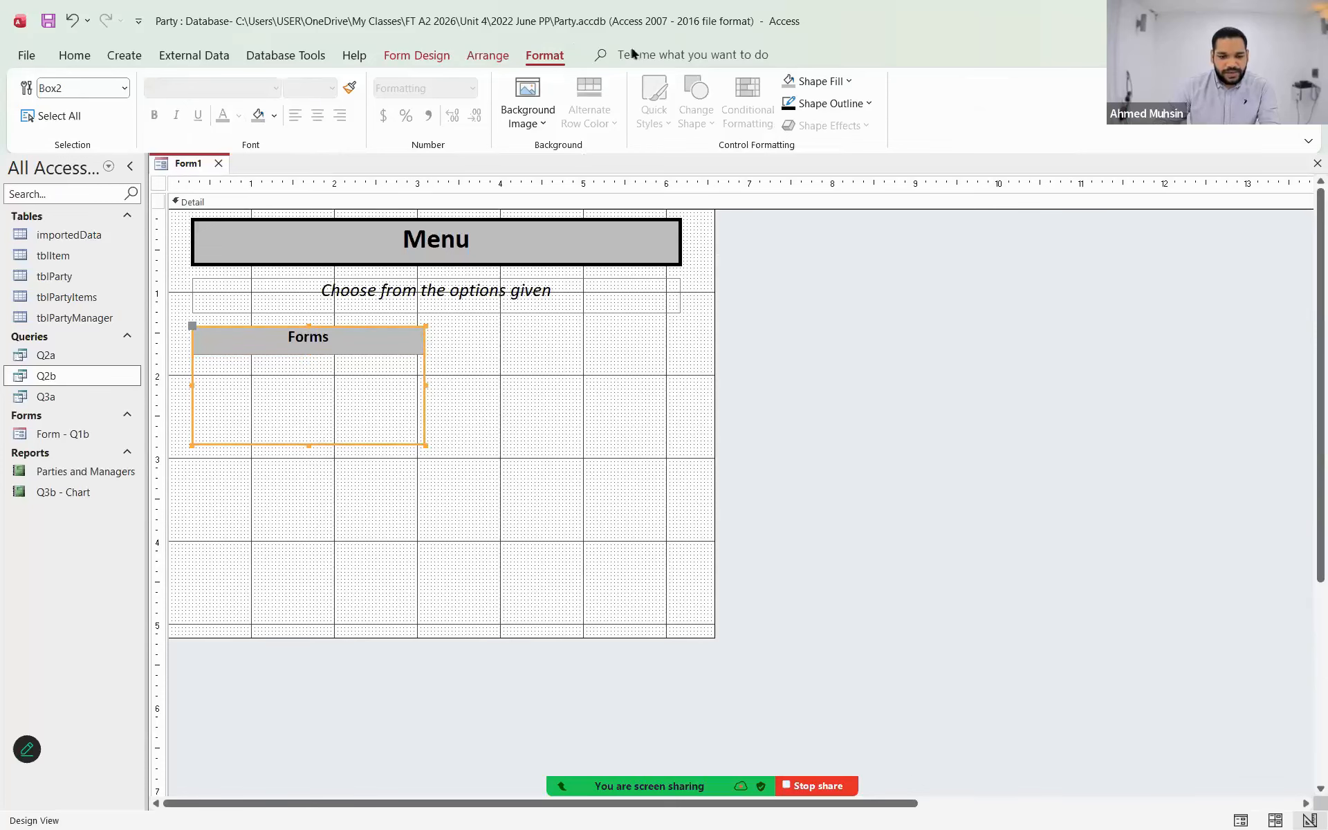
click(806, 104)
click(814, 178)
click(815, 104)
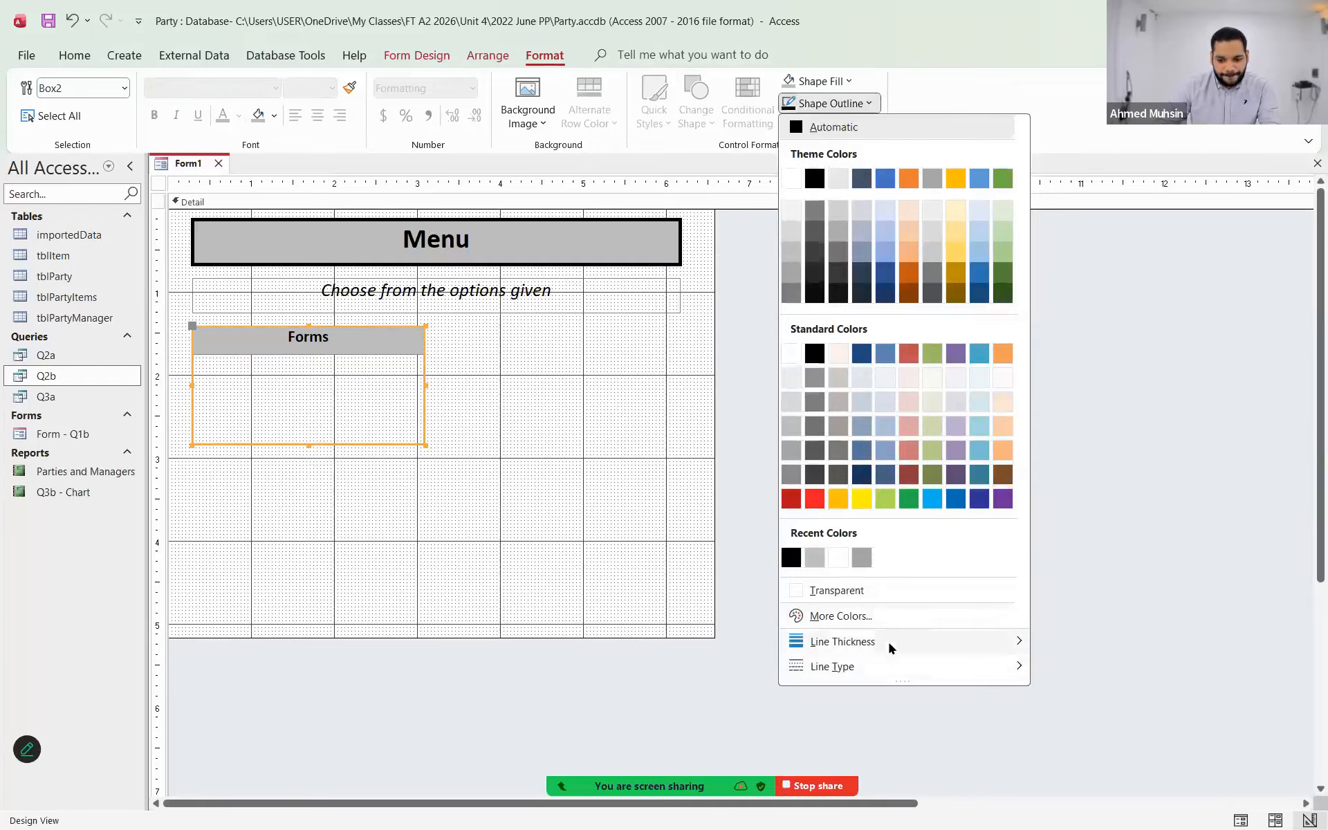
mouse_move(887, 639)
click(1043, 679)
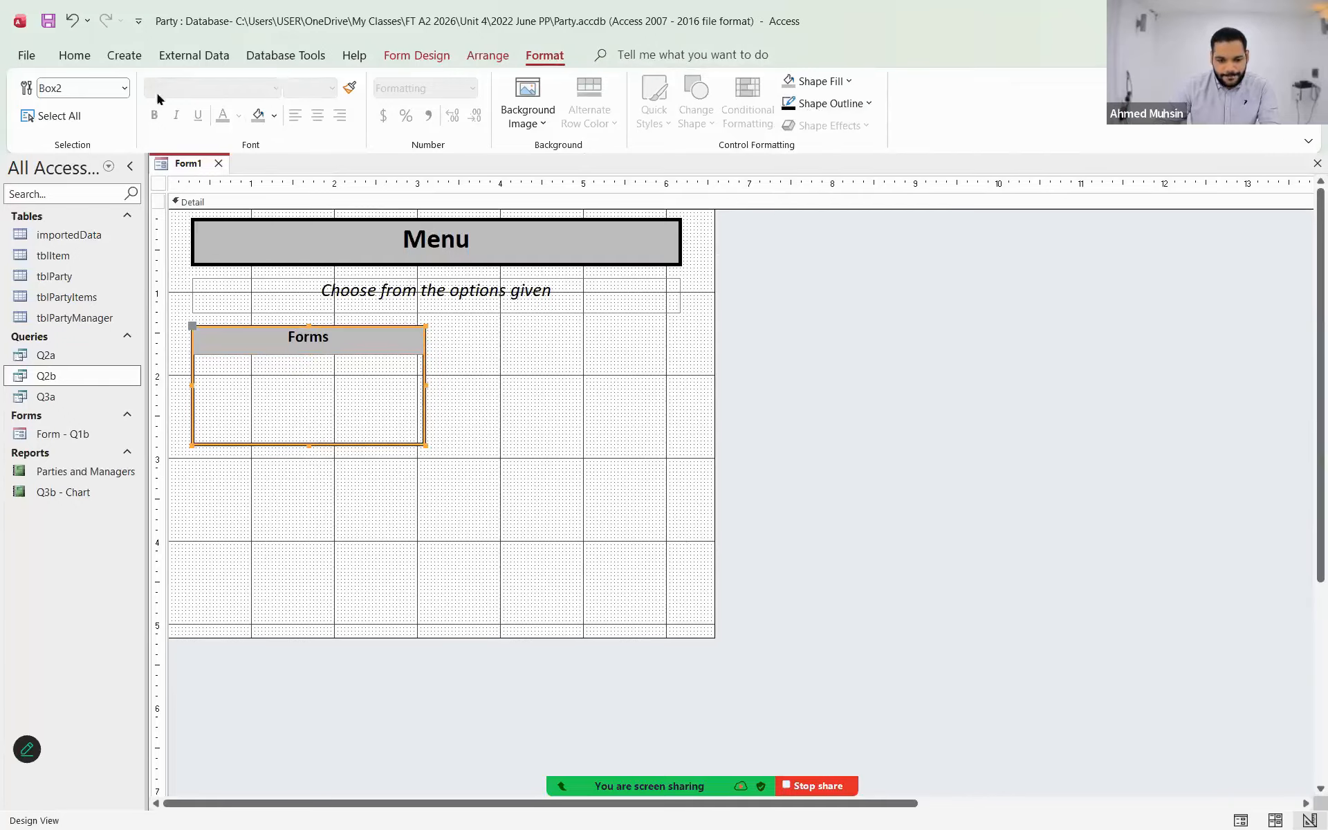
- Show the form in Layout view and move the "Forms" label slightly down, inside the rectangle's upper border
click(89, 60)
click(40, 117)
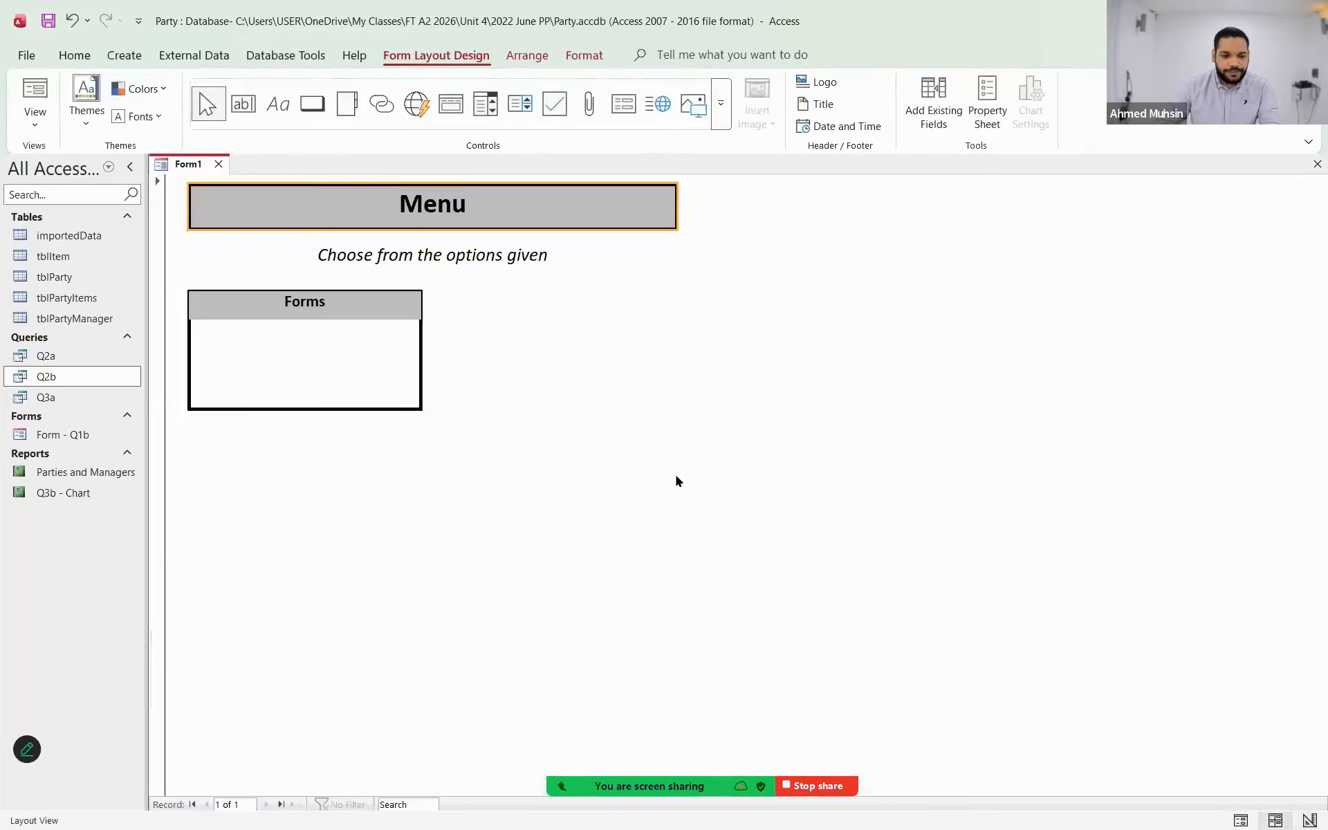
click(675, 476)
click(284, 307)
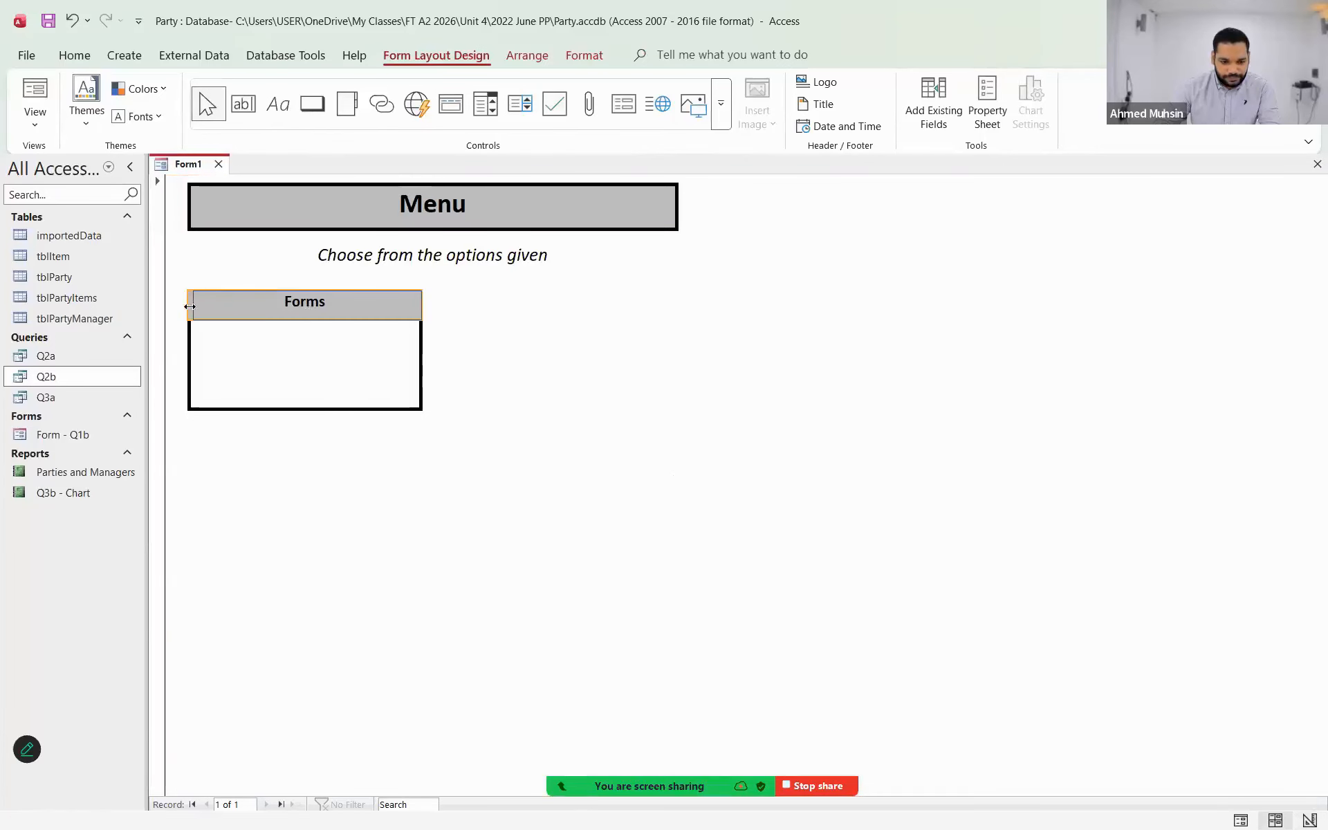
drag(196, 307, 200, 307)
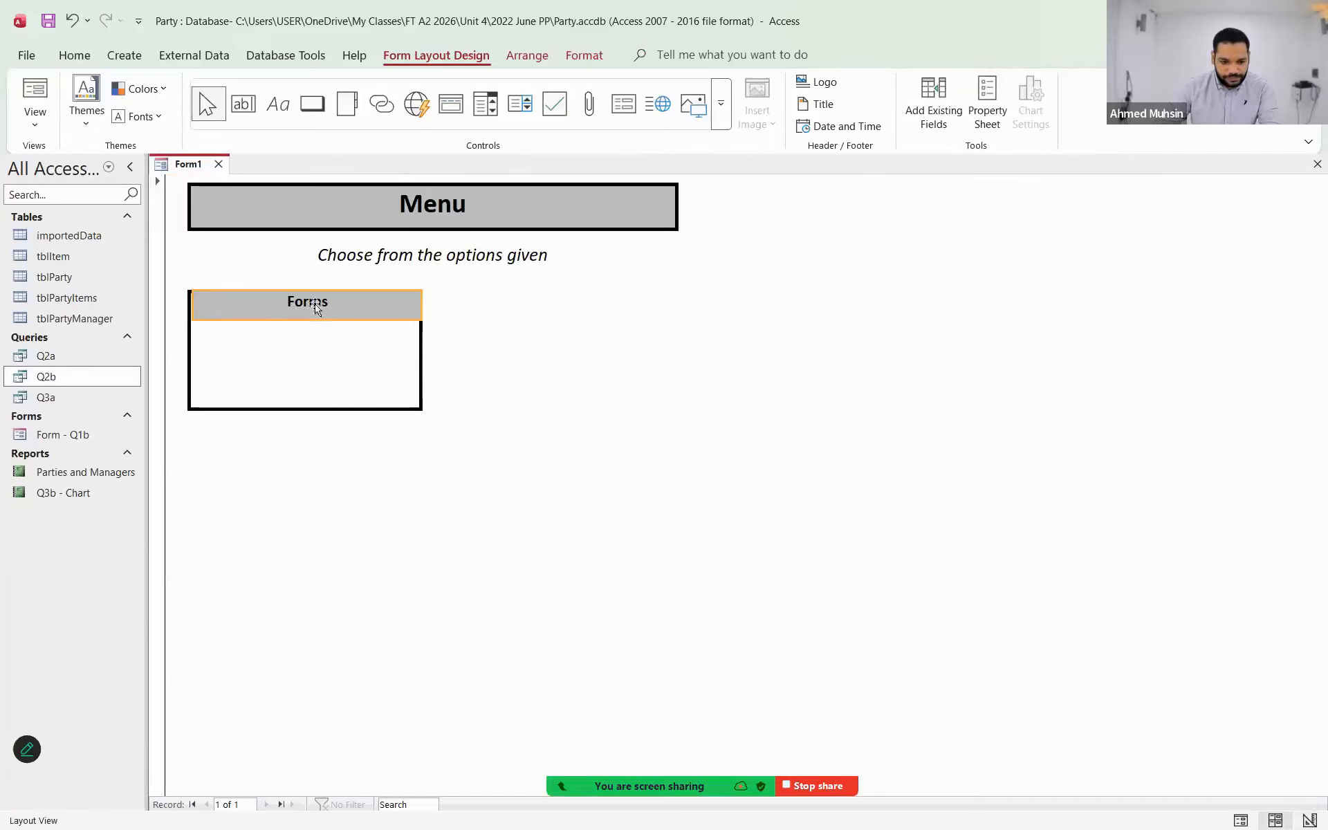
click(213, 304)
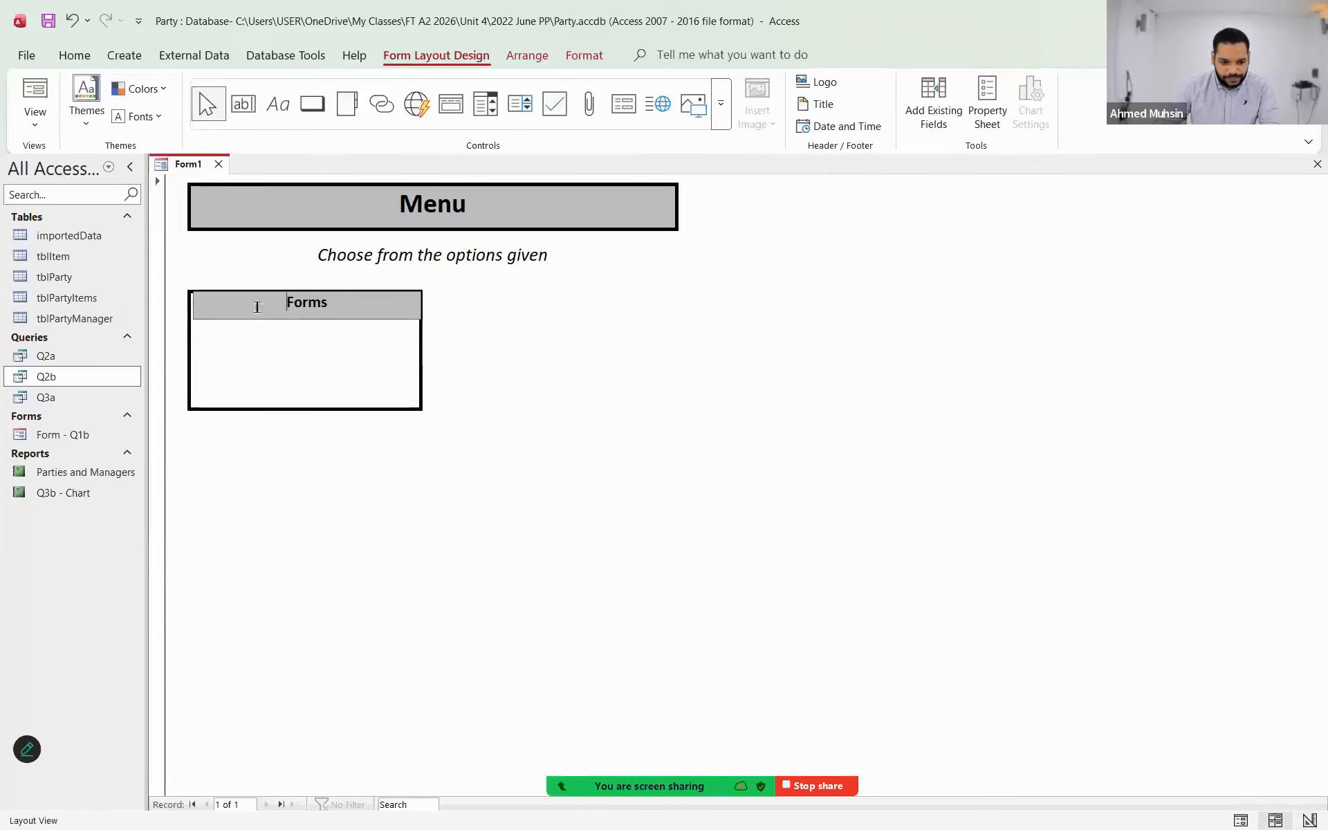
click(376, 314)
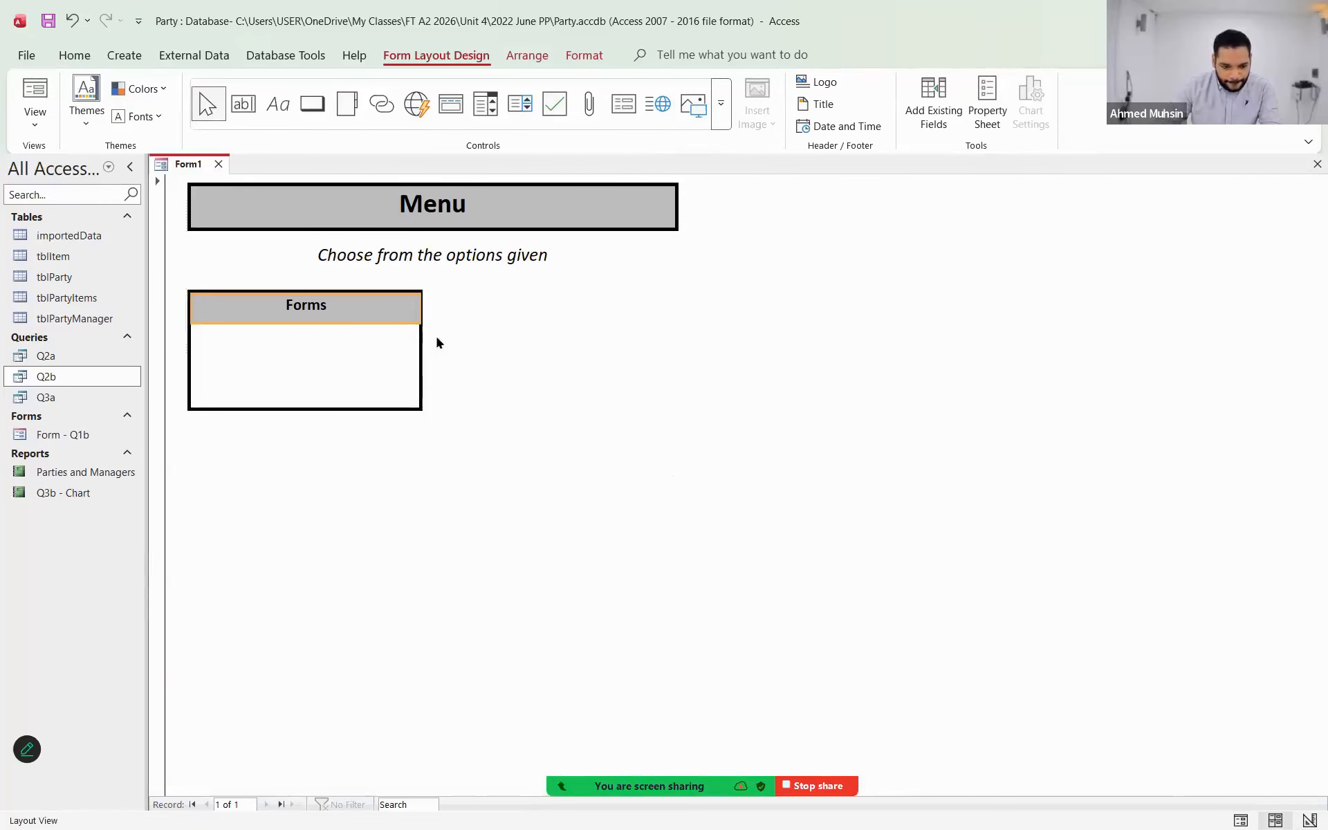
- Fine-tune the "Forms" label's left and right edges to fit the rectangle's side borders
drag(420, 311, 418, 310)
drag(191, 306, 187, 309)
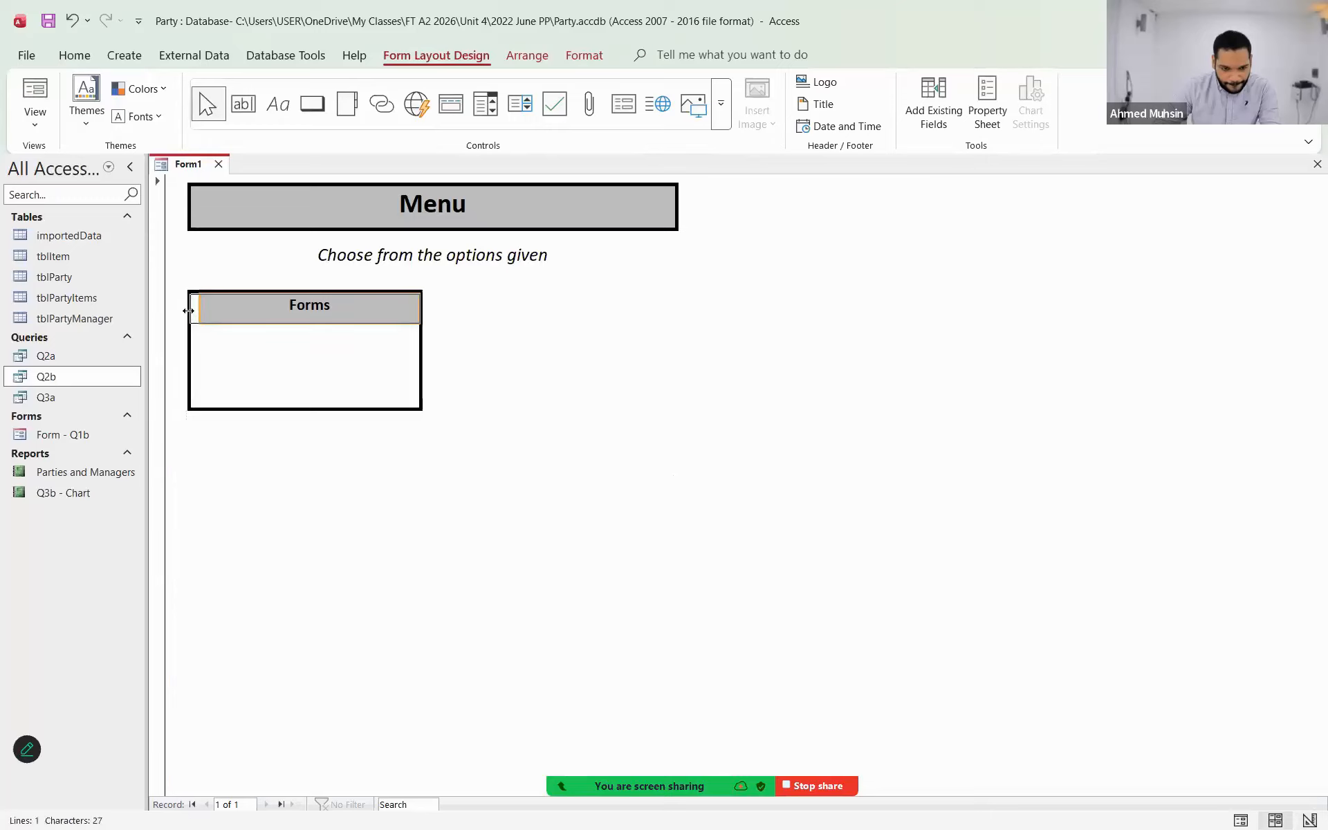
drag(187, 310, 190, 310)
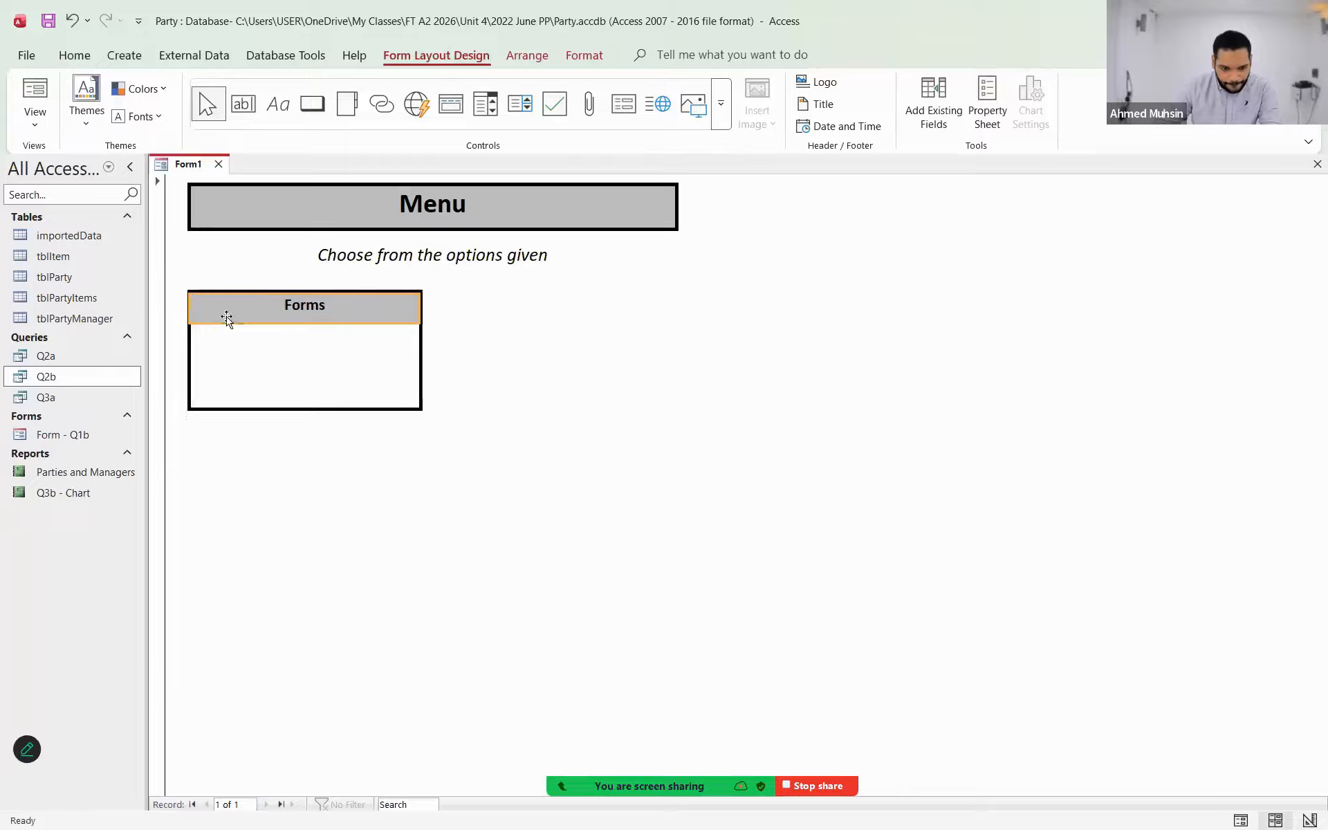
click(742, 432)
click(365, 315)
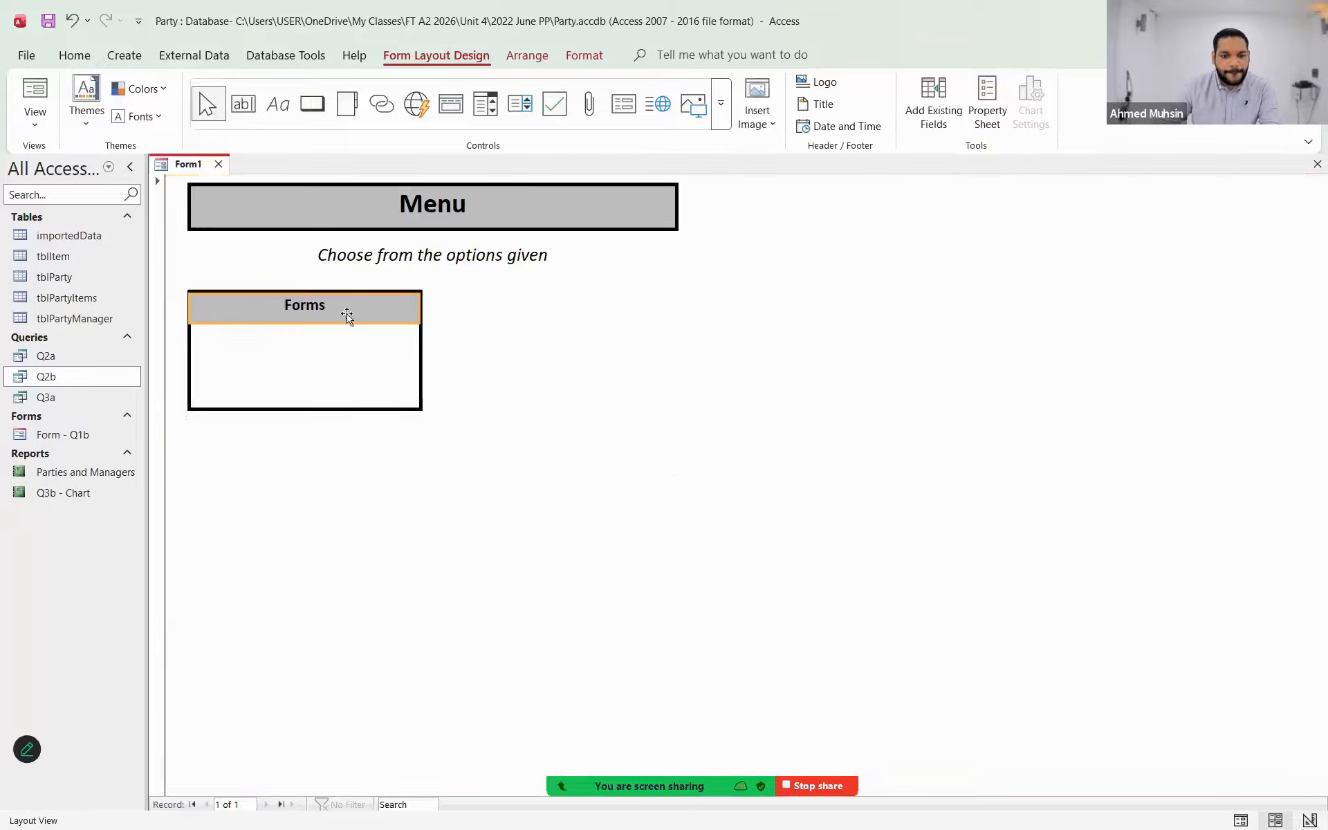
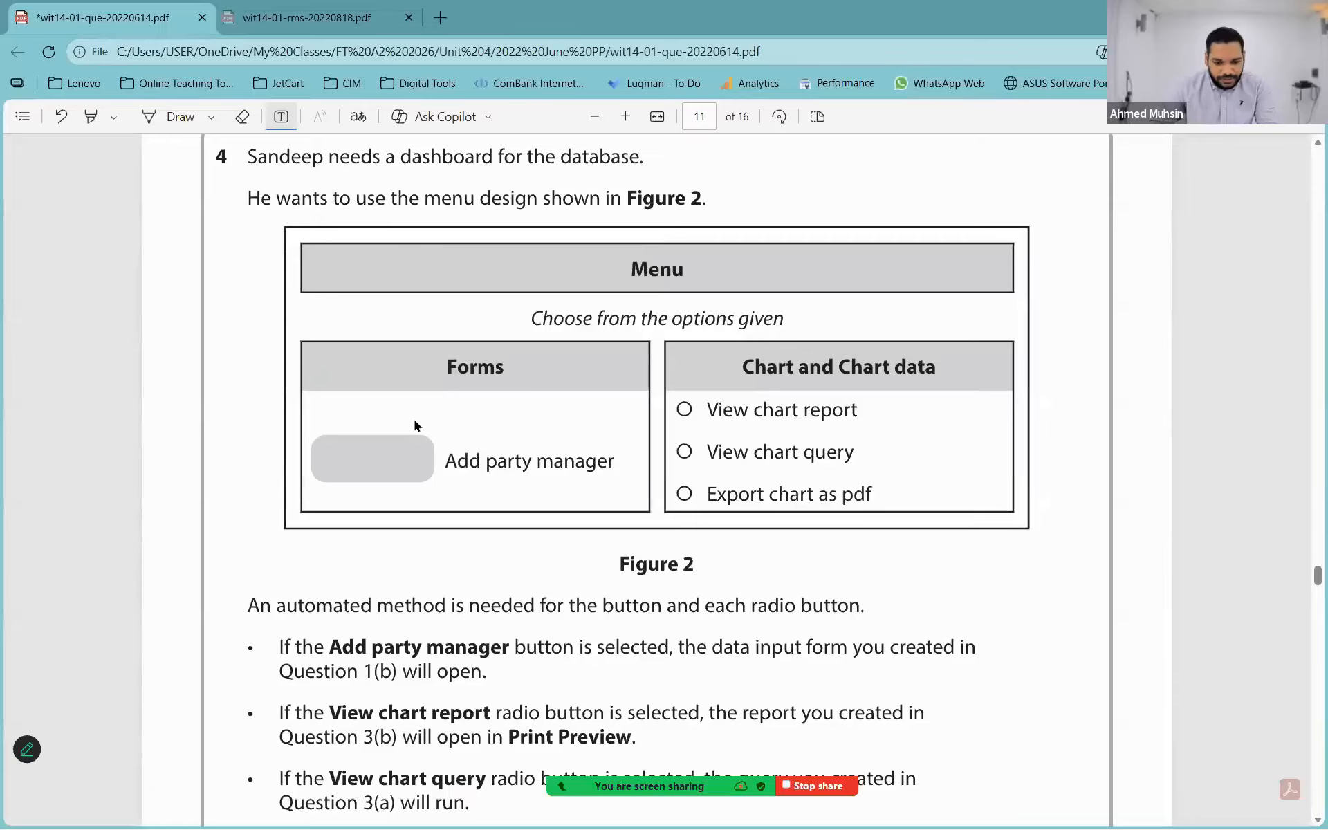
- Correct the label beside the command button to "Add party manager" and shorten it to sit level with the button's middle
key(Delete)
text(party Manager)
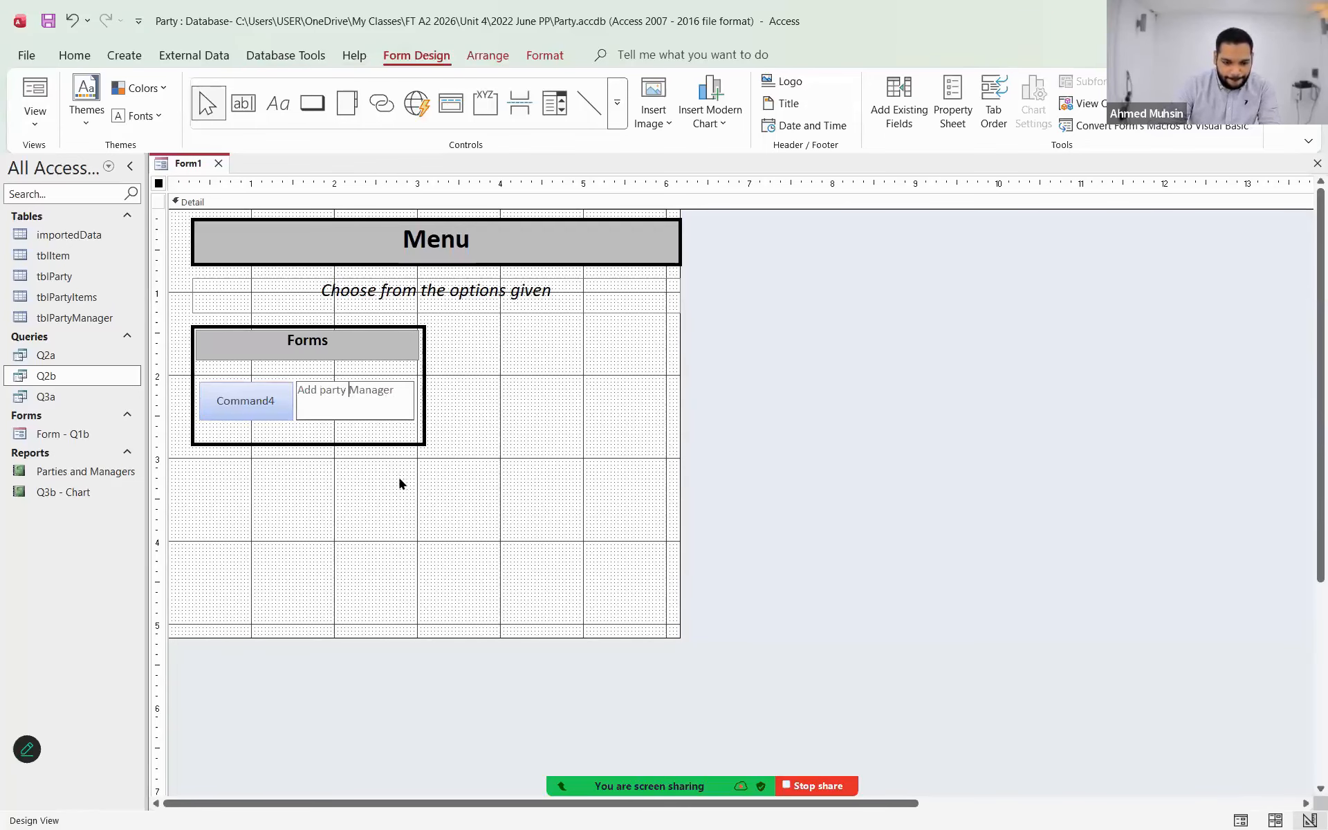
key(Delete)
text(m)
click(520, 446)
click(384, 414)
mouse_move(353, 417)
mouse_down()
mouse_move(355, 401)
mouse_move(374, 415)
mouse_up()
- Remove the caption text from the command button in the "Forms" section so it is blank
click(275, 404)
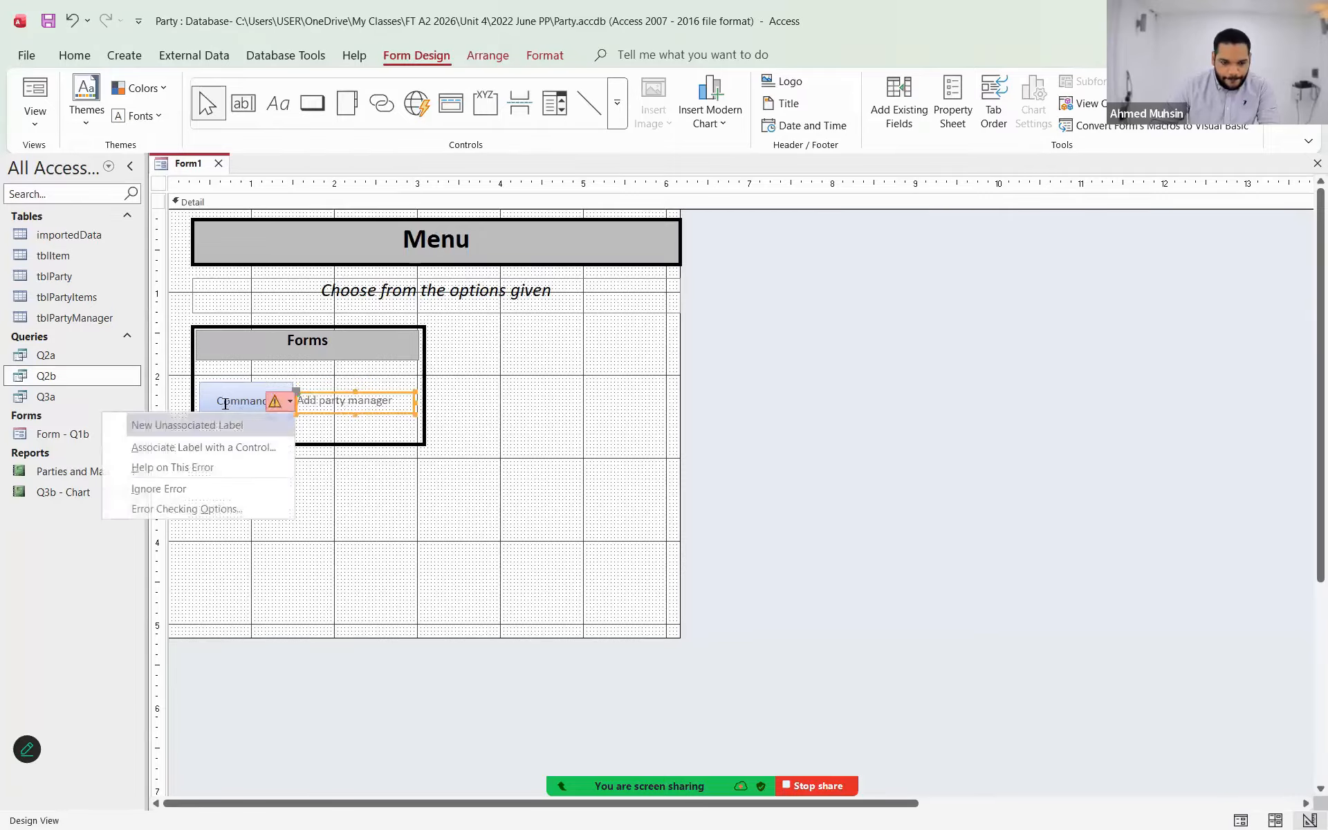
double_click(225, 403)
drag(214, 402, 287, 403)
key(BackSpace)
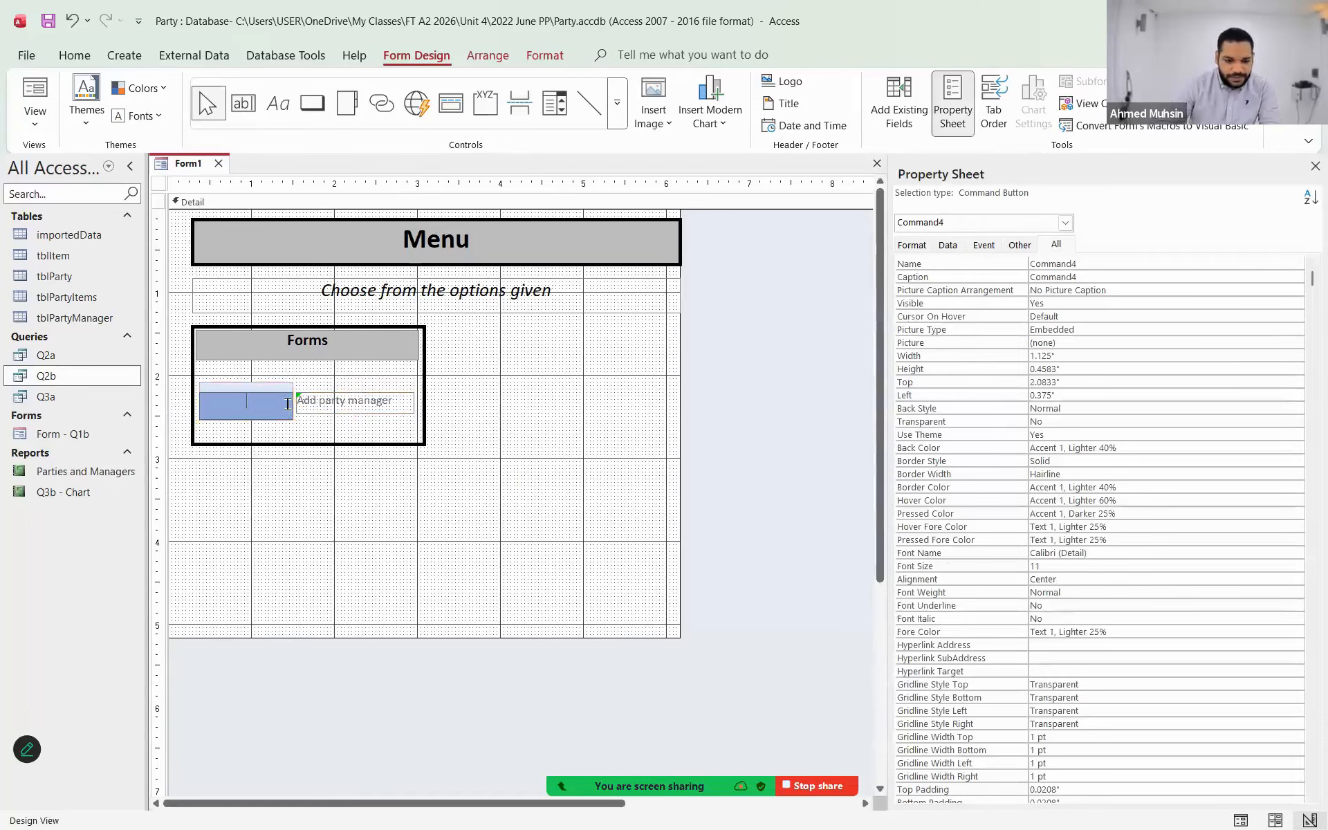
click(365, 432)
- Make the "Add party manager" label text black and set its font size to 12
click(359, 408)
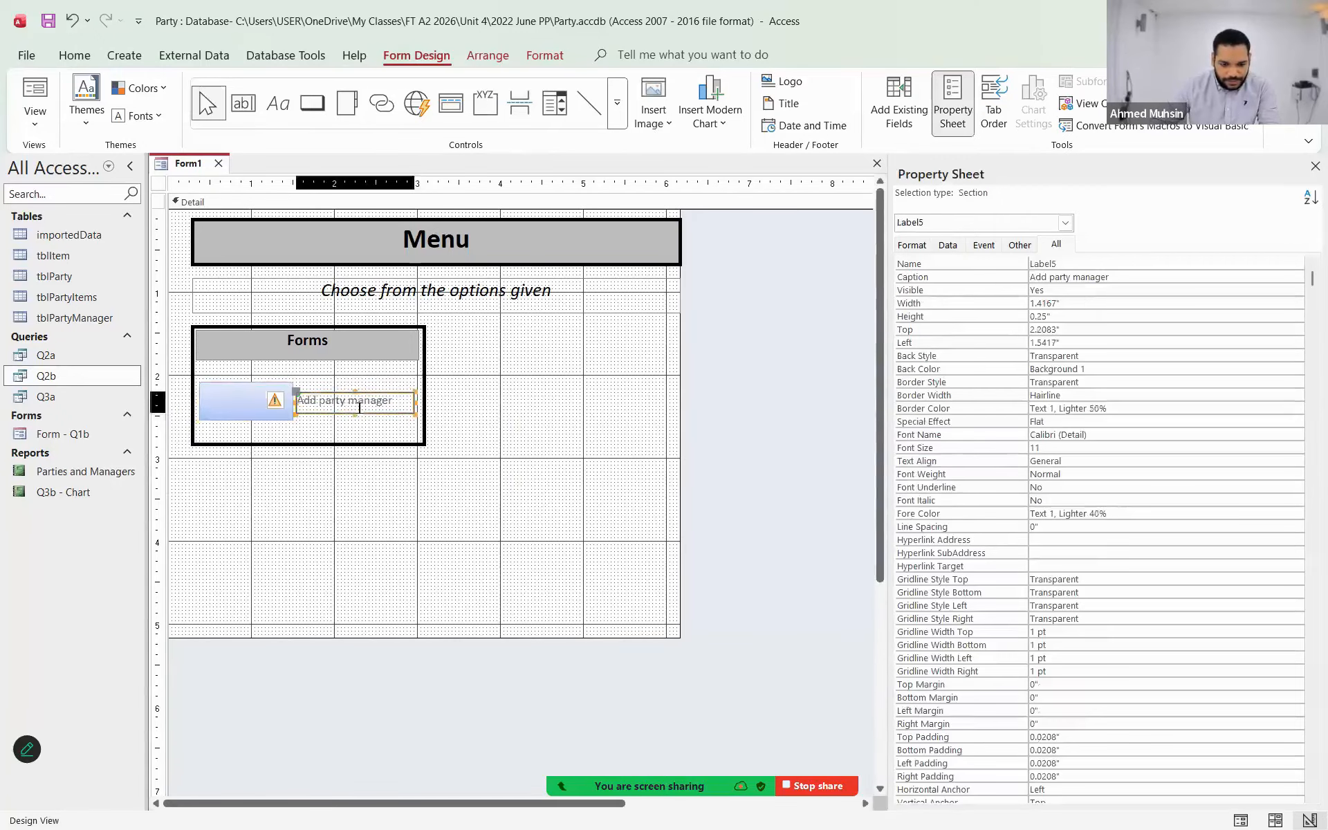
key(alt+Tab)
key(alt+Tab)
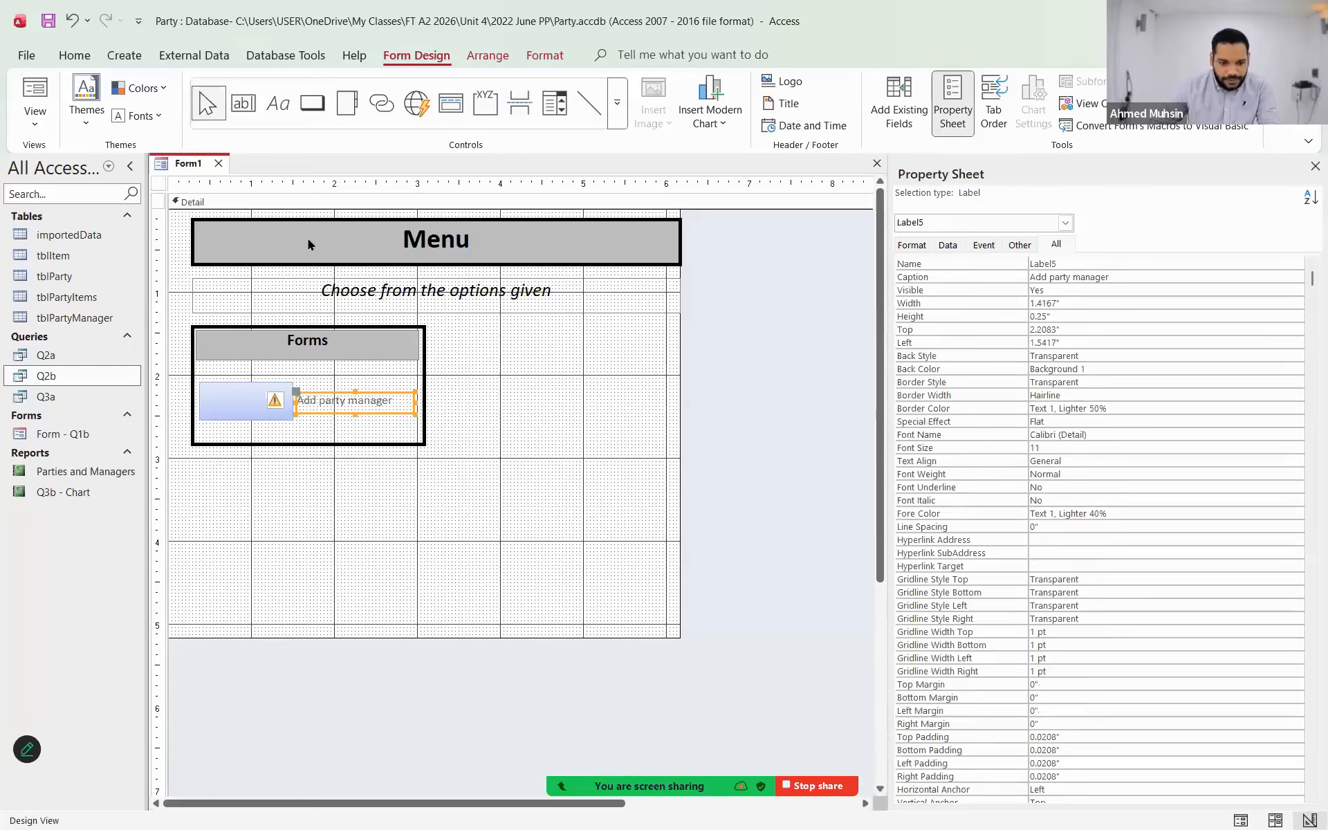
click(536, 55)
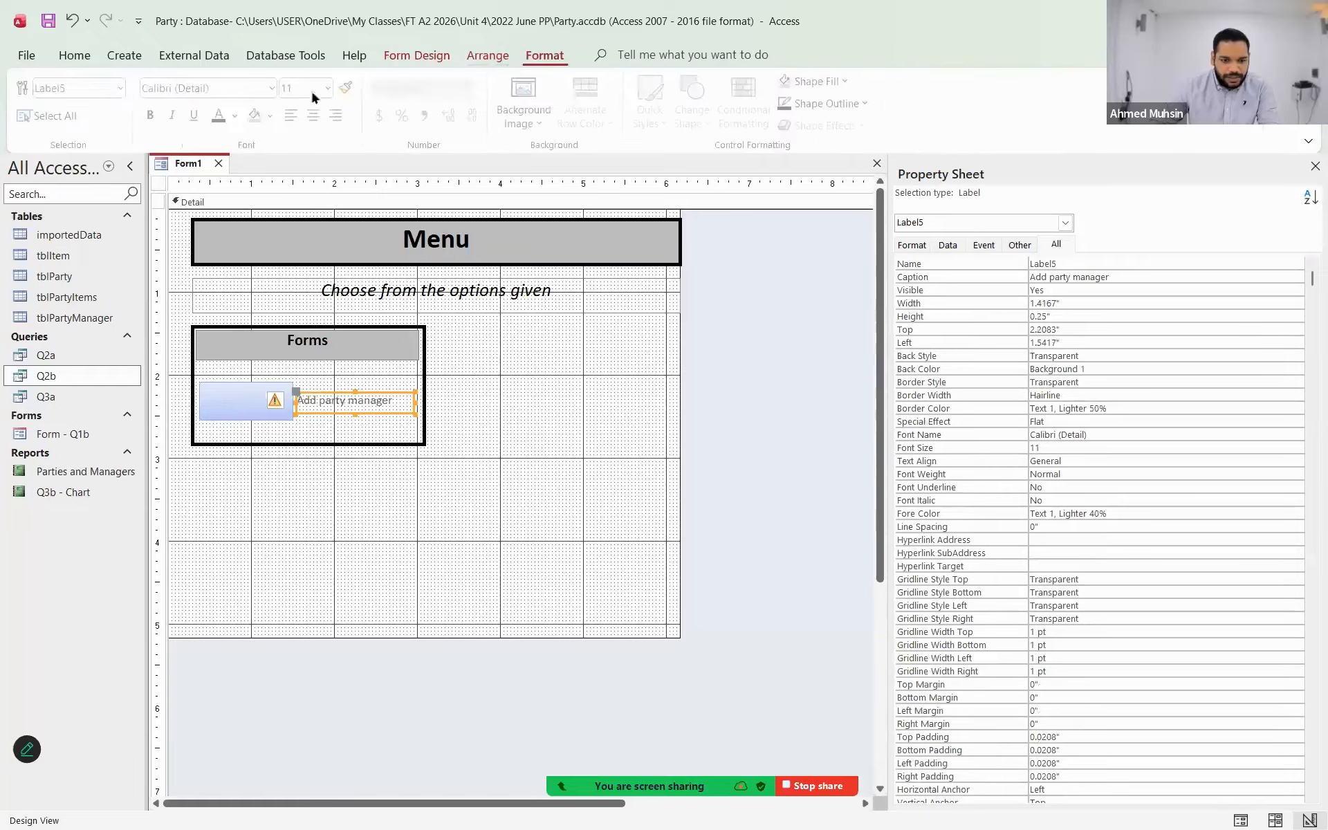
click(221, 115)
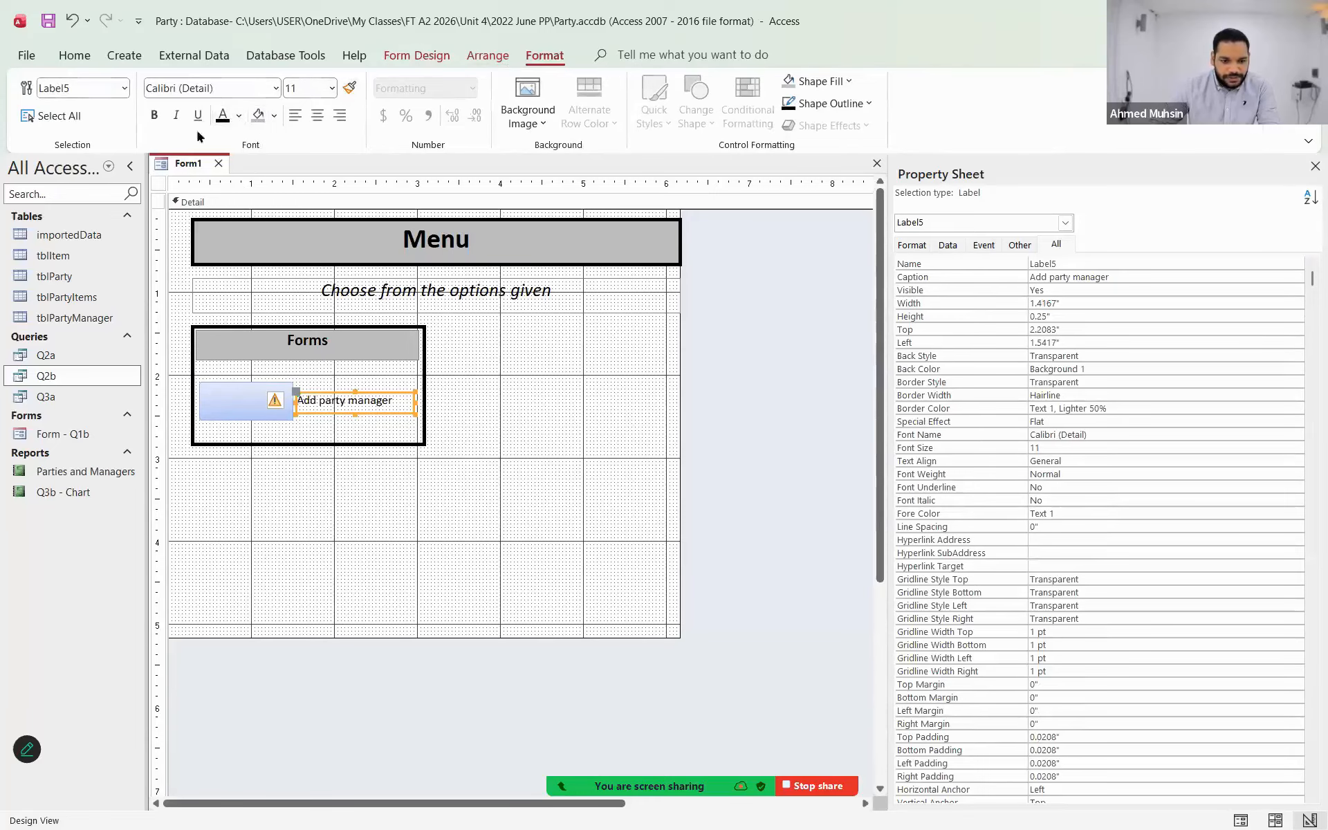
click(304, 88)
text(12)
key(Return)
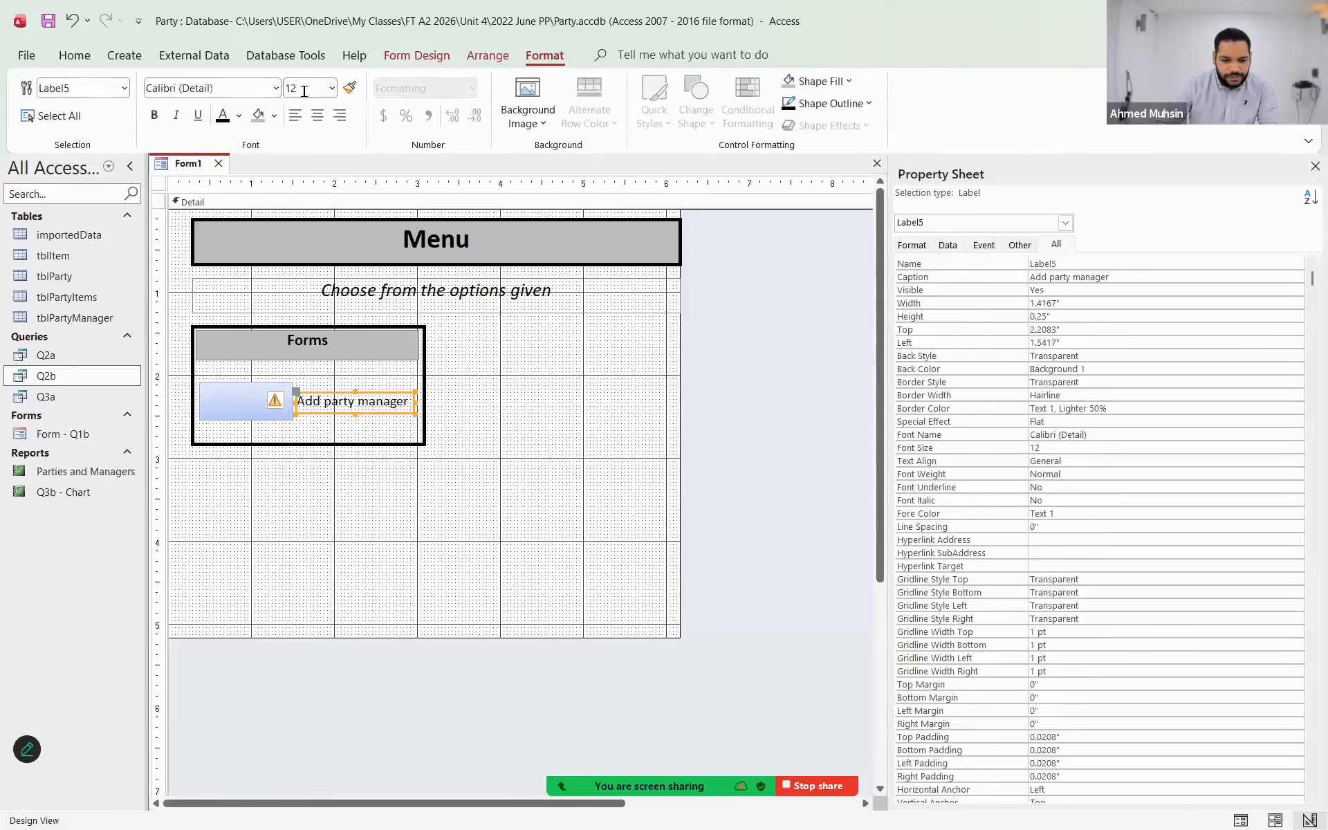
click(542, 420)
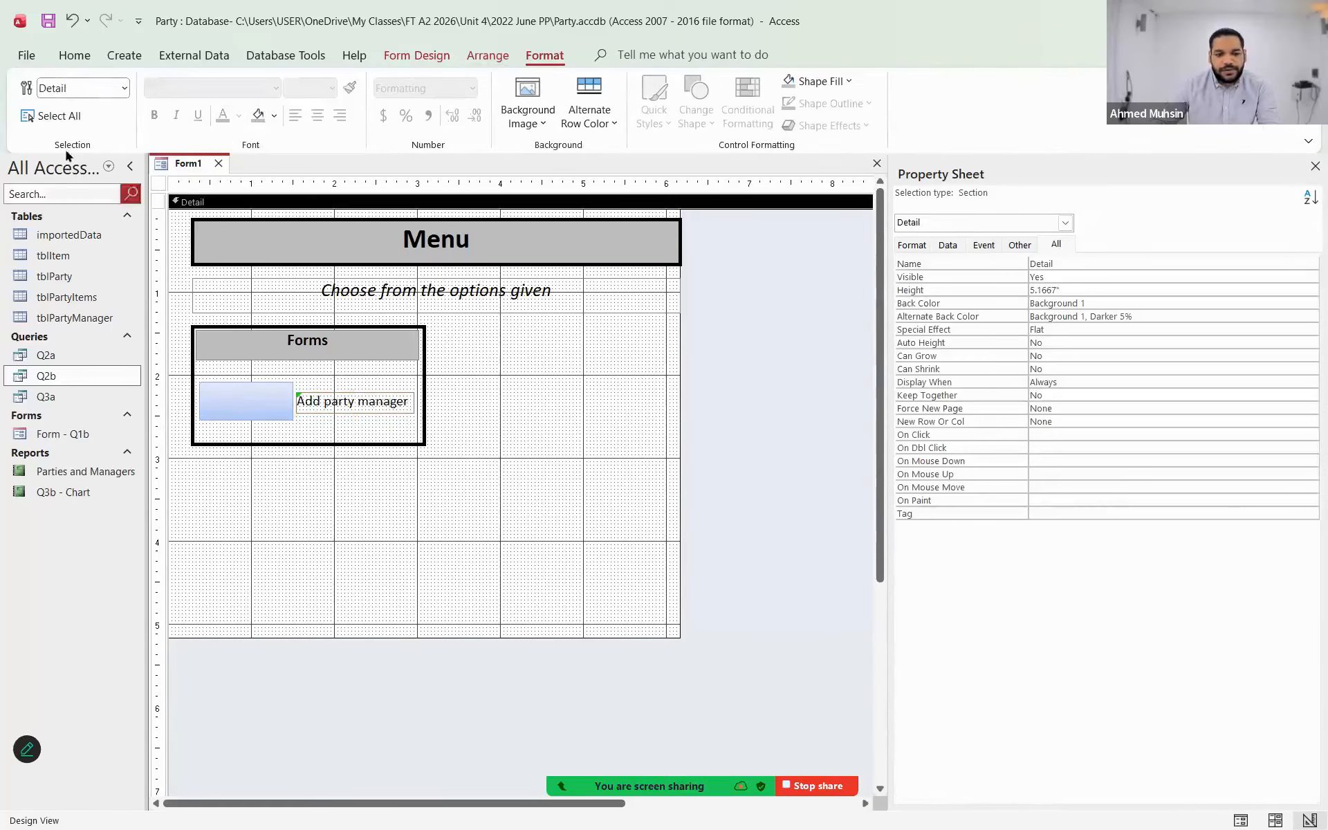
- View the form in Layout view, compare it with Figure 2, and return to Design view
click(89, 61)
click(47, 124)
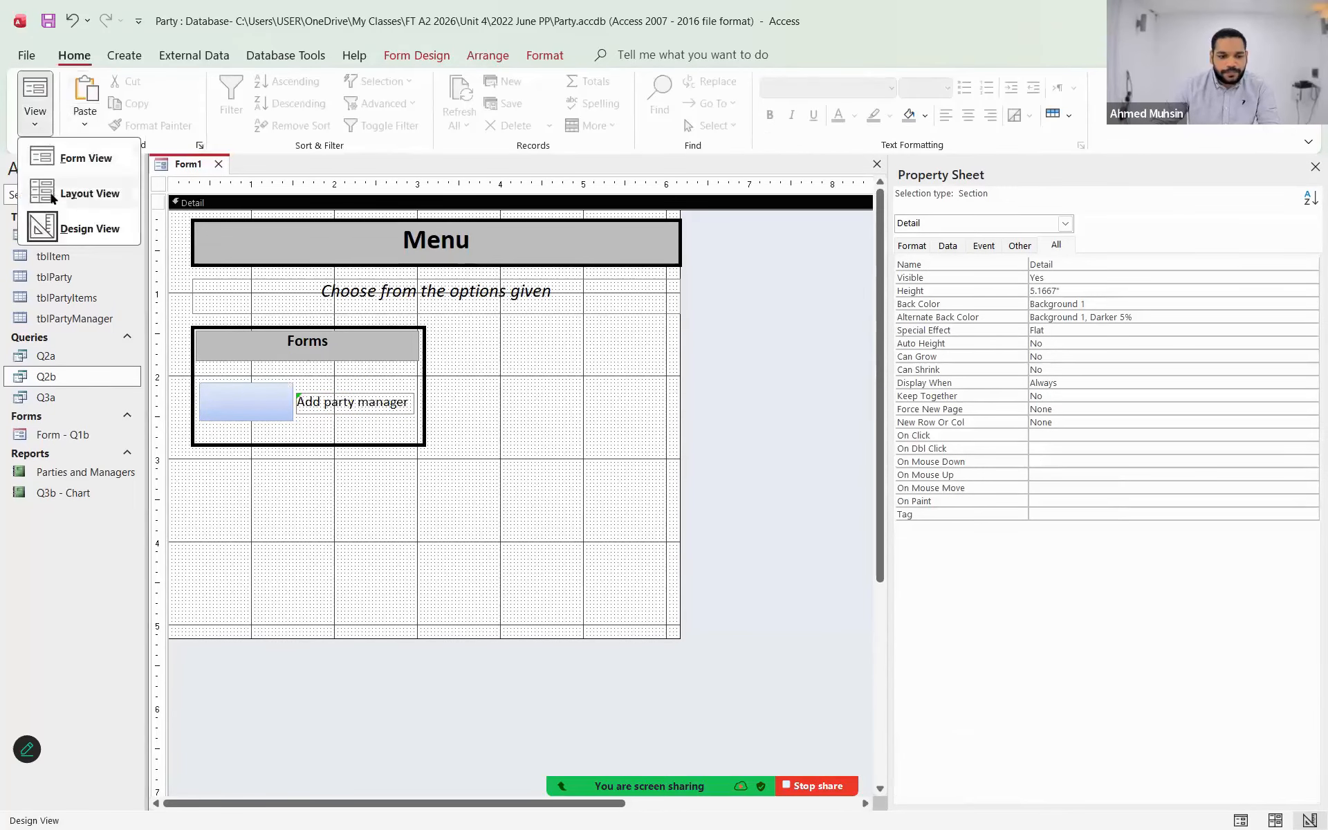
click(76, 190)
click(753, 522)
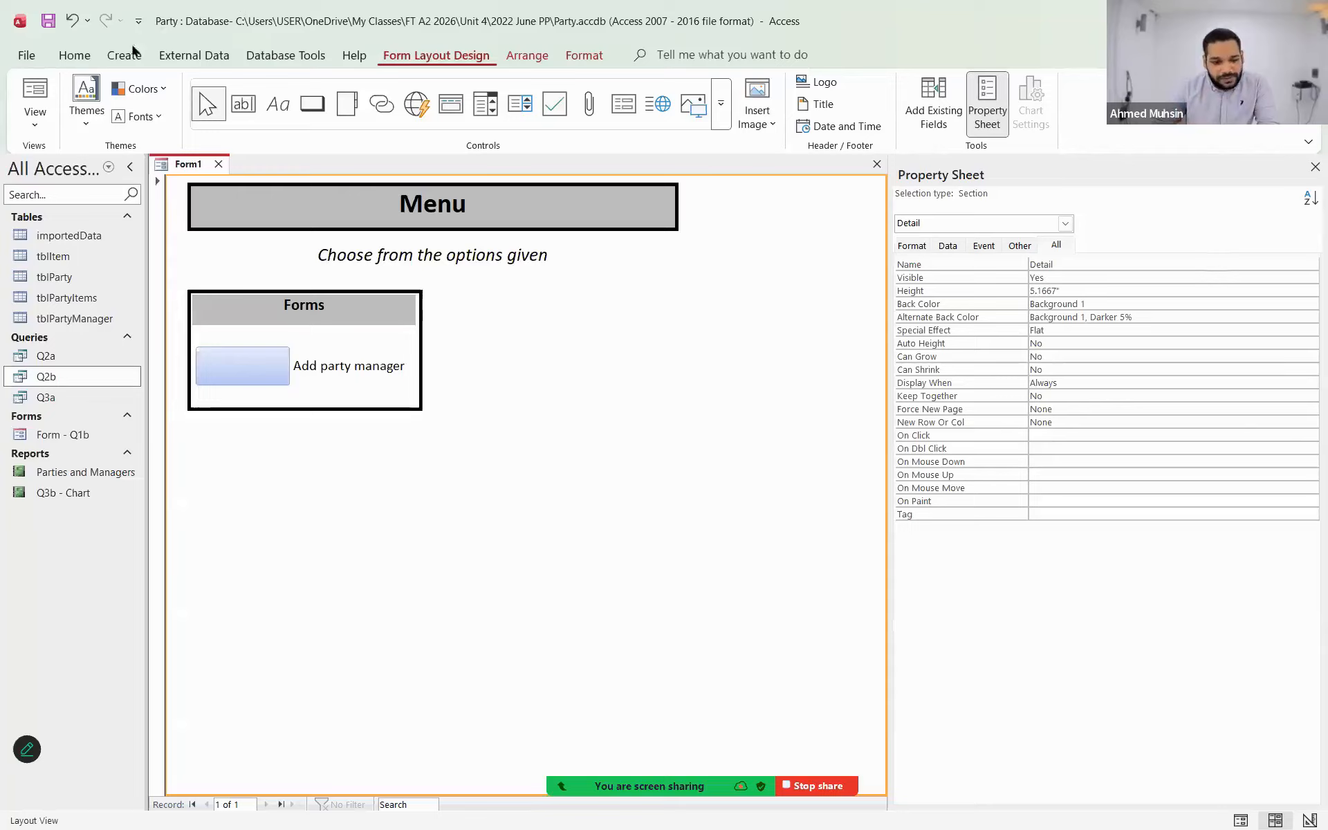
key(alt+Tab)
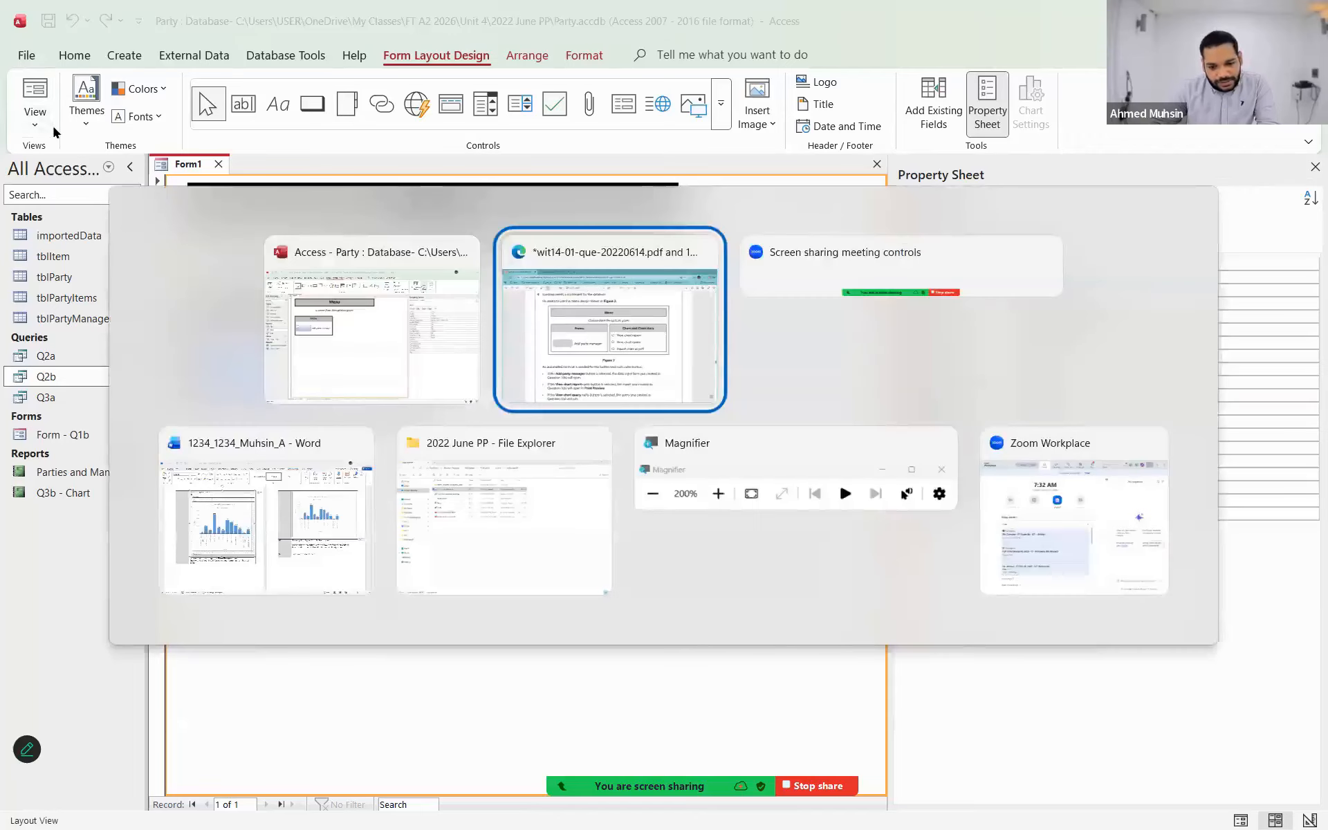
key(alt+Tab)
click(35, 132)
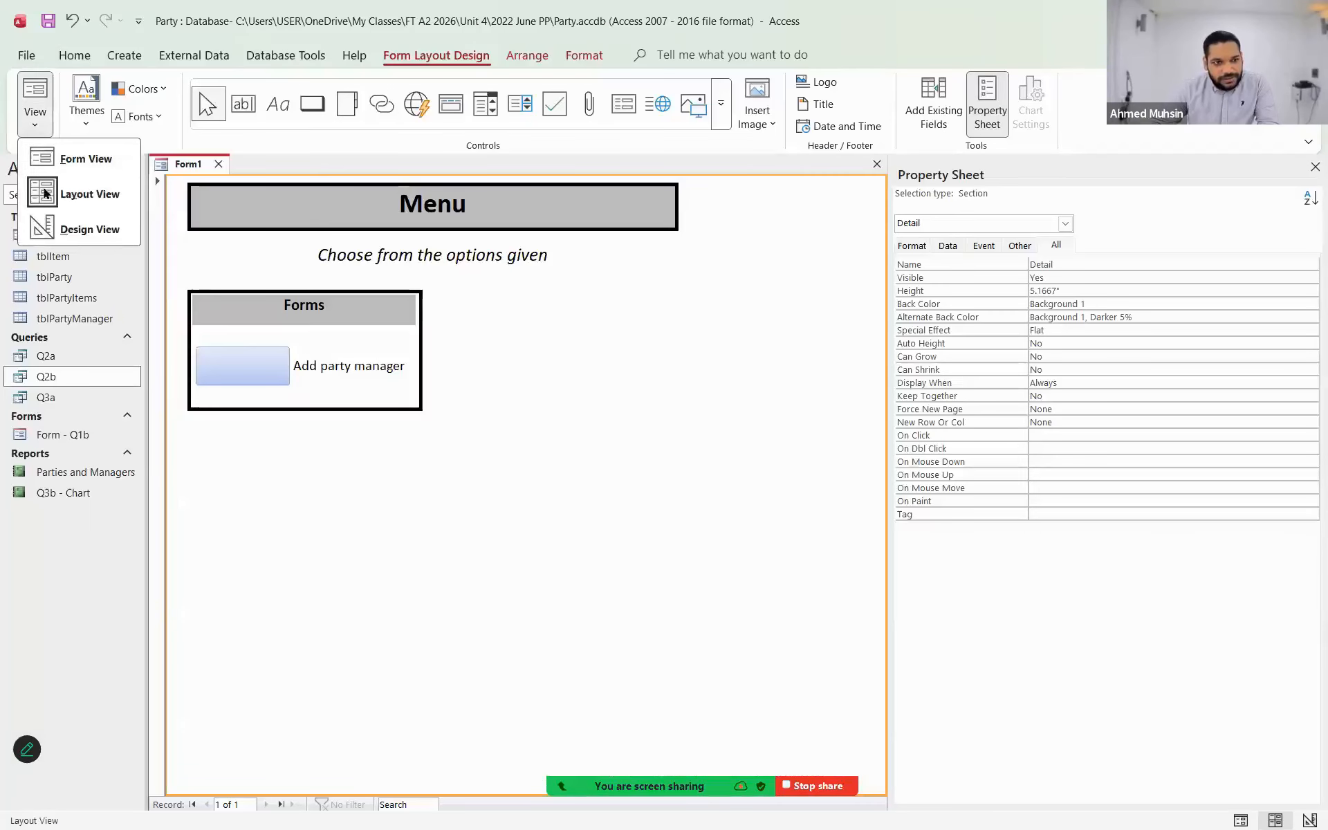
click(52, 231)
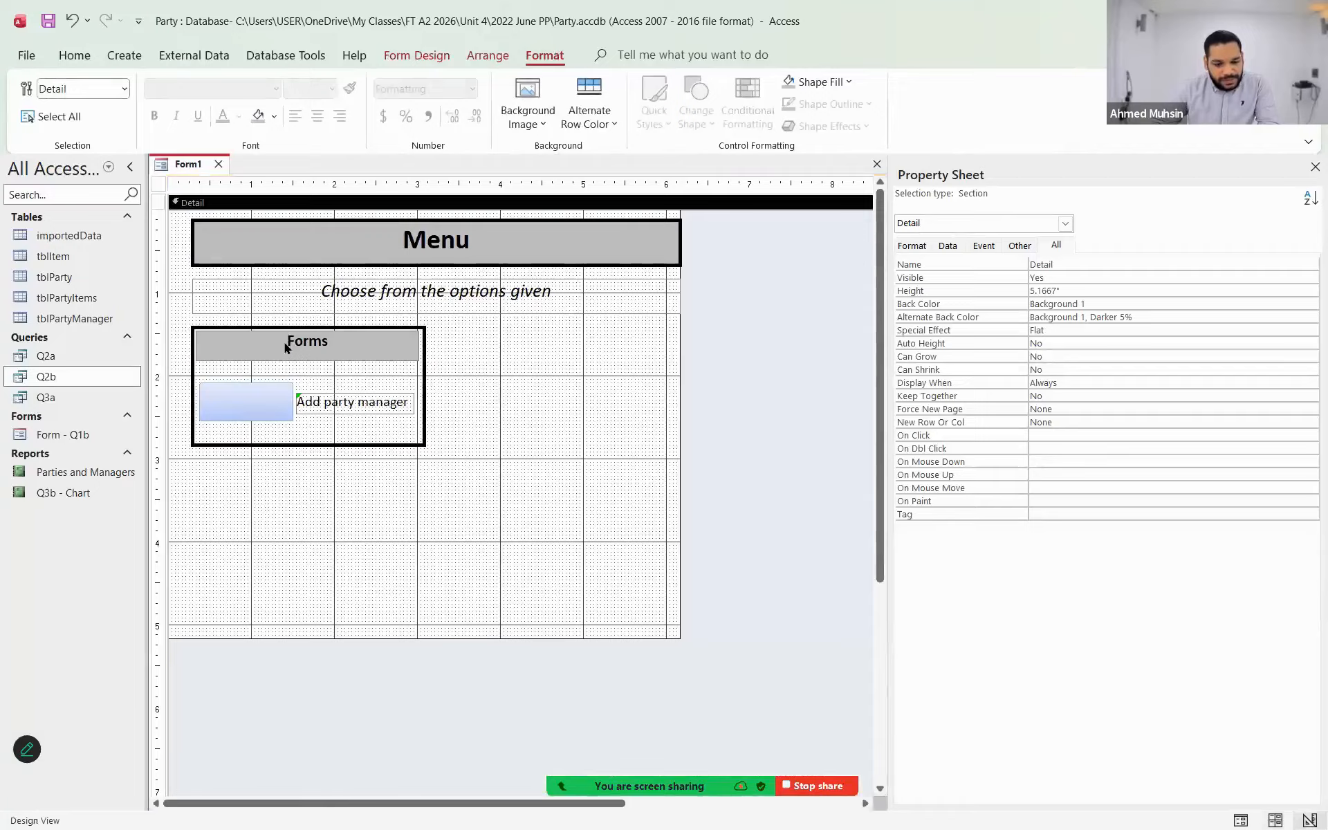
- Duplicate the "Forms" heading label together with its surrounding rectangle
click(284, 342)
shift+click(243, 328)
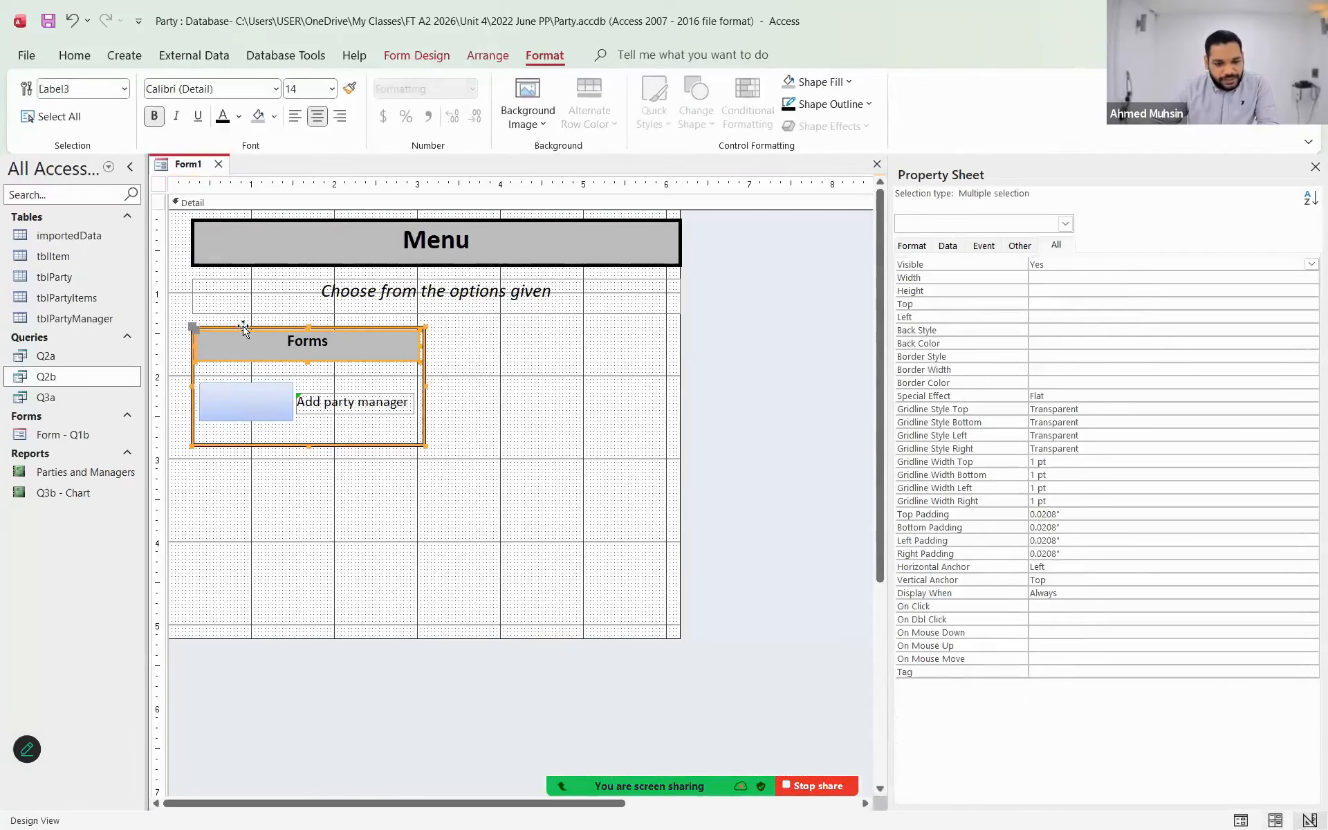
key(ctrl+c)
key(ctrl+v)
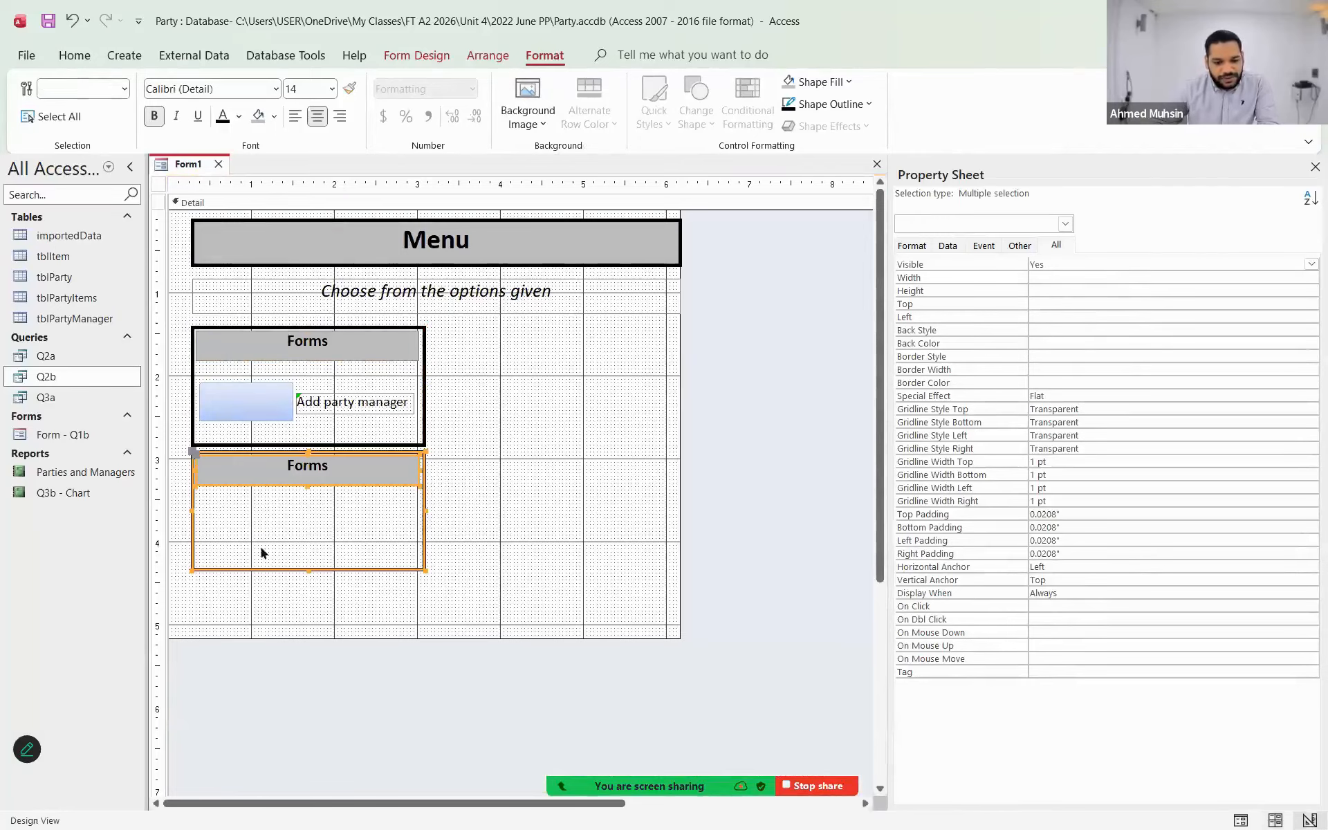
- Move the duplicated heading and rectangle to the right of the original "Forms" section, level with its upper border
key(Right)
key(Right)
key(Right)
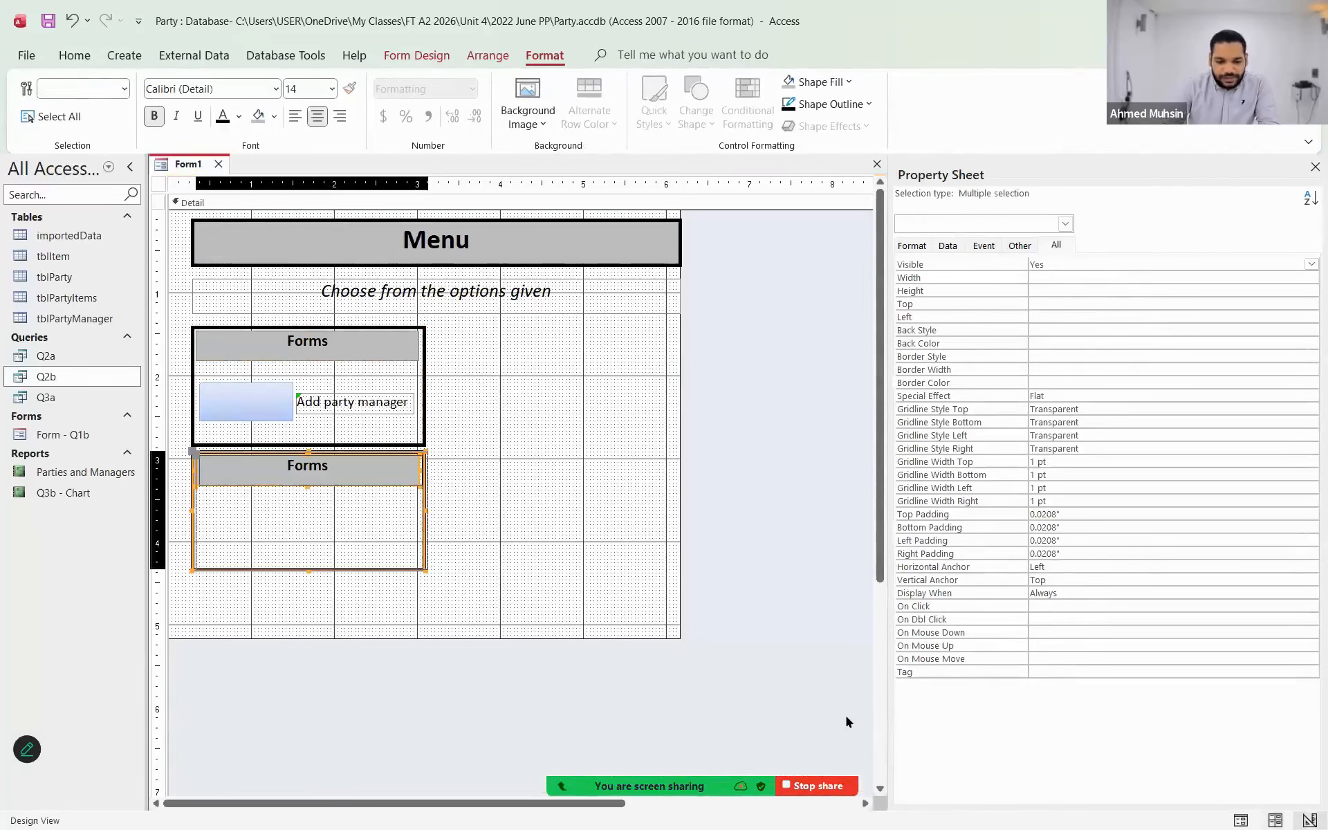
key(Right)
key(Right)
key(Right)
key(Right)
key(Right)
key(Right)
key(Right)
key(Right)
key(Right)
key(Right)
key(Right)
key(Right)
key(Right)
key(Right)
key(Right)
key(Right)
key(Right)
key(Right)
key(Right)
key(Right)
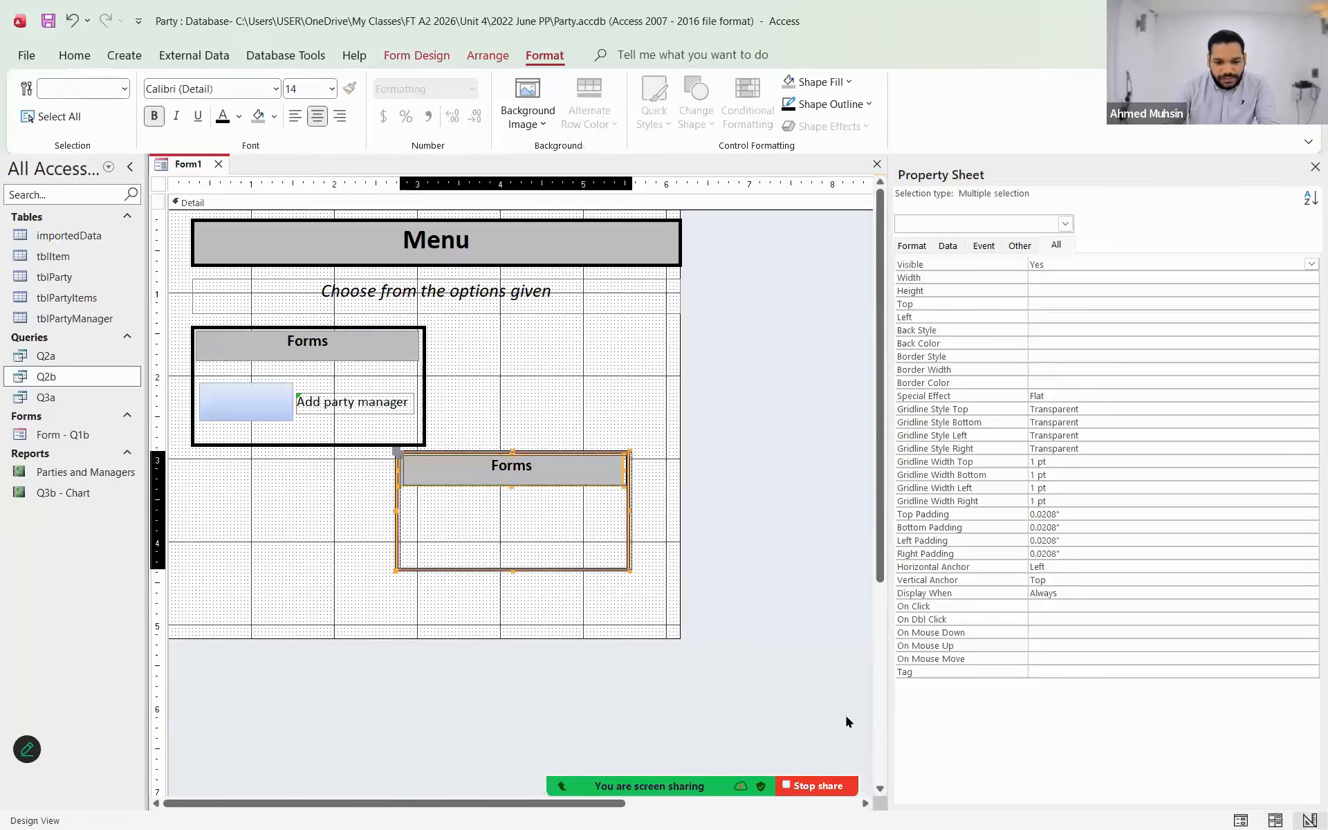
key(Right)
key(Right)
key(Right)
key(Right)
key(Right)
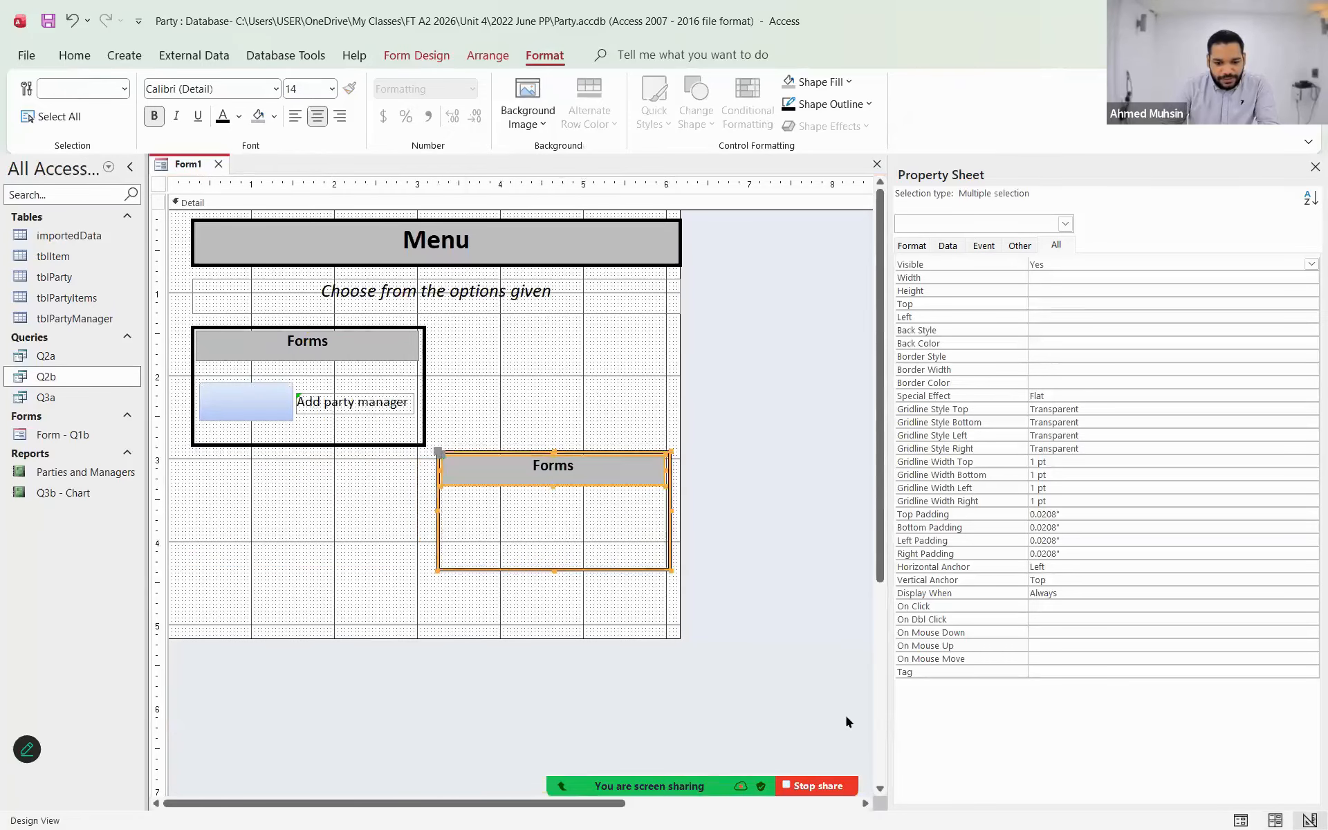
key(Up)
key(Up)
key(Up)
key(Up)
key(Up)
key(Up)
key(Up)
key(Up)
key(Up)
key(Up)
key(Up)
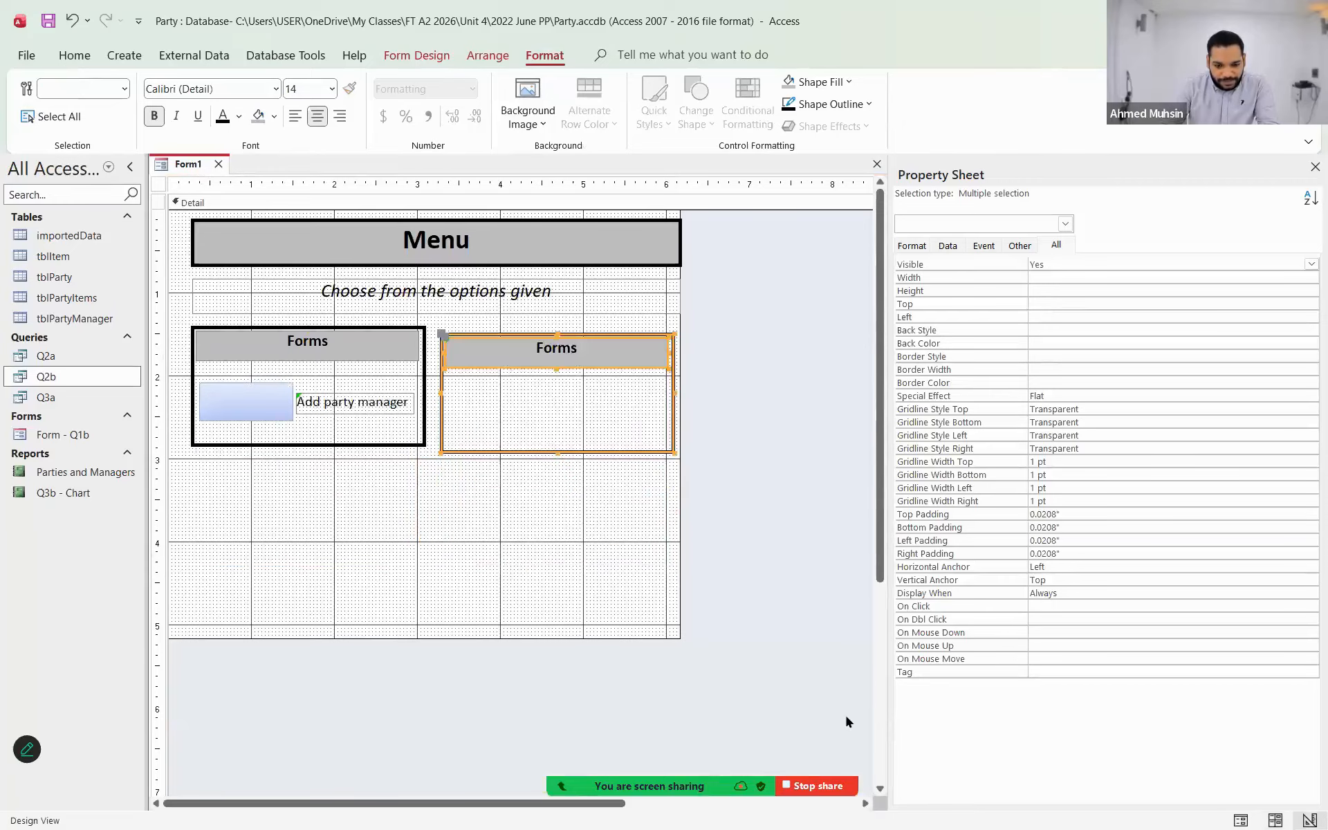
key(Up)
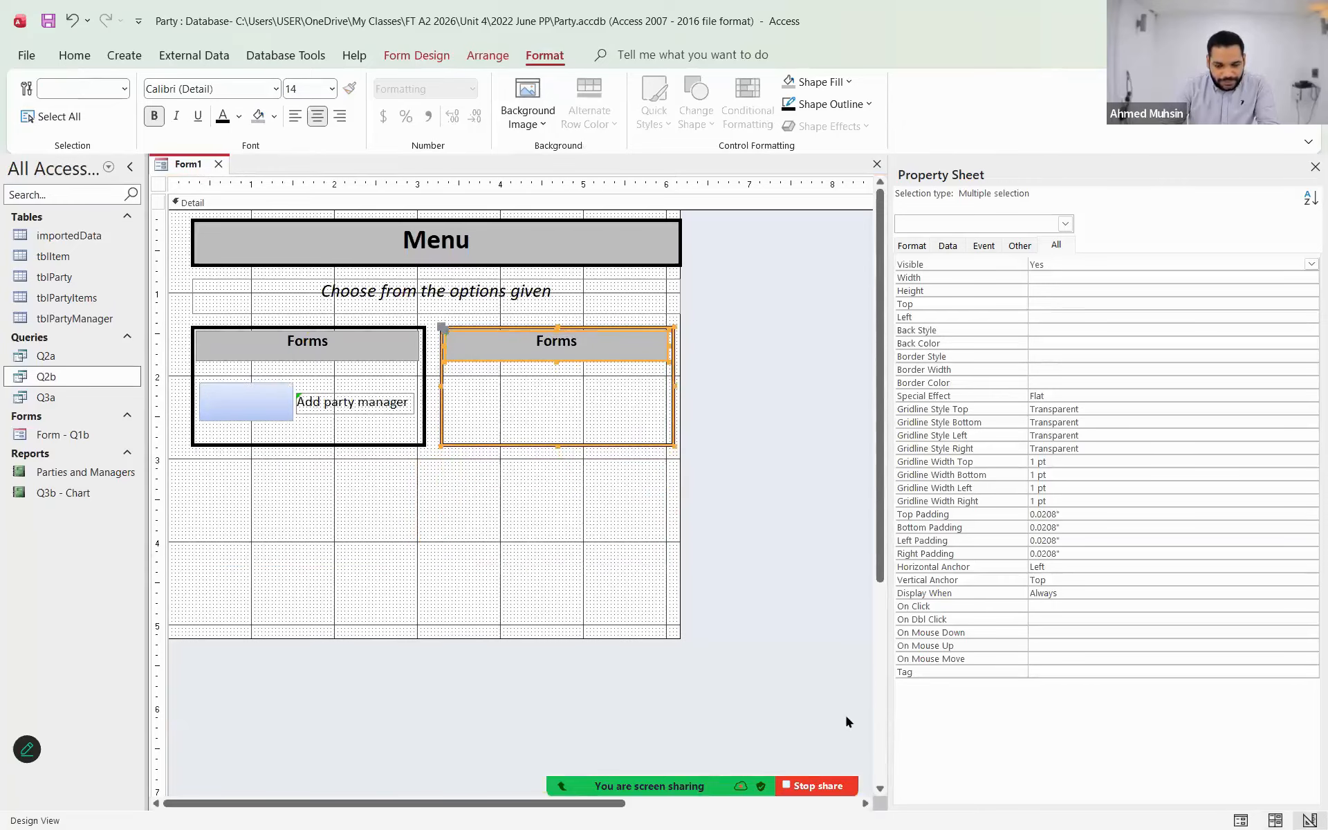
- Change the copied section's heading to "Chart and Chart Data", checking the form against Figure 2
key(alt+Tab)
key(alt+Tab)
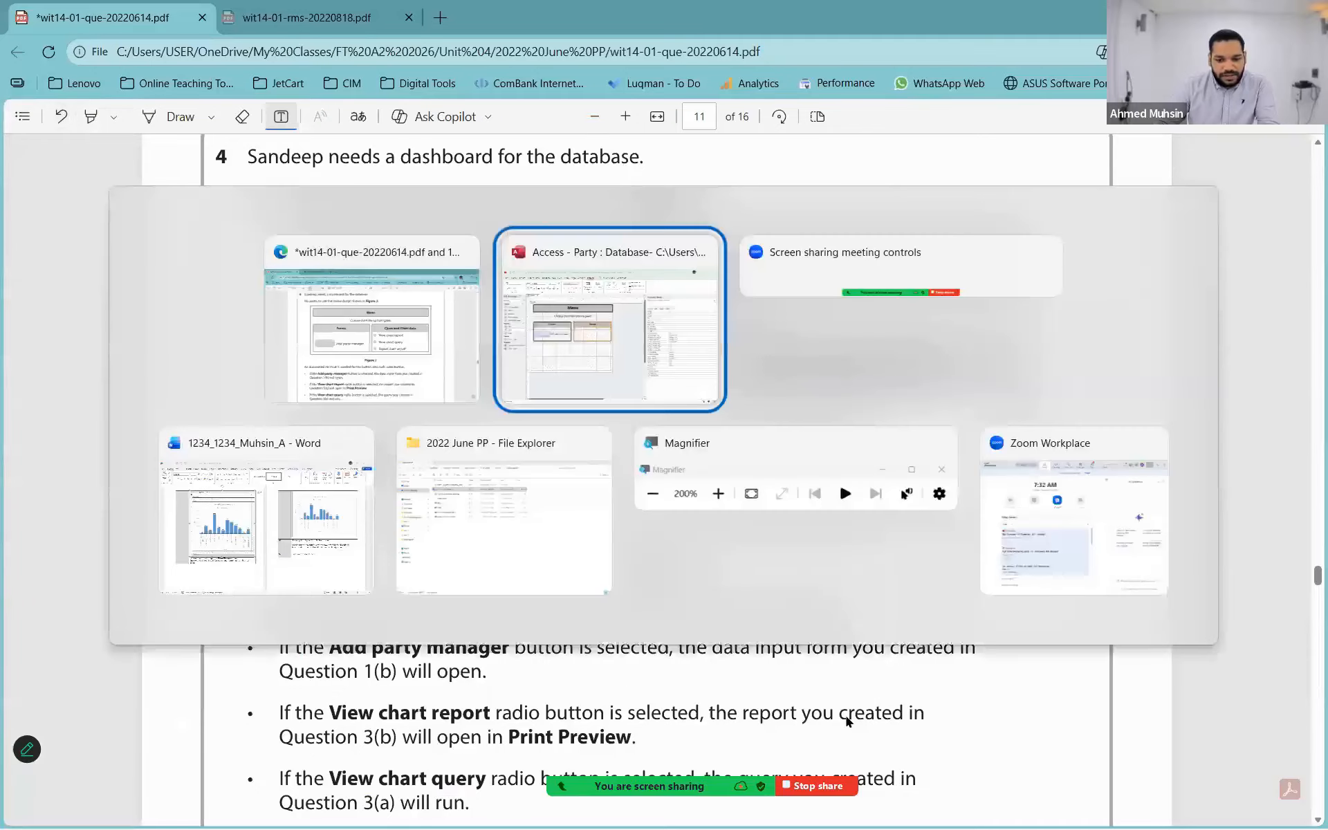
click(727, 511)
click(577, 354)
double_click(558, 342)
text(Ghart and Chart Data)
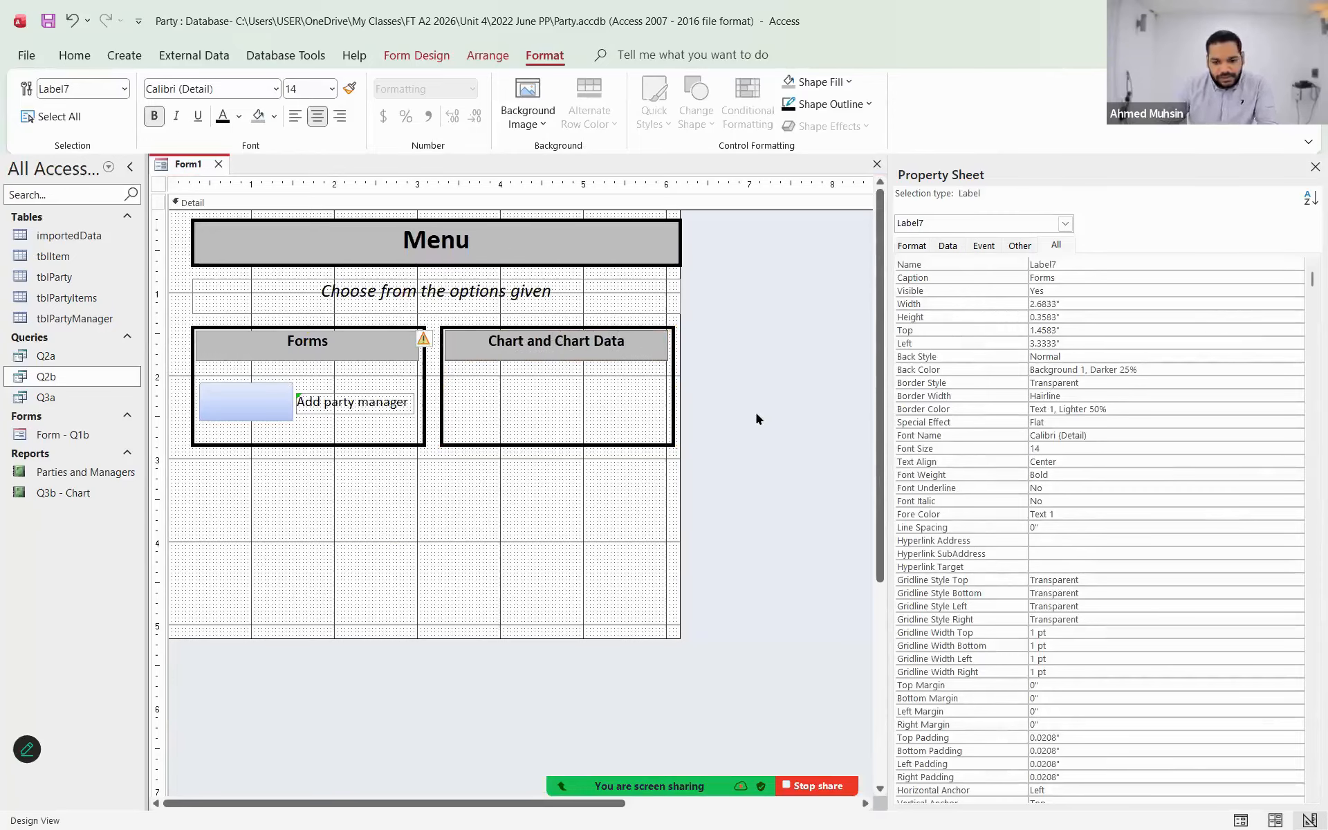
click(757, 418)
key(alt+Tab)
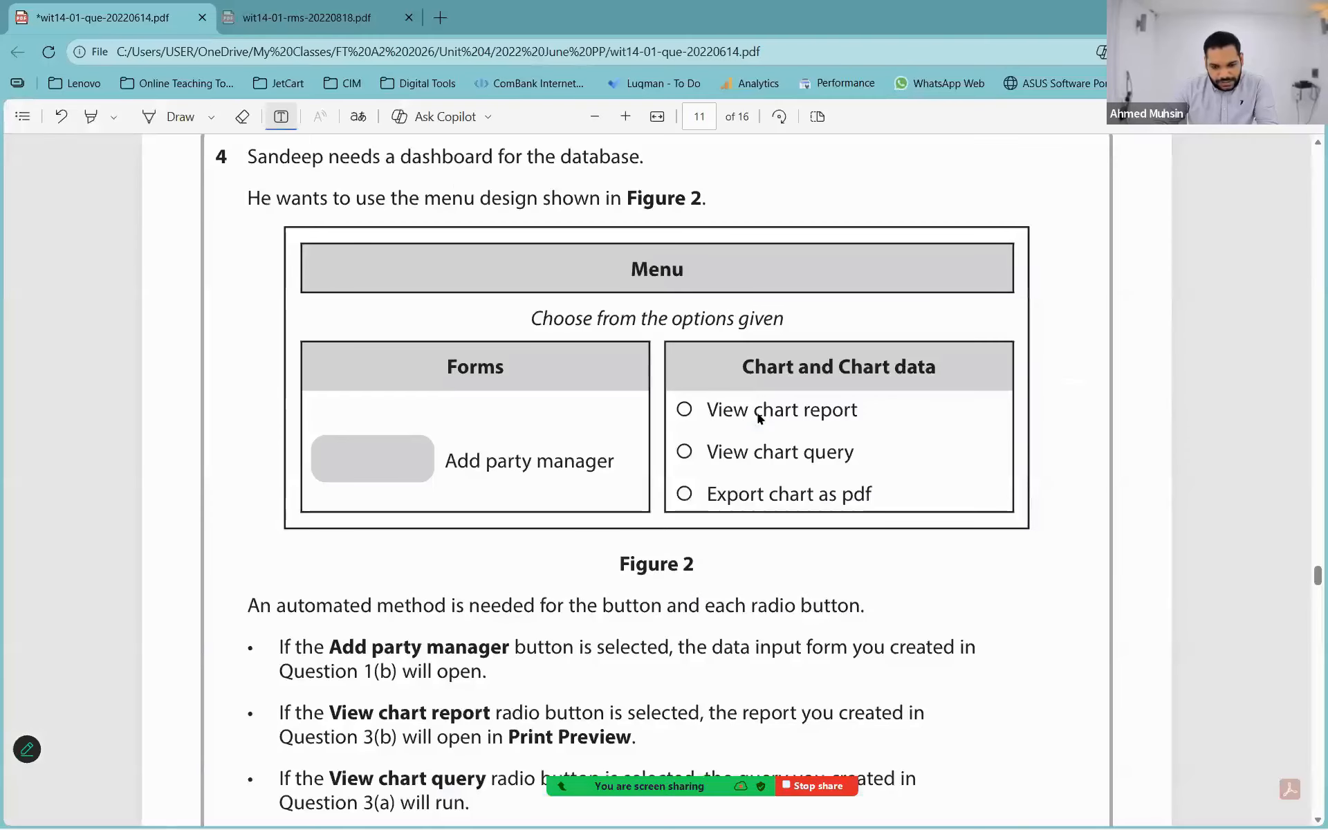
key(alt+Tab)
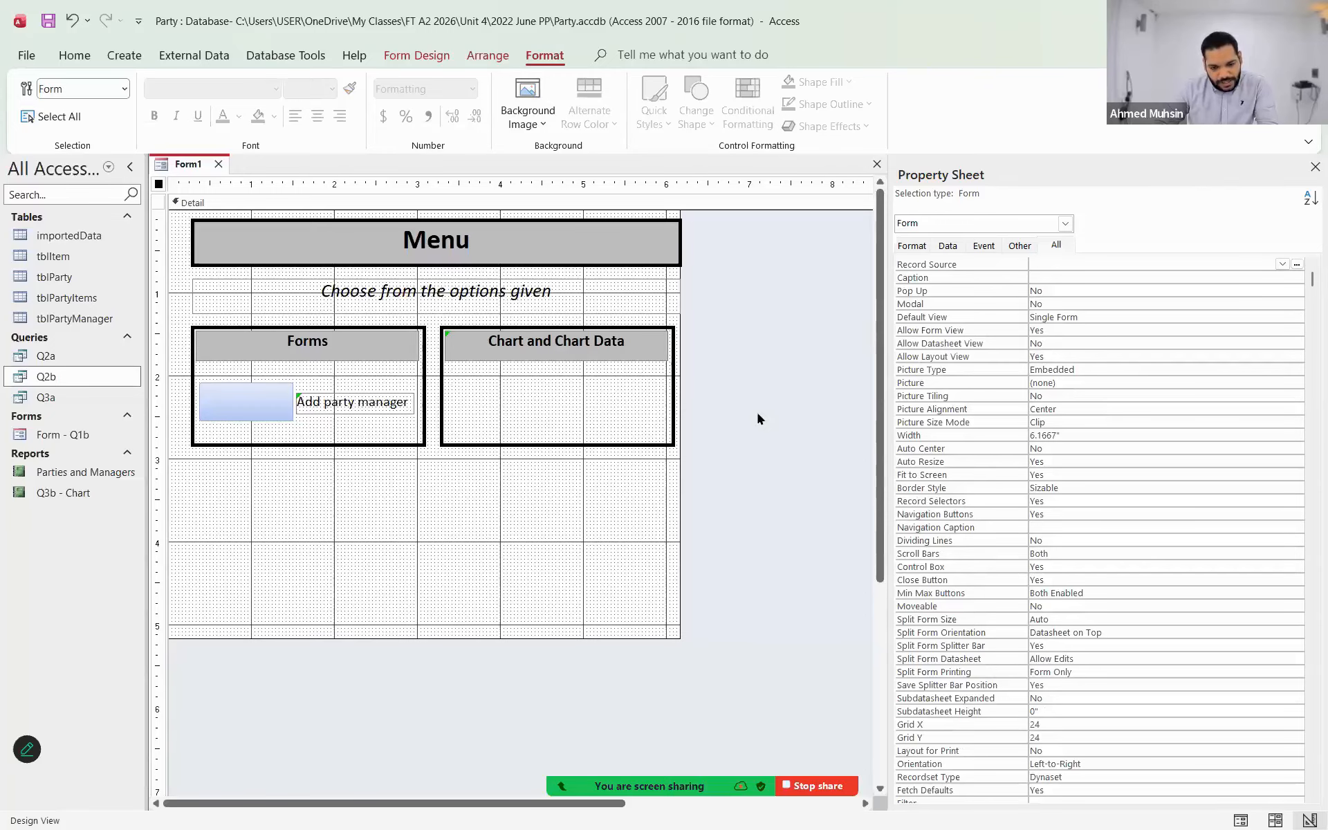
key(alt+Tab)
key(alt+Tab)
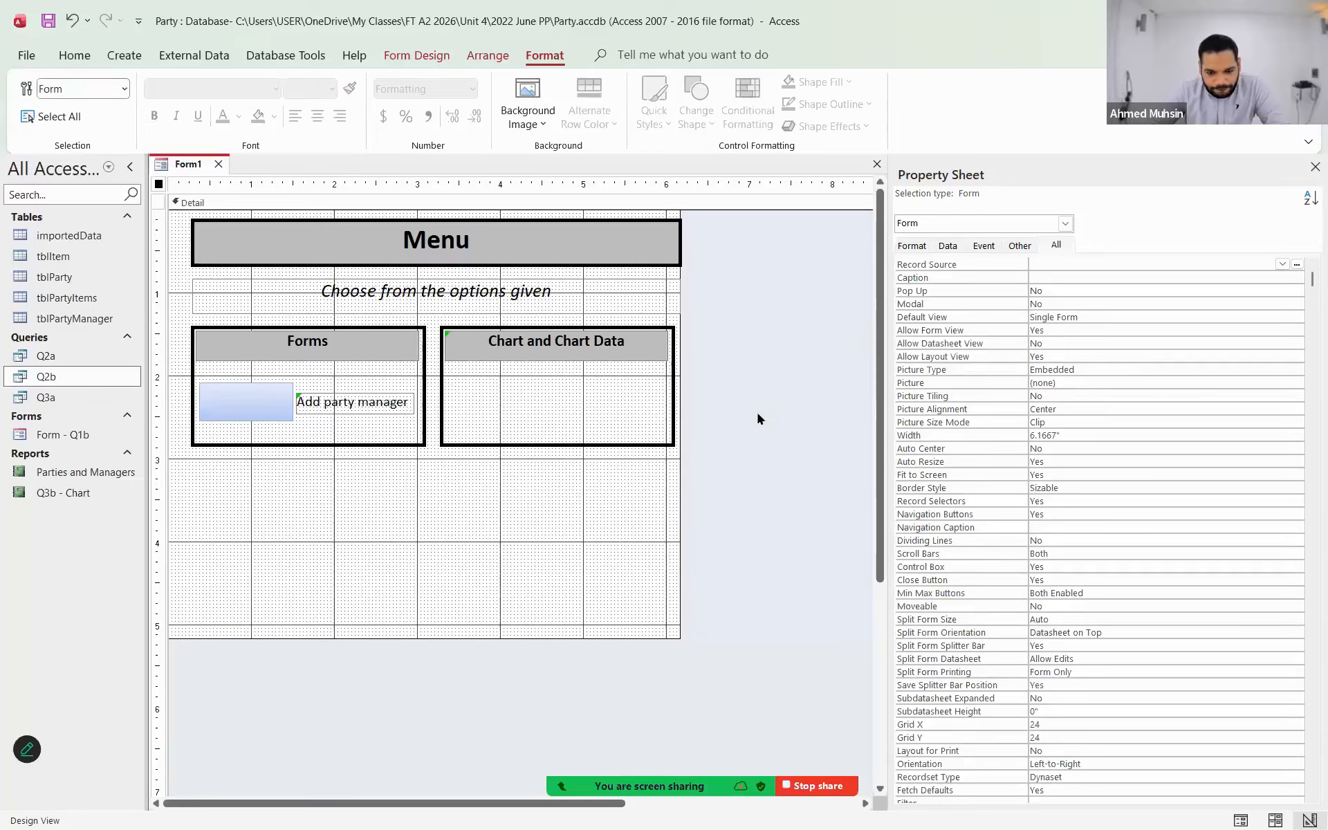
- Widen the form to about 6.58 inches and stretch the chart section's heading and rectangle to the "Menu" heading's right edge
drag(681, 535, 715, 537)
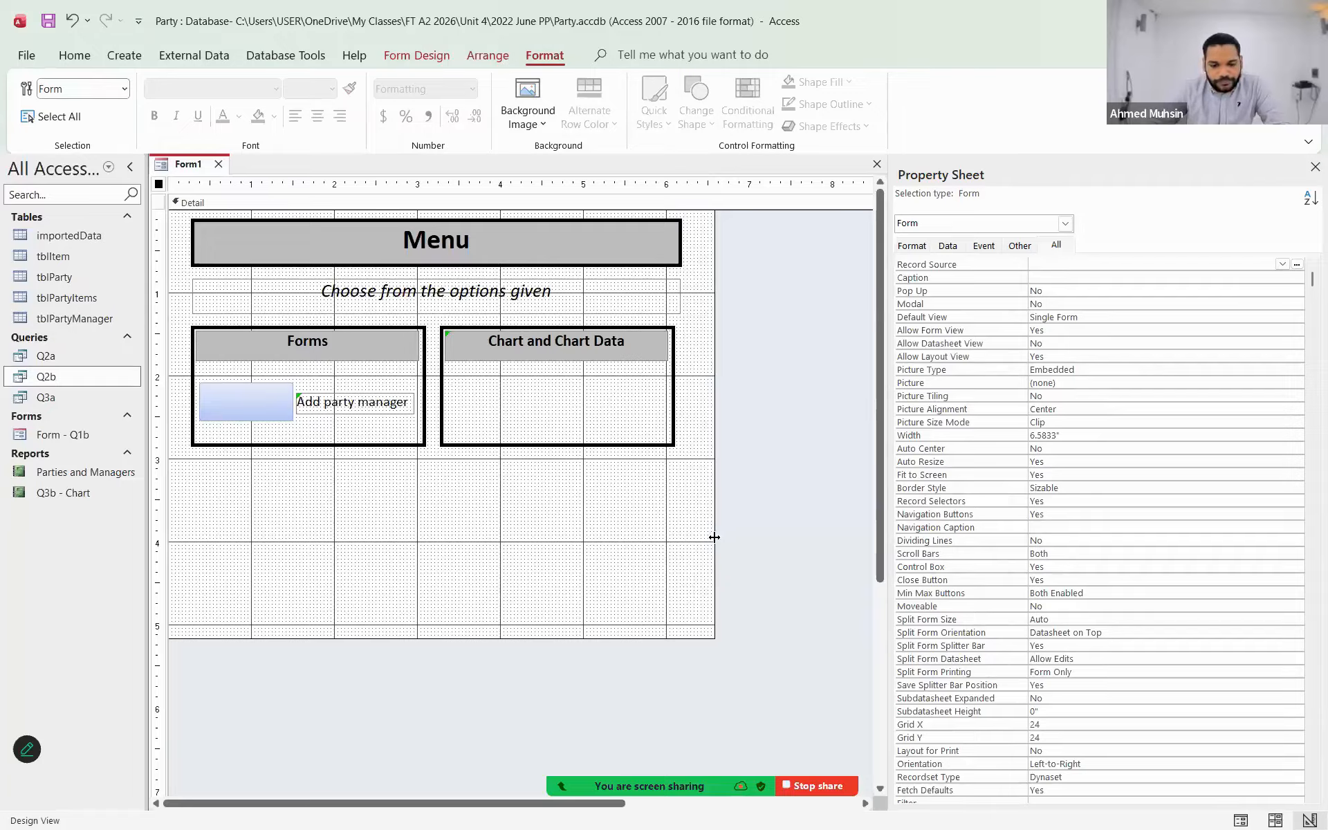
click(624, 351)
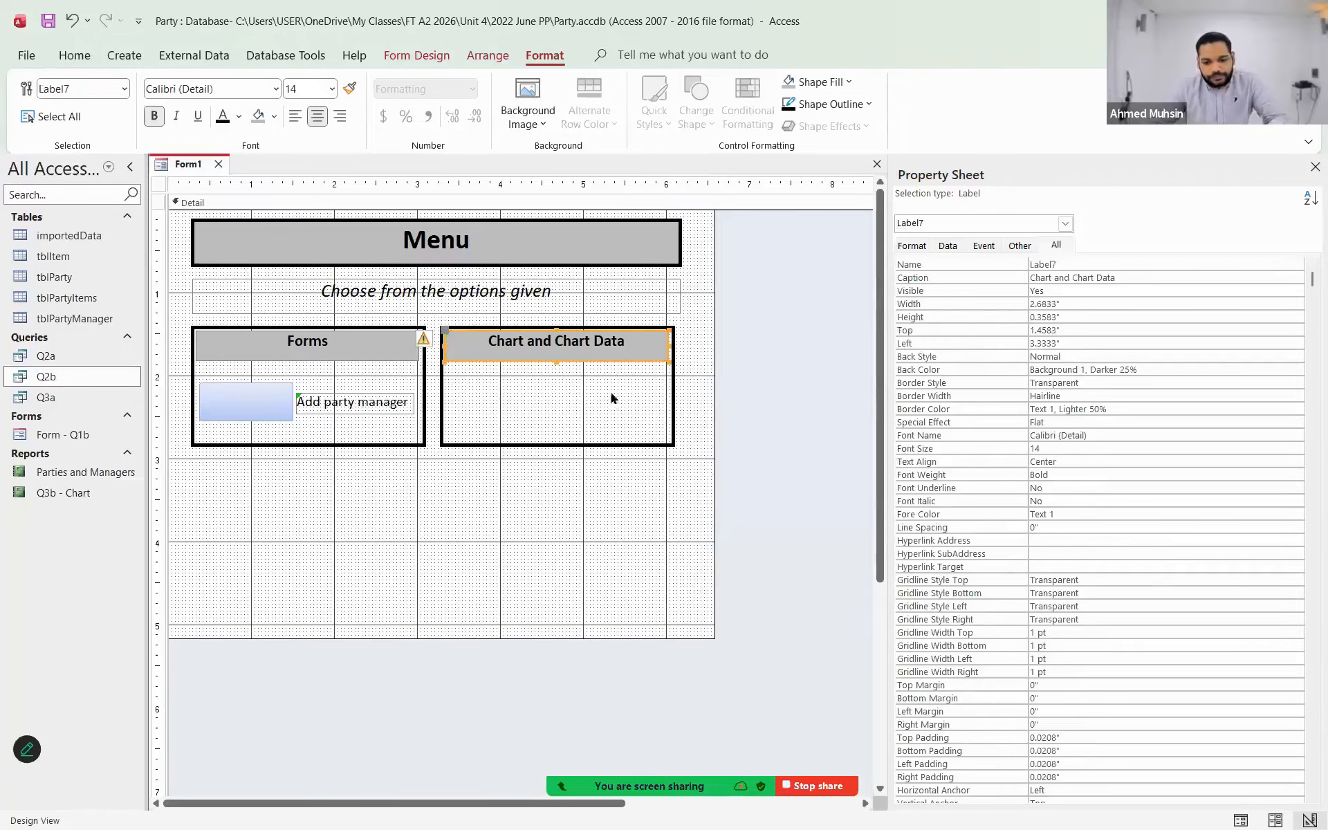
shift+click(620, 444)
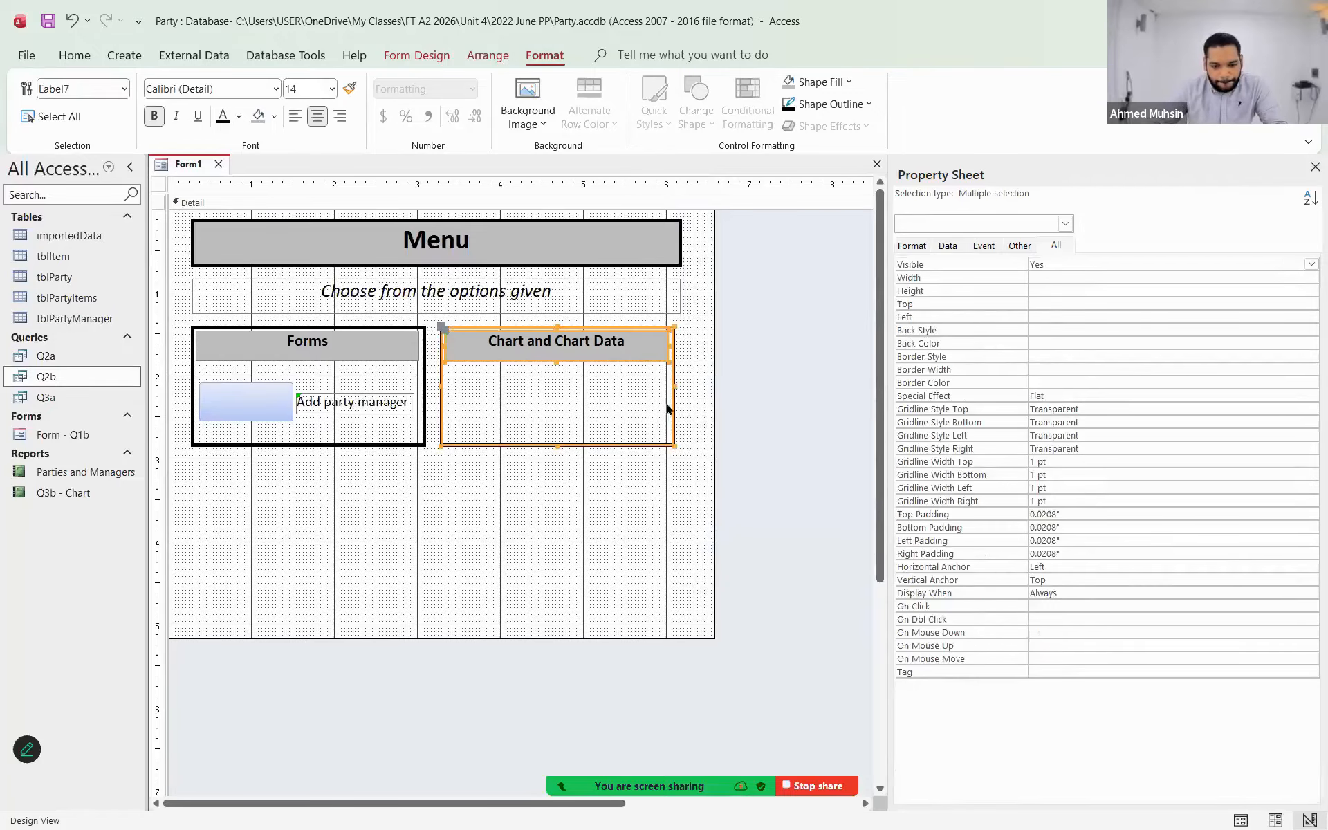
click(685, 413)
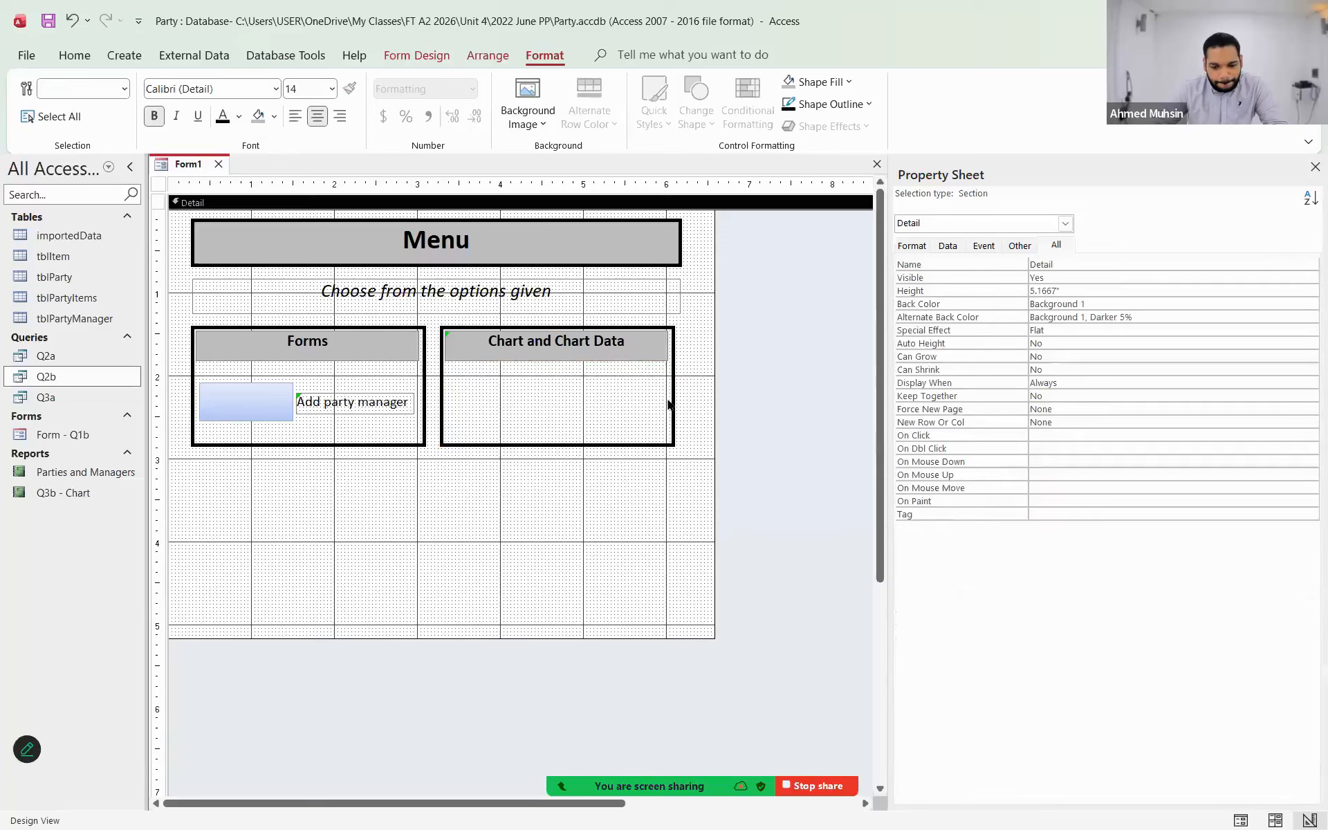
click(652, 356)
shift+click(670, 397)
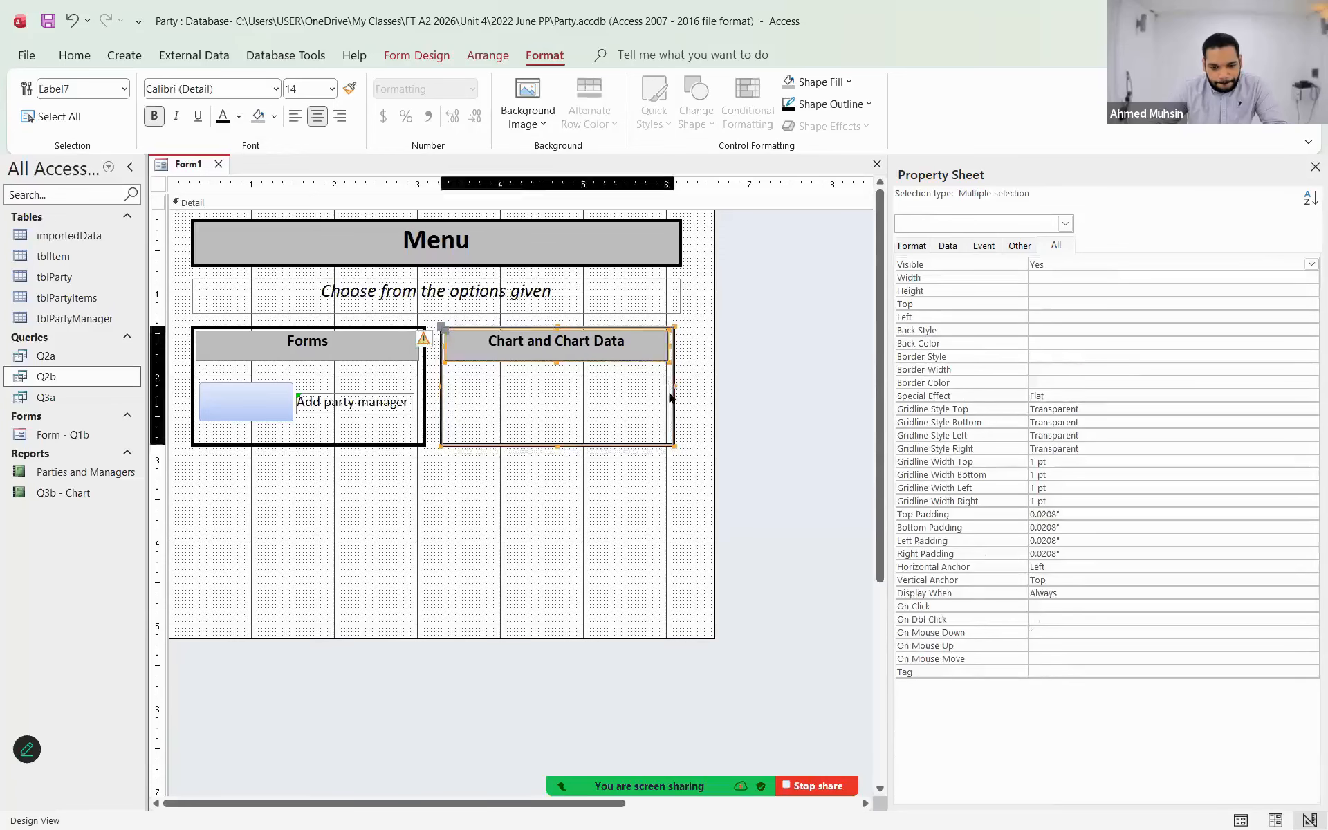
drag(676, 380, 680, 386)
click(665, 510)
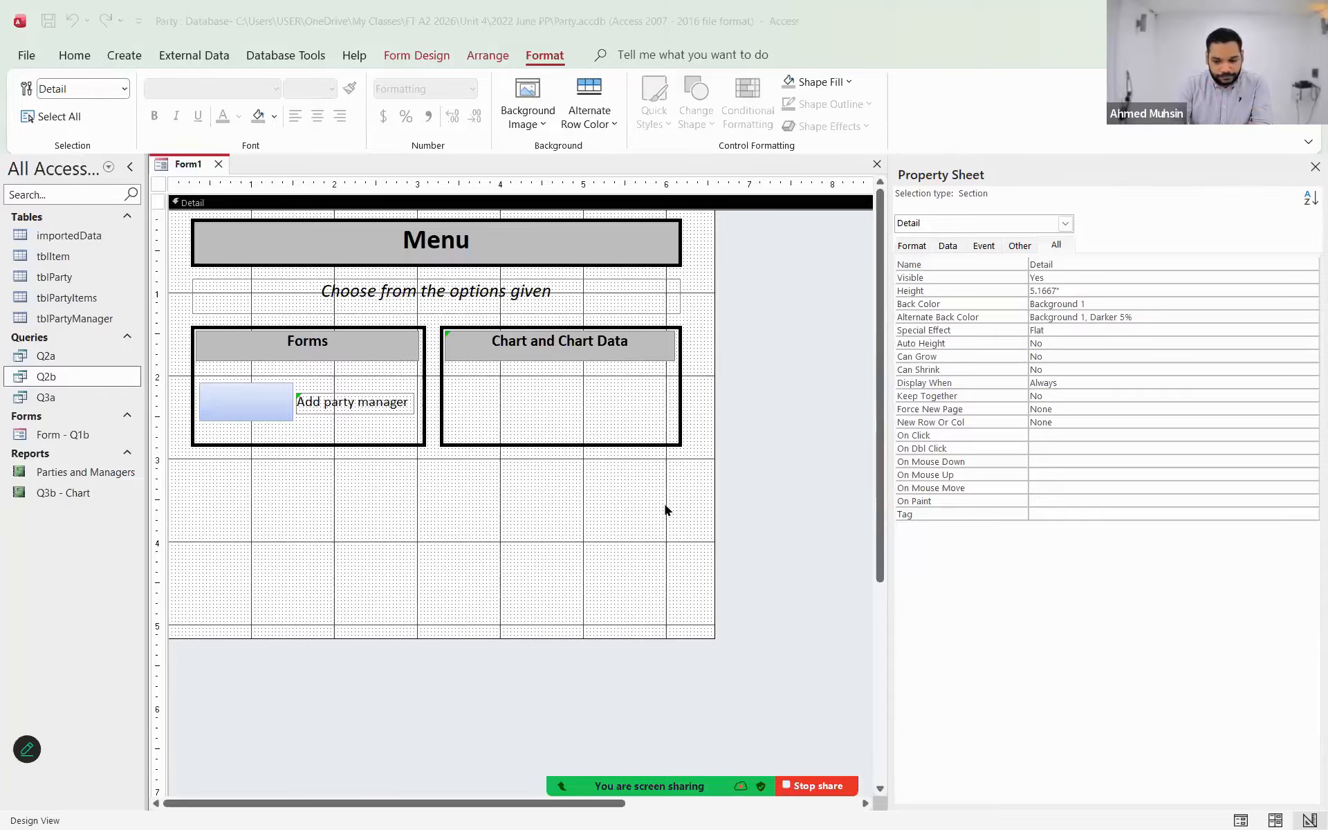
- Add an option button about 2.71 inches wide and 0.25 inches high just below the "Chart and Chart Data" heading
key(super)
key(super)
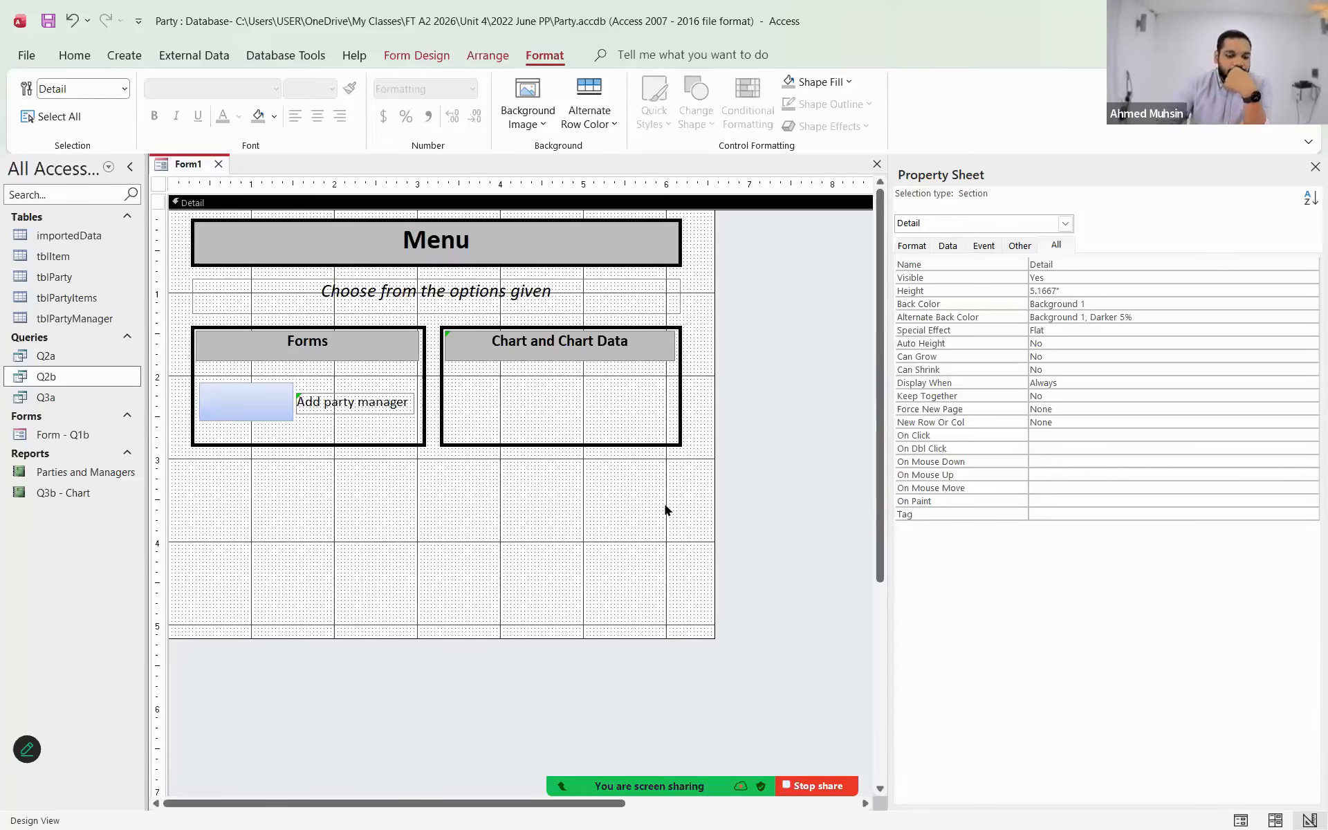
click(448, 58)
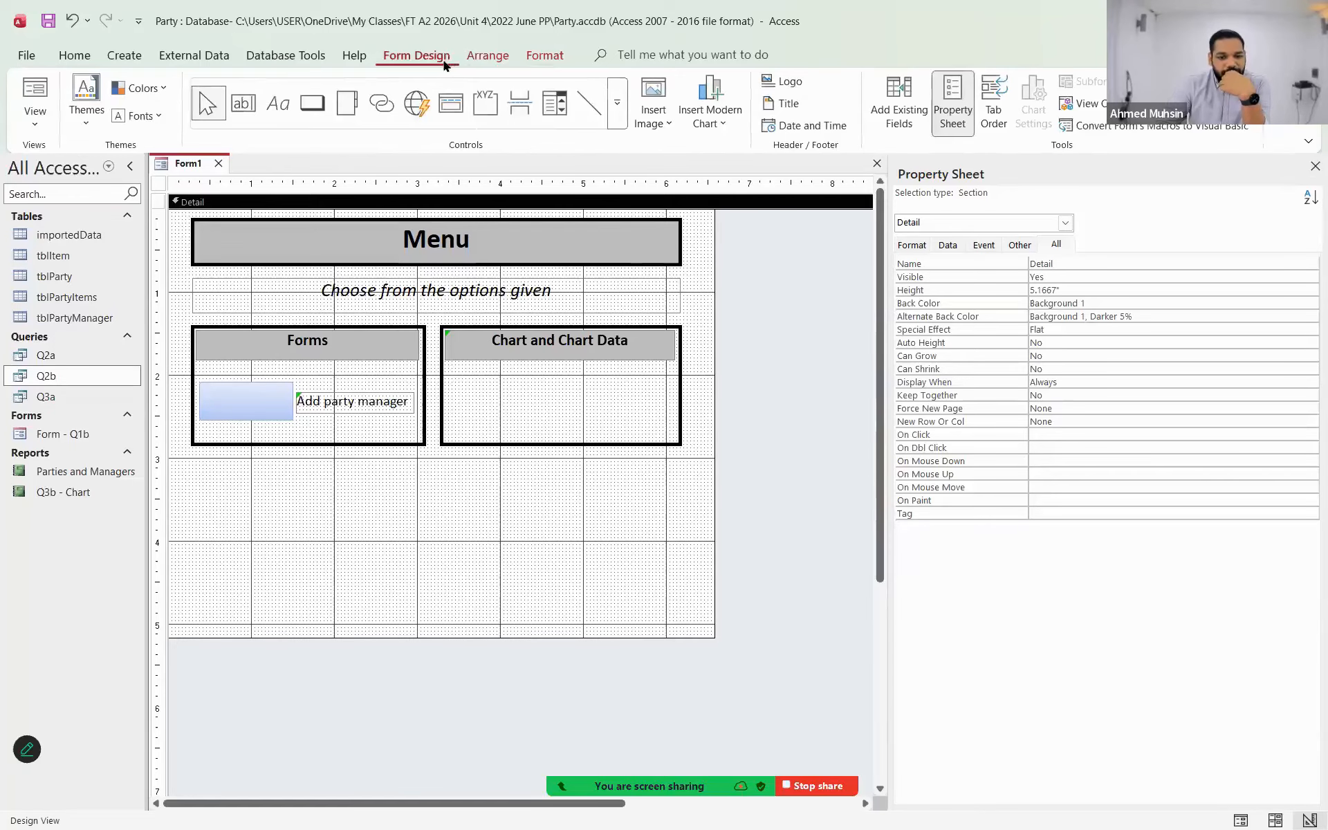
click(617, 111)
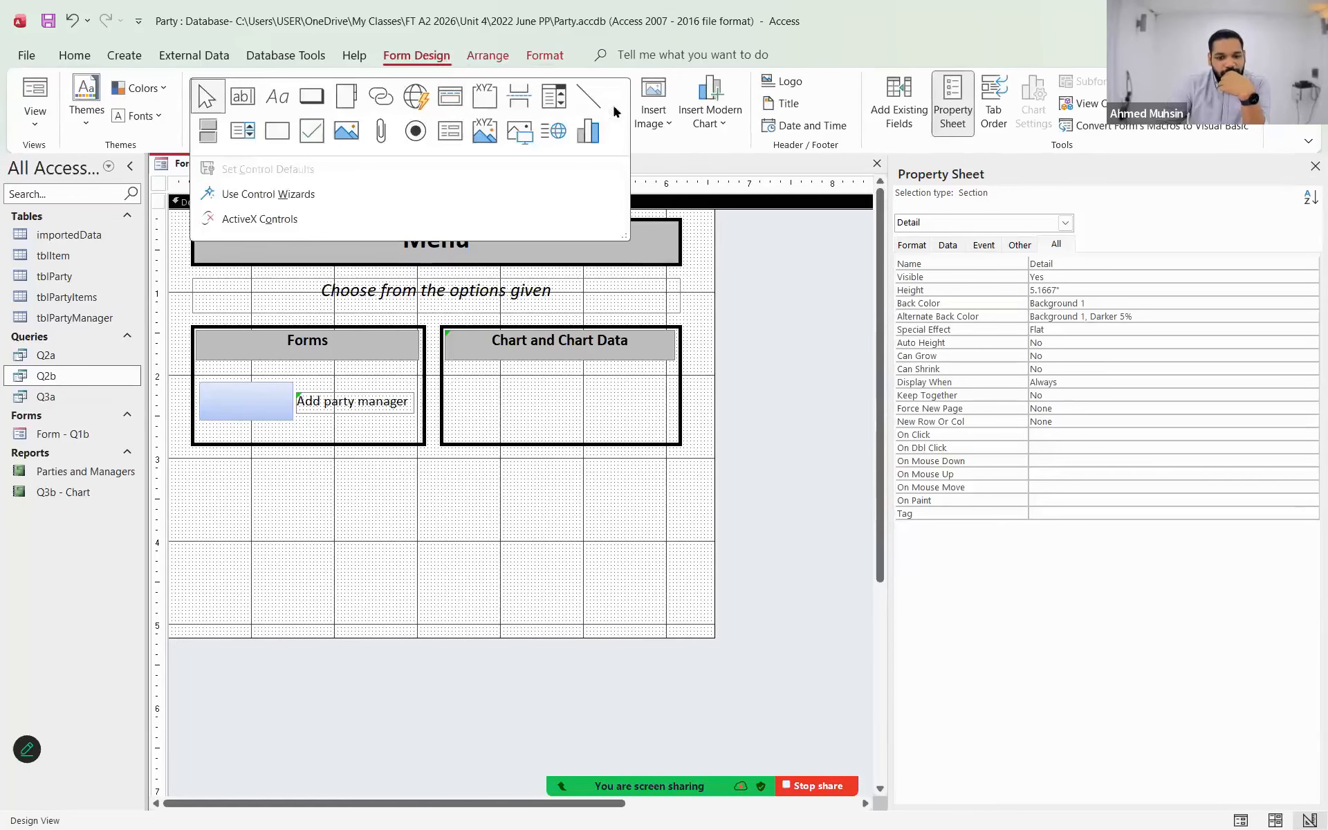
click(419, 134)
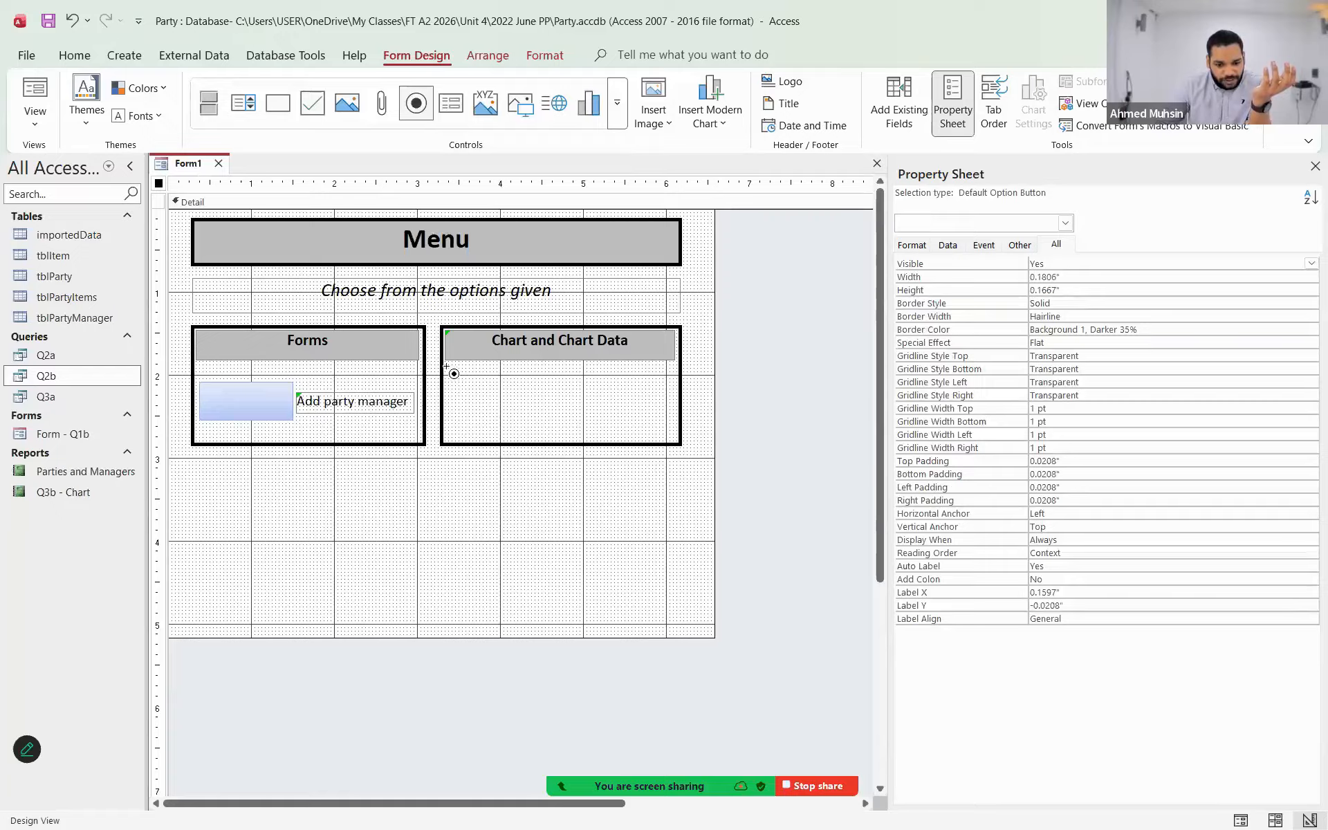
drag(448, 372, 674, 394)
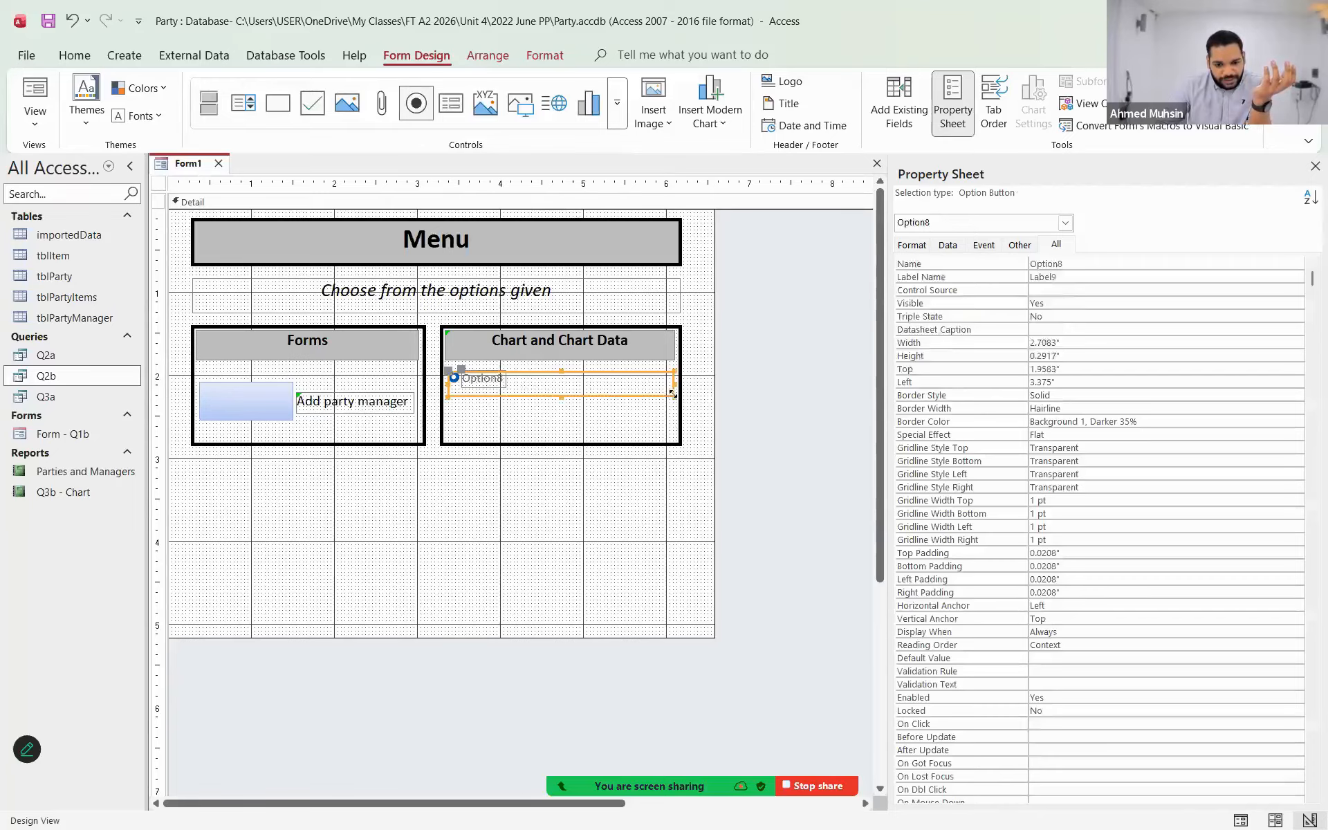
drag(561, 394, 563, 392)
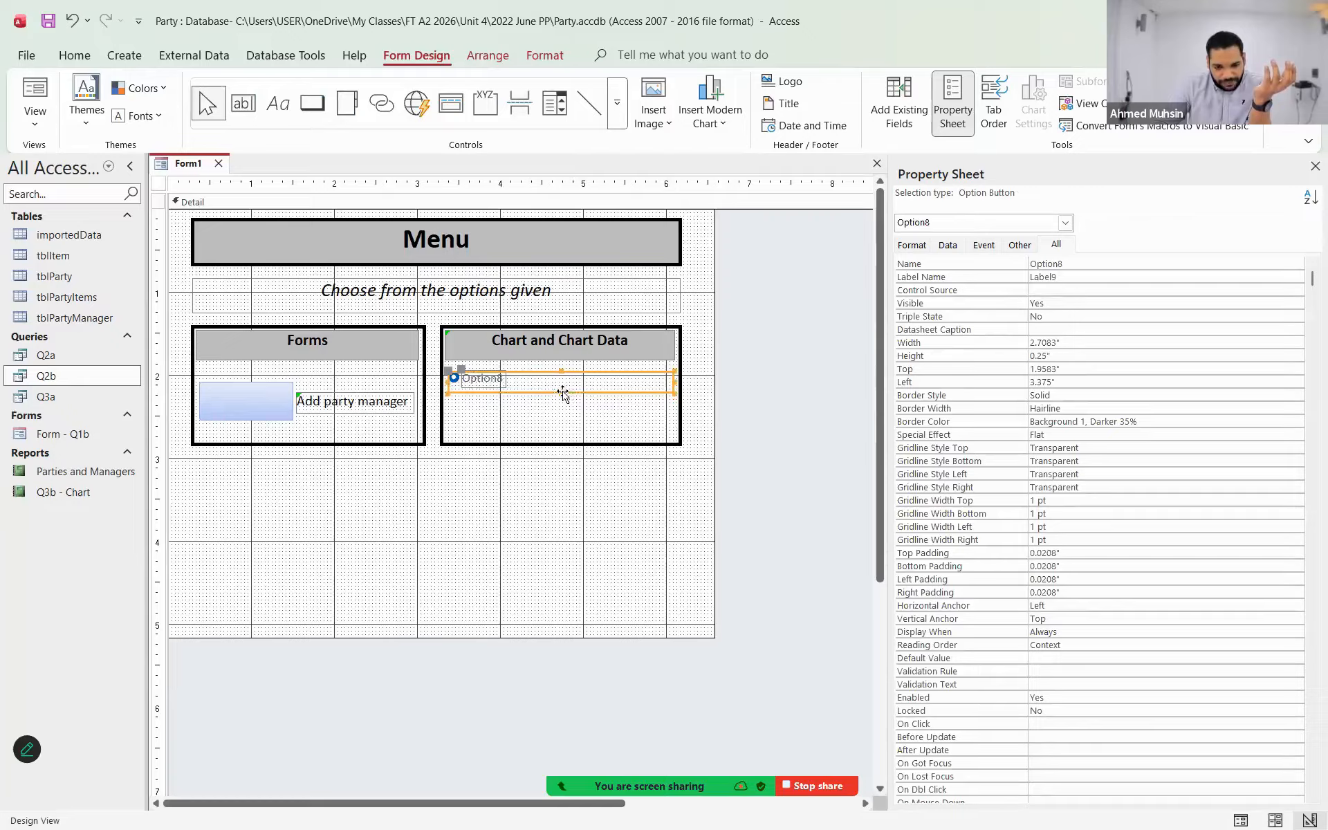
click(489, 394)
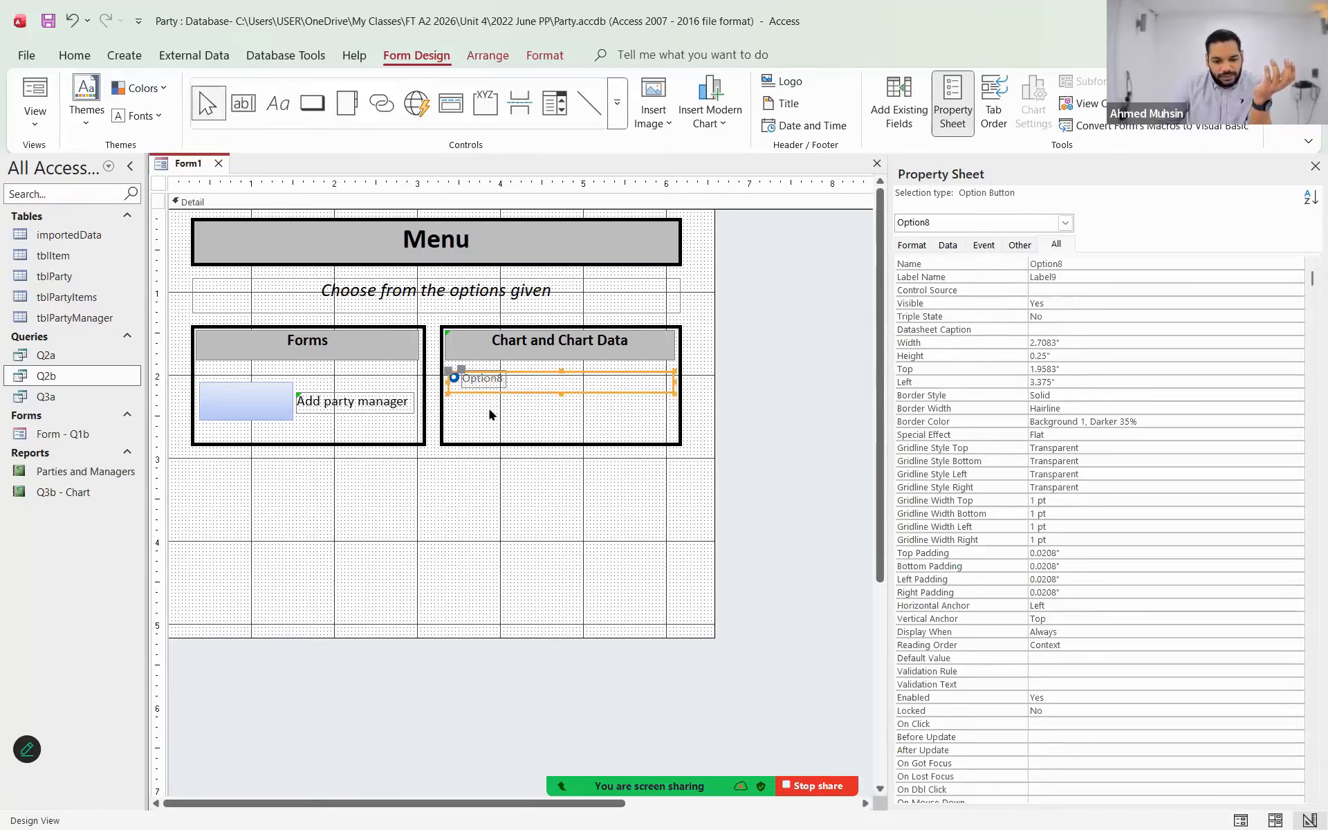
click(490, 414)
- Change the new option button's label to "View chart report", checking the wording against Figure 2
click(490, 377)
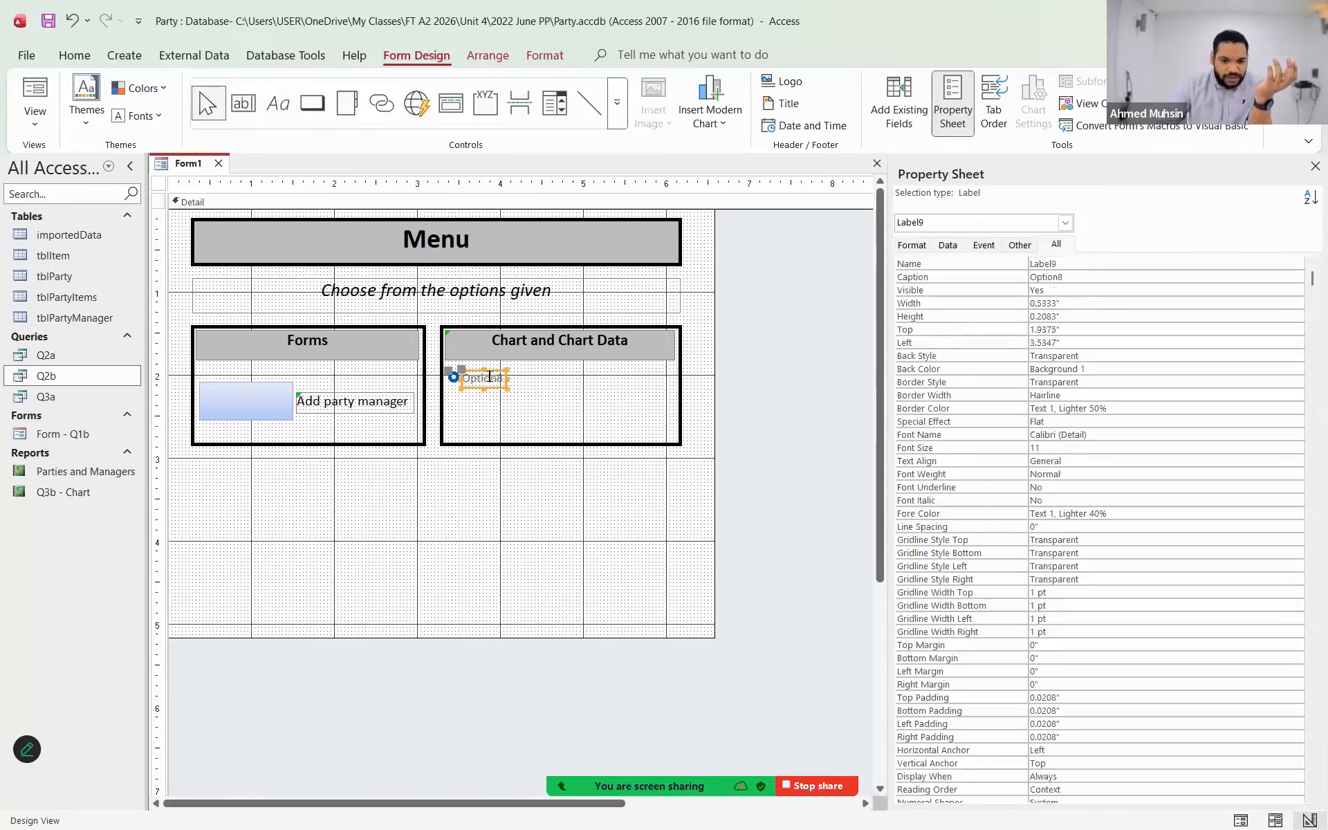
double_click(490, 377)
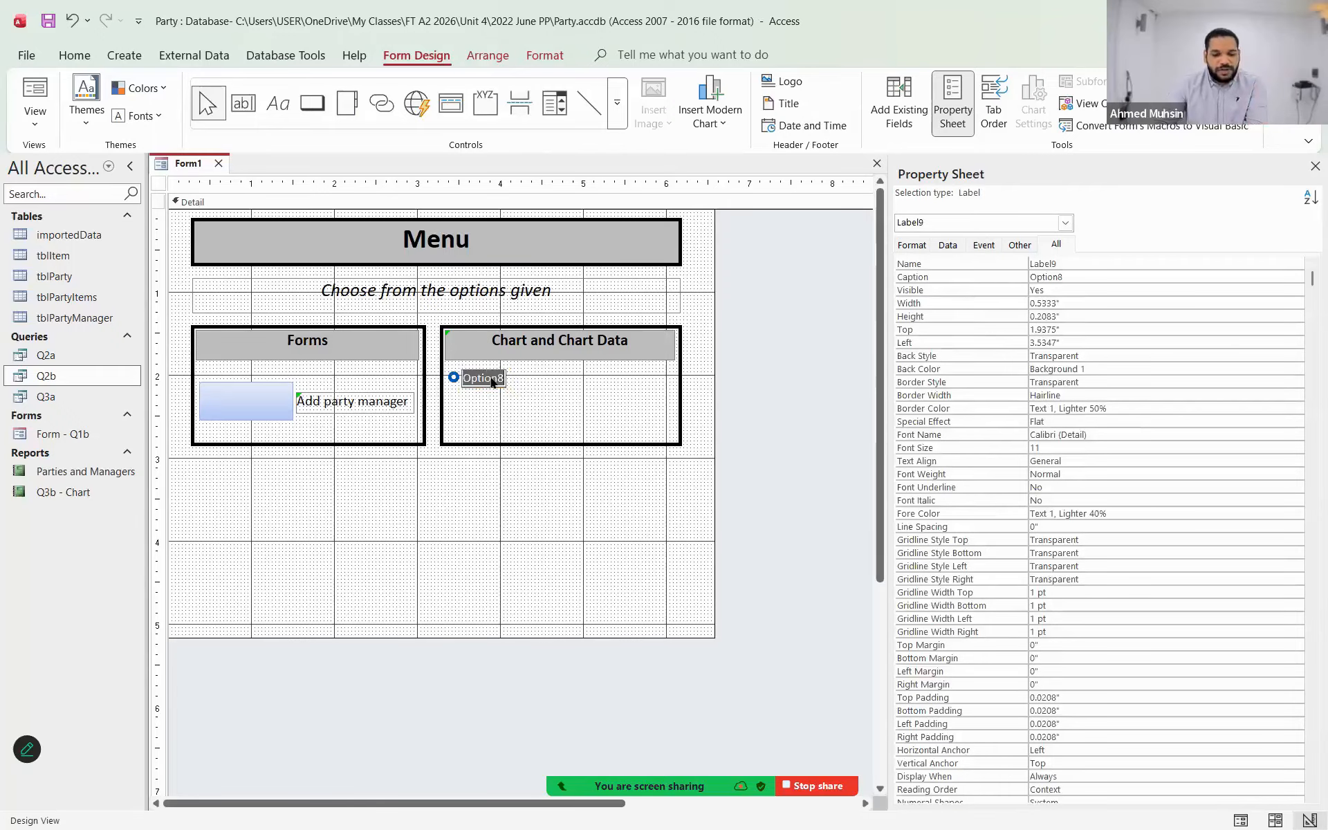
key(alt+Tab)
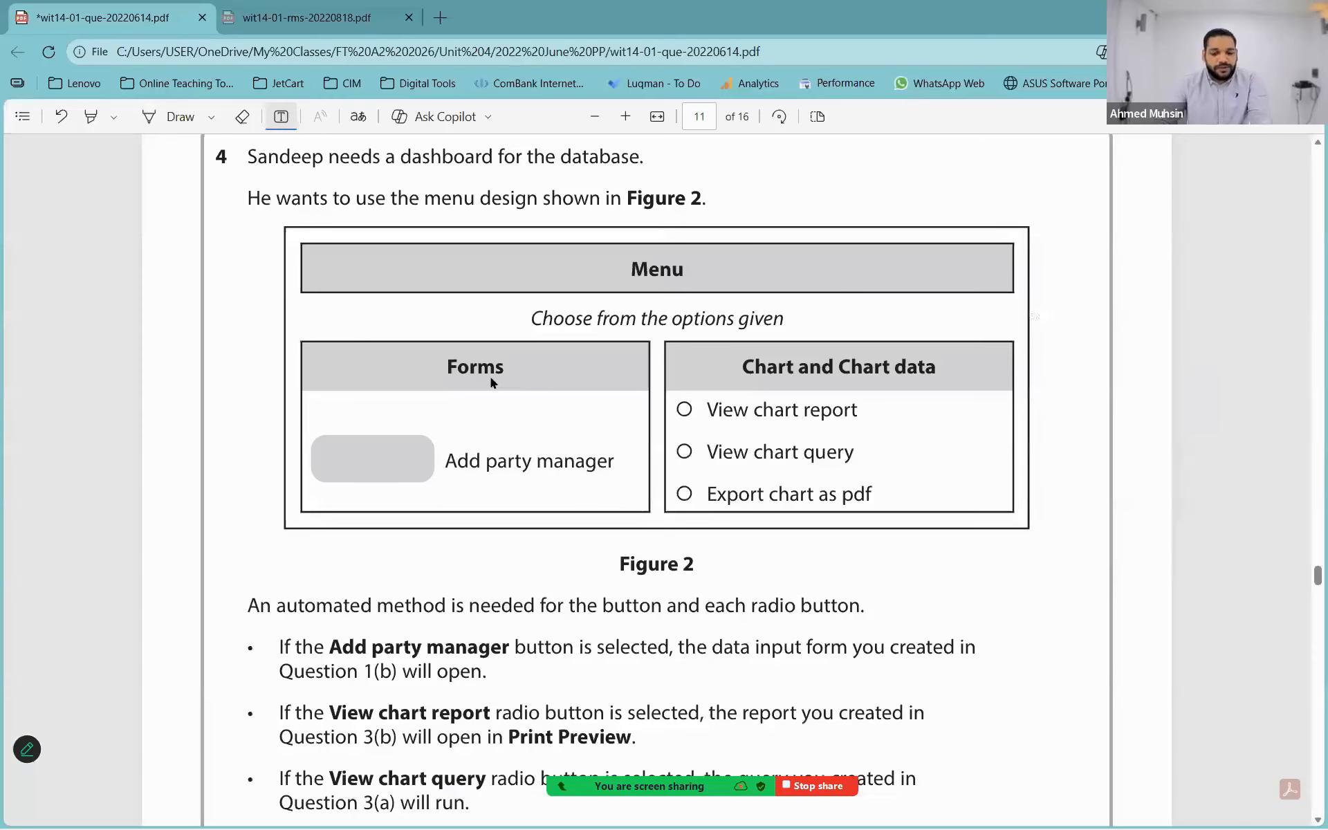
key(alt+Tab)
text(View chart report)
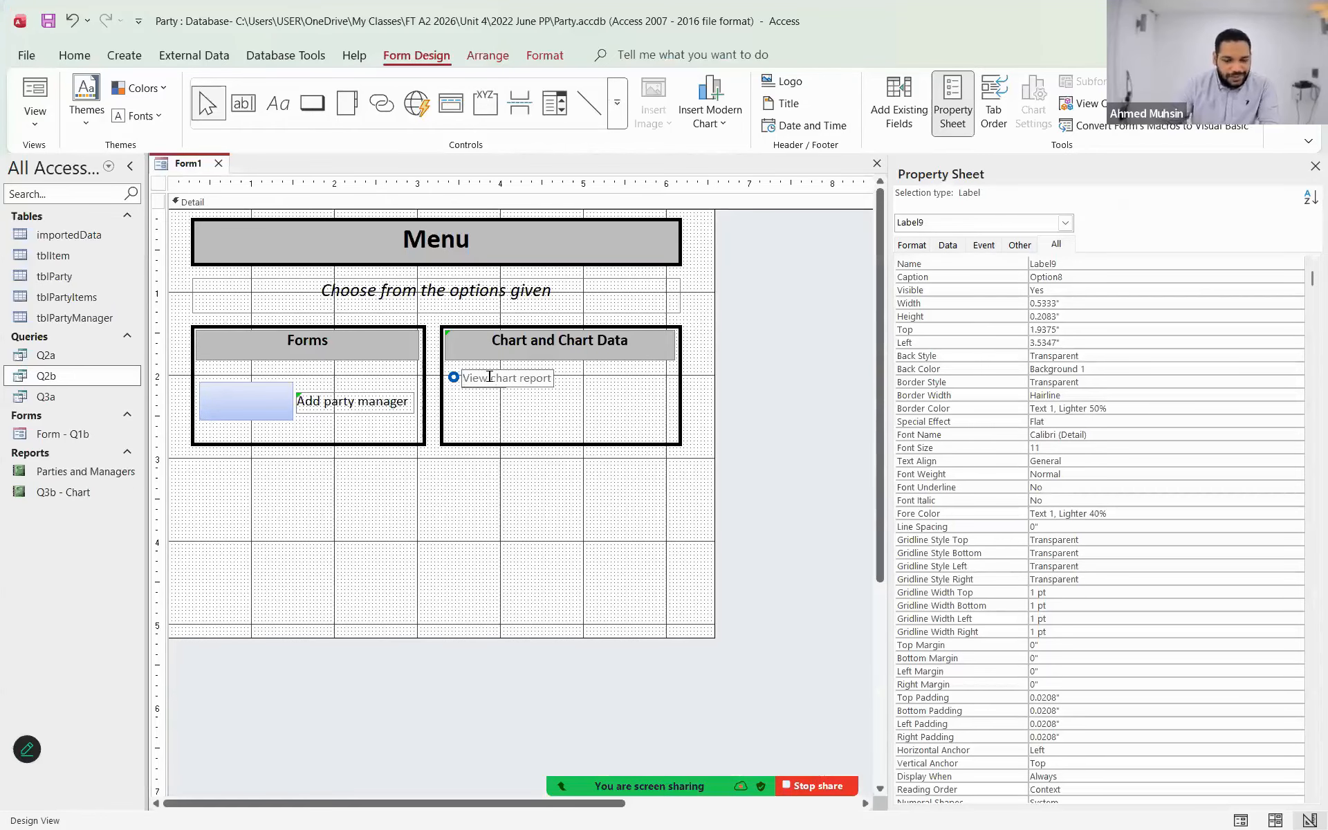
click(545, 407)
- Set the "View chart report" label's font size to 12 and enlarge it to about 1.84 by 0.23 inches
click(522, 382)
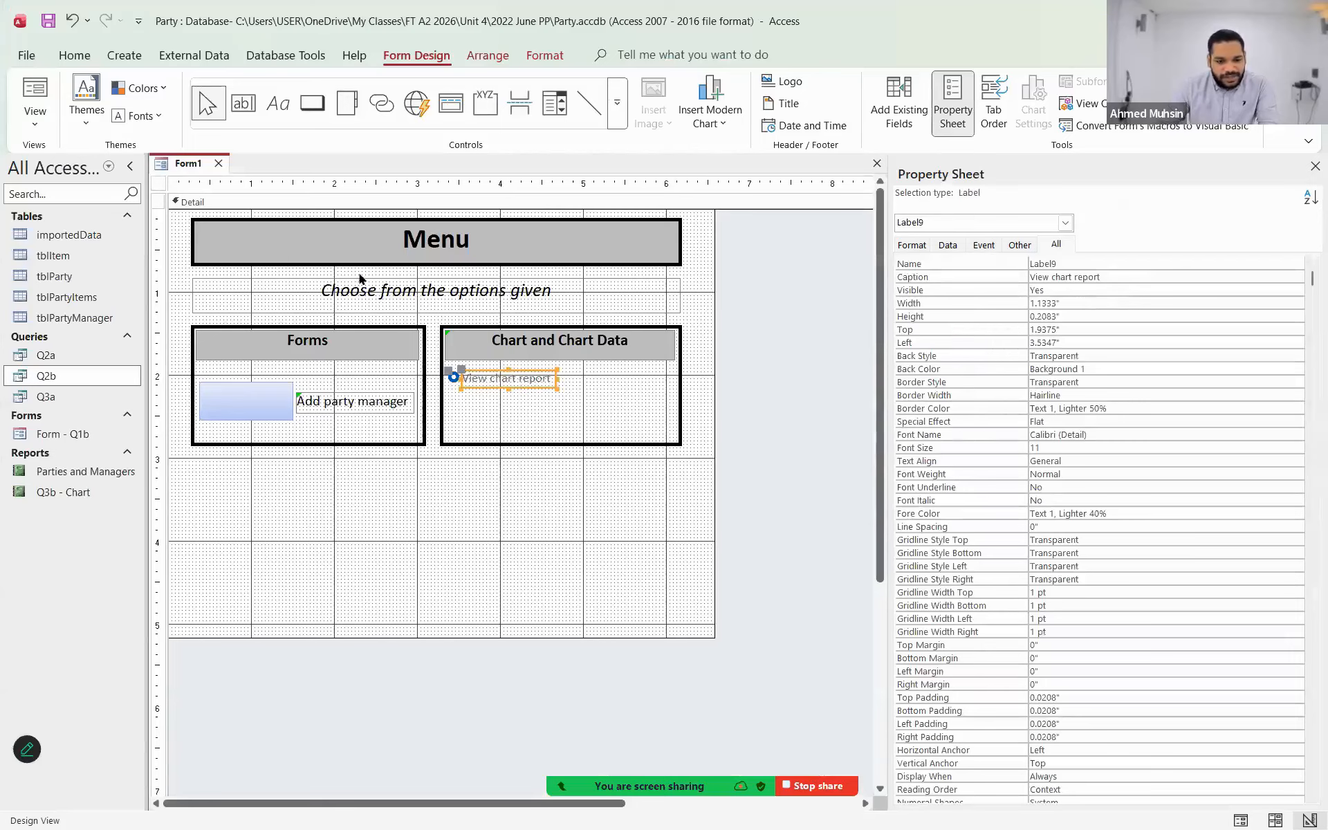
click(545, 55)
text(12)
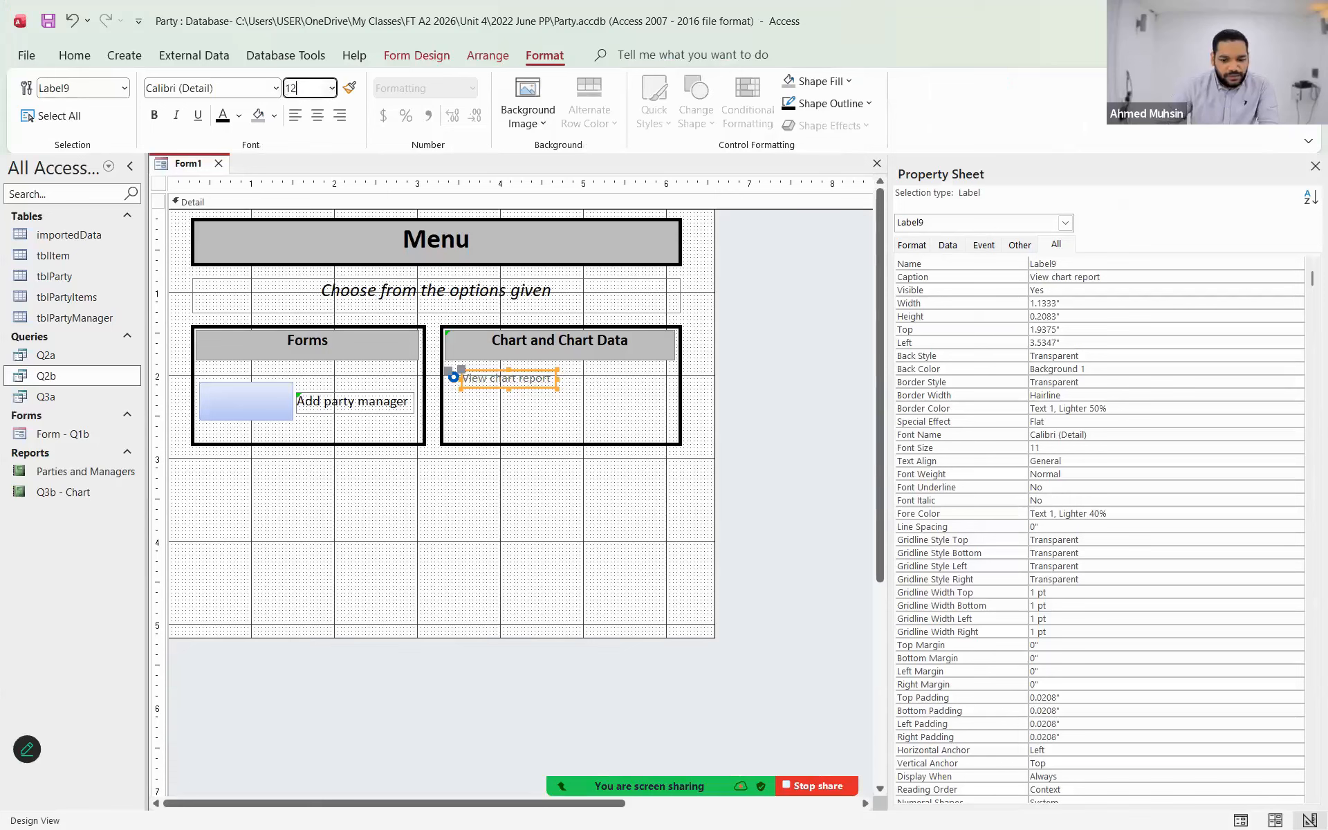
key(Return)
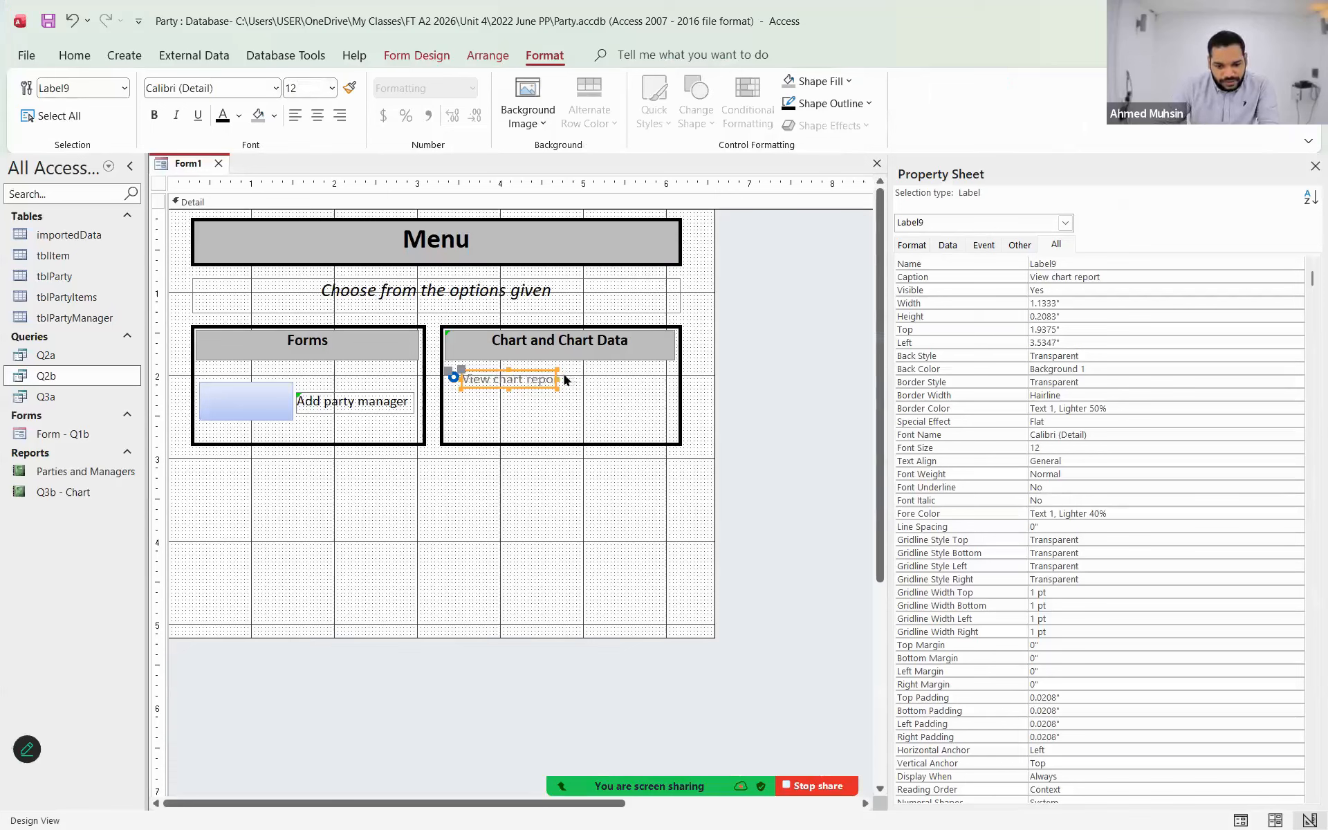
drag(557, 378, 616, 378)
click(599, 428)
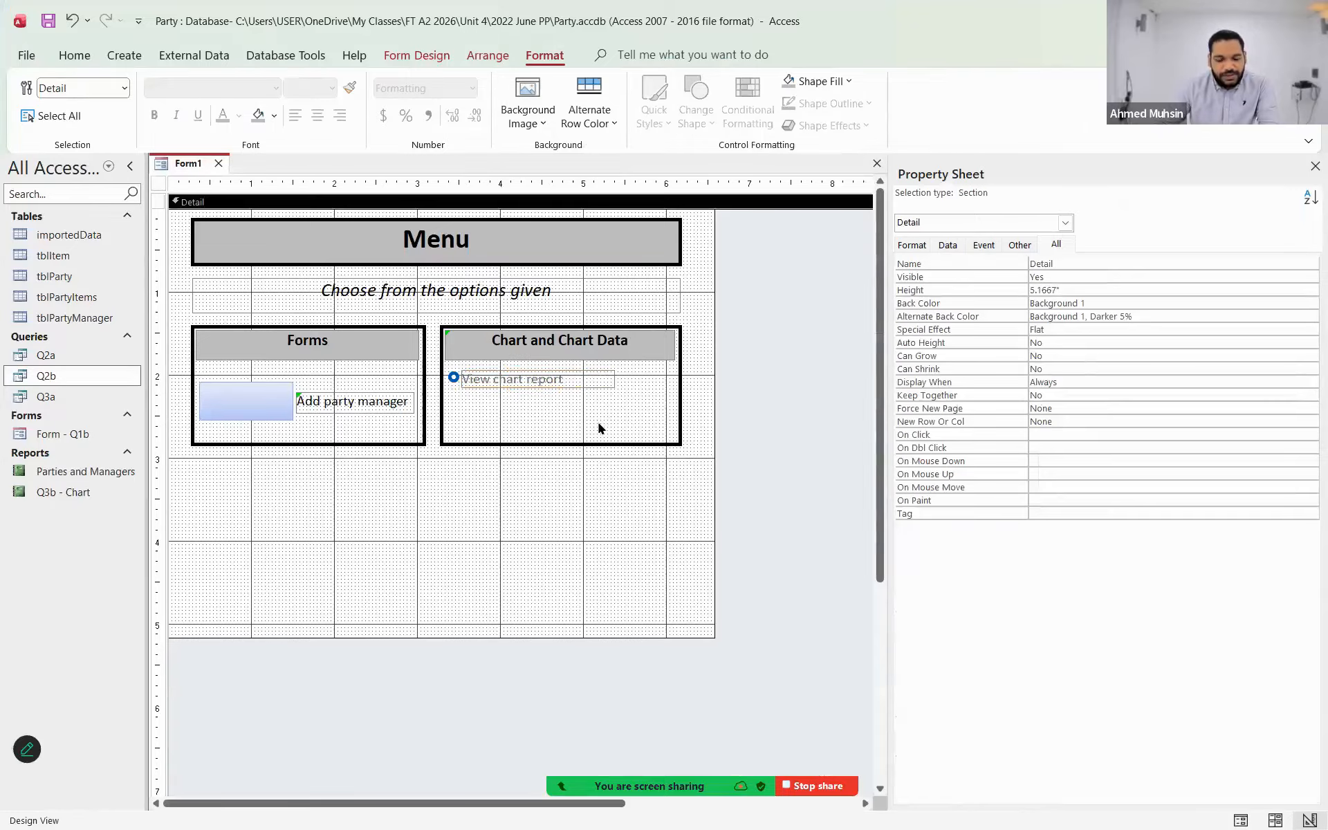
click(501, 381)
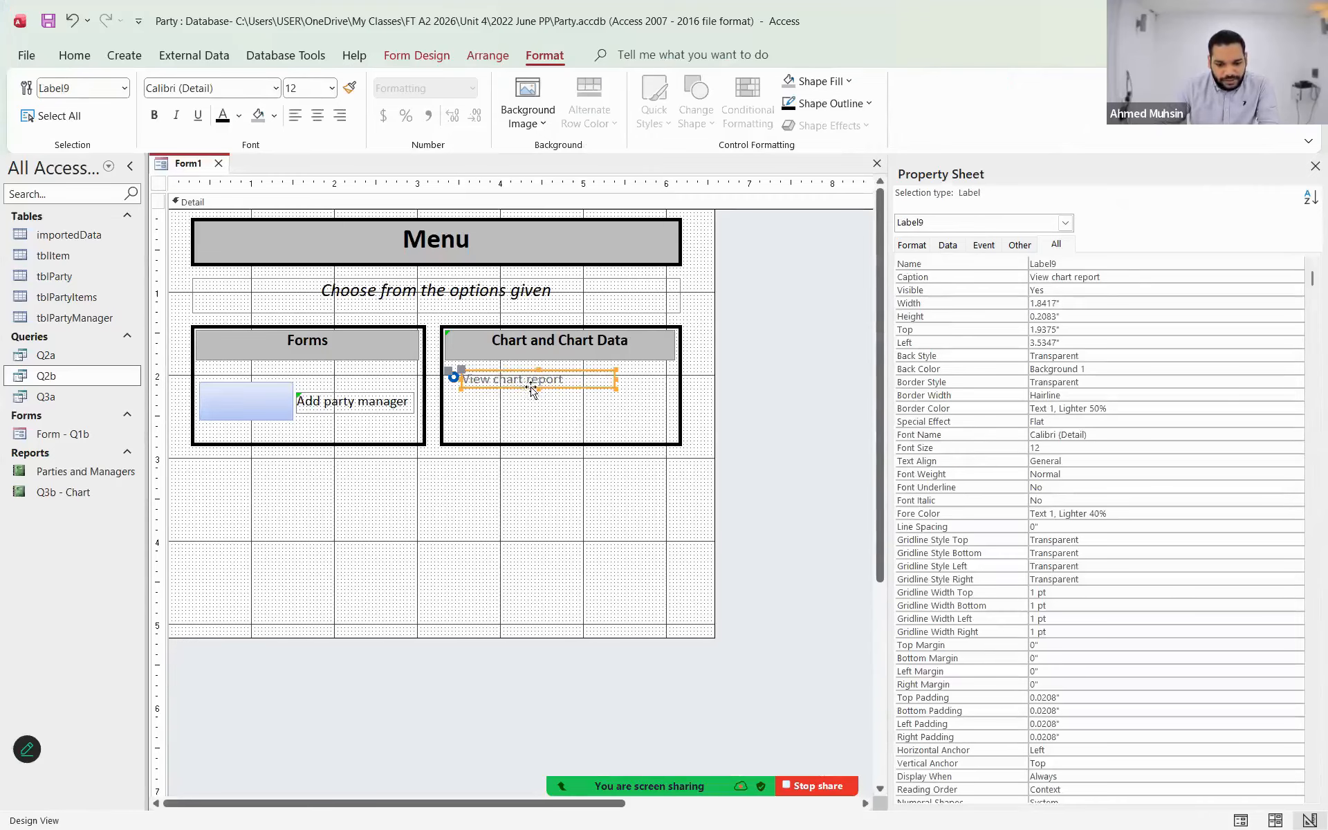
drag(536, 387, 537, 389)
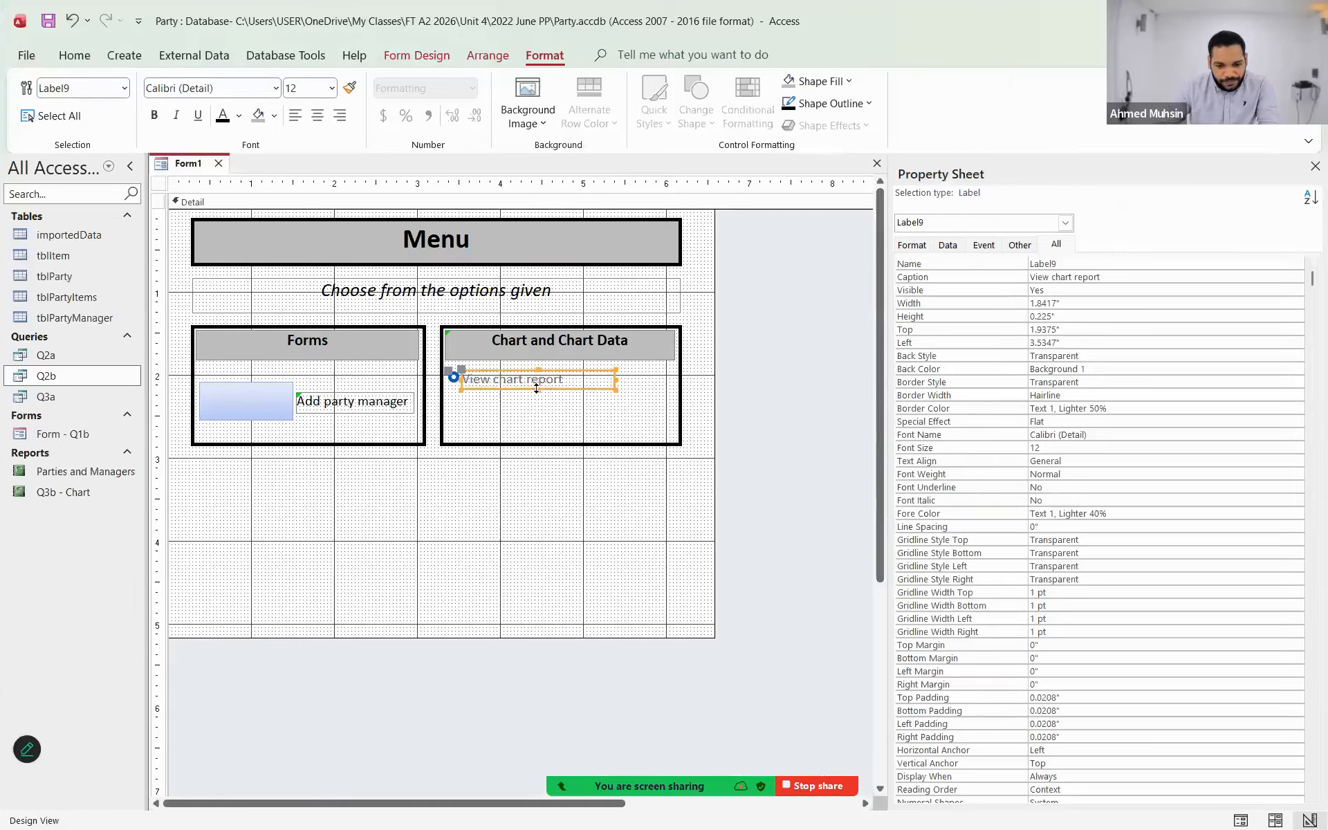
click(584, 412)
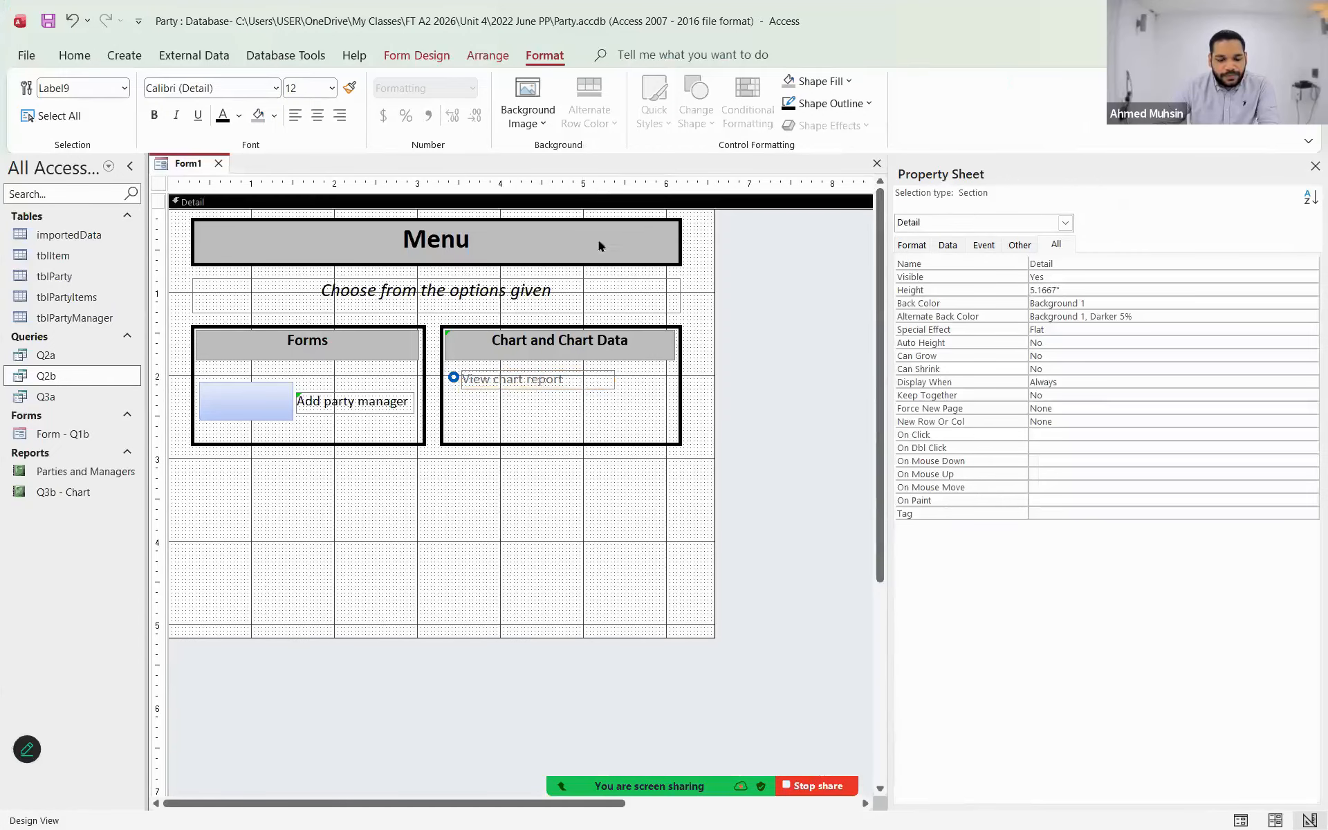
- Add a second option button about 2 inches wide below "View chart report" and nudge it slightly down
click(417, 58)
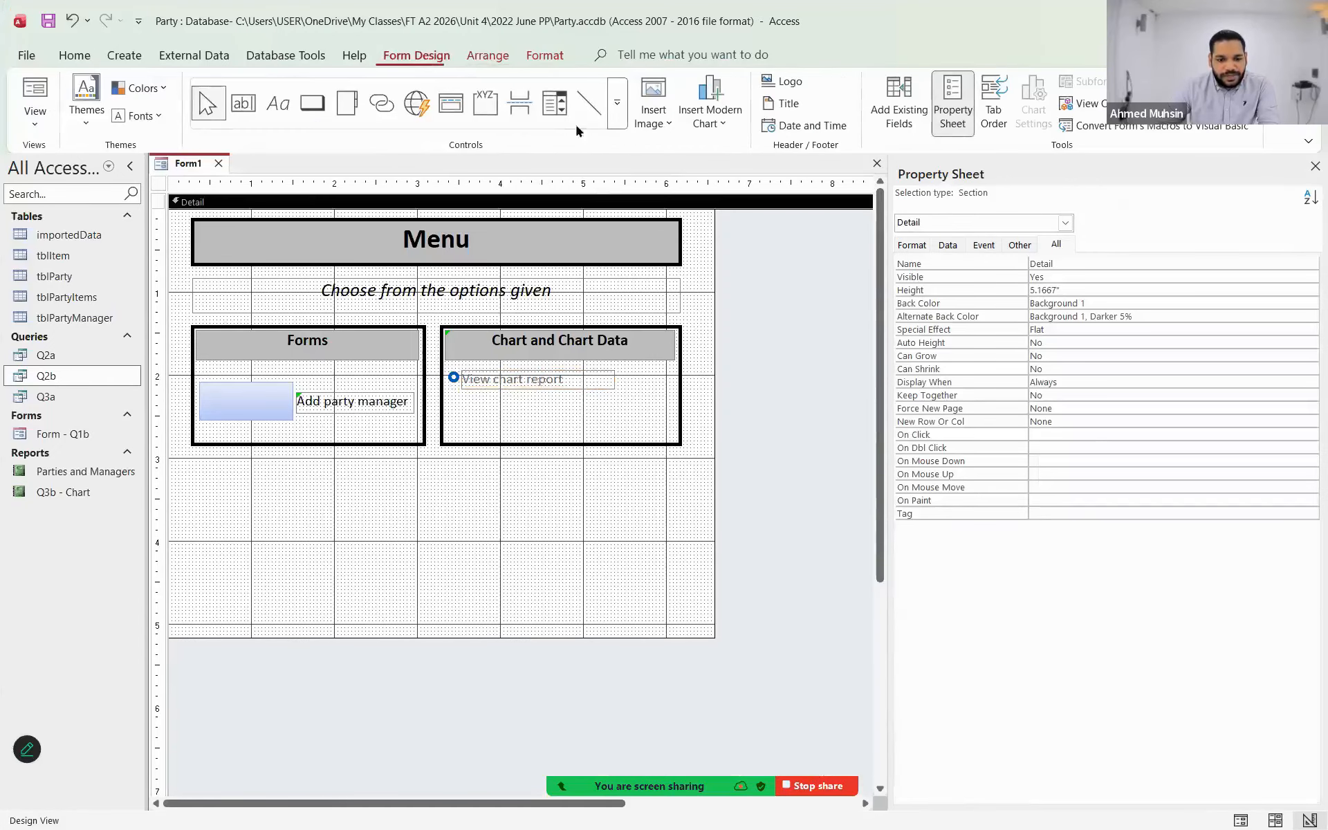
click(616, 116)
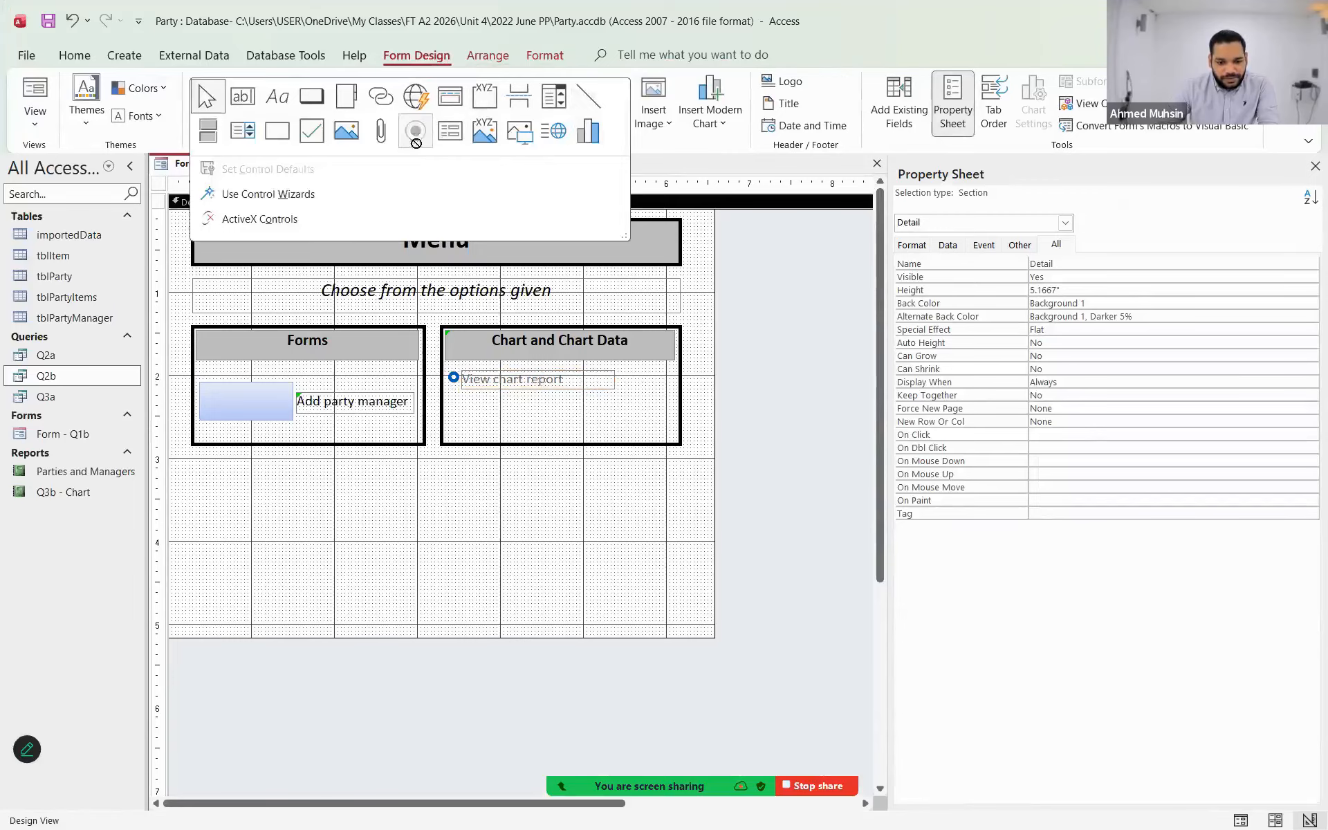
click(416, 133)
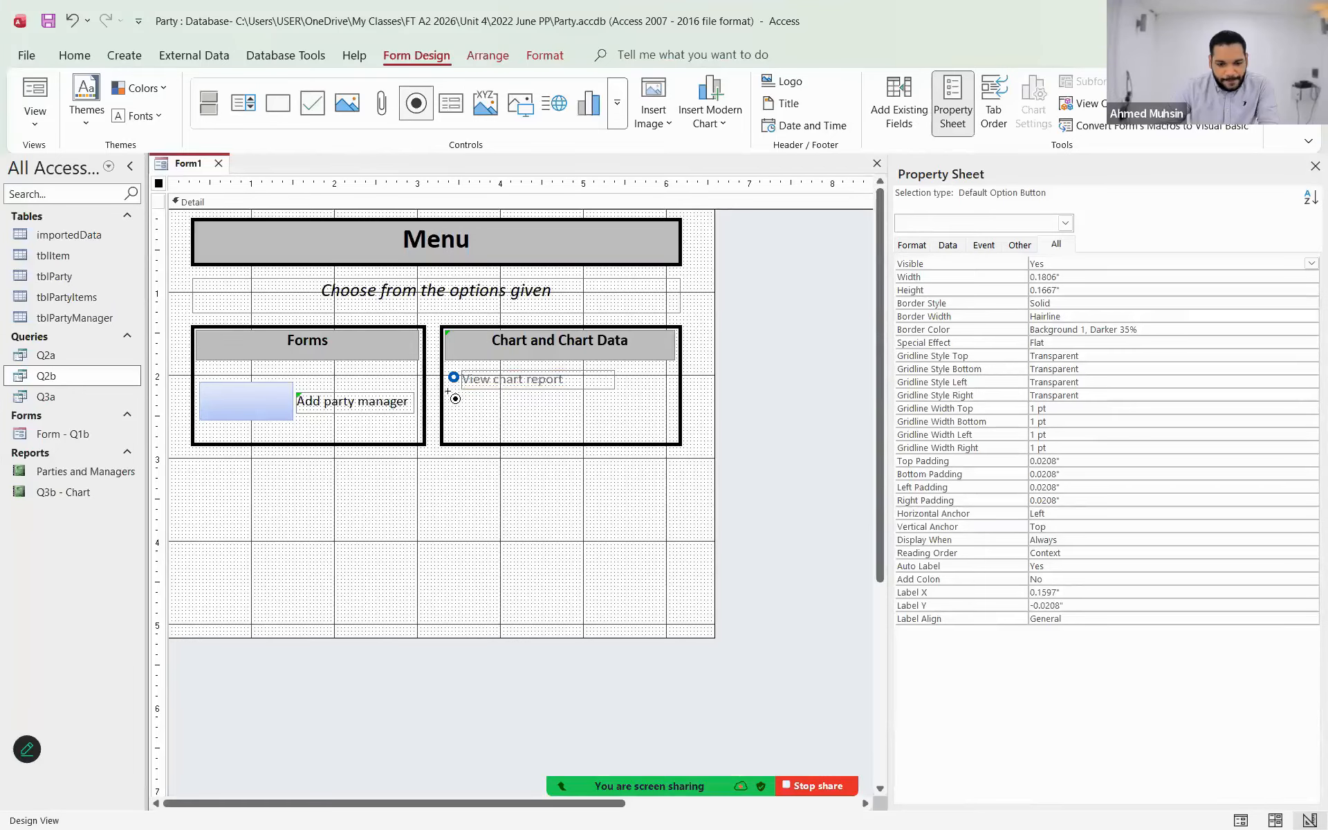
drag(448, 392, 617, 410)
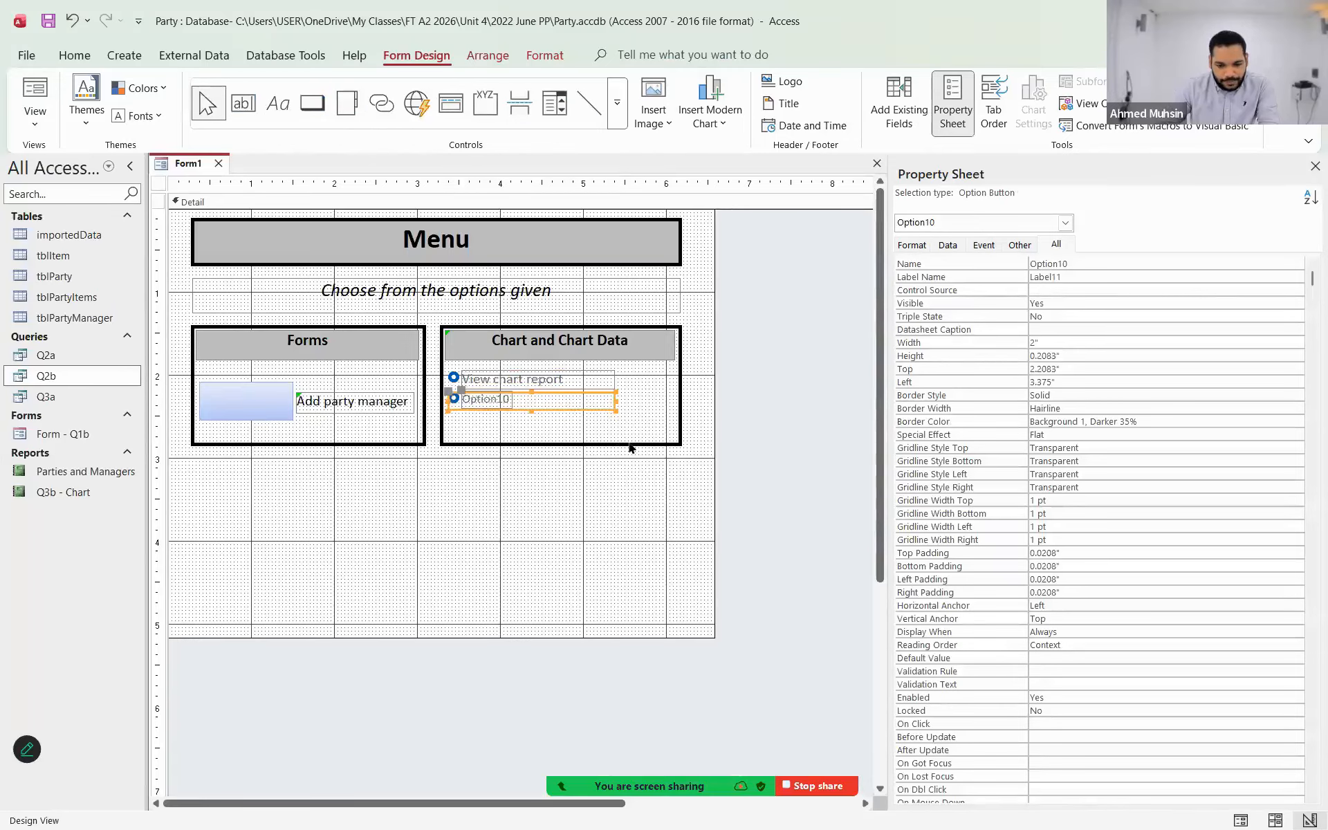
key(Right)
key(Down)
key(Left)
key(Down)
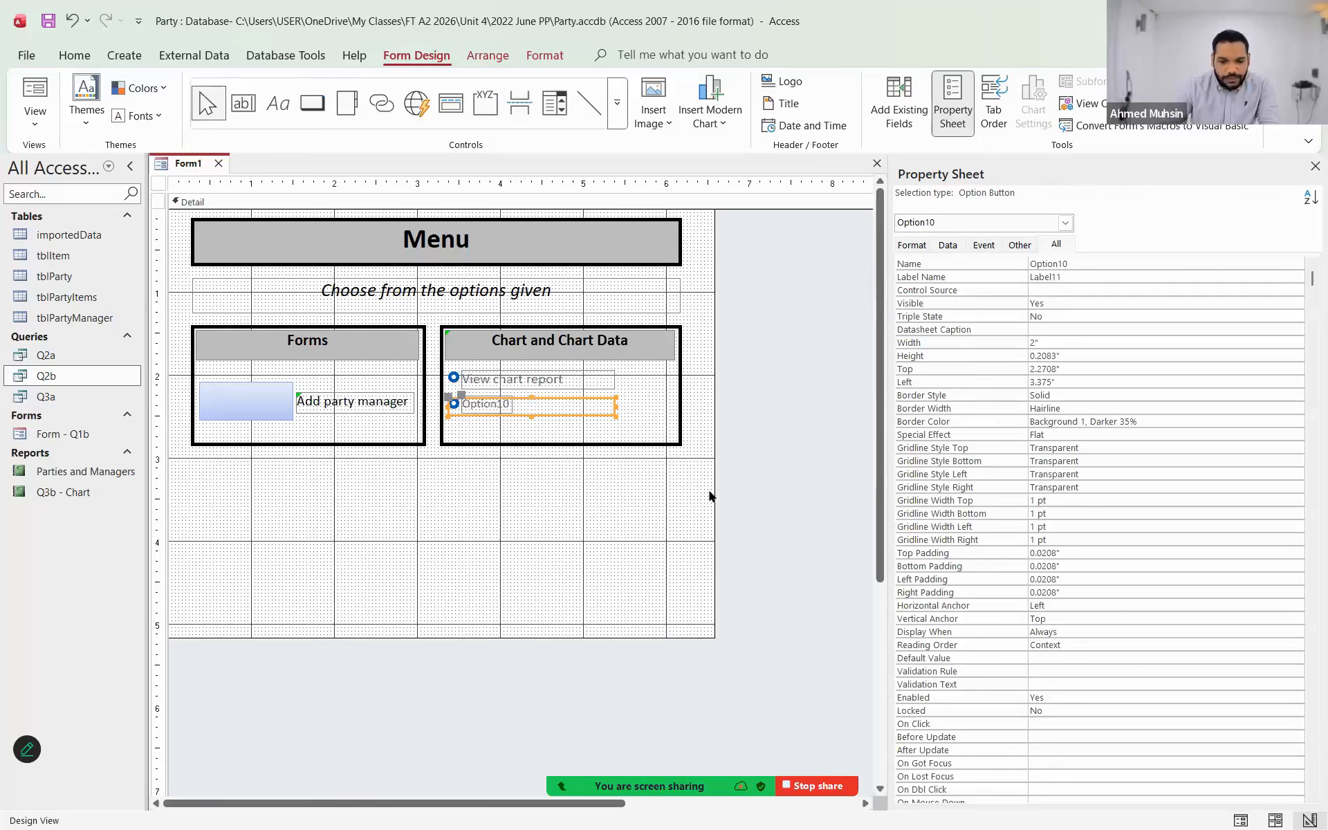
click(745, 427)
- Change the second option button's label to "View chart query", checking the wording against Figure 2
click(505, 407)
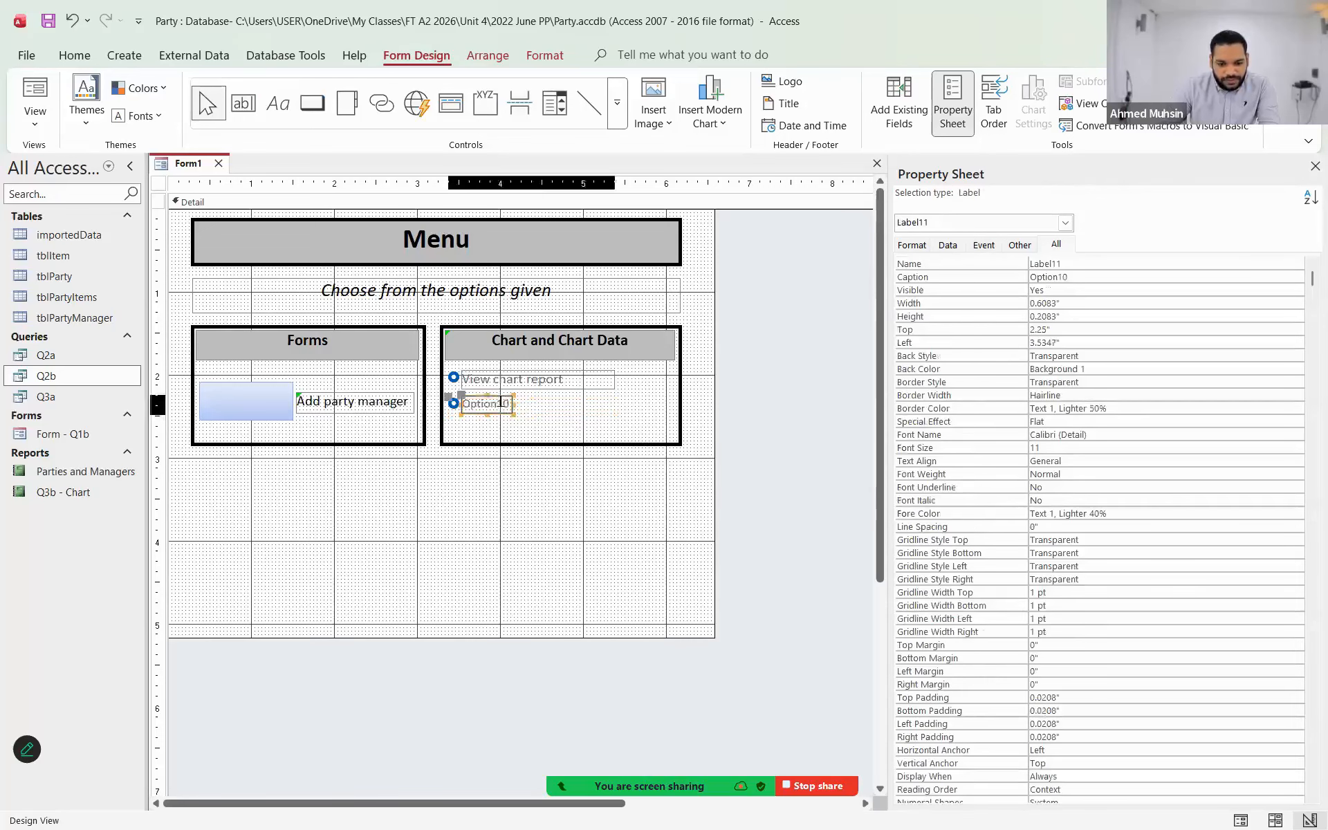
click(501, 403)
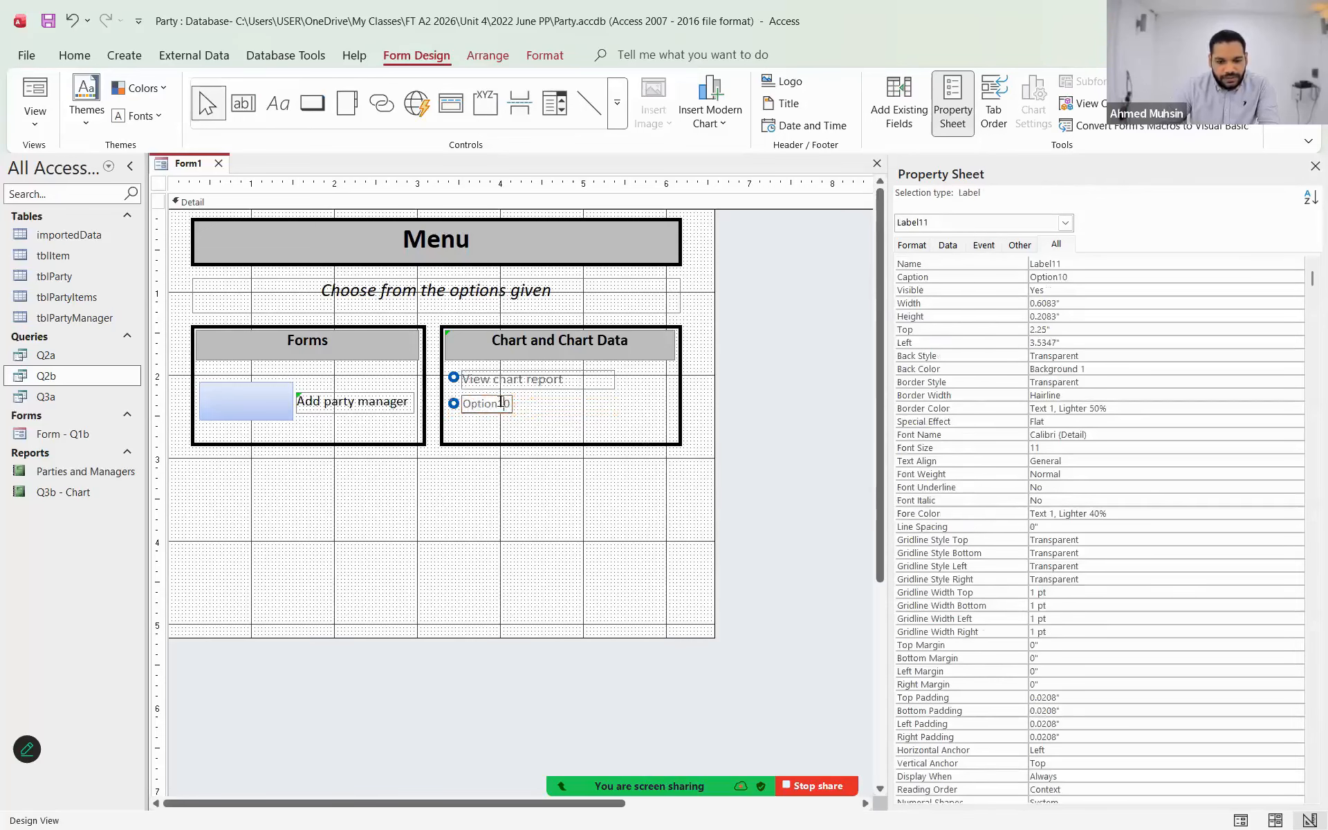
key(alt+Tab)
key(alt+Tab)
drag(506, 403, 436, 402)
key(BackSpace)
text(View chart query)
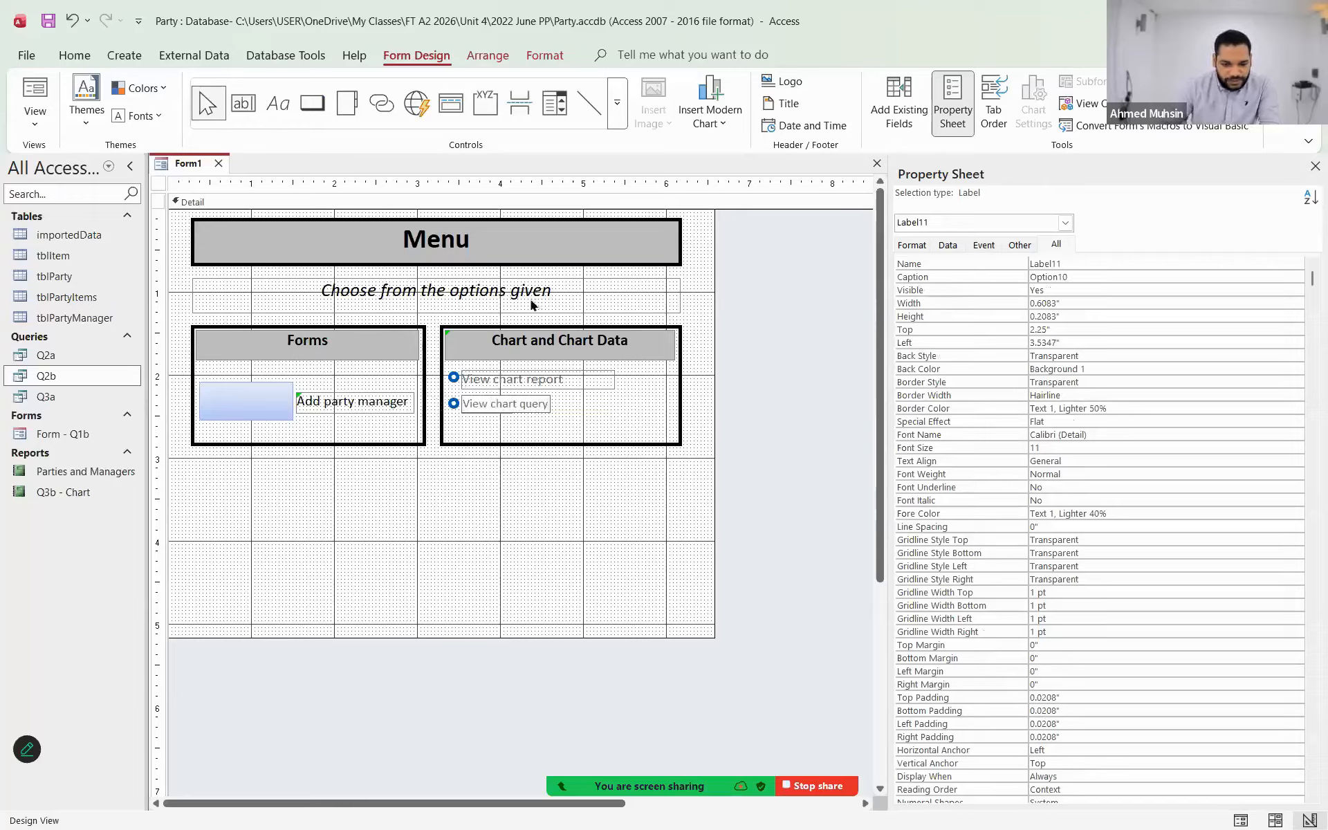
- Set the "View chart query" label's font size to 12 and widen it to about 1.84 inches
click(541, 61)
click(316, 89)
text(12)
key(Return)
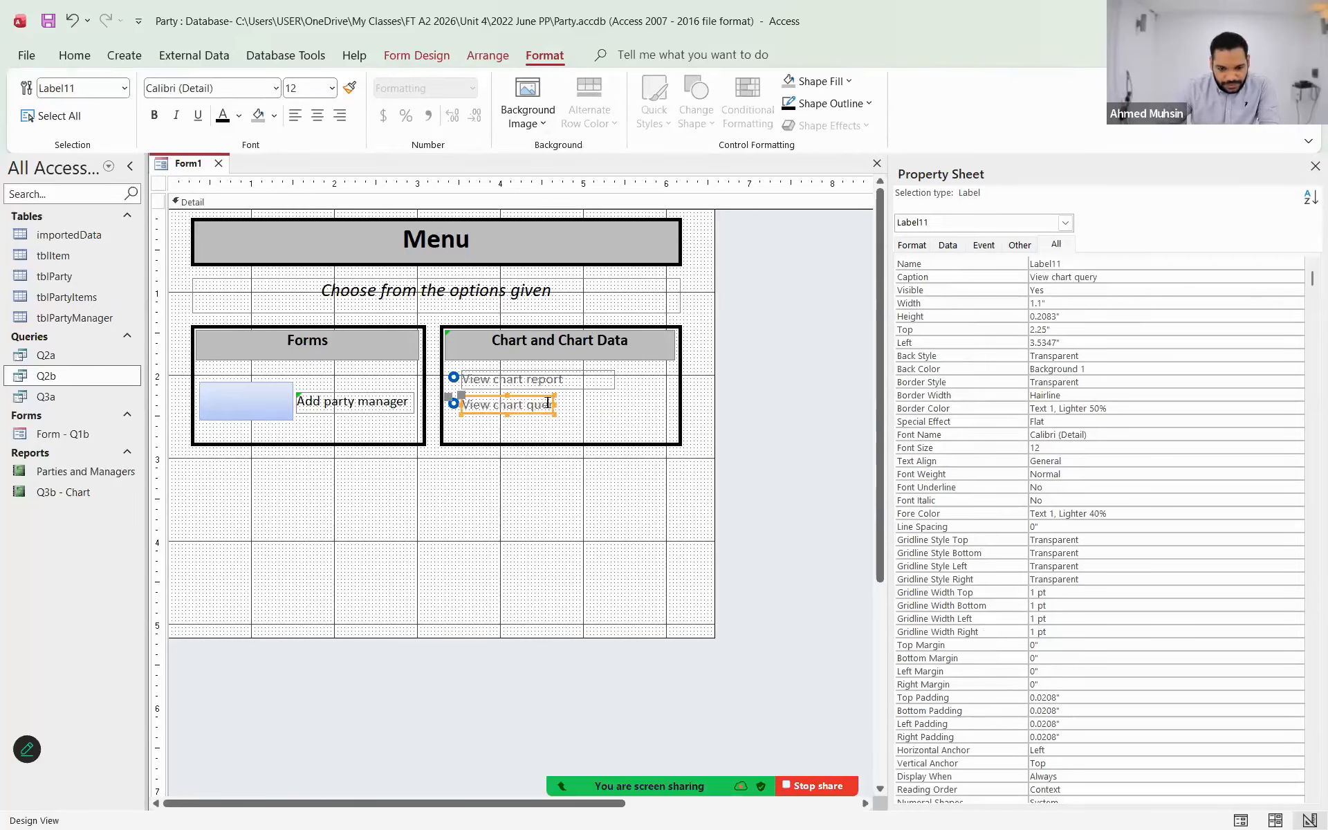
drag(556, 410, 617, 411)
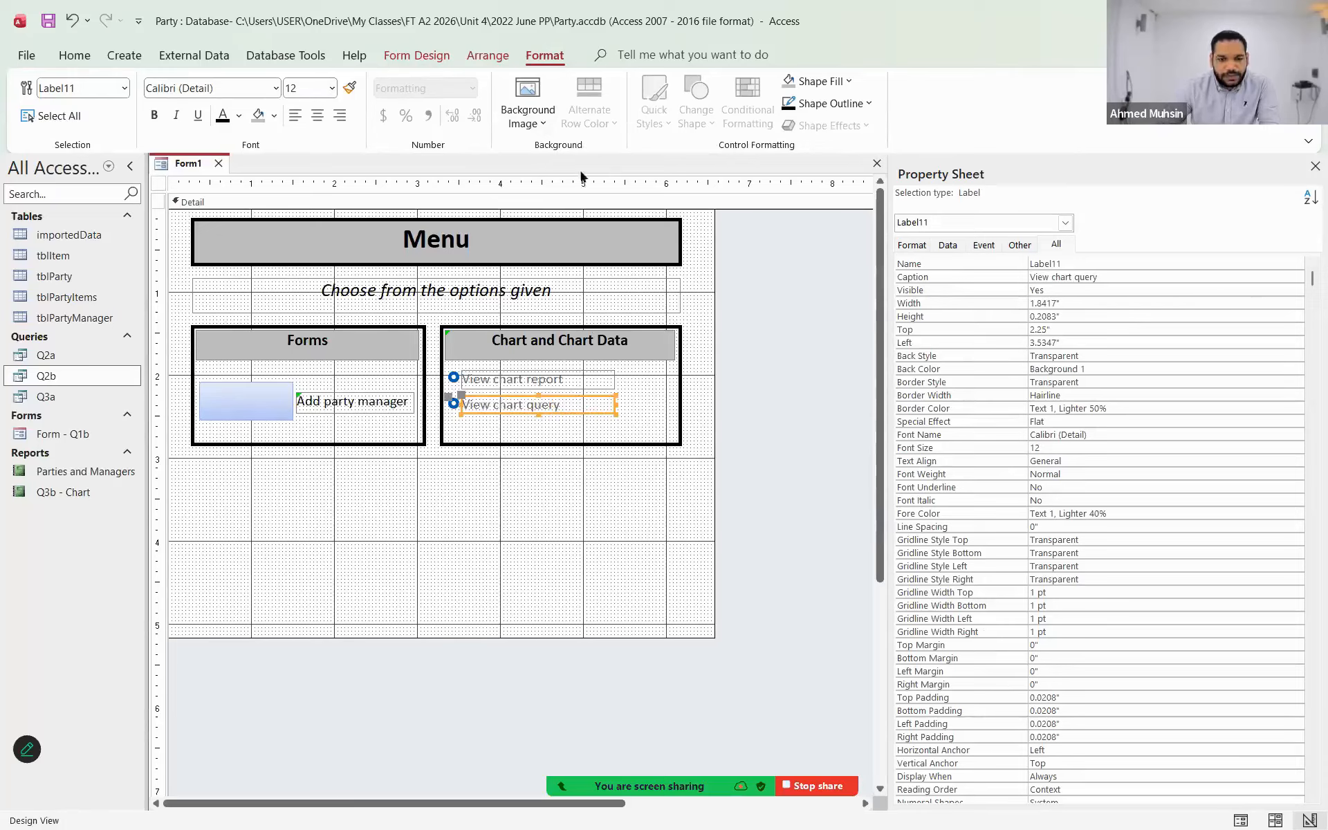
- Add a third option button about 2 inches wide and 0.25 inches high below "View chart query"
click(428, 57)
click(617, 102)
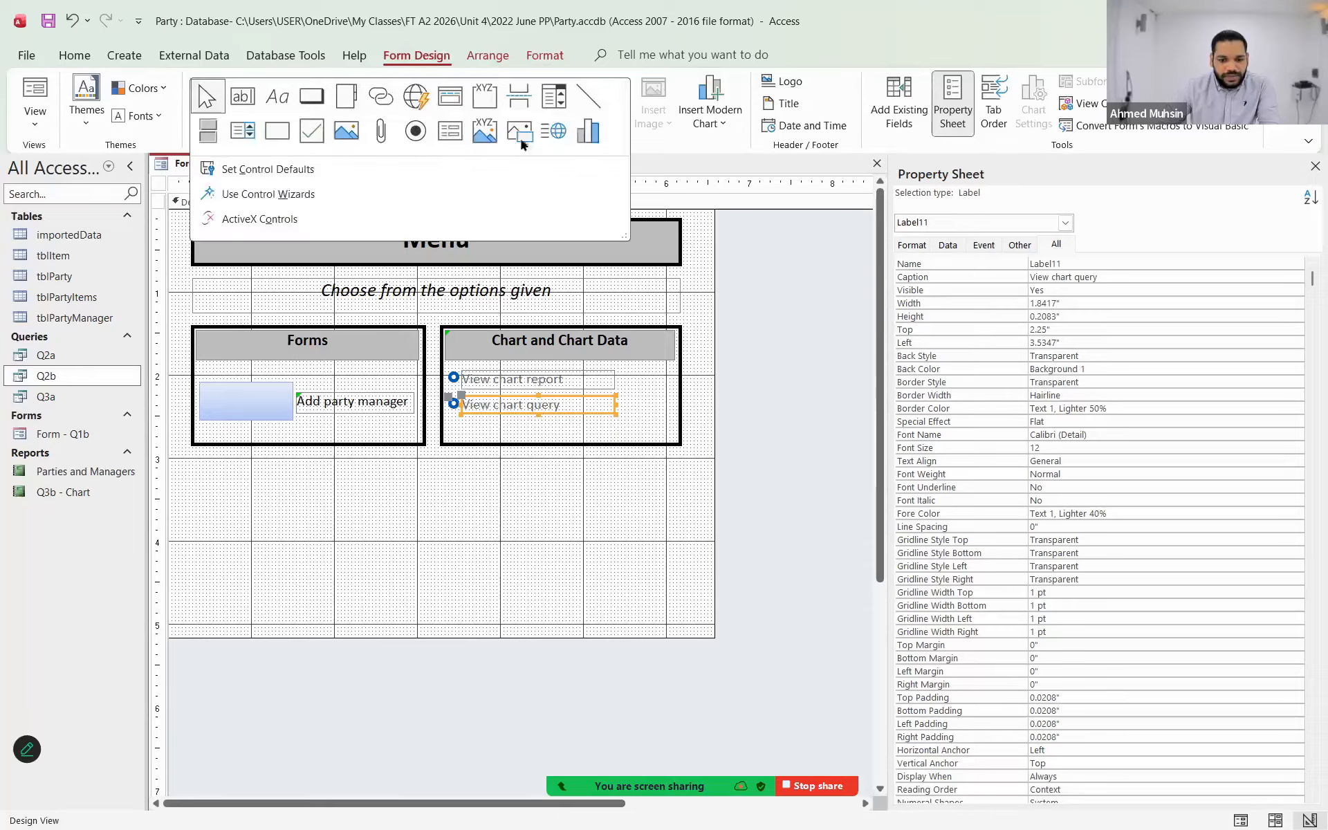
click(417, 125)
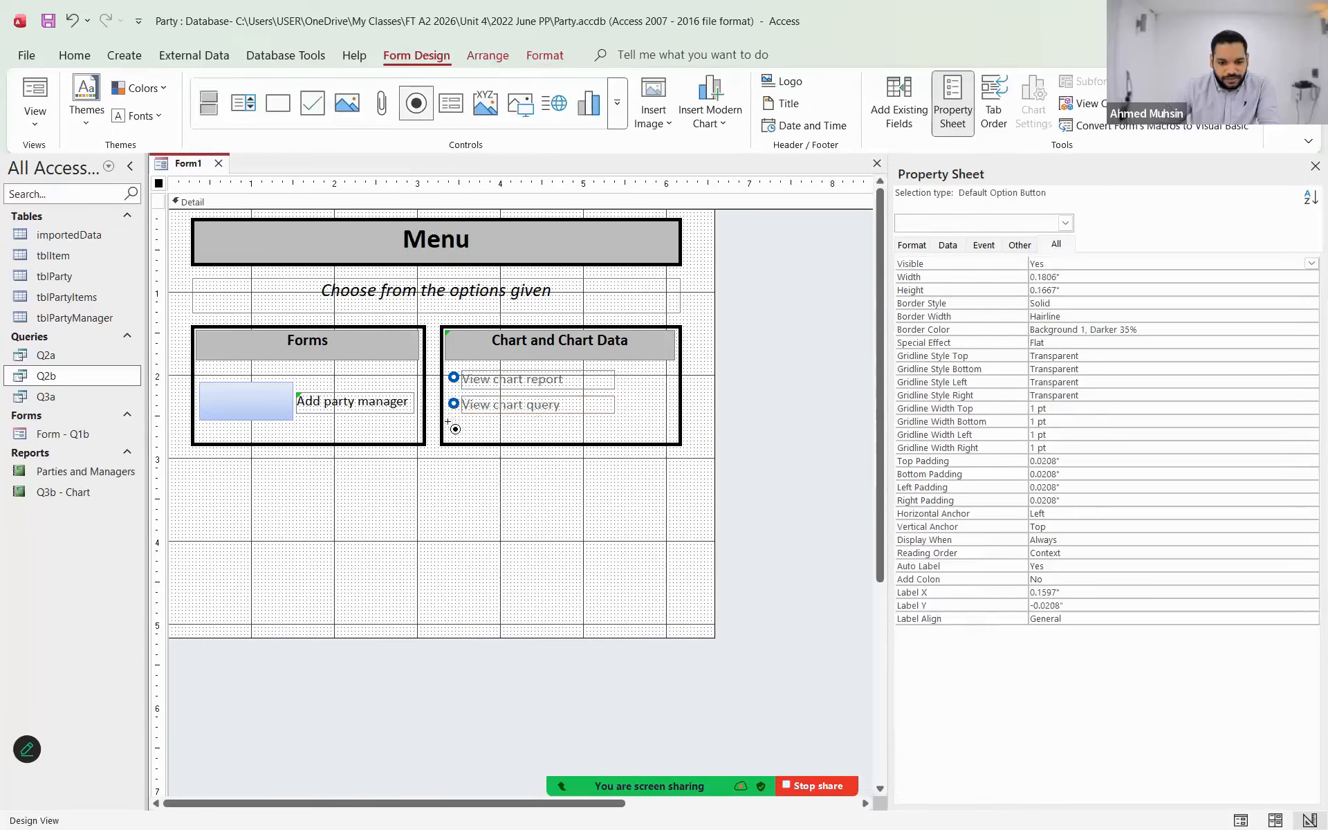
drag(448, 420, 618, 443)
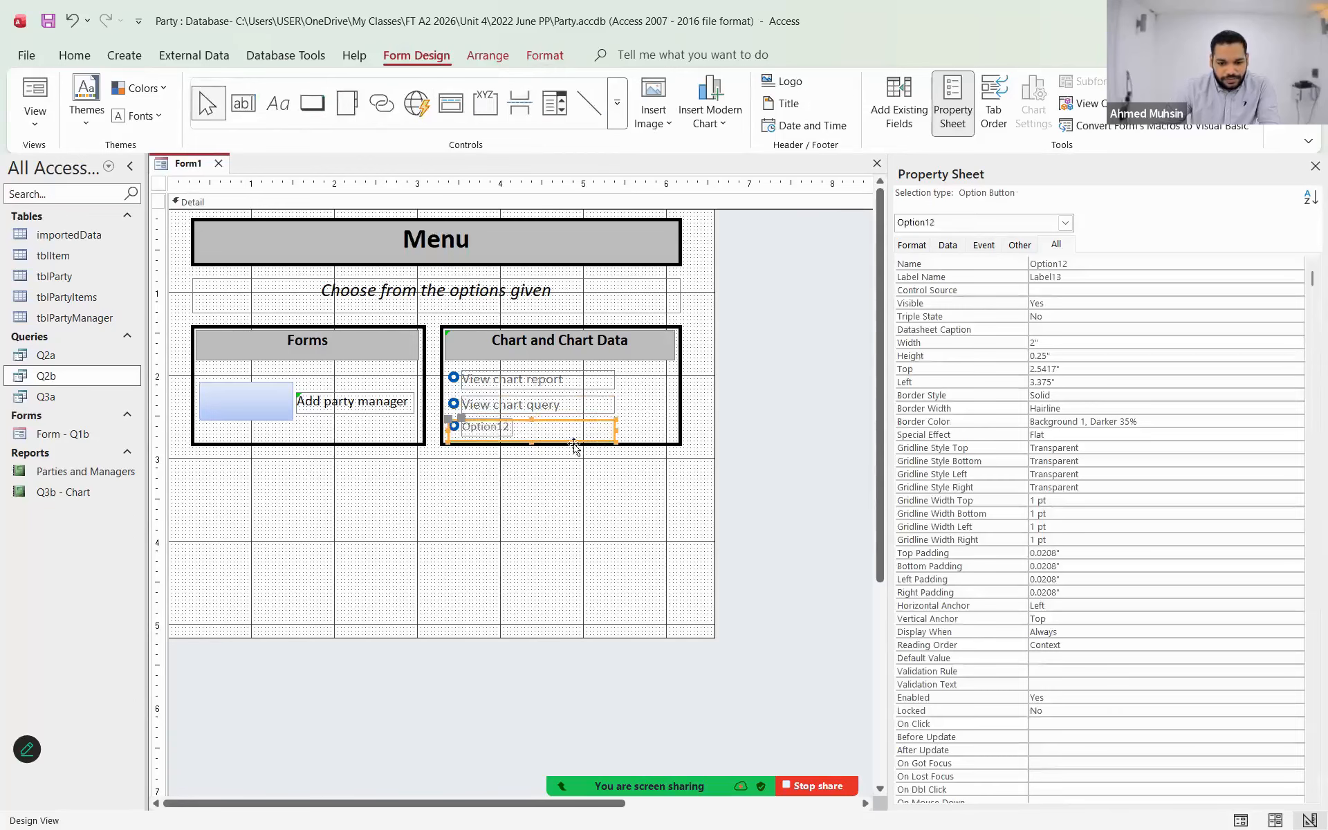
- Change the third option button's label to "Export chart as PDF", checking the wording against Figure 2
click(488, 427)
click(482, 425)
key(alt+Tab)
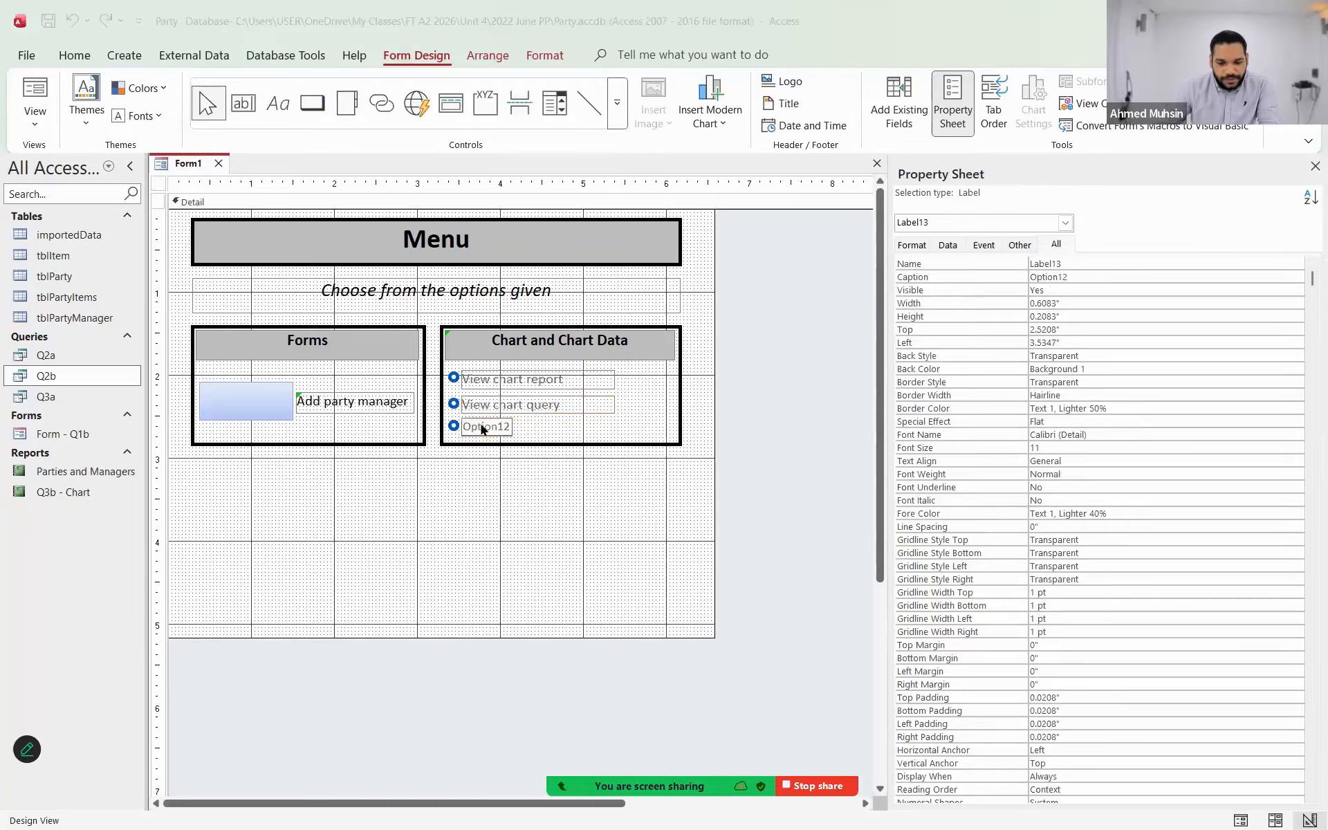
key(alt+Tab)
double_click(481, 423)
text(Export chart ad)
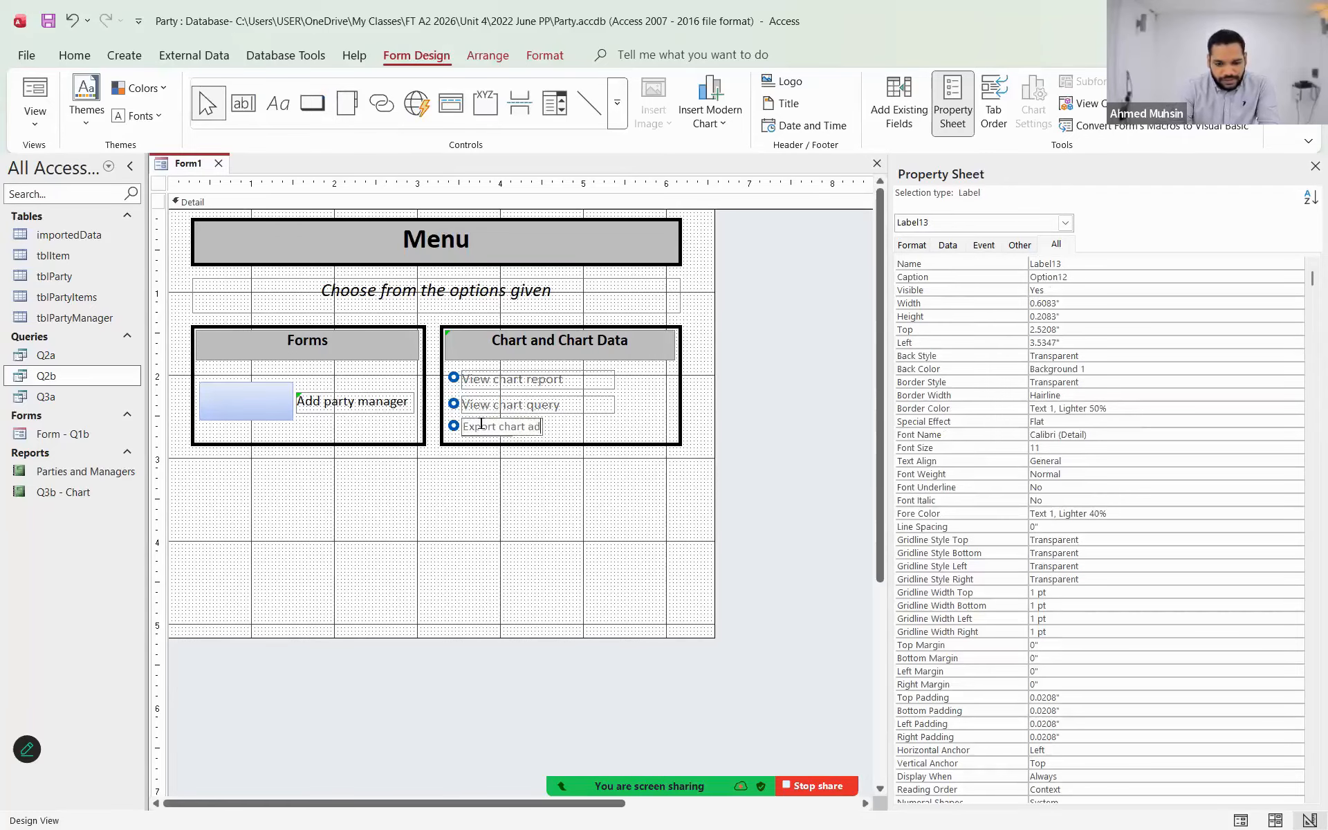
key(BackSpace)
text(s PDF)
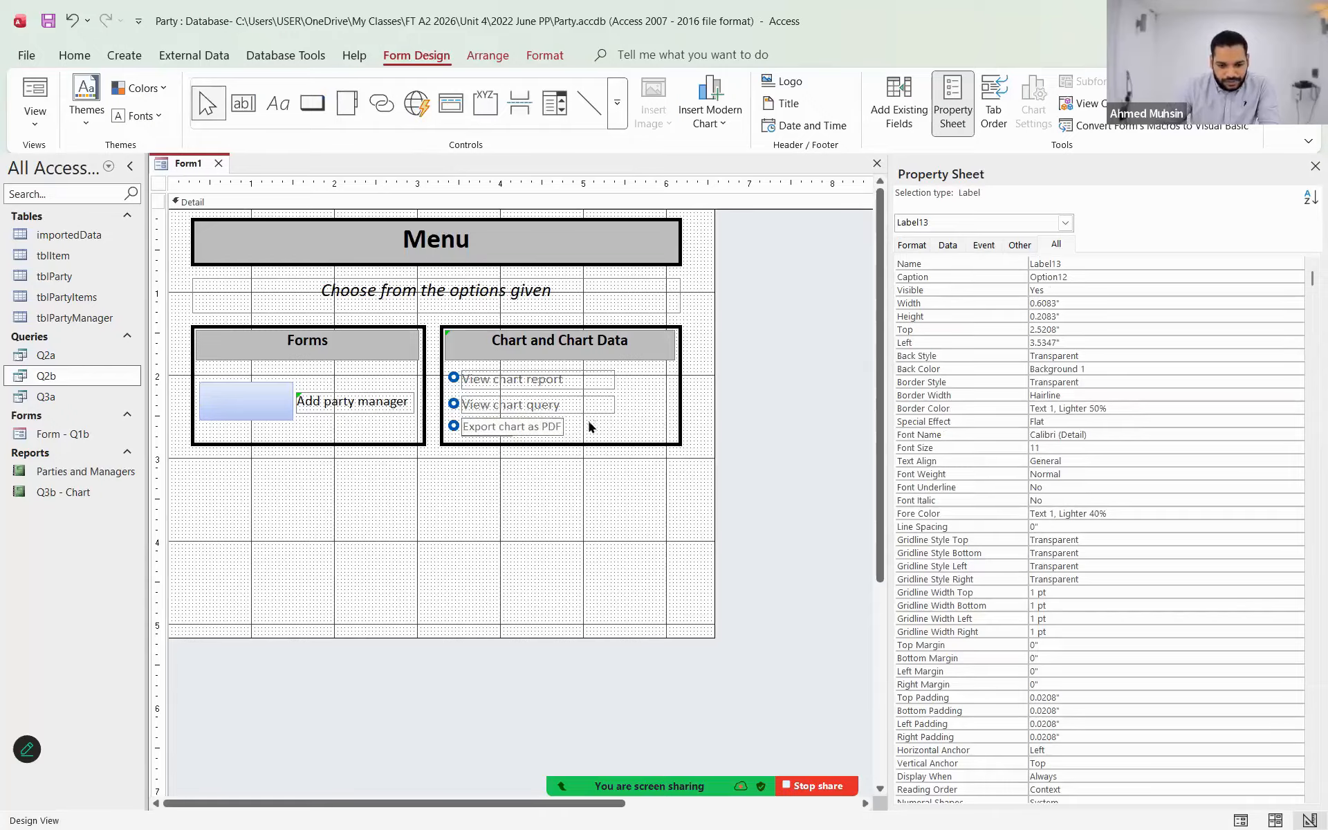
- Set the "Export chart as PDF" label's font size to 12
click(545, 55)
click(304, 88)
text(12)
key(Return)
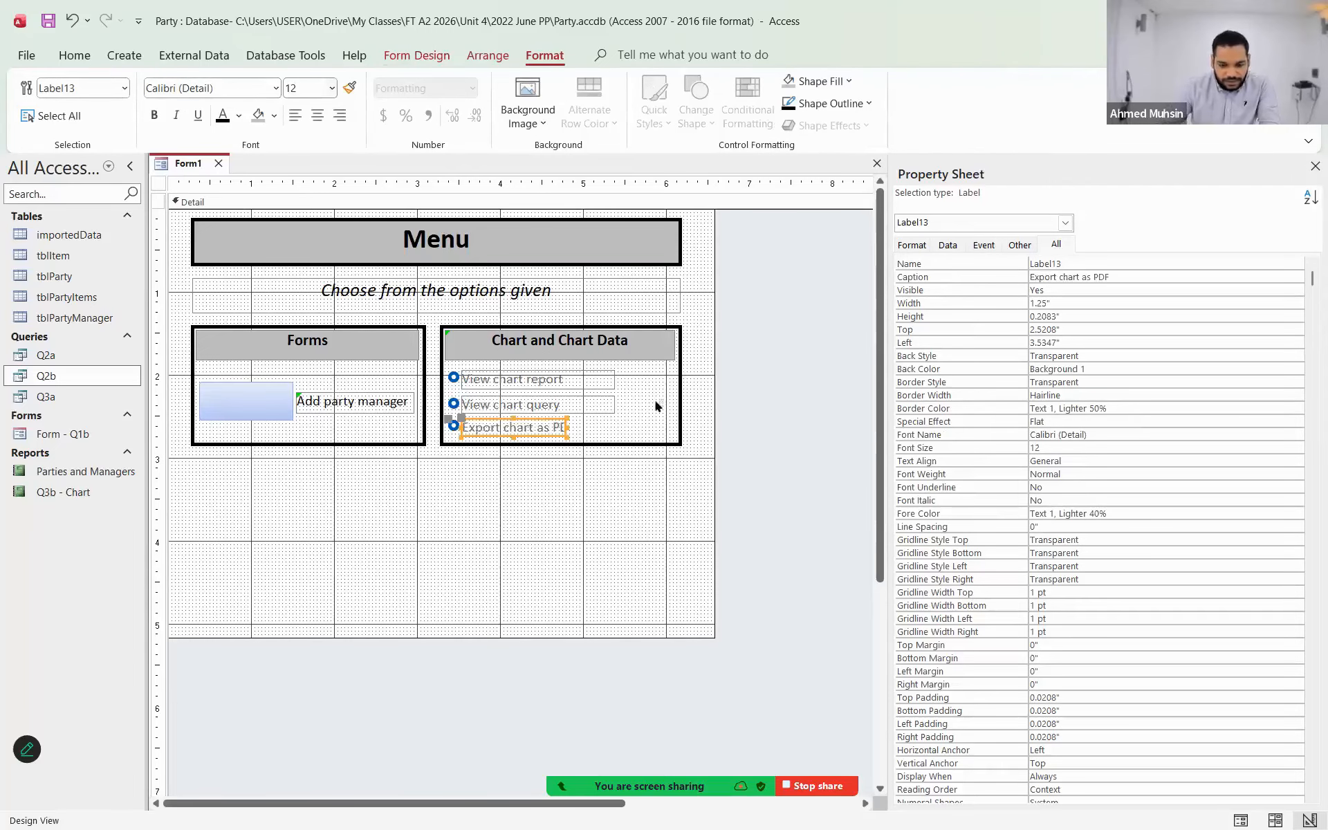
- Widen the "Export chart as PDF" label to about 1.84 inches and shorten the Detail section to about 3.2 inches
drag(568, 431, 615, 430)
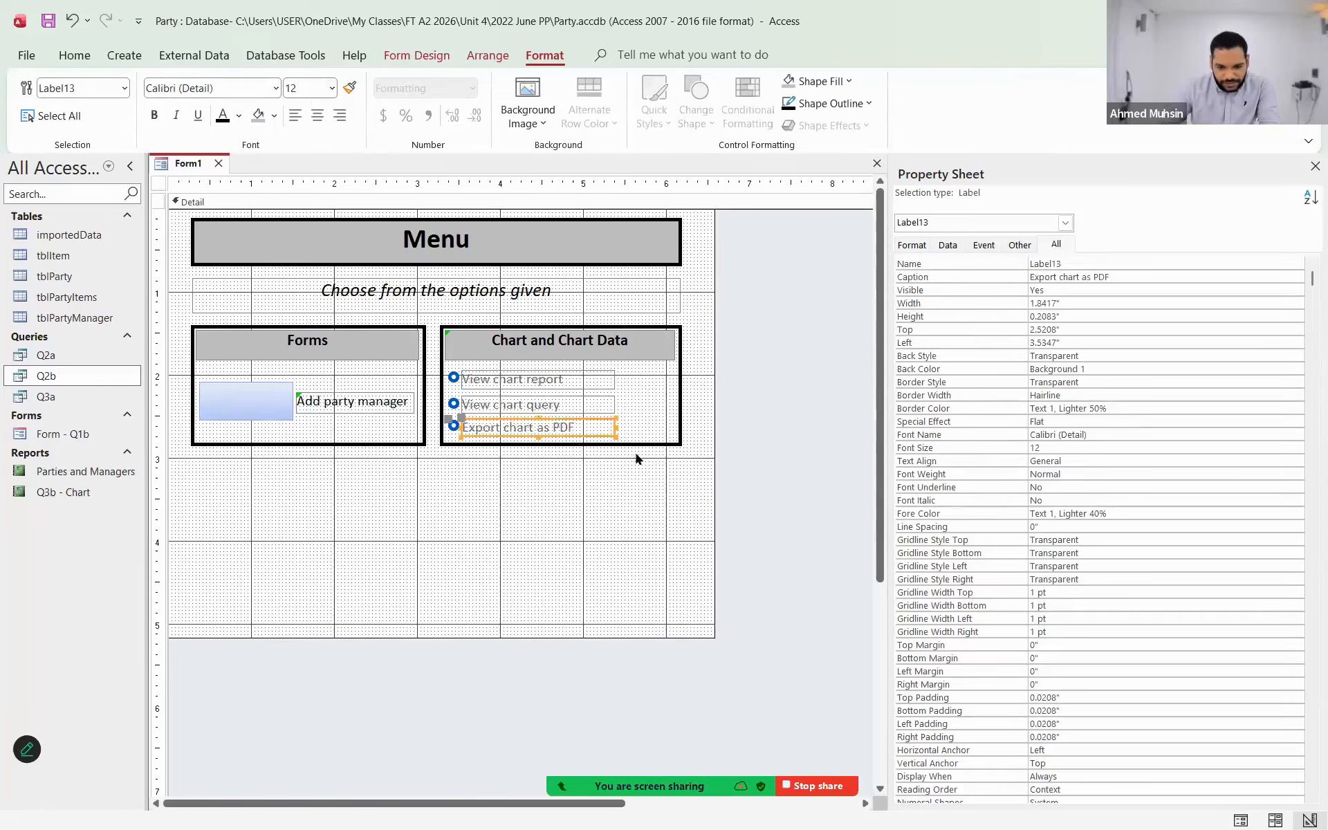
click(648, 532)
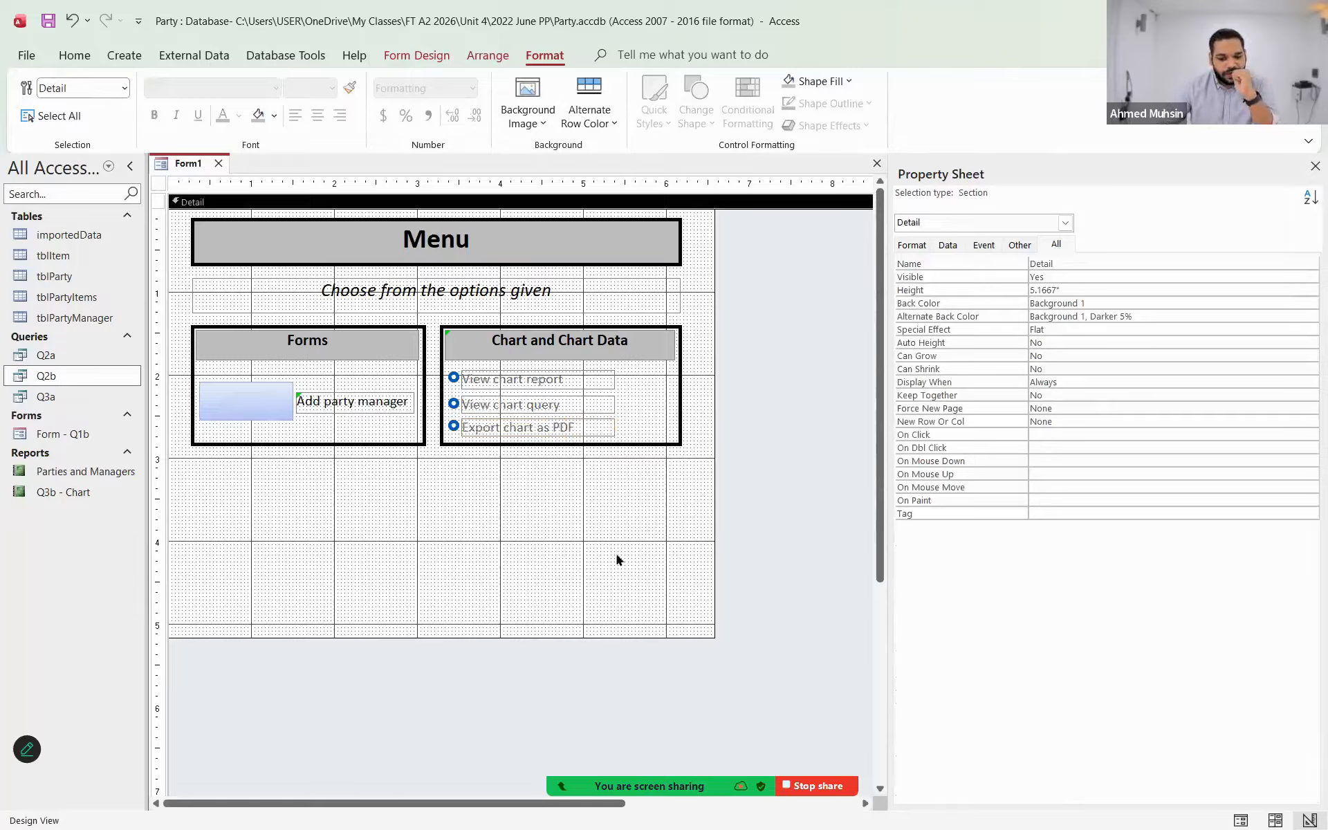
drag(578, 639, 587, 475)
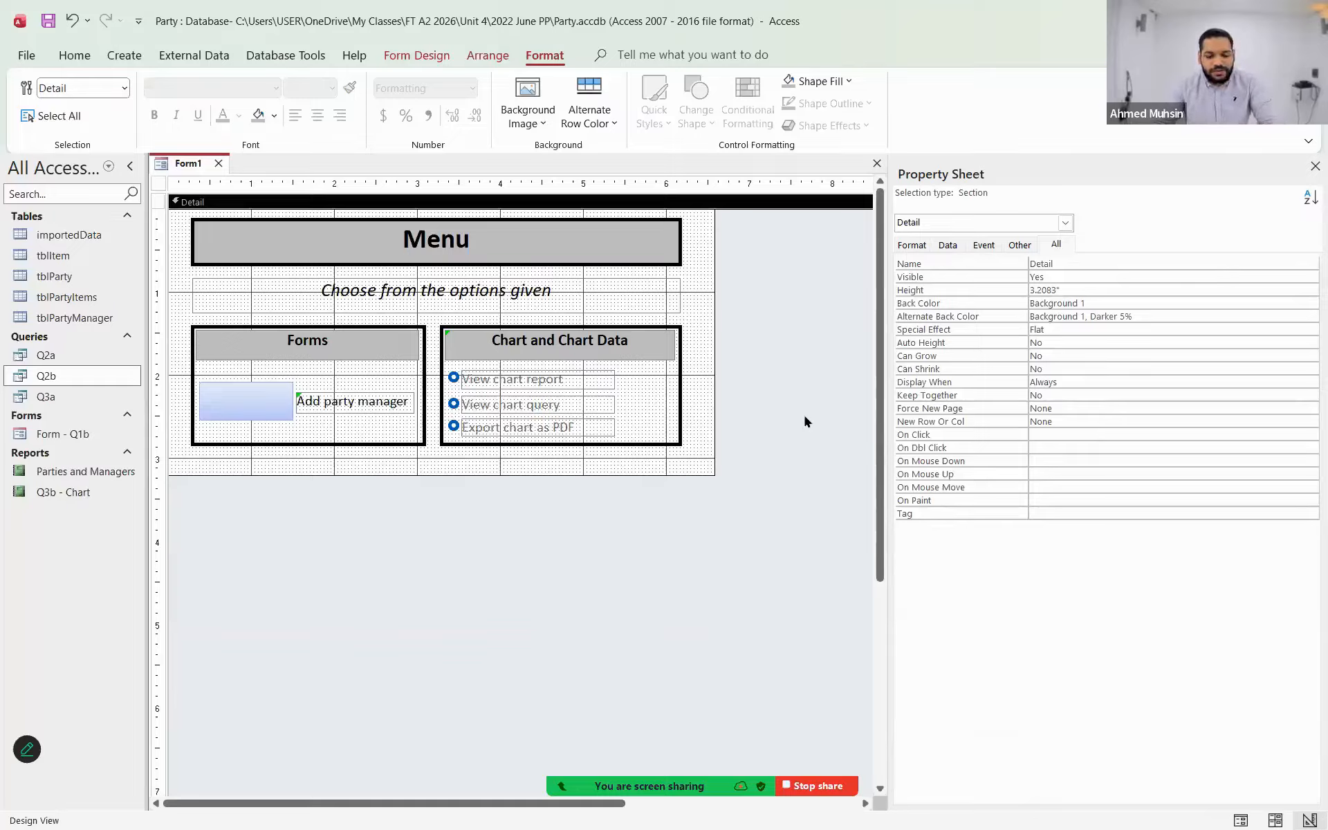
- Save the form under the name "Q4 - Dashboard"
key(ctrl+s)
text(D)
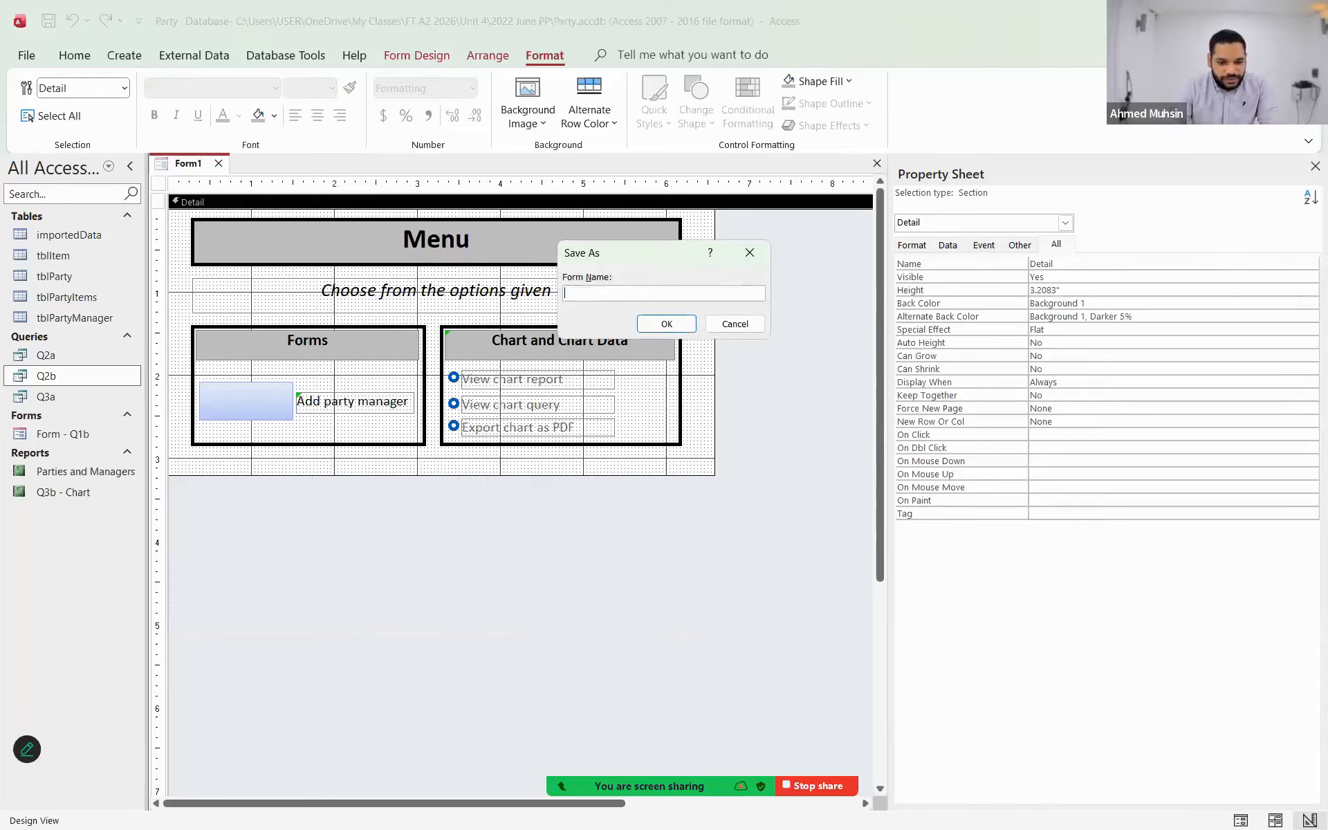
key(alt+Tab)
key(alt+Tab)
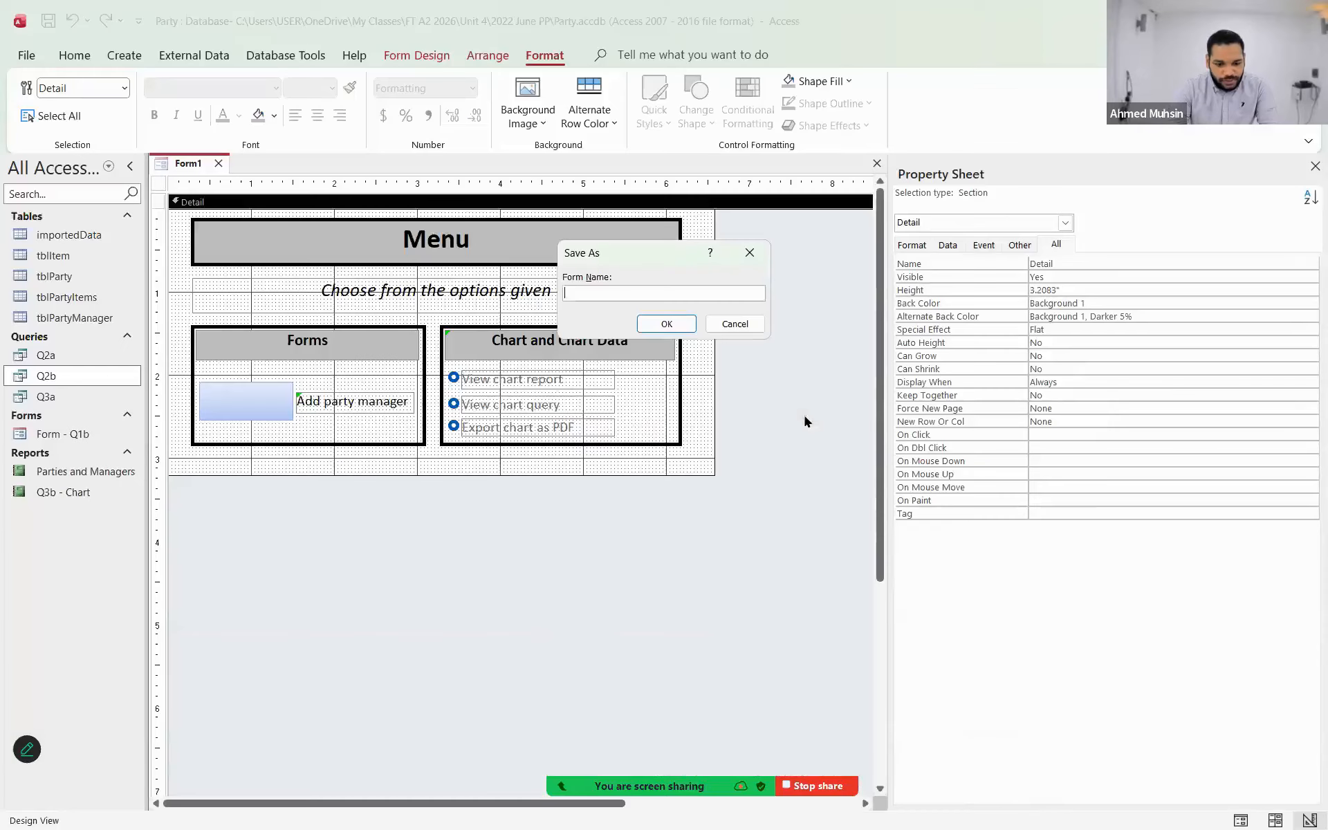
text(Q4 - Dashboard)
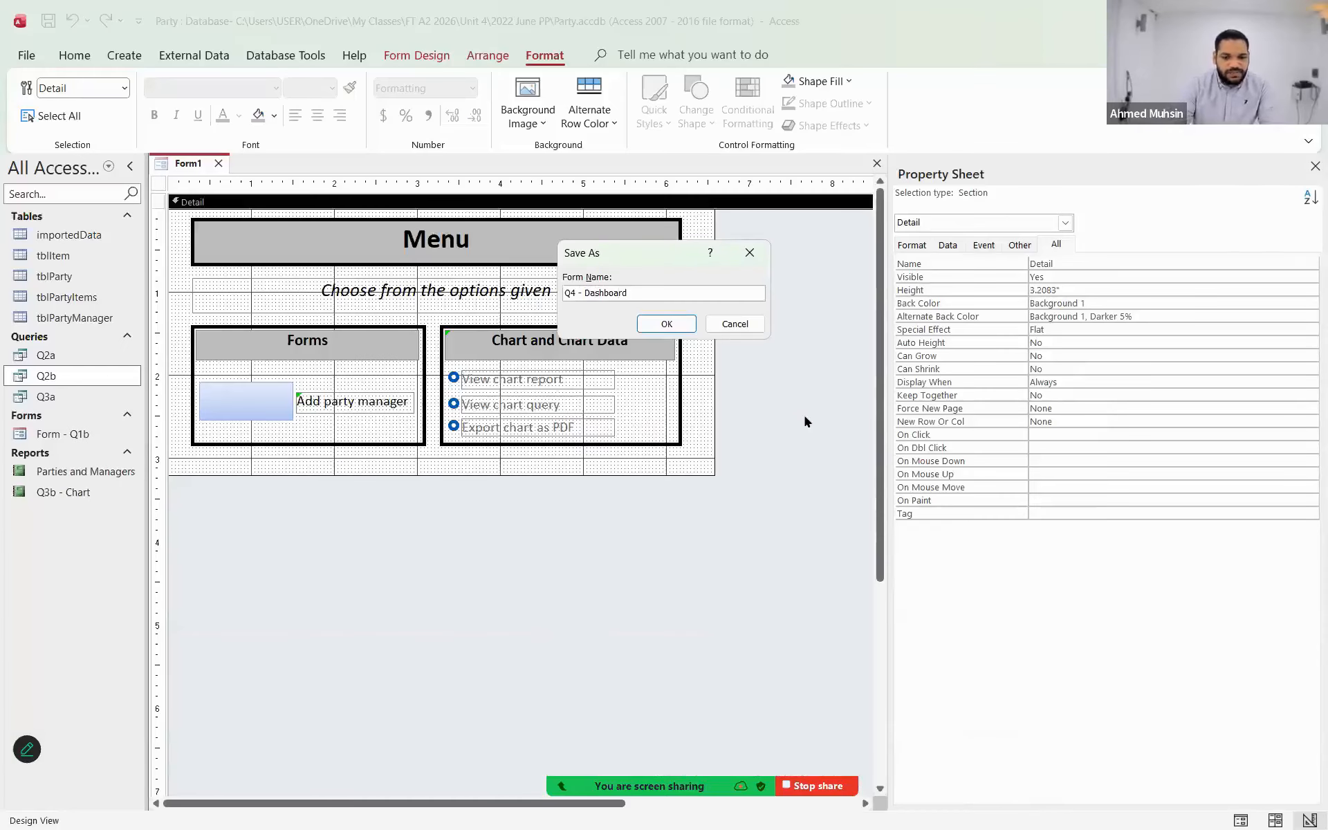
key(Return)
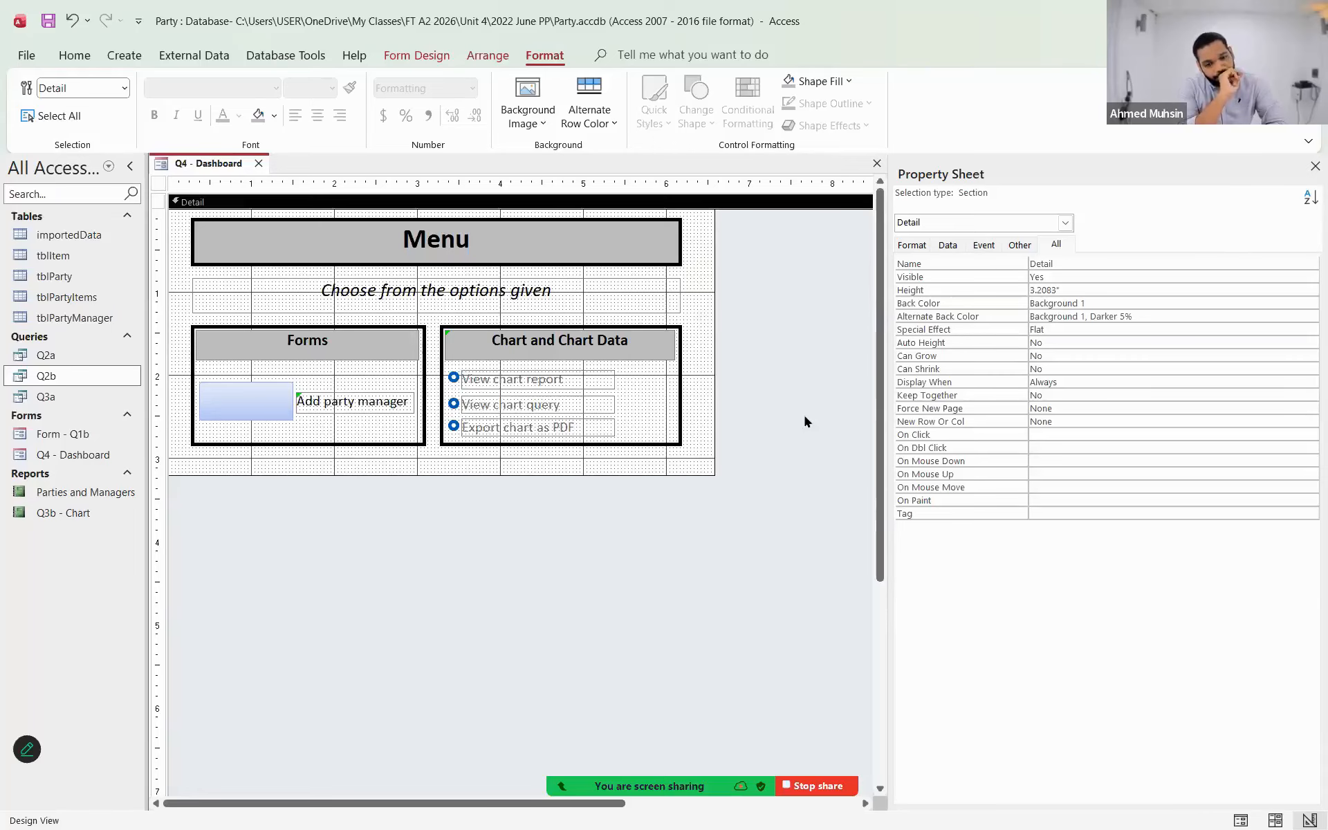
- Check question 4's requirements and create a click-event macro for the blank "Add party manager" button
key(alt+Tab)
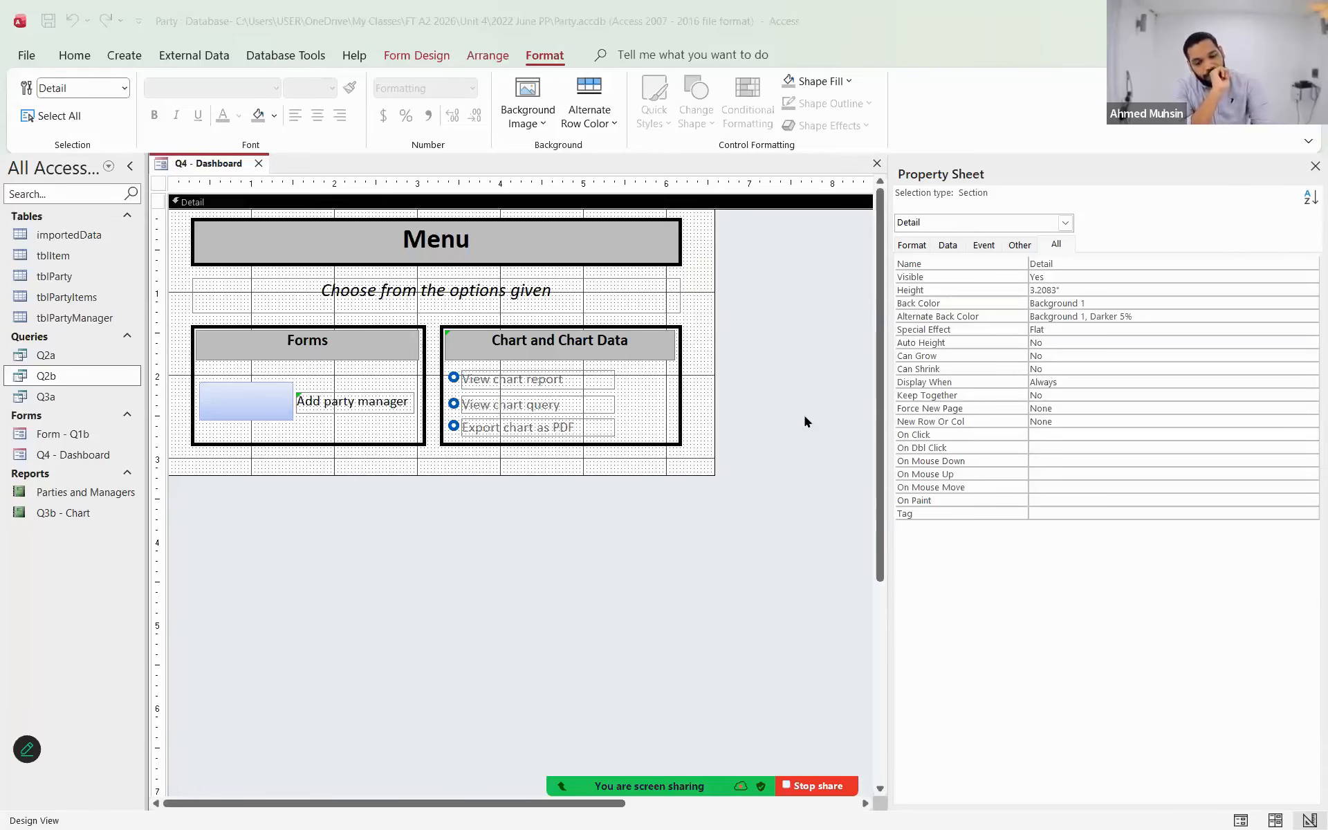
key(alt+Tab)
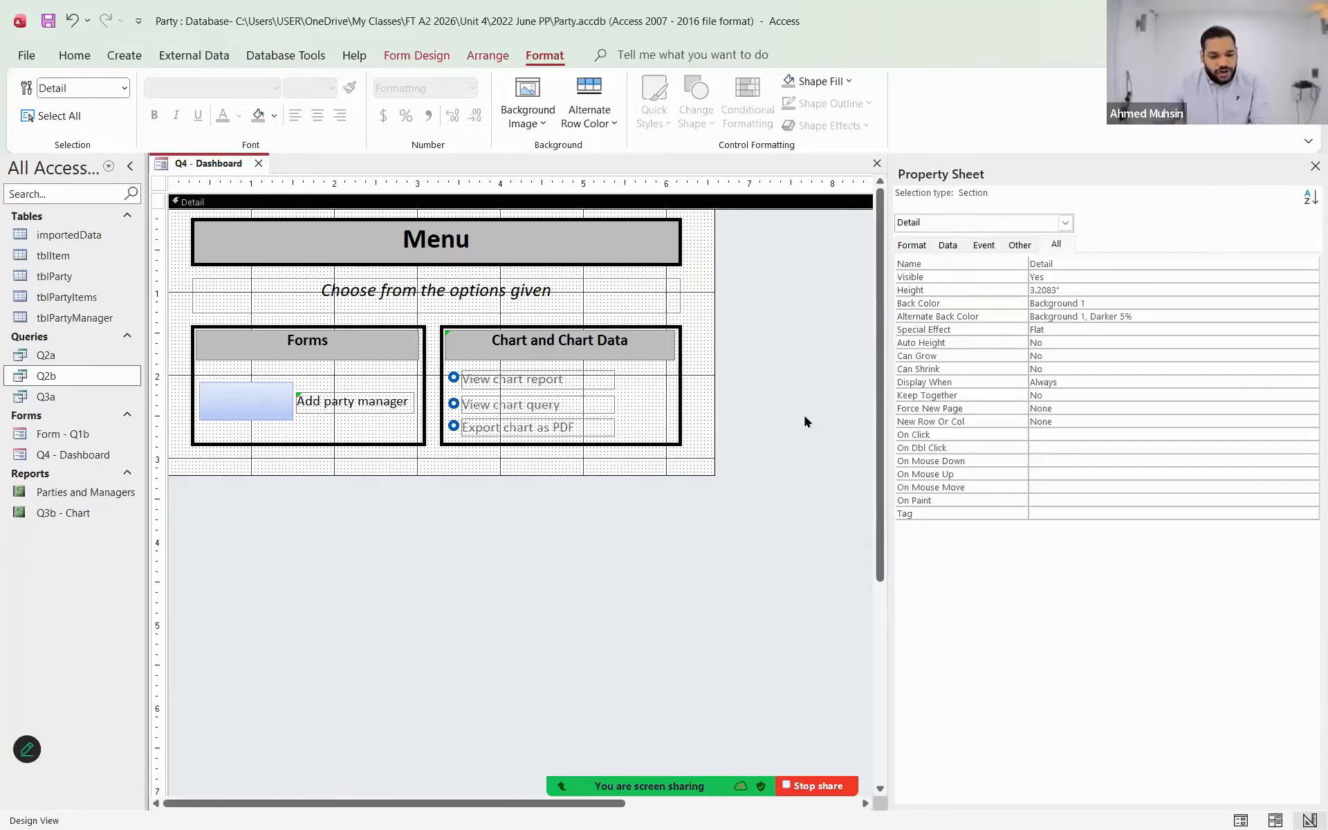
key(alt+Tab)
key(alt+Tab)
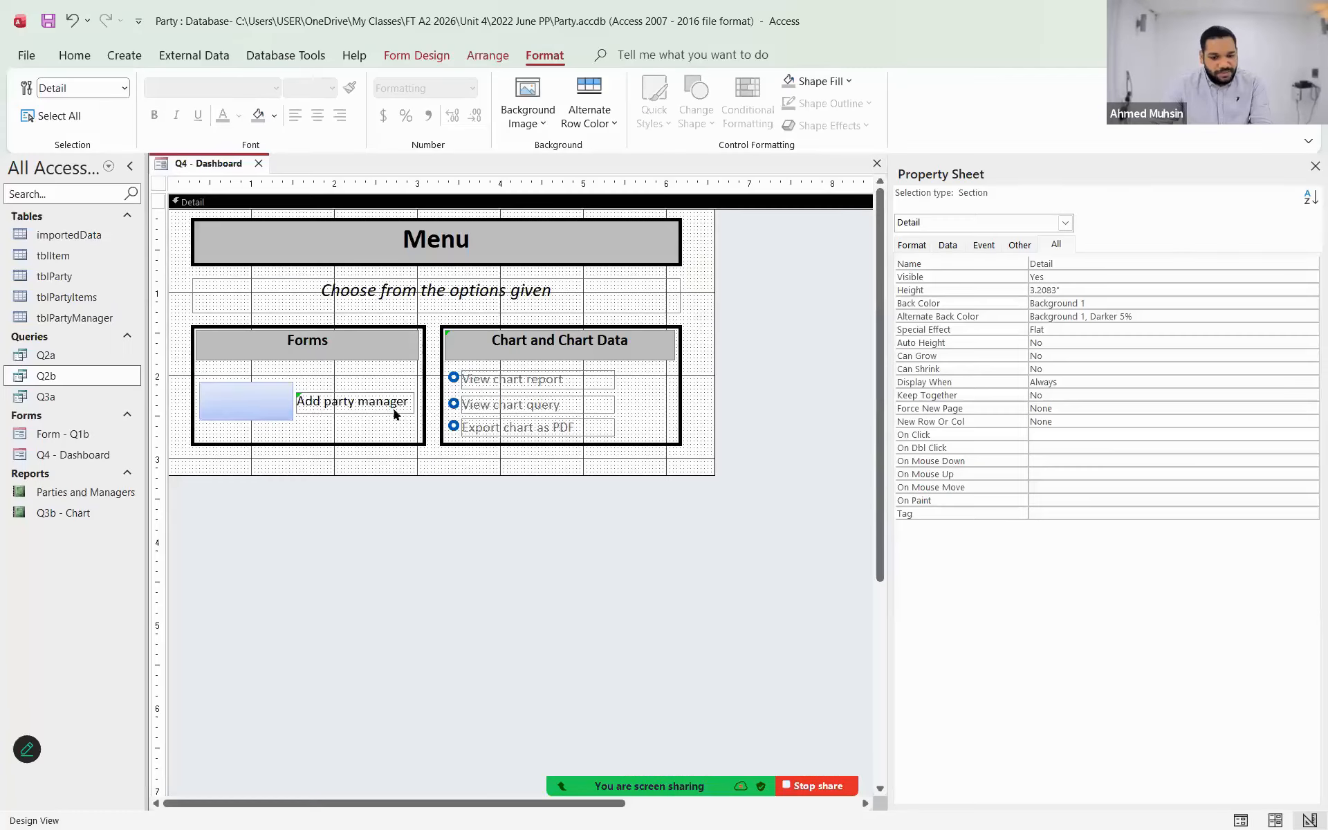
click(227, 398)
right_click(230, 401)
click(275, 309)
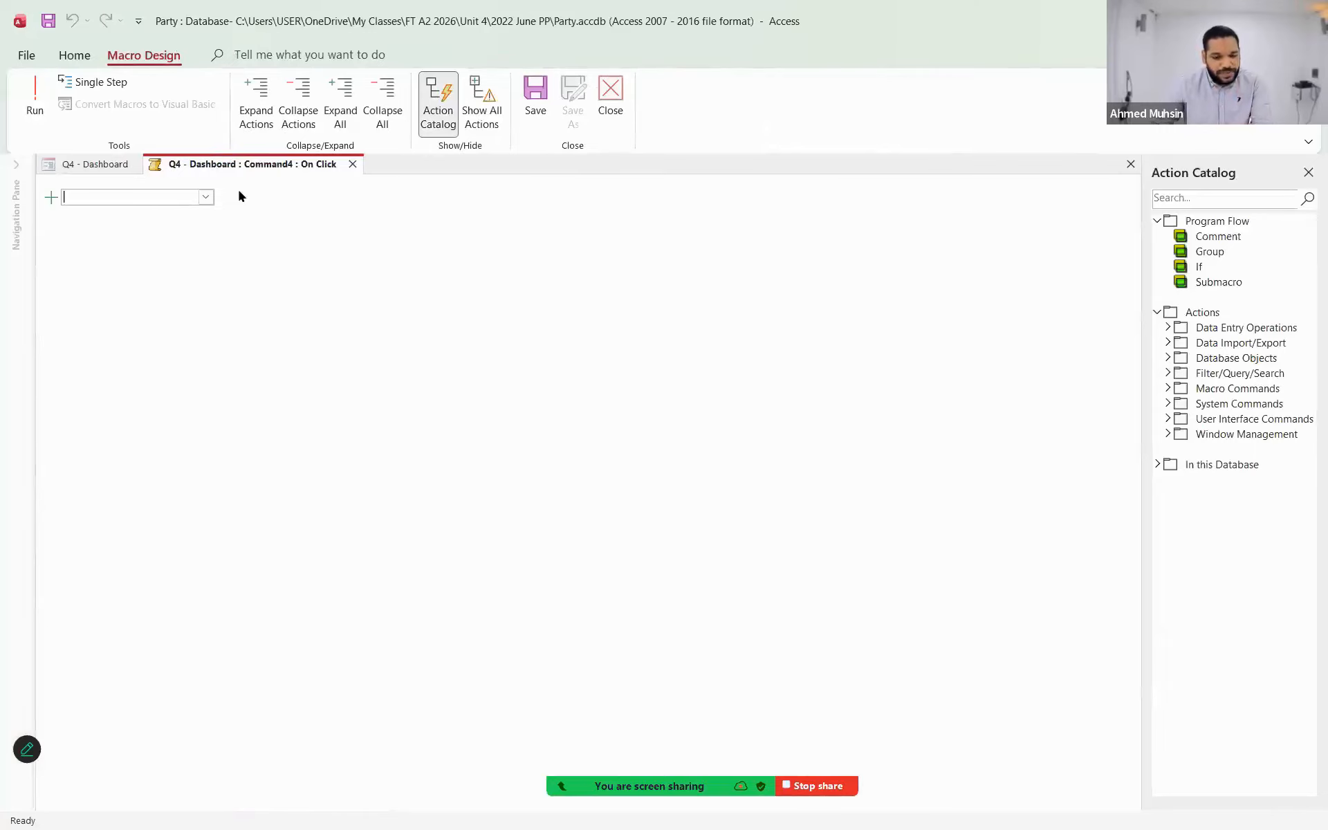
- Add an OpenForm action for "Form - Q1b", check it against question 4, and close the macro
click(206, 197)
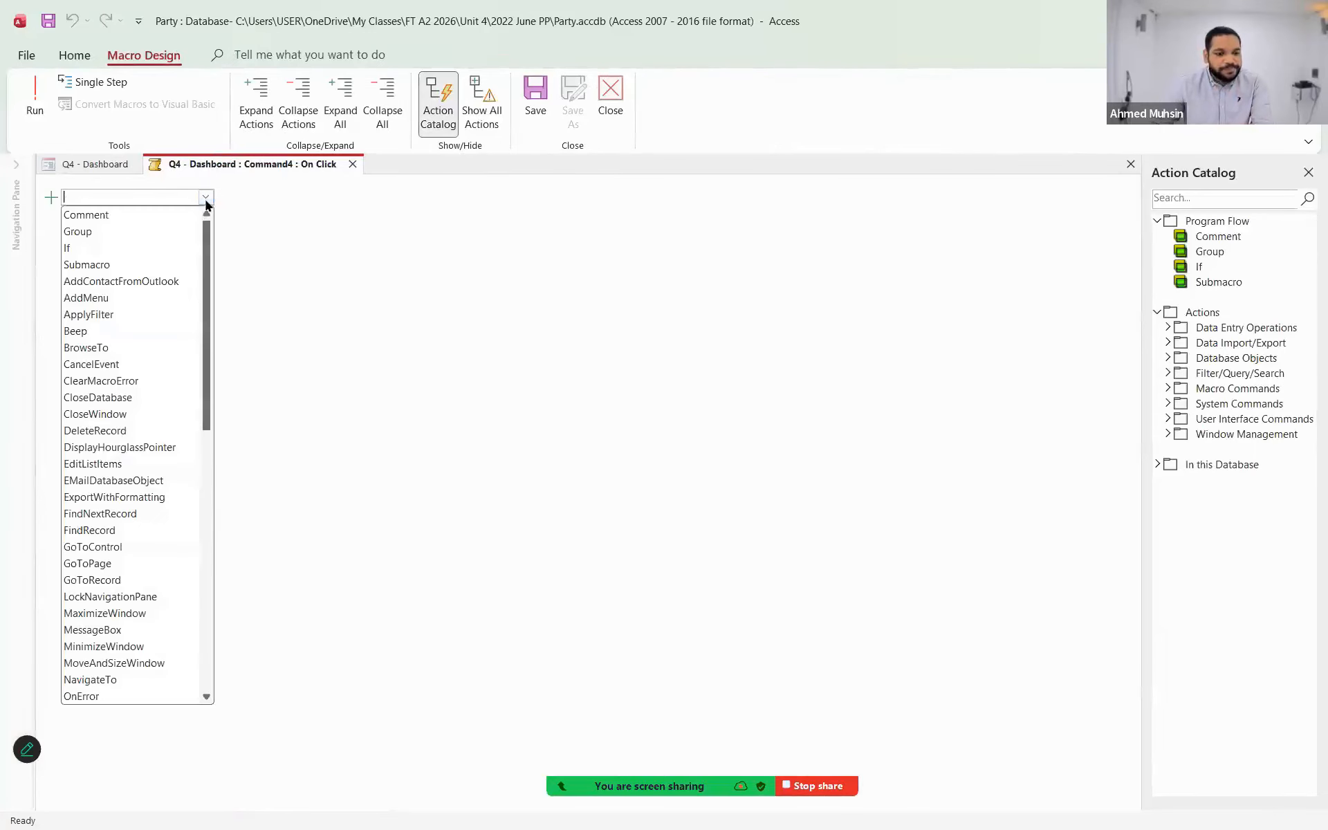
scroll(136, 577, down, 1)
scroll(135, 578, down, 3)
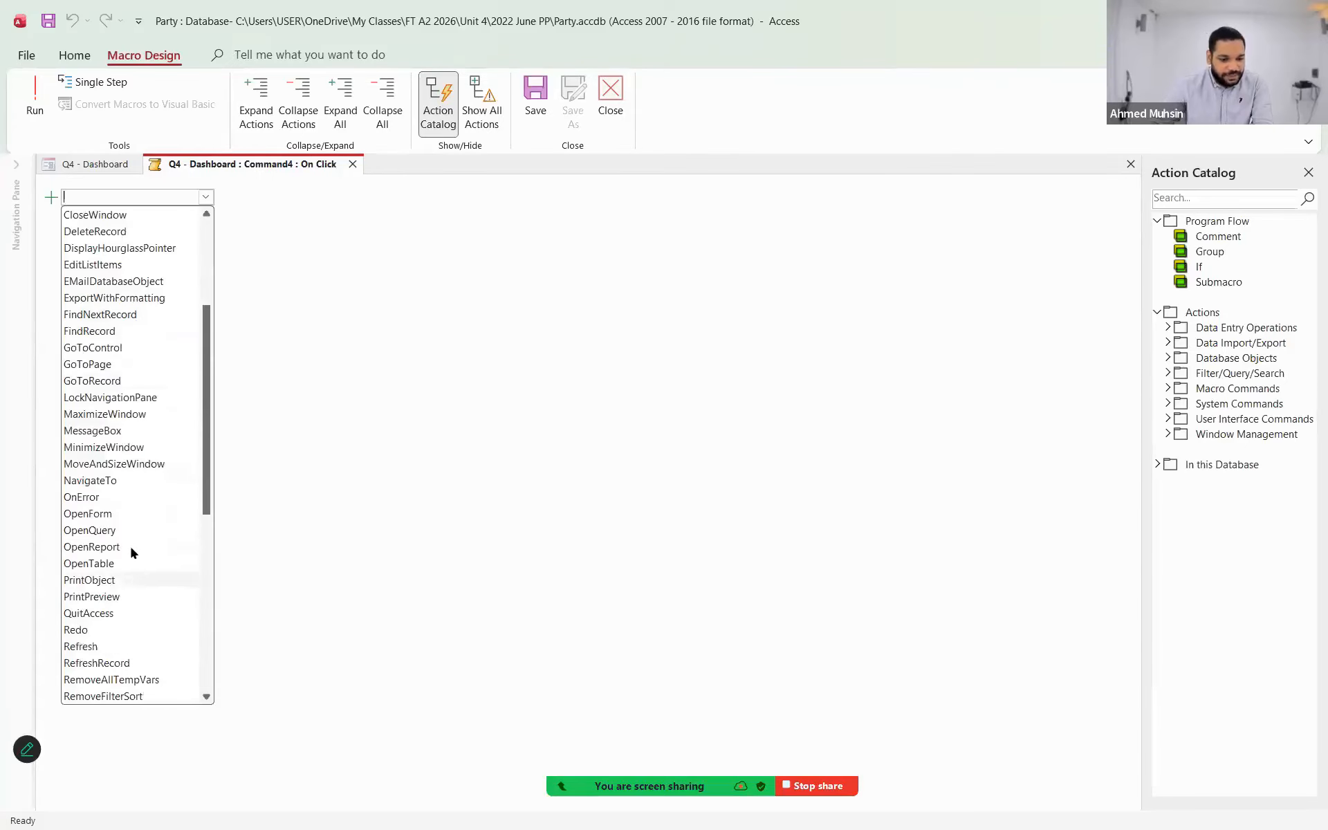
click(126, 514)
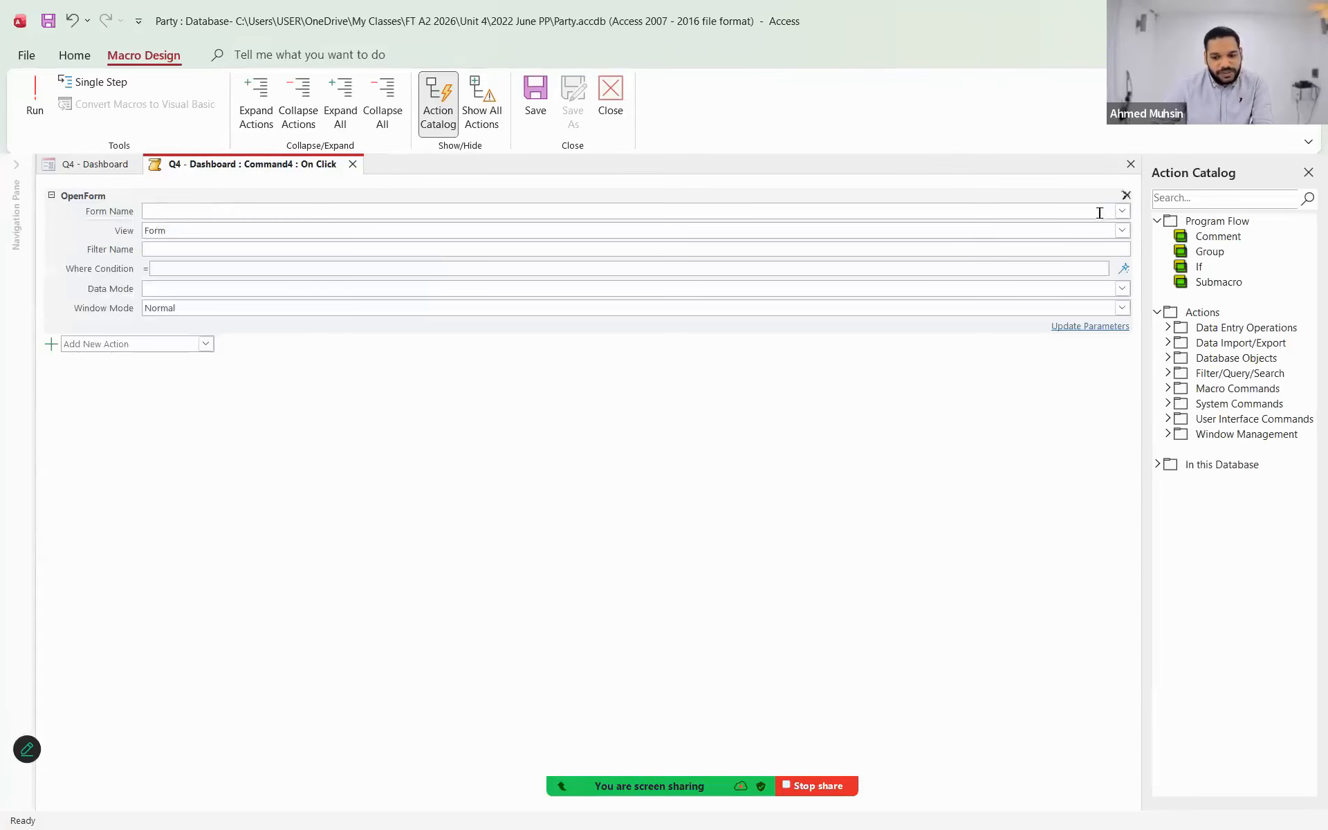
click(1122, 211)
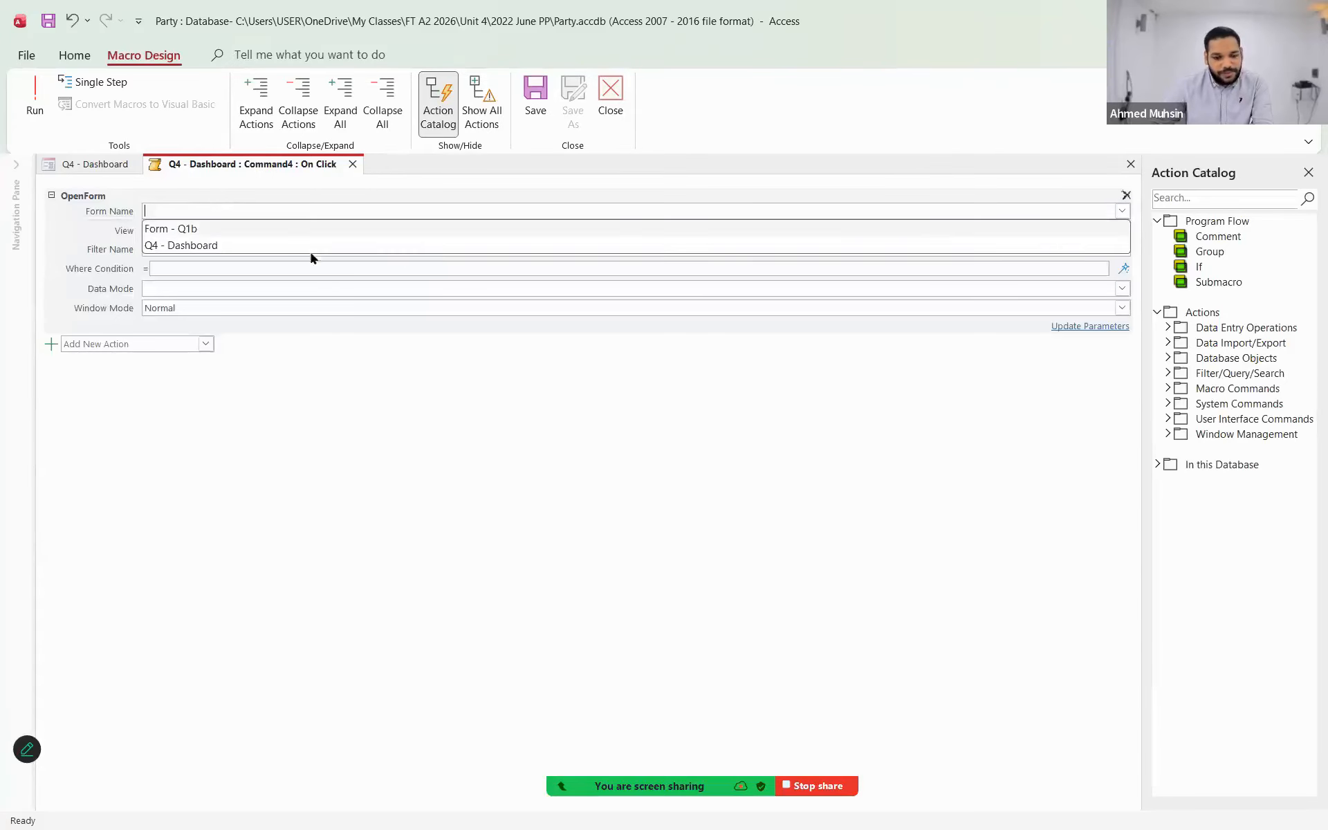
click(254, 233)
key(alt+Tab)
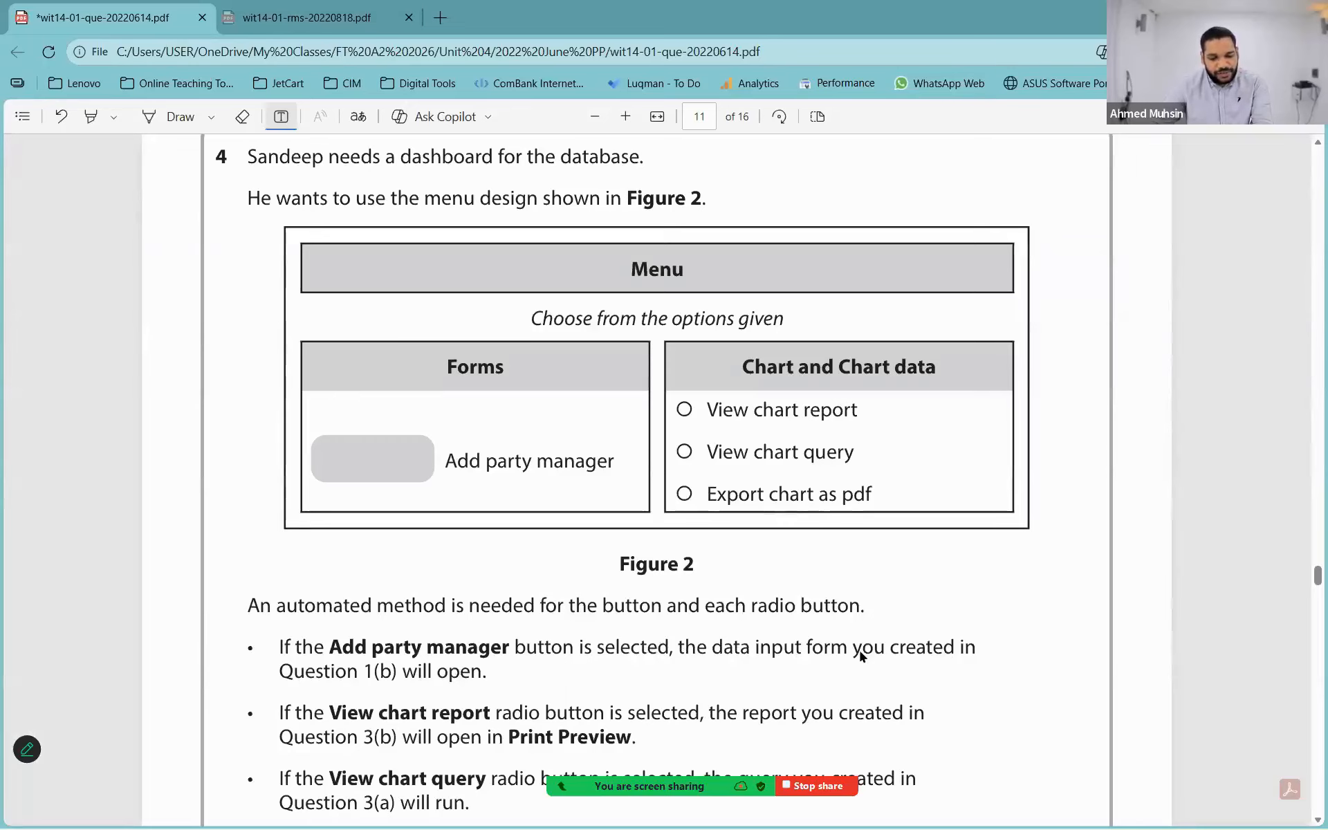
key(alt+Tab)
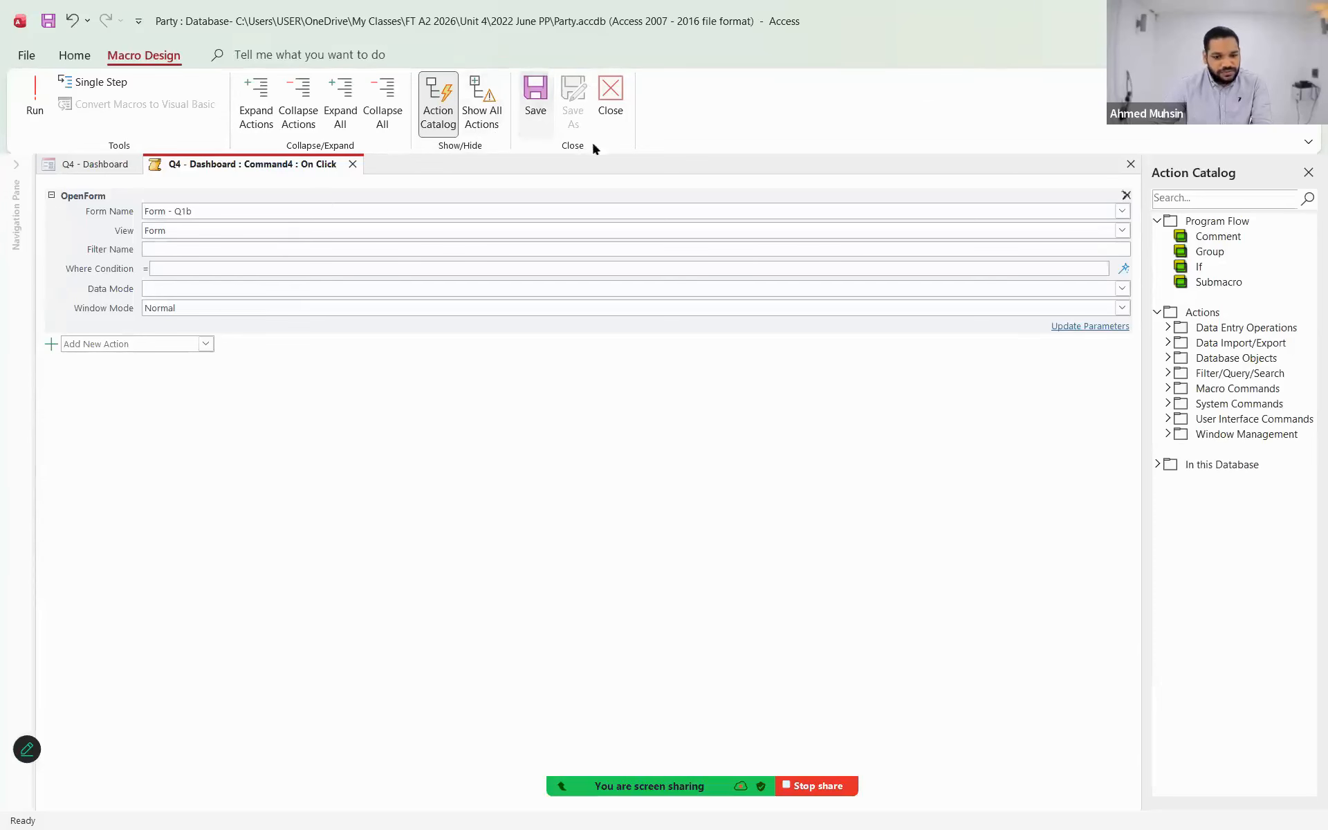
click(611, 114)
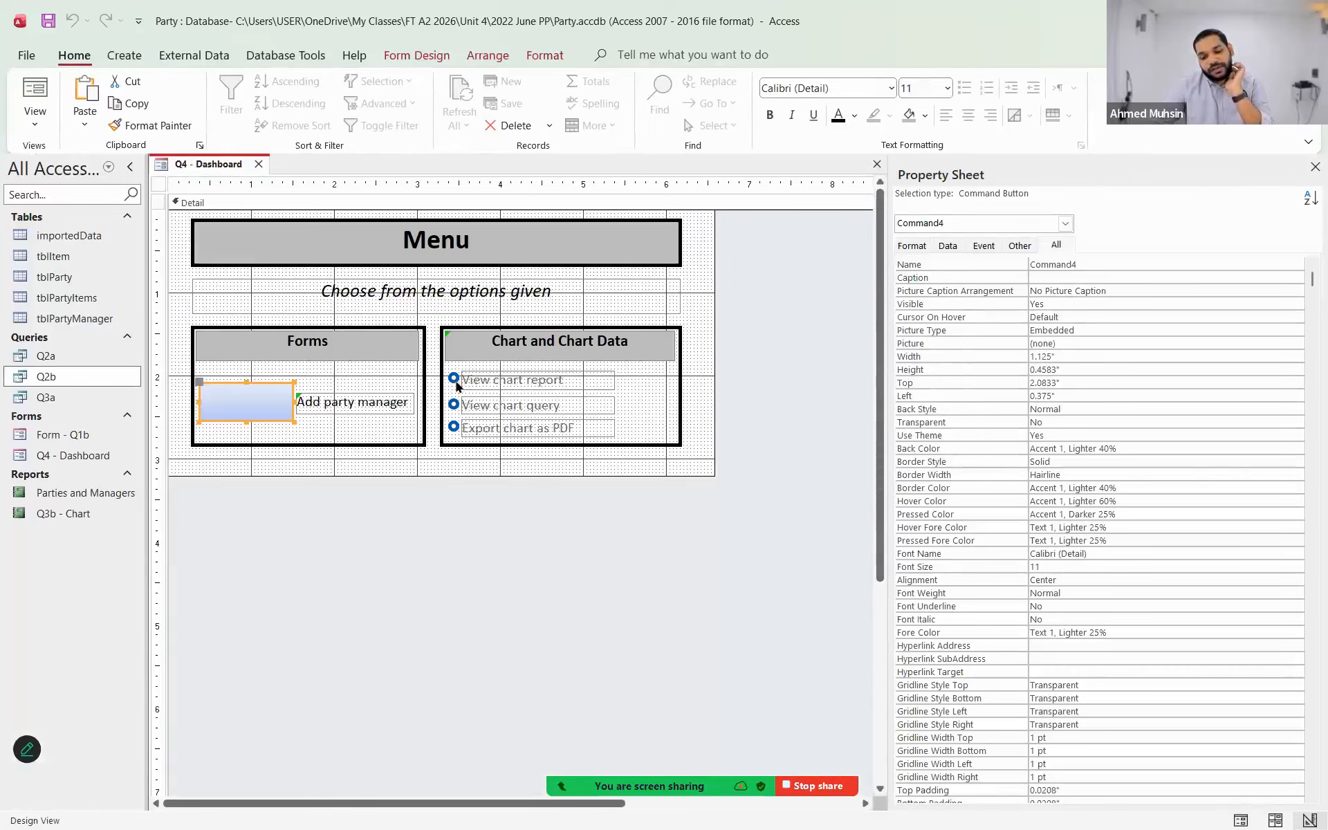
- Create a click-event macro for the "View chart report" option button with the Macro Builder
right_click(457, 384)
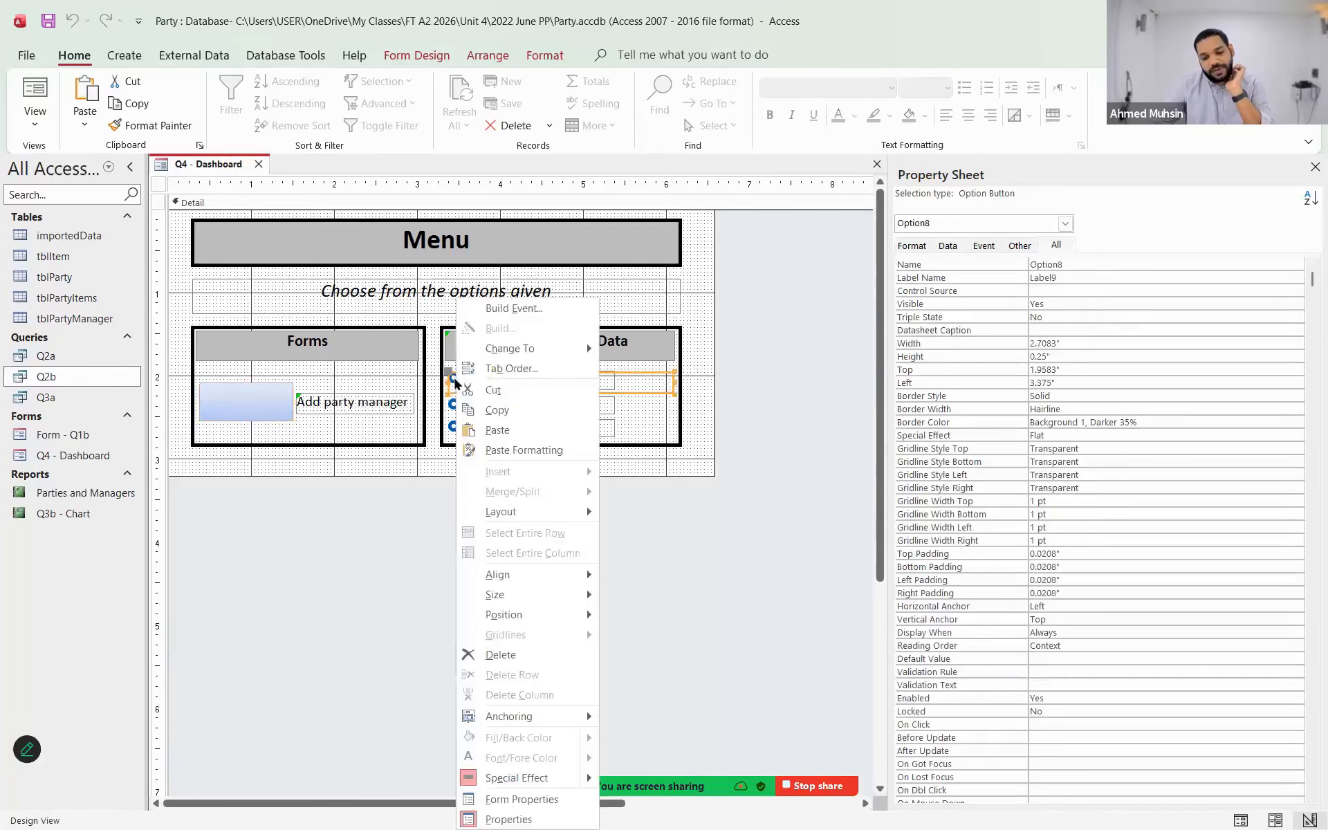
click(776, 387)
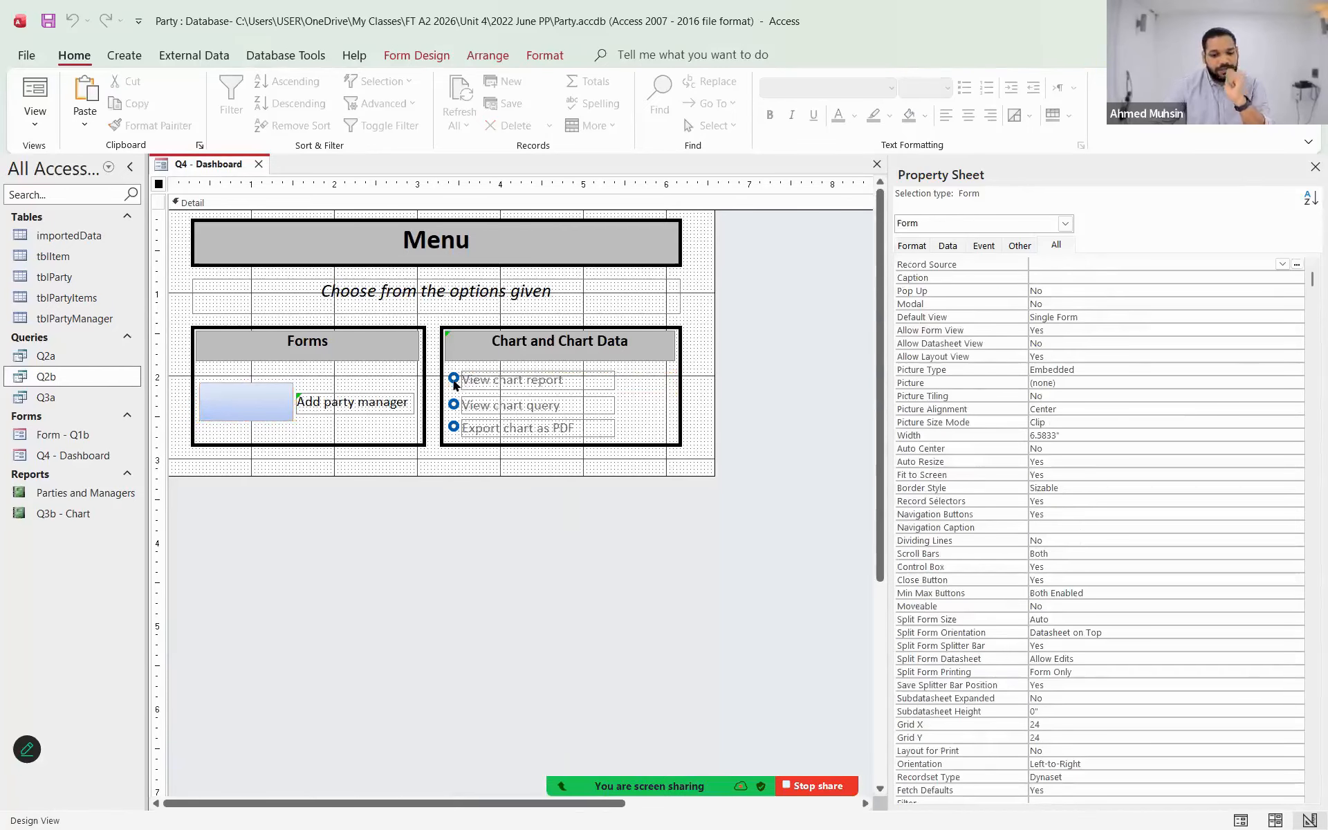
click(453, 378)
right_click(454, 381)
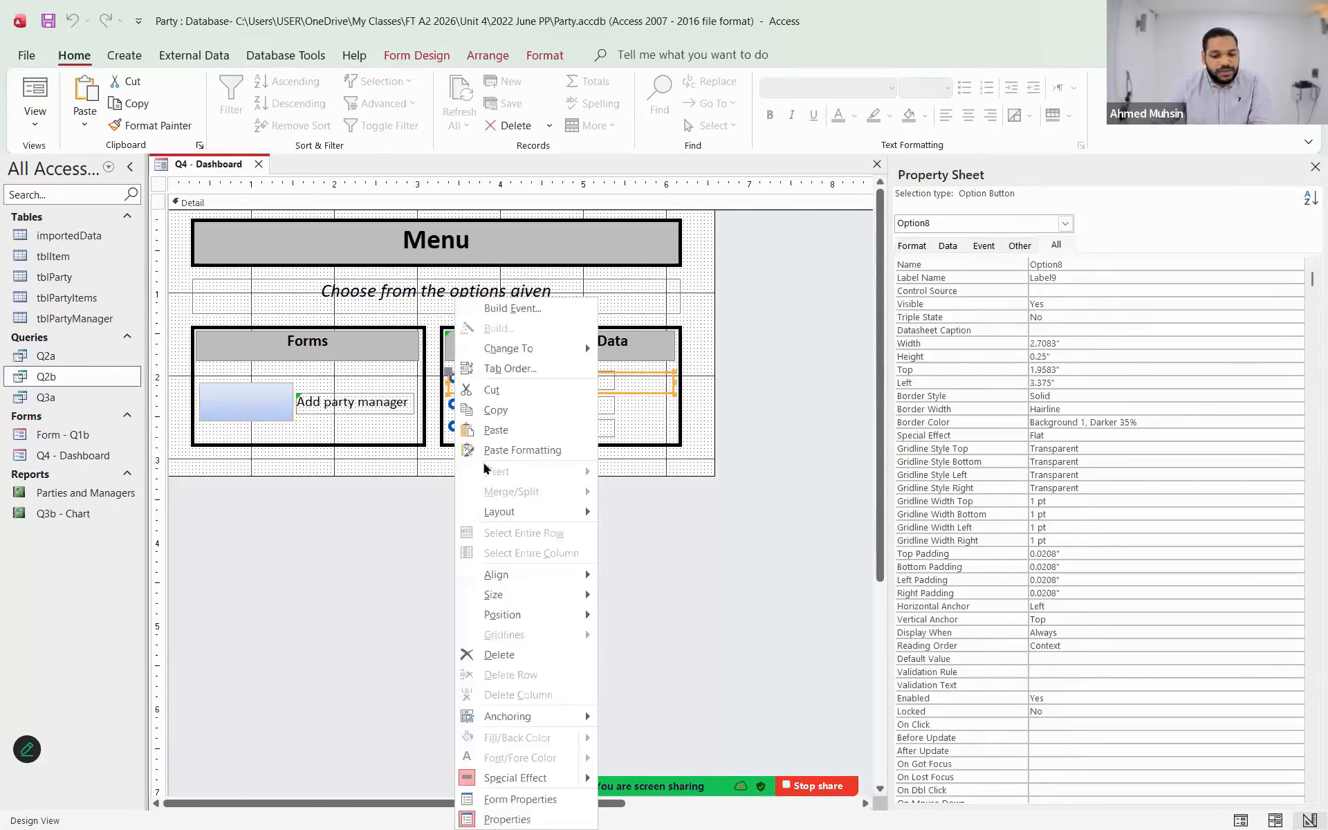
click(520, 308)
click(633, 412)
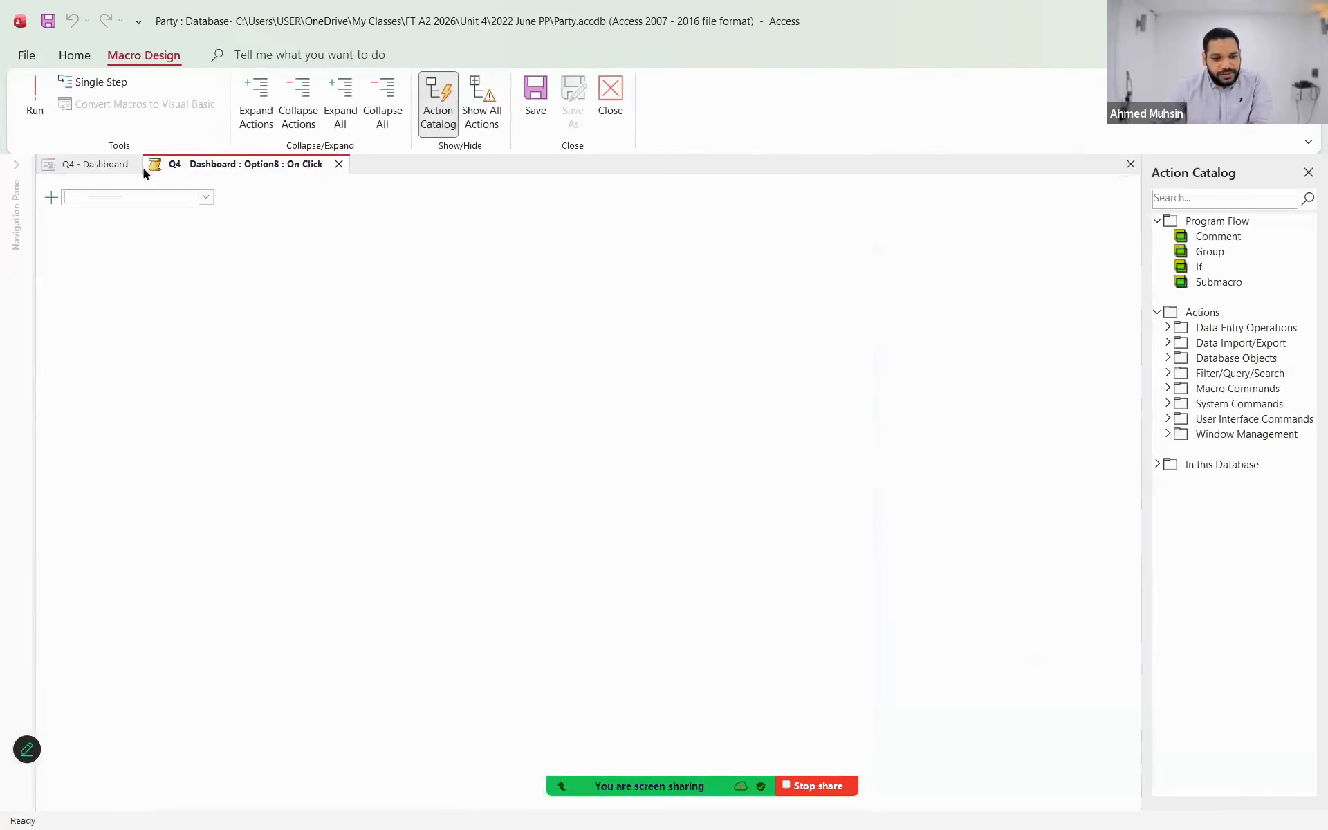
- Add an OpenReport action to the macro, checking question 4's requirement for the chart report
click(209, 198)
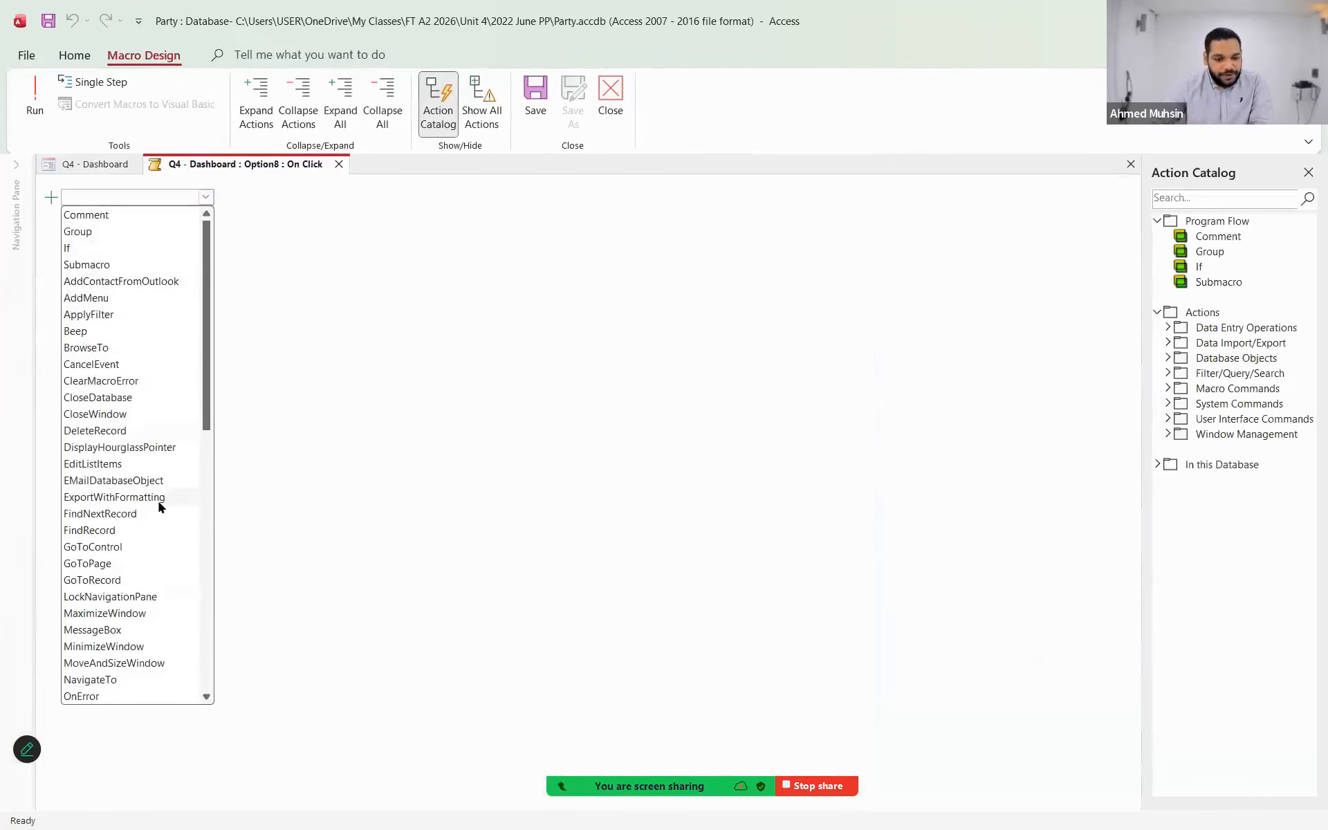
scroll(148, 512, down, 5)
scroll(149, 520, down, 6)
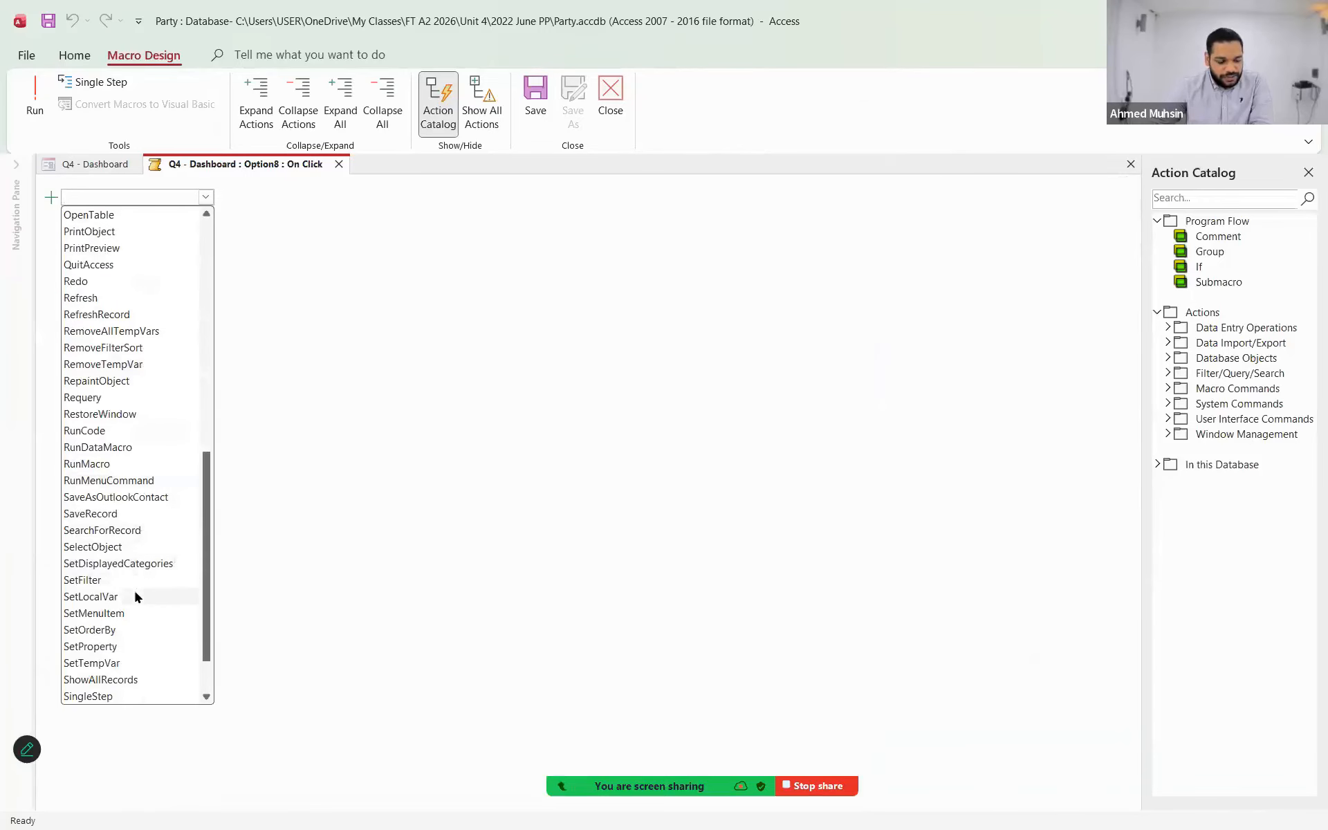
key(alt+Tab)
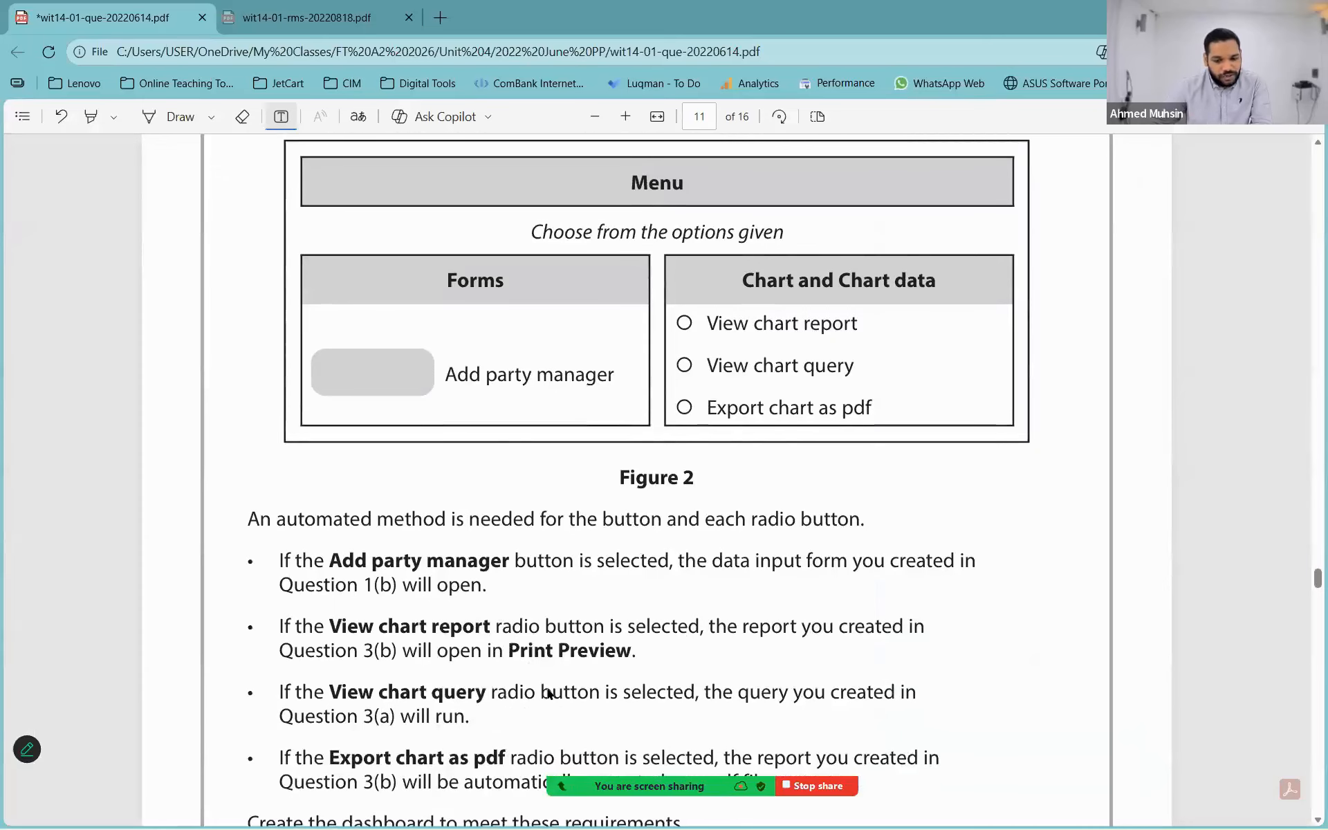
key(alt+Tab)
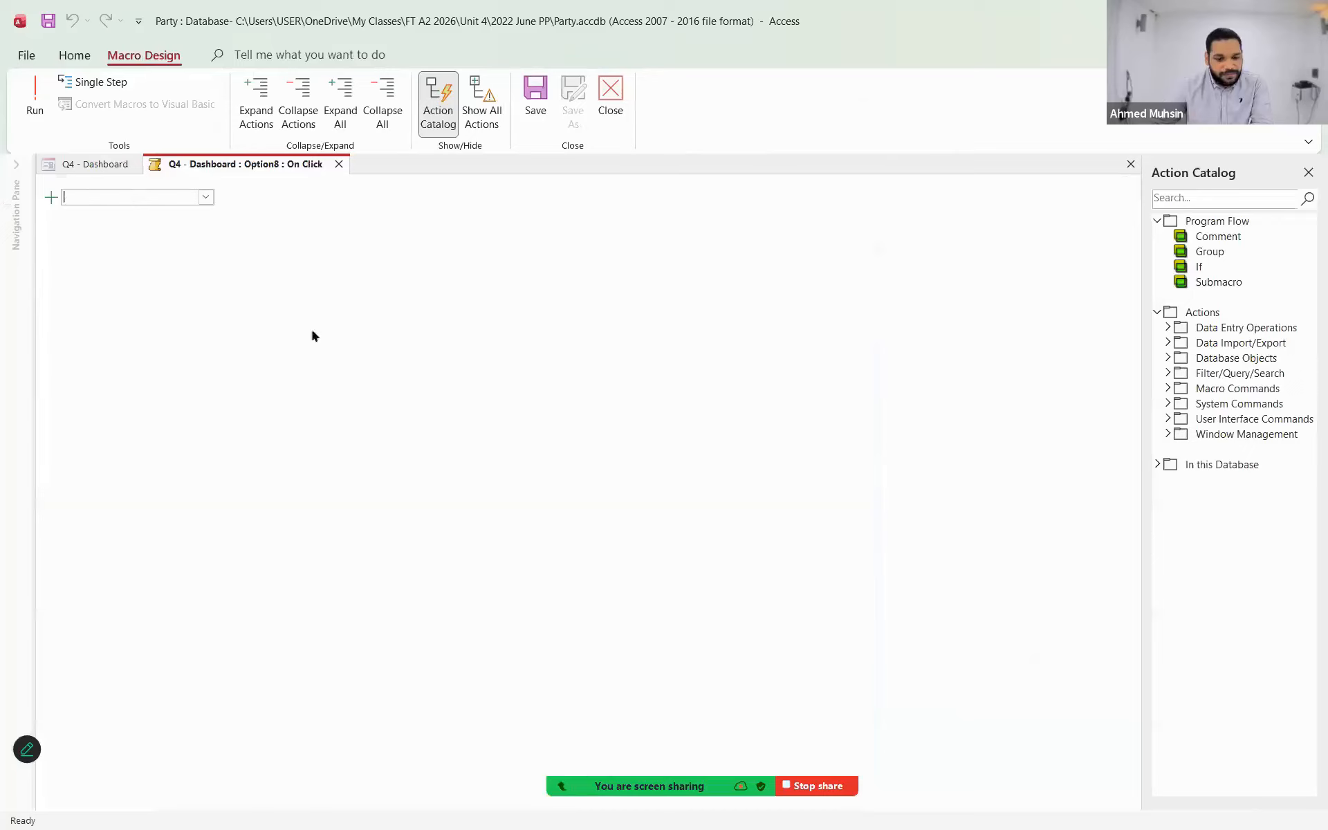
click(206, 199)
scroll(153, 515, down, 5)
click(131, 495)
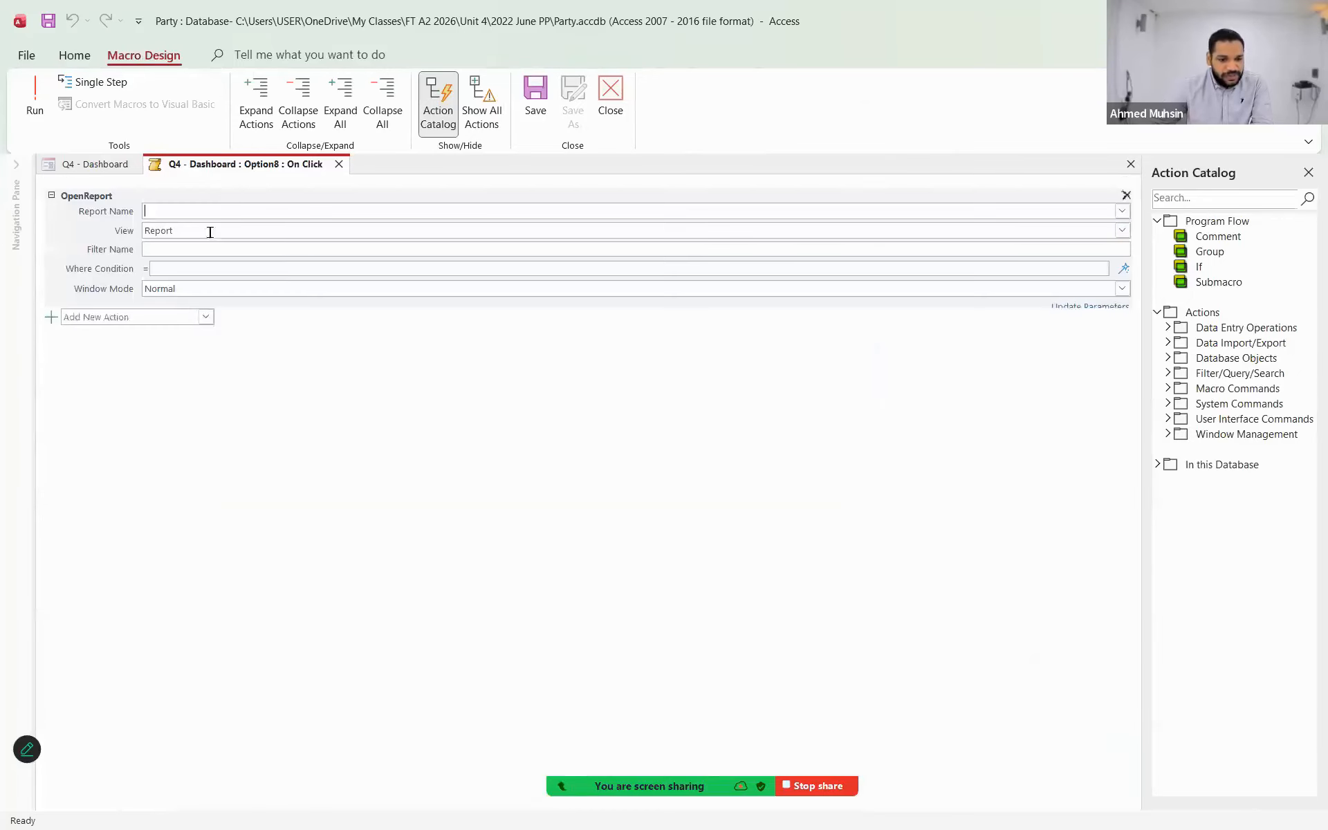
- Set the action to open report "Q3b - Chart" in Print Preview, then save and close the macro
click(1120, 210)
click(249, 250)
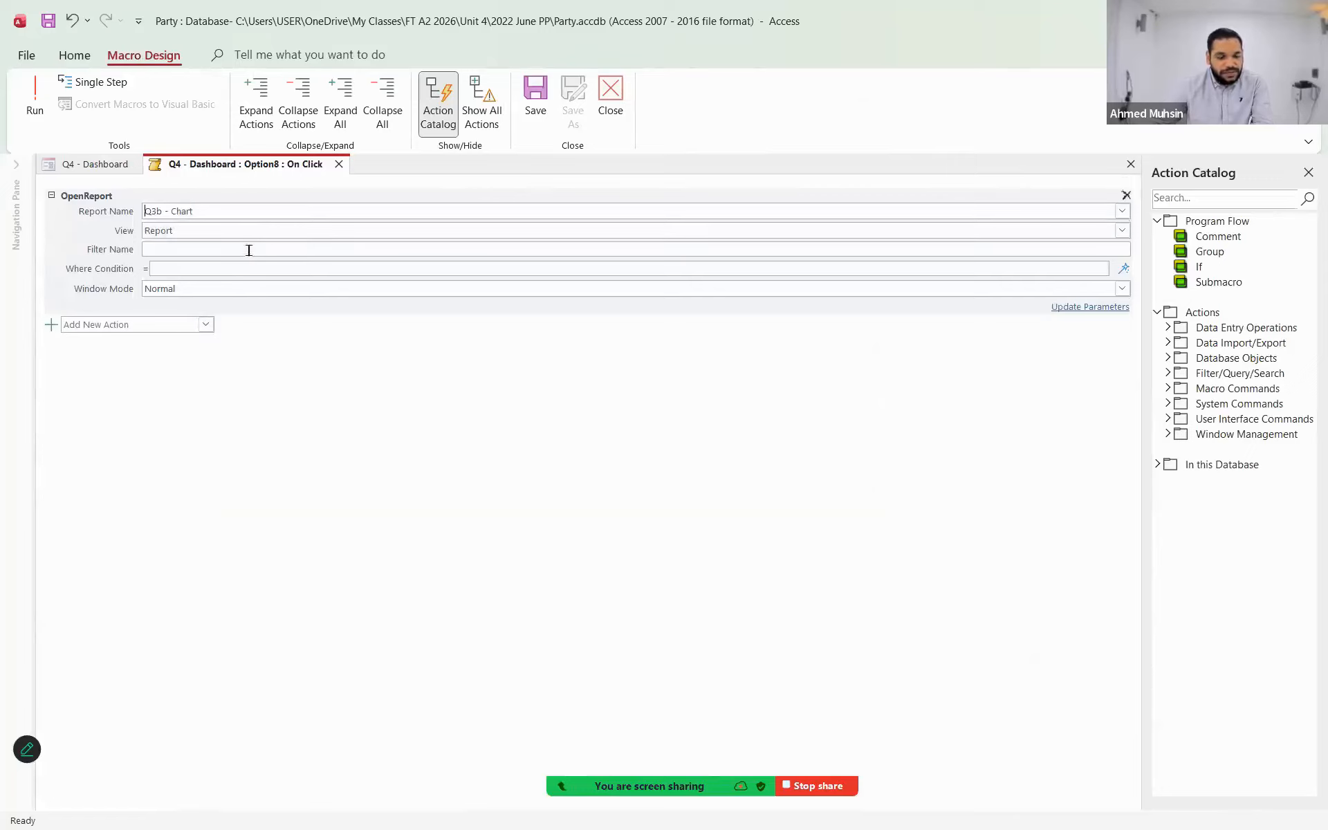
click(586, 228)
click(182, 282)
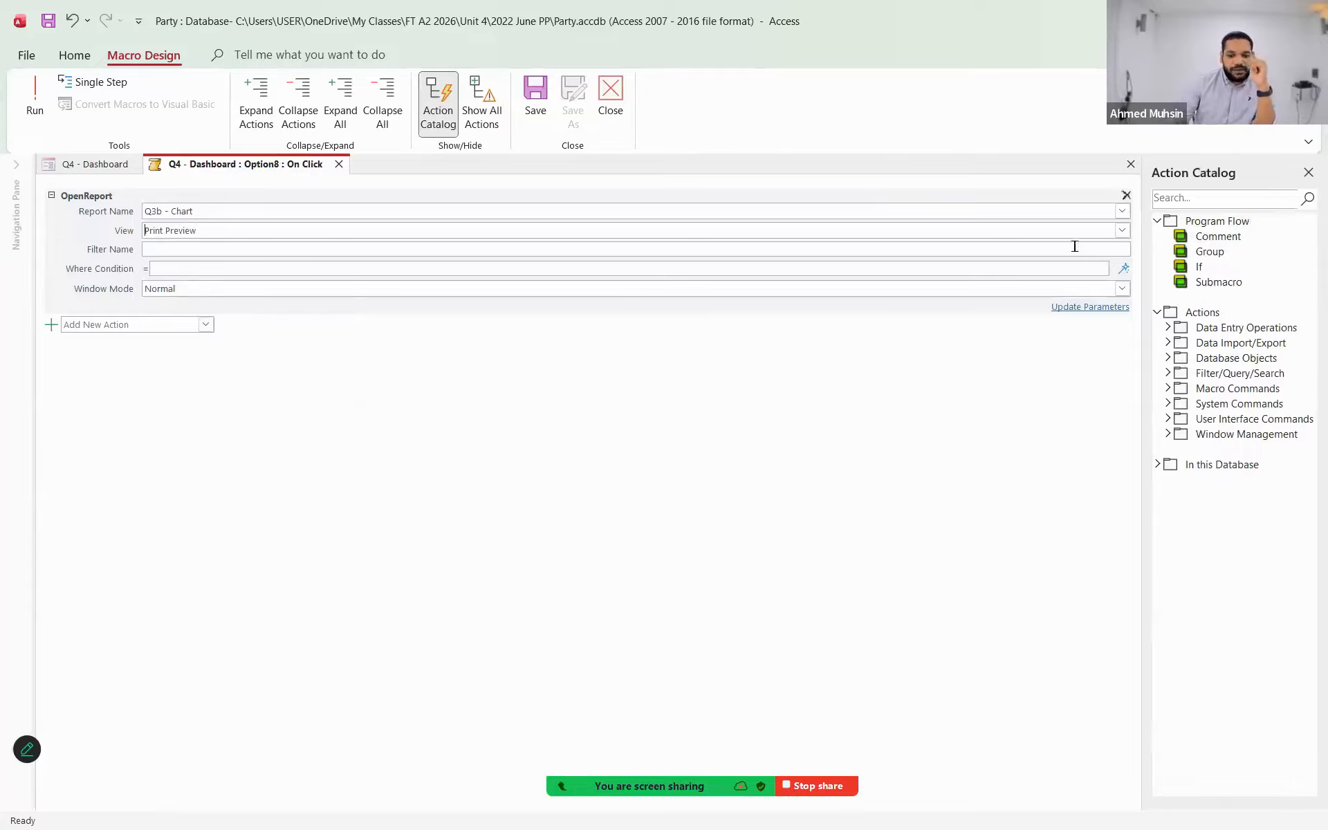
click(1121, 231)
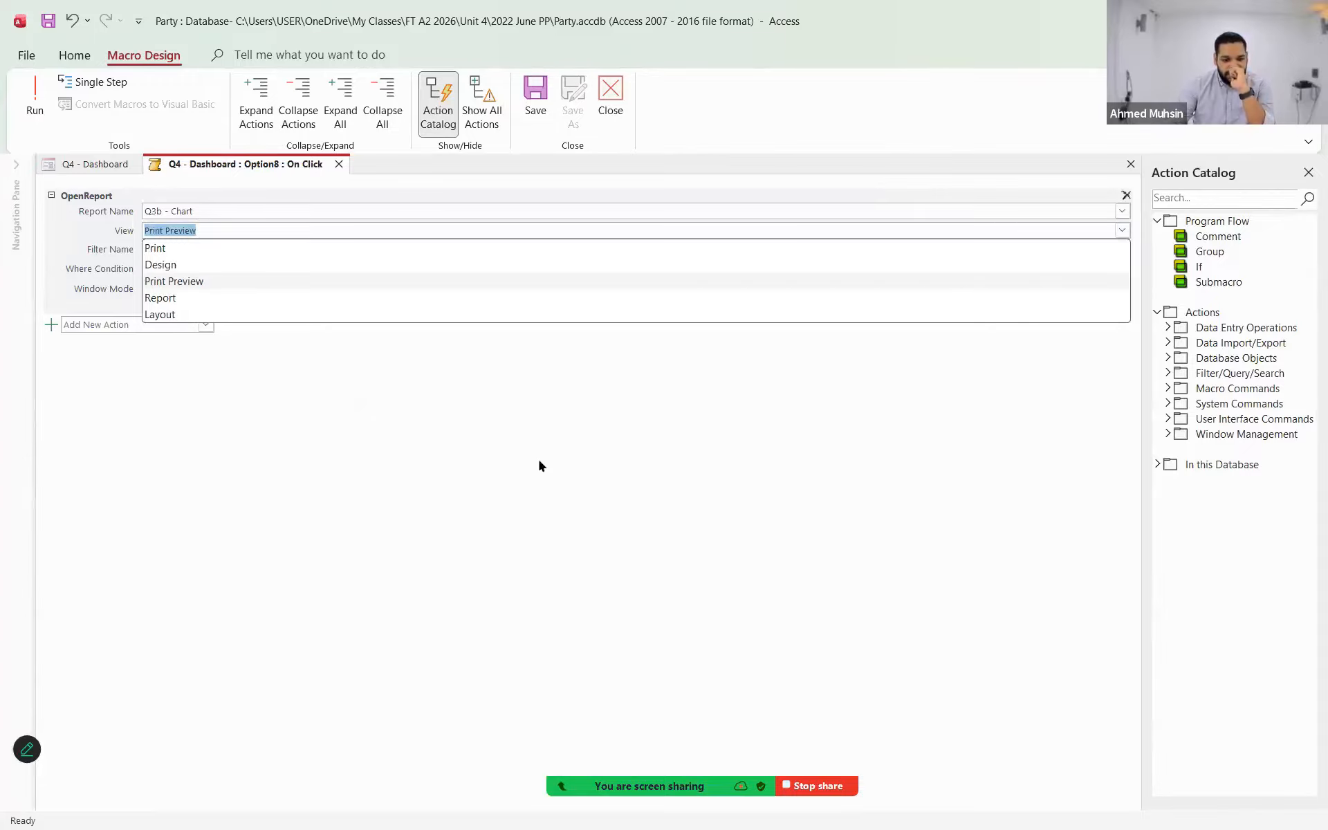
click(553, 432)
click(534, 86)
click(609, 111)
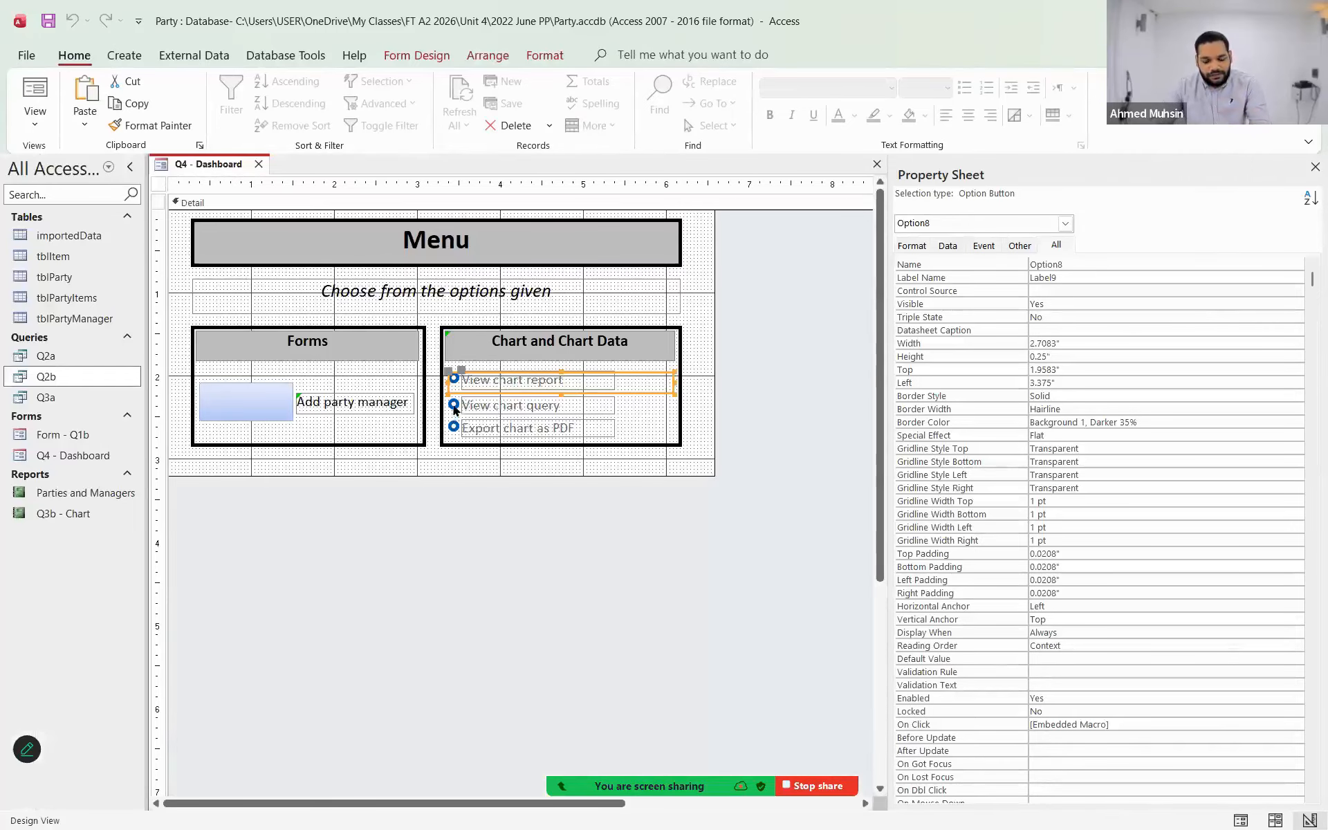
- Create a click-event macro for the "View chart query" option button with the Macro Builder
click(453, 407)
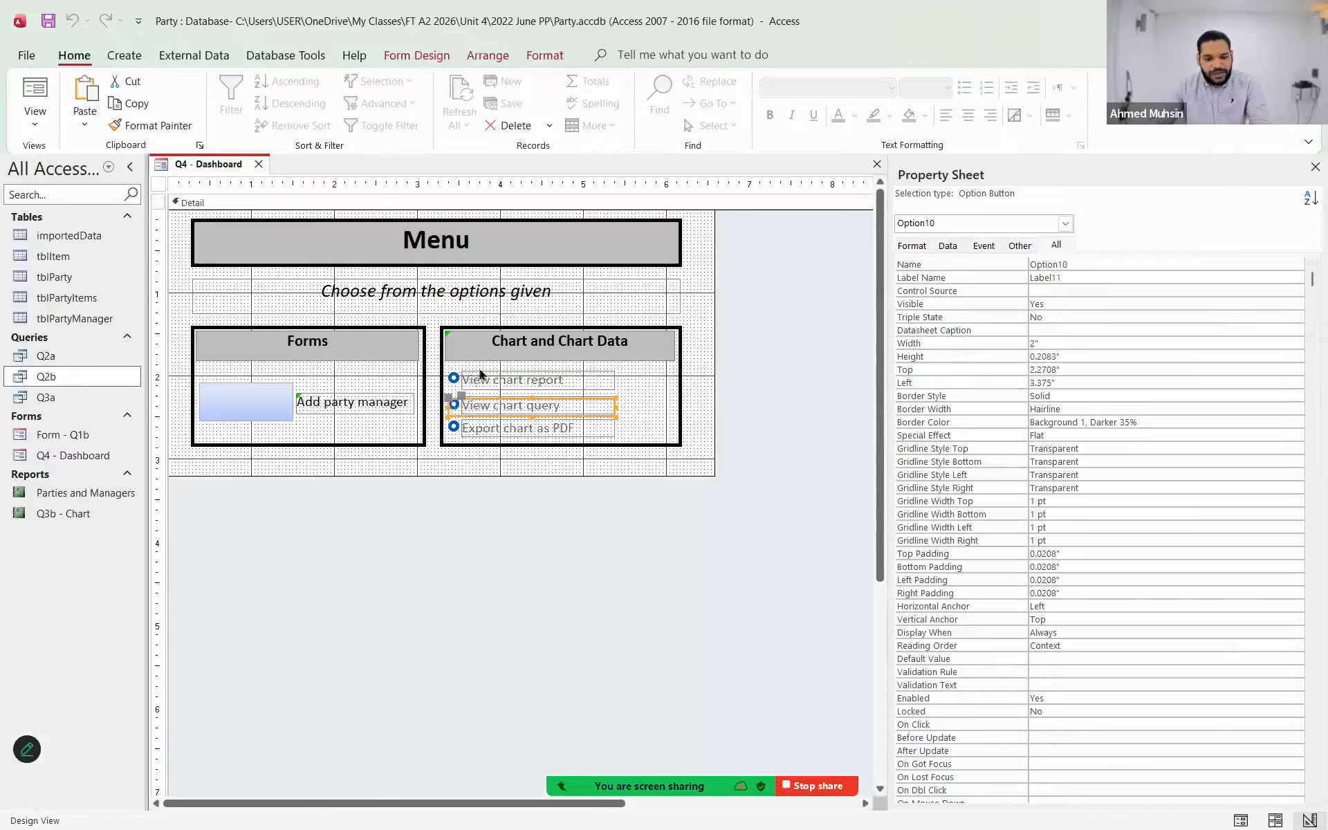
right_click(453, 408)
click(496, 305)
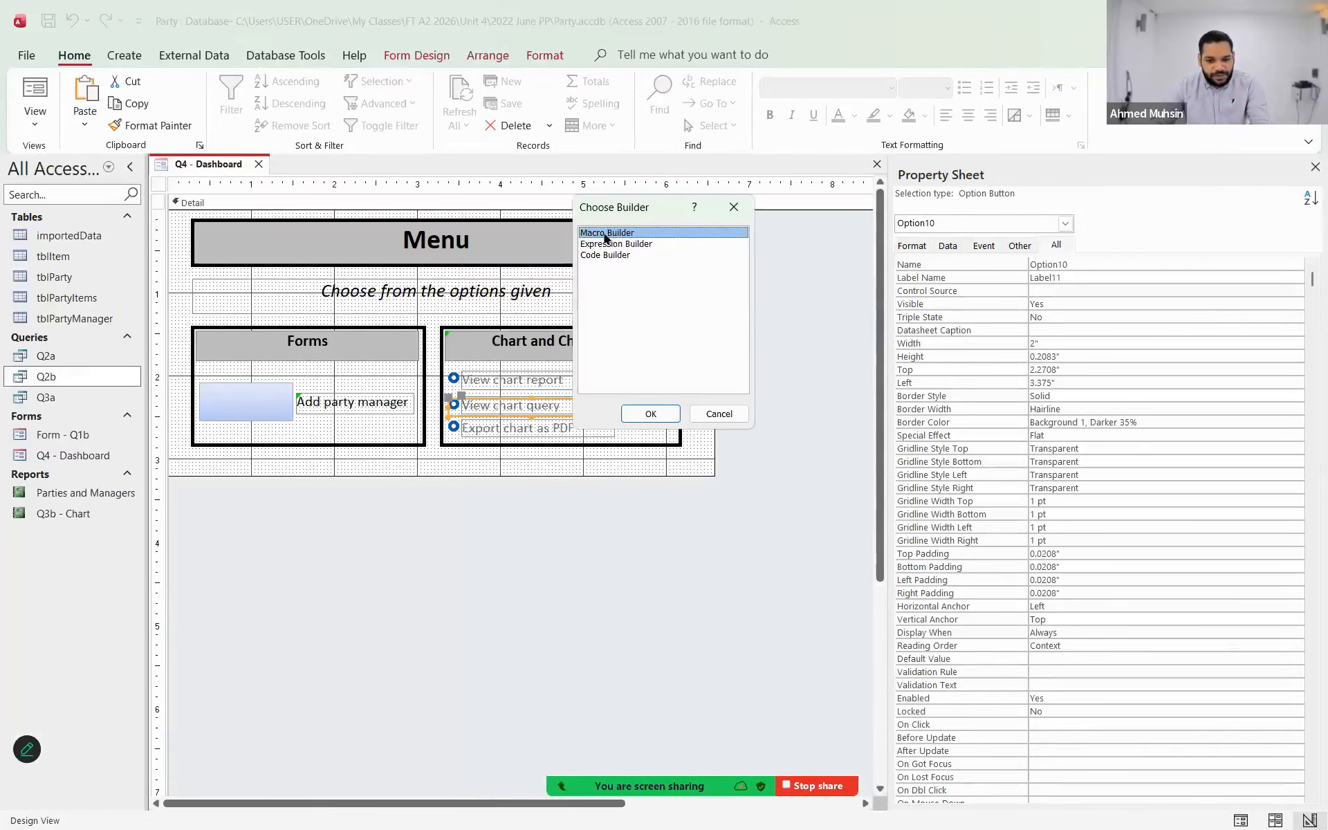
double_click(607, 234)
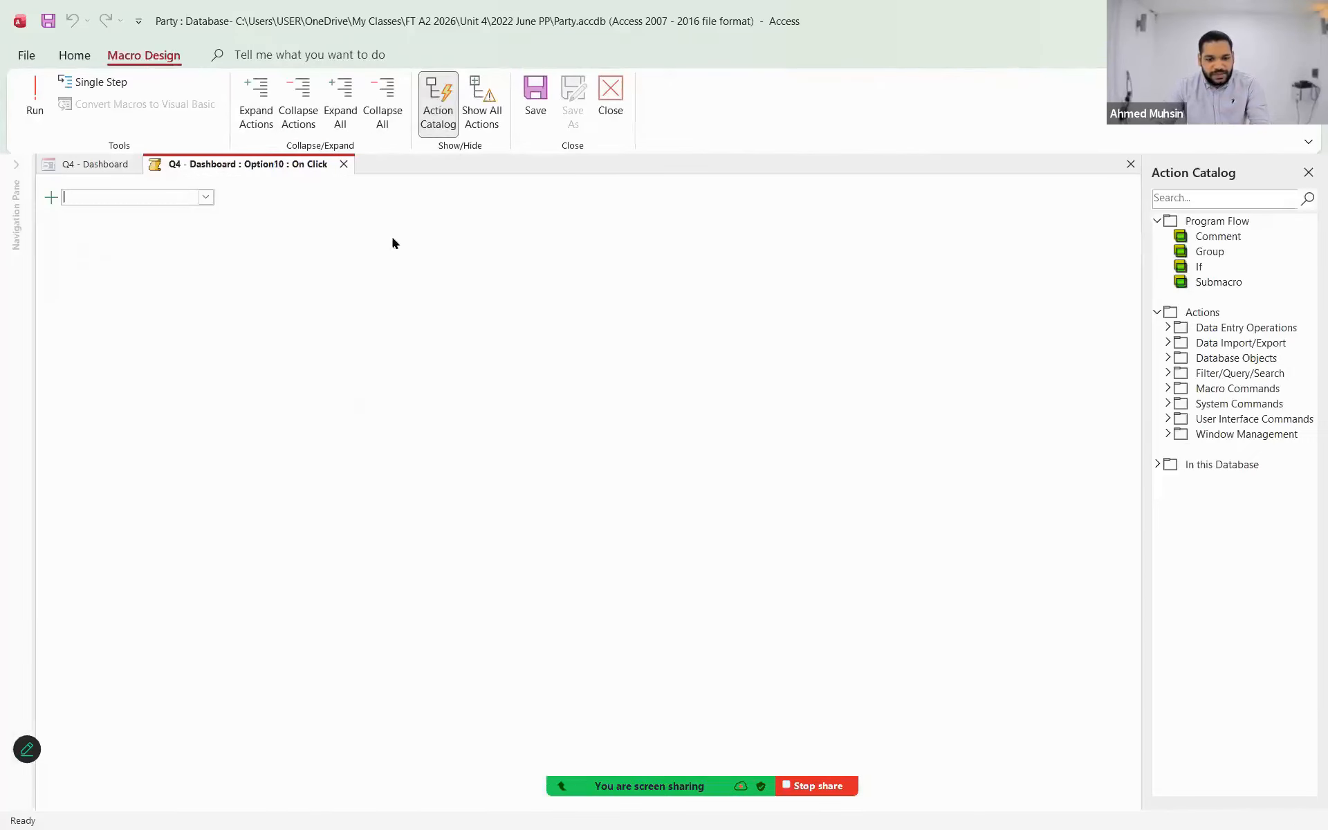
- Add an OpenQuery action for query Q3a in Datasheet view, then close the macro and keep its changes
click(207, 197)
scroll(163, 446, down, 5)
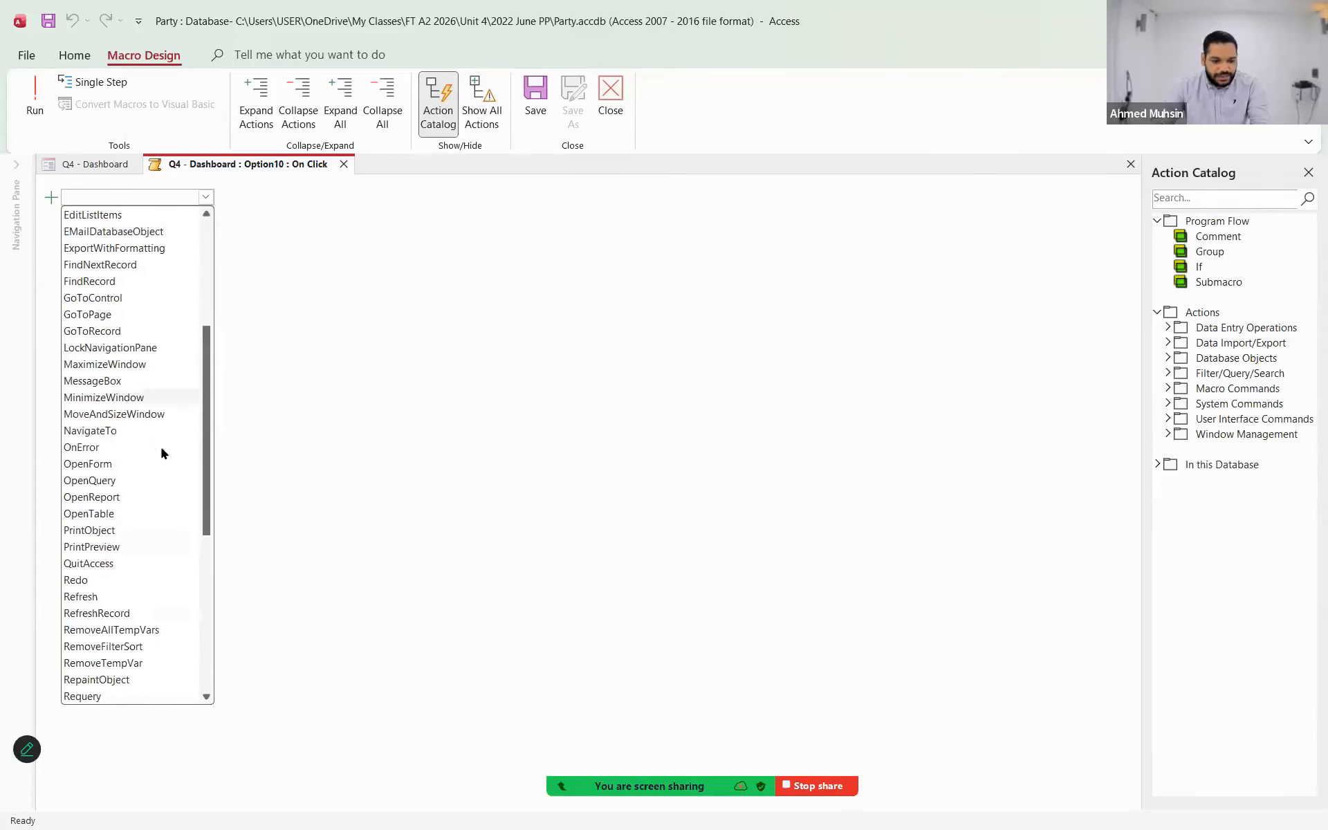
click(107, 486)
click(668, 211)
click(146, 263)
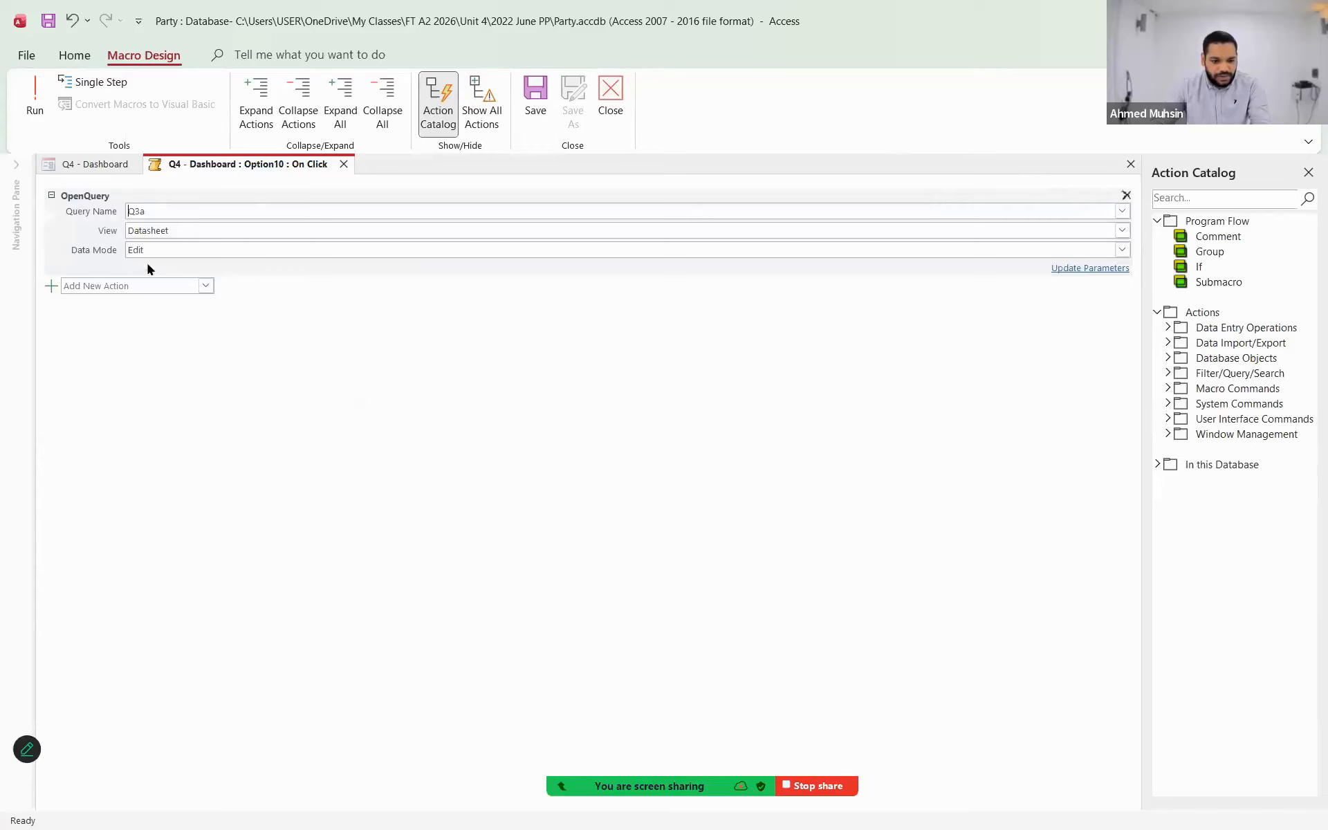
click(619, 117)
- Switch to the question paper and read question 4's requirements for the button and radio buttons
key(alt+Tab)
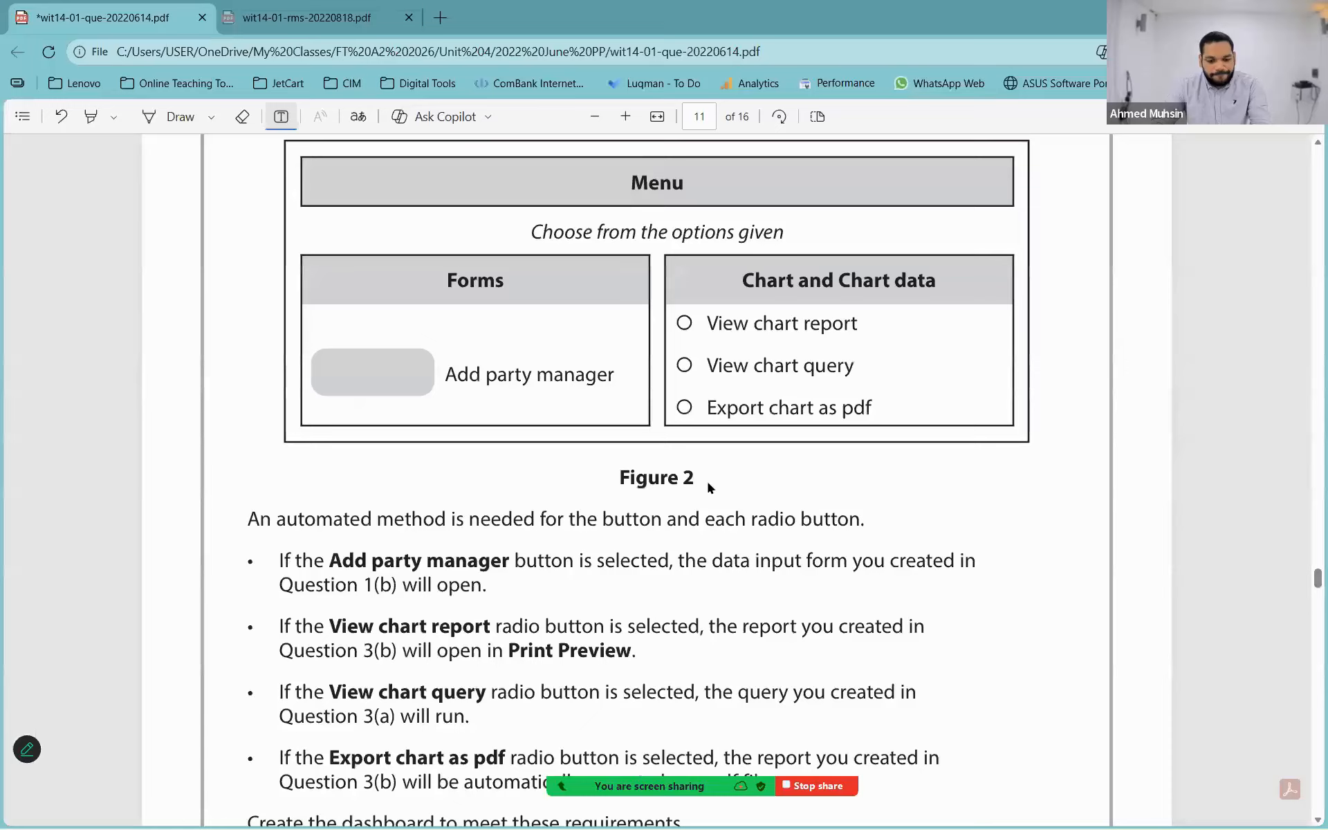
scroll(707, 481, down, 3)
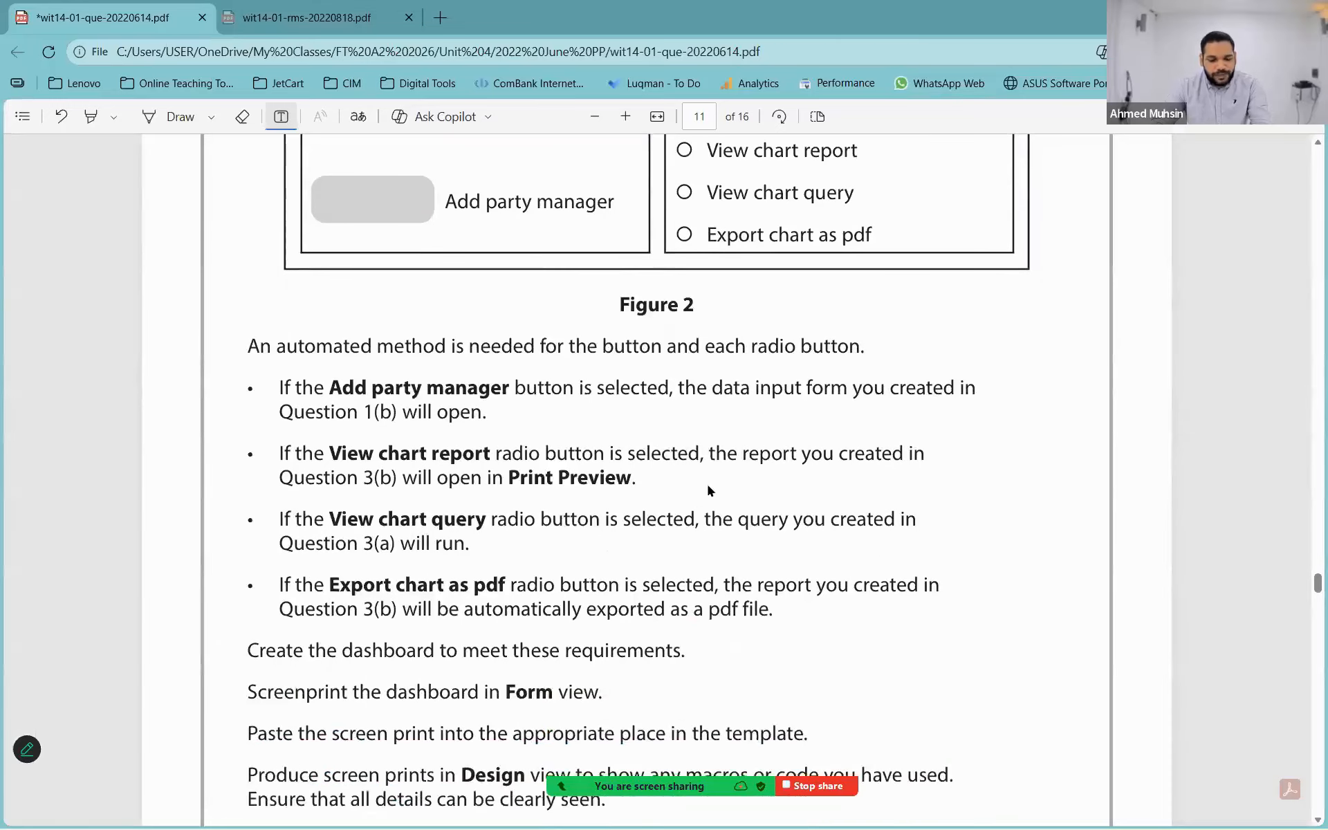
key(alt+Tab)
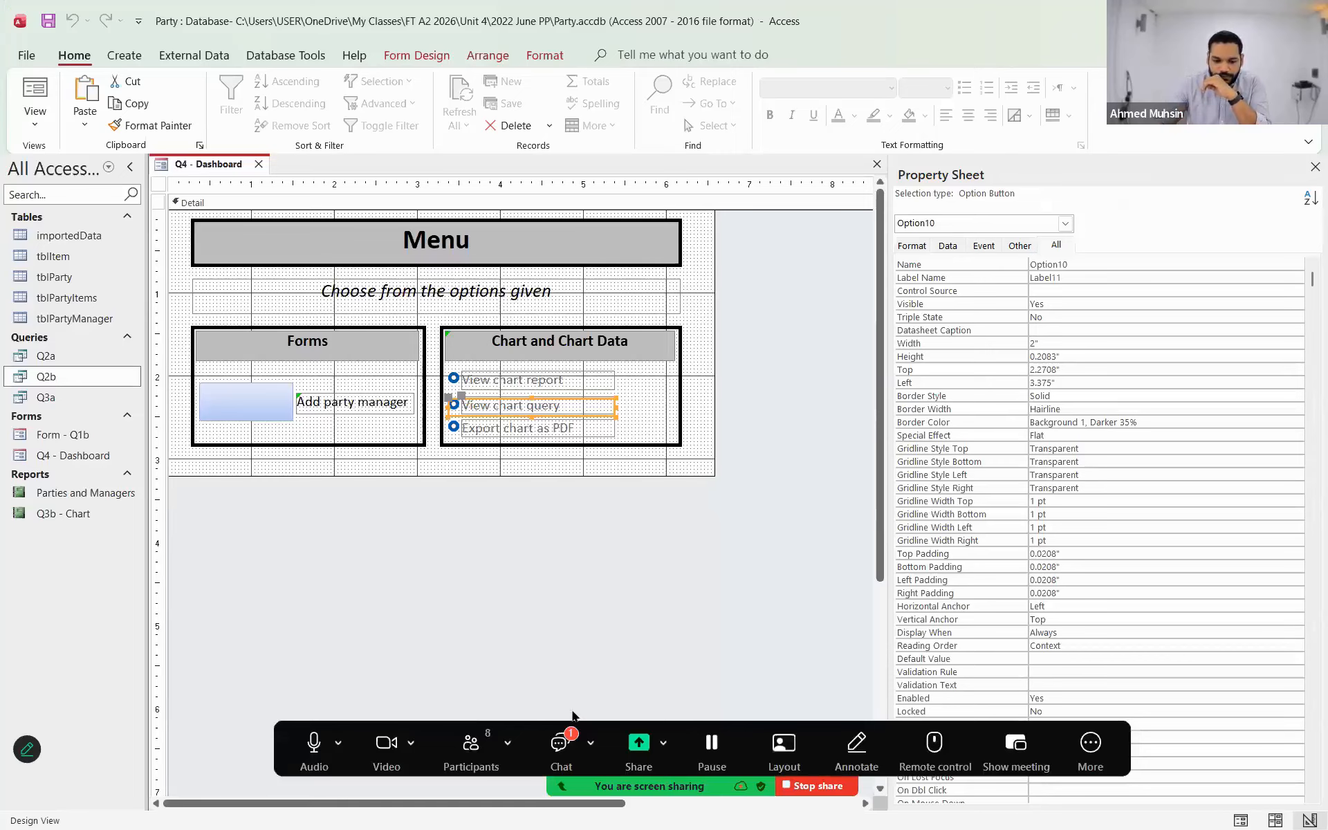
- Read the meeting chat's question about the form button and open the "Add party manager" button's click macro
click(564, 744)
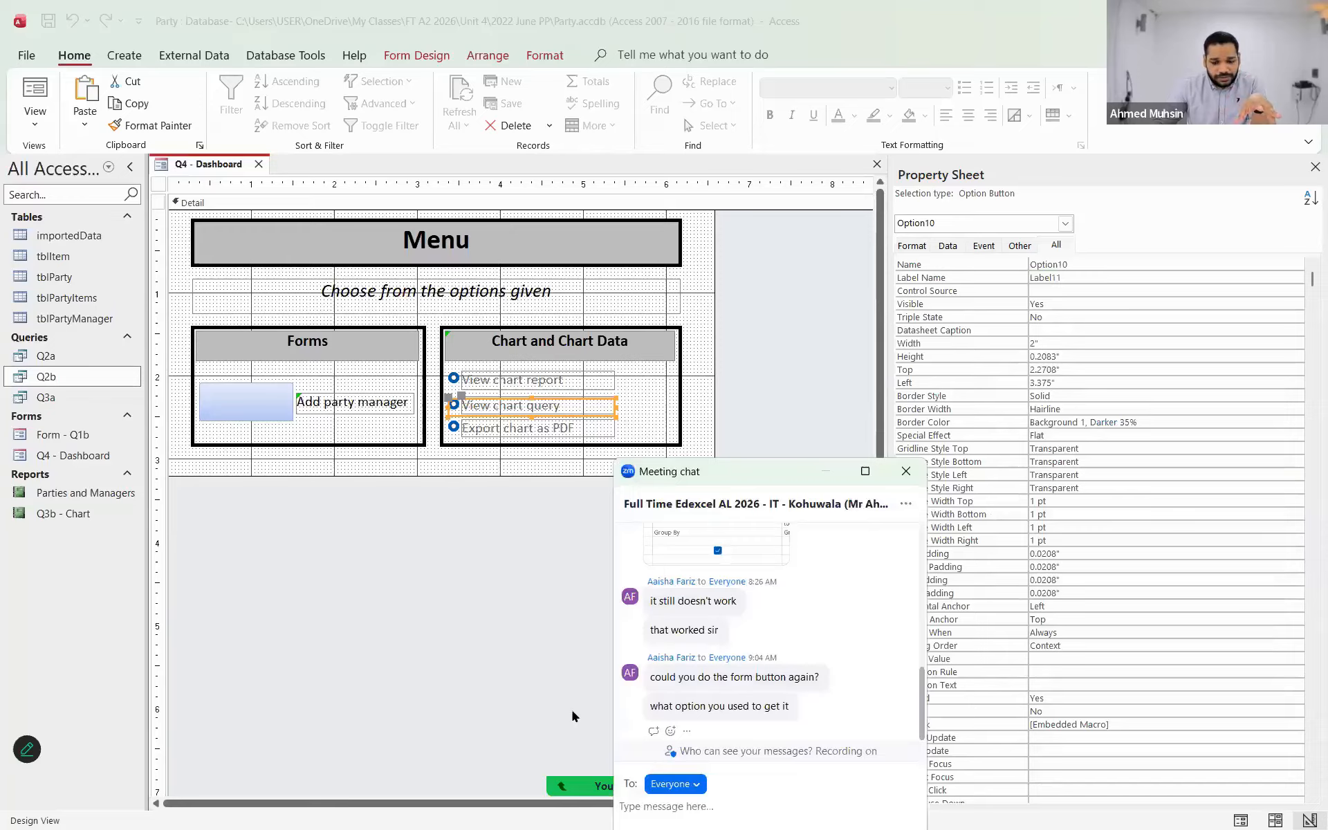
click(237, 410)
right_click(238, 411)
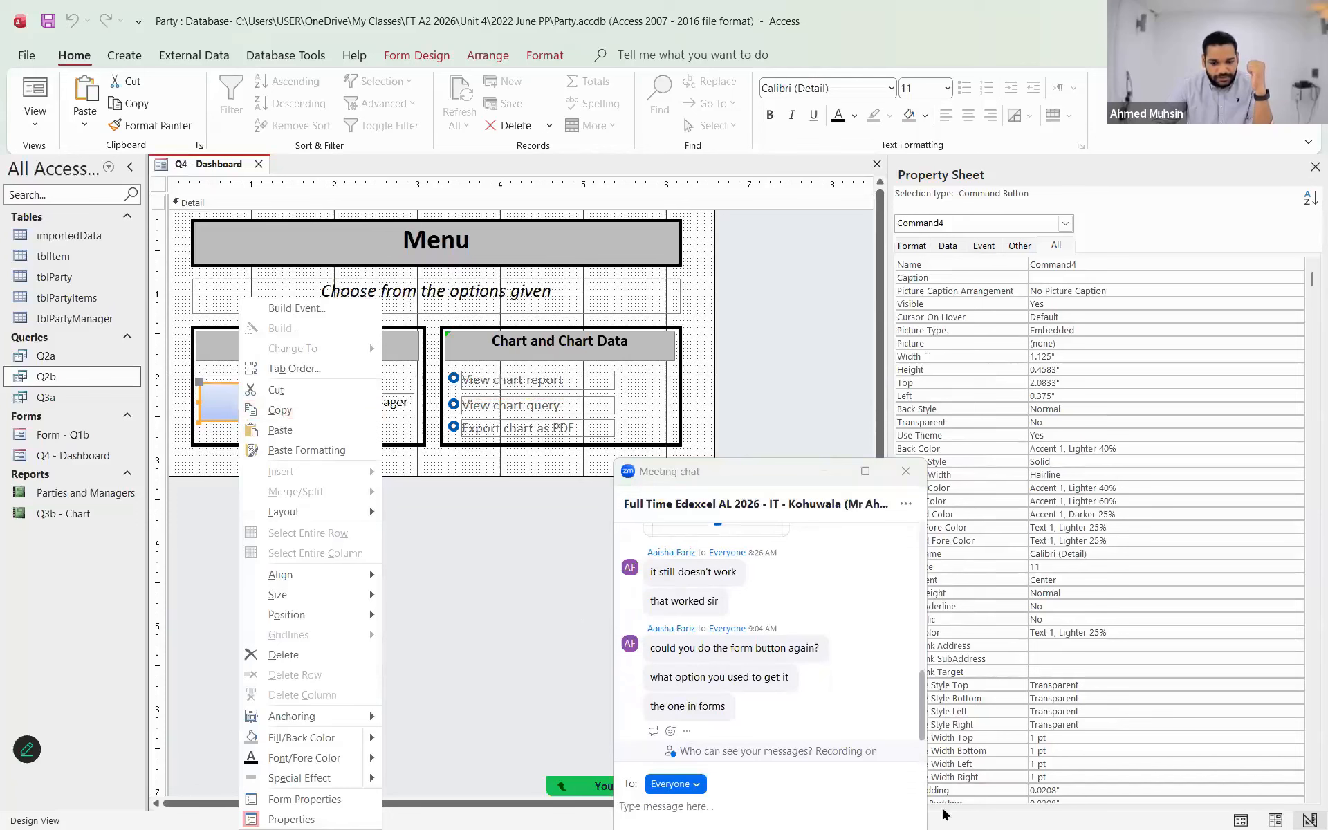
click(255, 404)
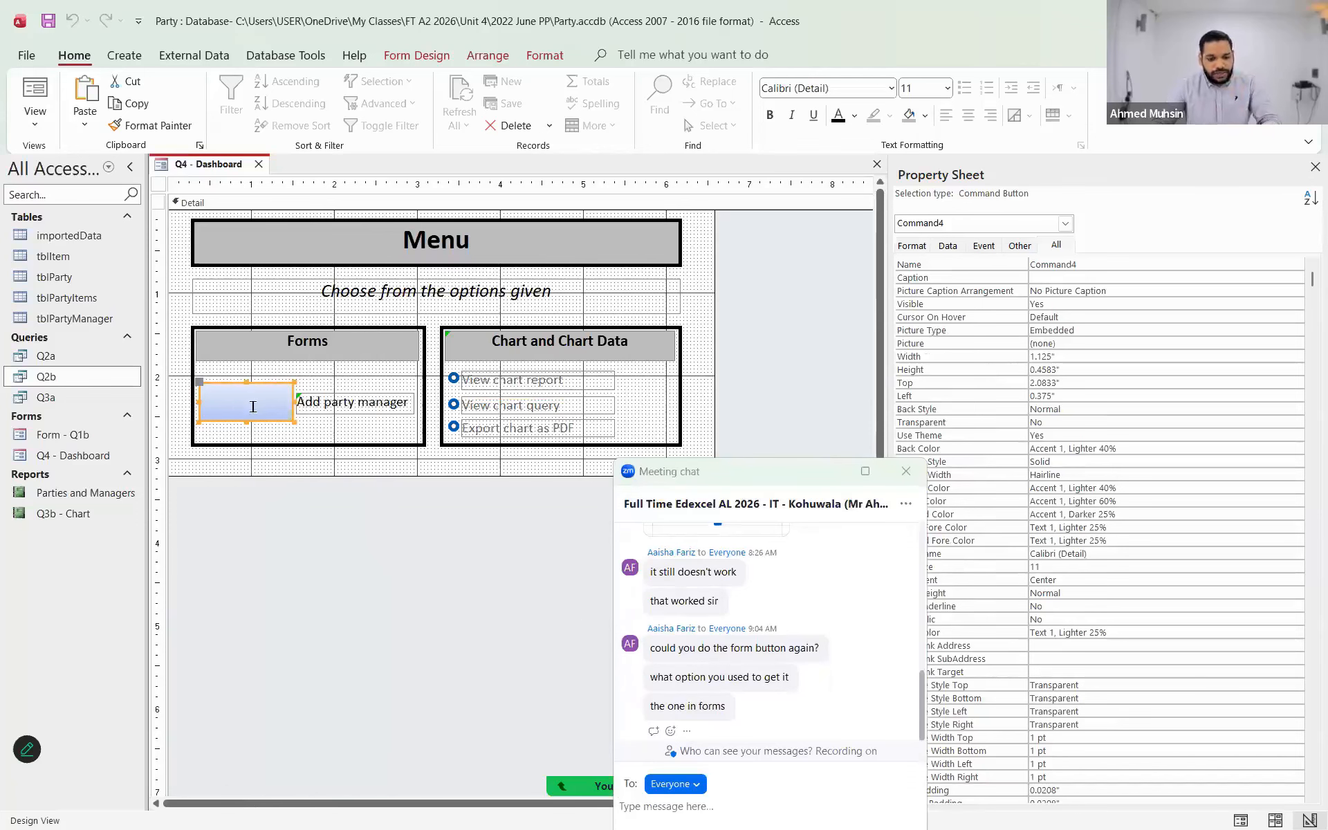
right_click(253, 412)
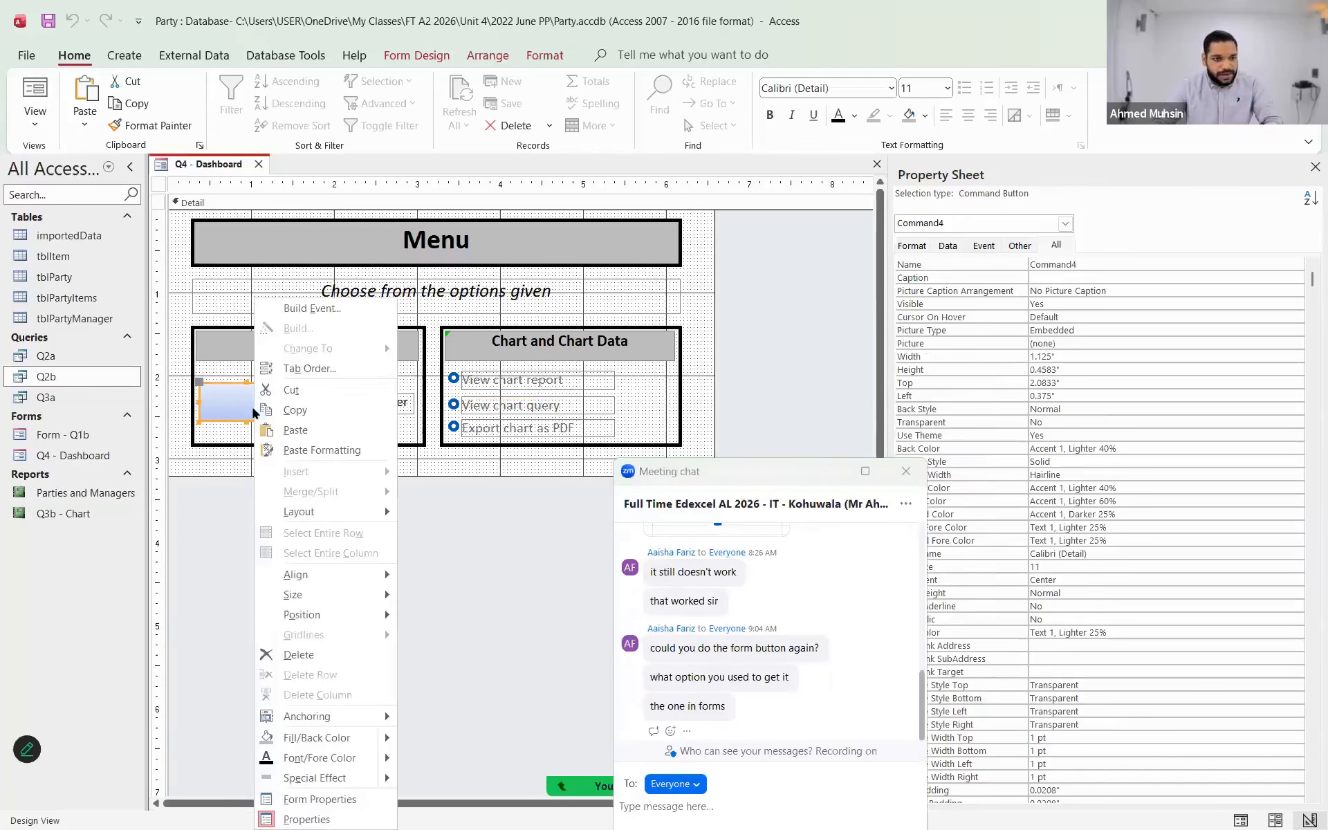
click(305, 309)
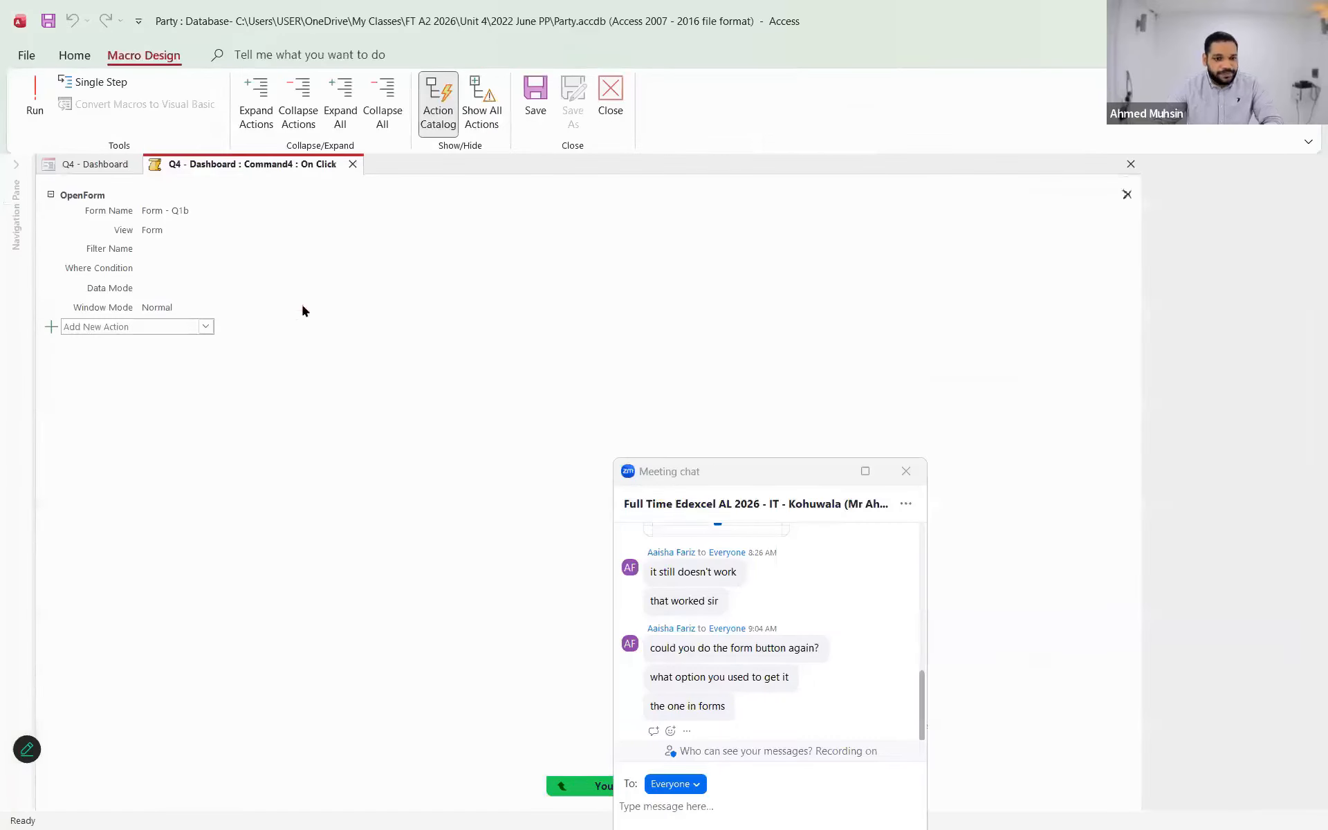
- Review the OpenForm action's form name against question 4's "Add party manager" requirement and close the macro
click(206, 213)
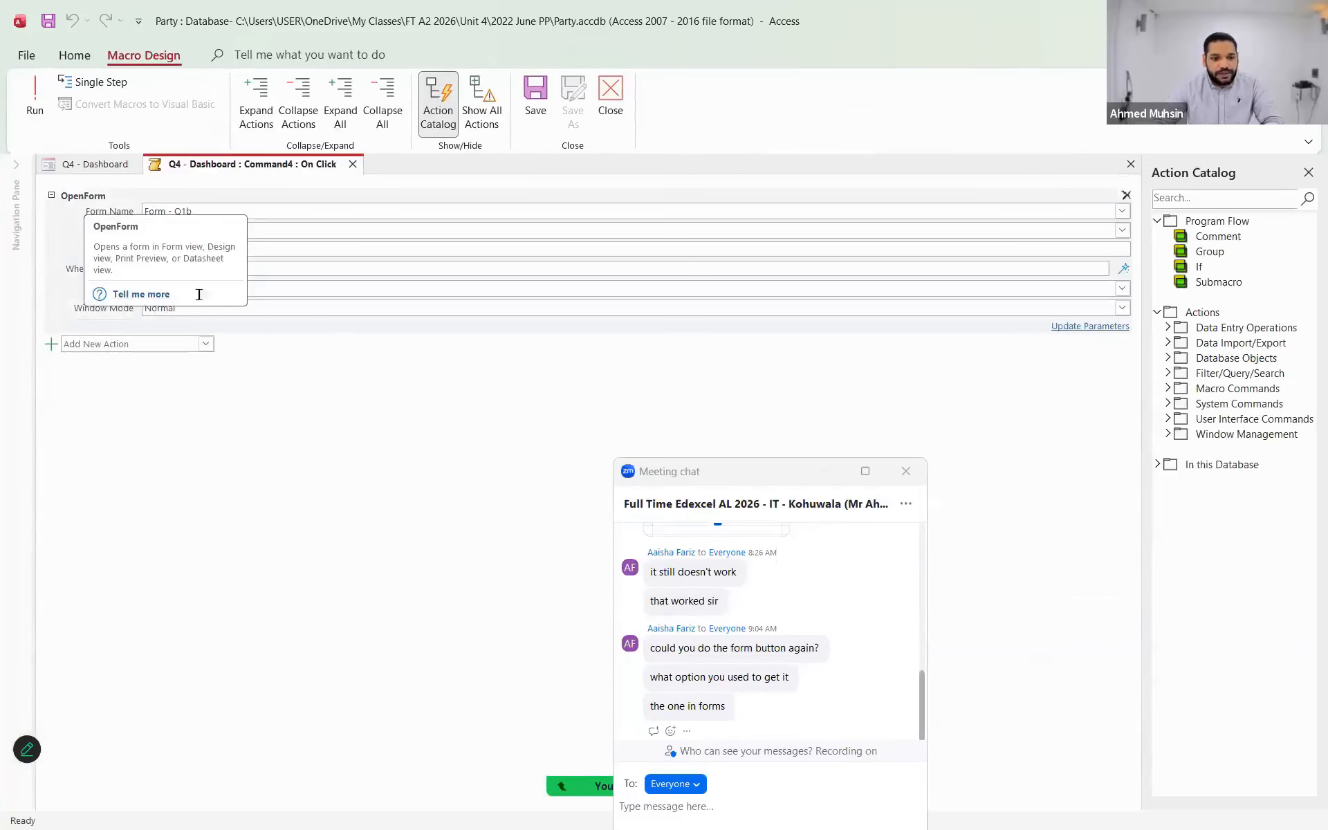
click(228, 207)
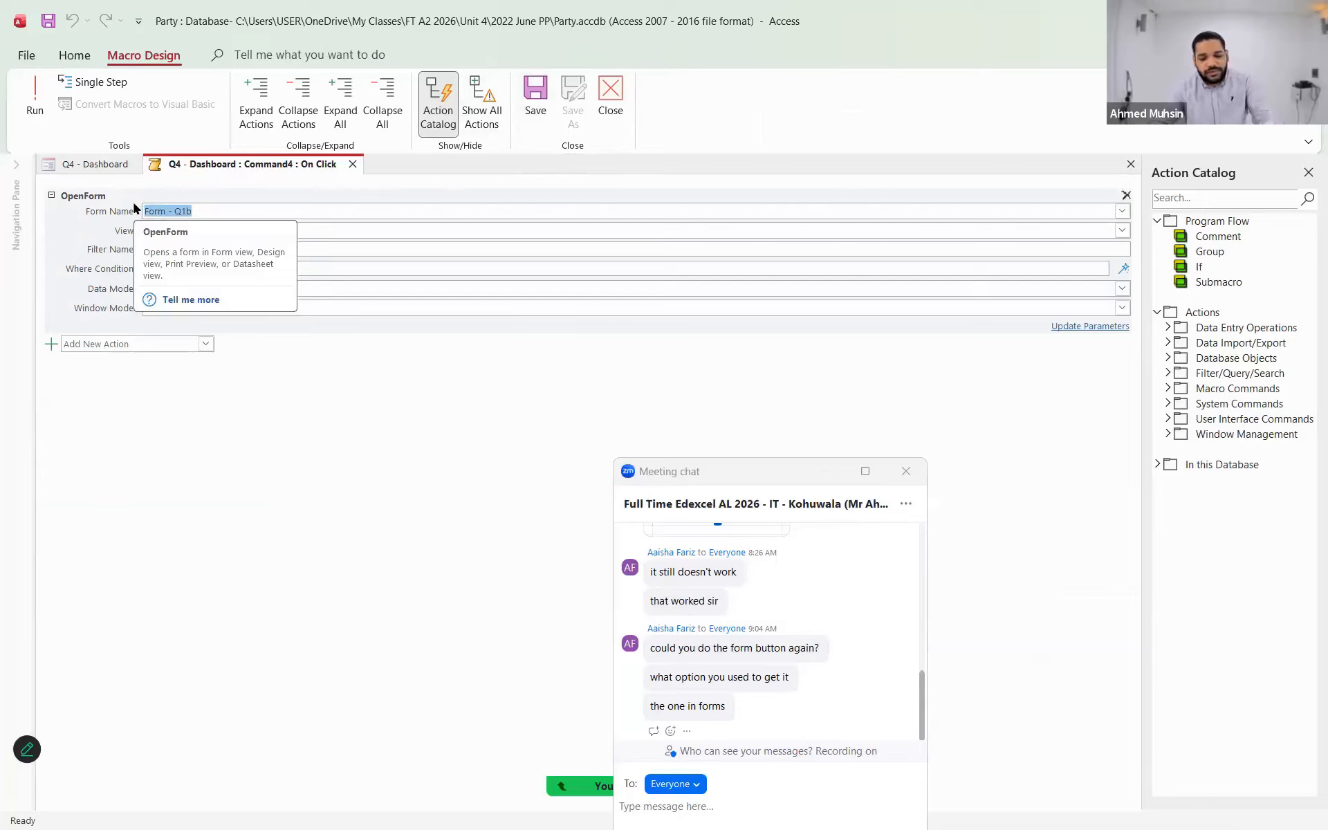
key(alt+Tab)
key(alt+Tab)
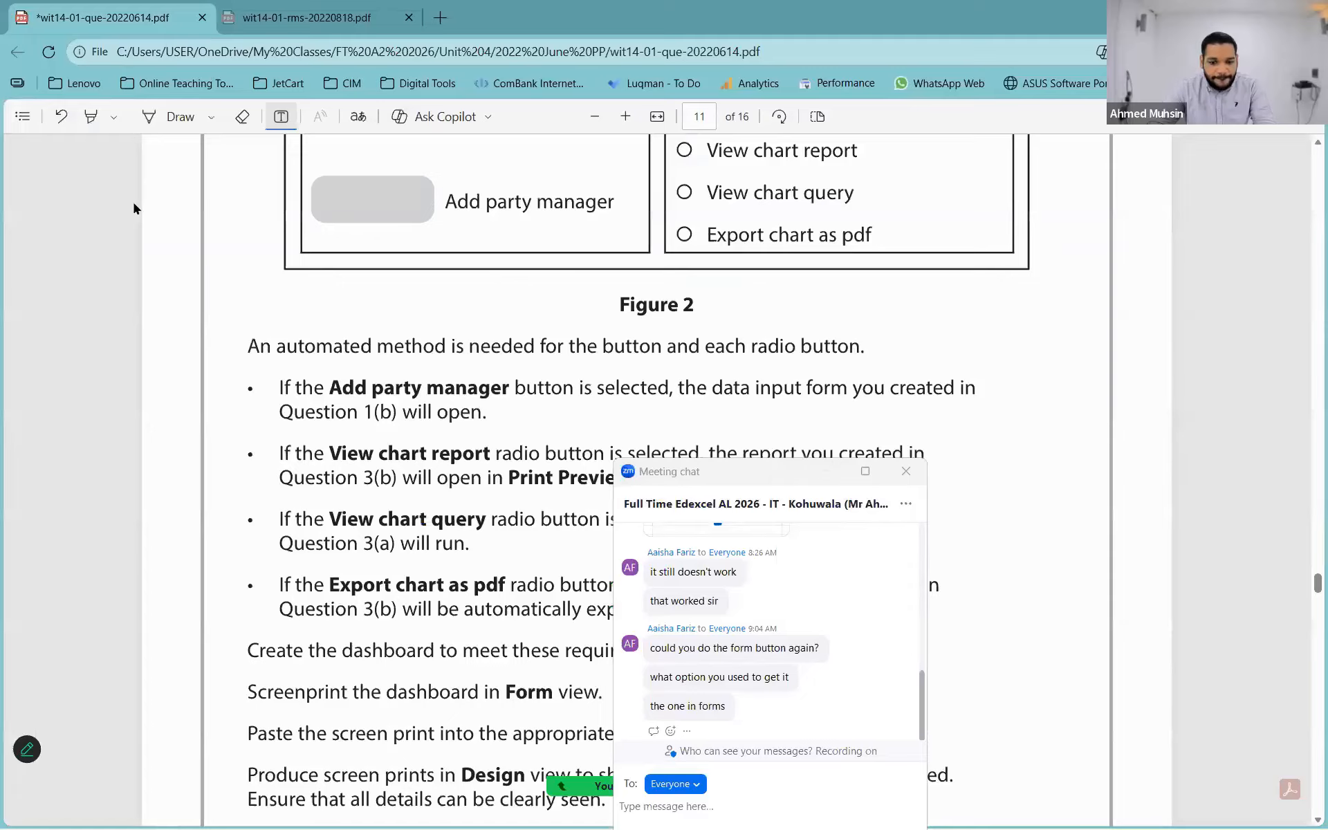
key(alt+Tab)
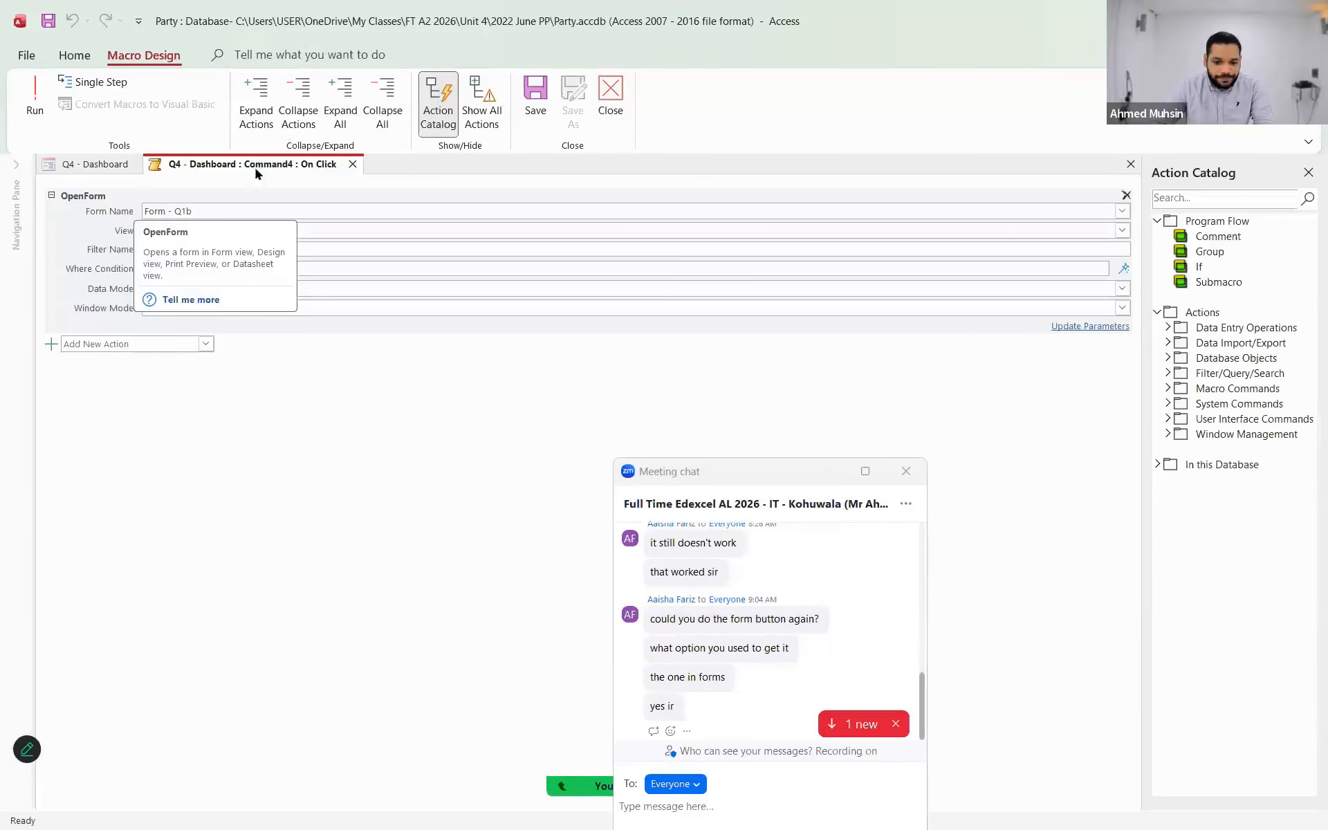
click(621, 106)
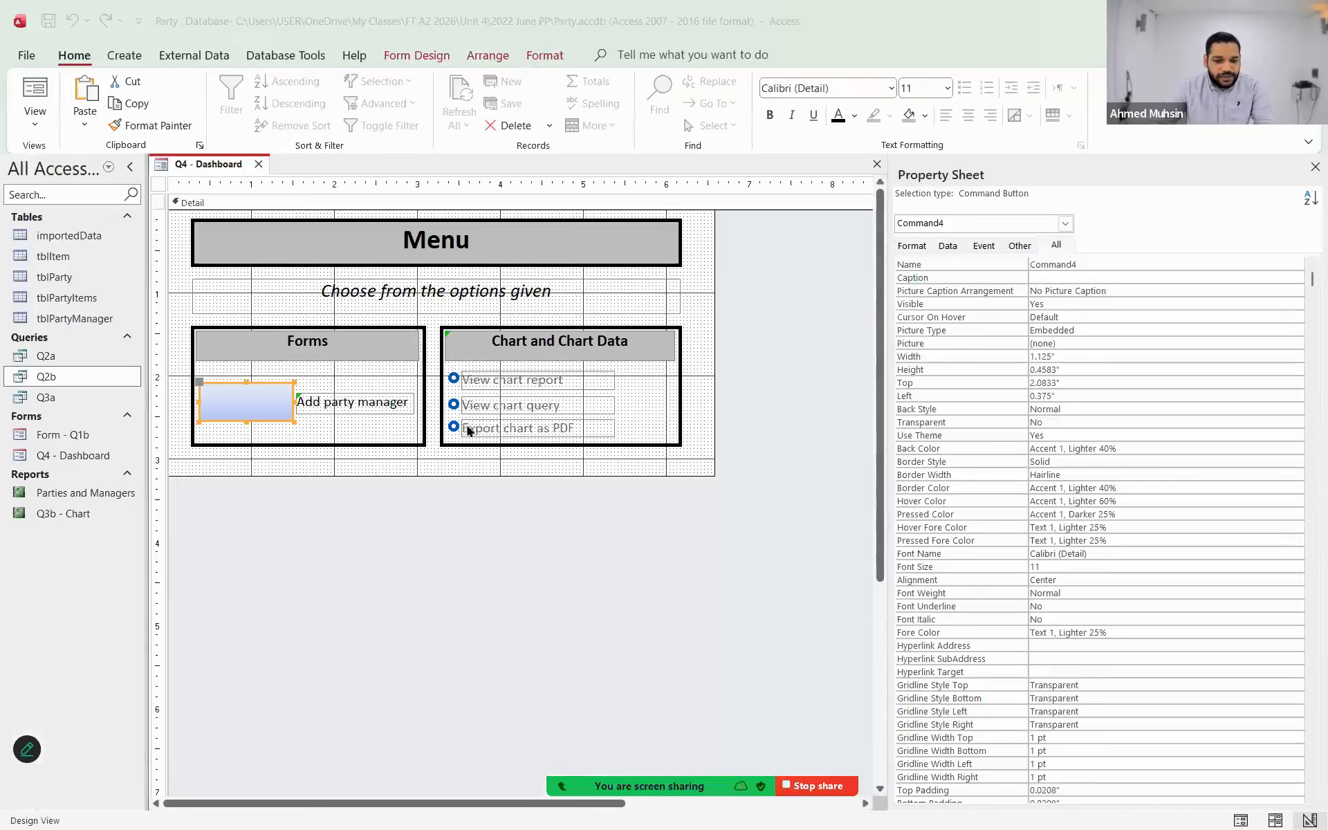
- Create a click-event macro for the "Export chart as PDF" option button with the Macro Builder
click(455, 429)
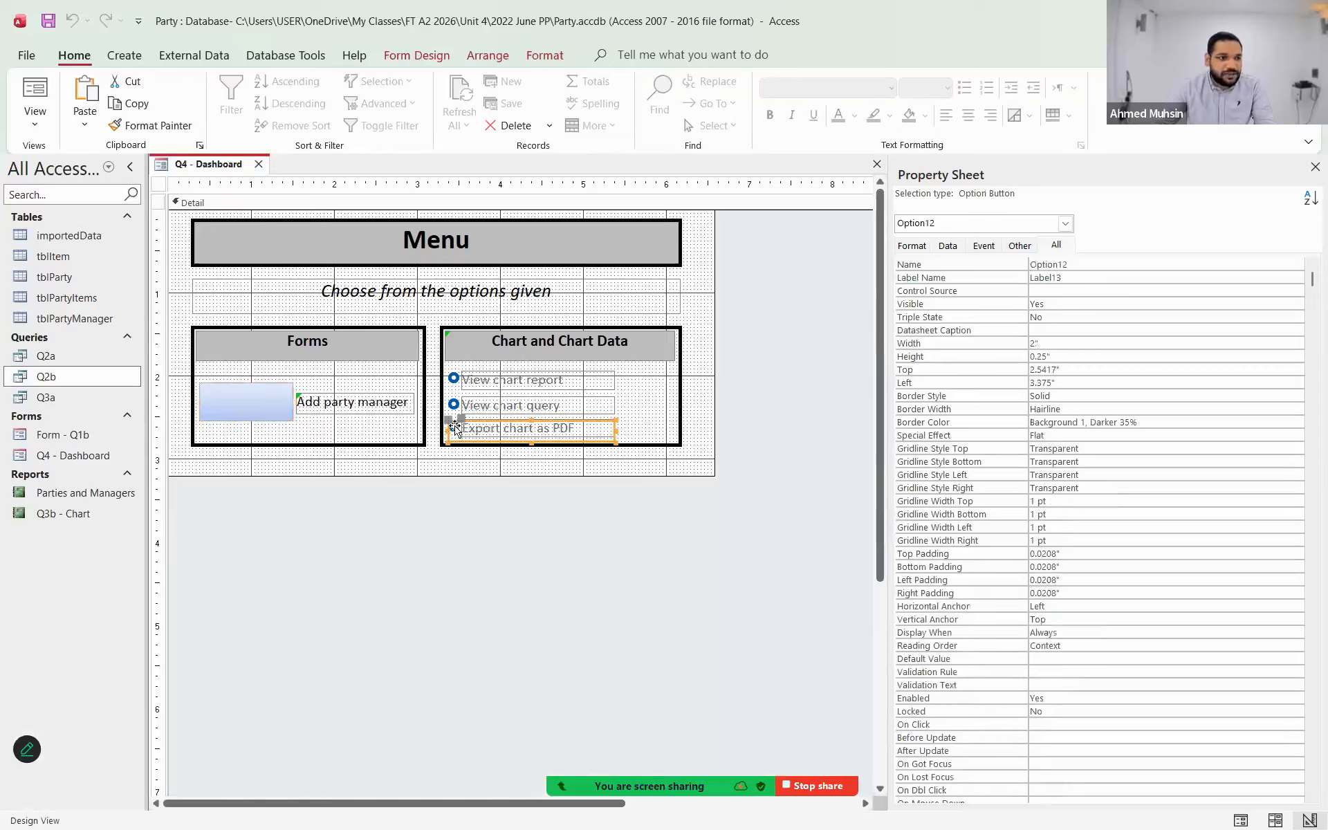
click(409, 550)
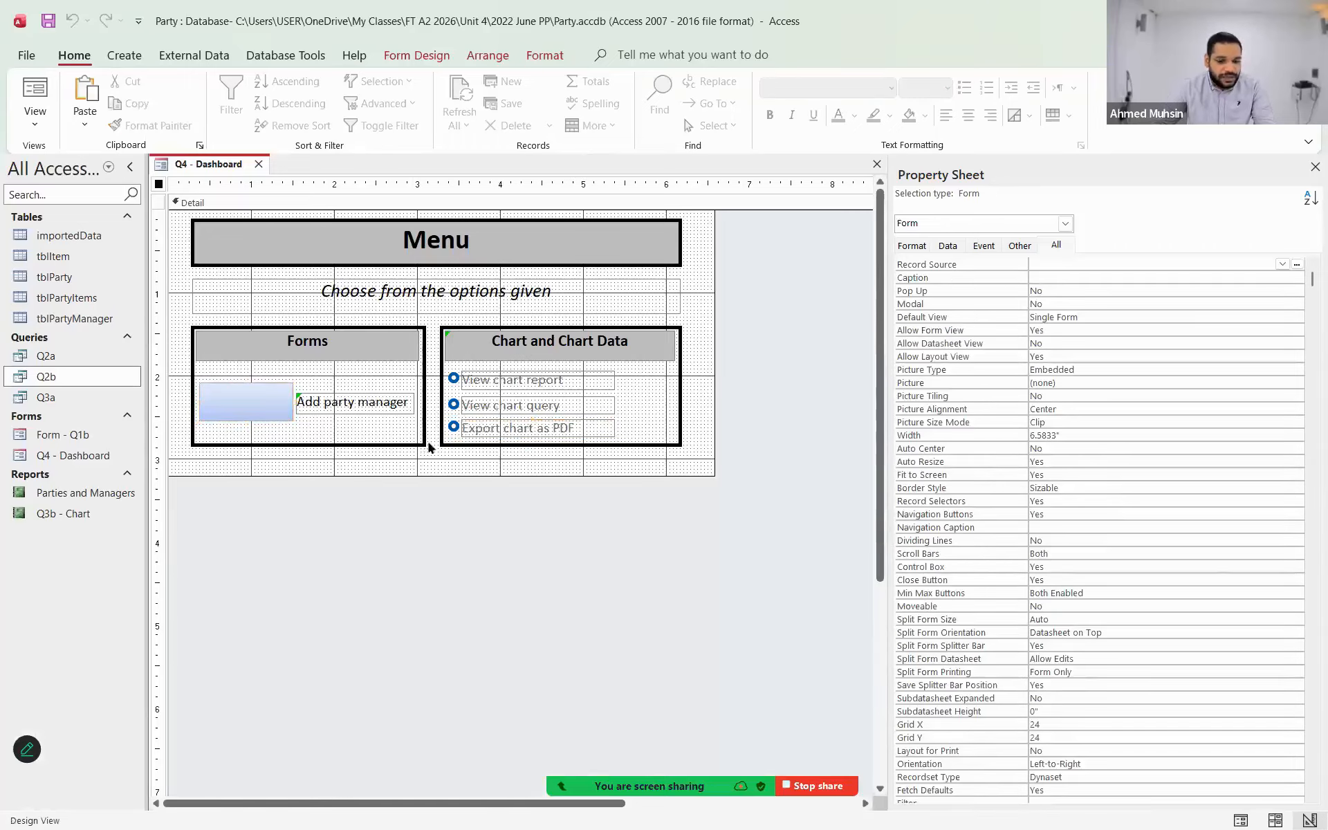
click(453, 429)
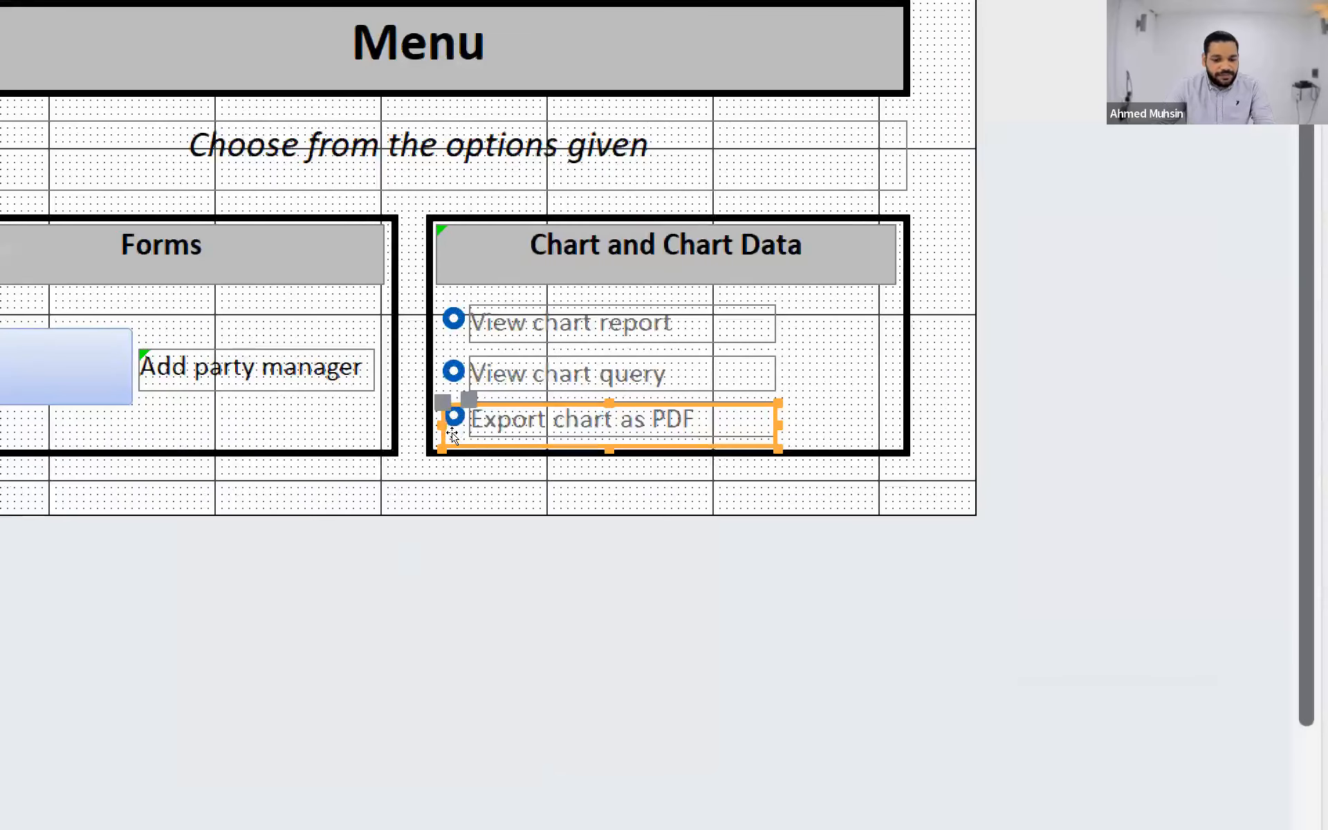
right_click(453, 435)
click(594, 181)
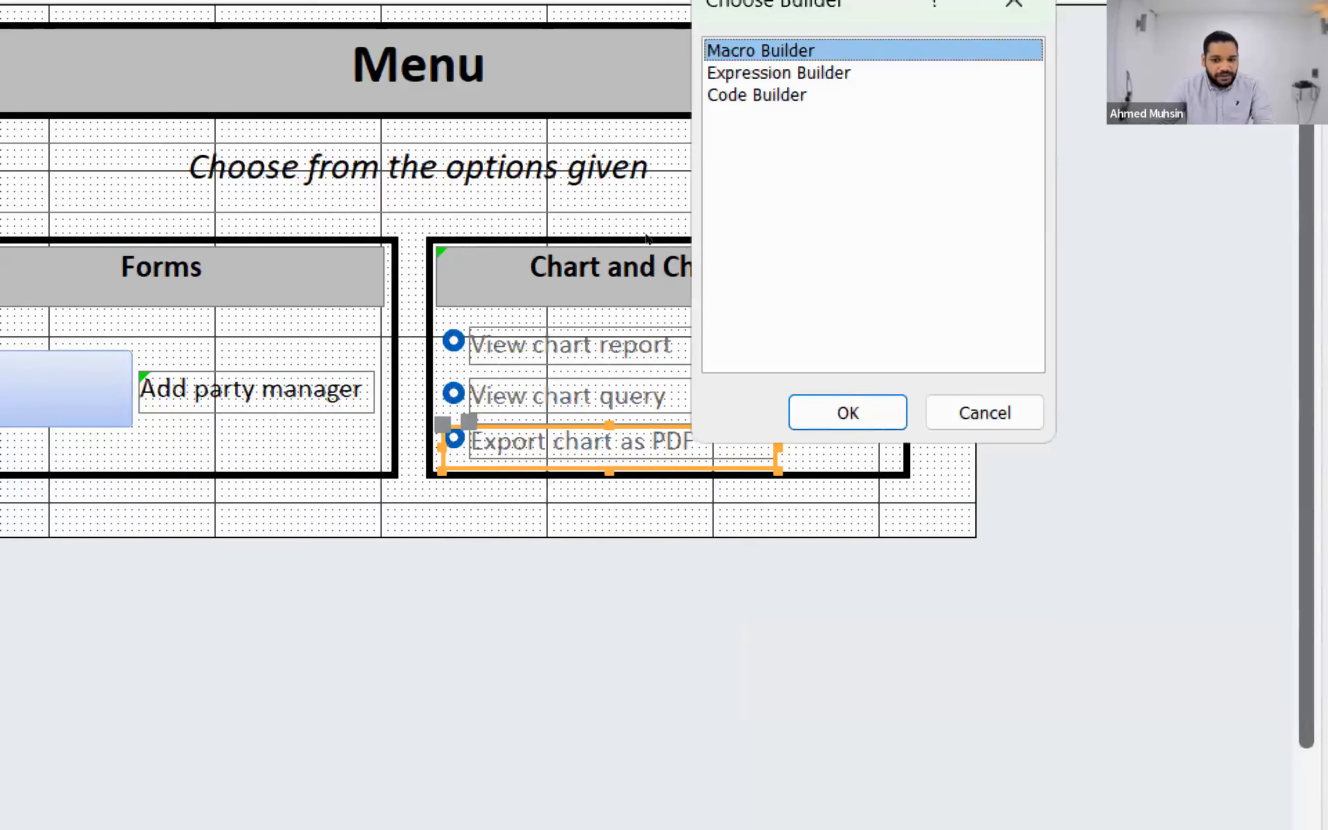
double_click(768, 51)
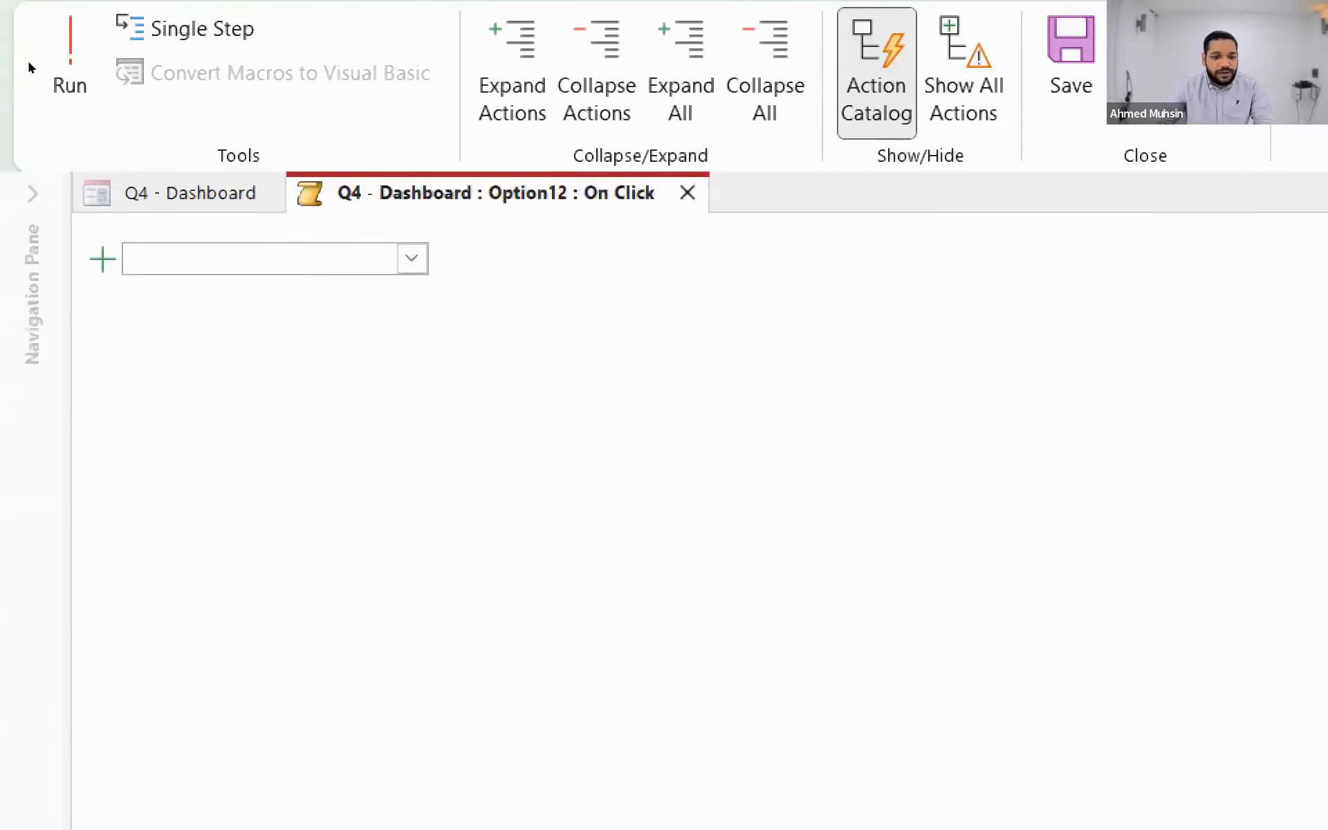
- Add an ExportWithFormatting action with object type Report and object name "Q3b - Chart"
click(207, 283)
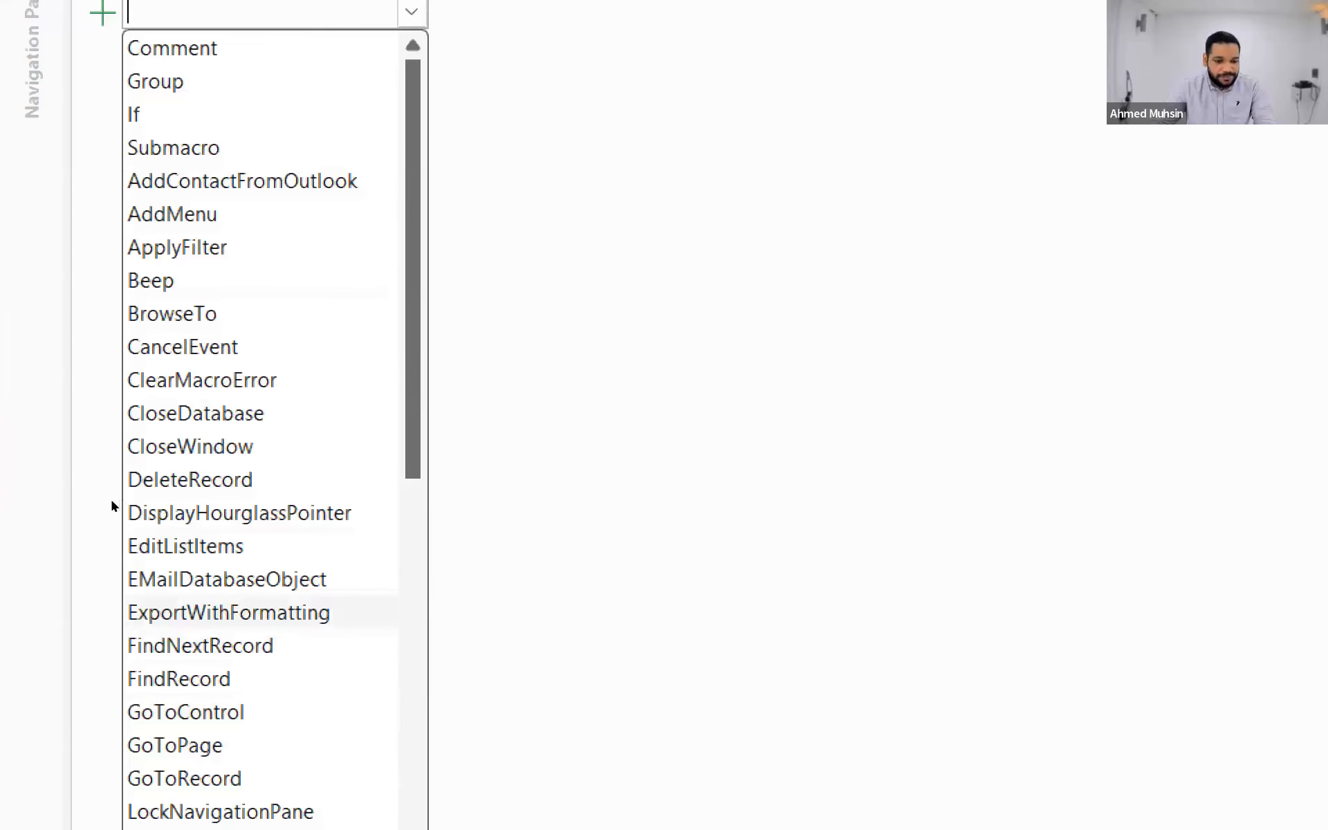
key(Return)
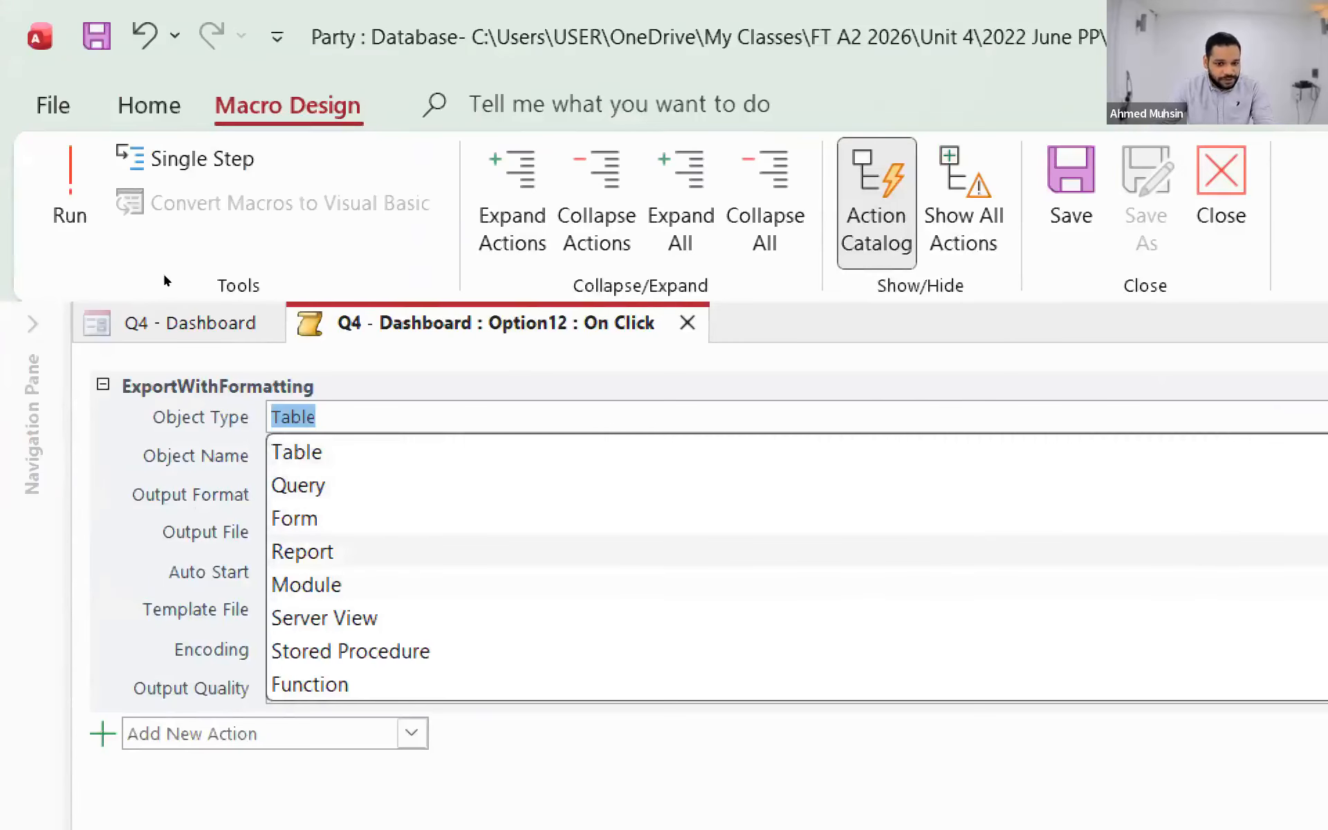
click(316, 554)
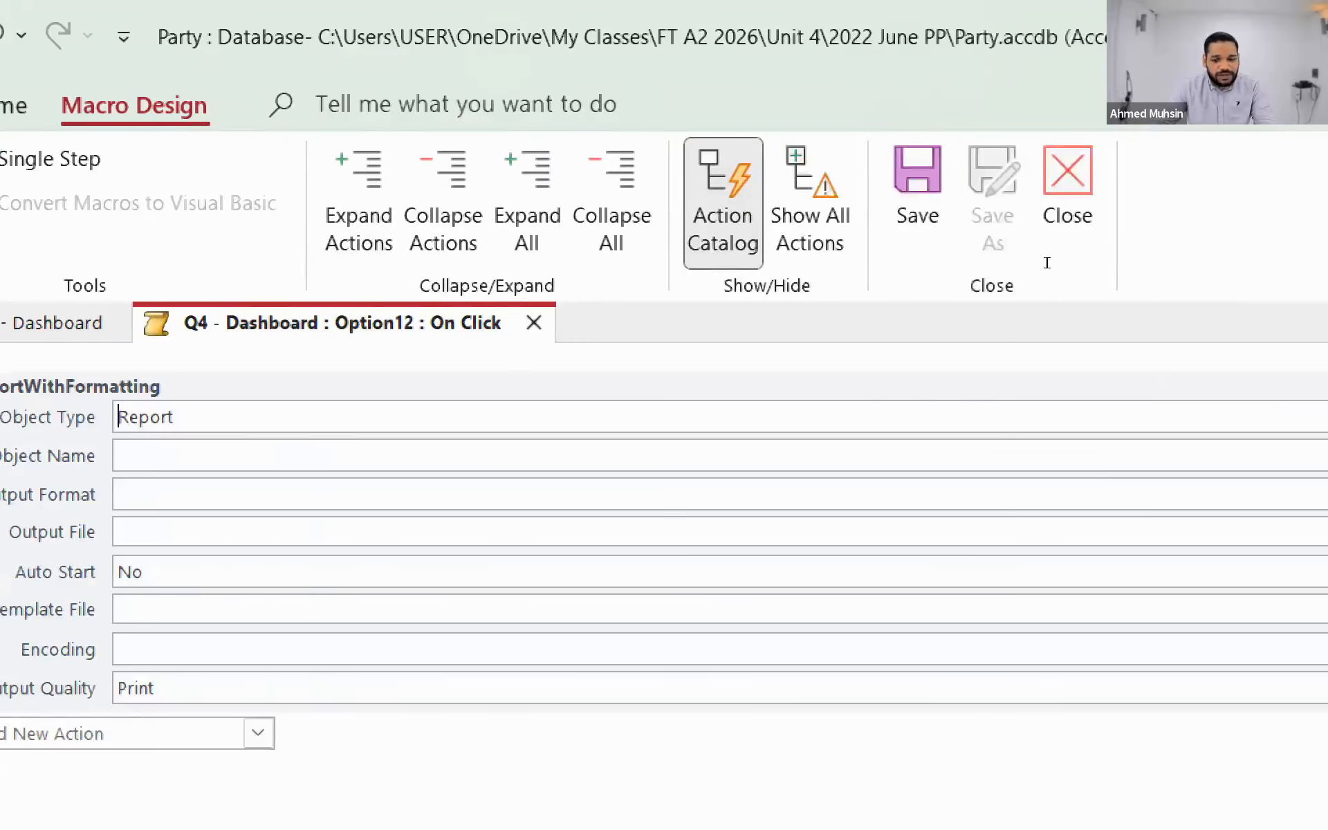
click(1195, 456)
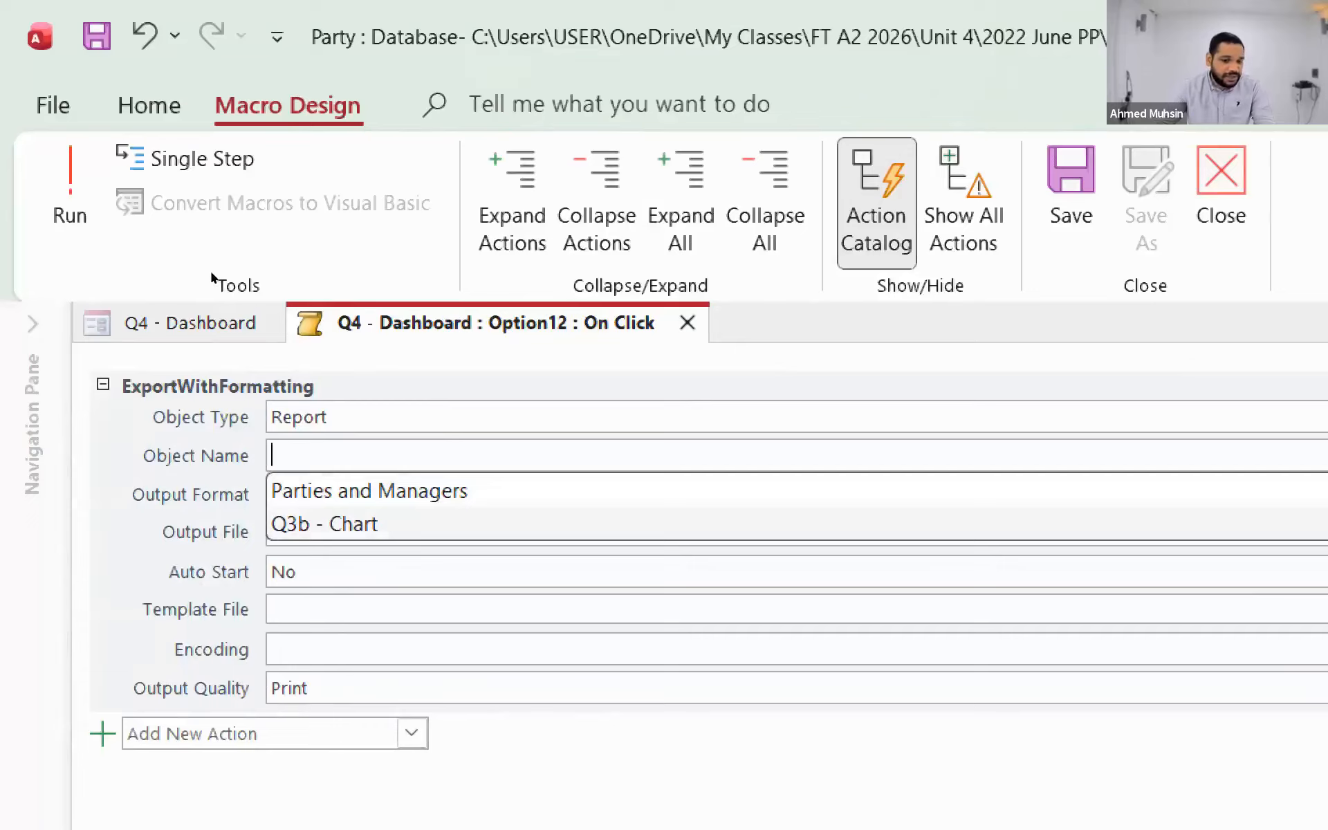
click(415, 526)
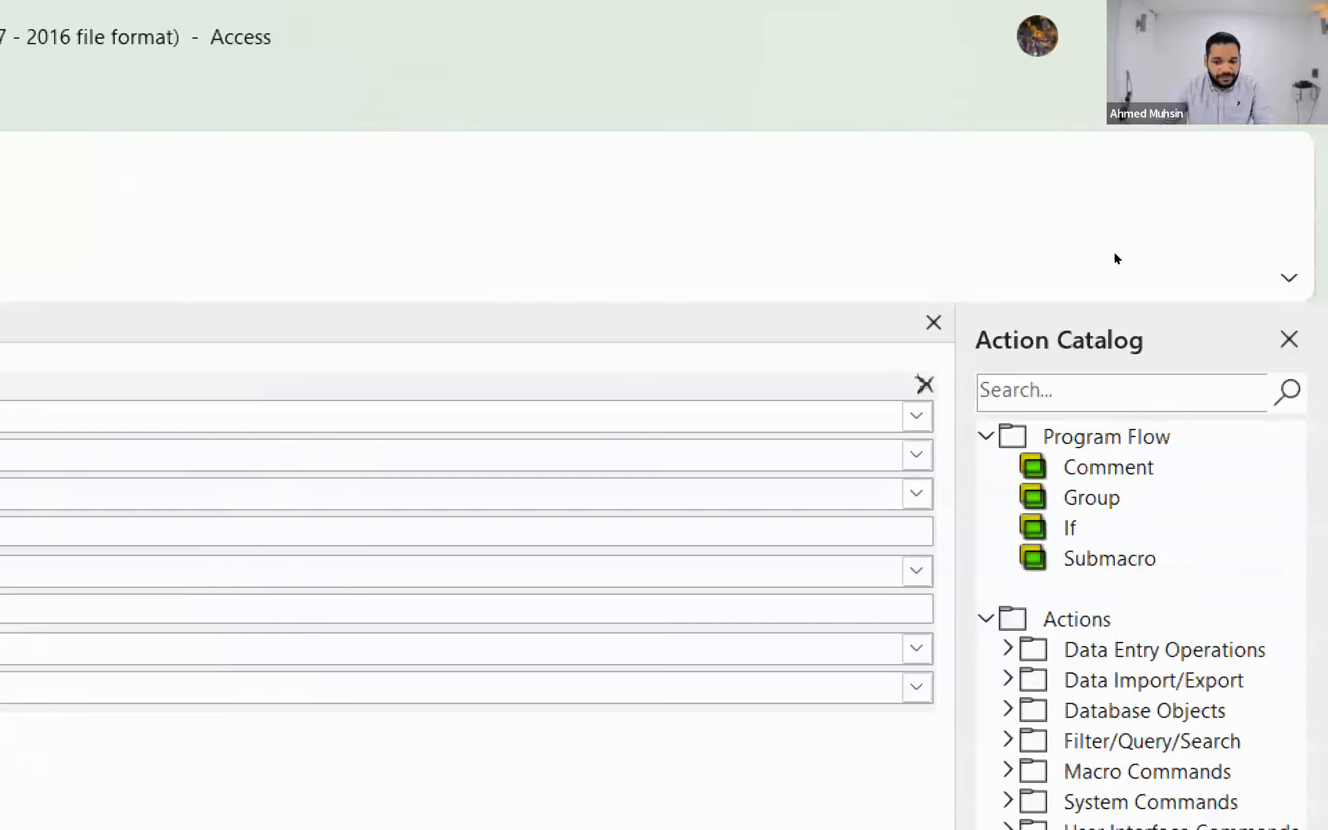
- Set the export's output format to PDF Format (*.pdf), check it against question 4, then save and close the macro
click(916, 494)
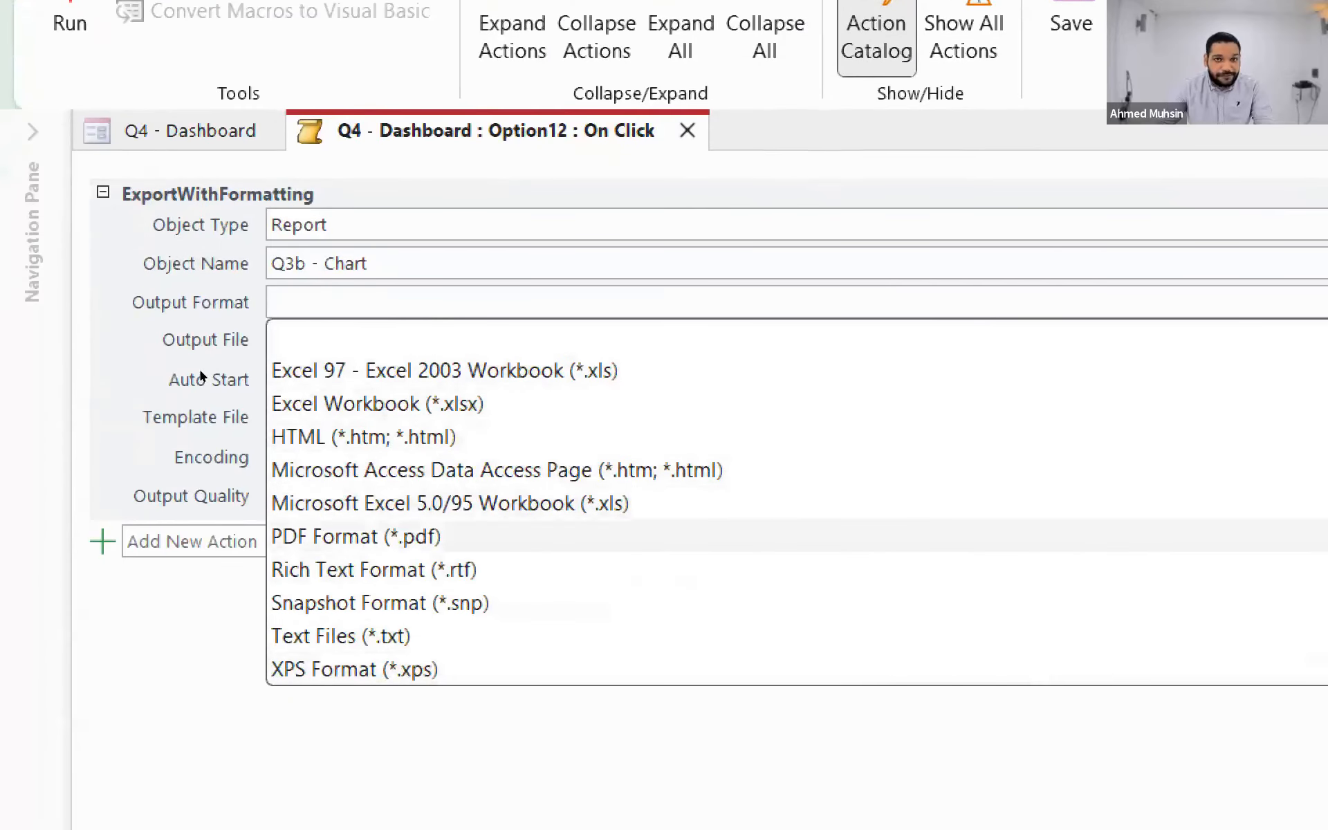
key(Return)
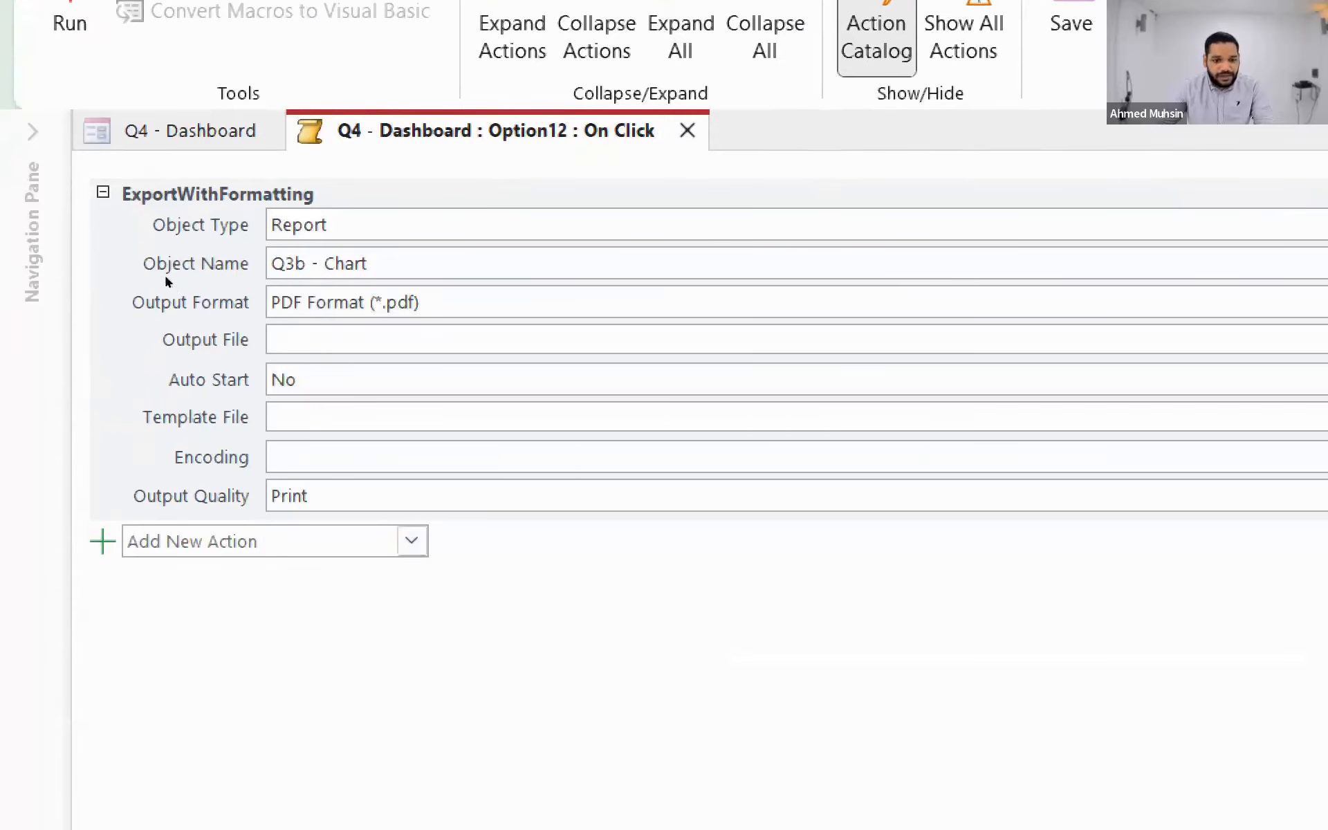
key(Tab)
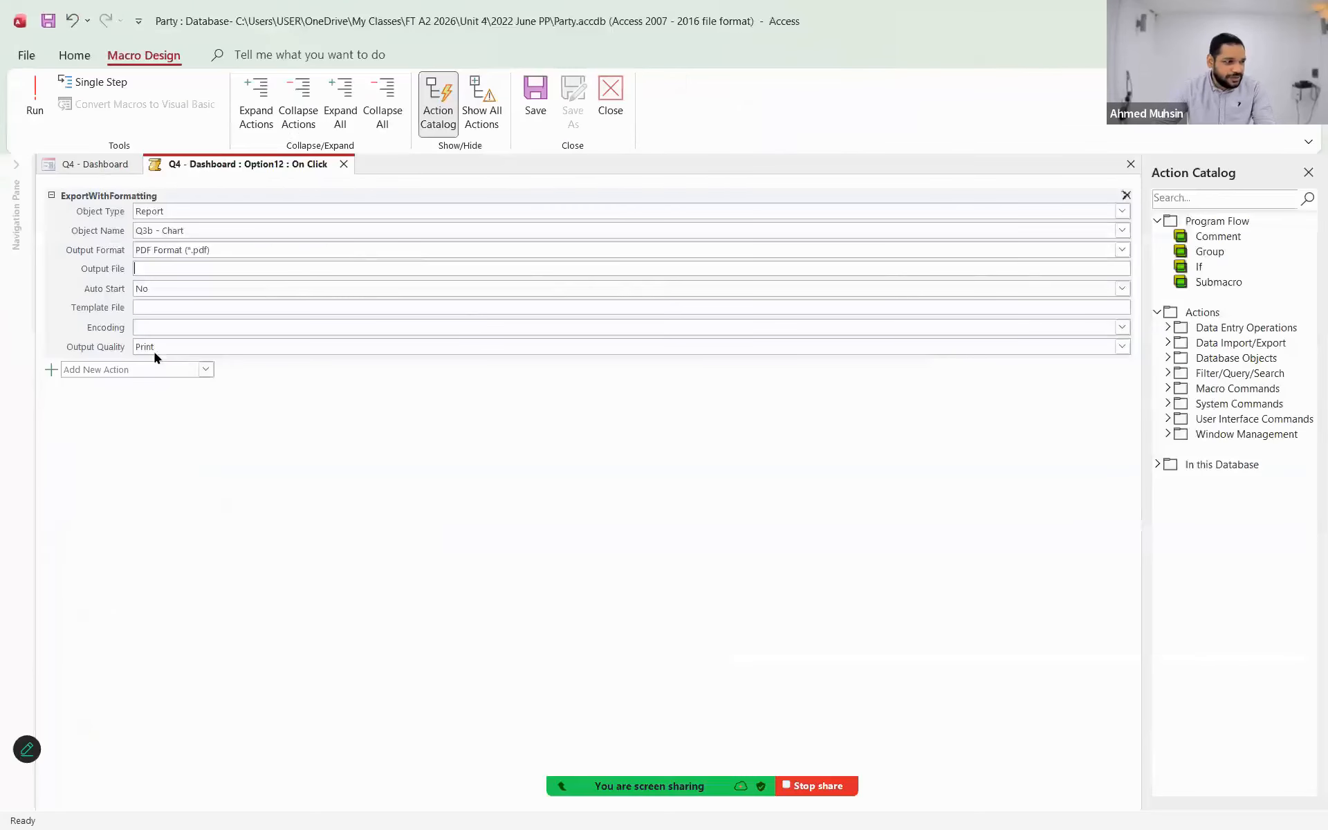
key(alt+Tab)
key(alt+Tab)
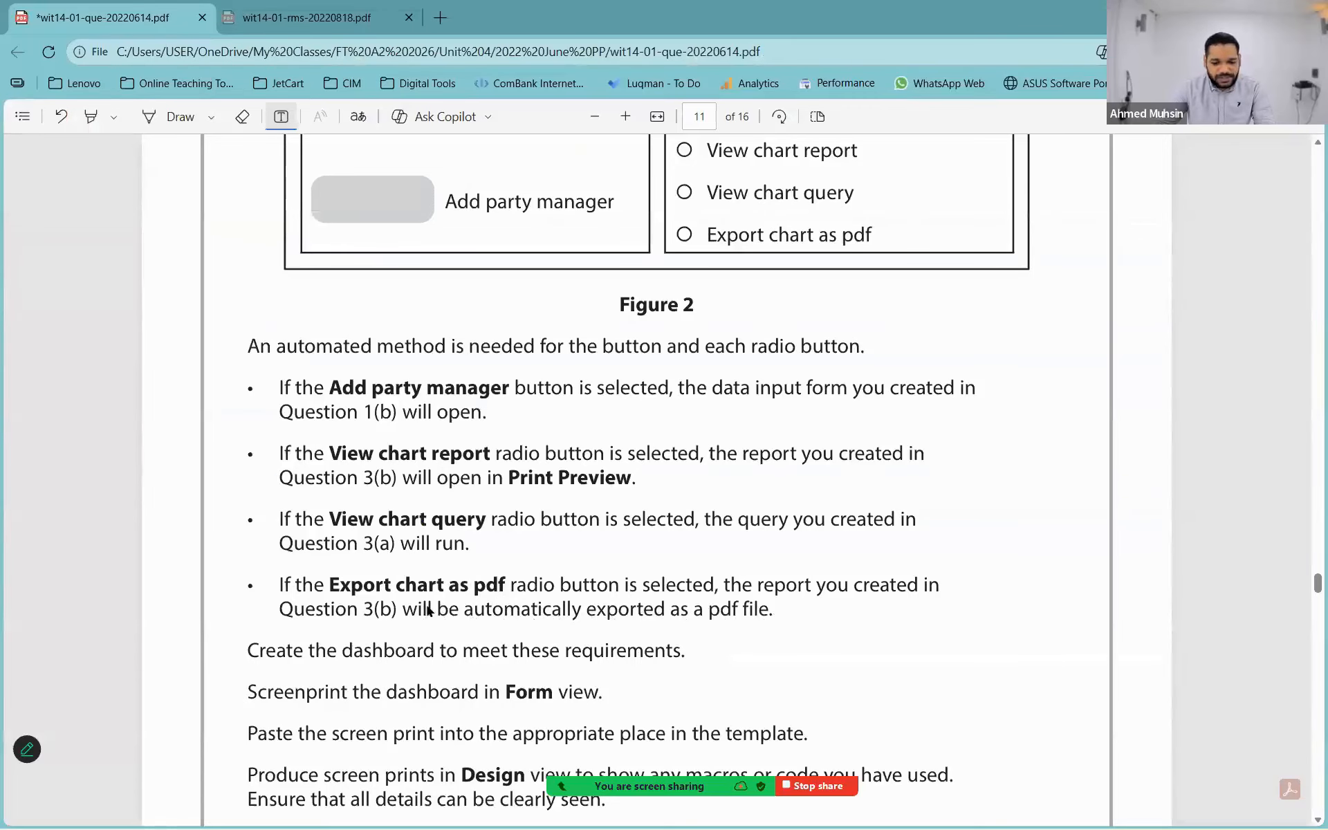
key(alt+Tab)
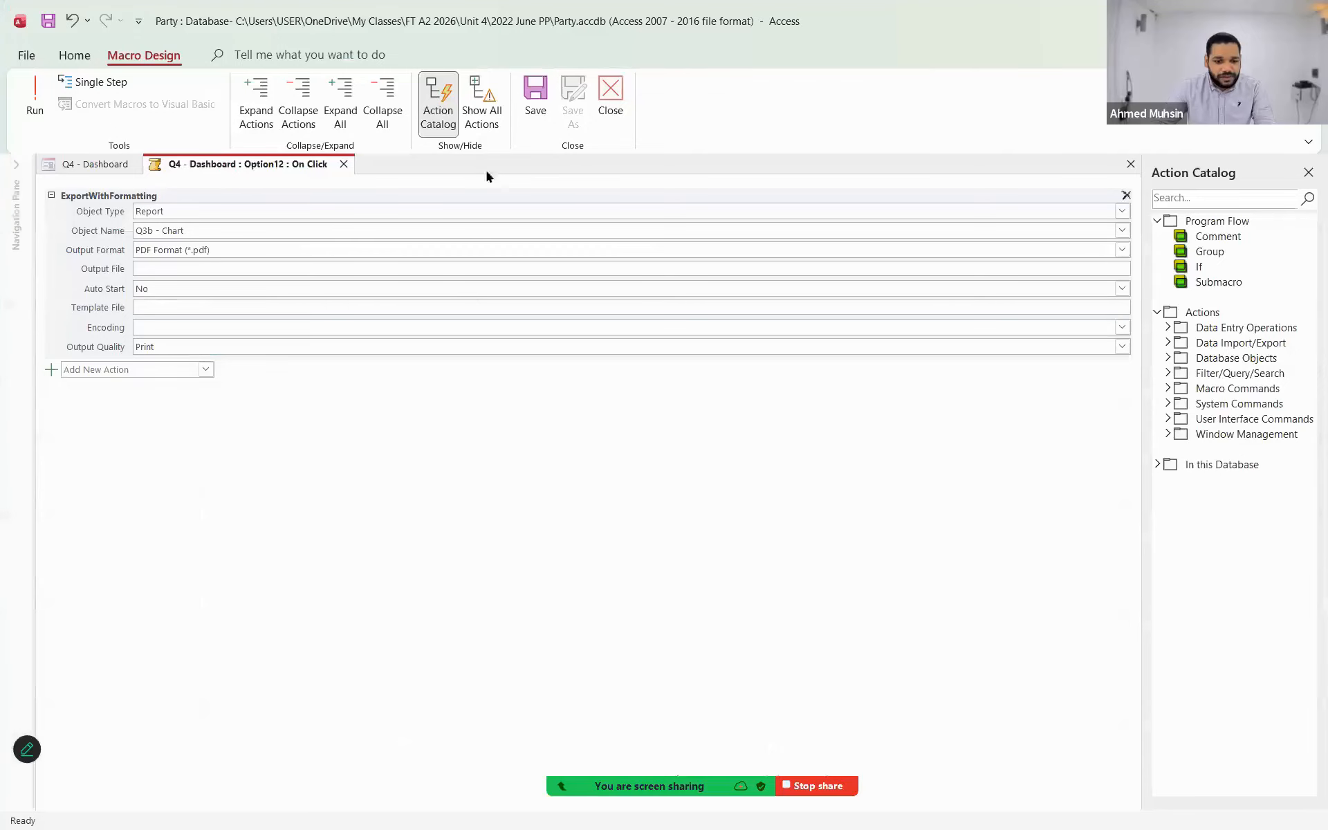
click(534, 111)
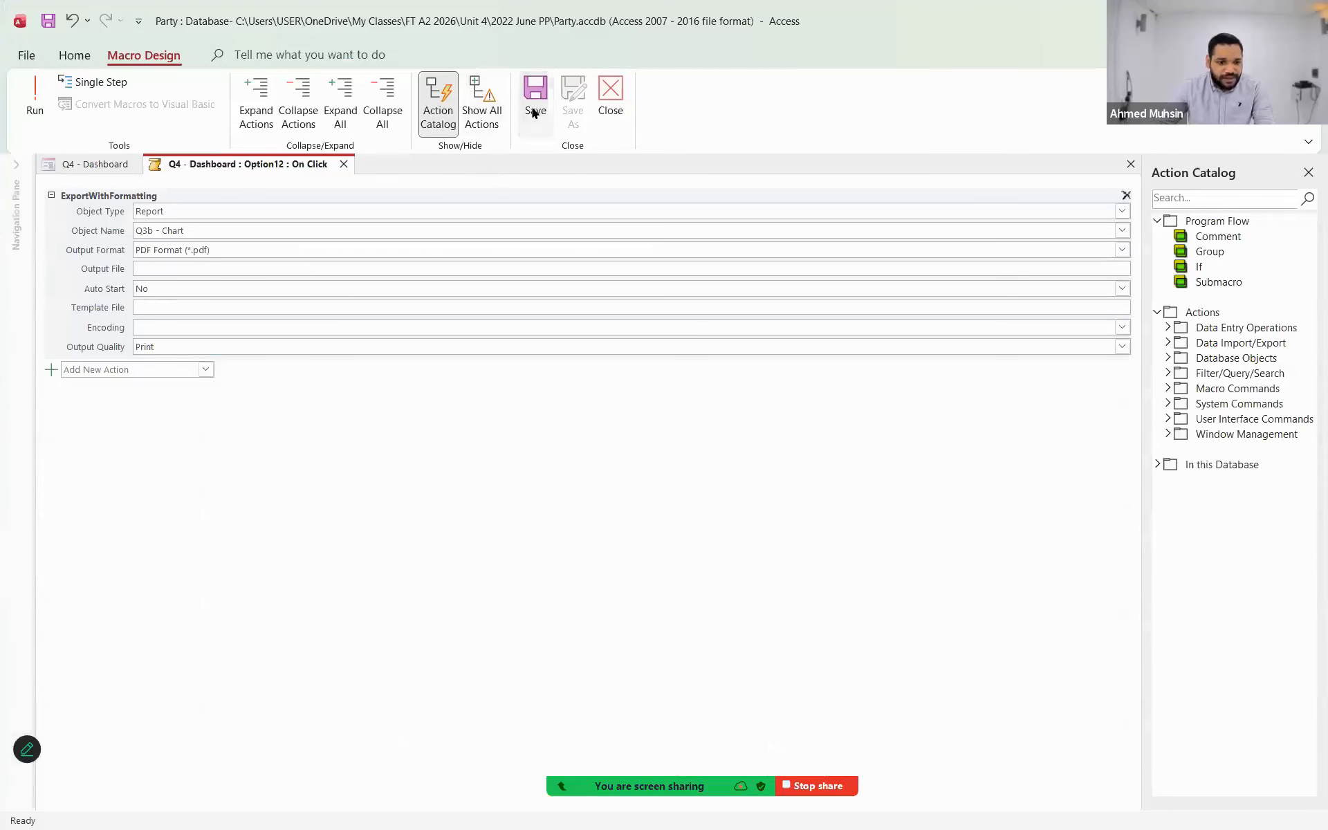
click(610, 96)
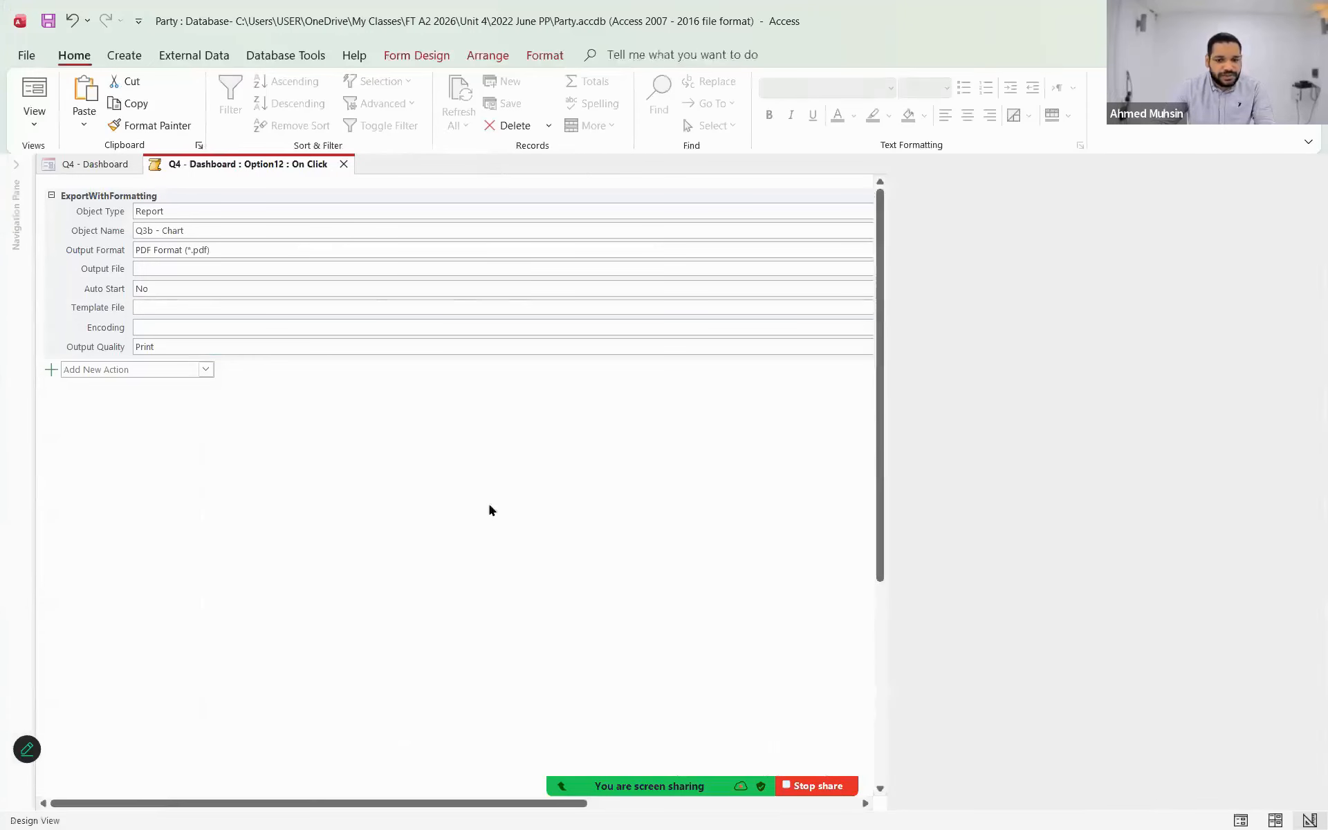
- Switch the dashboard to Form view and test the "Add party manager" button and "View chart report" option, closing each opened object
click(34, 124)
click(43, 159)
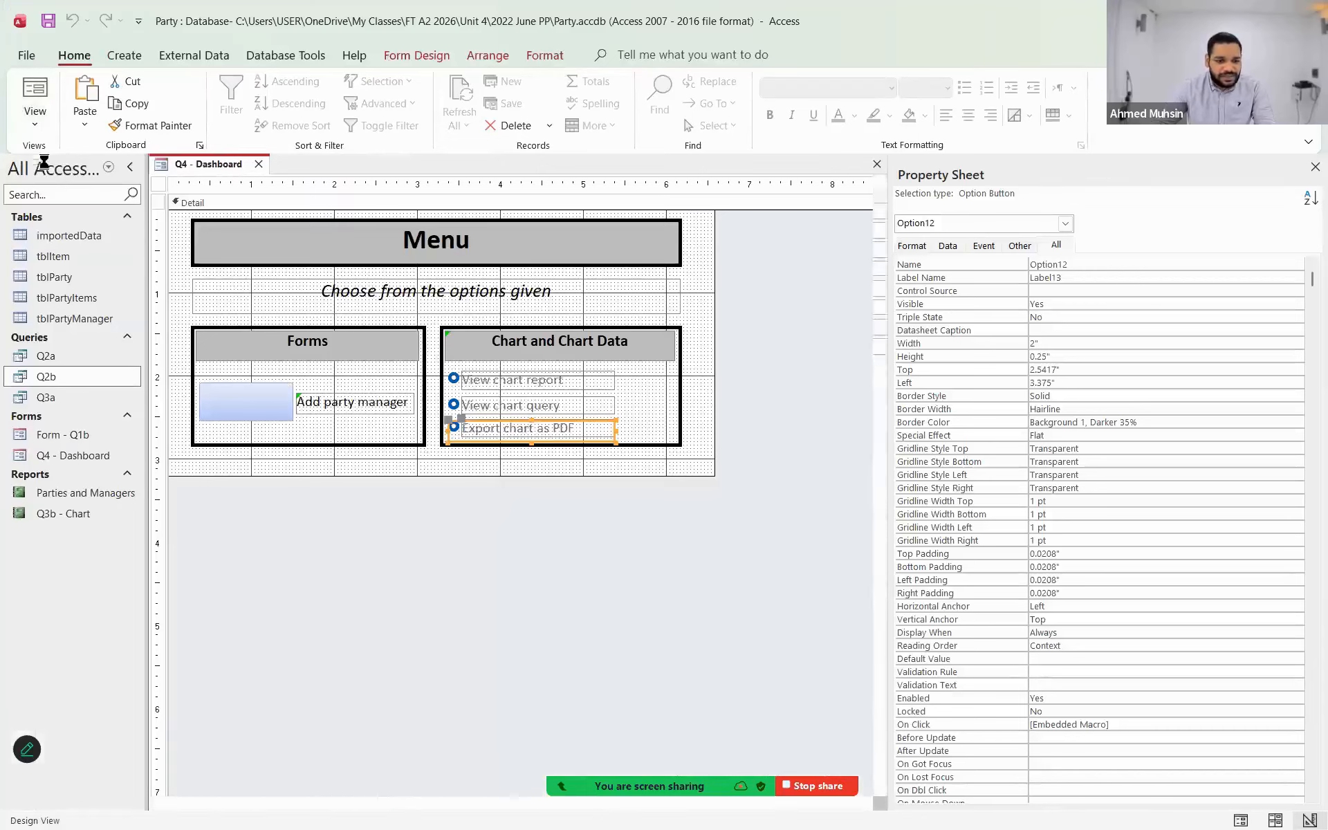
click(272, 380)
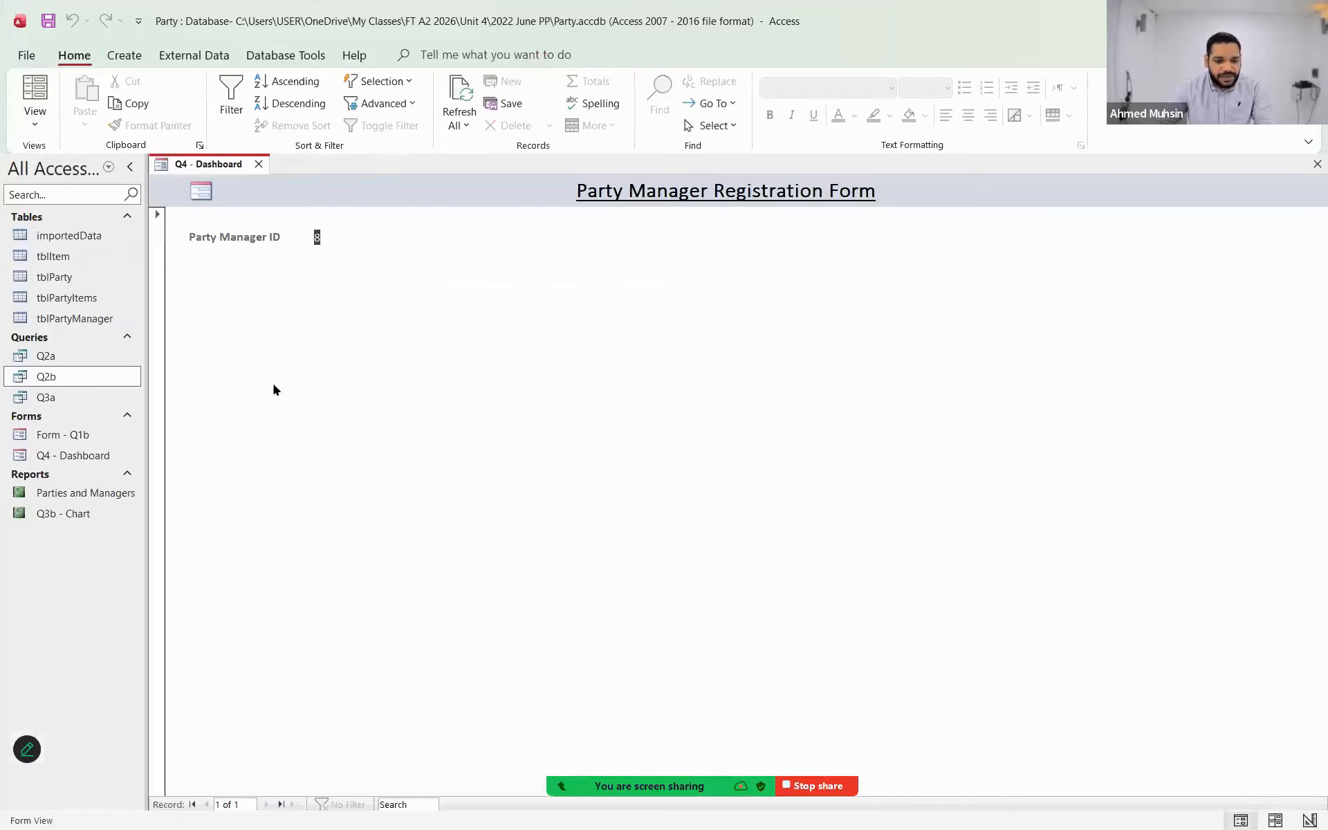
click(360, 164)
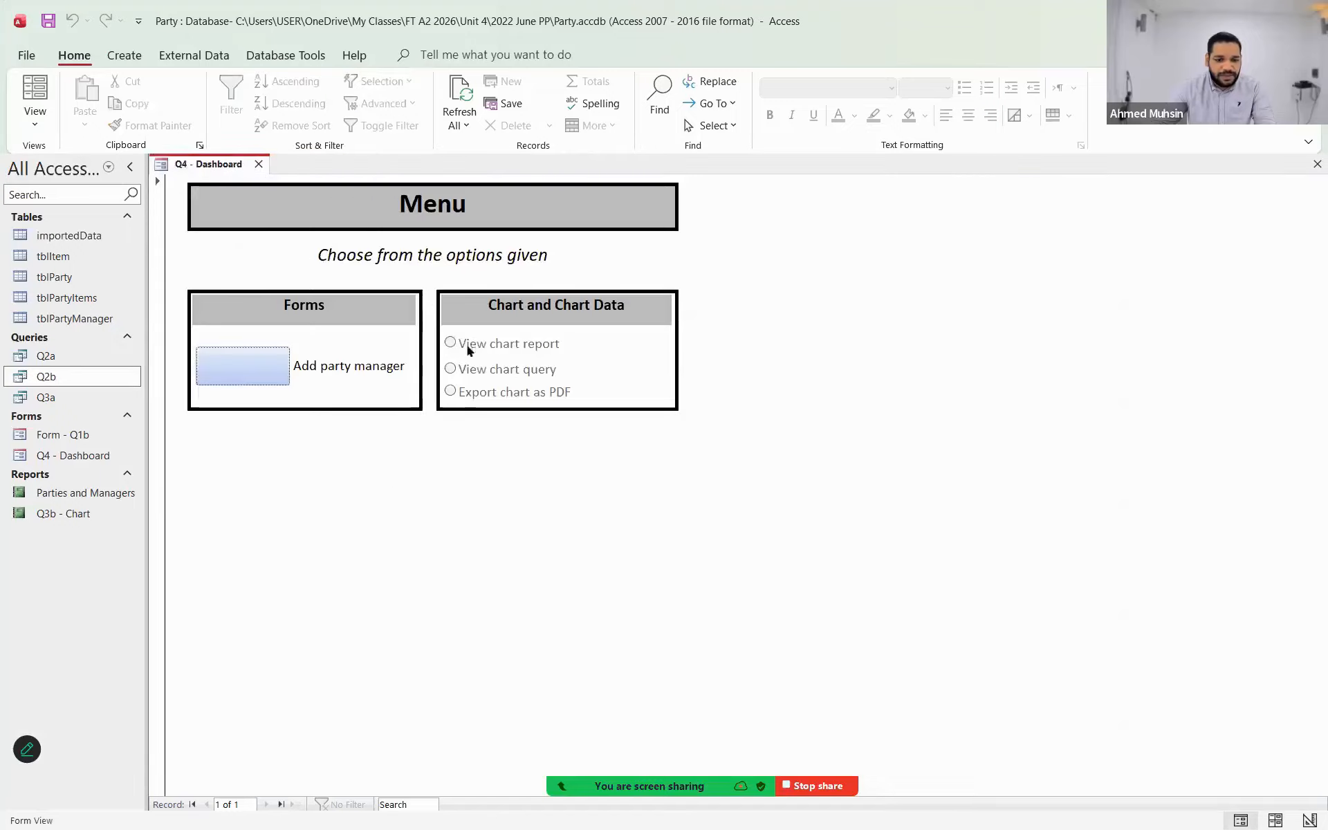
click(451, 344)
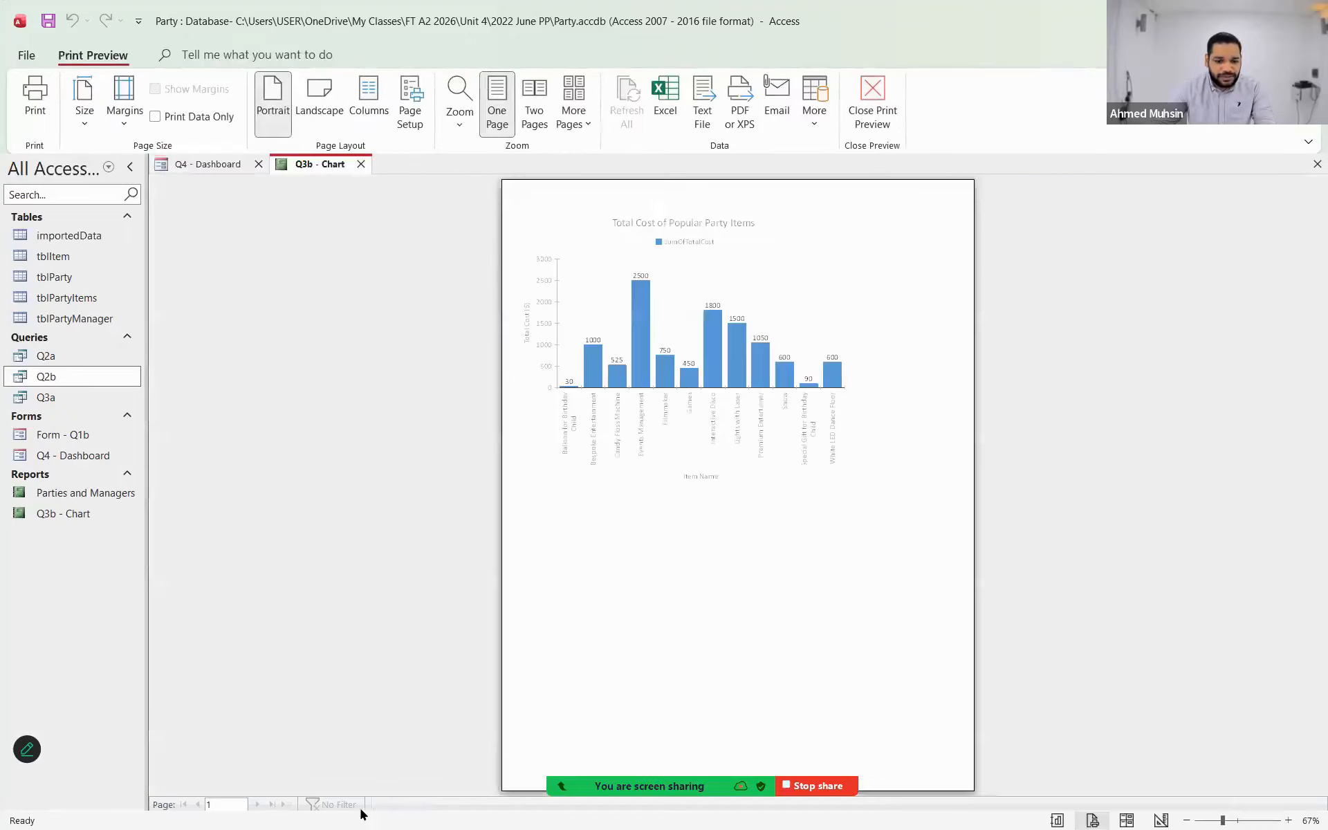
click(360, 165)
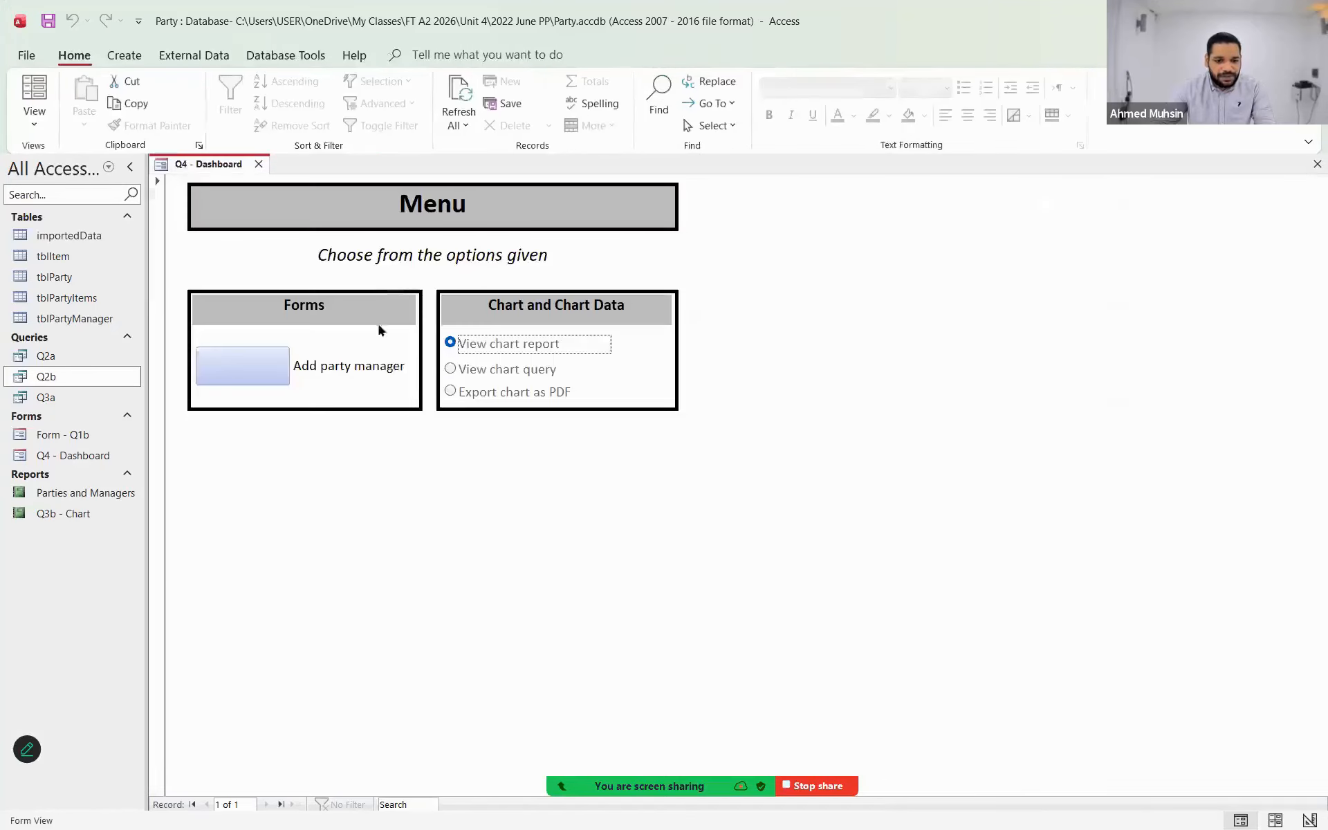
- Test the "View chart query" and "Export chart as PDF" options, closing the query and cancelling the export
click(446, 370)
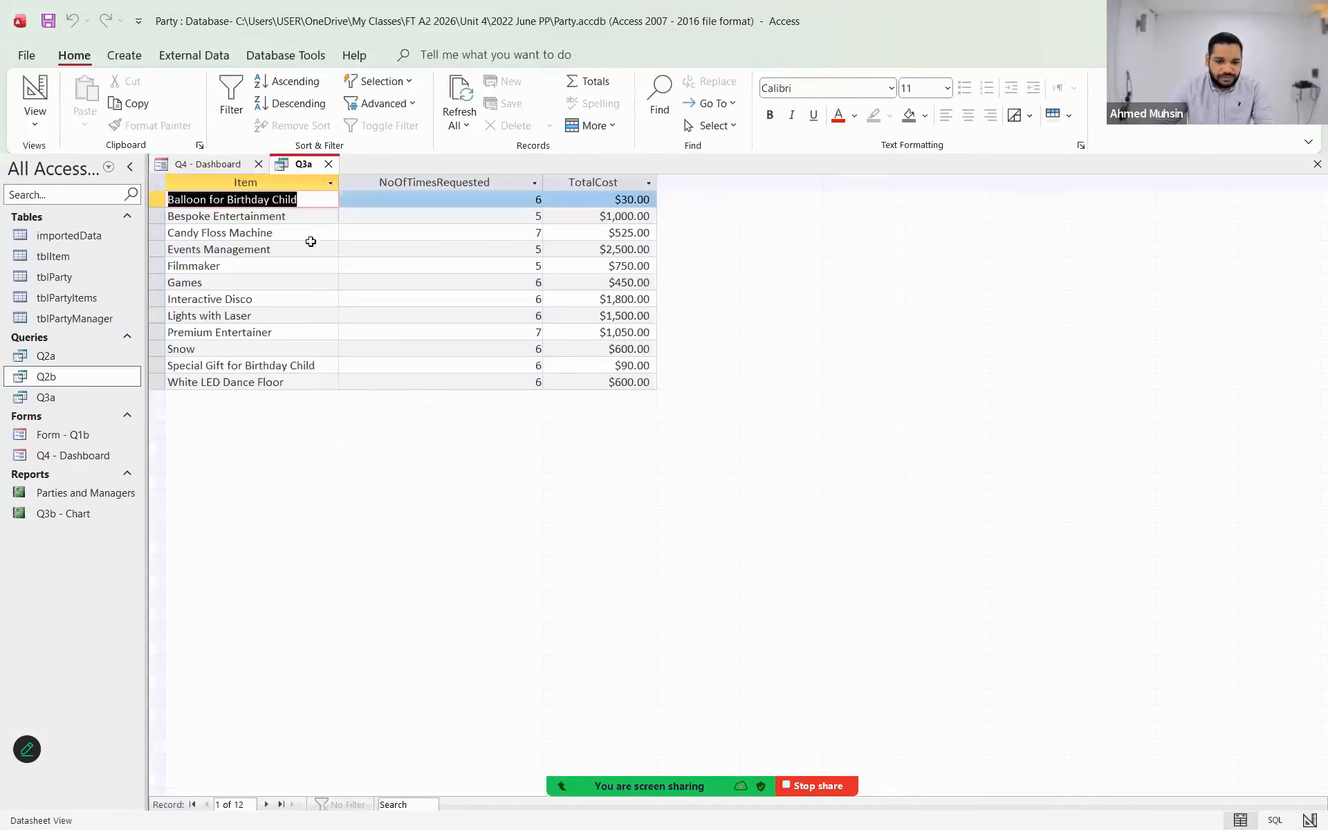
click(325, 165)
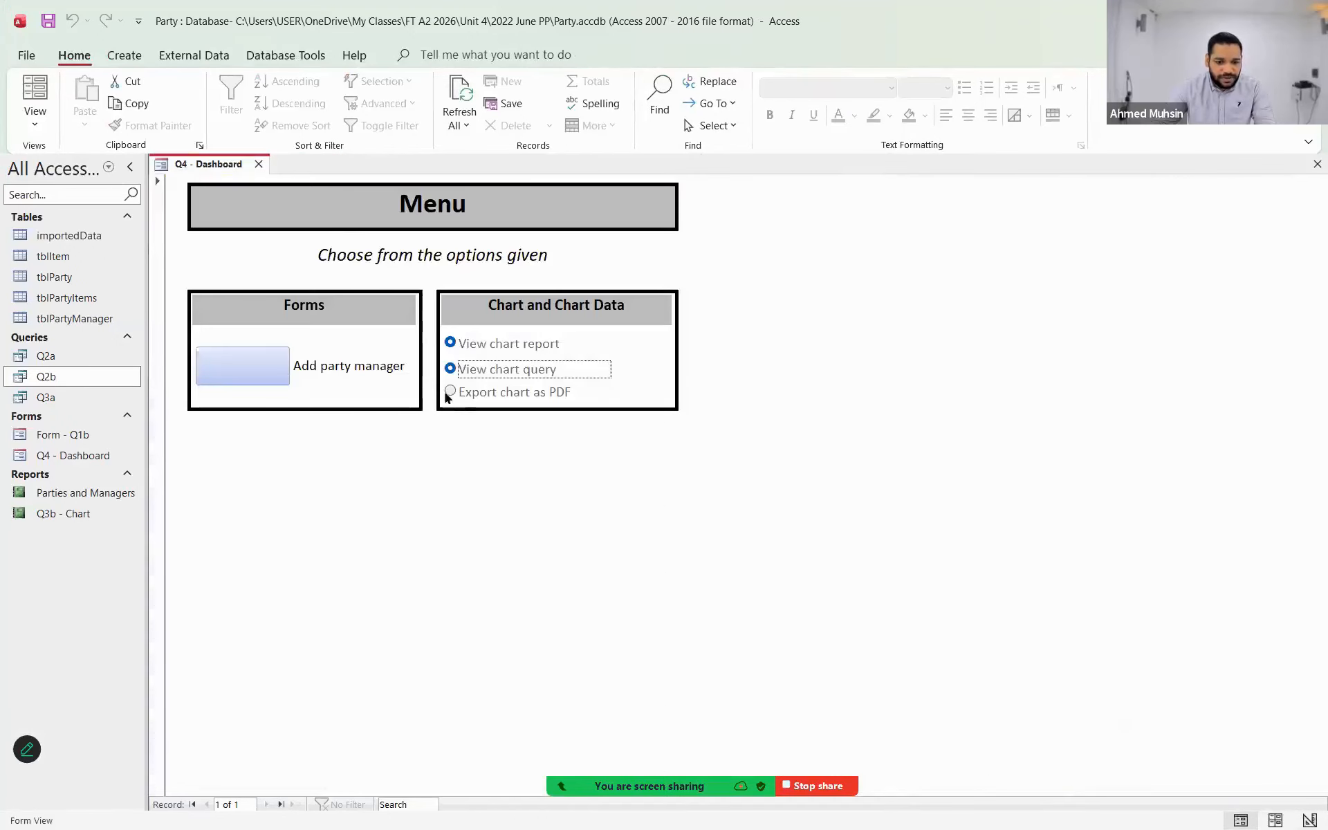
click(449, 393)
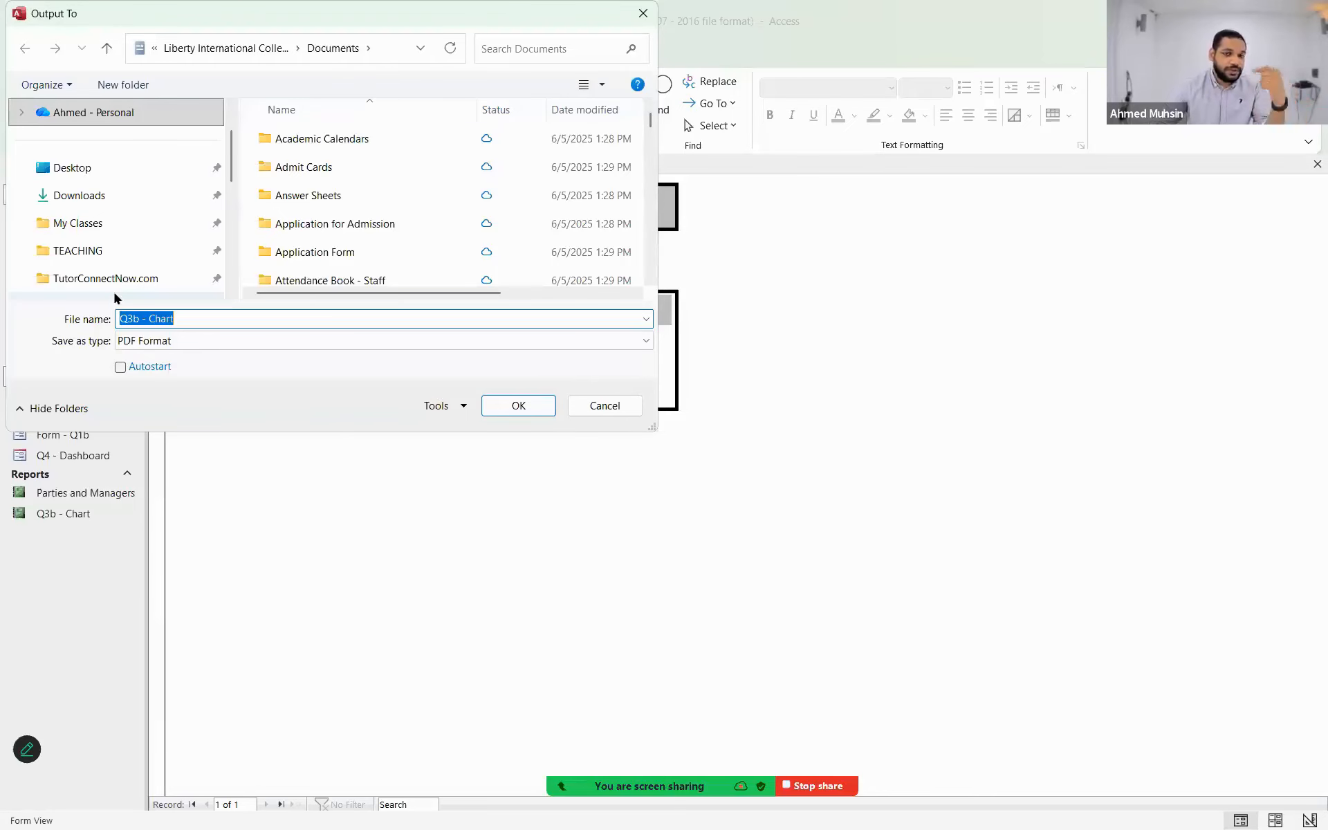
click(588, 407)
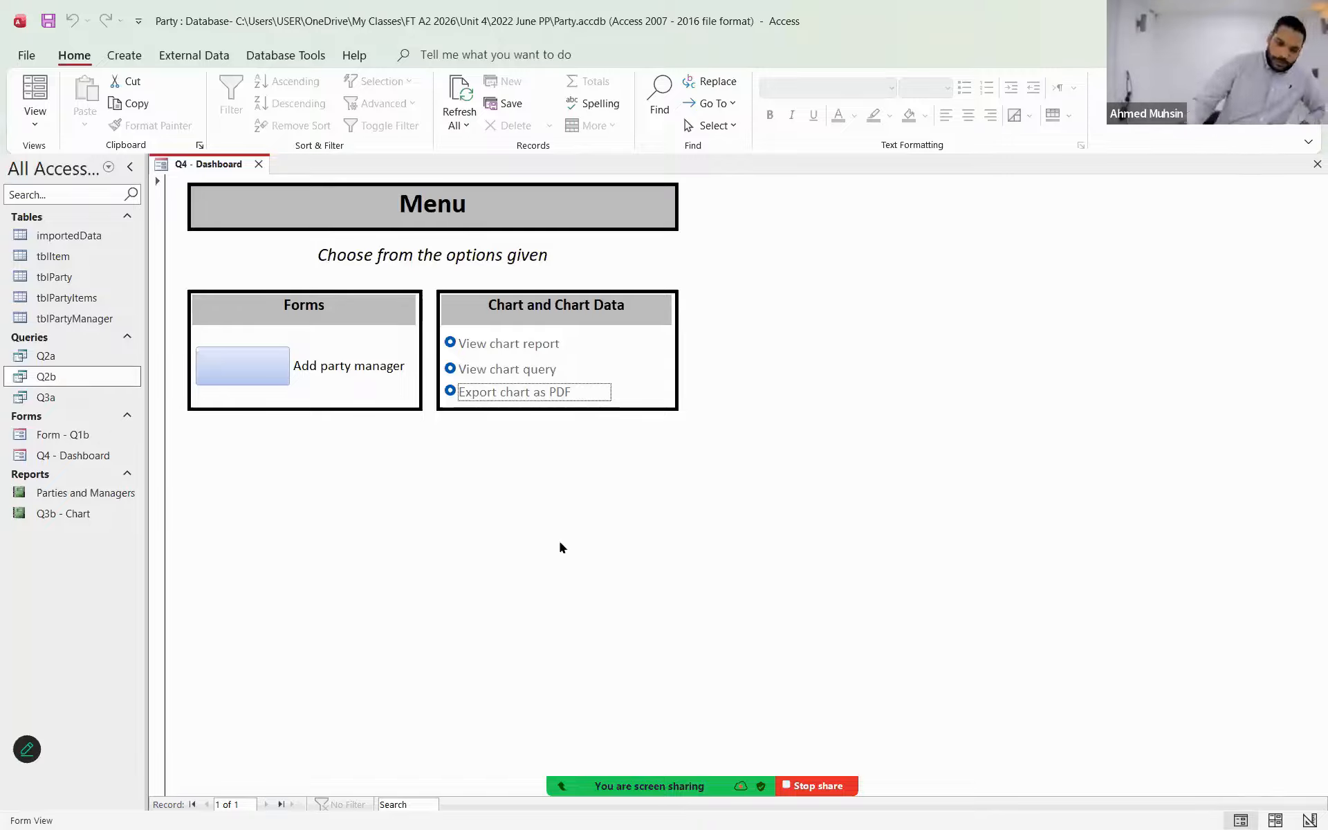
- Return the dashboard to Design view and check question 4's screen print instructions in the exam PDF
click(34, 123)
click(73, 227)
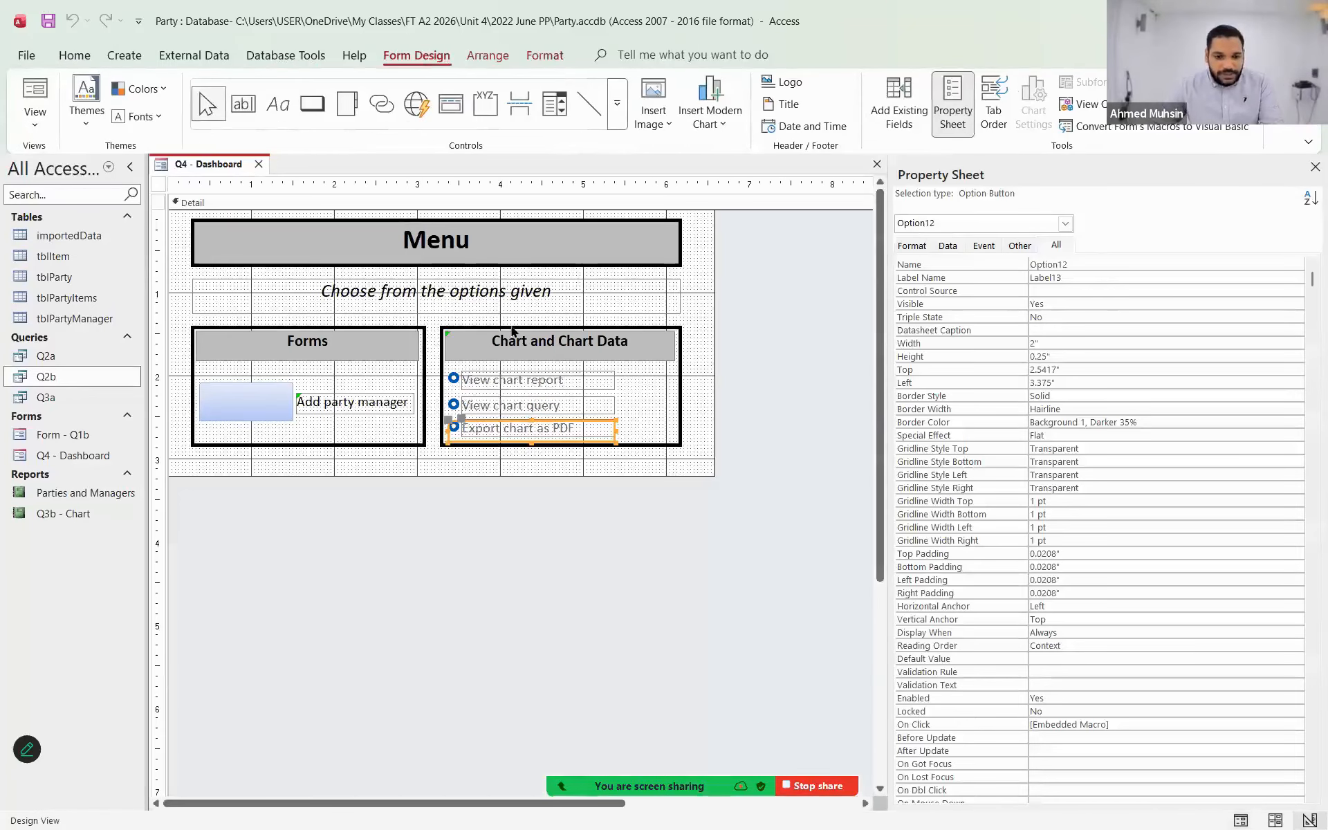
key(alt+Tab)
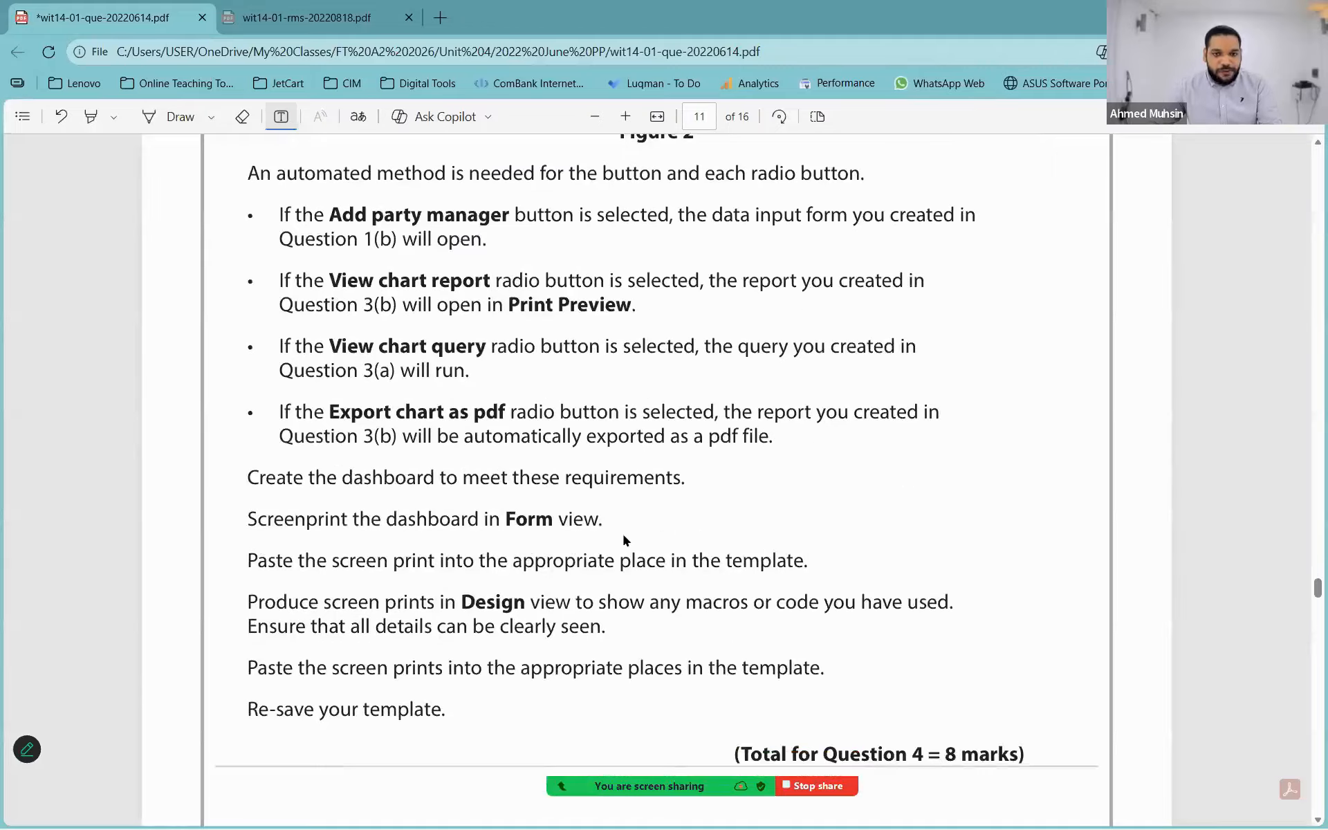
key(alt+Tab)
- Take a screen snip of the dashboard in Form view and paste it under question 4's Form view prompt in the Word template
click(42, 122)
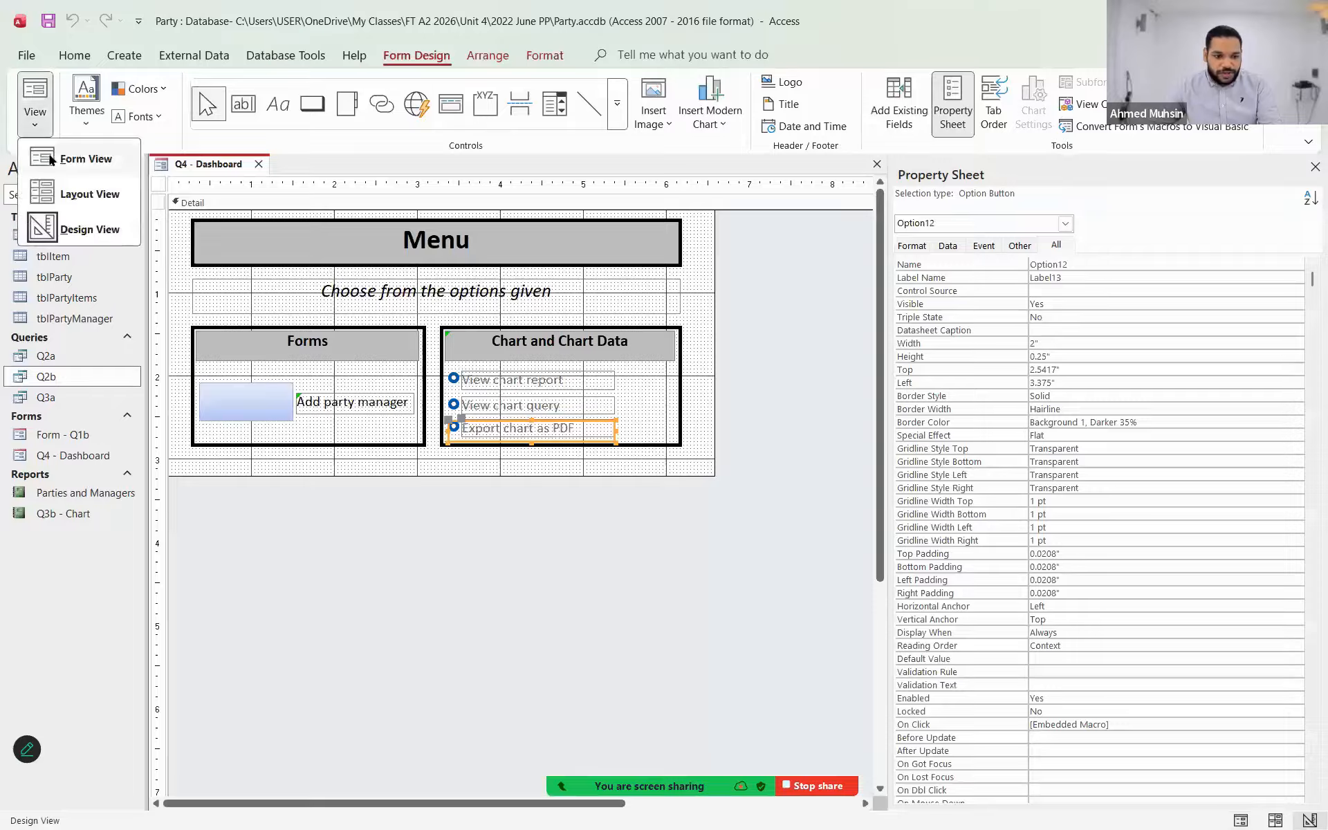
click(81, 159)
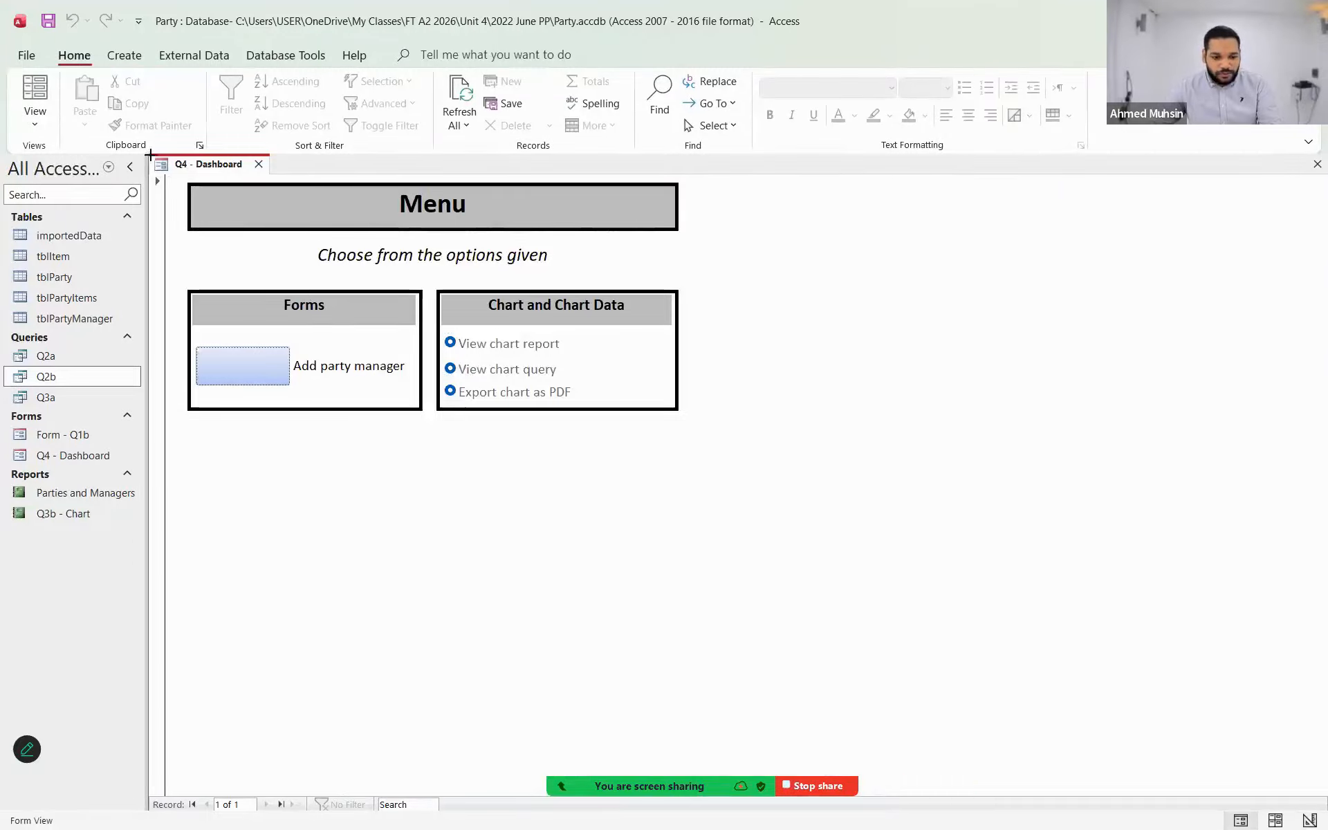
key(super+shift+s)
drag(151, 150, 787, 499)
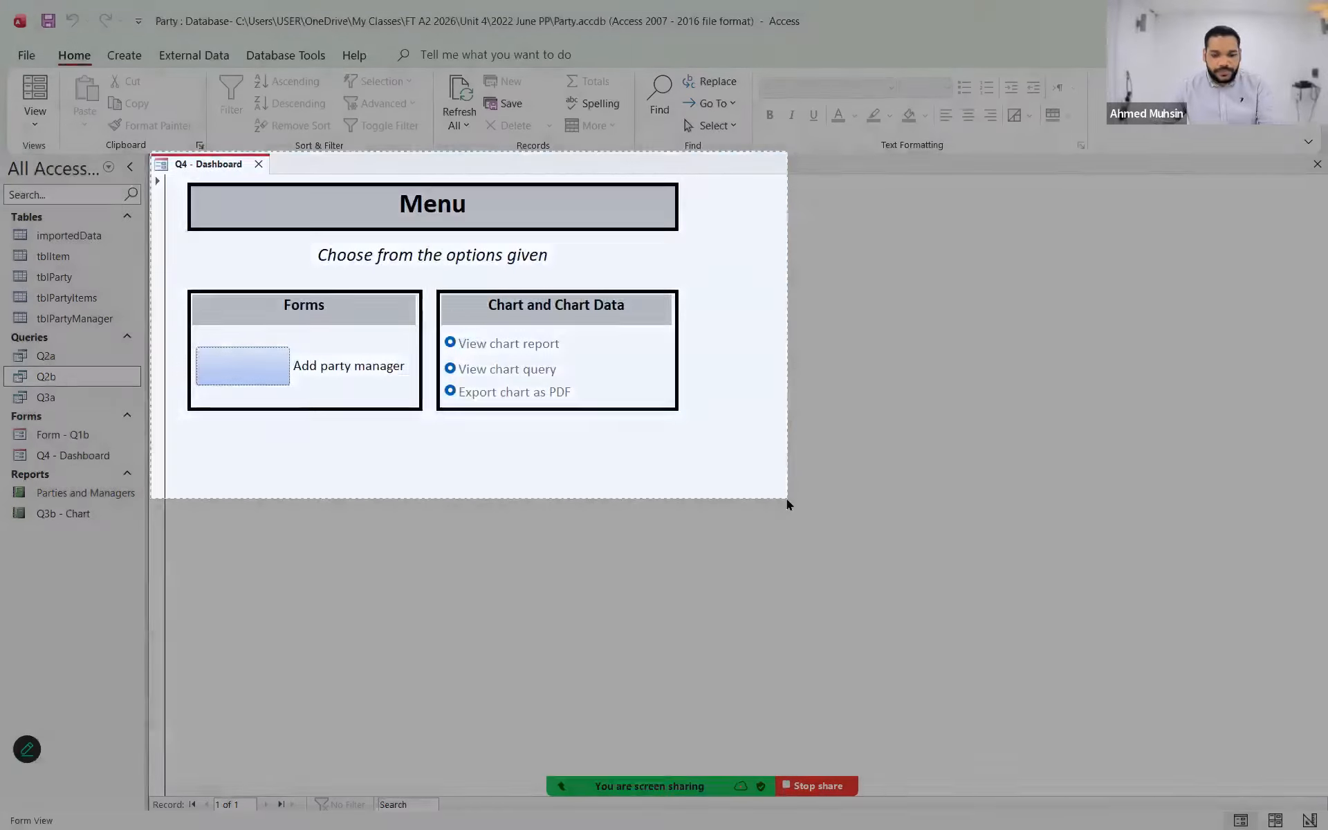
key(alt+Tab)
key(alt+Tab)
key(alt+Tab)
key(alt+Tab)
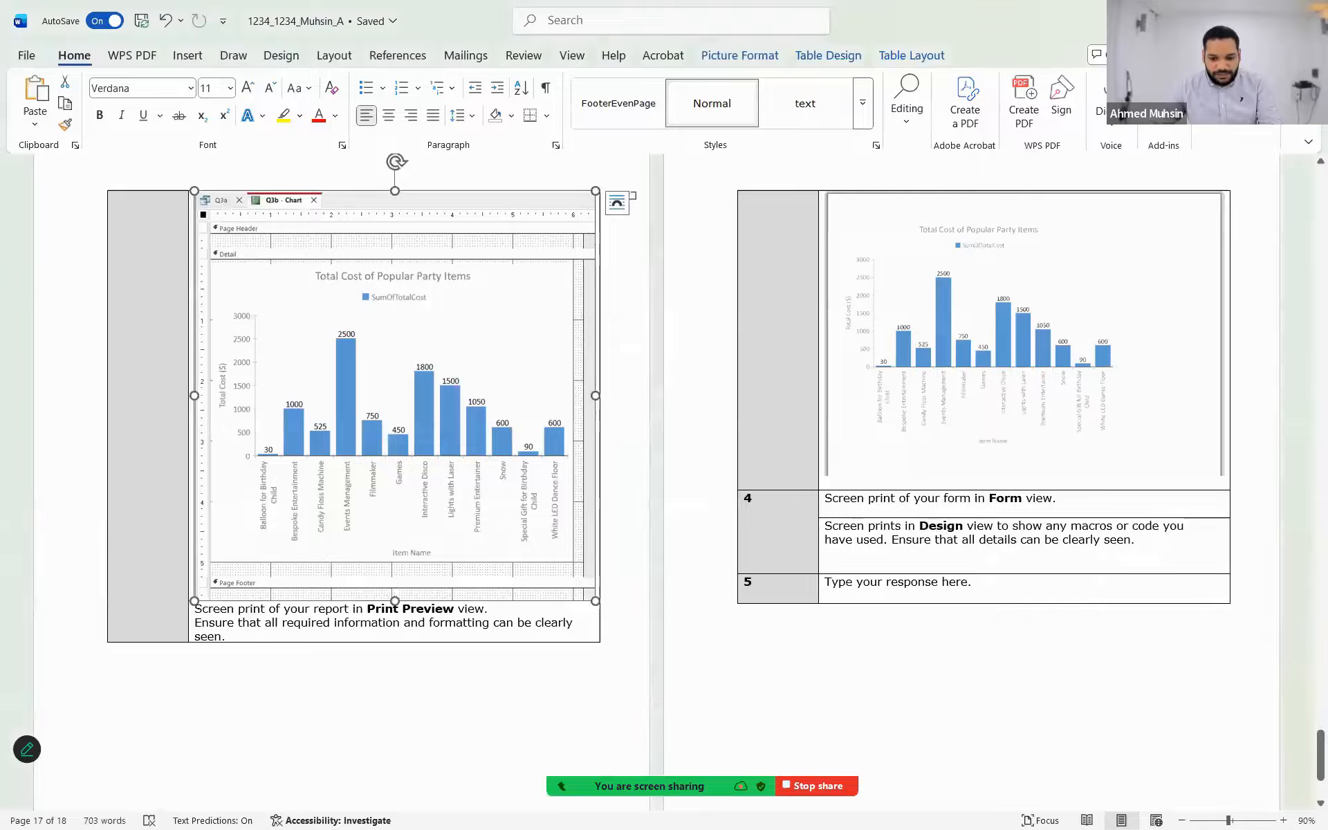
click(827, 500)
key(ctrl+v)
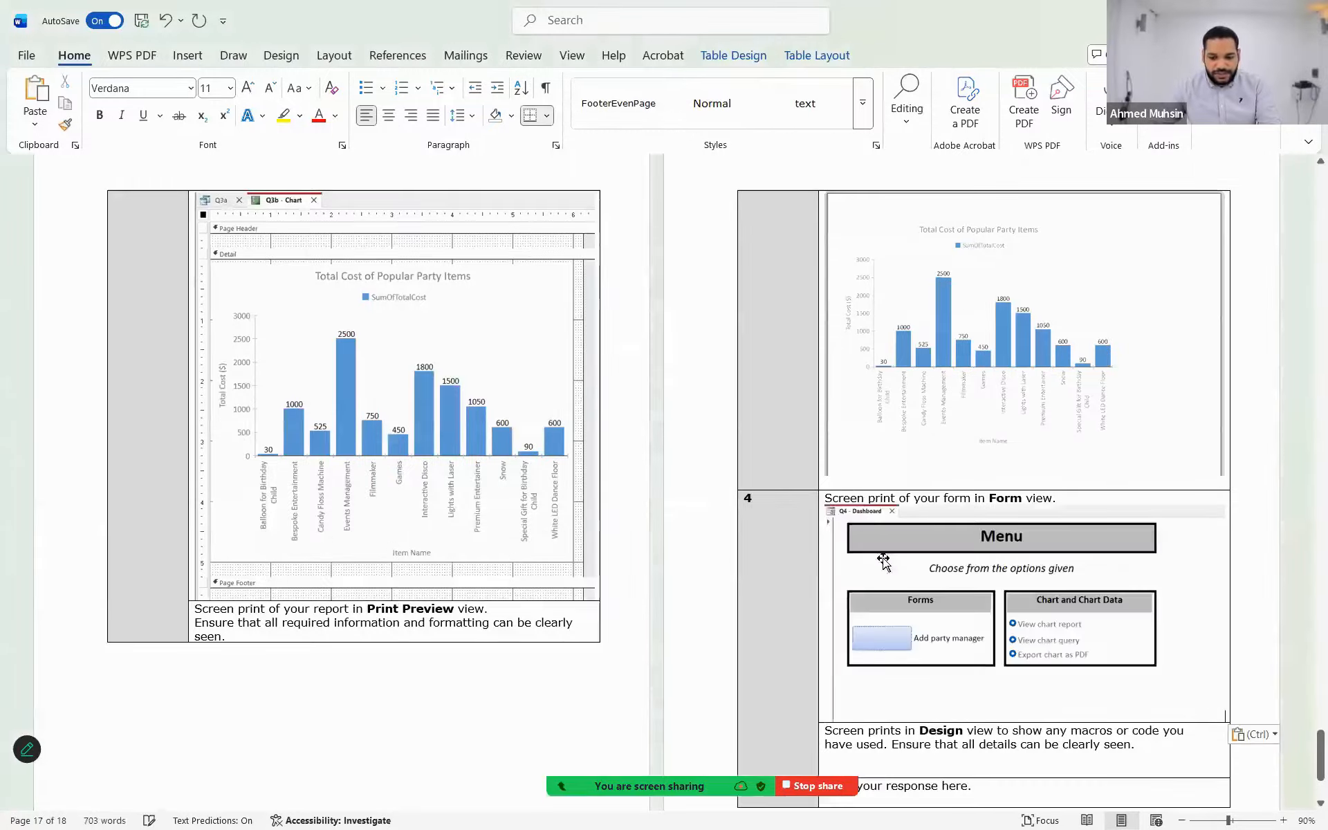
- Take a screen snip of the dashboard in Design view and paste it under question 4's Design view prompt in the Word template
scroll(882, 560, down, 3)
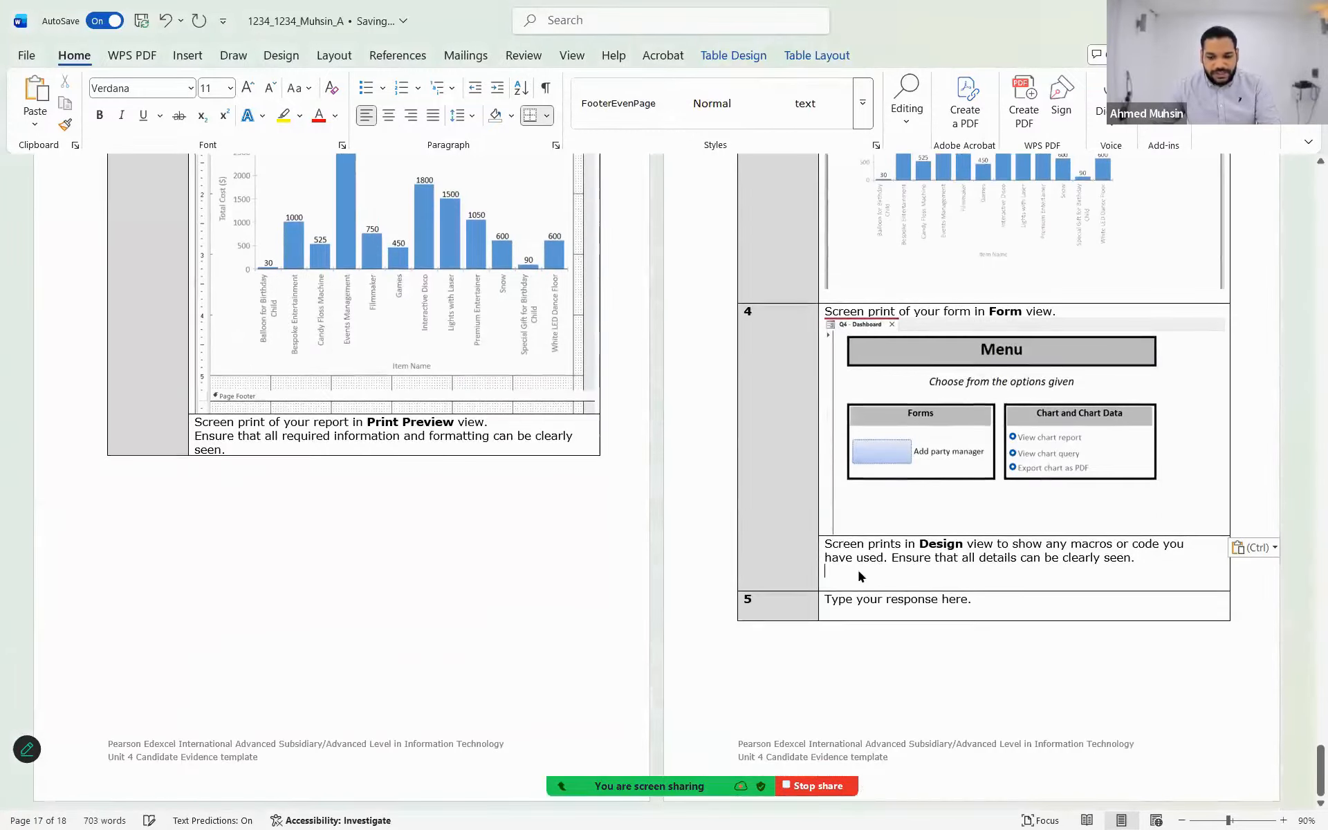
key(alt+Tab)
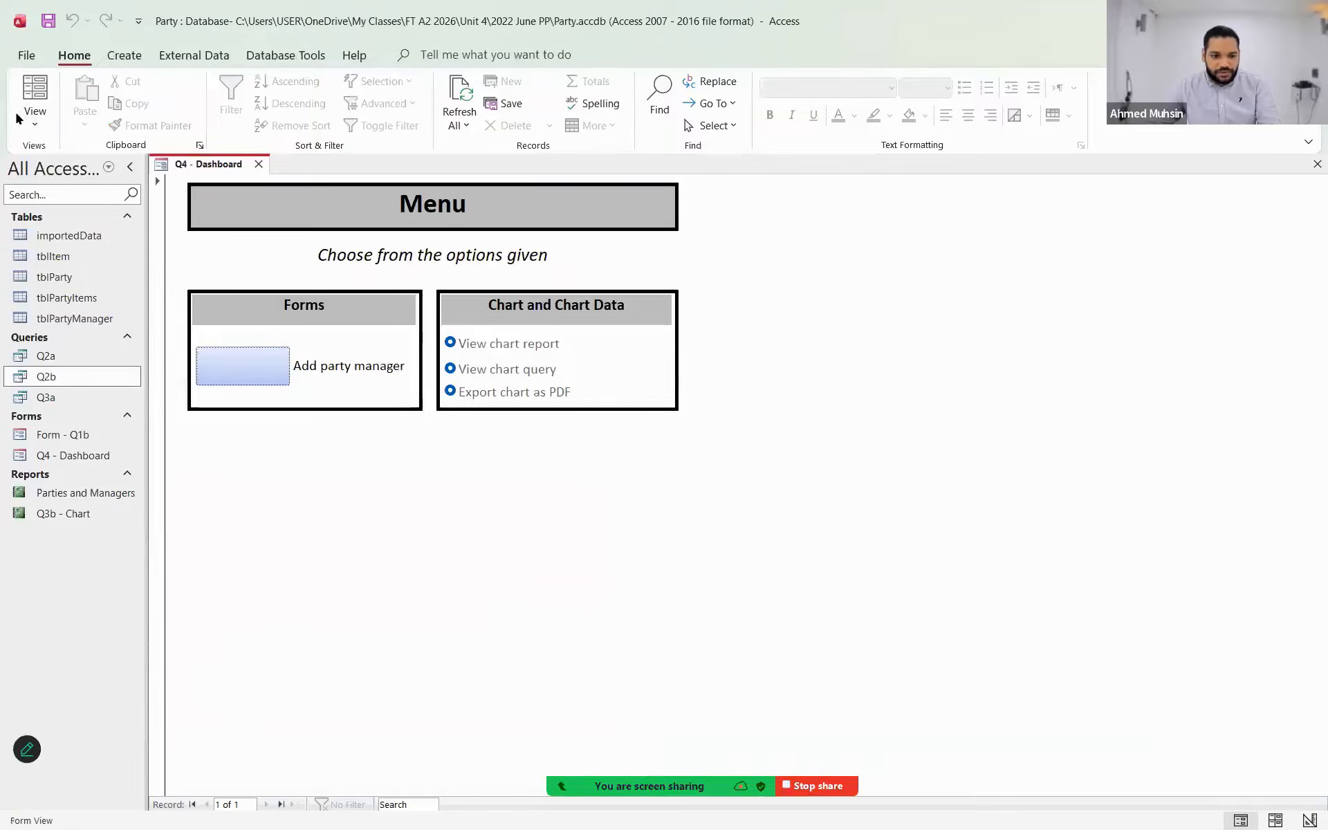
click(39, 137)
click(65, 228)
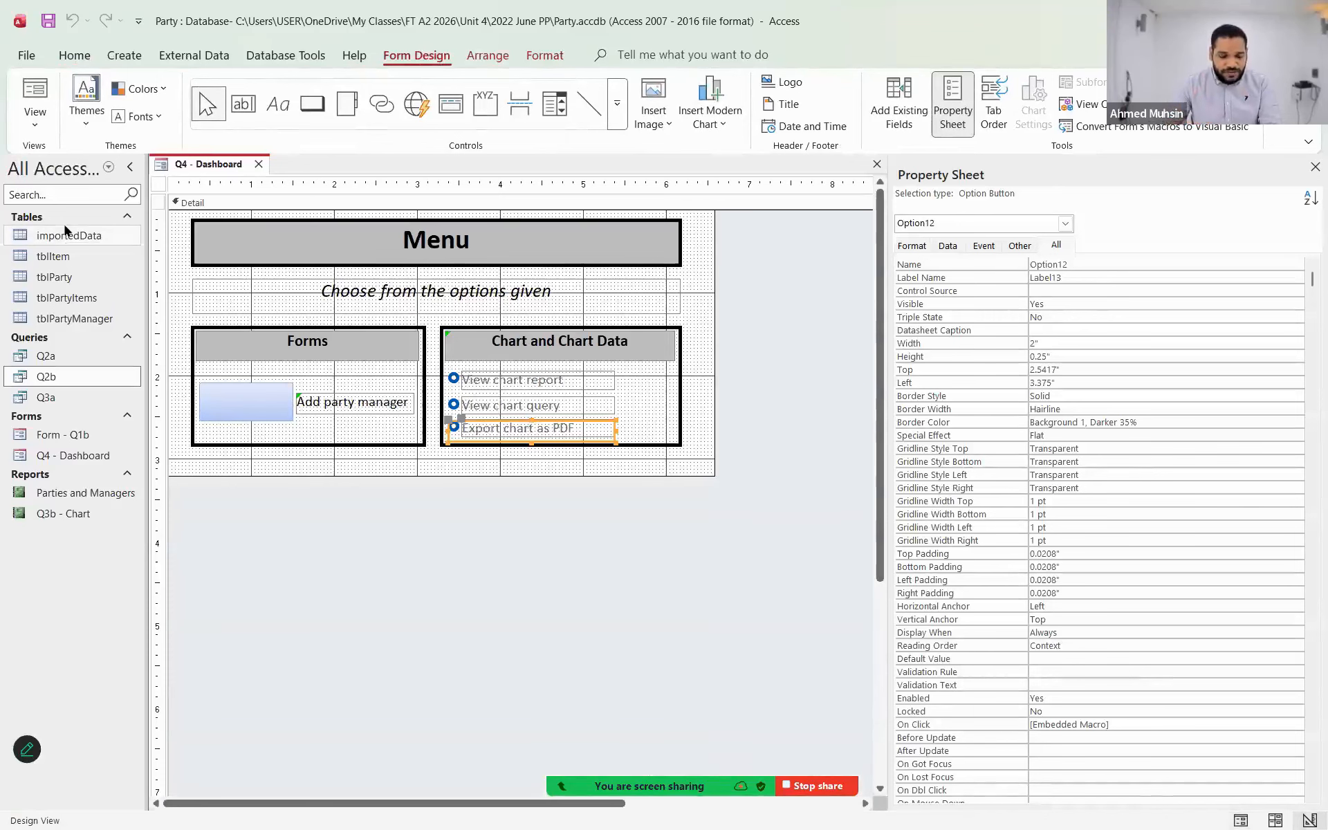
key(super+shift+s)
drag(143, 149, 761, 538)
key(alt+Tab)
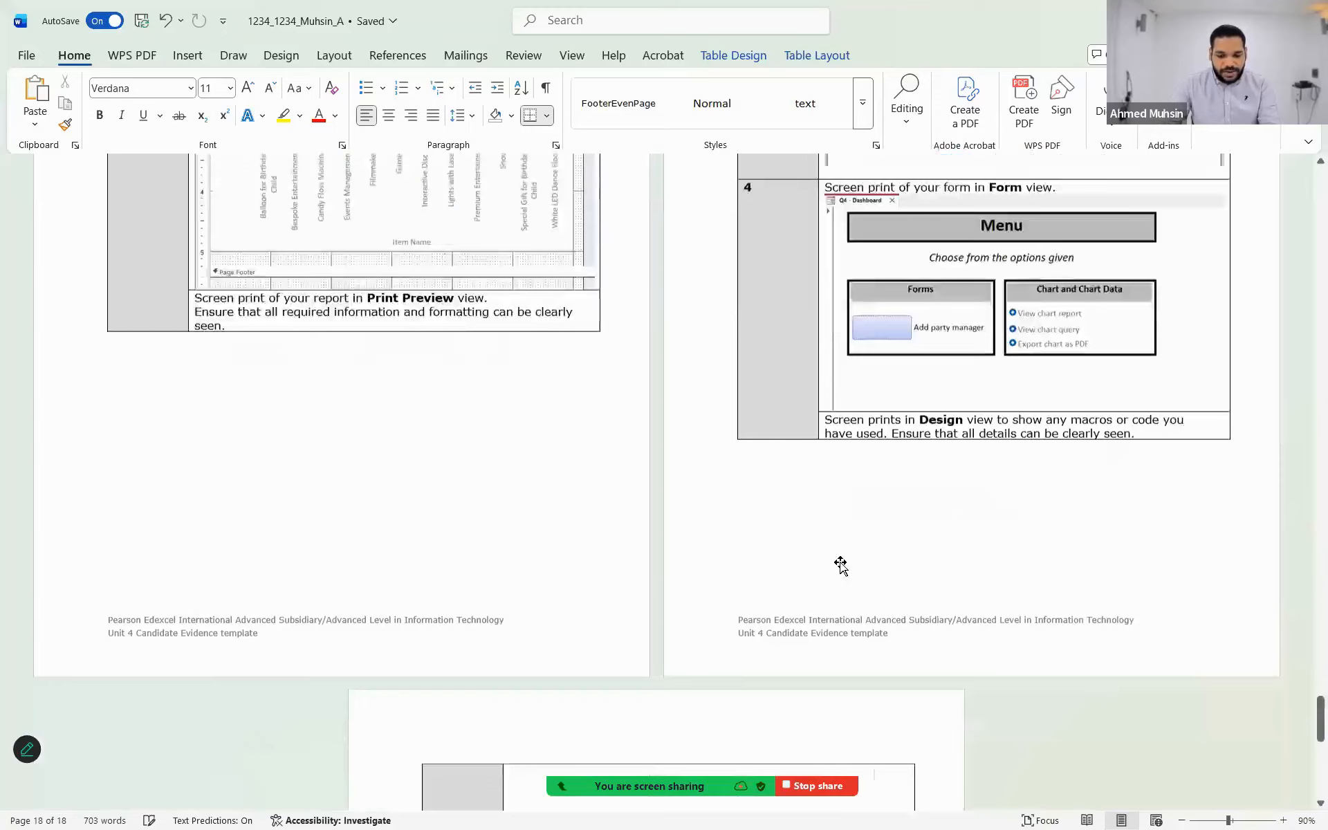
key(ctrl+v)
scroll(840, 564, down, 3)
- Open the "Add party manager" button's click macro, snip its OpenForm action and paste it below the Design view screen print in Word
key(alt+Tab)
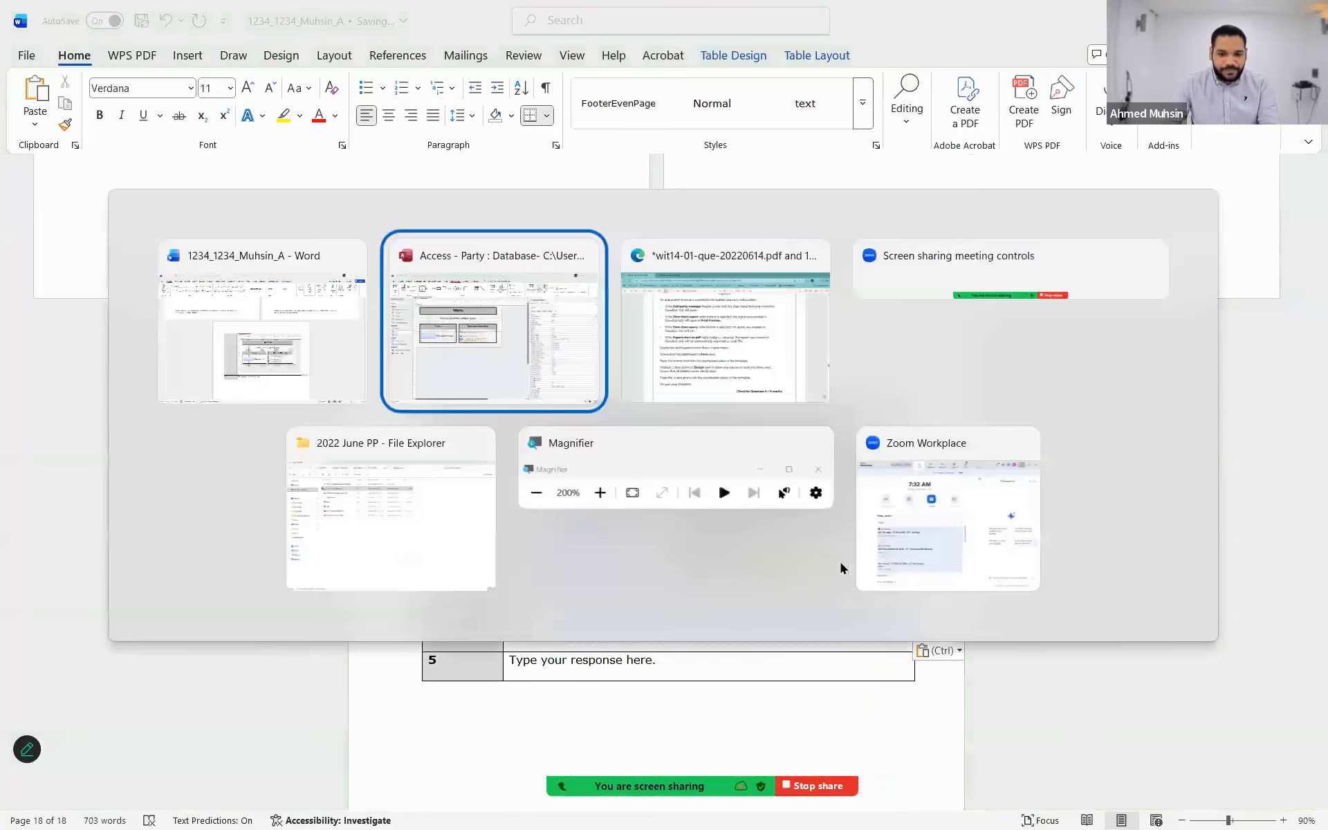
click(259, 397)
right_click(264, 397)
click(304, 308)
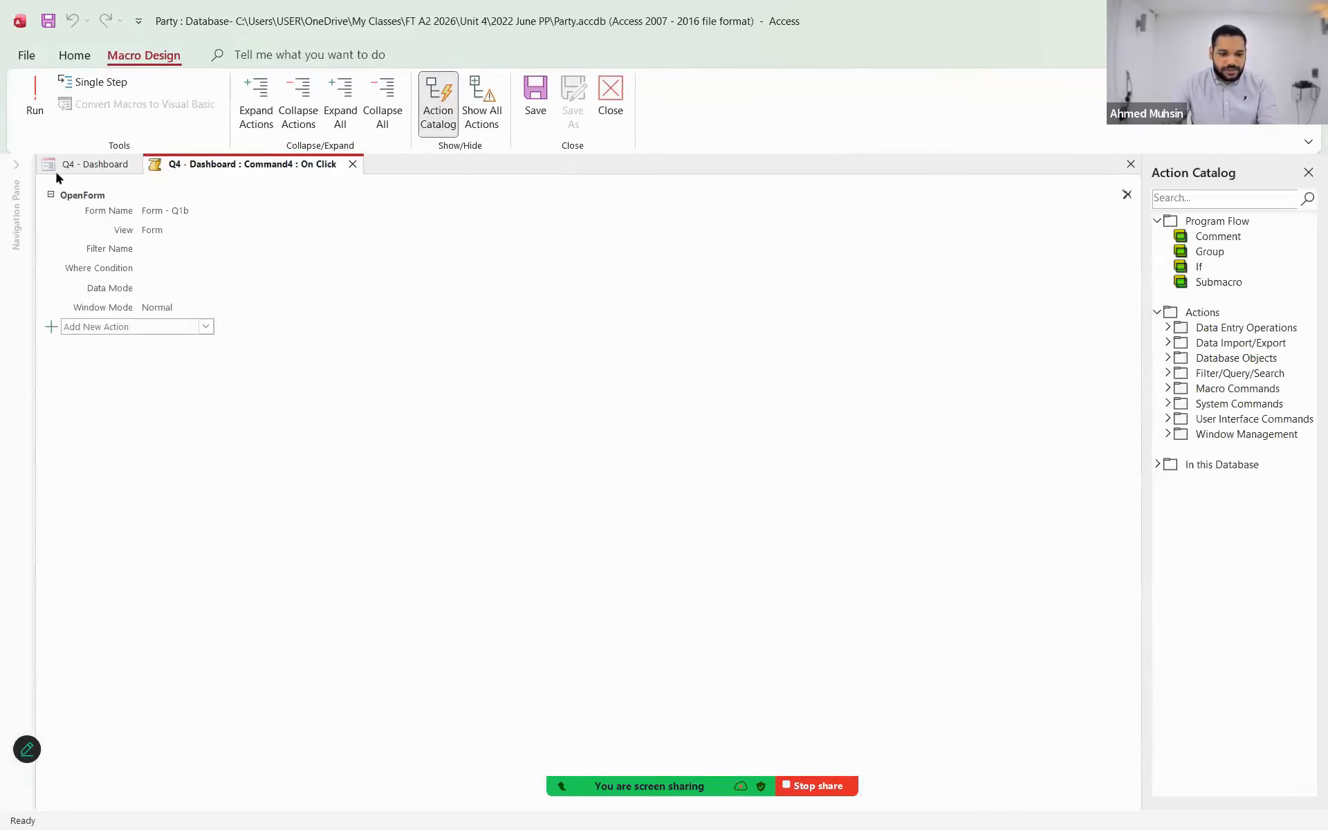
key(super+shift+s)
drag(30, 150, 408, 369)
key(alt+Tab)
key(alt+Tab)
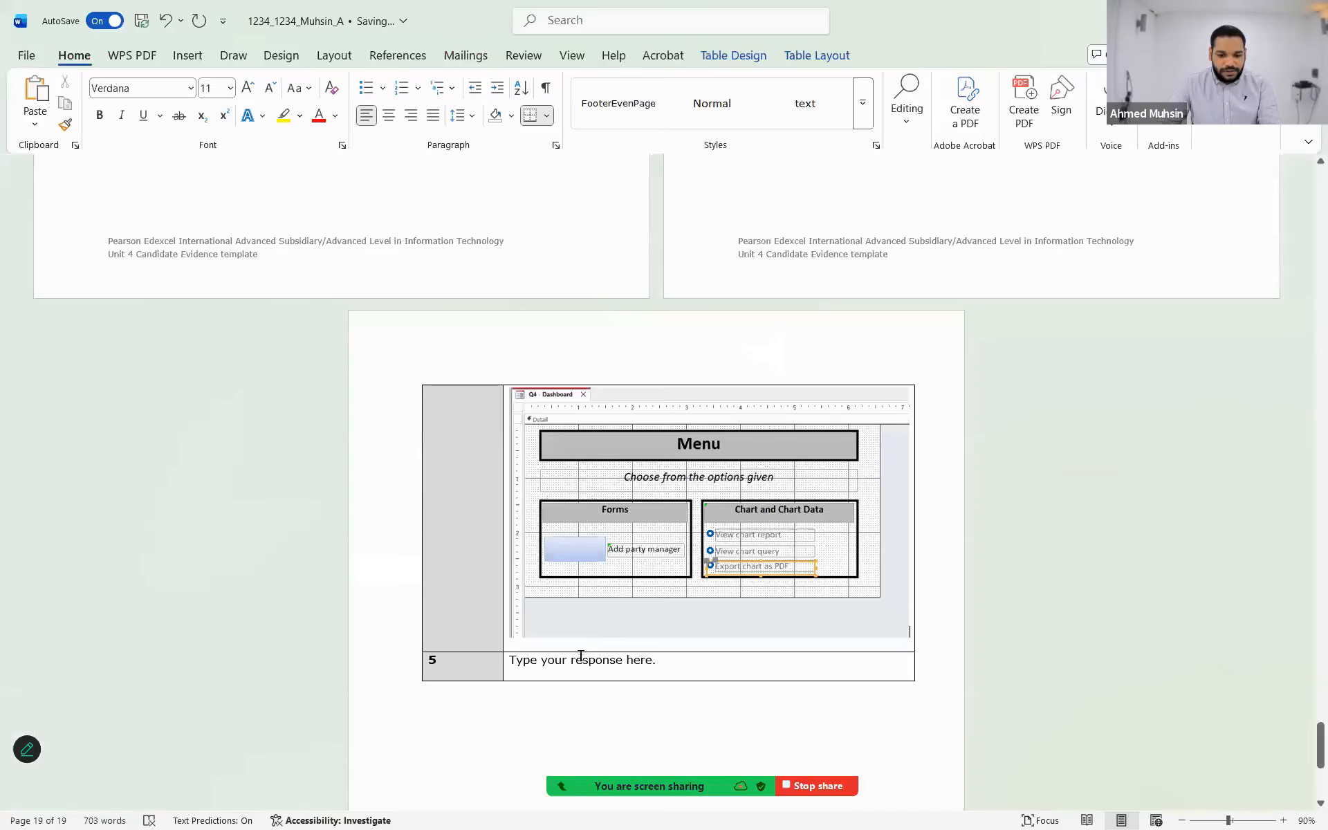
key(ctrl+v)
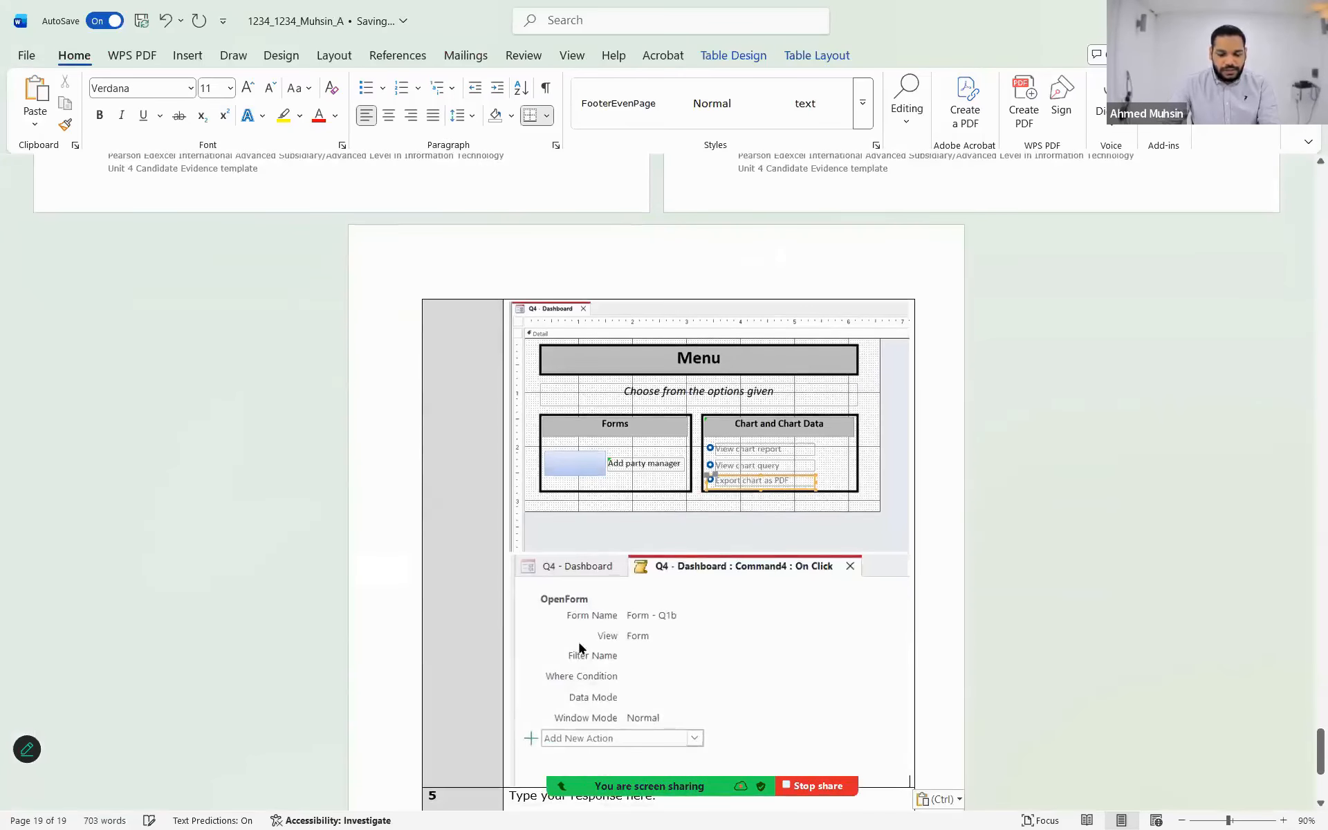
- Snip the OpenReport action in the "View chart report" option's click macro and paste it on a new line below the OpenForm snip in Word
key(alt+Tab)
click(352, 166)
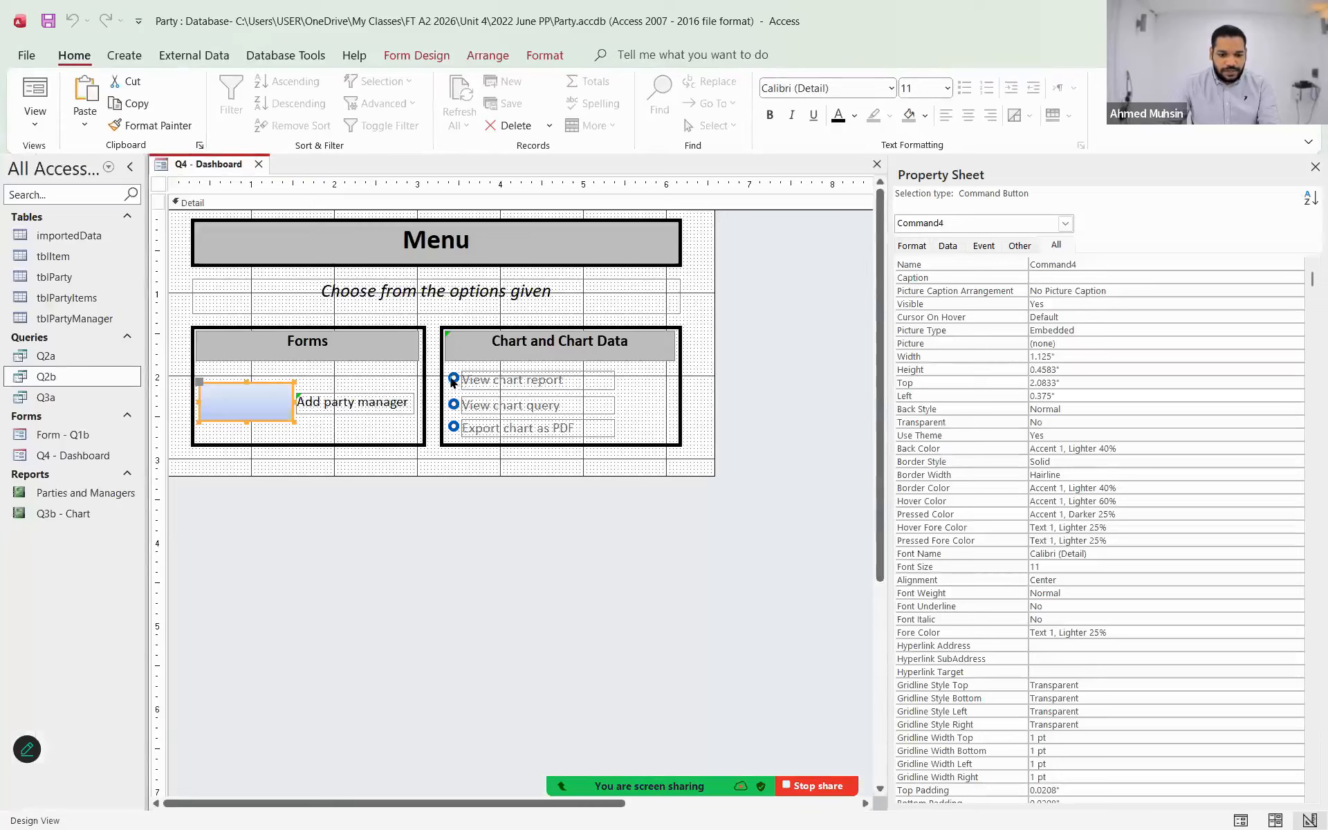
click(454, 381)
right_click(454, 380)
click(494, 309)
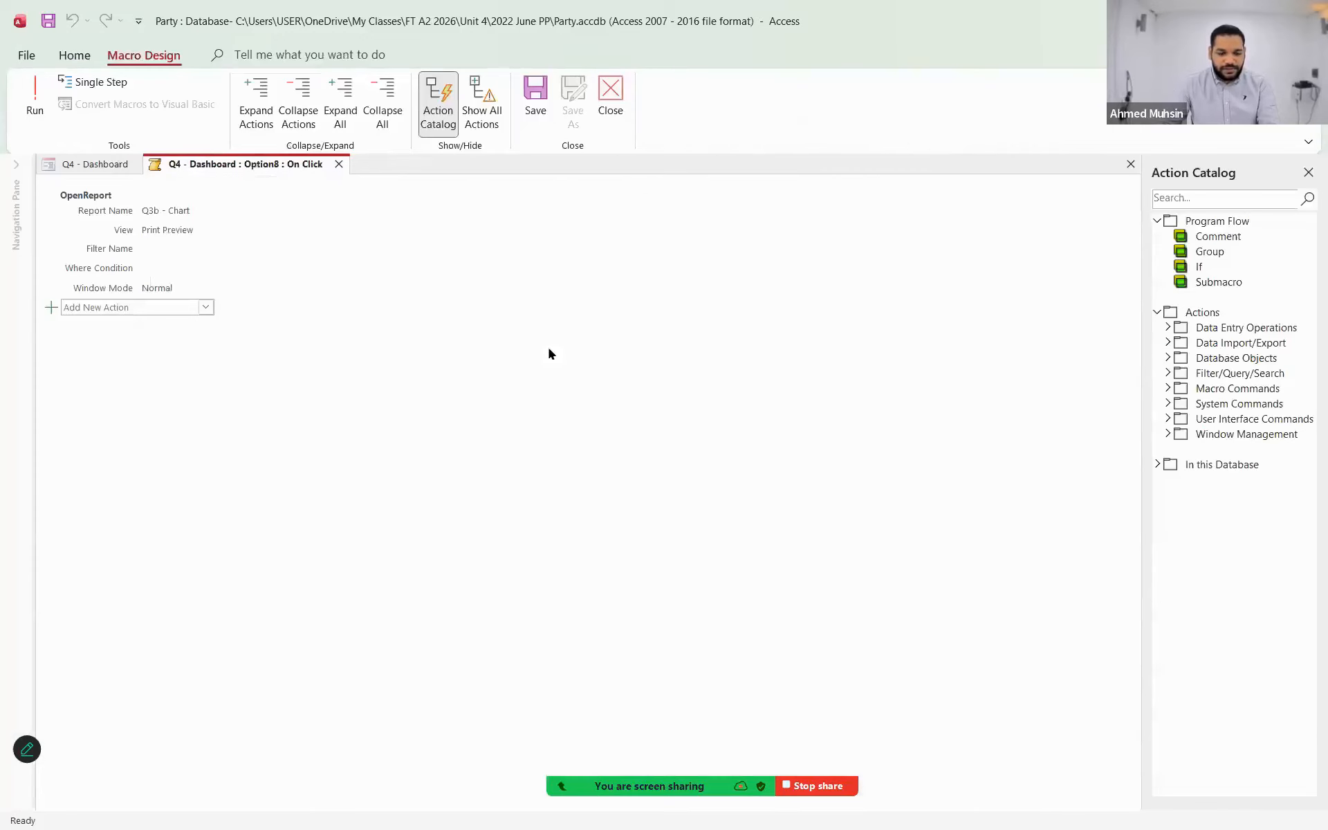
key(super+shift+s)
drag(33, 154, 399, 352)
key(alt+Tab)
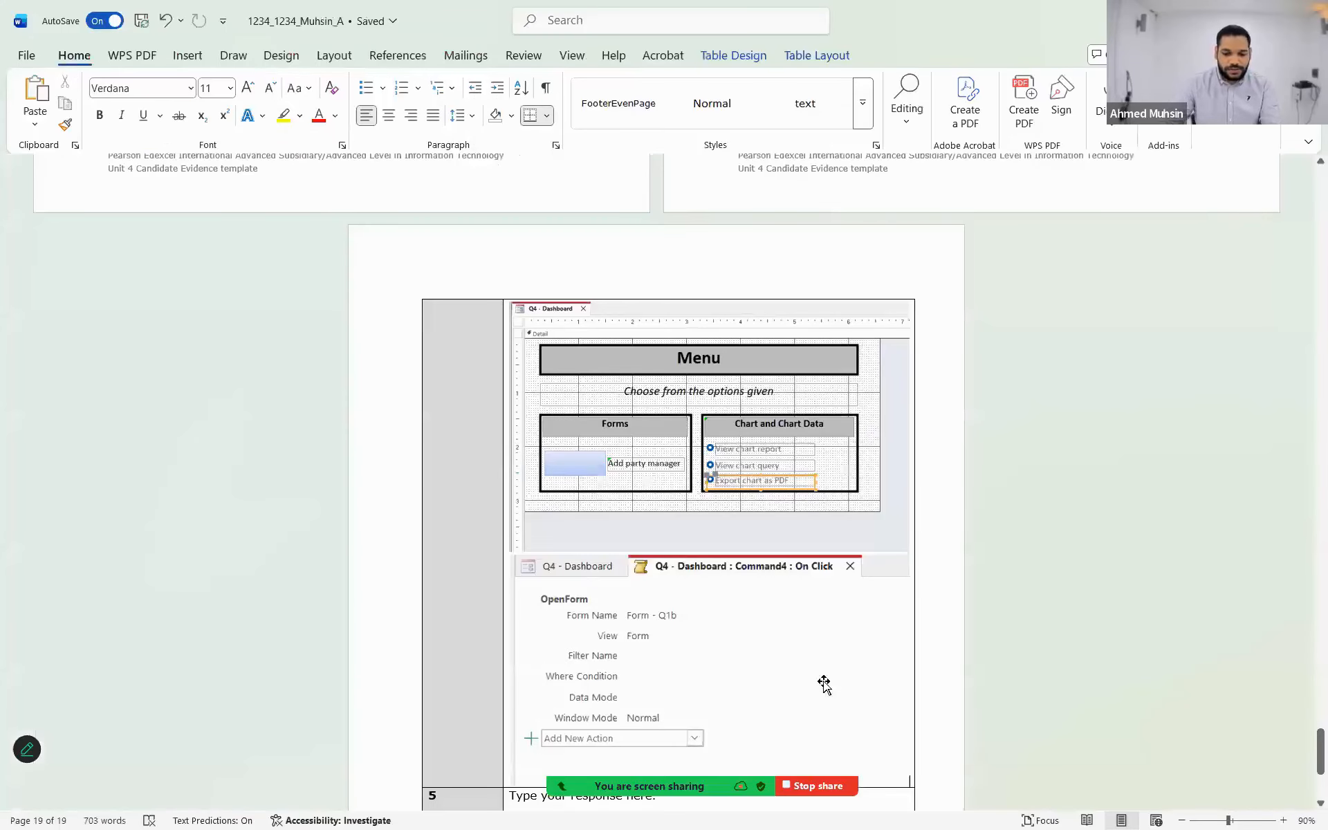
key(Return)
key(ctrl+v)
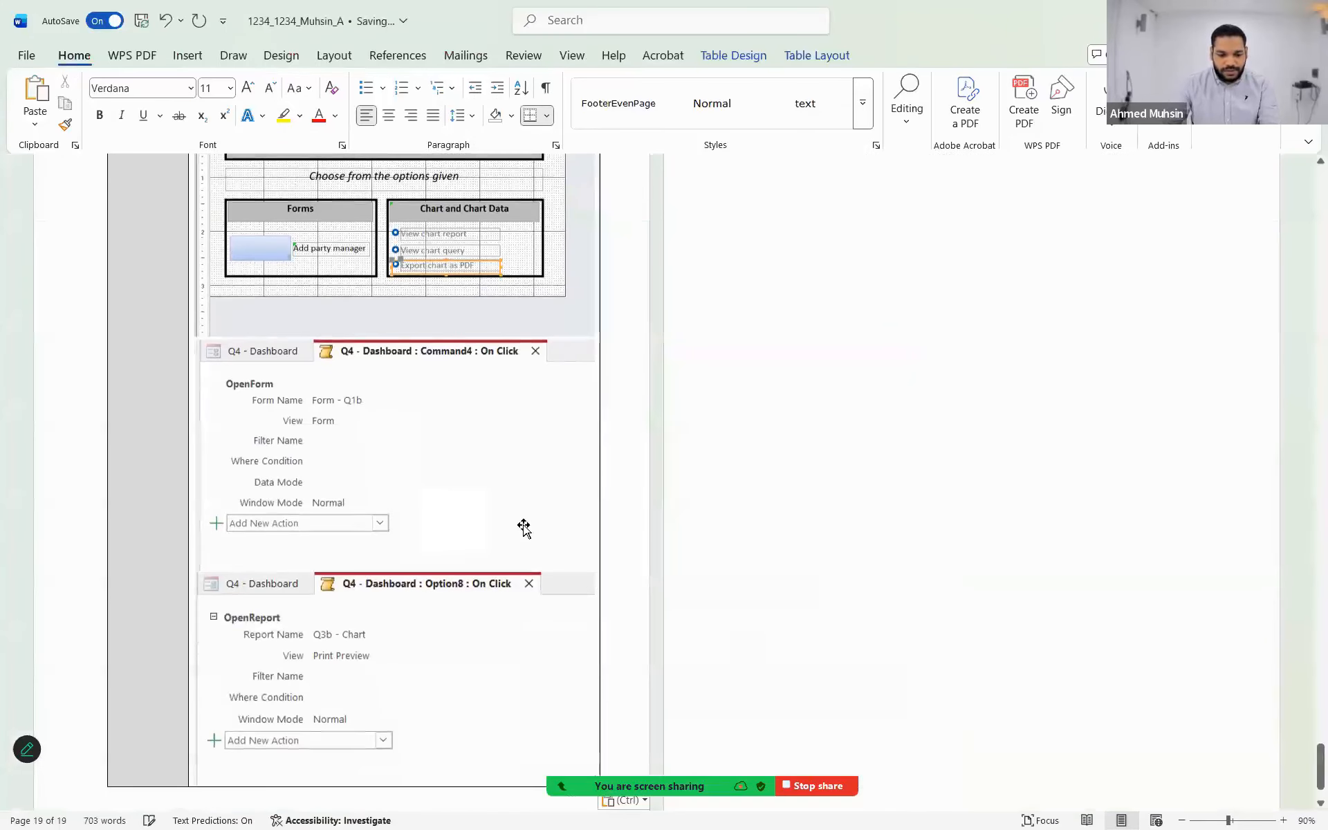
- Snip the OpenQuery action in the "View chart query" option's click macro and paste it after the OpenReport snip in Word
key(alt+Tab)
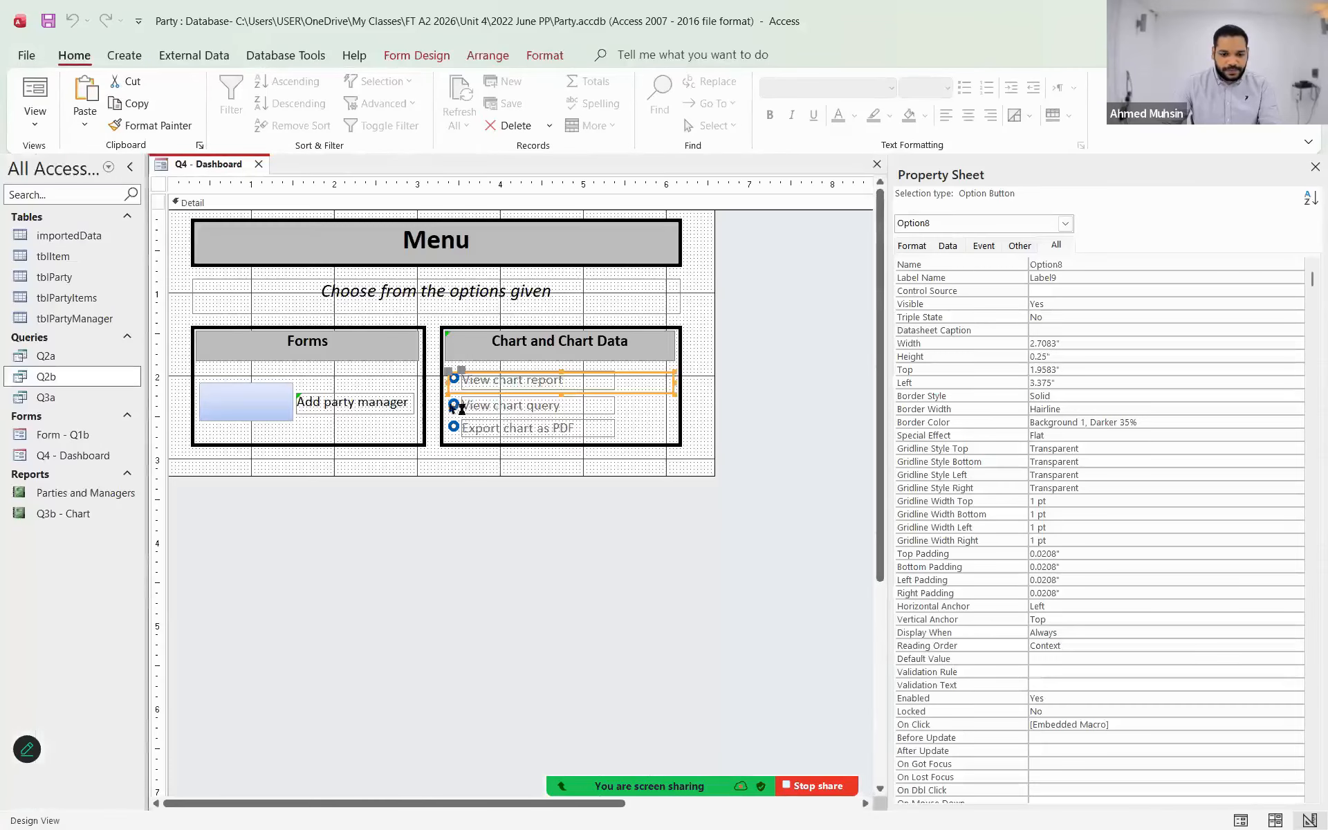
right_click(453, 406)
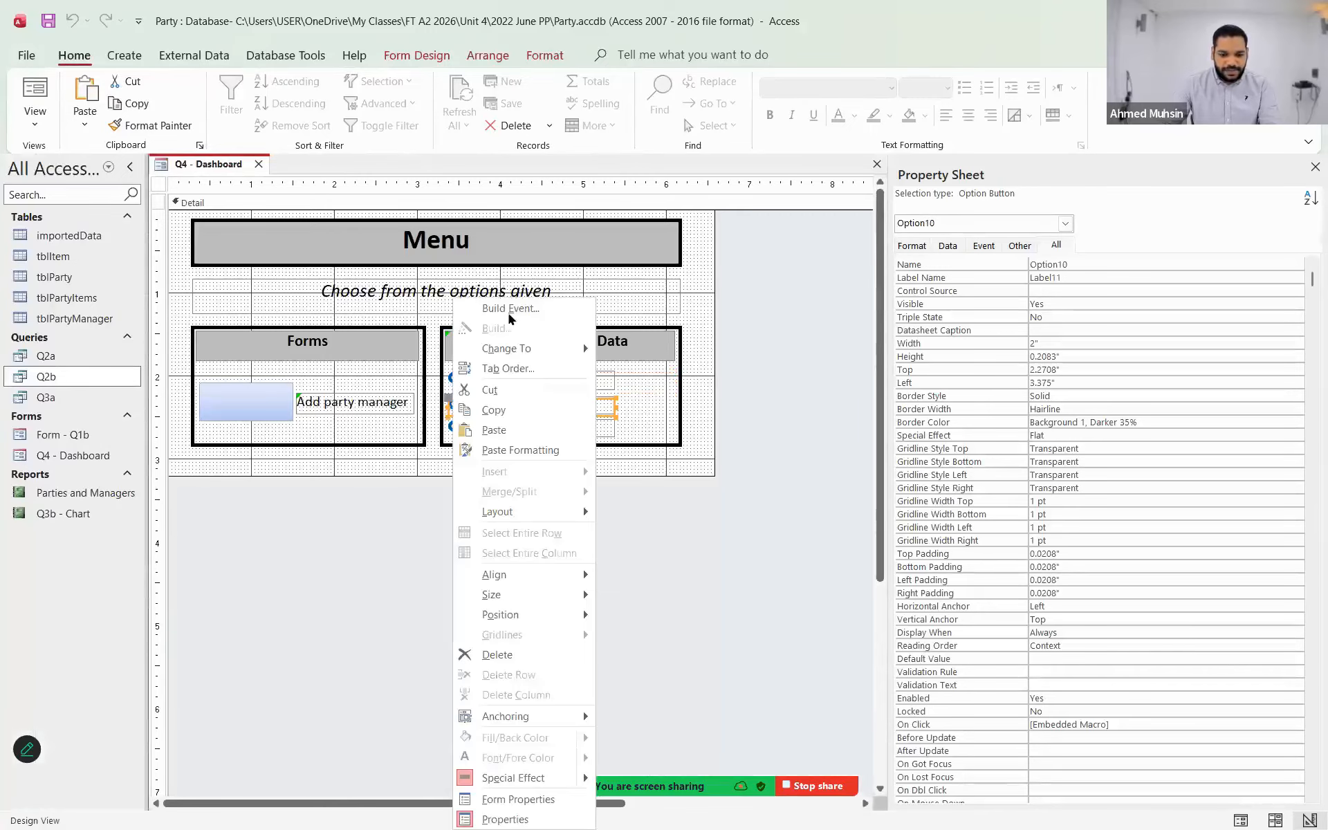
click(508, 310)
key(super+shift+s)
drag(35, 153, 414, 313)
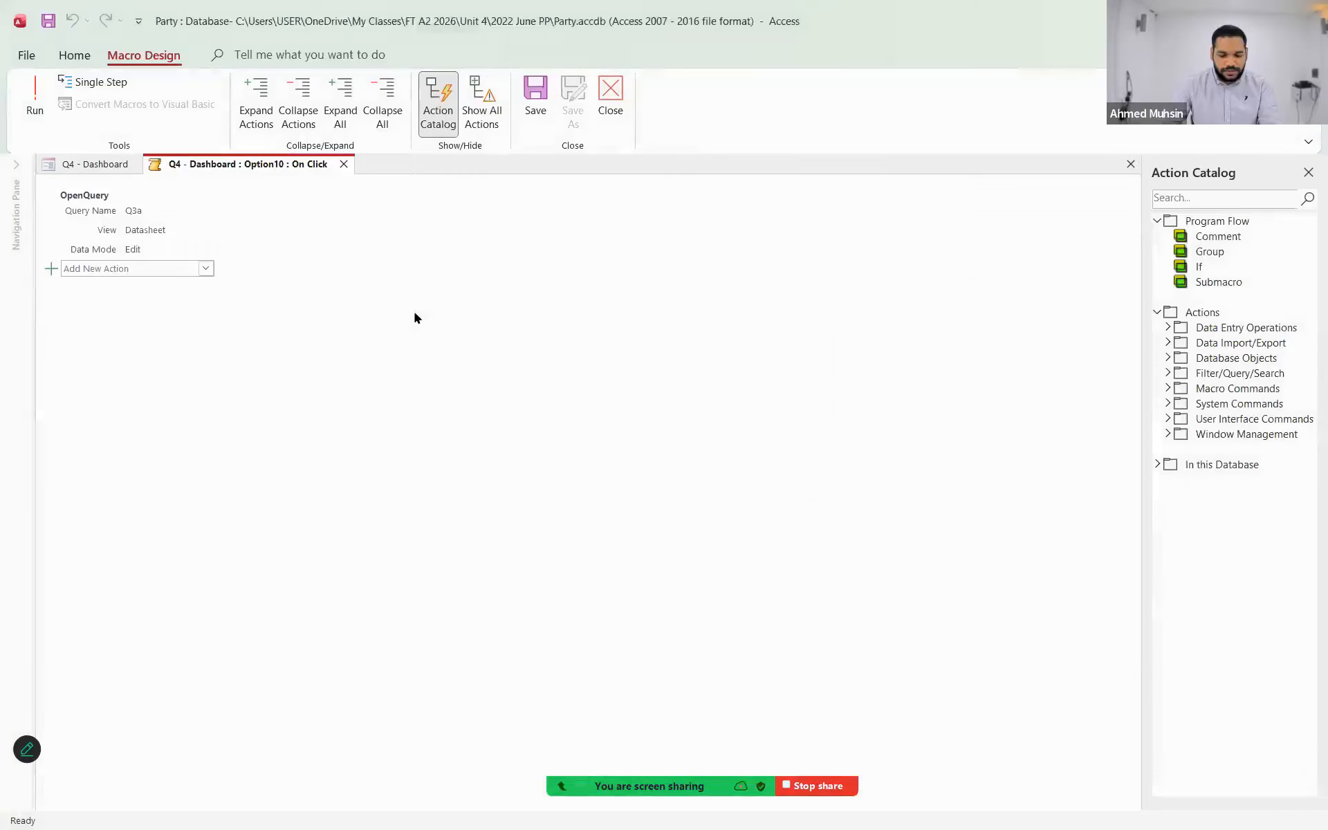
key(alt+Tab)
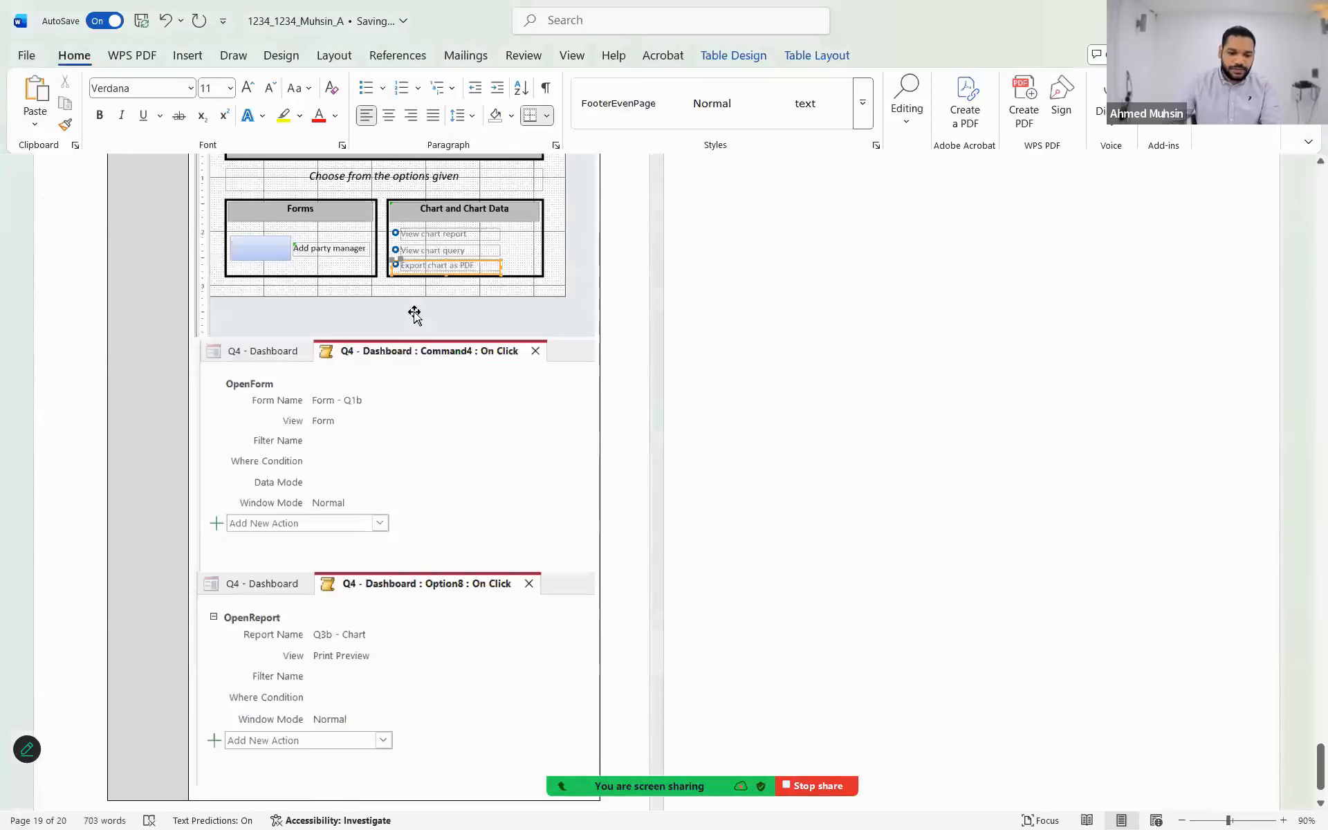
key(ctrl+v)
- Switch to Access, close the "View chart query" option's macro and open the "Export chart as PDF" option's click macro
key(alt+Tab)
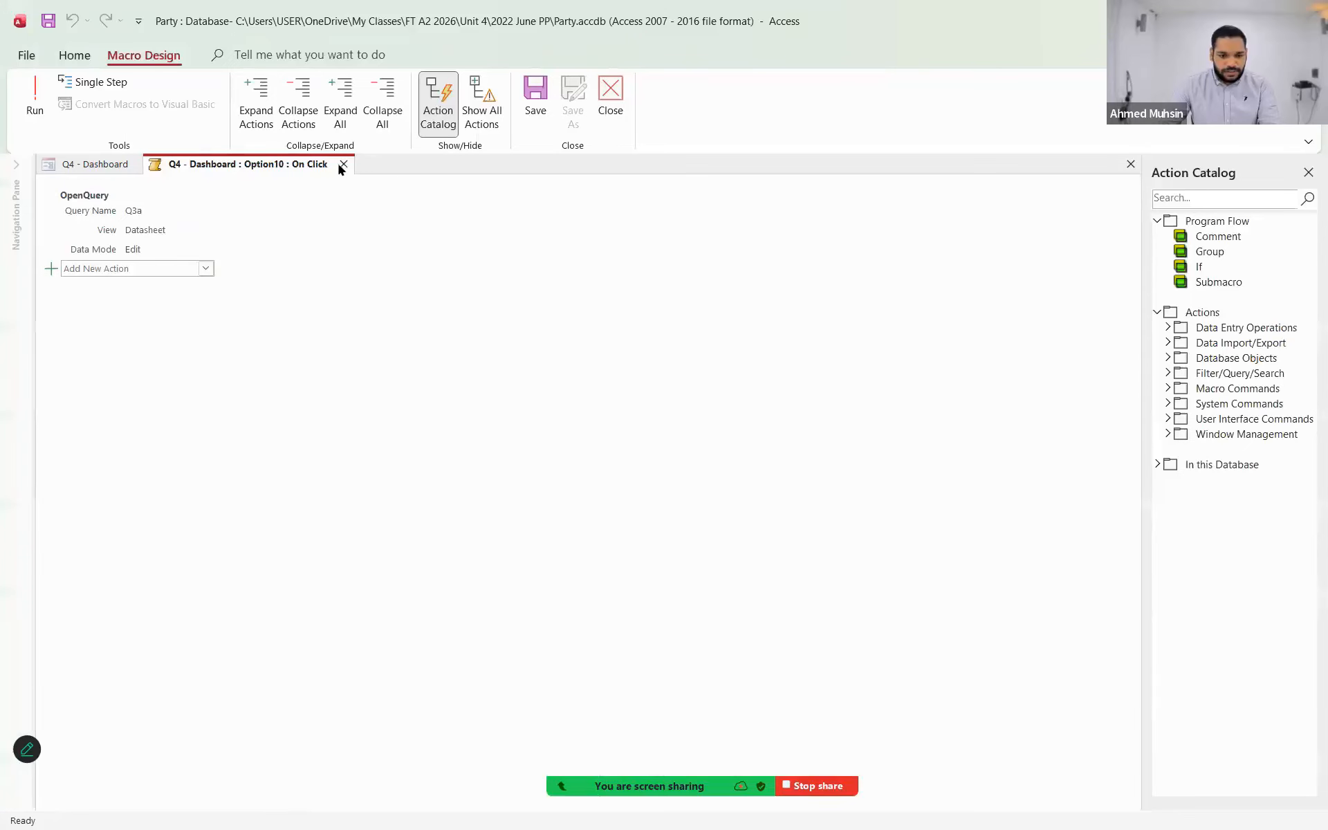
click(343, 164)
click(453, 427)
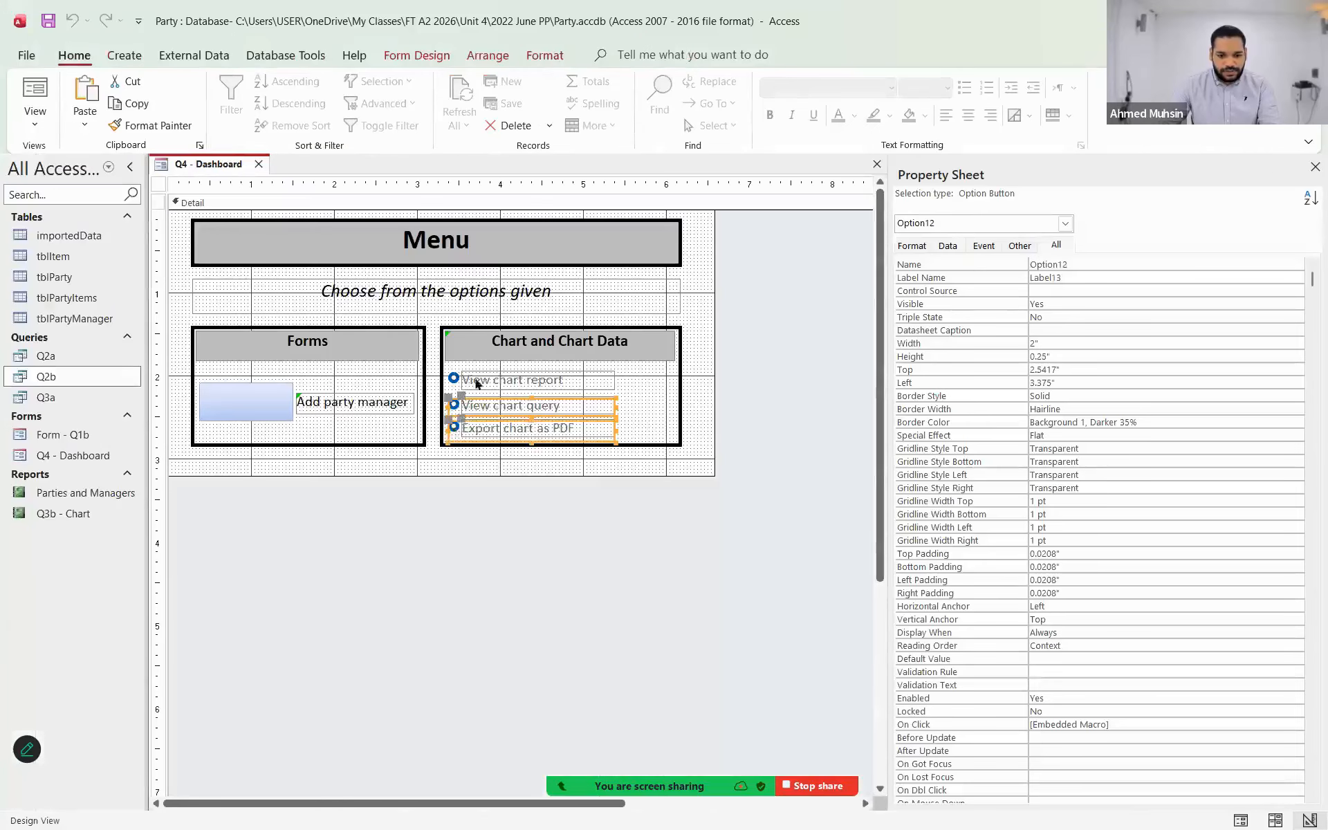
right_click(453, 427)
click(488, 306)
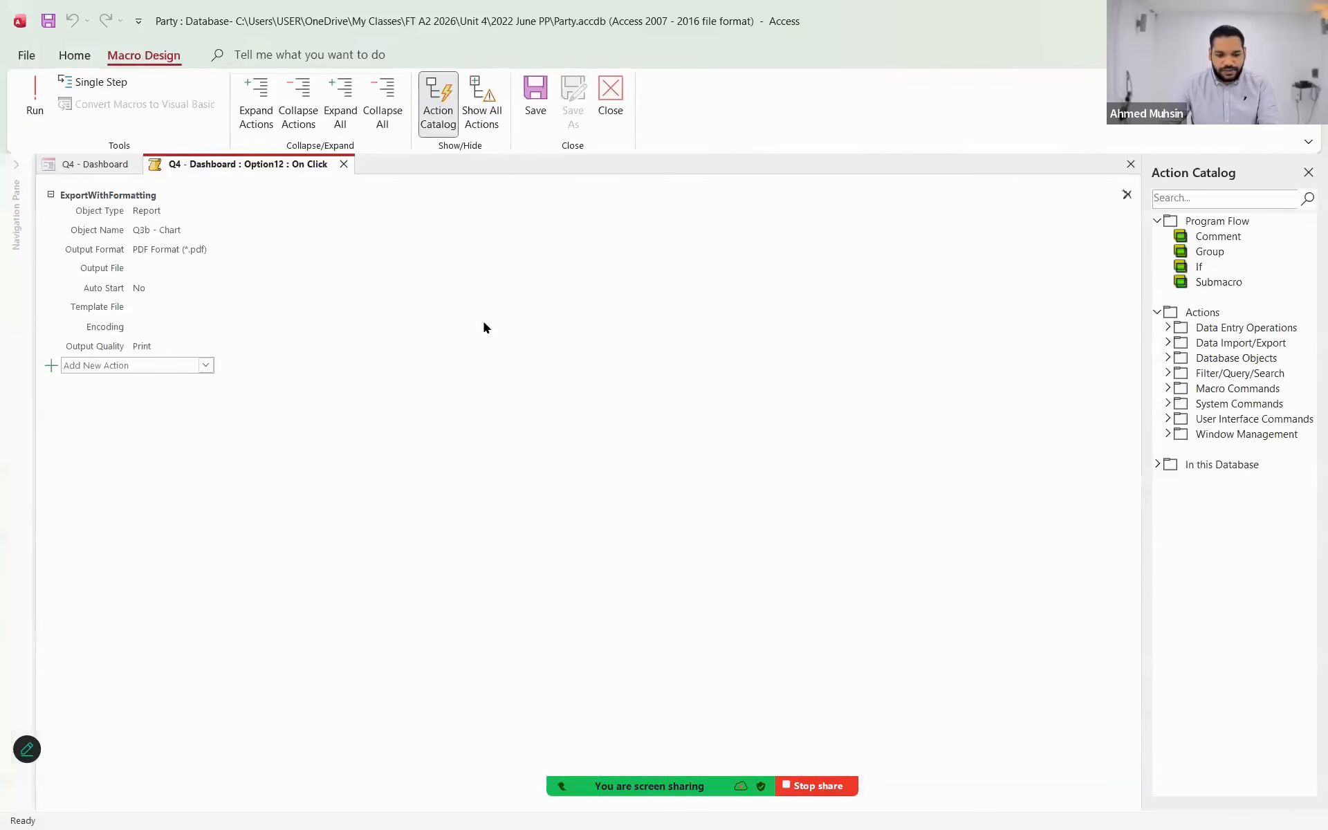
- Take a screen snip of the ExportWithFormatting action and paste it below the OpenQuery snip in Word
key(super+shift+s)
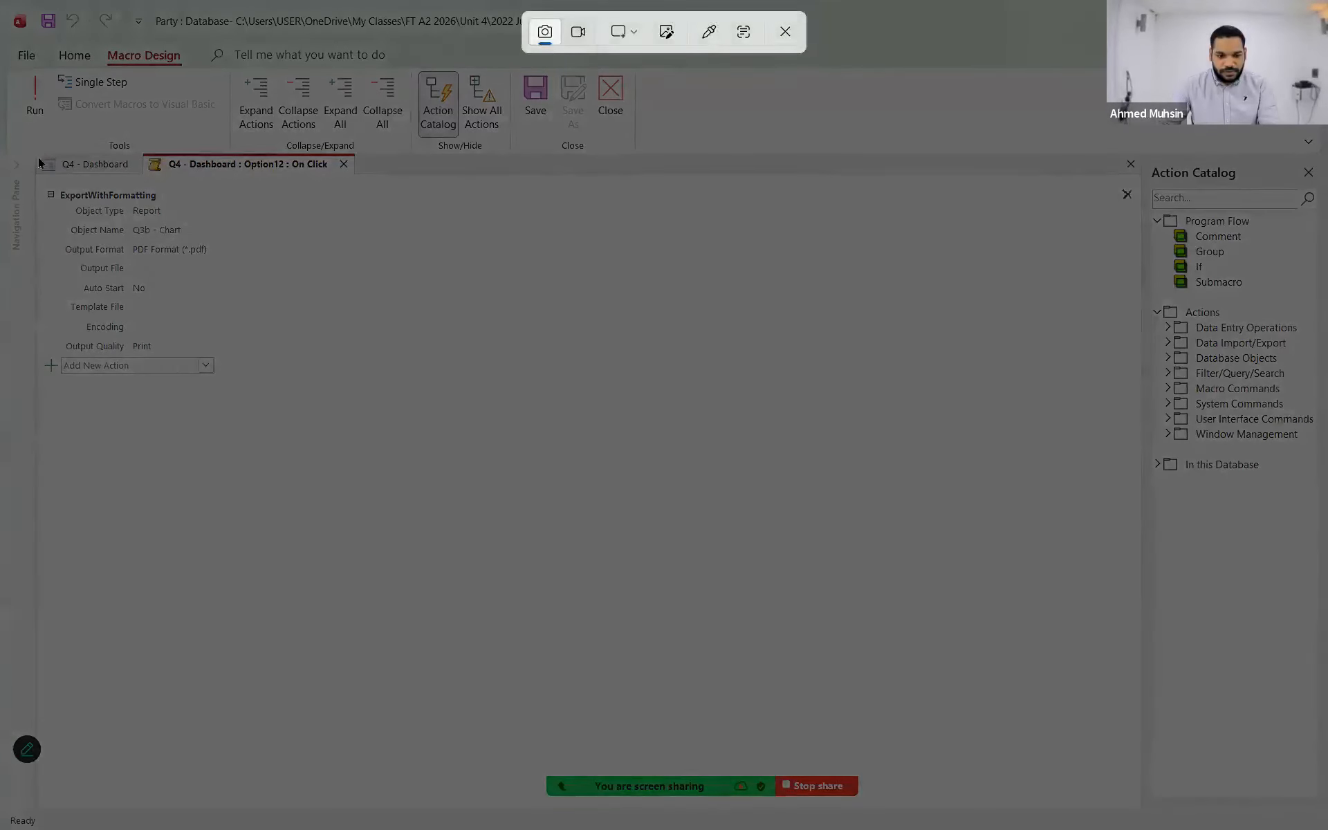
drag(34, 149, 168, 302)
drag(317, 403, 407, 398)
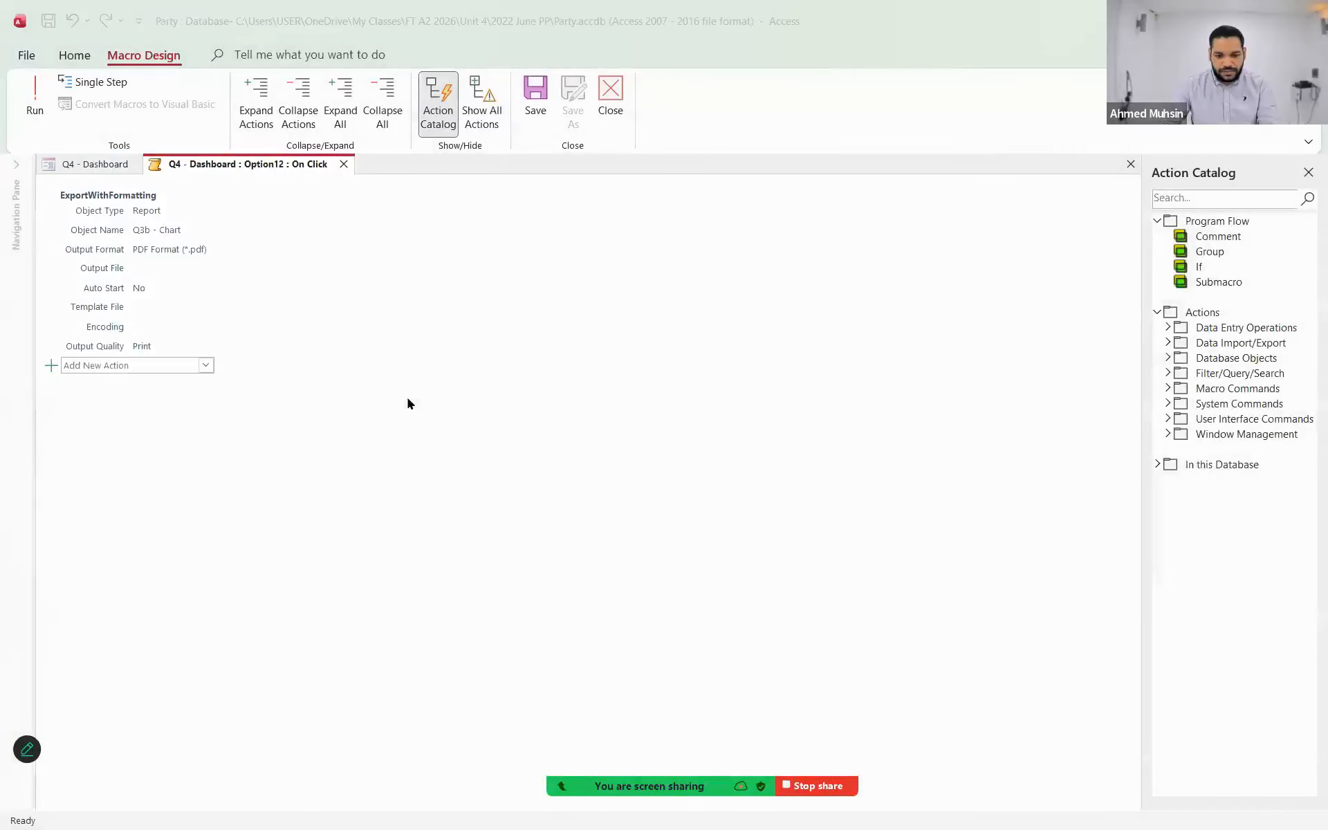
key(alt+Tab)
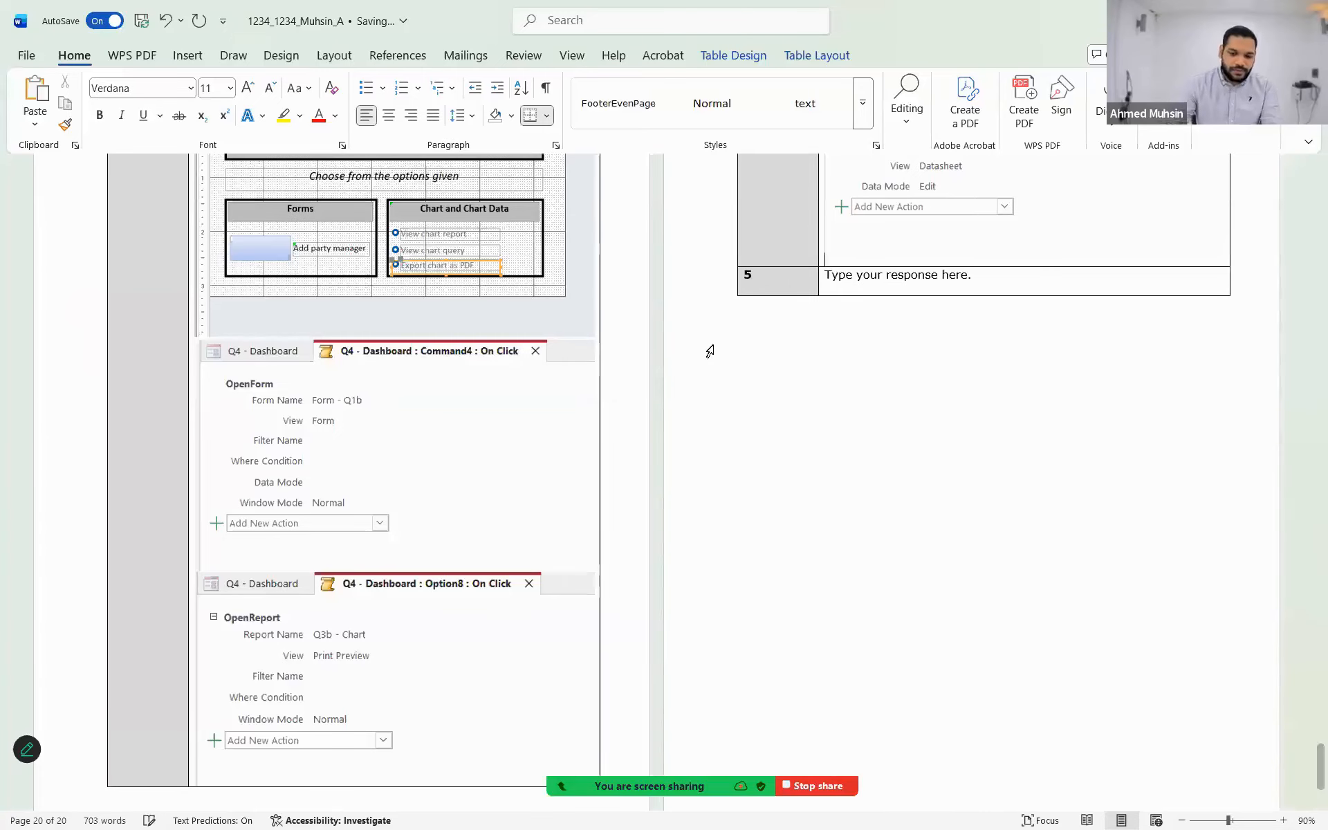
key(ctrl+v)
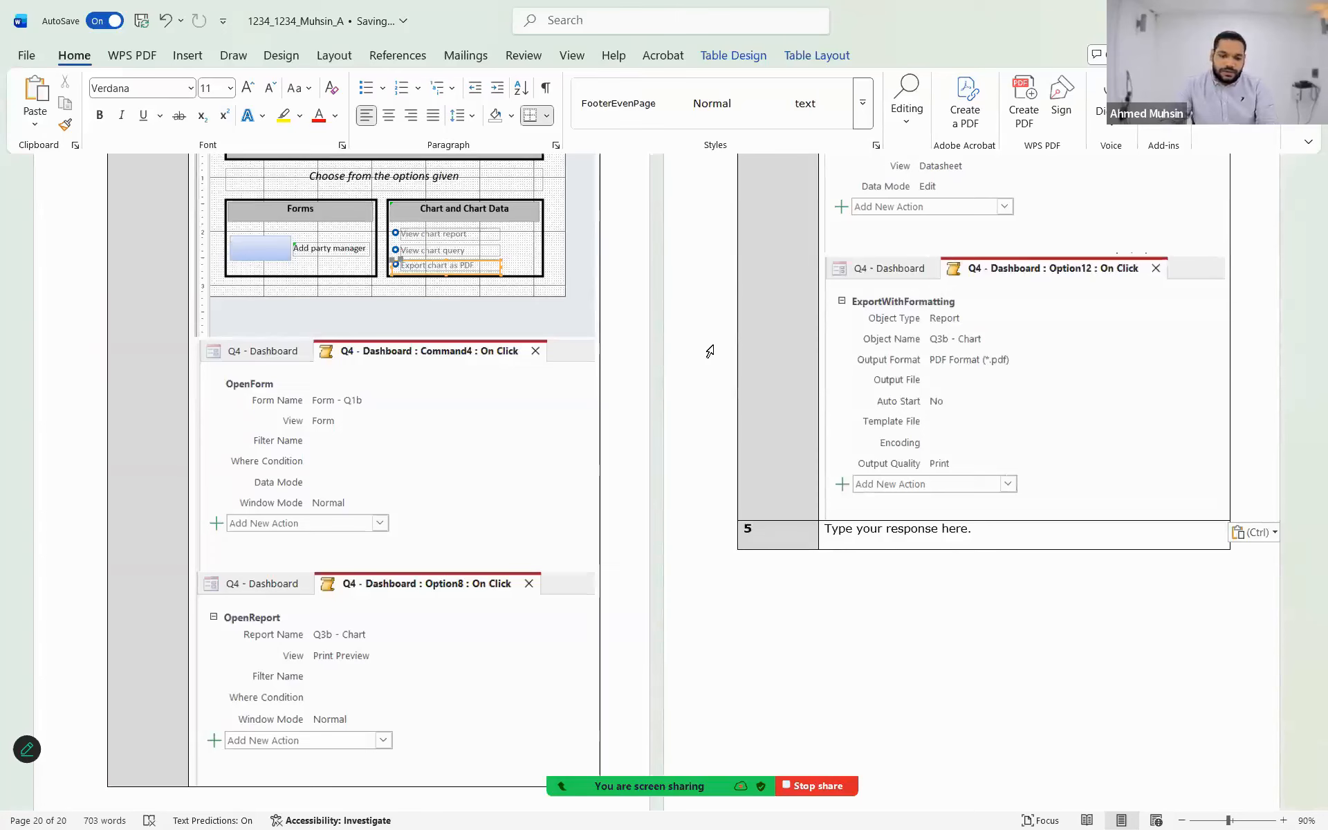
- Add a blank line below the ExportWithFormatting snip in question 4's response and save the Word document
scroll(710, 351, up, 3)
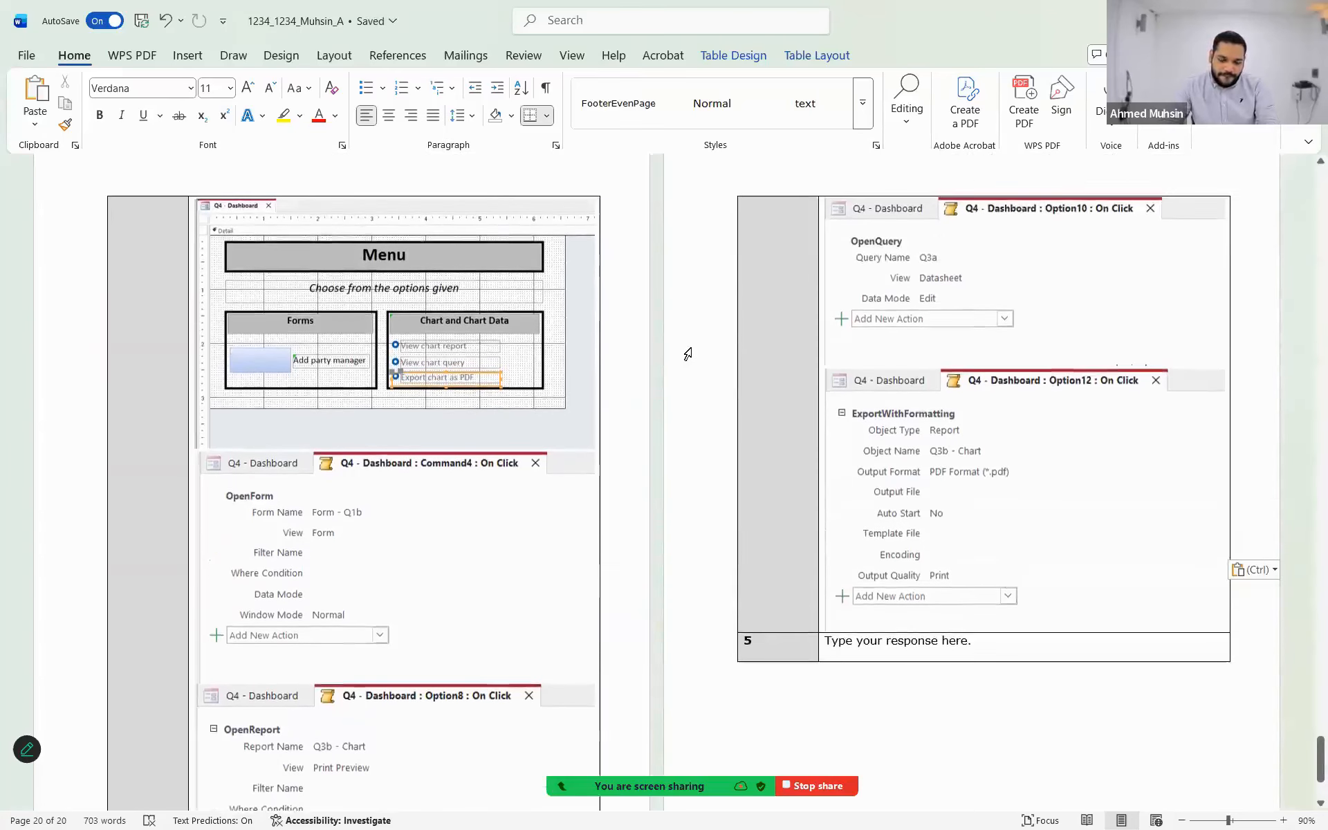
scroll(761, 422, up, 1)
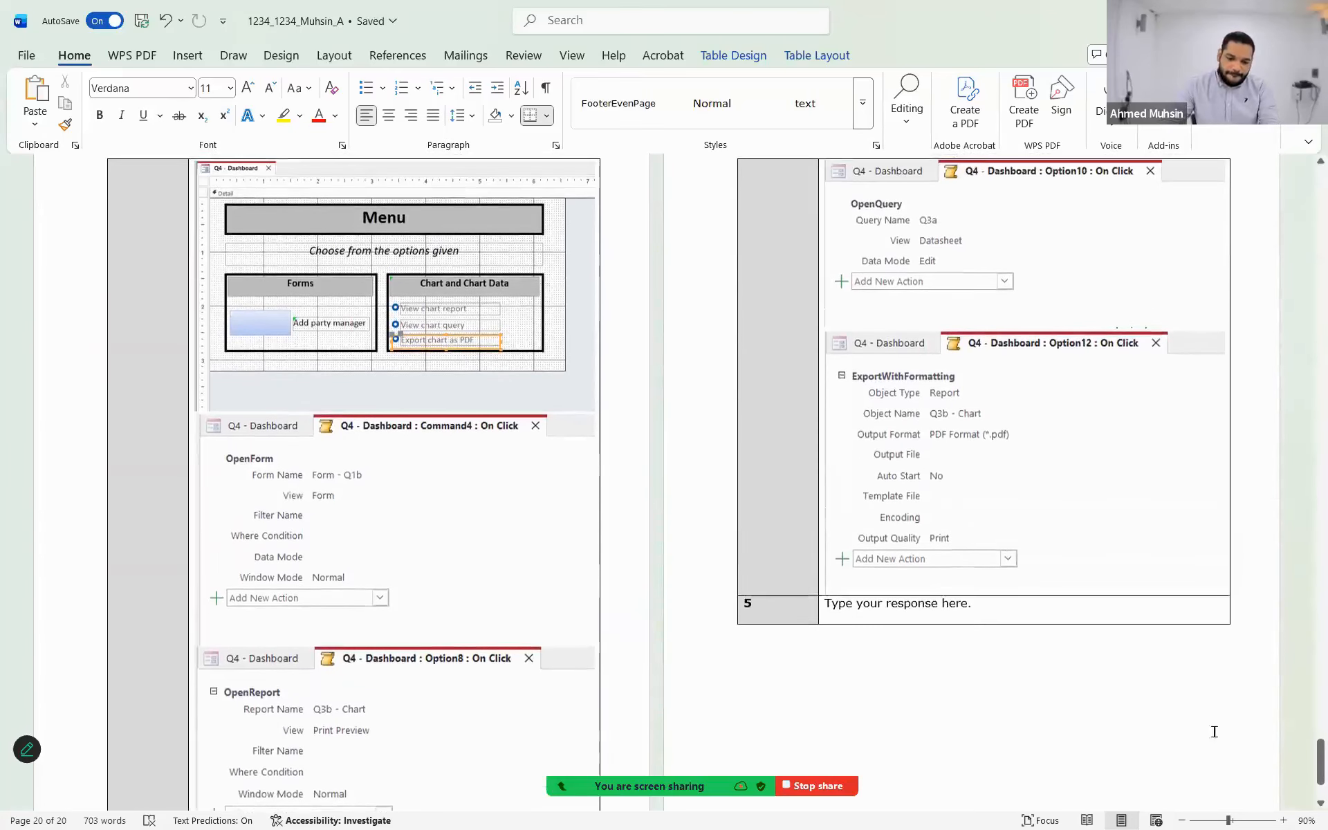
click(1183, 818)
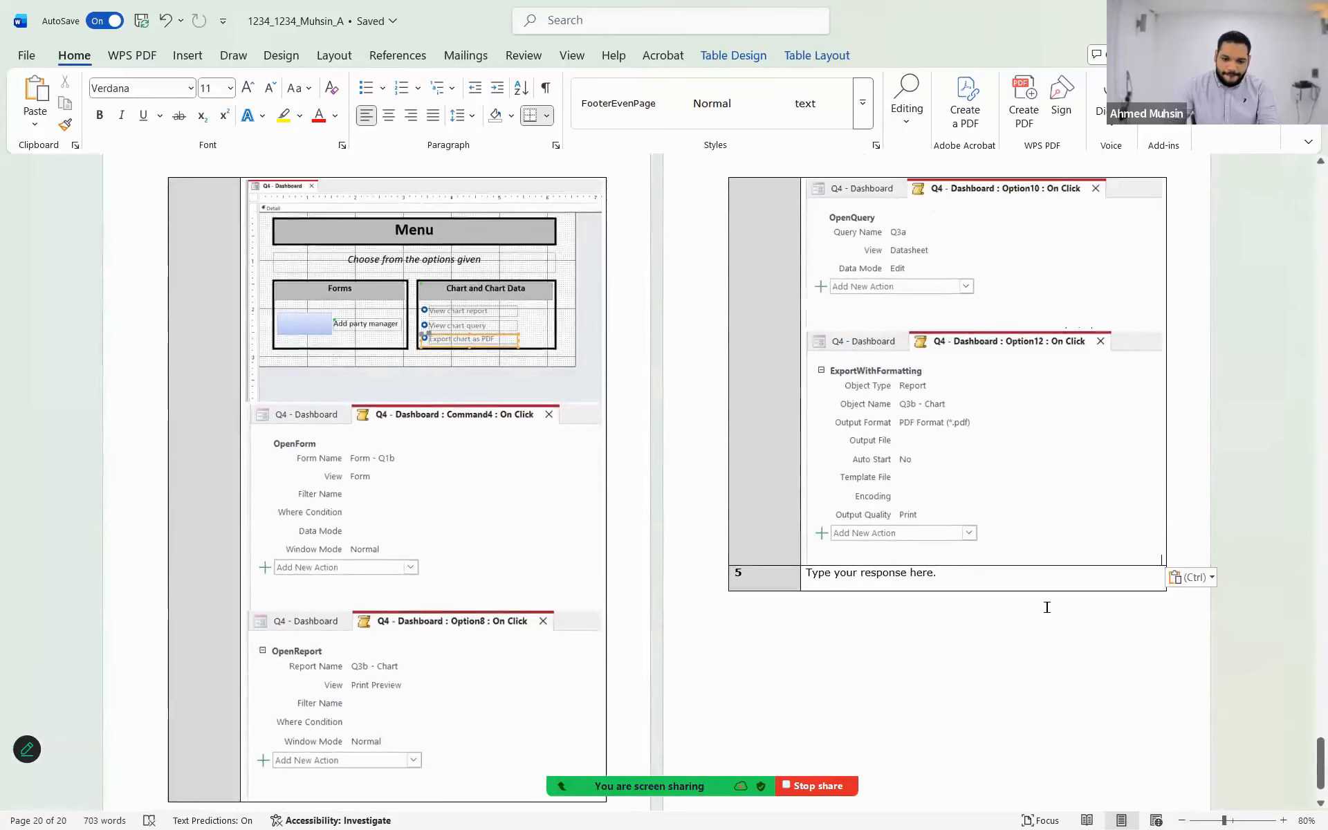
scroll(1044, 609, down, 2)
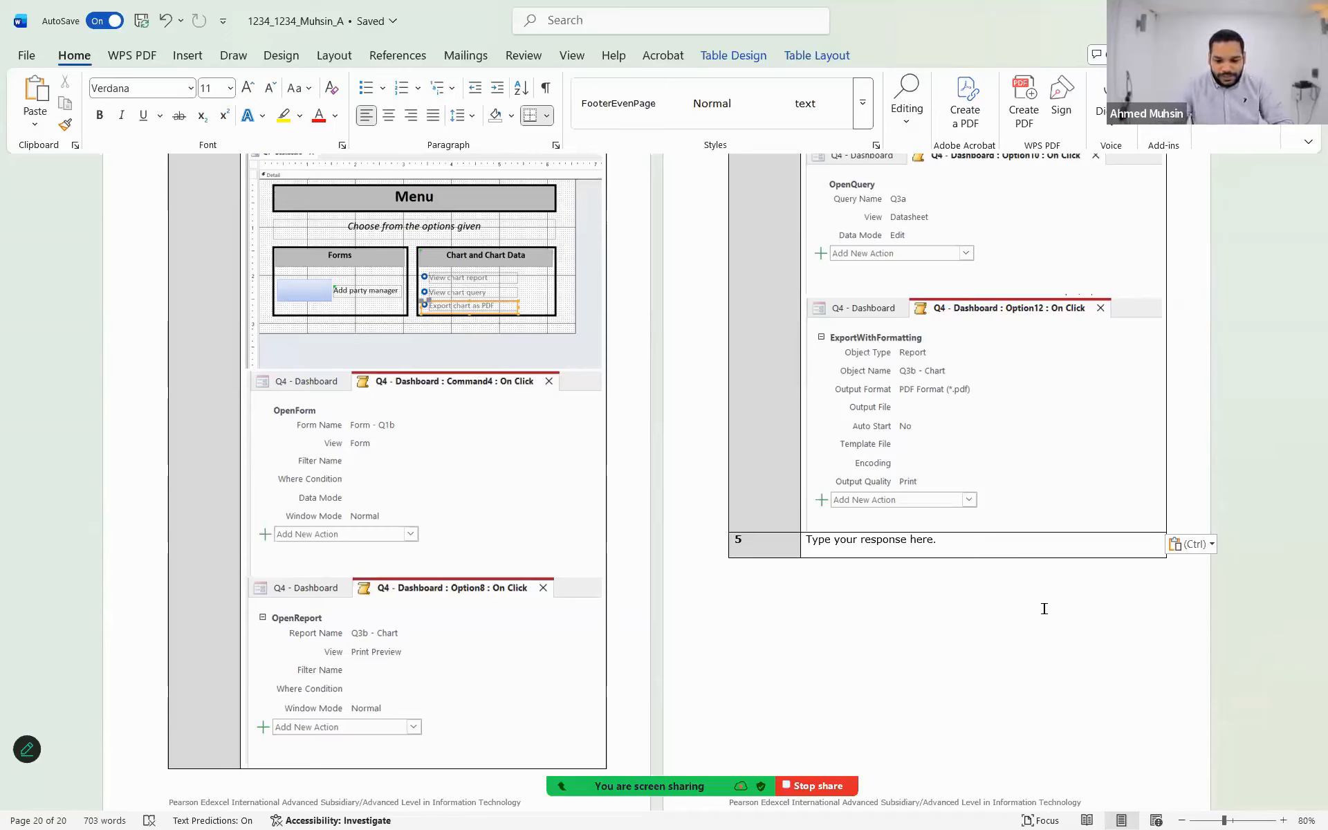
key(Return)
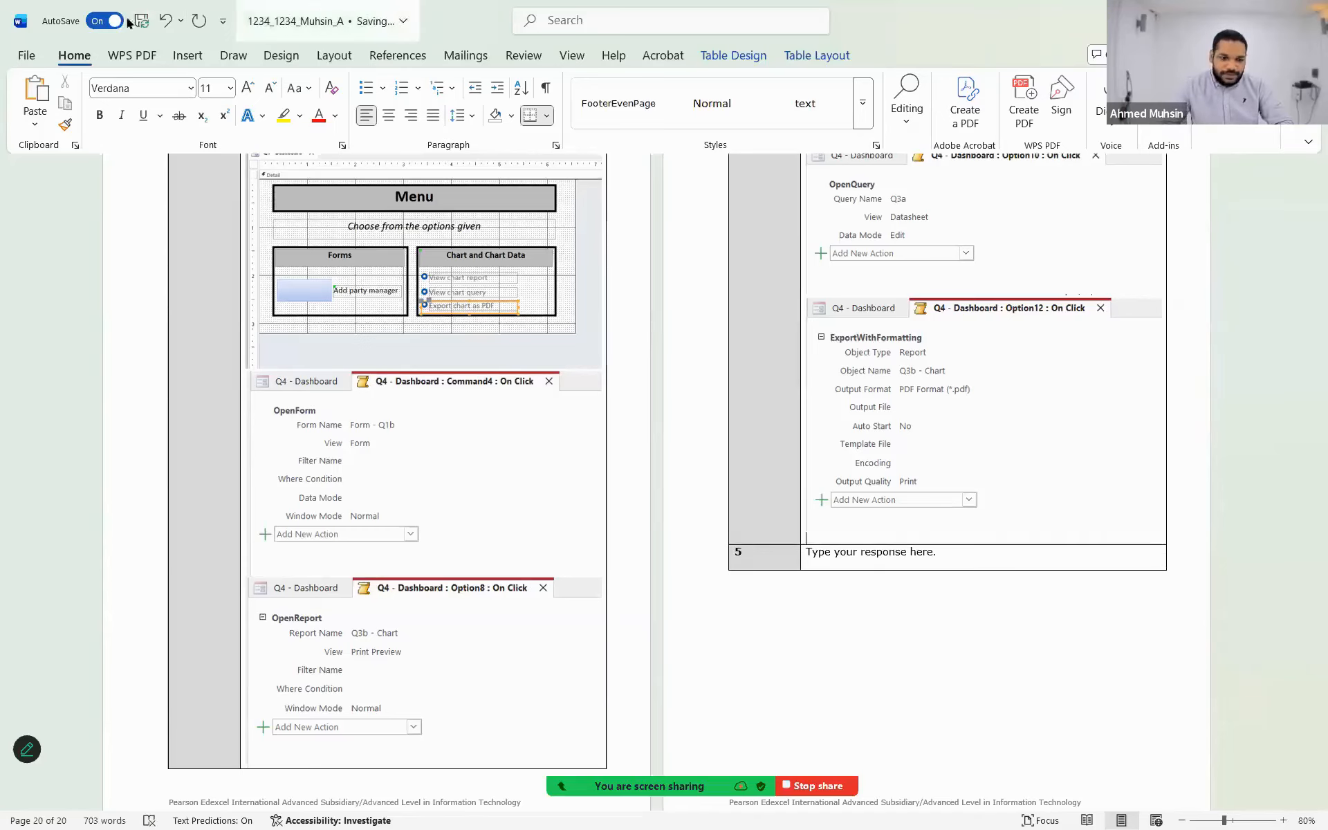
click(142, 21)
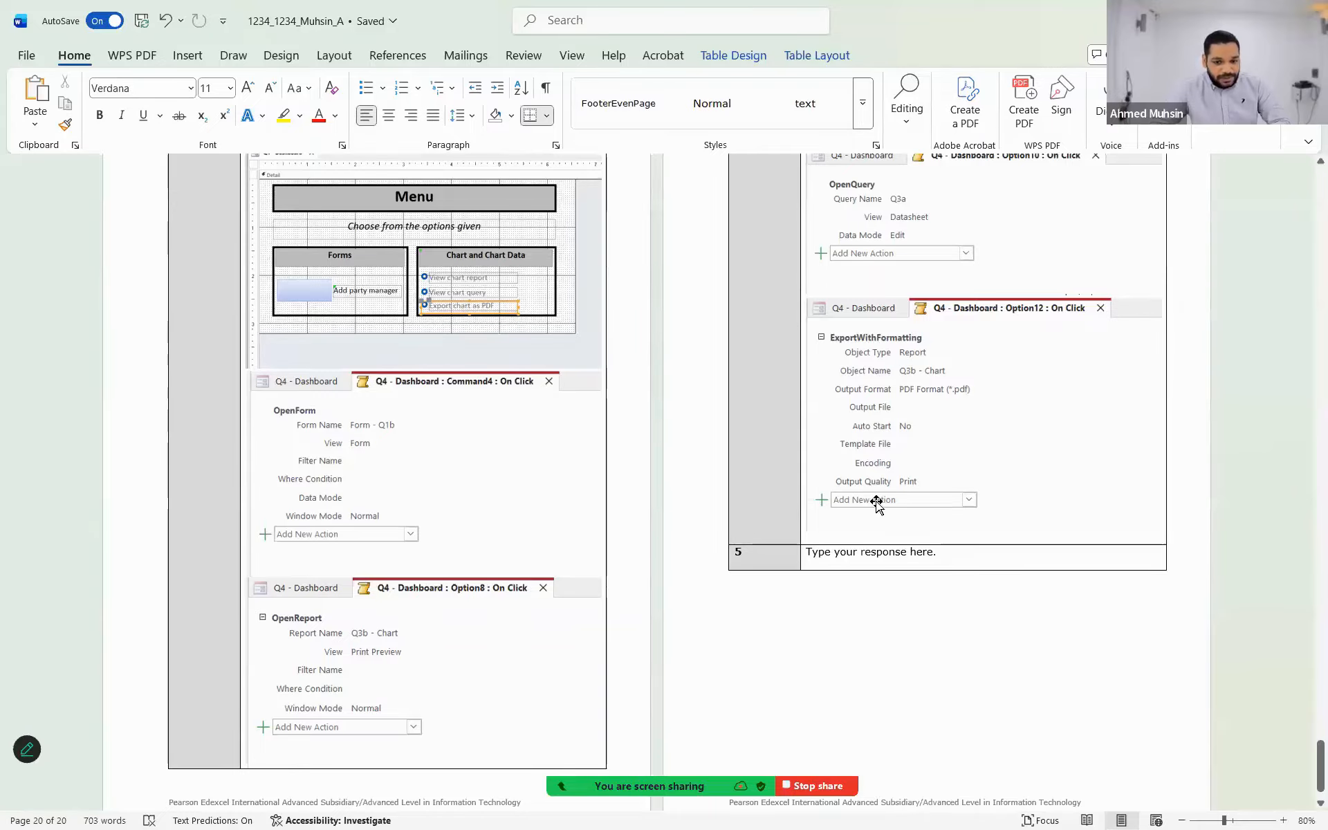
click(830, 504)
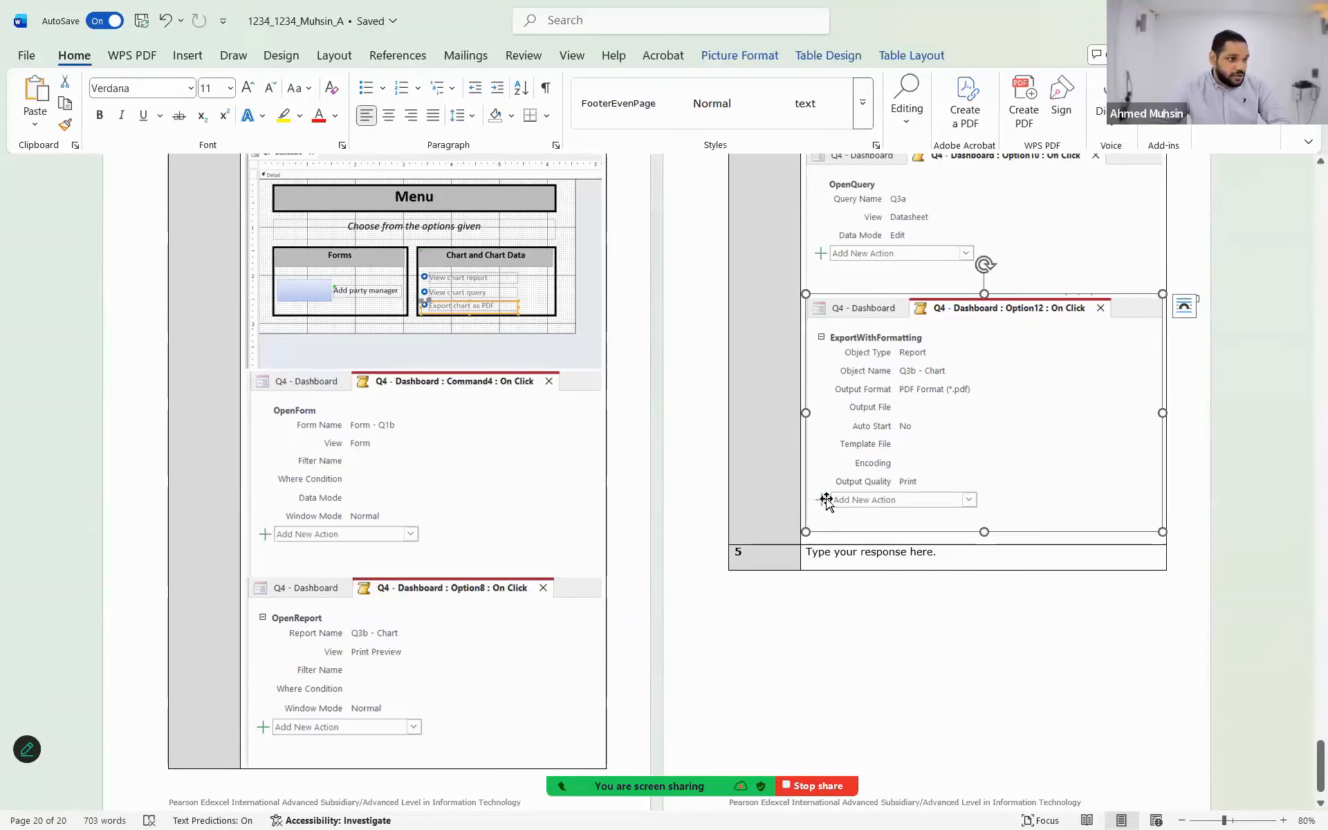